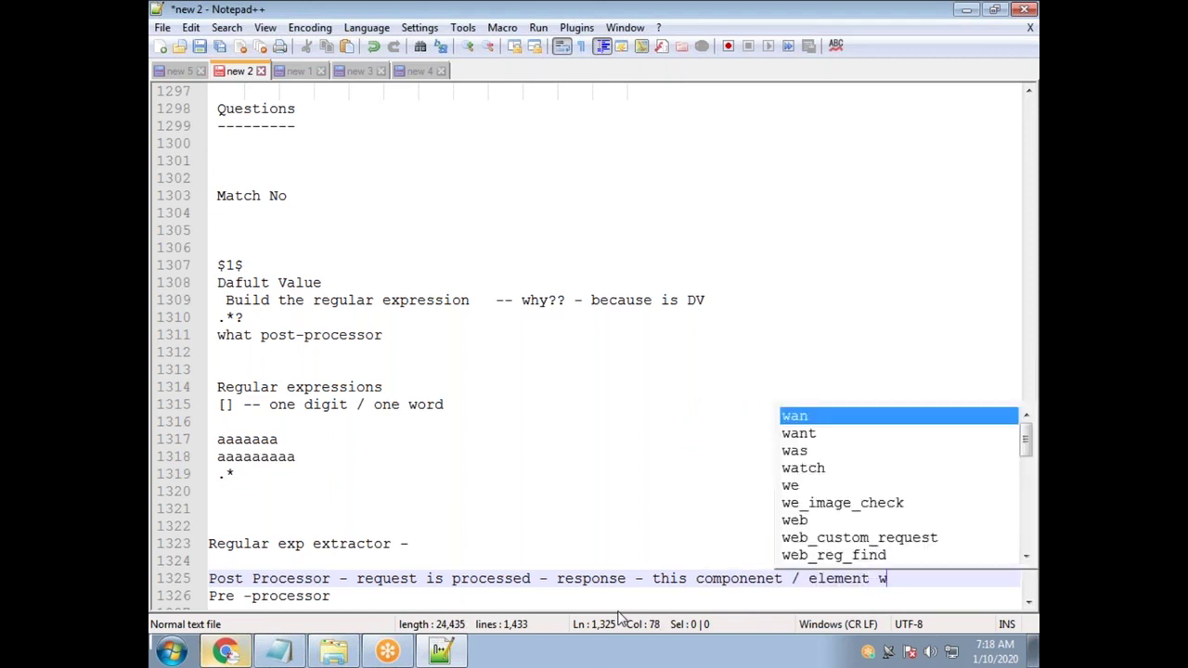
Complete the Post Processor note with "will do the extracting" and add a blank line below it
text(will do the e)
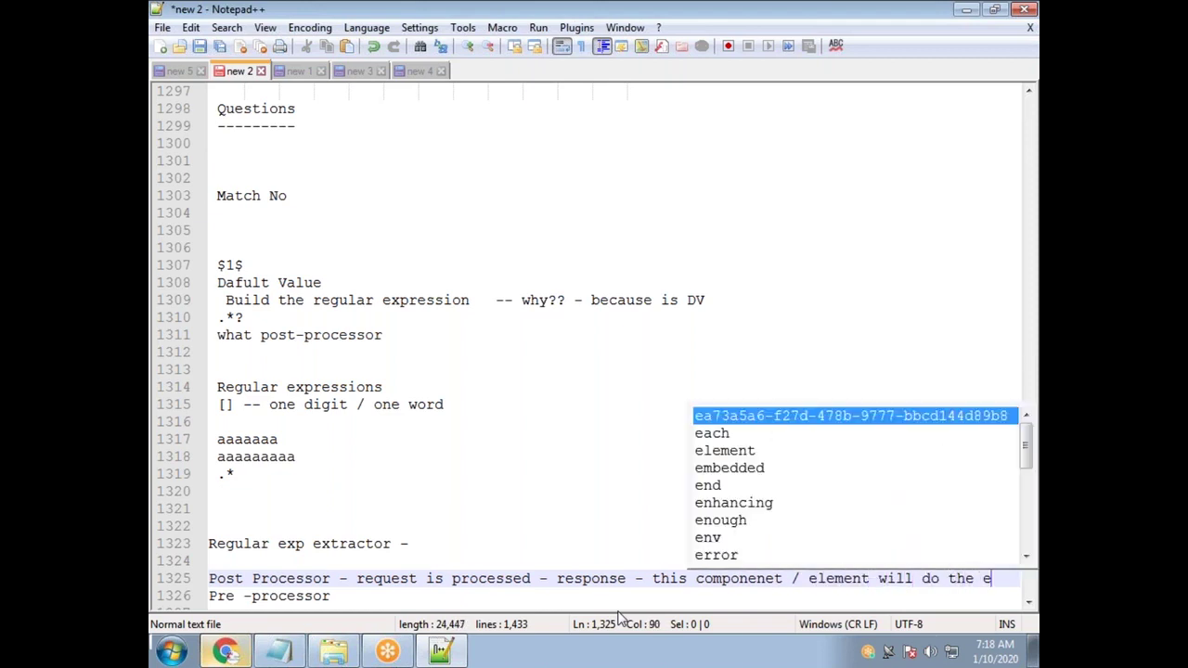
text(xtracting)
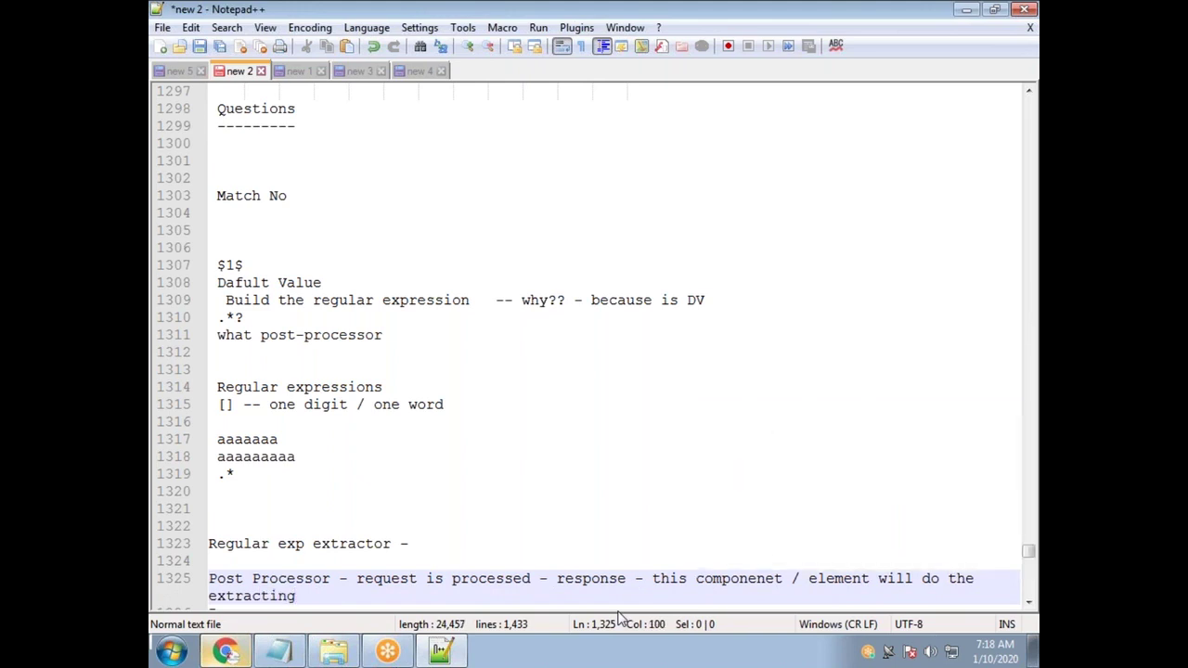
key(Return)
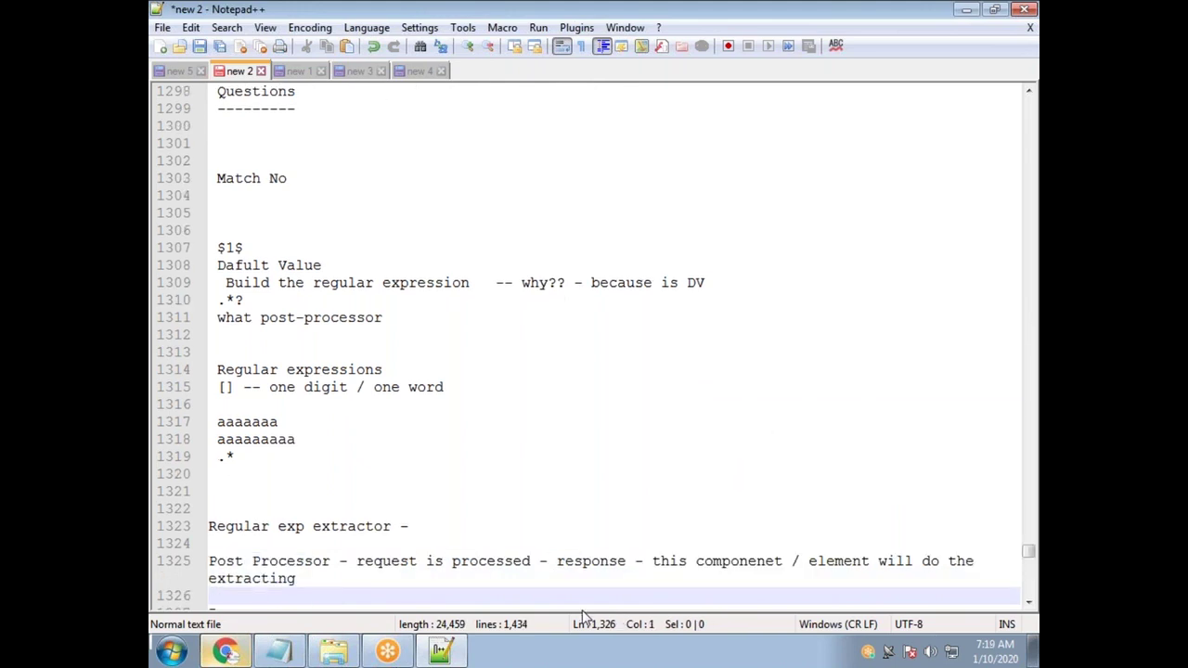
Lengthen the dash after "Post Processor" to "-----" in the notes
scroll(339, 520, down, 1)
drag(358, 509, 540, 512)
click(350, 497)
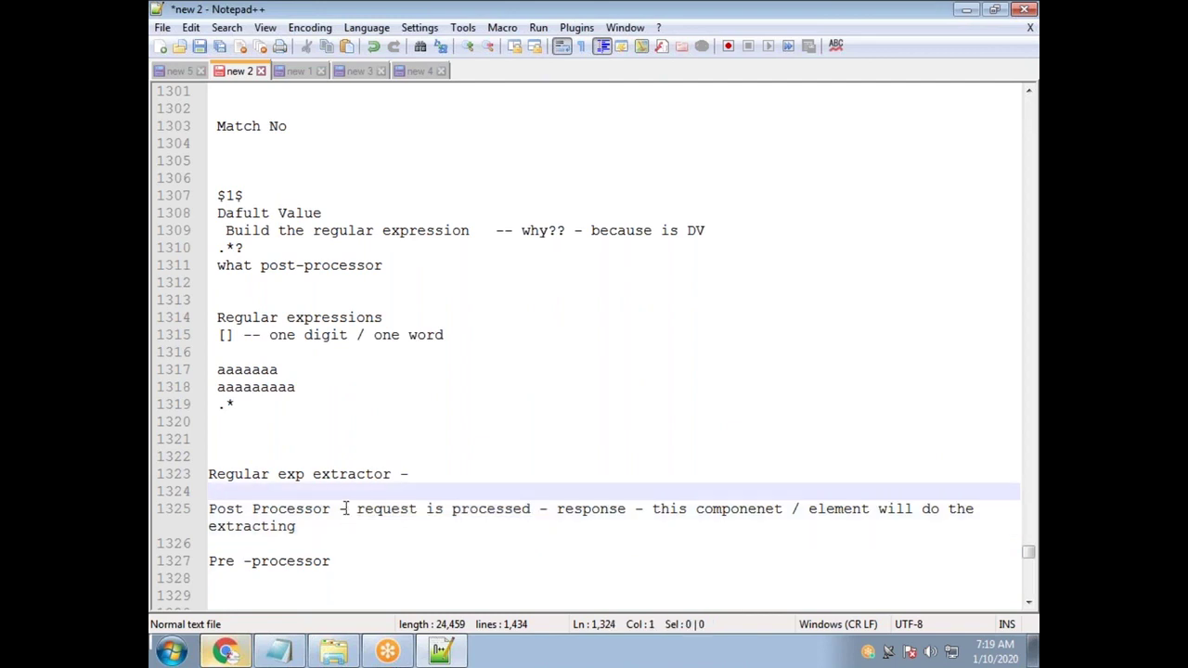
click(349, 508)
text(----)
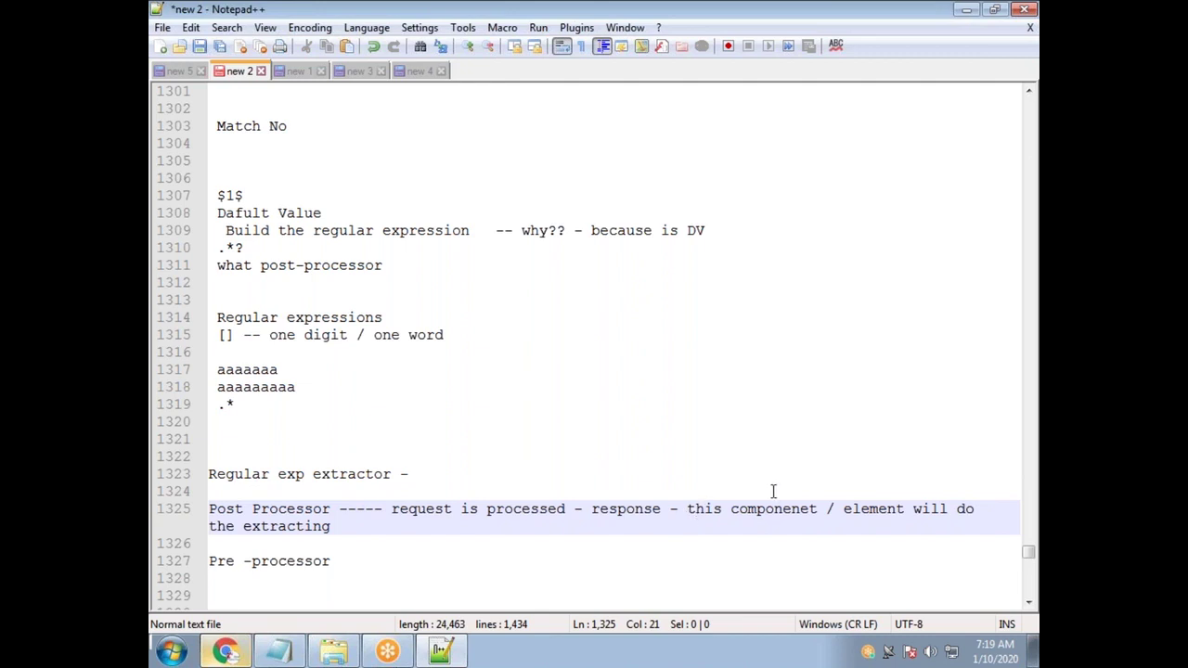
Extend the "Pre -processor" line with "----- Before the request is processed --"
drag(392, 474, 194, 473)
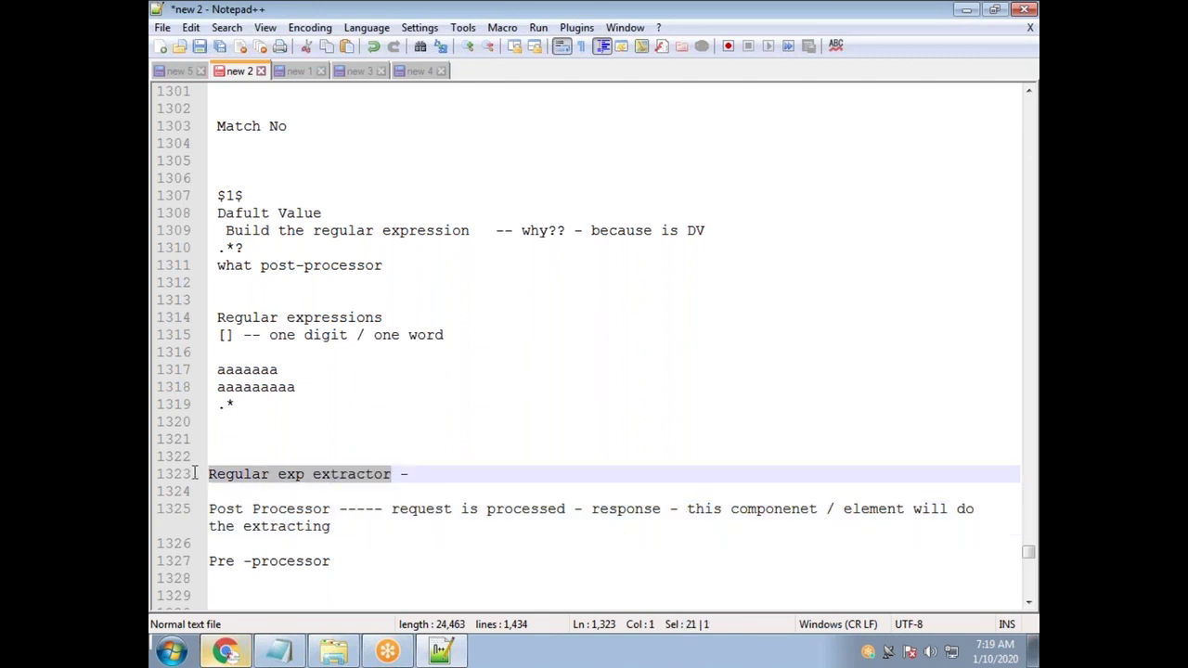
click(343, 521)
click(187, 522)
click(341, 559)
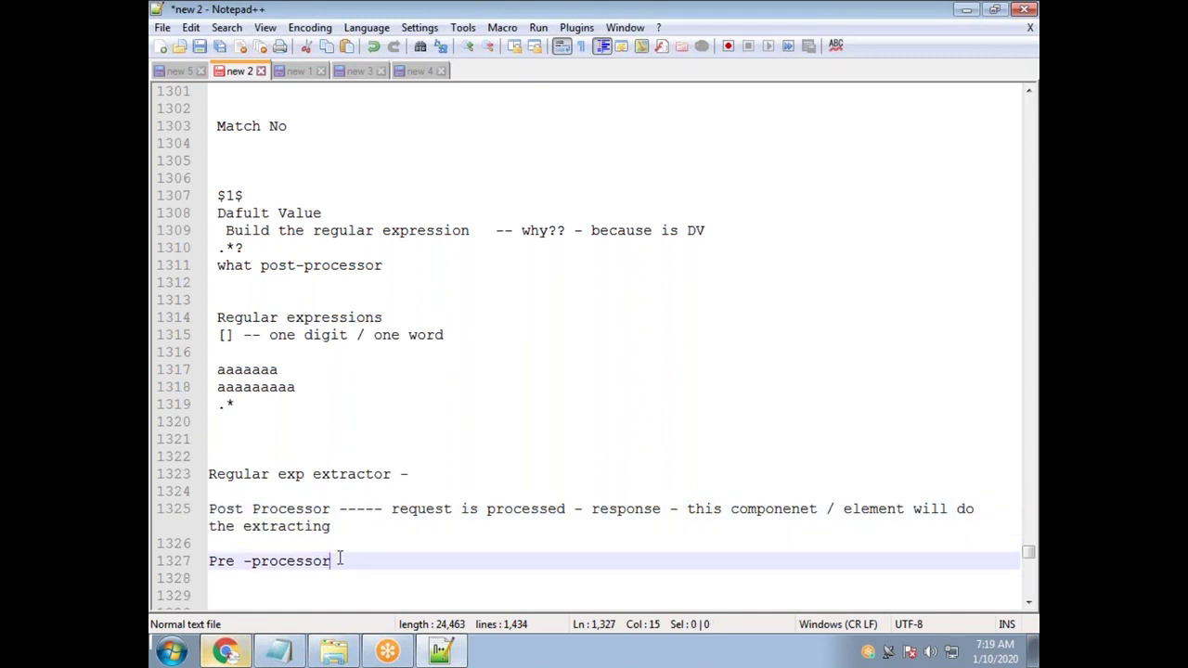
text(------ Bef)
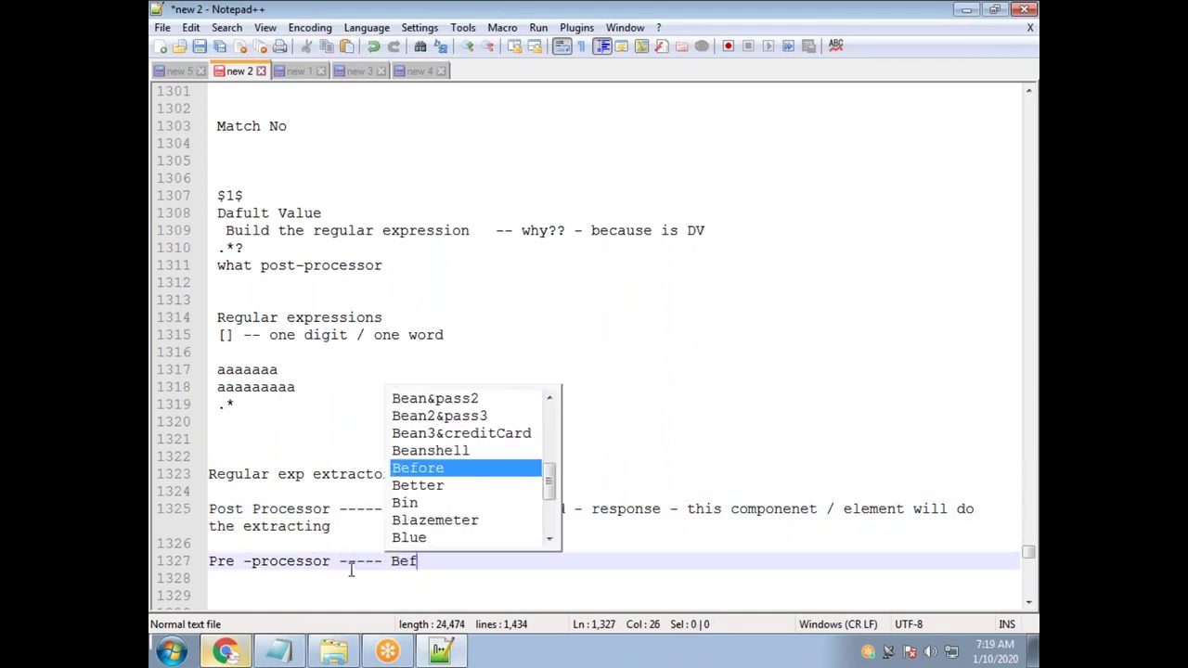
text(ore the request )
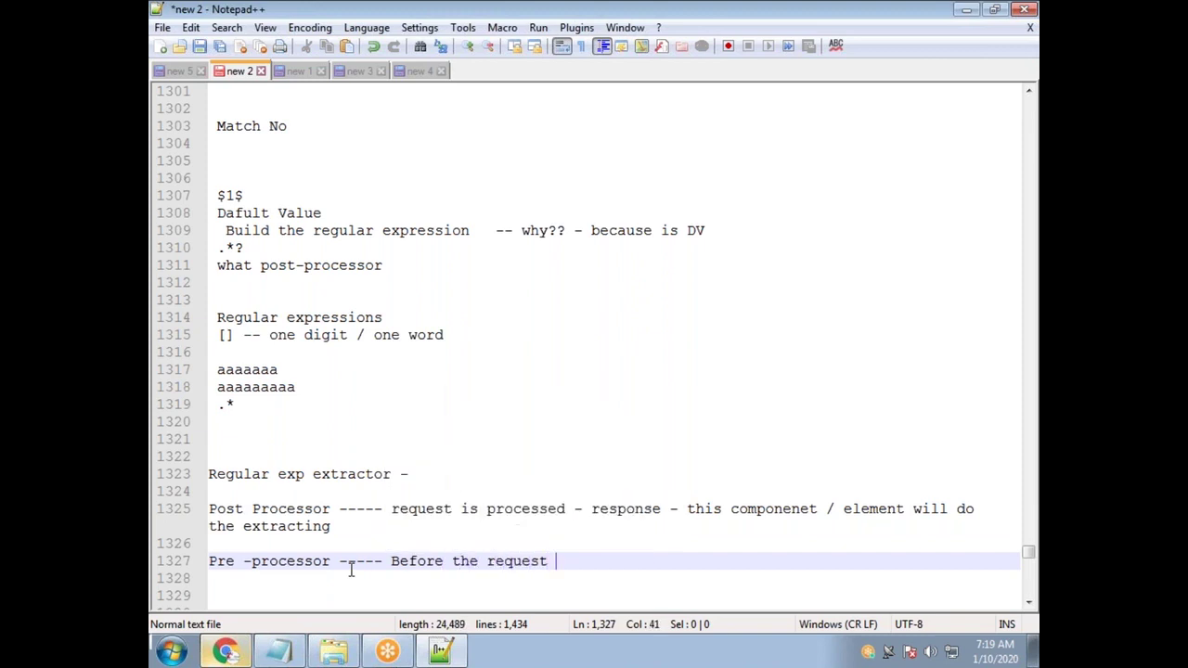
text(is processed)
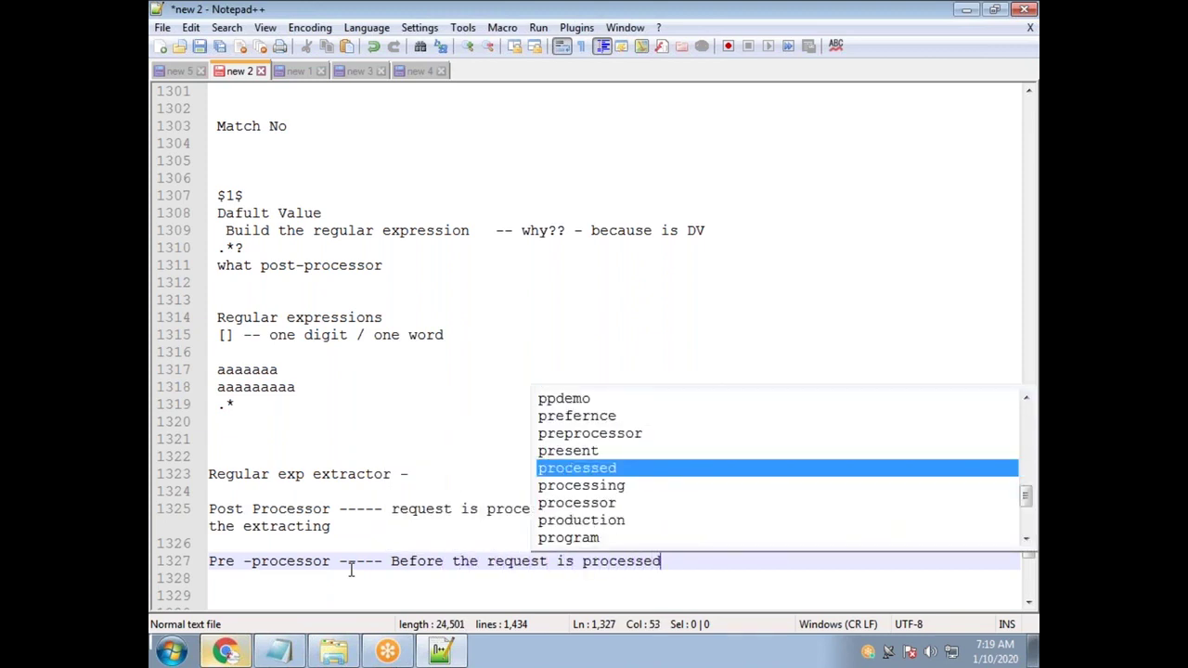
text( --)
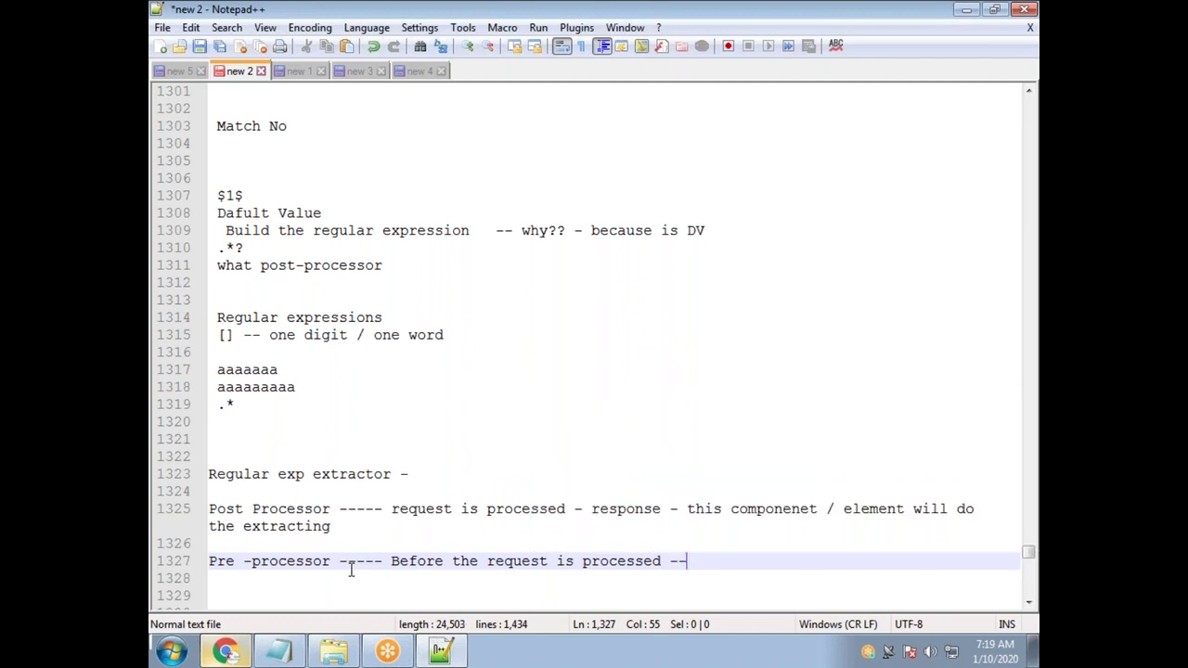
Finish the Pre -processor line with "- this element will be executed" and start a new line below it
text(- this element wil)
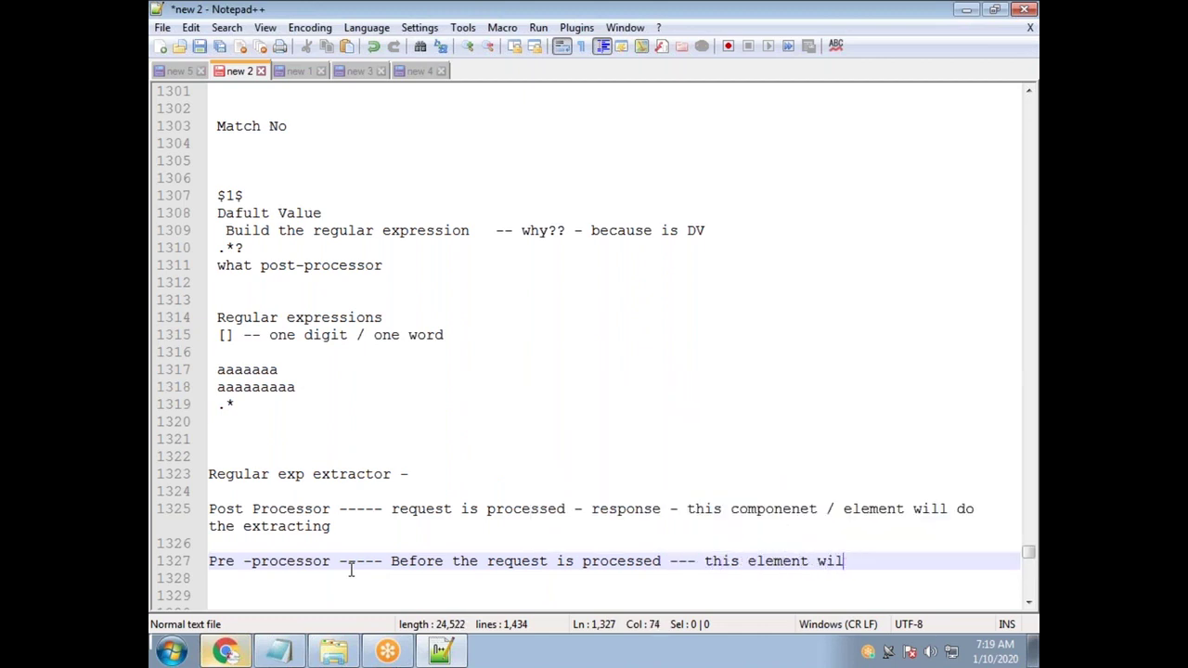
text(ml nee)
key(BackSpace)
key(BackSpace)
key(BackSpace)
text(be exec)
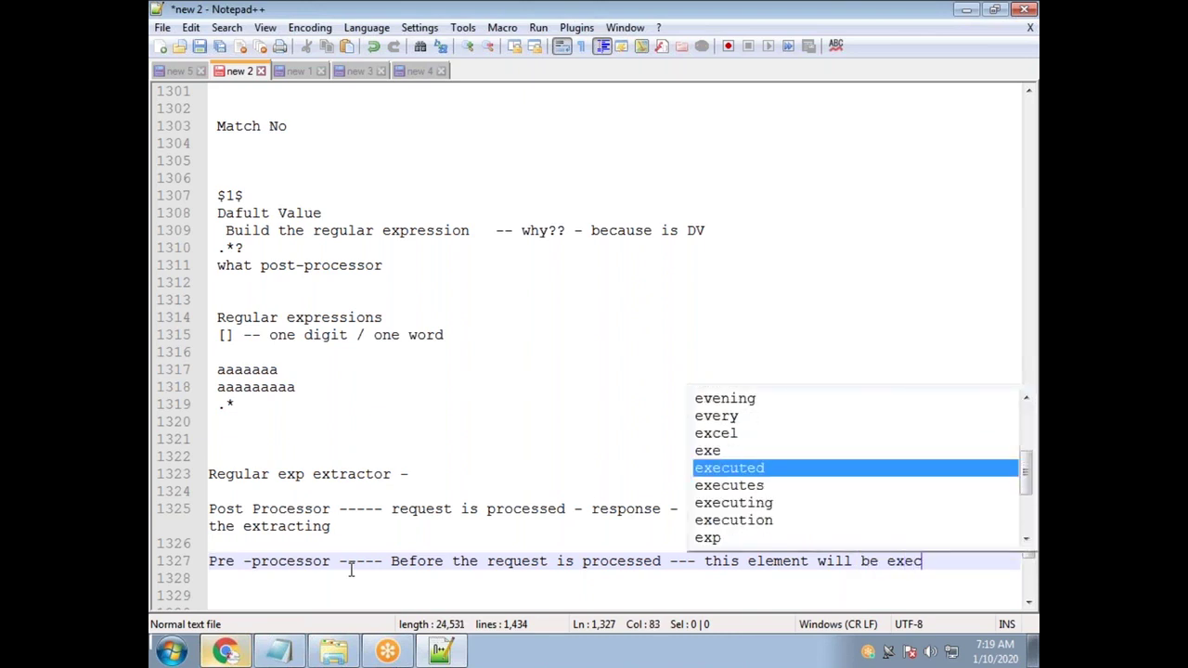
text(yted)
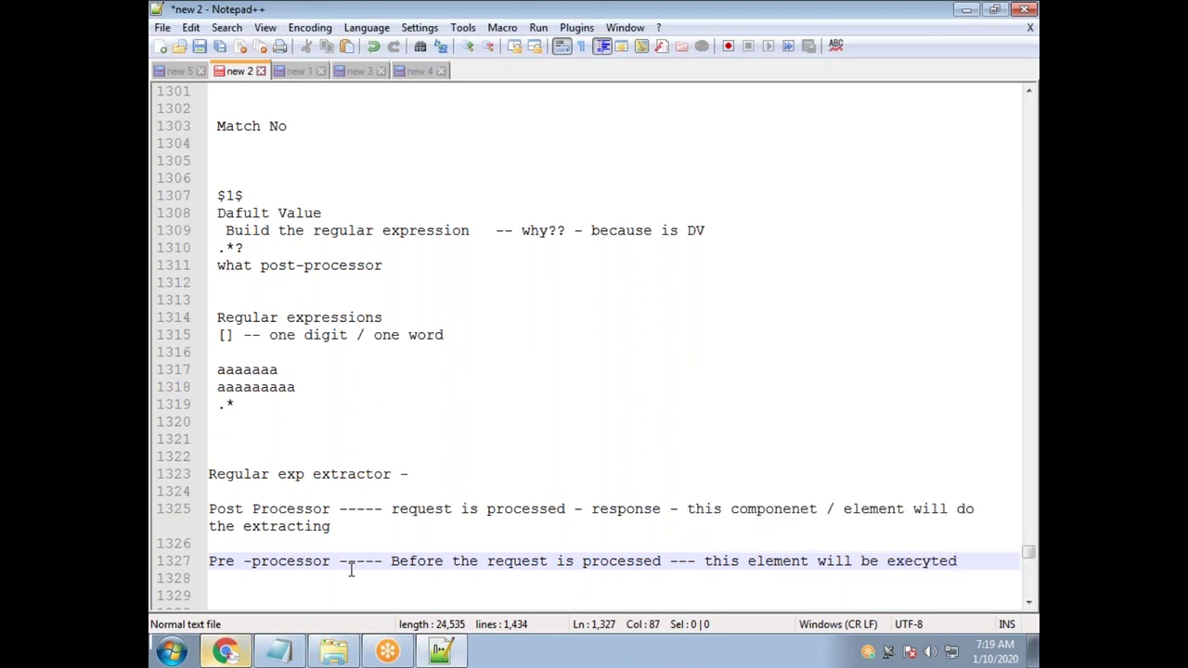
key(BackSpace)
key(BackSpace)
key(BackSpace)
key(BackSpace)
text(uted)
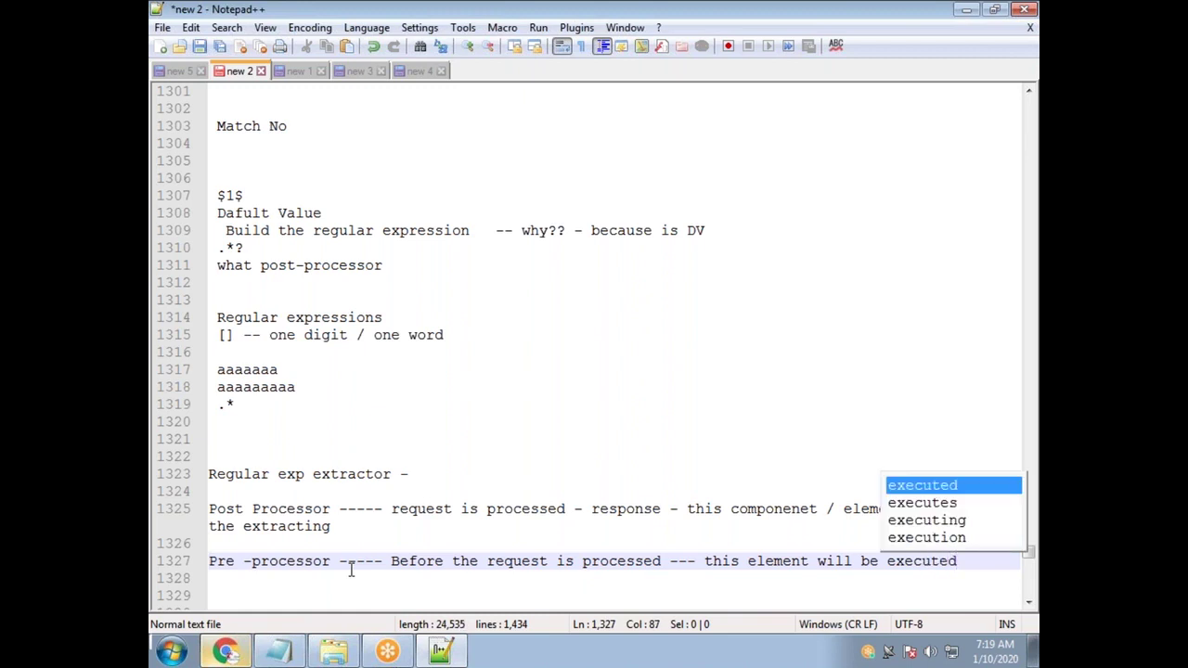
key(Return)
key(Return)
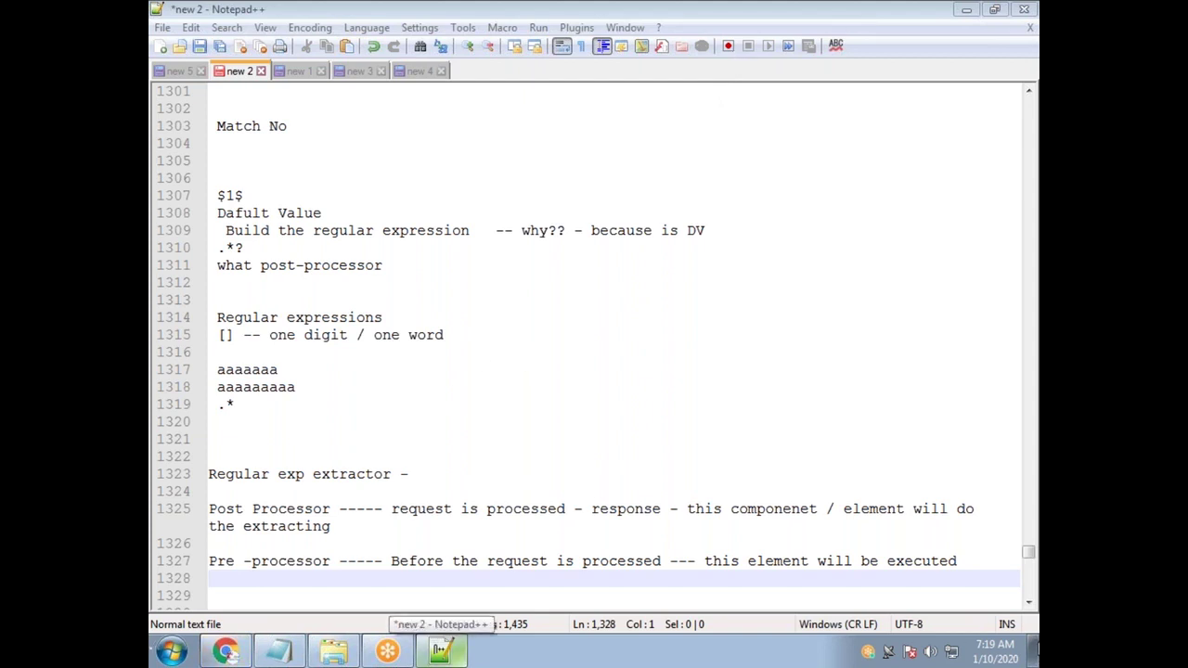
Launch Apache JMeter from the desktop and open the recent test plan Random.jmx
click(1036, 654)
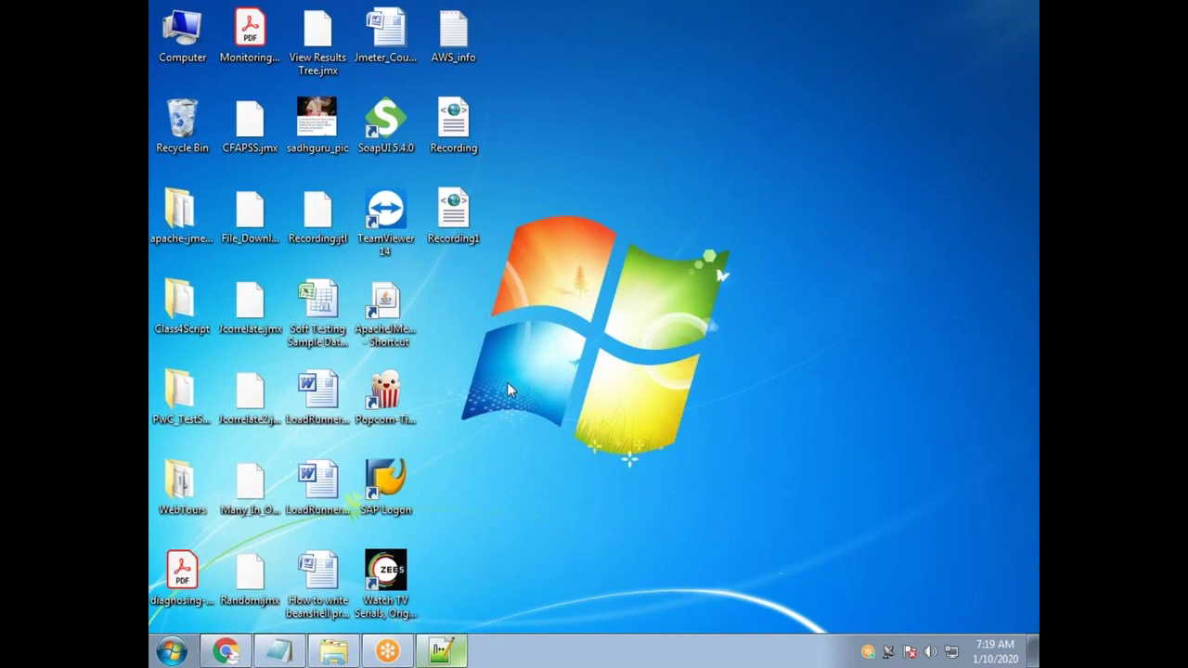
click(391, 325)
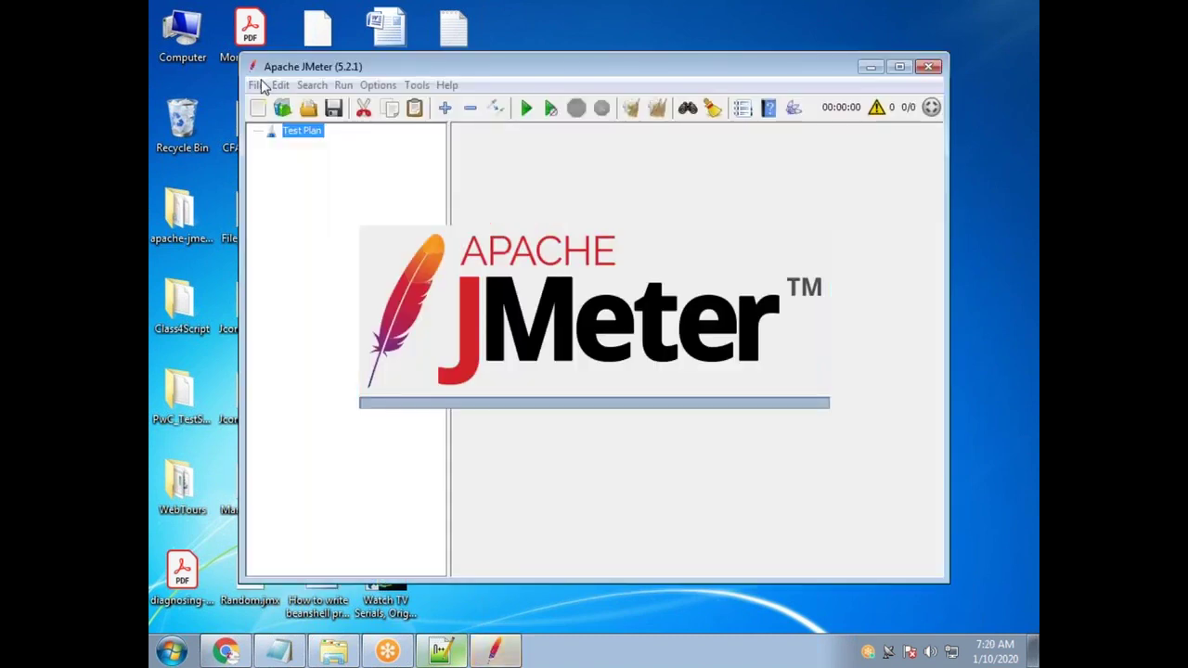
click(256, 86)
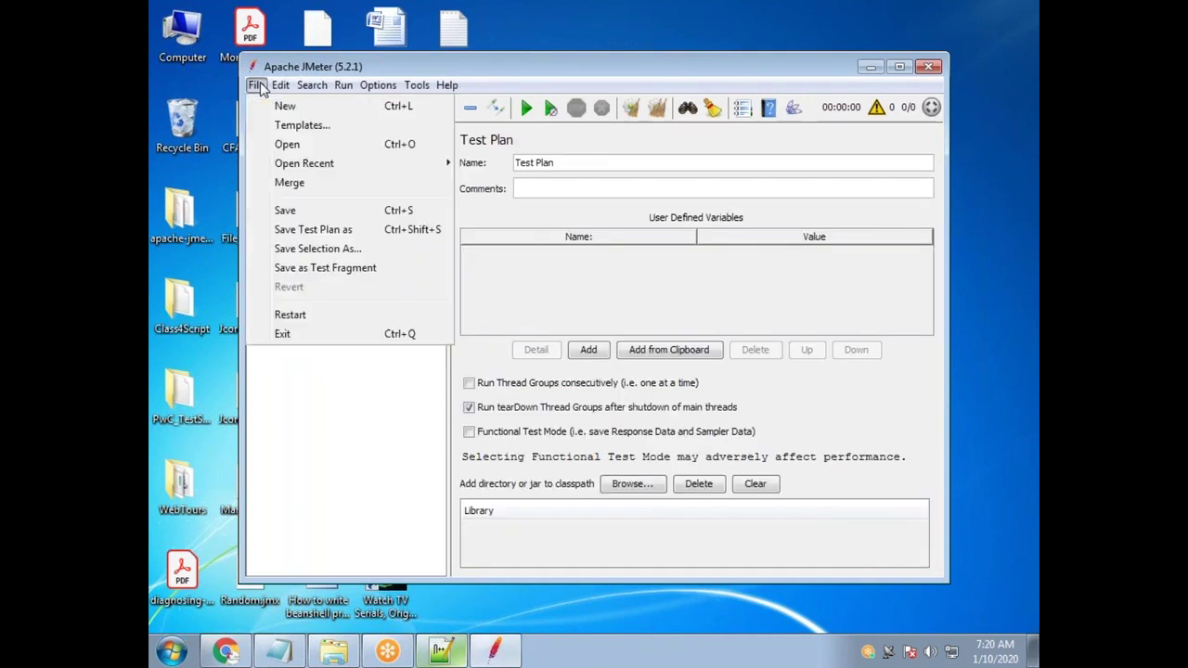
mouse_move(430, 163)
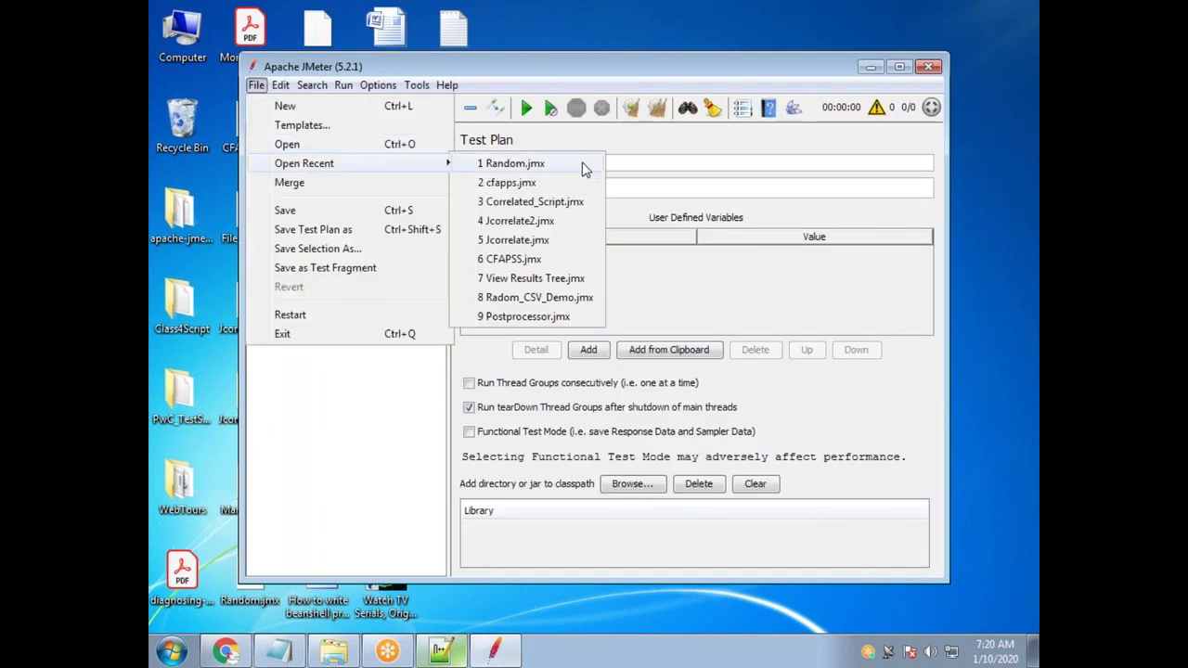
click(539, 315)
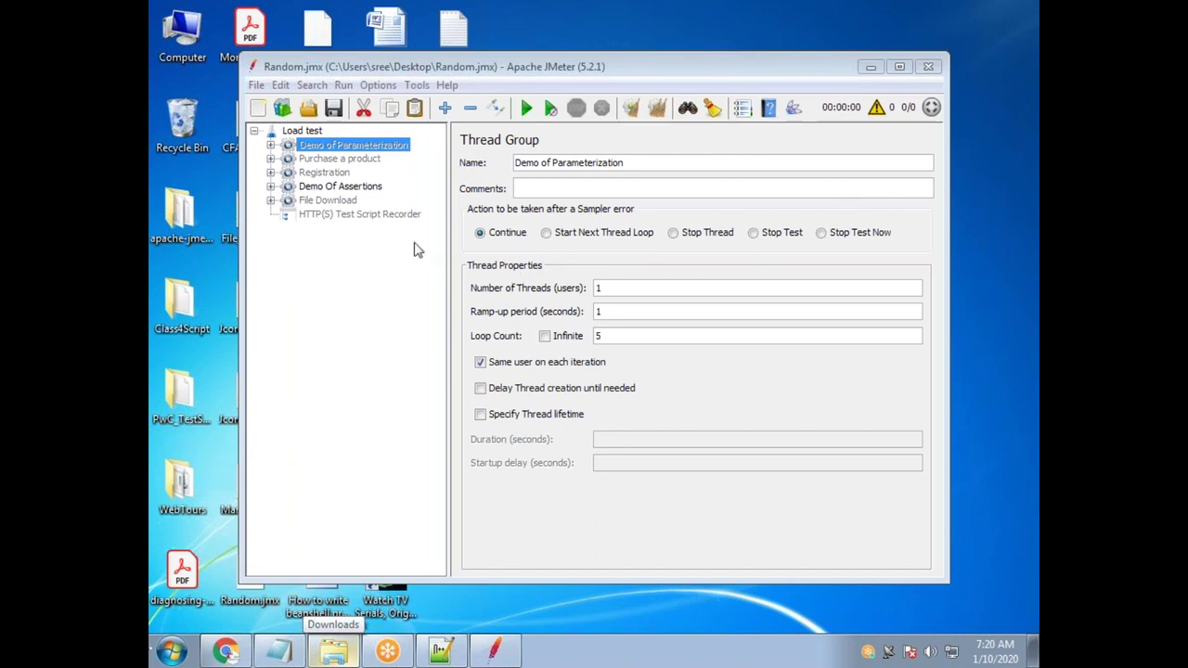
Expand the Demo Of Assertions thread group and its launch-1, click-17 and Login-18 requests
click(270, 186)
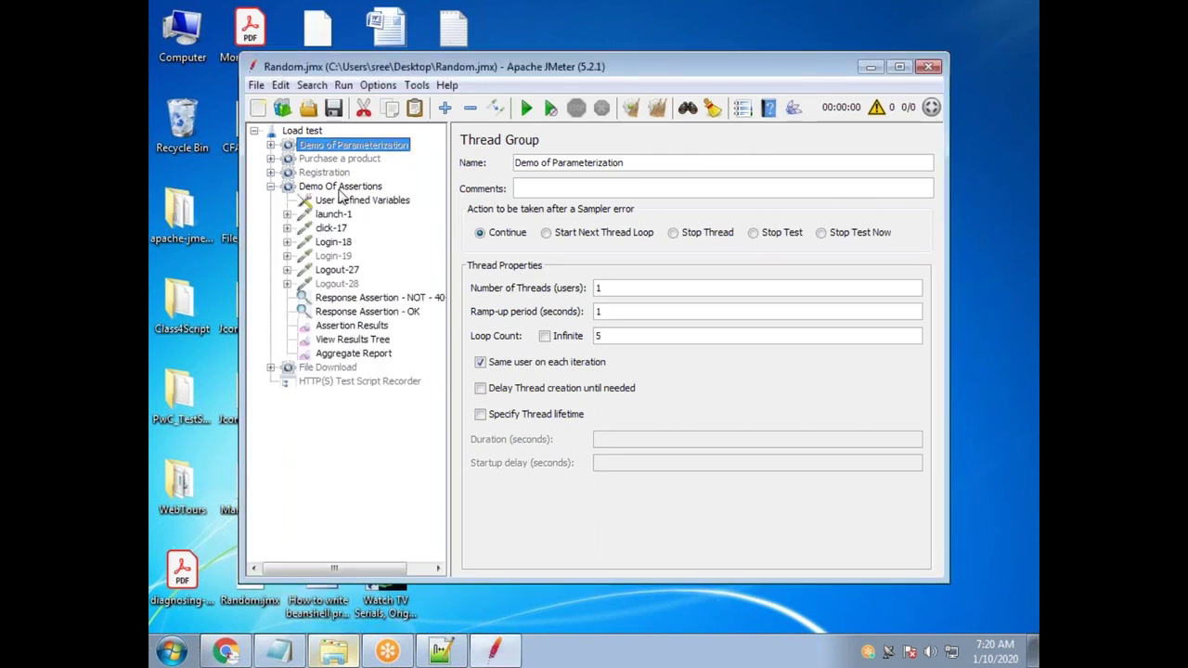
click(287, 215)
click(287, 257)
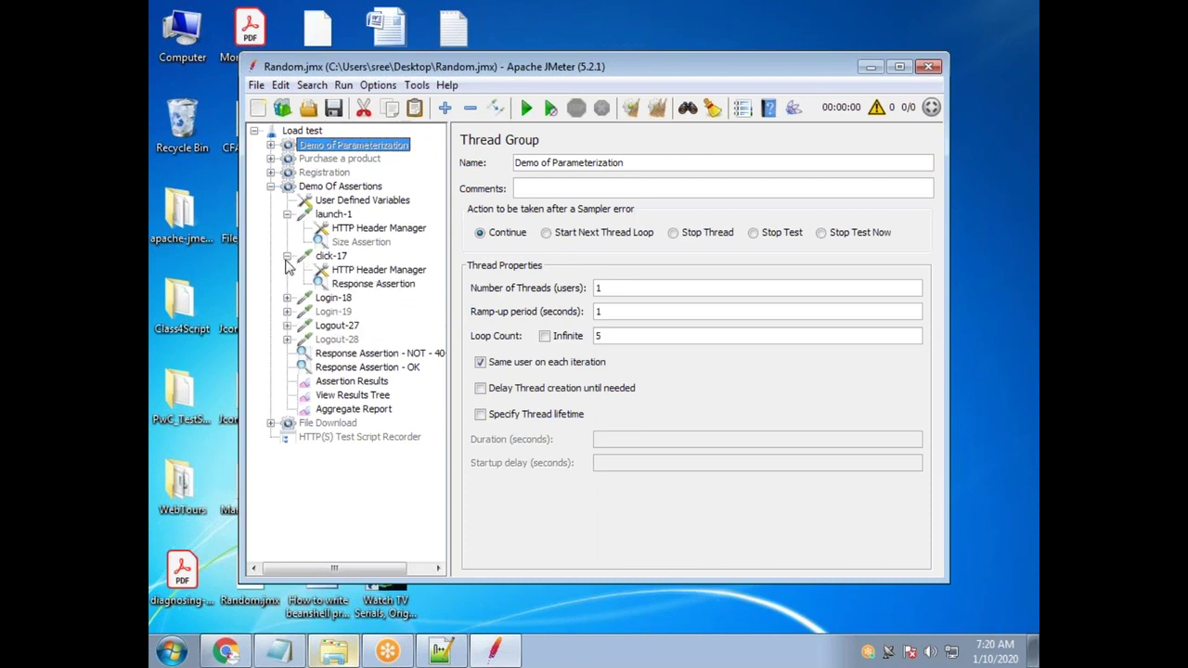
click(287, 298)
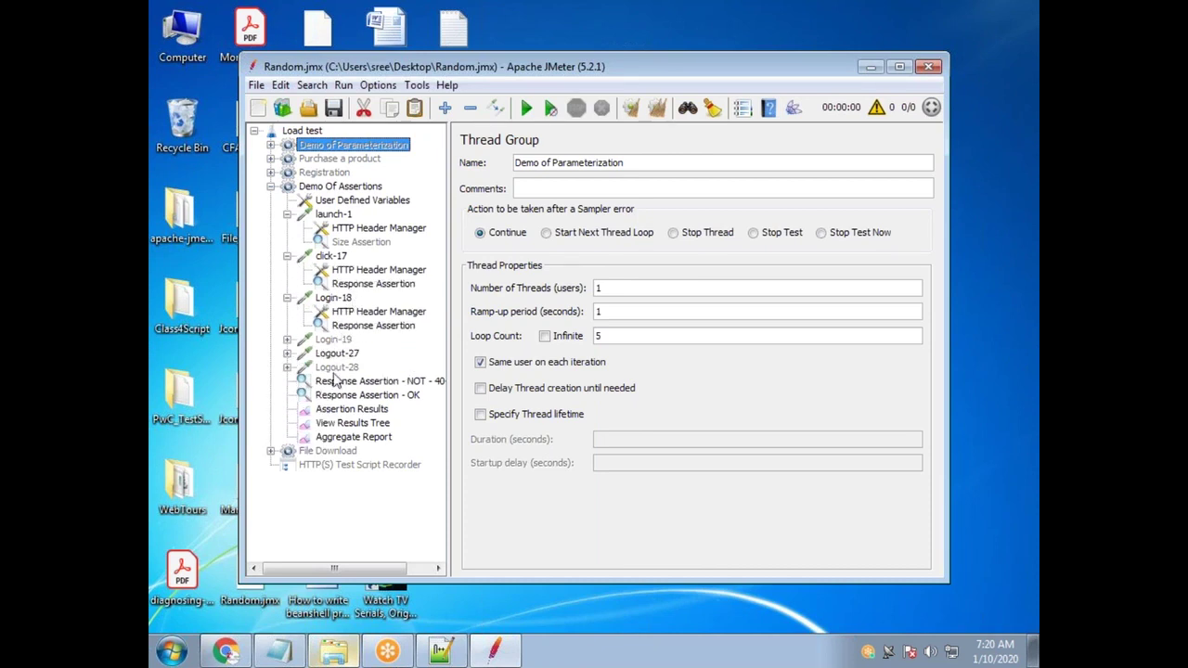
Display the Pre Processors that can be added to the Login-18 request
right_click(341, 300)
mouse_move(418, 307)
mouse_move(612, 362)
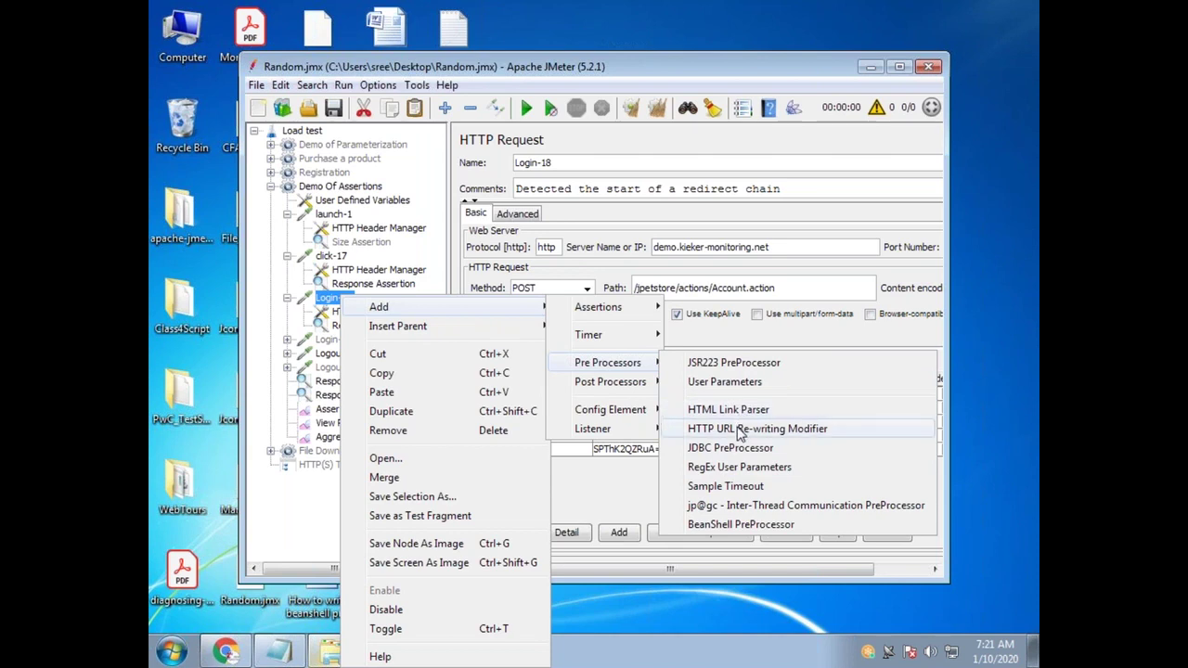
Minimize JMeter, switch back to Notepad++ and highlight "$1$" in the Questions section
click(866, 70)
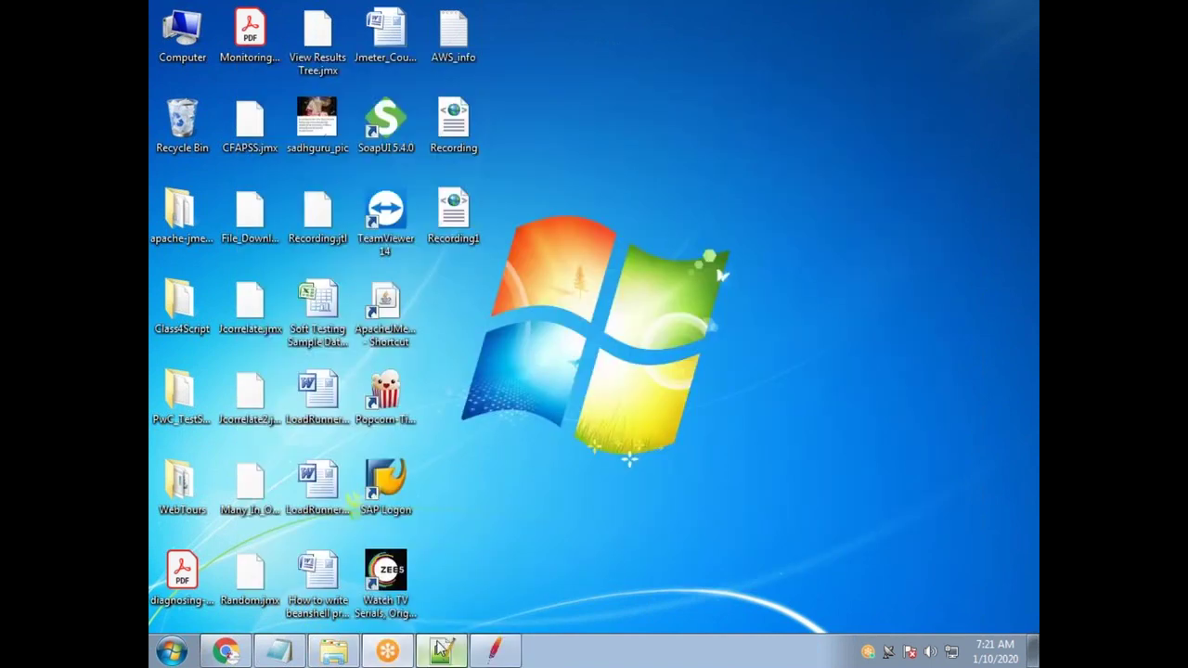
click(441, 652)
scroll(343, 535, down, 9)
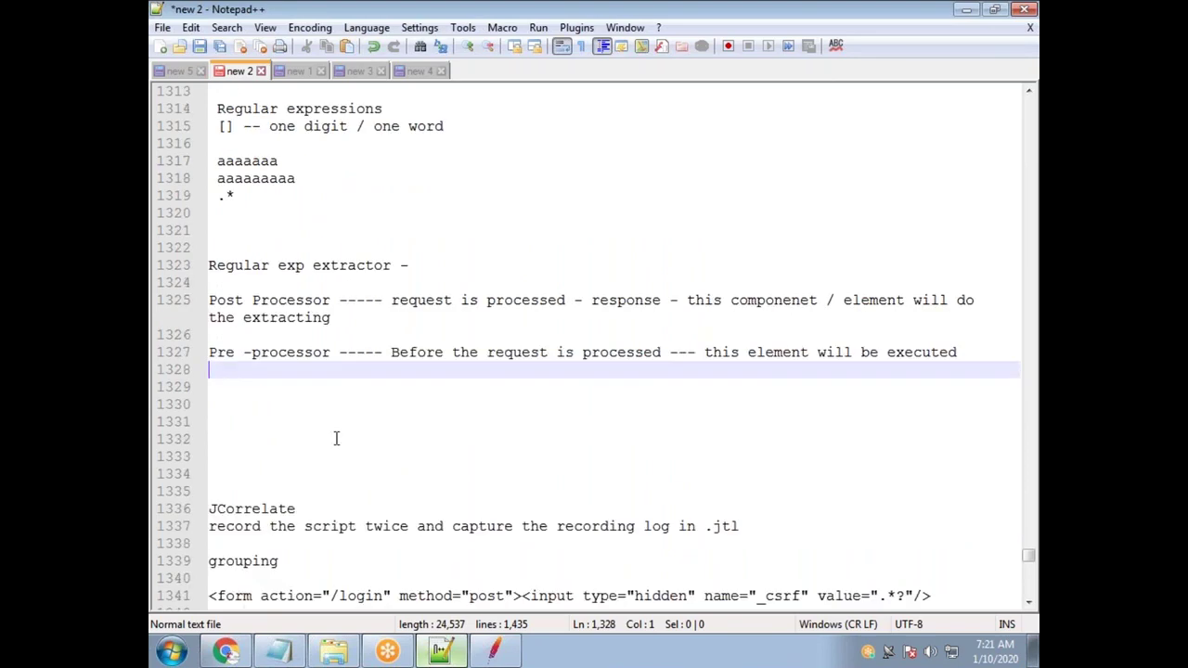
scroll(306, 455, up, 5)
scroll(274, 455, up, 3)
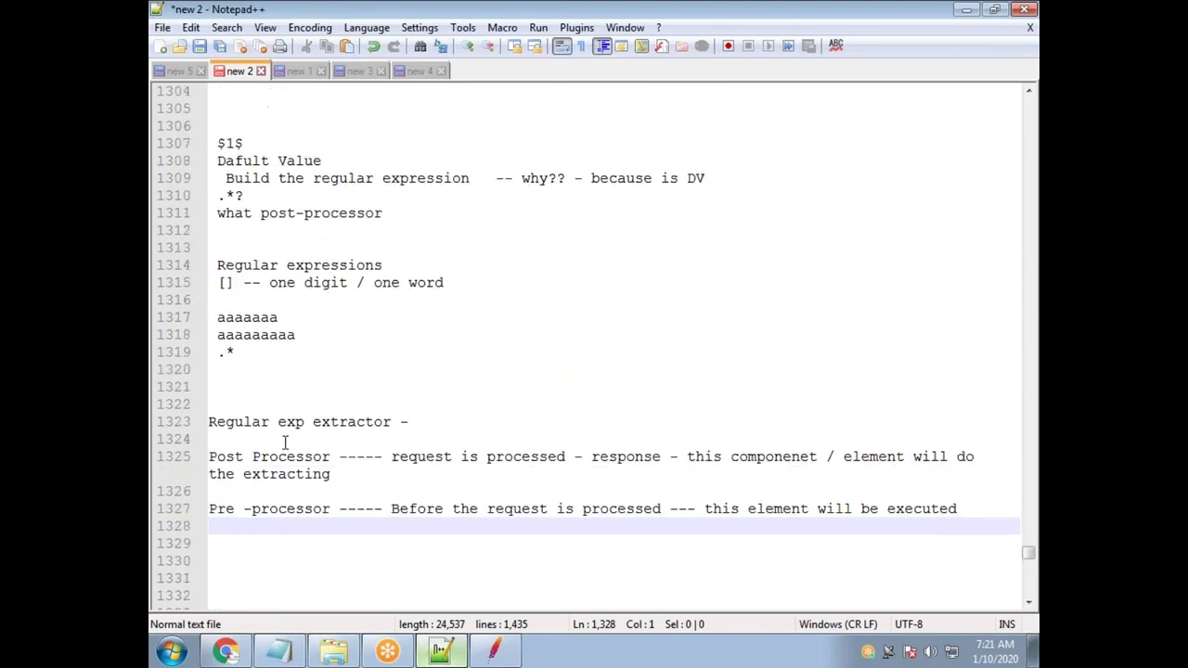
scroll(291, 444, down, 2)
scroll(290, 444, up, 4)
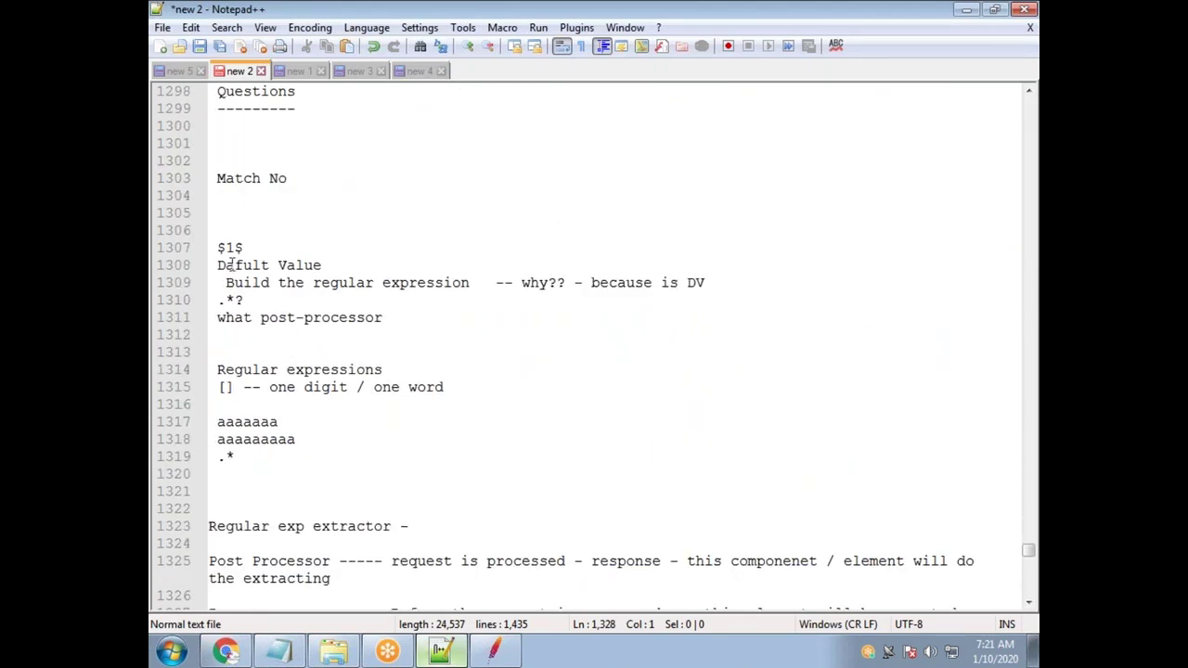
click(251, 247)
drag(252, 247, 210, 243)
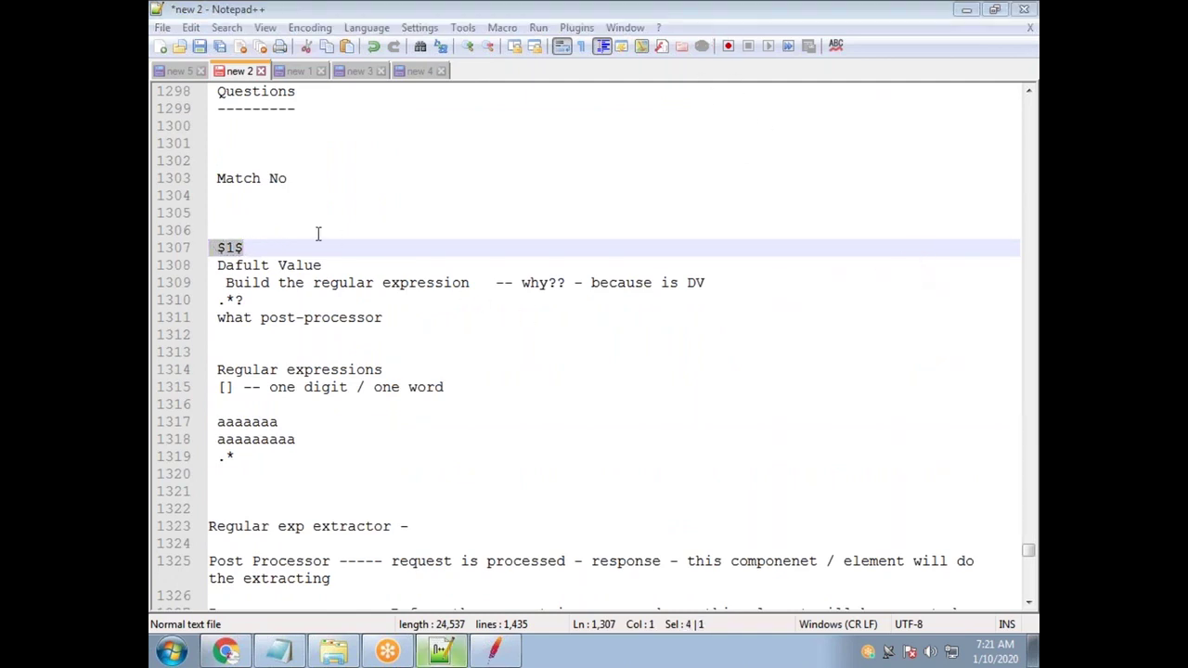
Highlight only the digit 1 within "$1$", and then clear the selection
click(239, 247)
click(245, 247)
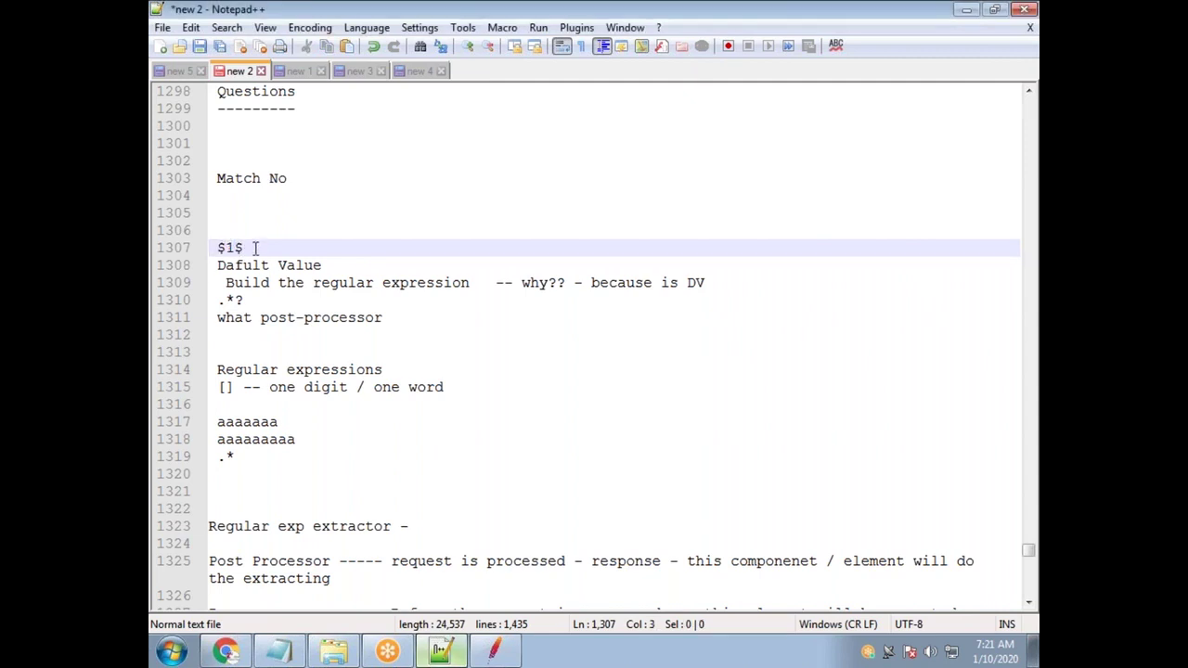
drag(233, 245, 232, 247)
click(1035, 476)
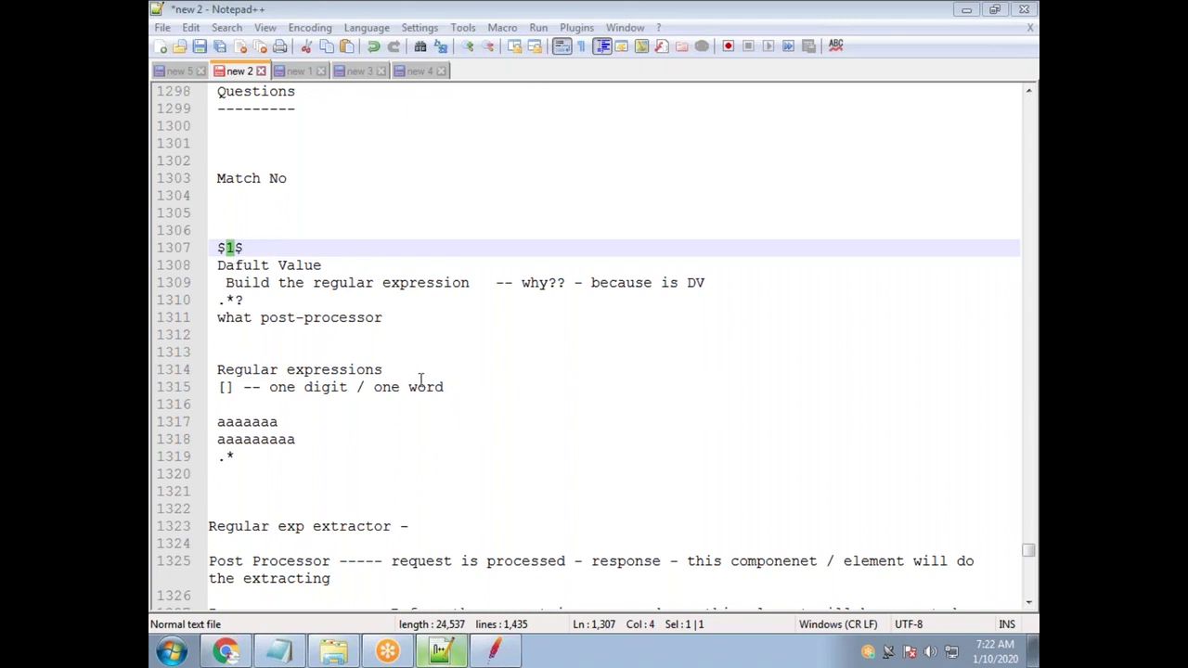
click(420, 425)
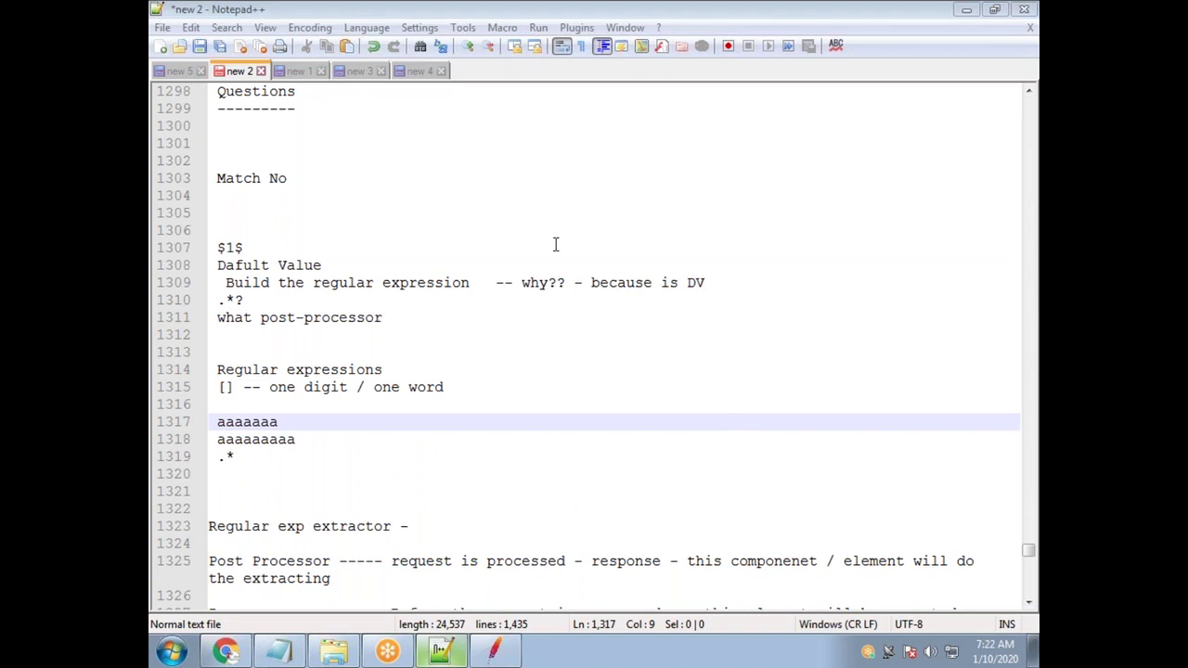
Copy the expression <form action="/login" method="post"><input type="hidden" name="_csrf" value="(.*?)"/> from line 1280 of the notes
click(525, 334)
scroll(526, 340, up, 10)
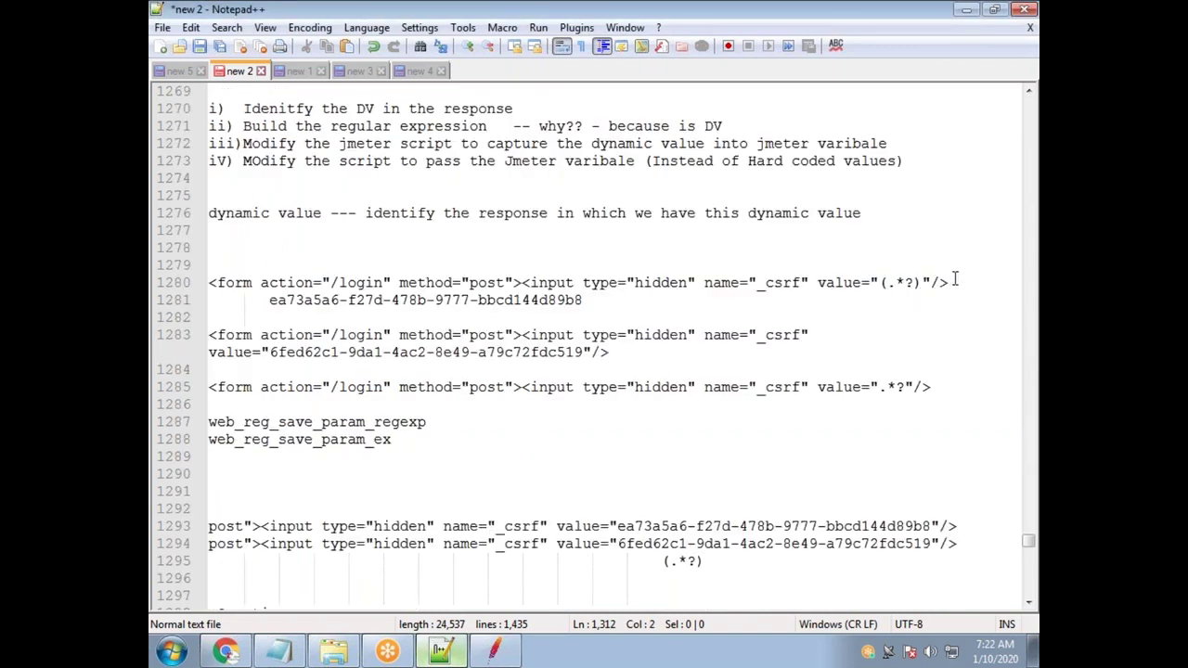
drag(952, 282, 185, 285)
key(ctrl+c)
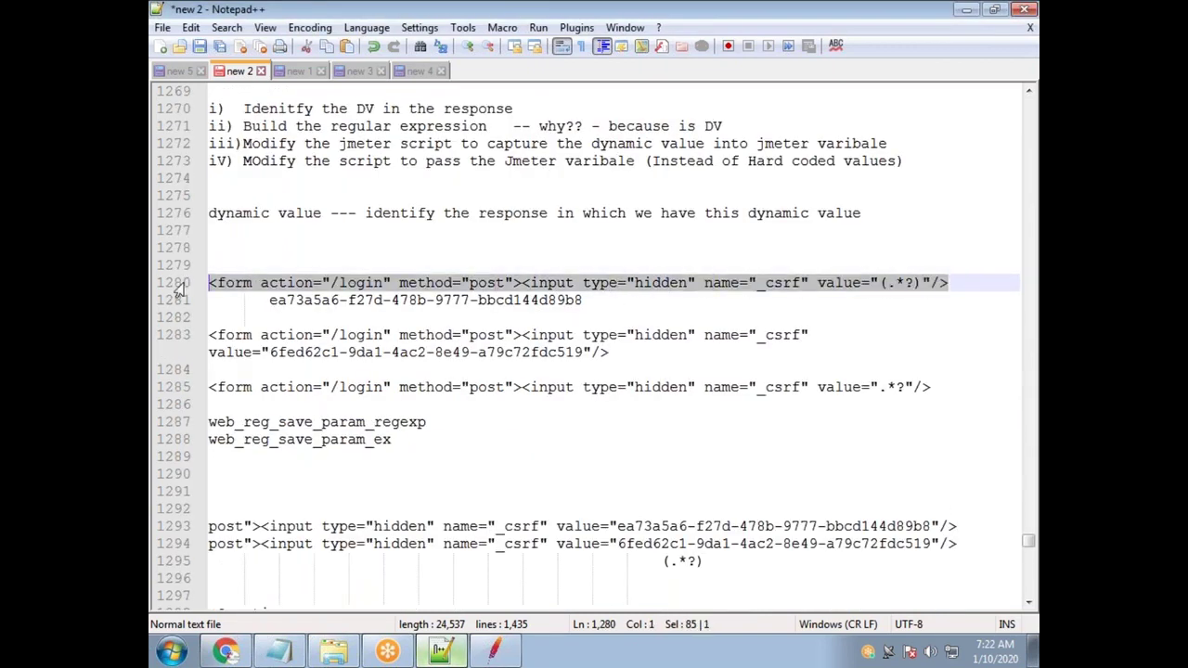
Paste the copied form expression two lines below "$1$" in the Questions section
scroll(246, 380, down, 5)
scroll(289, 426, down, 2)
click(276, 402)
key(Return)
key(Return)
key(ctrl+v)
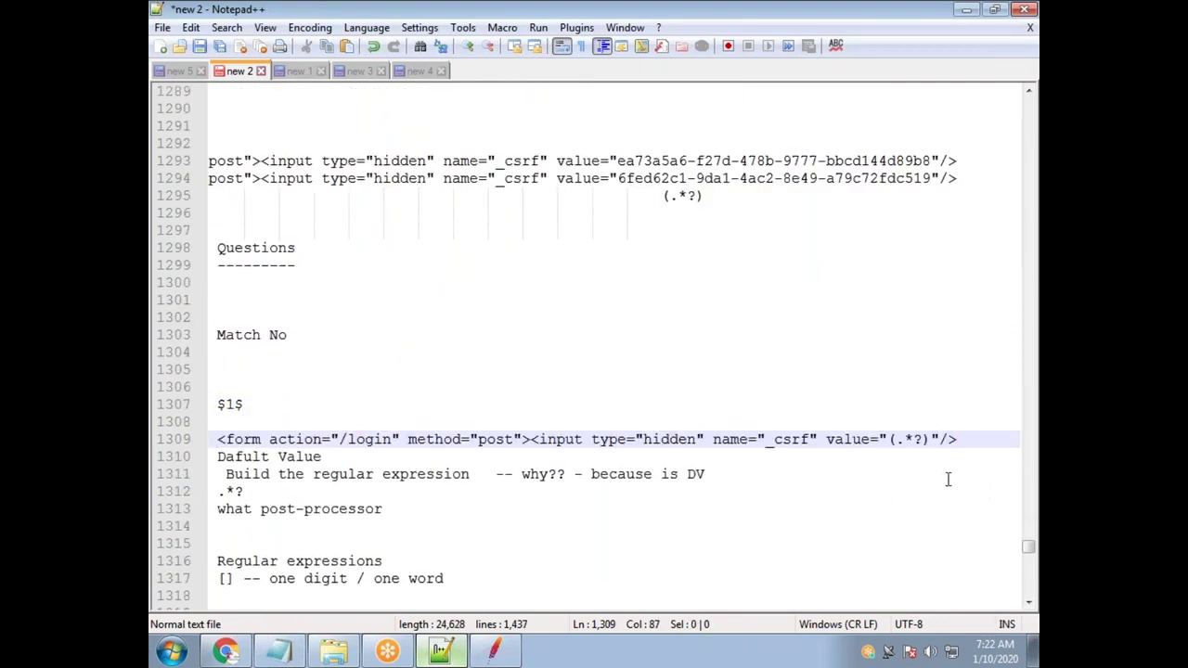
Highlight the capture group in the pasted expression and insert three blank lines beneath that expression
drag(929, 436, 893, 436)
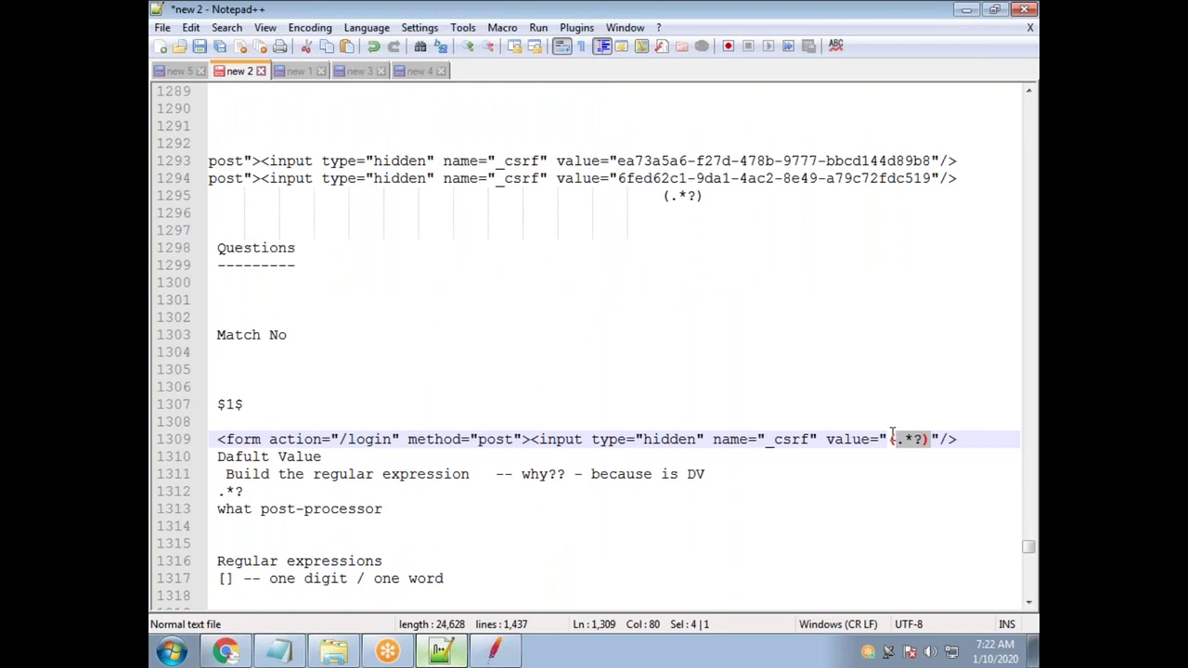
click(988, 436)
key(Return)
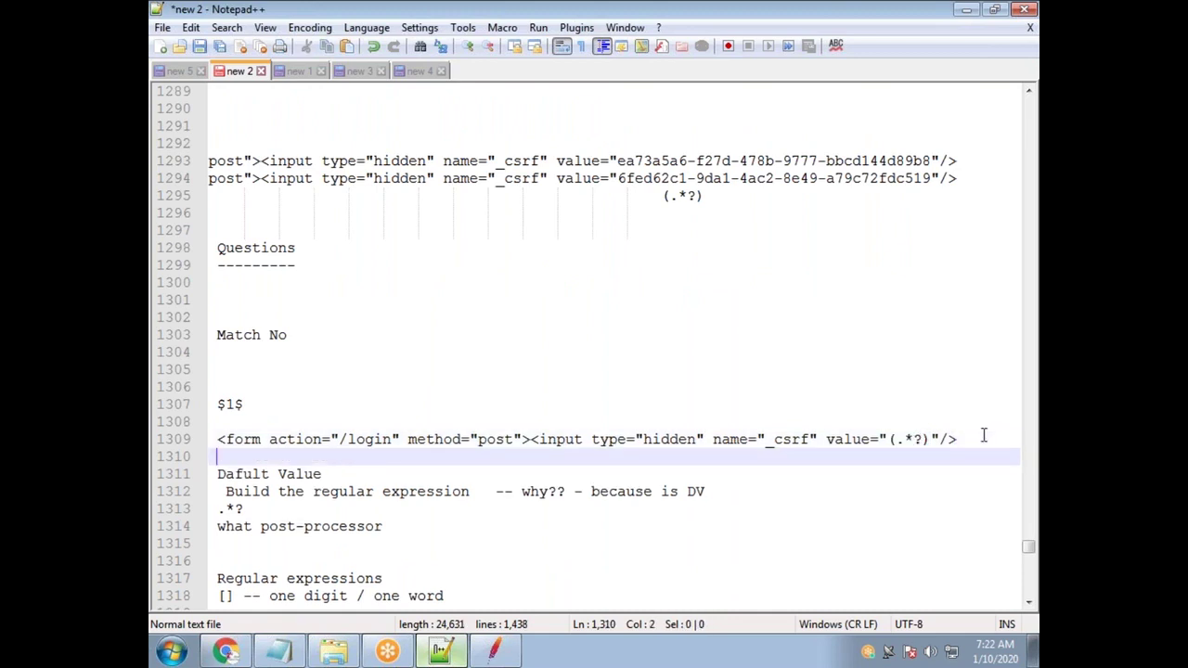
key(Return)
key(Return)
Enclose the word login in parentheses in the pasted expression so the action reads "/(login)"
click(346, 442)
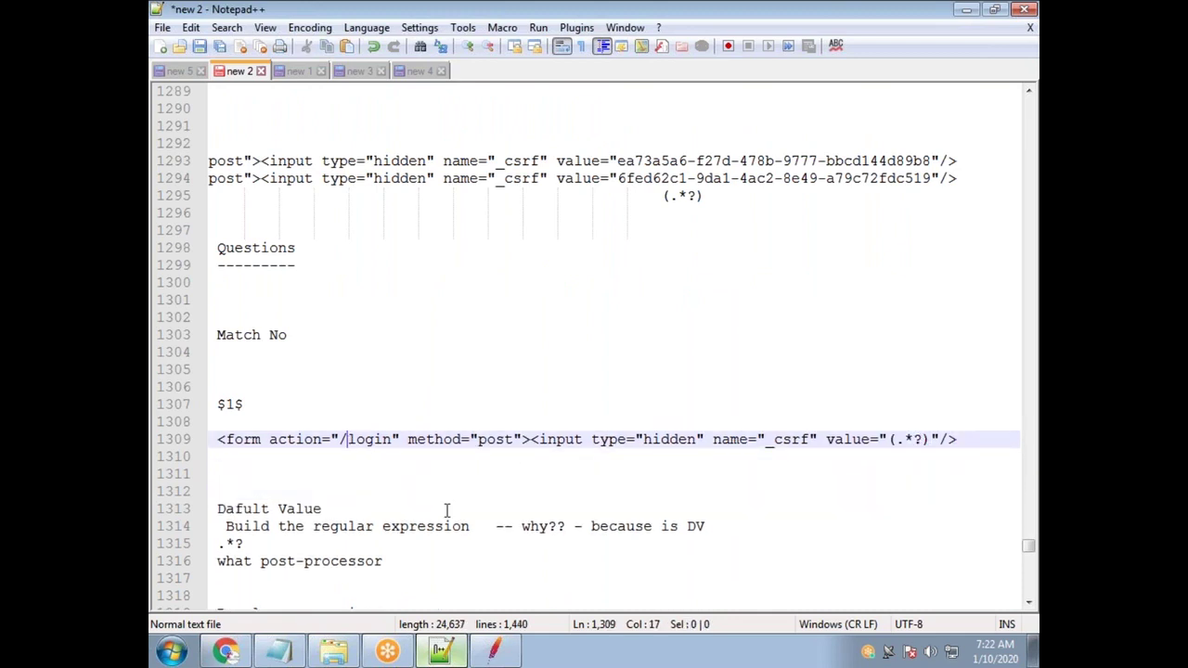
text(()
key(Right)
key(Right)
key(Right)
key(Right)
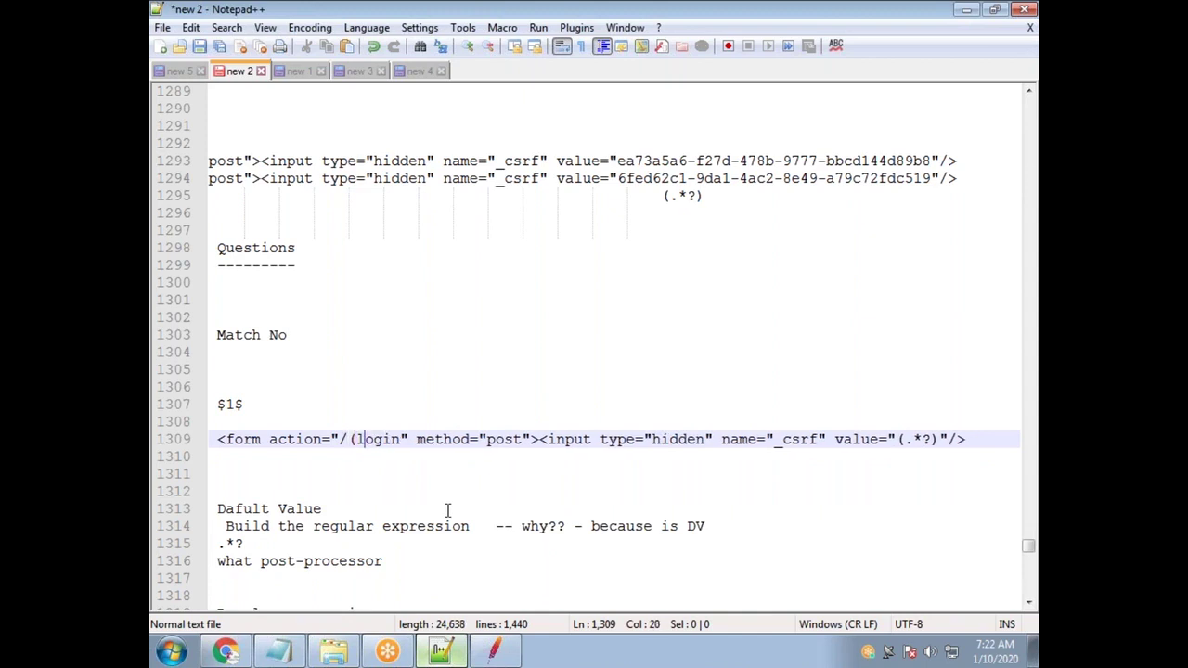
text())
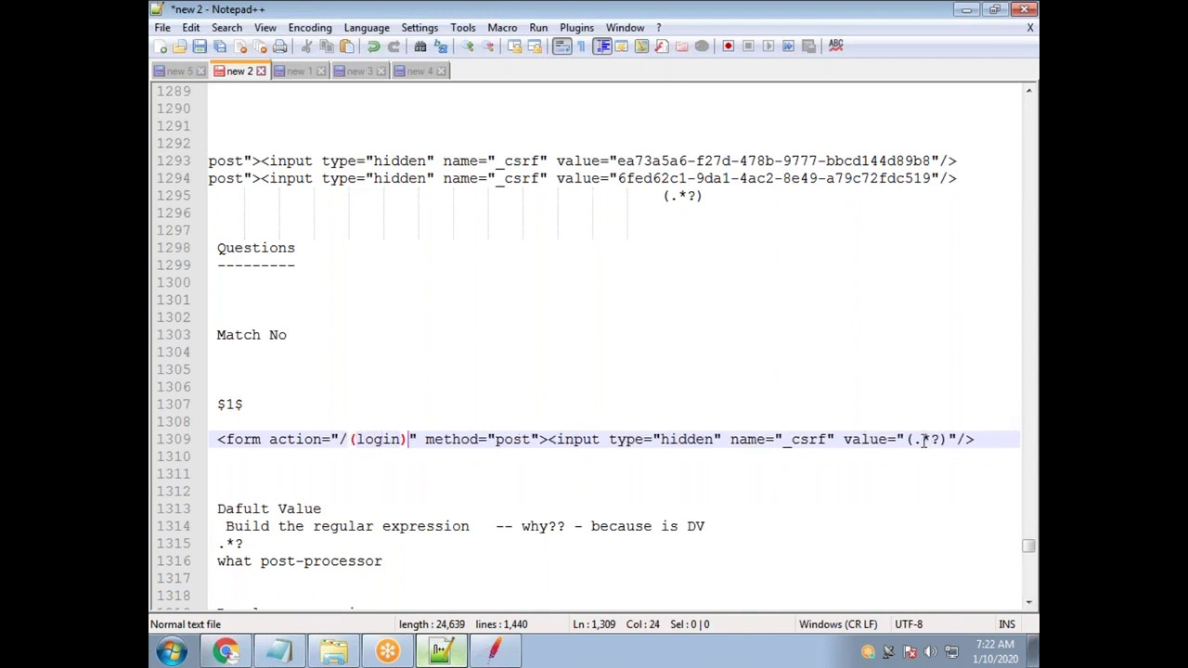
Highlight the characters ".*?" inside the parentheses of the _csrf value on line 1309
drag(913, 439, 939, 439)
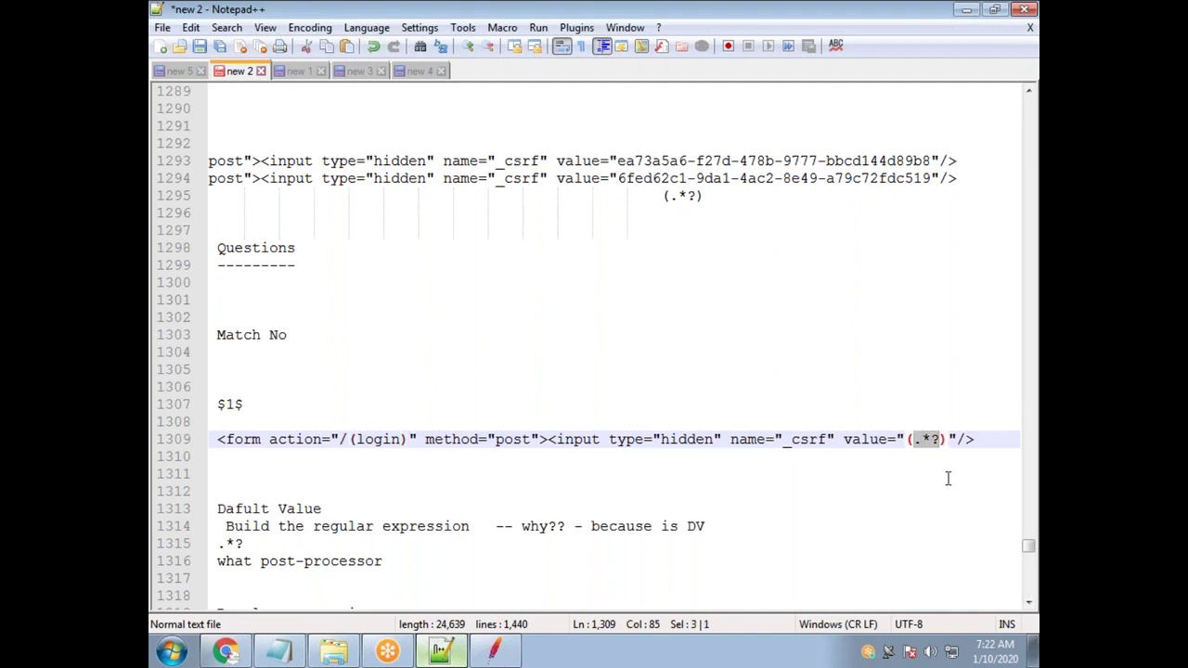
click(930, 439)
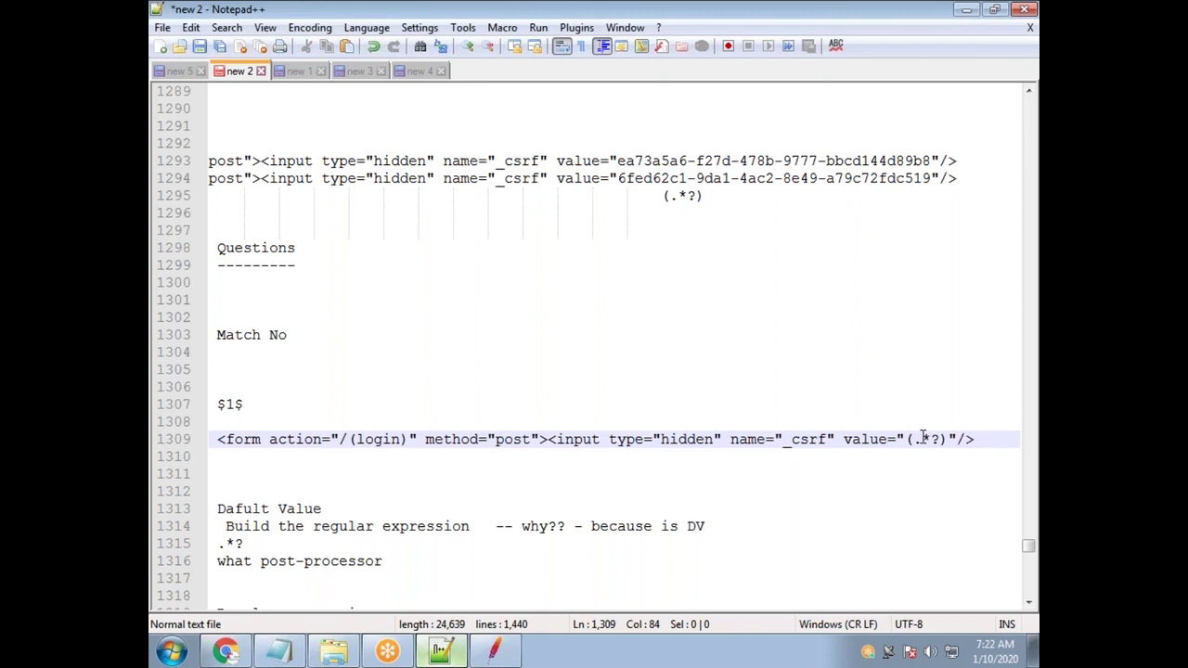
click(914, 439)
drag(931, 439, 914, 439)
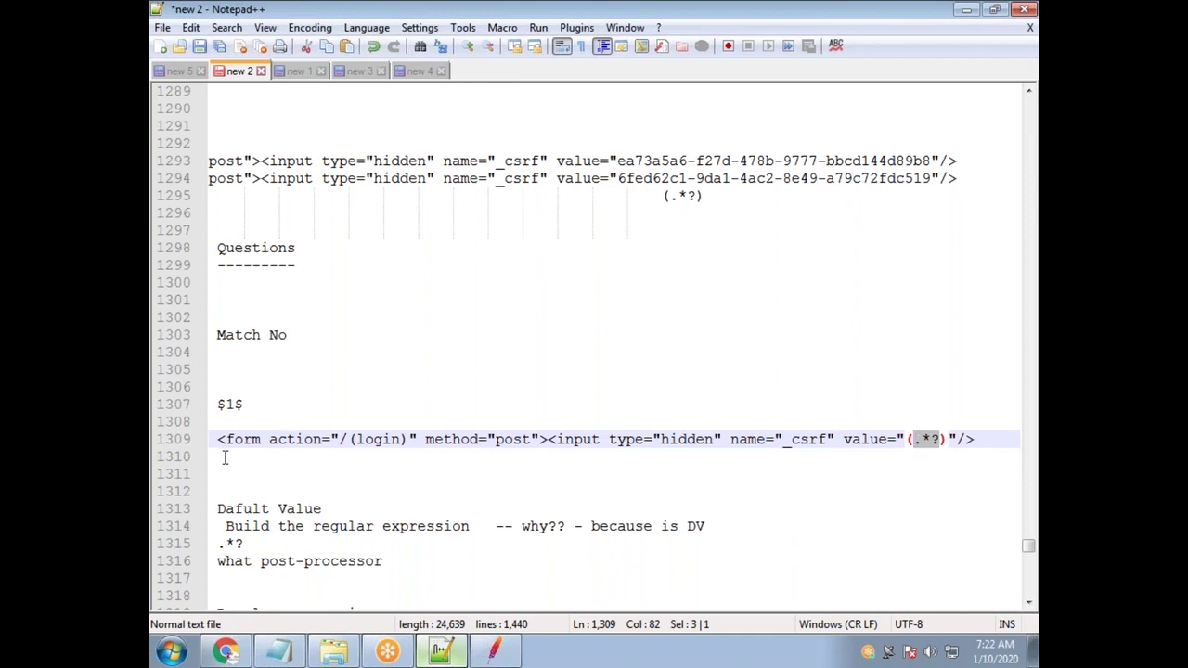
Add the note "meta characters" on line 1305, between "Match No" and "$1$"
click(253, 364)
text(meta char)
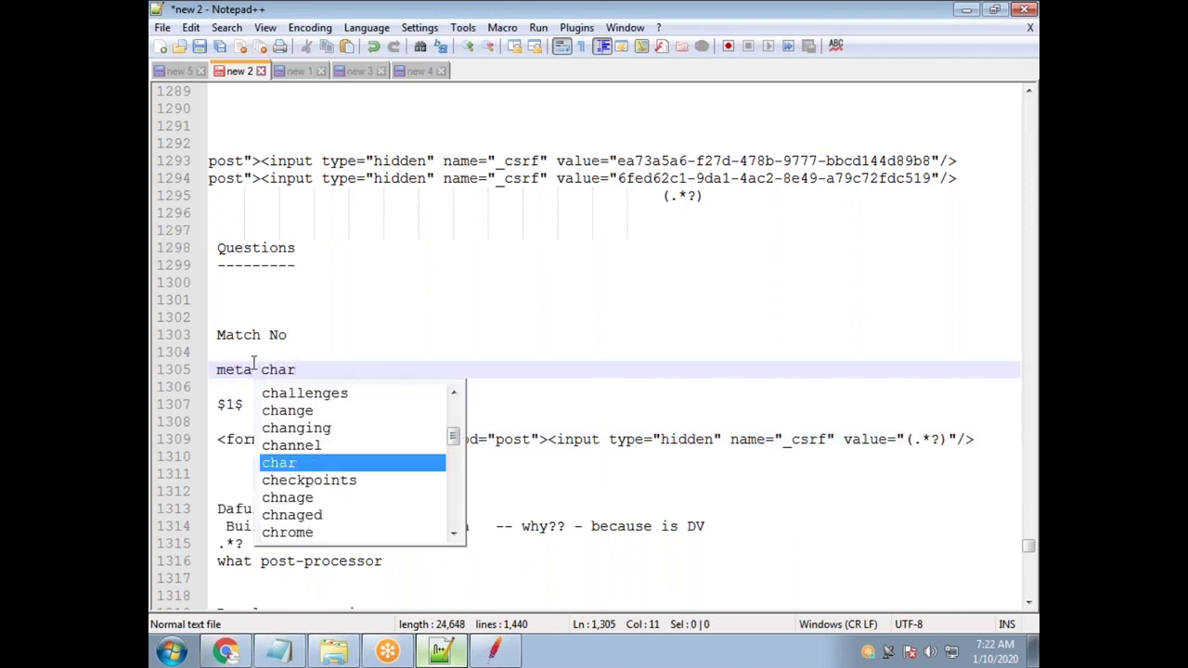
text(acters)
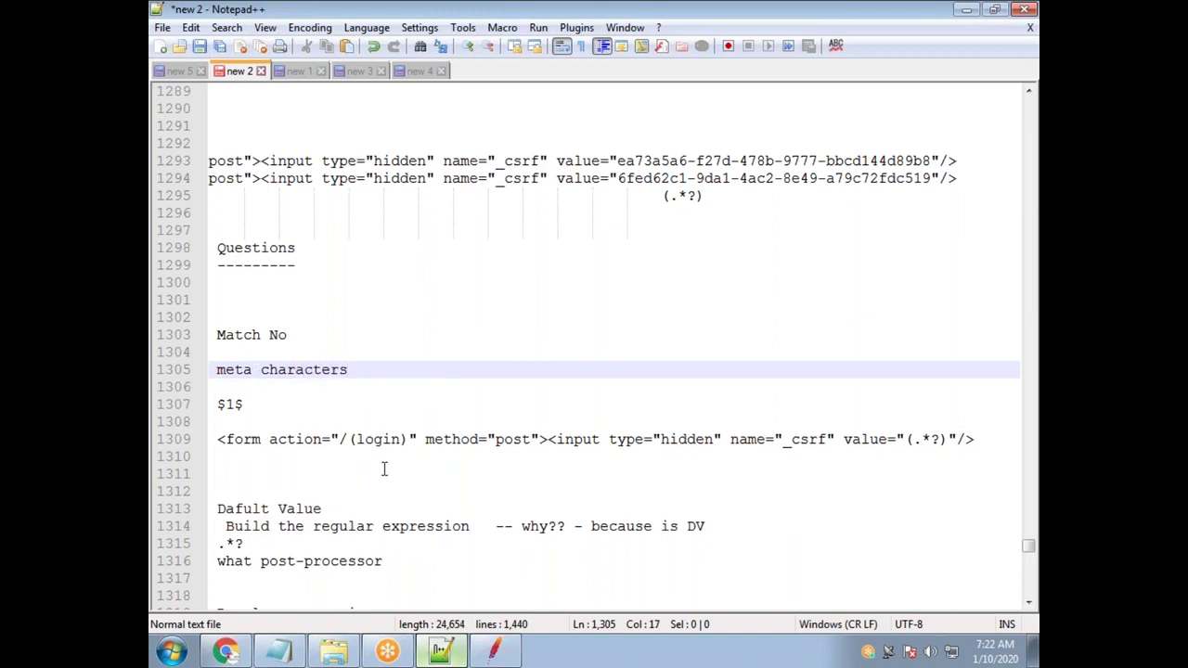
Point out the literal characters around "(login)" and the method attribute in the line 1309 expression
click(358, 441)
key(Right)
key(Right)
key(Right)
key(Right)
key(Right)
key(shift+Right)
drag(358, 440, 488, 440)
click(429, 439)
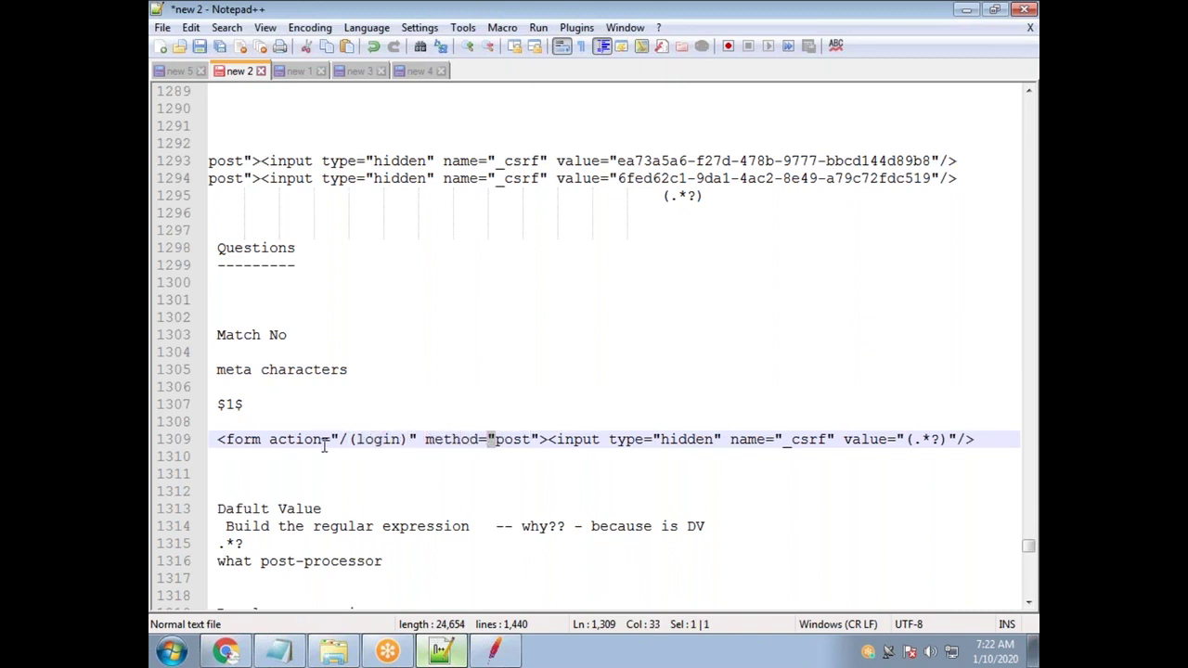
Highlight ".*?" in the _csrf value, and then the "meta characters" note and the digit in "$1$"
drag(916, 440, 939, 442)
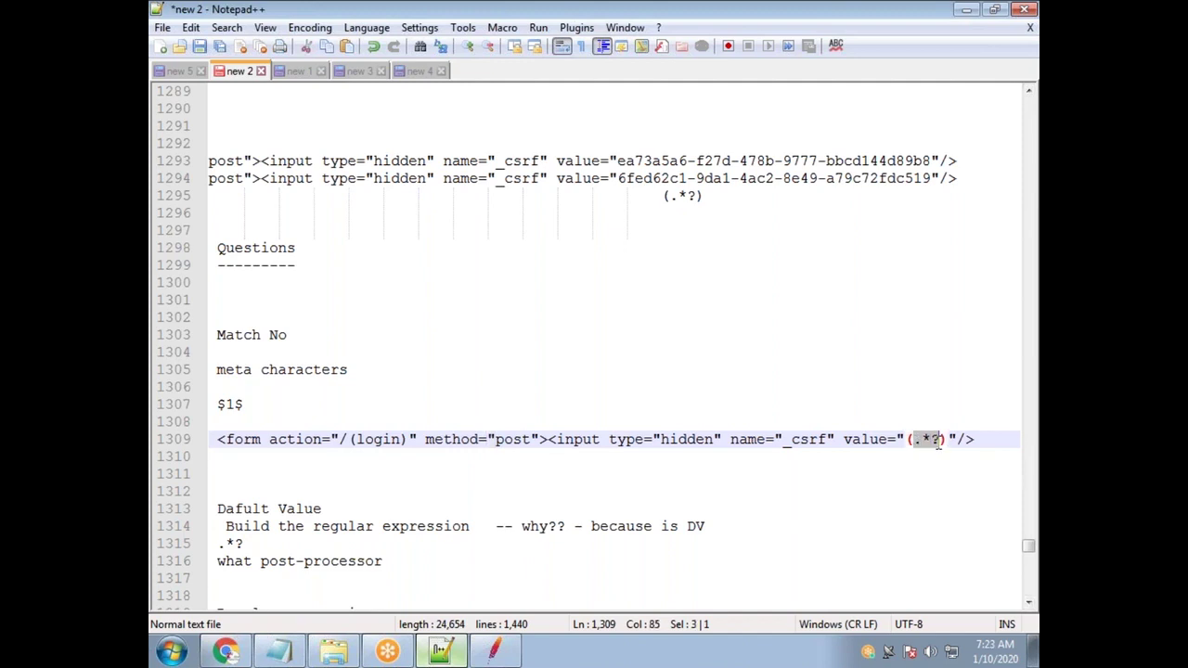
click(934, 456)
drag(916, 440, 928, 440)
drag(369, 370, 208, 370)
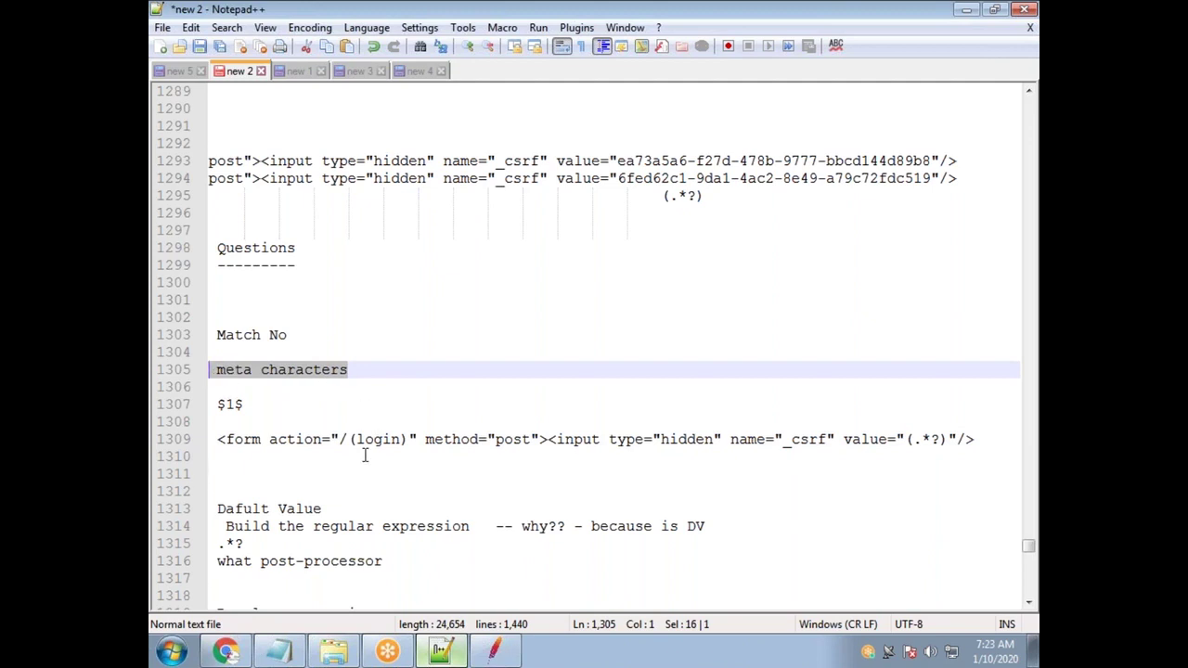
double_click(231, 405)
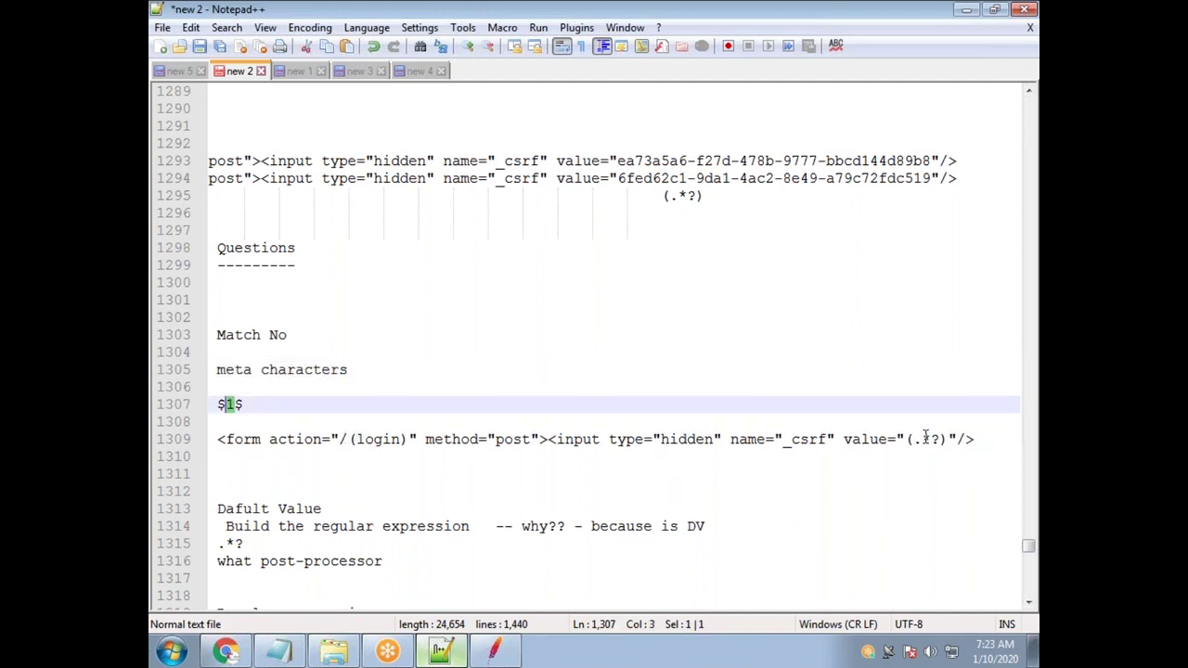
Highlight the closing parenthesis after login, and then the characters of ".*?" on line 1315
click(360, 436)
drag(399, 439, 406, 439)
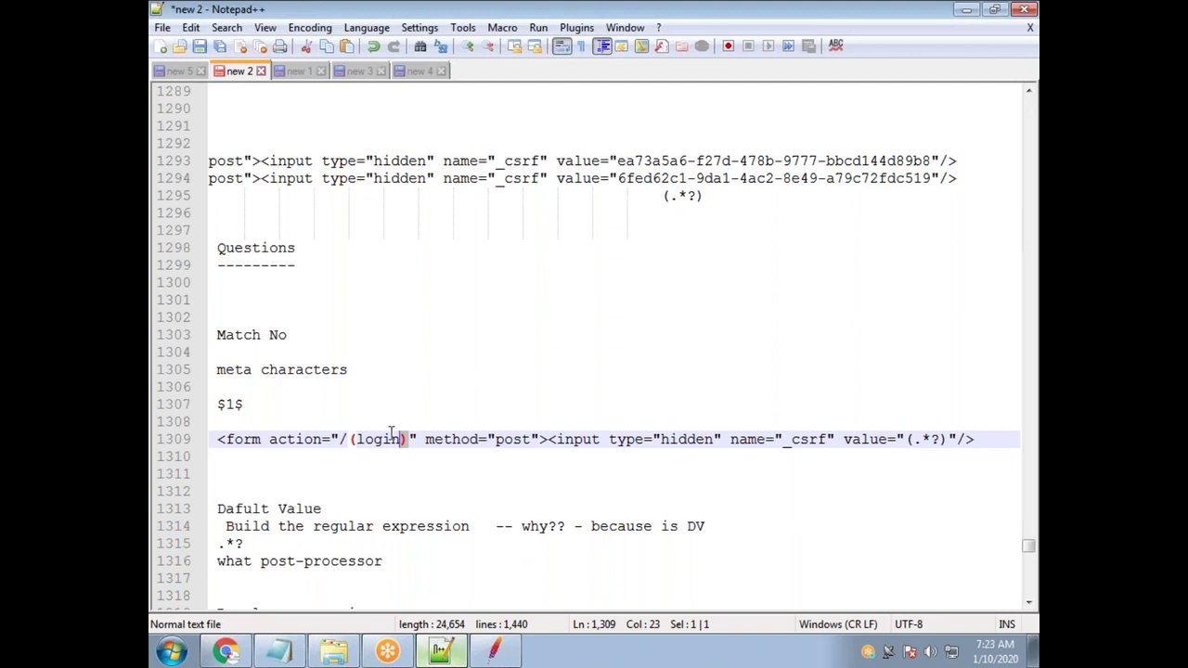
drag(247, 405, 250, 412)
drag(261, 543, 221, 544)
click(223, 544)
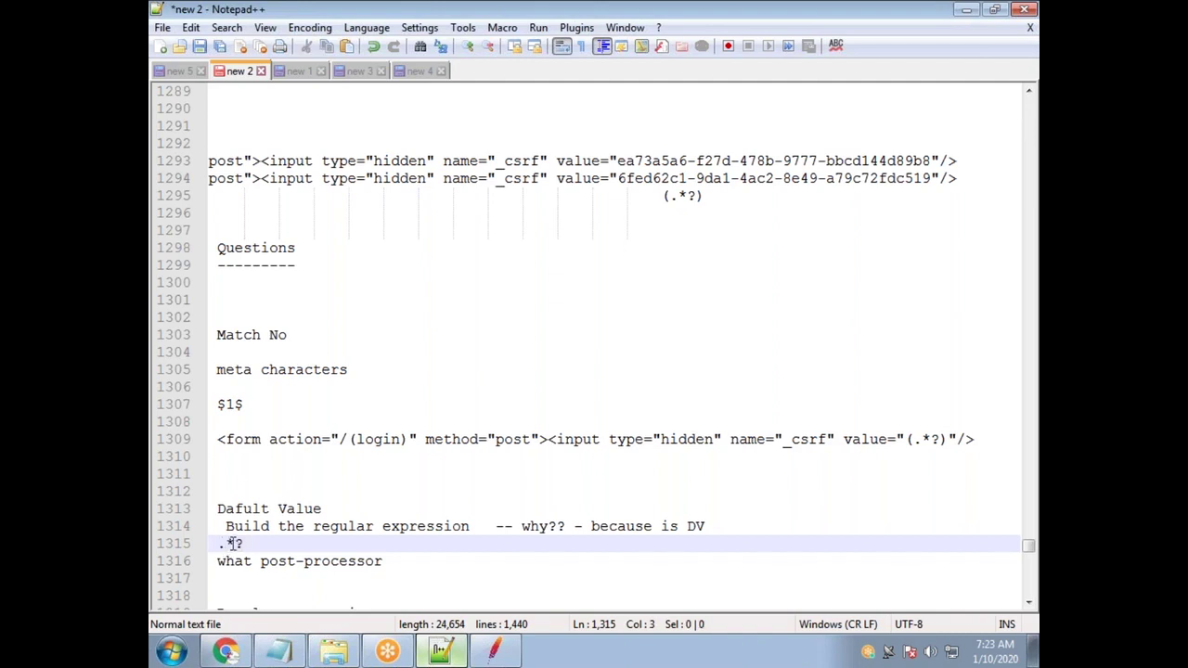
drag(232, 544, 224, 543)
Remove the leading space before "Build the regular expression" and highlight the dot in ".*?" on the line below
click(226, 525)
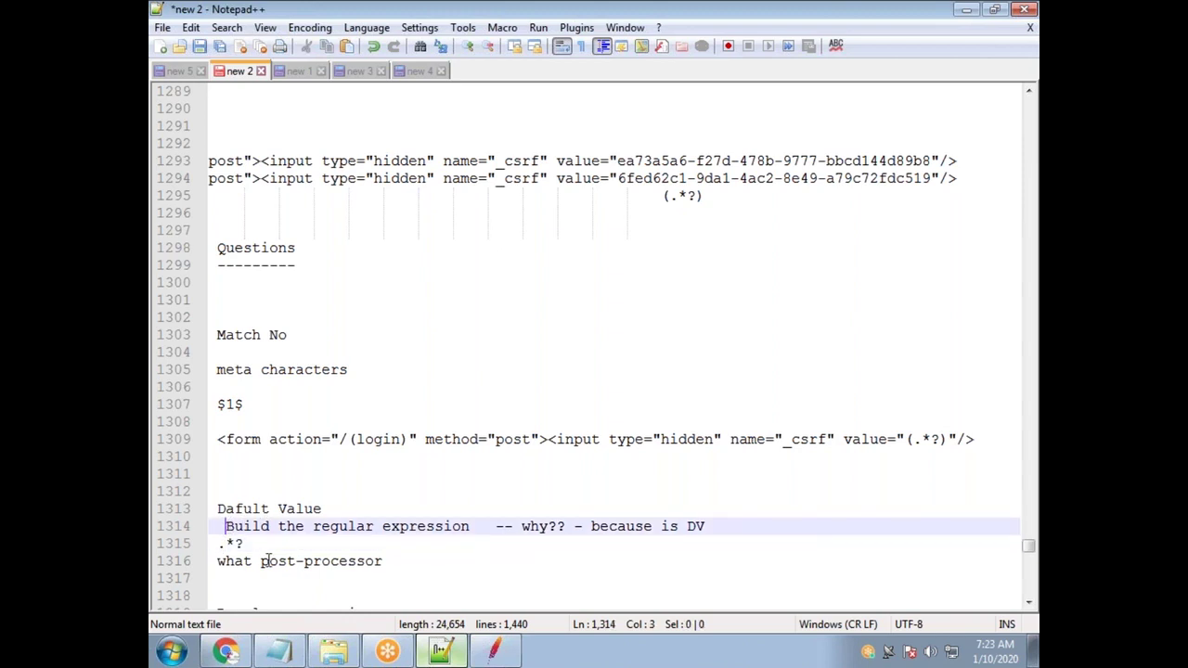
key(BackSpace)
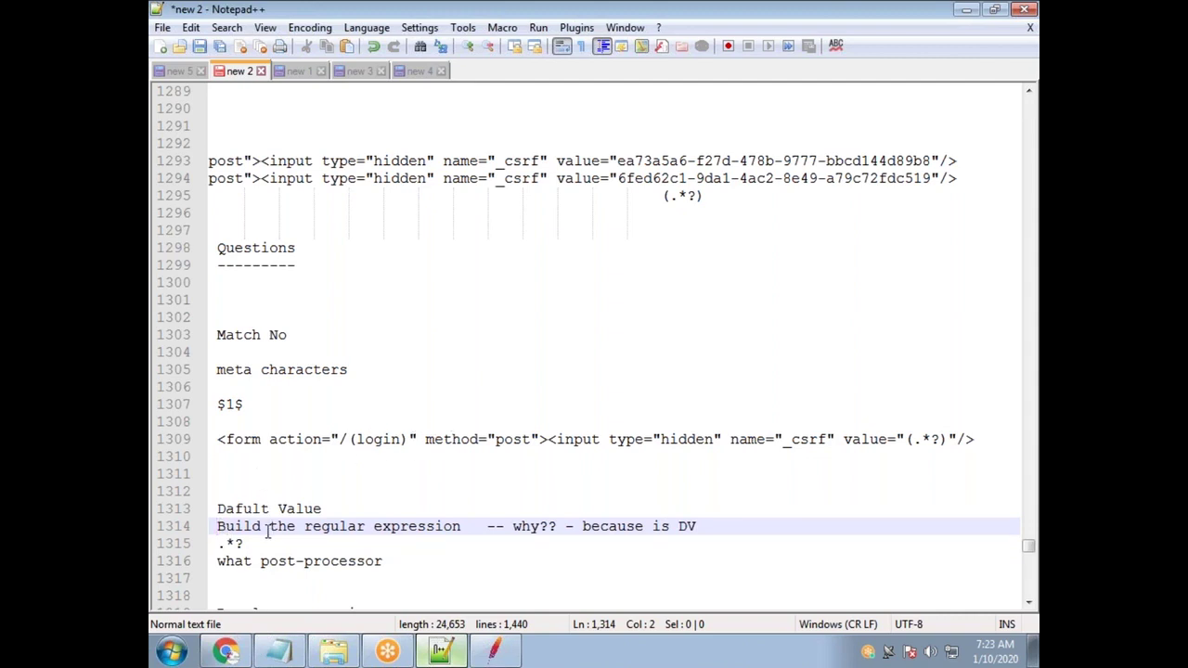
click(225, 544)
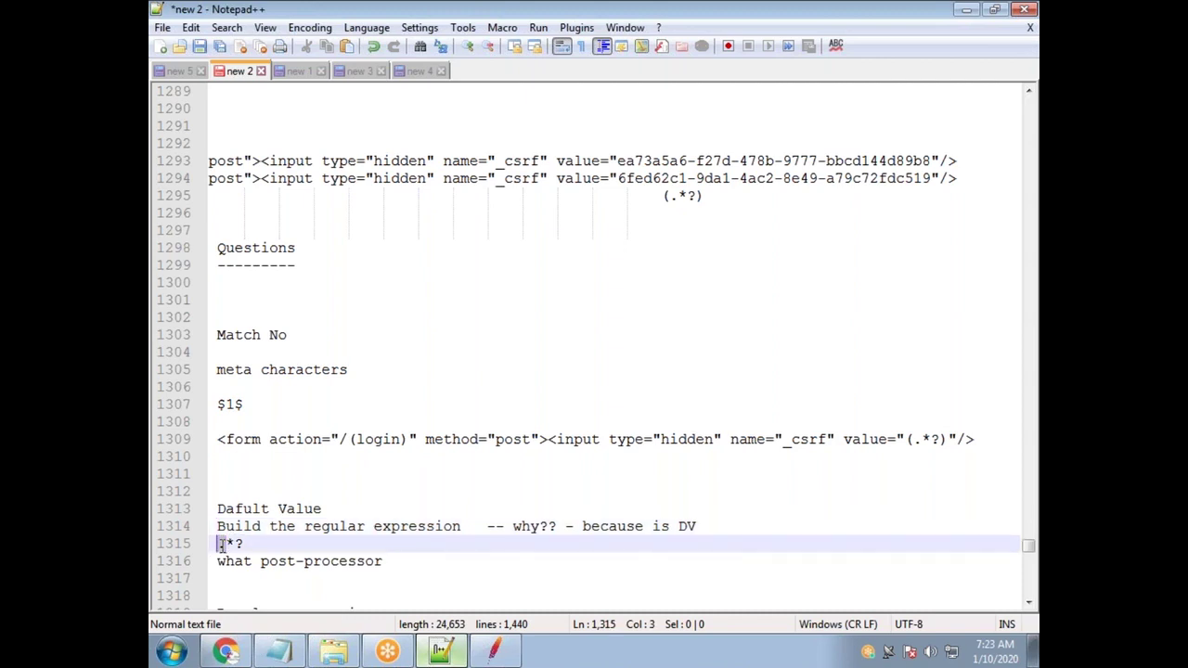
double_click(224, 544)
key(Right)
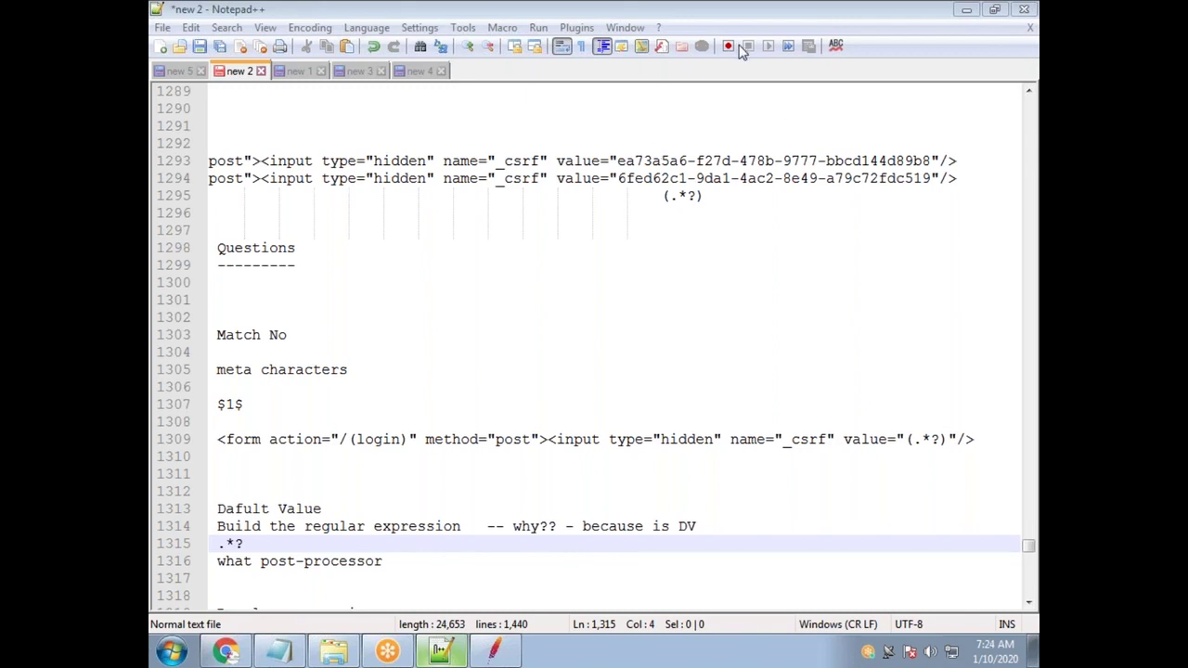
Add a new line containing ".+?" directly beneath ".*?" in the notes
click(274, 546)
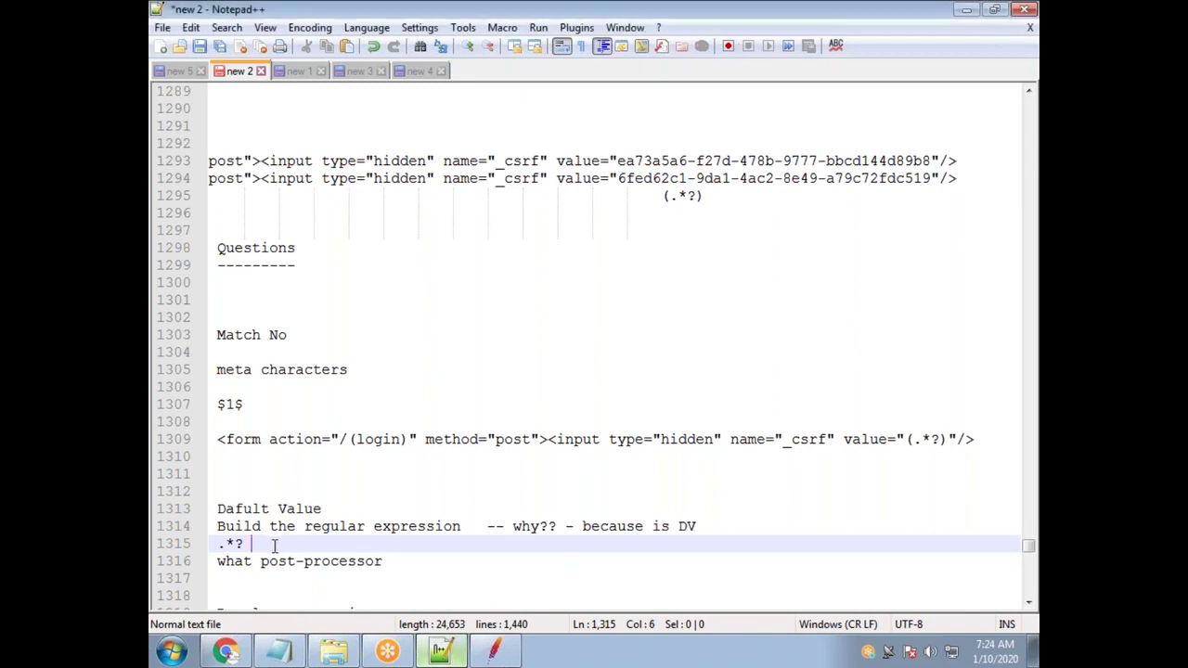
key(Return)
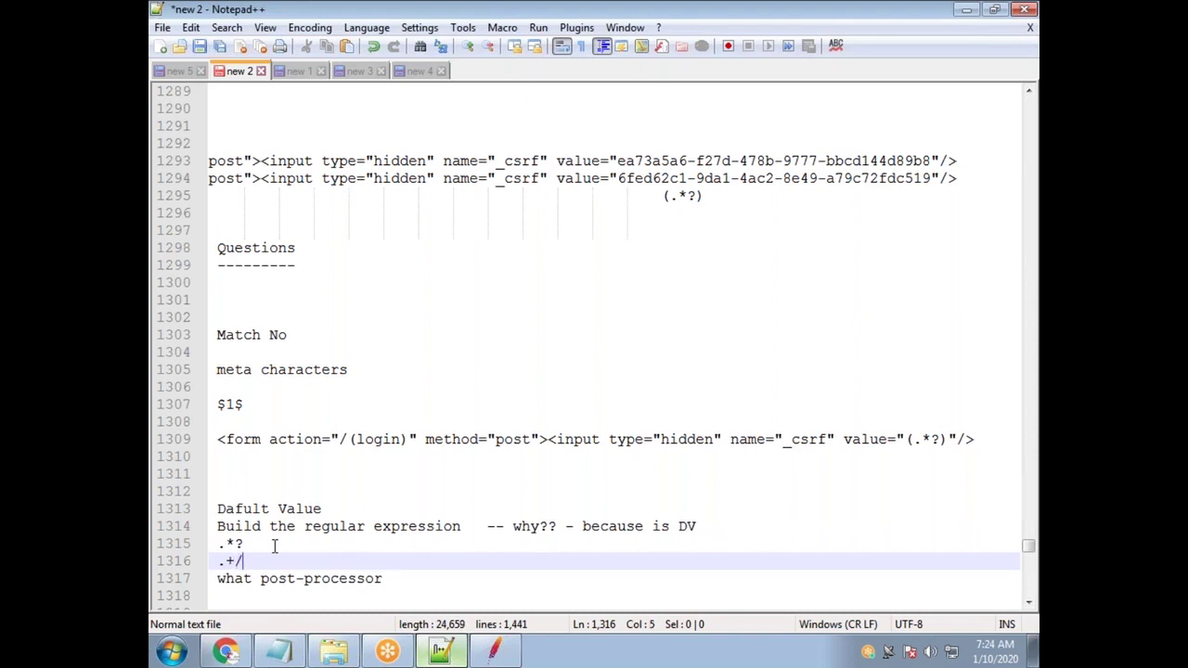
text(.+?)
Compare the two patterns by highlighting the asterisk and dot in ".*?" and the dot in ".+?"
click(229, 546)
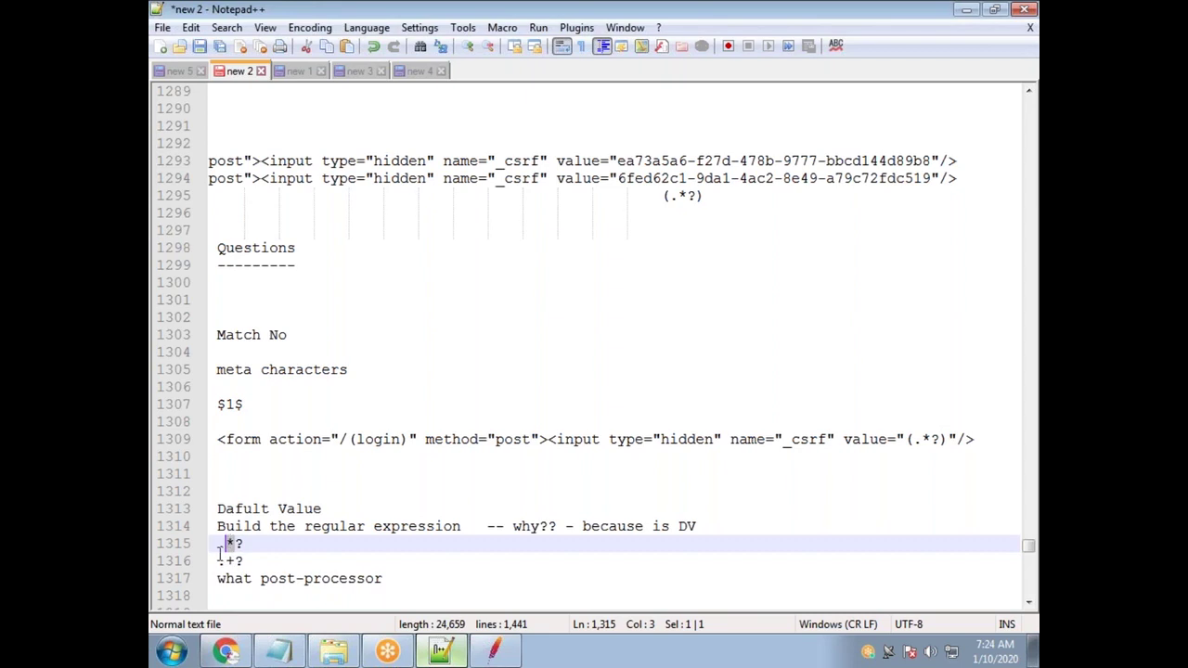
click(221, 544)
drag(220, 545, 231, 548)
click(232, 561)
drag(223, 561, 219, 562)
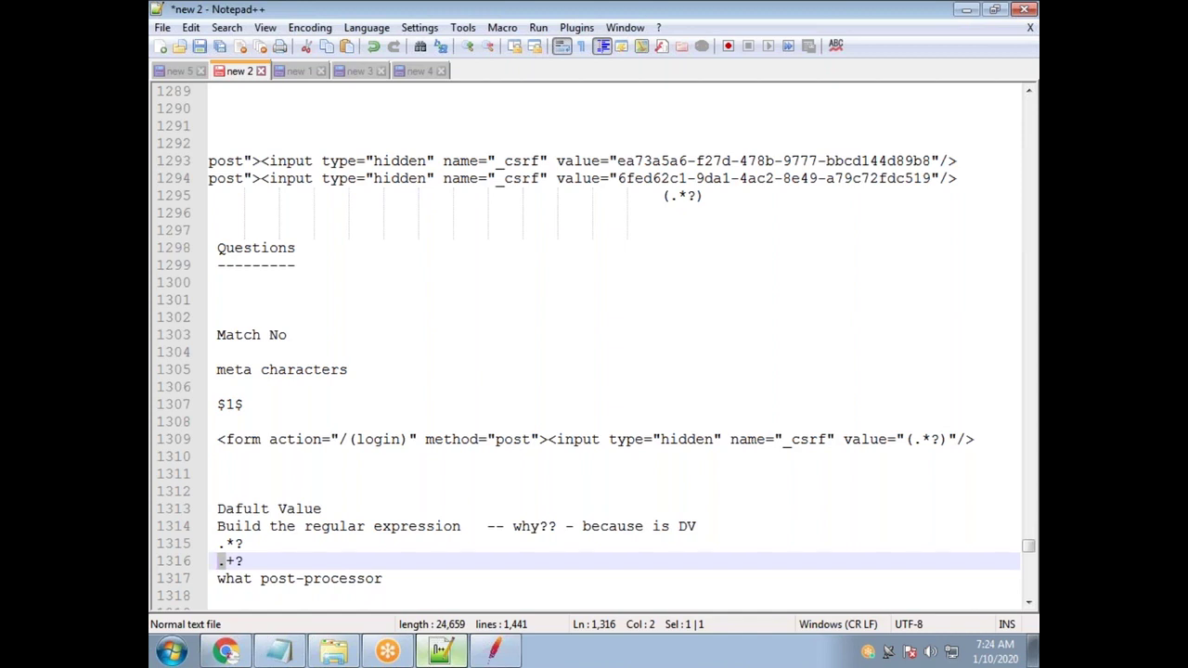
click(231, 545)
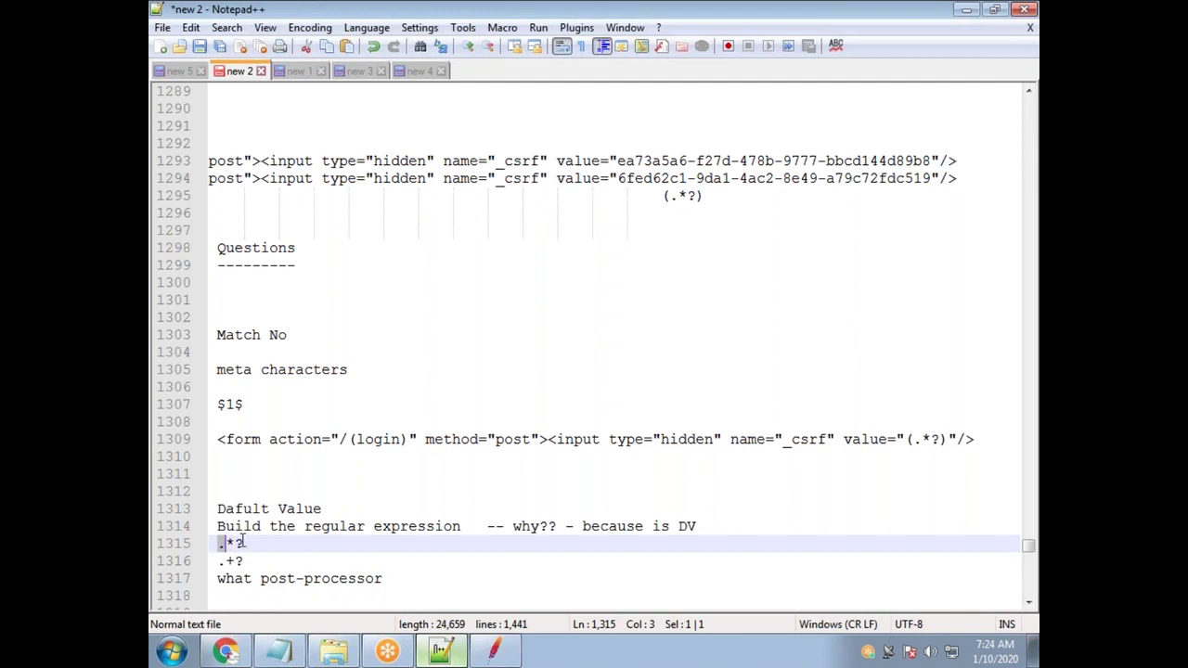
Annotate ".*?" with "-- 0 or more" and ".+?" with "-- 1 or more"
click(275, 542)
text(- 1 or more)
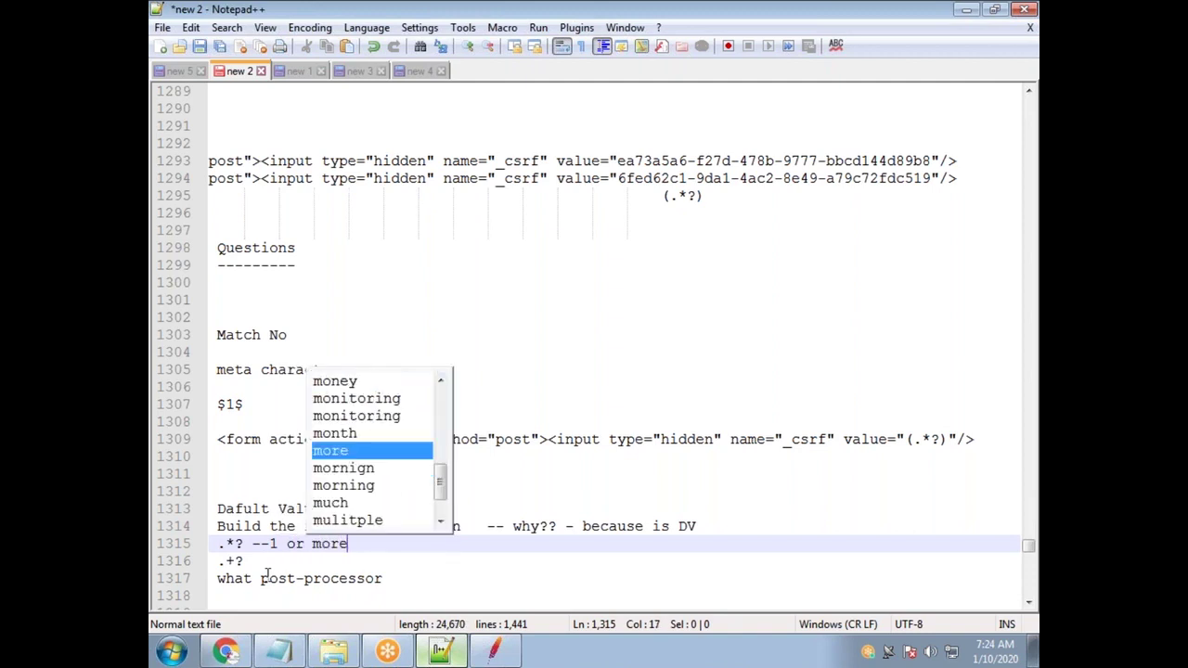
click(278, 560)
text(-- 1 or more)
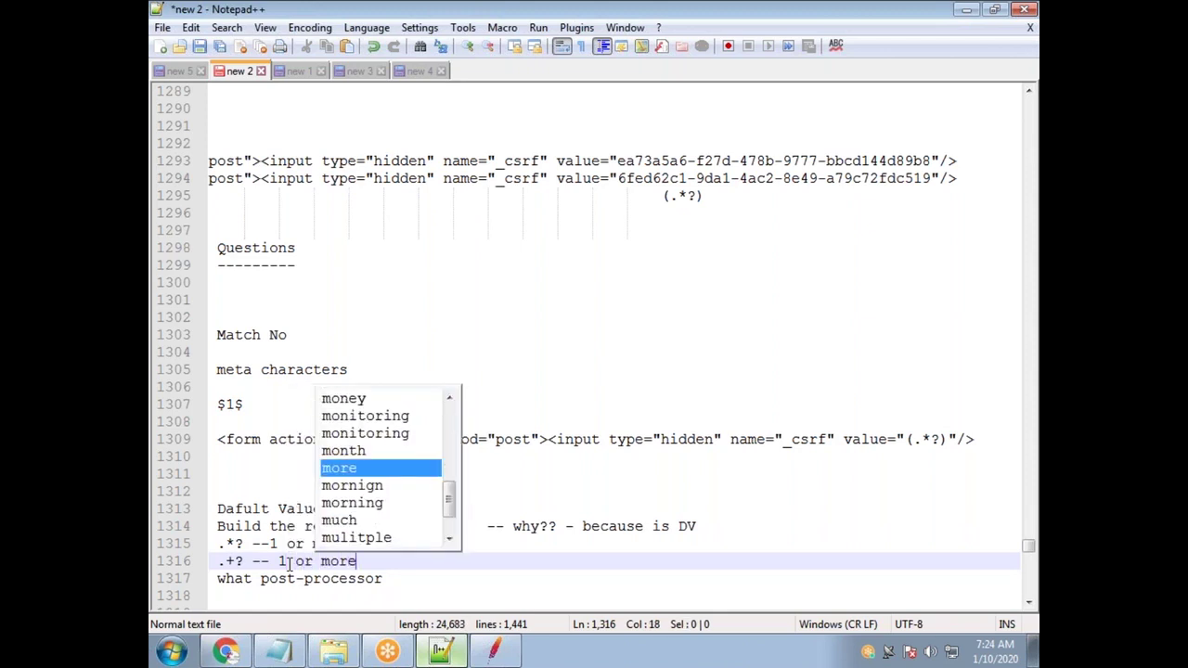
click(278, 544)
key(BackSpace)
text(10)
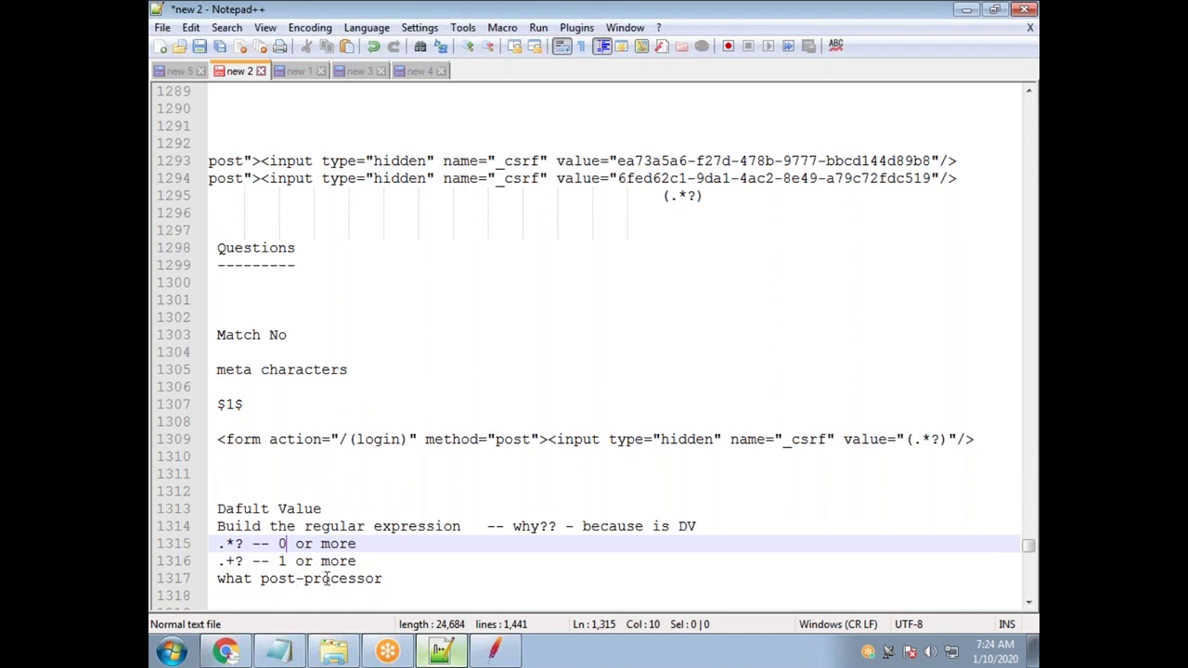
Highlight the asterisk in ".*?", and then the "what post-processor" and "Build the regular expression" notes
click(366, 562)
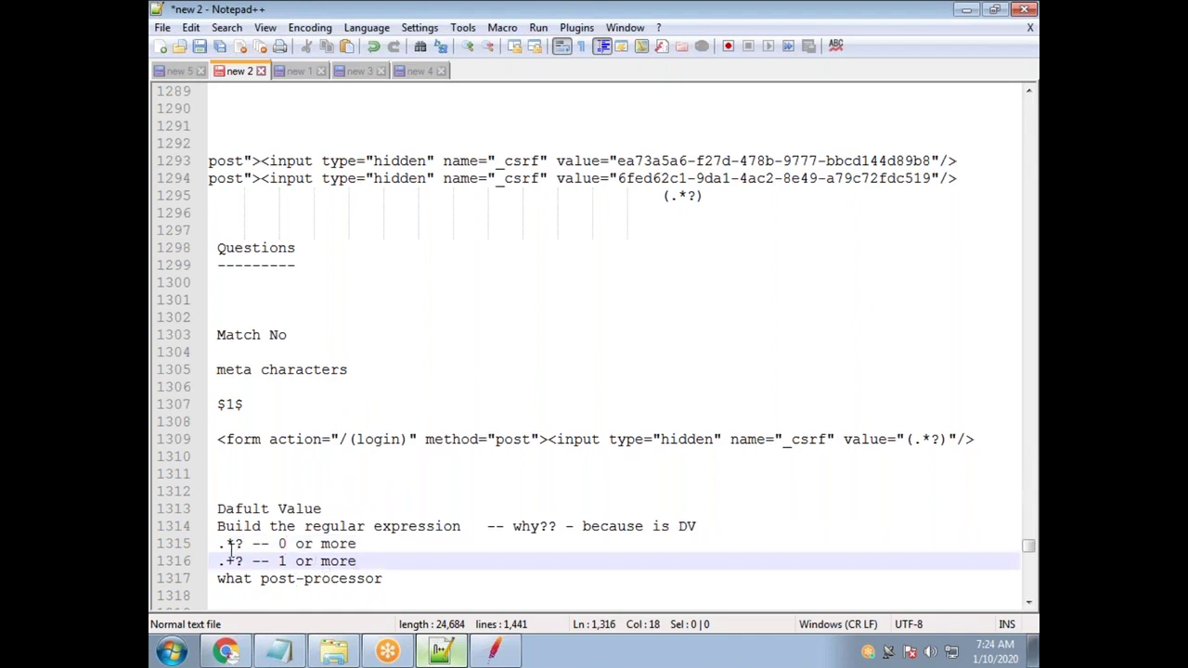
drag(225, 562, 234, 543)
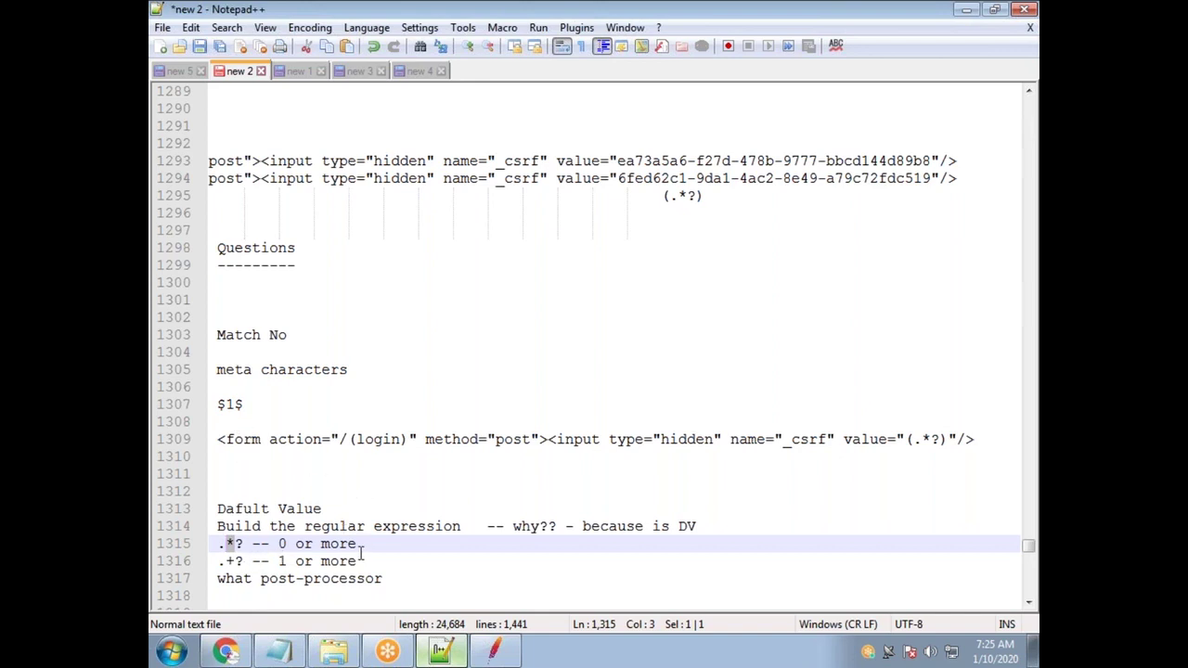
scroll(361, 553, down, 2)
drag(393, 472, 212, 472)
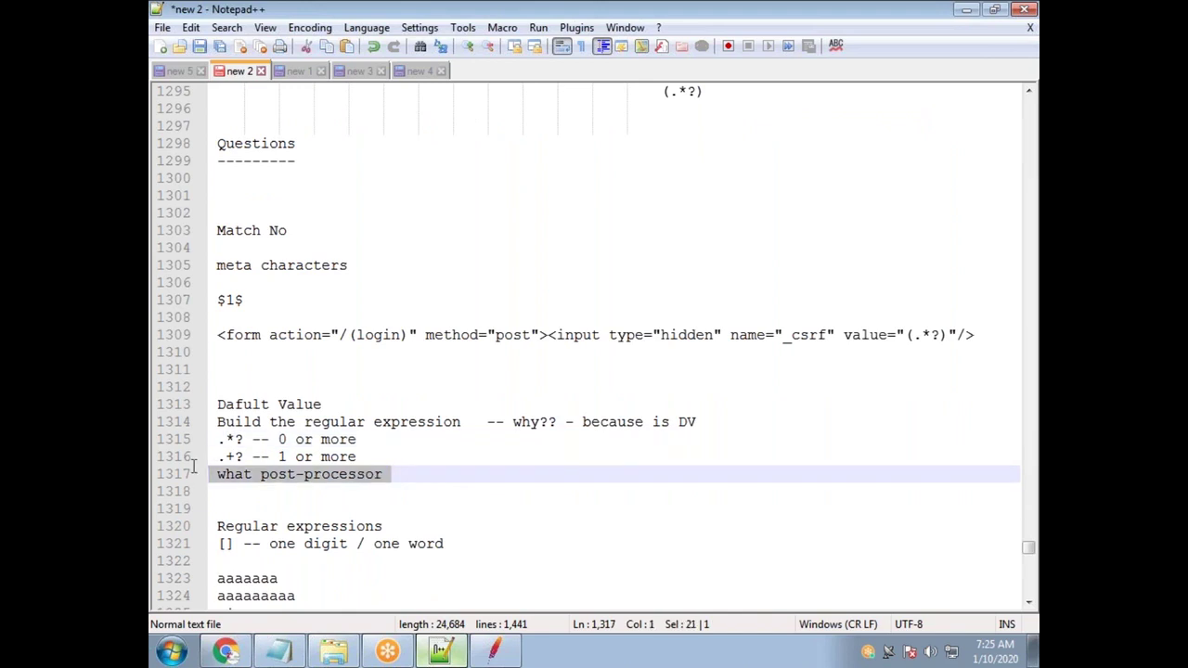
drag(469, 424, 233, 433)
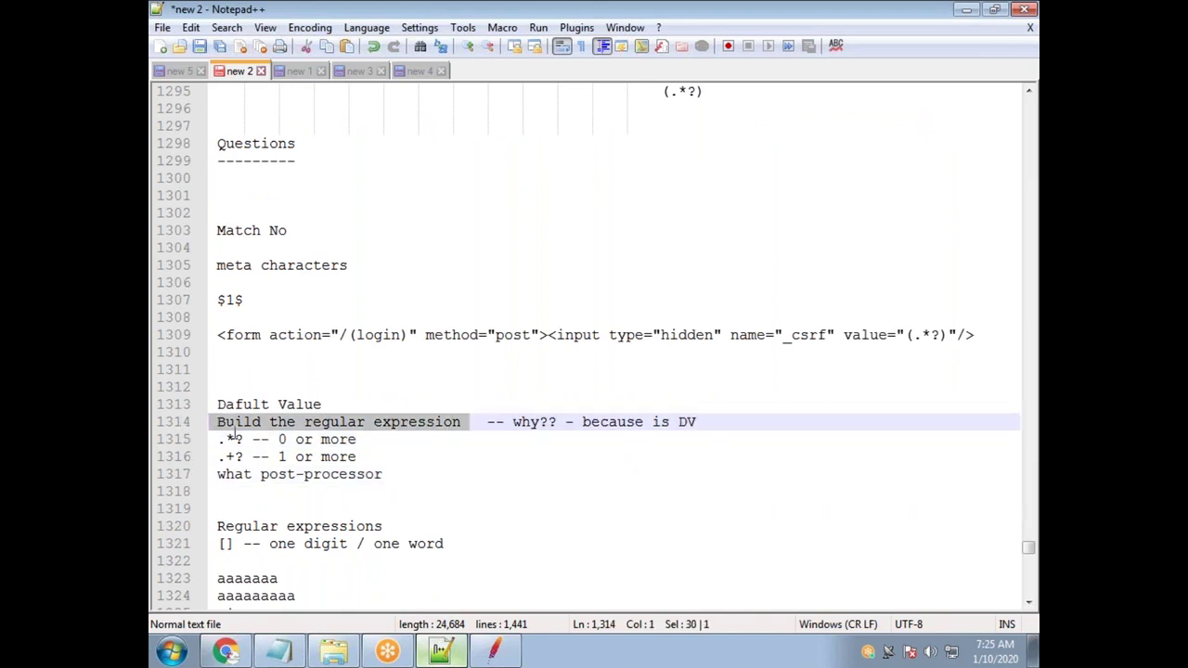
Append "- NOT FOUND" to the "Dafult Value" note, highlight that line, and highlight the "Match No" line
drag(333, 406, 219, 406)
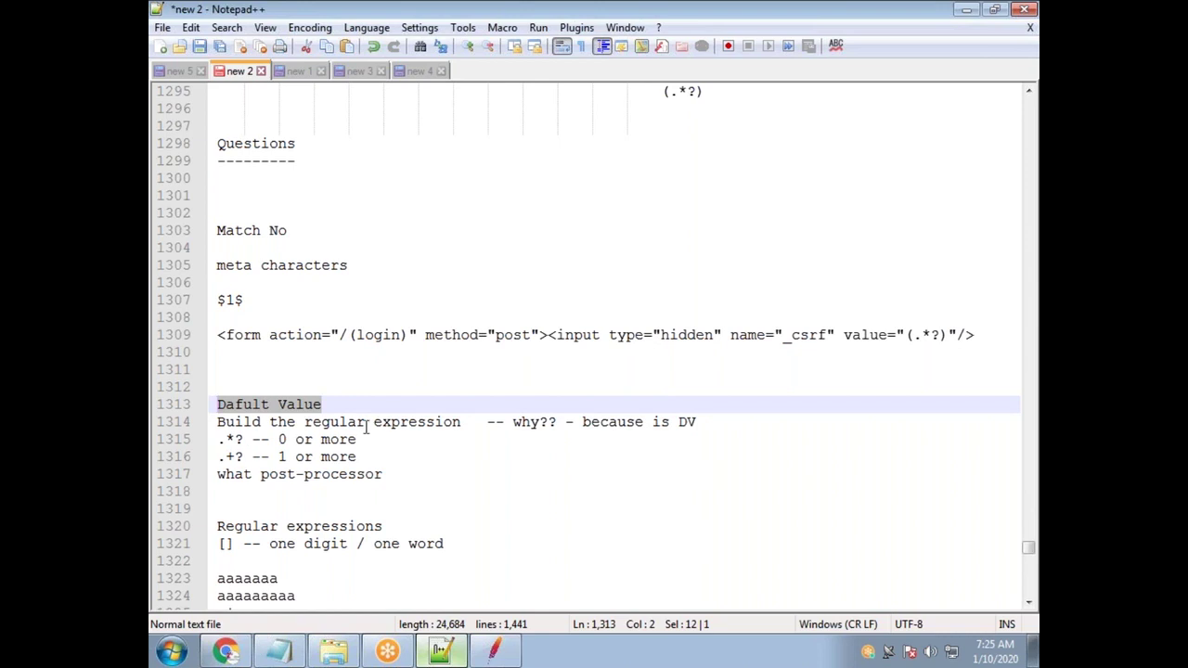
click(337, 406)
text(- )
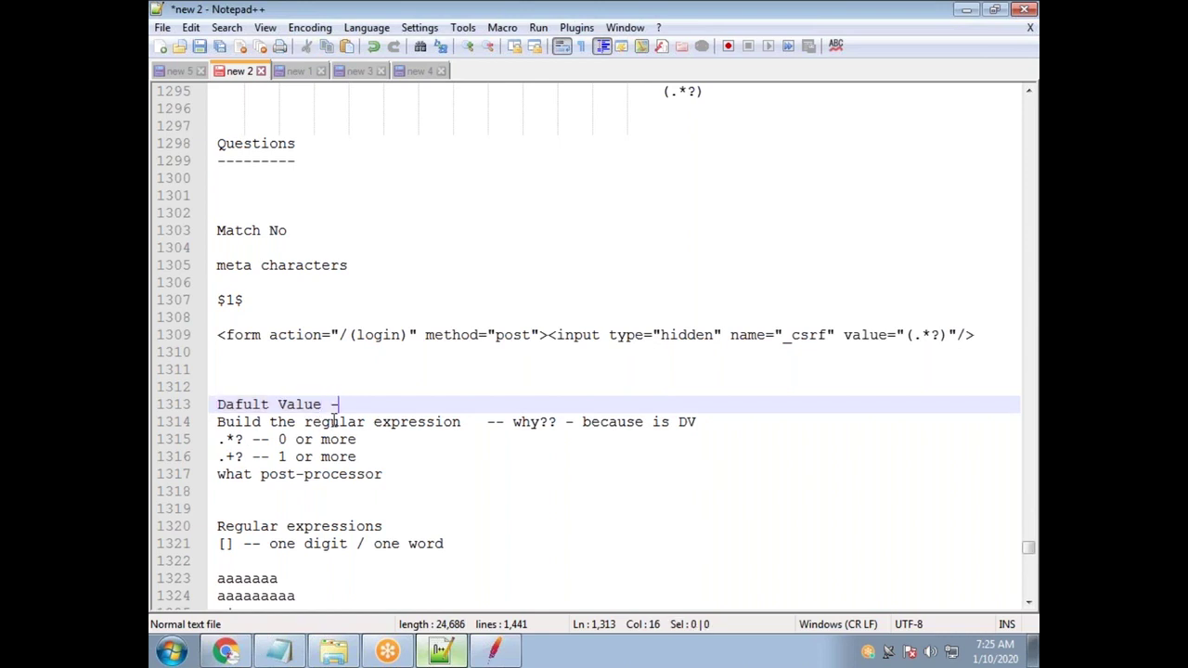
text(NOT FOUND)
drag(446, 404, 199, 397)
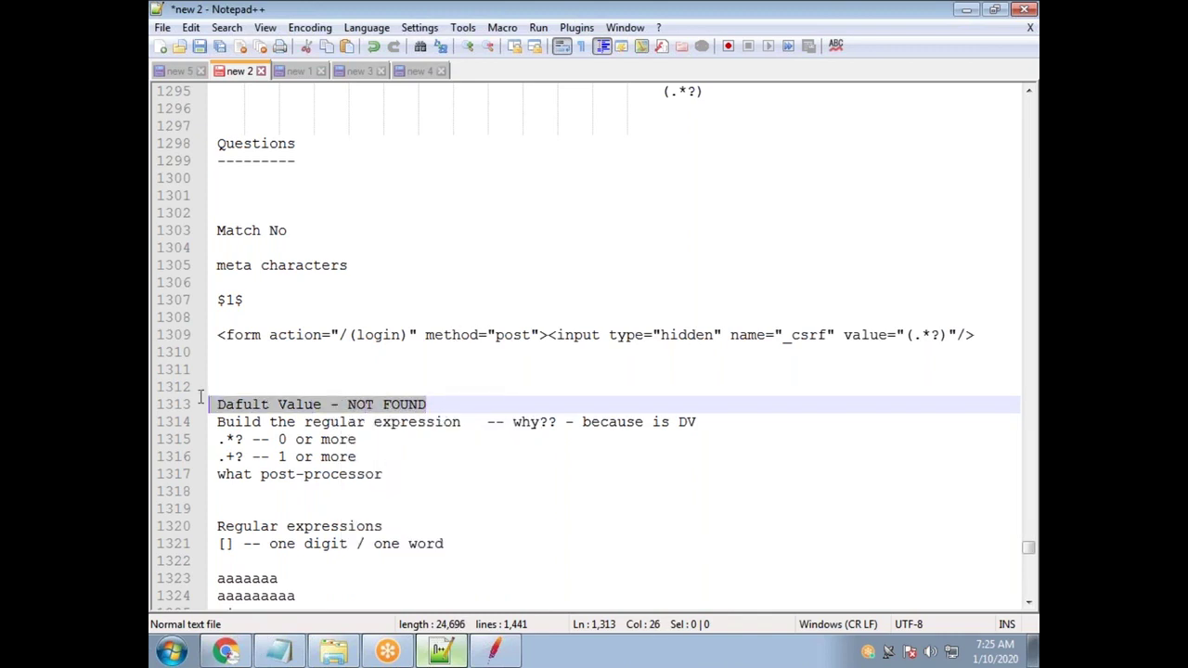
drag(311, 232, 189, 230)
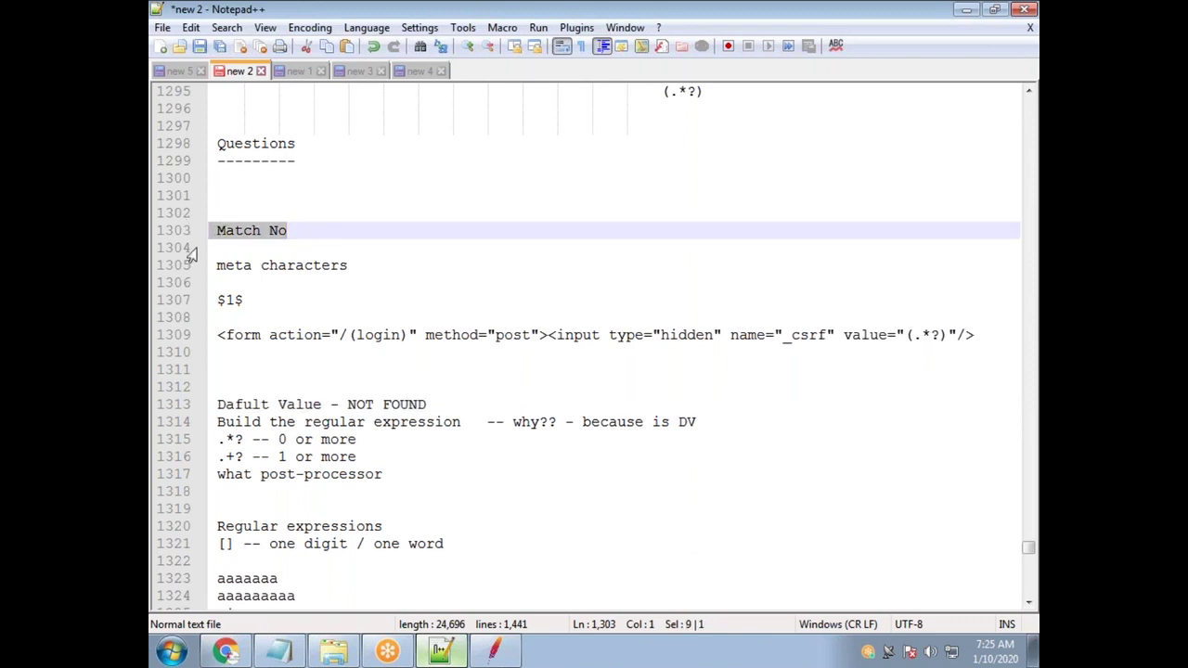
Switch to JMeter, expand Login-19, and examine the Login-18 request's server name, _sourcePage and __fp values with the Value column widened
click(494, 650)
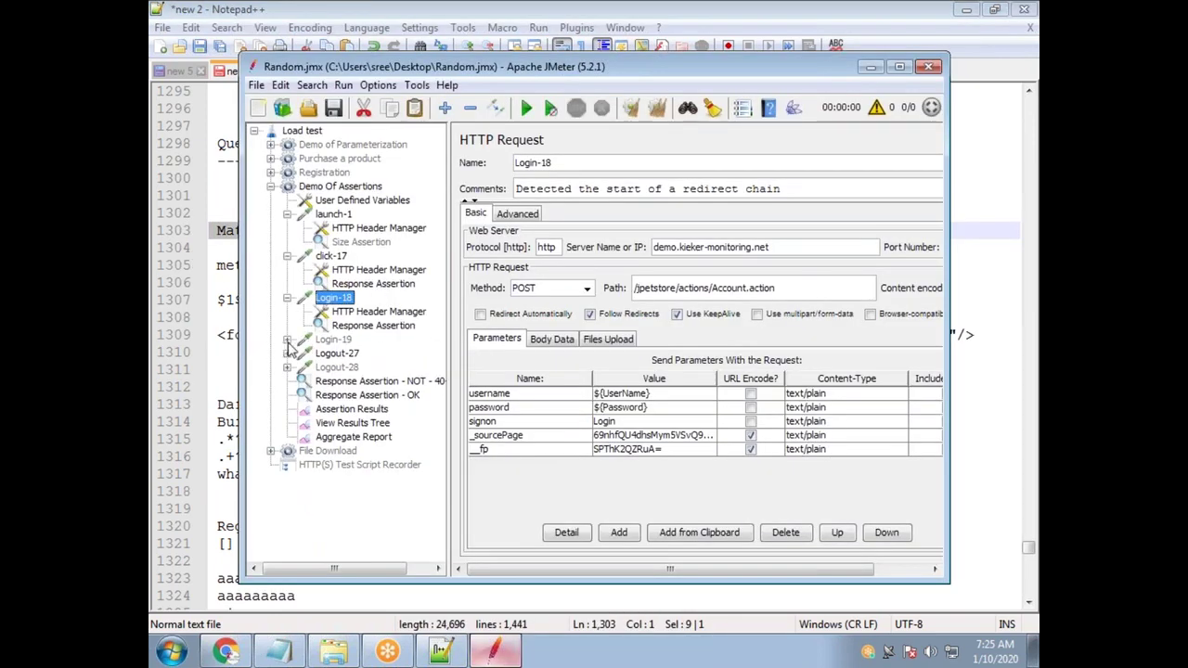
click(287, 340)
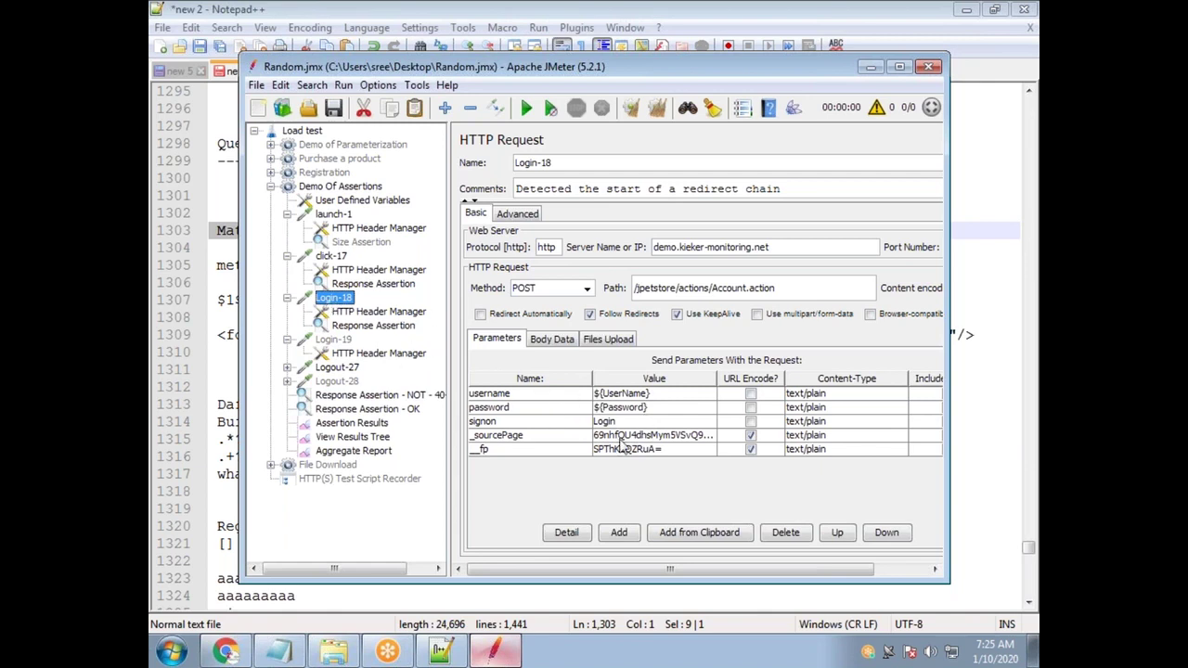
drag(788, 247, 650, 247)
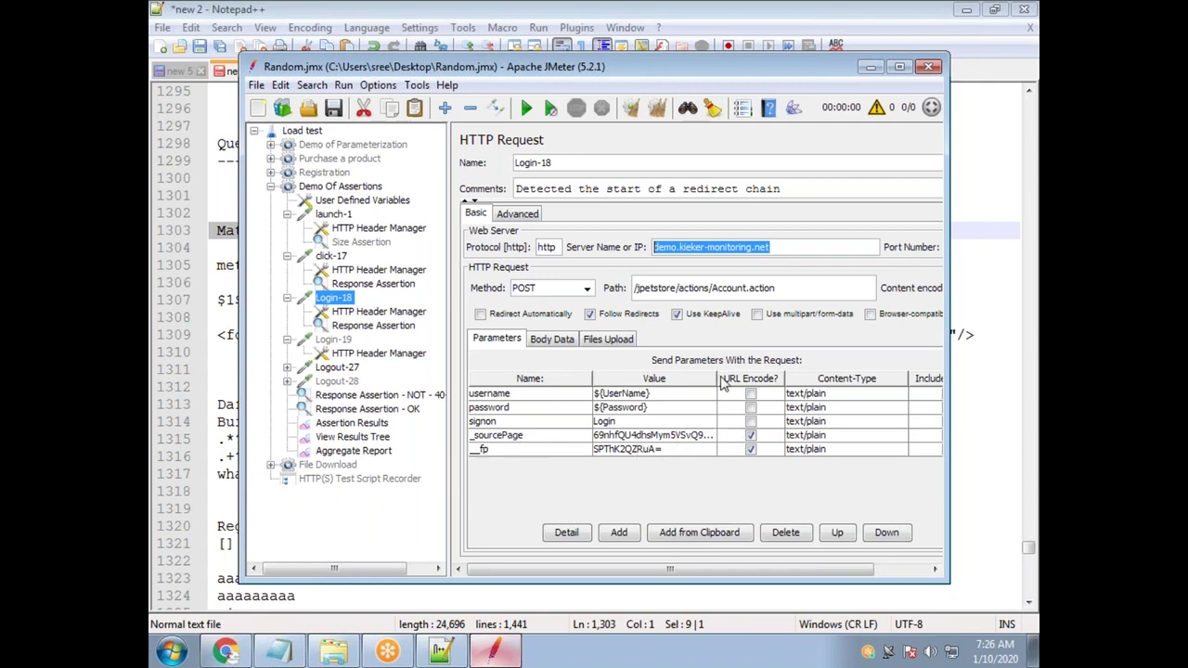
drag(717, 378, 815, 381)
click(703, 436)
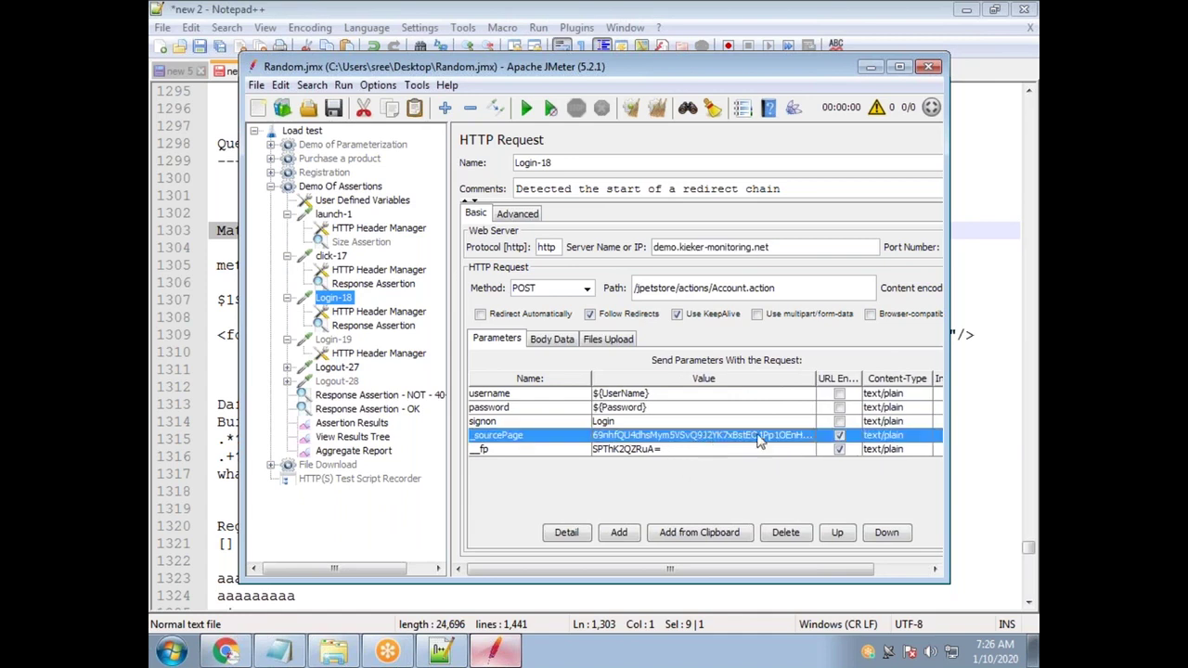
double_click(618, 449)
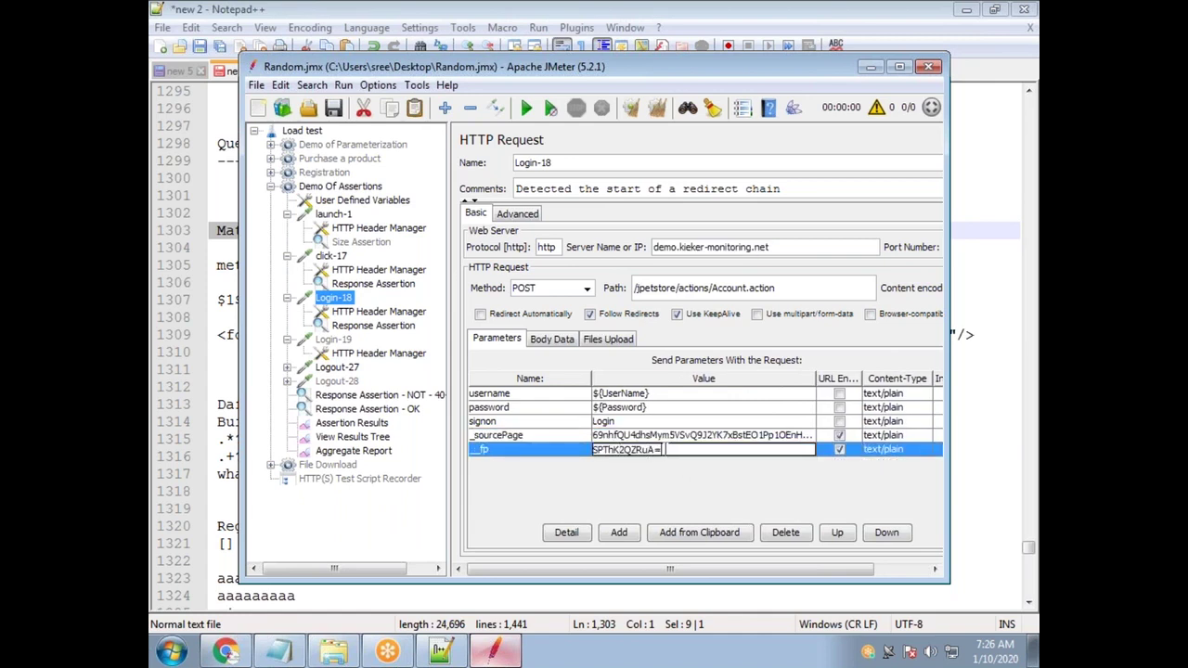
click(723, 436)
double_click(724, 436)
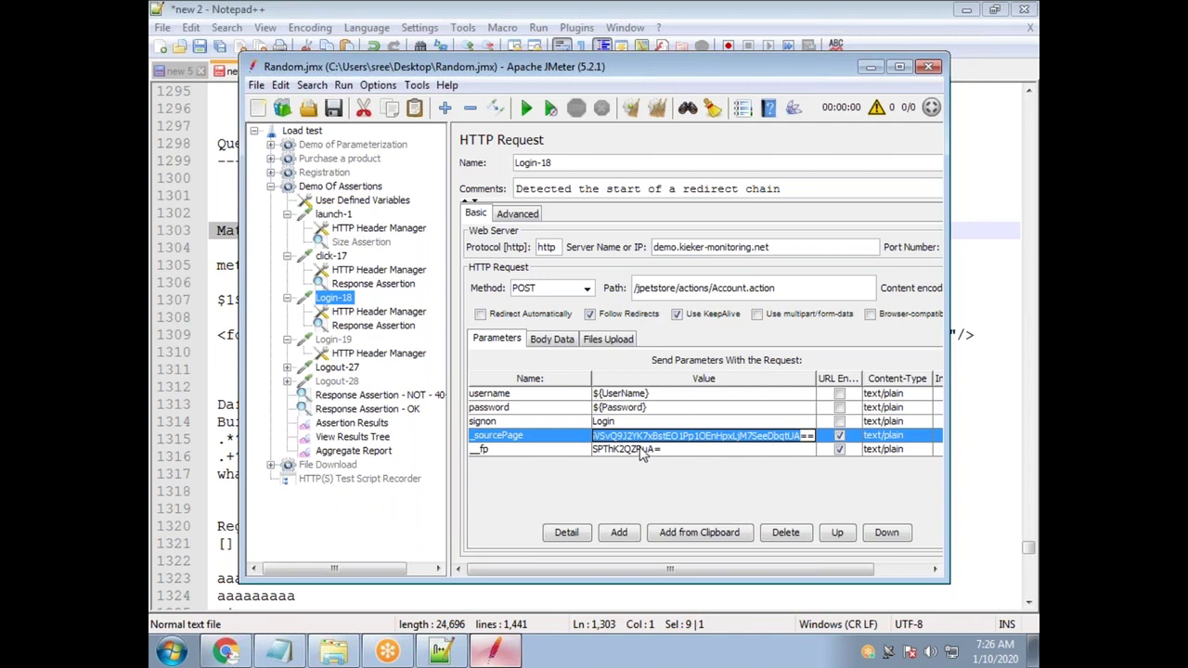
Minimize JMeter to return to the Notepad++ notes, and highlight the "JCorrelate" heading
click(729, 37)
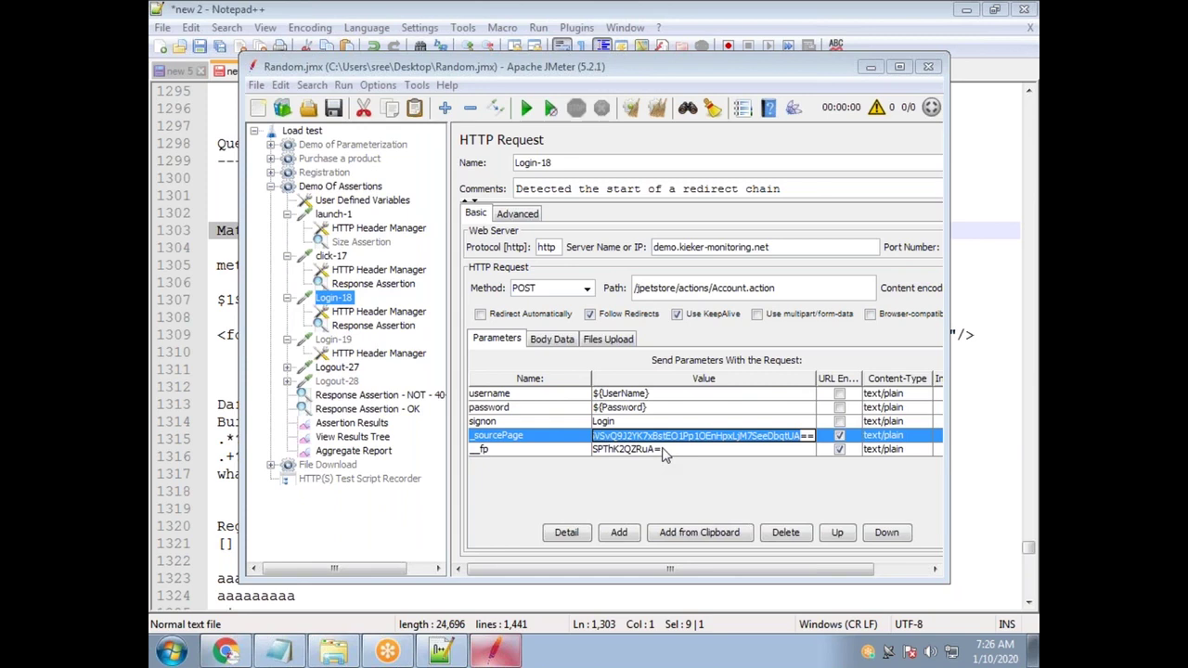
click(871, 68)
click(317, 492)
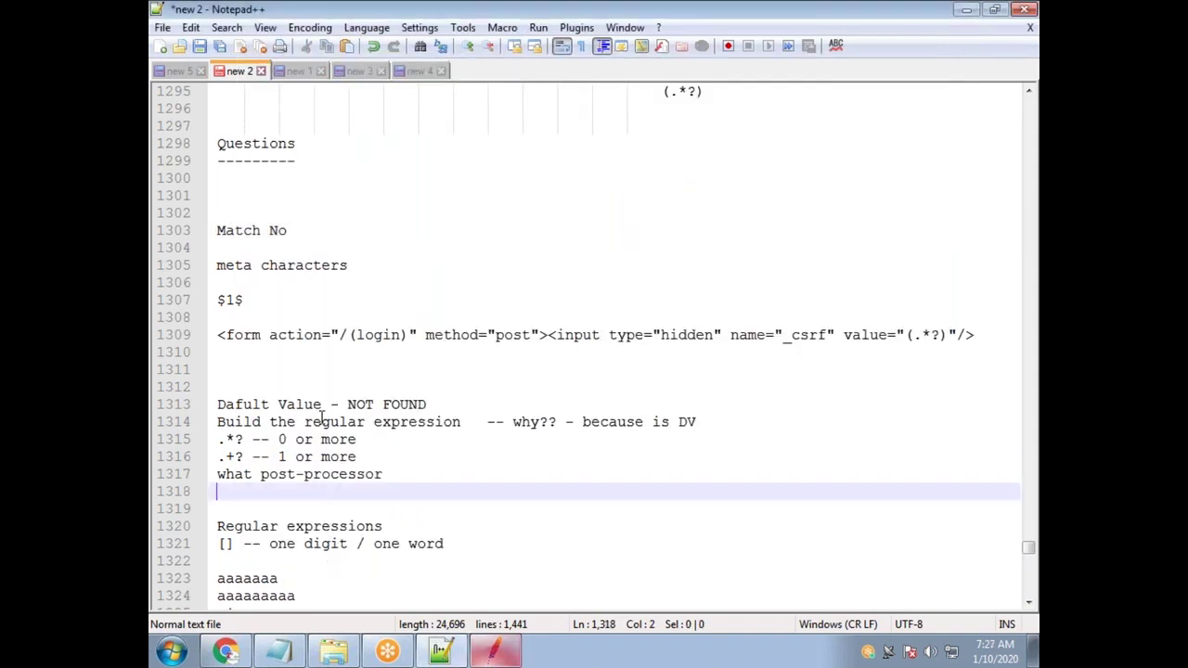
scroll(342, 438, down, 14)
scroll(343, 435, down, 4)
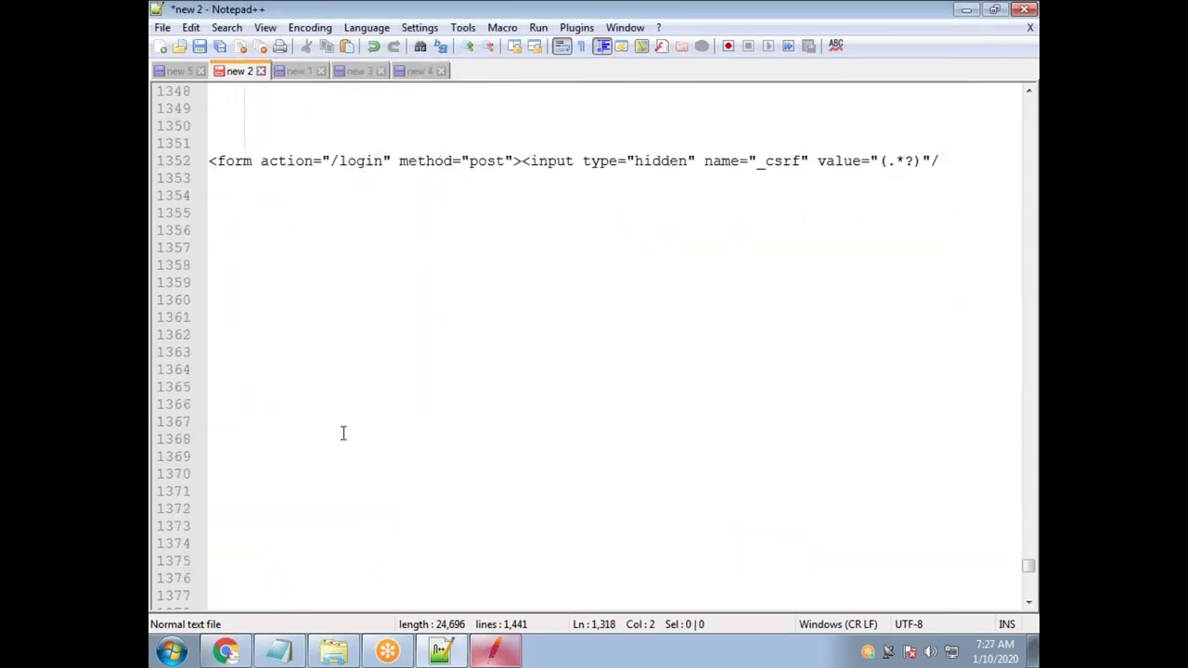
scroll(343, 433, up, 6)
drag(297, 300, 190, 301)
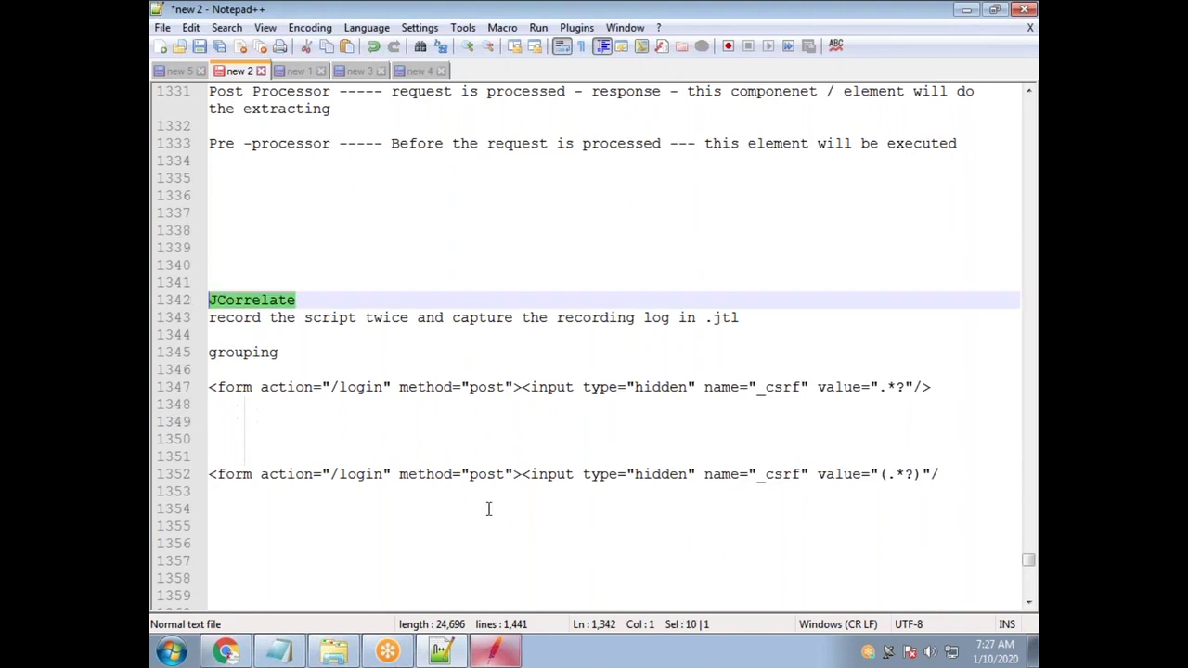
Alternate between the Login-18 request in JMeter and the notes, highlighting the "JCorrelate" heading again
click(494, 655)
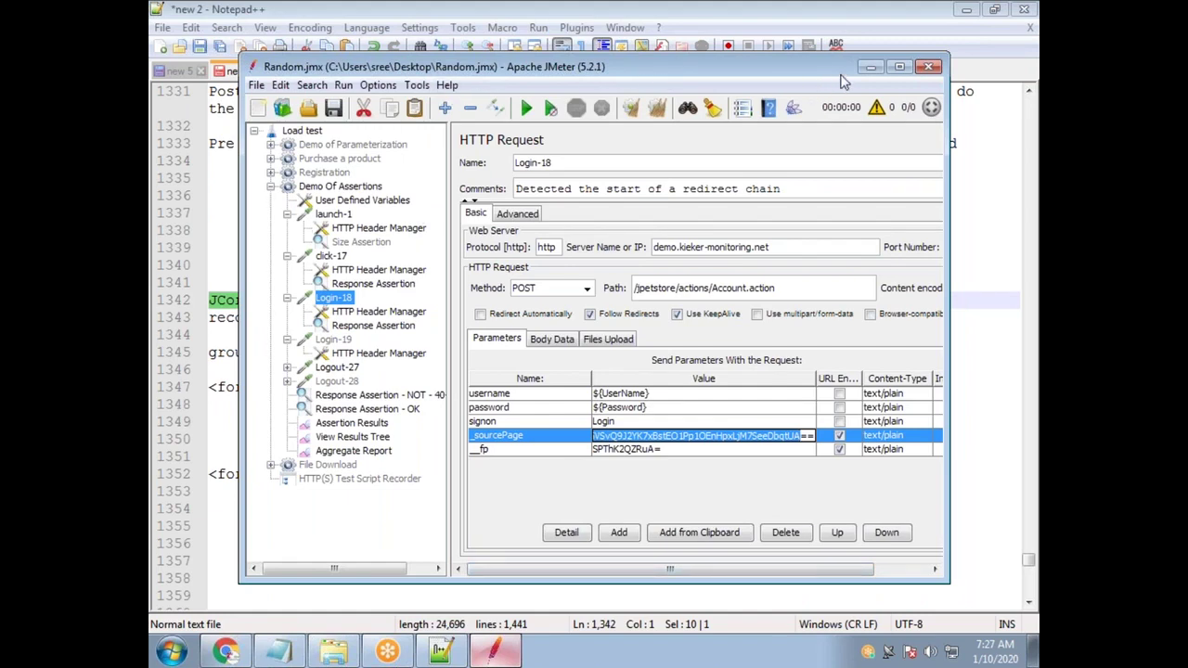
click(870, 67)
drag(300, 300, 211, 300)
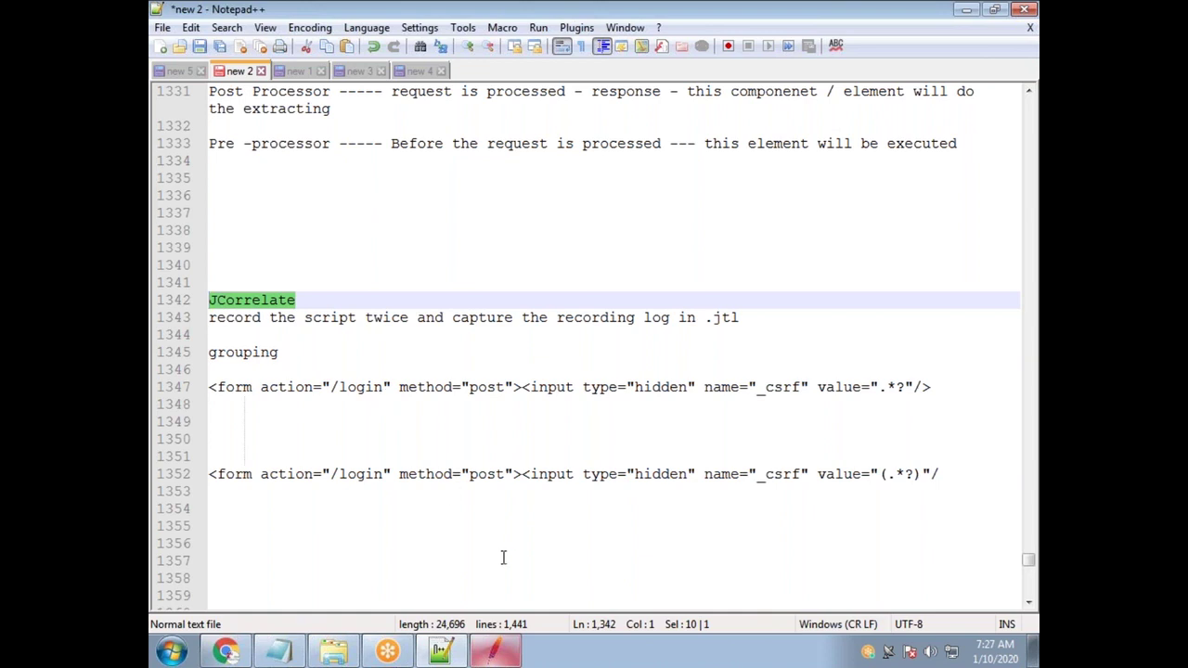
click(495, 652)
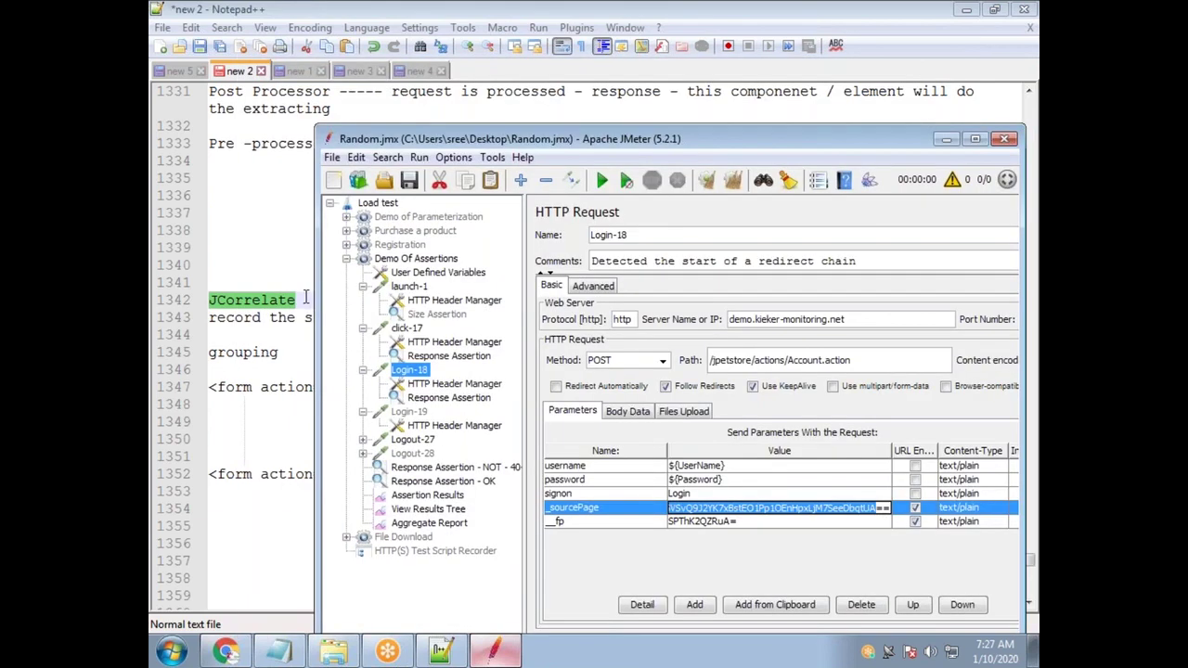
click(248, 300)
drag(249, 300, 207, 301)
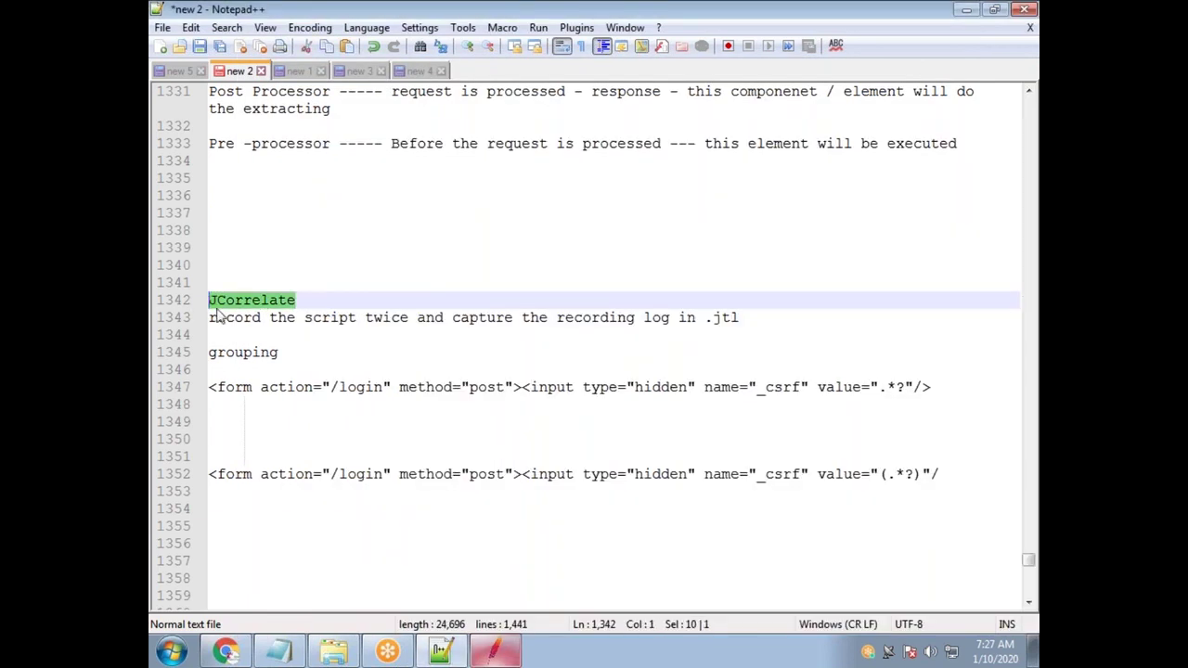
Return to JMeter, maximize its window, narrow the test plan tree, and widen the Value column to fit the complete _sourcePage value
click(493, 653)
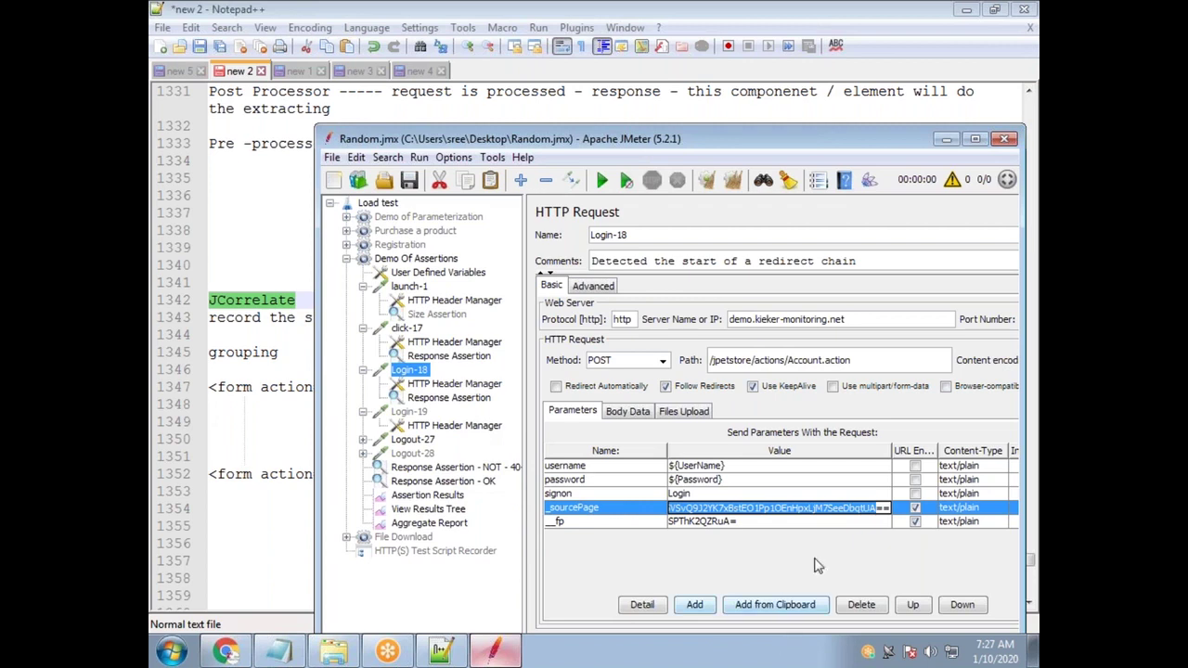
click(874, 508)
drag(875, 509, 686, 474)
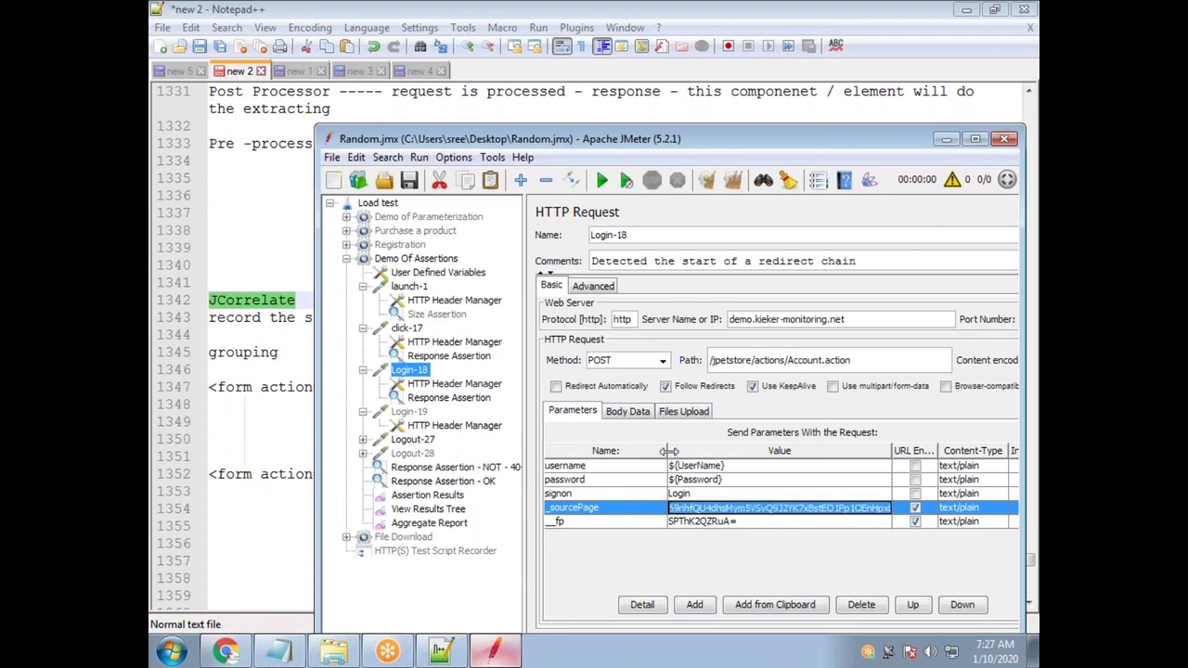
double_click(593, 141)
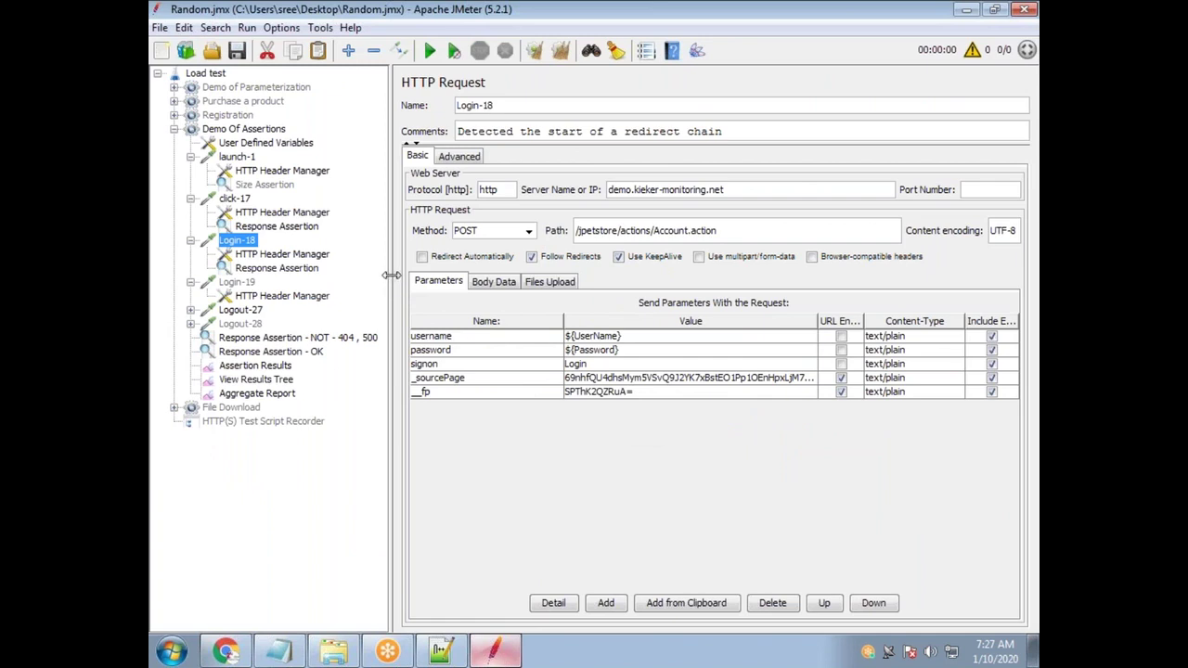
drag(388, 275, 304, 275)
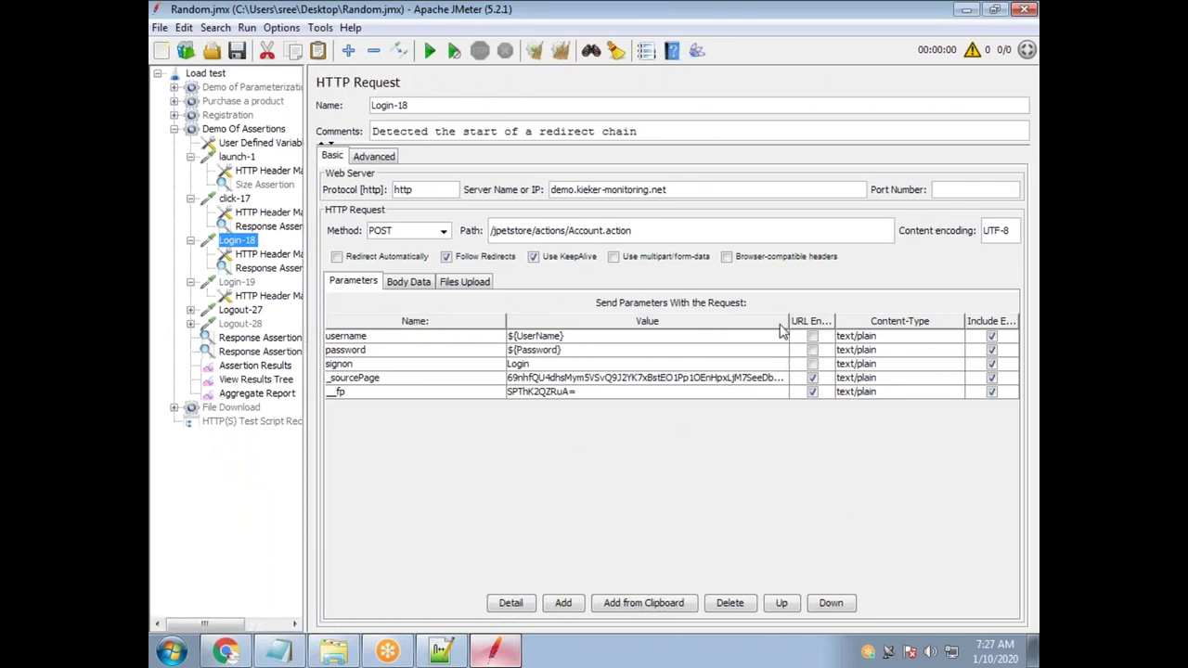
drag(787, 322, 844, 322)
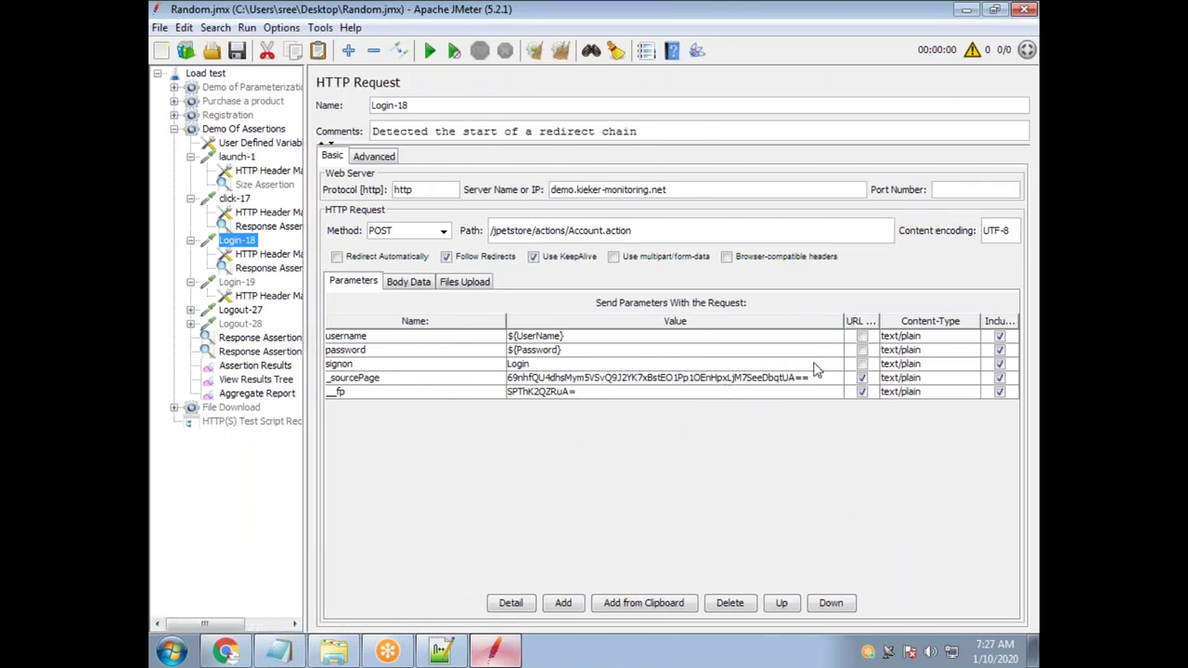
Select and copy the entire value of the _sourcePage parameter in the Login-18 request
double_click(813, 388)
drag(812, 388, 519, 405)
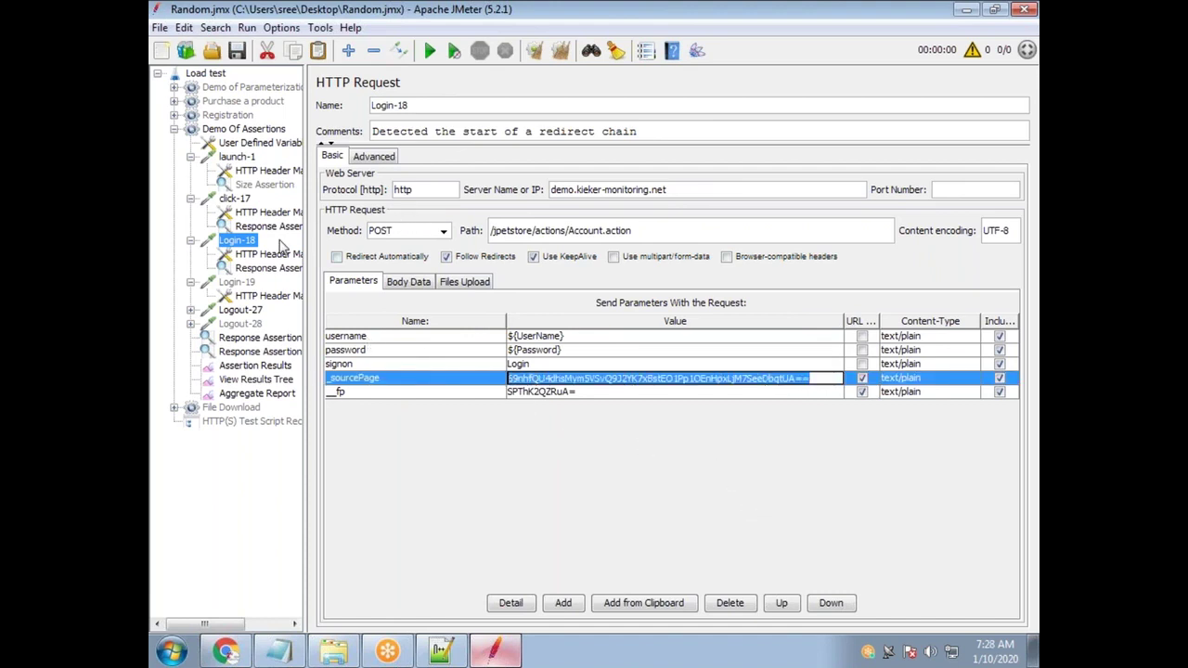
click(578, 379)
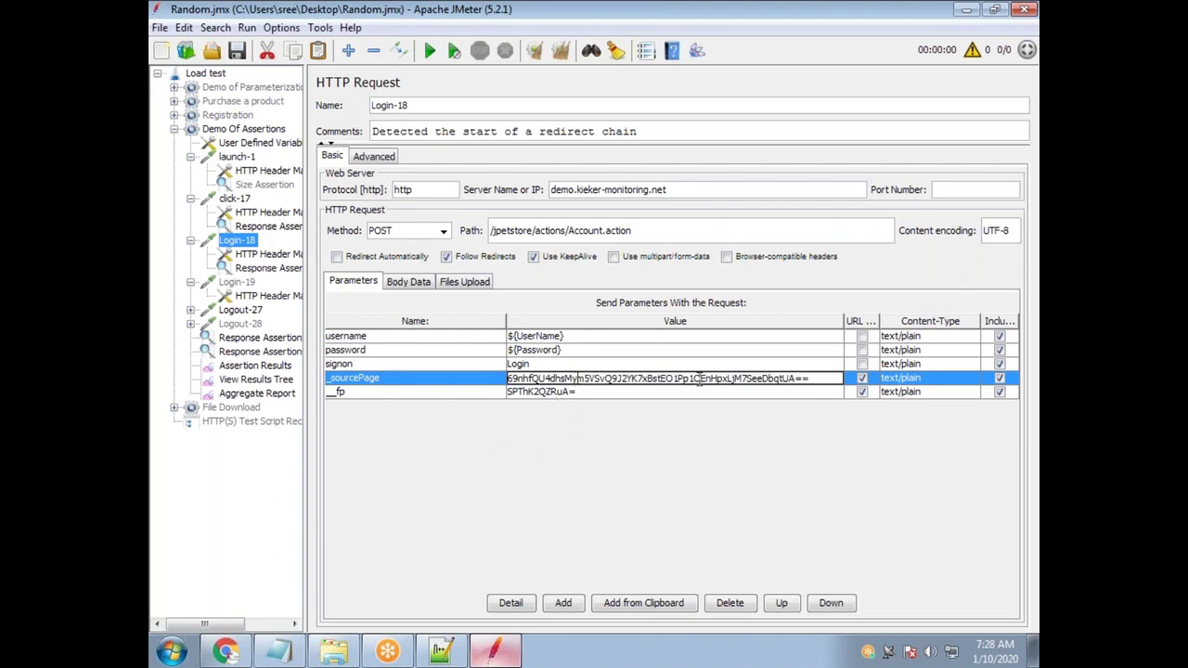
drag(807, 377, 508, 380)
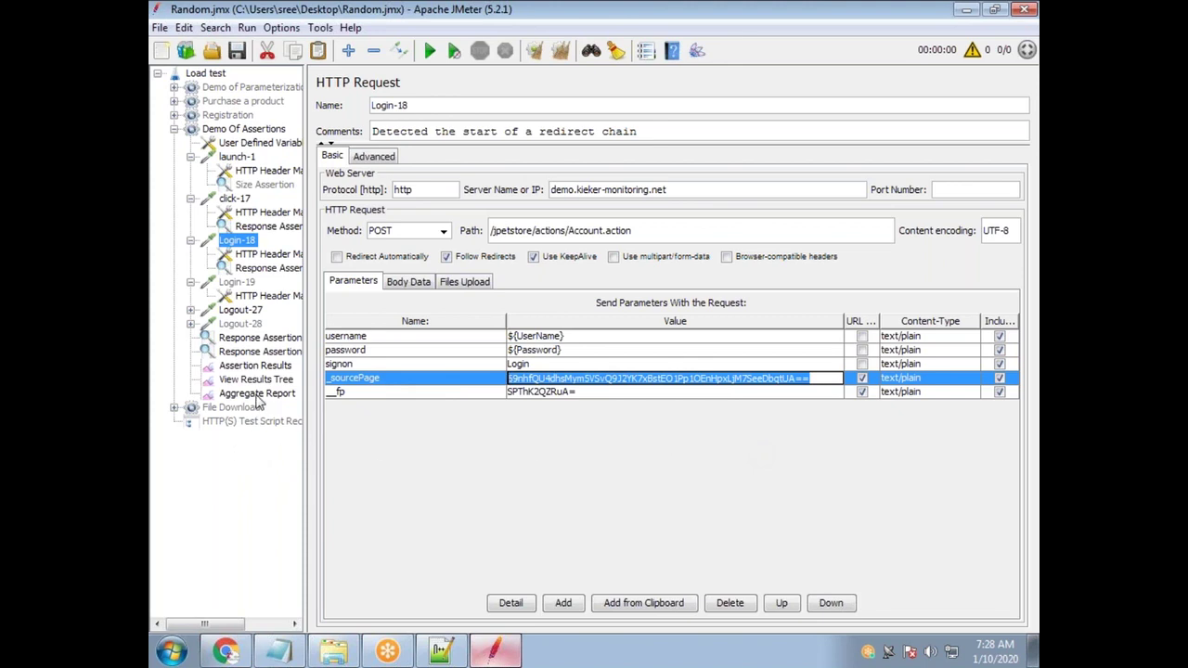
Open the View Results Tree listener under Demo Of Assertions and run the test plan without pauses
click(270, 368)
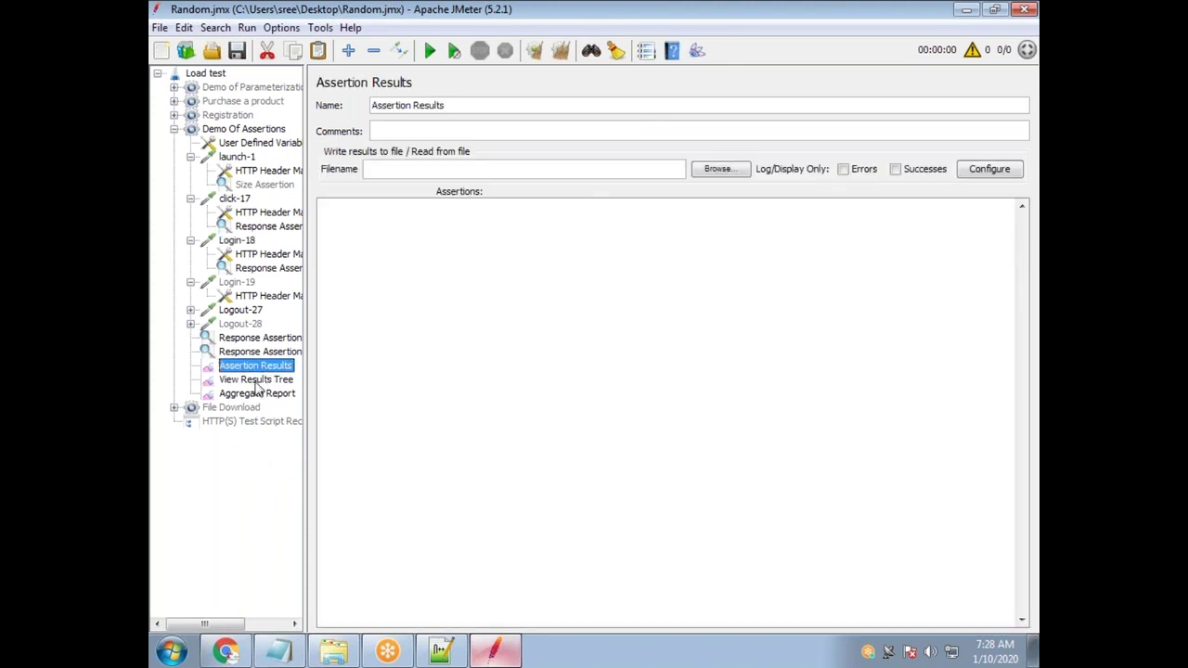
click(227, 422)
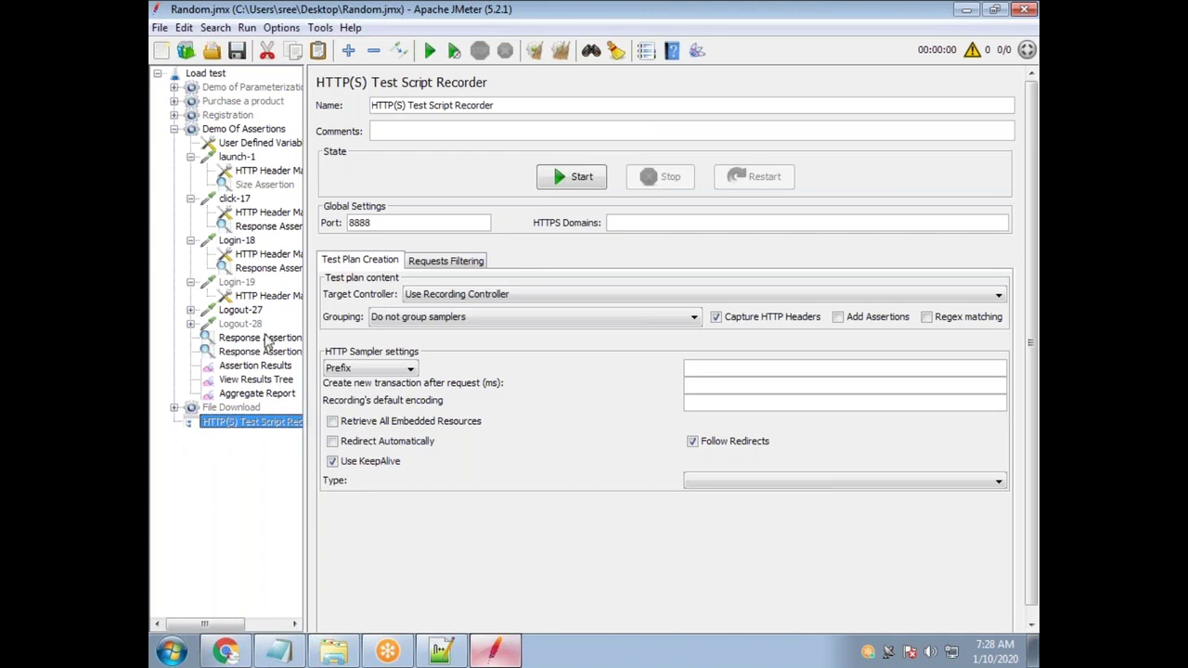
click(263, 382)
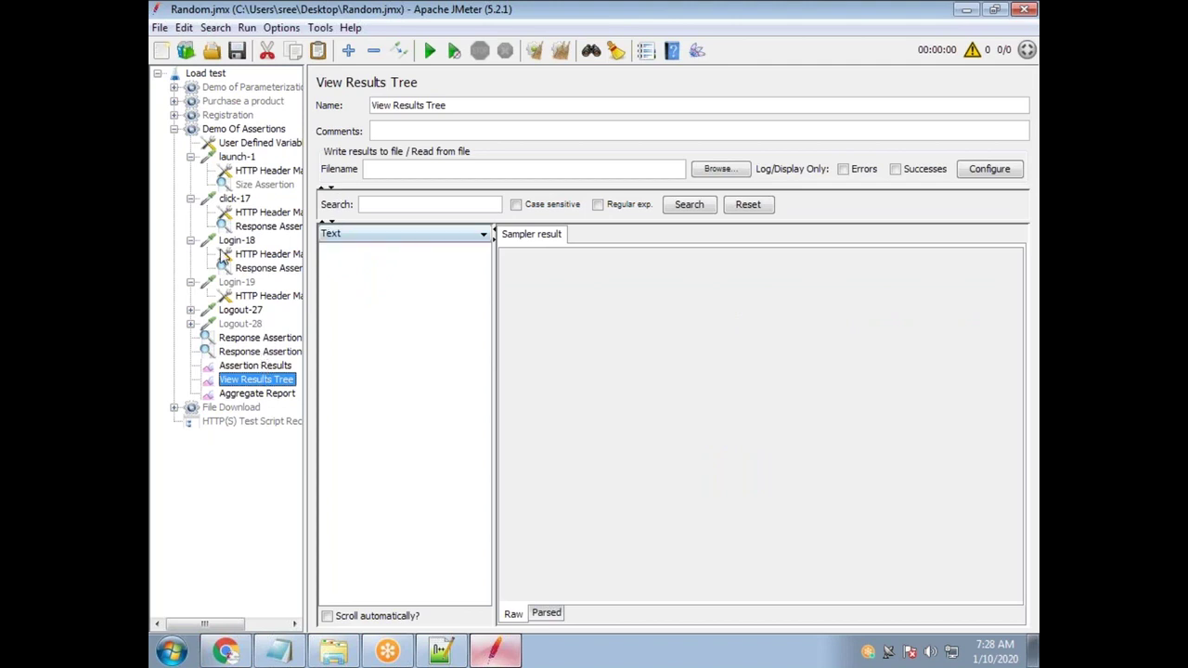
click(452, 53)
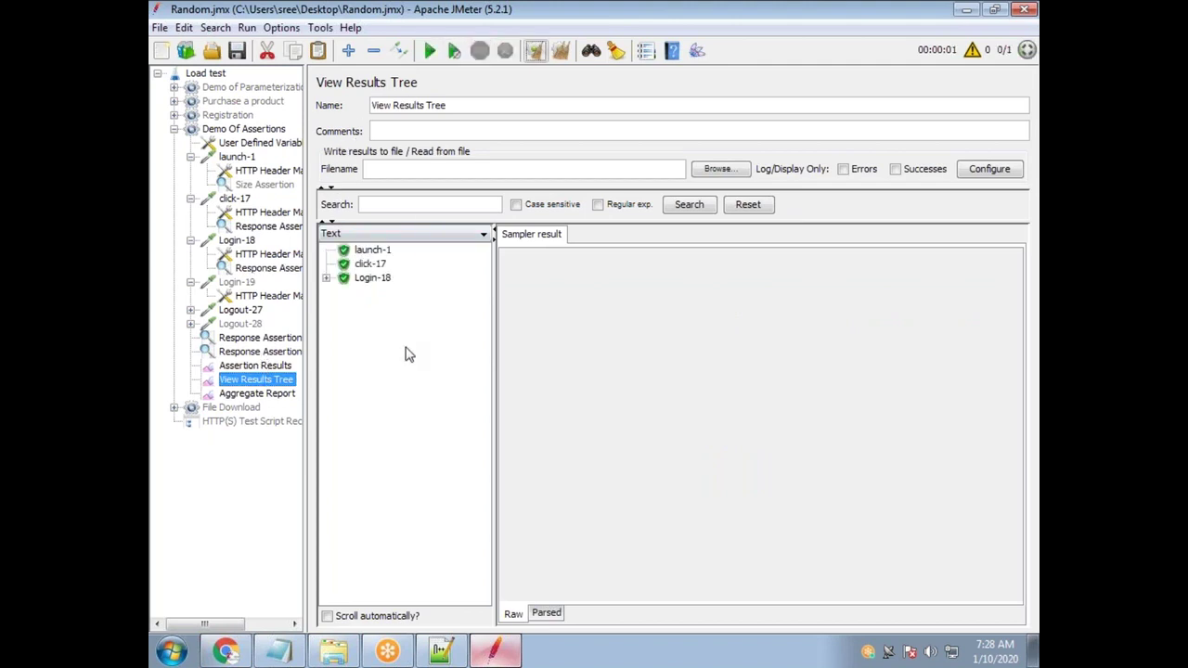
Search the View Results Tree samples for the copied _sourcePage value
click(393, 205)
key(ctrl+v)
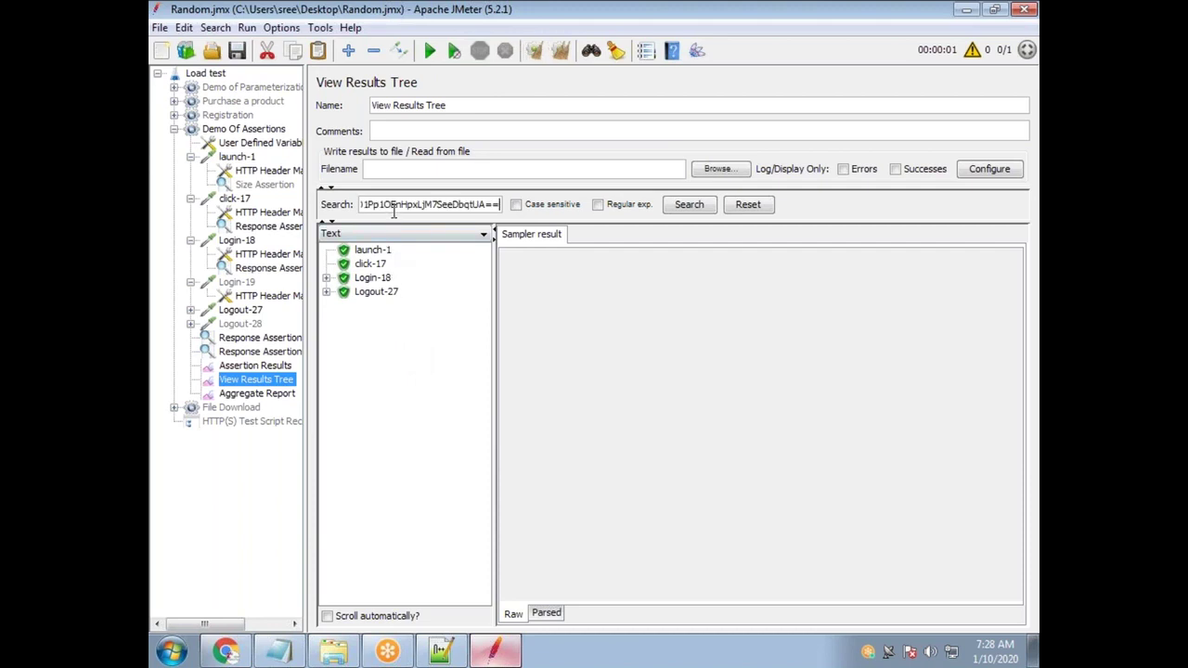
click(689, 205)
Reopen the Login-18 request and copy the parameter name "_sourcePage"
click(267, 254)
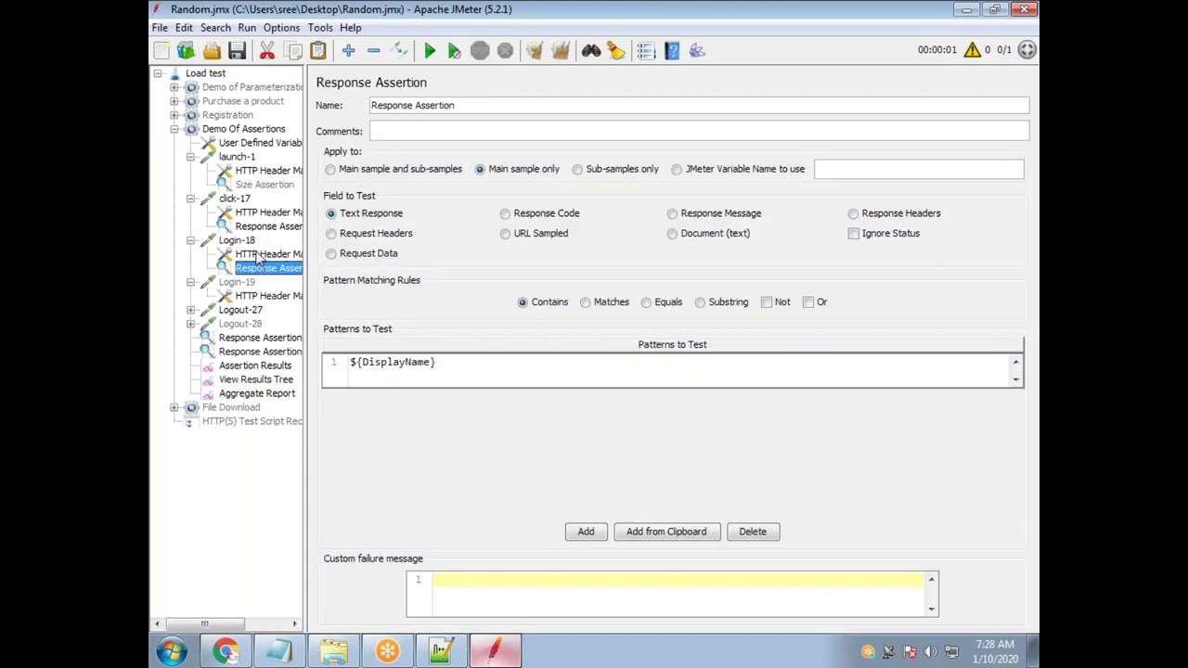
click(247, 241)
click(412, 378)
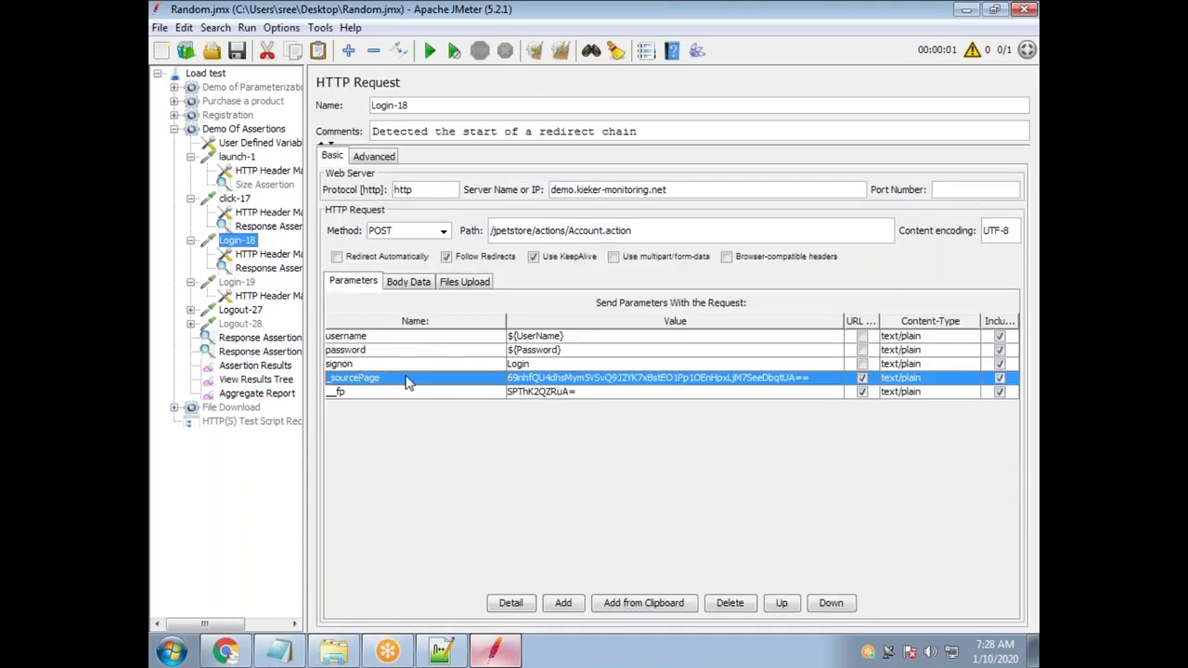
drag(384, 378, 311, 376)
key(ctrl+c)
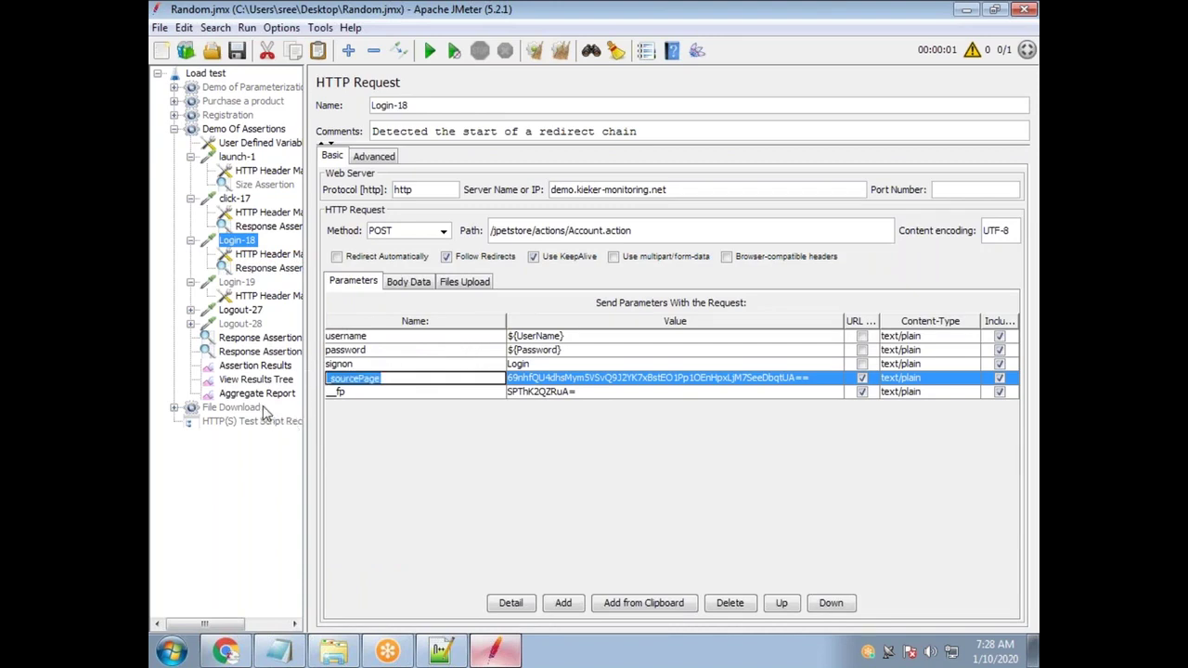
Search the View Results Tree samples for "_sourcePage" in place of the earlier search value
click(256, 379)
click(464, 203)
key(ctrl+a)
key(BackSpace)
key(ctrl+v)
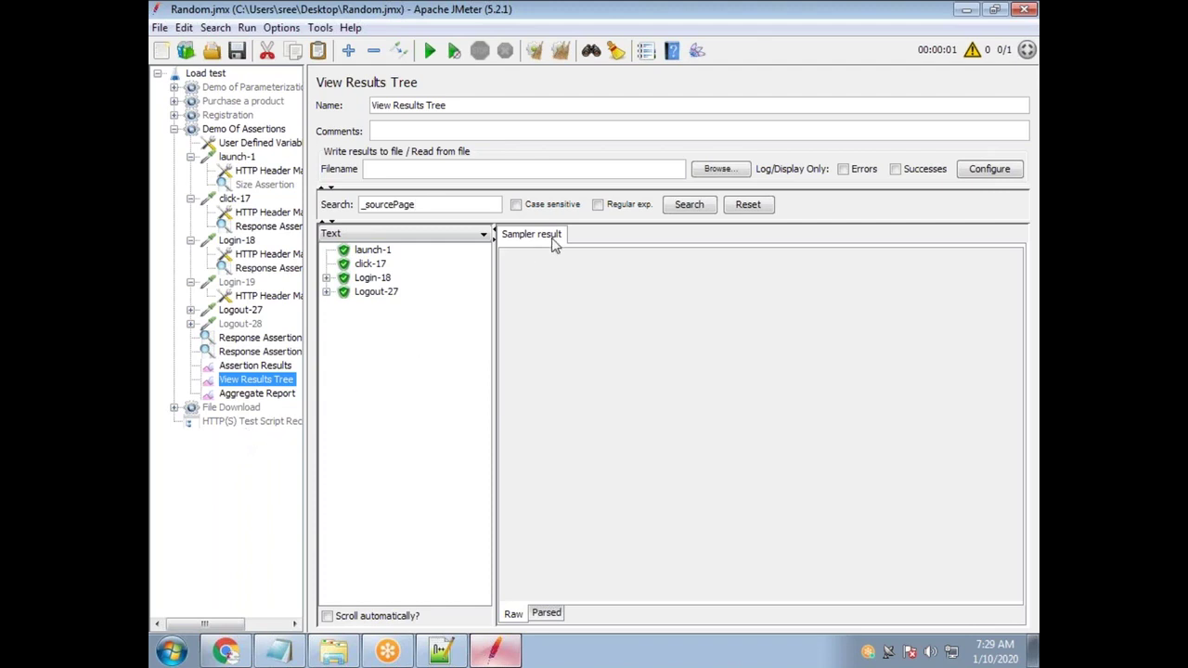
click(688, 205)
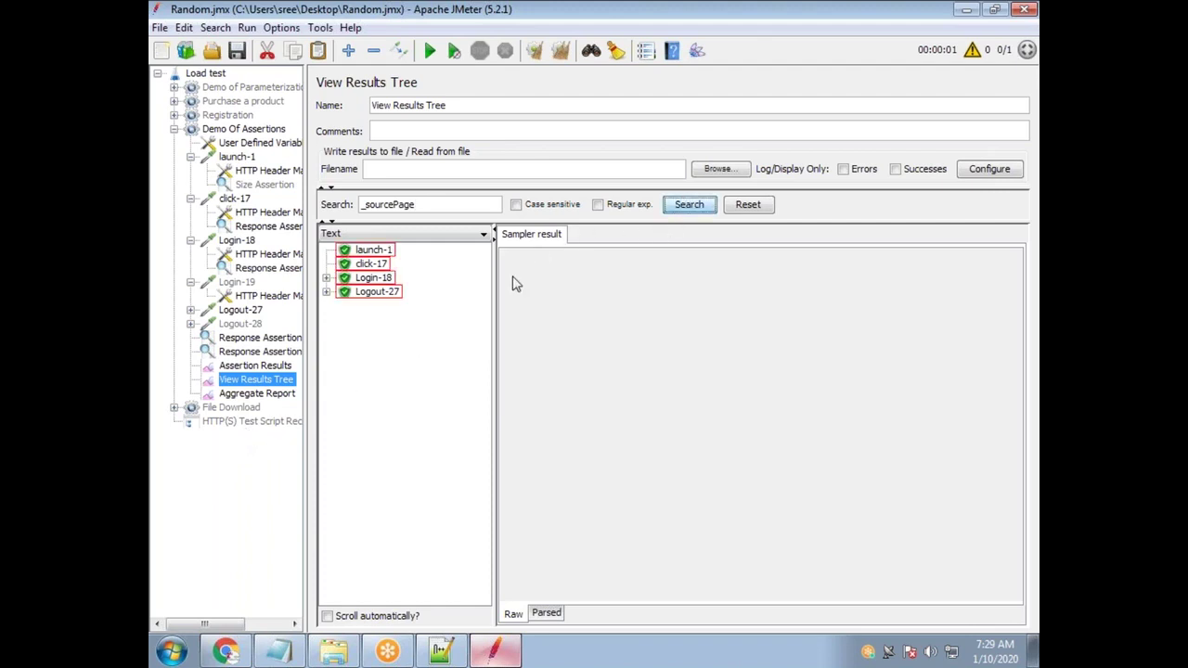
Find "_sourcePage" in the response body of the launch-1 sample
click(375, 251)
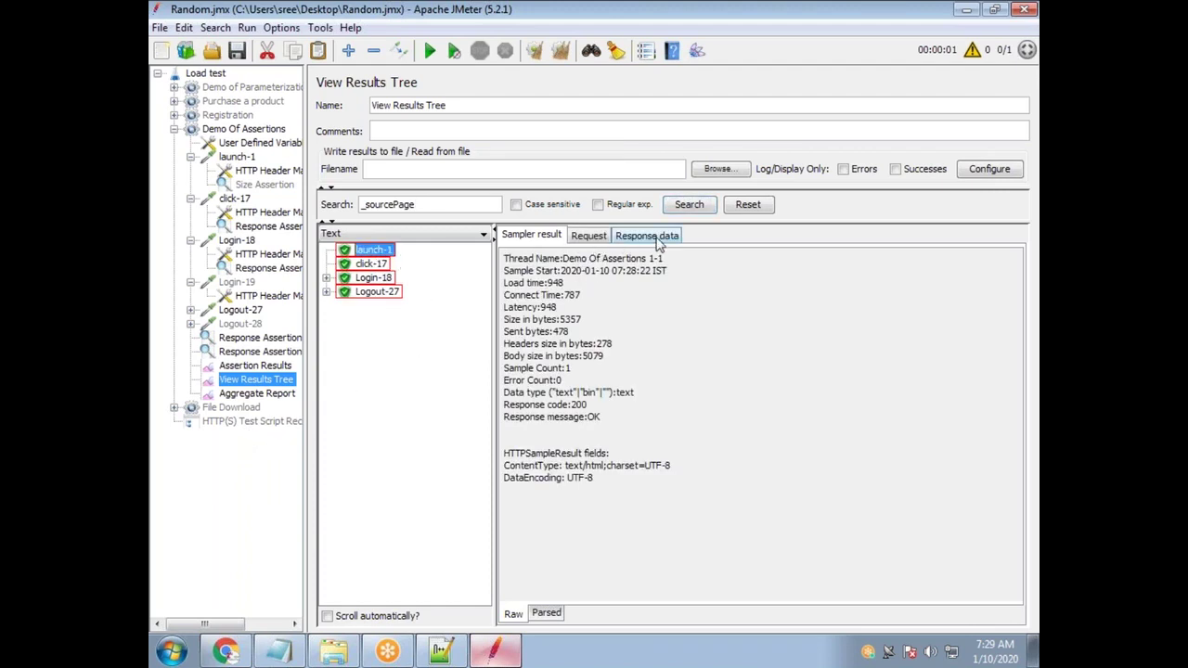
click(647, 237)
key(ctrl+v)
click(863, 278)
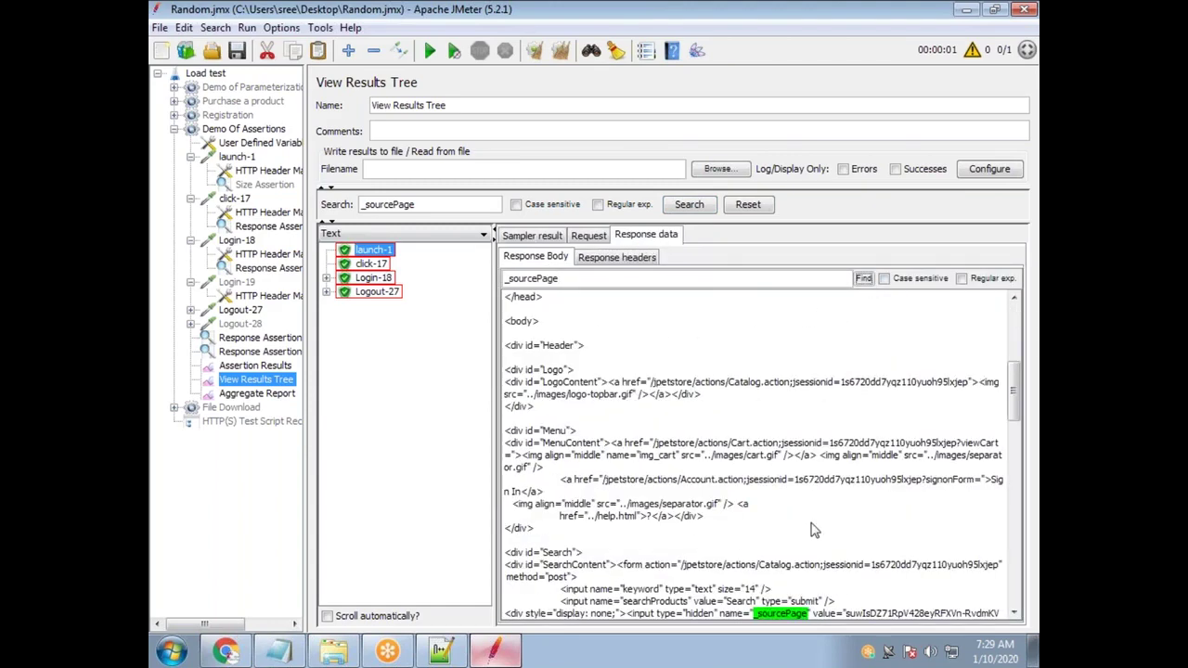
scroll(778, 522, down, 5)
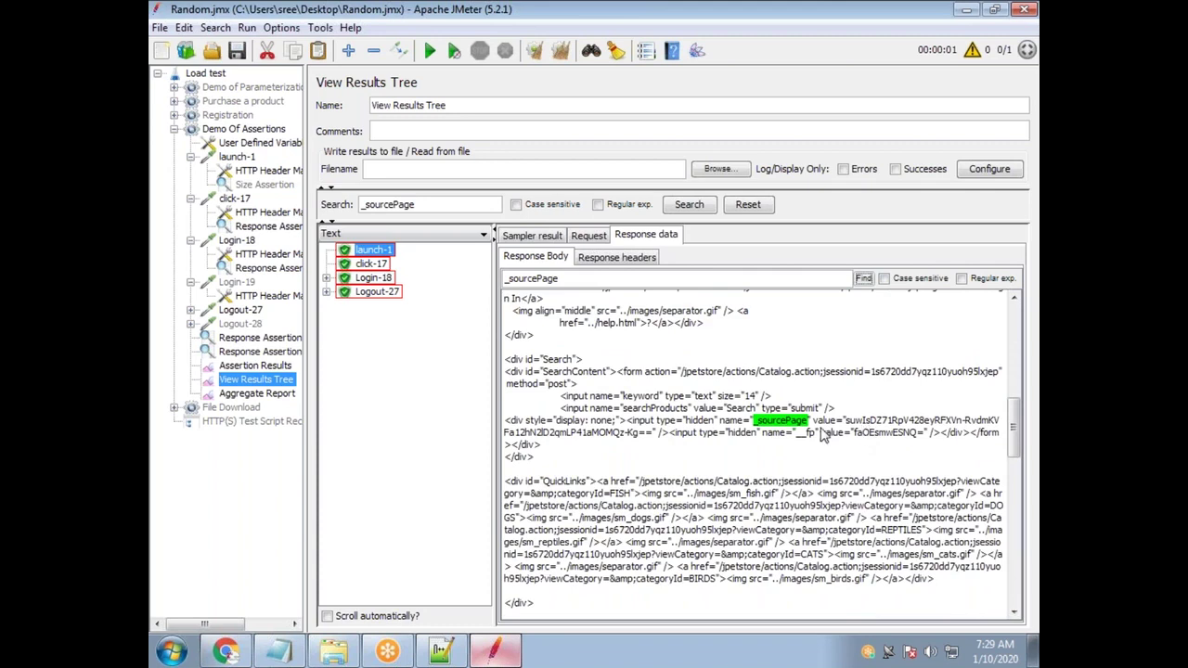
Copy the launch-1 response markup surrounding _sourcePage and paste it as the regular expression in the RegExp Tester view
drag(686, 425, 729, 443)
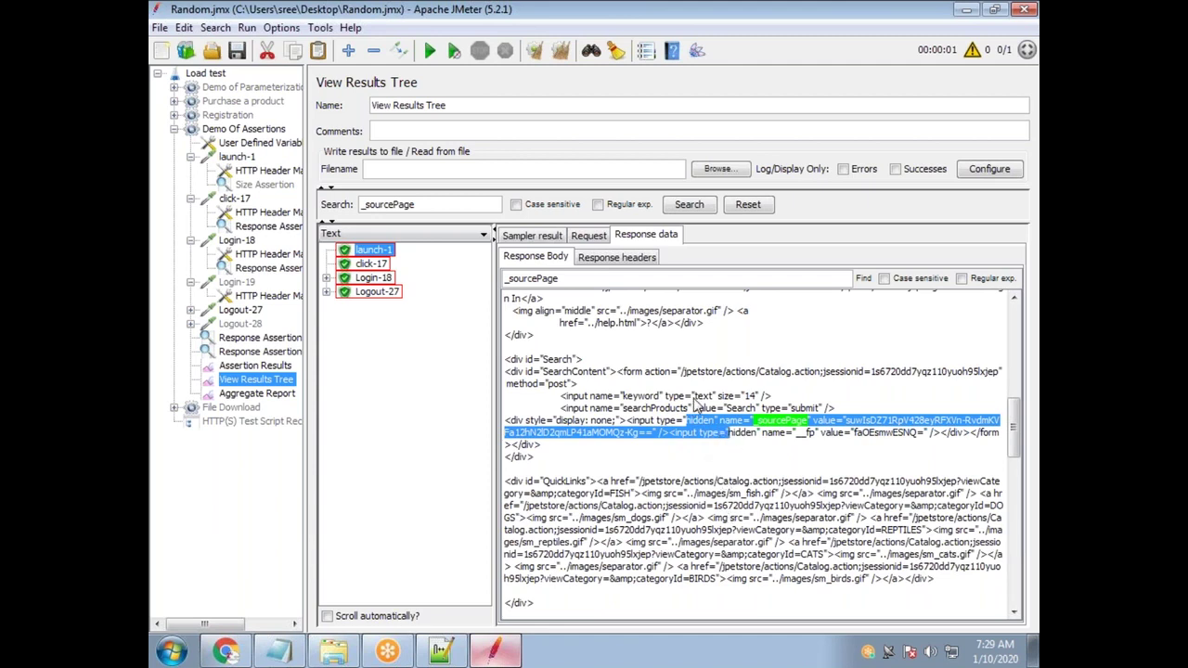
click(422, 235)
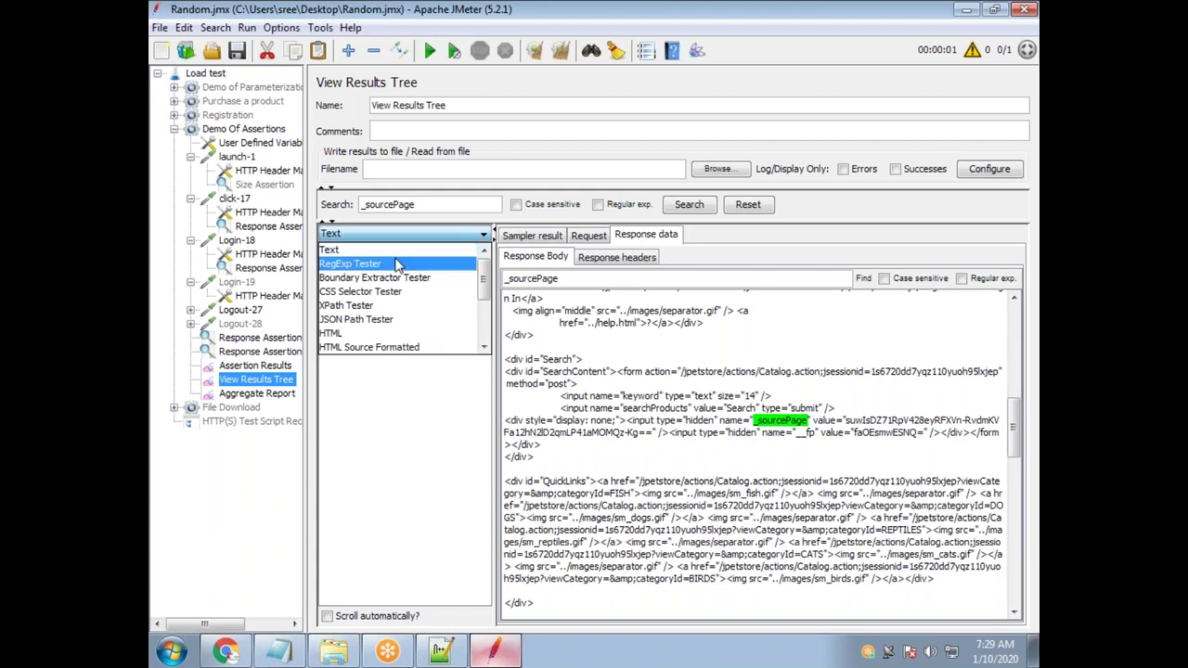
click(397, 264)
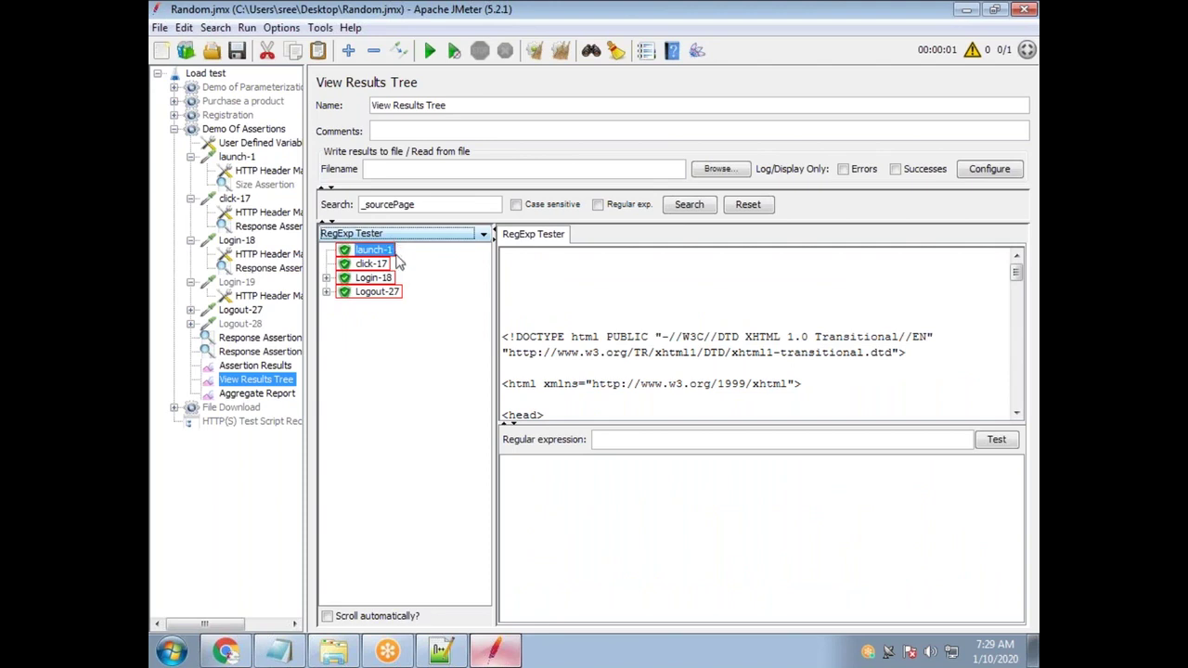
click(730, 439)
key(ctrl+v)
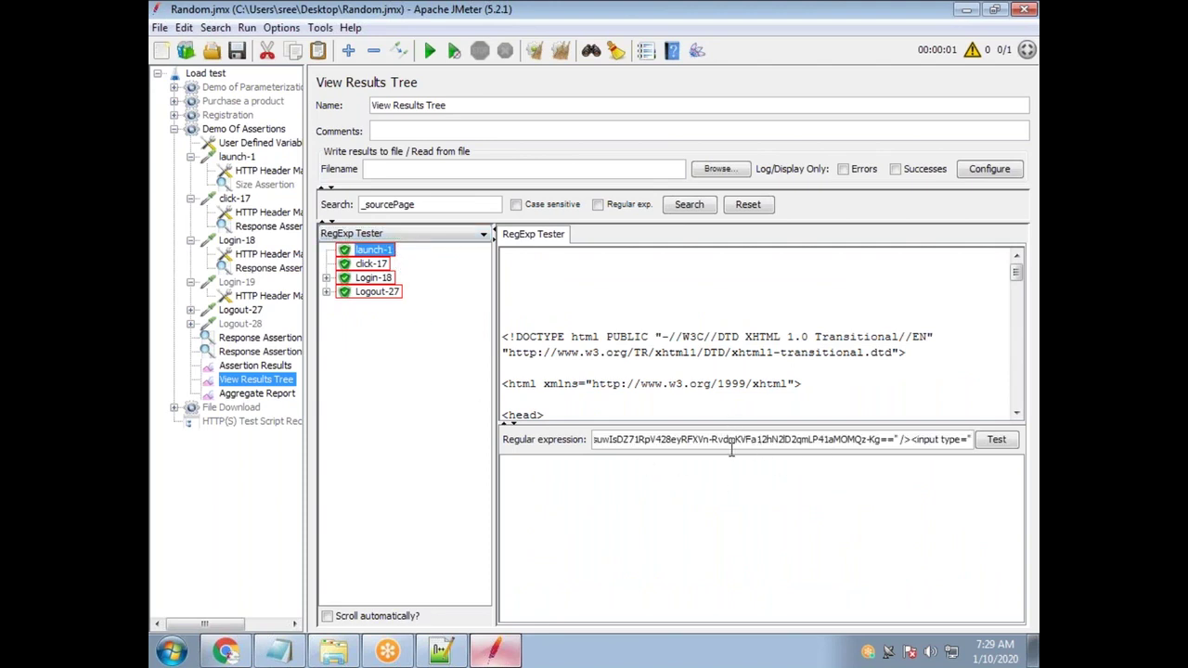
Switch to Notepad++ and paste the copied _sourcePage markup on an empty line below the _csrf examples
click(443, 652)
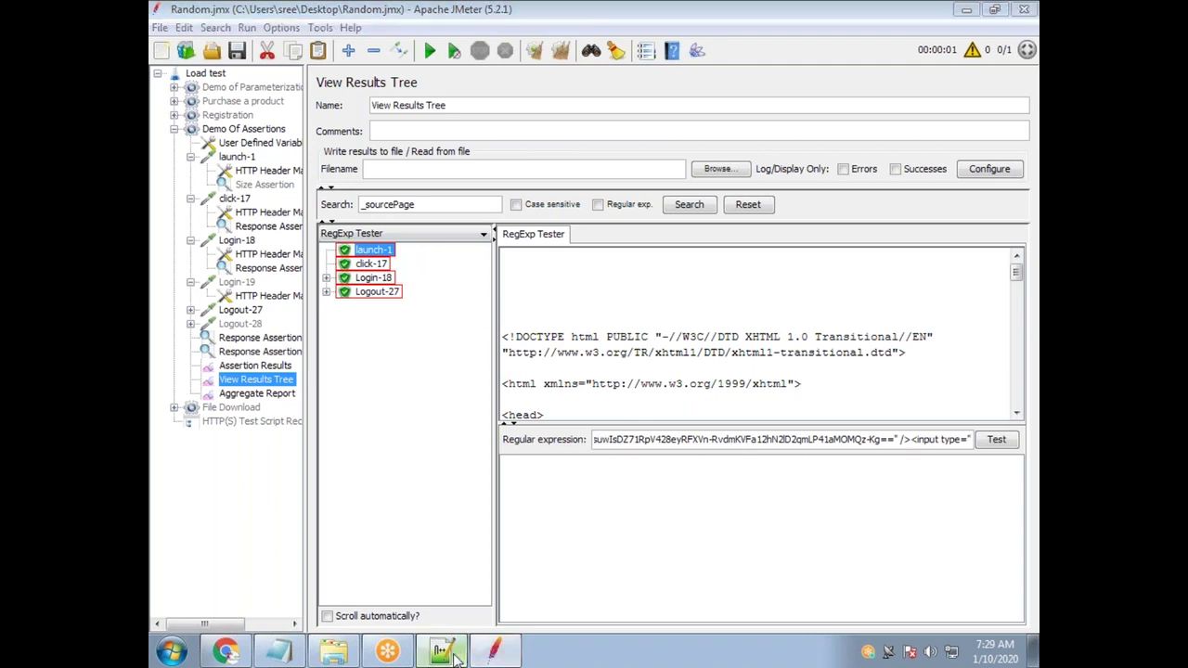
click(379, 546)
text(hidden" name="_sourcePage" value="suwIsDZ71RpV428eyRFXVn-RvdmKVFa12hN21D2qmLP41aMOMQz-Kg==" /><input type=")
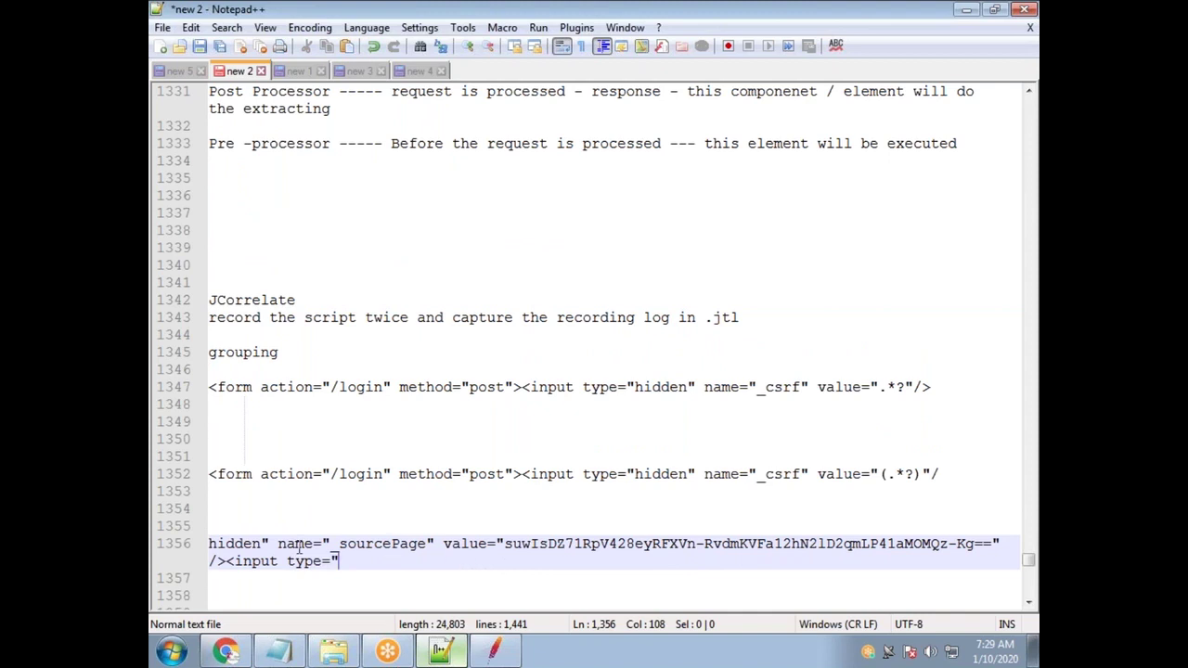
Replace the dynamic _sourcePage value in the pasted markup with the capture group (.*?) and copy the whole expression
drag(504, 546, 989, 543)
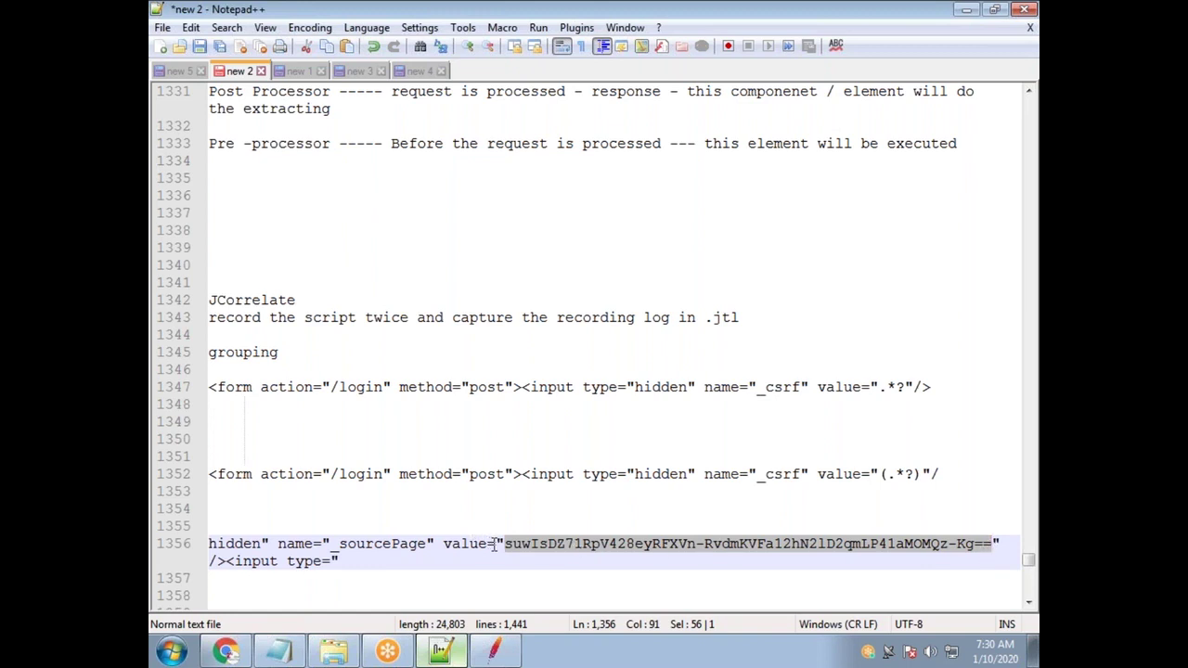
key(BackSpace)
text(())
text(.*)
text(?)
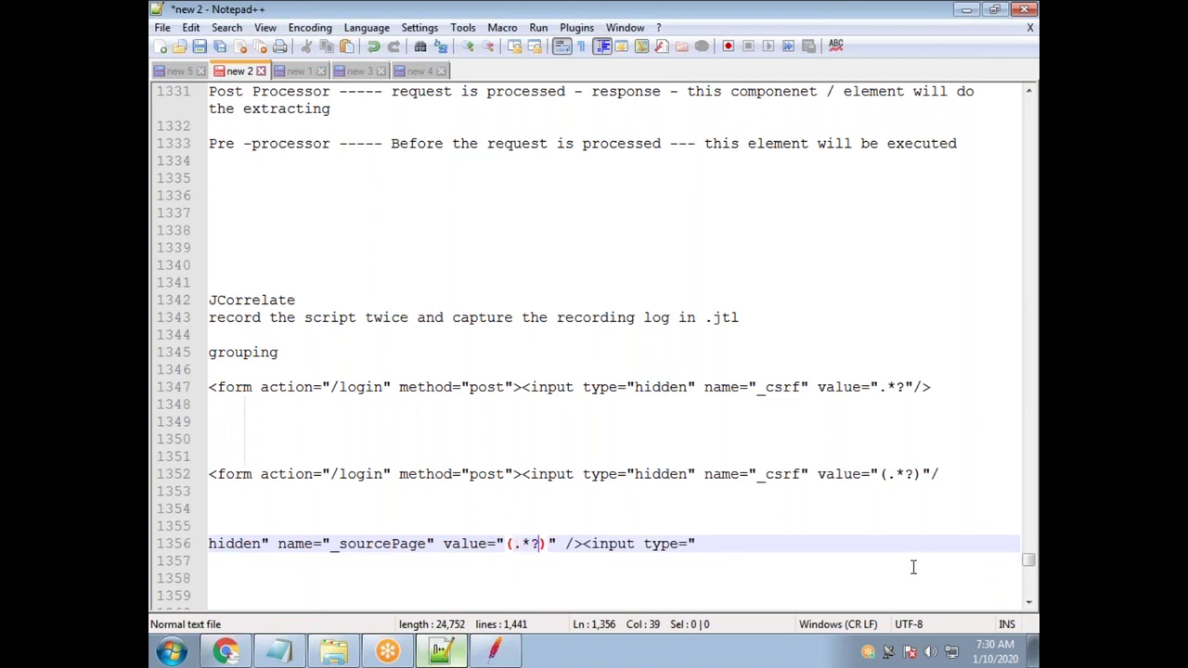
drag(709, 556, 197, 548)
key(ctrl+c)
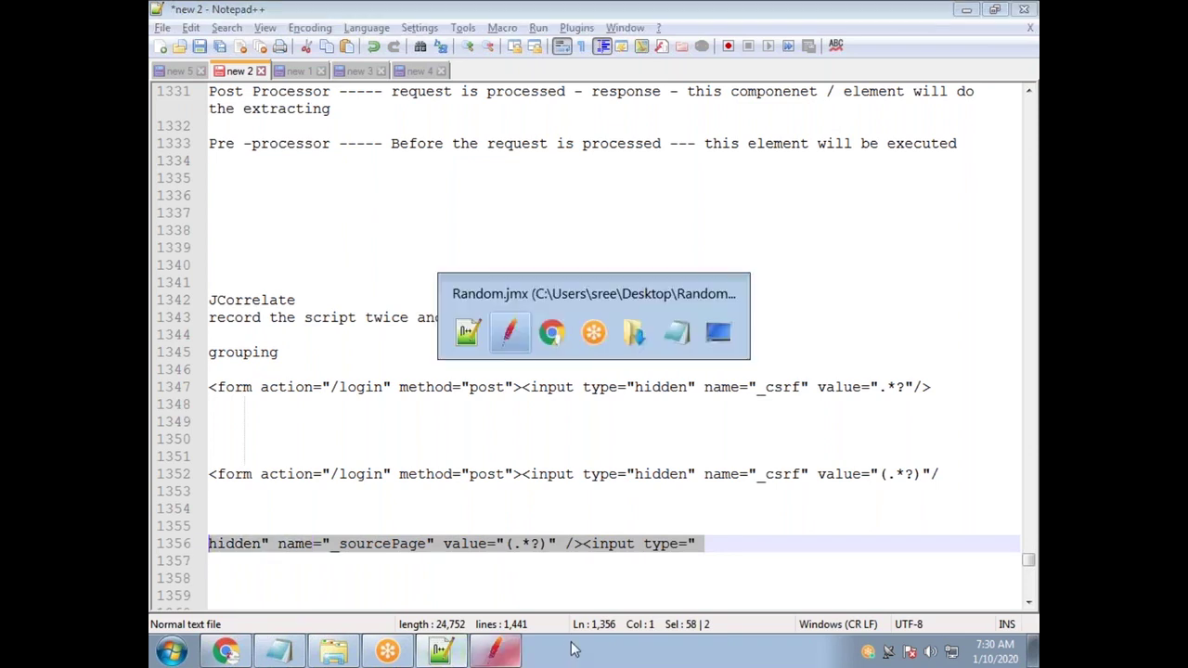
Return to JMeter and find 'hidden" name="_sourcePage" value=' in launch-1's response body using the Text view
key(alt+Tab)
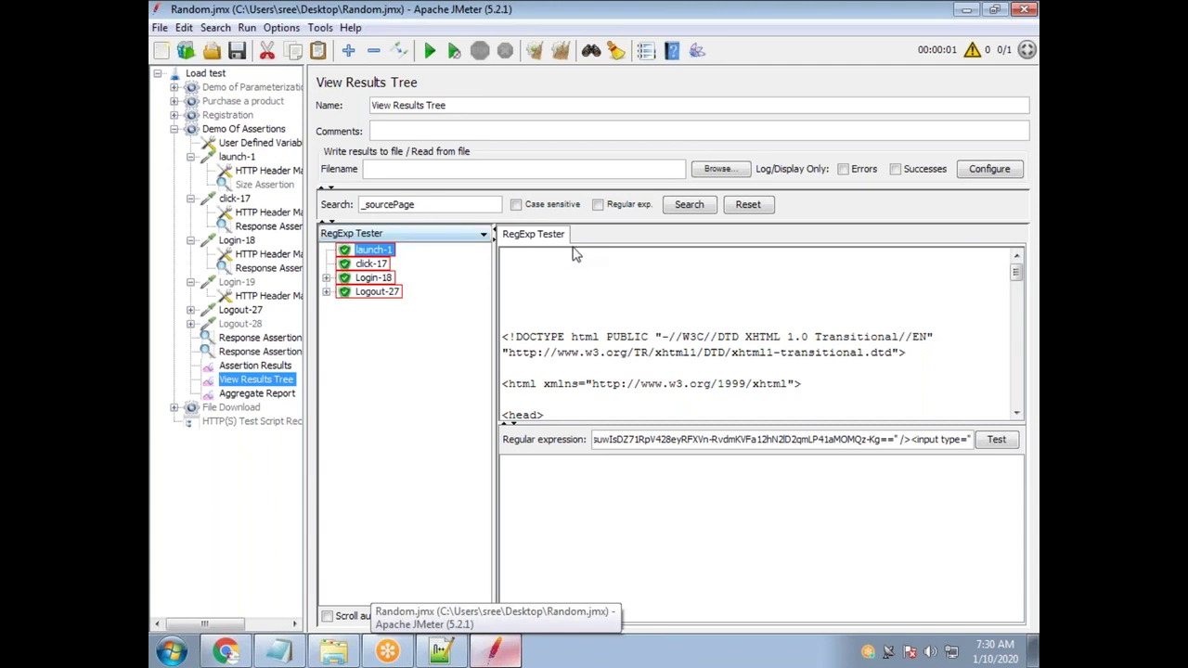
click(449, 233)
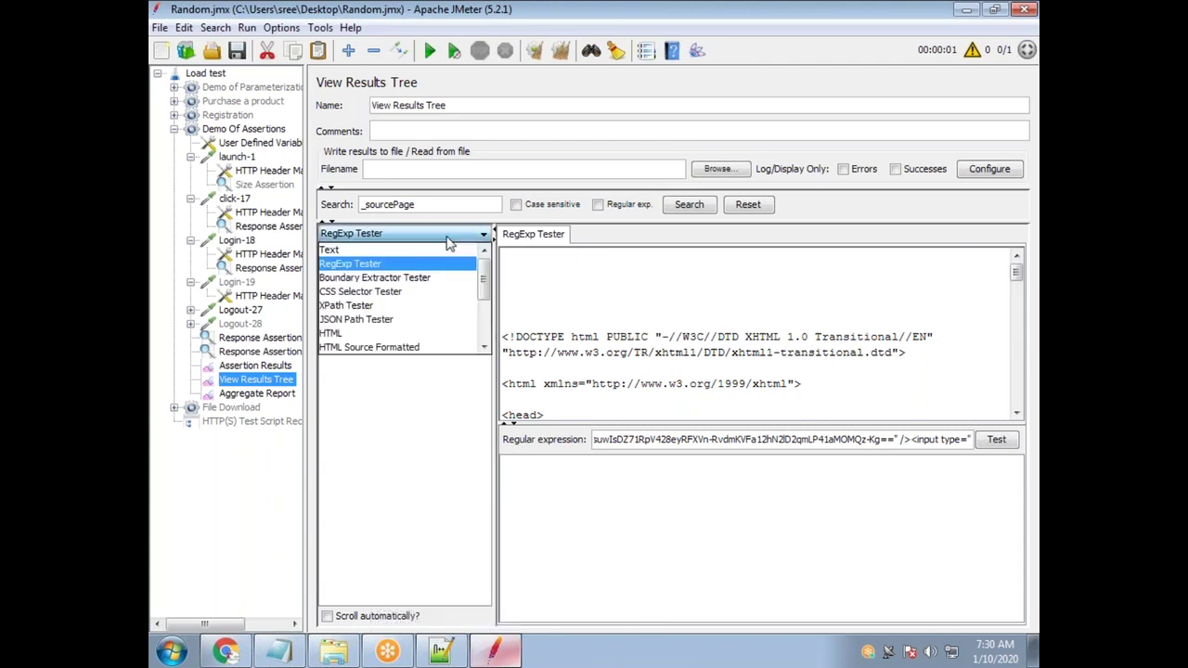
click(355, 251)
click(635, 234)
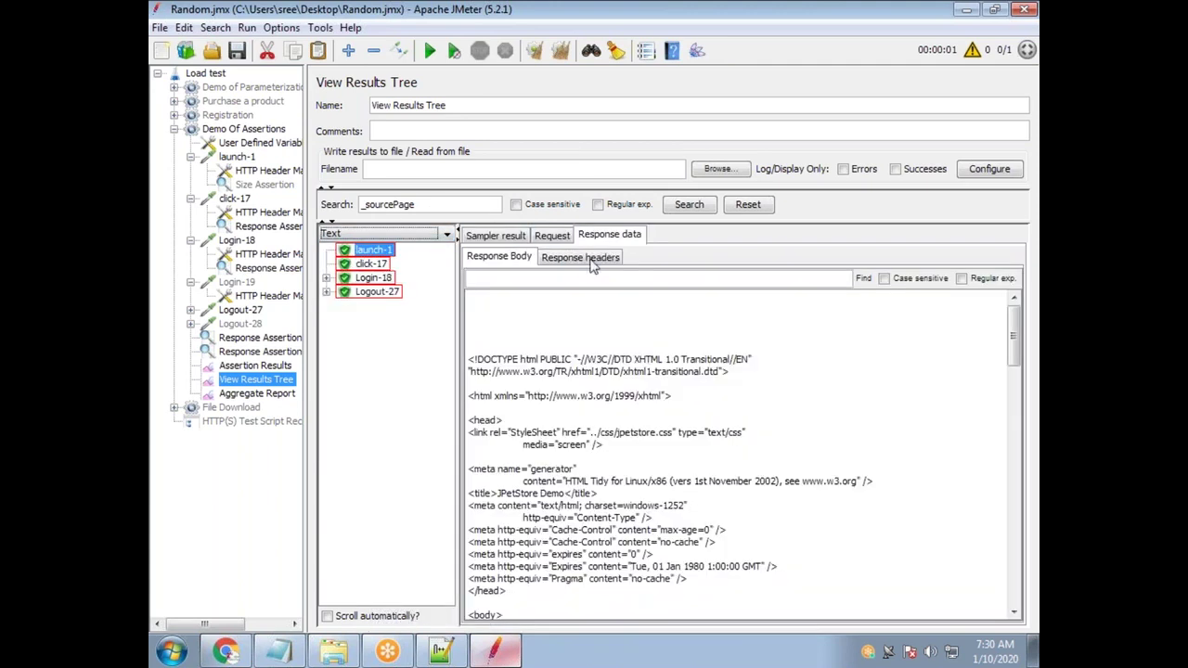
click(493, 279)
key(ctrl+v)
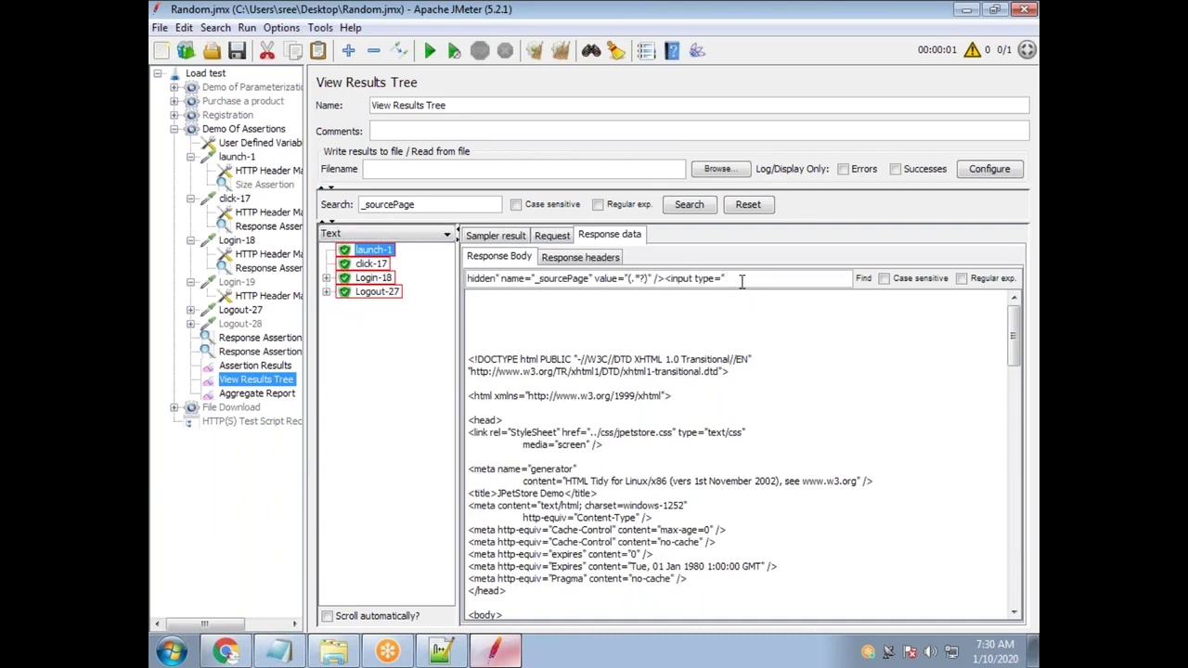
drag(729, 279, 618, 279)
key(BackSpace)
click(865, 279)
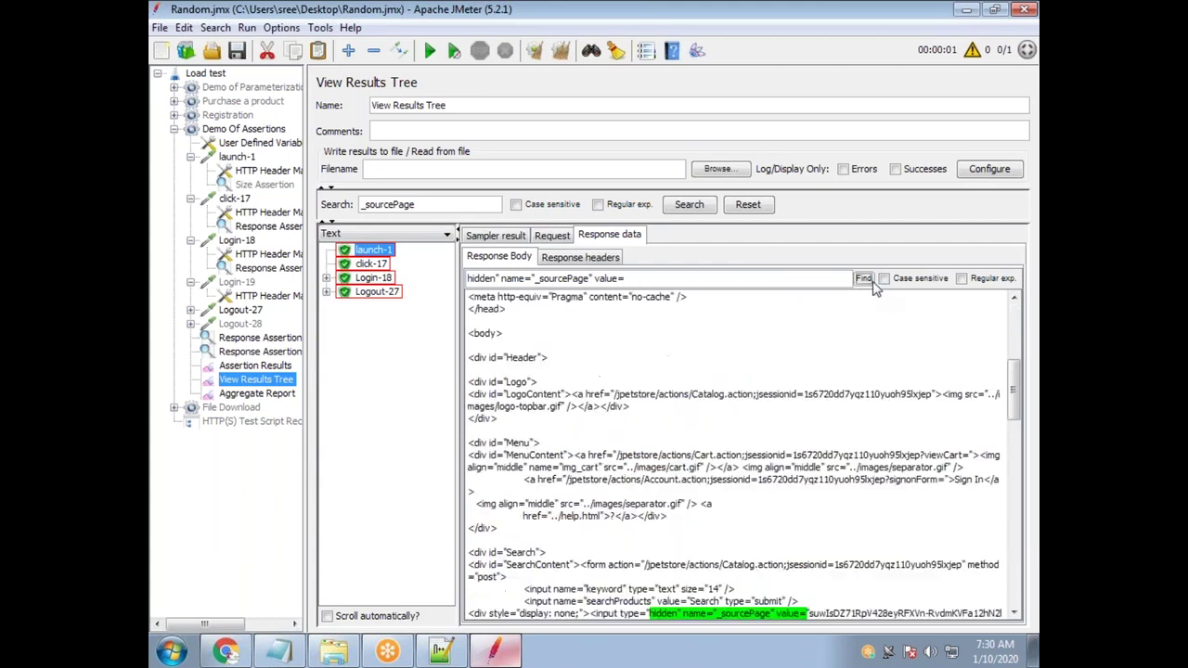
Test the expression 'hidden" name="_sourcePage" value="(.*?)" /><input type="' against the launch-1 response in the RegExp Tester
click(415, 235)
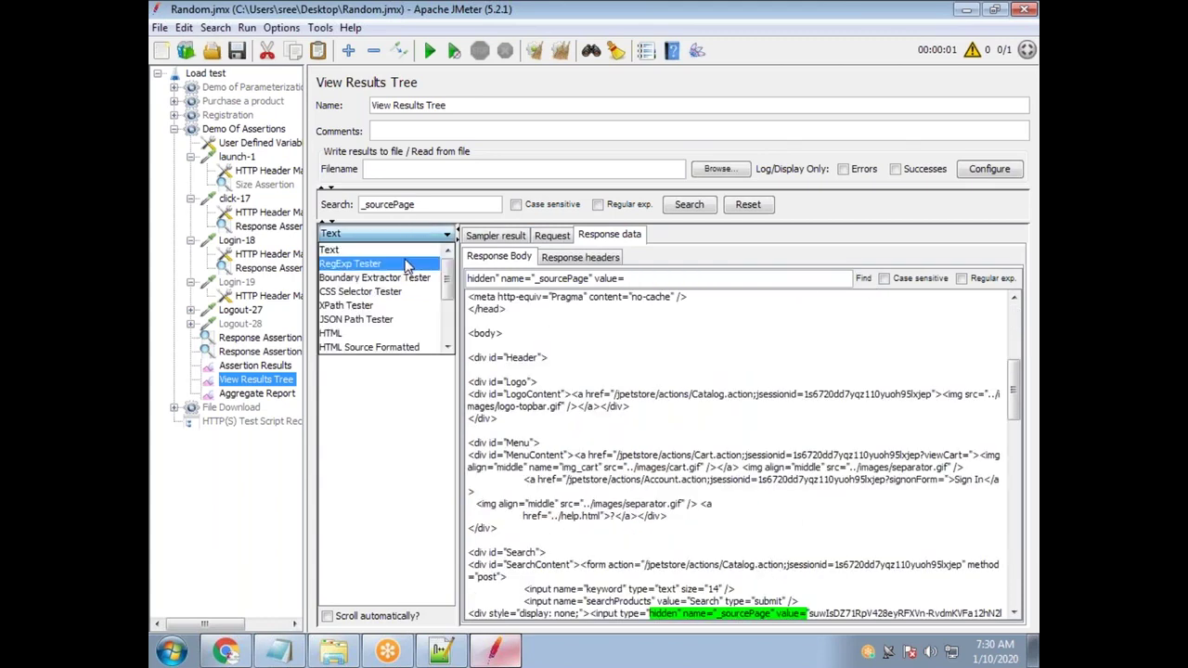
click(408, 261)
click(441, 652)
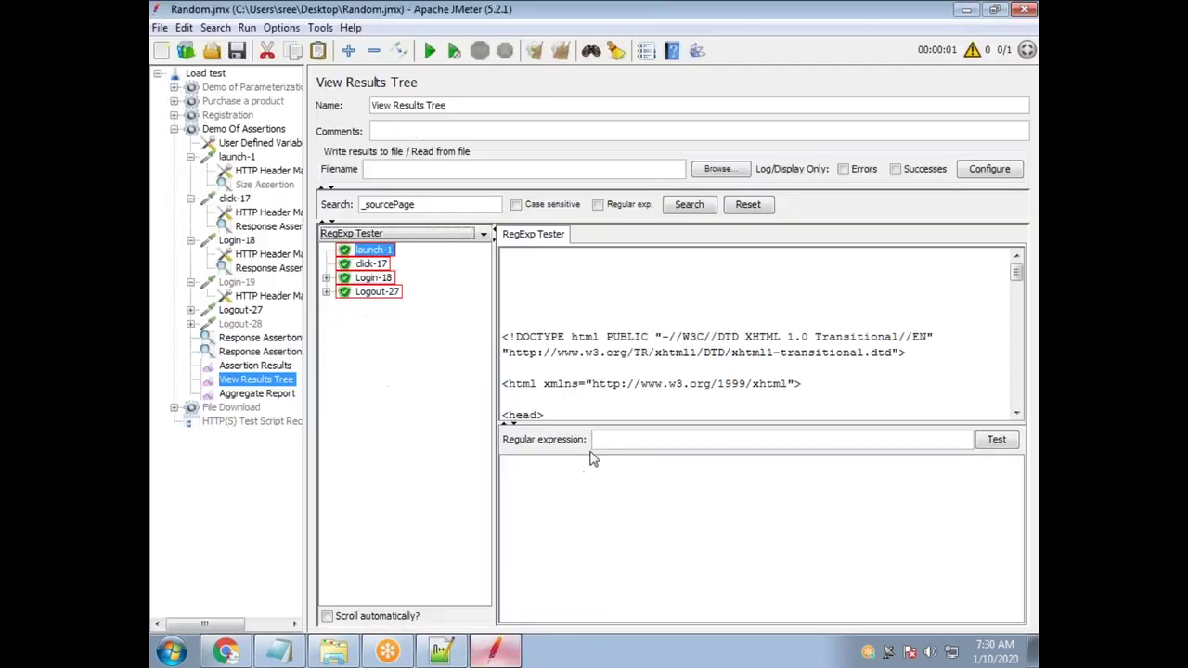
key(alt+Tab)
click(613, 442)
key(ctrl+v)
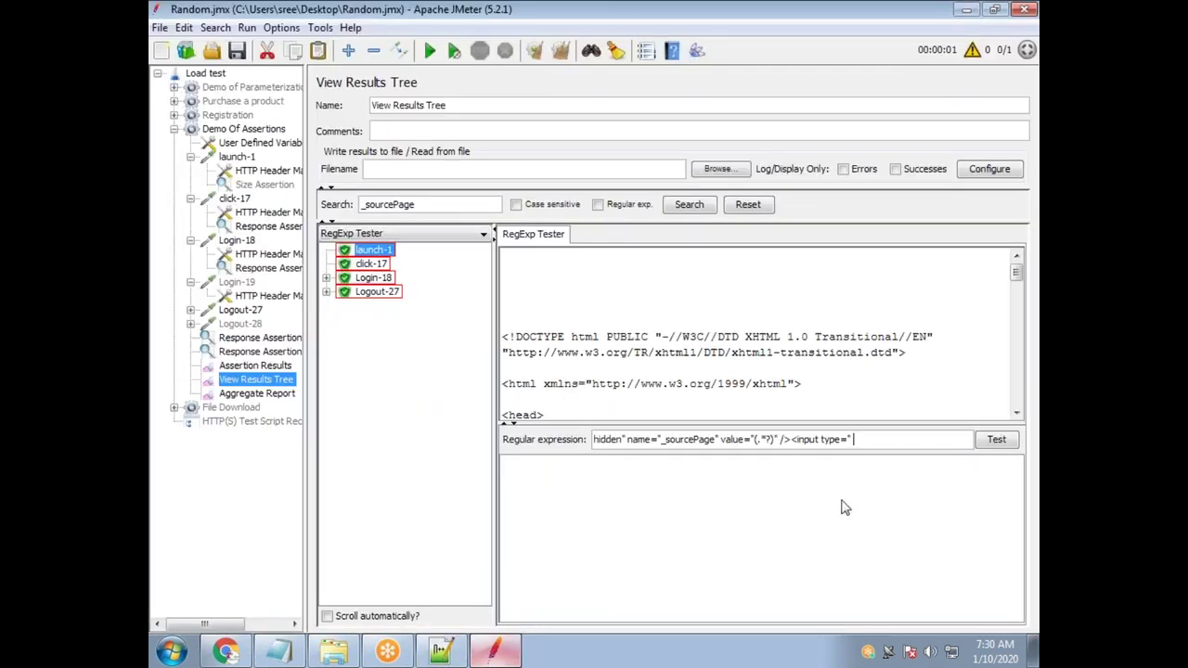
click(1014, 443)
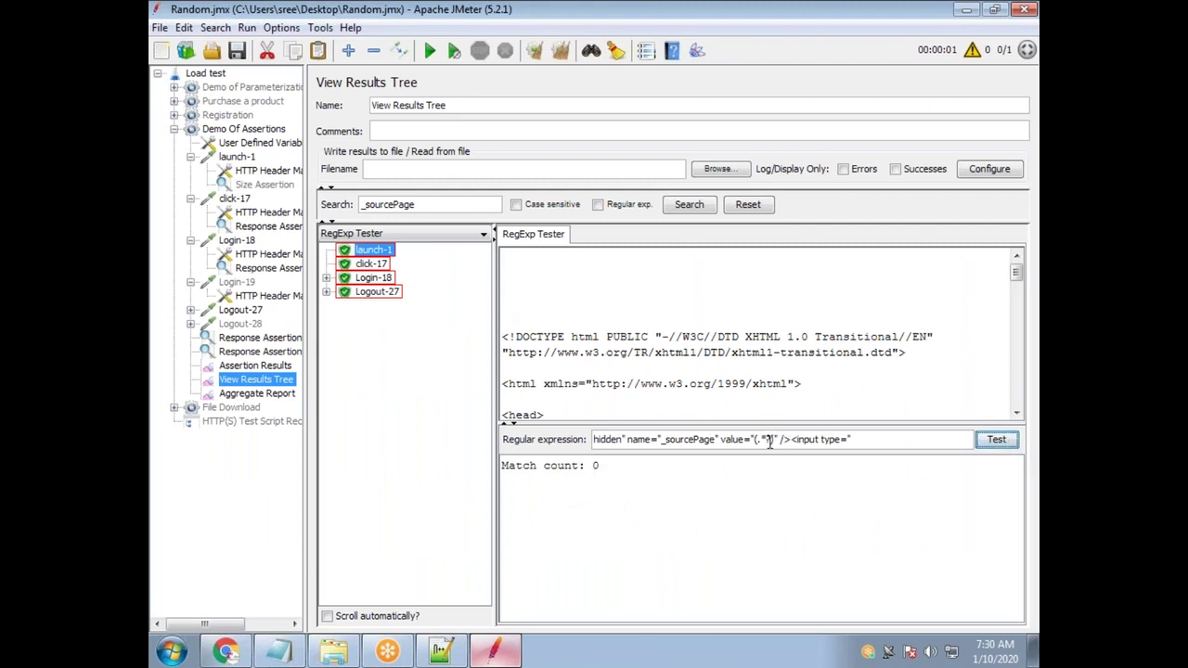
drag(607, 471, 501, 475)
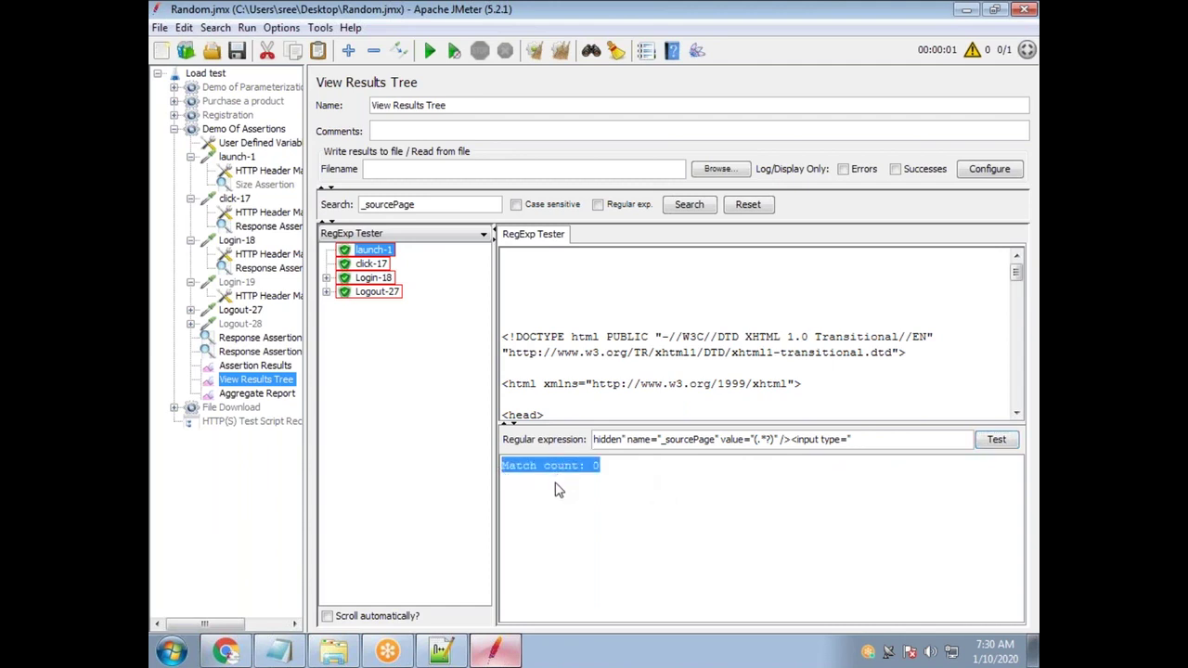
click(385, 251)
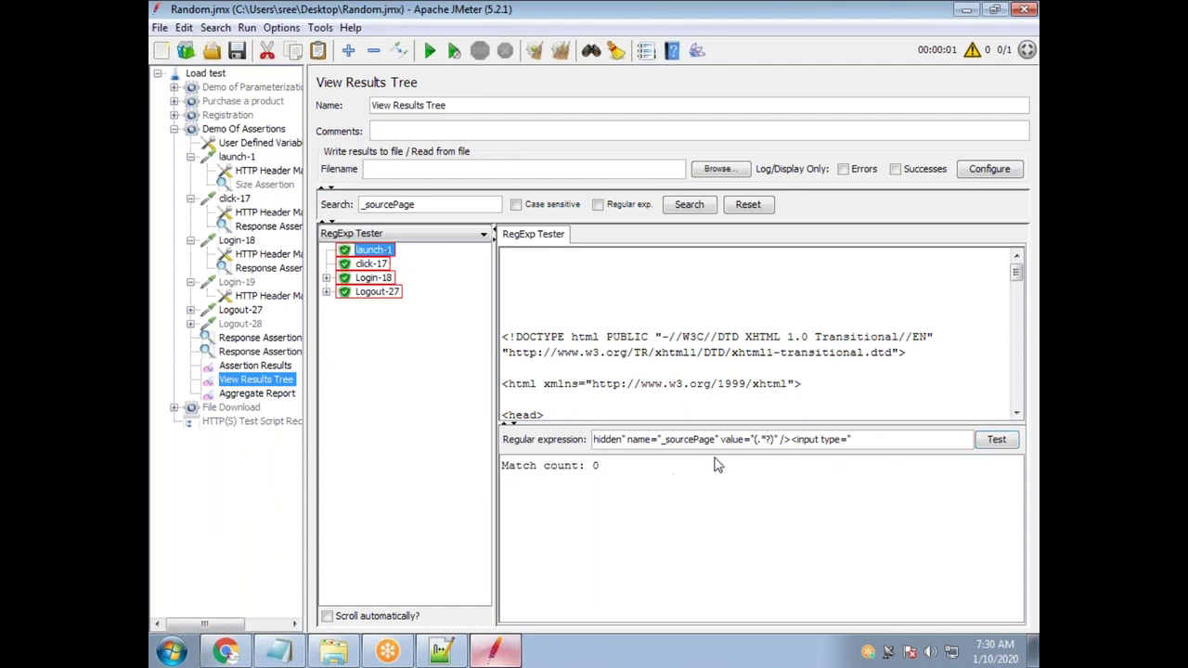
Restore the original _sourcePage value in the Notepad++ snippet and replace it again with (.*?)
key(alt+Tab)
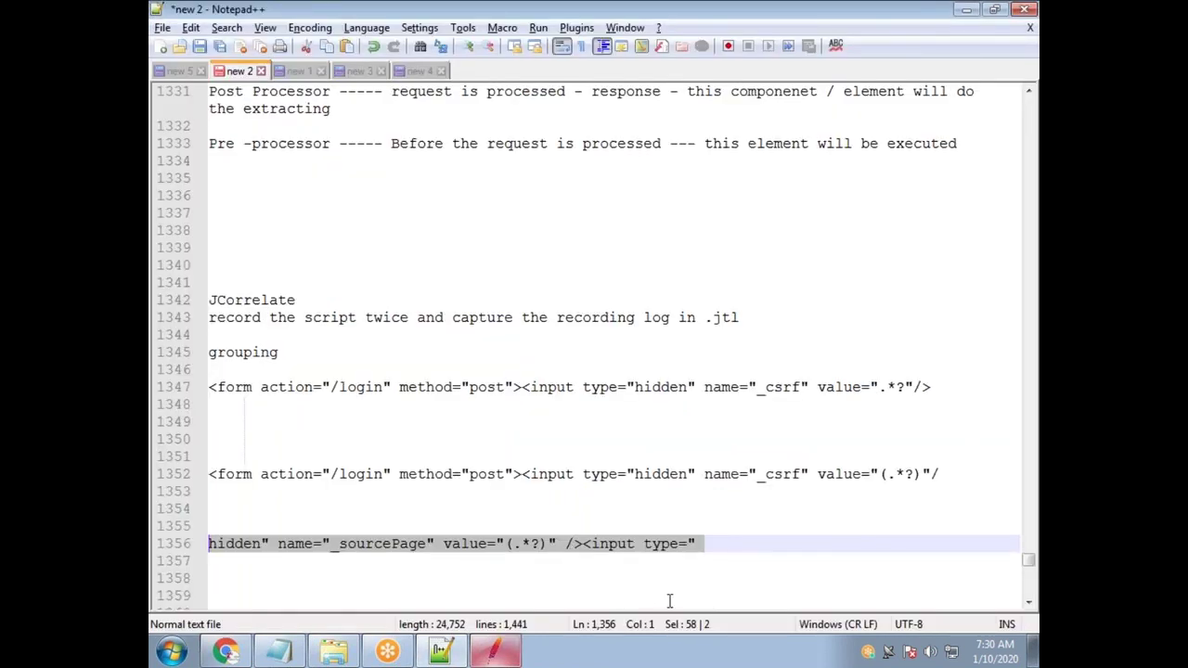
key(ctrl+z)
key(ctrl+v)
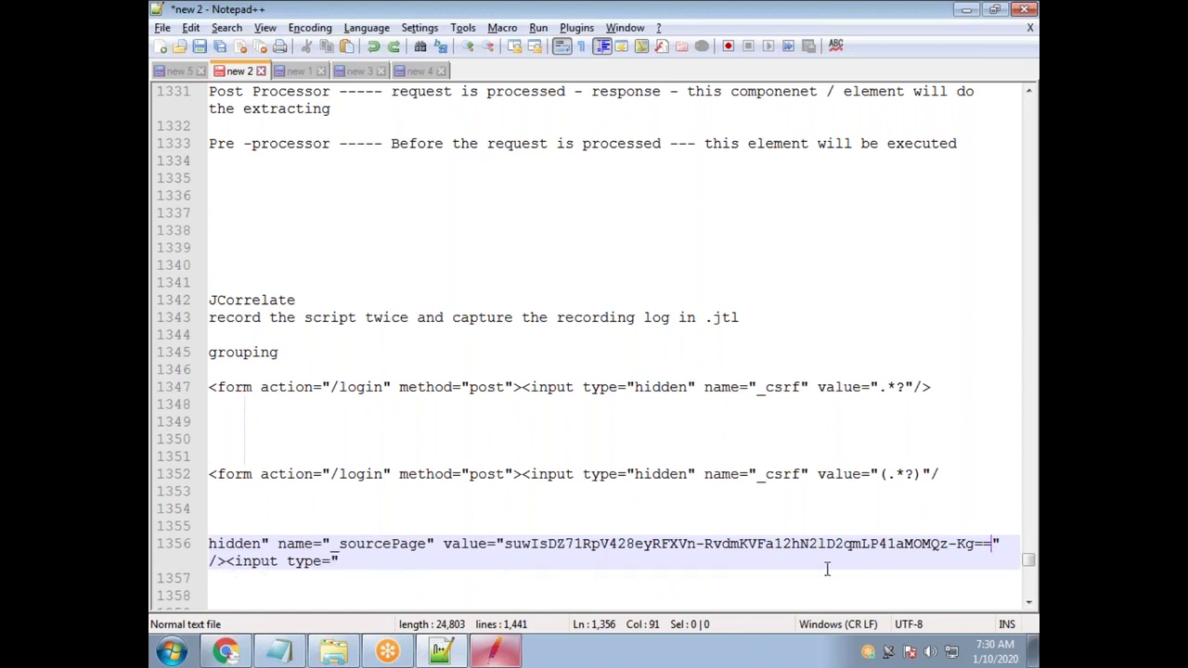
drag(991, 544, 507, 544)
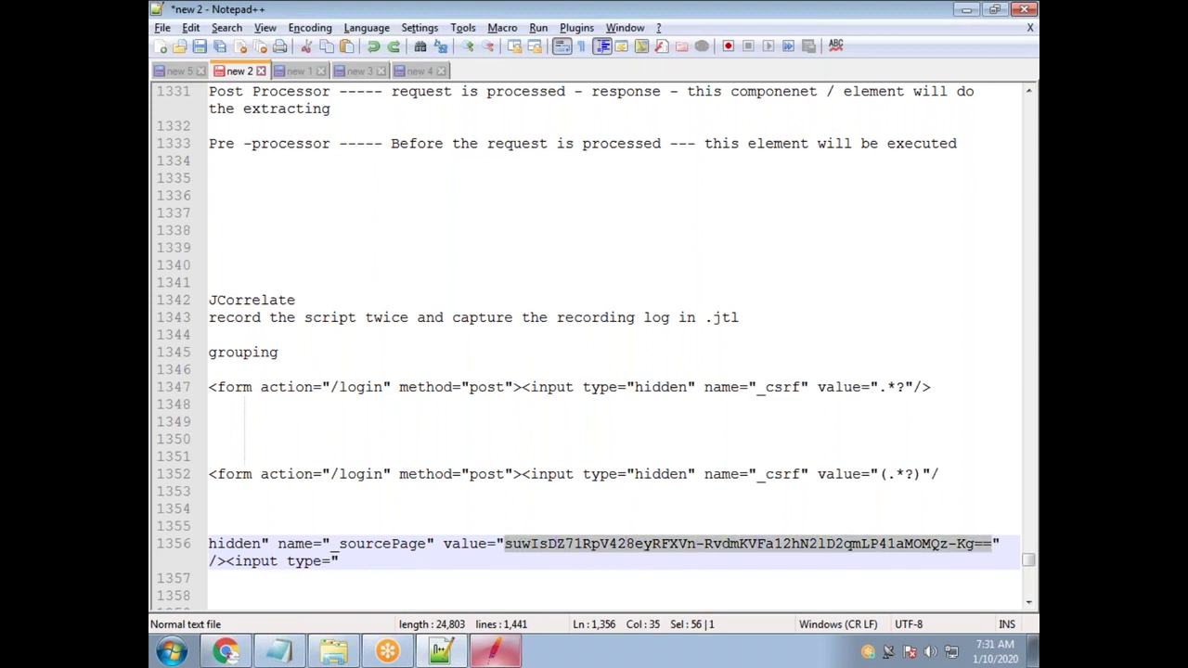
text(())
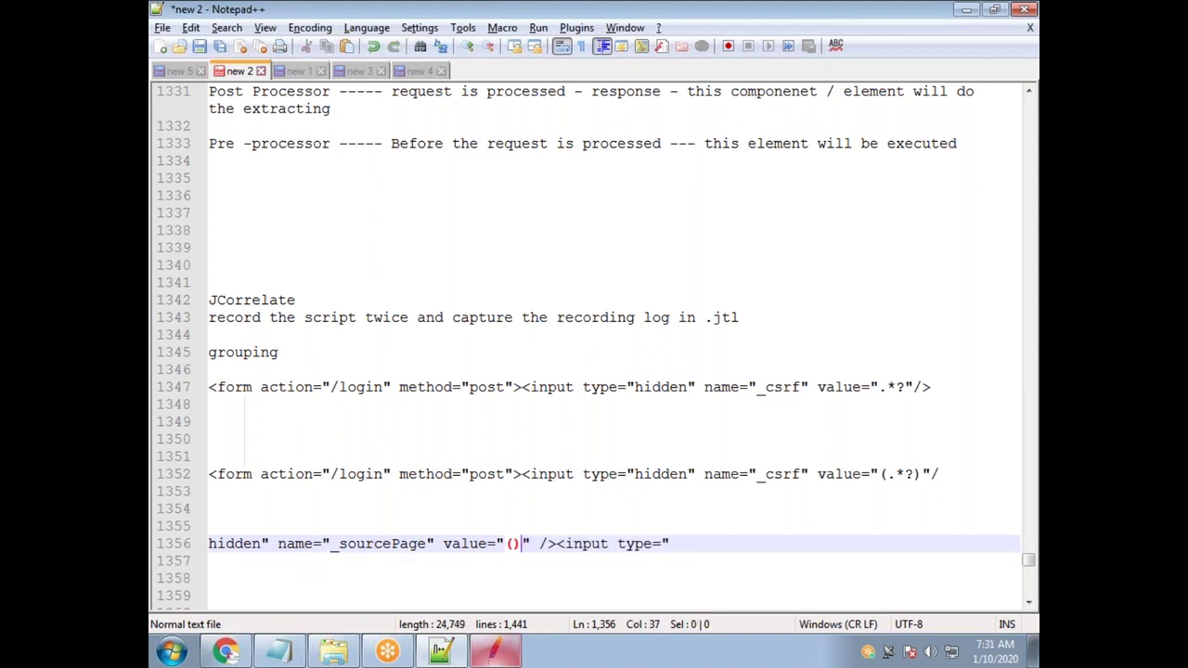
text(.*?)
Remove the space before "/>" in the Notepad++ _sourcePage expression and select the whole expression for copying
key(alt+Tab)
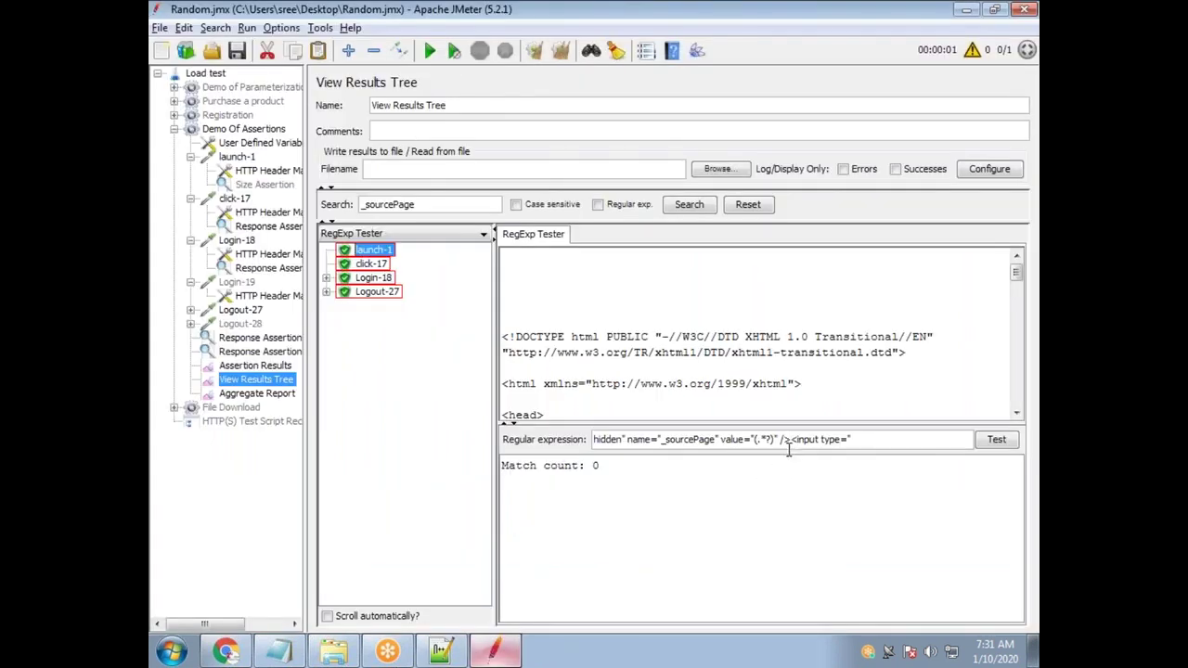
key(alt+Tab)
click(566, 545)
key(BackSpace)
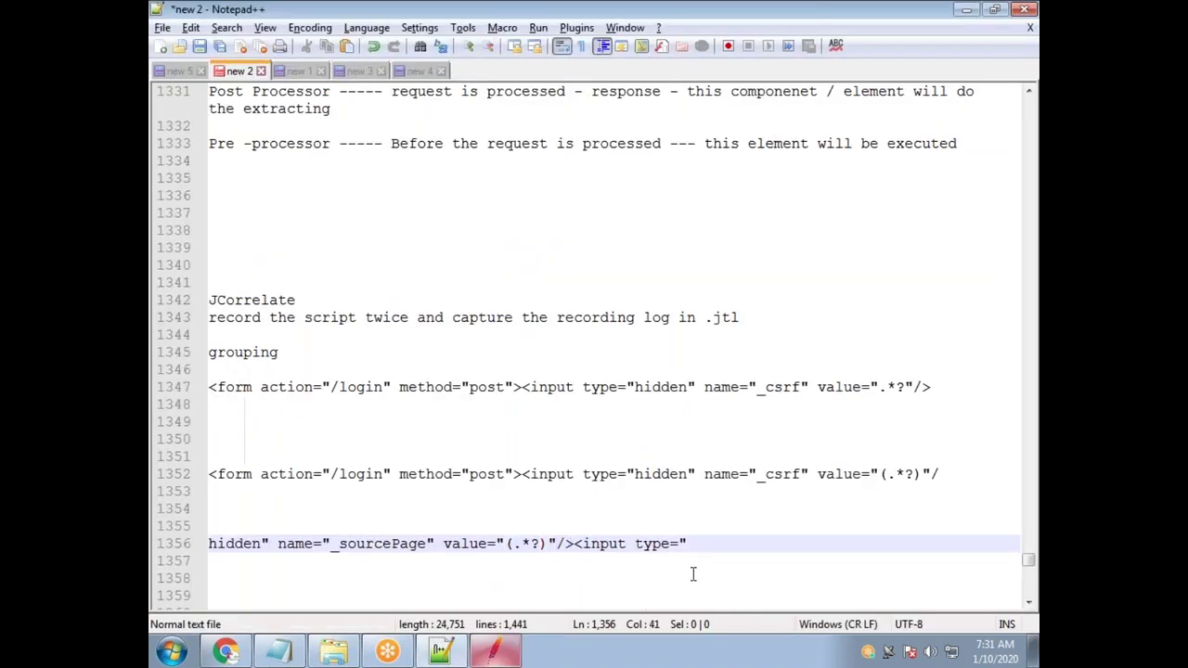
drag(687, 543, 197, 547)
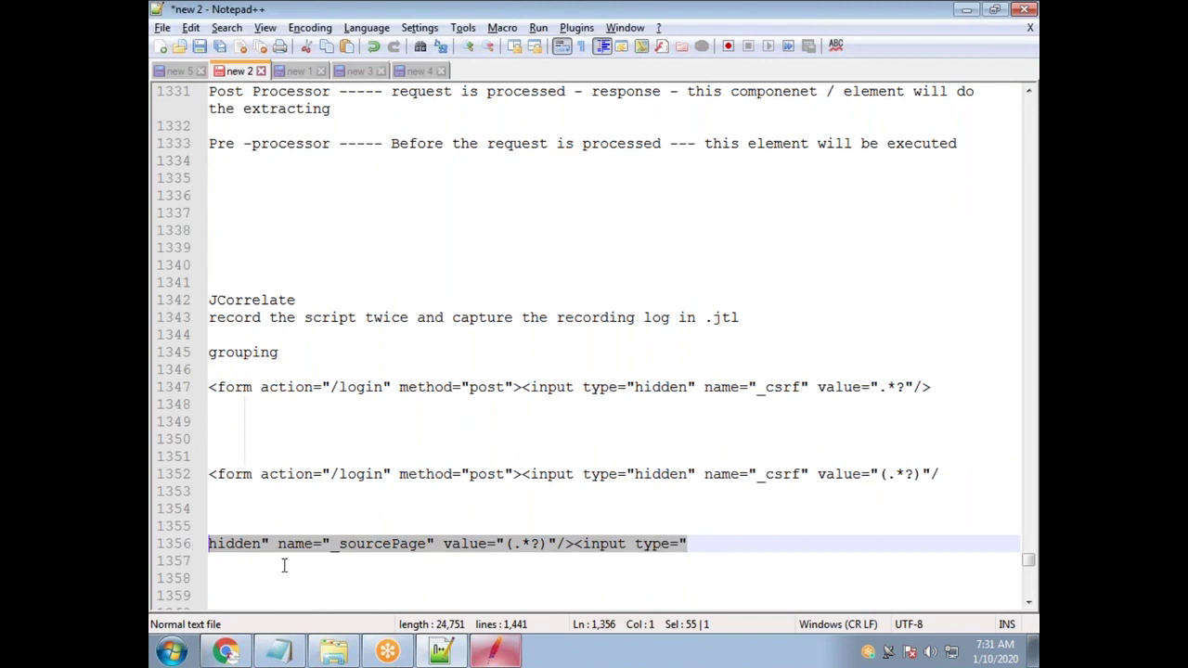
Replace the RegExp Tester expression with 'hidden" name="_sourcePage" value="(.*?)"/><input type="', test it on launch-1, and return to the notes
key(alt+Tab)
drag(868, 439, 564, 436)
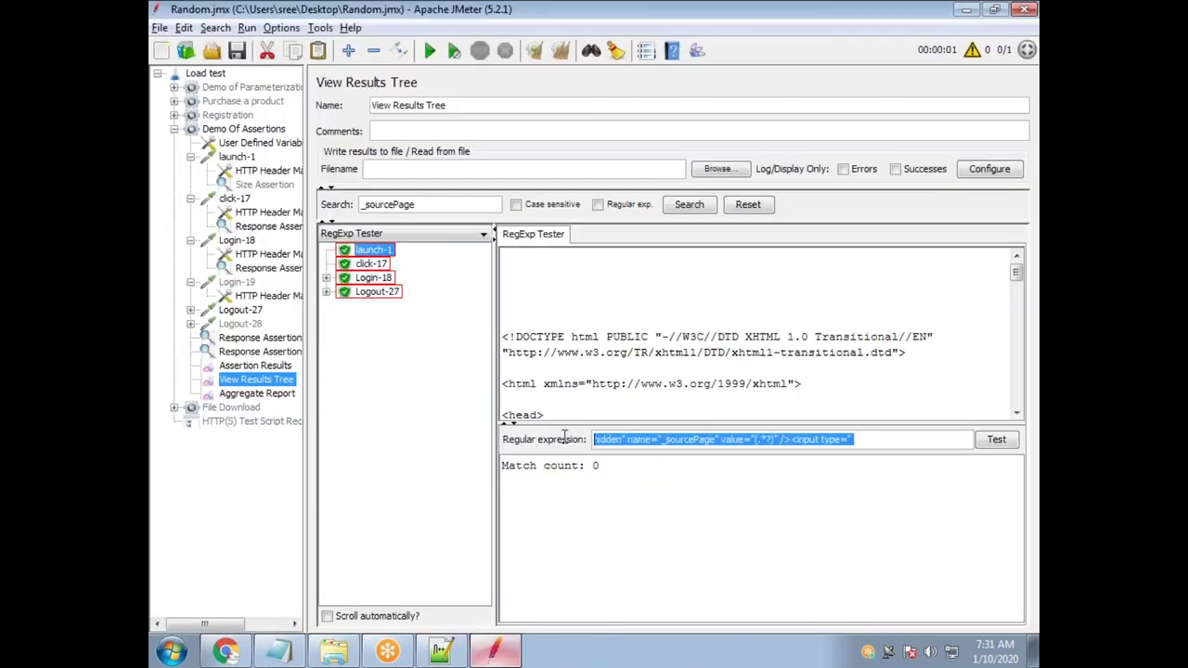
click(997, 441)
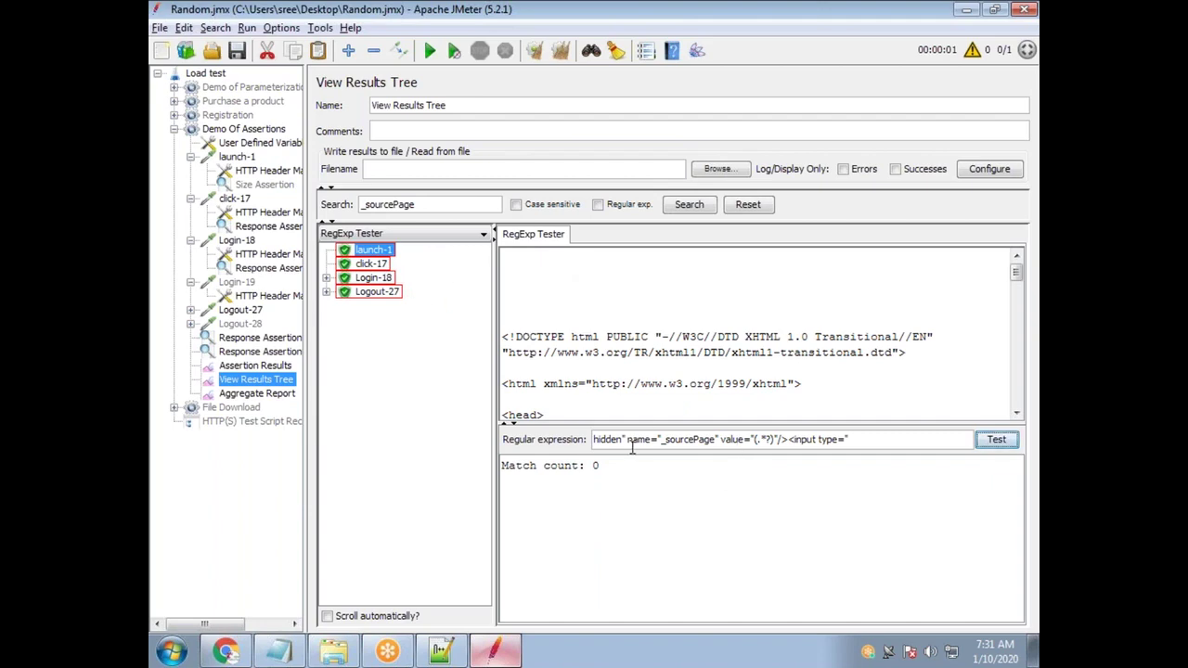
key(alt+Tab)
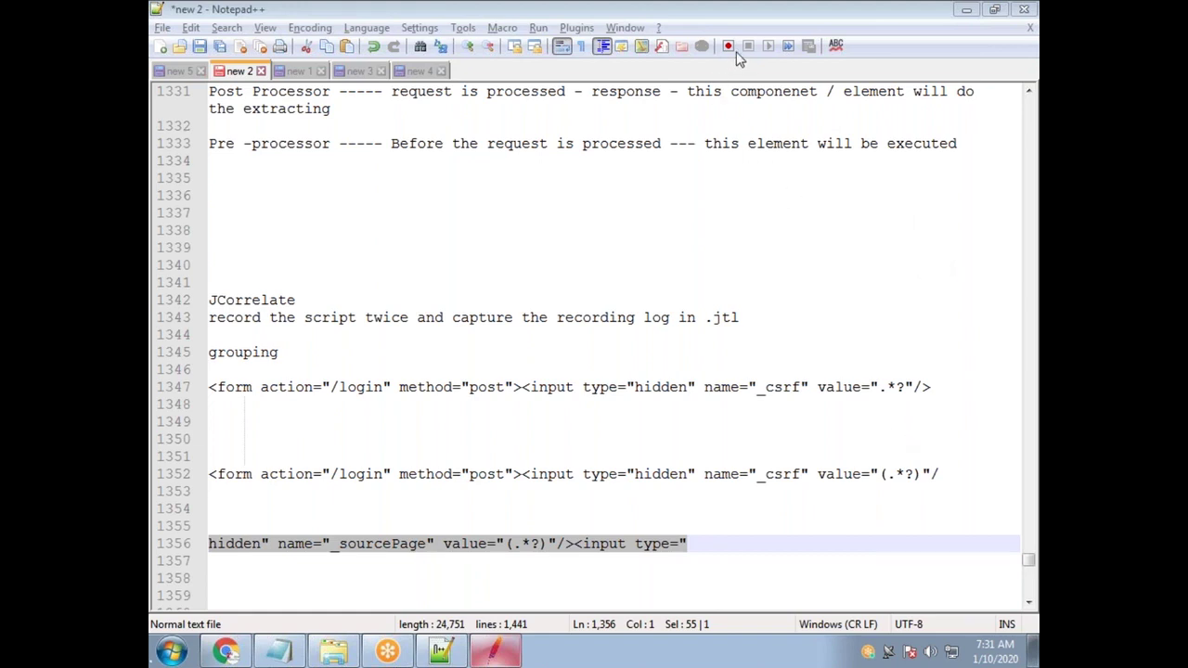
Switch to JMeter, shorten the RegExp Tester expression to 'hidden" name="_sourcePage" value="', and test it on launch-1
key(alt+Tab)
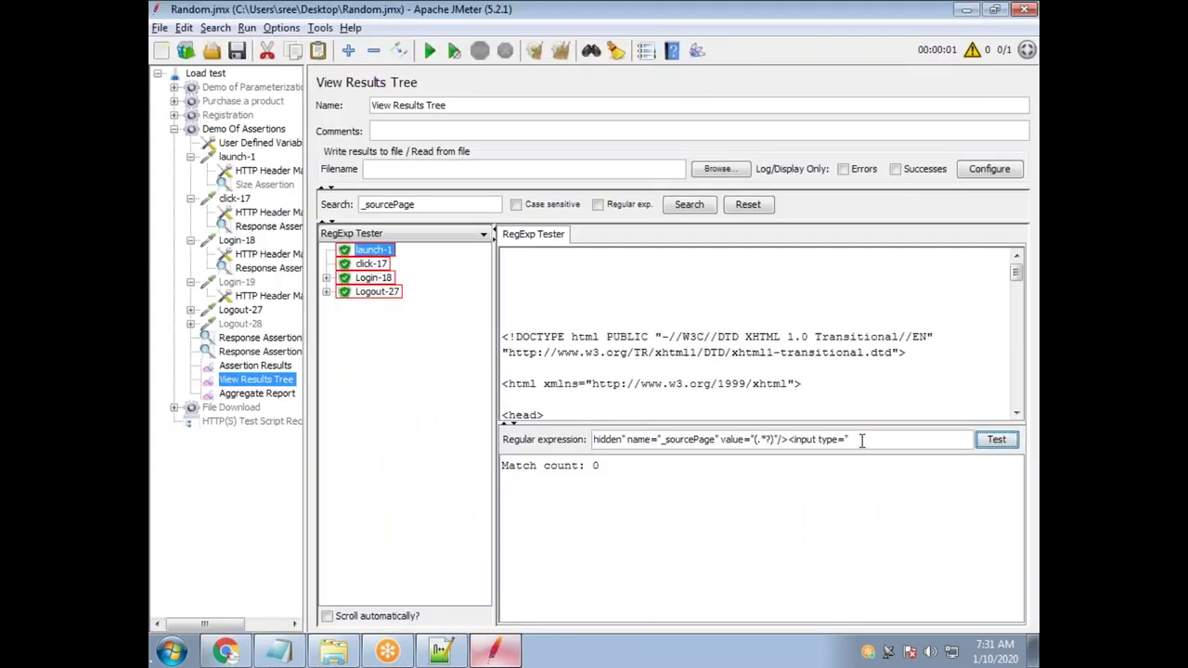
drag(886, 443, 754, 446)
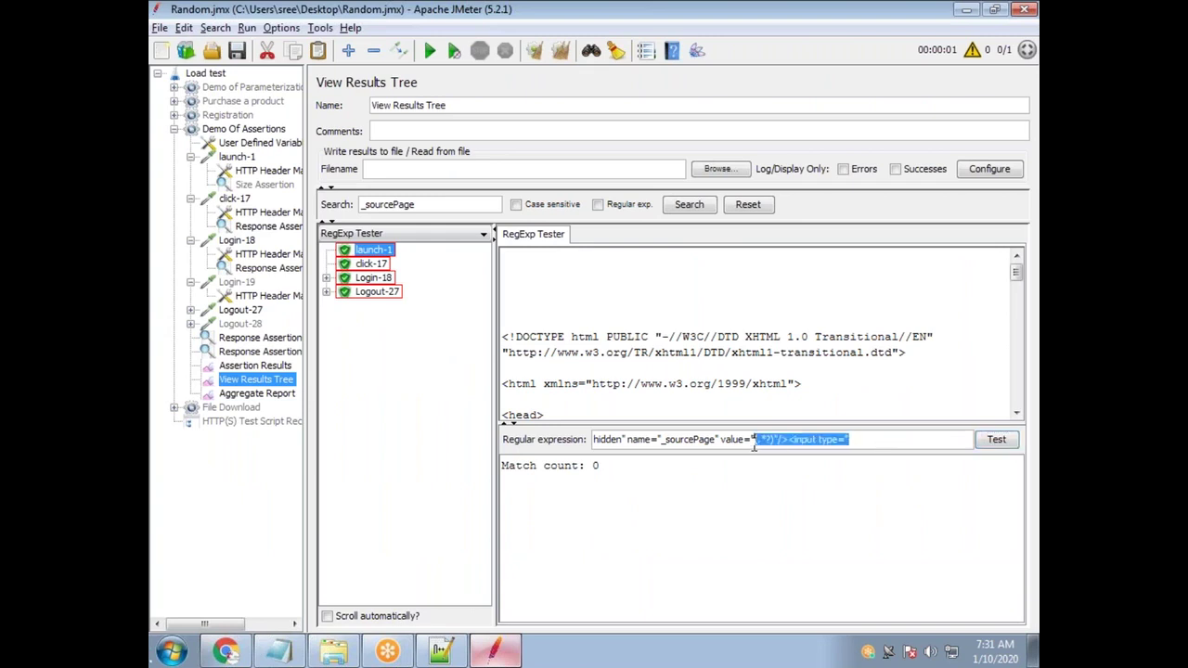
key(BackSpace)
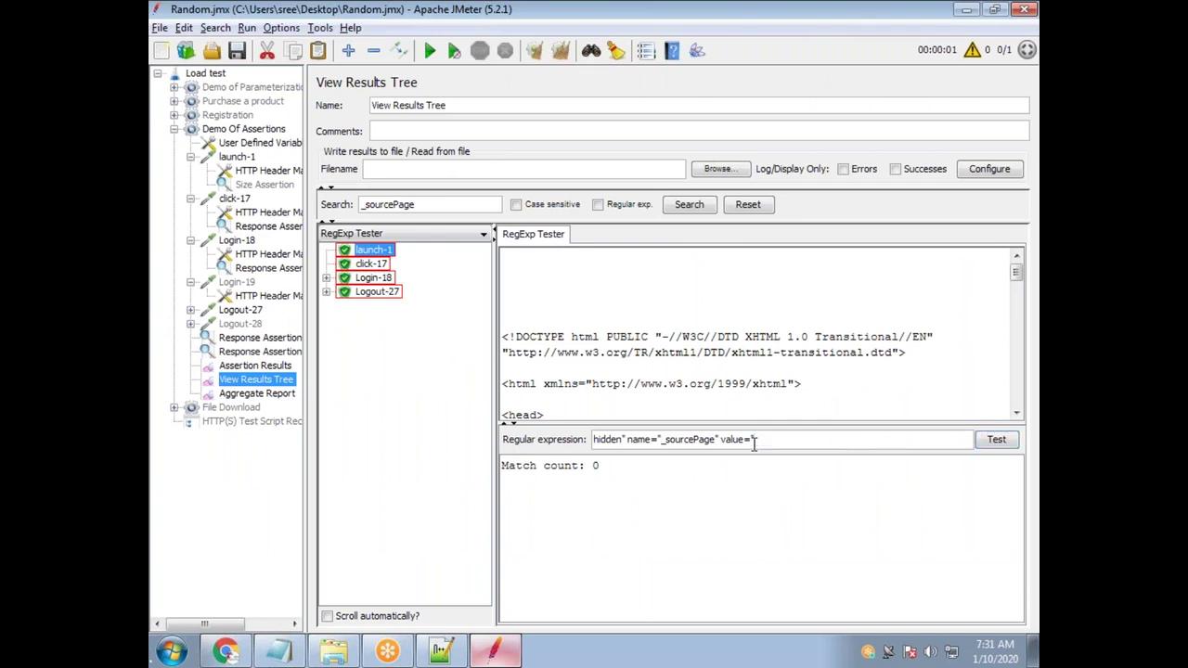
click(997, 440)
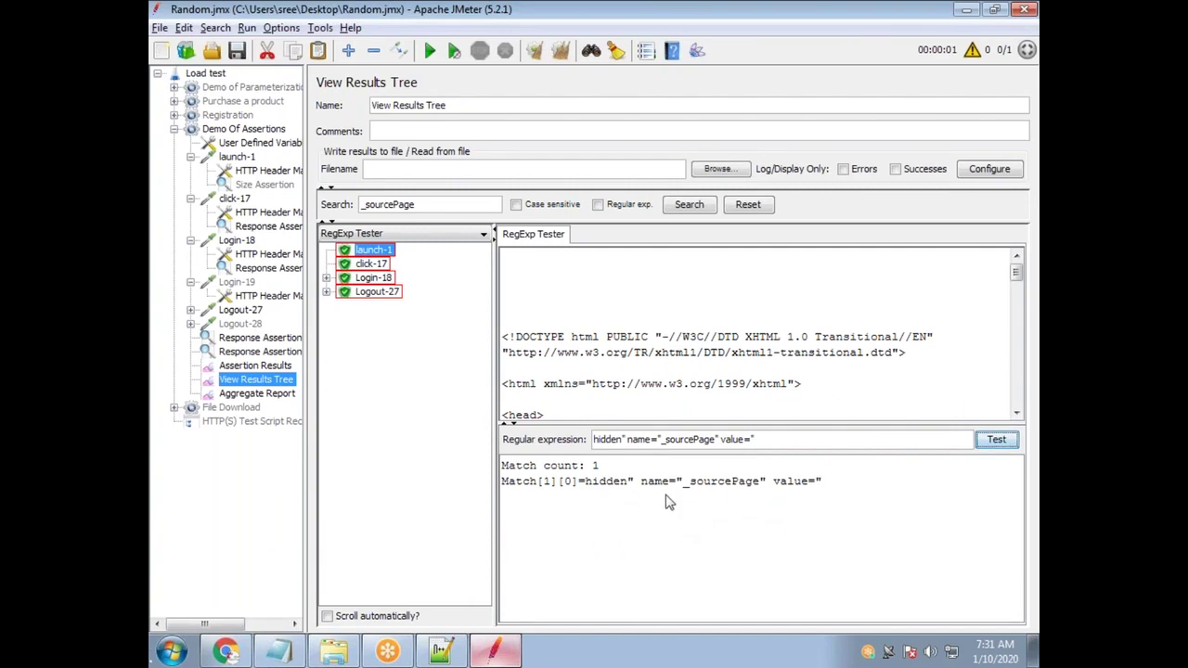
click(759, 470)
Copy 'hidden" name="_sourcePage" value="(.*?)' from the Notepad++ notes into the JMeter RegExp Tester and test it on launch-1
key(alt+Tab)
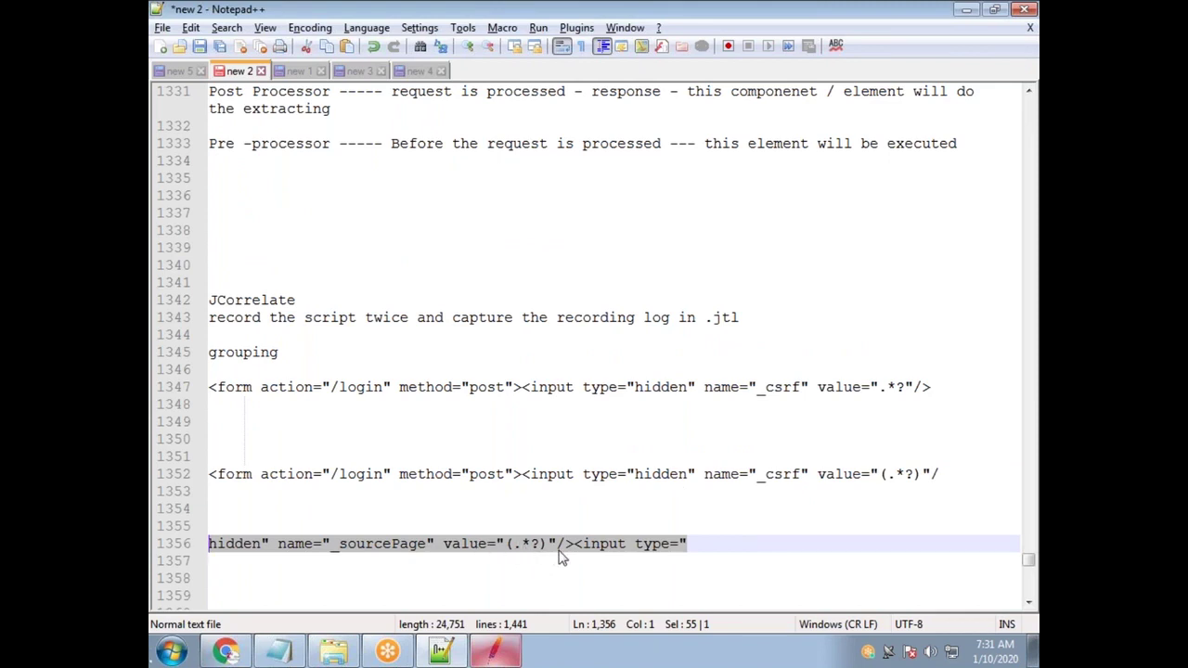
drag(547, 547, 210, 538)
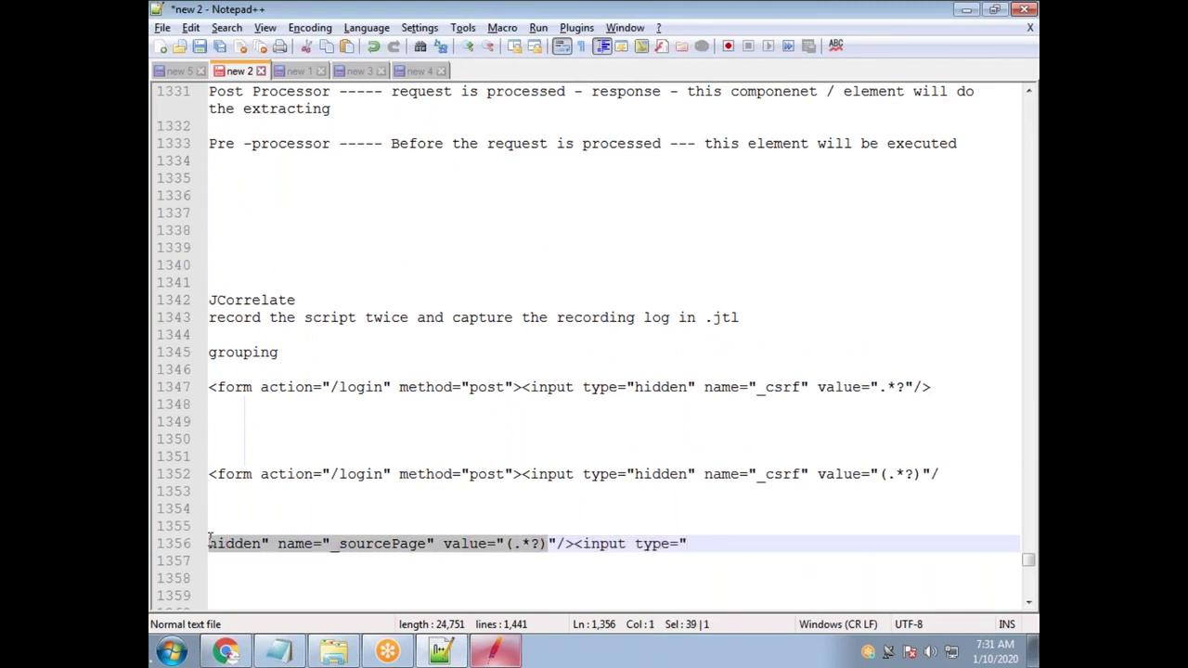
key(alt+Tab)
drag(756, 439, 592, 439)
text(hidden" name="_sourcePage" value="(.*?)")
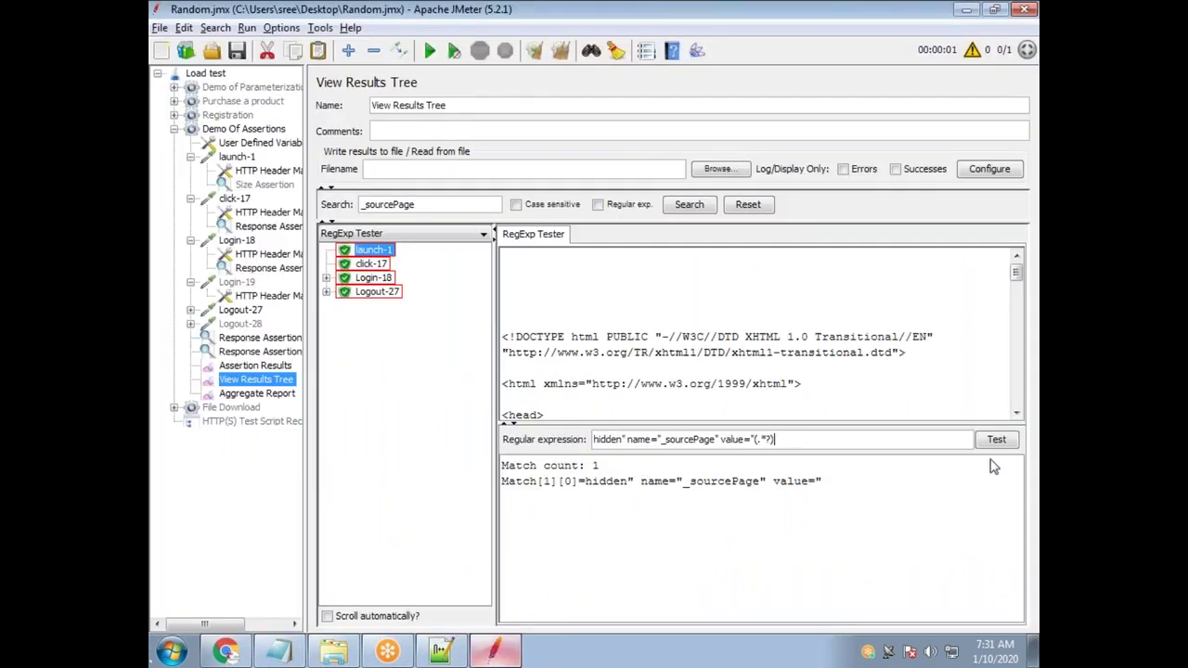
click(995, 440)
click(995, 440)
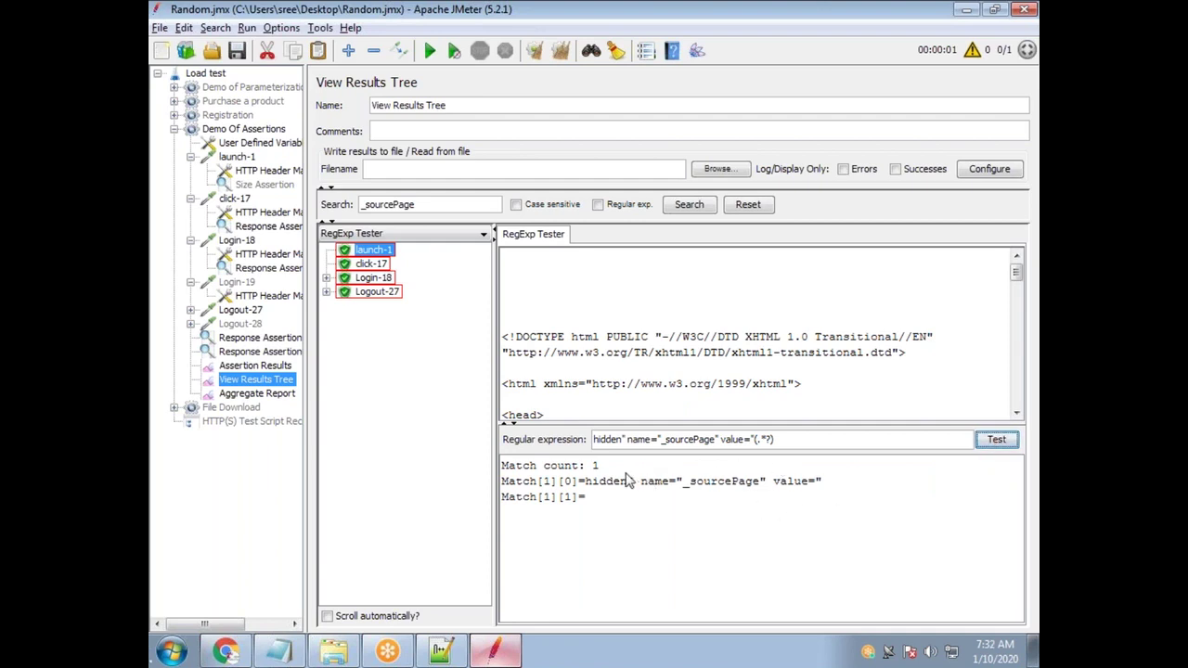
Clear all results, rerun the test plan, and retest the current _sourcePage expression on the new launch-1 response
click(561, 50)
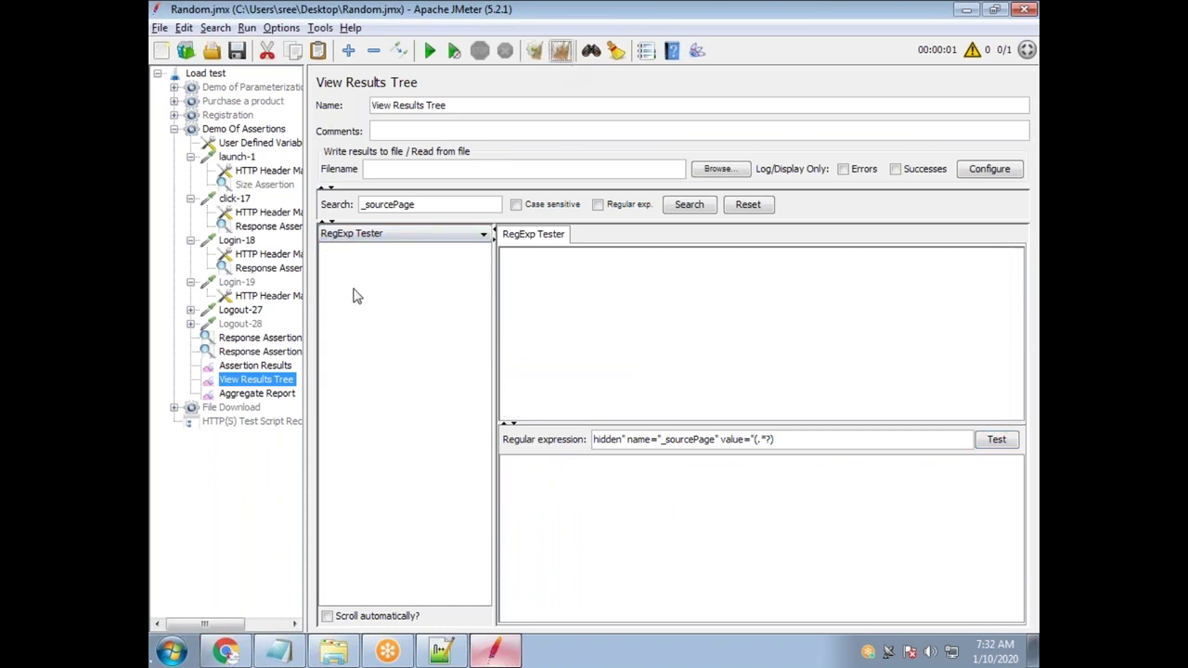
click(451, 52)
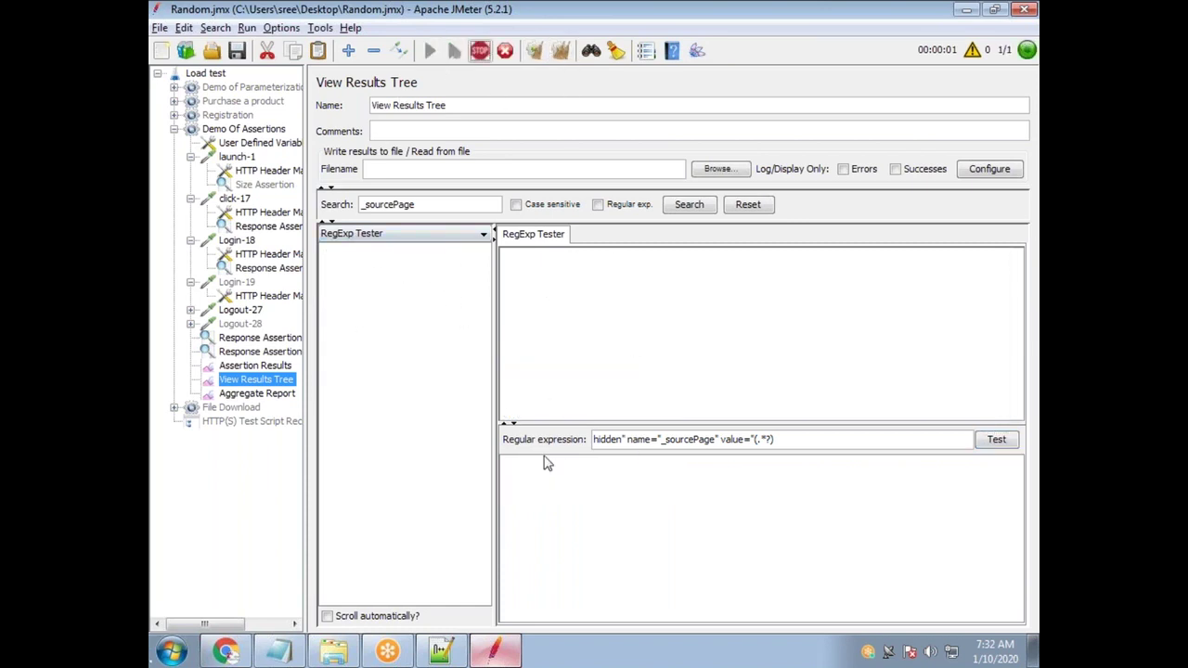
click(382, 252)
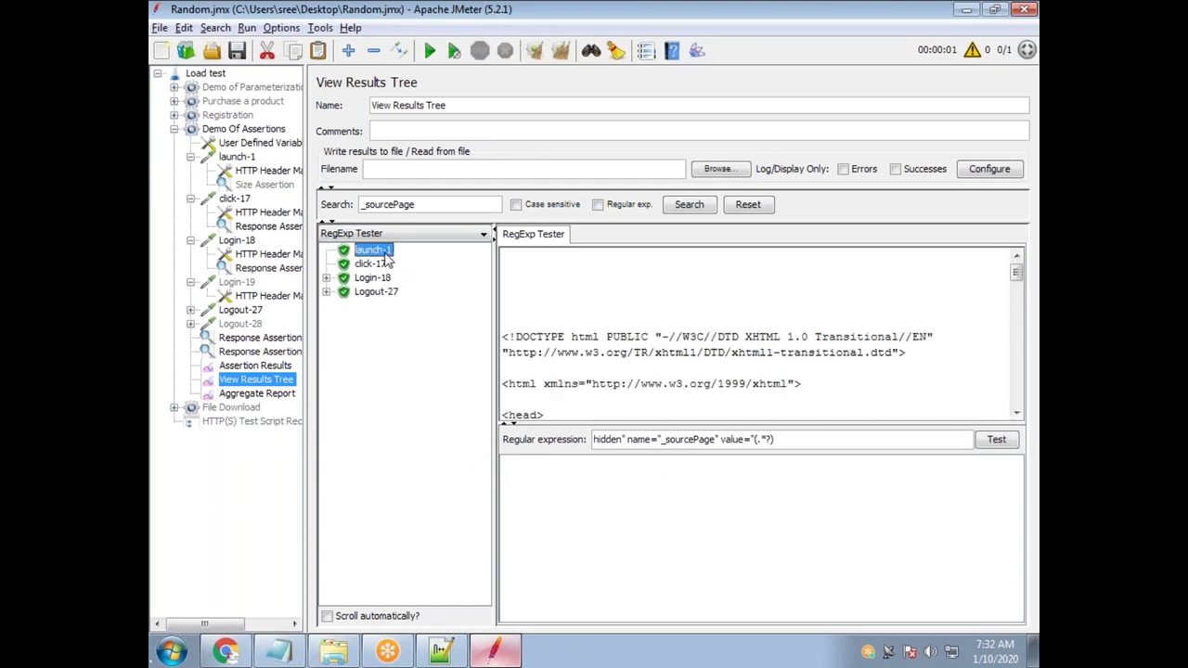
click(999, 443)
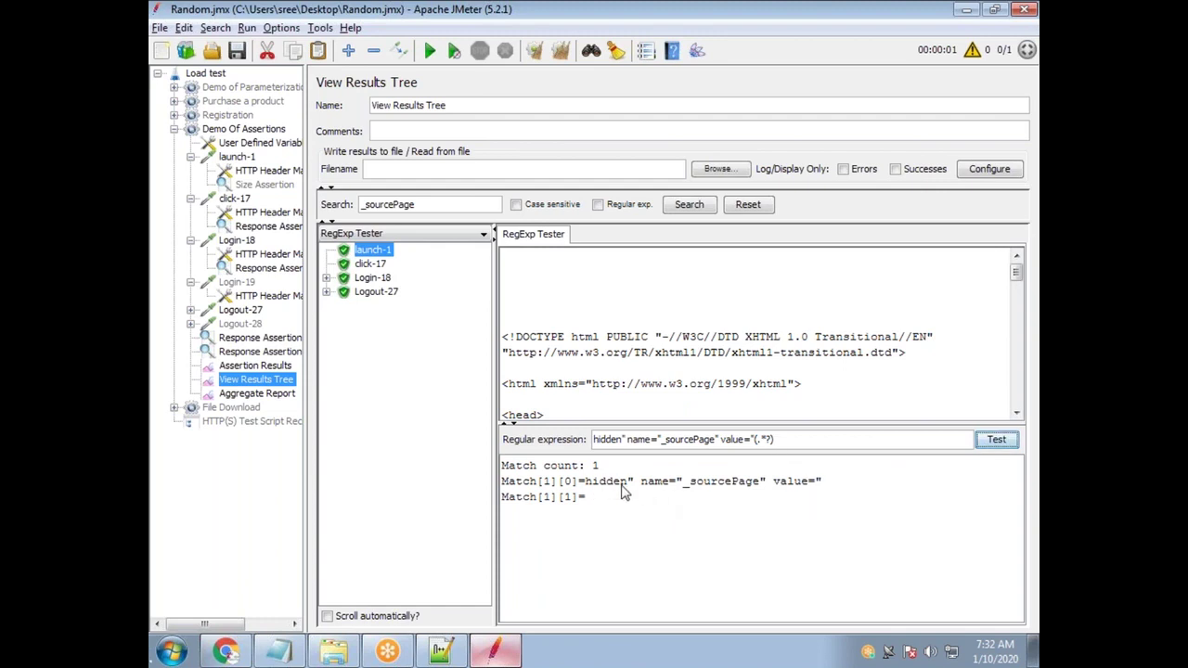
scroll(923, 390, down, 2)
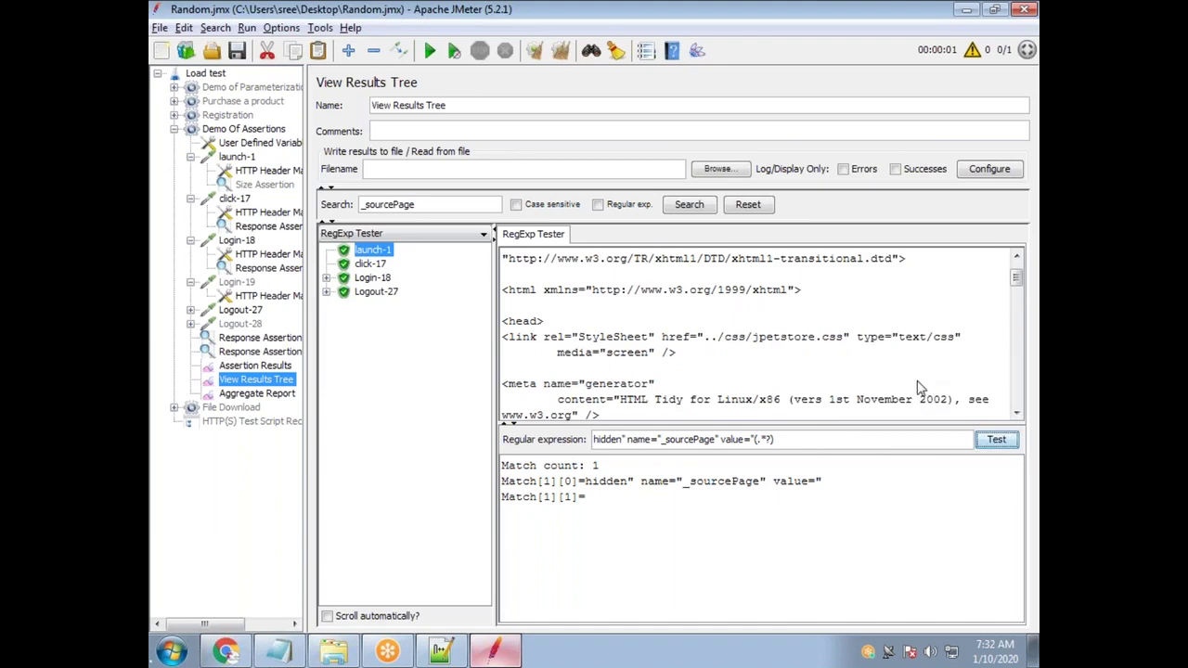
scroll(877, 390, down, 6)
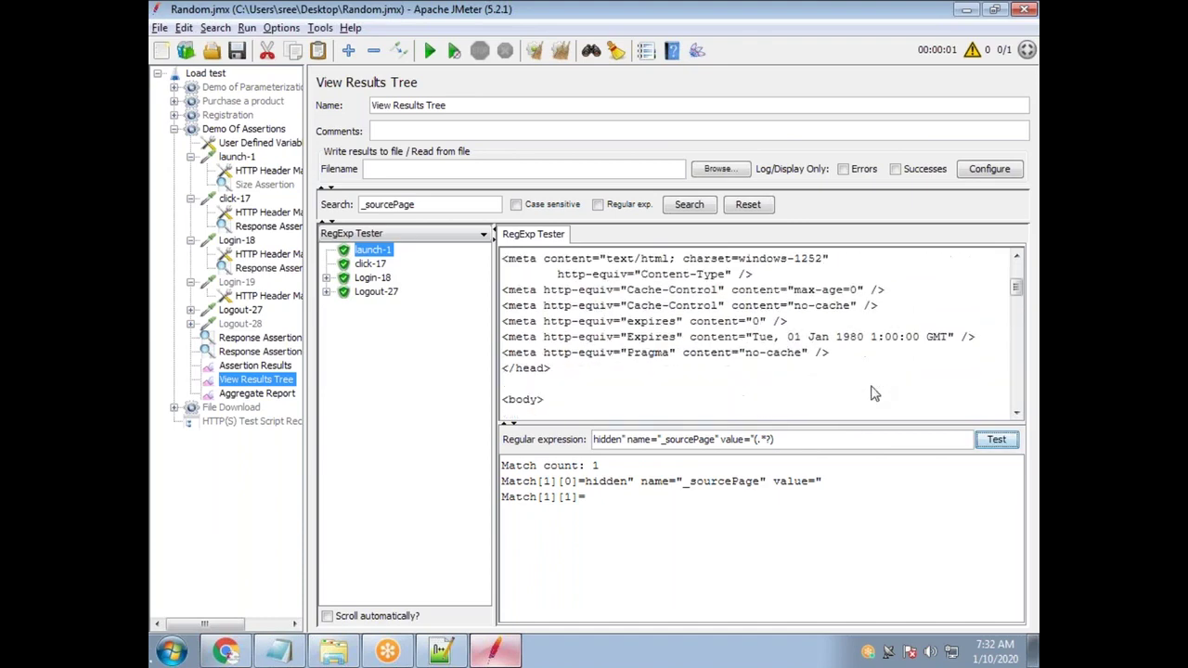
Copy 'hidden" name="_sourcePage" value="(.*?)"/>' from the Notepad++ notes into the JMeter RegExp Tester and test it on launch-1
click(419, 207)
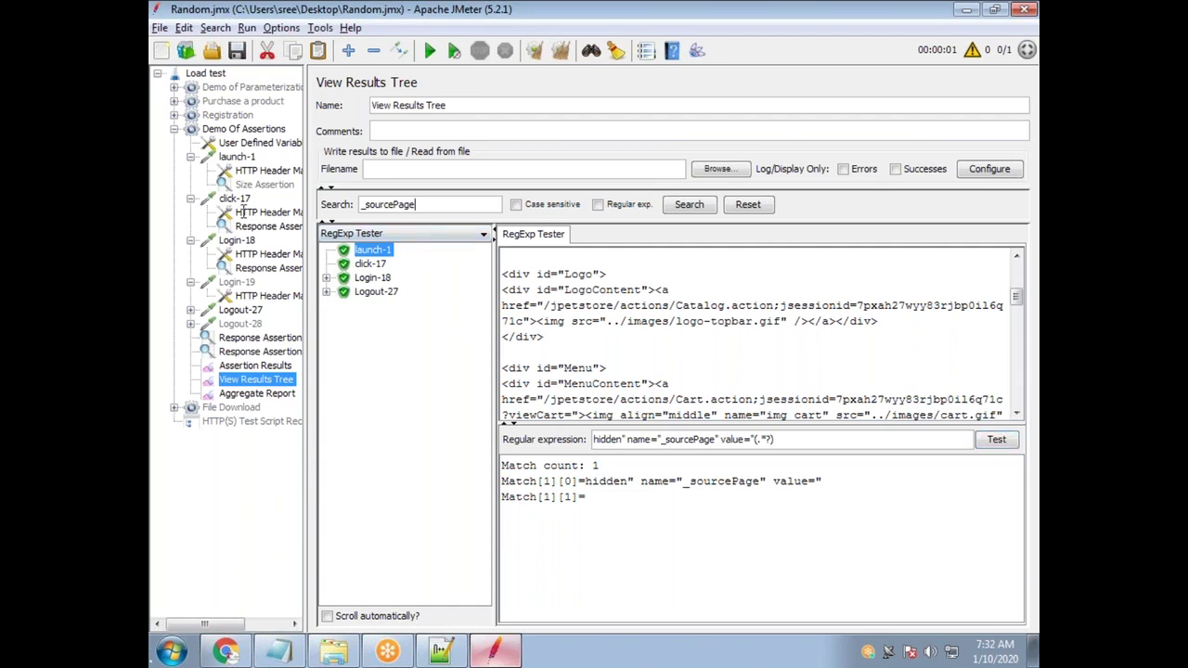
key(BackSpace)
key(alt+Tab)
drag(574, 543, 212, 536)
key(ctrl+c)
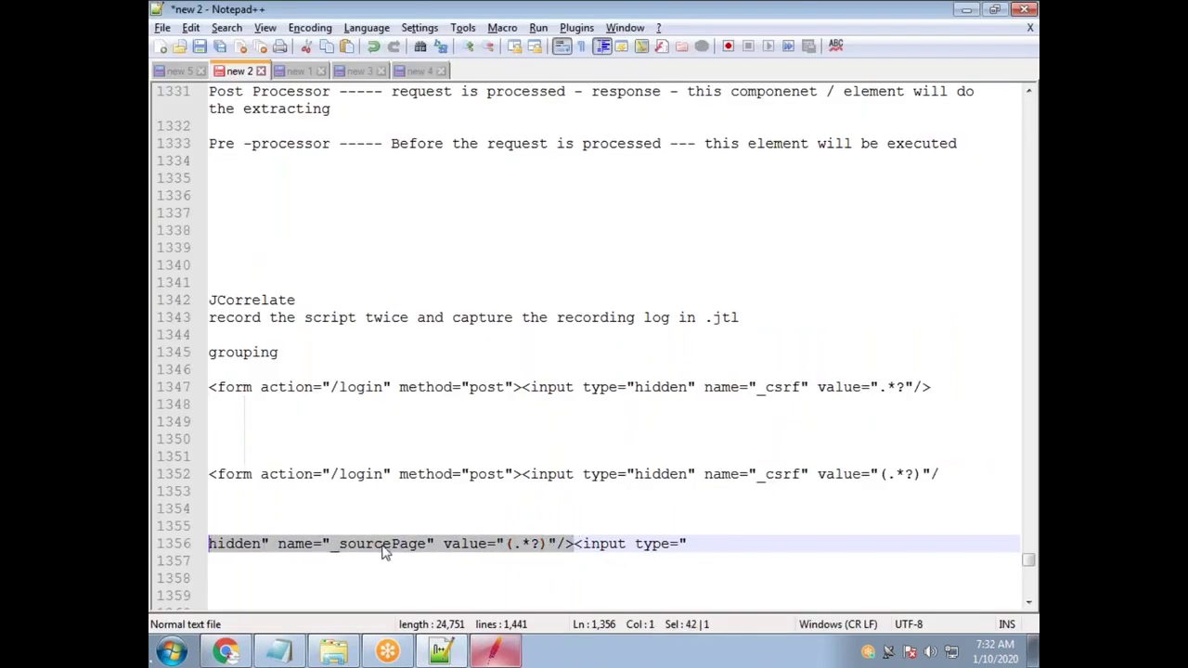
key(alt+Tab)
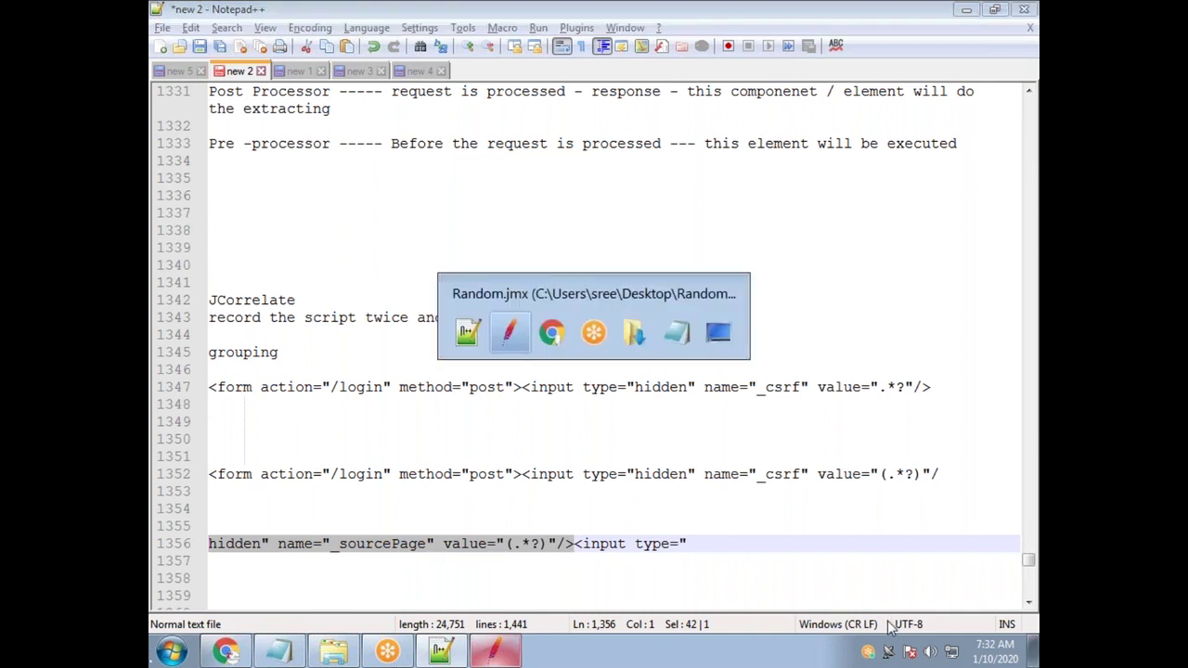
key(ctrl+a)
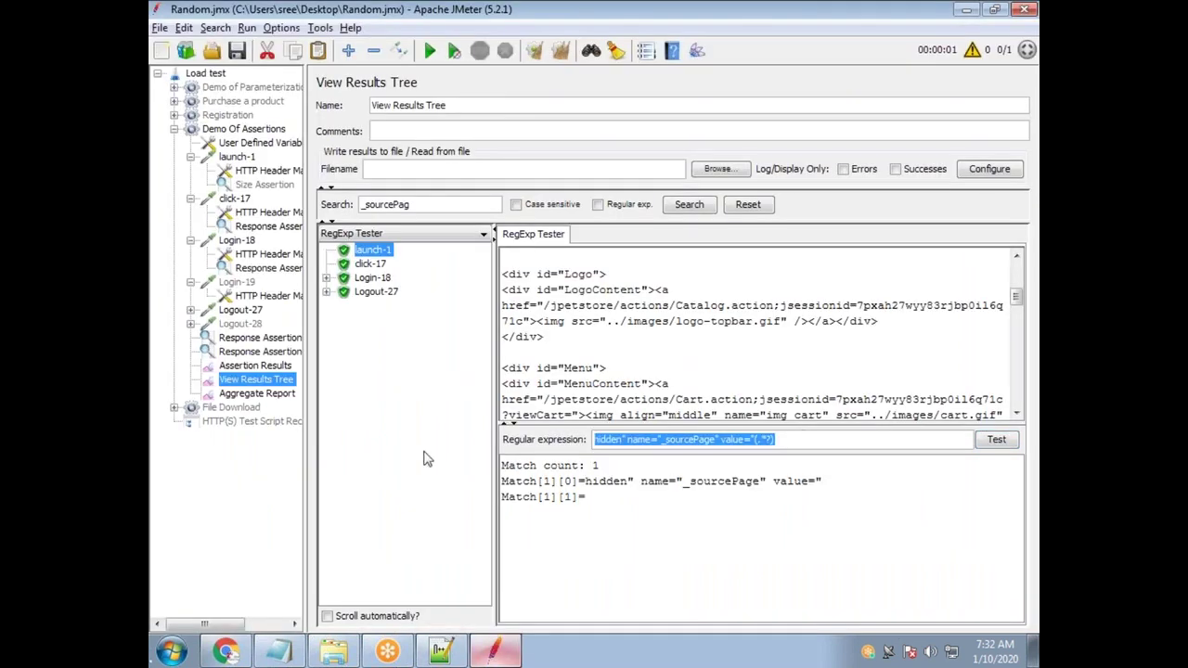
key(ctrl+v)
click(996, 440)
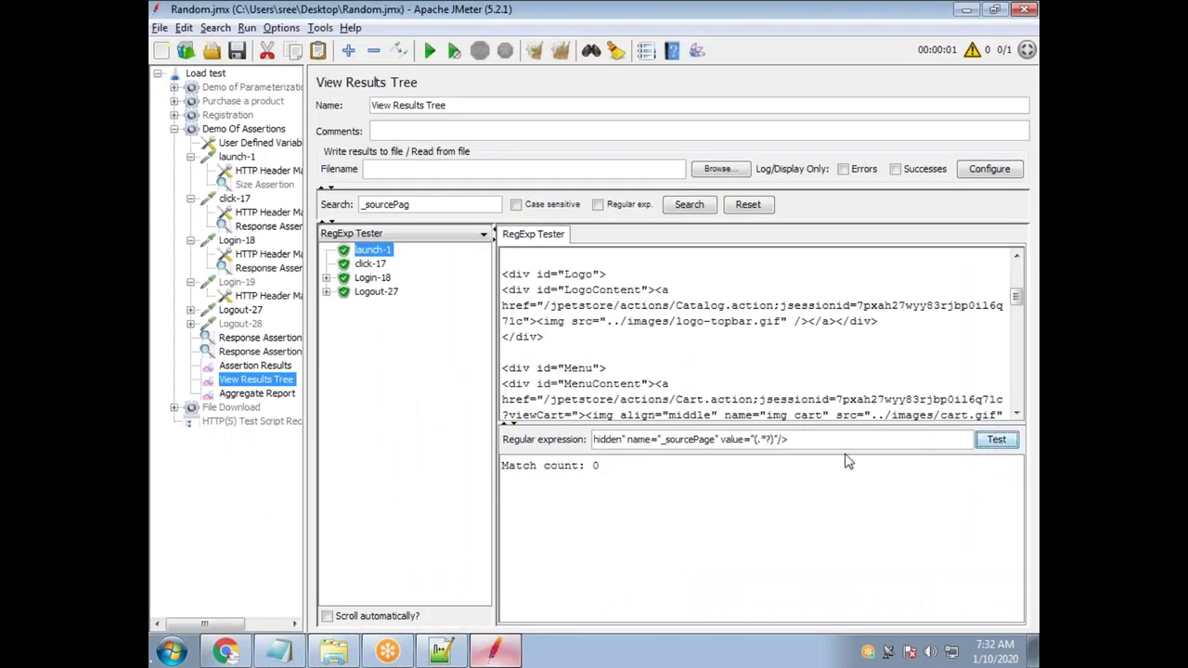
Try different endings after (.*?) in the RegExp Tester expression, testing each on launch-1, and select the extracted value
click(775, 440)
click(996, 442)
click(800, 443)
click(993, 438)
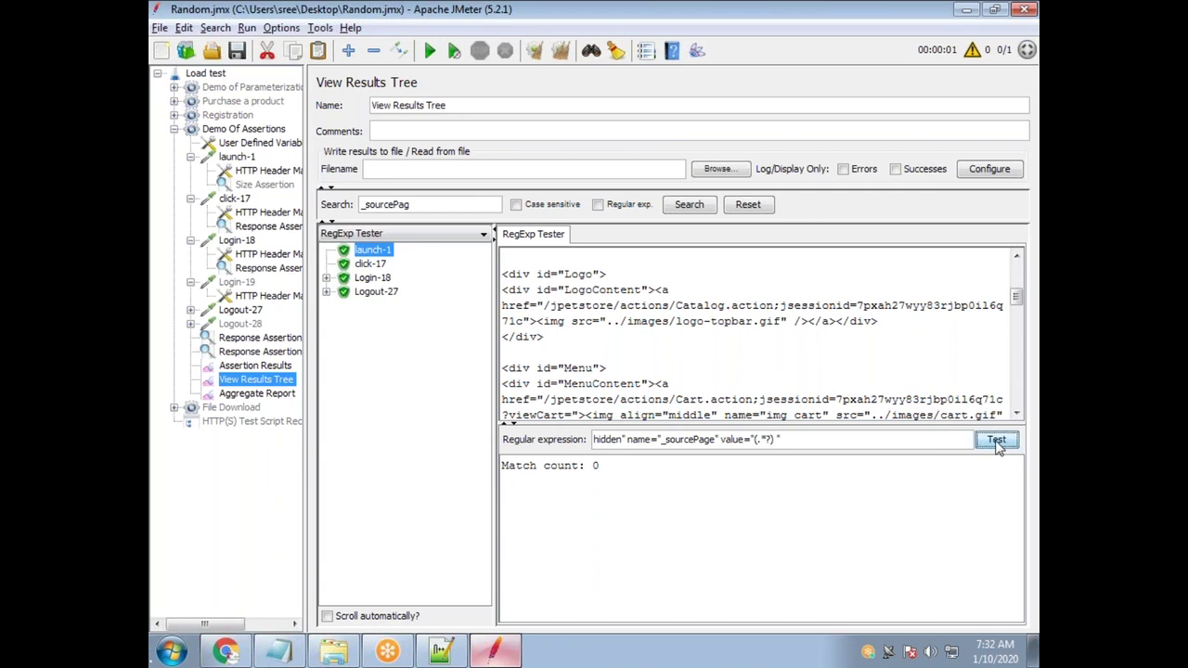
click(801, 440)
click(997, 439)
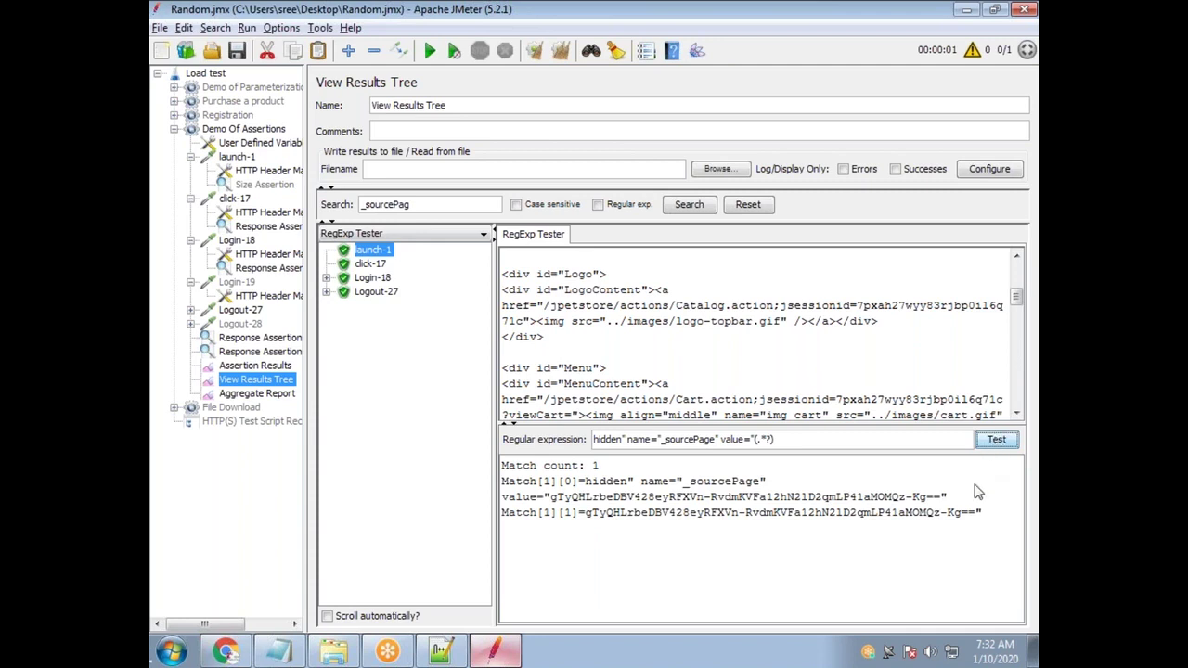
click(776, 441)
drag(583, 521, 975, 523)
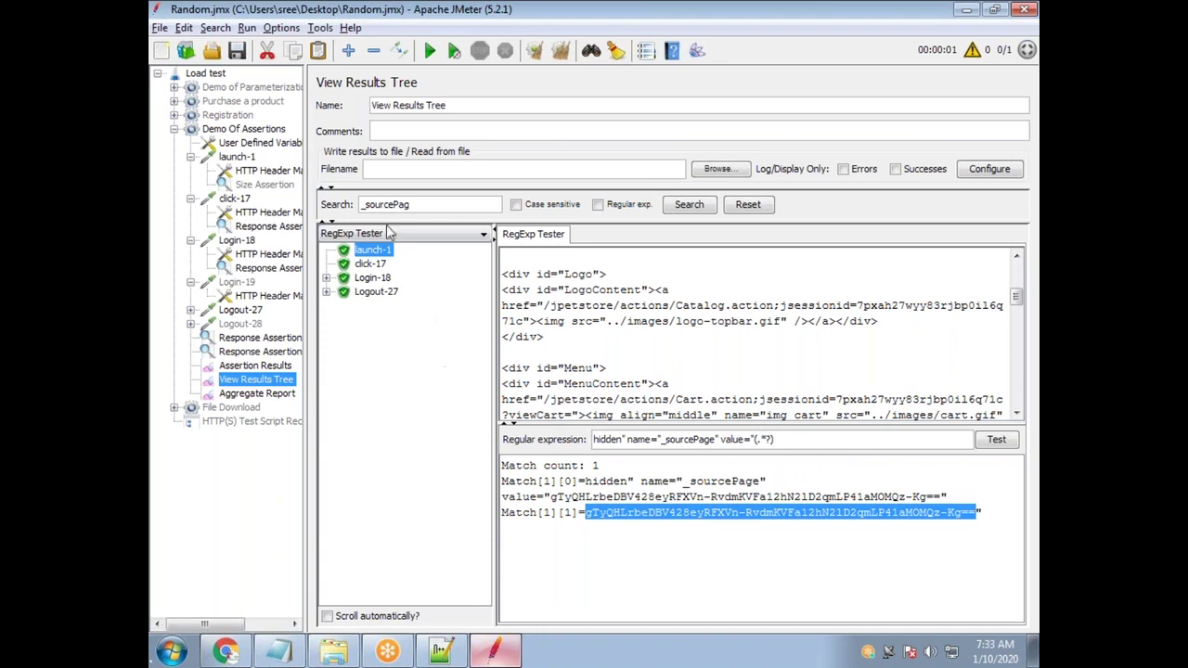
Display the results as Text, search them for _sourcePag, and open the launch-1 response body
click(423, 204)
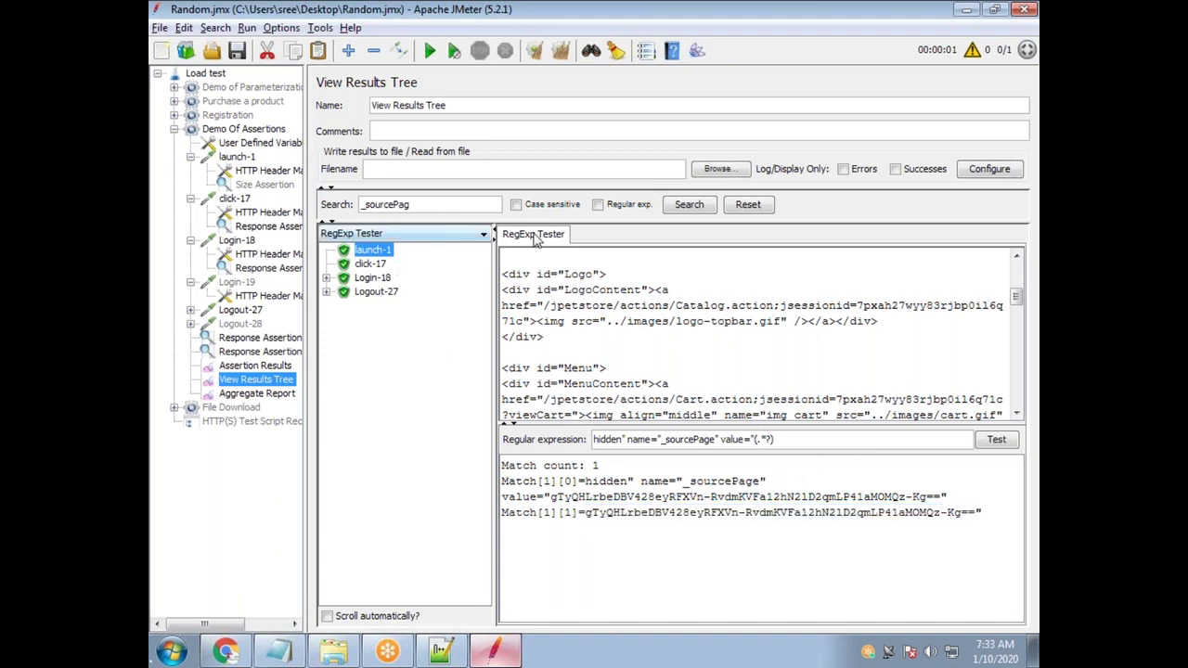
click(437, 232)
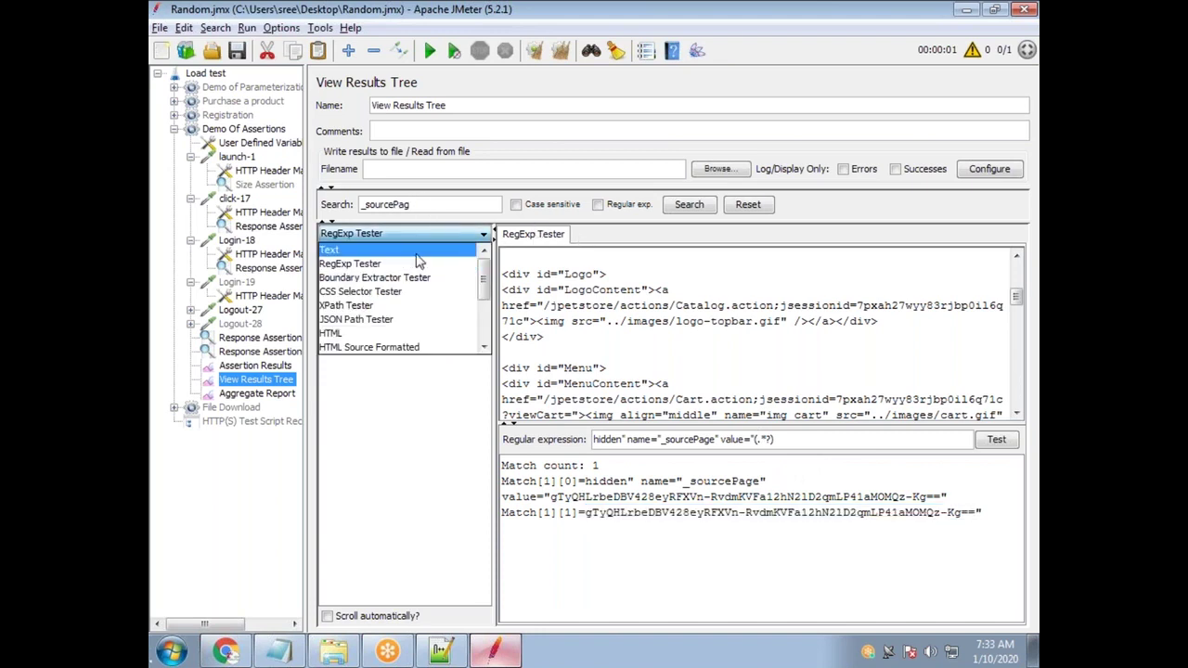
click(409, 247)
click(688, 205)
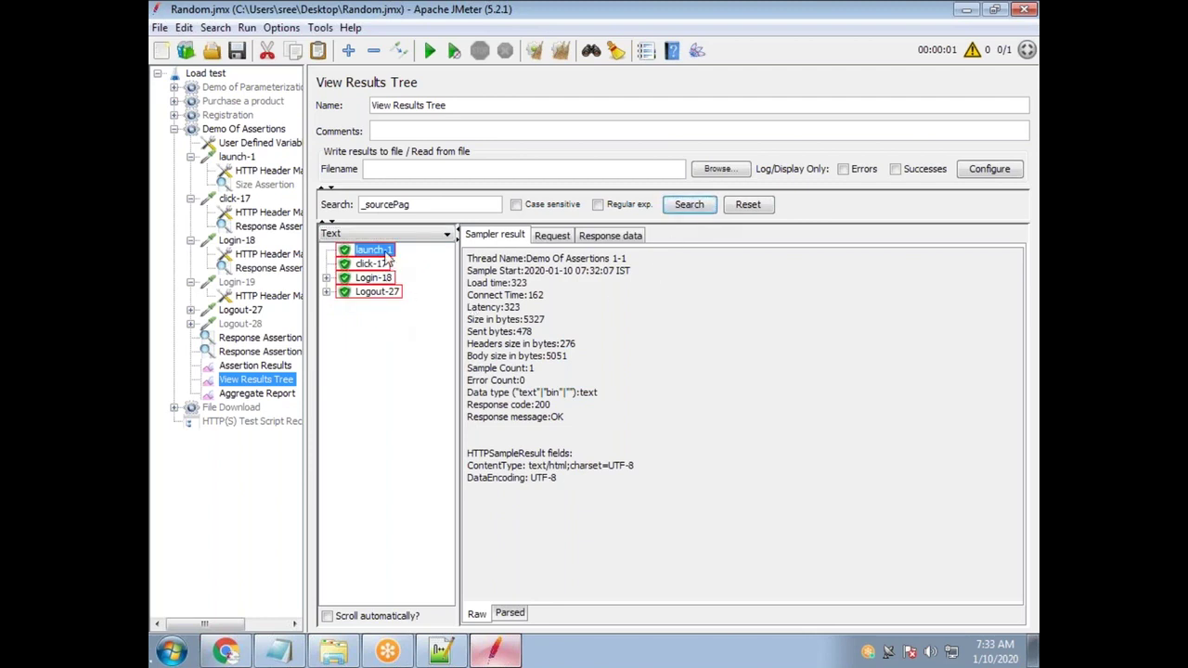
click(608, 237)
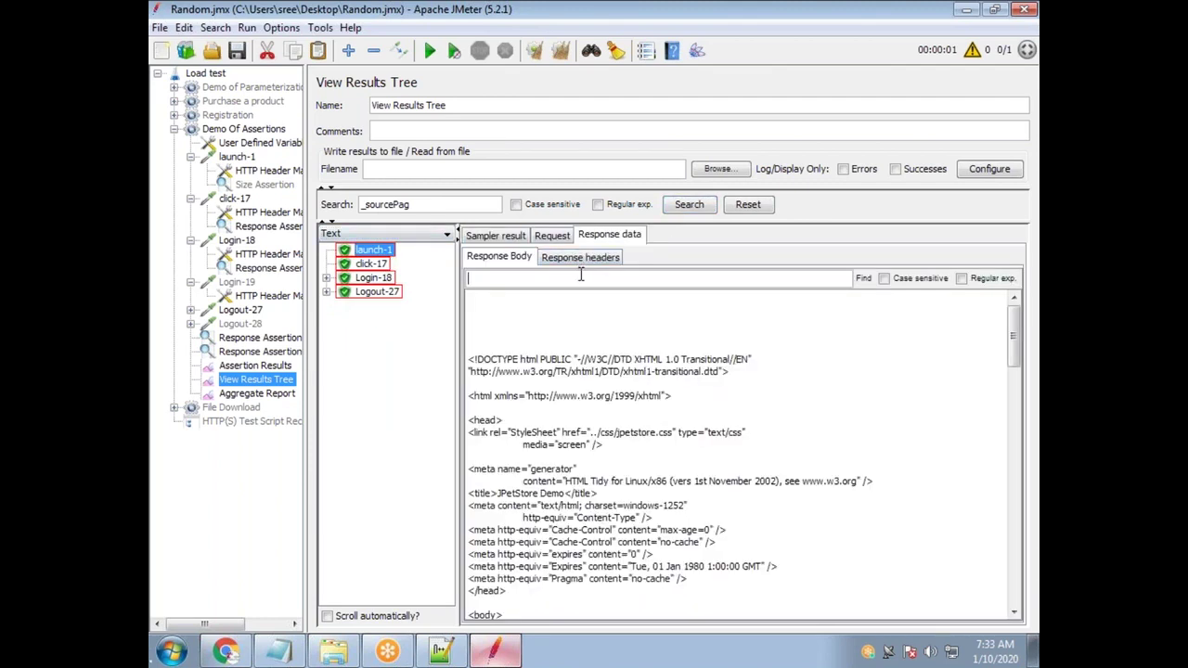
Find 'hidden" name="_sourcePage" value="' within the launch-1 response body
click(580, 278)
key(ctrl+v)
click(863, 278)
click(678, 278)
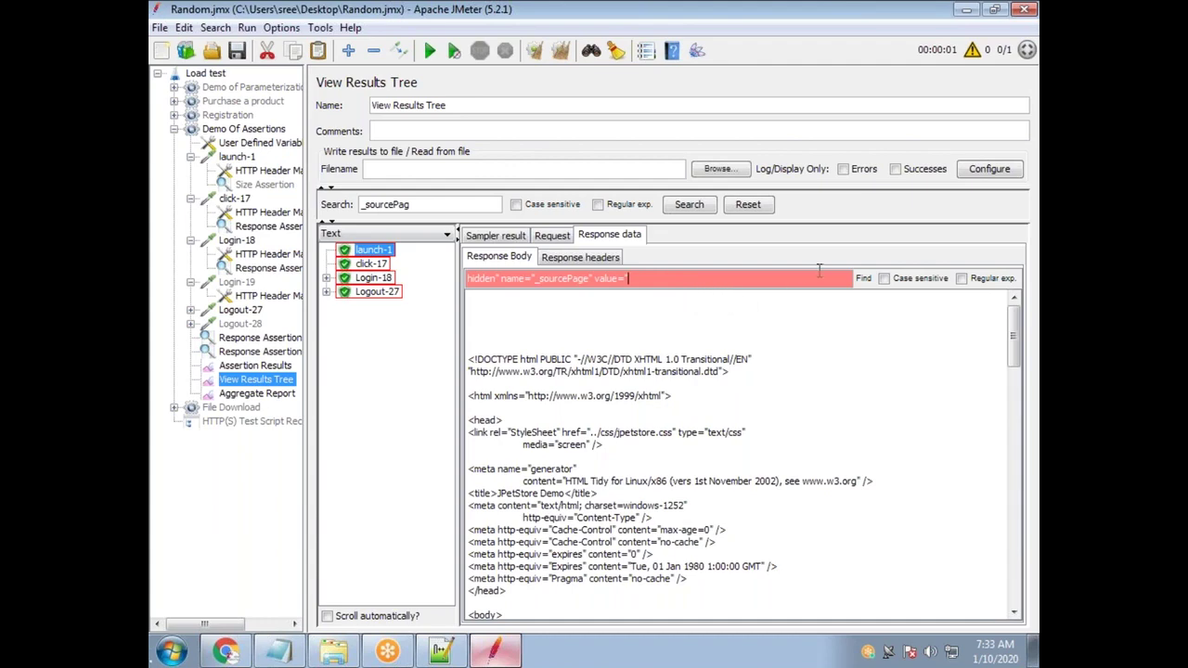
click(863, 279)
scroll(862, 482, down, 5)
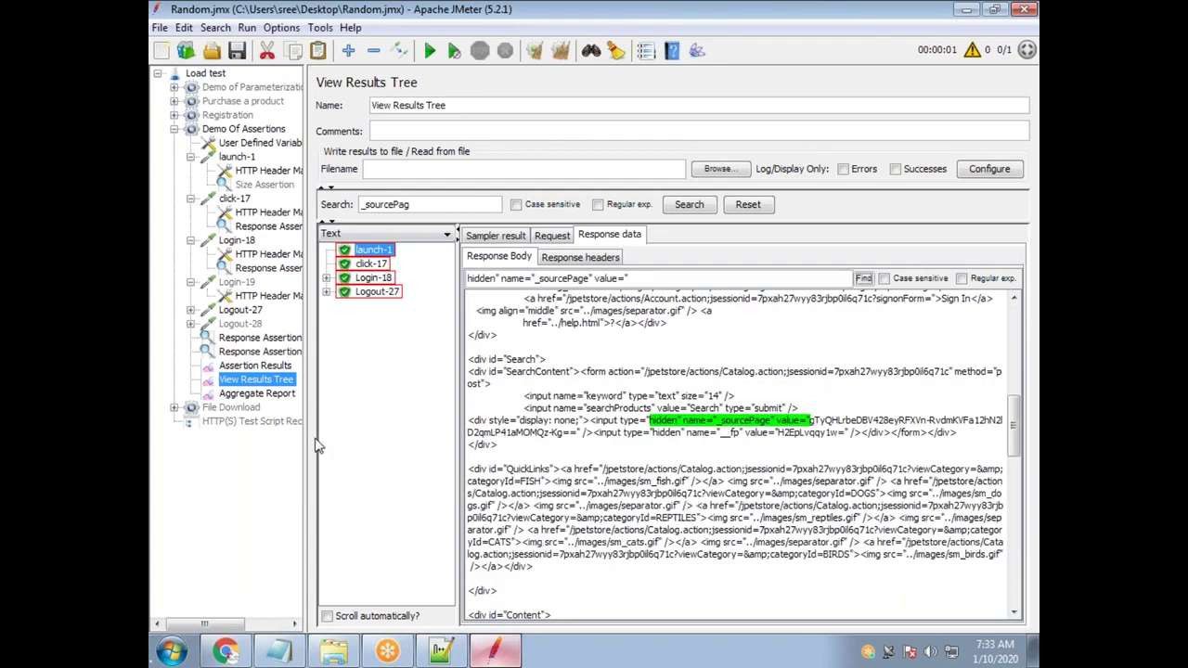
Widen the results pane and copy the complete _sourcePage input element, from '<input type=' through its closing ' />'
drag(304, 436, 238, 436)
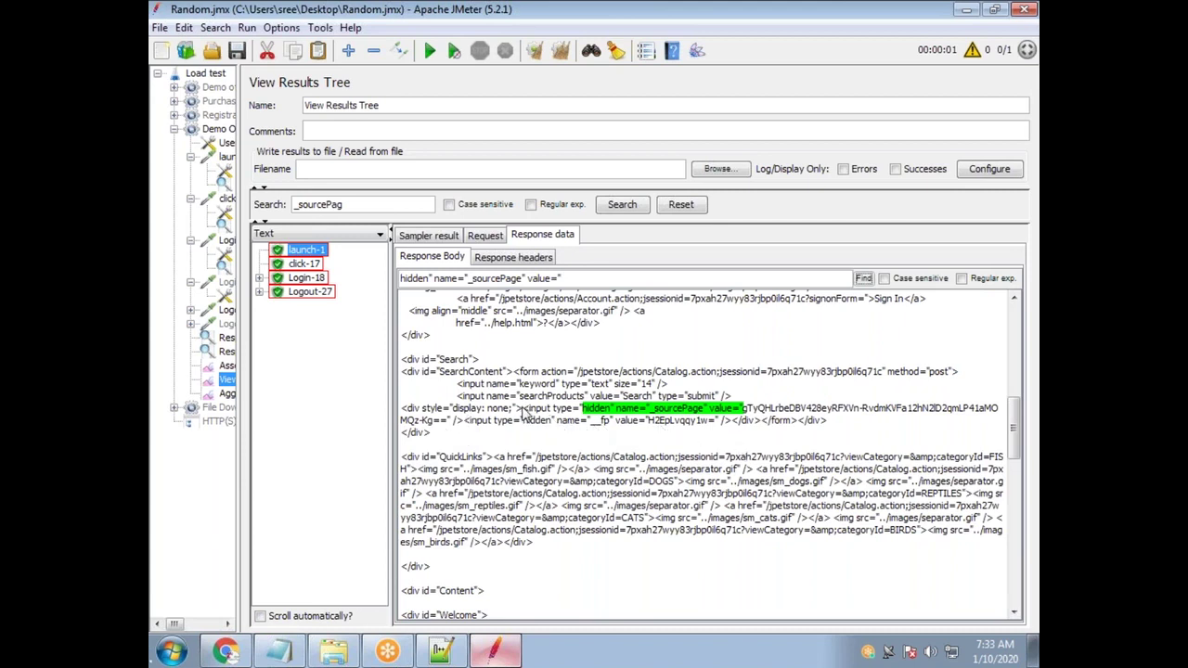
drag(524, 409, 464, 422)
key(ctrl+c)
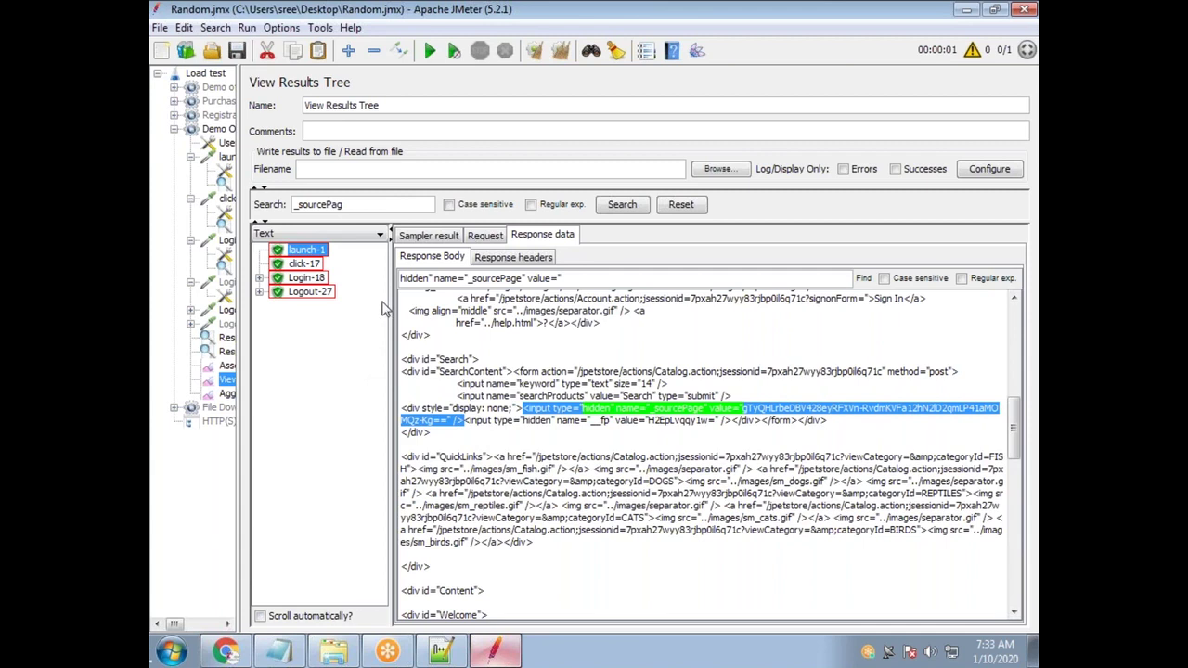
Return the results to RegExp Tester mode and paste the copied _sourcePage input element as the regular expression
click(351, 235)
click(306, 261)
click(586, 436)
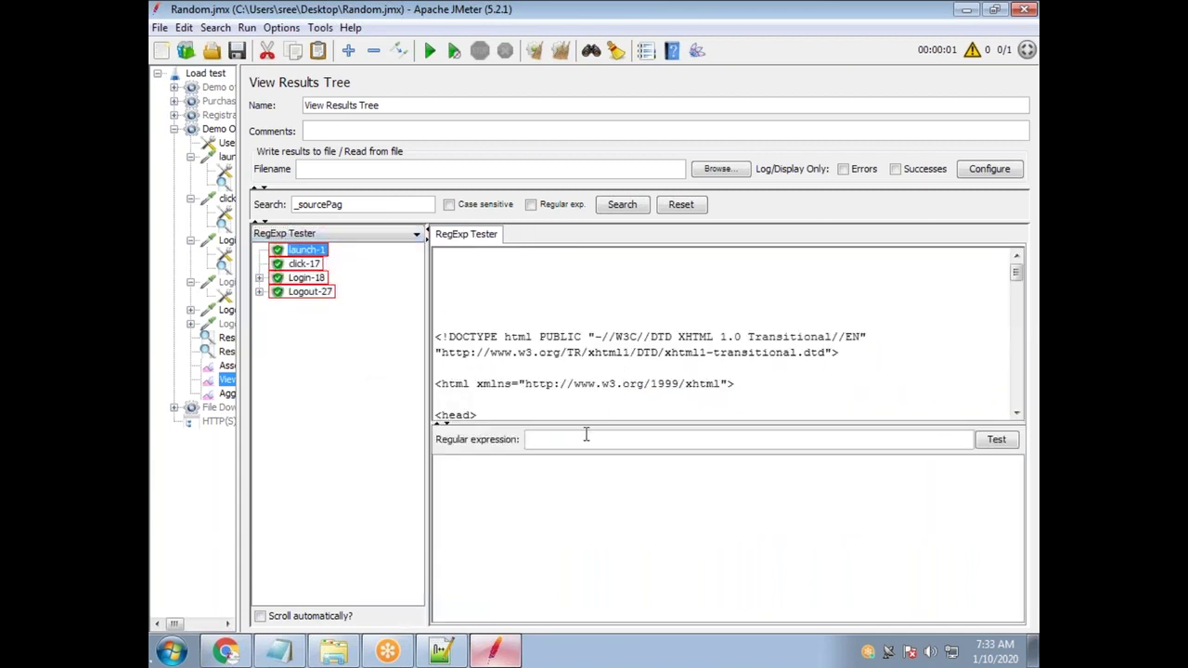
key(ctrl+v)
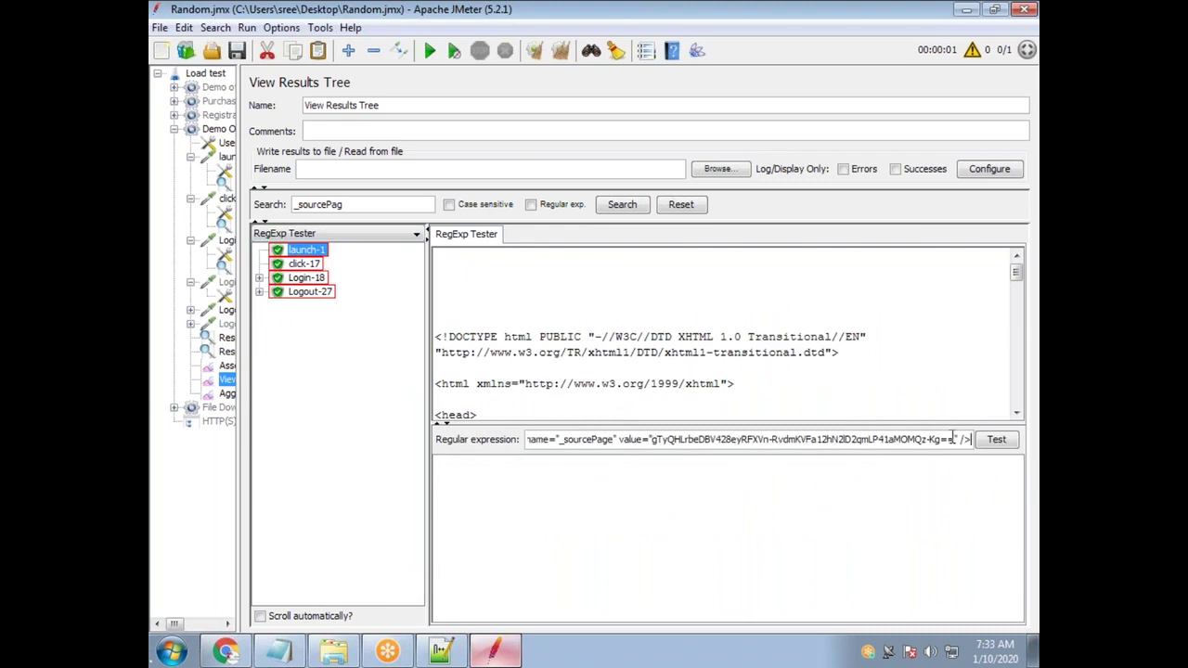
Replace the dynamic _sourcePage value in the regular expression with (.*?) and test it on launch-1
drag(956, 439, 659, 437)
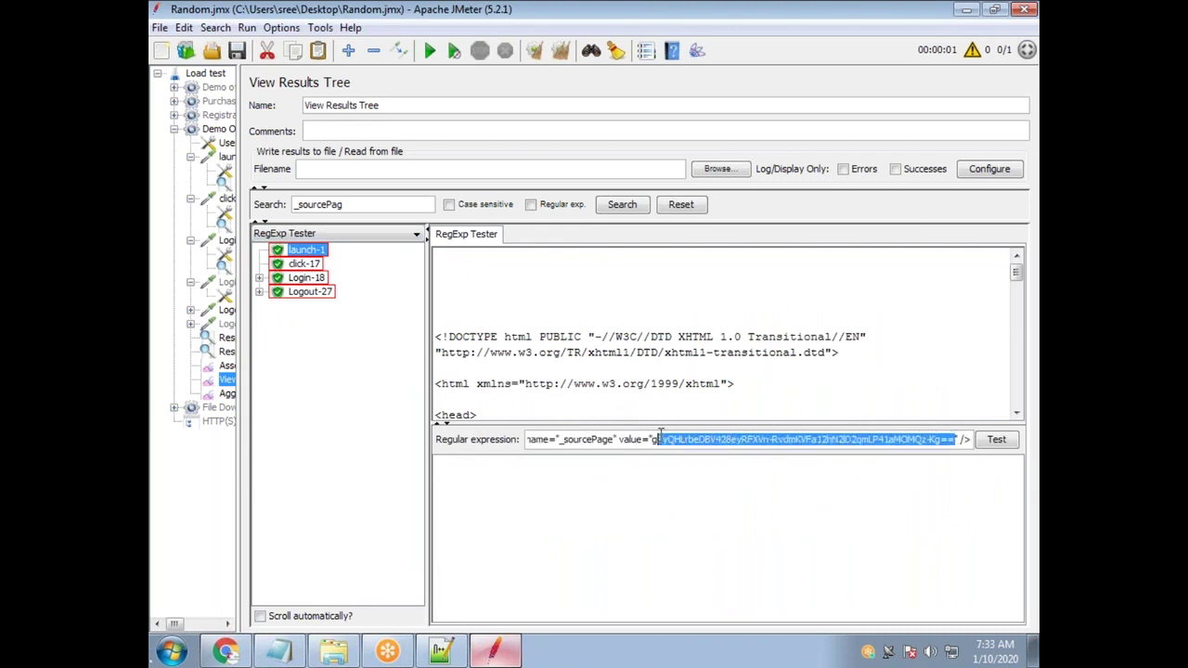
text(()
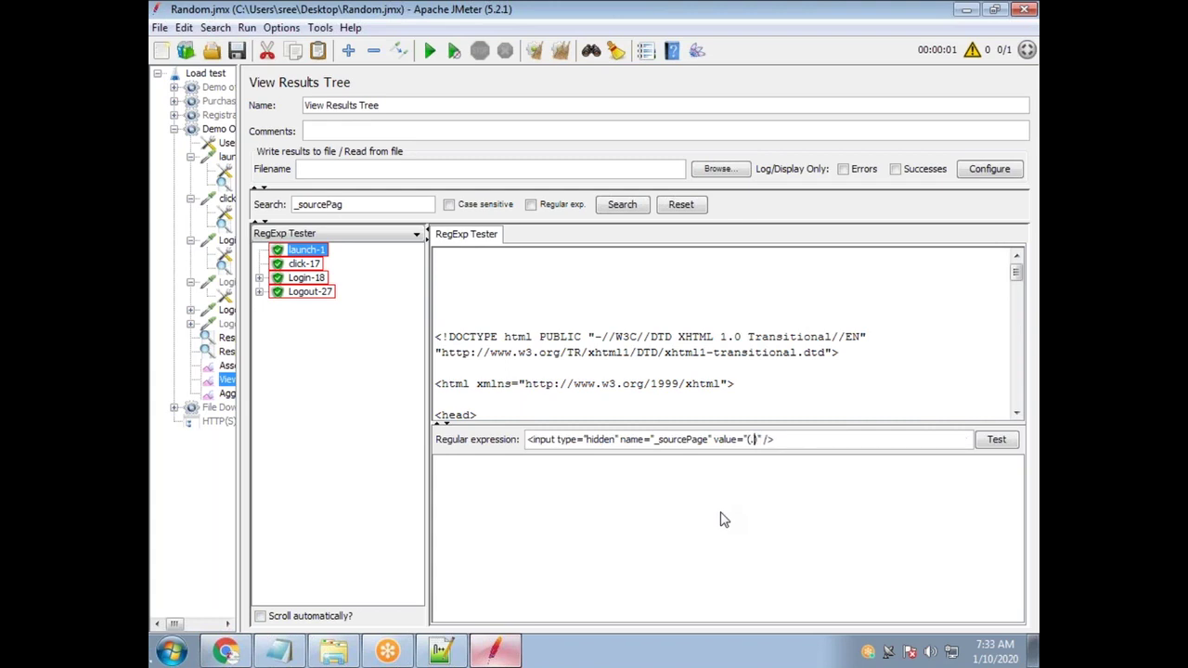
text(.*?))
click(996, 440)
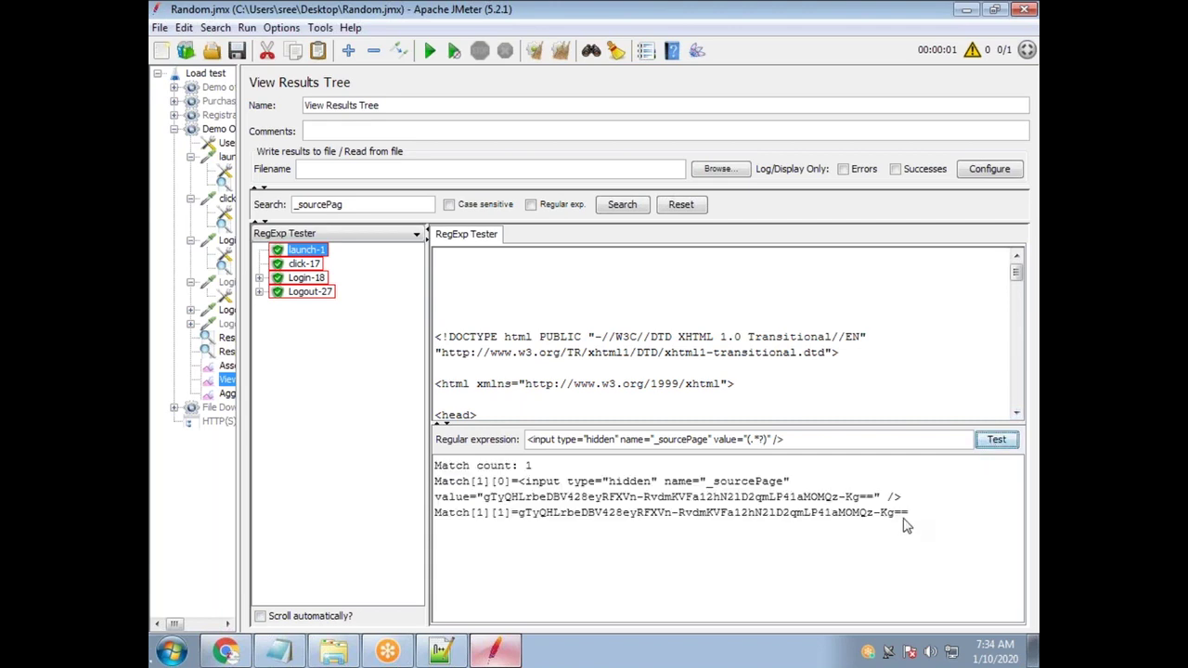
Show the results as Text and find the complete hidden _sourcePage input element in the launch-1 response body
drag(784, 440, 527, 440)
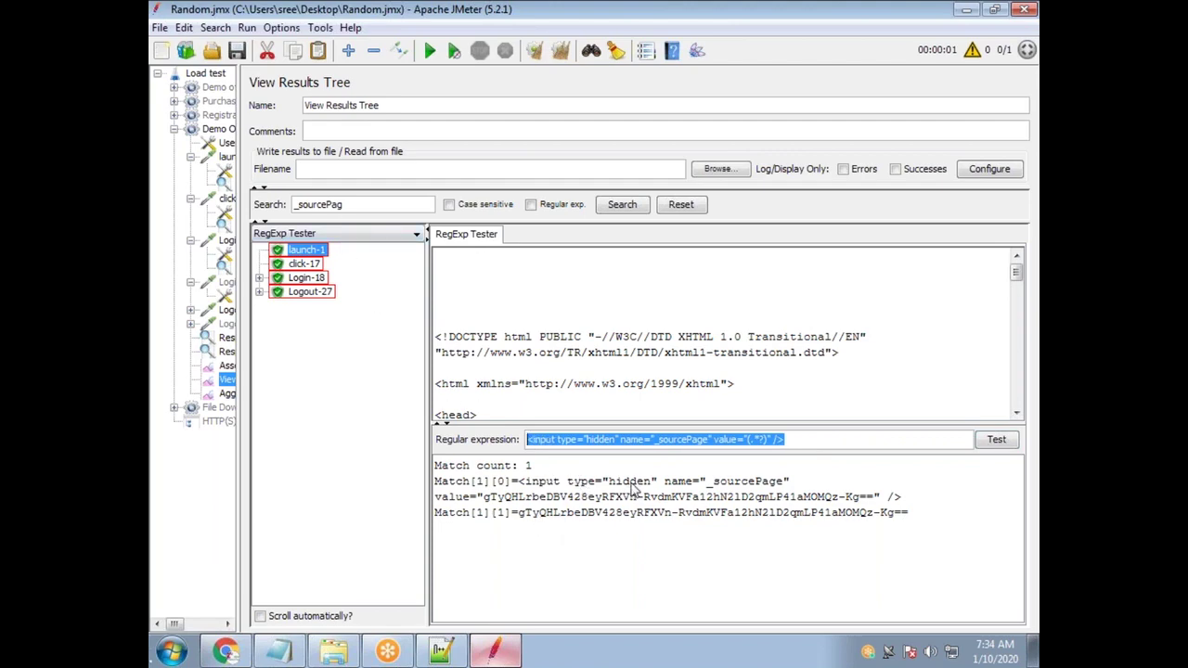
key(alt+Tab)
key(alt+Tab)
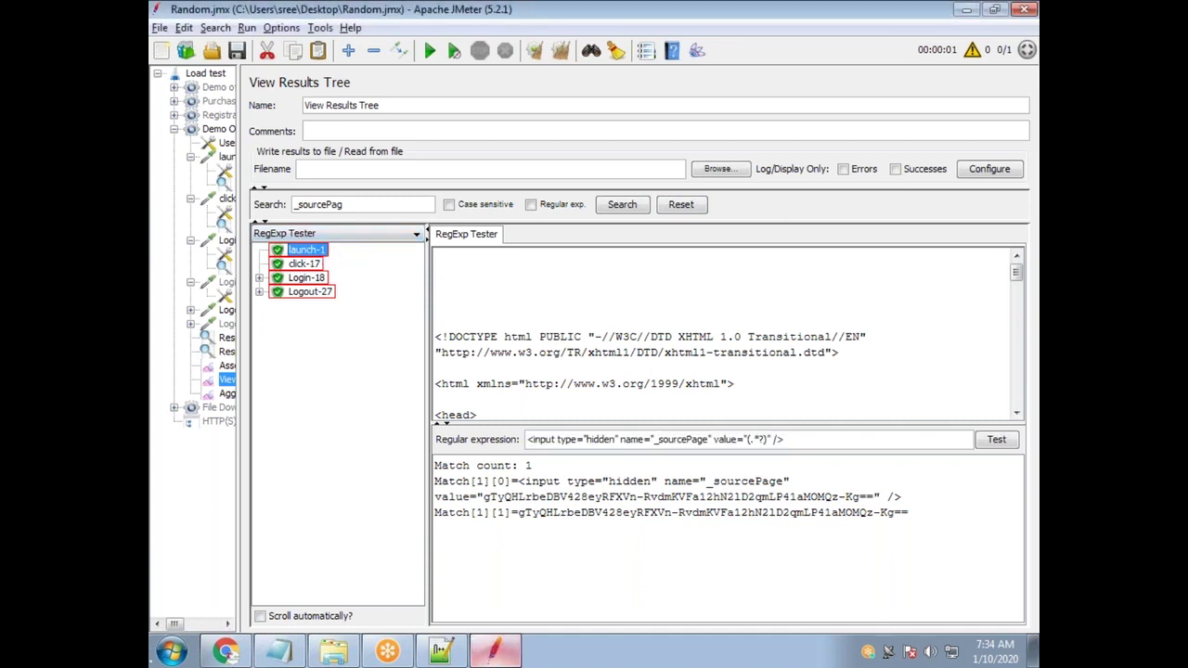
click(314, 234)
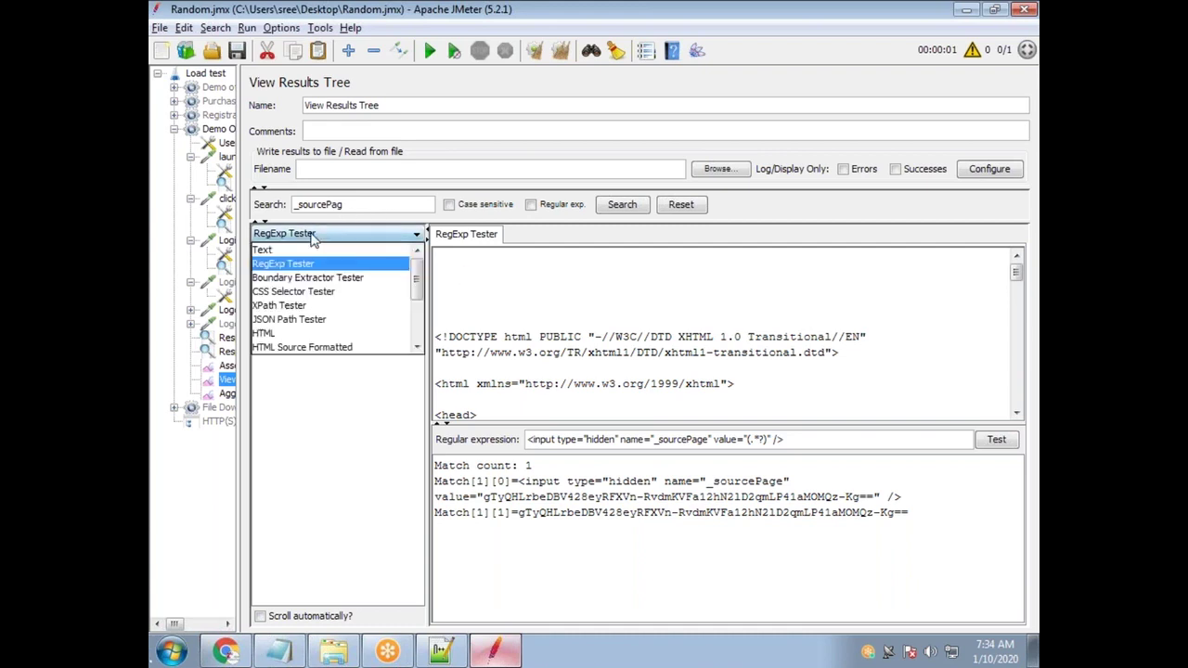
click(316, 252)
click(598, 236)
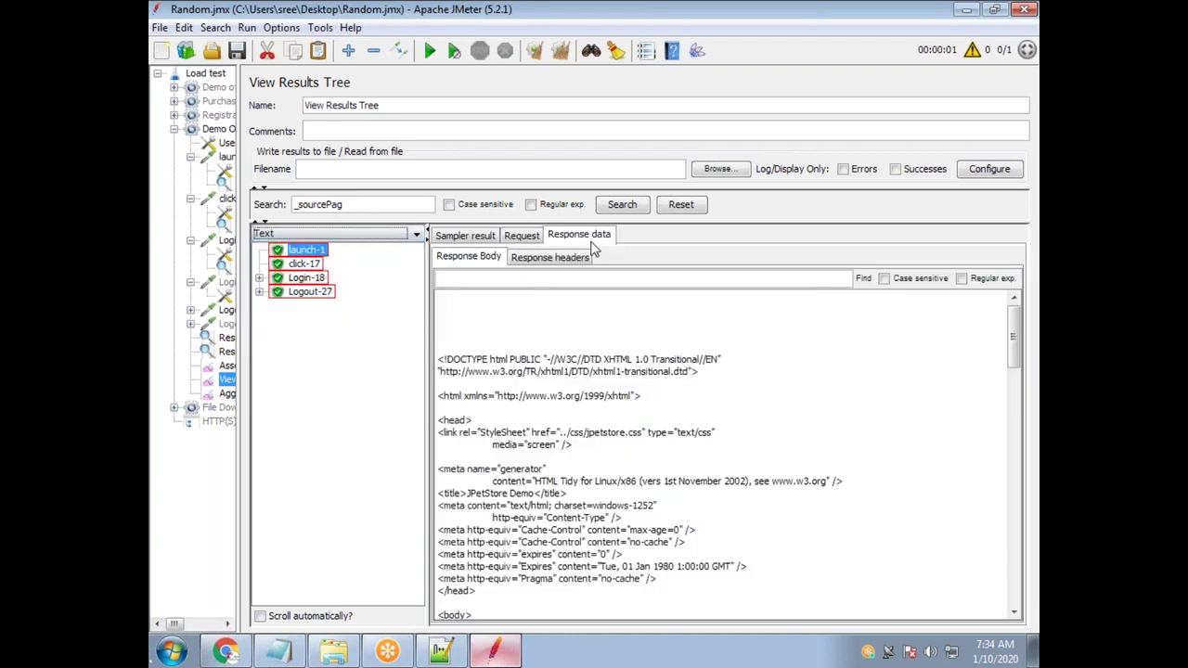
text(_sourcePage" value="gTyQHLrbeDBV428eyRFXVn-RvdmKVFa12hN2lD2qmLP41aMOMQz-Kg==" />)
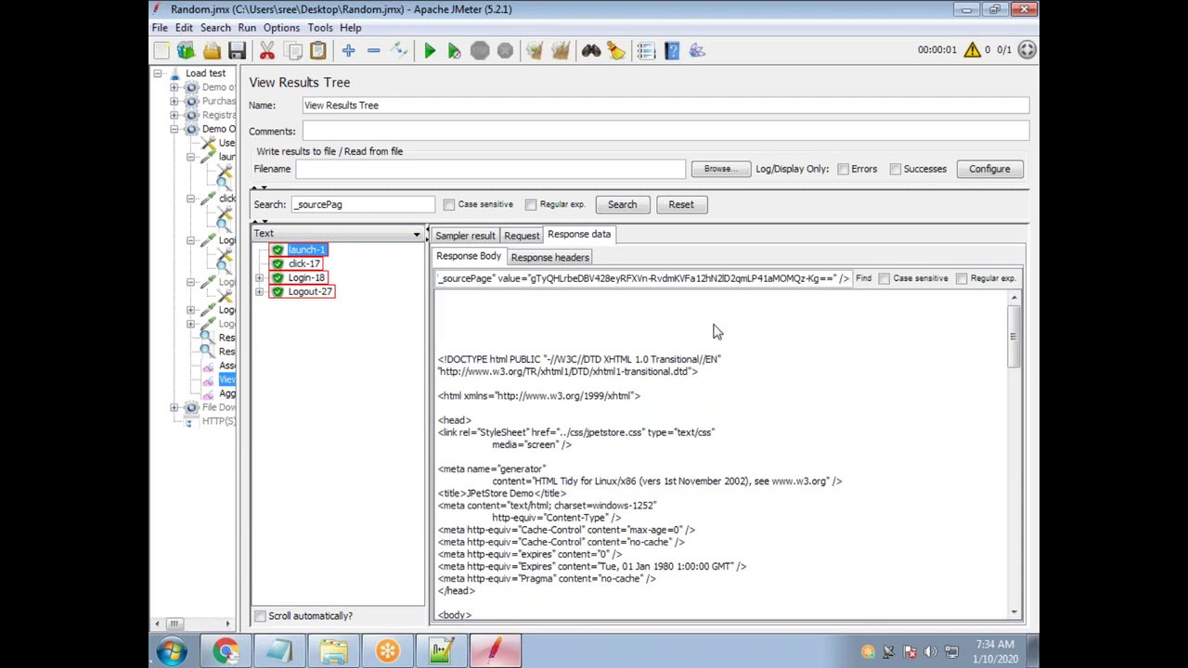
click(863, 279)
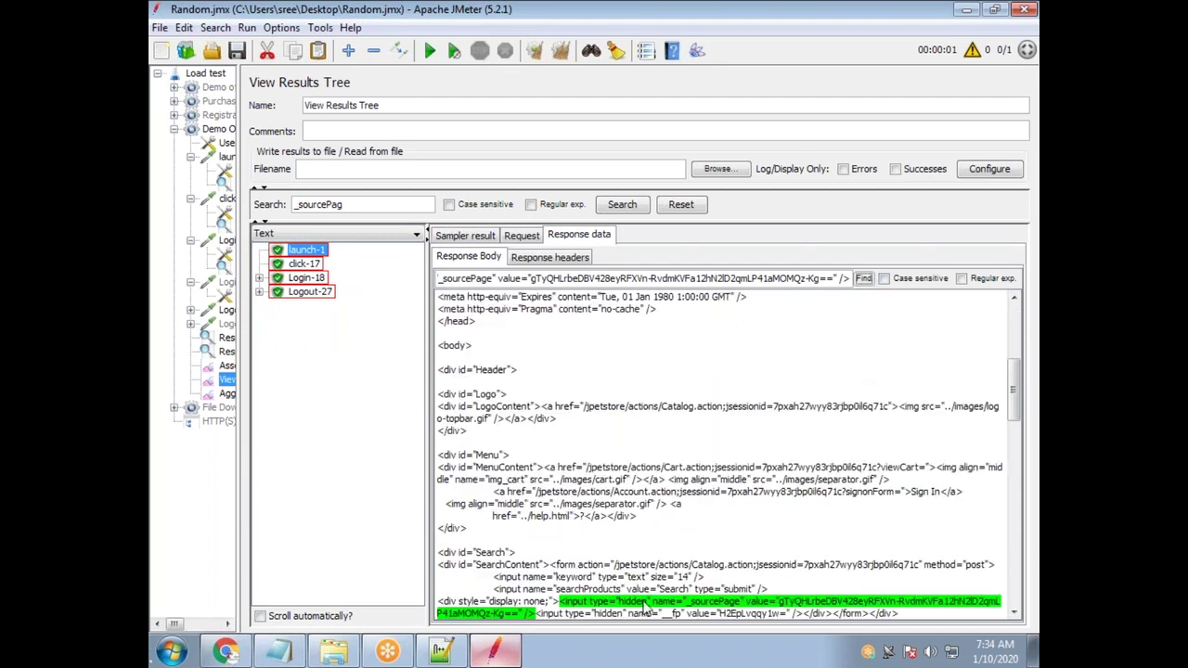
Switch the results back to RegExp Tester and paste the full _sourcePage input element into the regular expression again
click(332, 234)
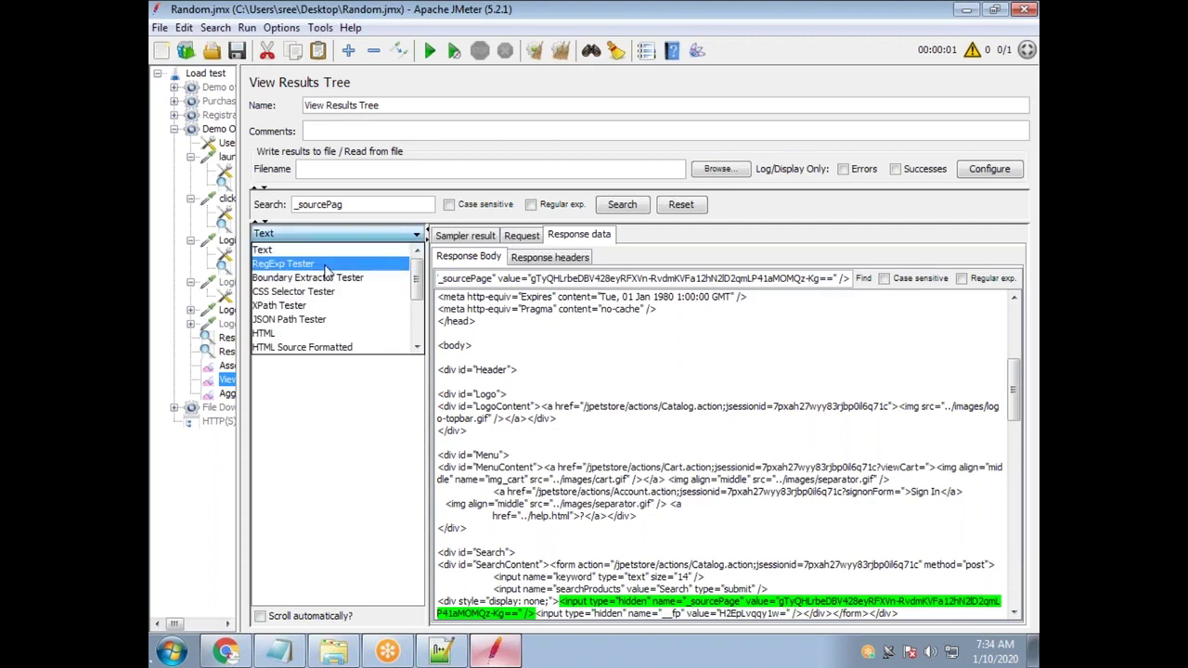
click(306, 258)
click(557, 440)
key(ctrl+v)
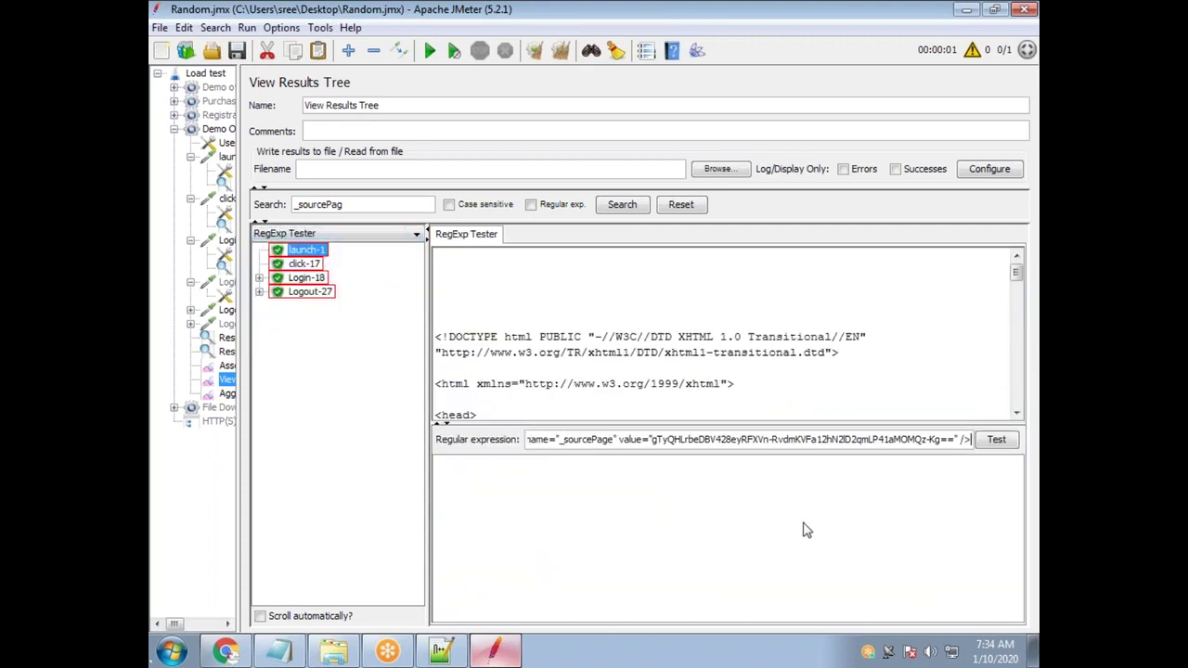
key(alt+Tab)
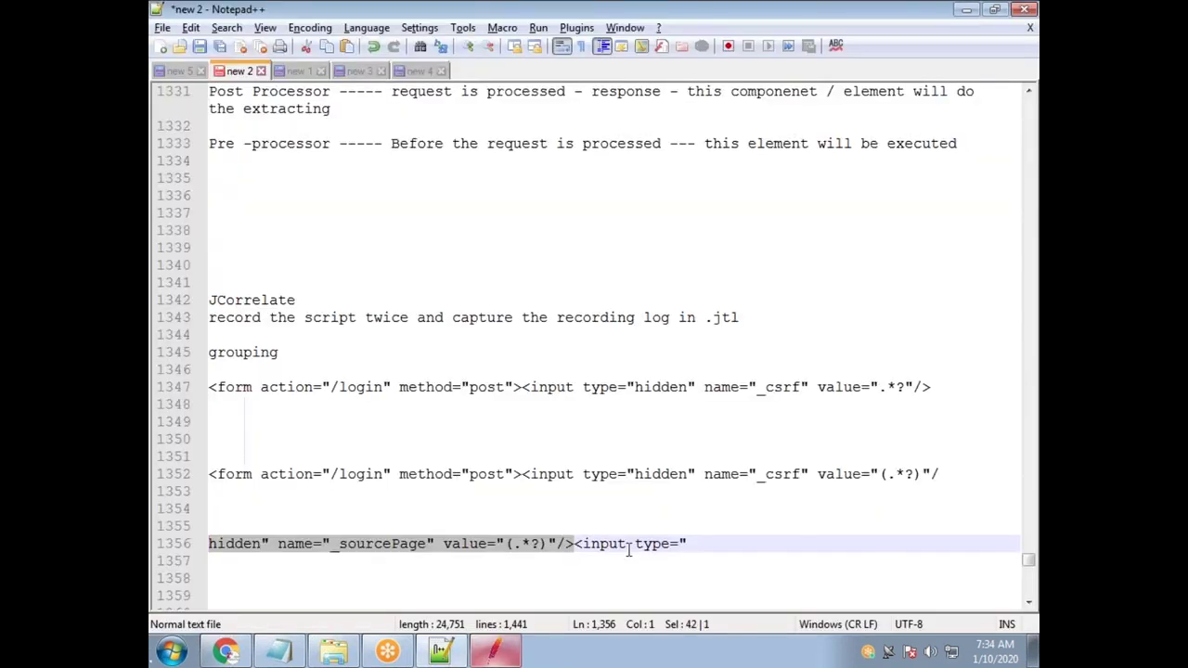
key(alt+Tab)
Substitute (.*?) for the literal _sourcePage value in the pasted expression and test it against launch-1
drag(954, 442, 659, 438)
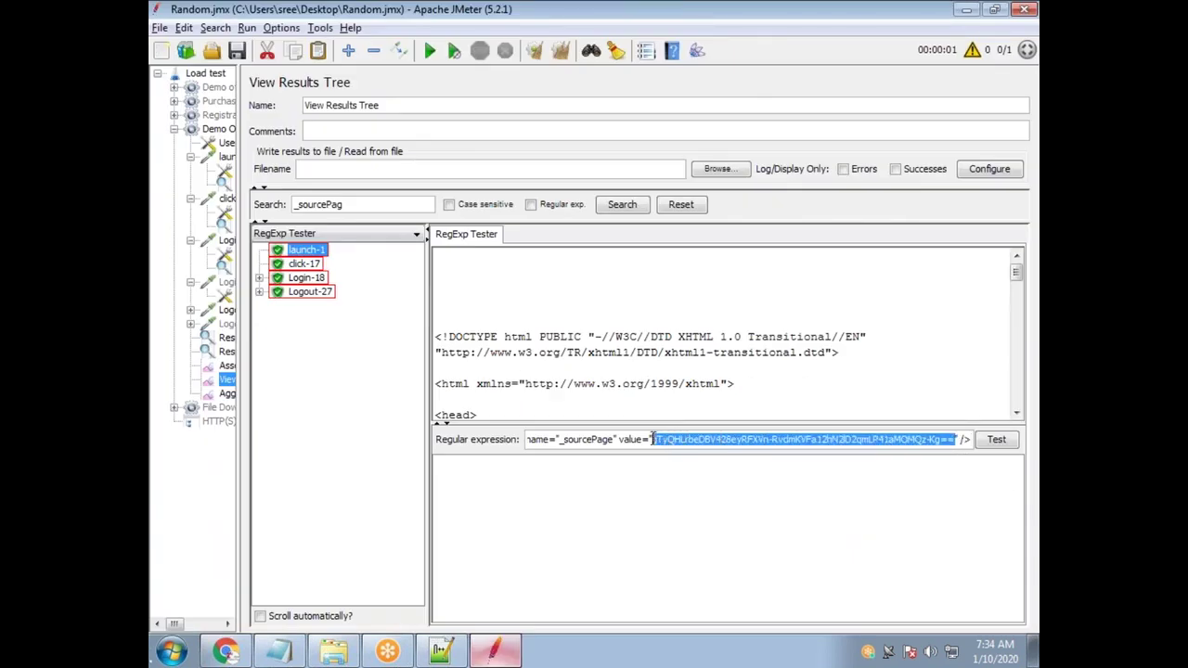
key(BackSpace)
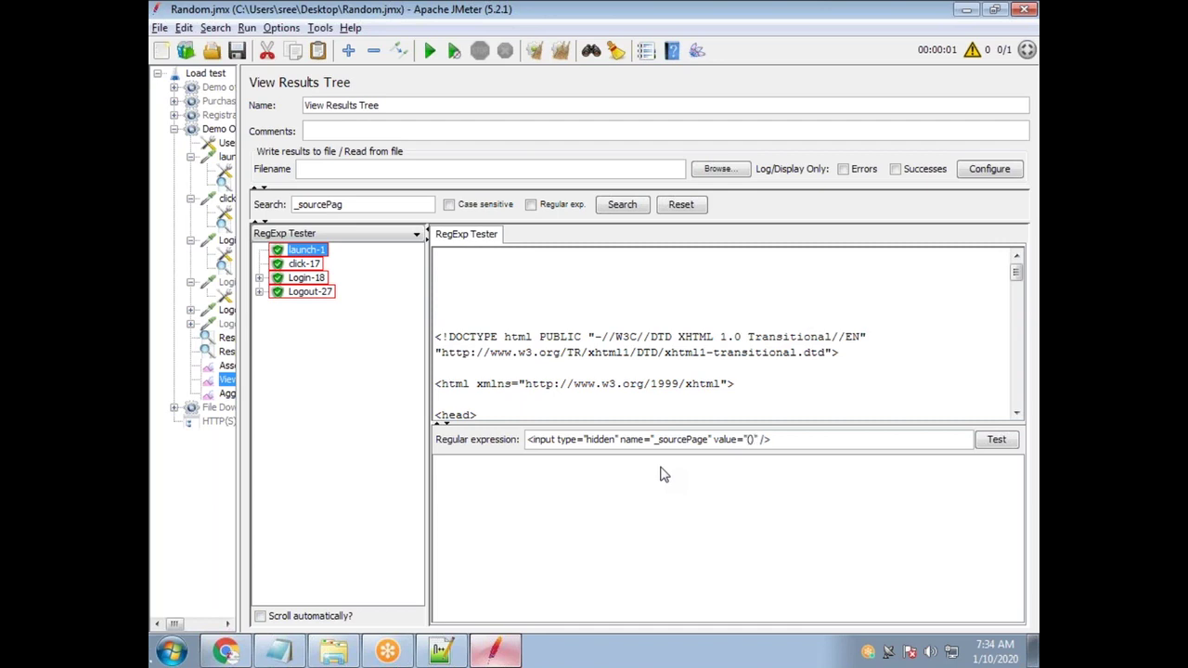
text((.*?))
key(BackSpace)
key(BackSpace)
click(997, 441)
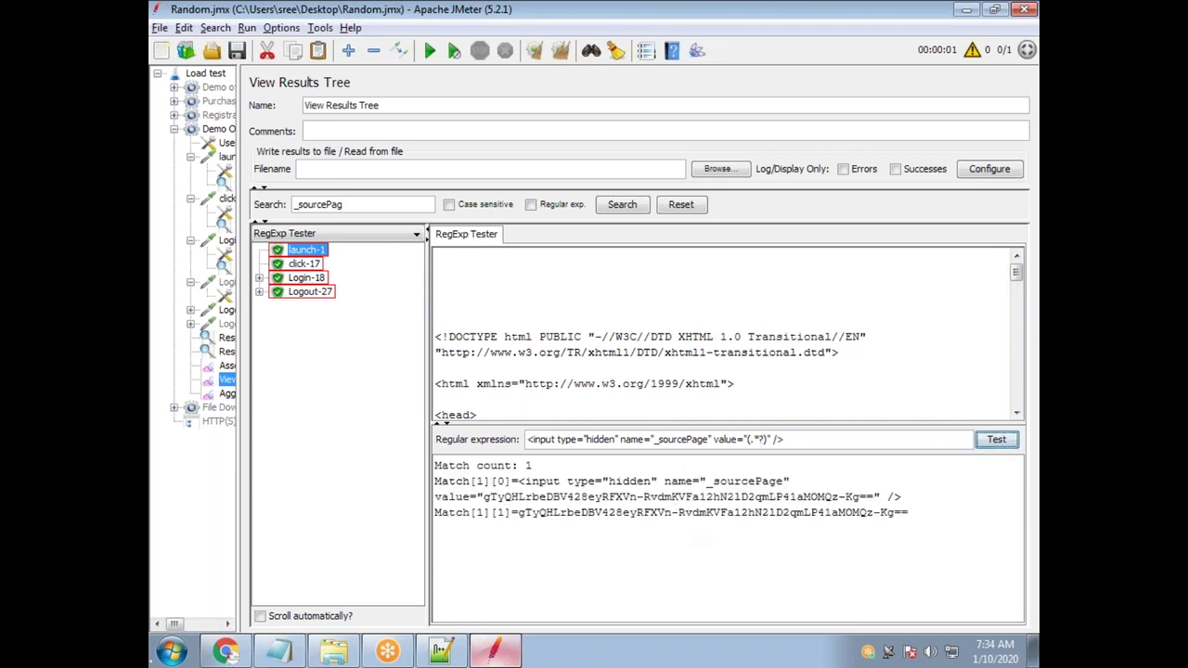
Copy the tested _sourcePage regular expression and widen the test plan tree to show full element names
drag(483, 498, 877, 501)
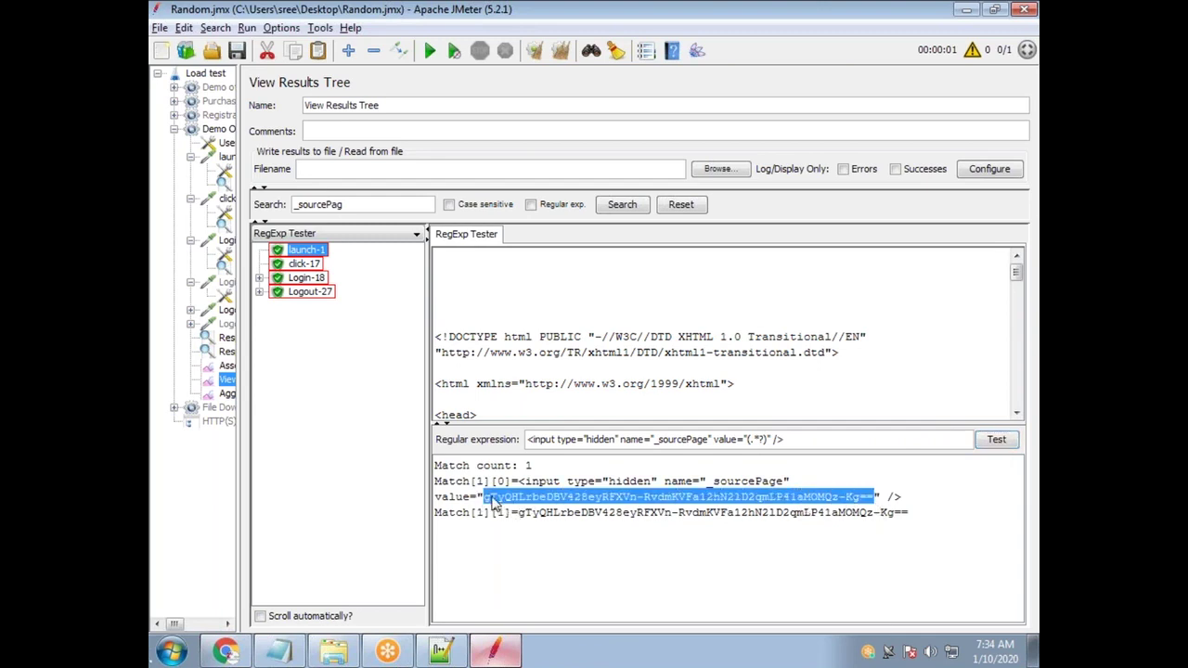
triple_click(806, 440)
key(ctrl+c)
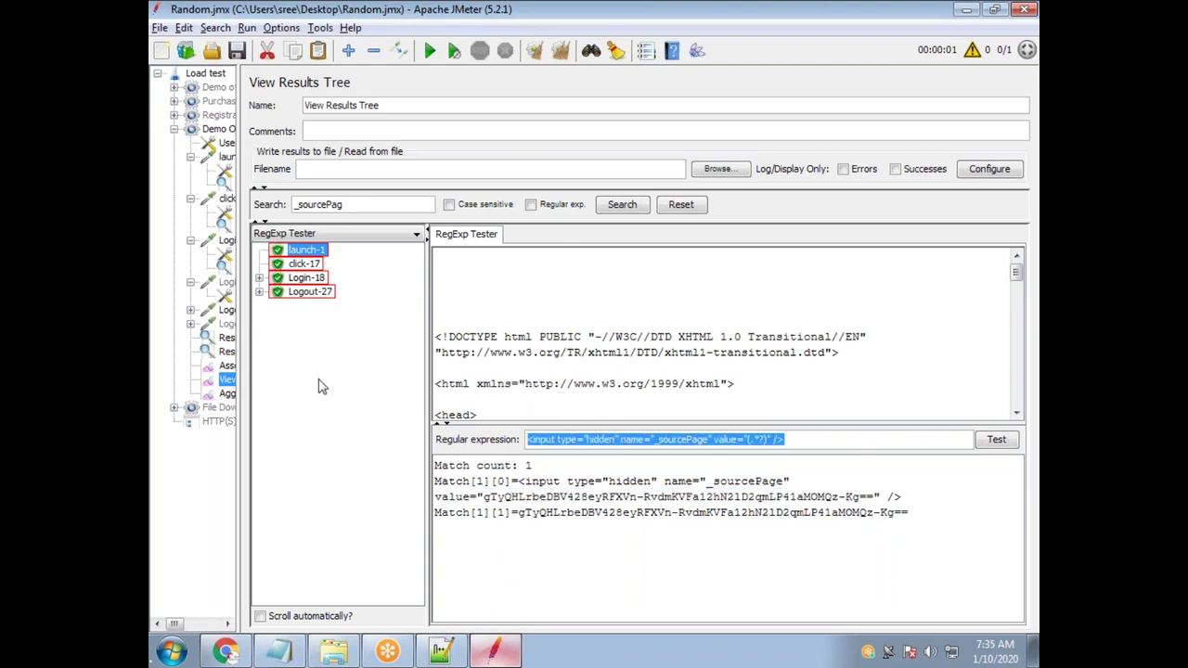
drag(243, 339, 378, 353)
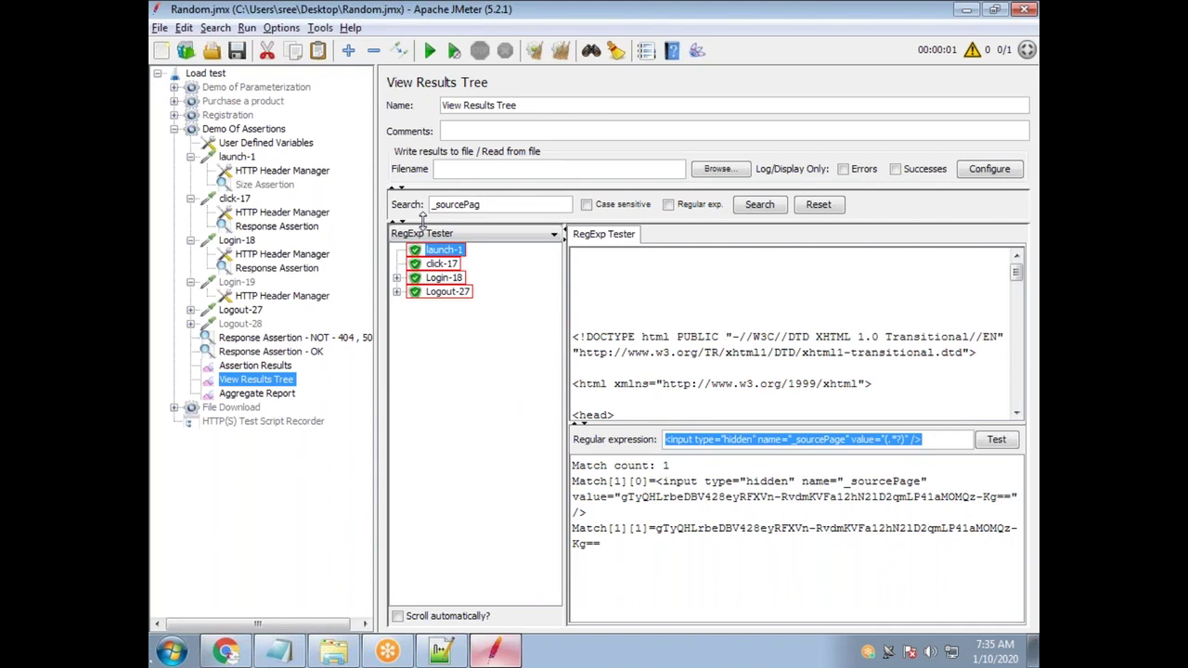
key(alt+Tab)
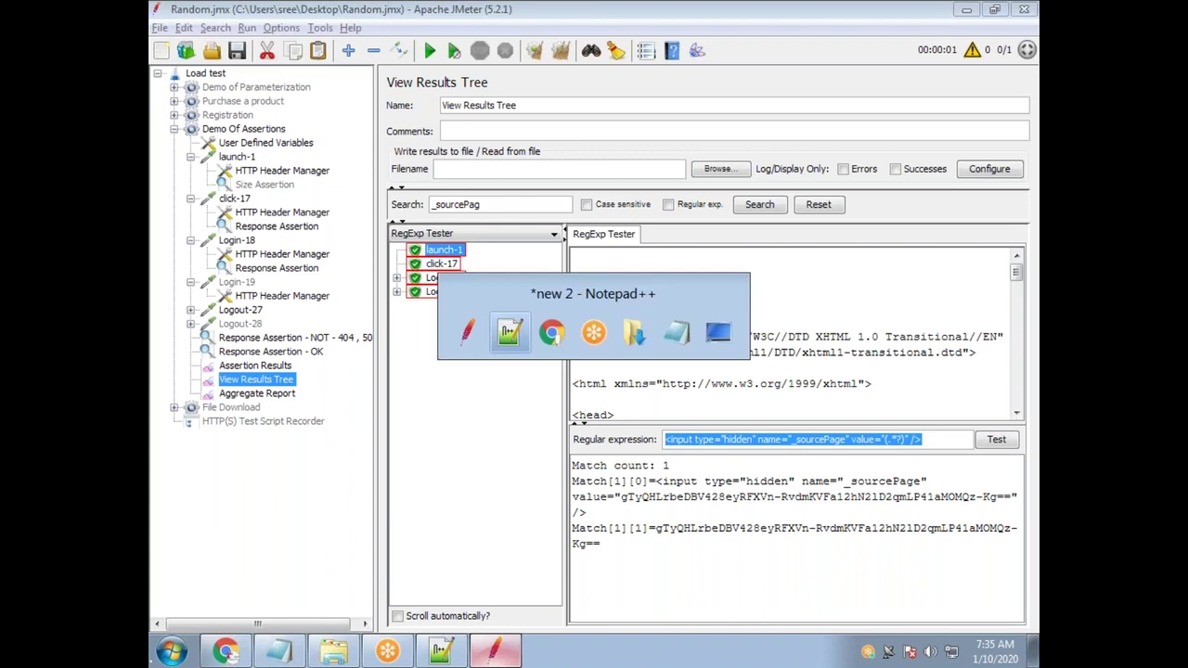
key(alt+Tab)
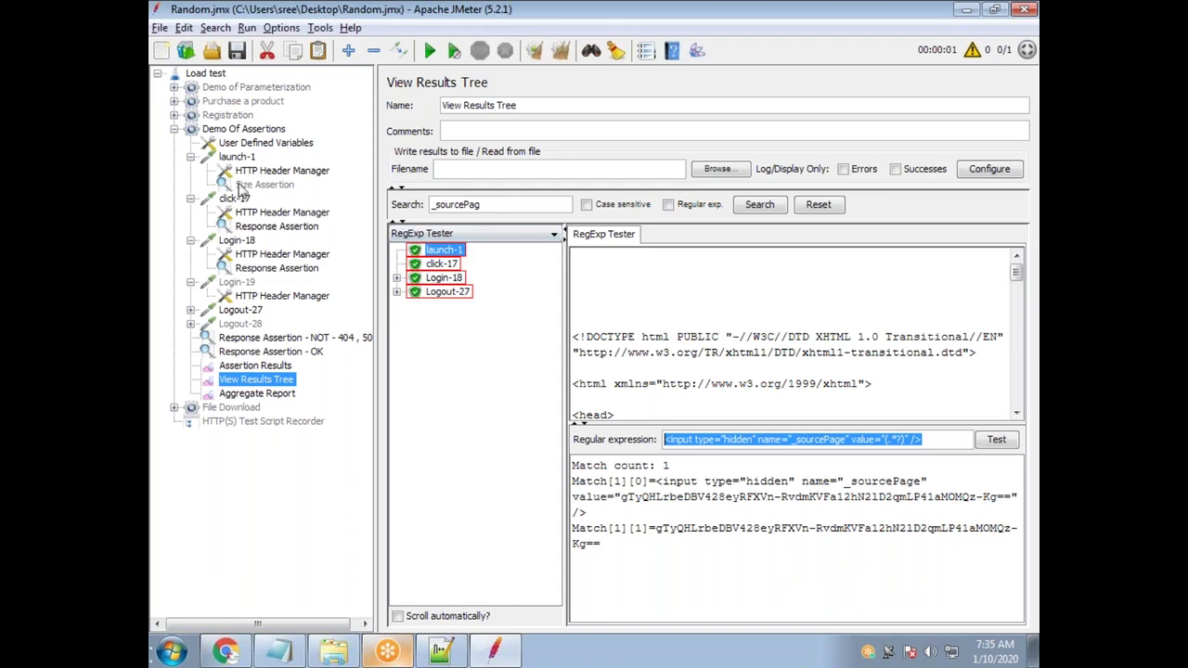
Add a Regular Expression Extractor post-processor to launch-1 and paste the copied _sourcePage expression as its regular expression
mouse_move(382, 168)
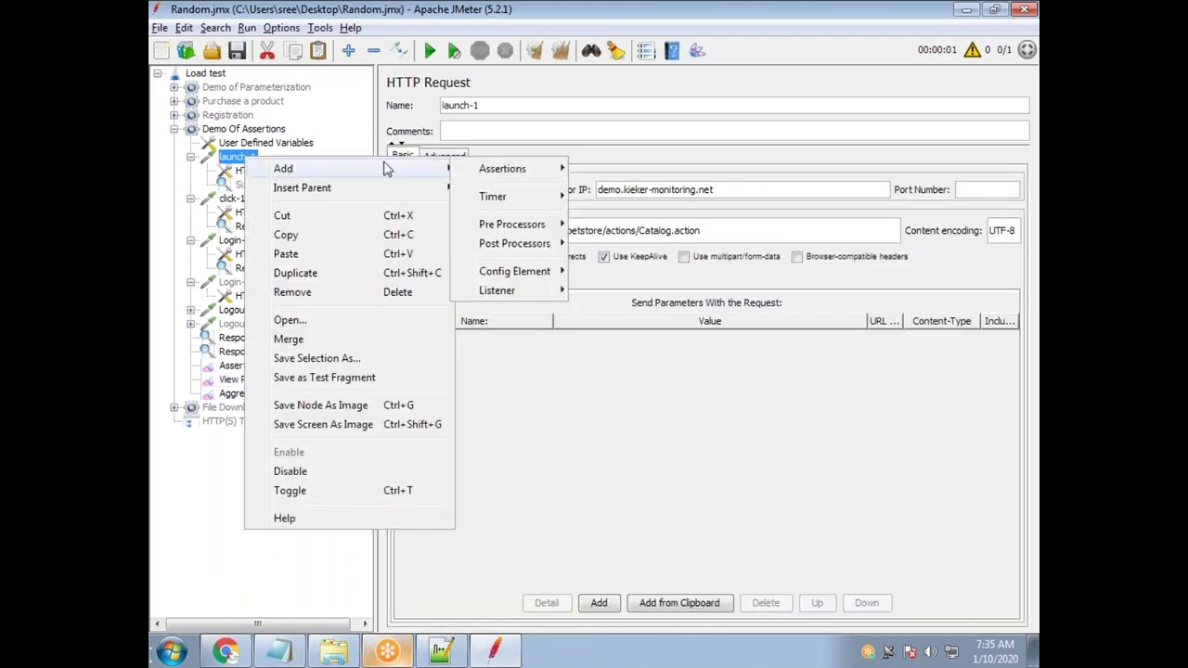
mouse_move(533, 243)
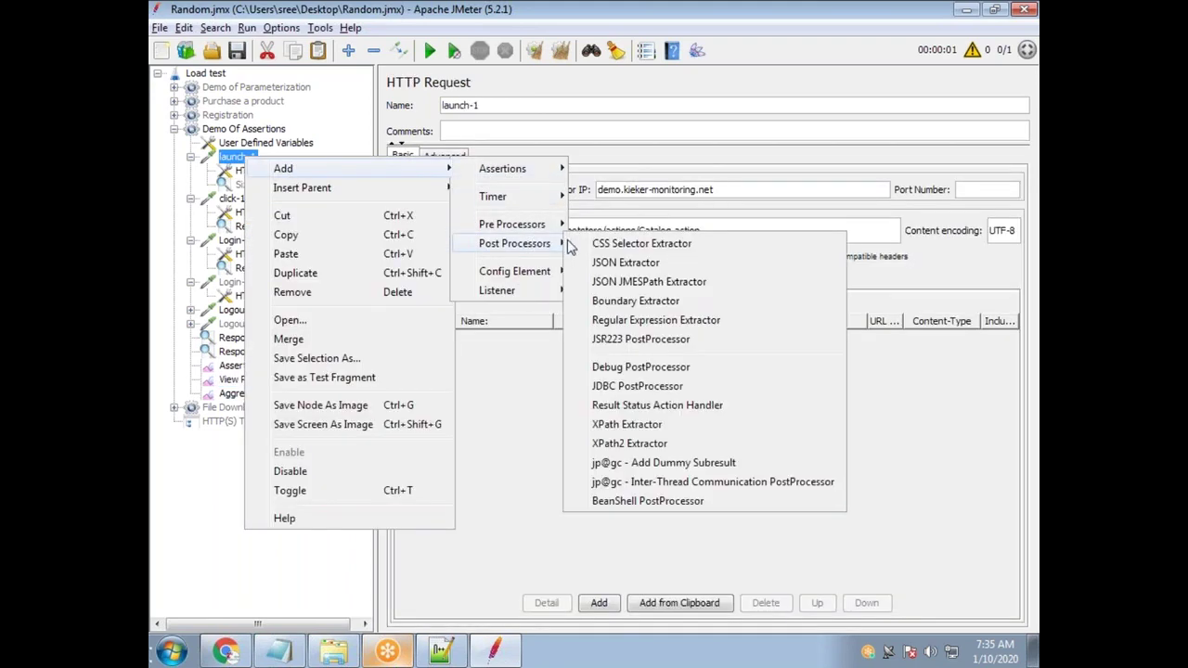
click(697, 321)
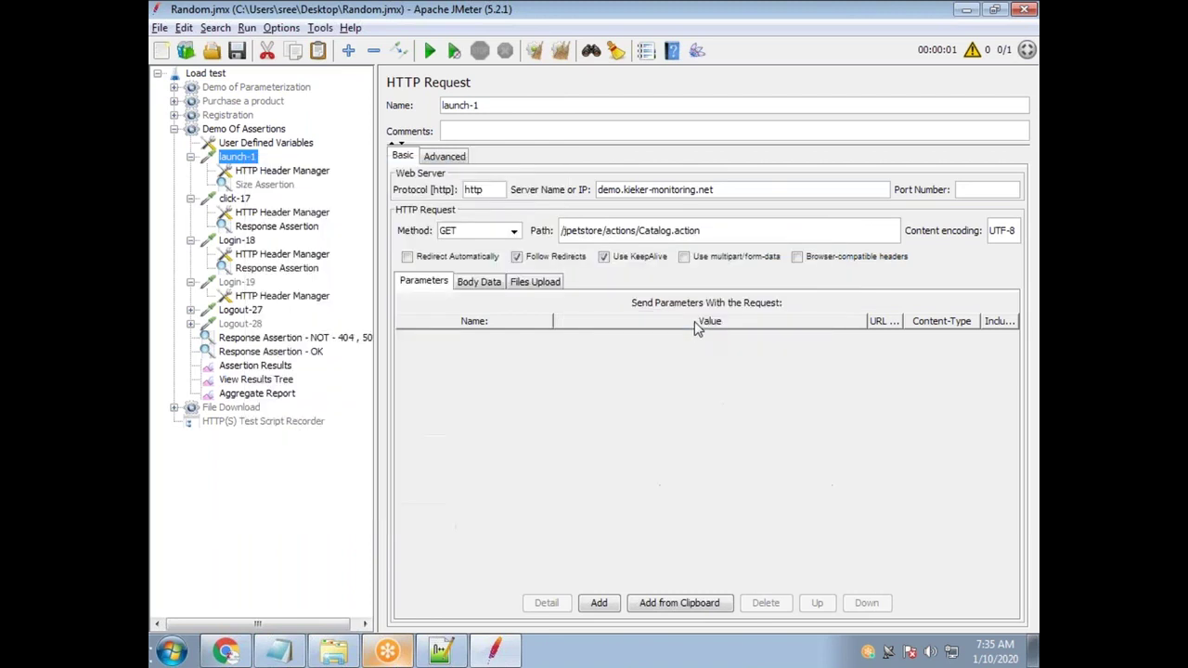
click(676, 256)
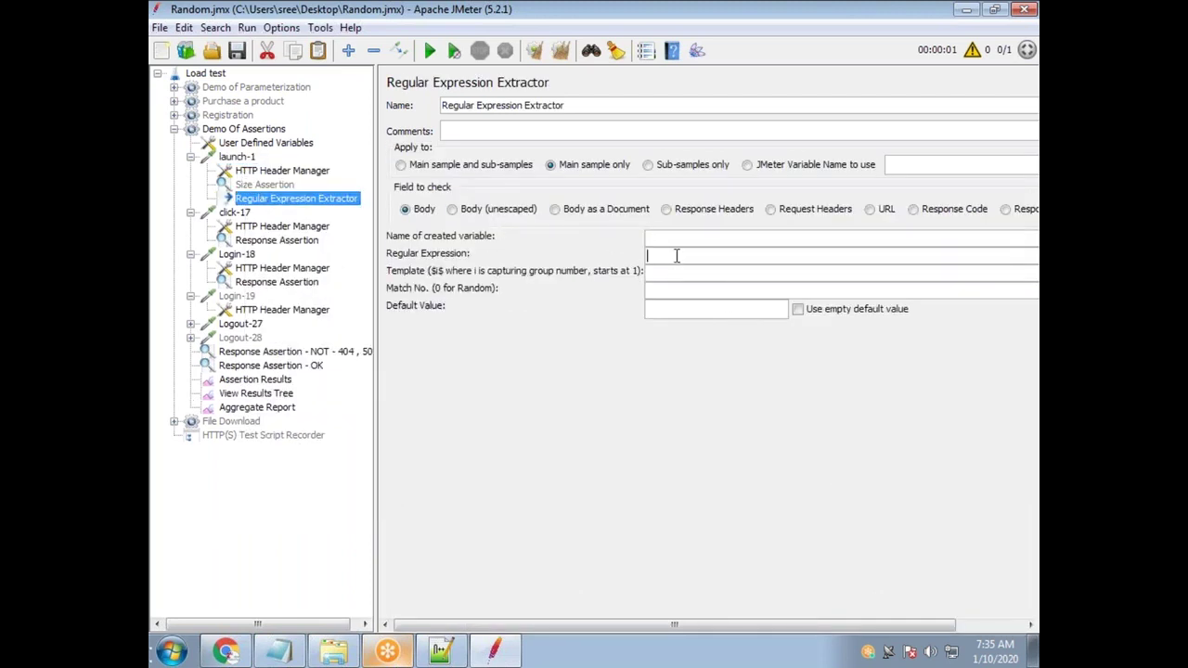
key(ctrl+v)
Set the extractor's variable name to SourcePage, template to $1$, match number to 1 and default value to NOTFOUND, and copy the variable name
click(685, 238)
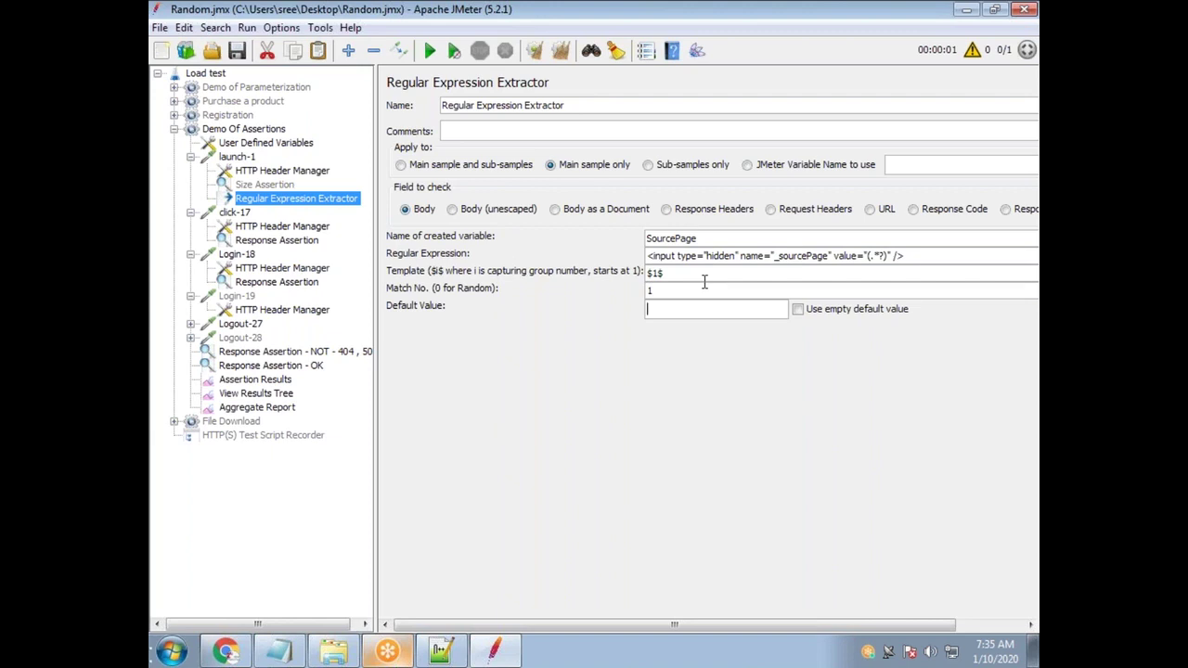
text(UND)
drag(711, 238, 626, 238)
key(ctrl+c)
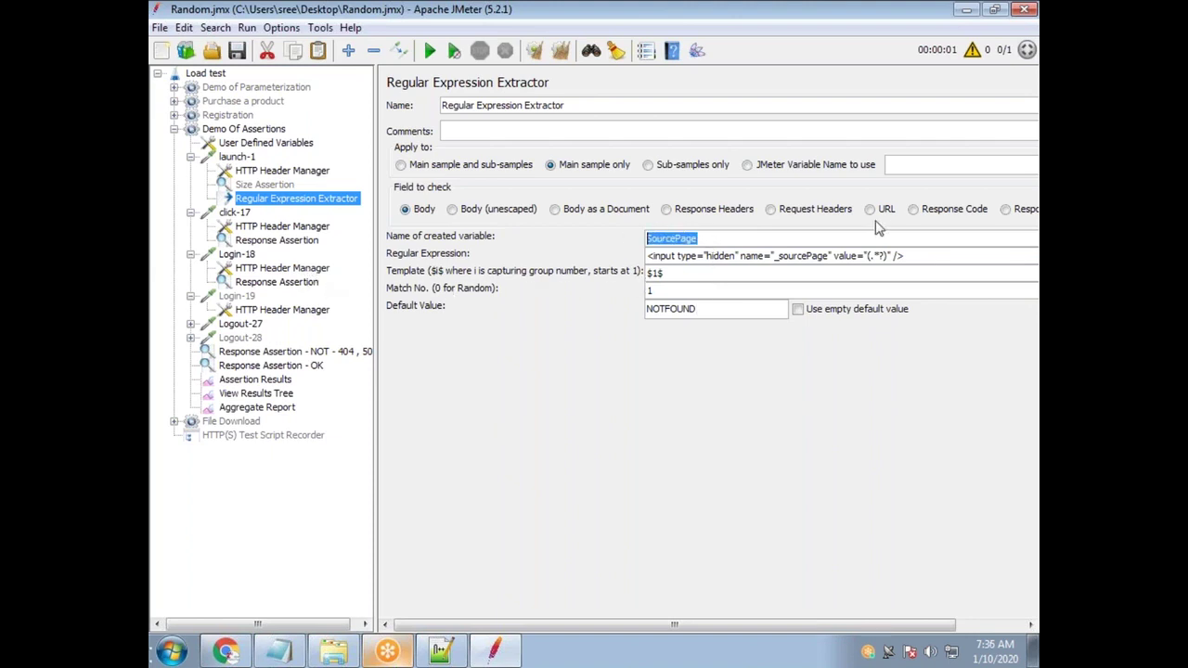
Replace the hard-coded _sourcePage parameter value in the Login-18 request with ${SourcePage}
click(271, 268)
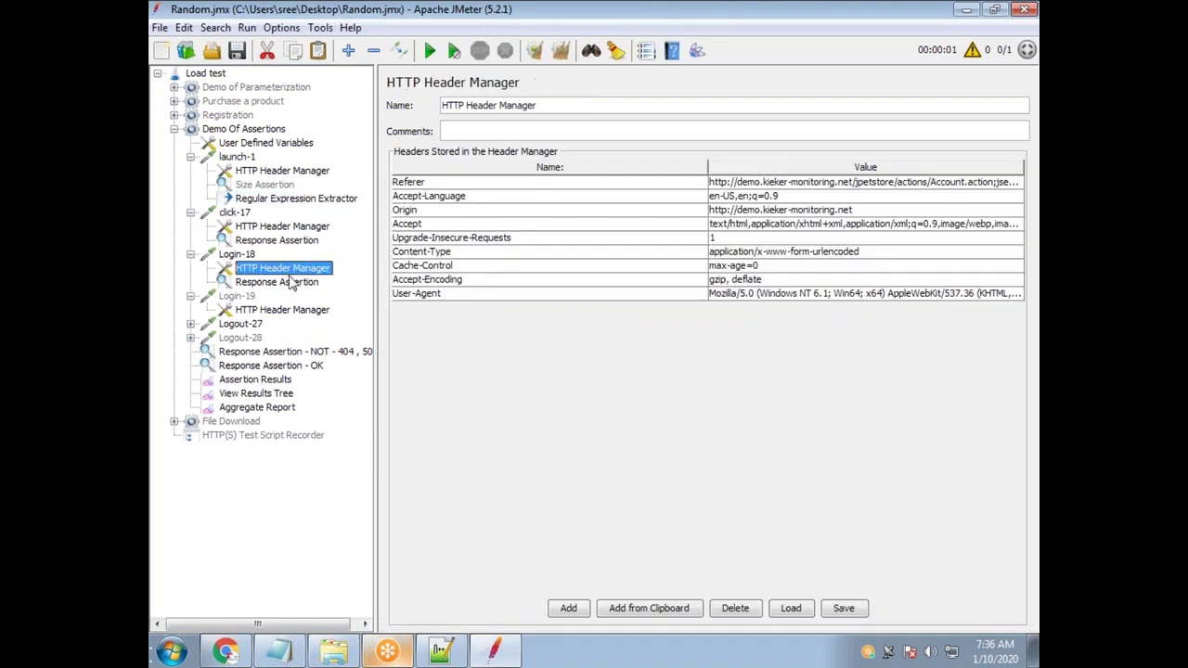
click(267, 282)
click(239, 254)
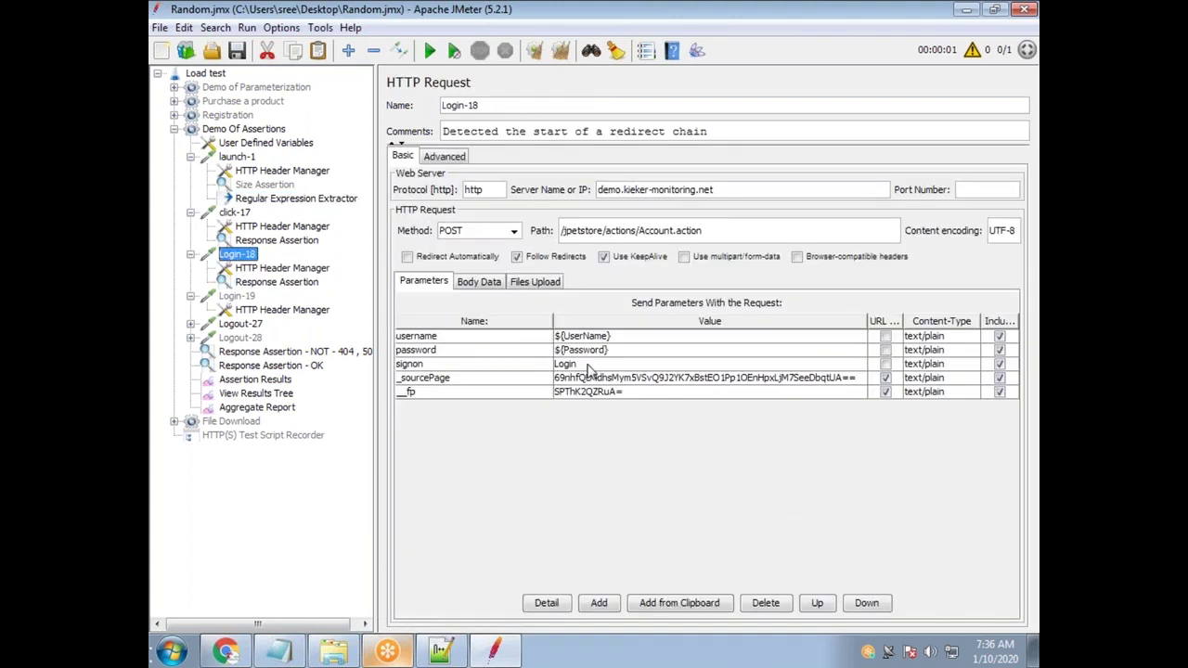
double_click(679, 382)
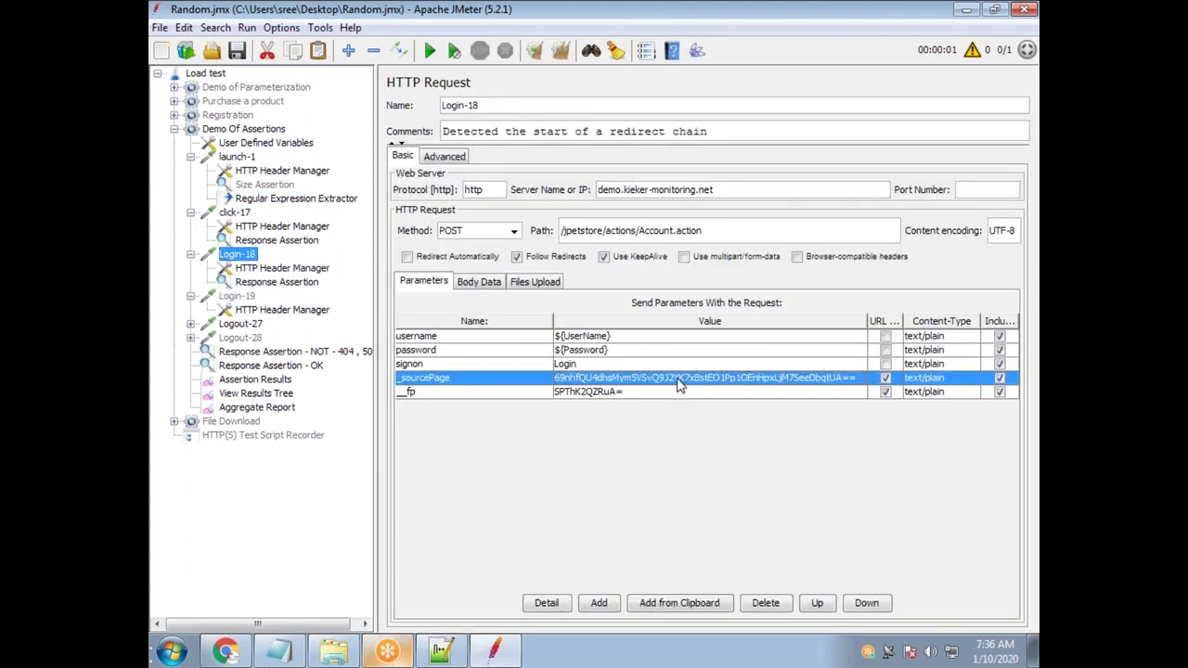
key(ctrl+a)
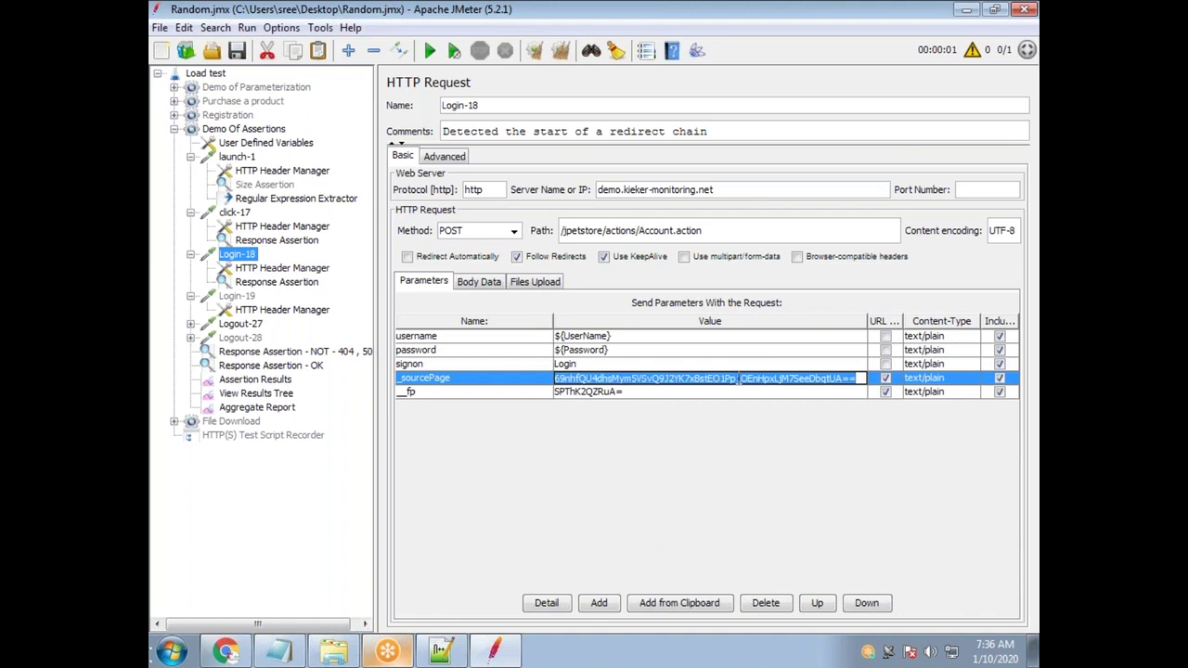
key(BackSpace)
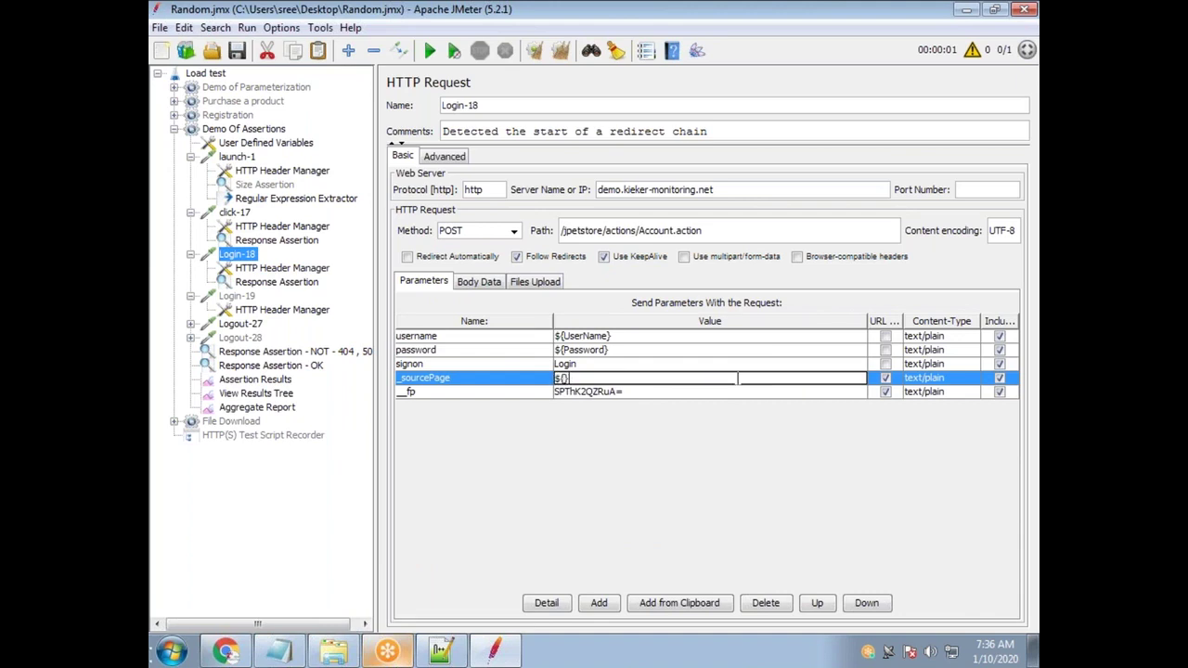
text(${})
key(ctrl+v)
Take the __fp parameter name from Login-18 and search the View Results Tree for it
click(412, 392)
drag(413, 393, 393, 391)
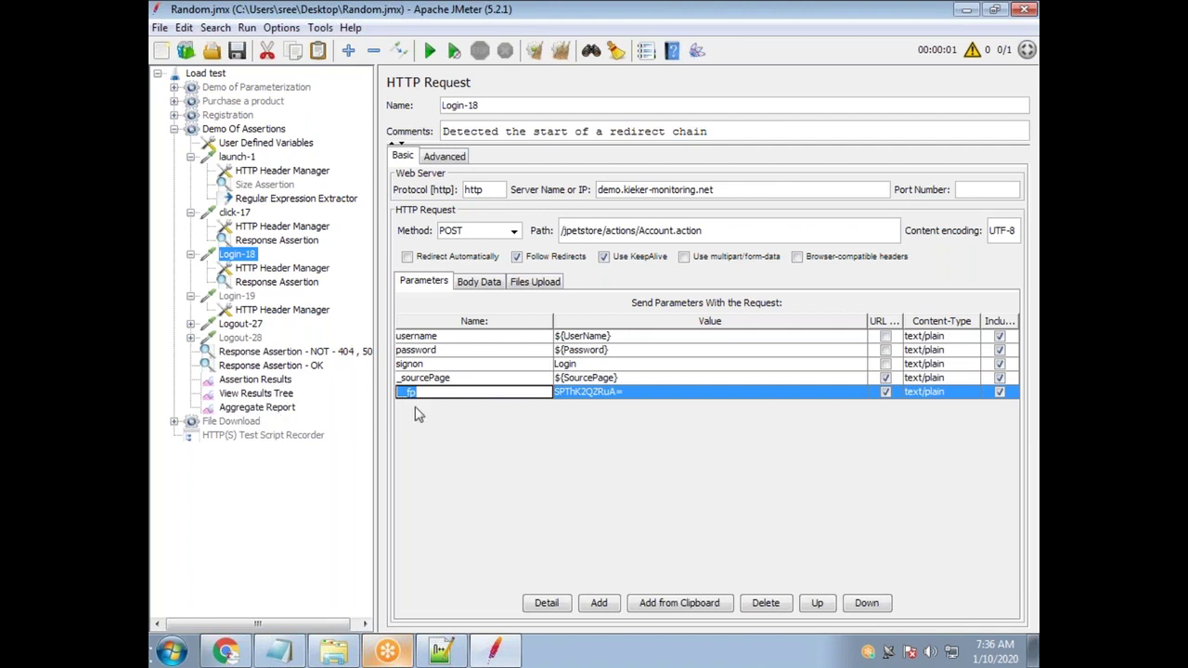
click(277, 382)
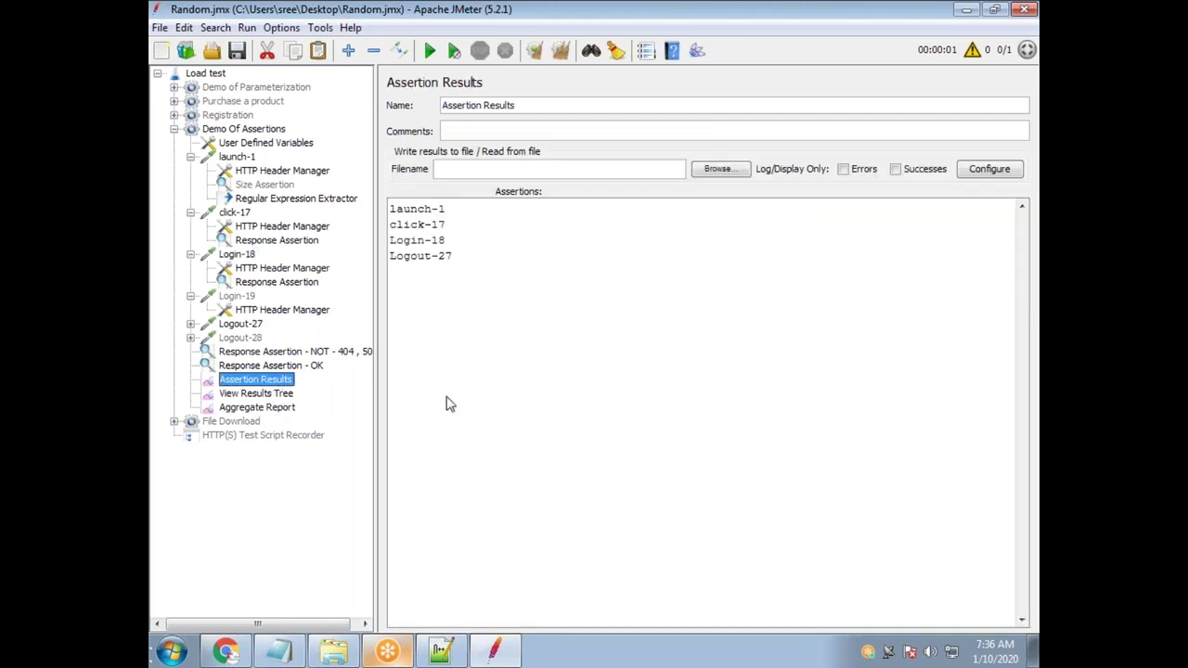
click(269, 394)
text(__fp)
click(759, 205)
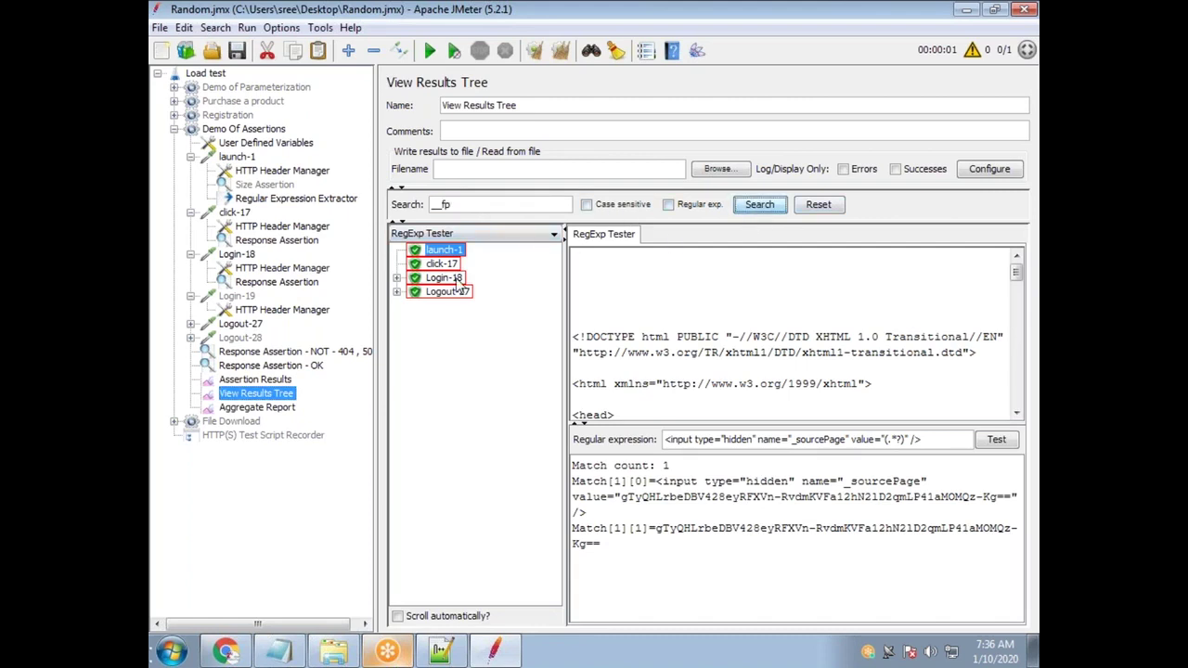
Check the results search with an empty term and arbitrary text, and search again for __fp
drag(471, 209, 369, 208)
key(BackSpace)
click(754, 207)
click(472, 204)
text(_fp)
click(759, 204)
double_click(441, 204)
text(fdgs)
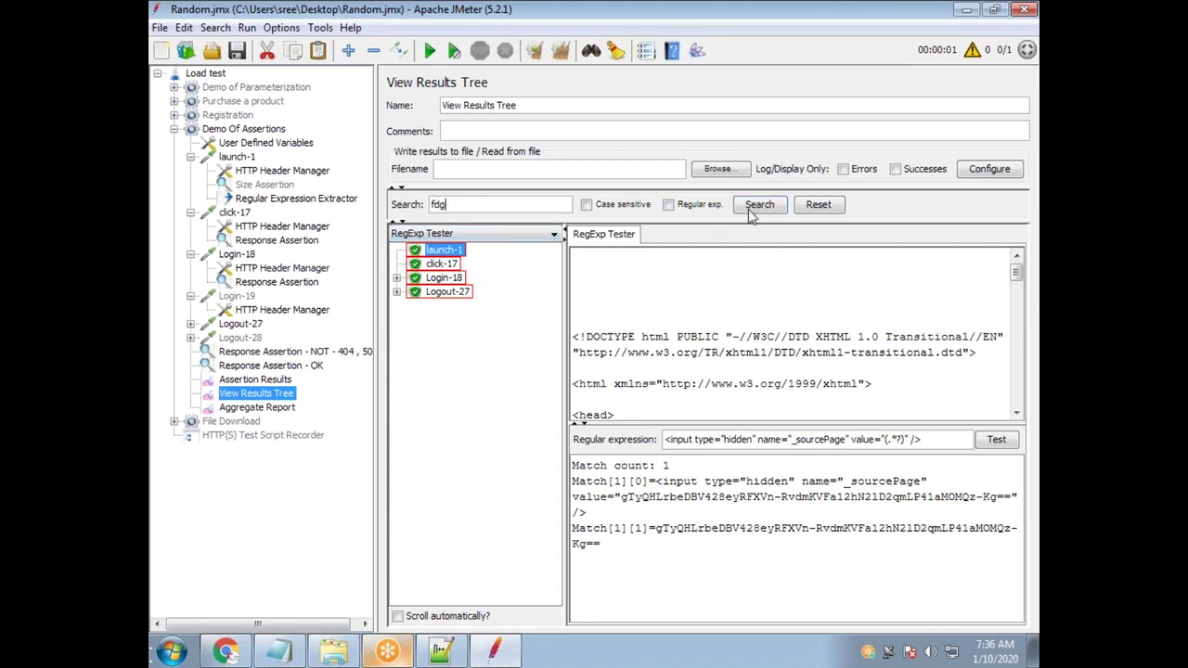
click(759, 204)
double_click(472, 206)
text(_fp)
click(747, 206)
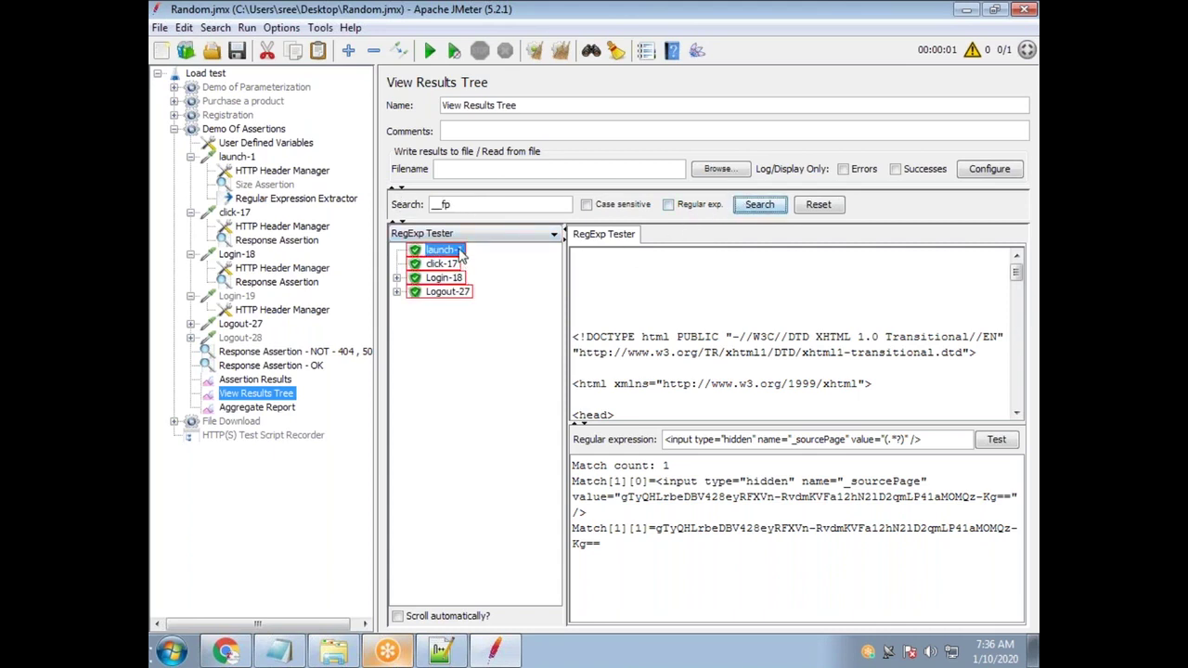
Show the results as Text and find __fp within the launch-1 response body
click(427, 235)
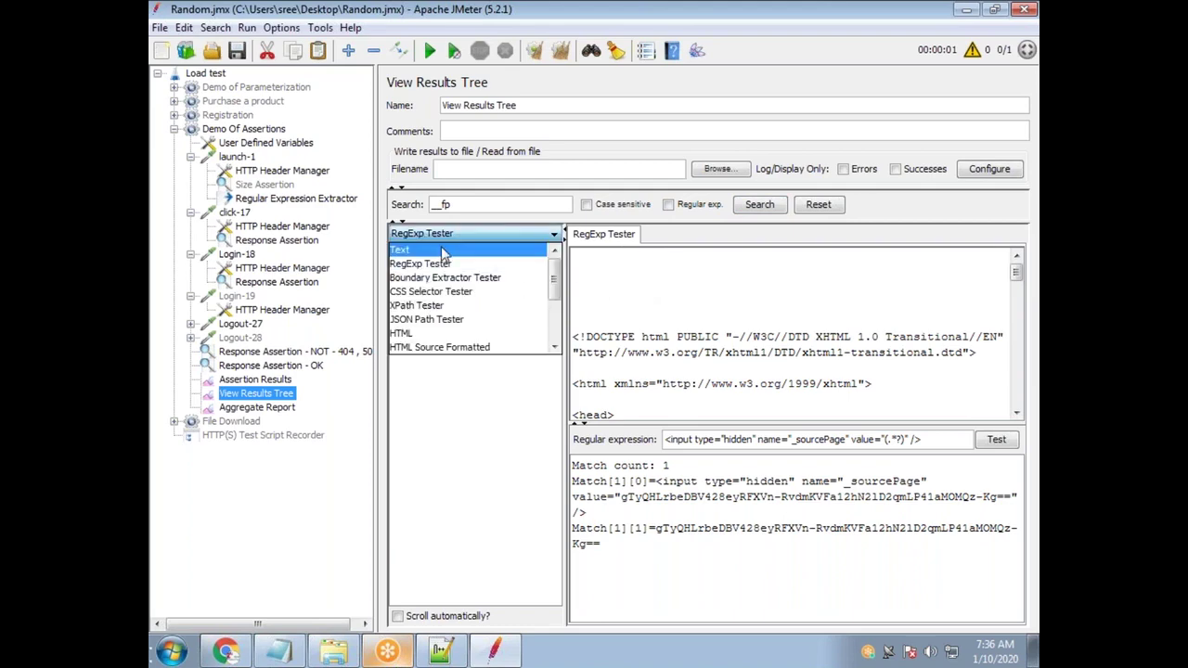
click(427, 247)
click(686, 235)
click(685, 280)
text(__fp)
click(865, 278)
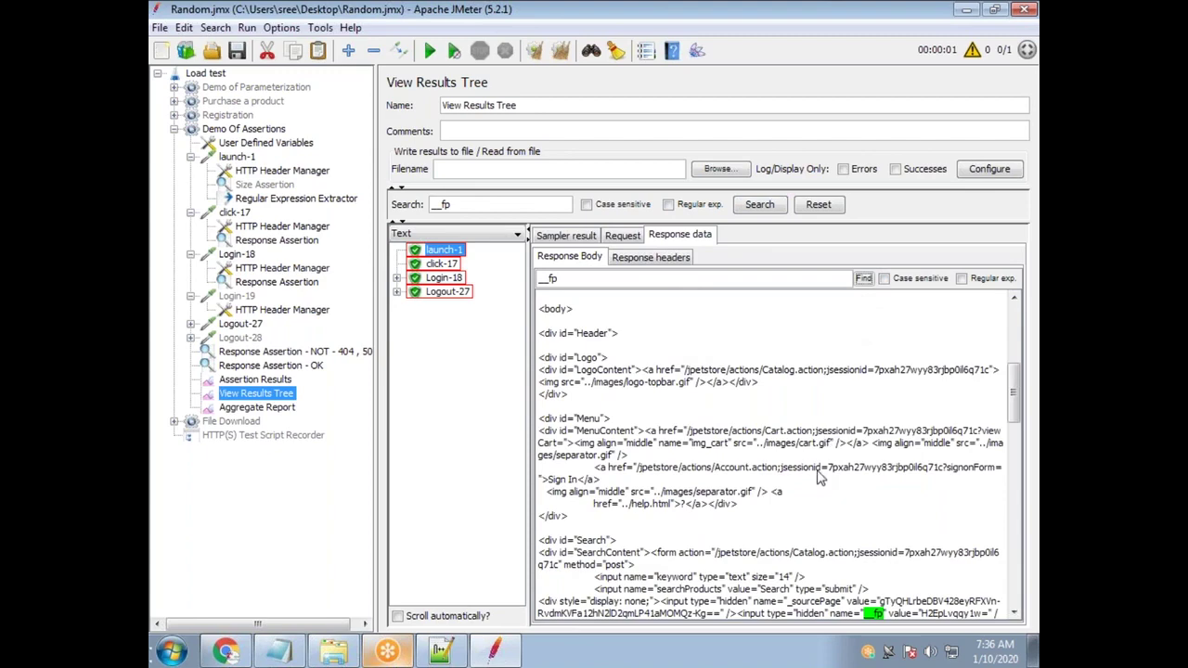
Copy the hidden __fp input fragment from launch-1's response body and paste it as the regular expression in the RegExp Tester
scroll(819, 476, down, 3)
drag(794, 519, 1002, 525)
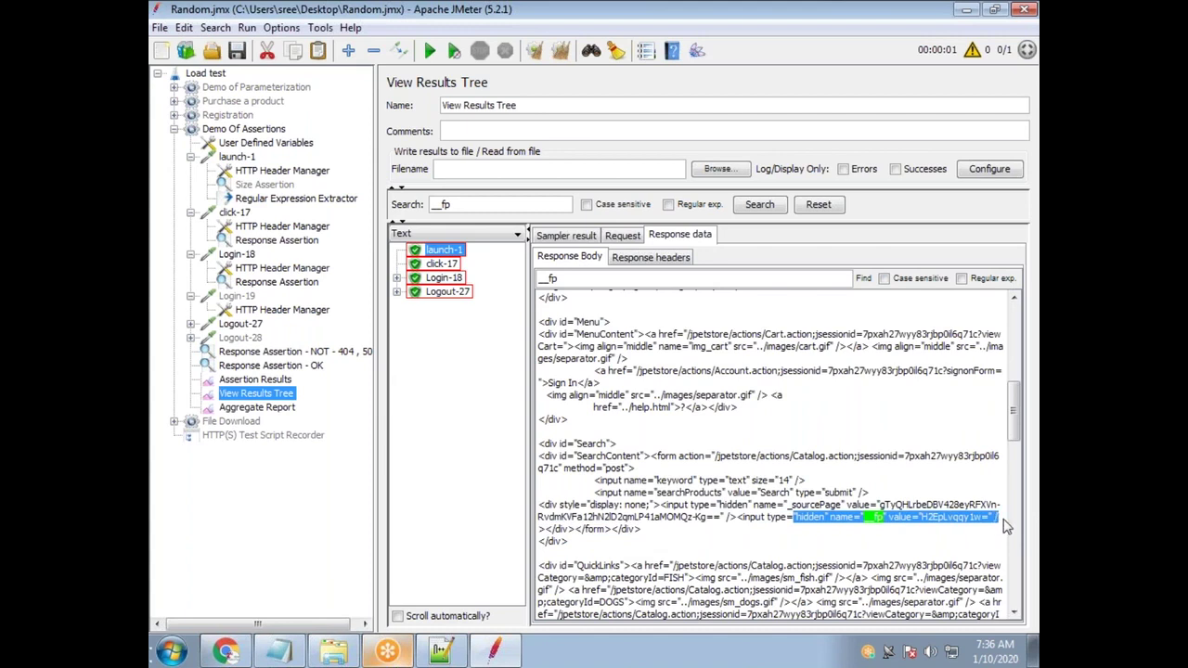
click(484, 235)
click(472, 264)
click(696, 440)
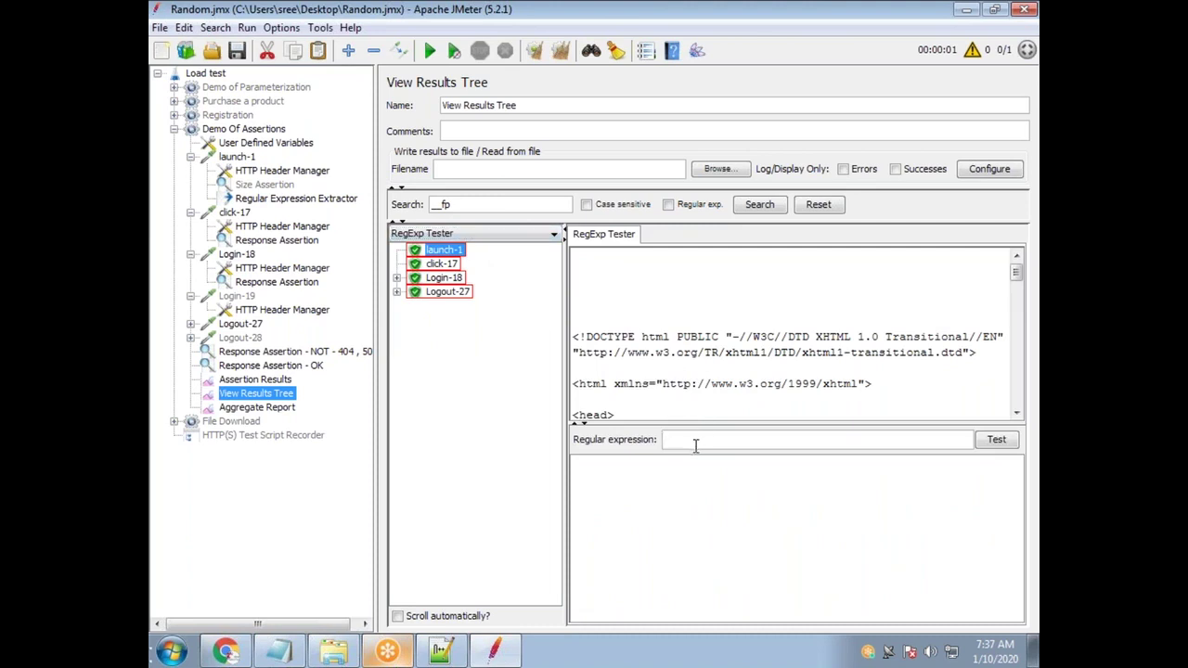
key(ctrl+v)
Replace the literal __fp value in the expression with (.*?), test it against launch-1, and check the matches
double_click(836, 442)
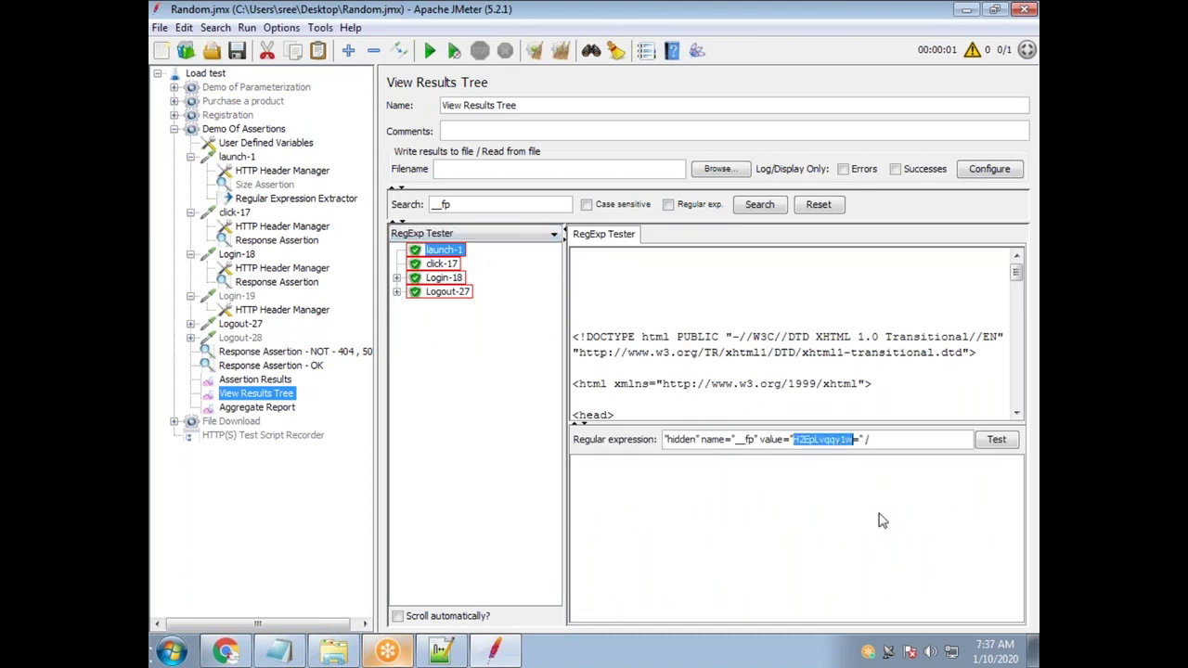
key(BackSpace)
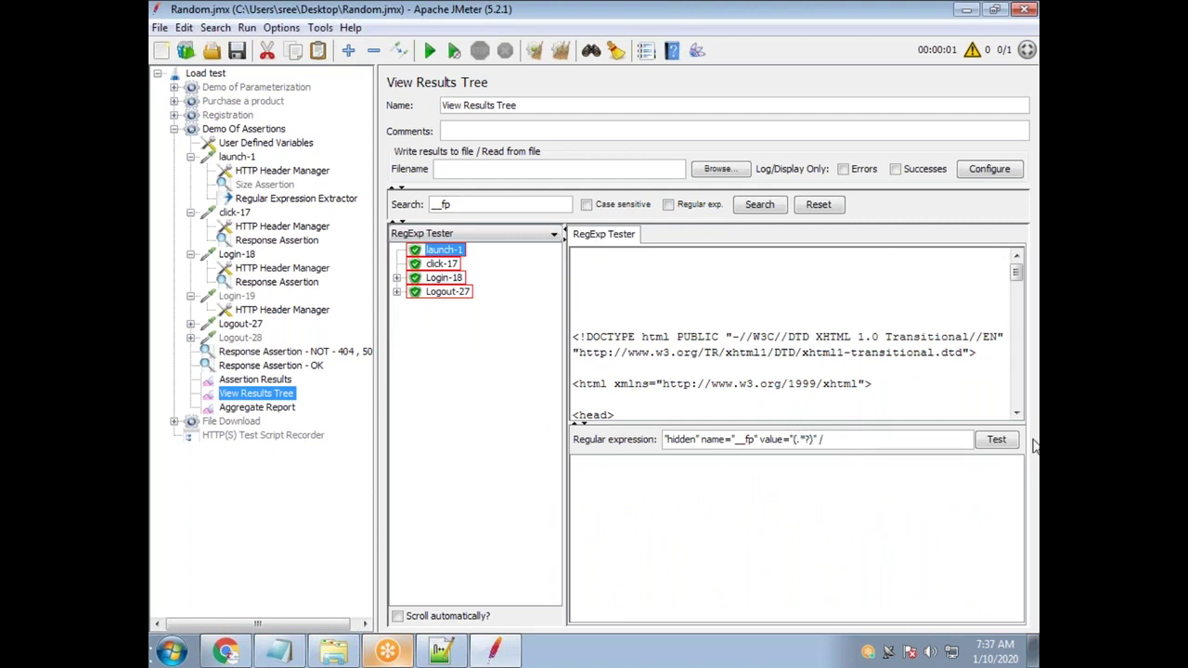
click(1004, 443)
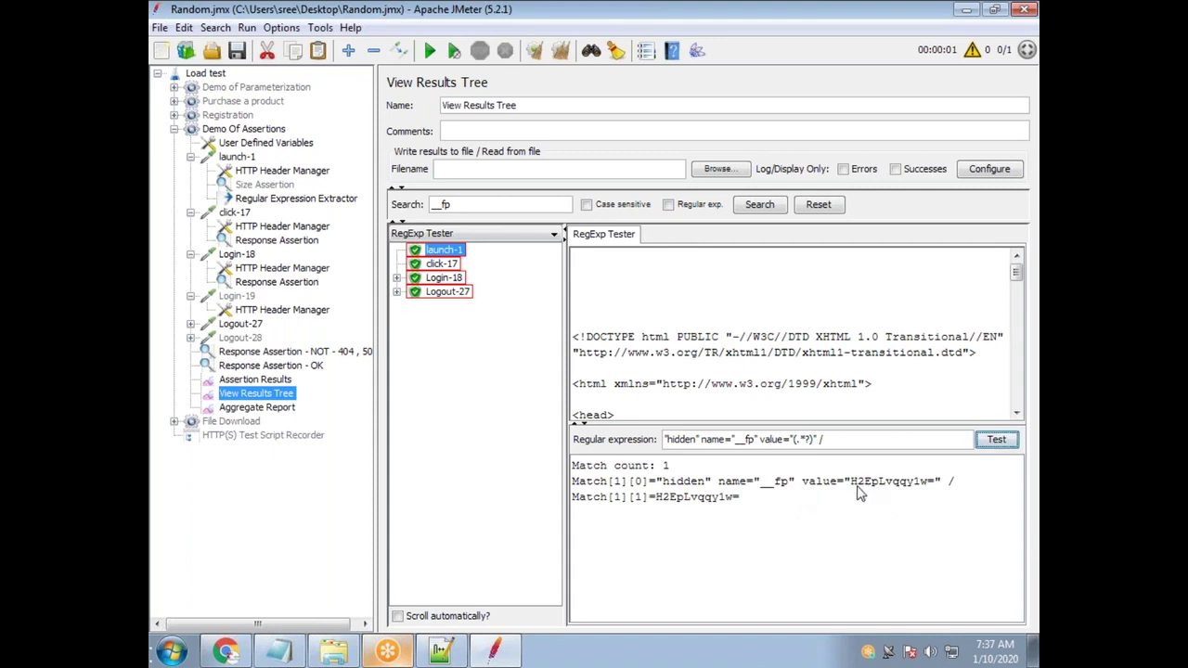
drag(853, 483, 951, 497)
drag(672, 466, 534, 477)
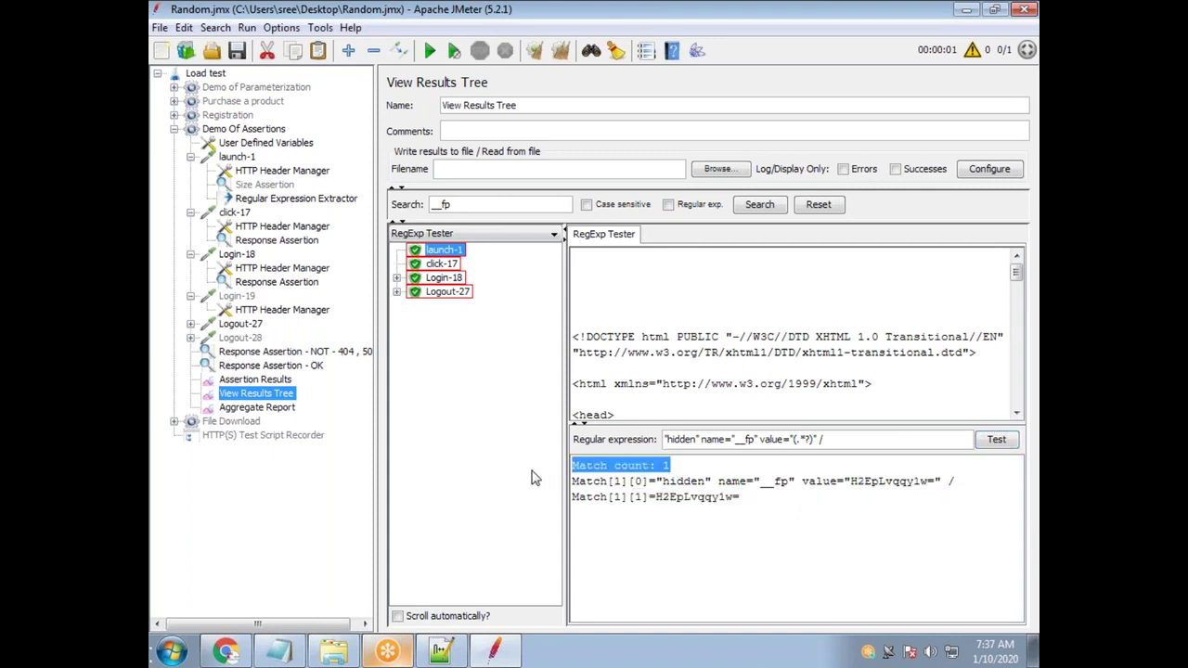
Copy the tested __fp expression and add a second Regular Expression Extractor post-processor to launch-1
drag(835, 440, 654, 438)
key(ctrl+c)
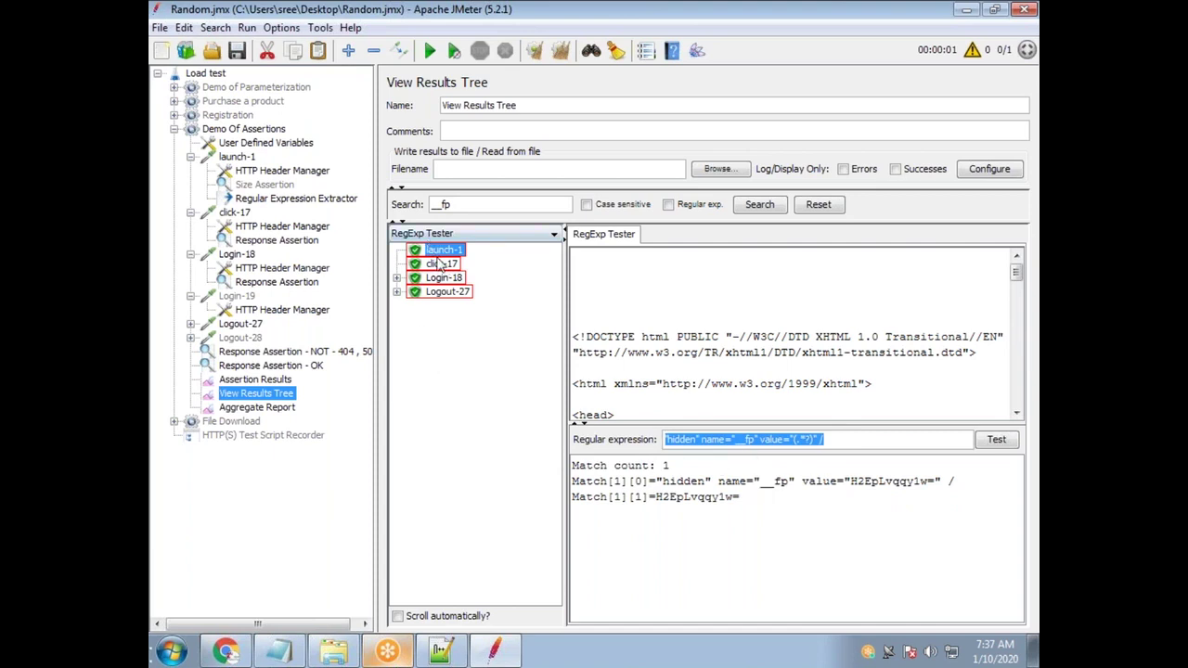
right_click(237, 157)
mouse_move(255, 174)
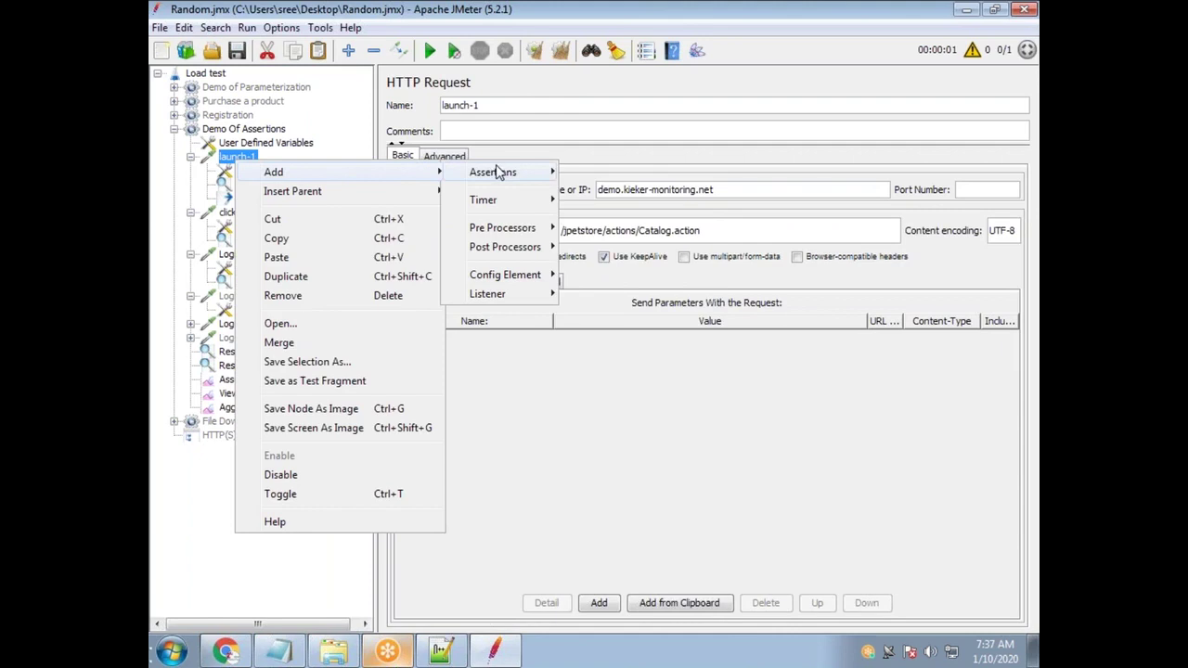
mouse_move(520, 247)
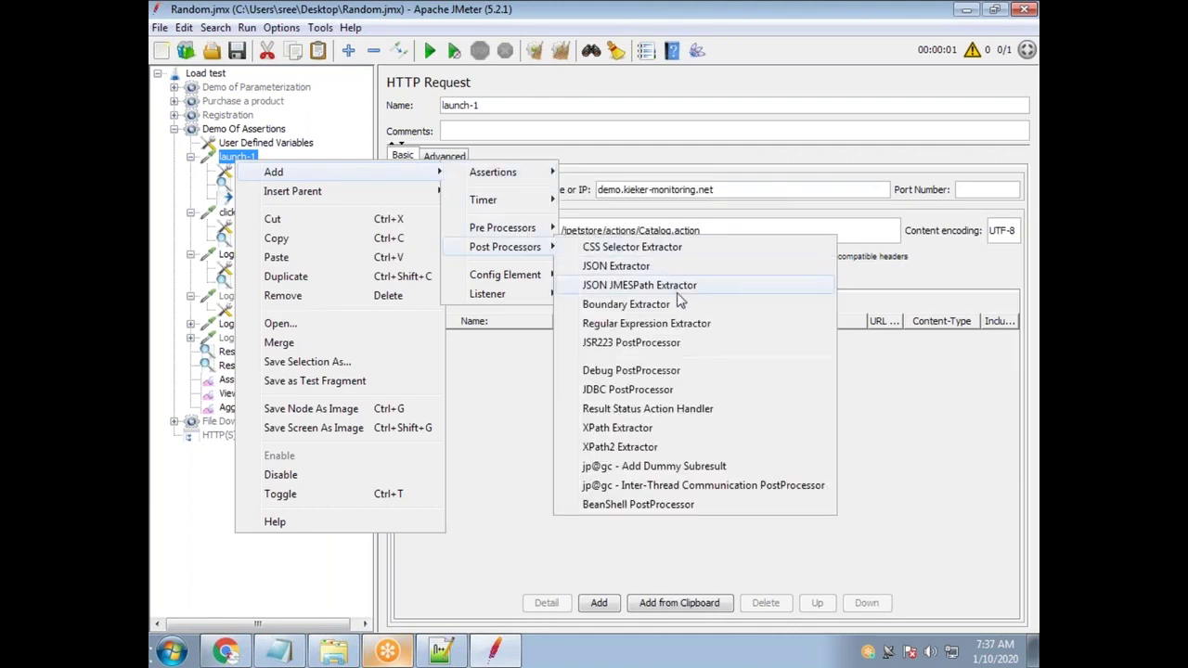
click(684, 325)
Configure the new extractor with variable FP, expression "hidden" name="__fp" value="(.*?)" /, template $1$, match number 1 and default NOT FOUND
click(668, 260)
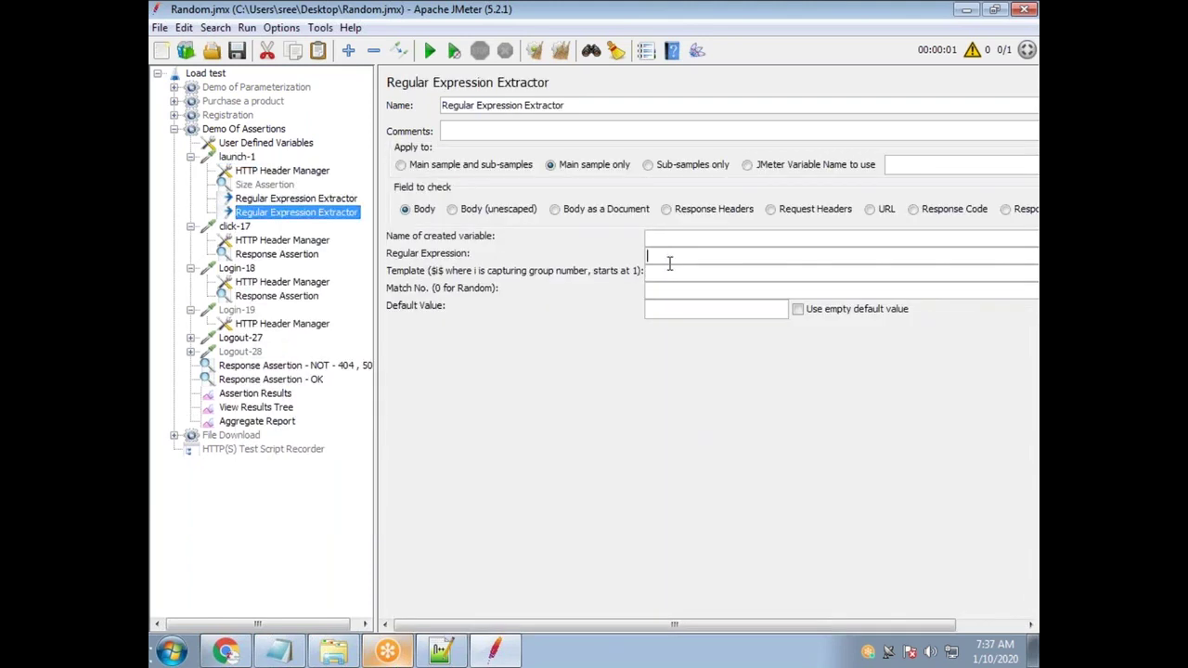
key(ctrl+v)
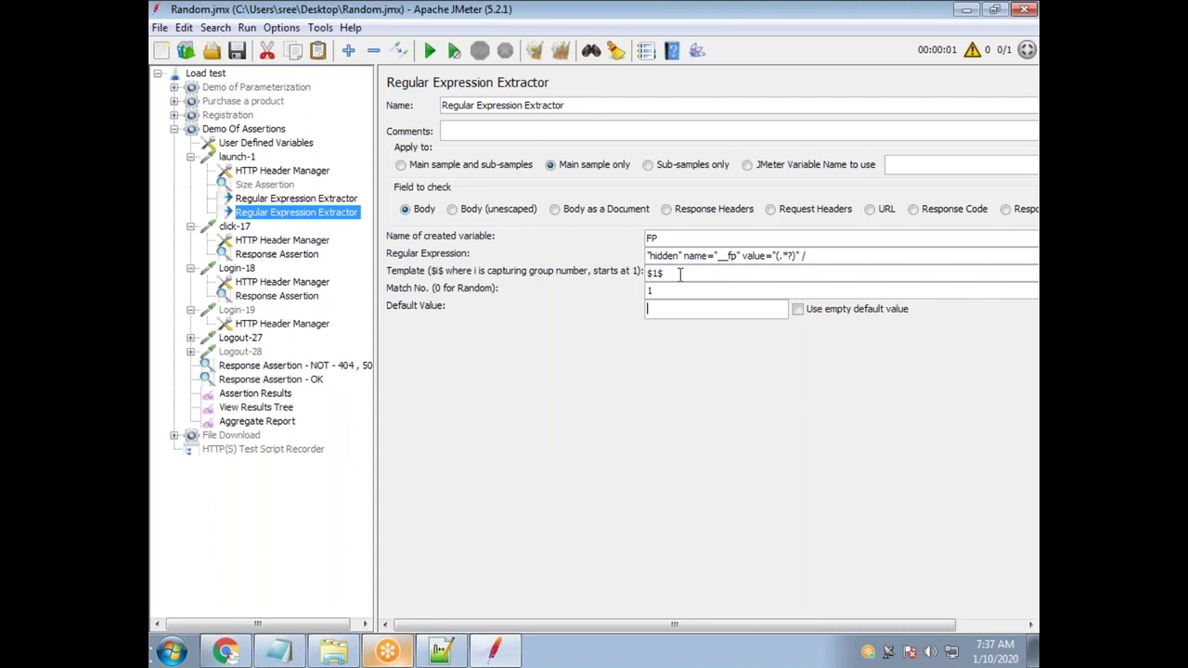
text(UND)
Replace the hard-coded __fp parameter value in the Login-18 request with ${FP}
drag(675, 238, 602, 239)
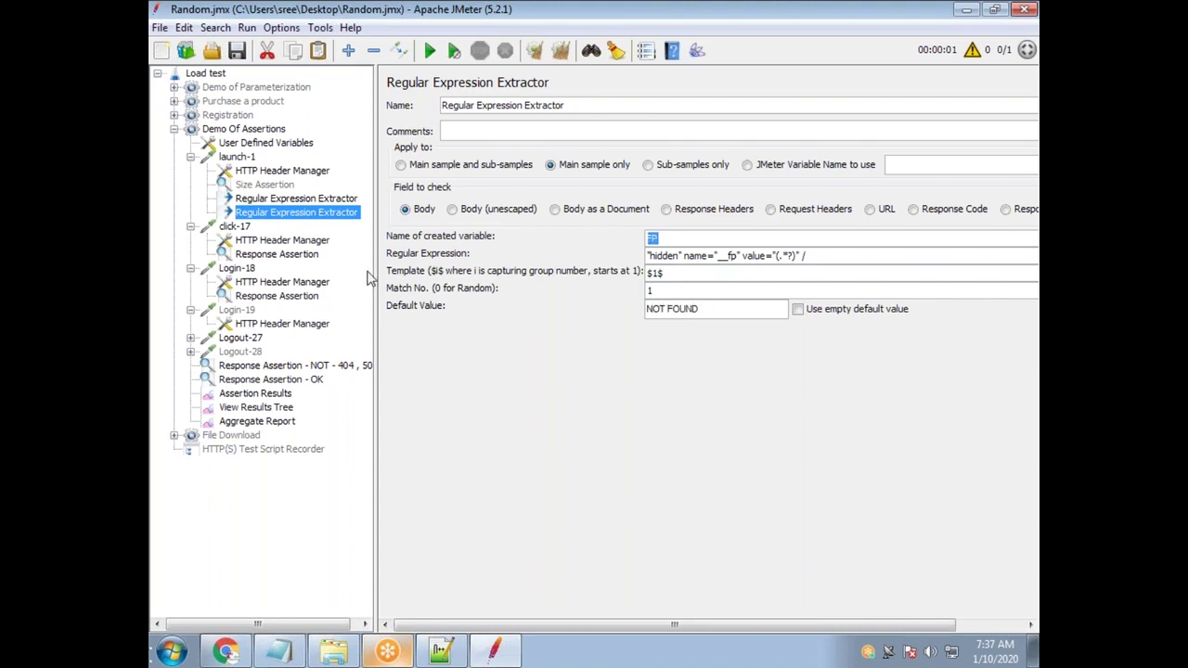
click(243, 268)
click(644, 392)
drag(616, 392, 554, 392)
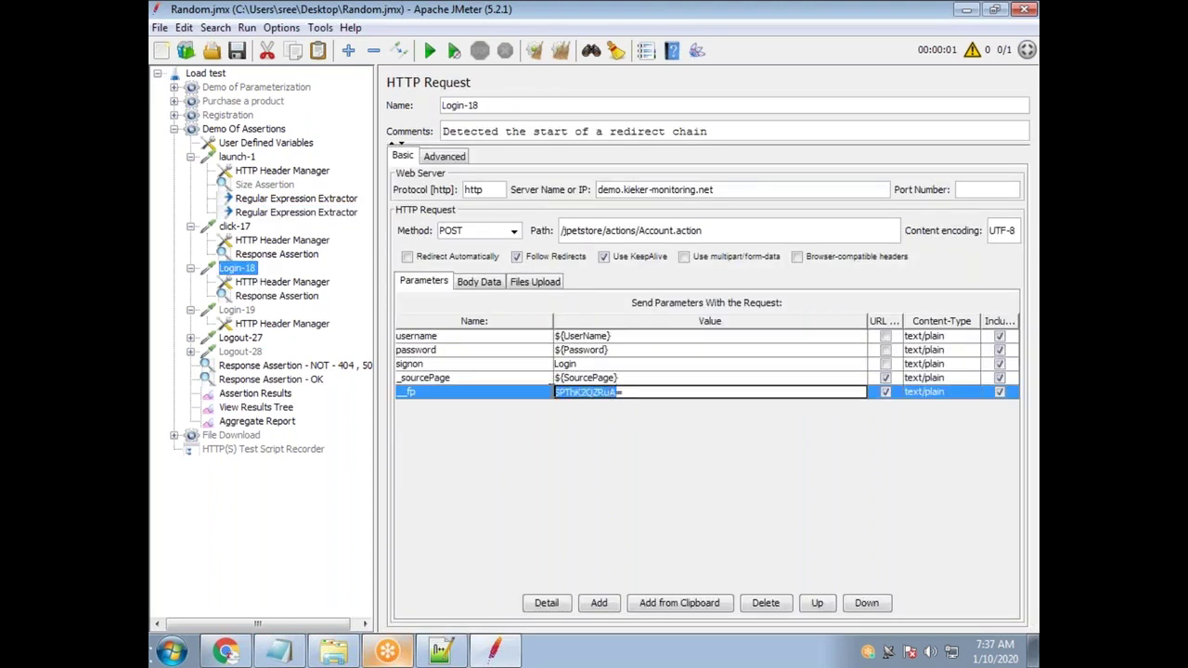
key(BackSpace)
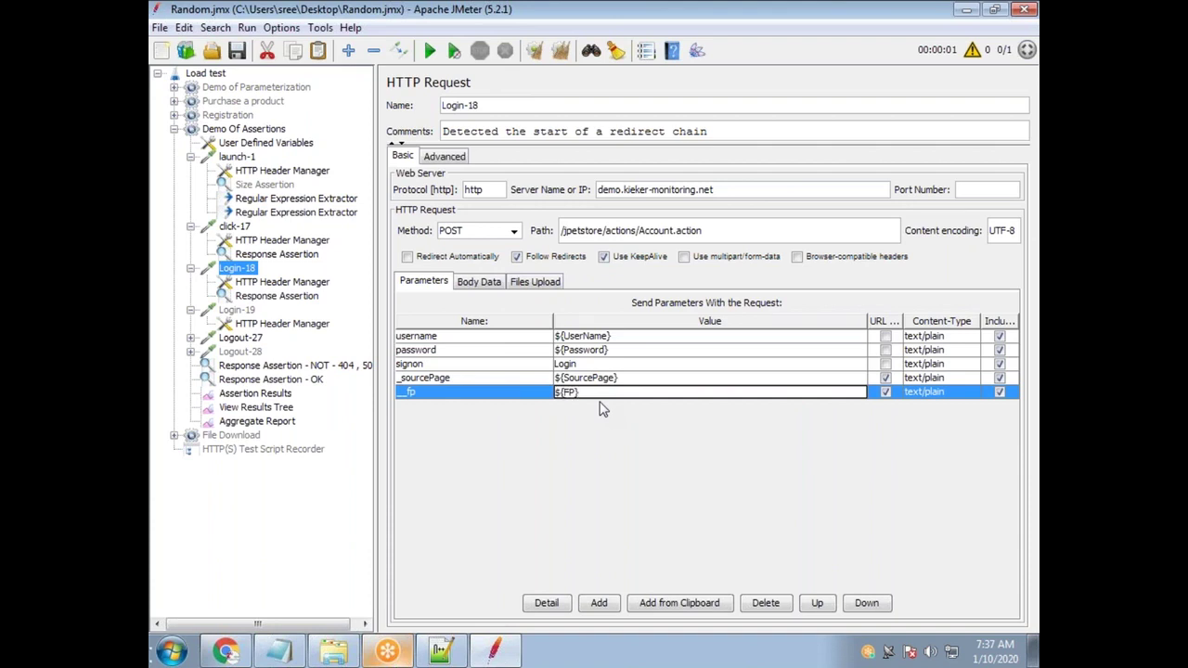
shift+click(577, 394)
click(577, 393)
click(586, 381)
click(585, 393)
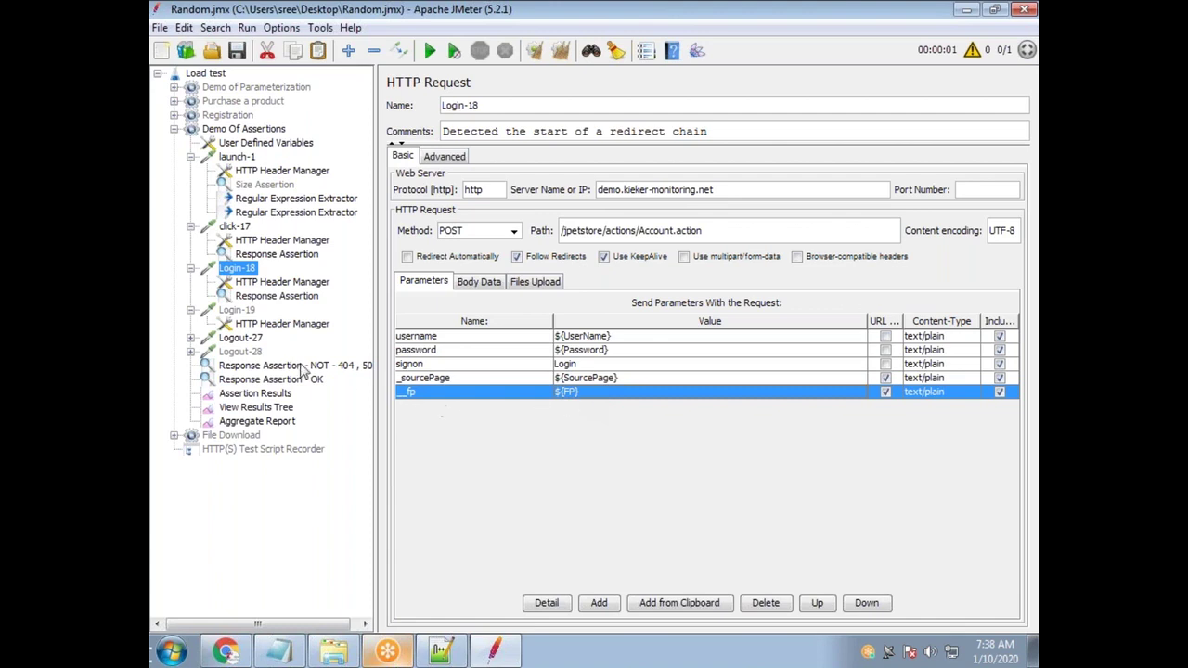
Review the RegExp Tester results, the Login-18 parameters, the Match No notes in Notepad++, and the SourcePage extractor in JMeter
click(257, 408)
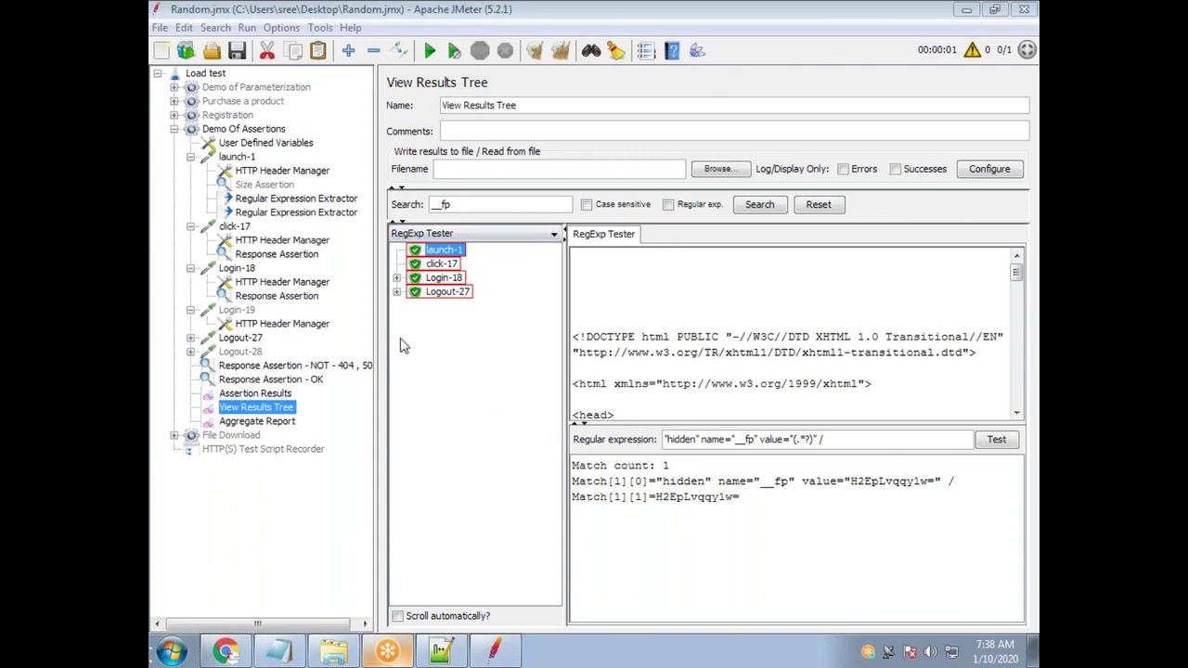
click(244, 269)
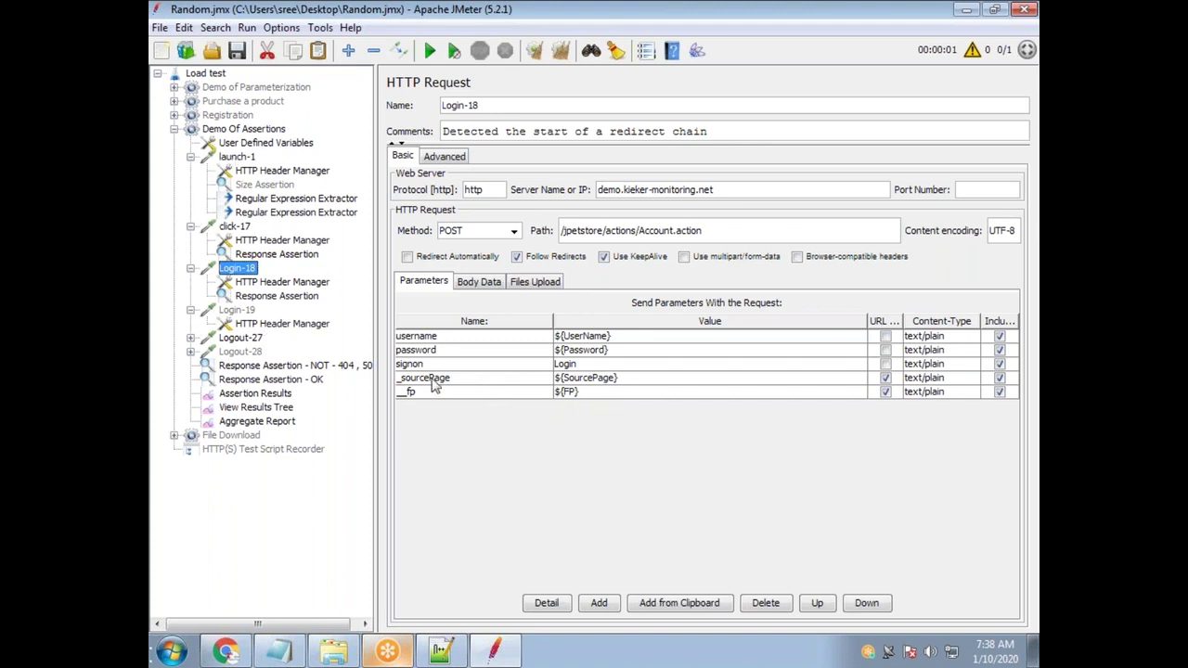
click(453, 655)
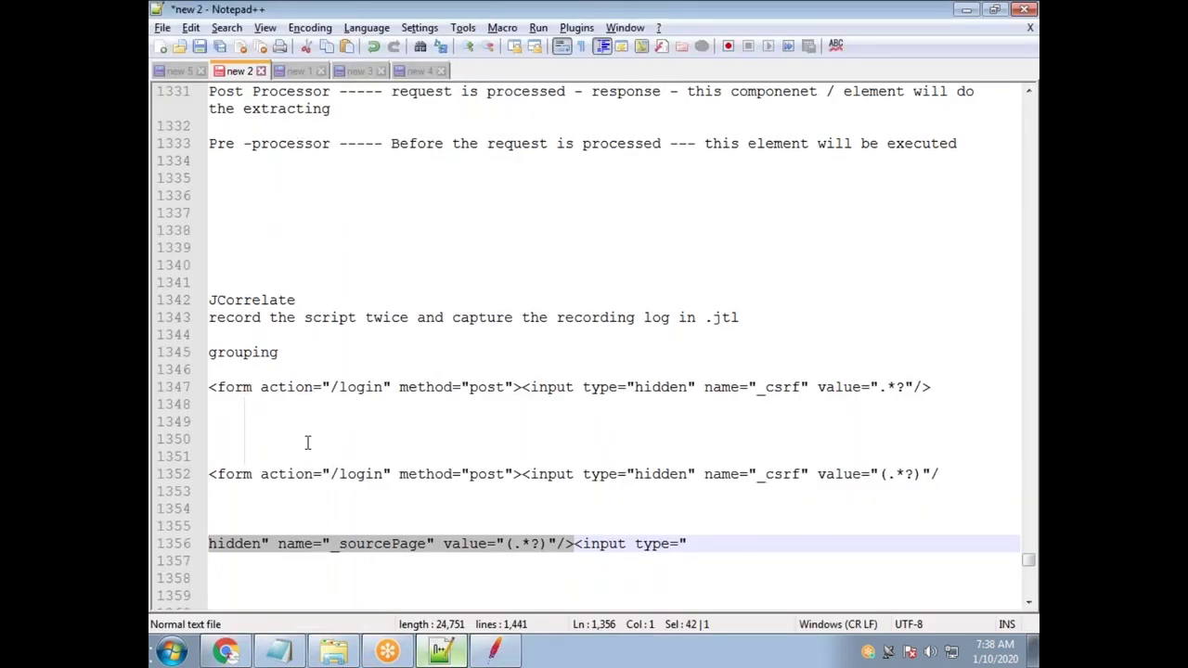
scroll(307, 443, up, 9)
scroll(329, 146, up, 2)
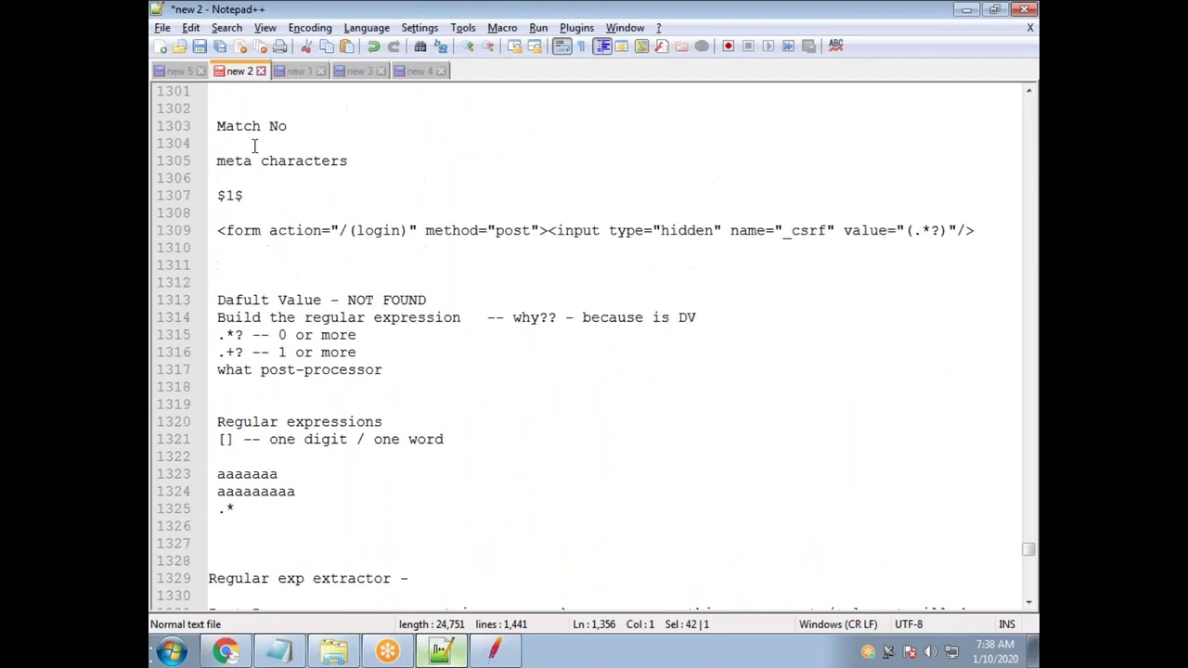
drag(289, 178, 219, 178)
key(alt+Tab)
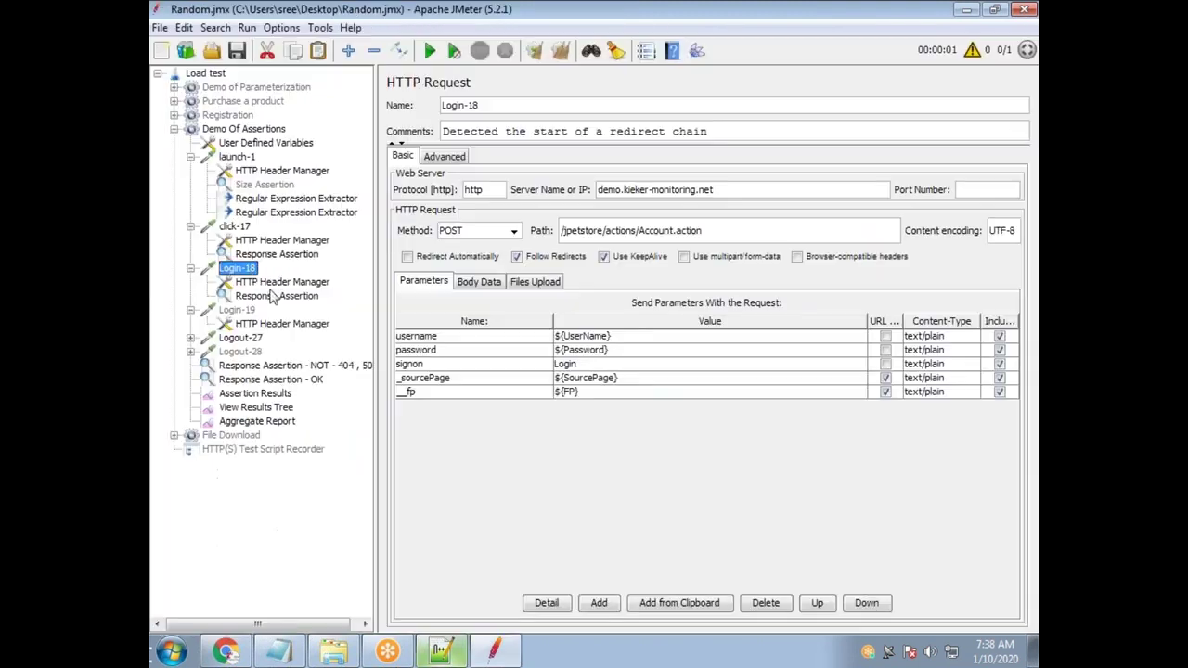
click(265, 199)
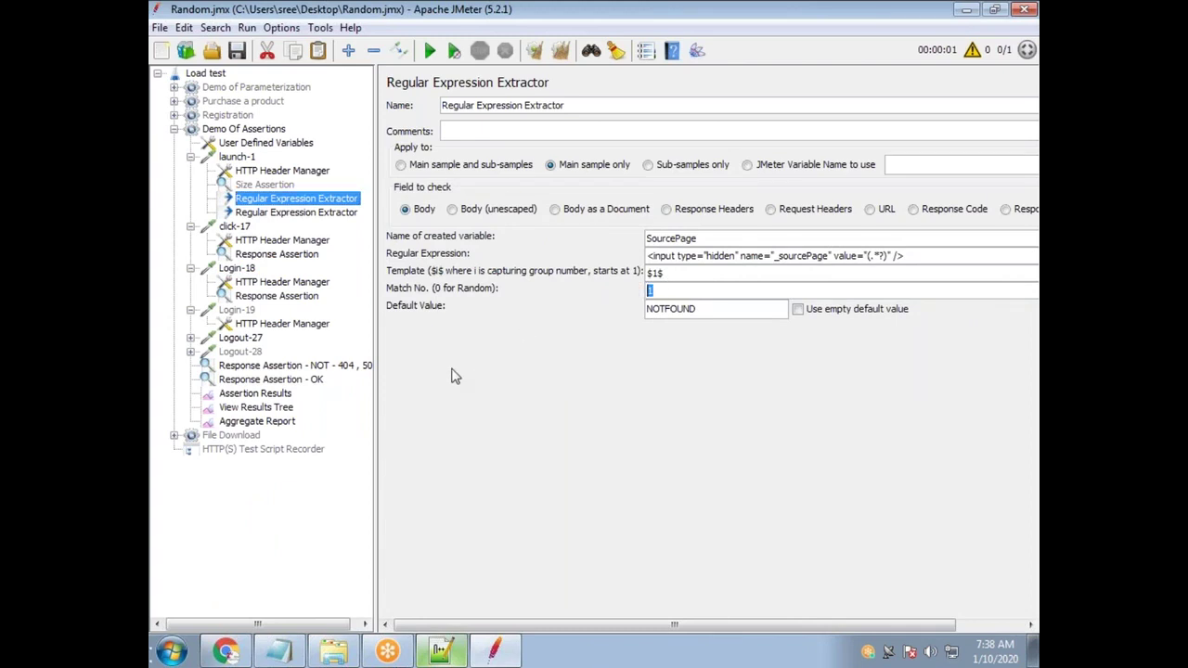
In the Purchase a product thread group, move Transaction Controller and click-17 out of the Loop Controller into Simple Controller - Timers
click(174, 129)
click(173, 129)
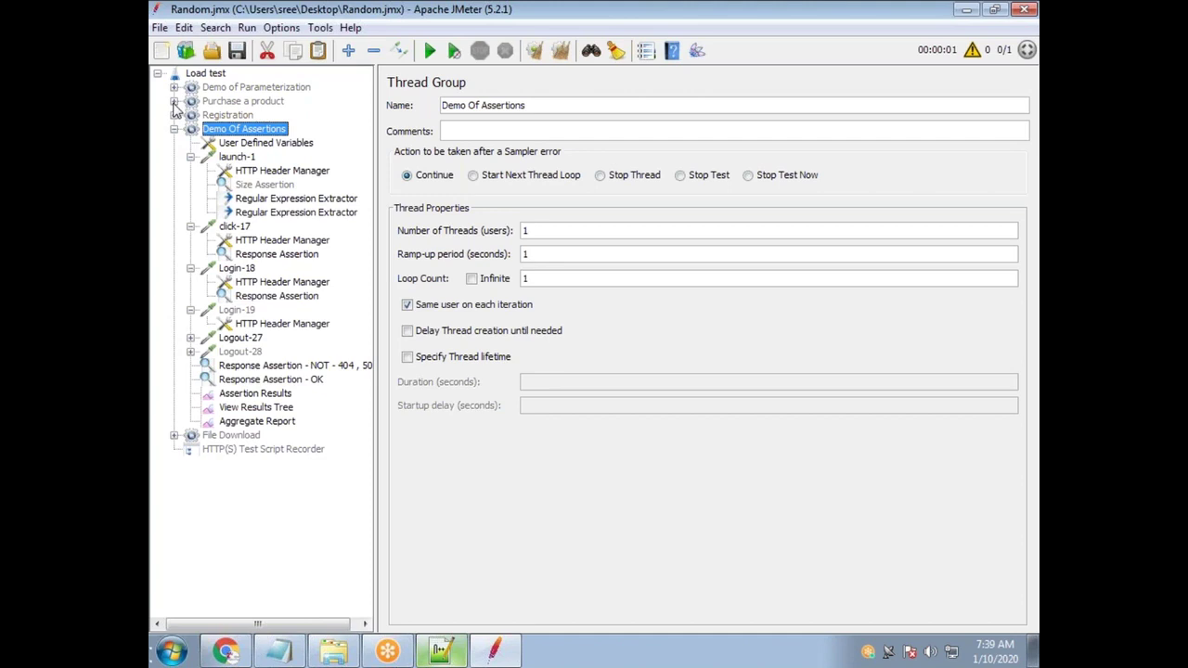
click(174, 101)
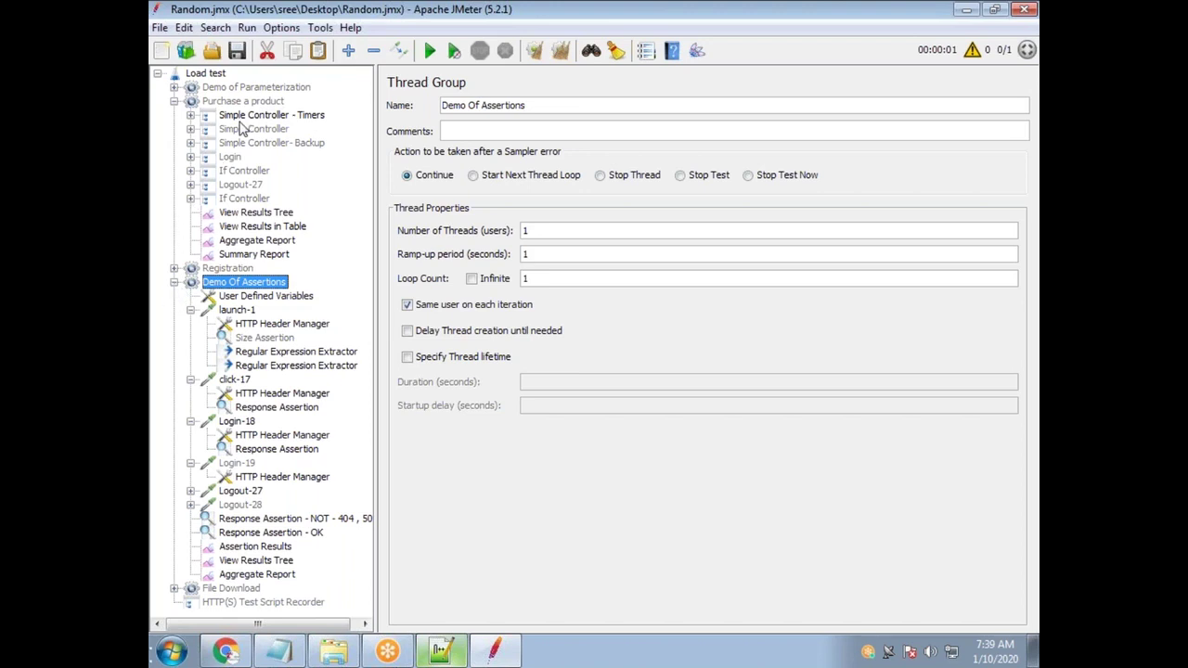
click(191, 115)
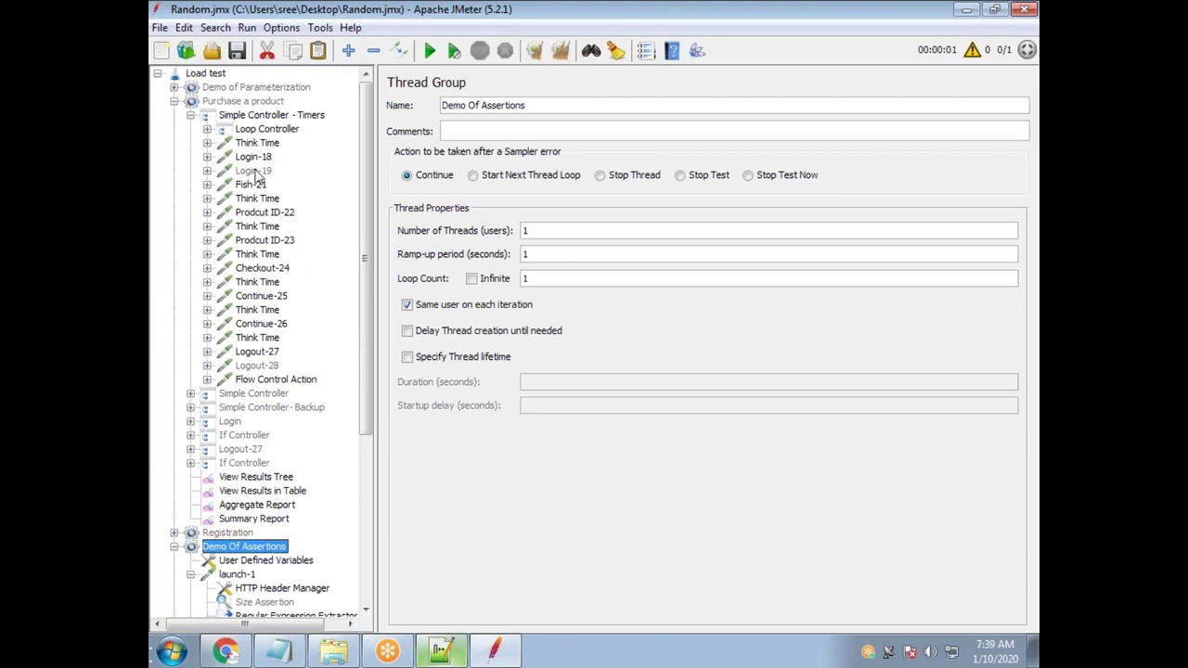
click(207, 129)
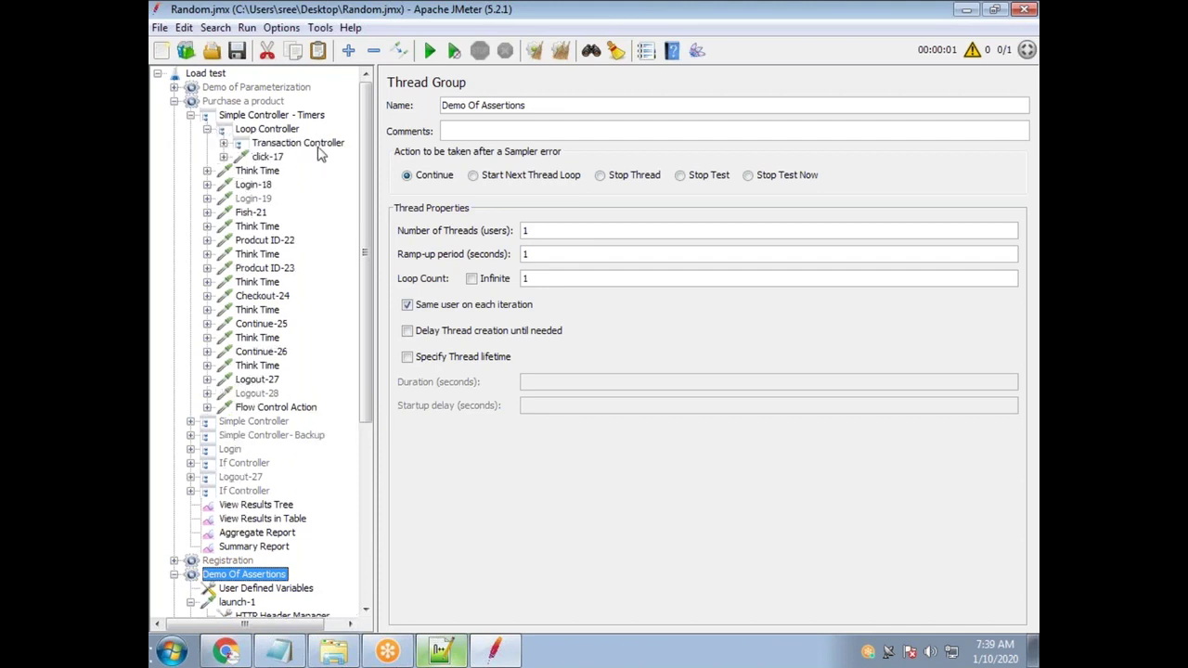
click(269, 143)
click(224, 143)
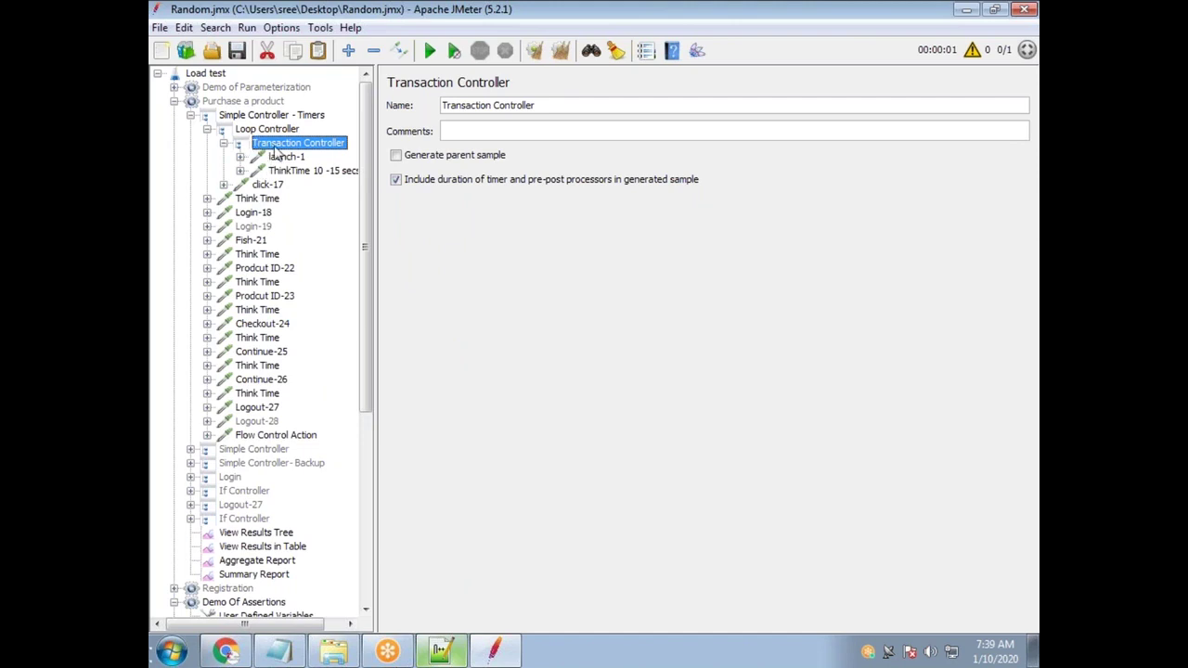
drag(267, 147, 264, 116)
click(259, 130)
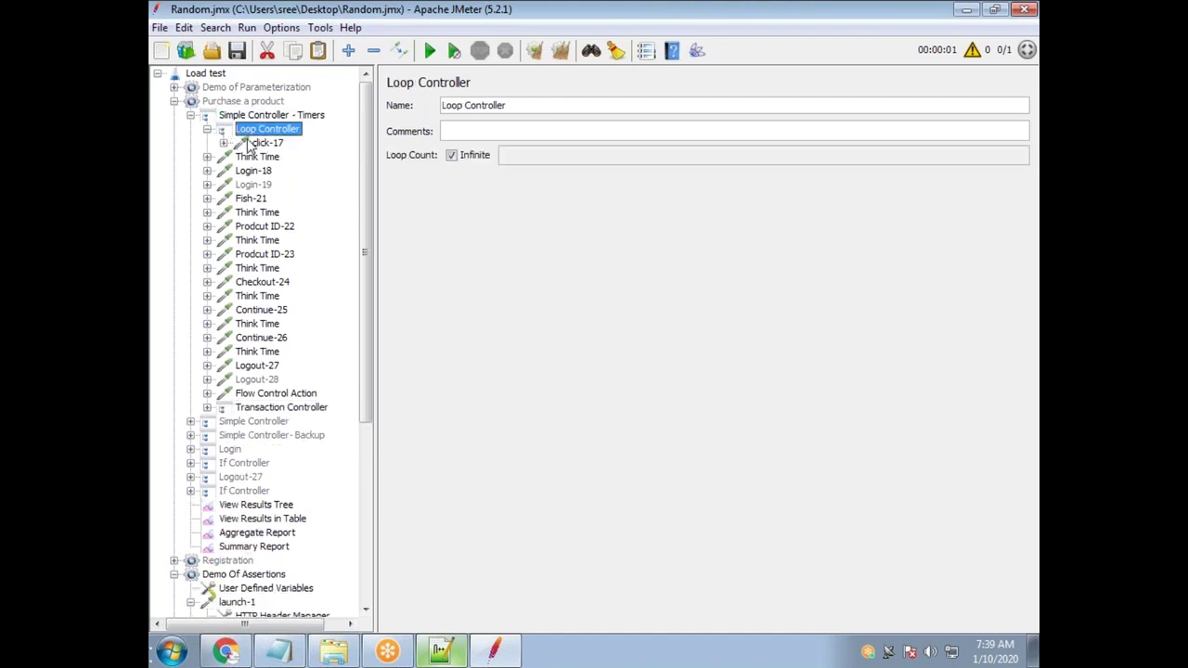
drag(267, 143, 266, 116)
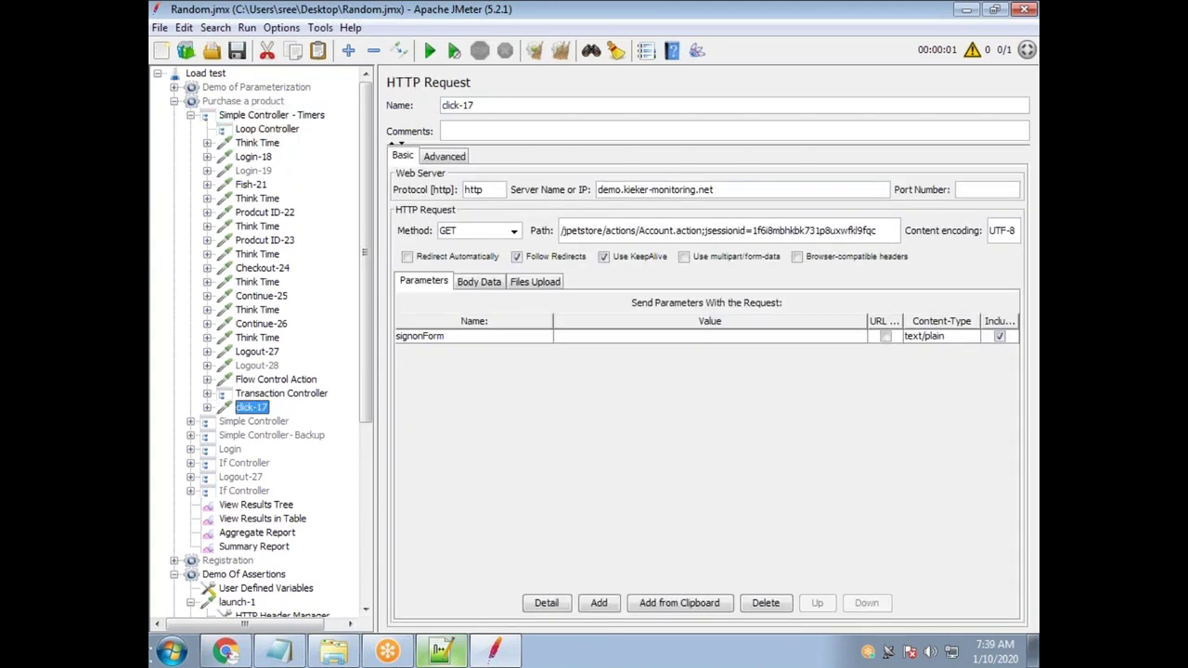
Delete the emptied Loop Controller and move click-17 above the first Think Time in Simple Controller - Timers
click(259, 129)
key(Delete)
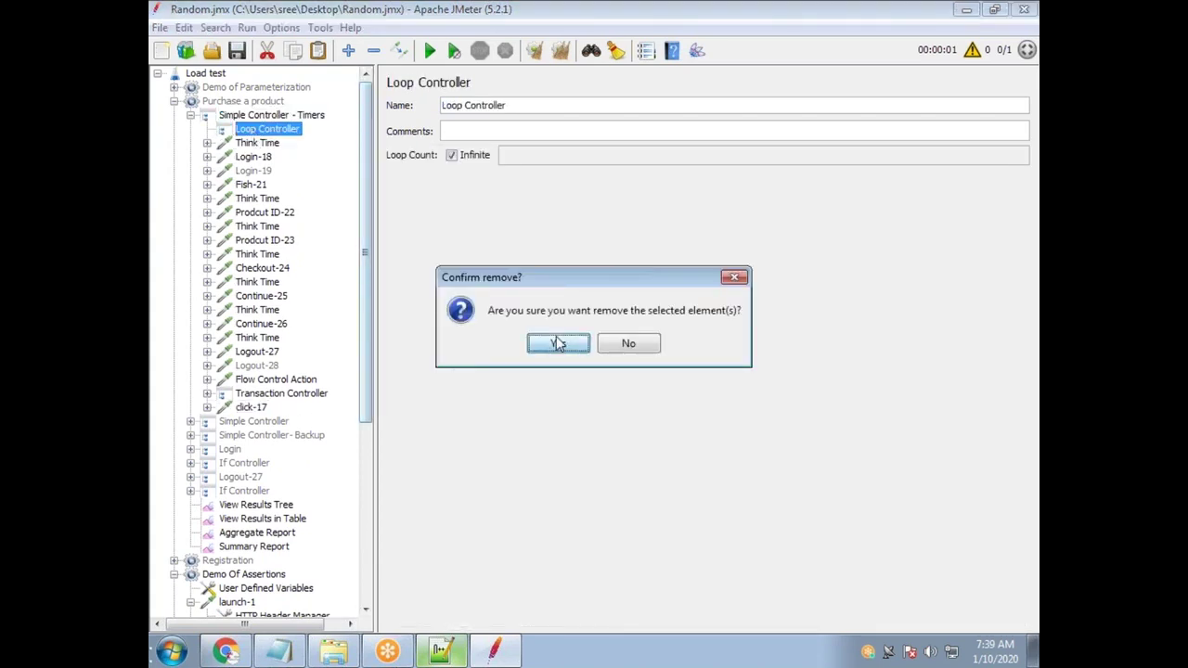
click(558, 344)
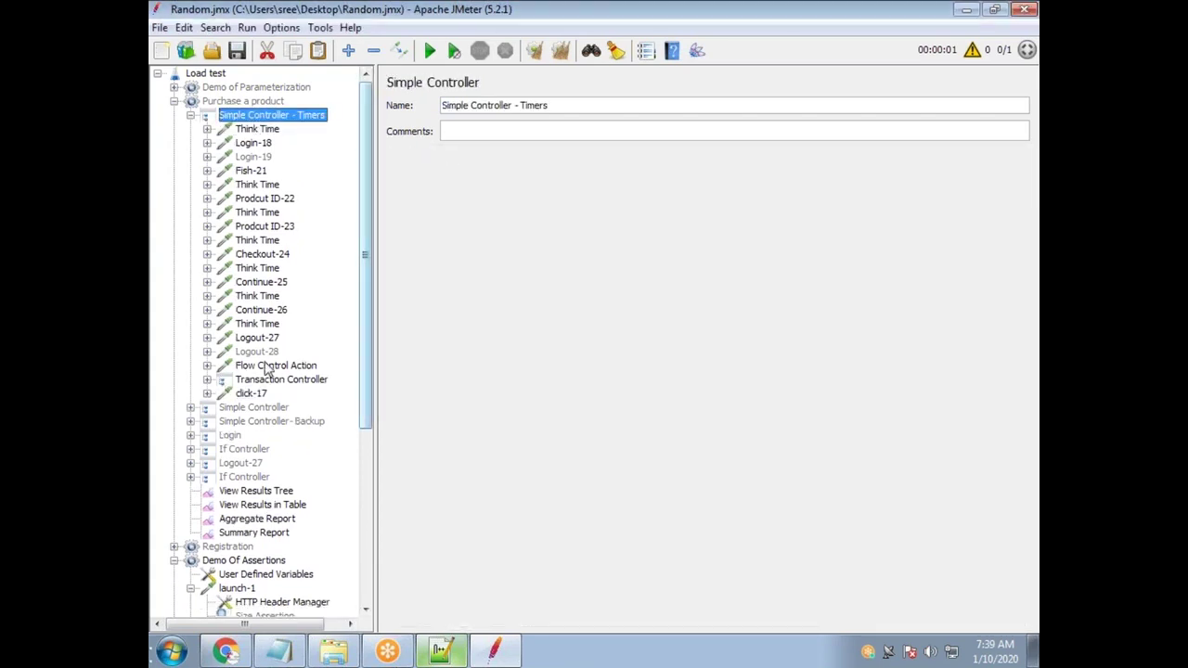
click(268, 132)
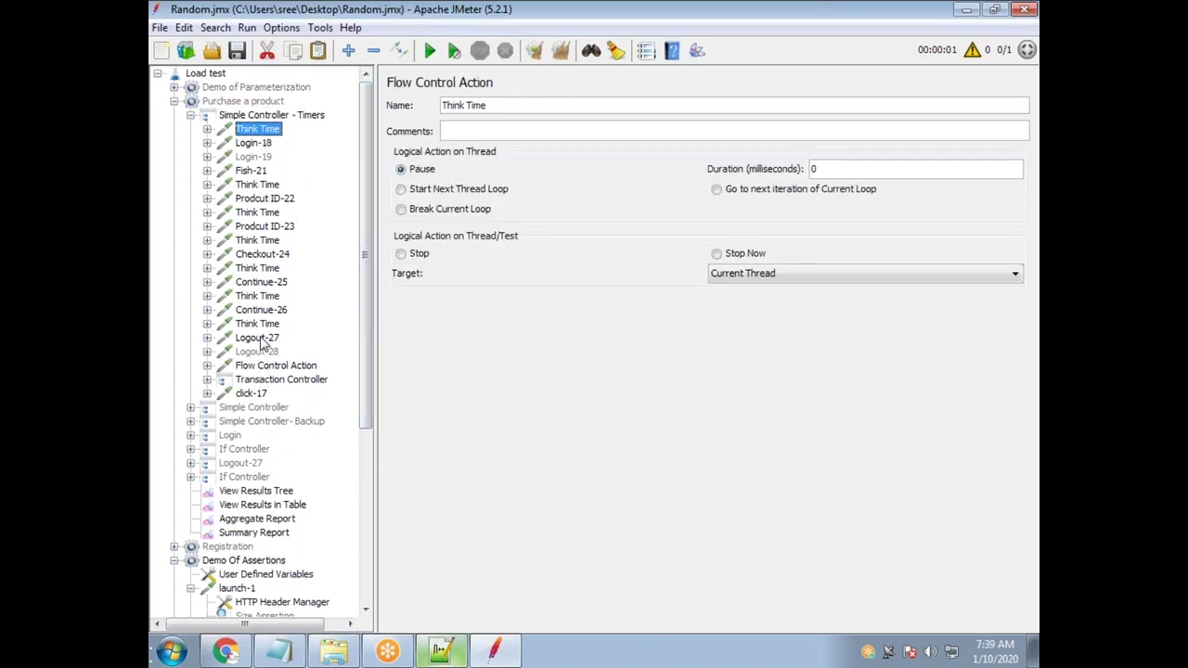
drag(250, 395, 269, 135)
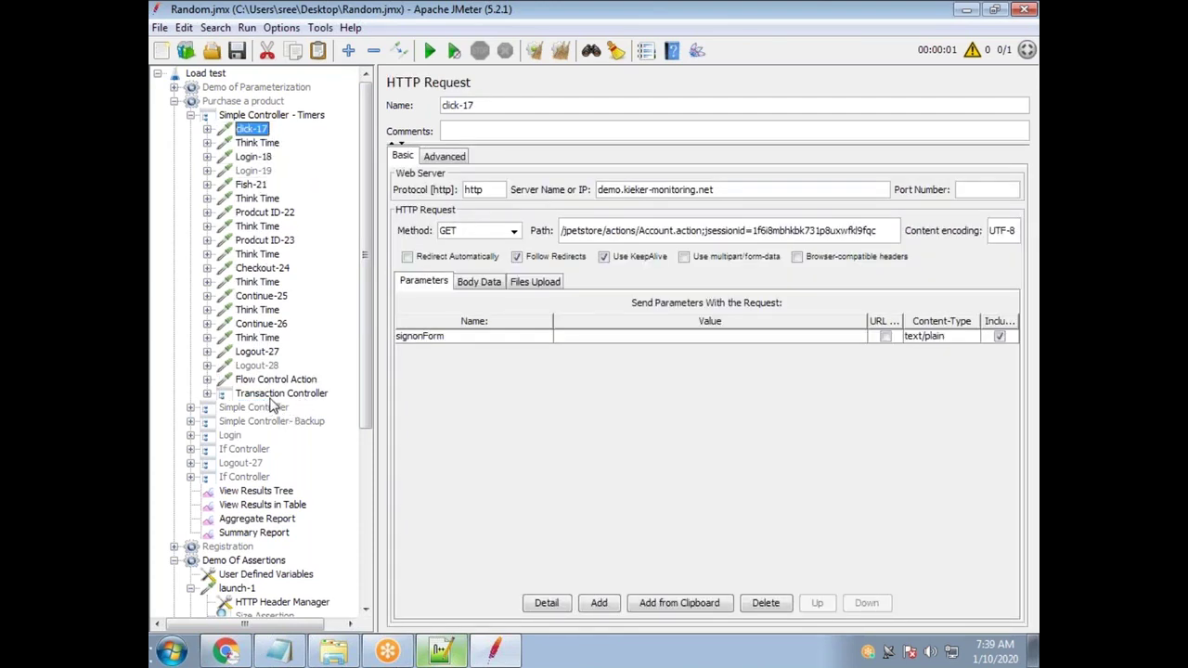
Move the launch-1 request out of Transaction Controller to the first place in Simple Controller - Timers, above click-17
click(256, 350)
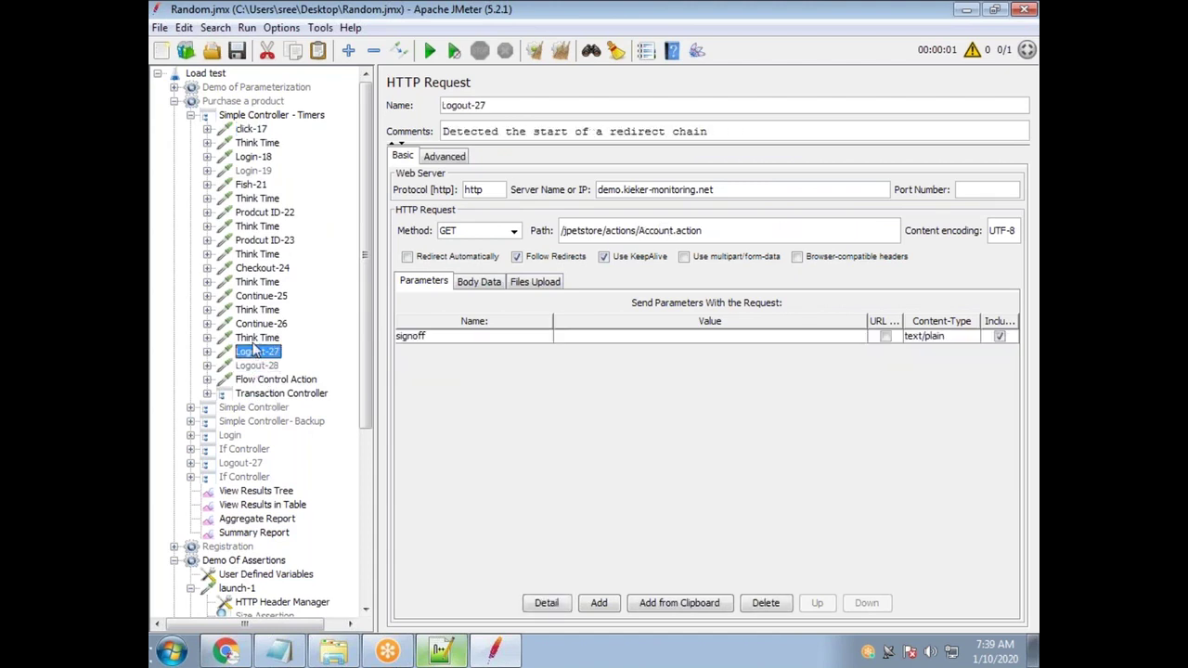
click(257, 338)
click(264, 393)
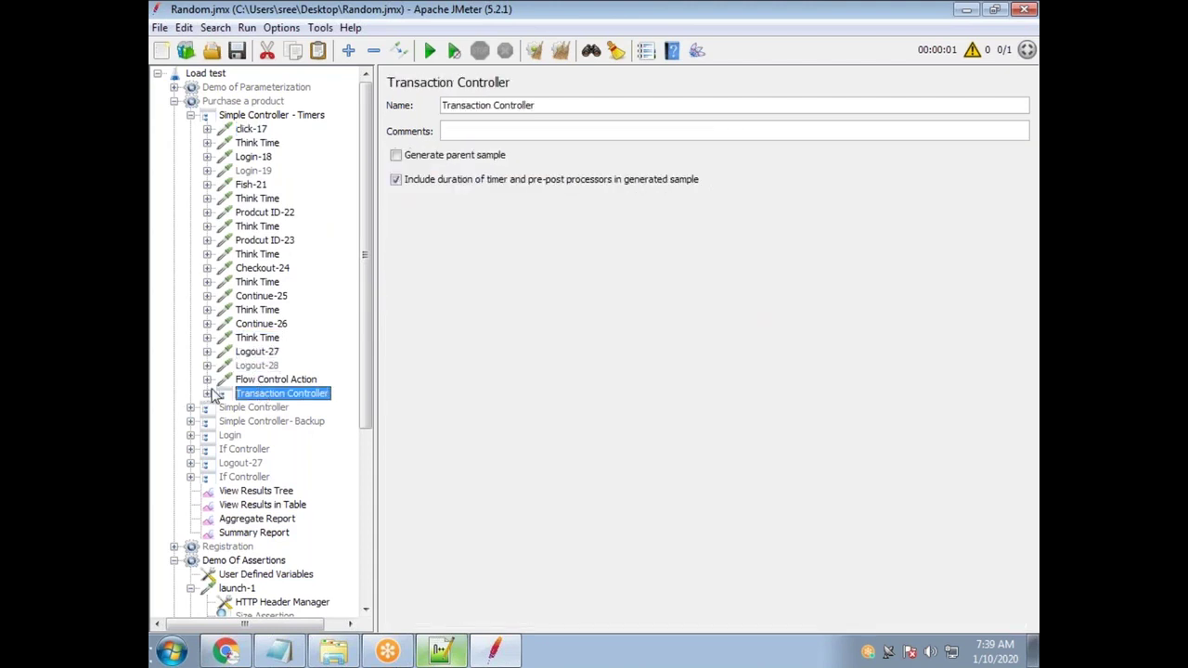
click(207, 393)
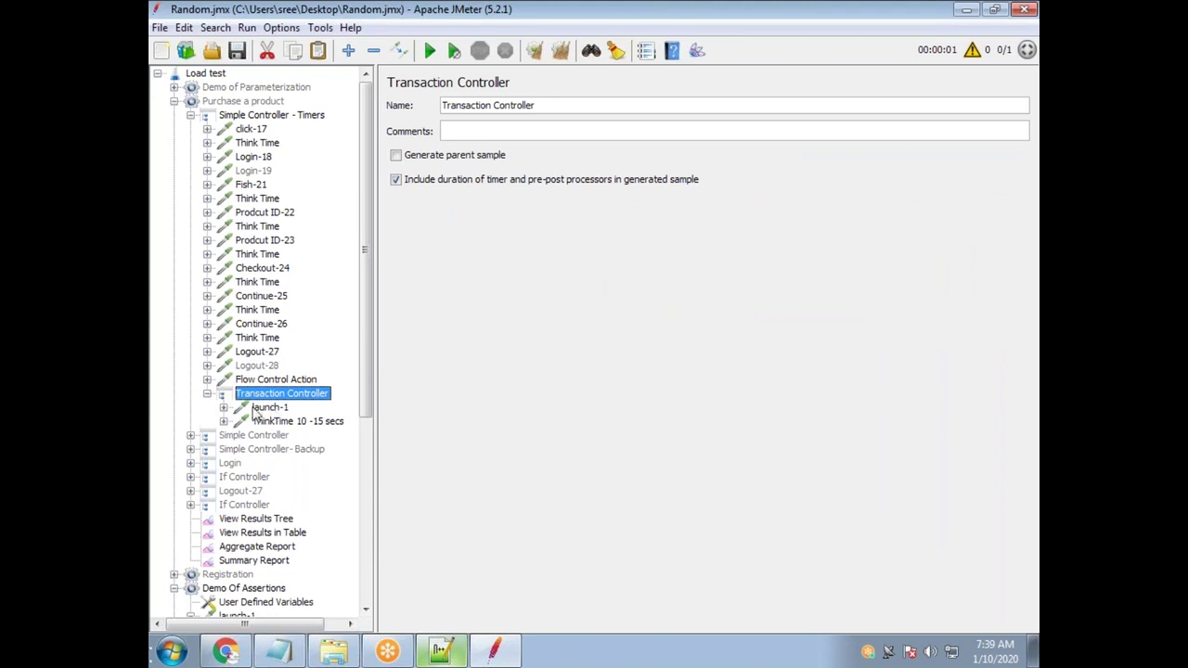
click(224, 407)
drag(269, 407, 264, 132)
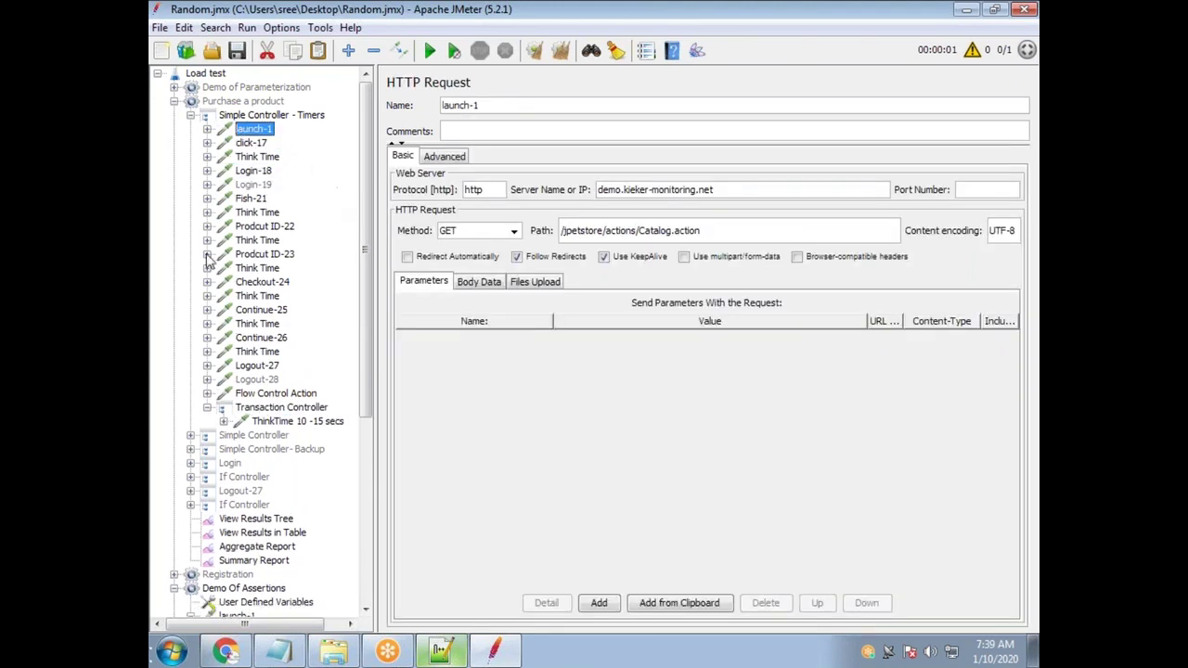
Delete the Transaction Controller together with its remaining ThinkTime 10 -15 secs element
click(269, 409)
key(Delete)
click(556, 344)
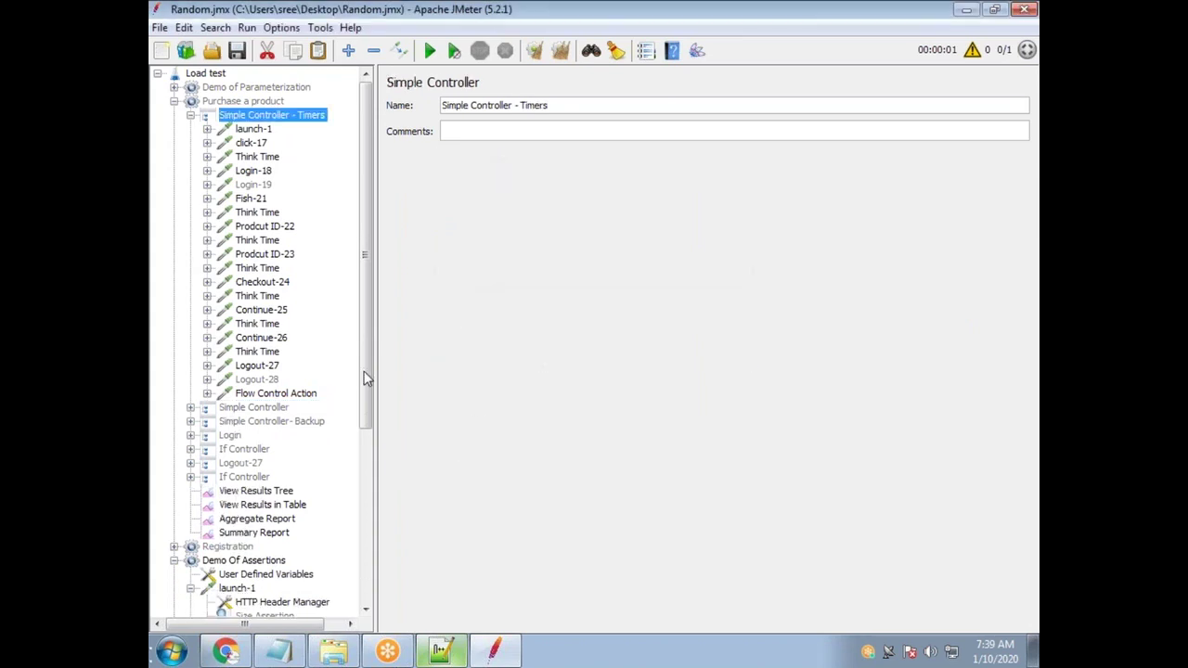
Copy the Think Time that follows click-17 and place the duplicate between launch-1 and click-17
click(253, 130)
click(253, 144)
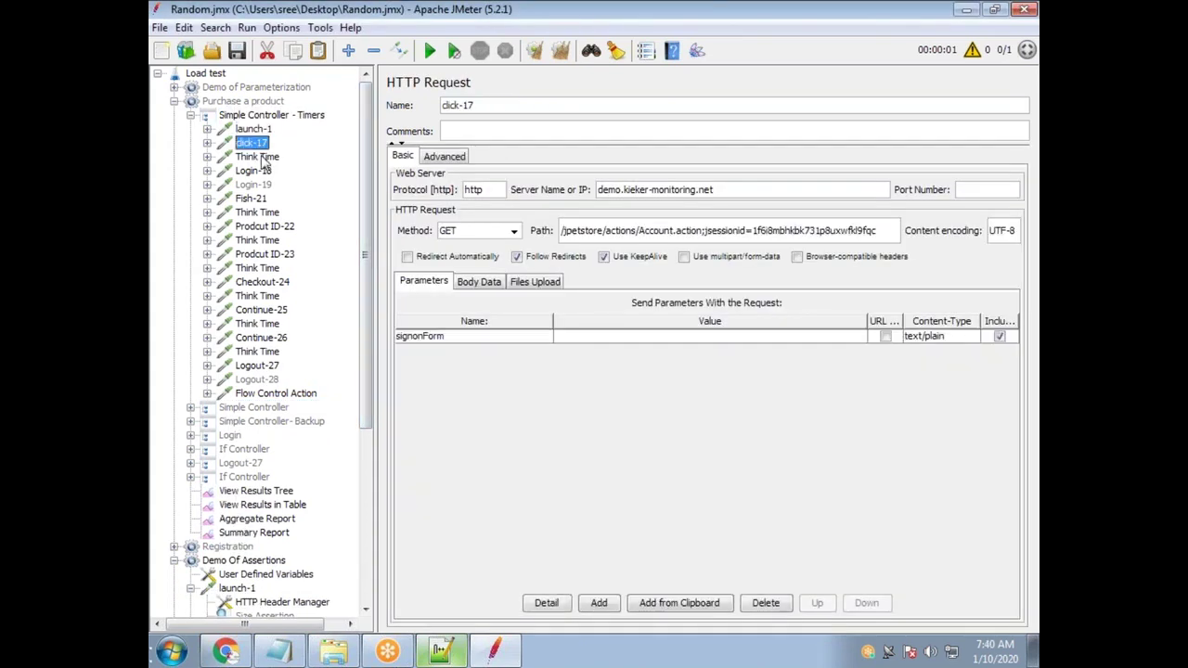
click(259, 158)
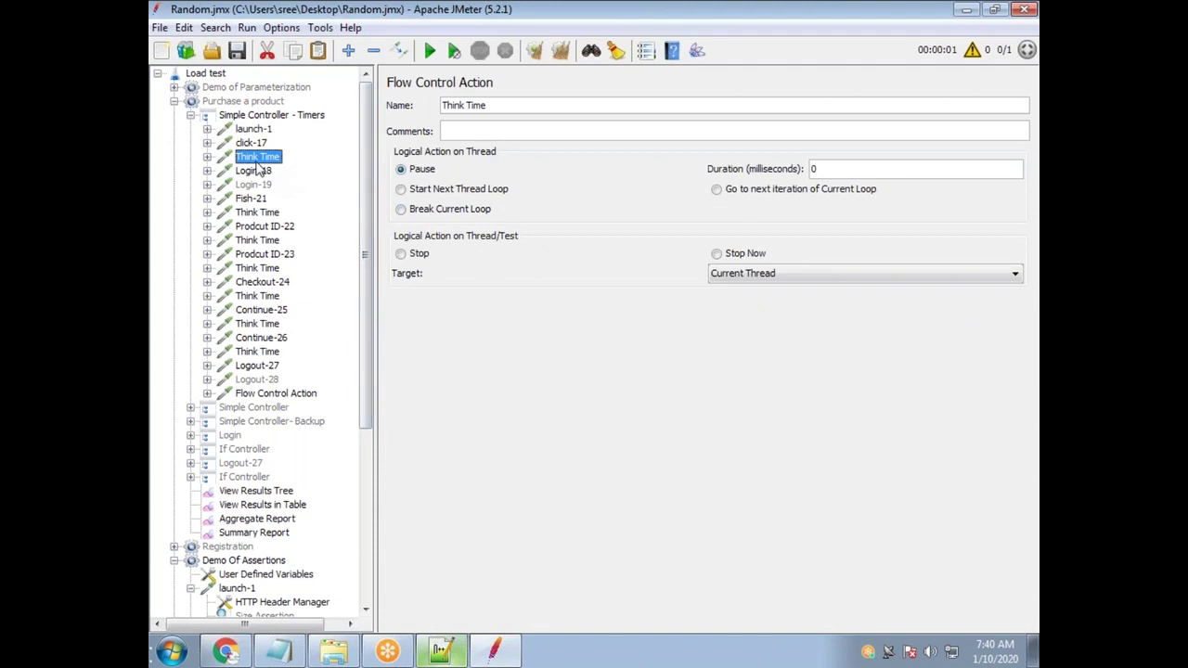
click(258, 117)
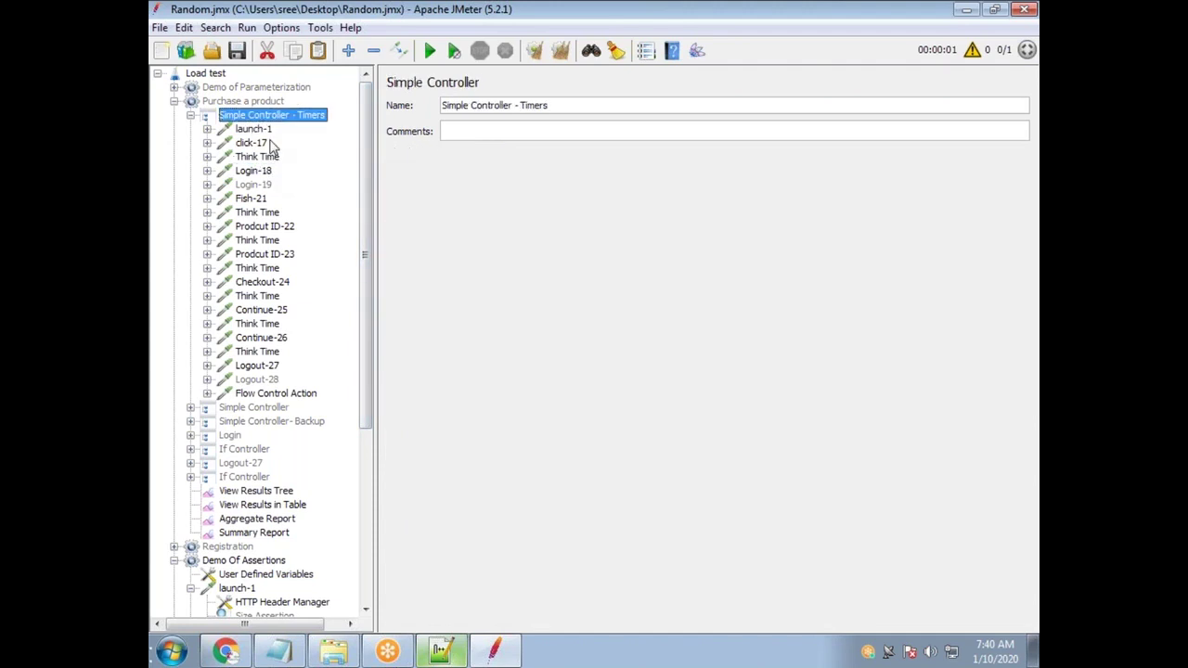
key(ctrl+v)
click(262, 408)
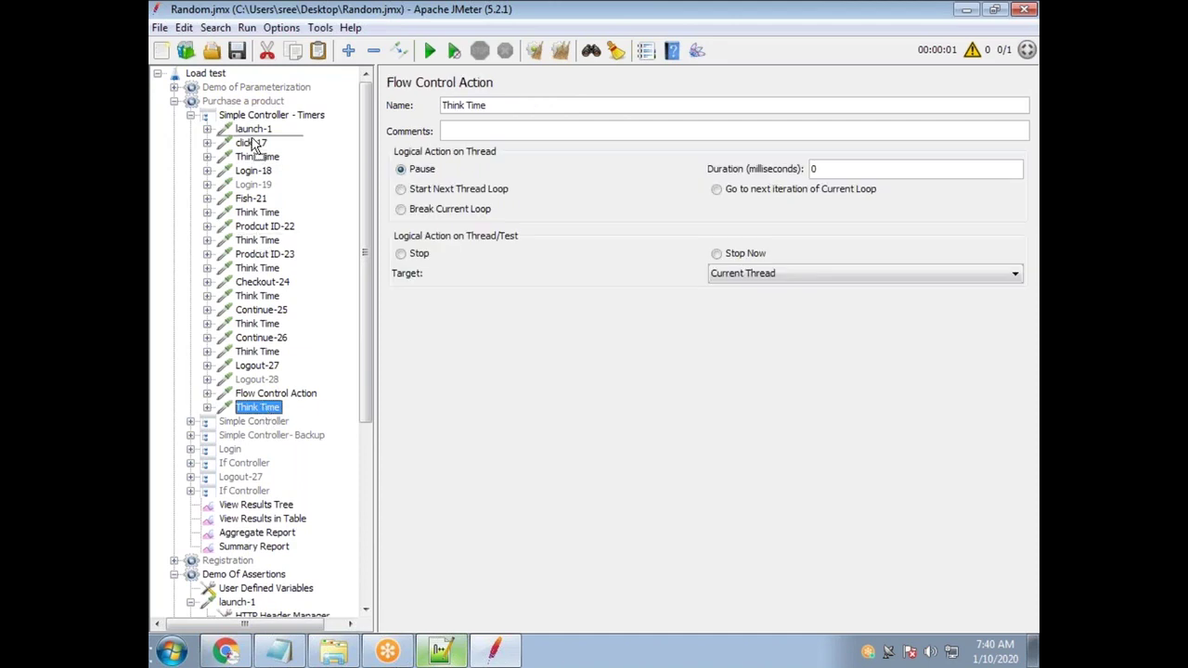
drag(252, 144, 253, 141)
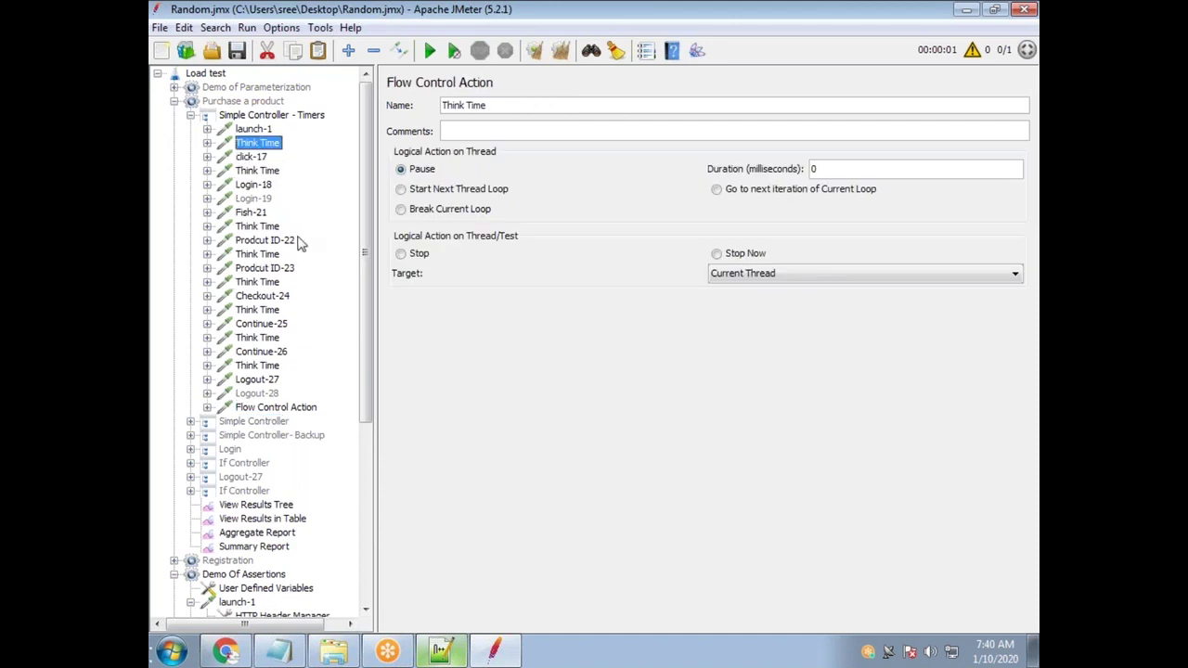
Add another copy of Think Time to Simple Controller - Timers and place it between Login-19 and Fish-21
click(260, 170)
click(258, 186)
click(255, 199)
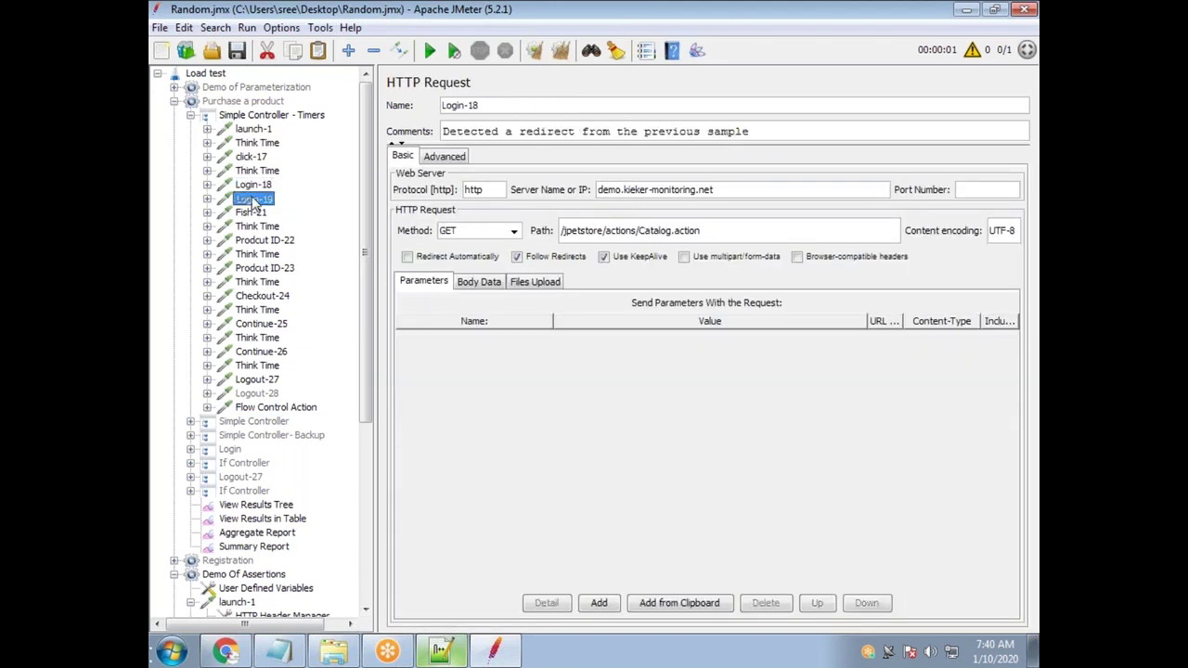
click(262, 145)
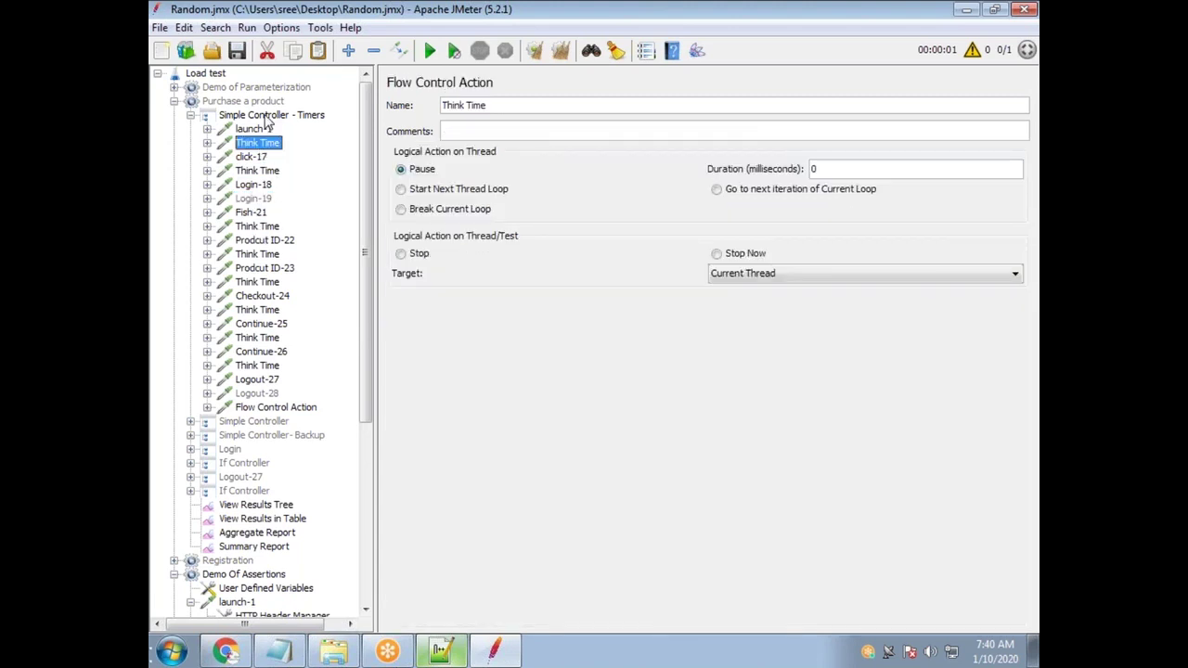
click(269, 115)
drag(257, 309, 258, 216)
Review the parameters of the recorded requests from Fish-21 through Logout-28 in Simple Controller - Timers
click(255, 227)
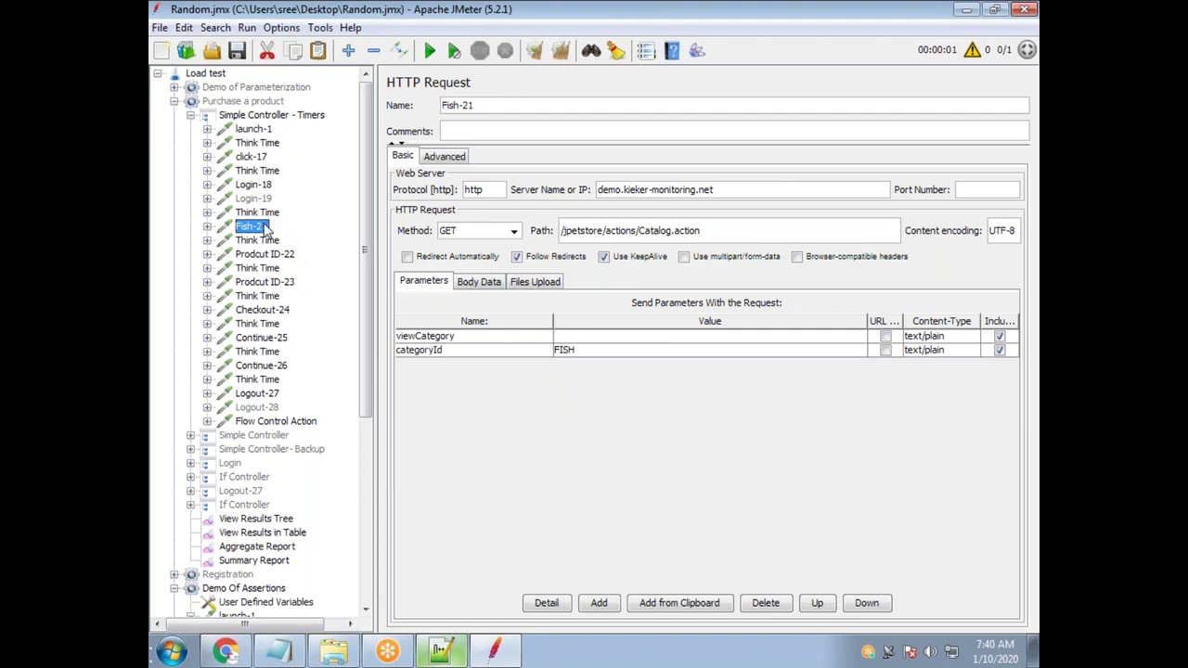
click(265, 255)
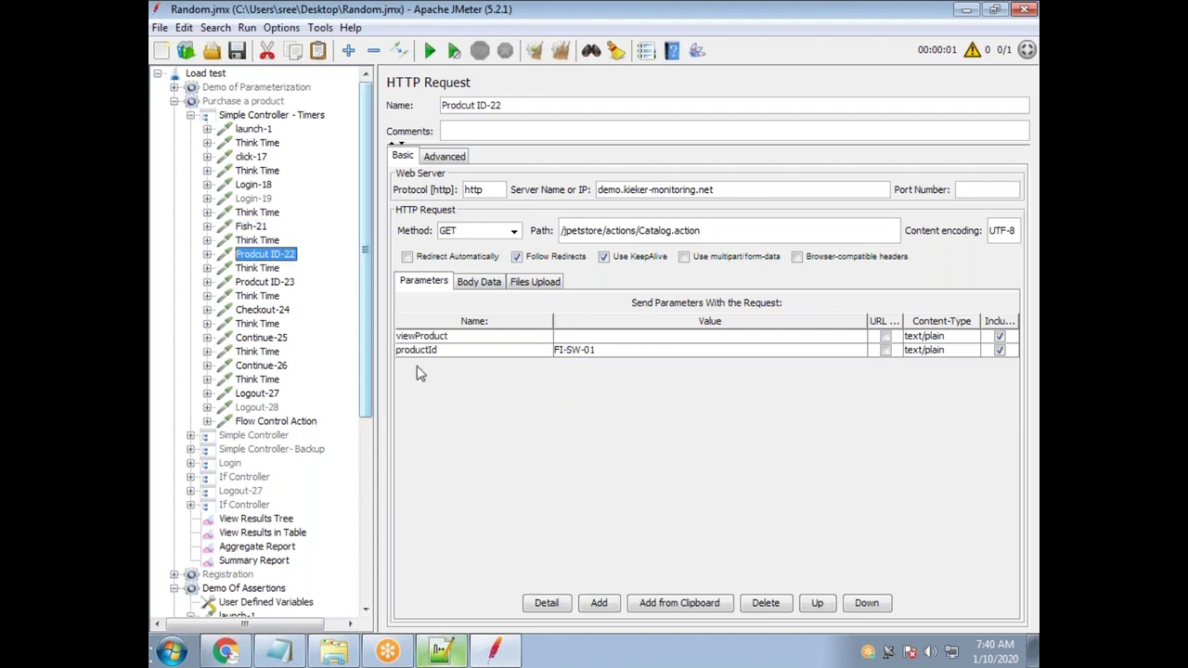
click(262, 282)
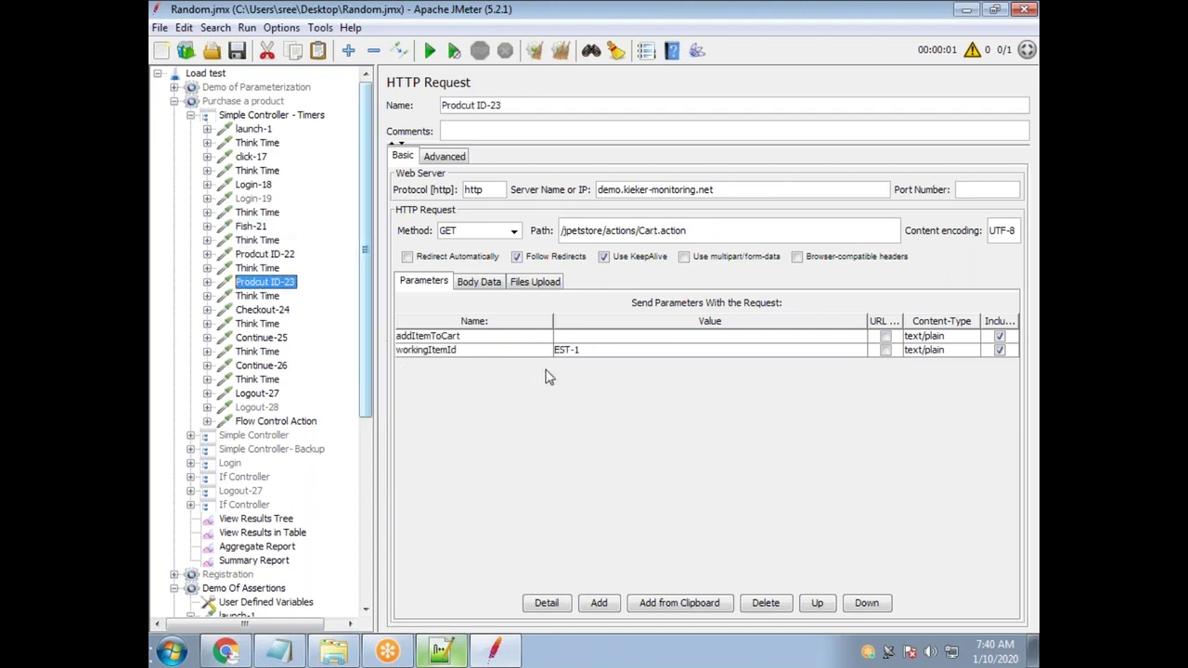
click(263, 311)
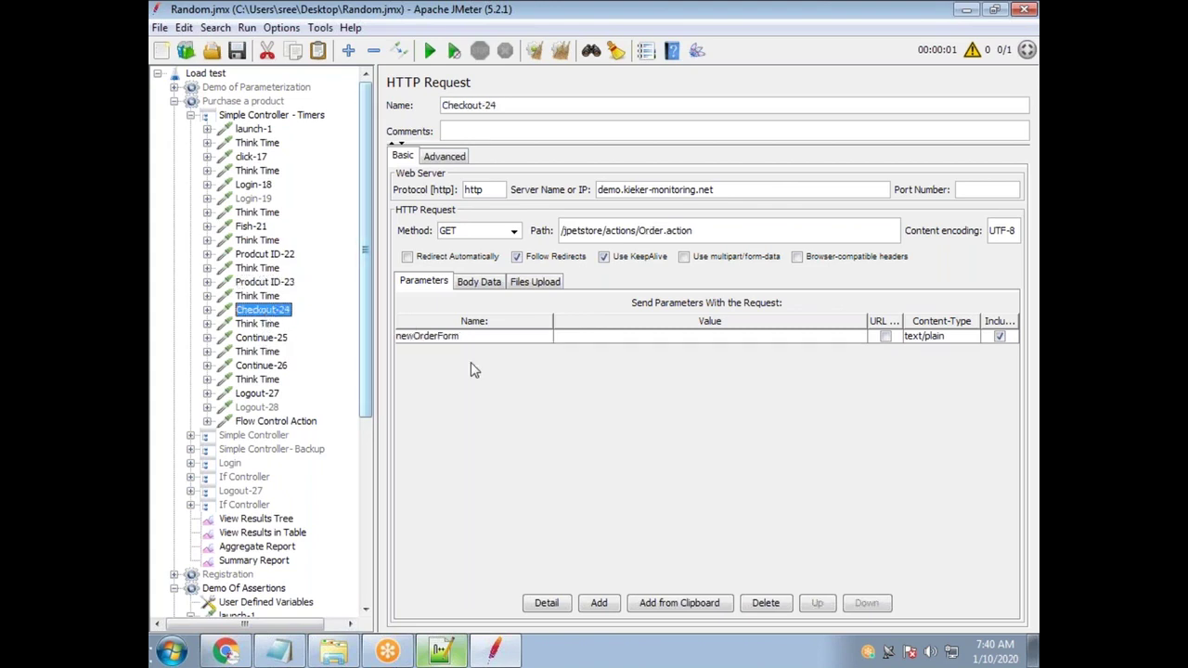
click(263, 337)
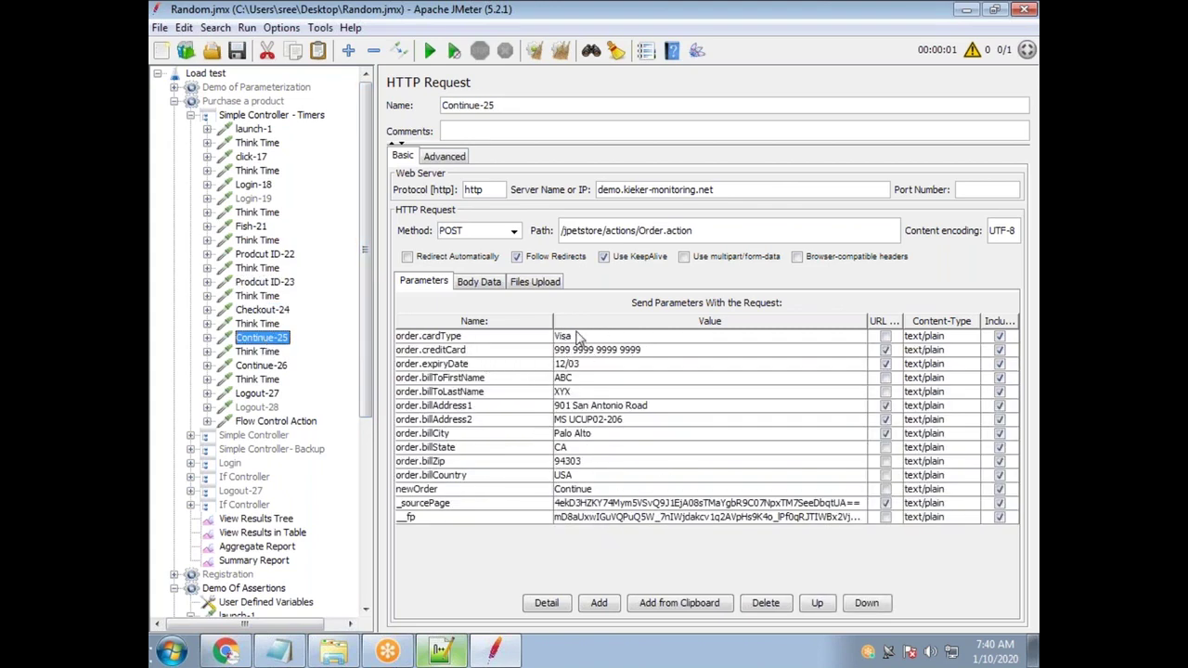
click(262, 365)
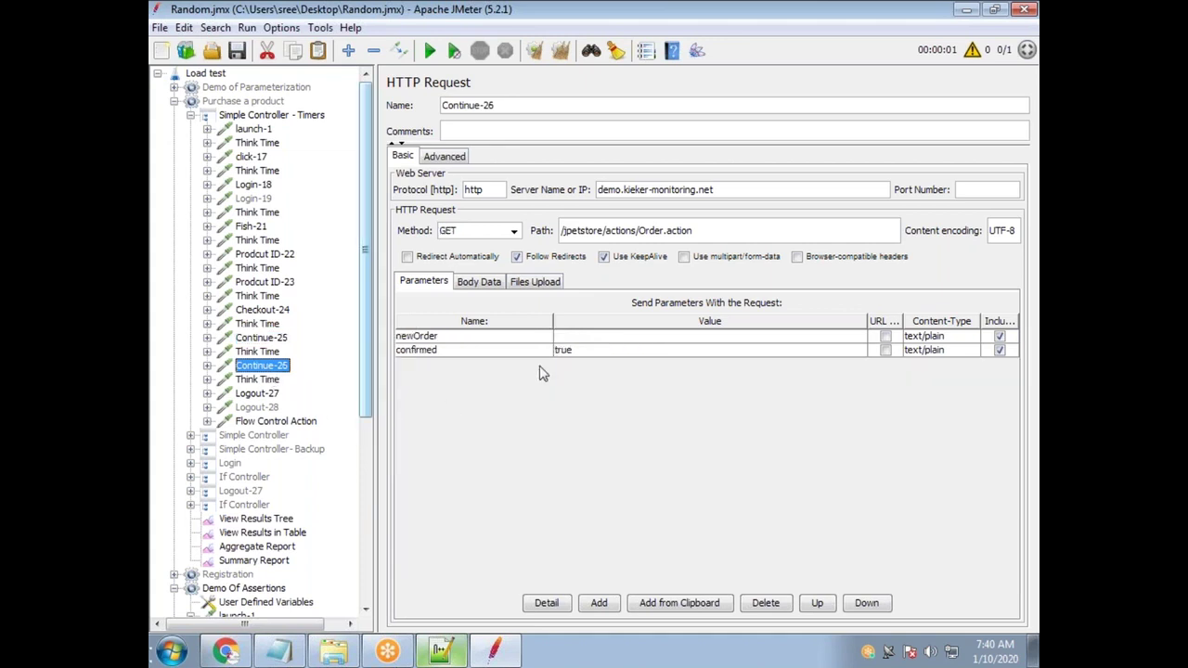
click(258, 393)
click(269, 408)
click(264, 395)
click(251, 409)
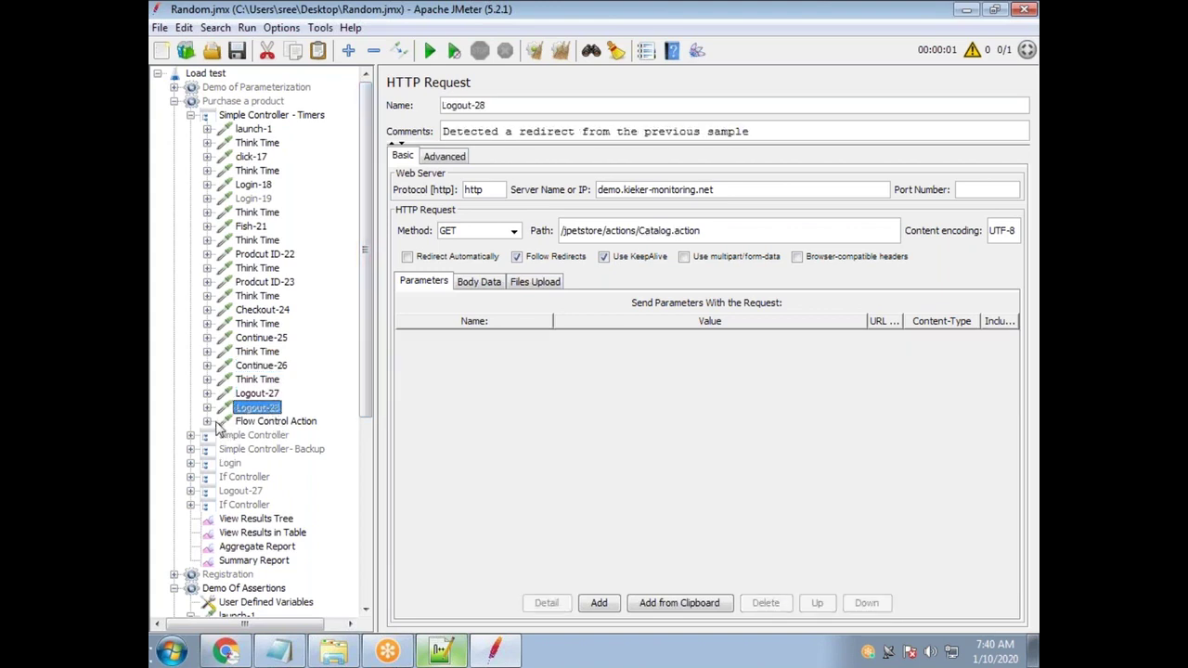
Delete the Flow Control Action at the end of Simple Controller - Timers
click(208, 422)
click(307, 423)
key(Delete)
click(558, 344)
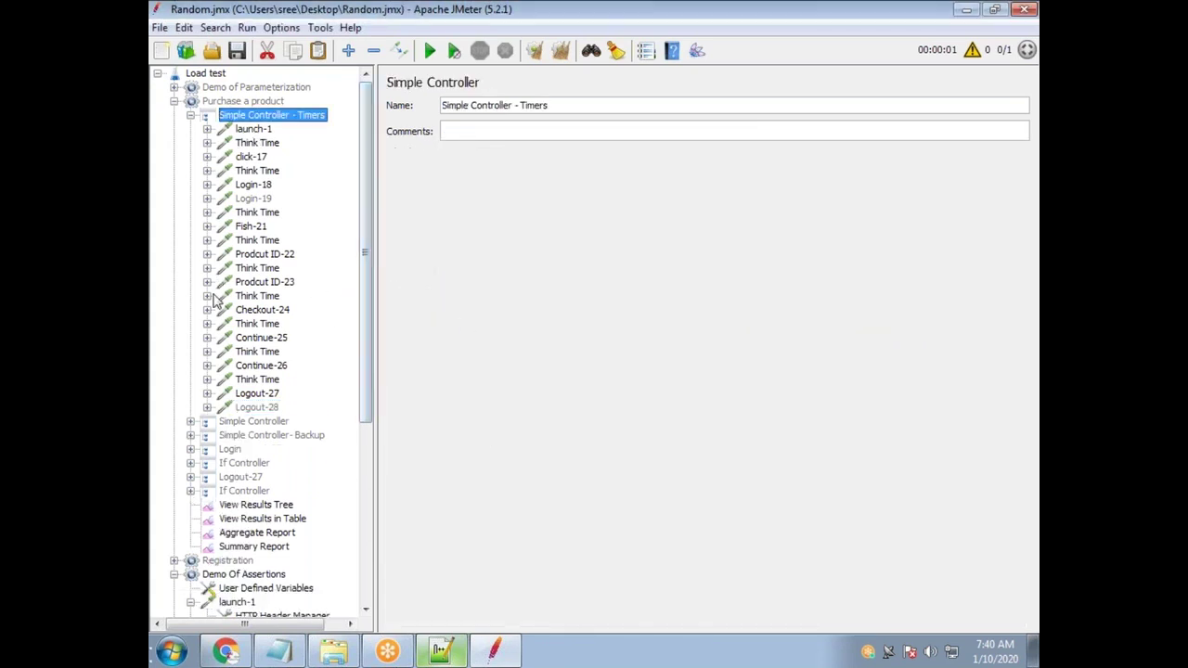
Check the request sequence by viewing launch-1, Fish-21, Continue-25, Continue-26 and Logout-27
click(253, 130)
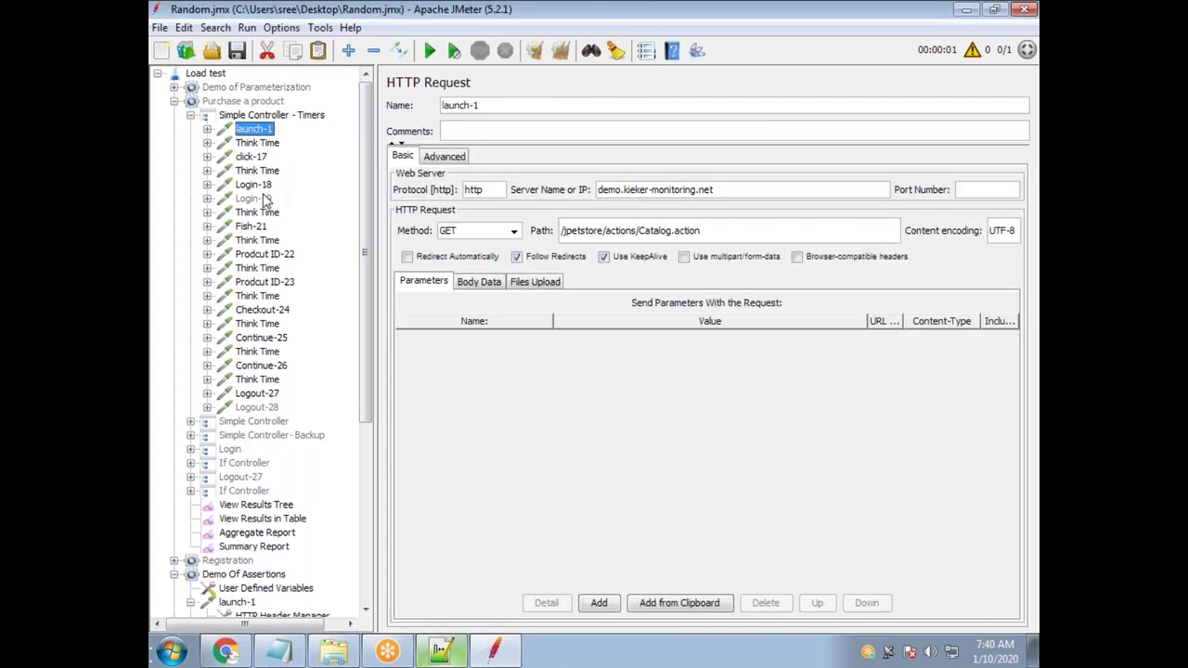
click(252, 227)
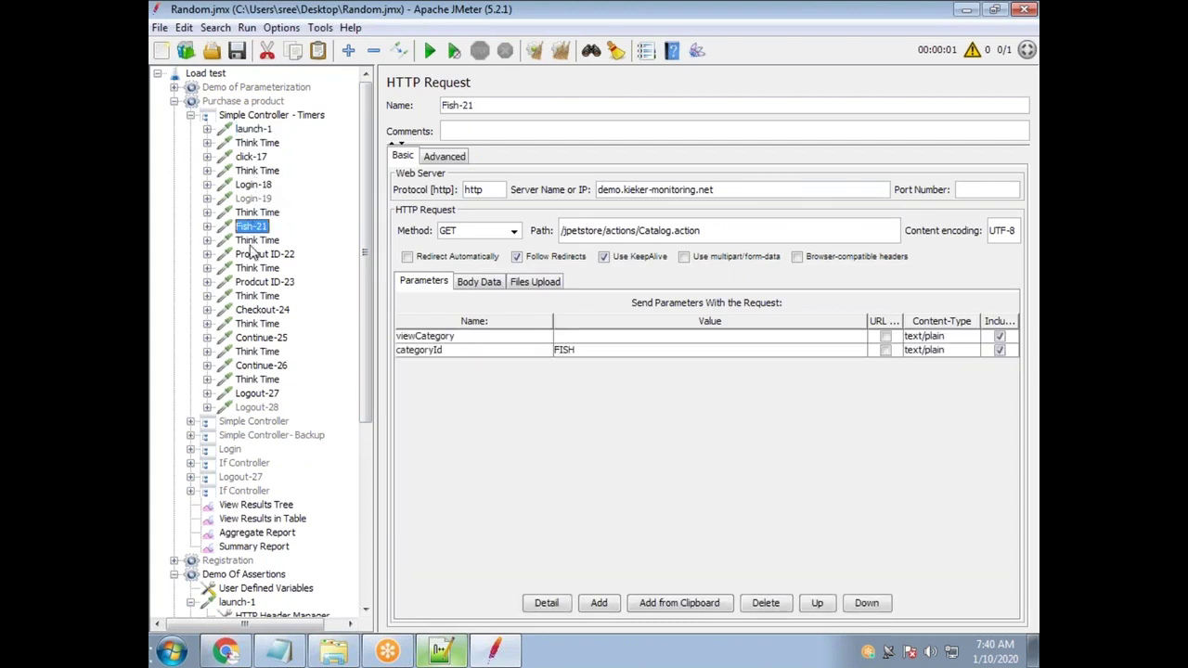
click(260, 338)
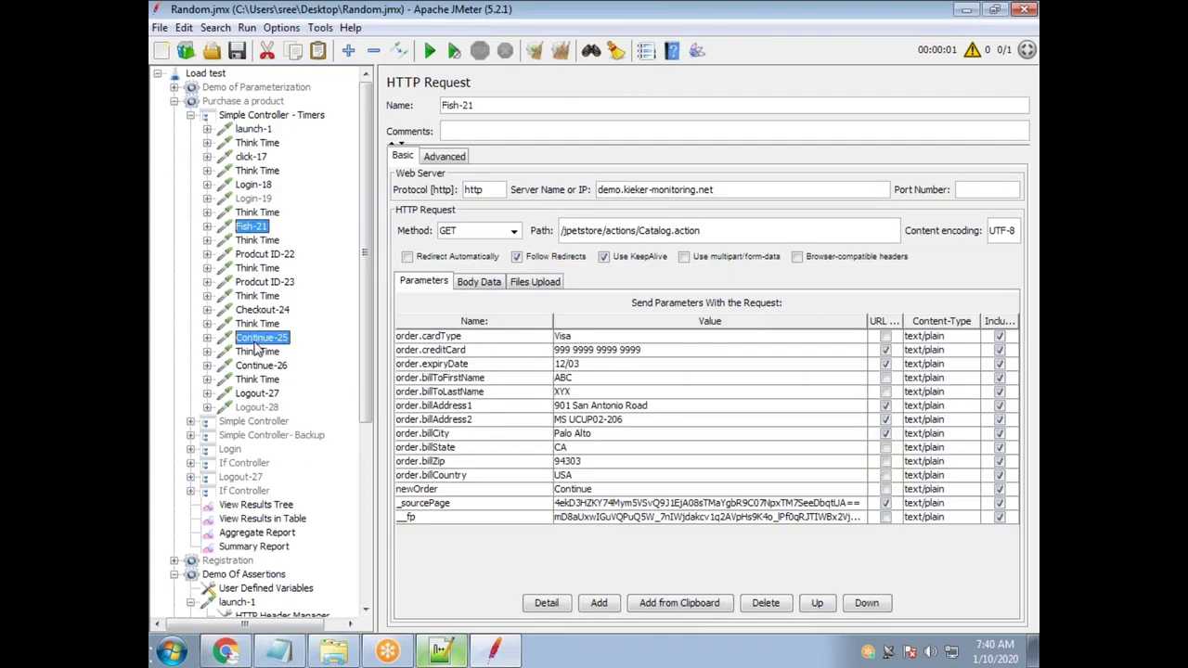
click(263, 365)
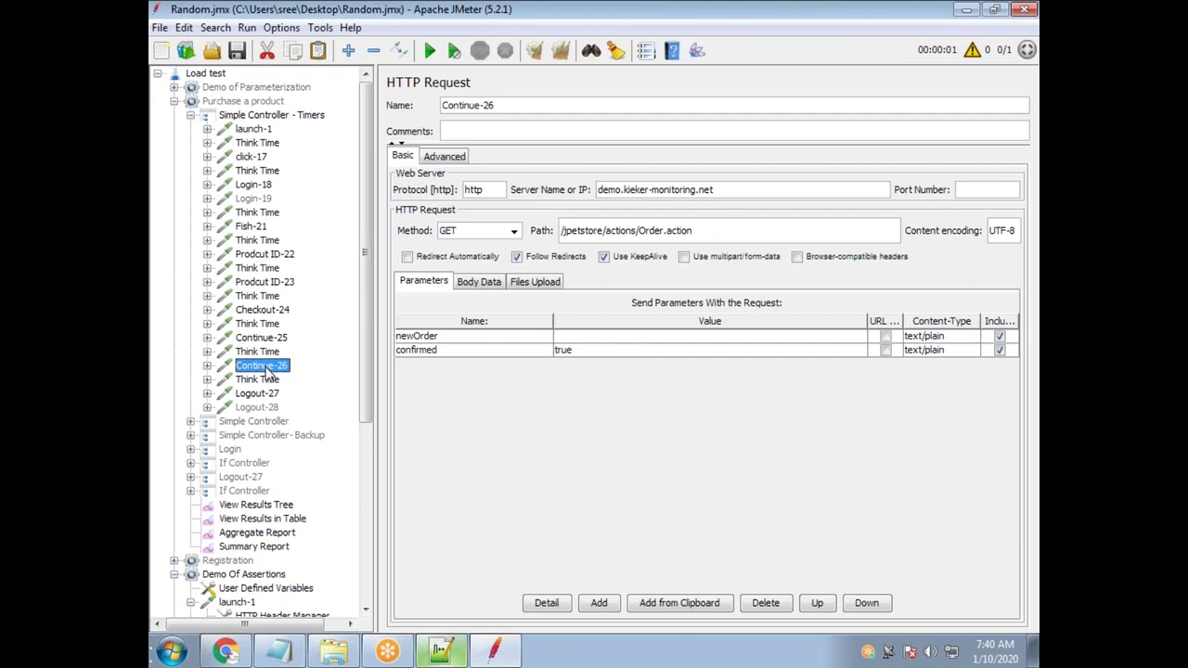
click(267, 394)
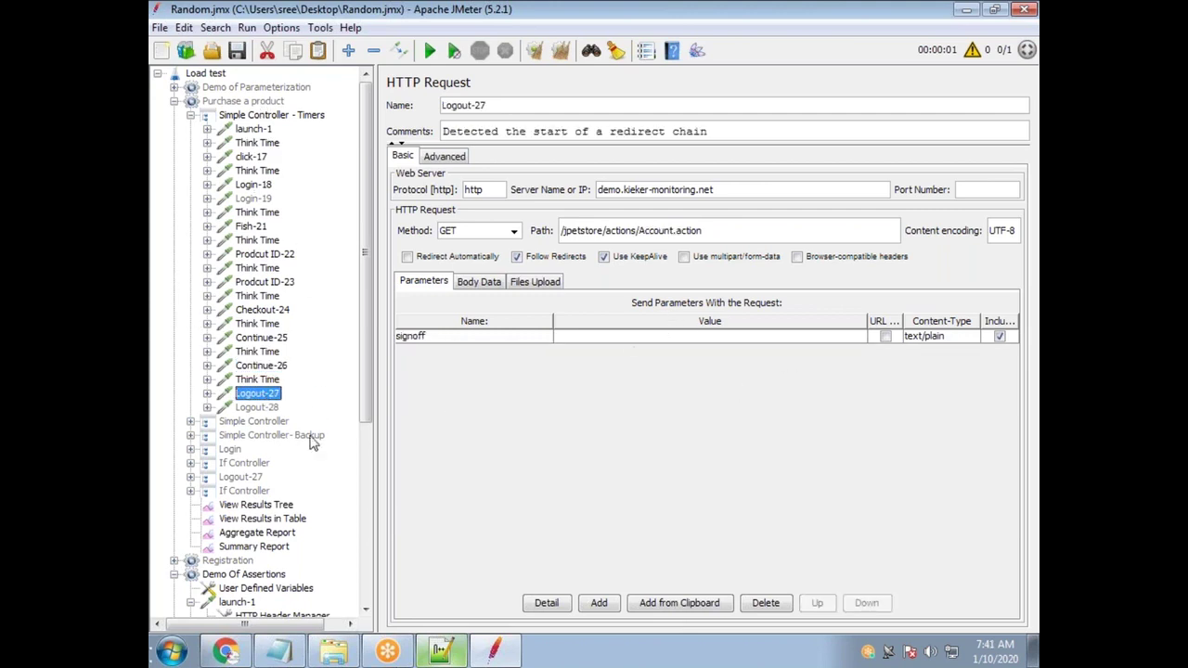
Switch to Chrome, open demo.kieker-monitoring.net/jpetstore/actions/Catalog.action in a new window, and sign in to JPetStore with the prefilled credentials
click(223, 651)
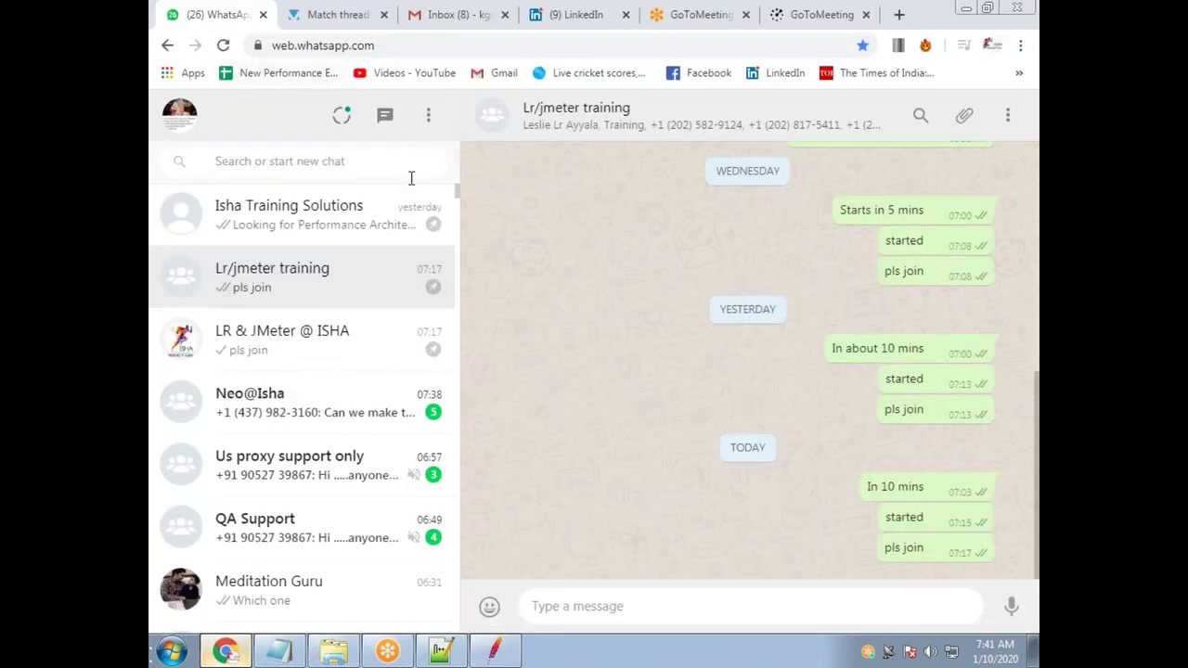
key(ctrl+n)
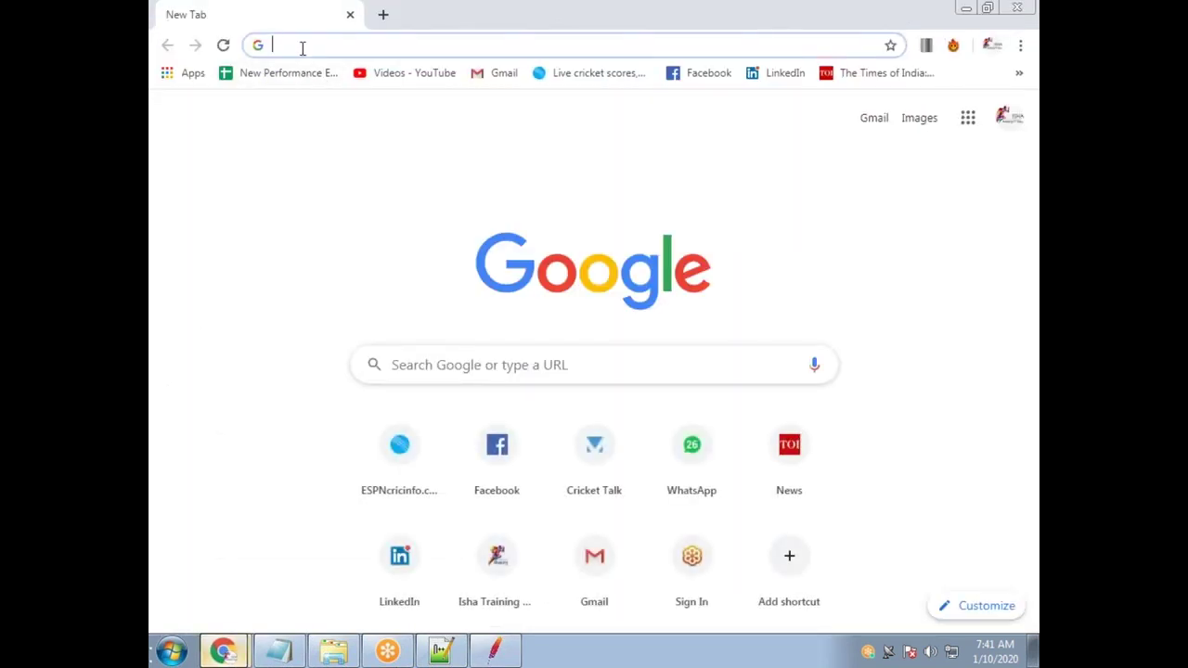
text(d)
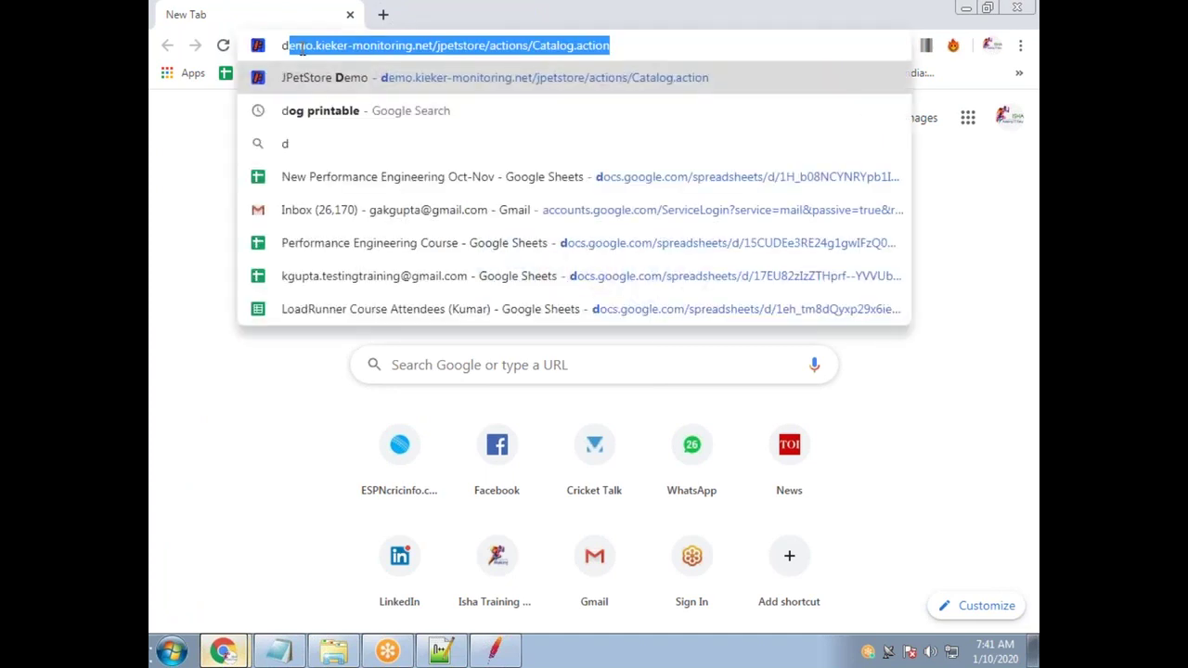
key(Return)
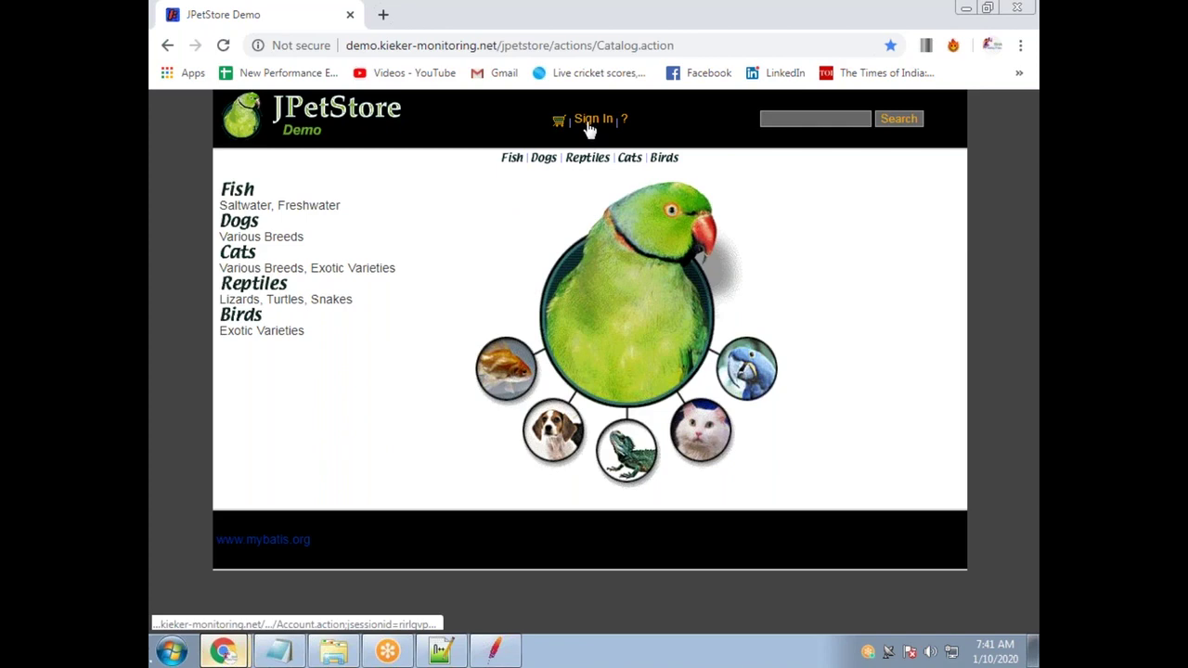
click(591, 123)
click(591, 284)
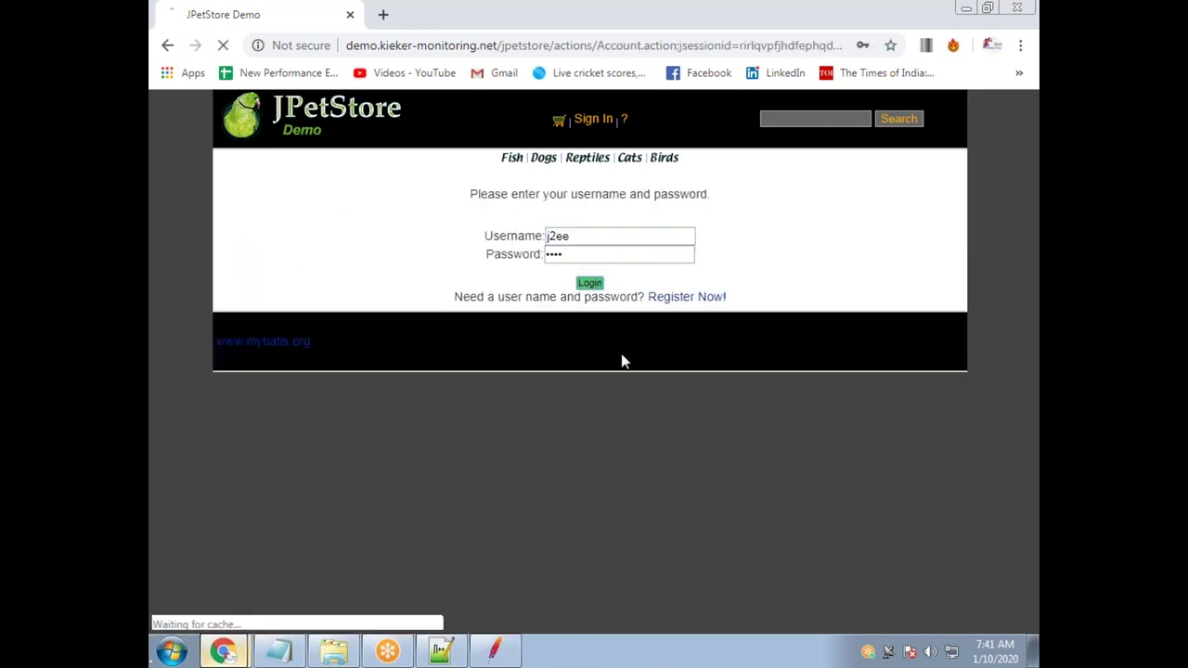
key(alt+Tab)
key(alt+Tab)
click(733, 281)
Compare the Login-18 and Fish-21 requests in JMeter with the JPetStore site, opening its Fish category in Chrome
click(494, 650)
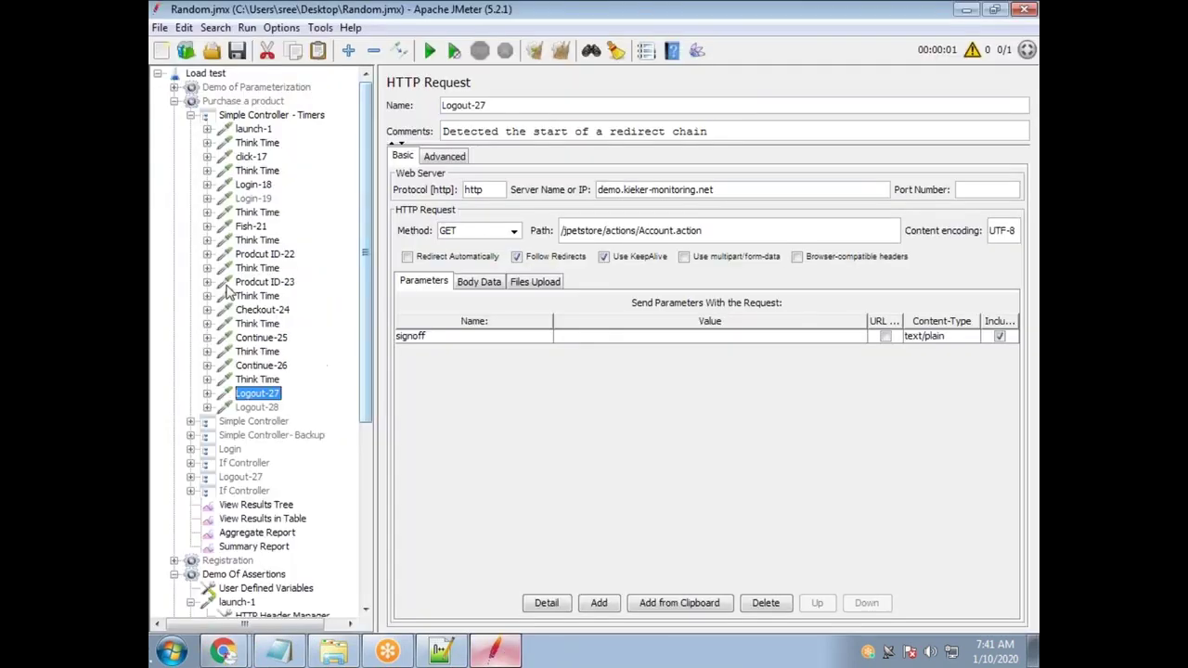
click(256, 185)
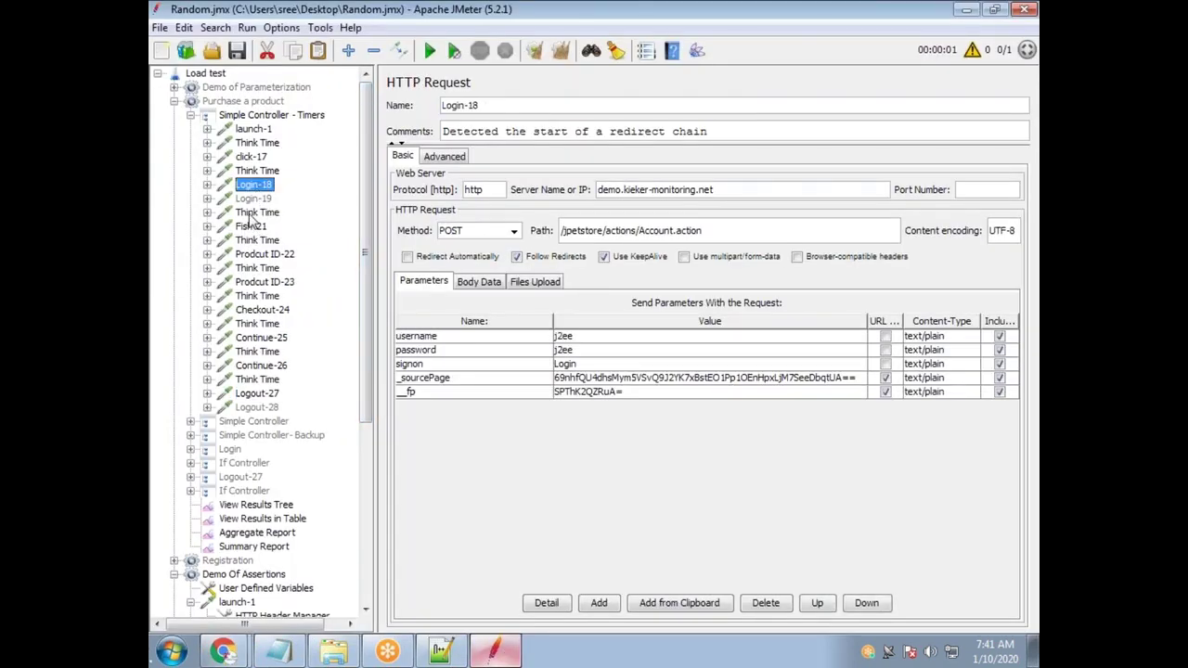
key(alt+Tab)
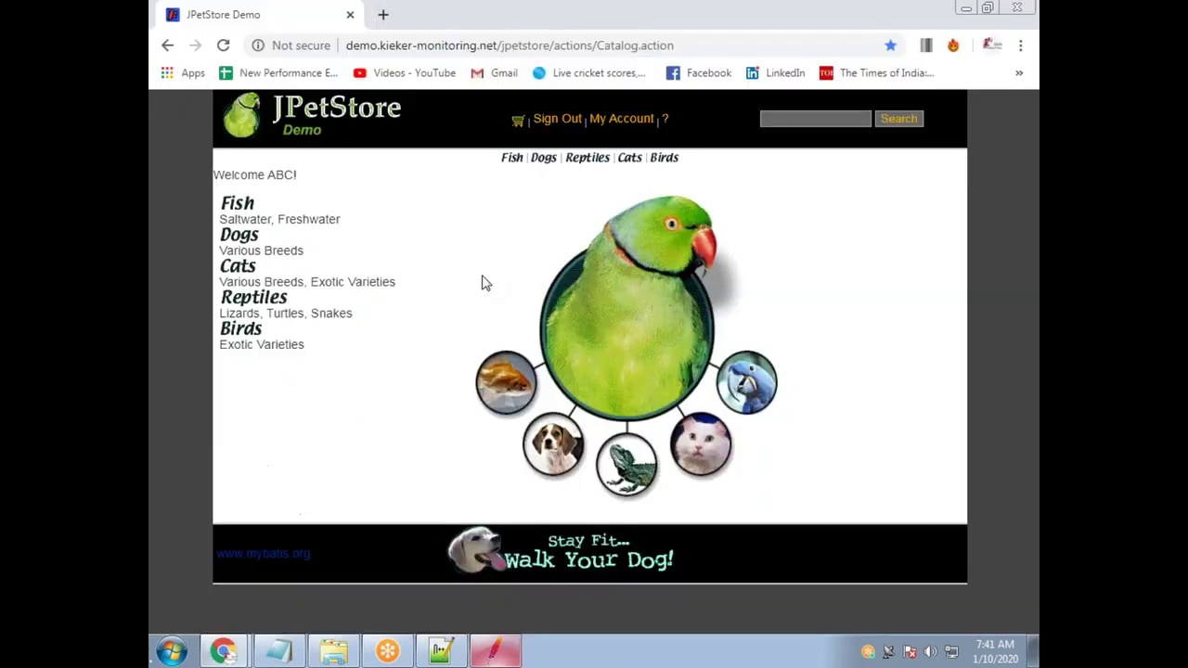
click(238, 206)
key(alt+Tab)
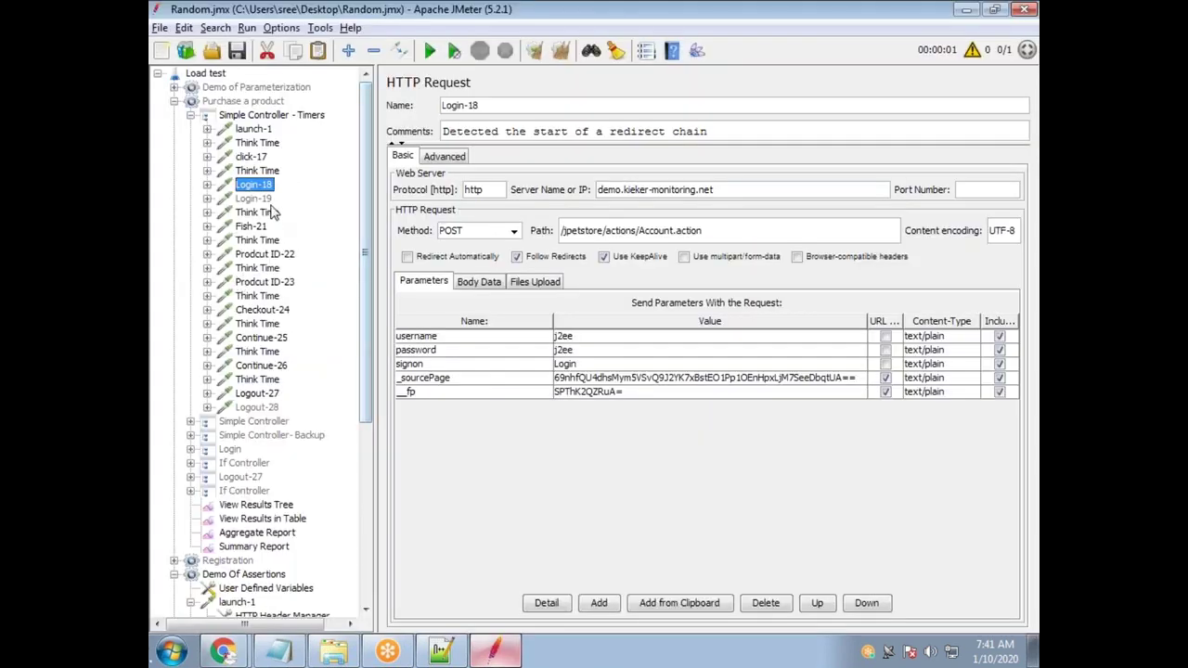
click(252, 227)
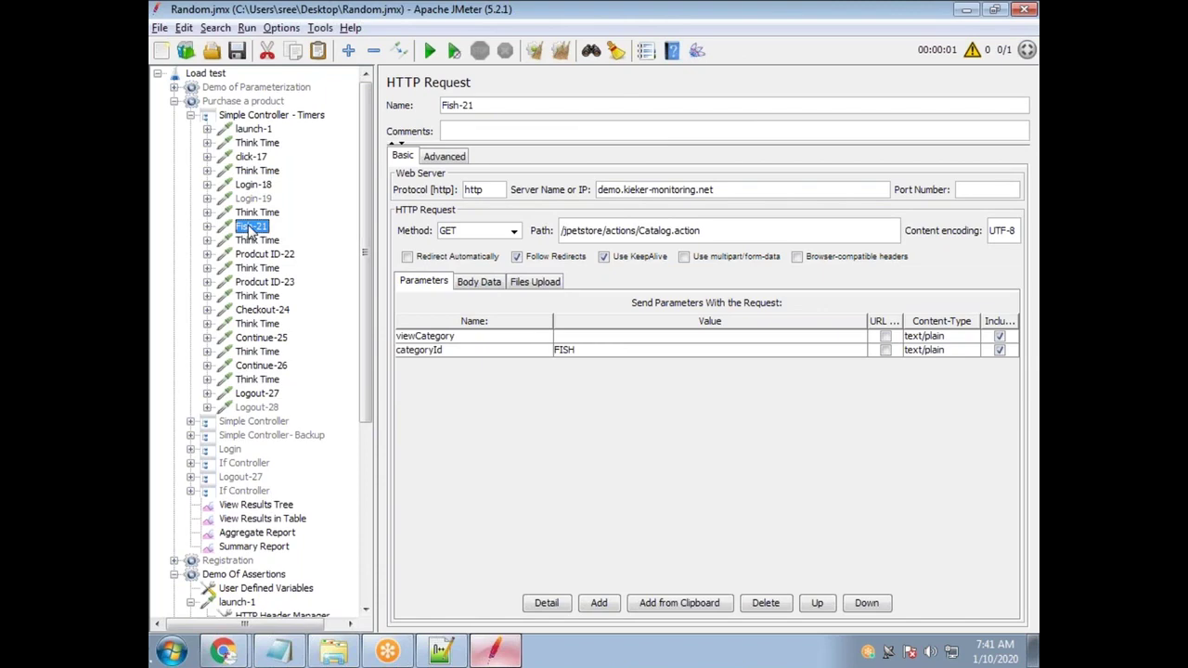
Compare the Prodcut ID-22 and Prodcut ID-23 requests in JMeter with JPetStore, opening product FI-SW-01 and item EST-1 in Chrome
click(263, 255)
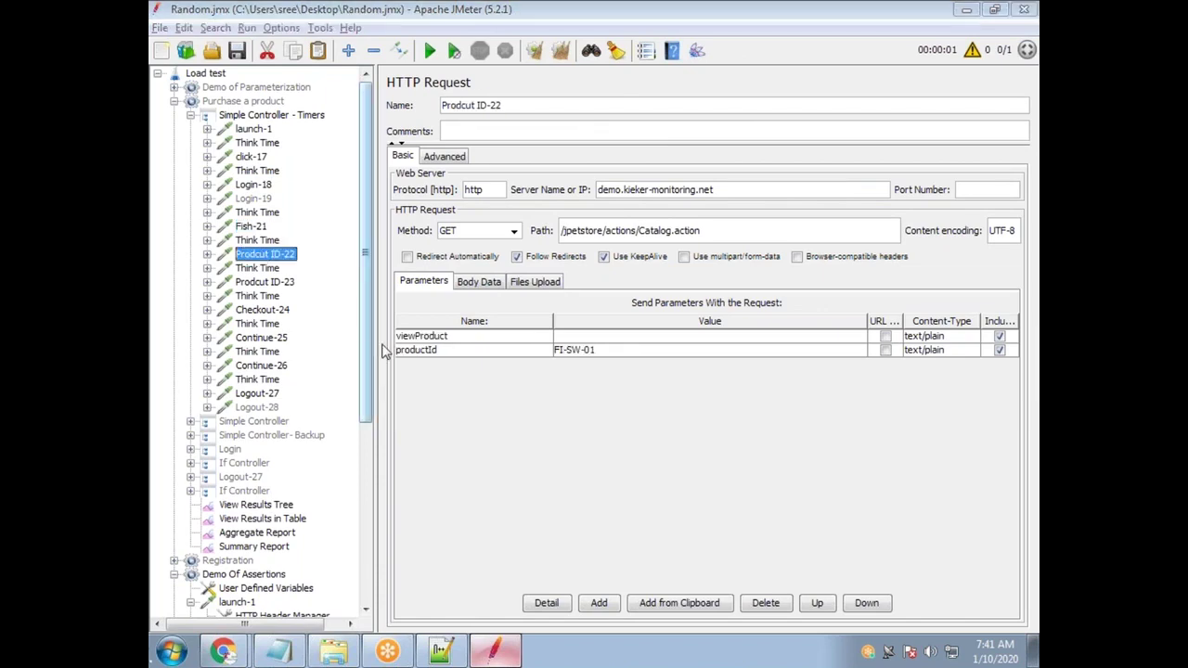
key(alt+Tab)
click(545, 258)
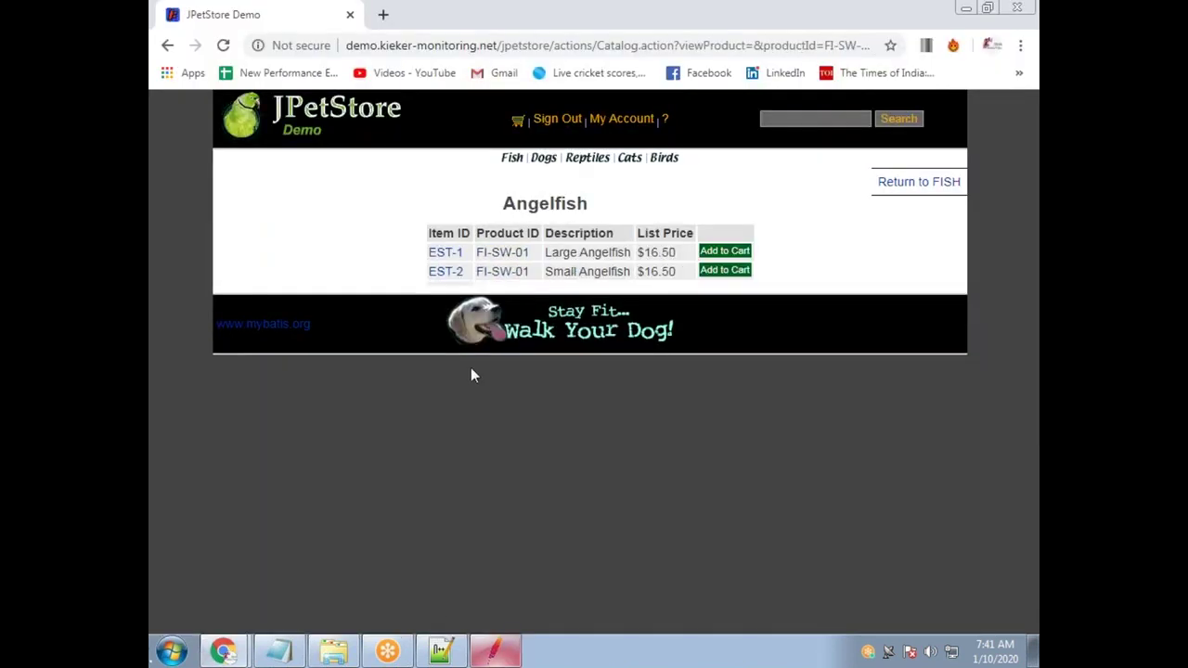
key(alt+Tab)
click(264, 282)
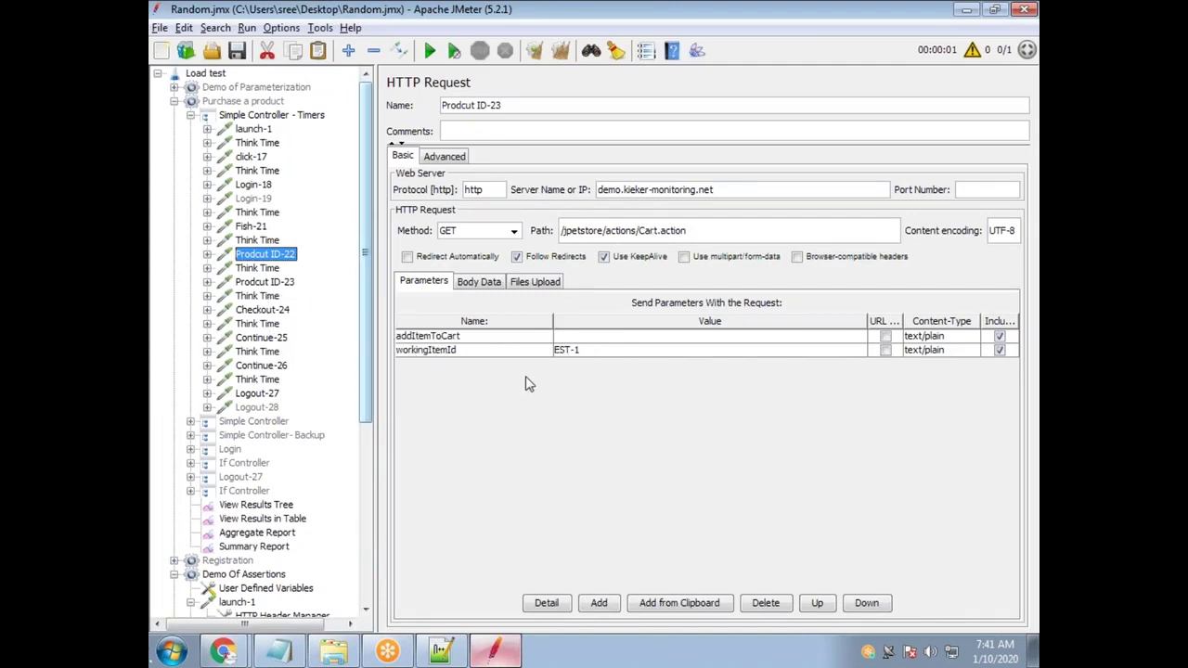
key(alt+Tab)
key(alt+Tab)
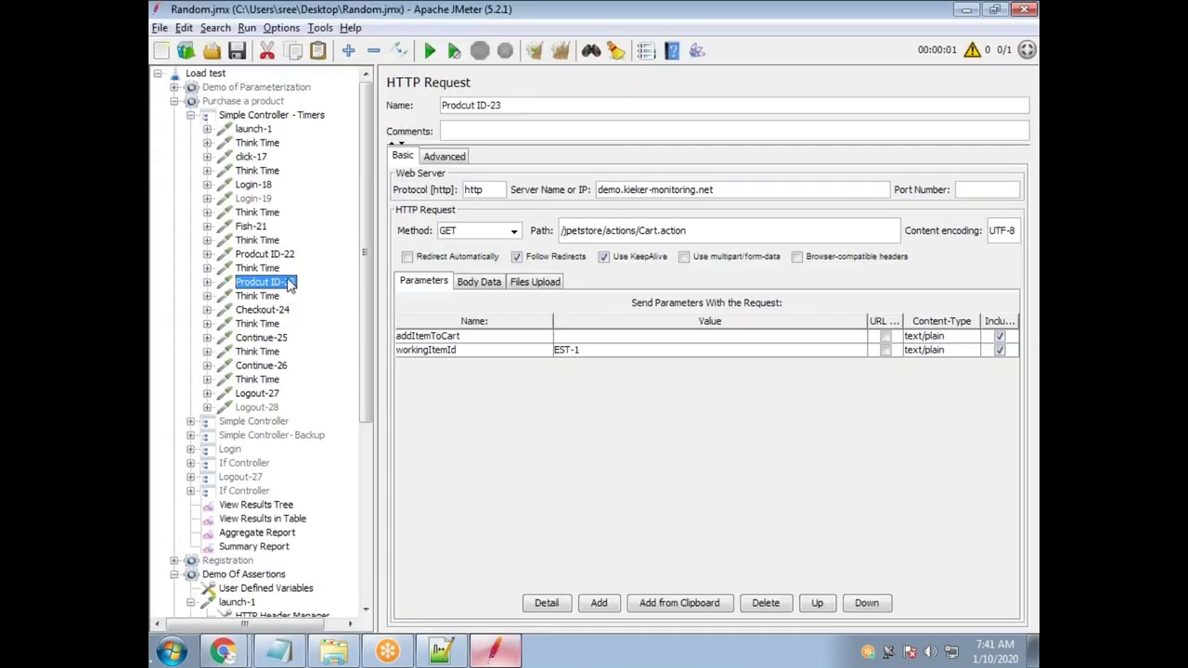
key(alt+Tab)
click(438, 253)
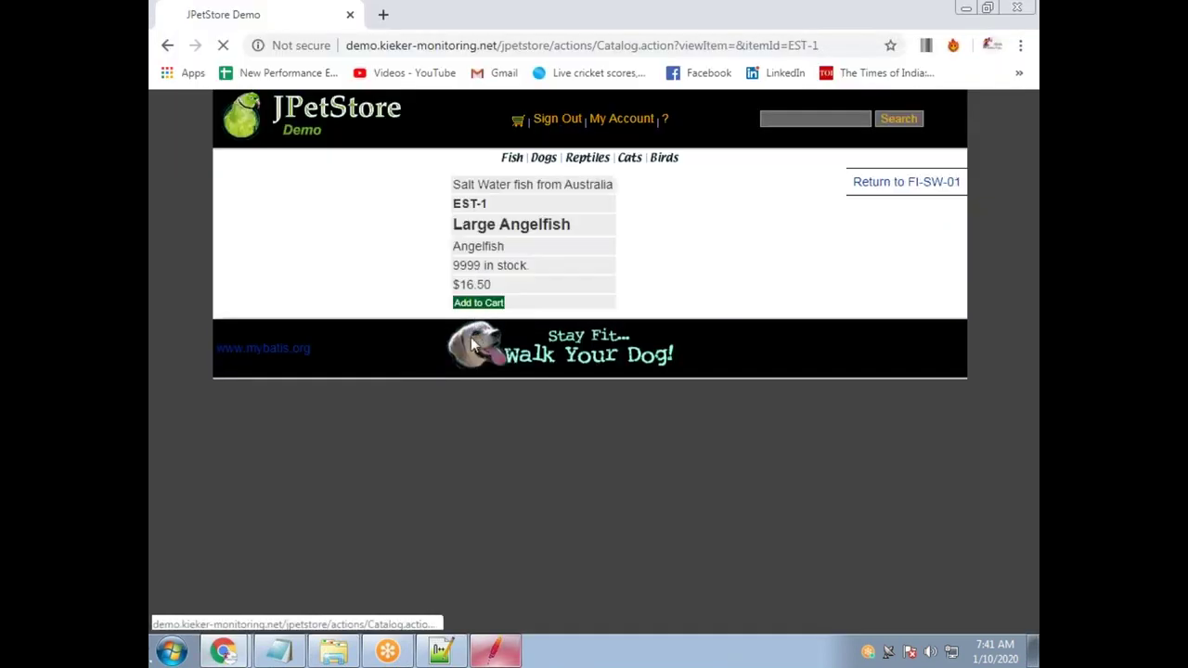
Inspect the Checkout-24 request in JMeter and add item EST-1 to the JPetStore cart in Chrome
key(alt+Tab)
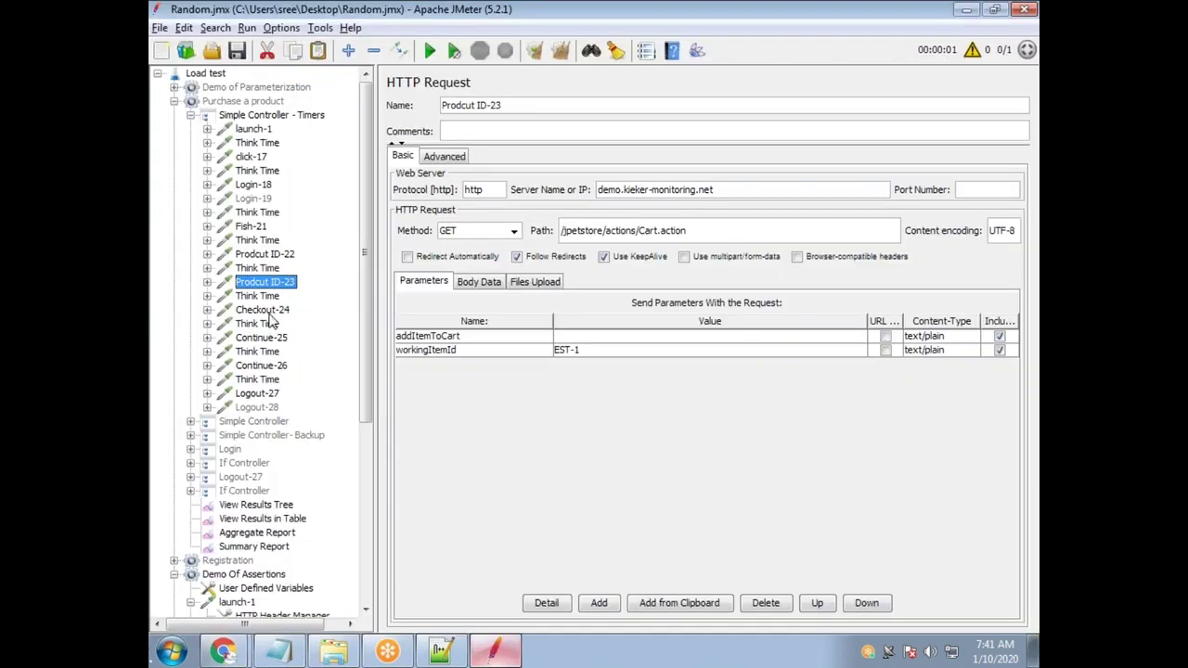
click(264, 310)
key(alt+Tab)
click(424, 399)
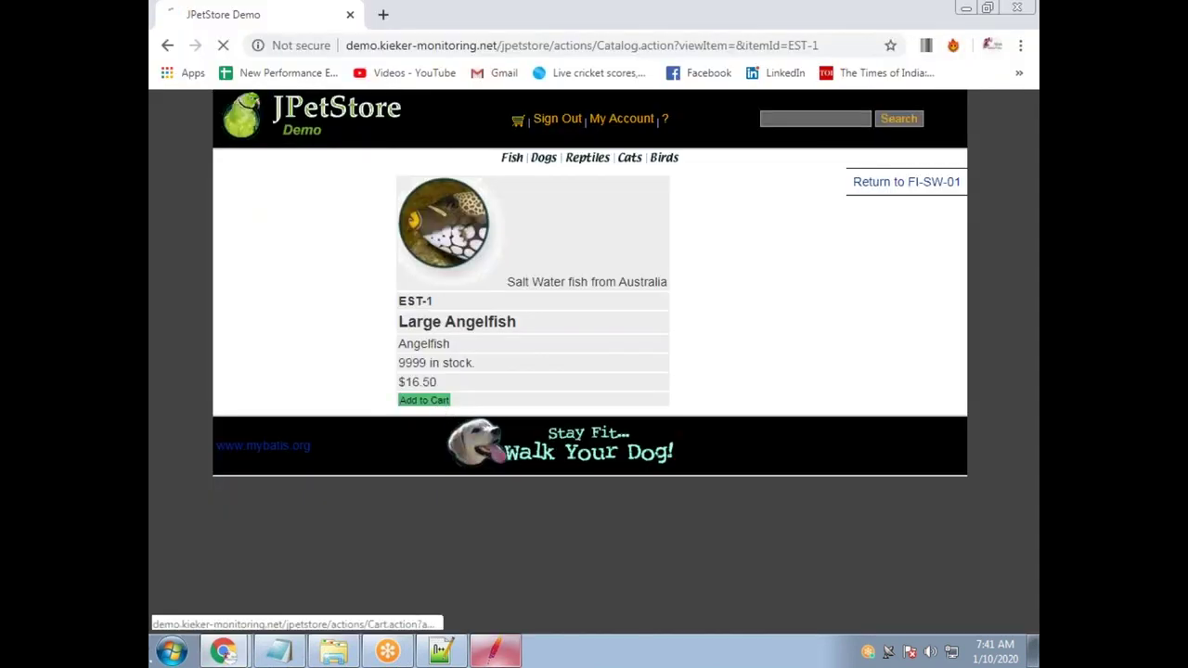
key(alt+Tab)
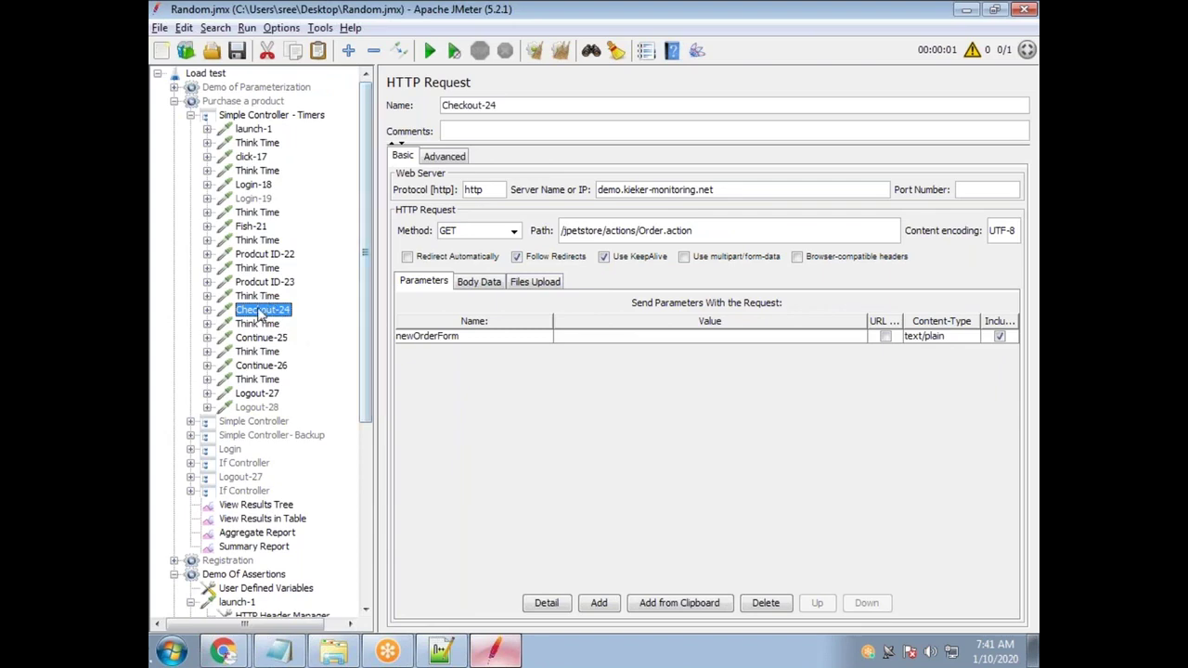
Match Continue-25 and Continue-26 in JMeter to the site by proceeding to checkout and submitting the prefilled payment and billing details in Chrome
click(261, 337)
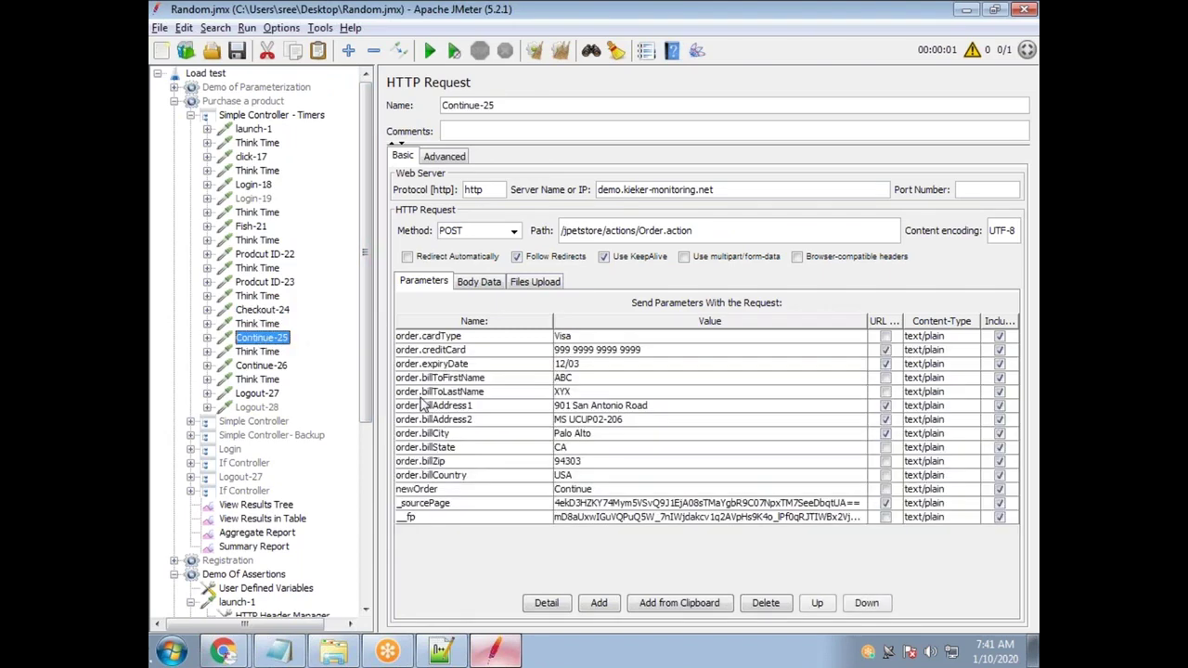
key(alt+Tab)
click(479, 292)
key(alt+Tab)
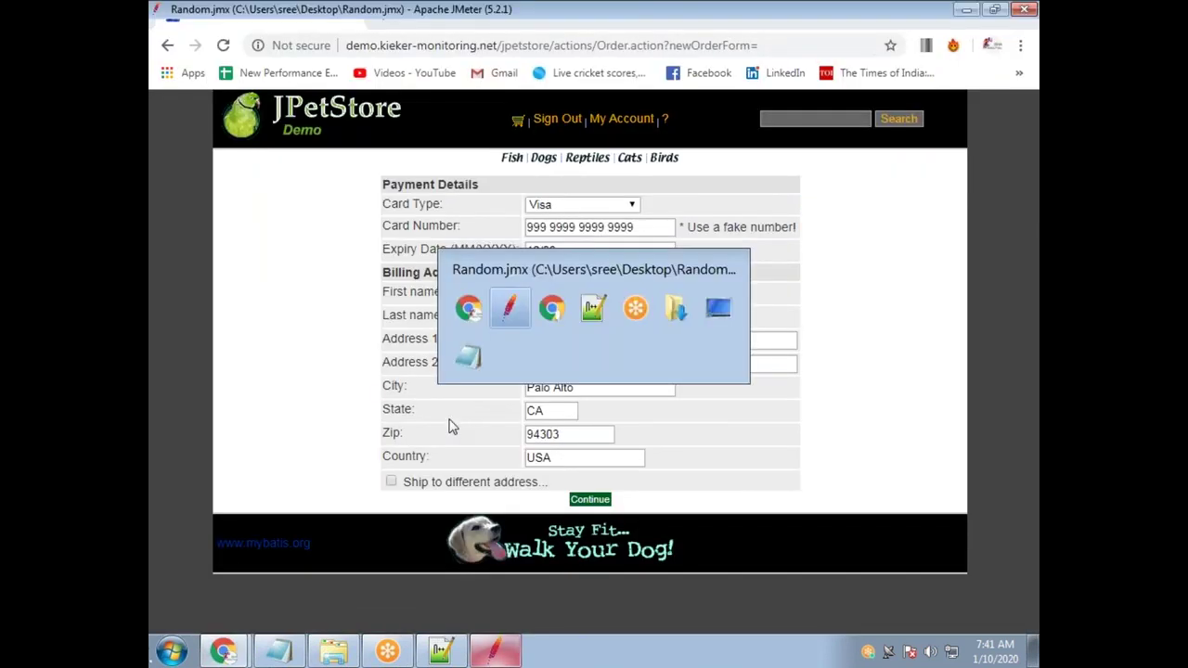
click(262, 365)
key(alt+Tab)
click(589, 497)
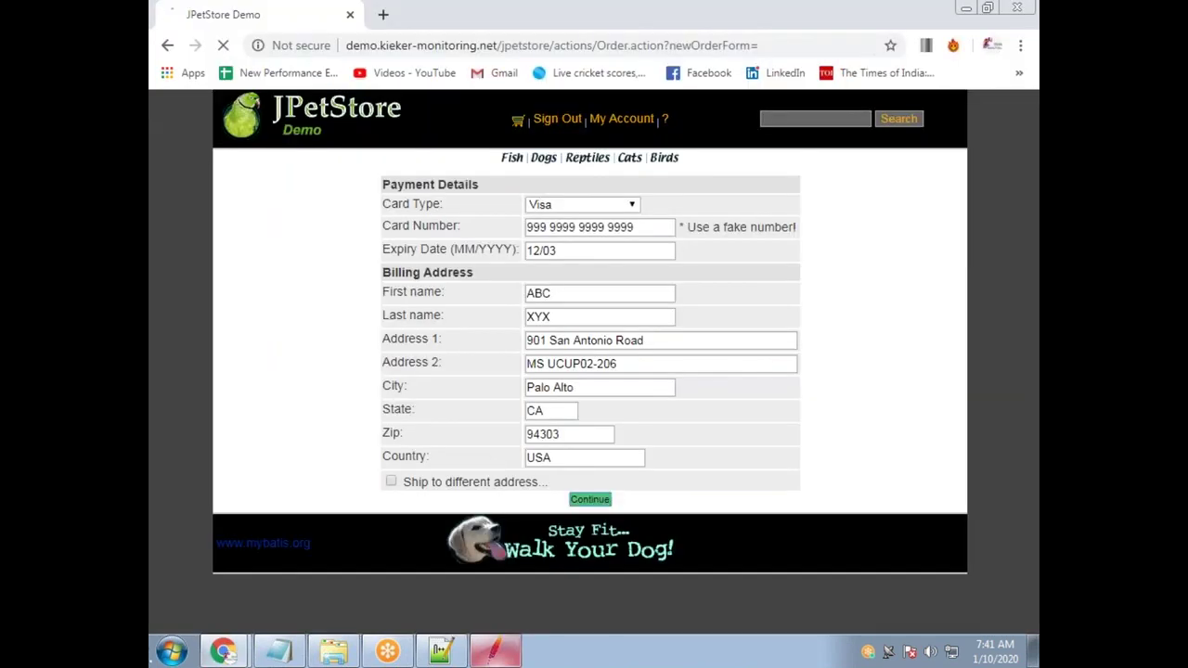
View the Logout-27 request in JMeter, and confirm the order and sign out of JPetStore in Chrome
key(alt+Tab)
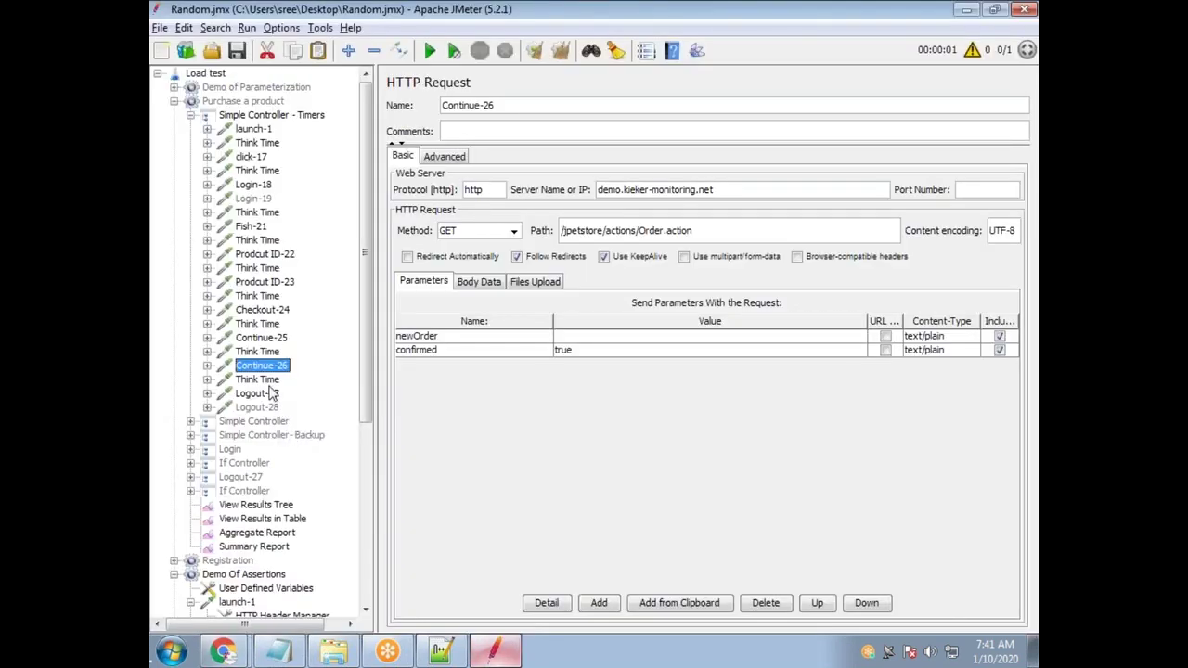
click(257, 393)
key(alt+Tab)
click(583, 575)
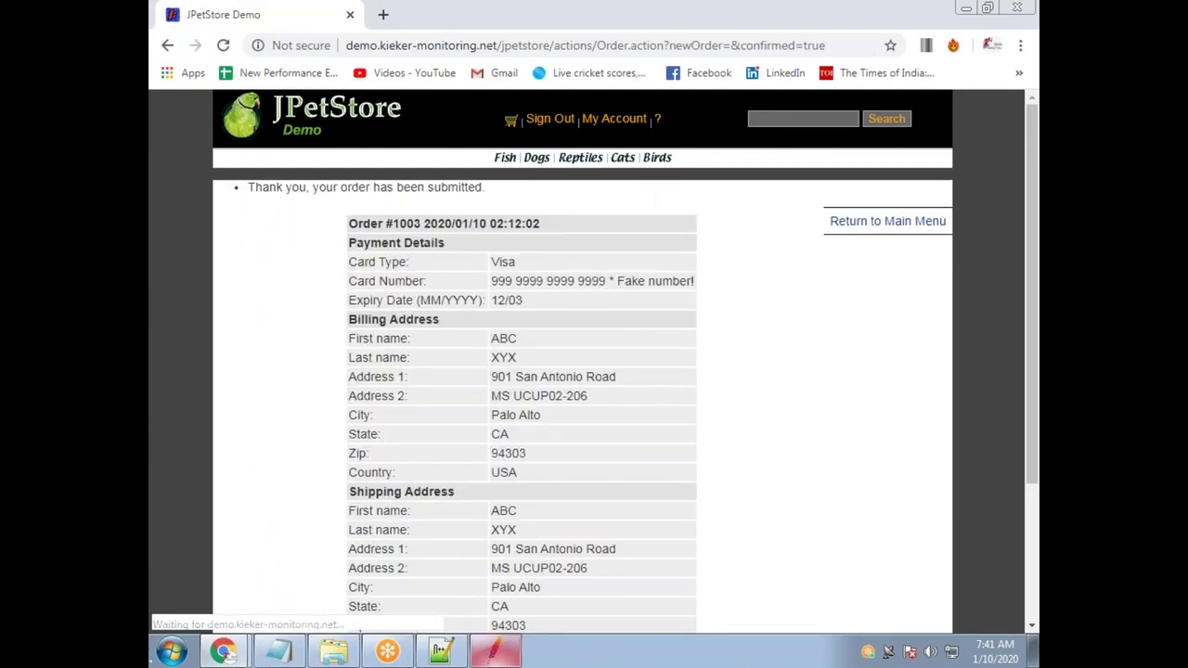
click(543, 123)
key(alt+Tab)
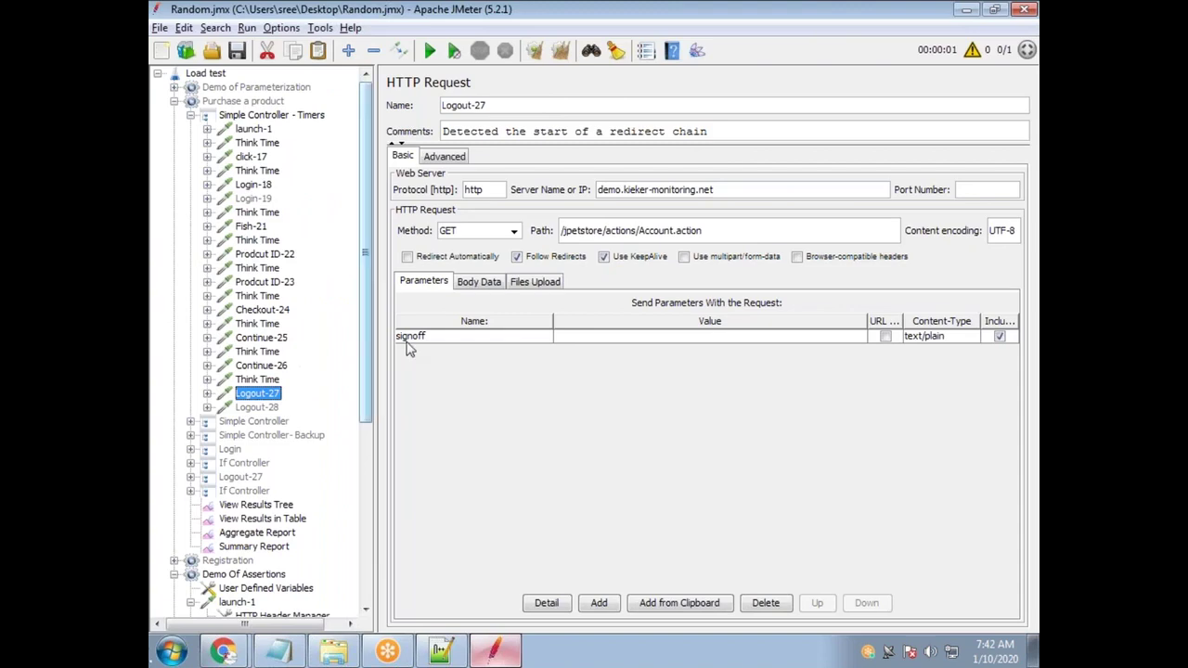
Switch to Chrome, sign in to JPetStore again with the prefilled credentials, and dismiss the password check
key(alt+Tab)
click(593, 122)
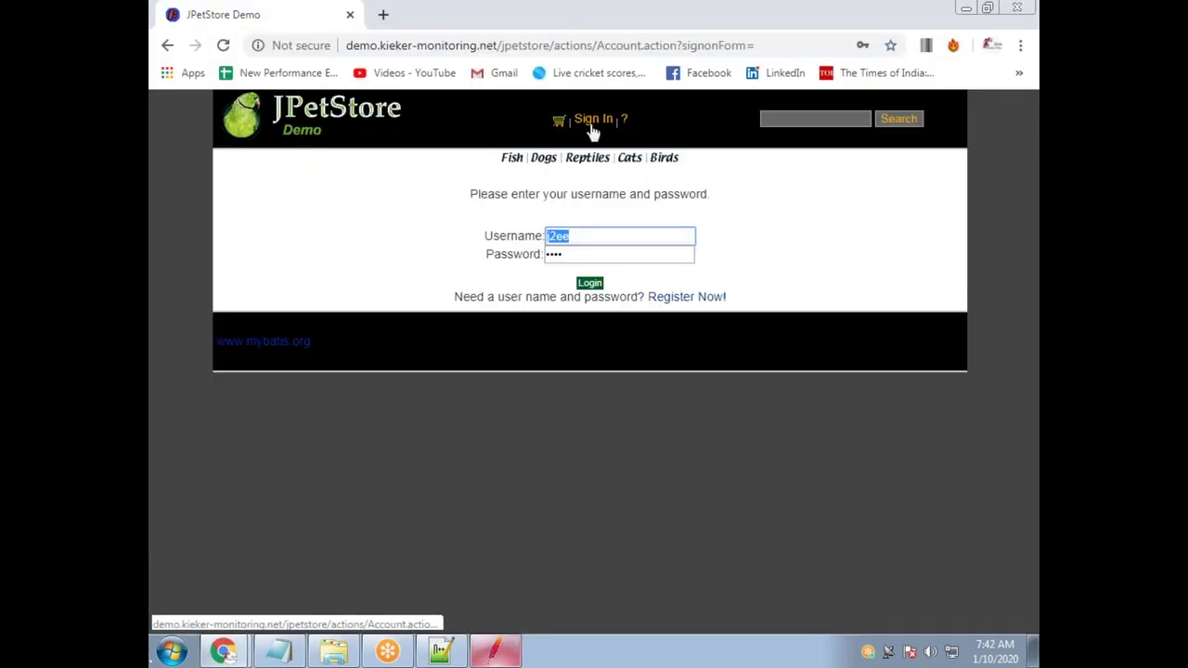
click(587, 283)
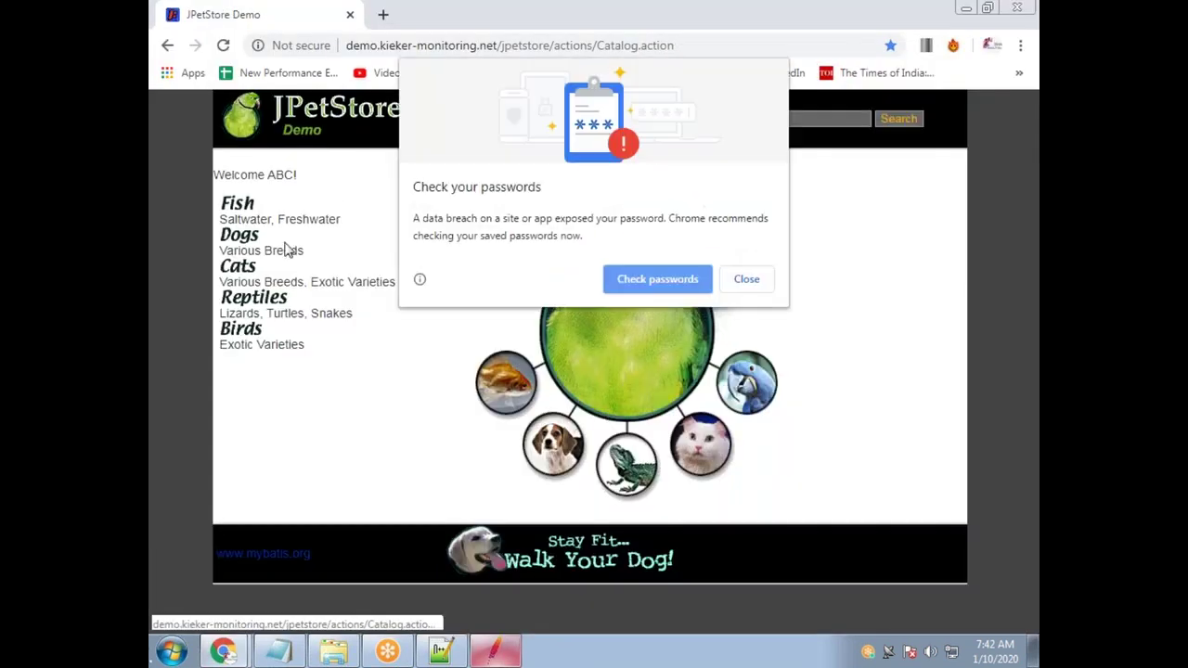
click(739, 276)
Add item EST-1 of product FI-SW-01 from the Fish category to the shopping cart
click(238, 209)
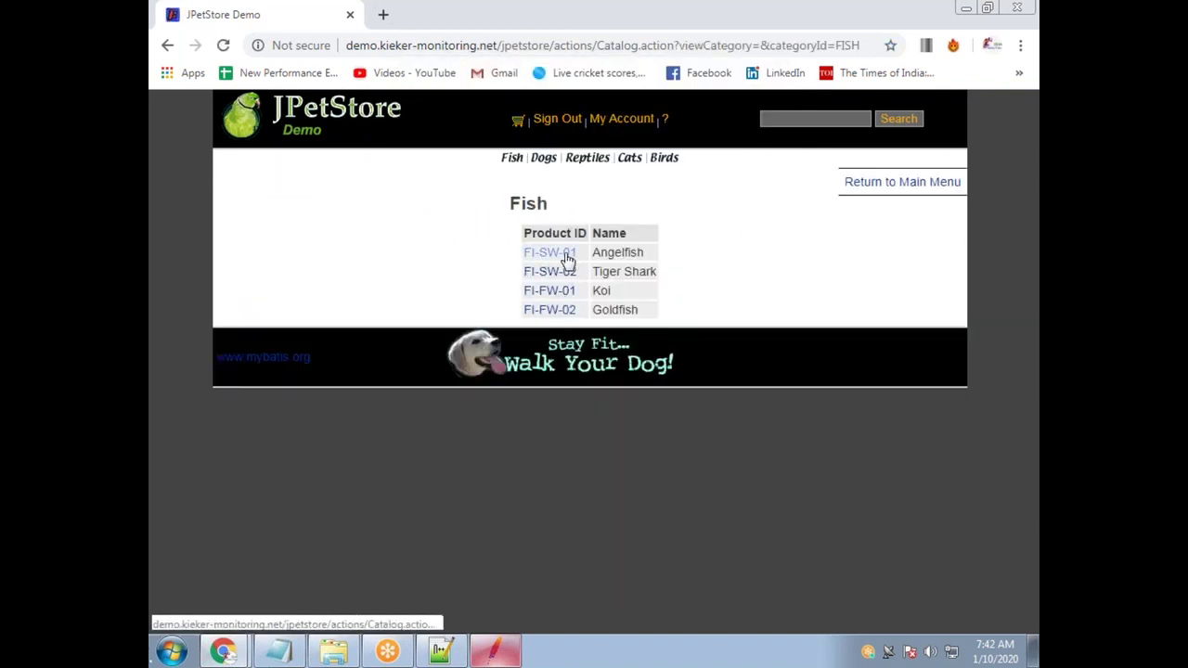
click(571, 262)
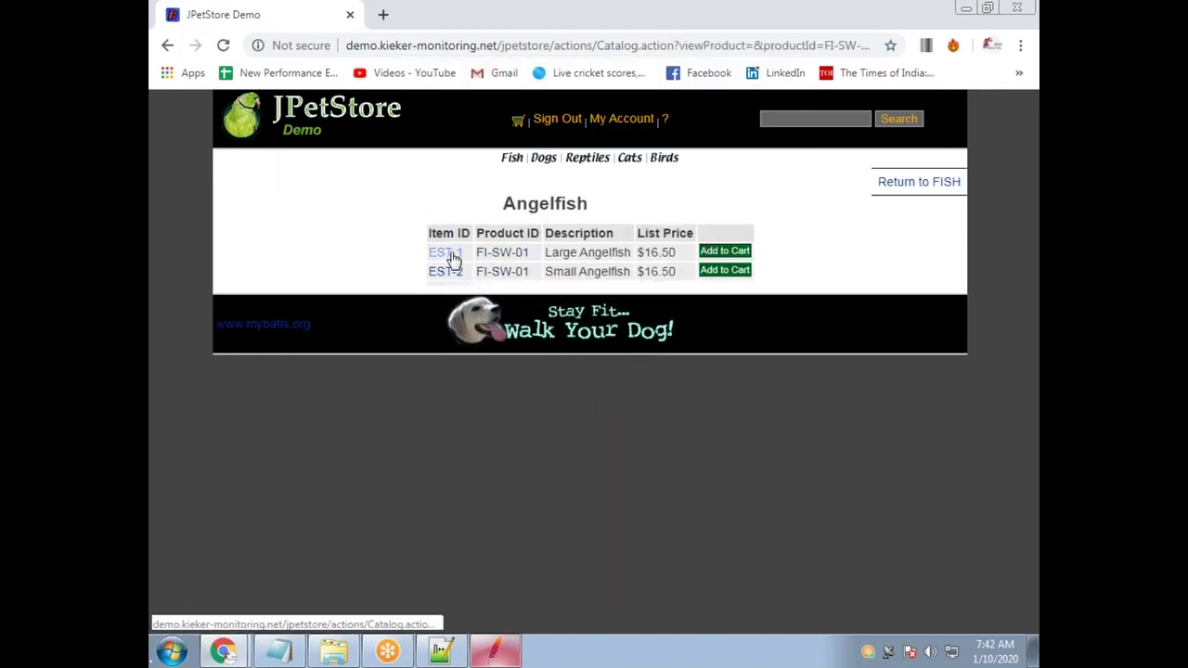
click(452, 256)
click(426, 398)
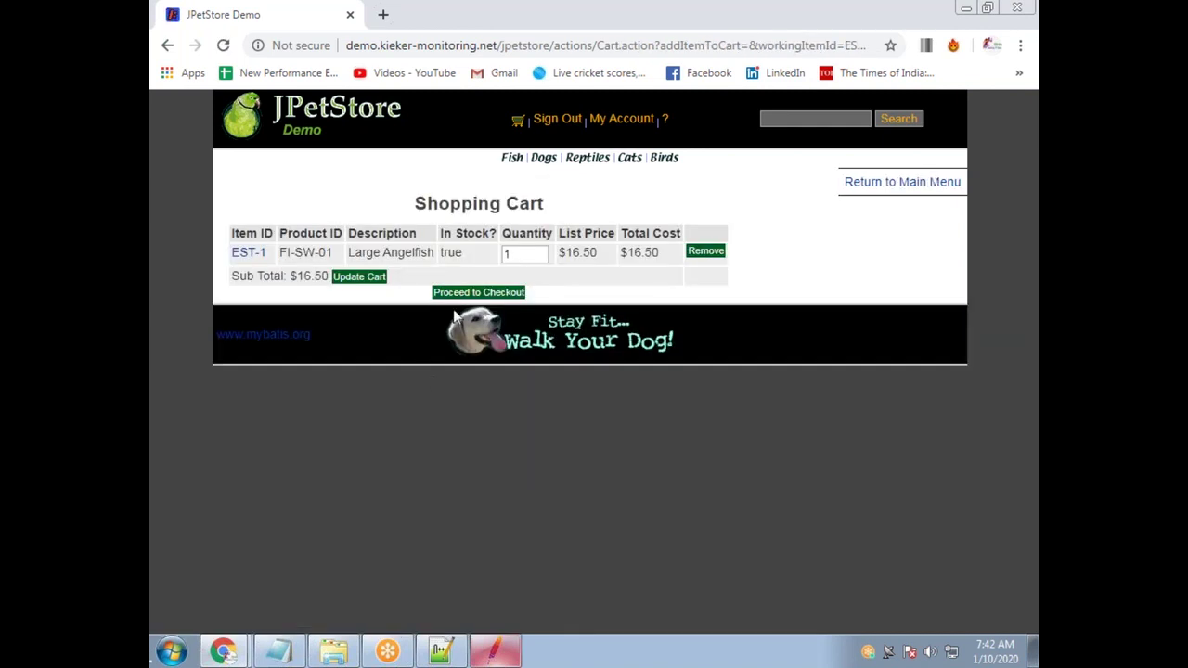
Check out the cart with the prefilled details, confirm the order, sign out of JPetStore, and return to JMeter
click(478, 292)
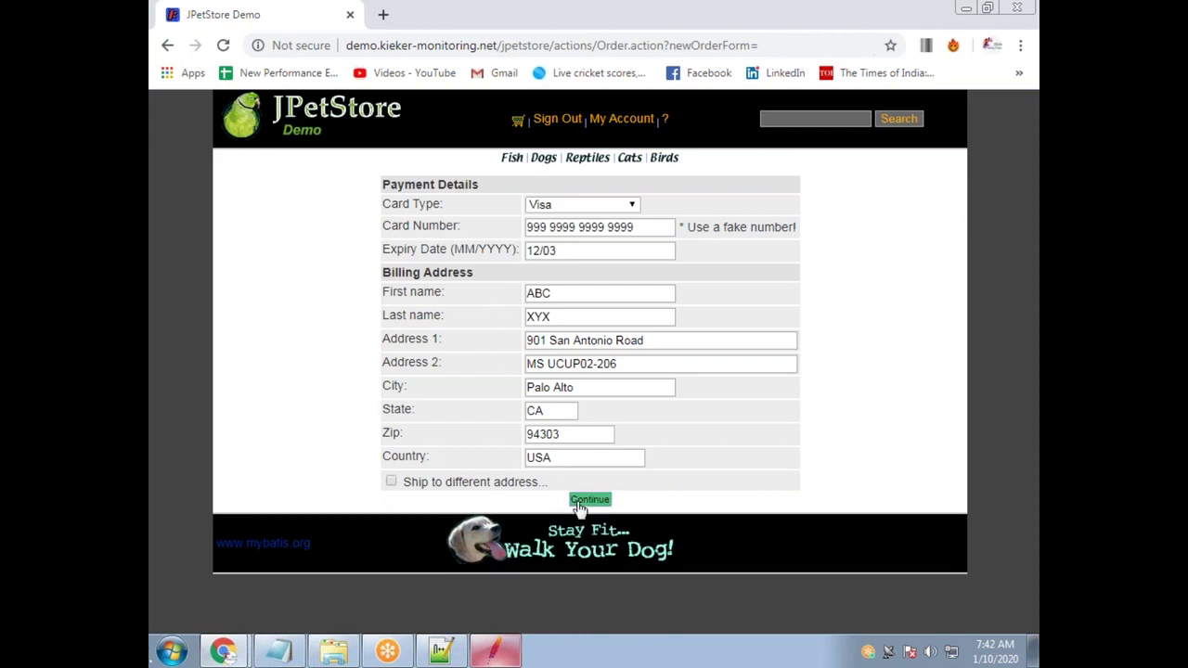
click(589, 500)
click(582, 578)
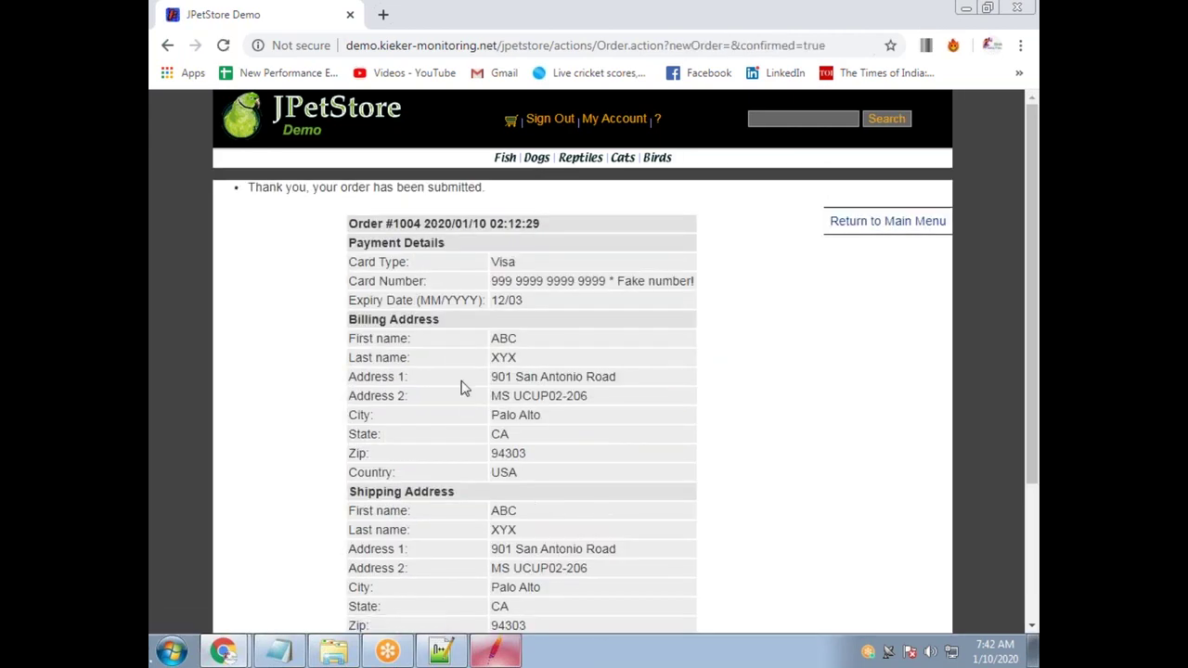
click(549, 119)
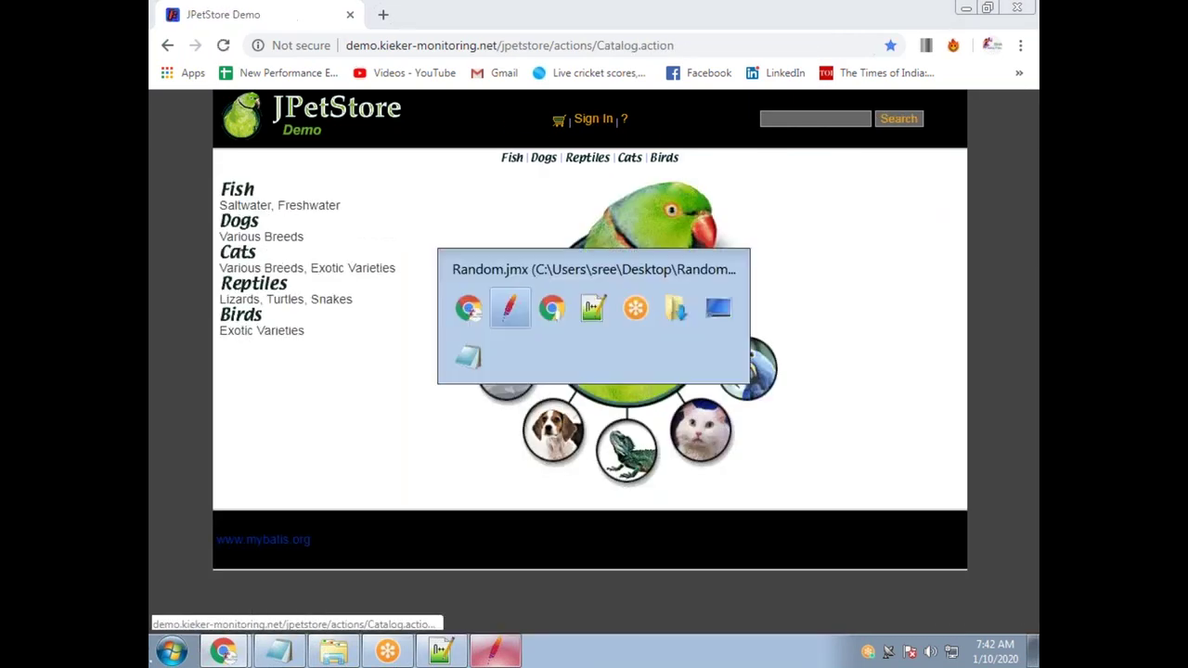
key(alt+Tab)
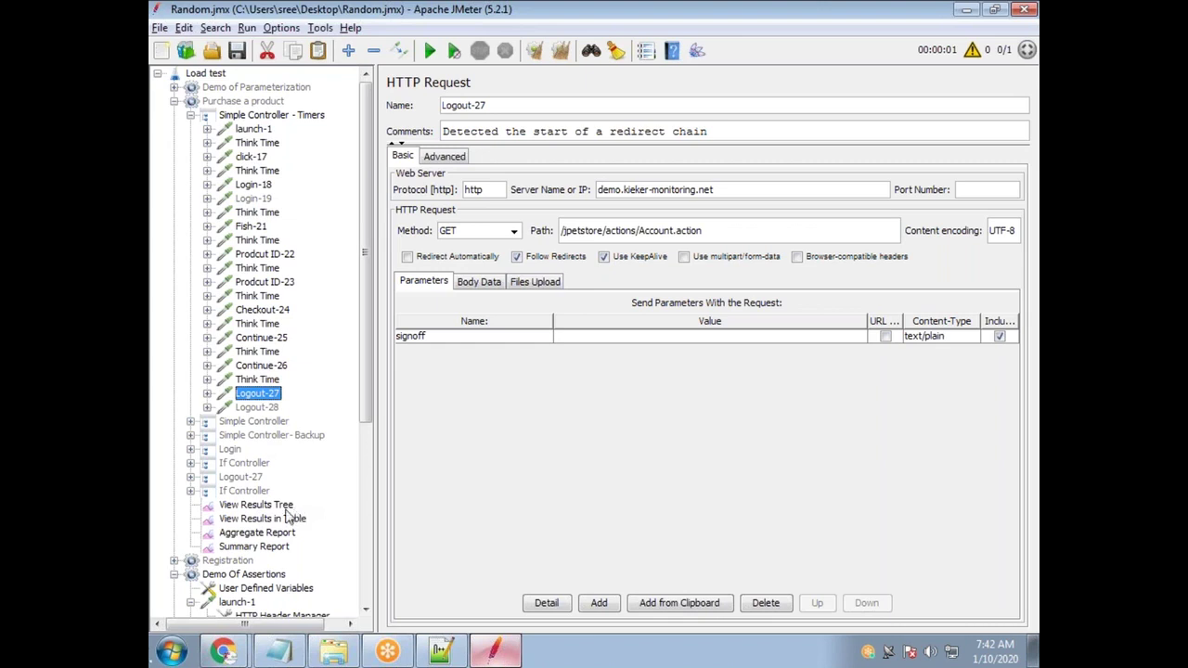
Enable the Purchase a product thread group
right_click(243, 102)
mouse_move(274, 123)
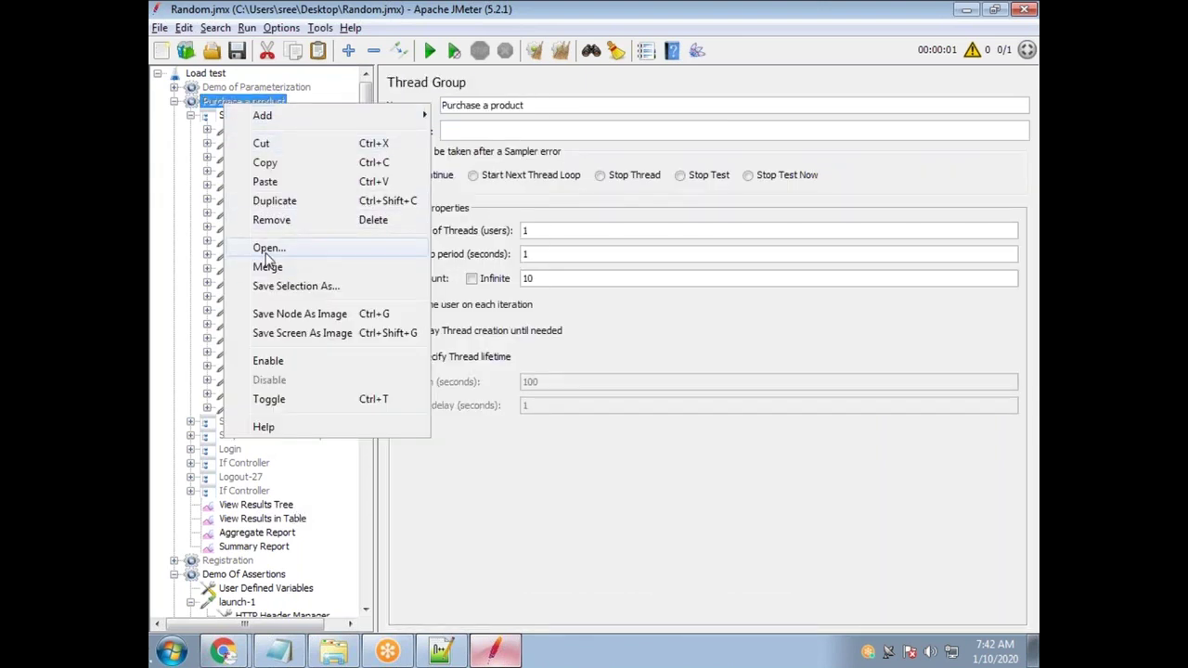
click(278, 360)
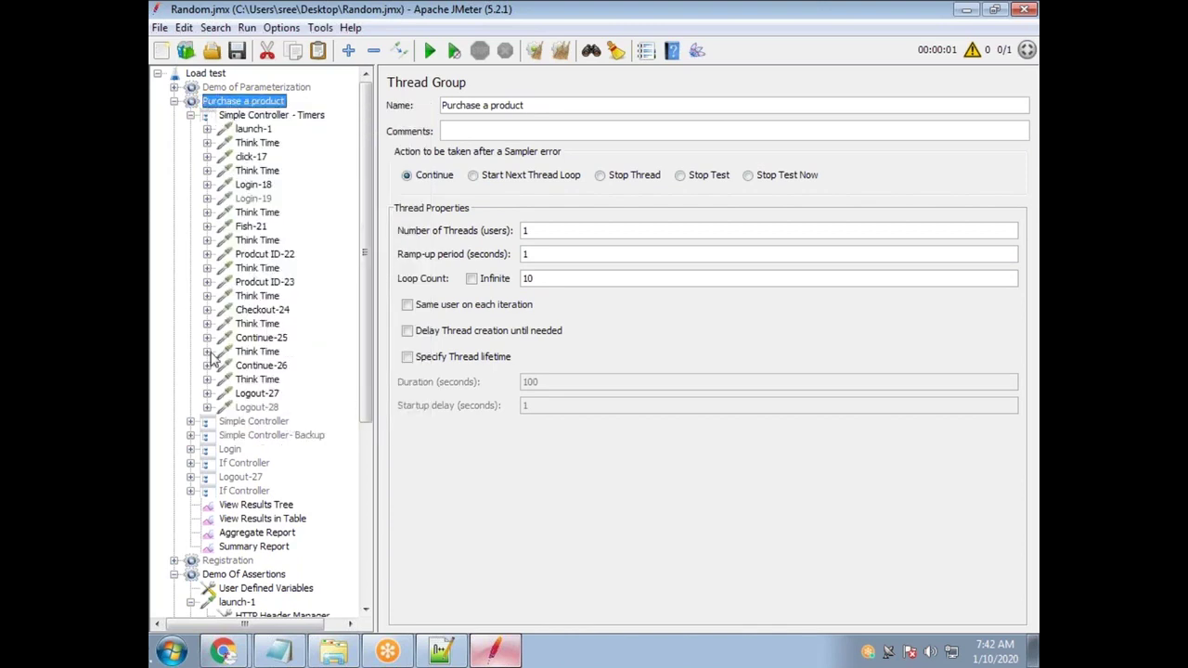
Rename the Simple Controller - Timers in the Purchase a product thread group to Login-Purchase-Logout
click(175, 101)
click(173, 101)
click(191, 116)
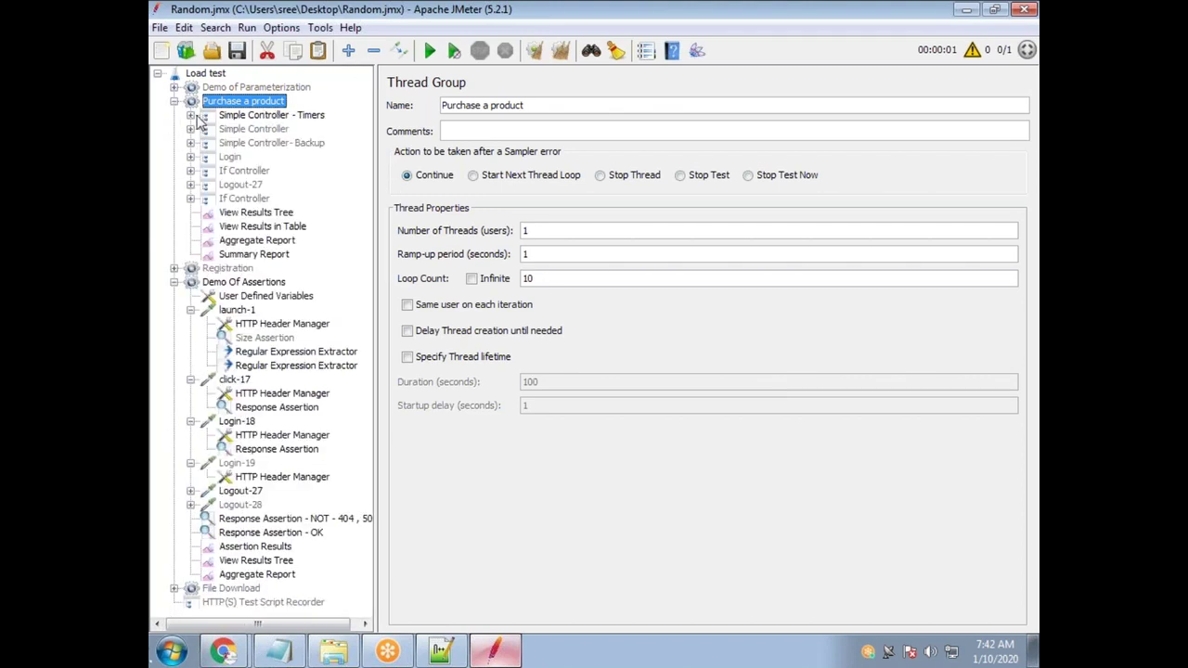
click(246, 117)
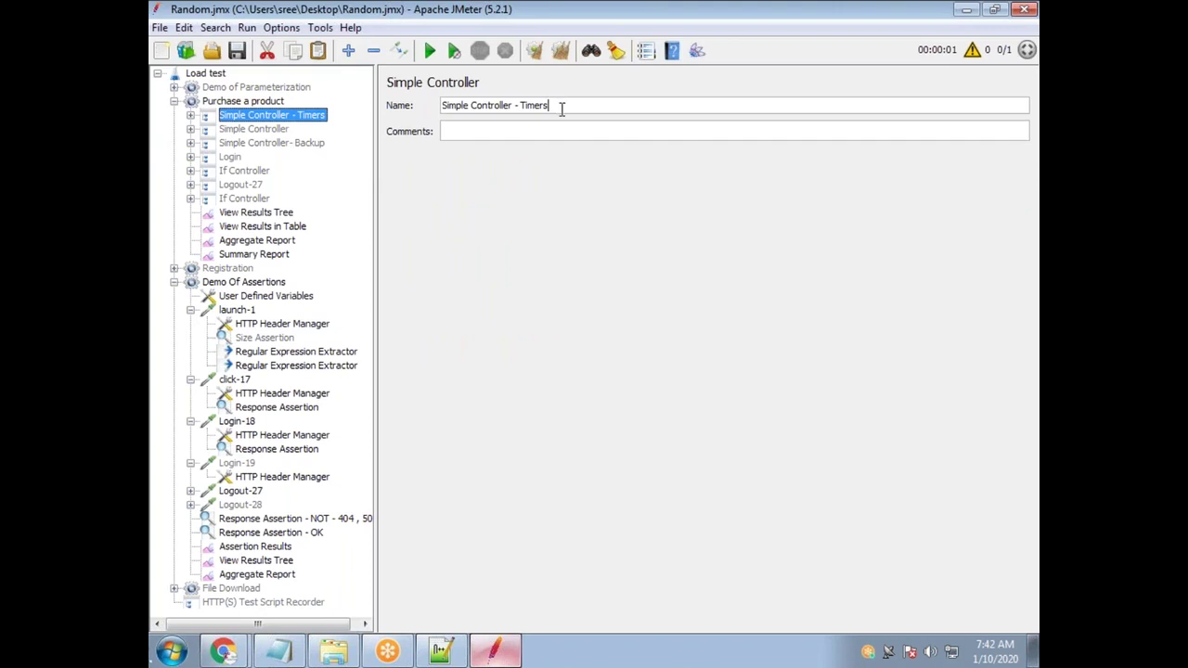
triple_click(561, 108)
text(Login-Purchase-Logout)
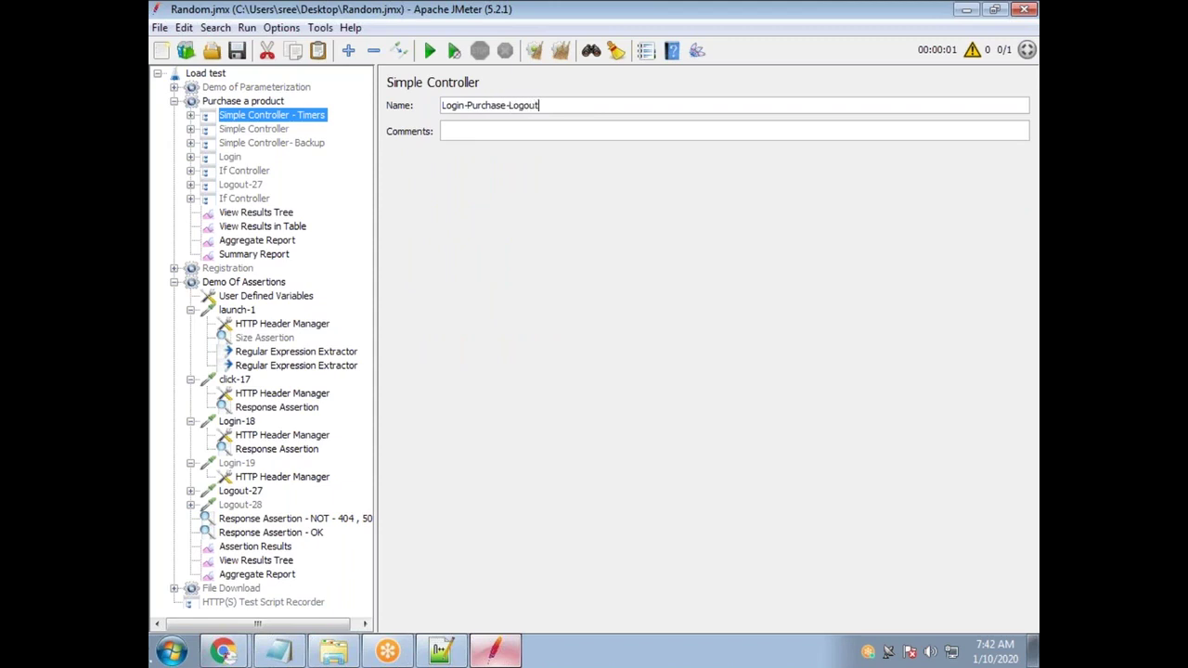
click(232, 145)
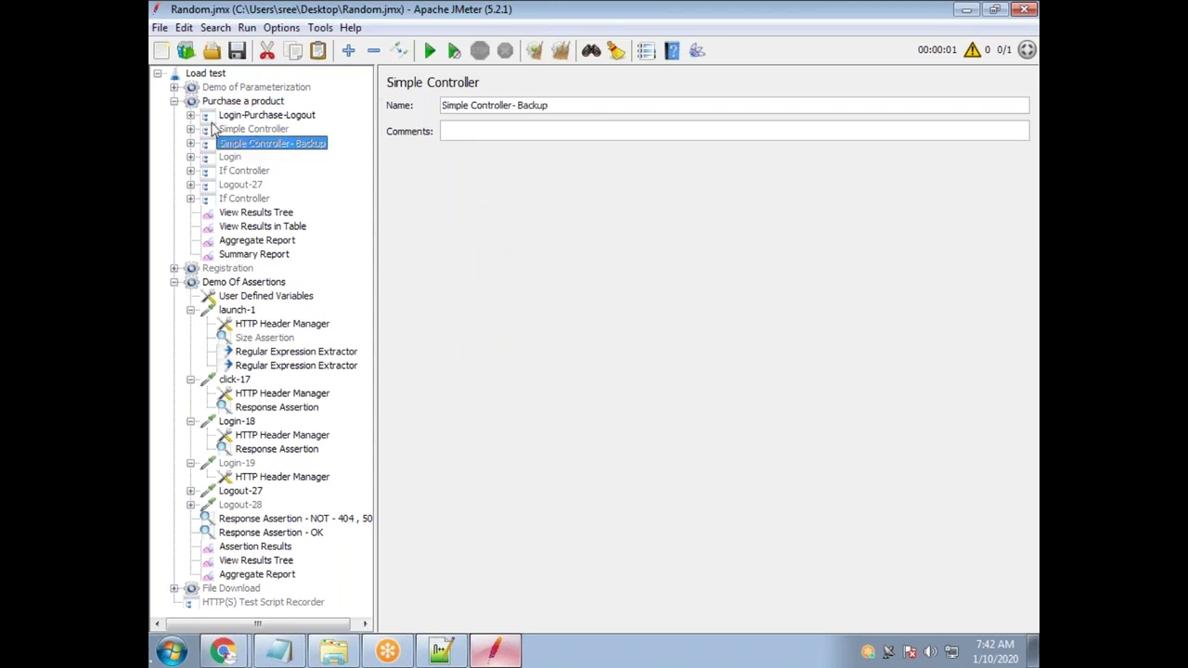
Collapse the Demo Of Assertions thread group and disable it
click(174, 282)
click(208, 283)
right_click(208, 283)
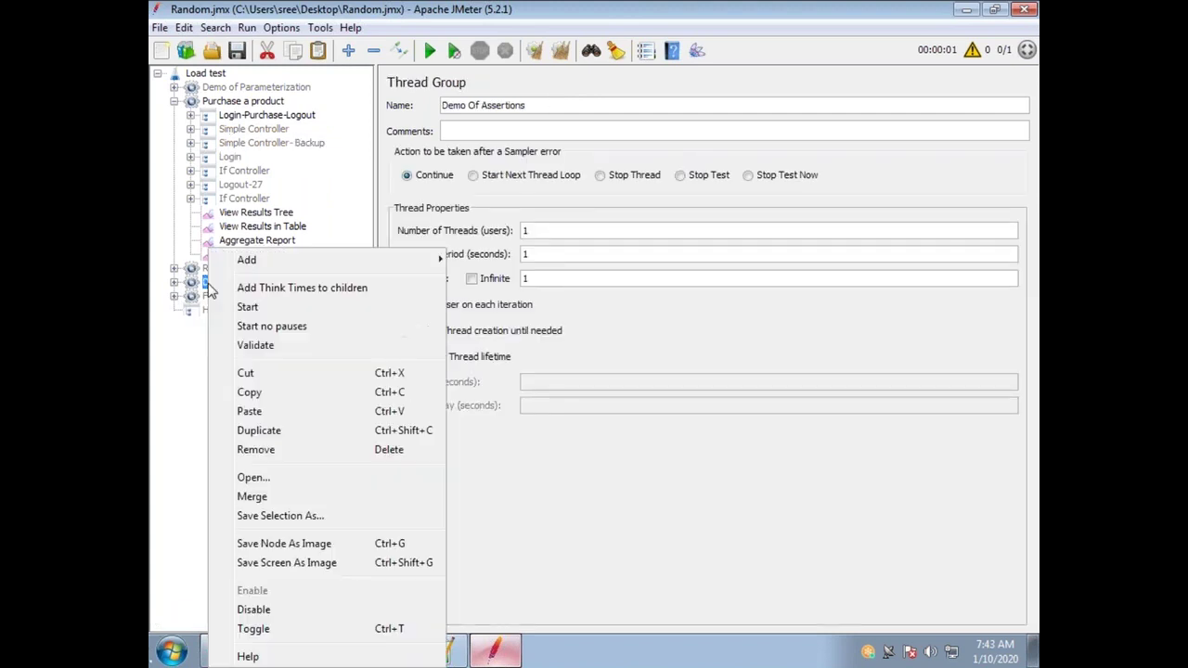
click(301, 611)
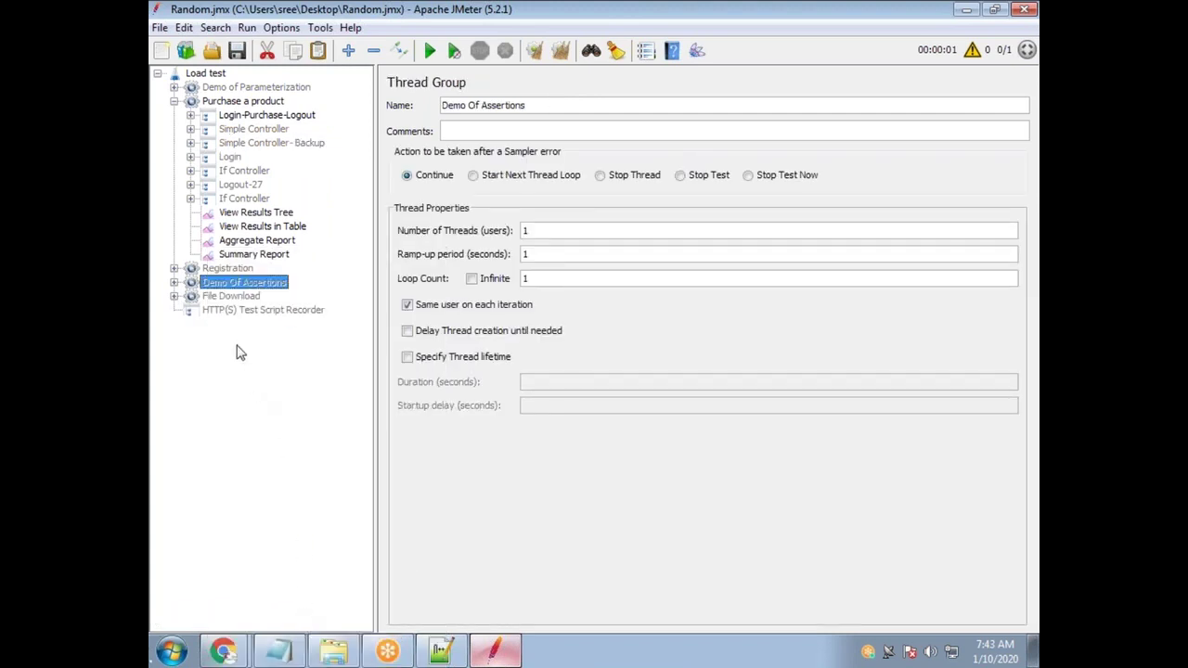
Review the Purchase a product thread group and the samplers inside its Login-Purchase-Logout controller
click(173, 102)
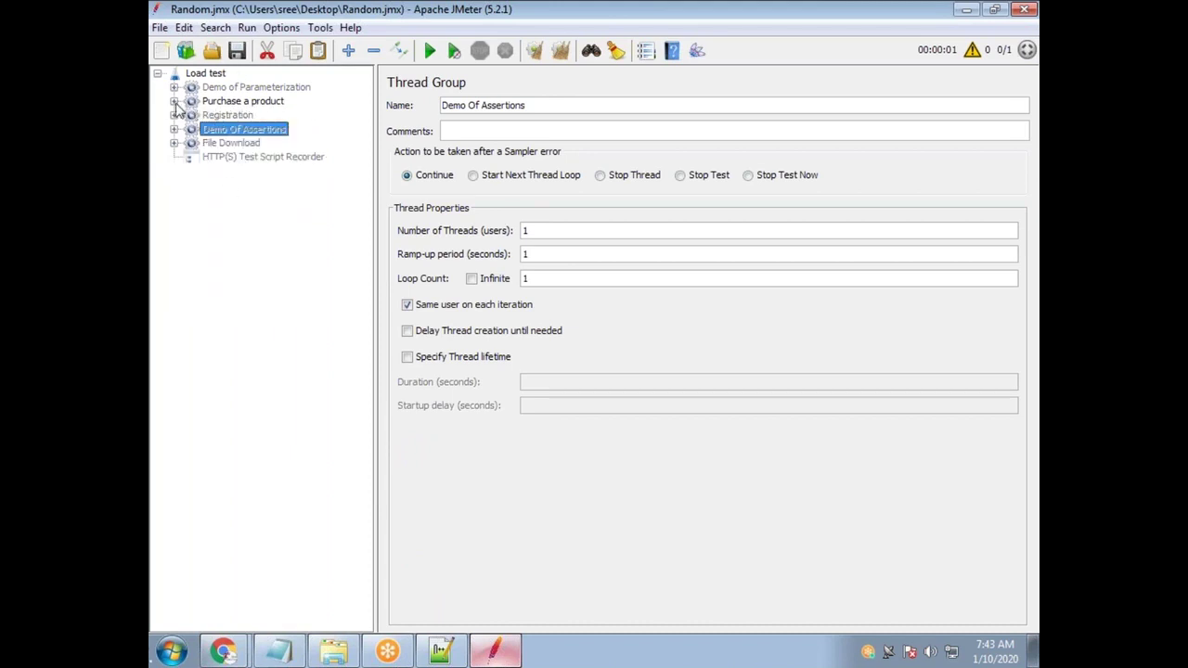
click(173, 101)
click(245, 102)
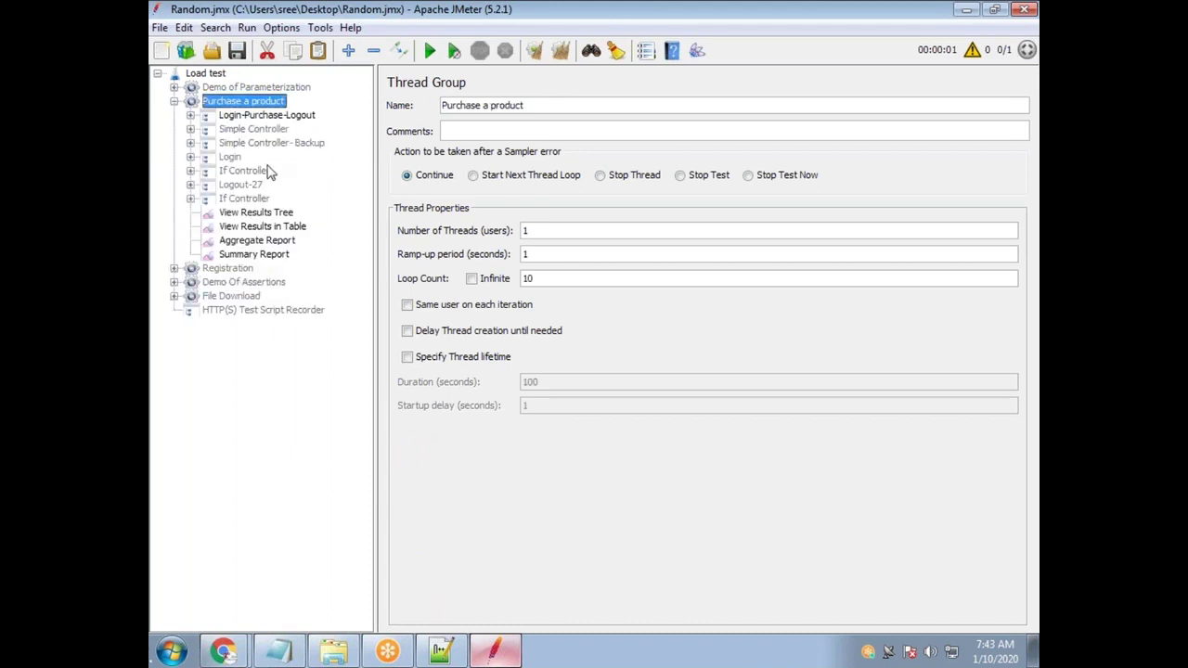
click(190, 115)
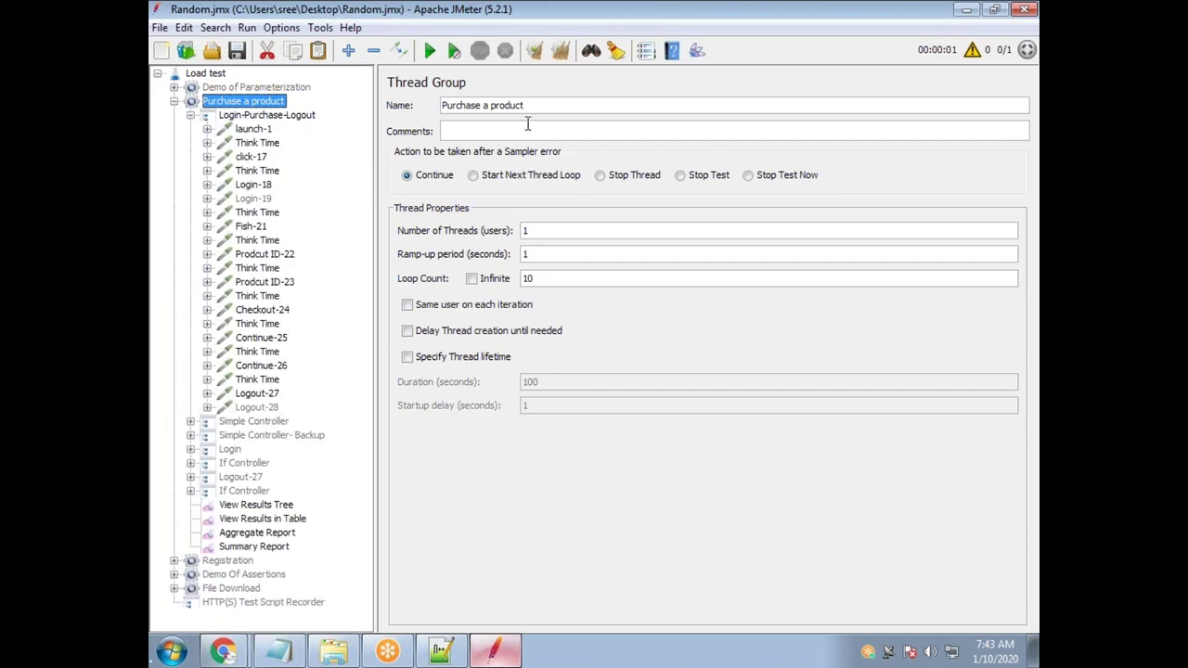
drag(531, 108, 433, 108)
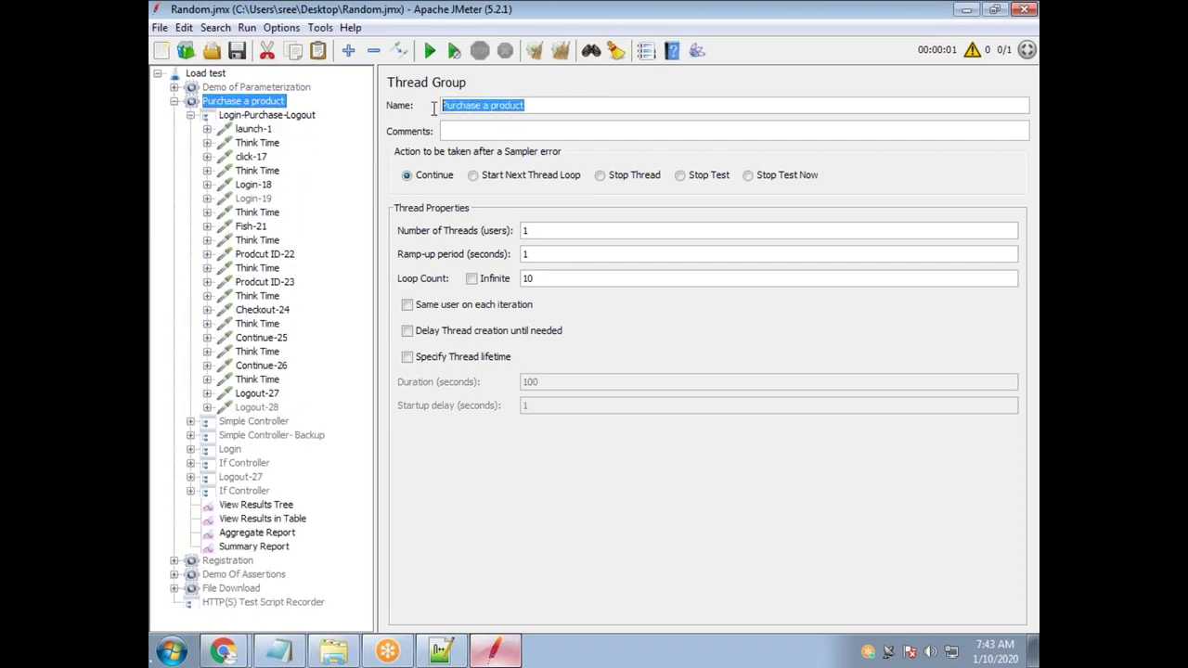
click(253, 116)
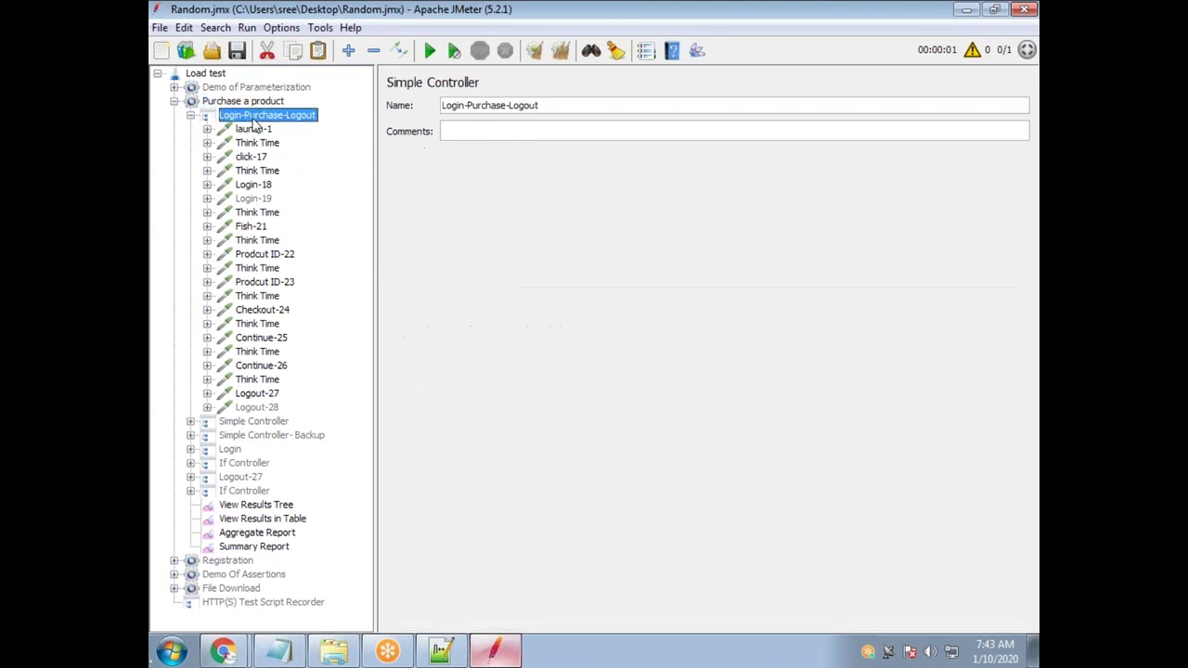
click(191, 116)
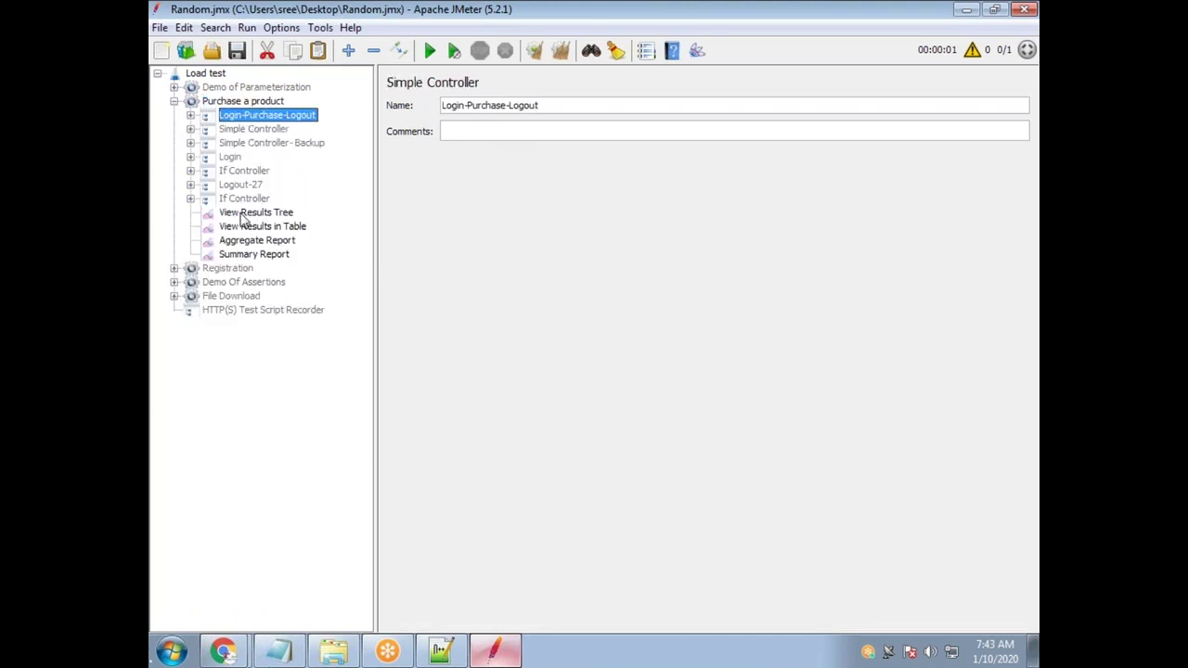
double_click(179, 104)
click(174, 100)
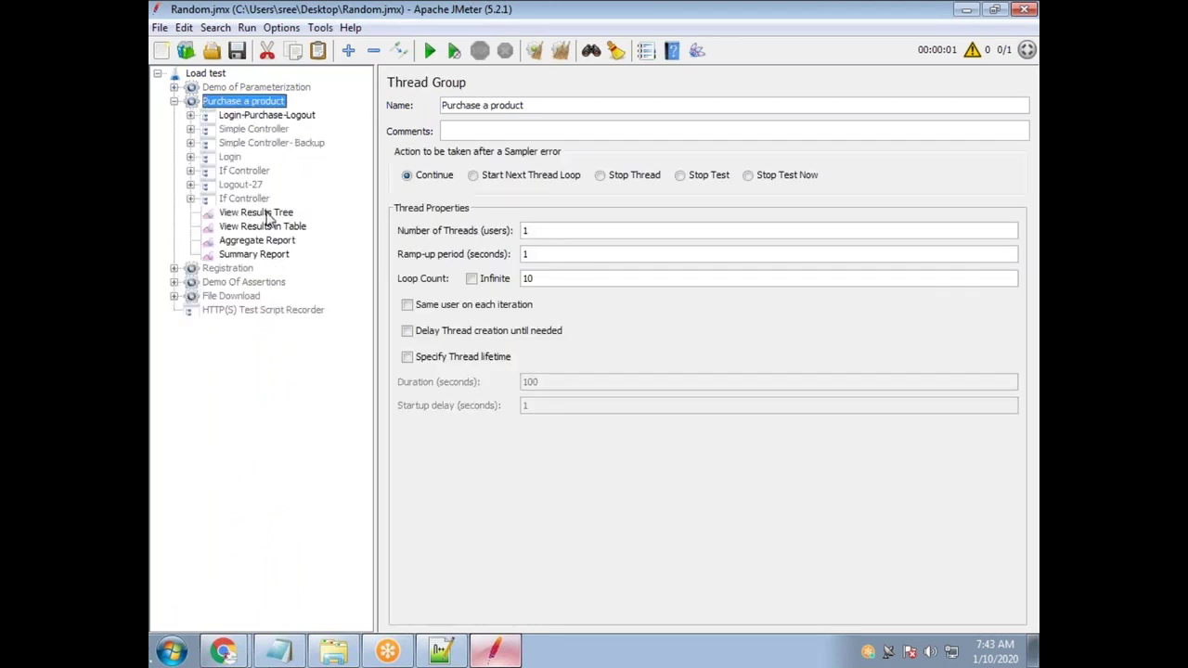
Run the test from View Results Tree and select the launch-1 result
click(268, 212)
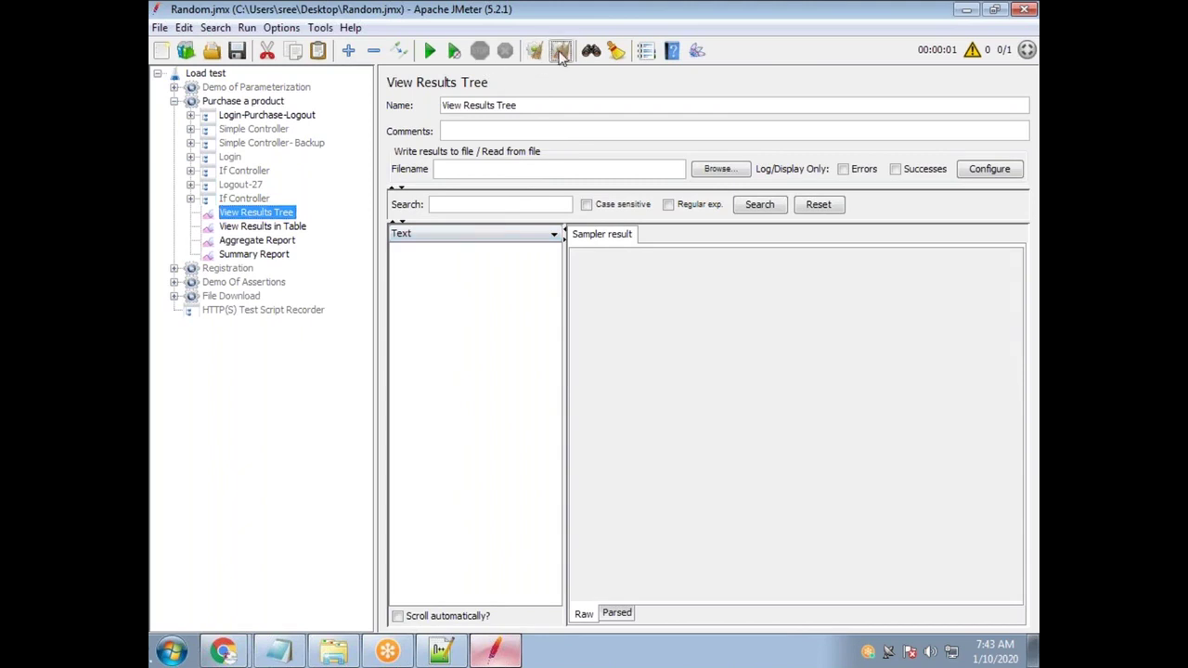
click(429, 50)
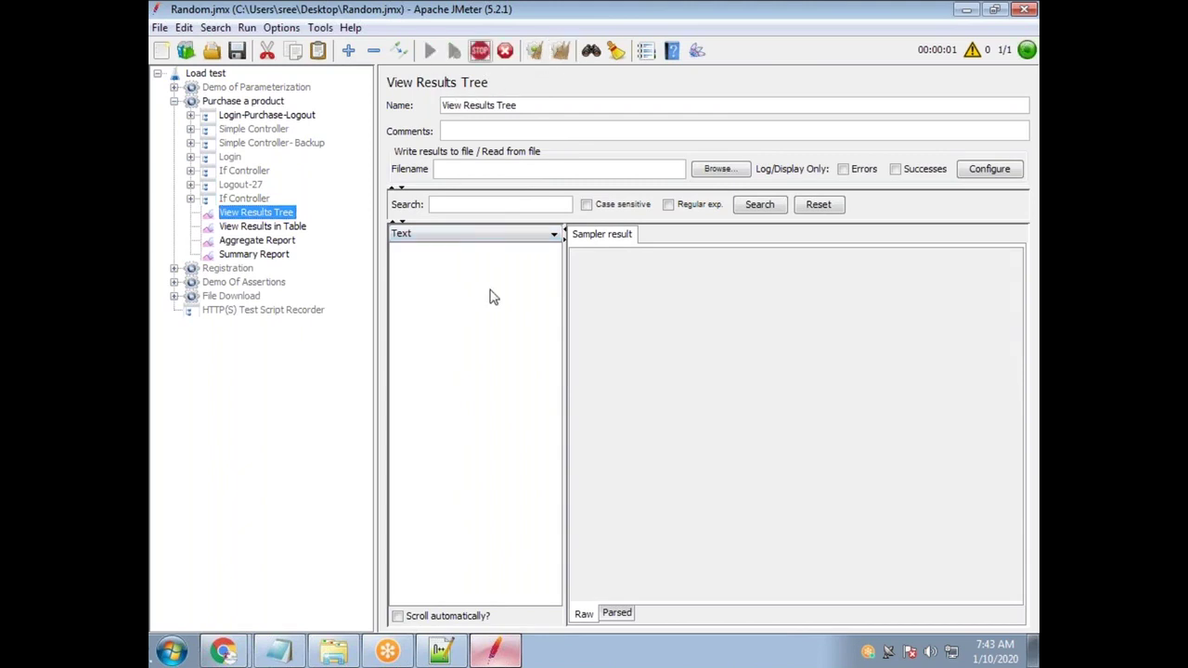
click(445, 251)
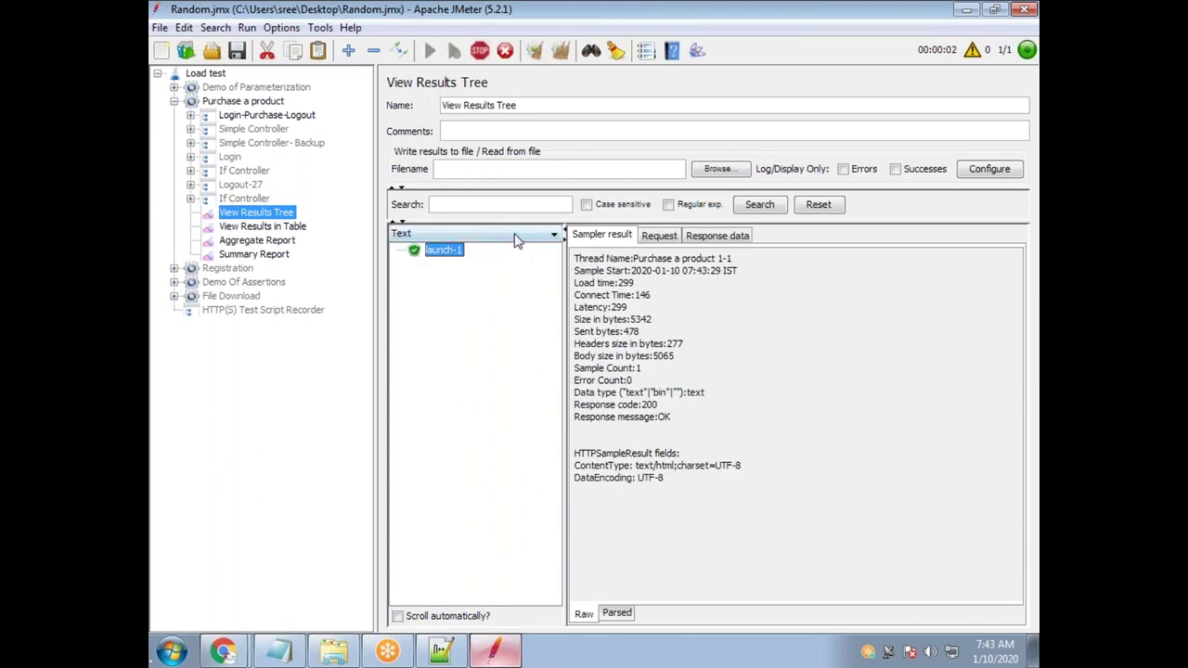
Switch the results renderer to Browser and show the response data of launch-1
click(517, 234)
scroll(464, 307, down, 2)
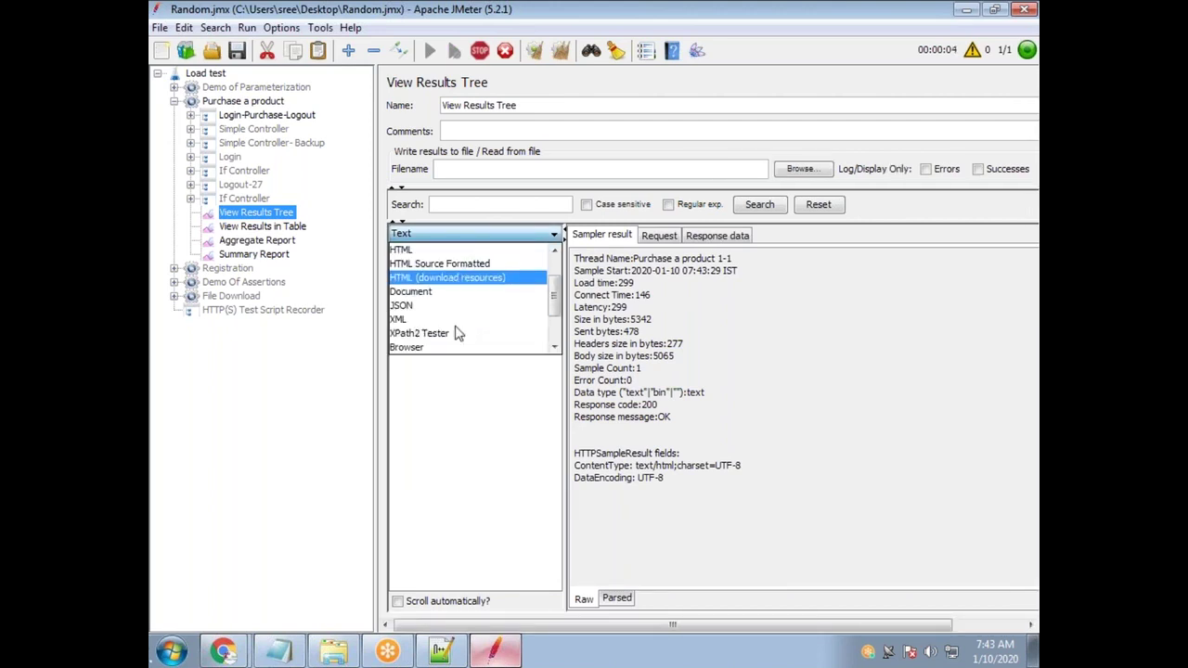
click(464, 347)
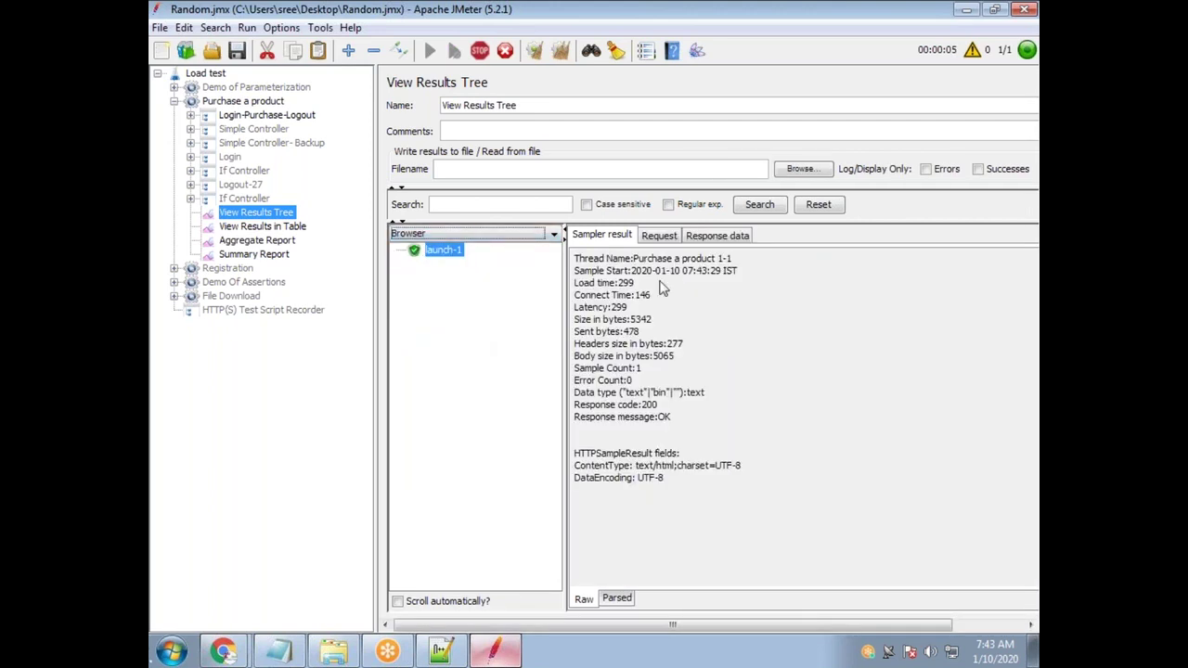
click(710, 236)
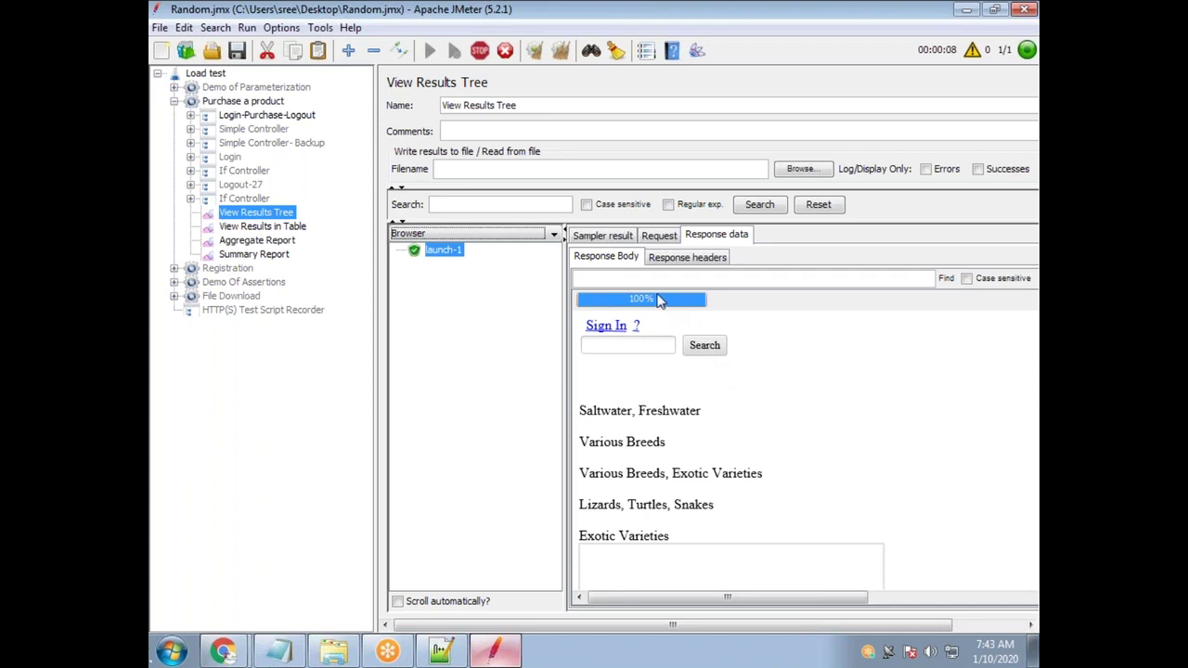
Check the delay settings of the Uniform Random Timer under the Think Time following launch-1
click(190, 116)
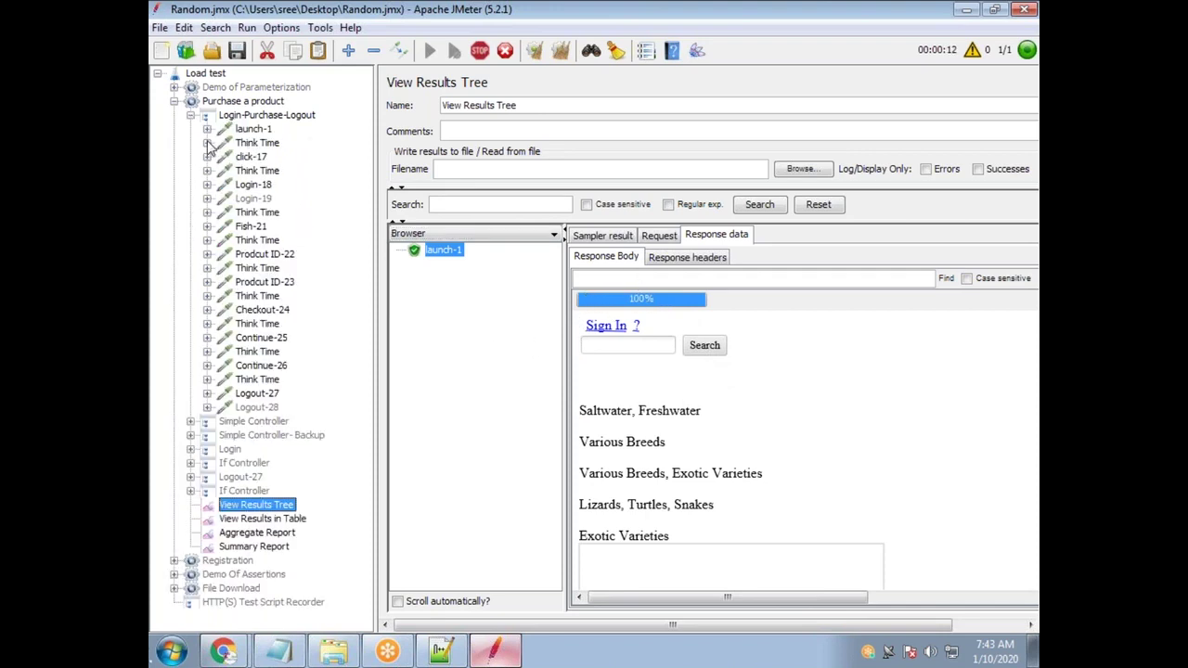
click(207, 143)
click(275, 157)
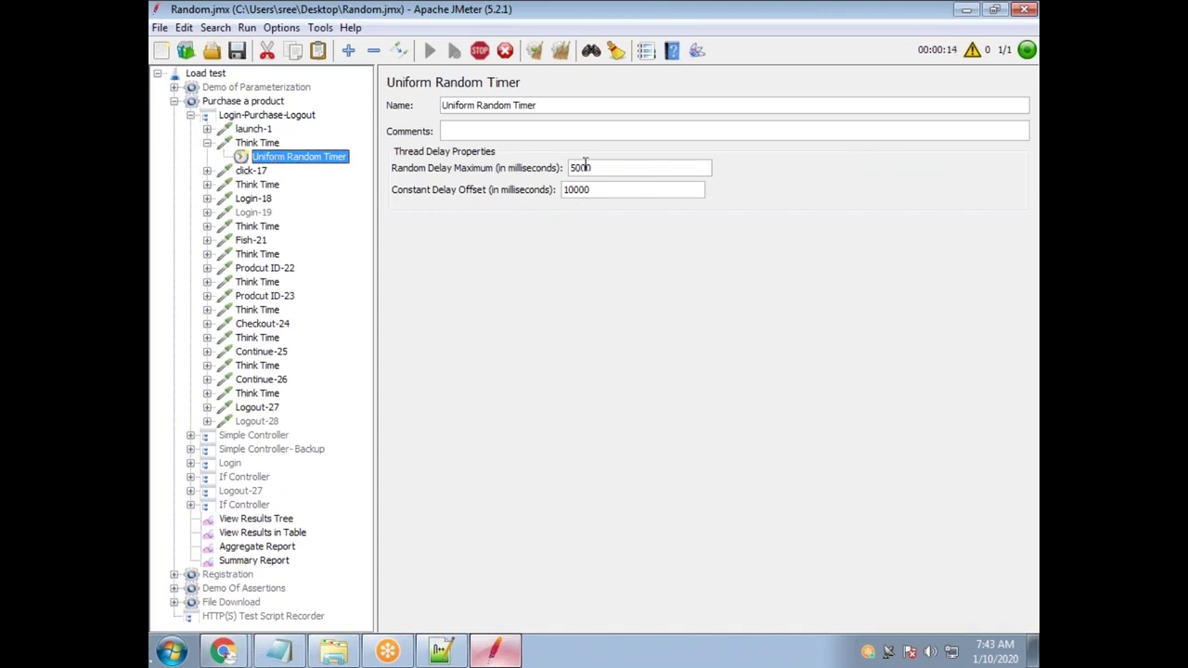
View the click-17 response in View Results Tree, and shut down the running test
click(191, 117)
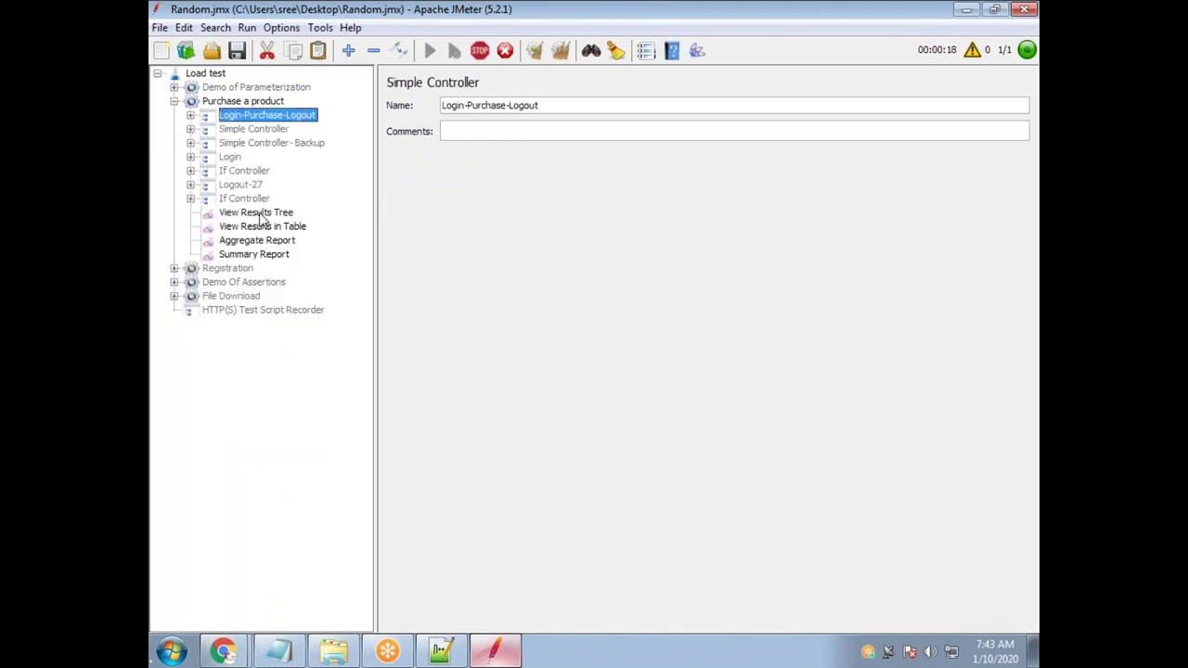
click(260, 214)
click(441, 265)
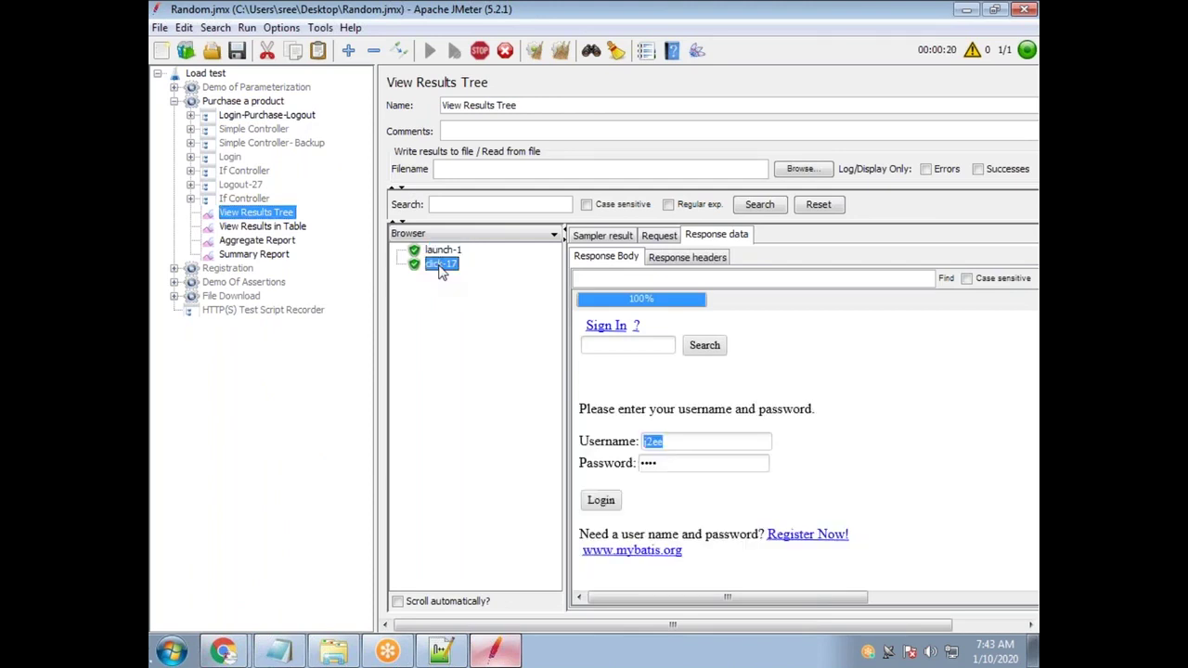
click(190, 115)
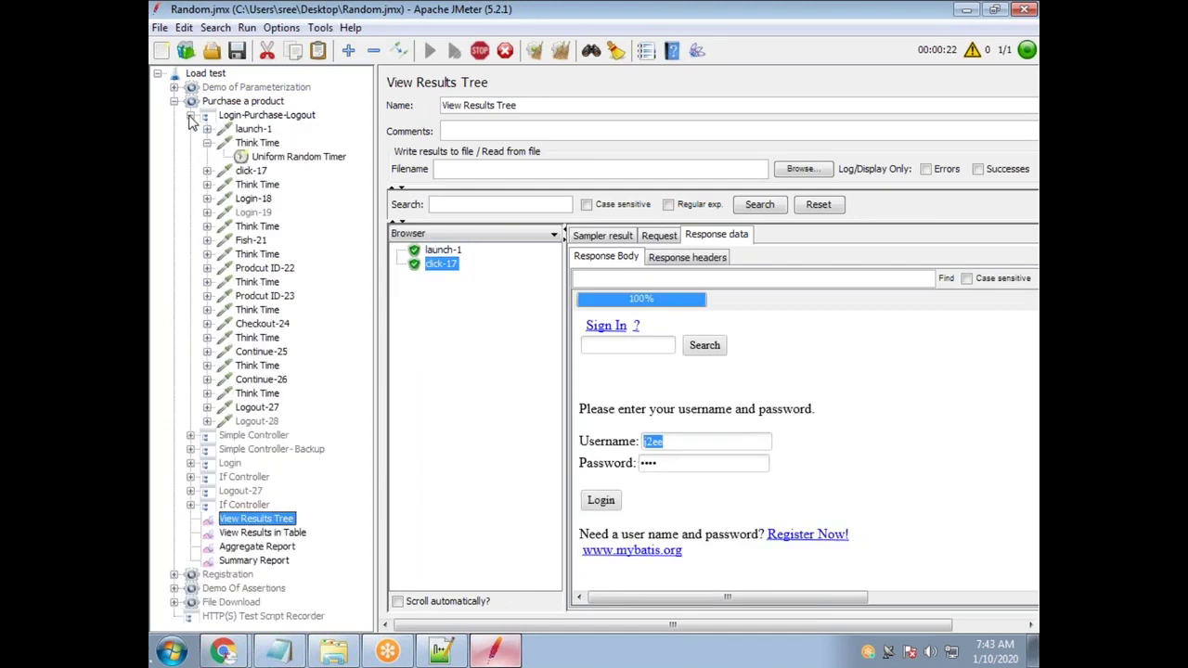
click(505, 51)
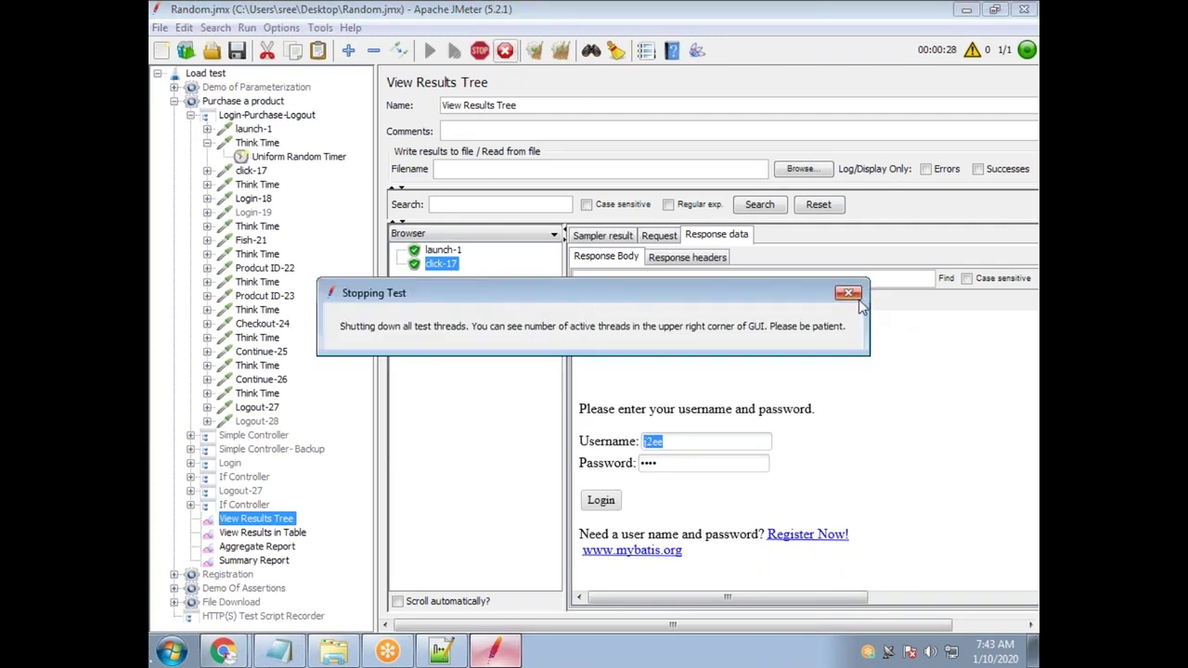
Re-examine the first Think Time's pause action and the random delay of its Uniform Random Timer
click(246, 144)
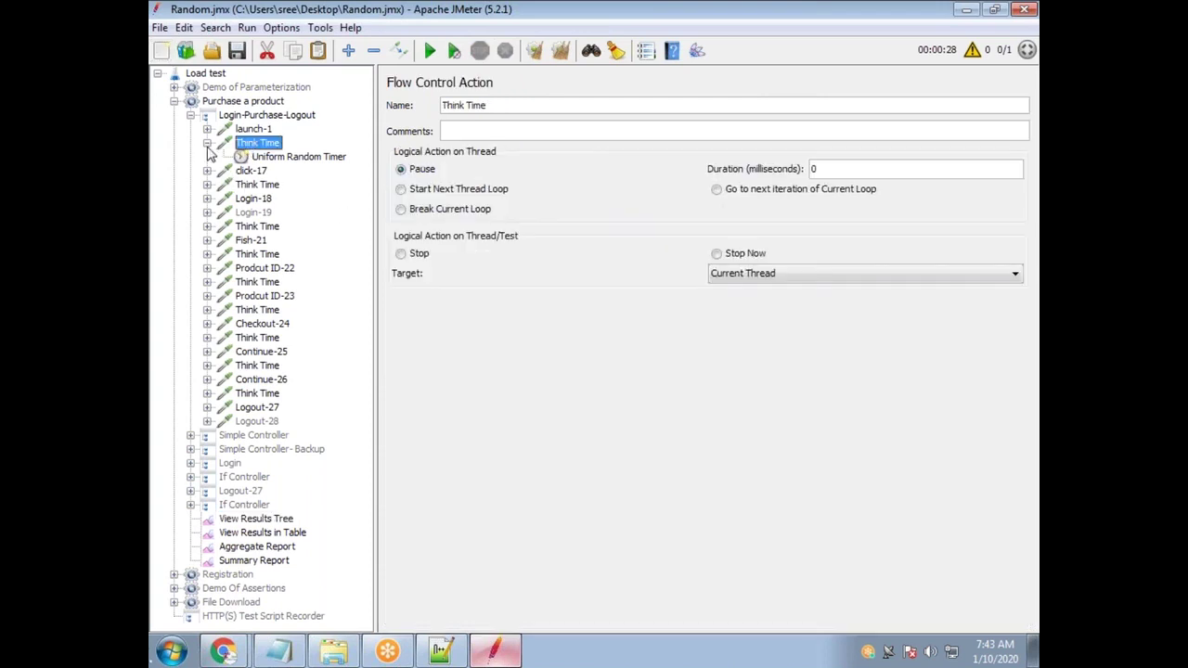
click(263, 157)
double_click(599, 167)
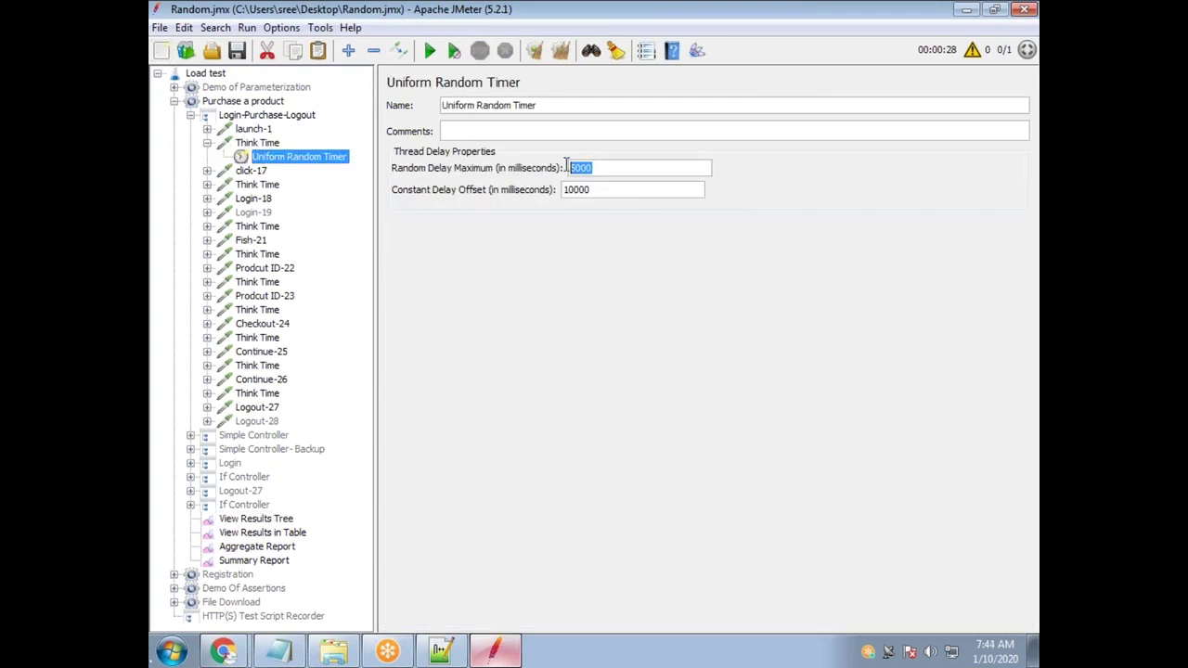
click(207, 143)
click(271, 185)
click(266, 143)
right_click(268, 104)
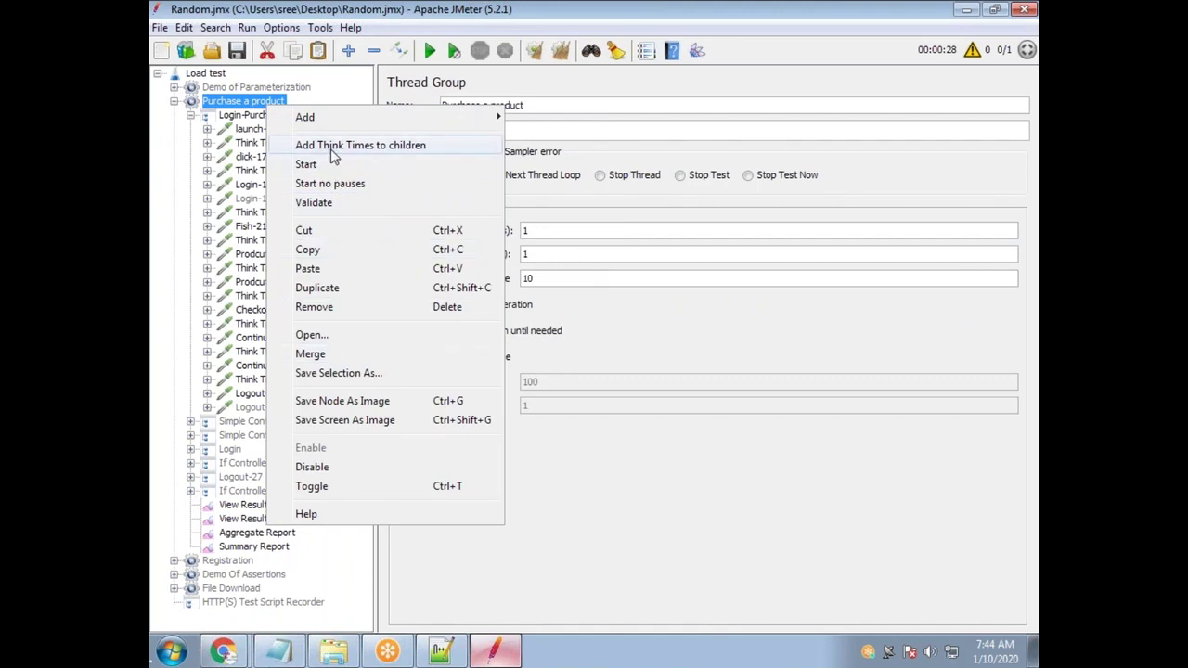
click(239, 116)
right_click(263, 115)
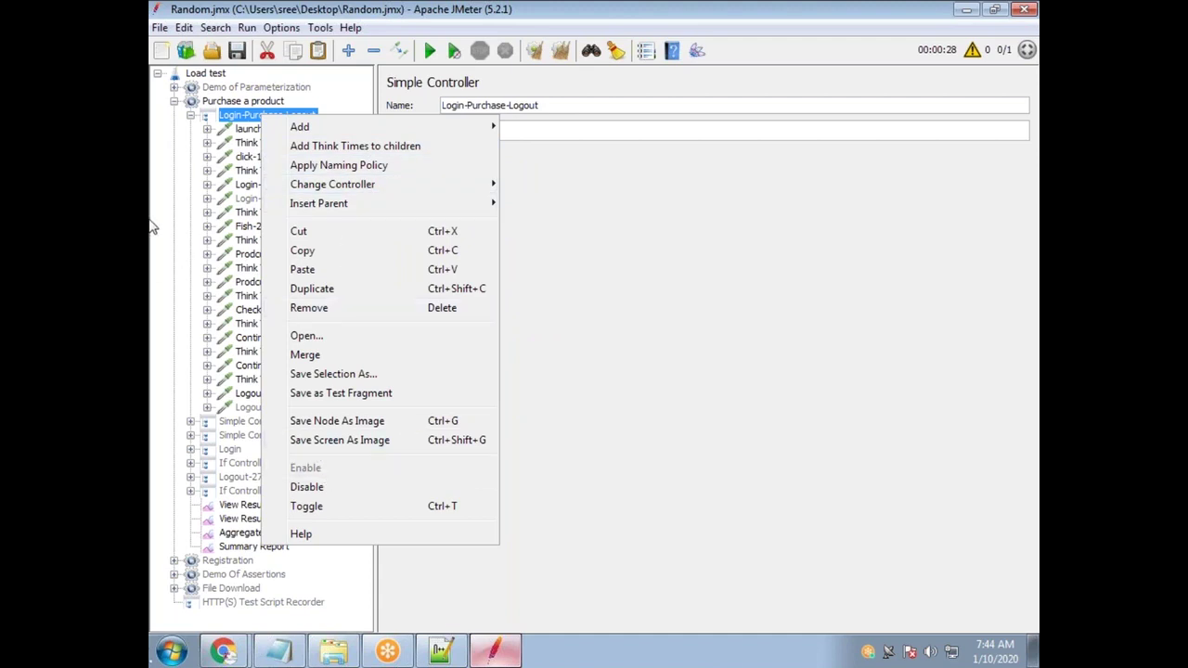
key(Escape)
click(260, 143)
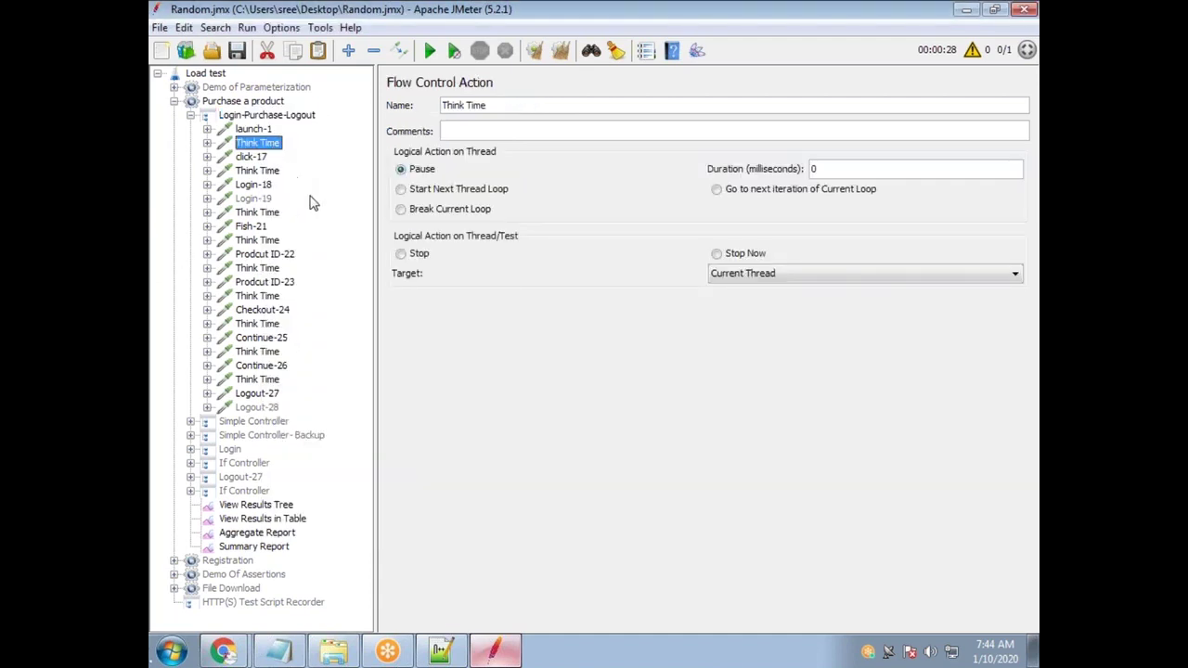
right_click(269, 145)
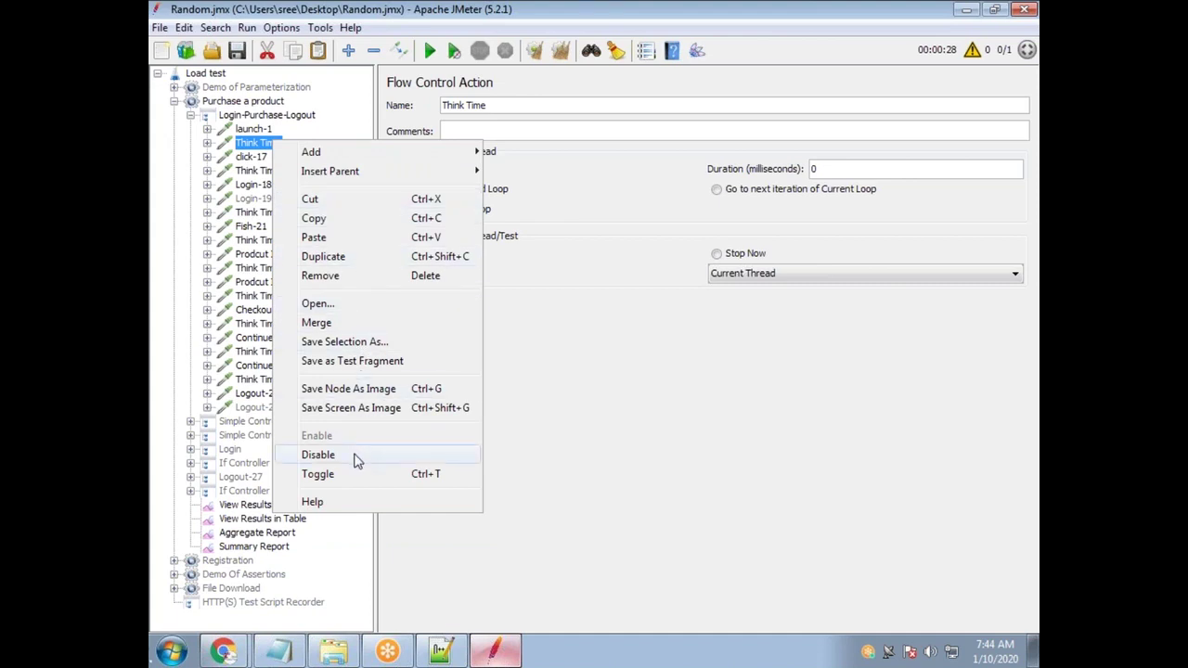
click(288, 46)
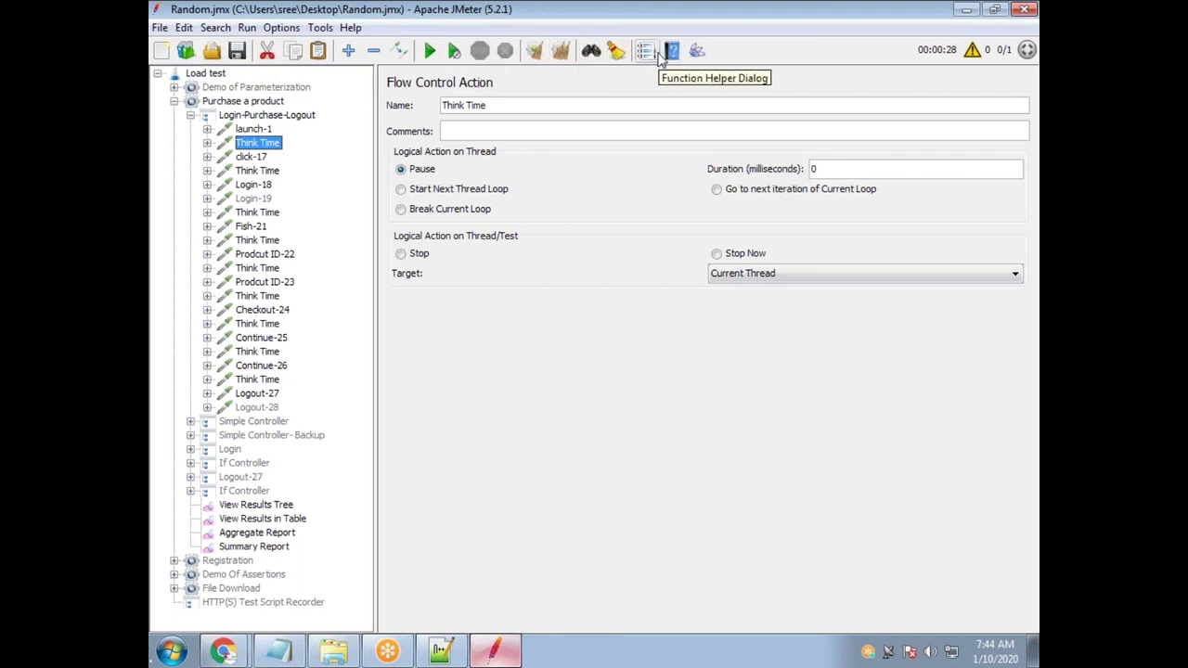
Disable the Think Time actions after launch-1, click-17 and Login-19 in the Login-Purchase-Logout controller
right_click(267, 145)
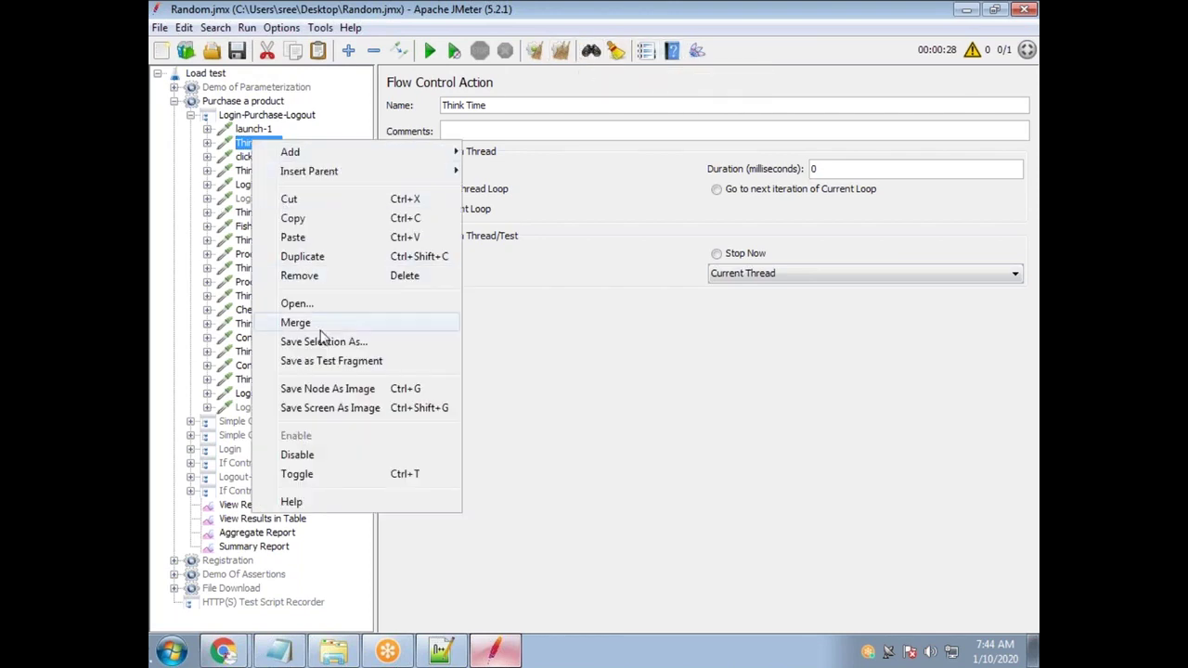
click(332, 454)
right_click(265, 172)
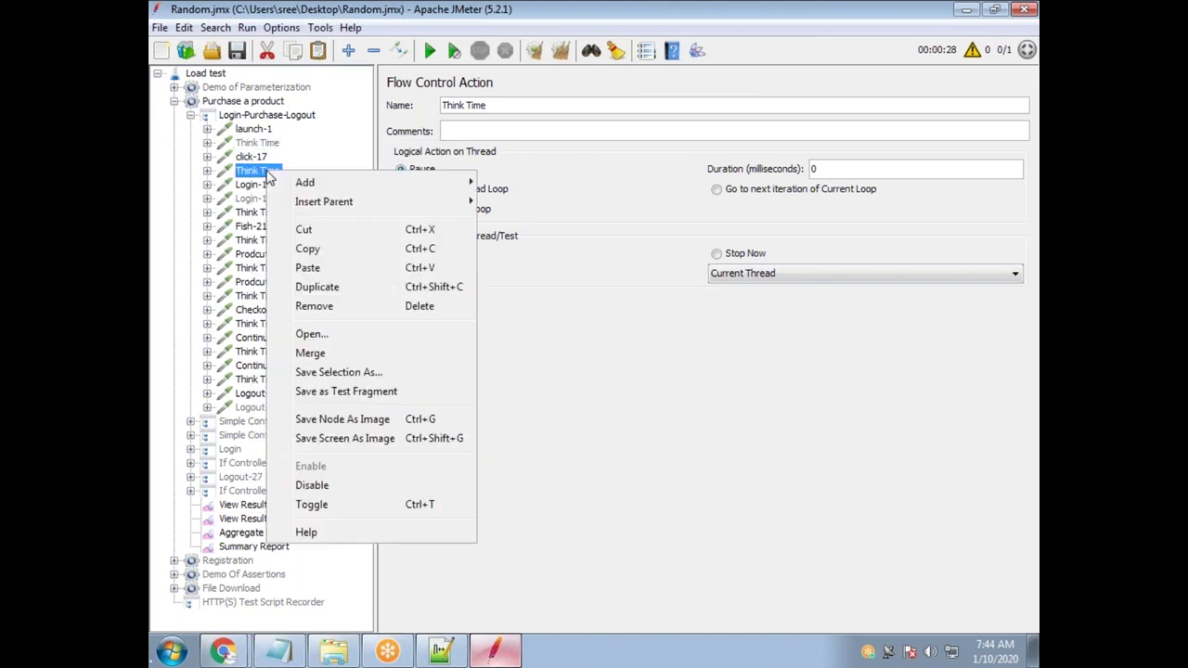
click(354, 486)
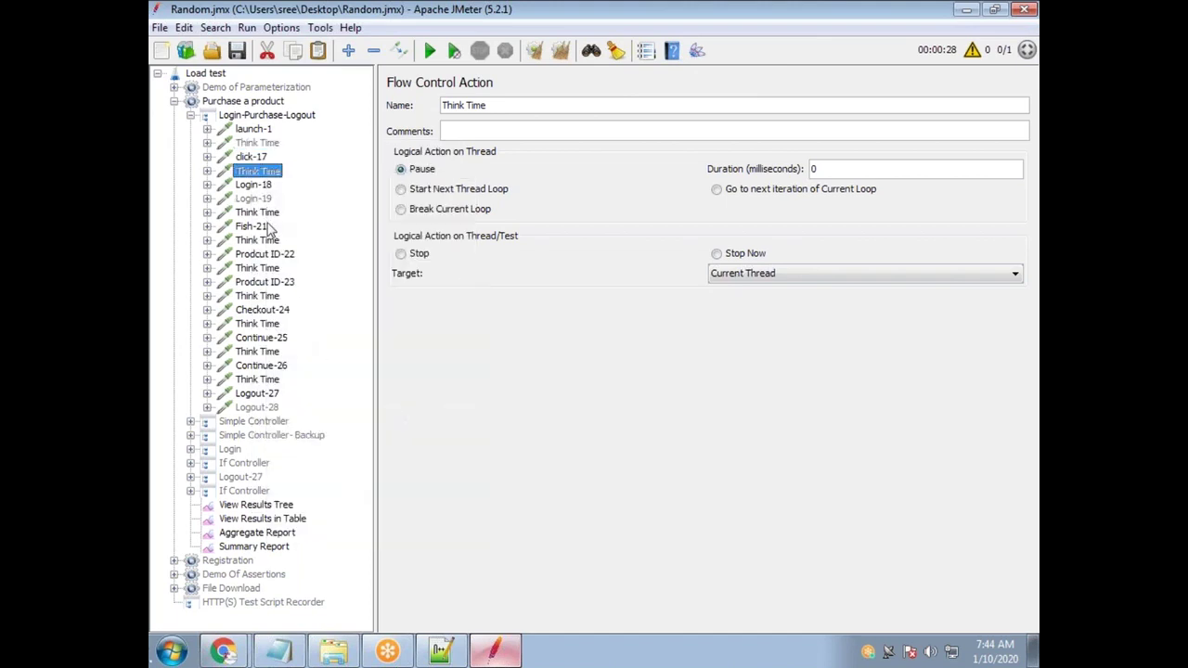
right_click(268, 214)
click(339, 512)
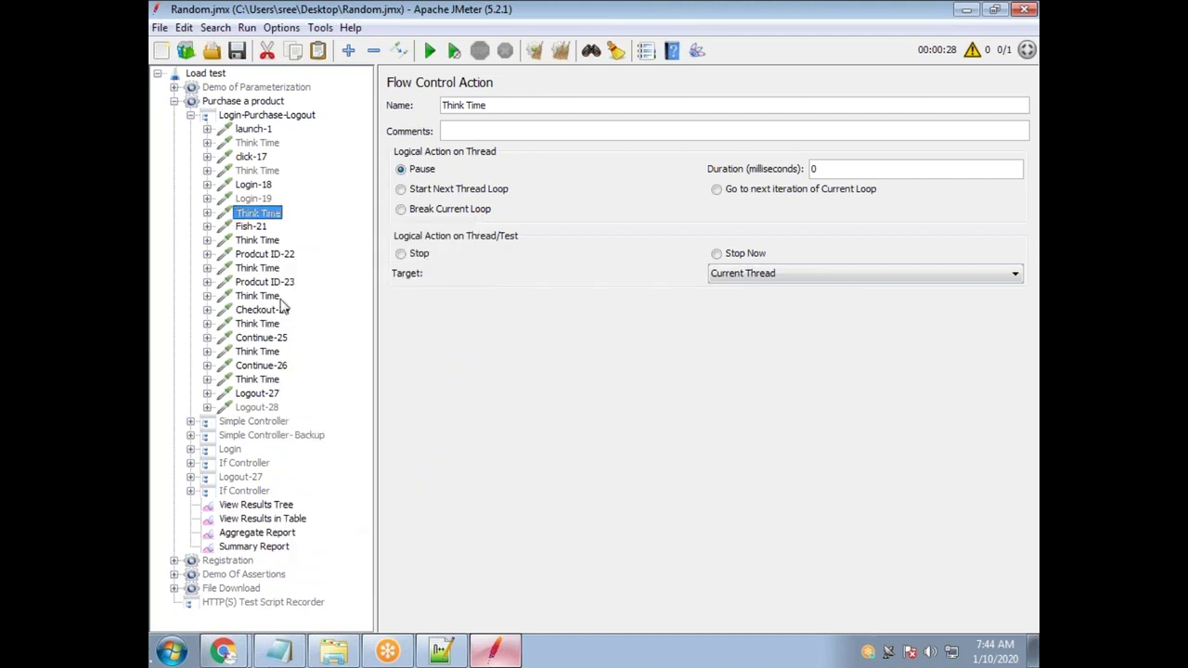
Disable the Think Time actions after Fish-21, Prodcut ID-22 and Prodcut ID-23
right_click(267, 241)
click(329, 546)
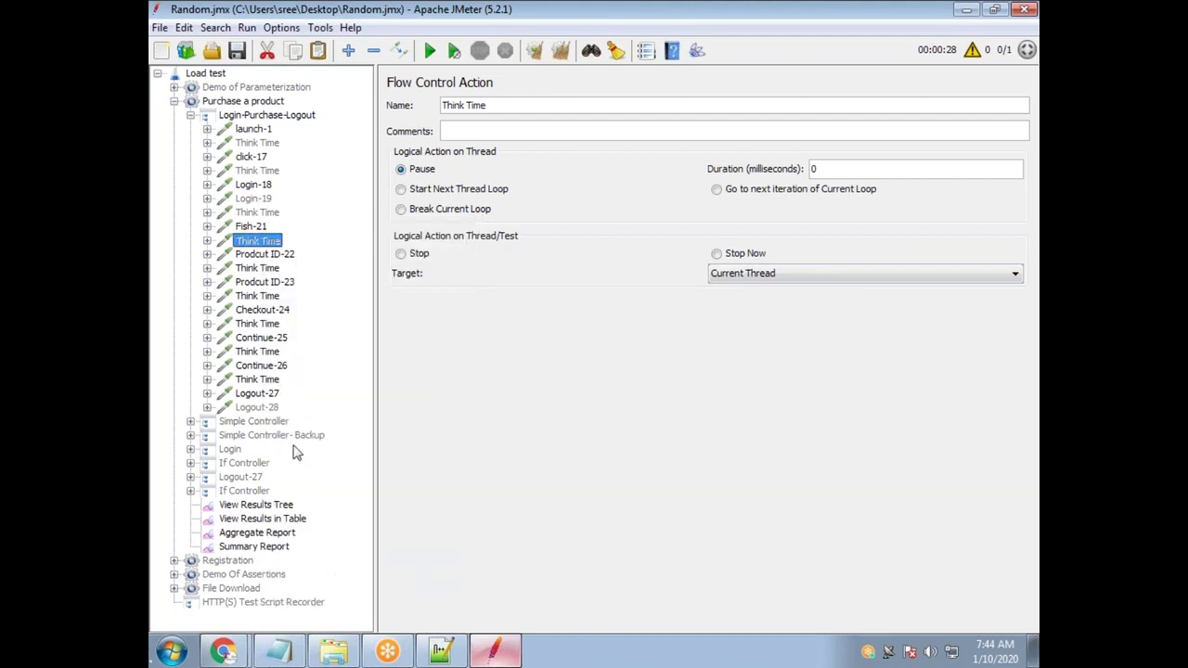
right_click(265, 268)
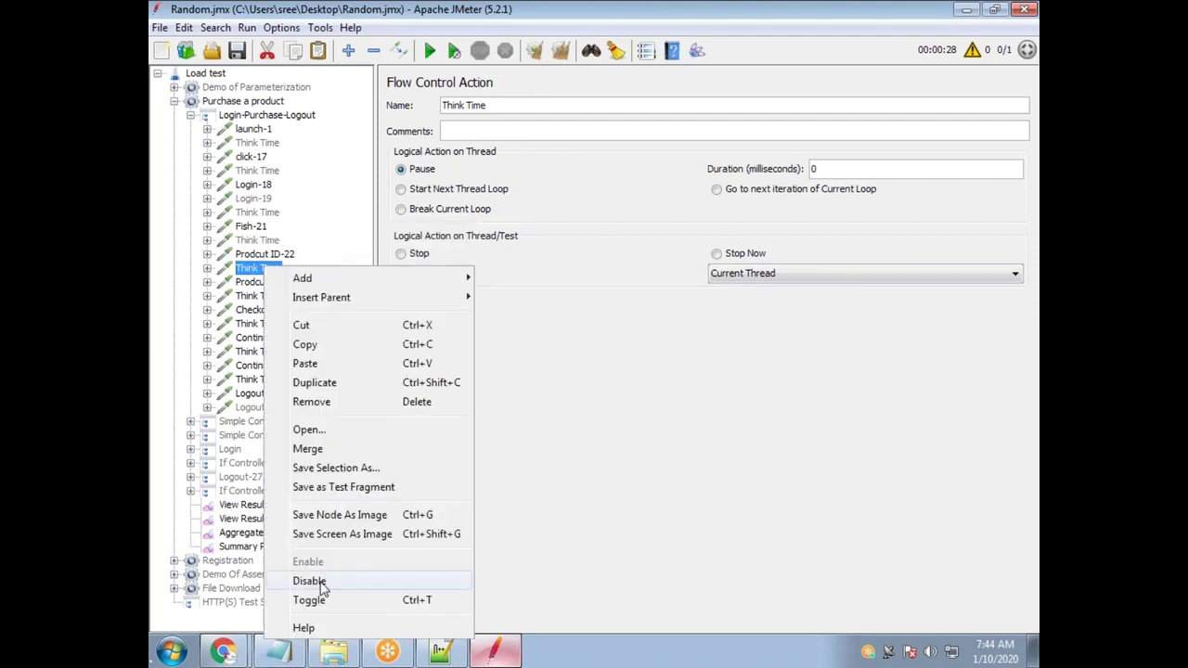
click(312, 577)
right_click(269, 296)
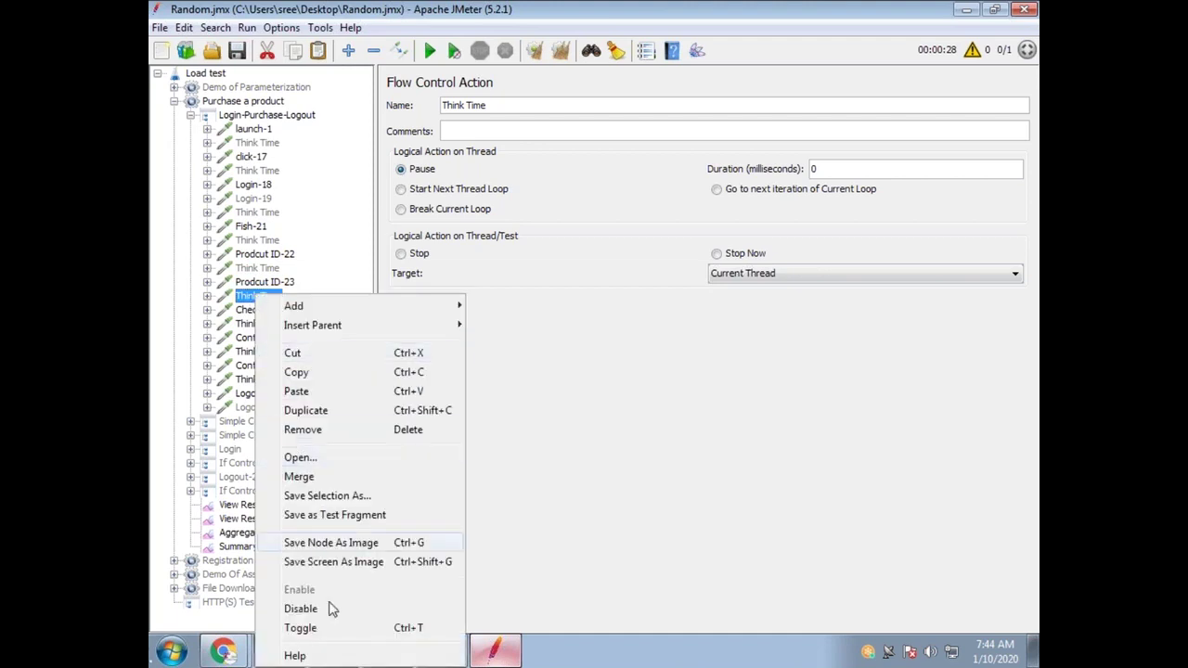
click(339, 613)
Disable the Think Time actions after Checkout-24, Continue-25 and Continue-26
right_click(269, 325)
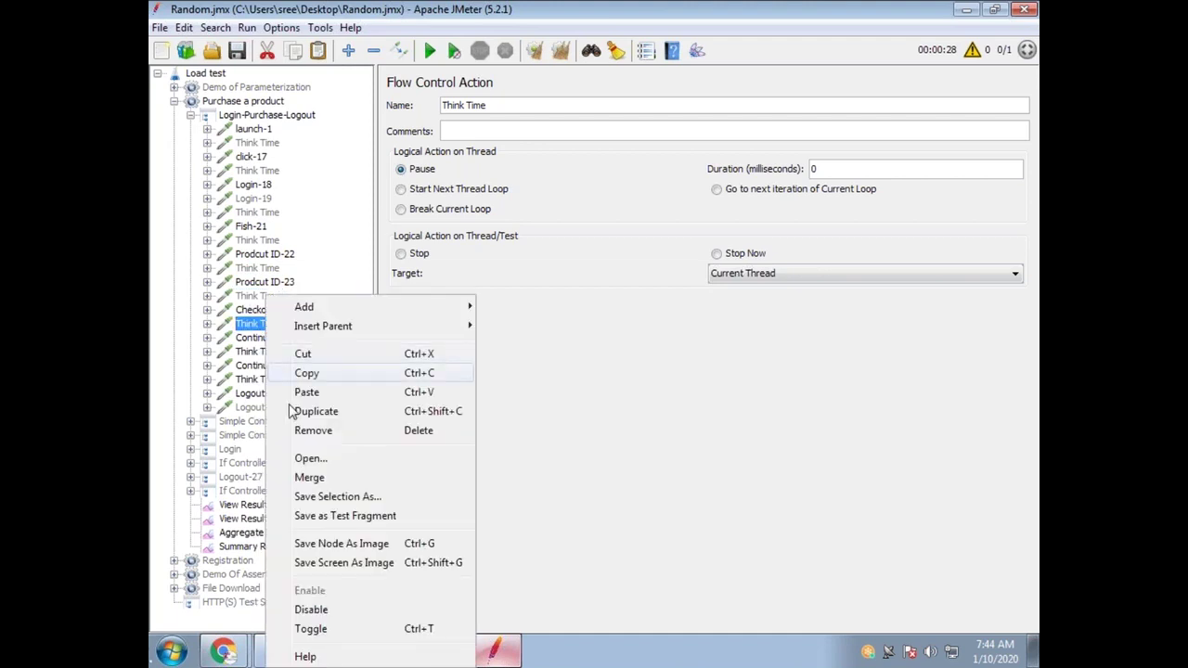
click(320, 609)
click(269, 351)
right_click(274, 351)
click(336, 609)
click(258, 379)
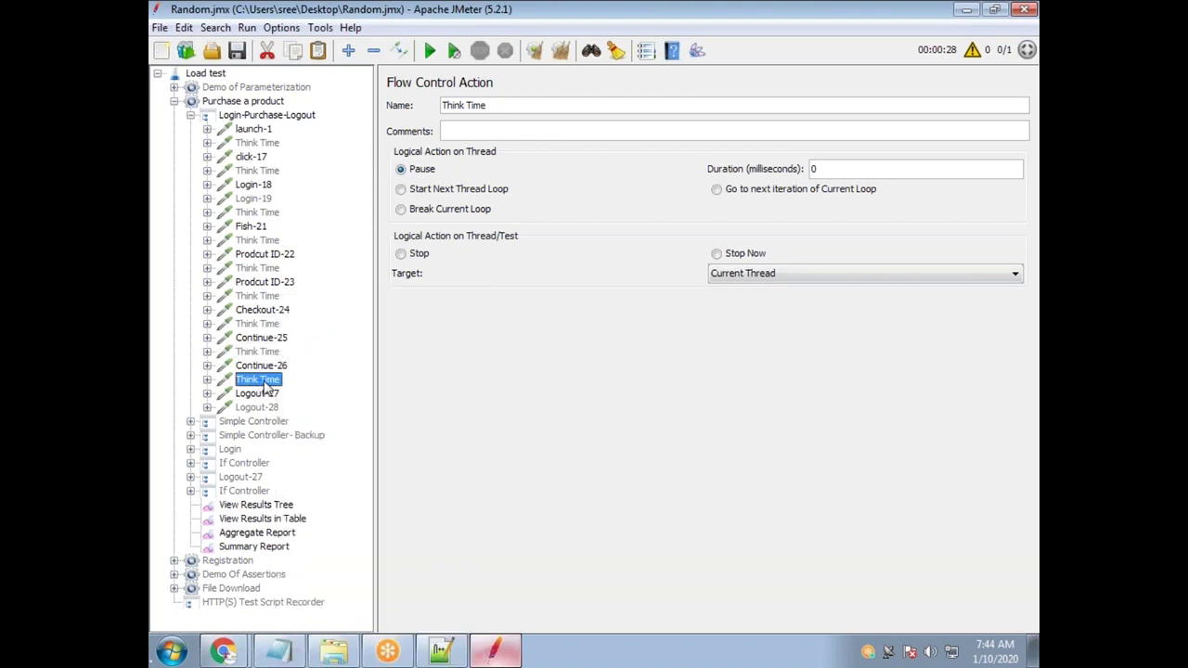
right_click(264, 379)
click(336, 608)
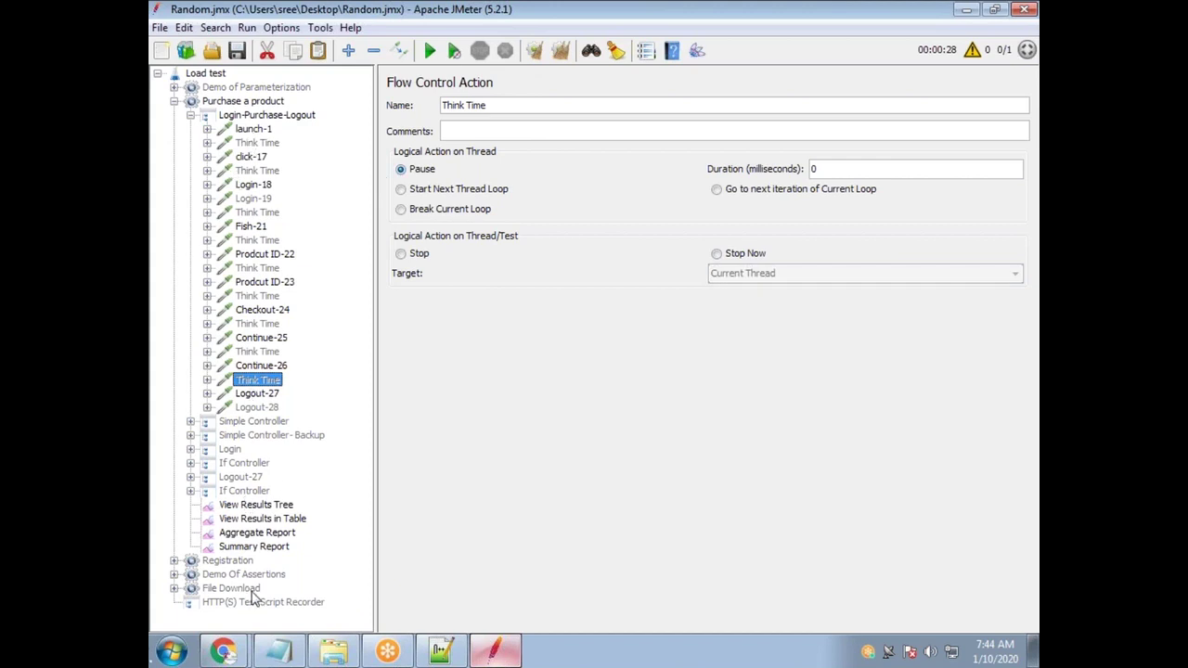
Clear all previous results in View Results Tree and rerun the test, keeping the Browser renderer for the responses
click(263, 506)
click(559, 52)
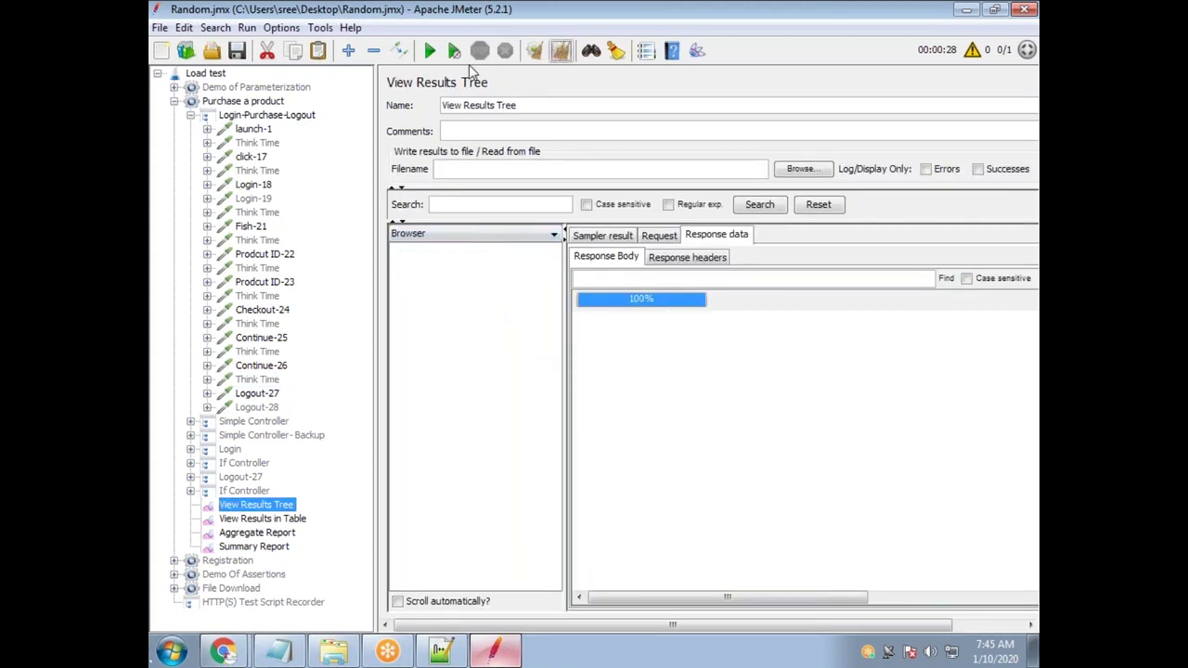
click(430, 51)
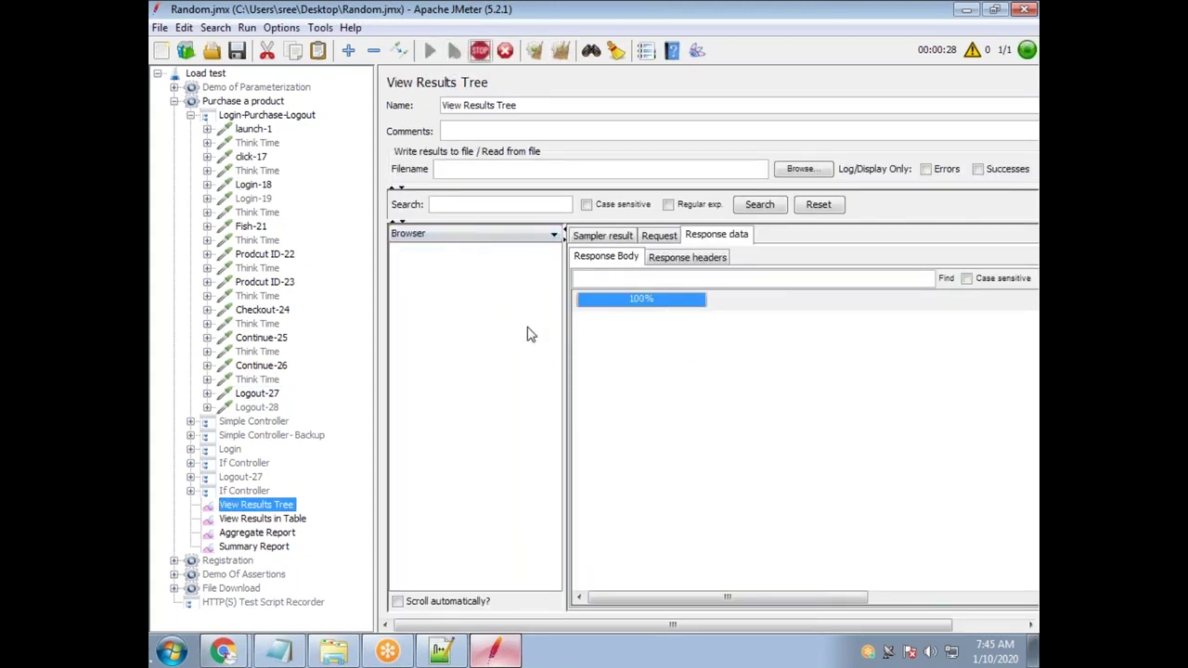
click(448, 234)
click(449, 348)
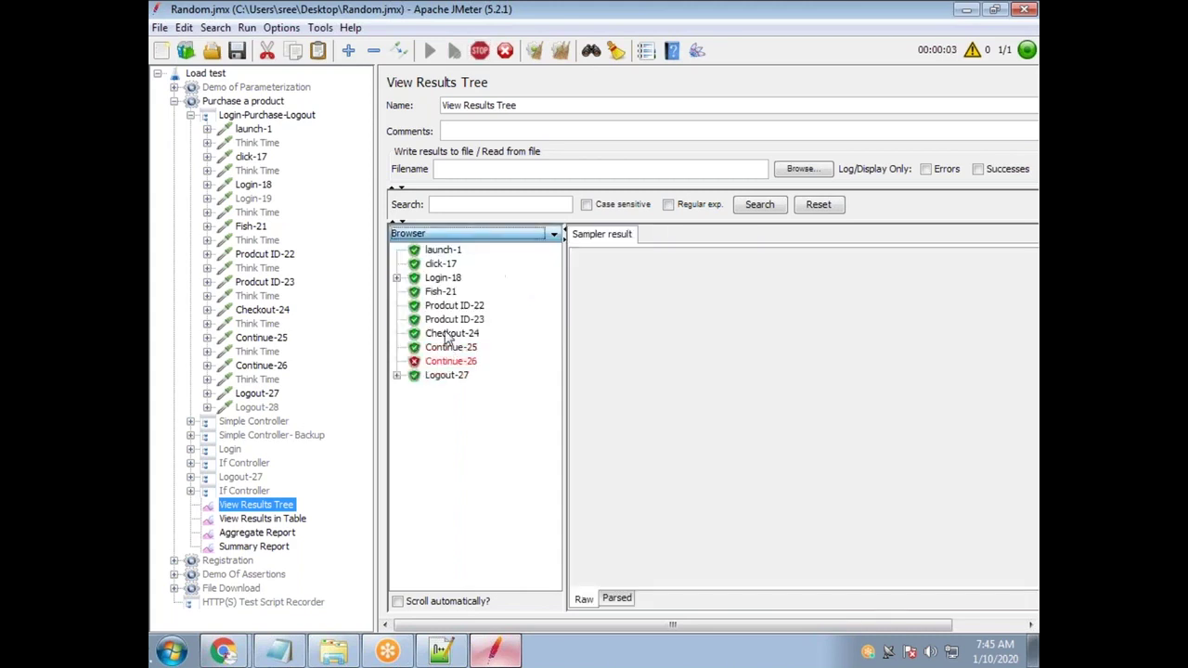
Inspect the rendered responses of launch-1, click-17 and Login-18, checking the login form and the welcome text
click(444, 252)
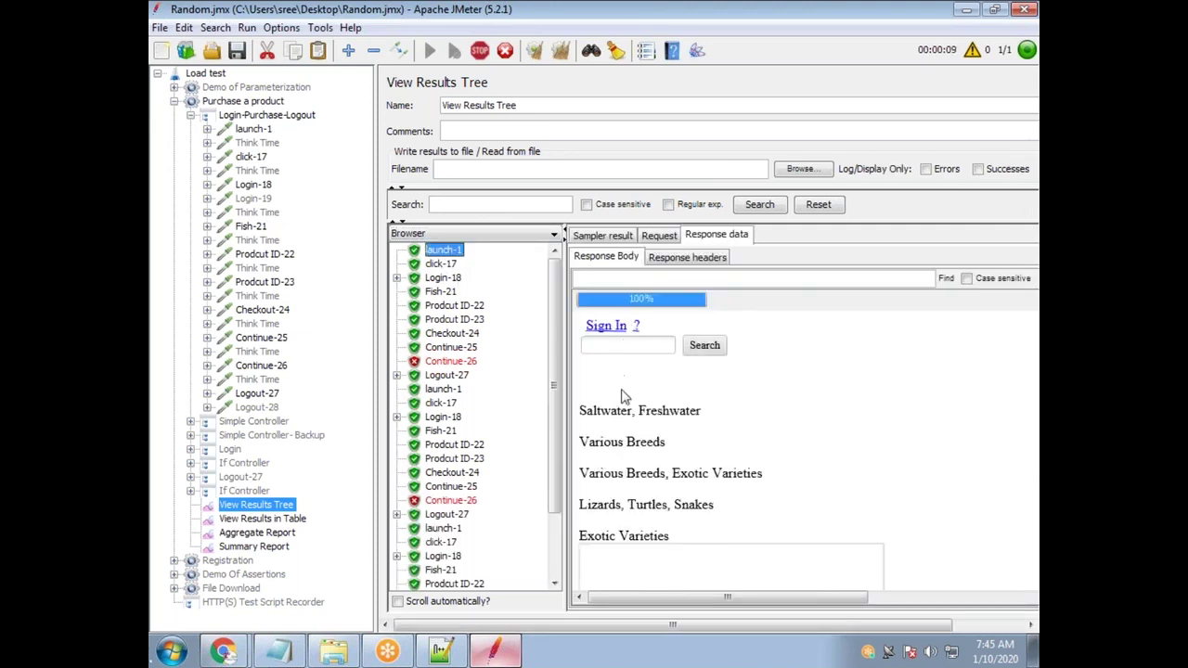
click(441, 263)
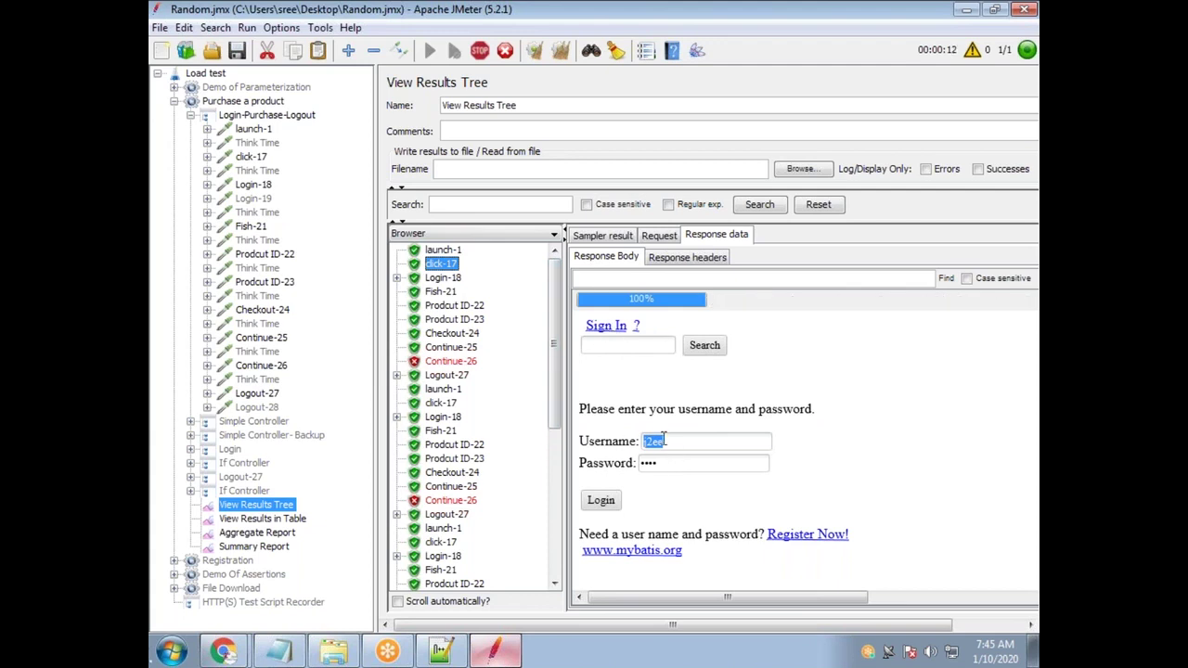
click(443, 278)
drag(636, 394, 669, 396)
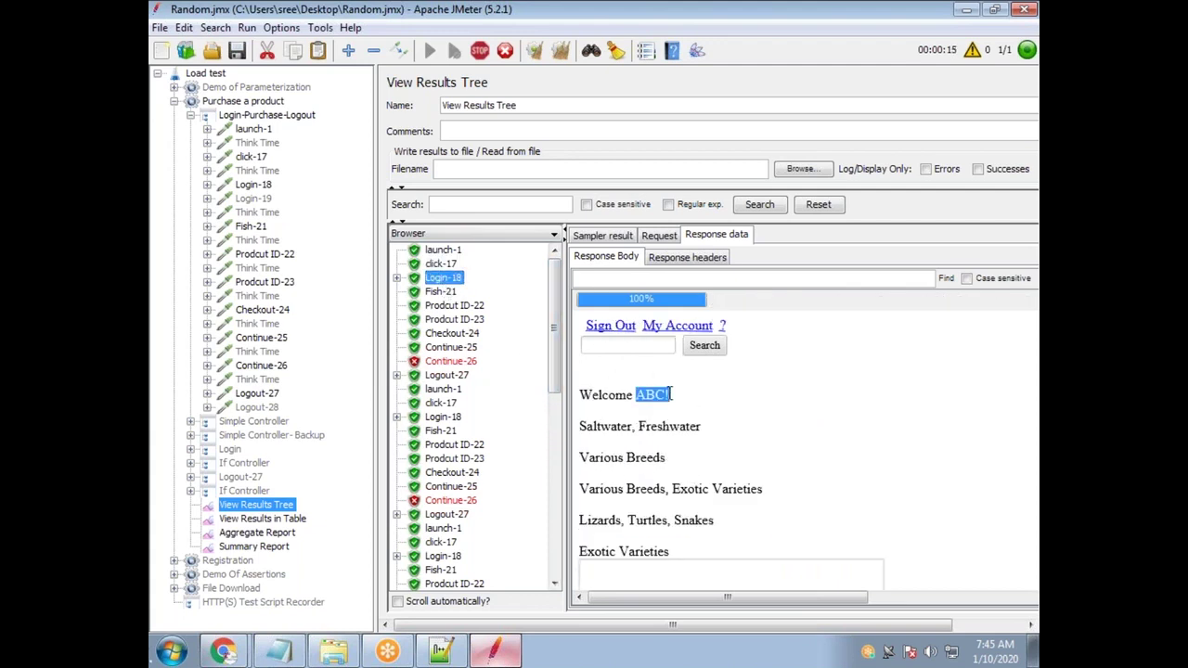
Compare the Fish-21 product list with the Prodcut ID-22 item page in the rendered responses
click(441, 293)
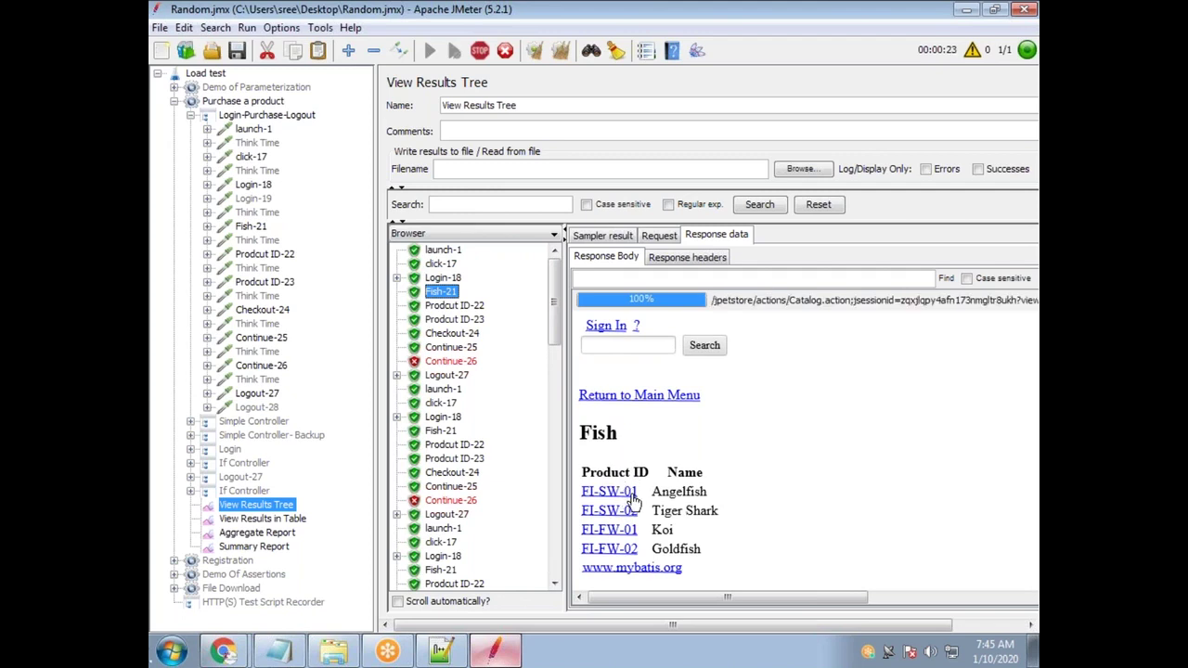
click(454, 307)
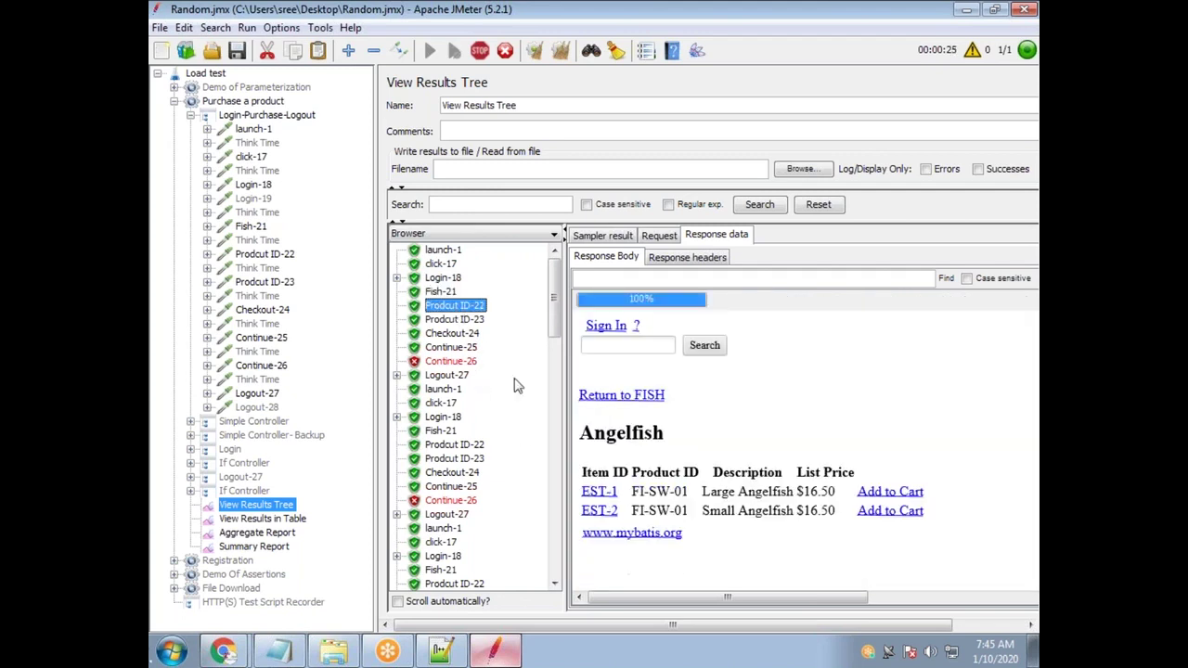
click(443, 294)
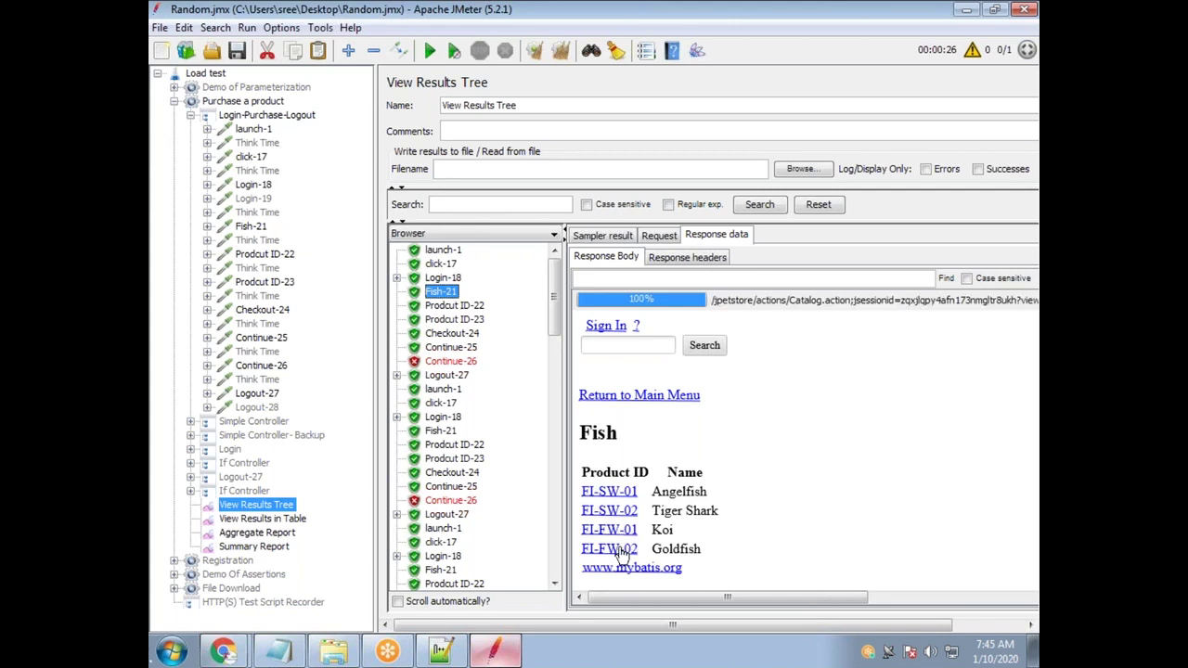
Examine the first iteration's response bodies from Prodcut ID-22 through the failed Continue-26 sample
click(452, 307)
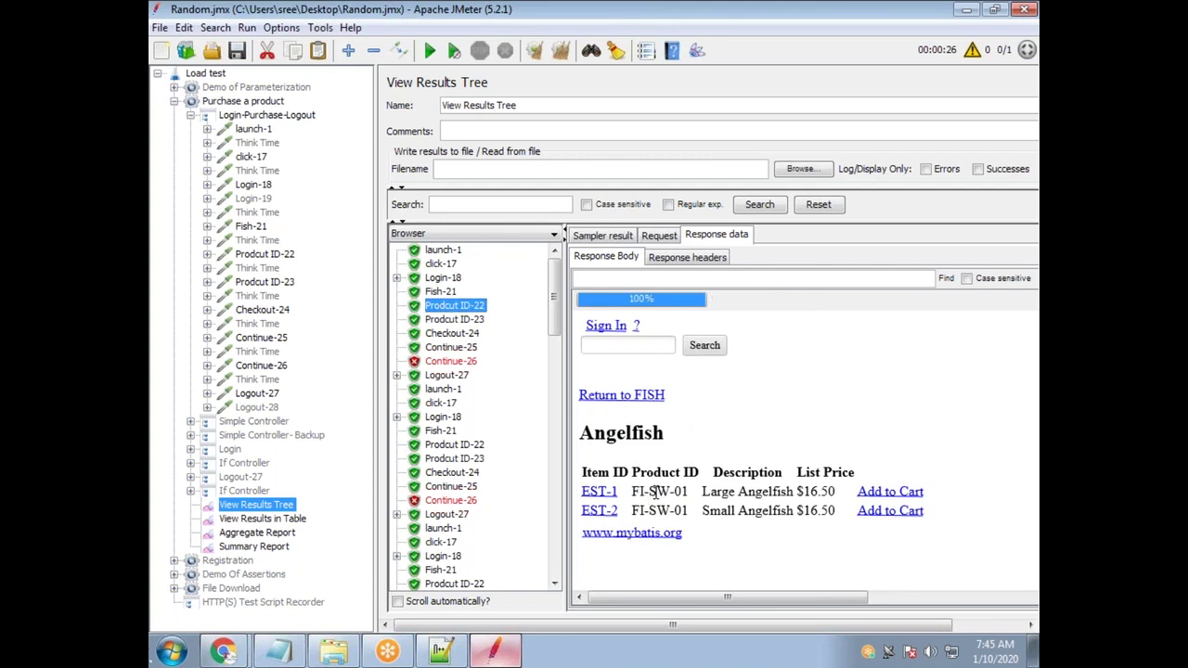
drag(649, 490, 684, 492)
click(461, 320)
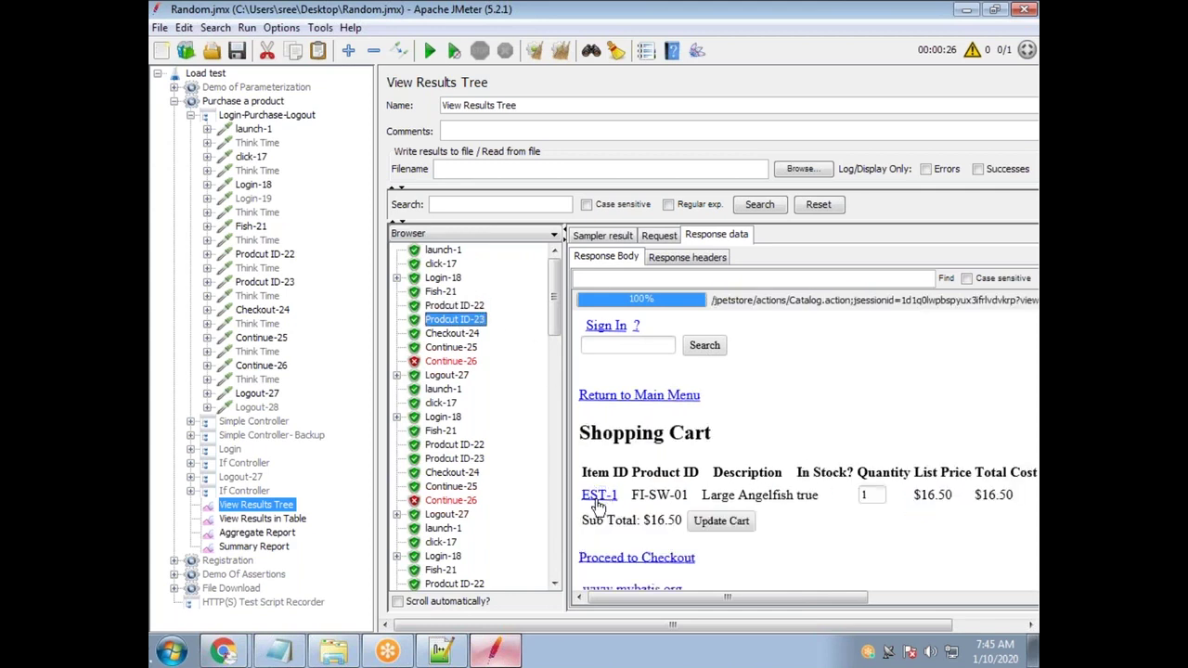
click(451, 334)
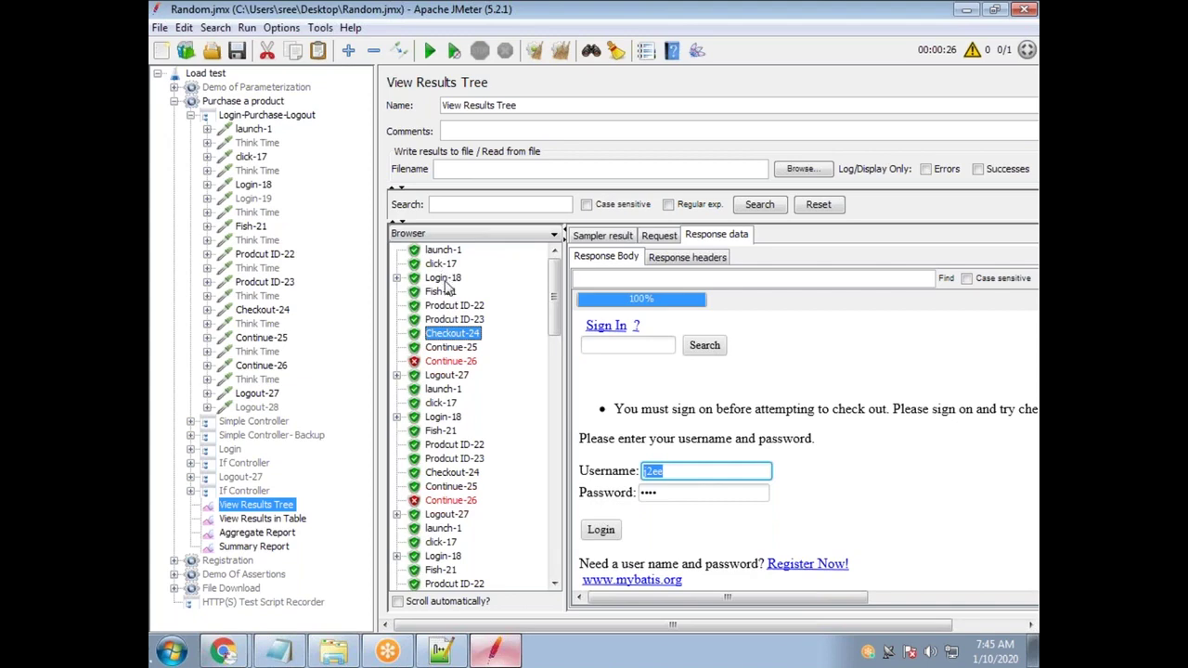
click(451, 348)
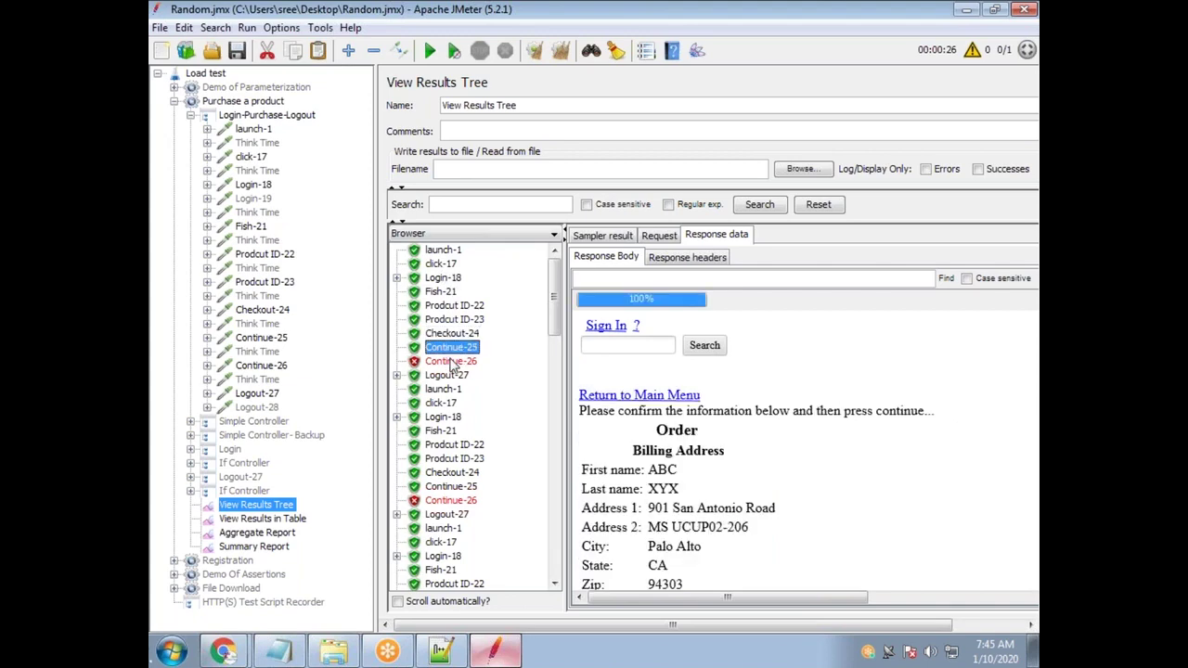
click(449, 362)
click(445, 347)
click(451, 361)
Check the Login-18 request parameters and compare the Login-18 response body with those of Fish-21 and Prodcut ID-22
click(254, 185)
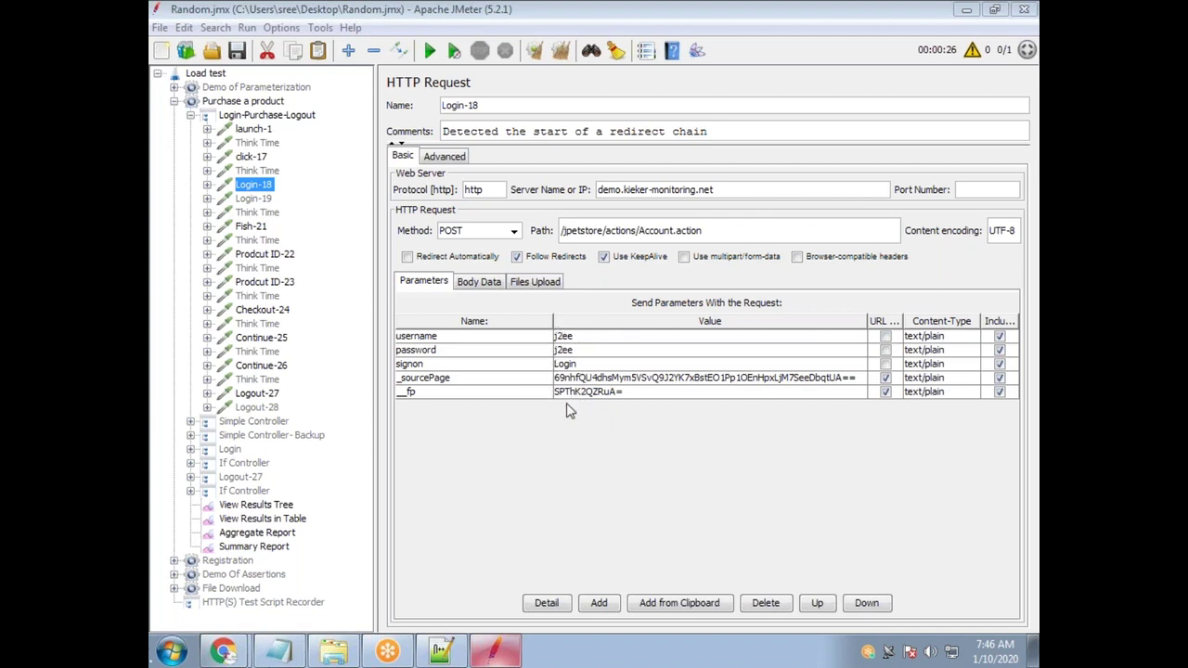
click(256, 504)
click(443, 277)
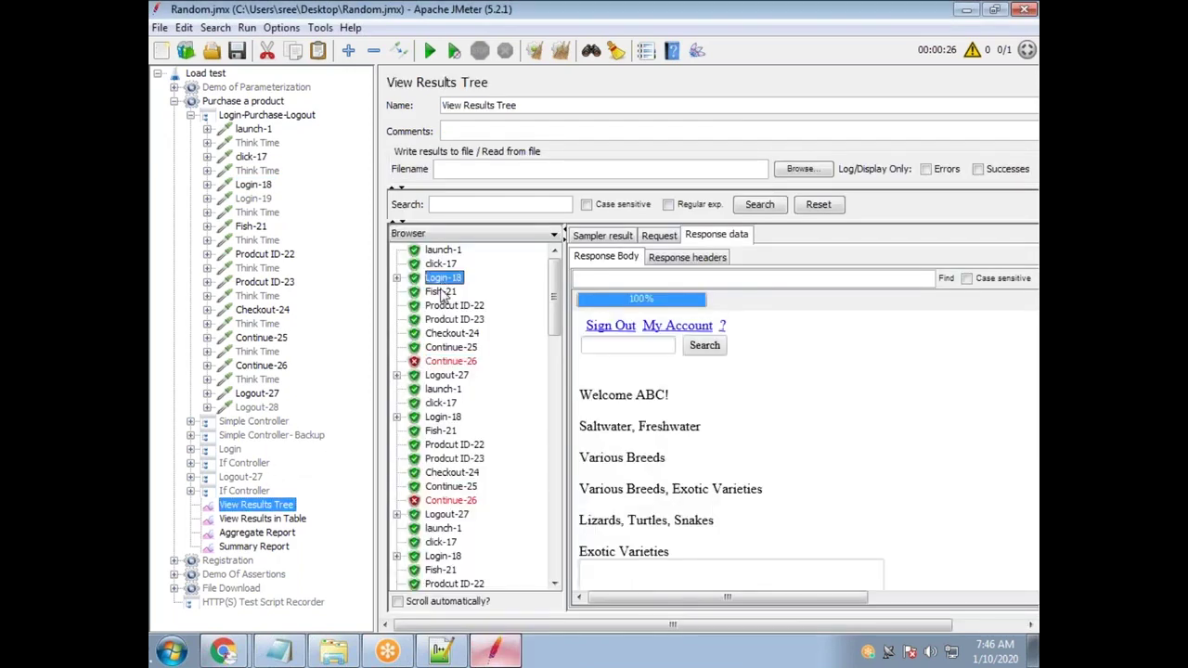
click(440, 291)
click(451, 307)
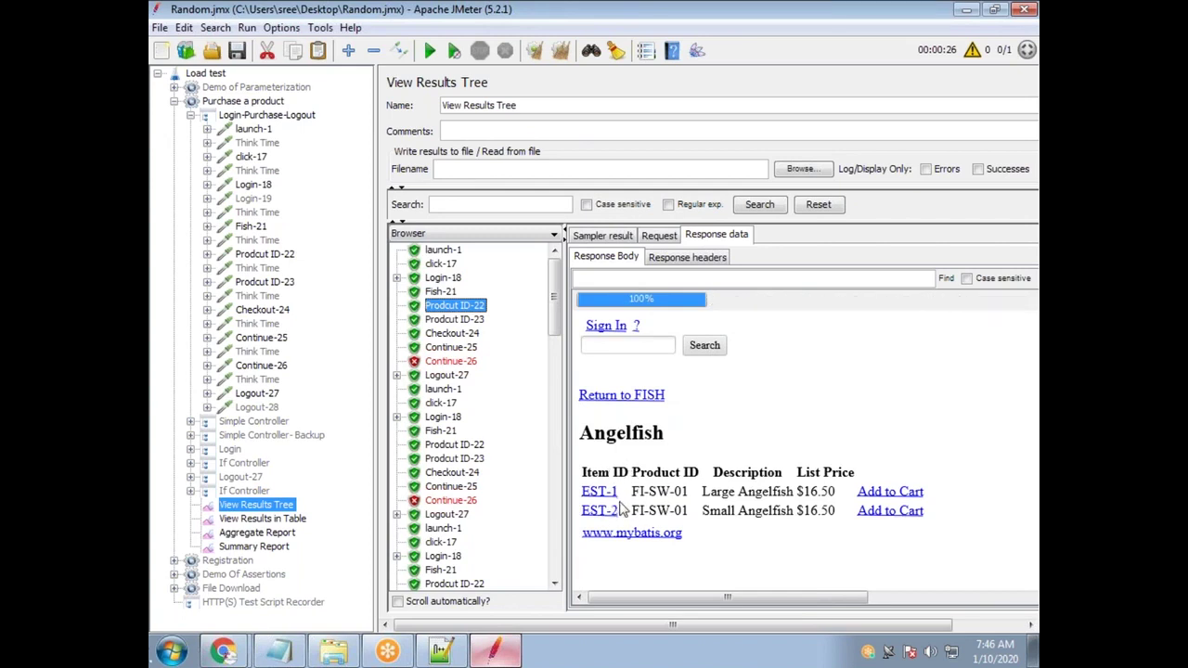
key(Up)
key(Up)
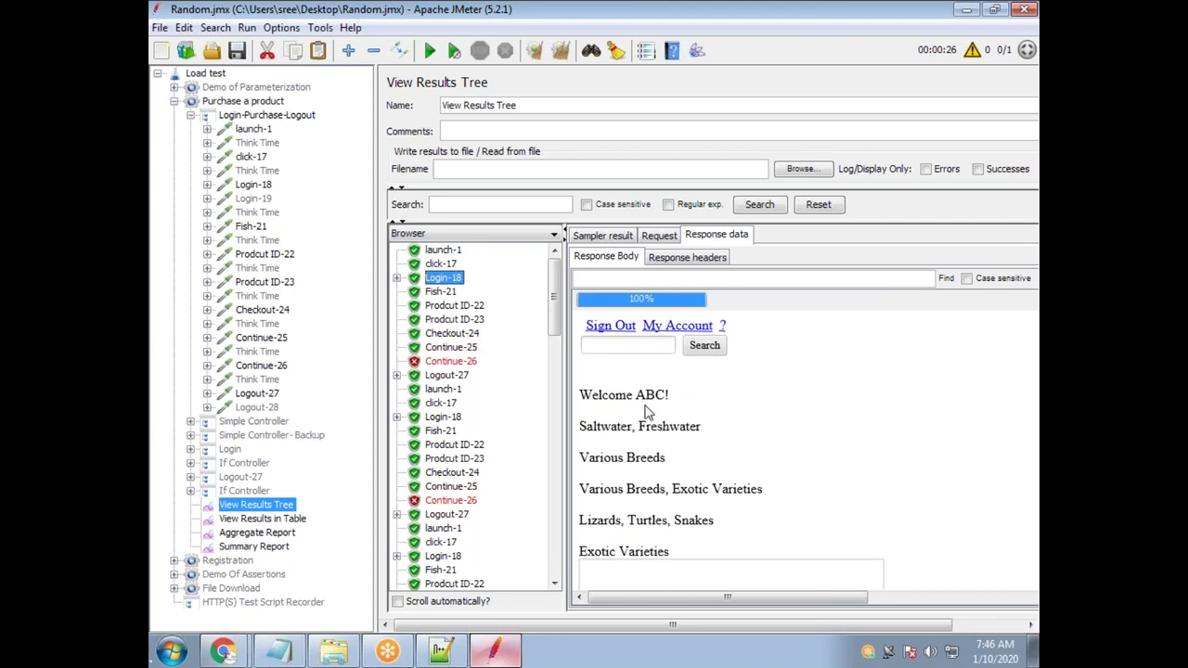
drag(636, 394, 658, 394)
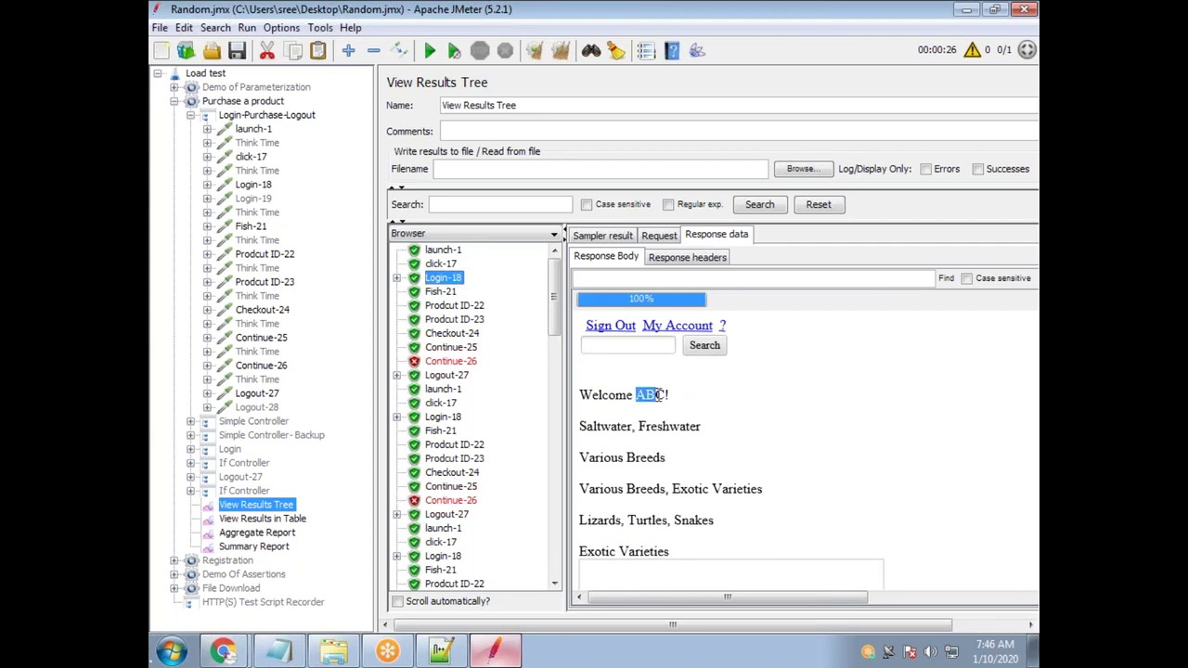
Compare the sign-in state in the responses from Login-18 and Fish-21 through Checkout-24
click(447, 292)
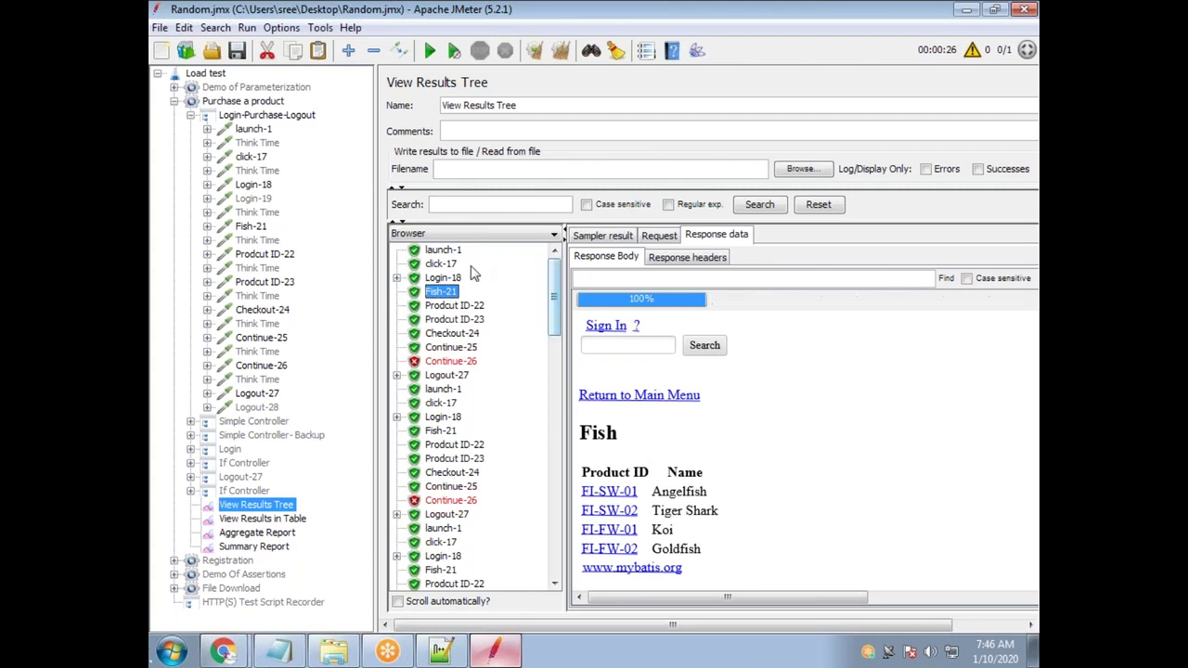
click(442, 279)
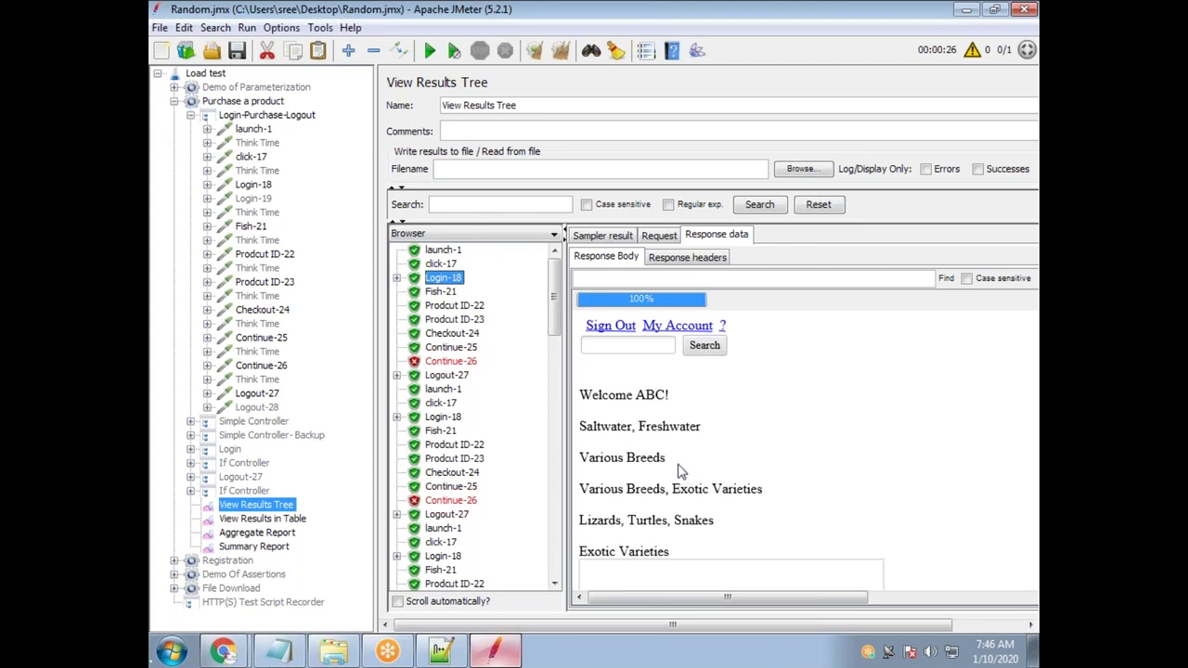
click(436, 291)
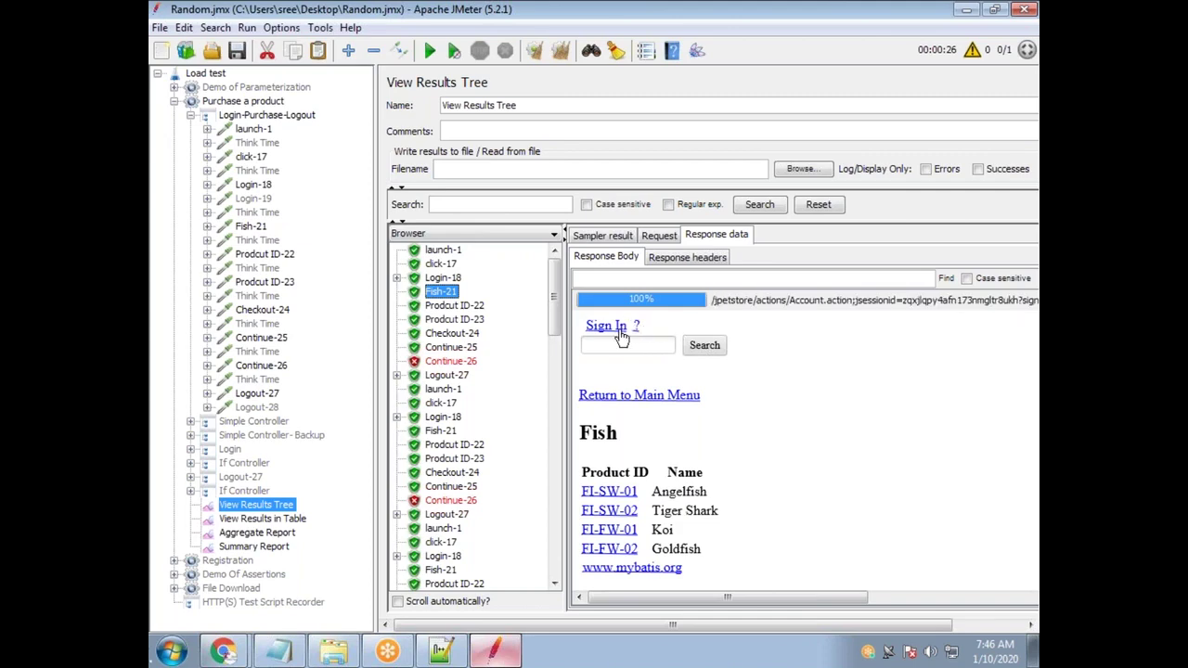
click(446, 310)
key(Down)
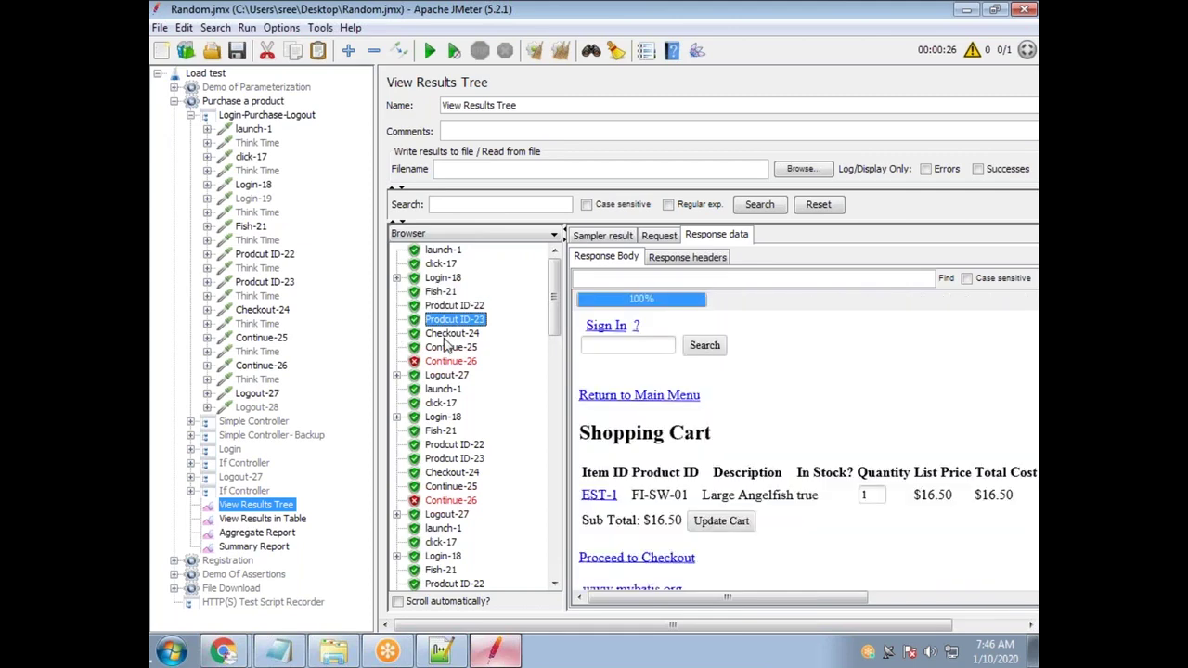
key(Down)
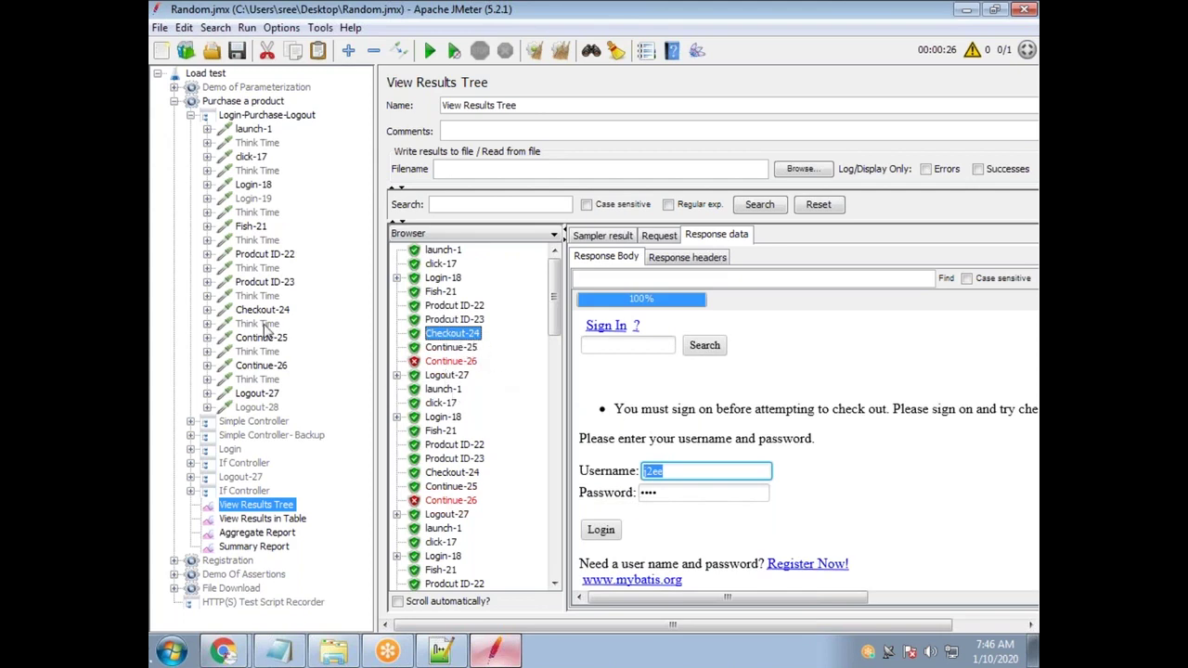
Compare the Login-18 request's parameters, including _sourcePage, with the Checkout-24 response body
click(254, 186)
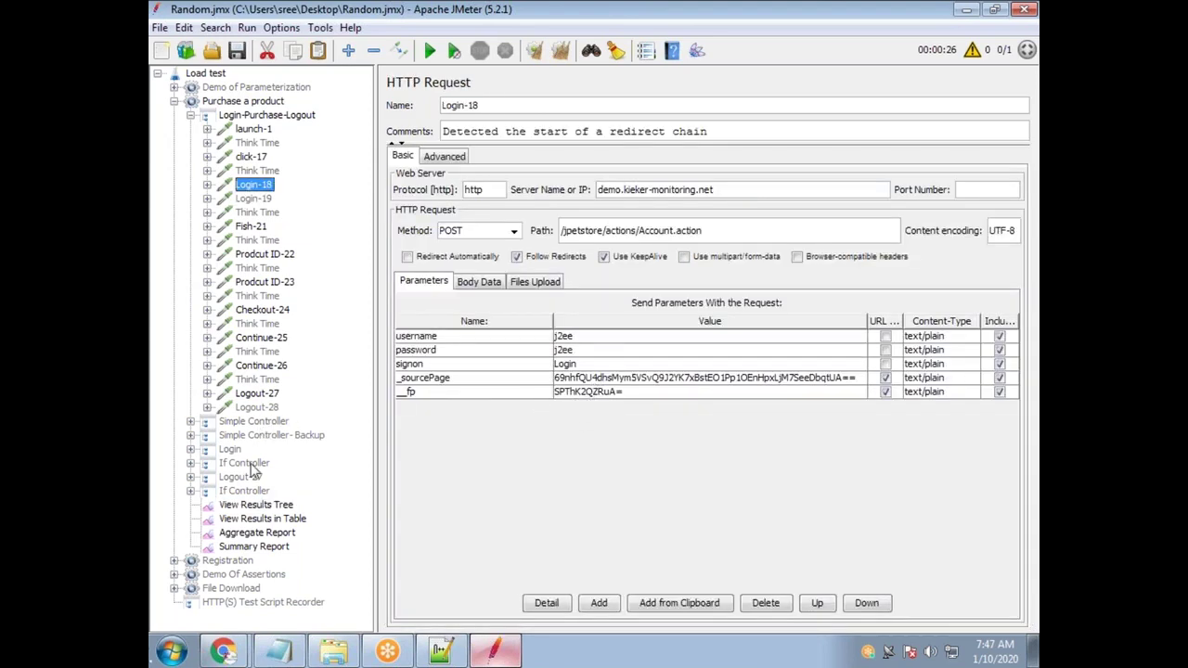
click(249, 506)
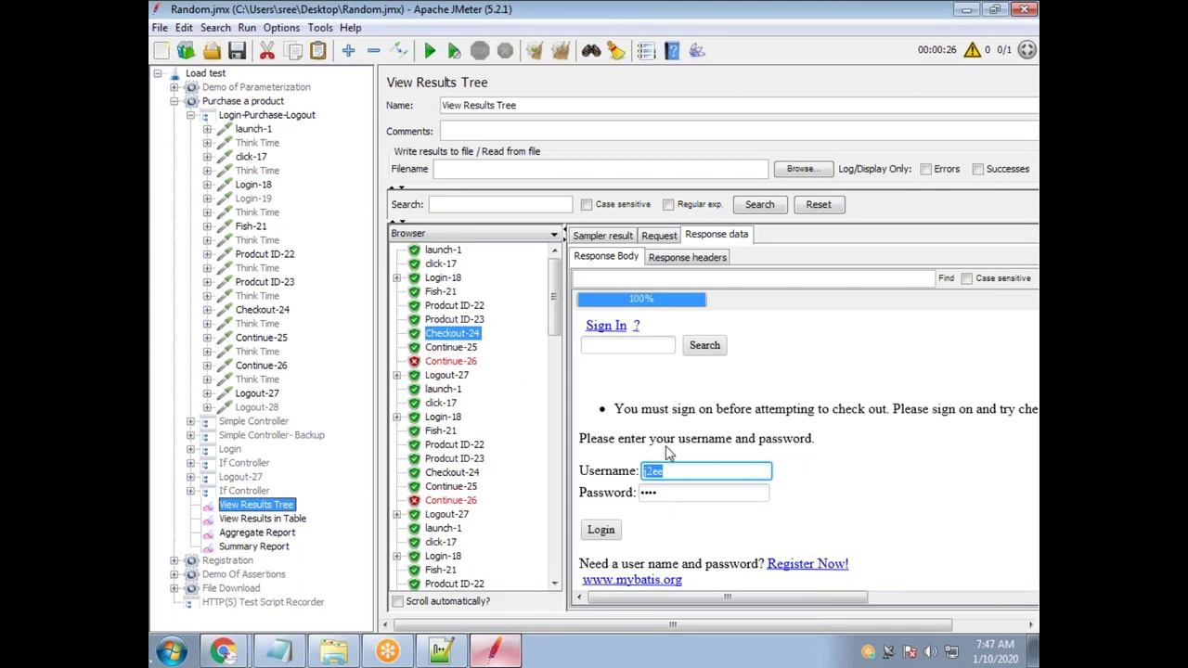
click(255, 185)
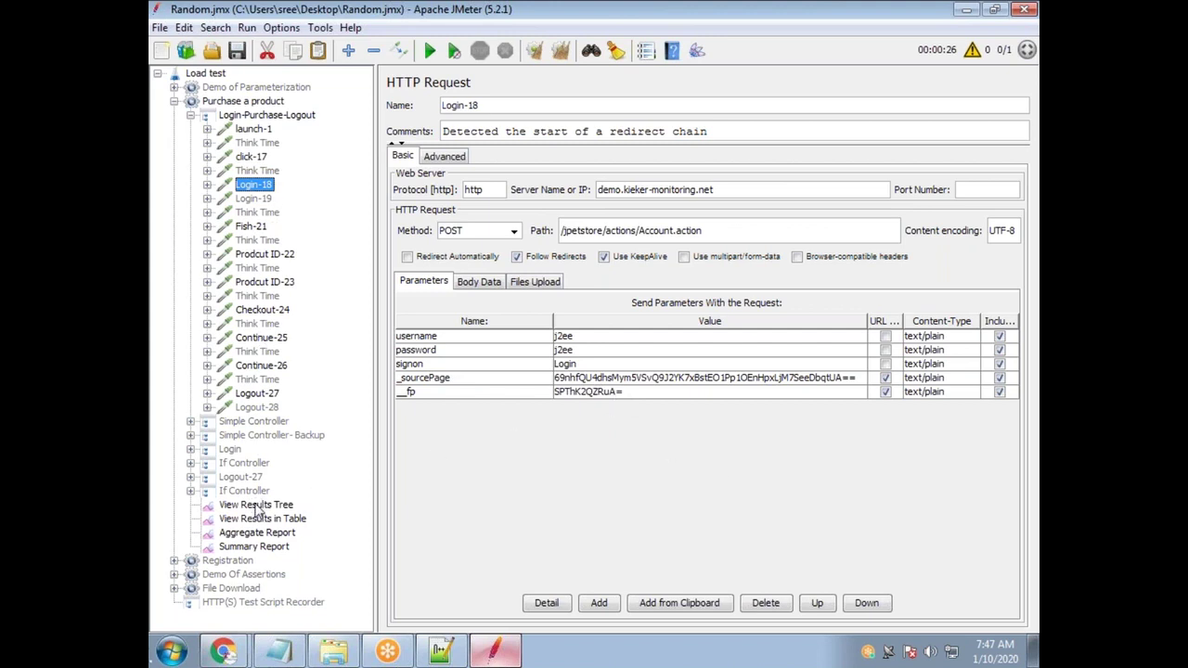
click(257, 506)
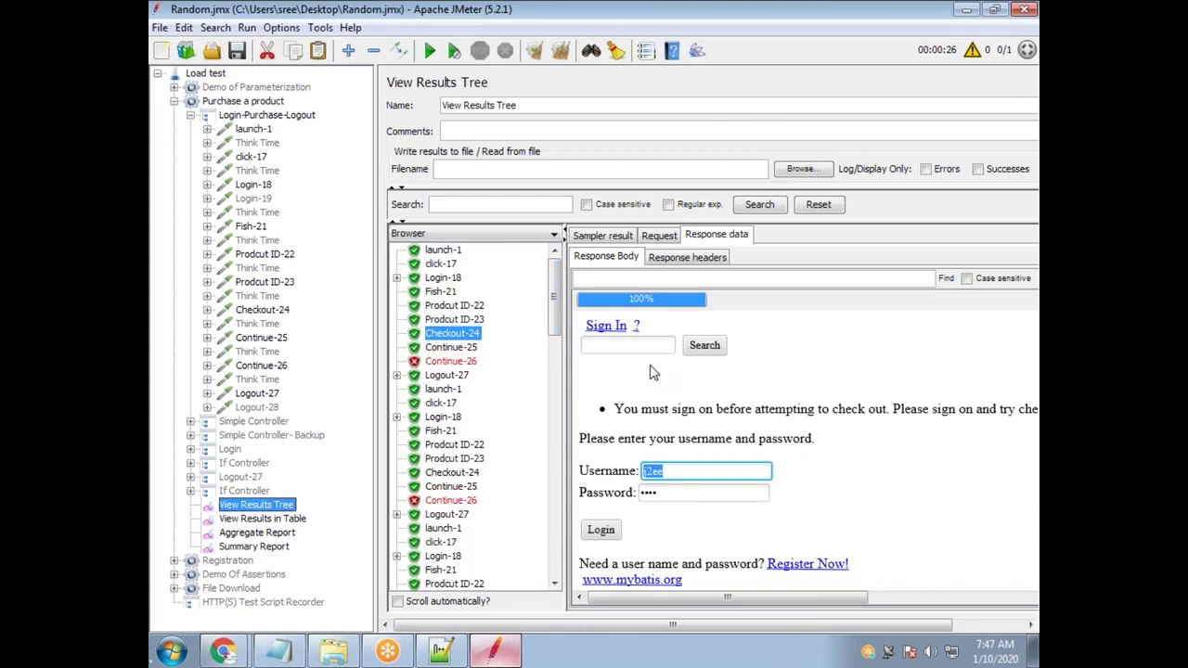
click(252, 186)
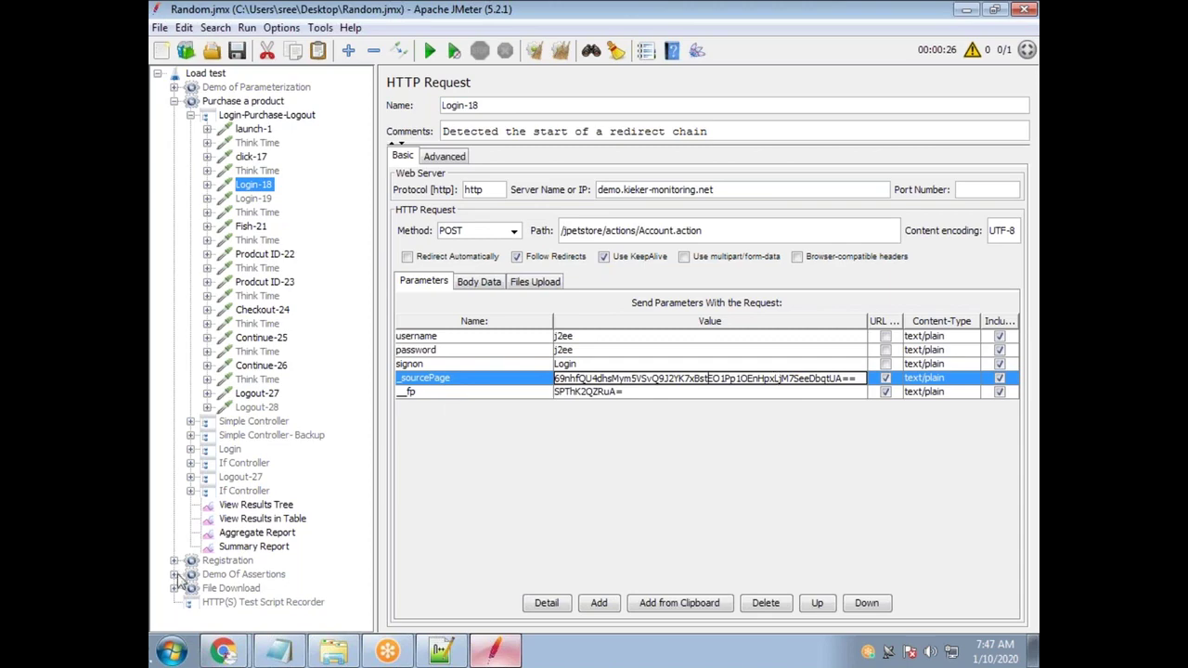
Copy both Regular Expression Extractors from launch-1 under Demo Of Assertions into launch-1 of the Login-Purchase-Logout controller
click(173, 575)
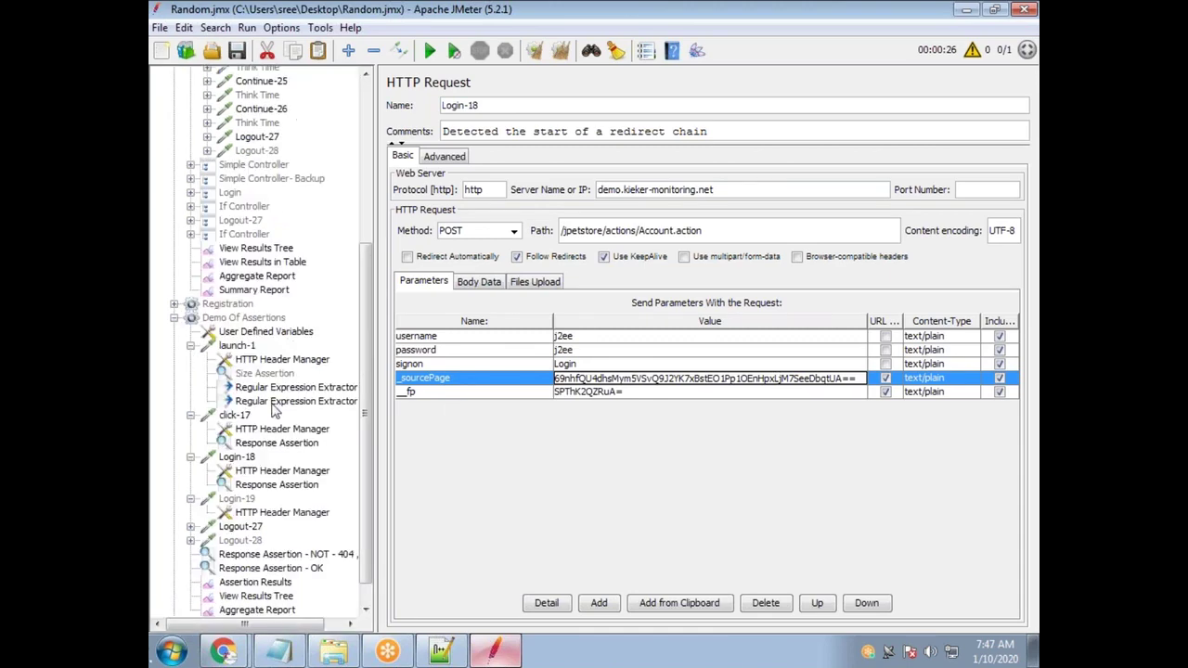
click(280, 389)
click(283, 400)
click(281, 388)
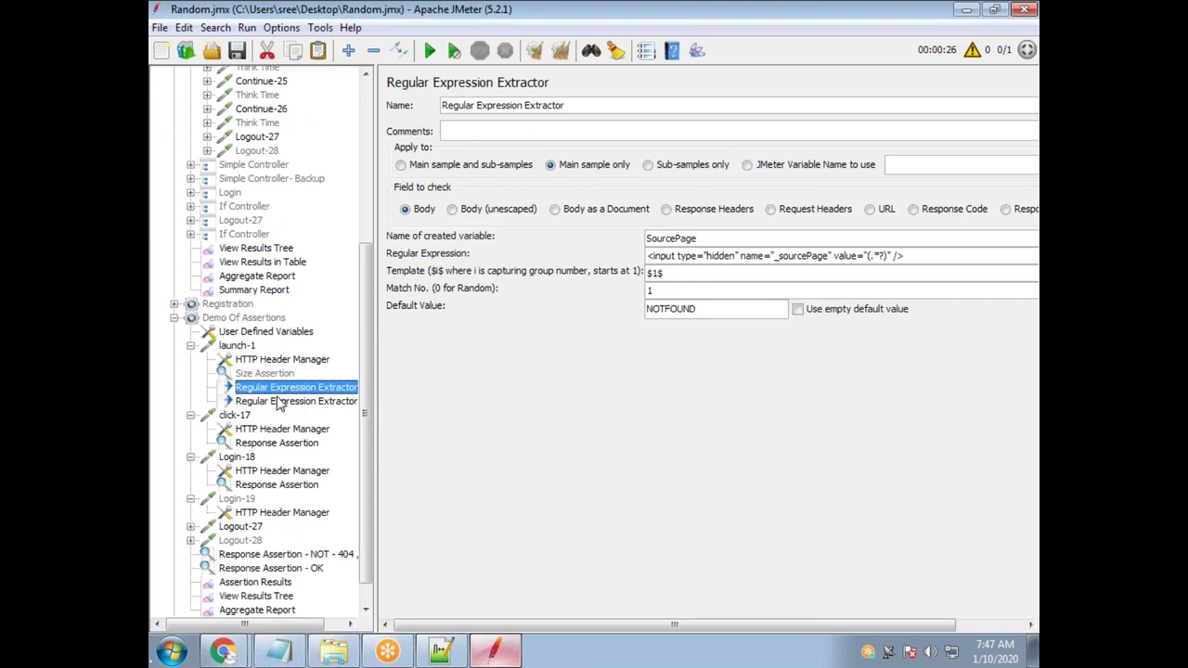
ctrl+click(276, 402)
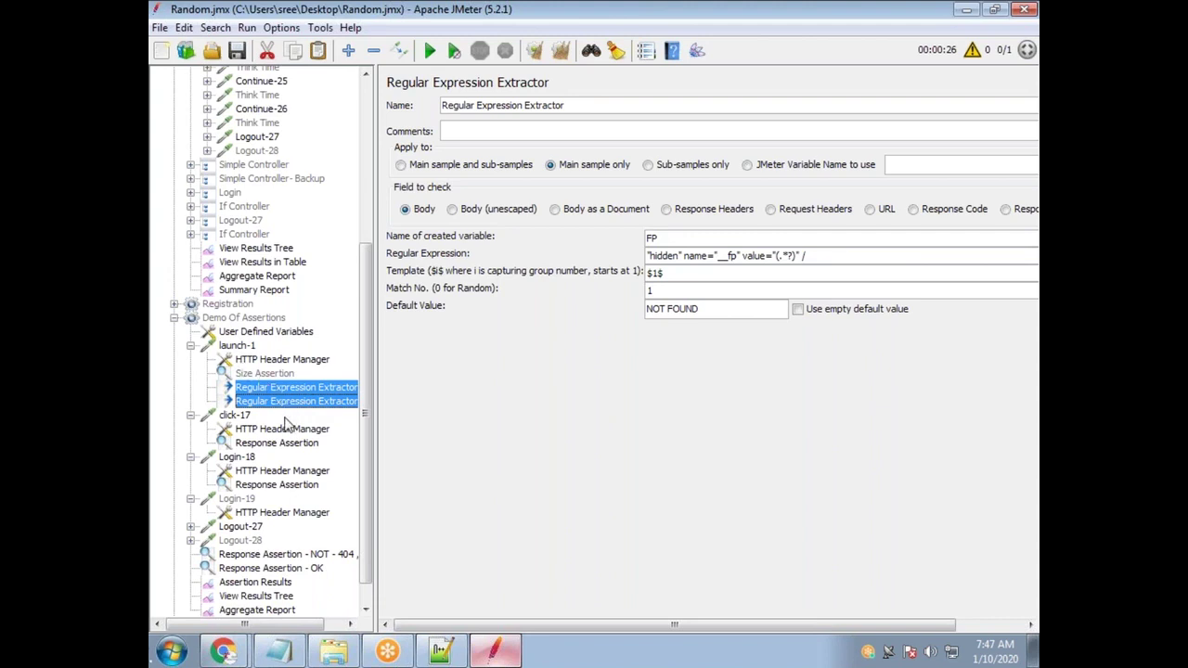
scroll(202, 150, up, 6)
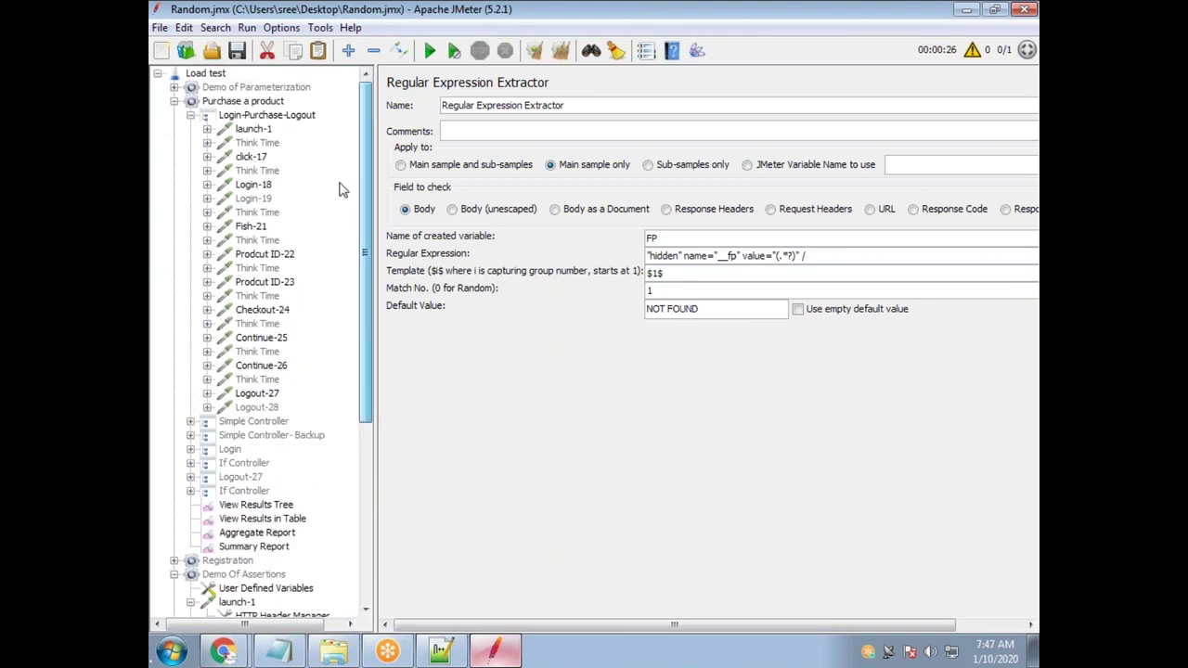
click(206, 129)
click(254, 131)
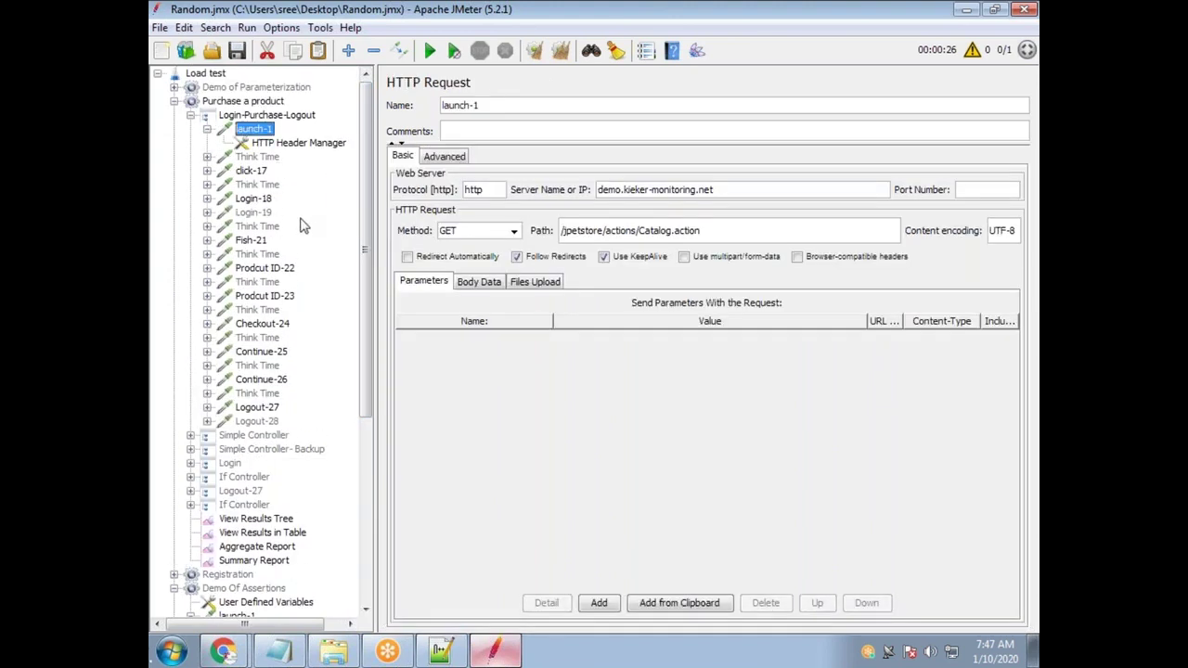
key(ctrl+v)
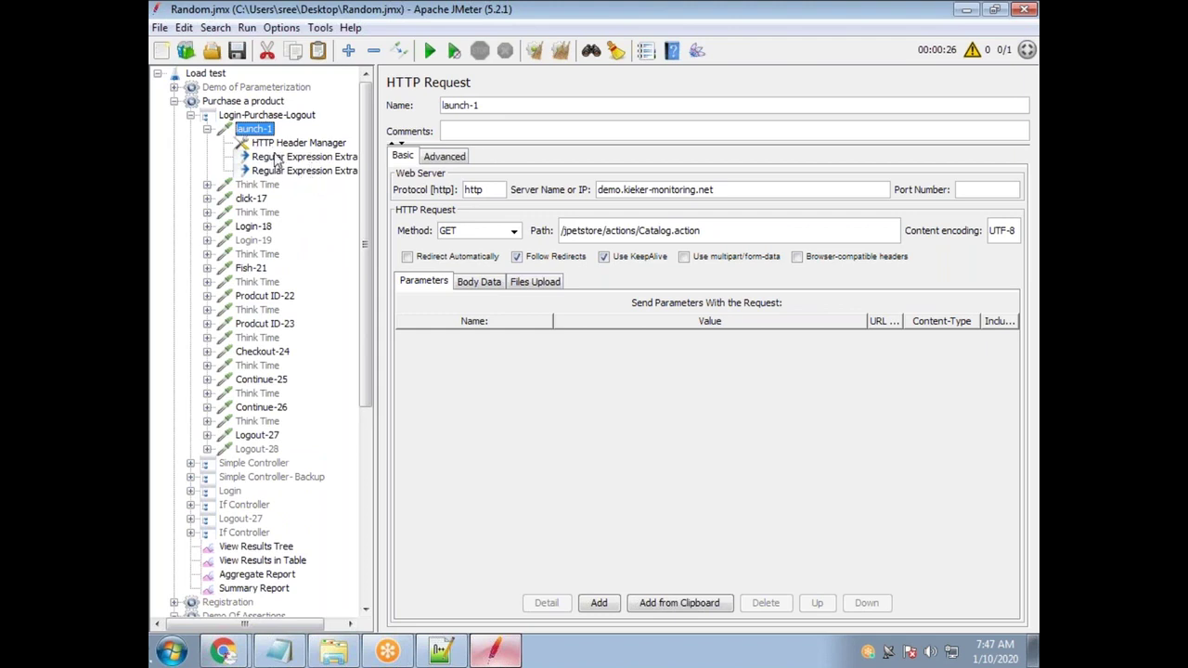
Review the created variable names in the two original extractors under Demo Of Assertions' launch-1
drag(366, 244, 365, 438)
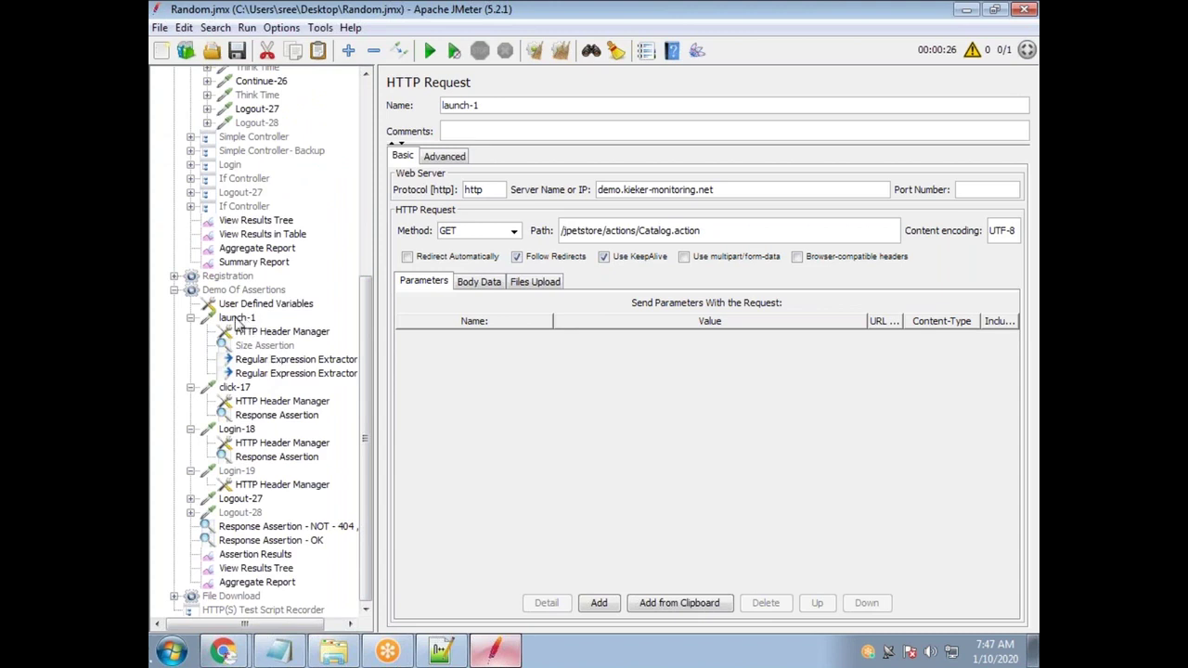
mouse_move(366, 368)
mouse_down()
mouse_move(365, 246)
mouse_move(366, 363)
mouse_up()
click(260, 365)
drag(711, 238, 644, 238)
click(311, 380)
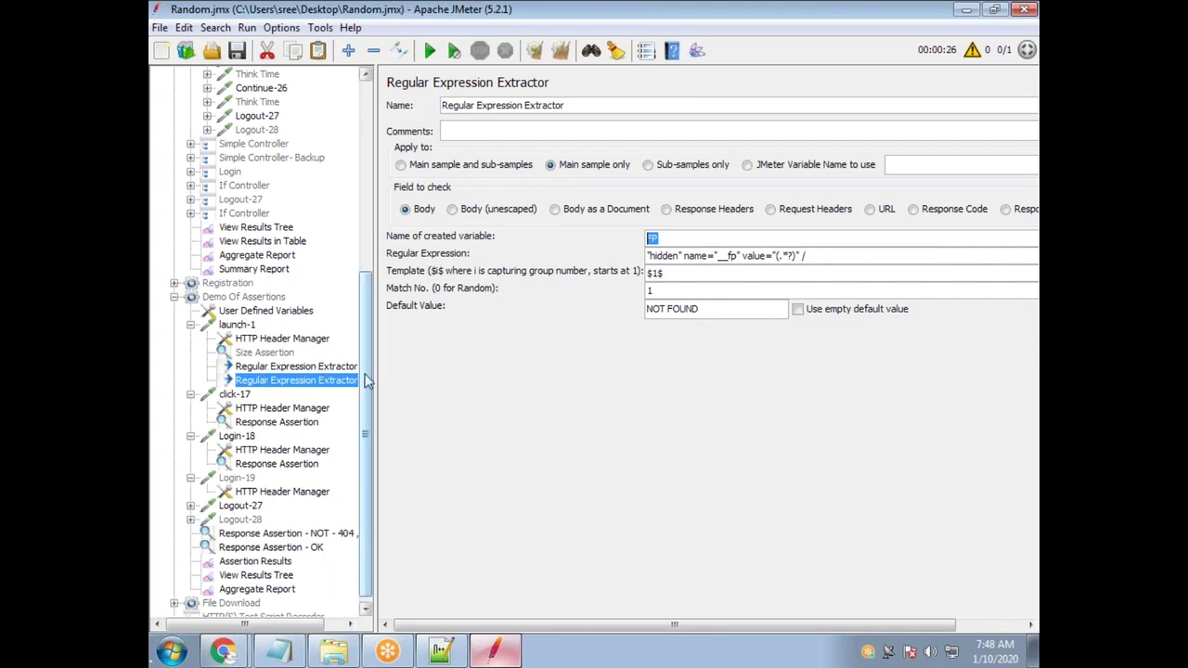
Replace Login-18's _sourcePage parameter value with ${SourcePage}, using the variable name from the first extractor copied under launch-1
scroll(366, 381, up, 8)
click(304, 156)
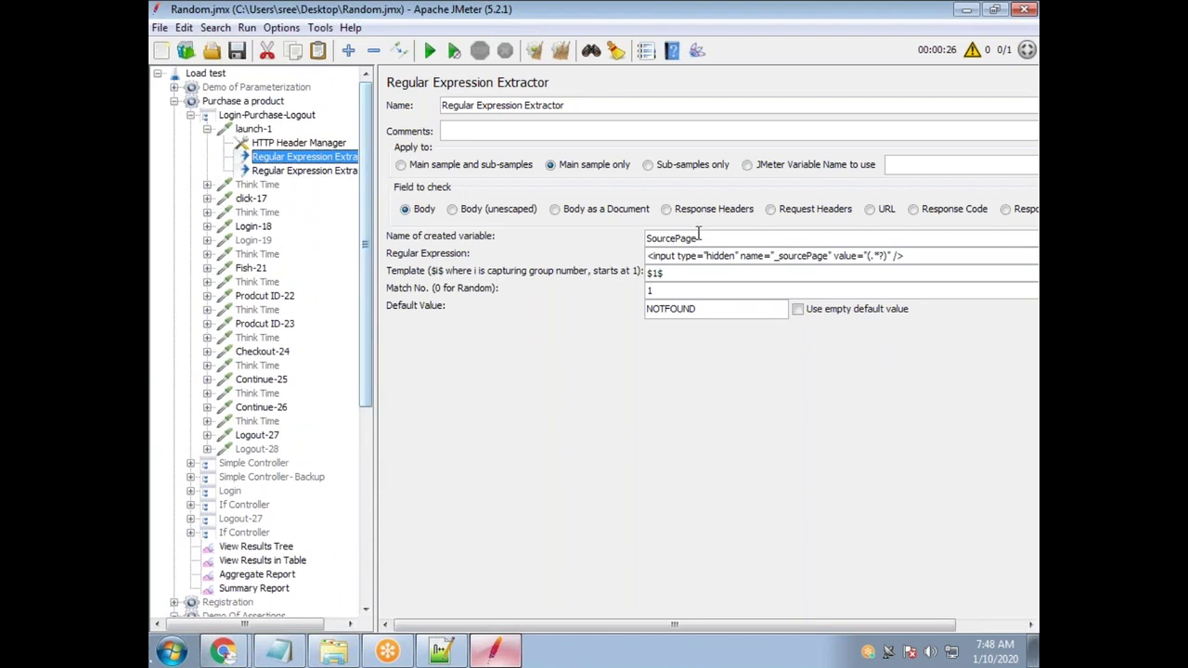
drag(707, 238, 637, 232)
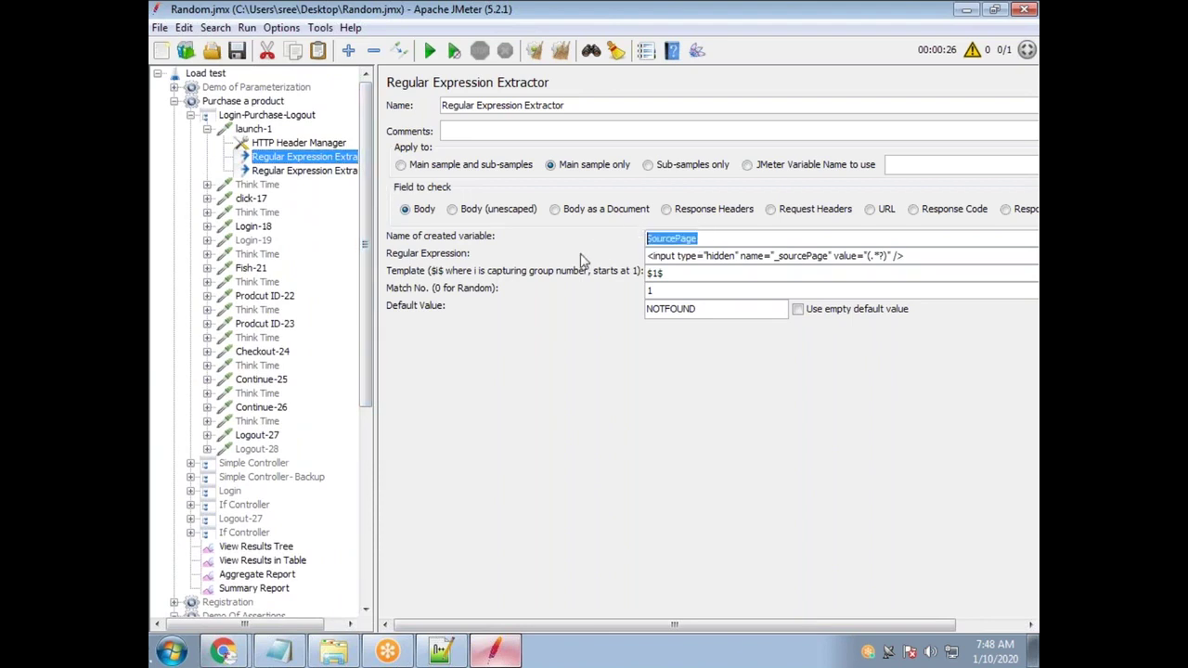
click(207, 225)
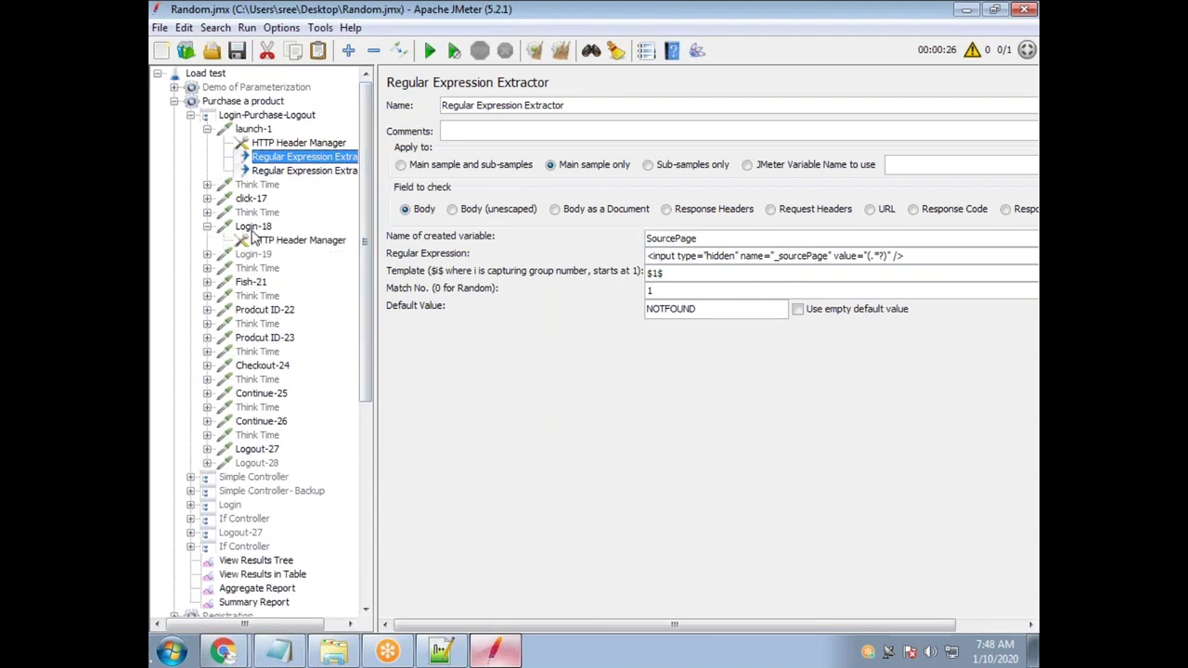
click(253, 229)
double_click(684, 378)
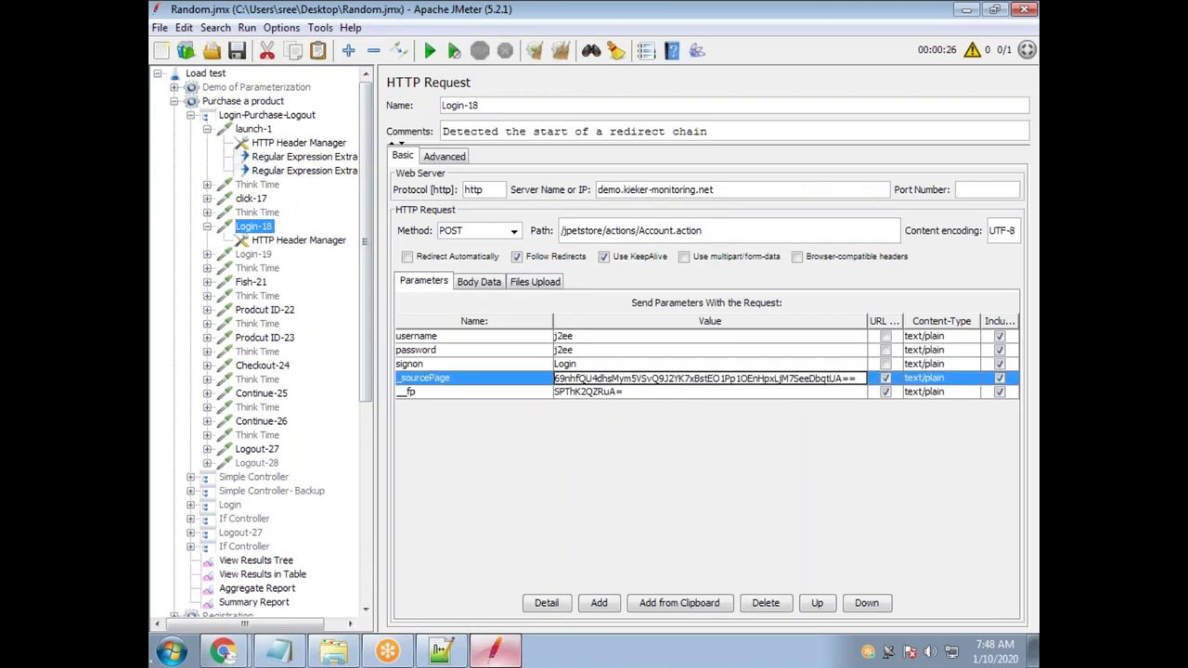
key(ctrl+a)
key(BackSpace)
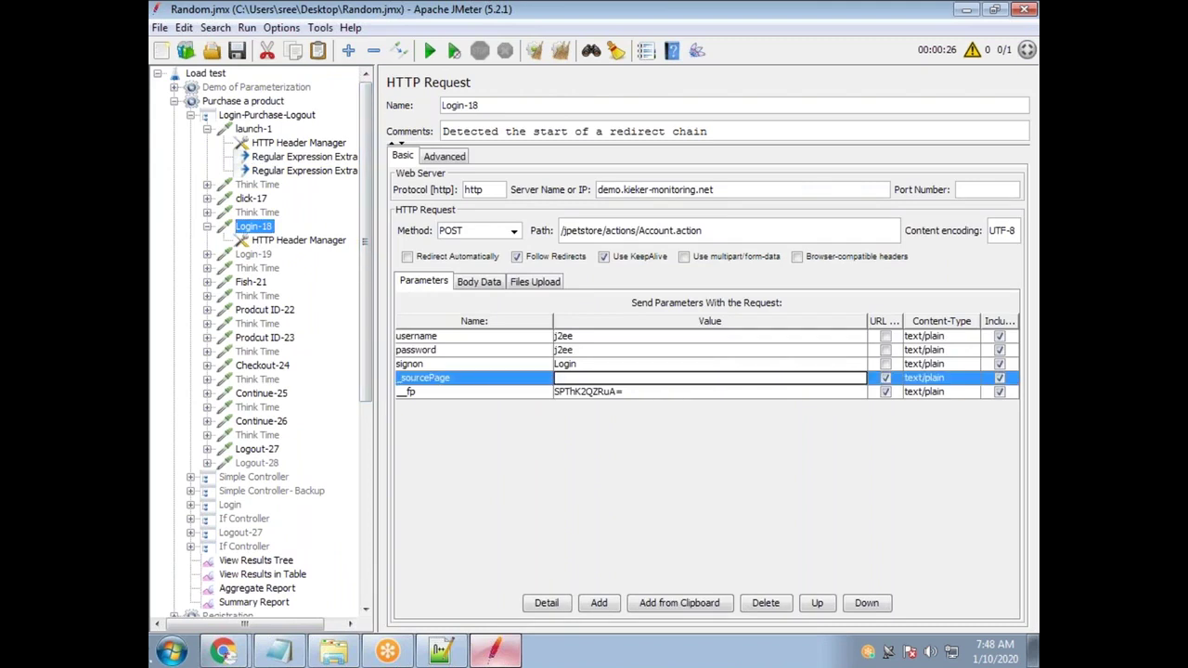
text(${sourcePage)
Replace Login-18's __fp parameter value with ${FP}, using the variable name from the second extractor under launch-1
click(279, 171)
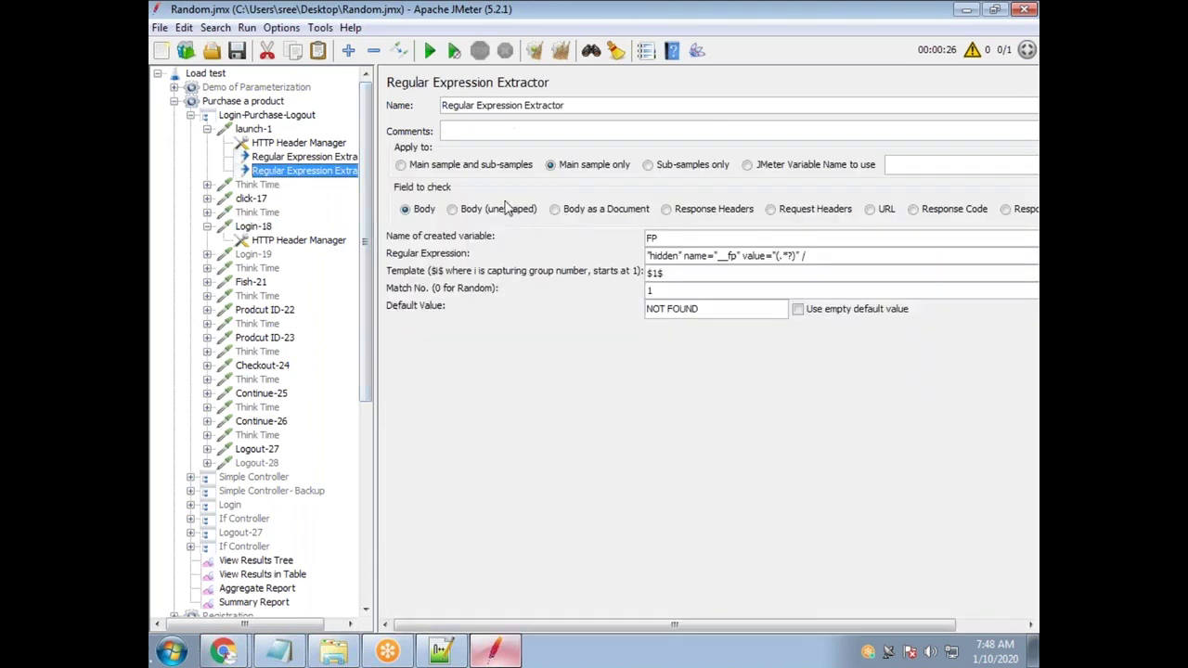
double_click(682, 238)
click(682, 238)
drag(671, 238, 650, 237)
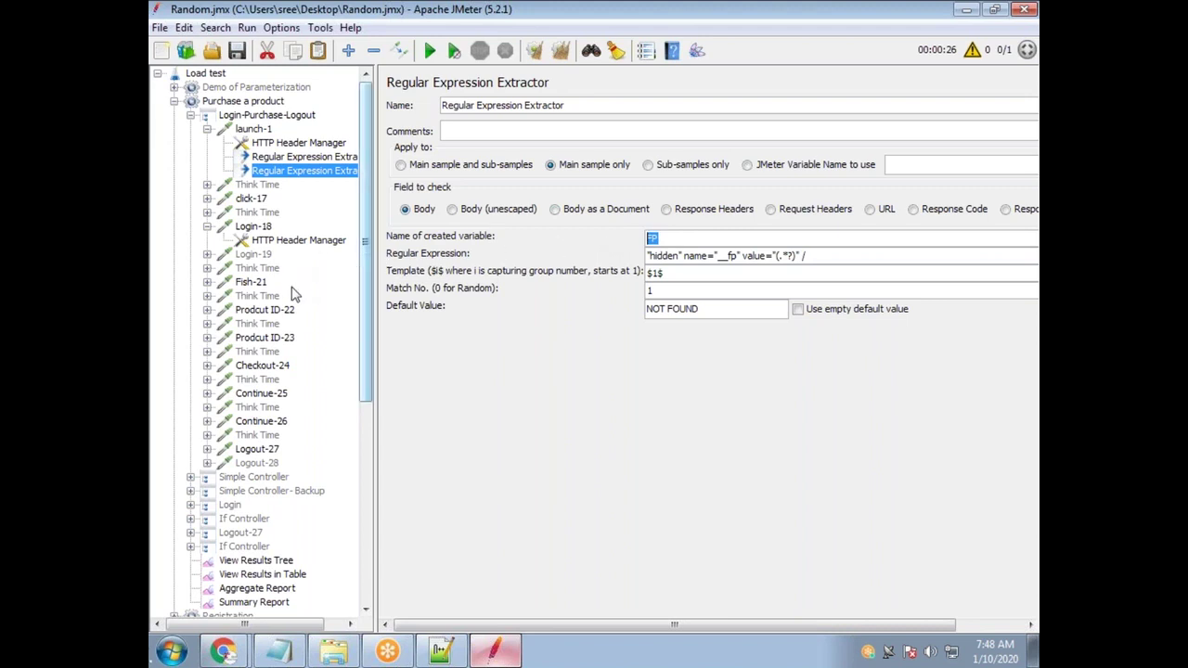
click(253, 227)
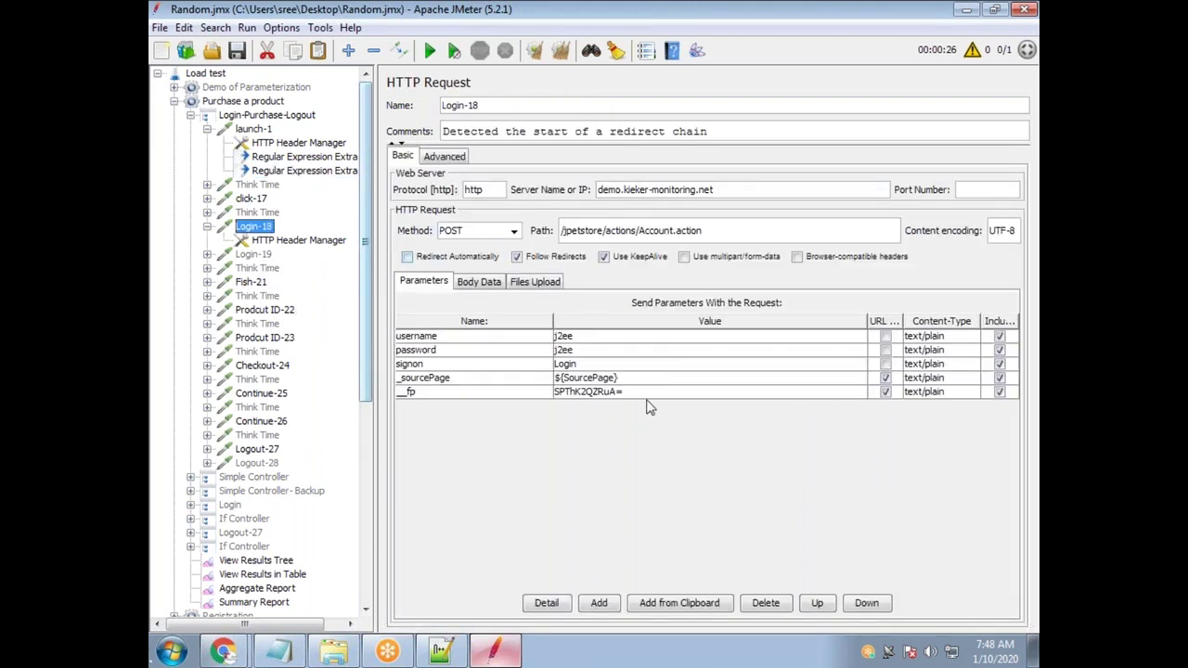
double_click(635, 393)
drag(635, 393, 554, 391)
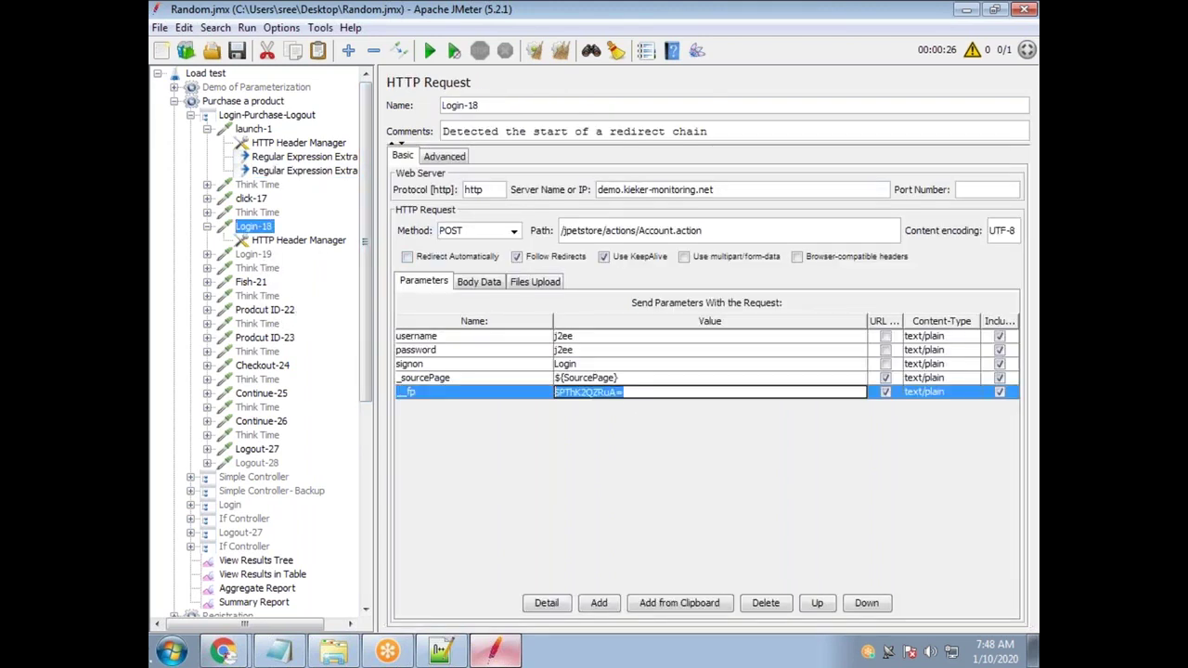
text(${FP)
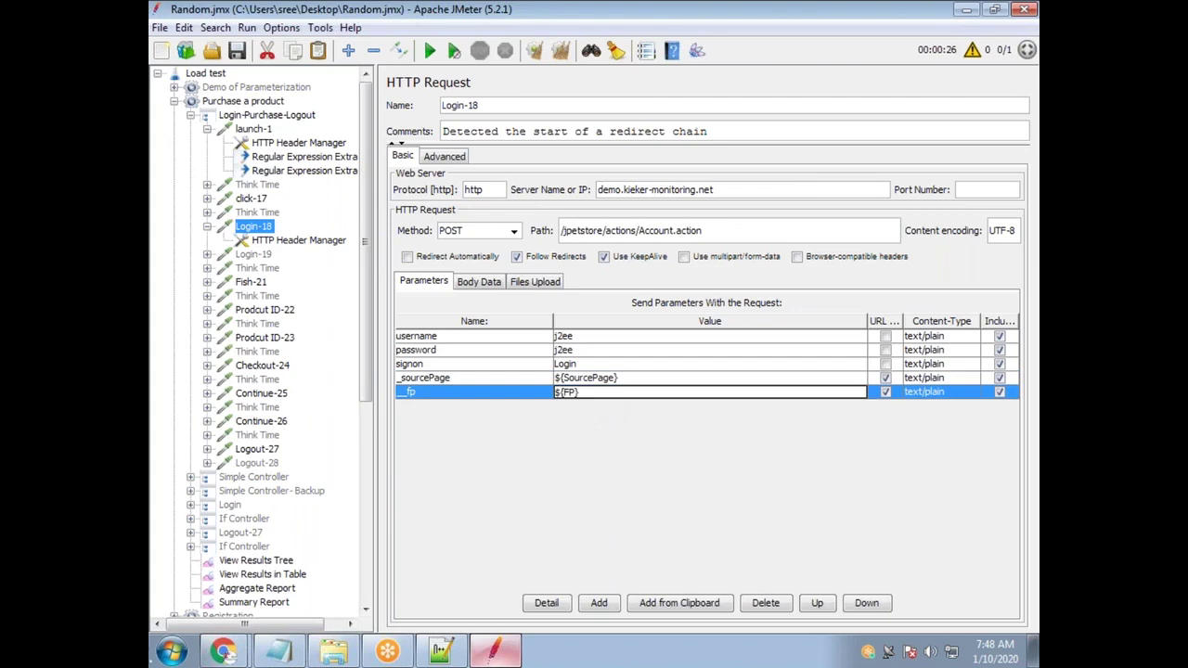
click(592, 377)
click(565, 396)
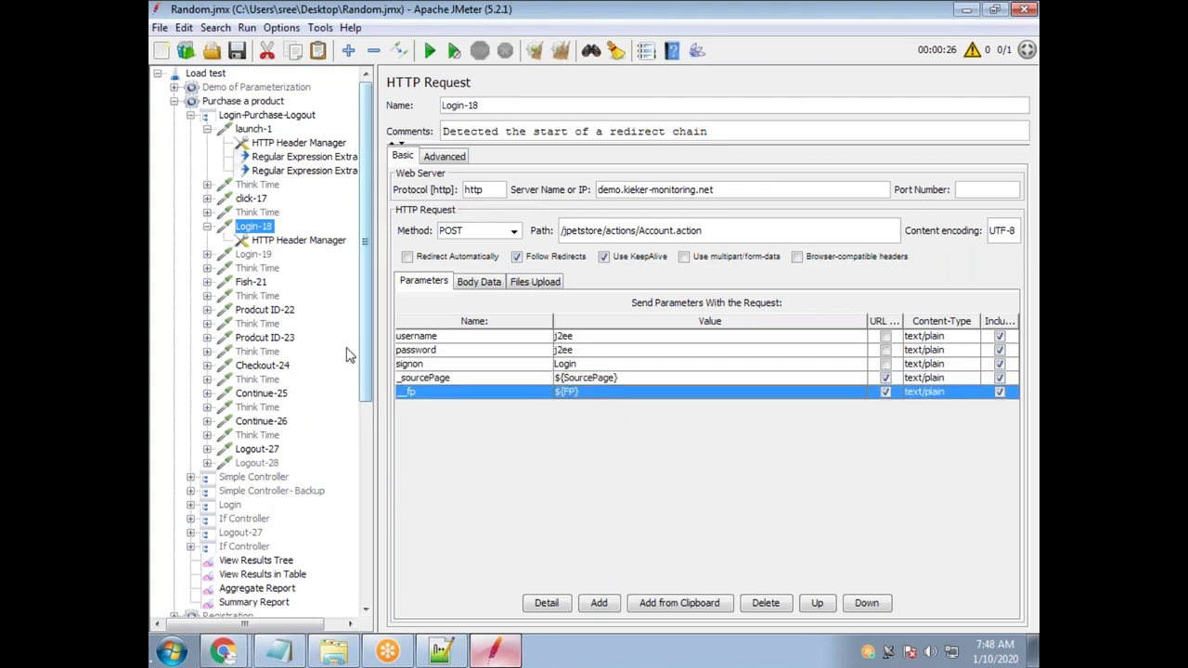
Look through the earlier runs' sample results in View Results Tree
drag(368, 329, 376, 409)
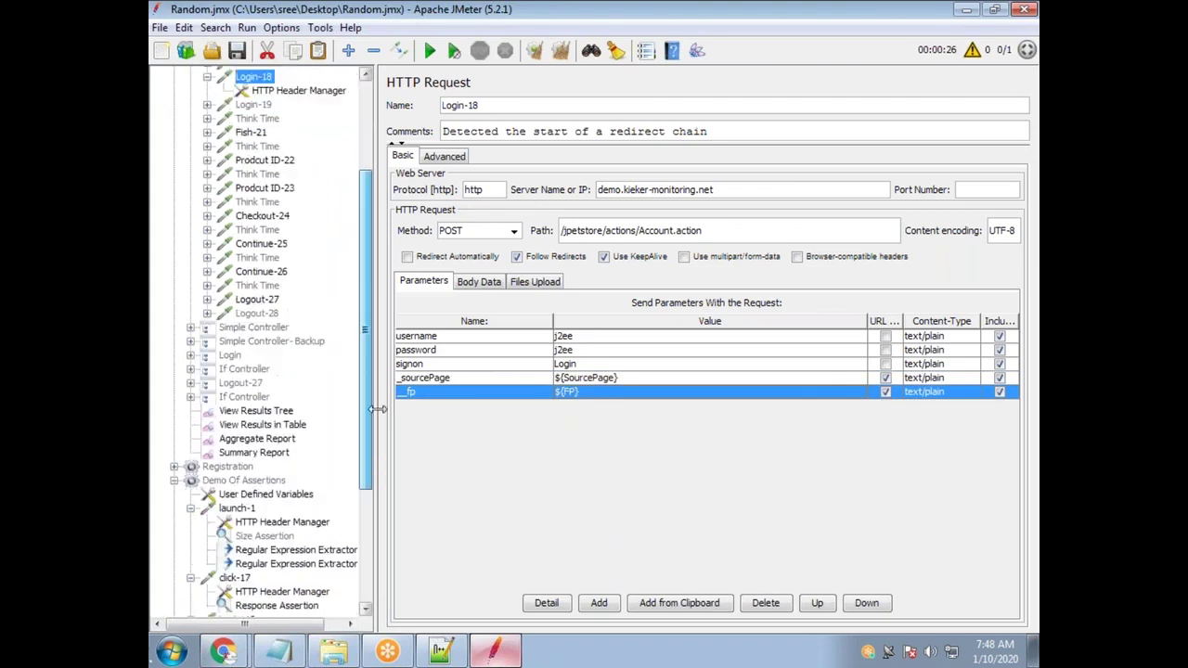
click(275, 397)
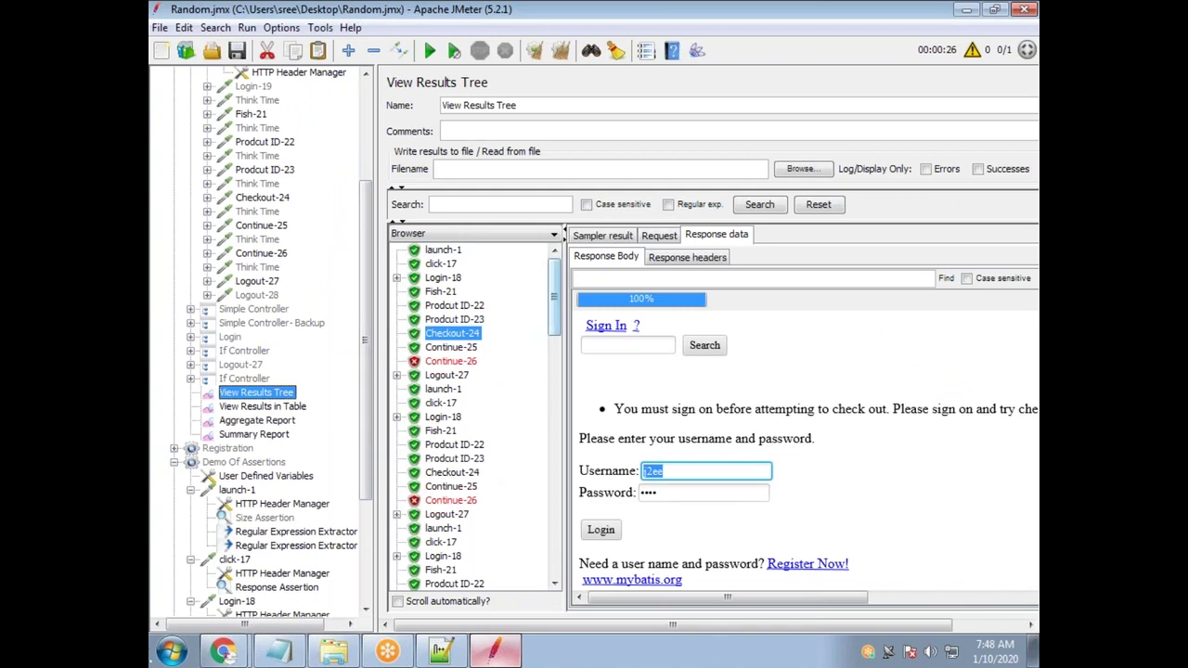
scroll(529, 279, down, 8)
scroll(529, 278, up, 10)
mouse_move(554, 292)
mouse_down()
mouse_move(545, 517)
mouse_move(549, 278)
mouse_up()
click(397, 278)
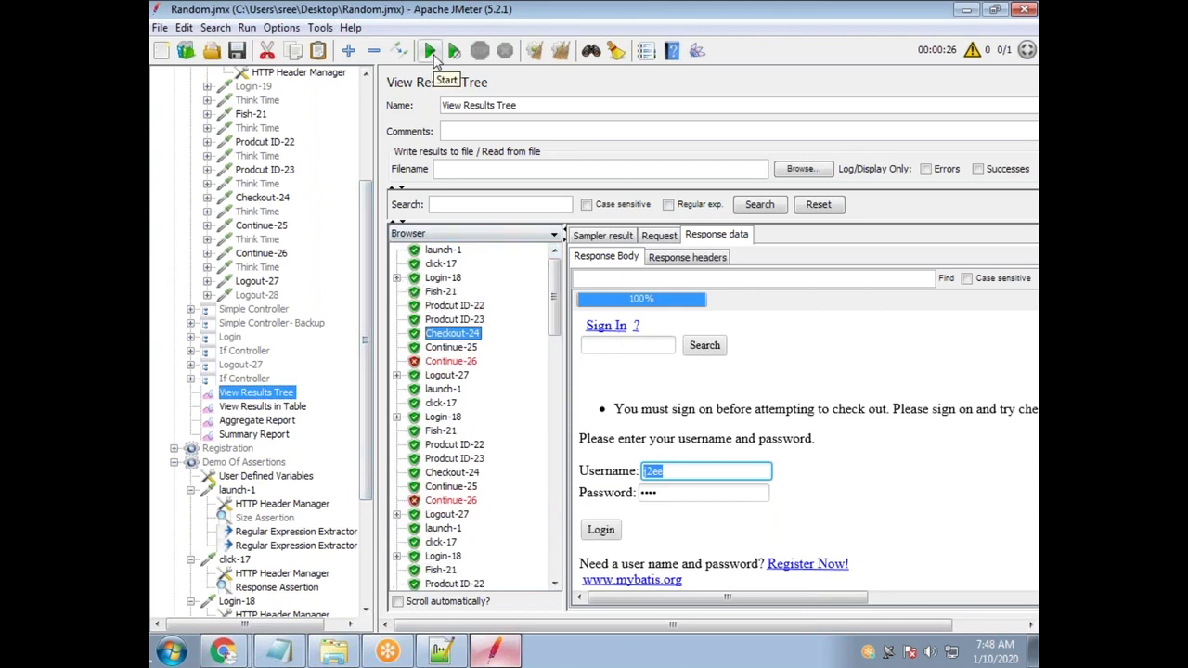
drag(553, 320, 576, 582)
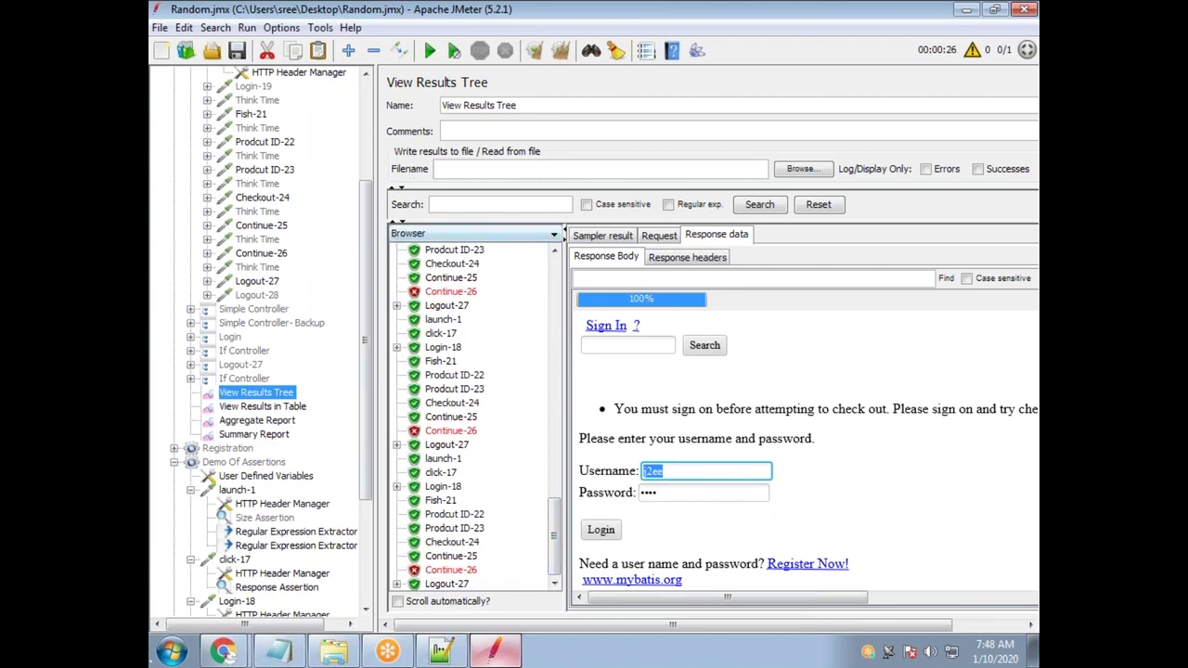
scroll(260, 278, up, 4)
Set the Purchase a product thread group's loop count to 1 and run the test with View Results Tree open
click(243, 101)
drag(558, 275, 482, 279)
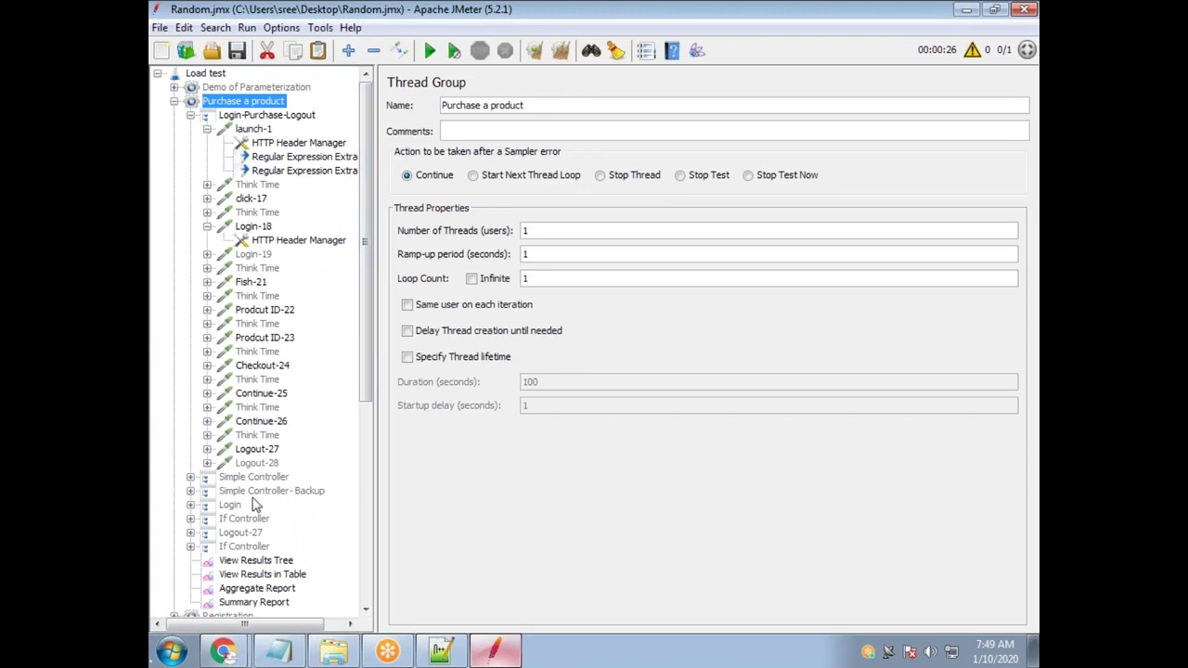
click(256, 561)
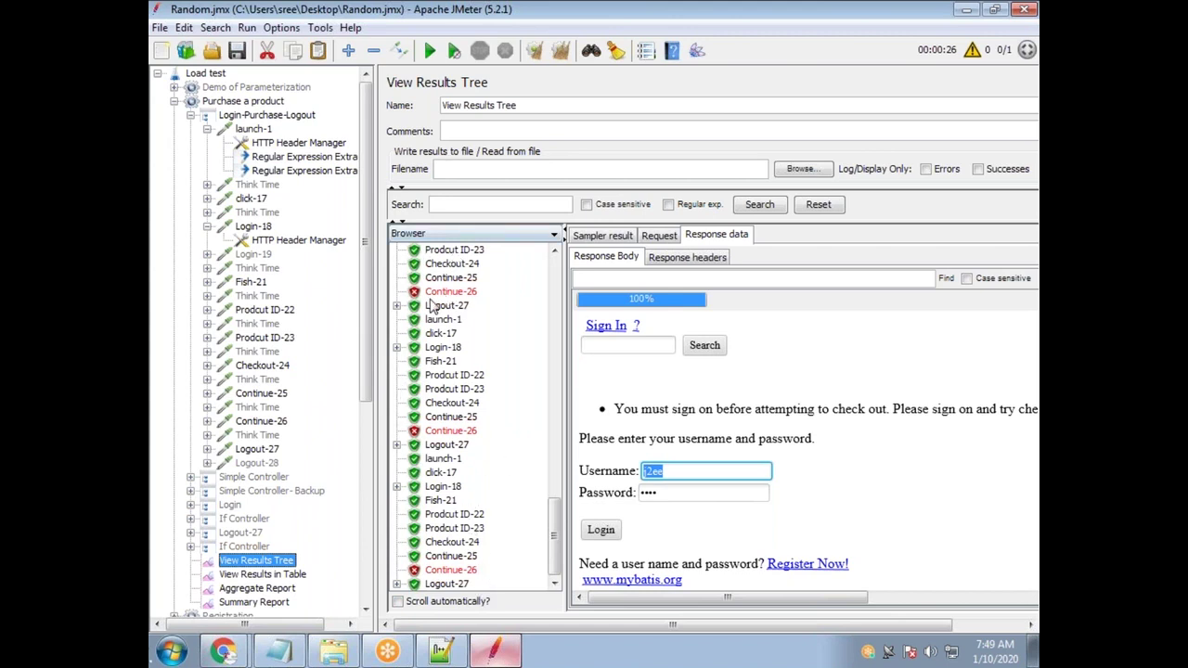
click(430, 50)
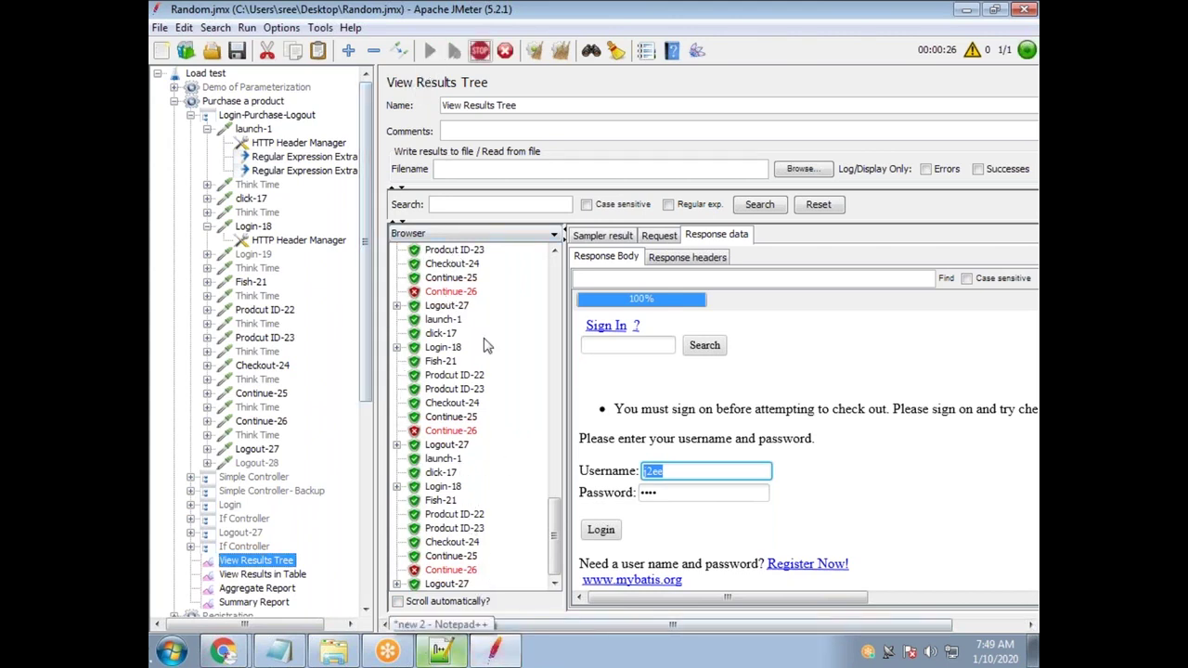
scroll(450, 501, up, 1)
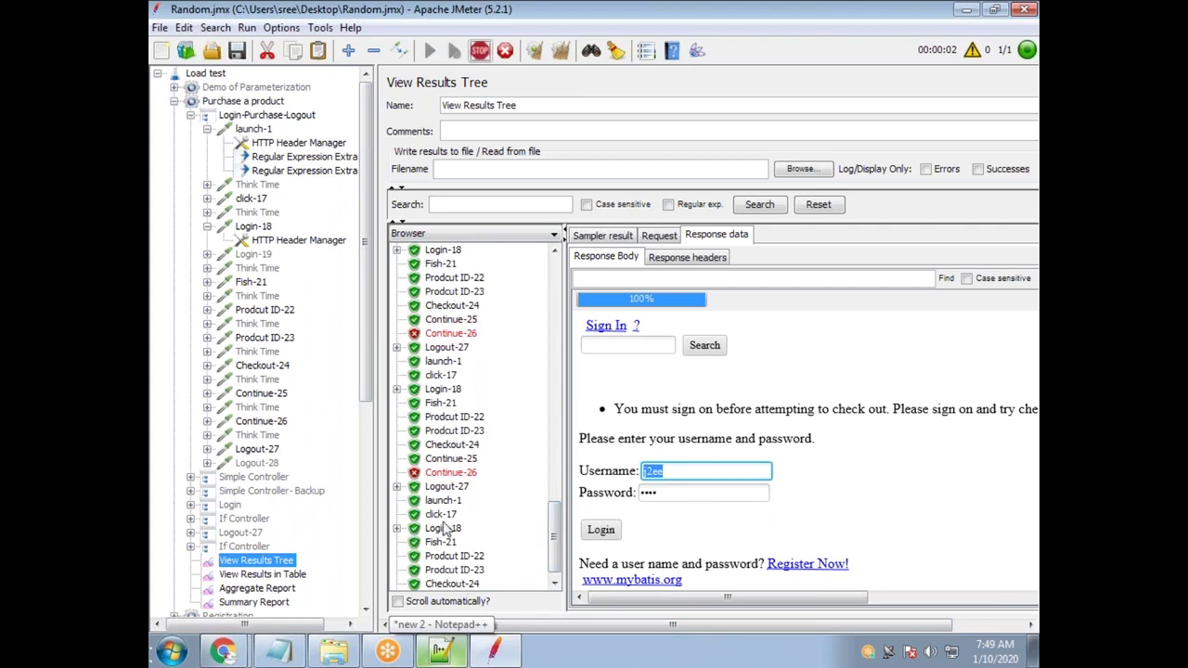
scroll(557, 536, down, 1)
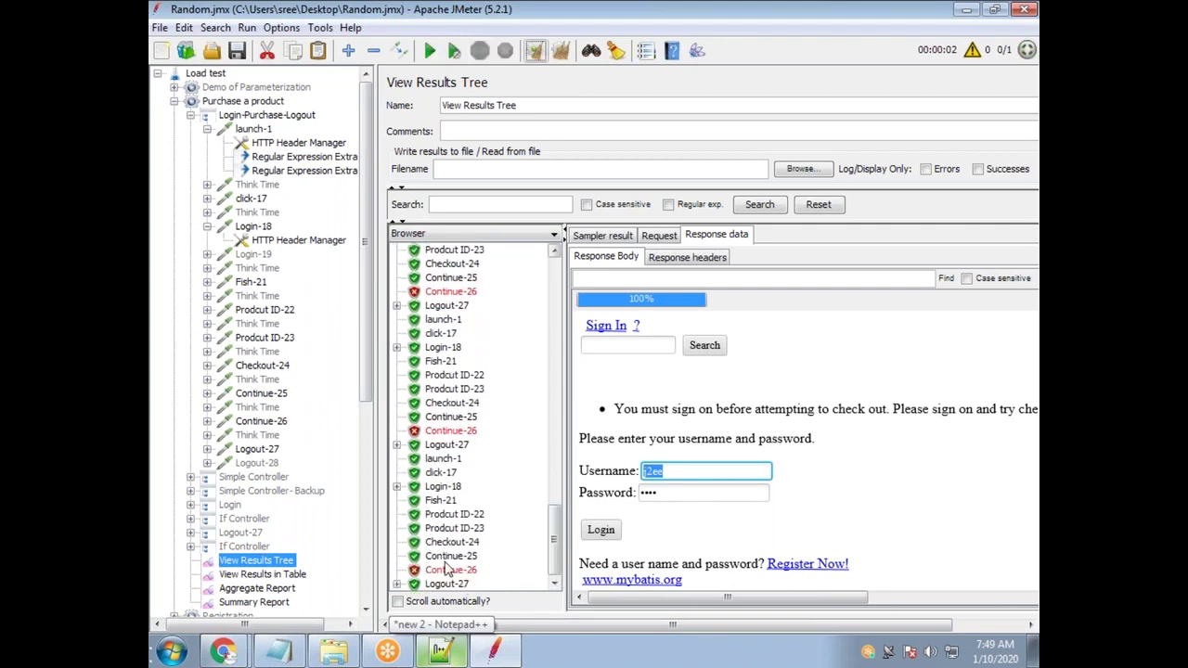
Examine the latest run's Login-18, click-17 and launch-1 response bodies to check the login
click(444, 488)
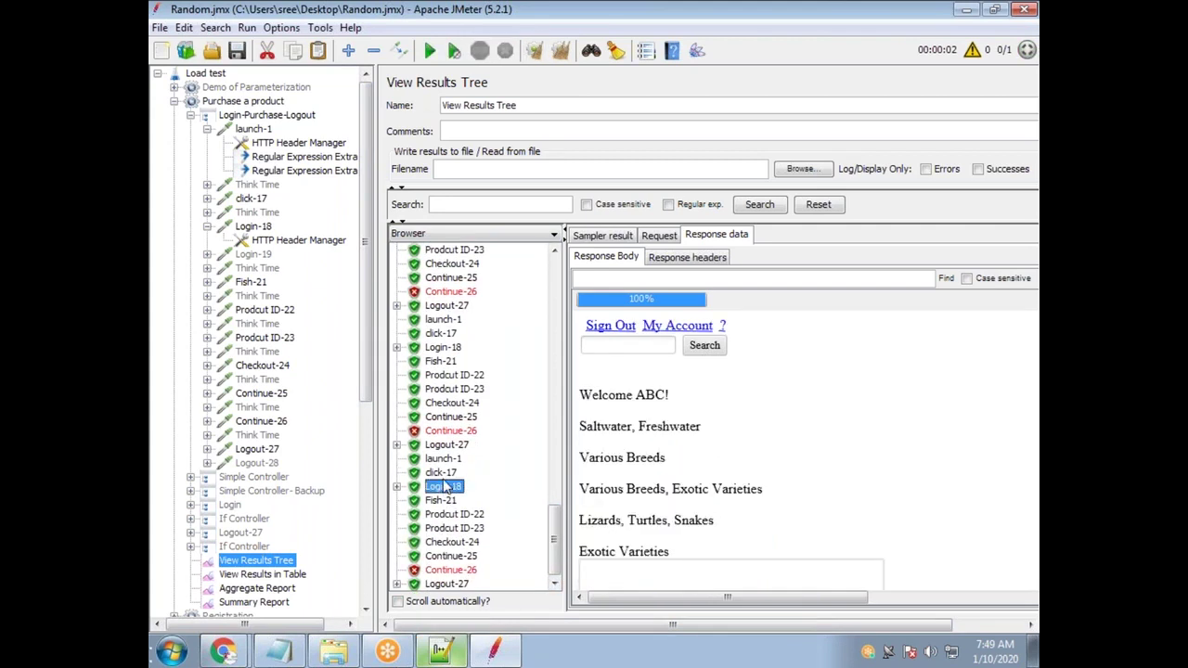
key(Up)
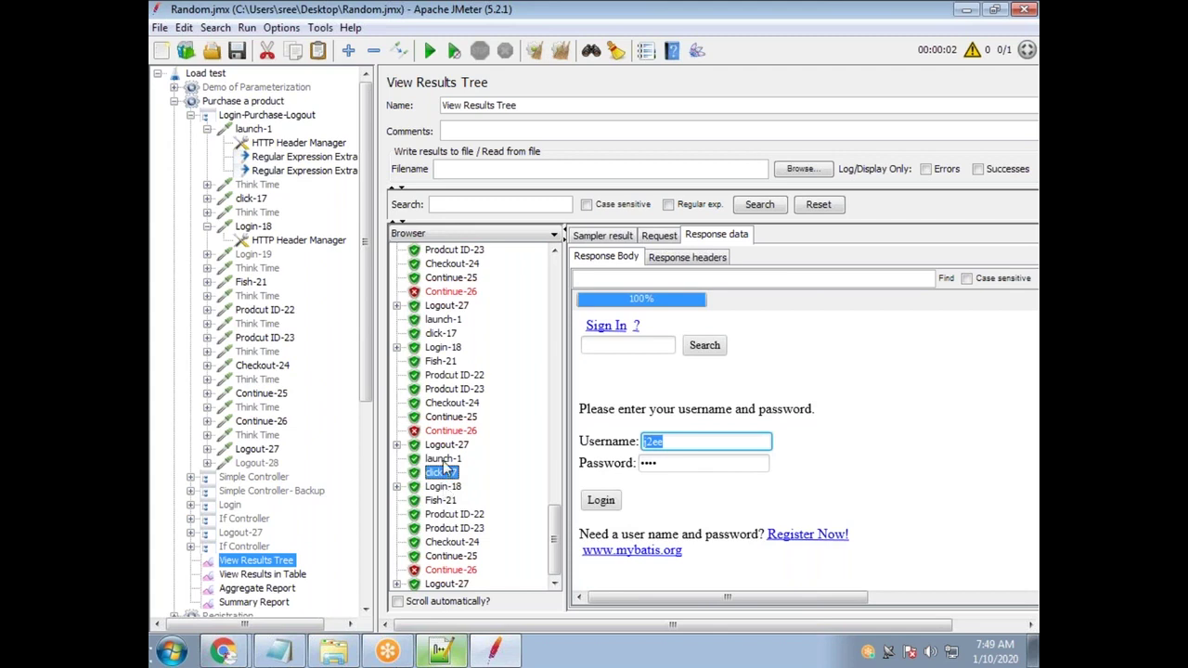
key(Up)
key(Down)
click(450, 488)
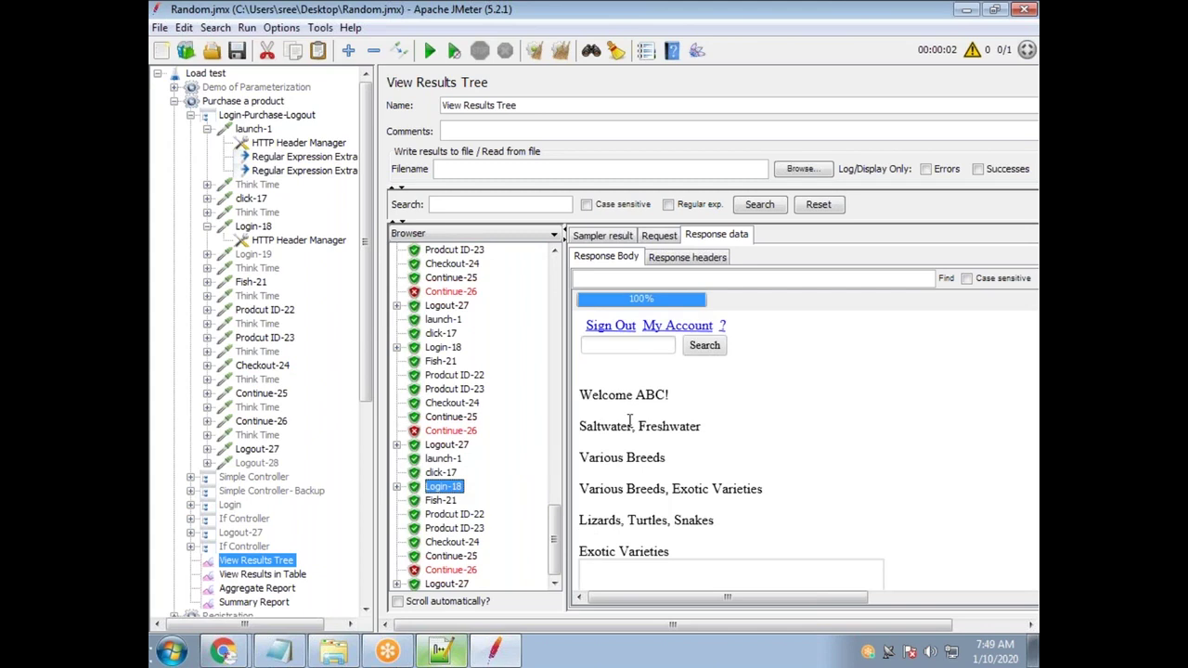
Examine the latest run's response bodies from Fish-21 through Checkout-24 to check whether the login session persists
click(432, 502)
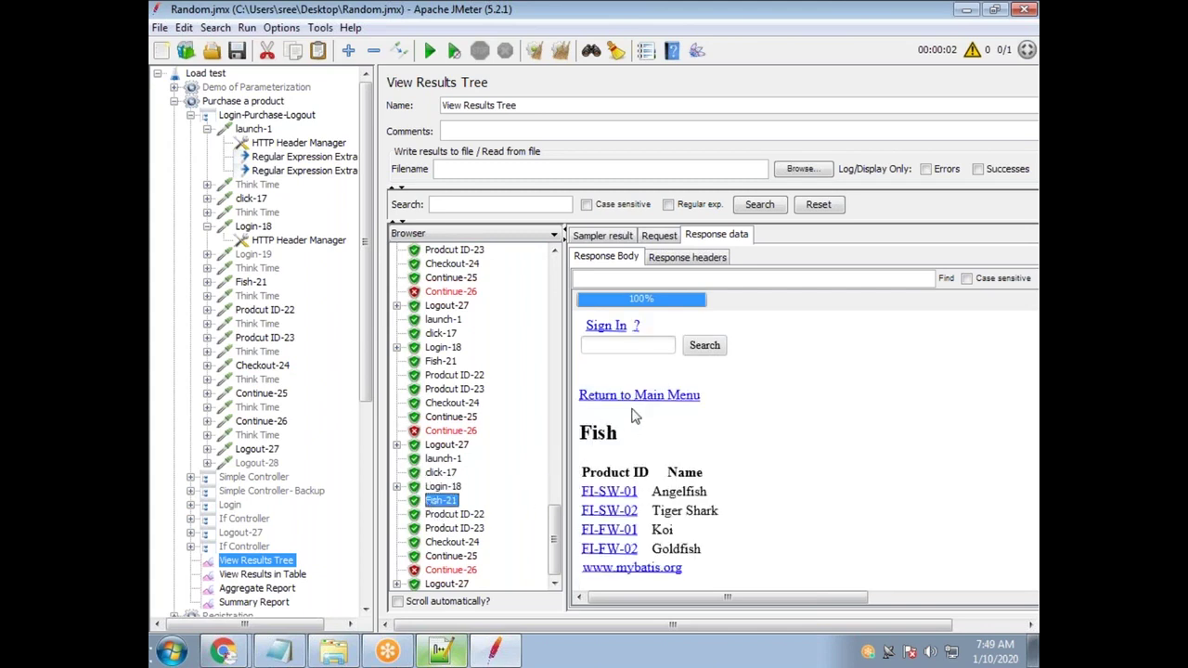
click(447, 515)
click(449, 528)
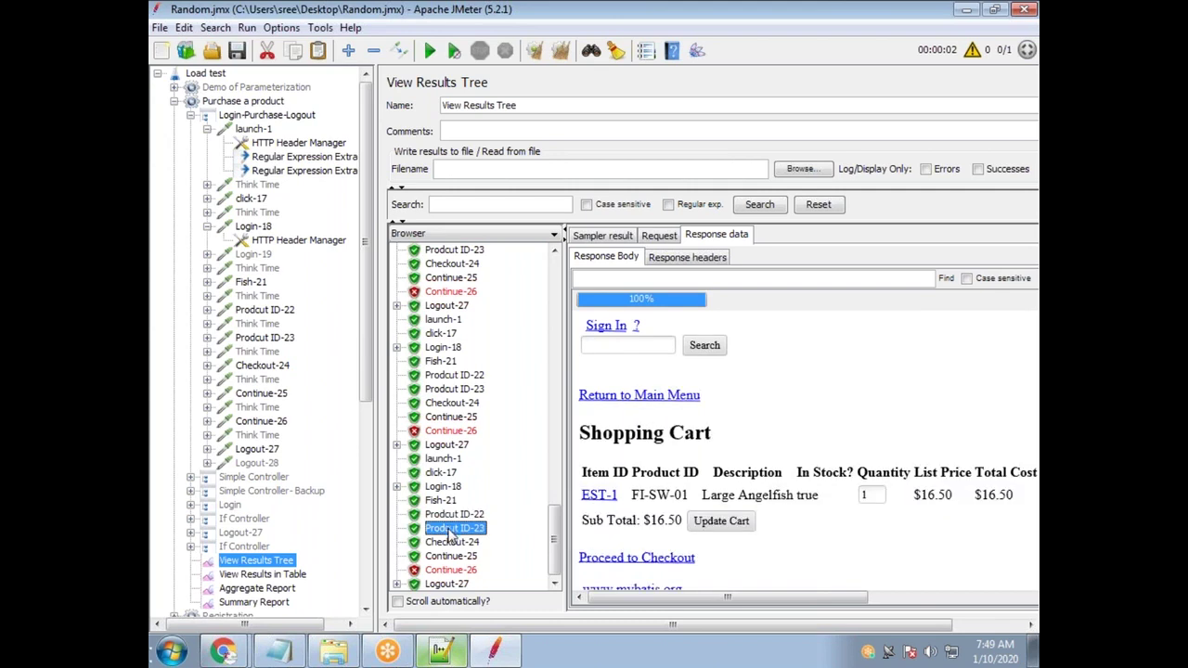
click(453, 542)
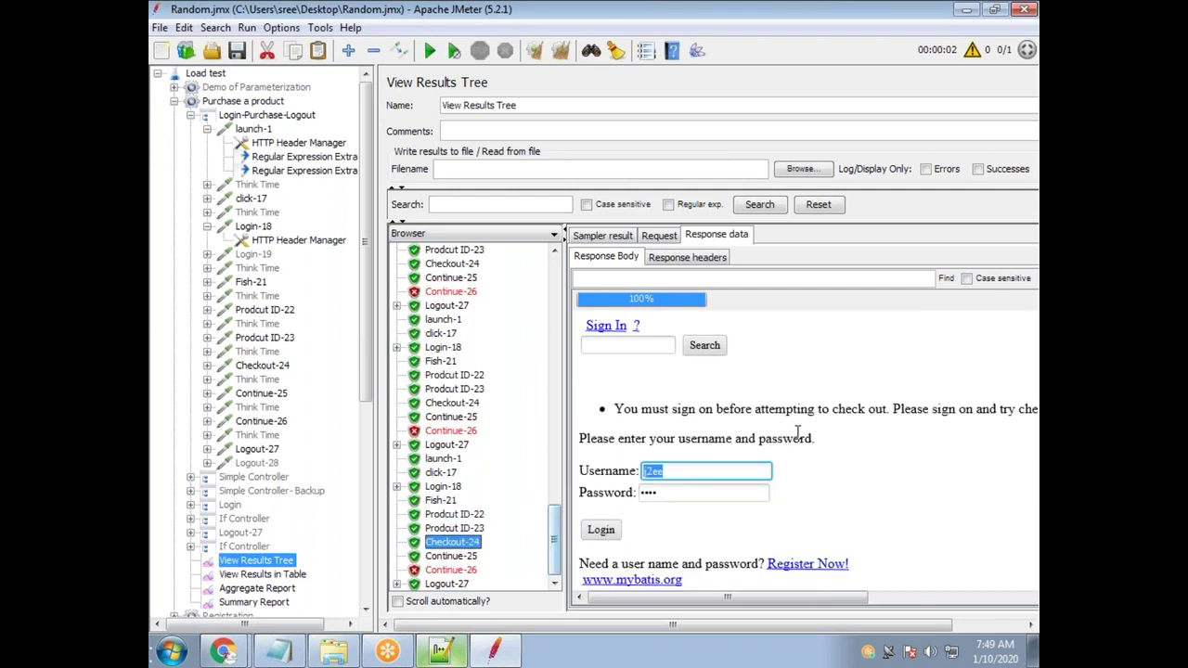
drag(820, 440, 590, 442)
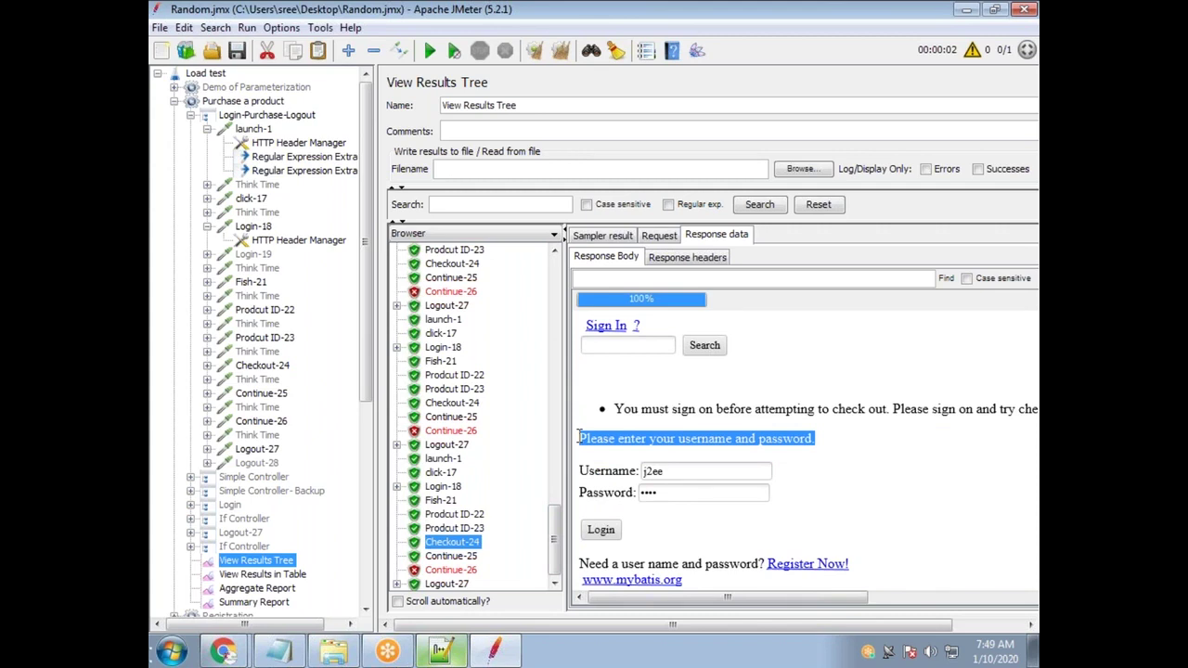
Examine the latest run's Continue-25, Continue-26 and Logout-27 response bodies to trace the order failure
click(468, 557)
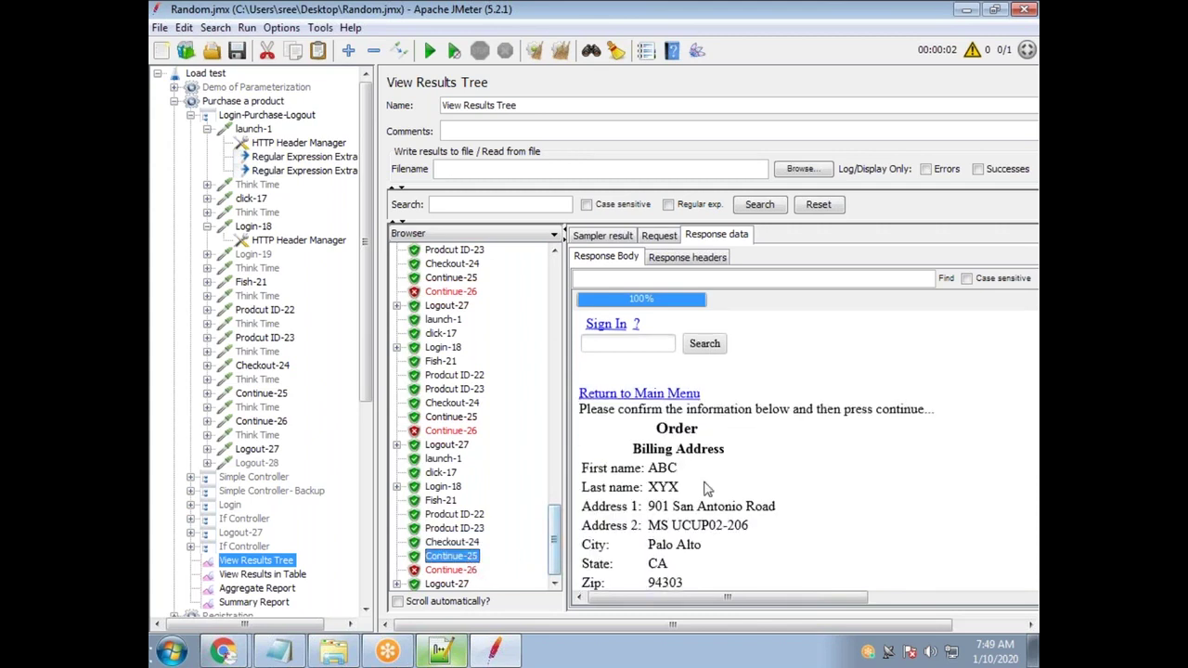
click(452, 569)
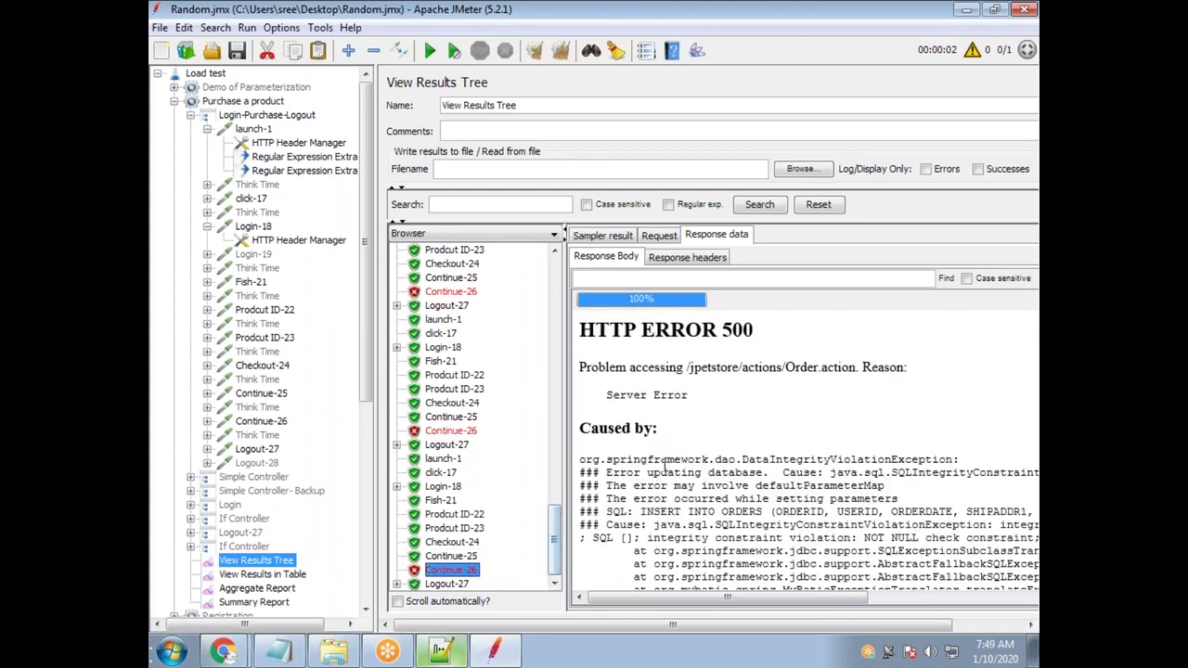
click(448, 584)
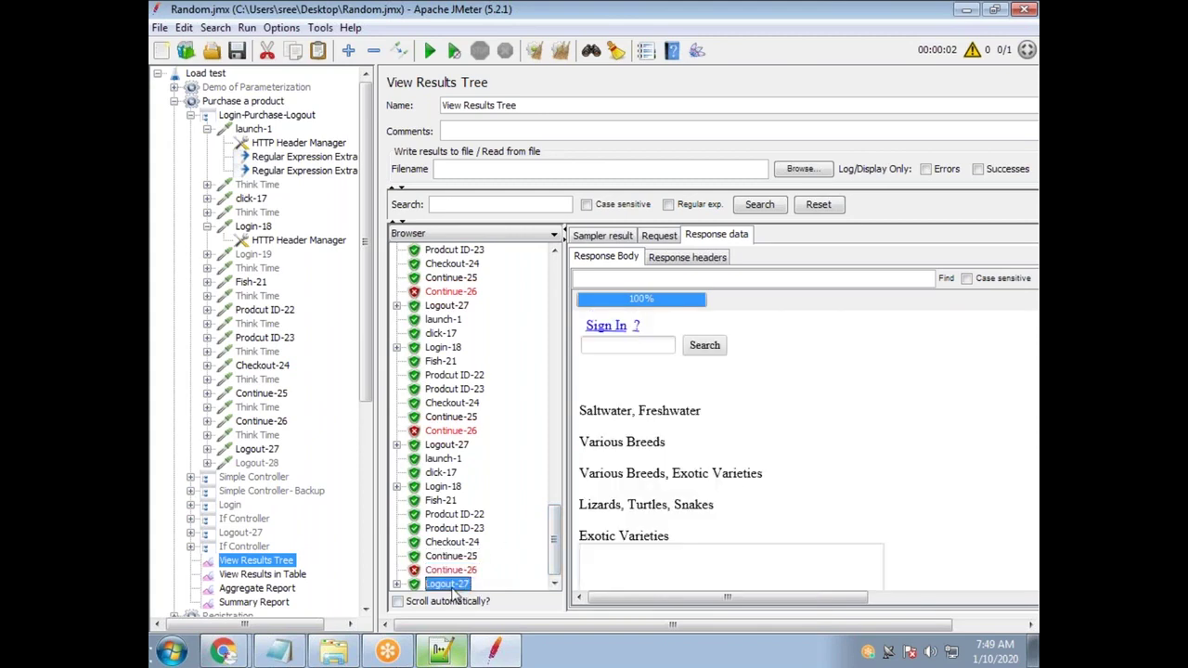
click(451, 568)
click(451, 556)
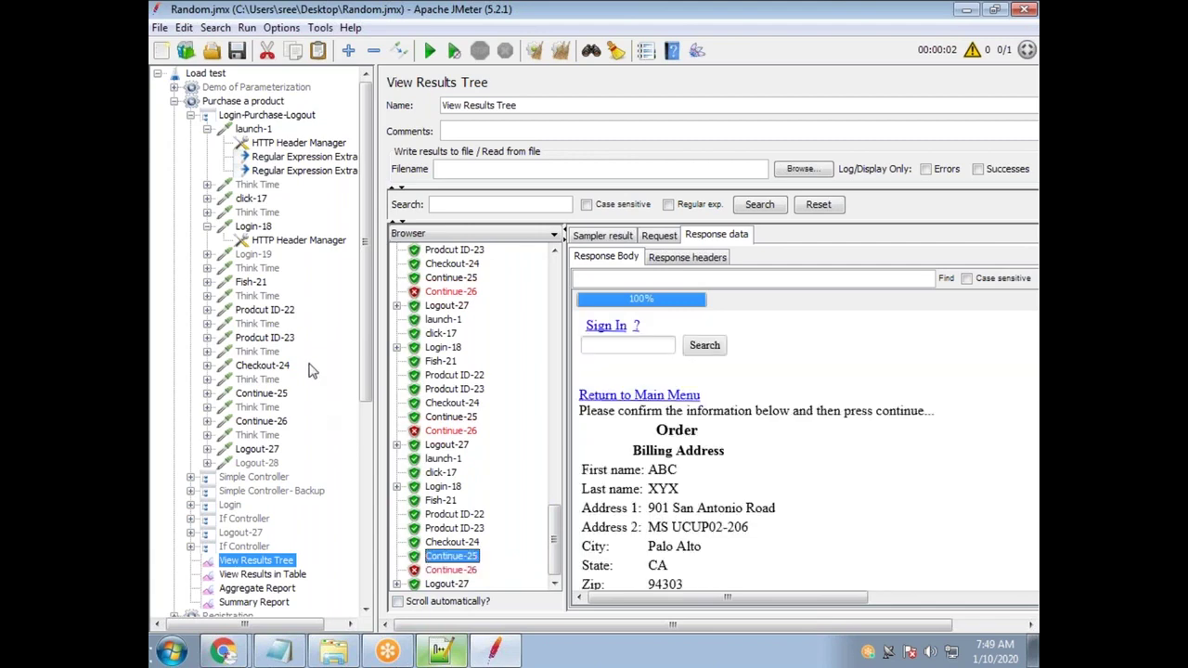
Review the request parameters from launch-1 through Continue-25 for dynamic _sourcePage and __fp values, and check launch-1's first extractor
click(253, 129)
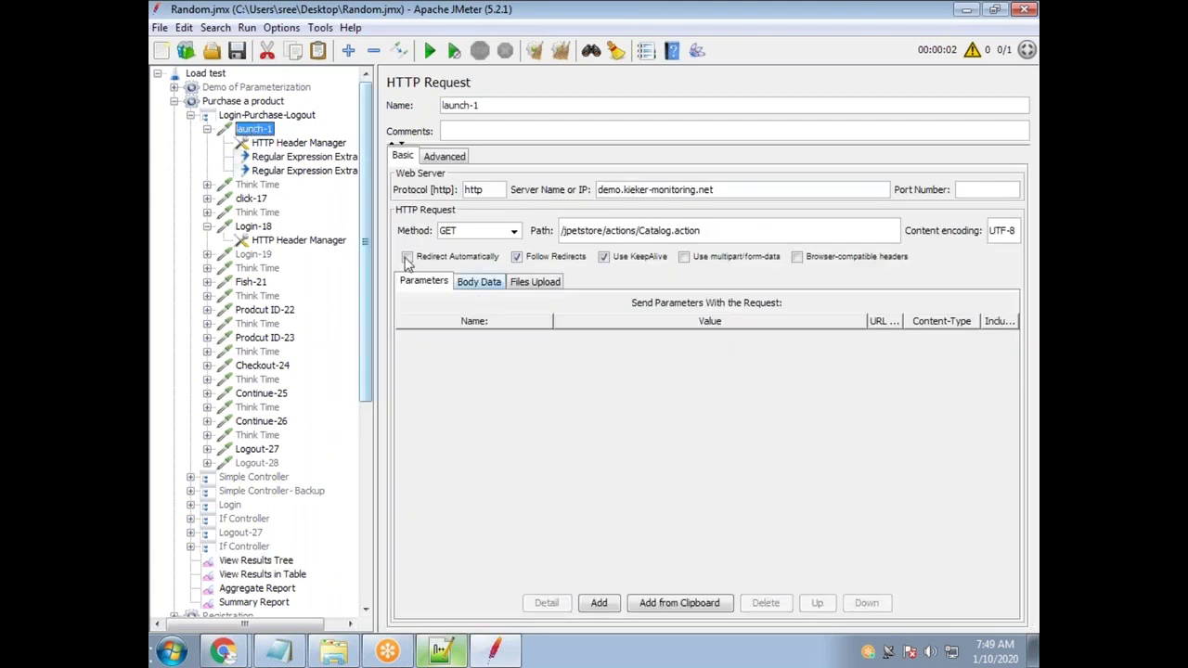
click(249, 199)
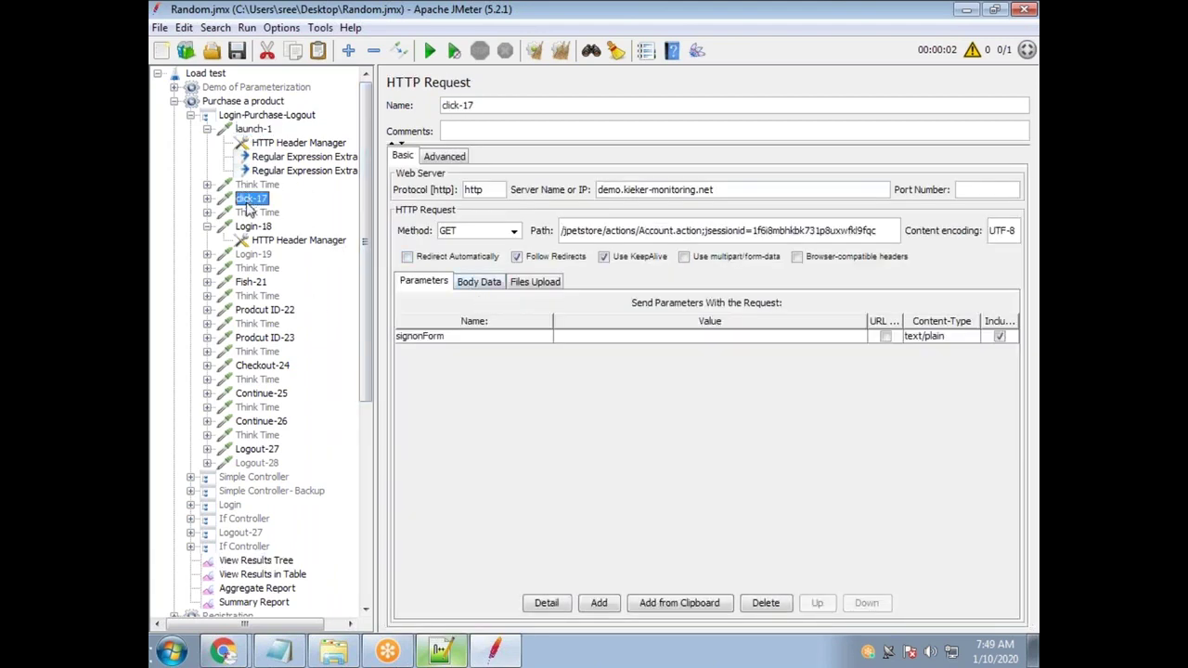
click(247, 228)
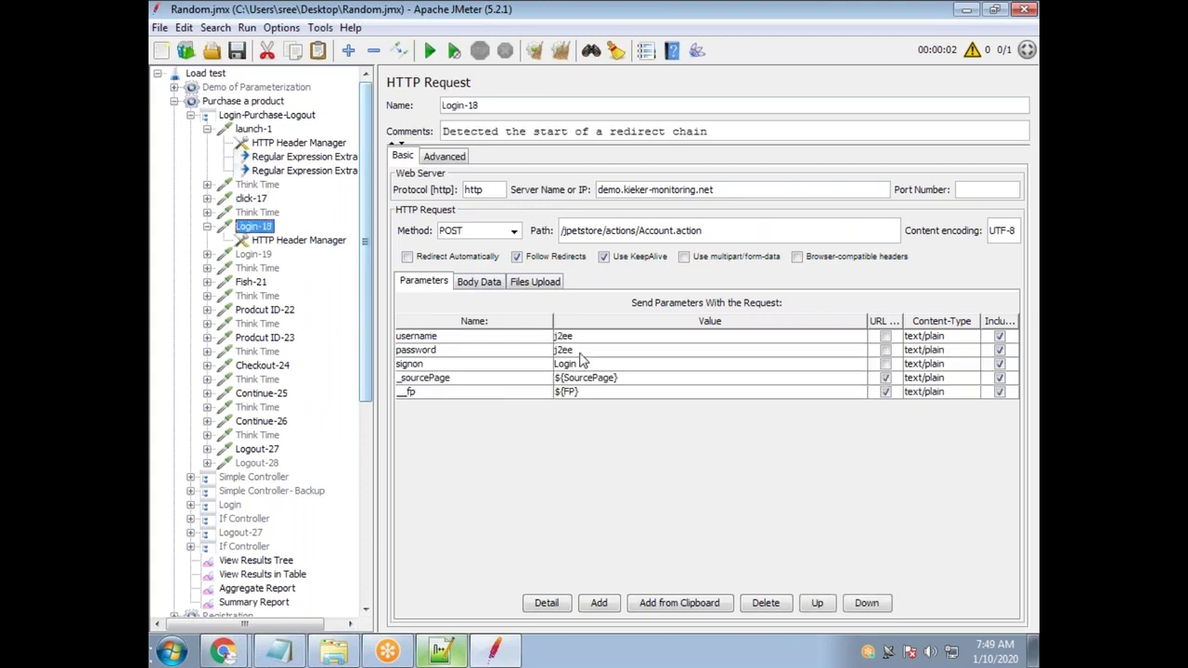
click(256, 283)
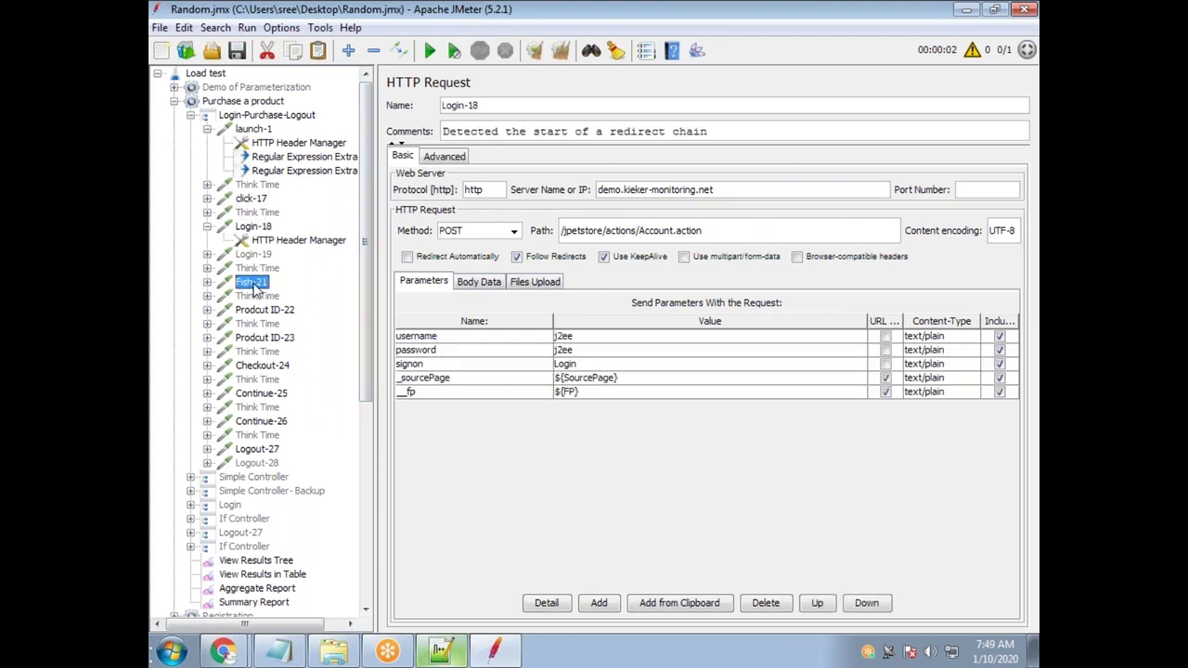
click(264, 310)
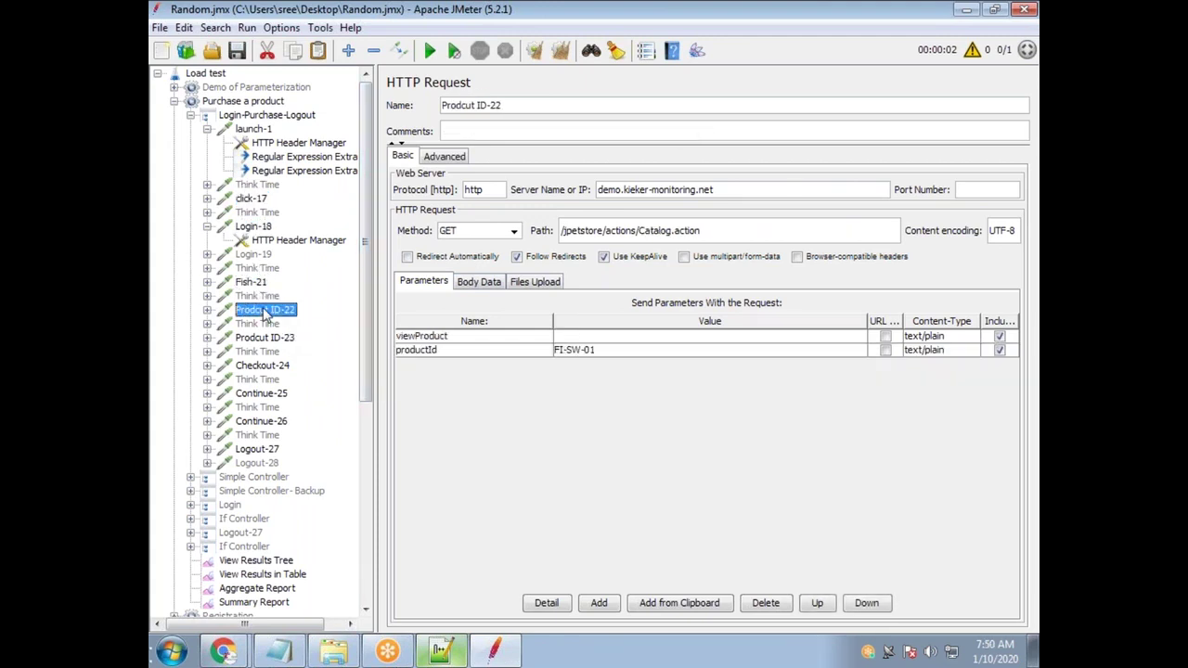
click(269, 337)
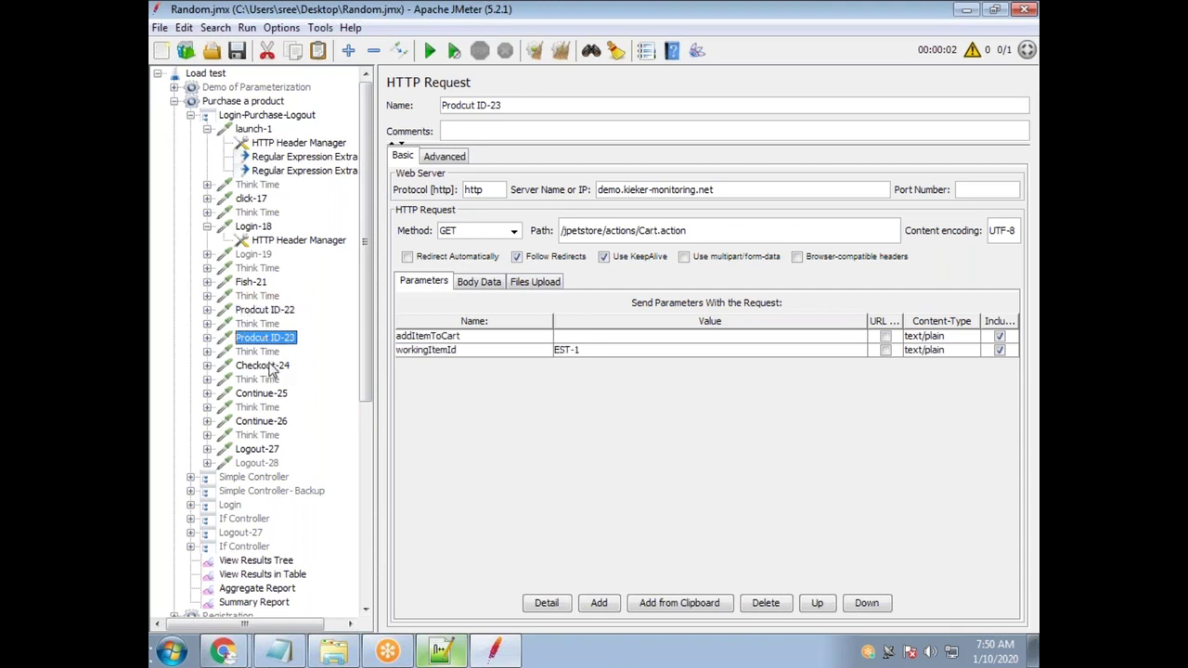
click(265, 366)
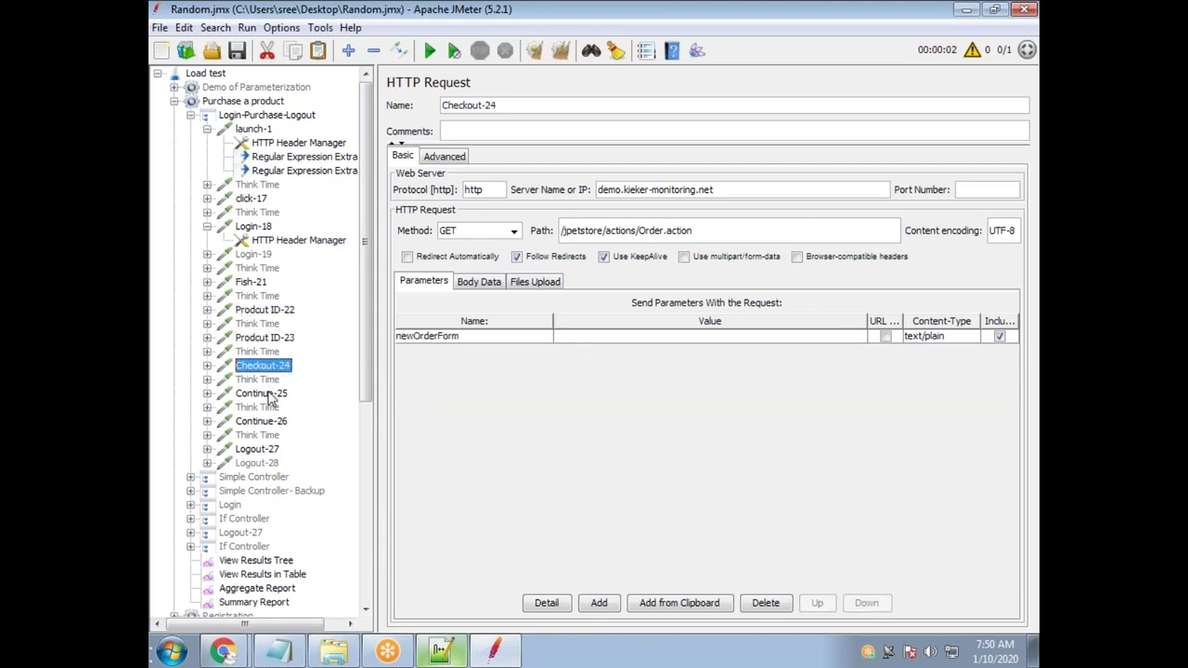
click(269, 396)
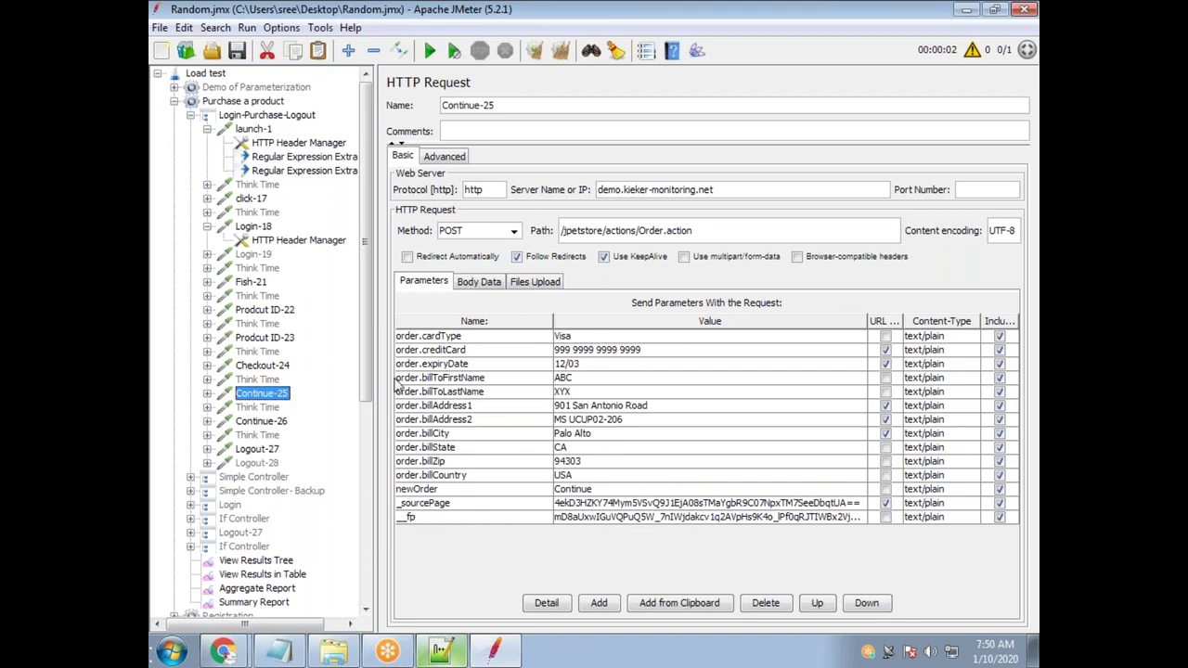
click(288, 157)
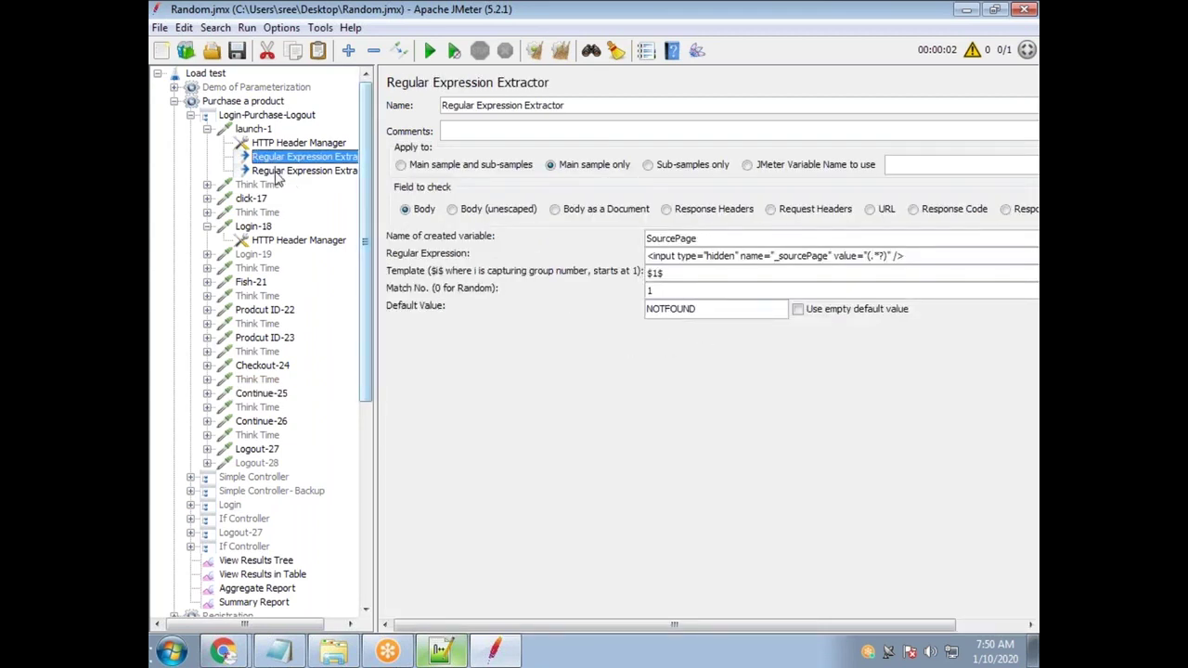
Set Continue-25's _sourcePage parameter to ${SourcePage}, using the variable name from launch-1's first Regular Expression Extractor
double_click(671, 238)
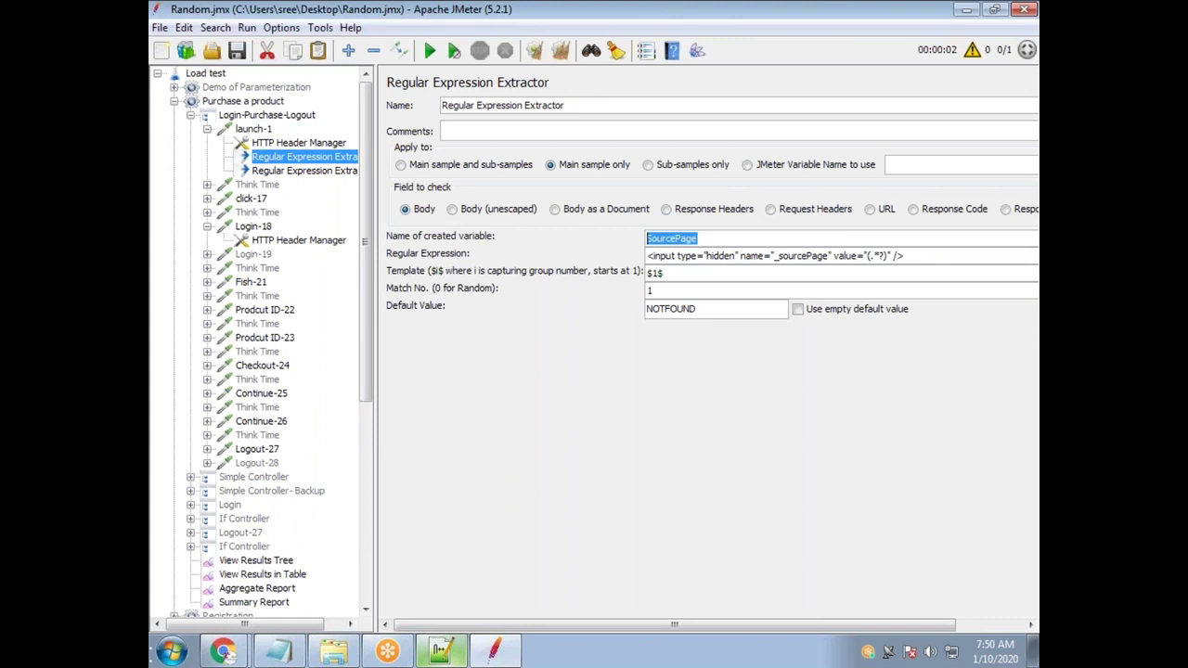
click(252, 422)
click(262, 394)
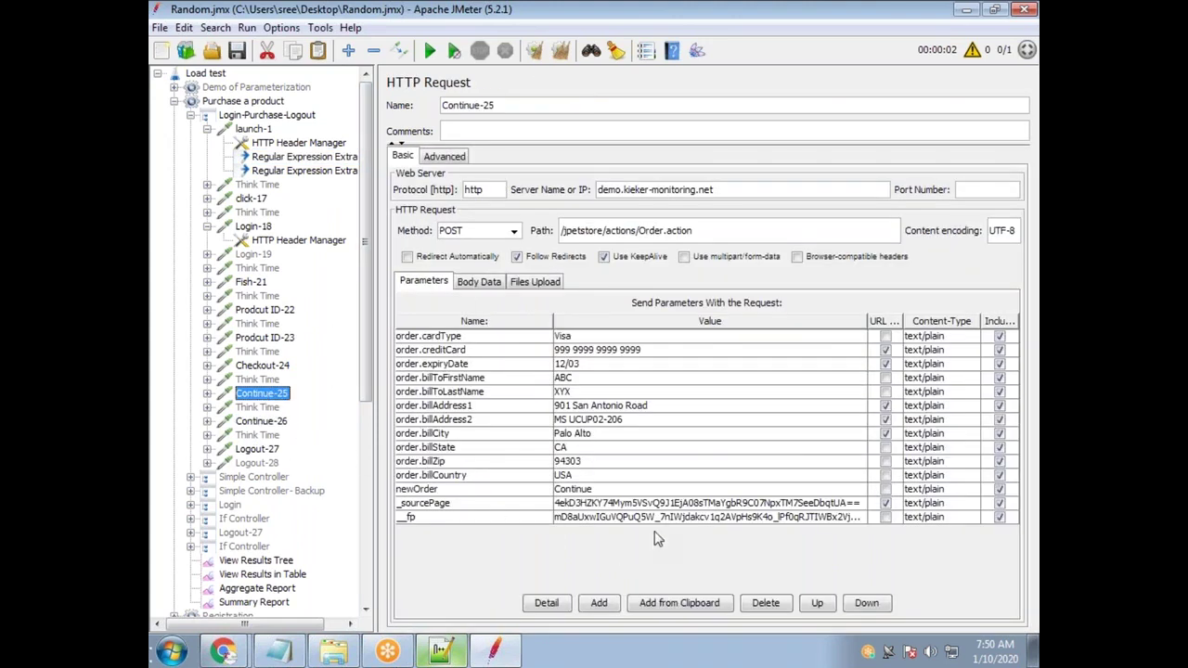
click(306, 157)
drag(706, 240, 646, 236)
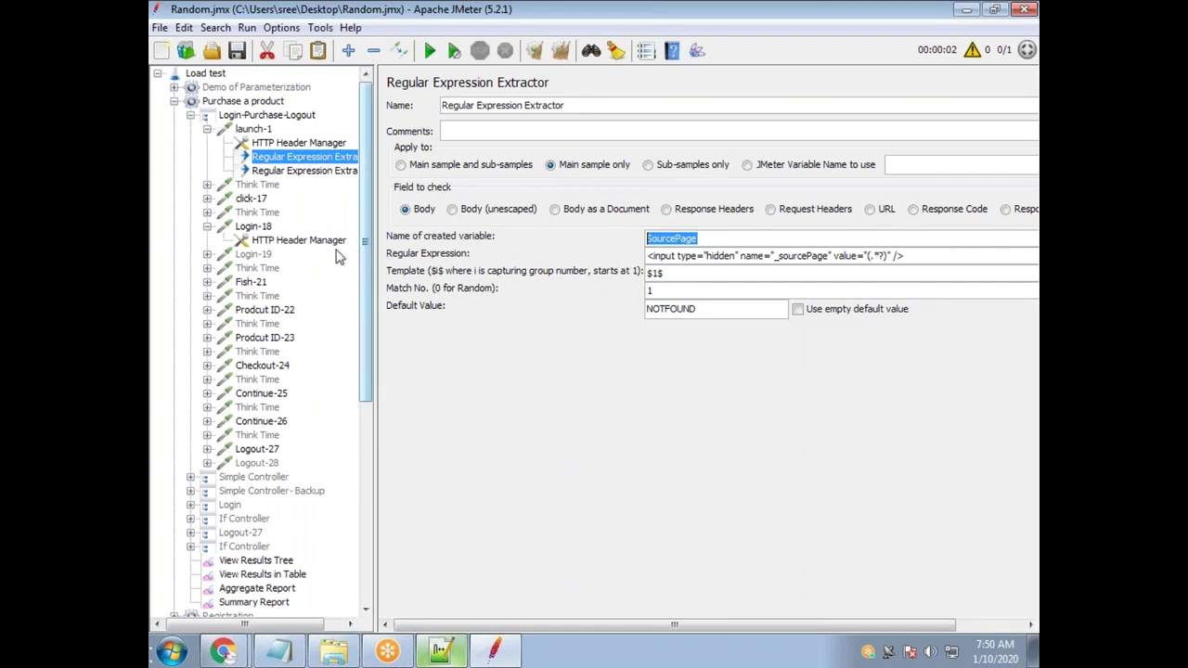
click(255, 227)
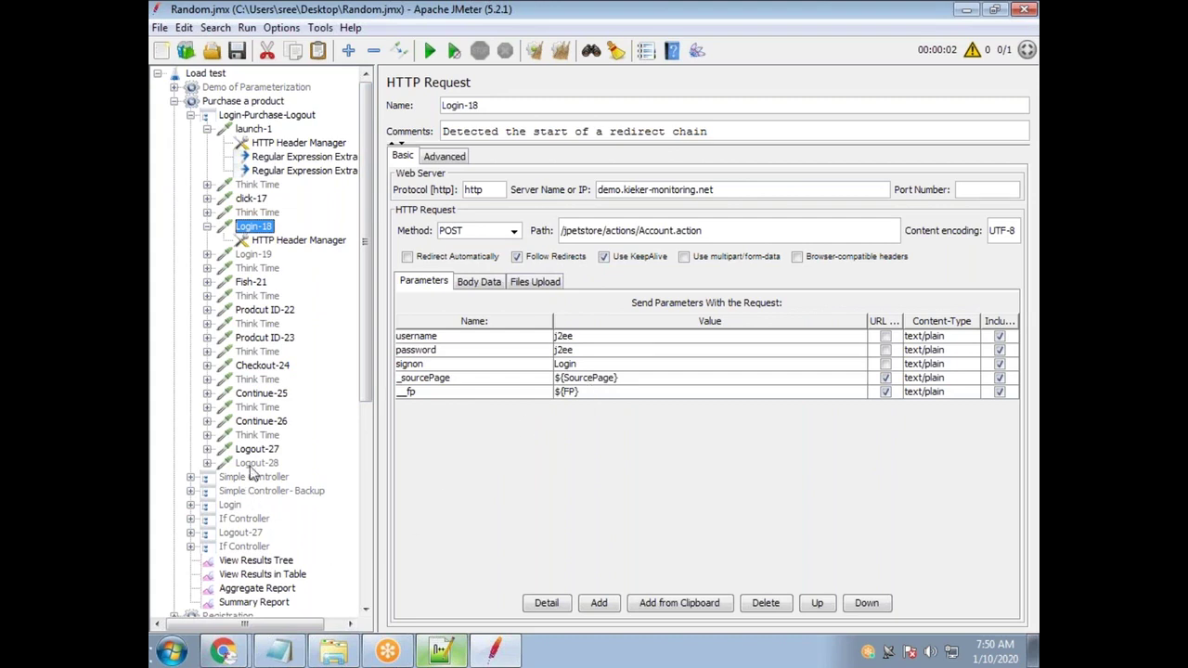
click(260, 422)
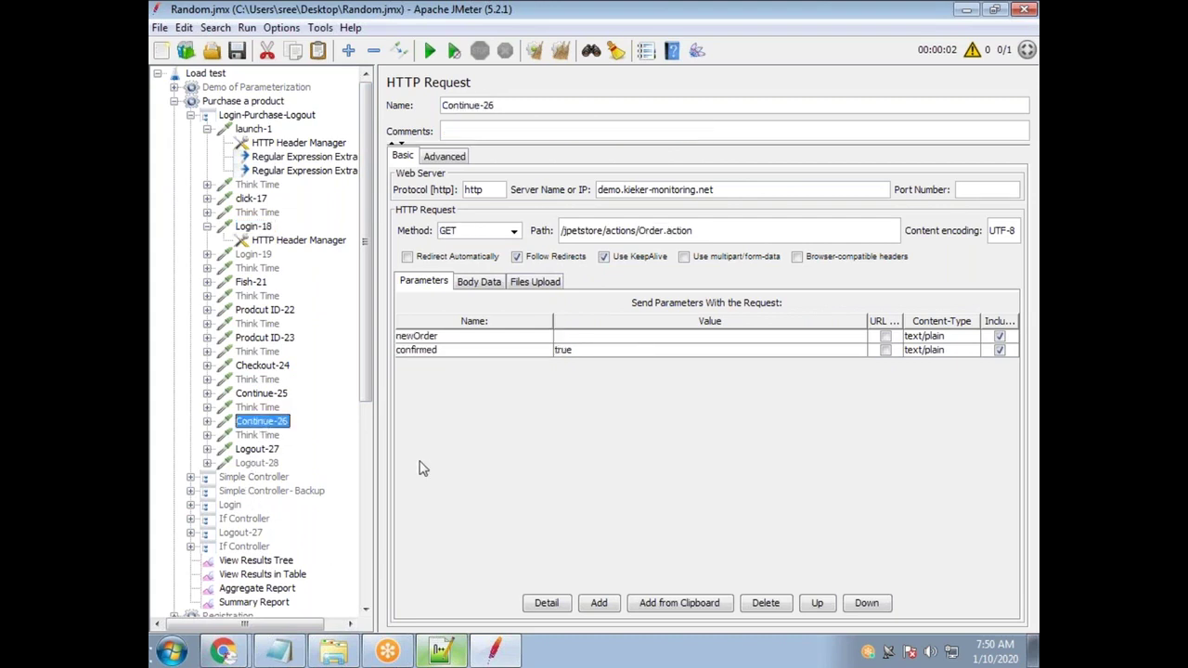
click(261, 395)
click(863, 503)
drag(863, 503, 553, 499)
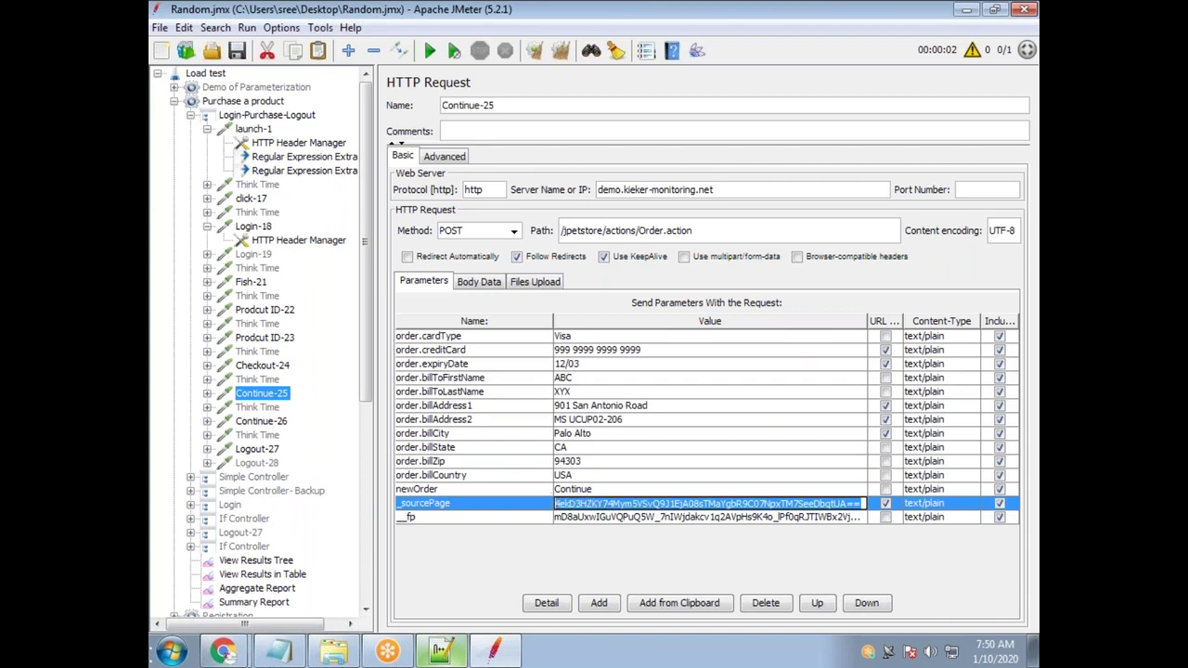
text($)
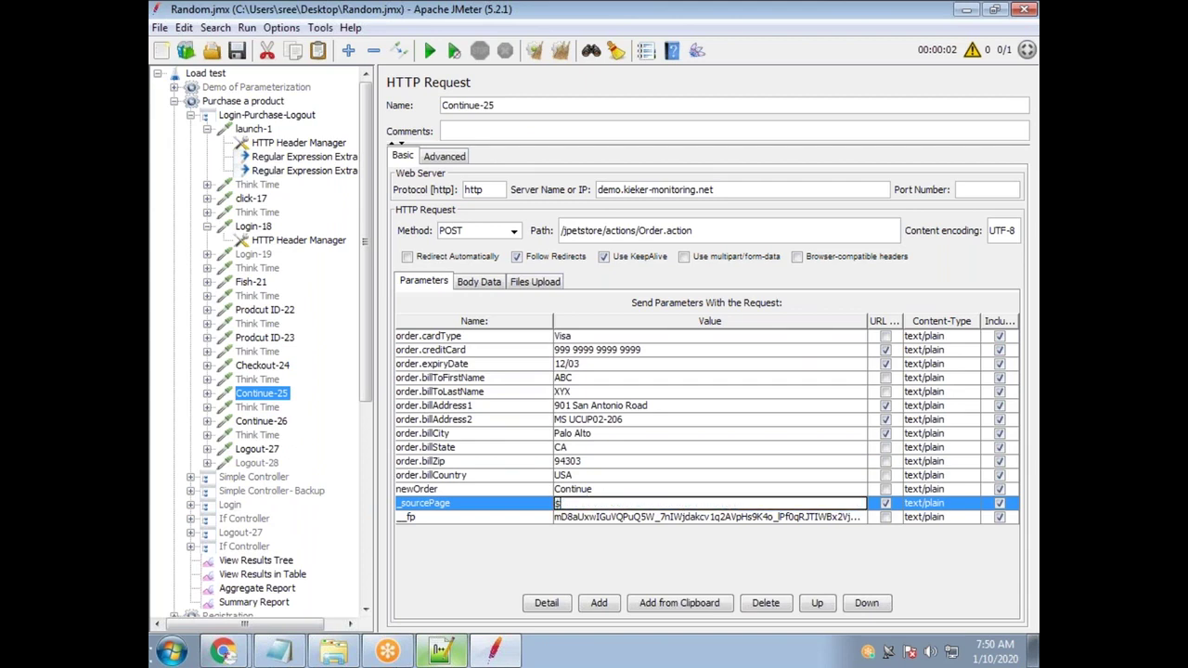
text({}SourcePage)
Set Continue-25's __fp parameter to ${FP}, using the variable name from launch-1's second Regular Expression Extractor
click(284, 173)
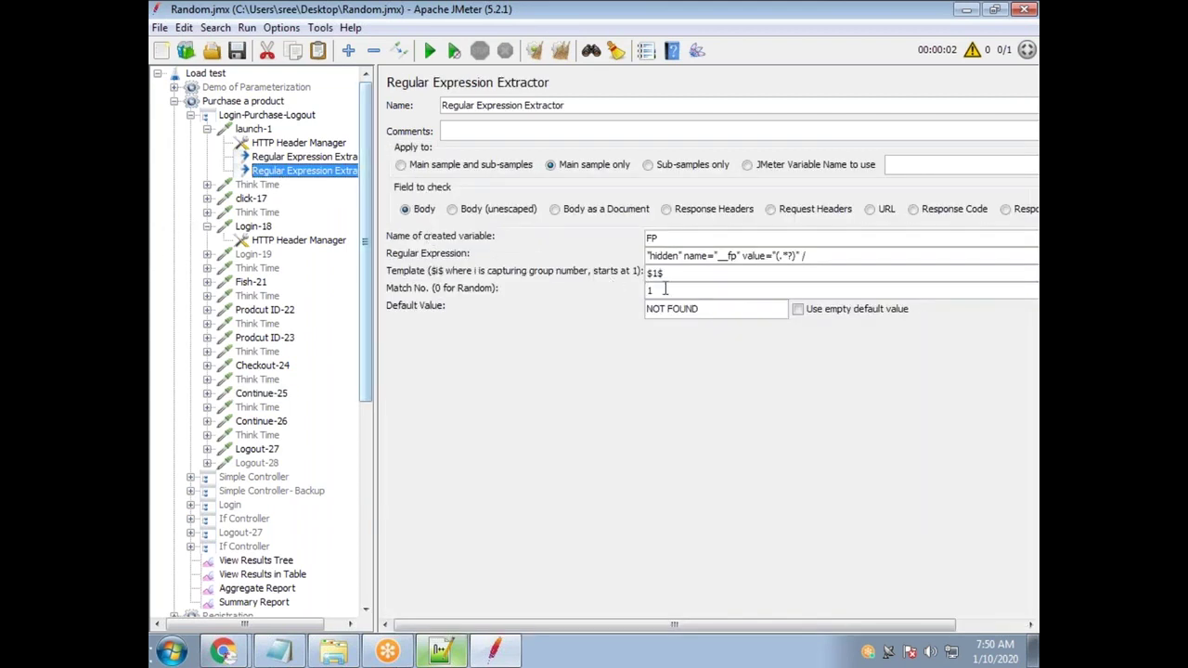
click(674, 237)
drag(665, 239, 644, 239)
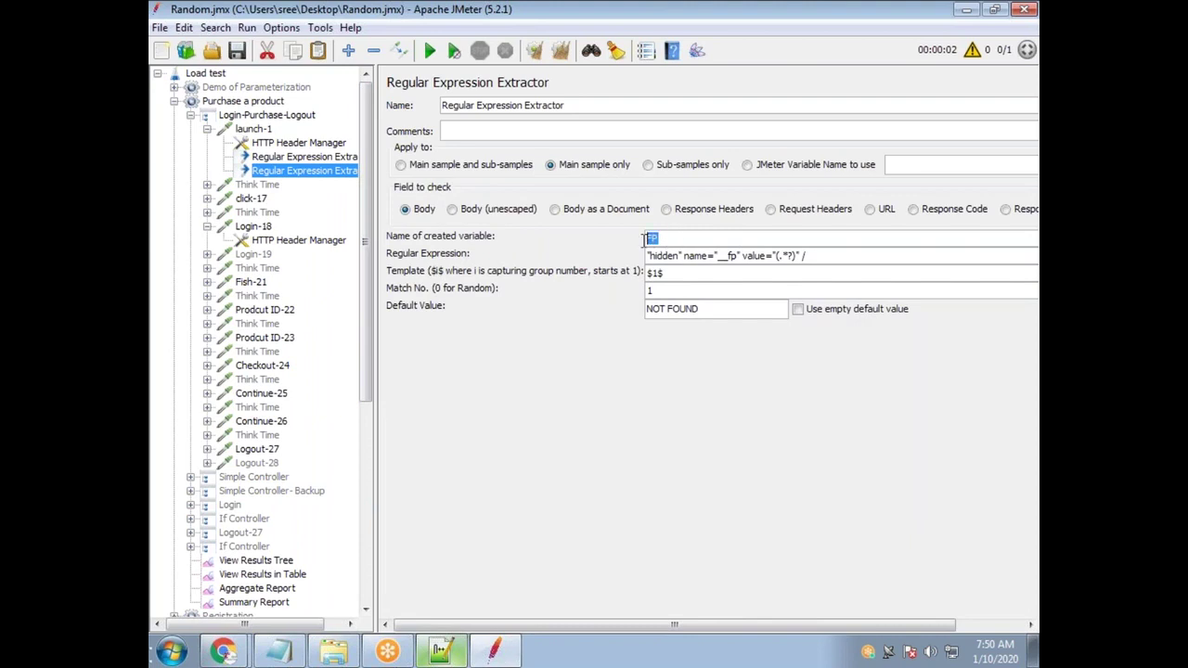
click(256, 226)
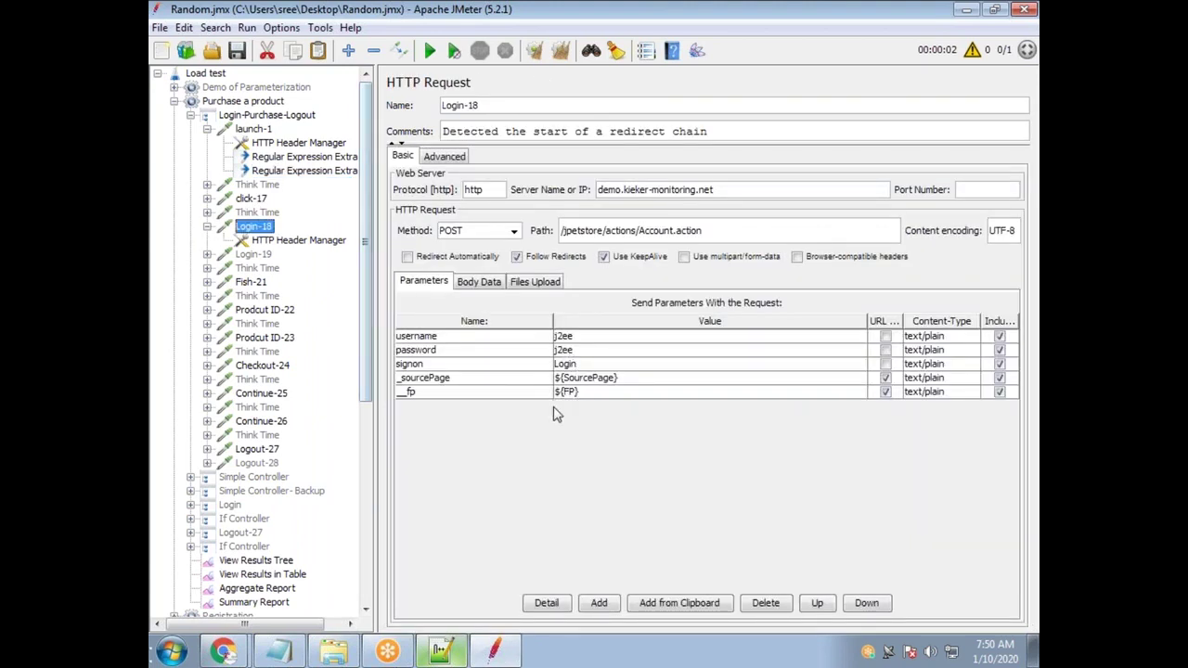
click(265, 423)
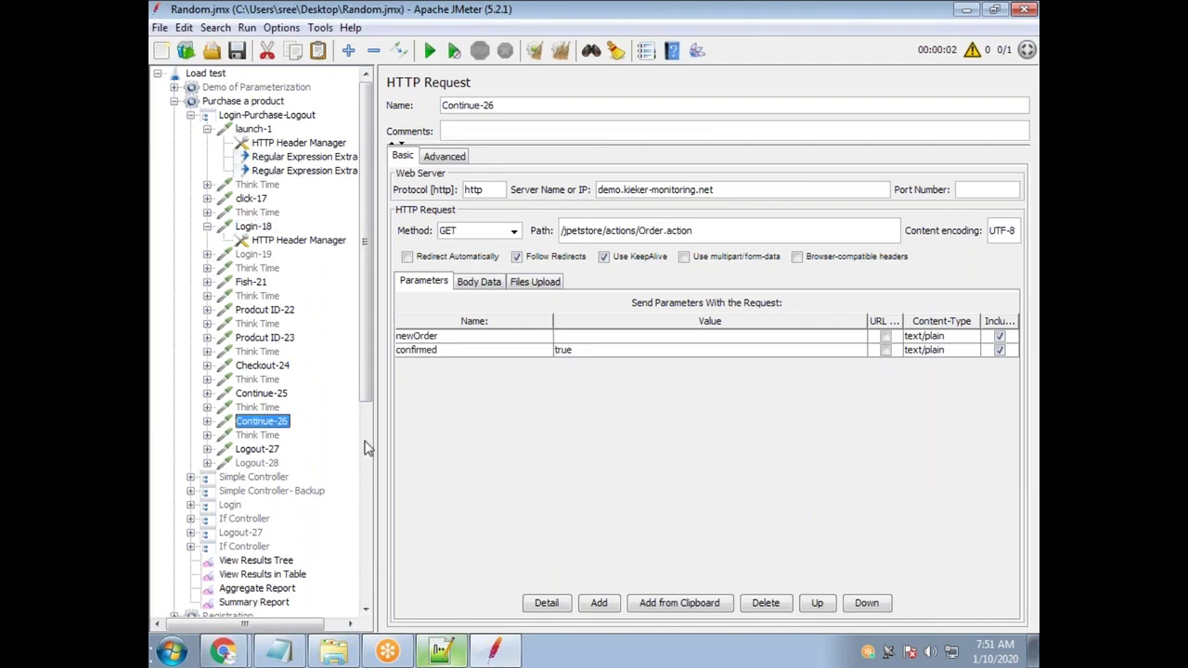
click(263, 395)
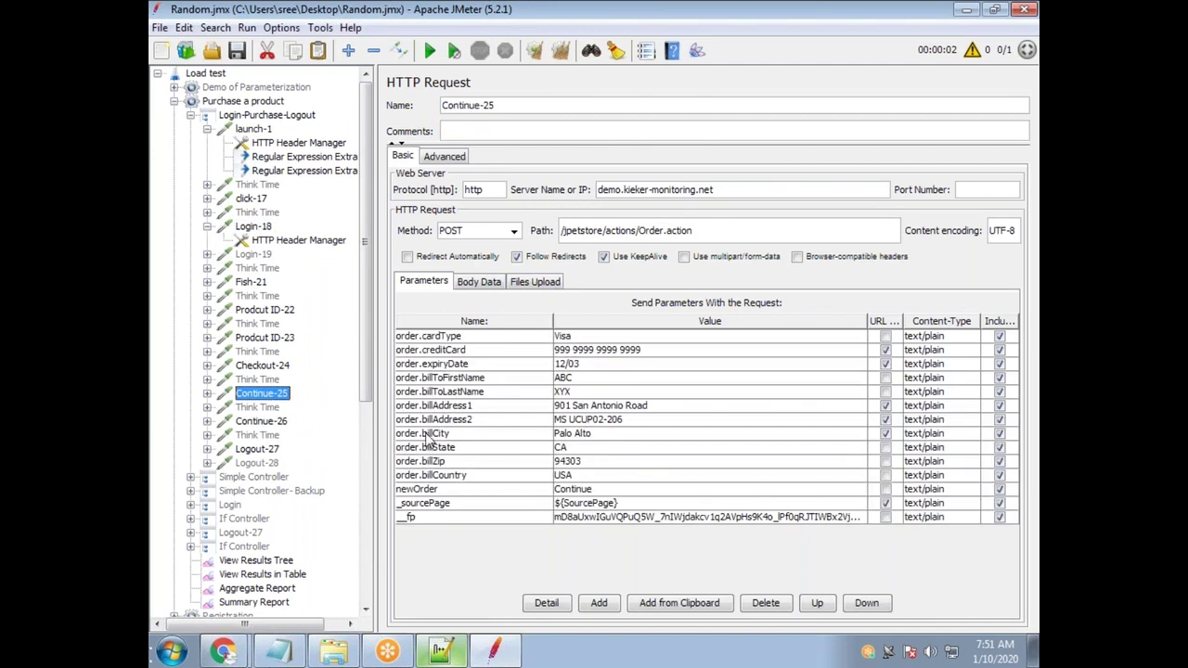
double_click(859, 517)
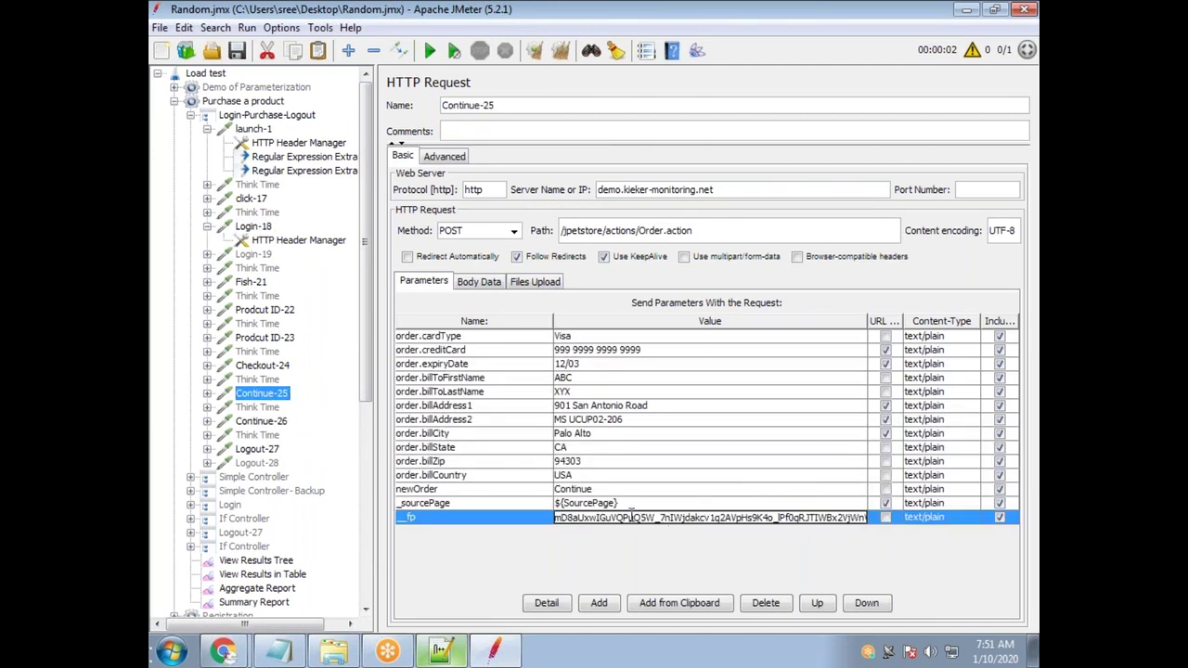
drag(562, 521, 926, 520)
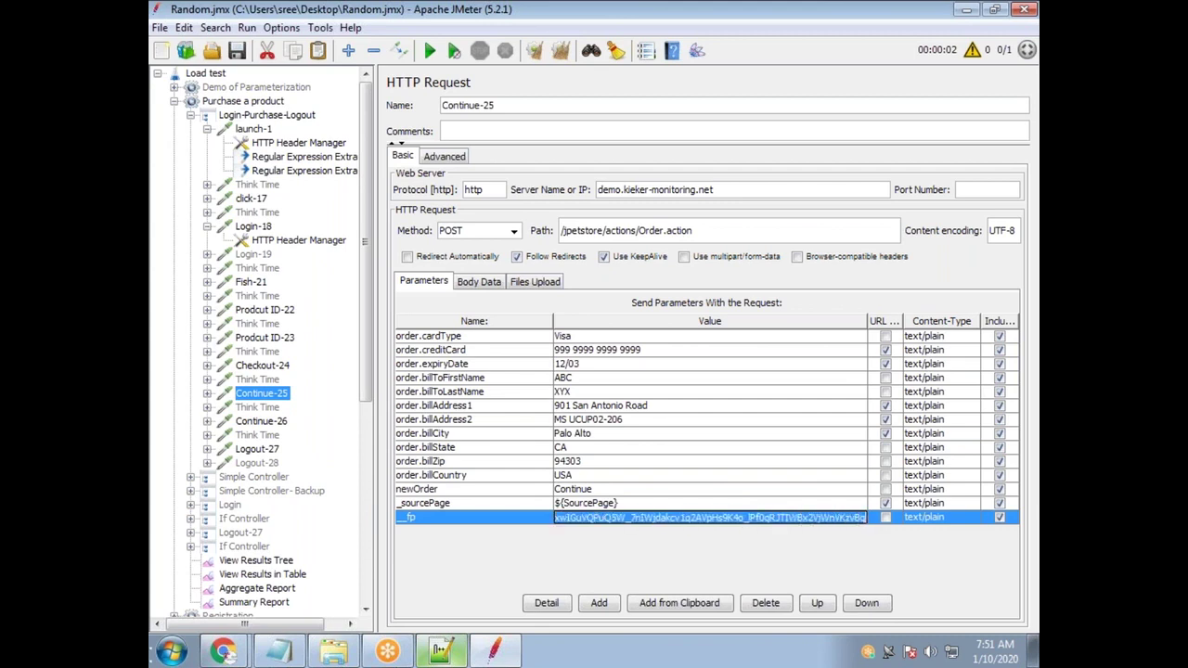
key(BackSpace)
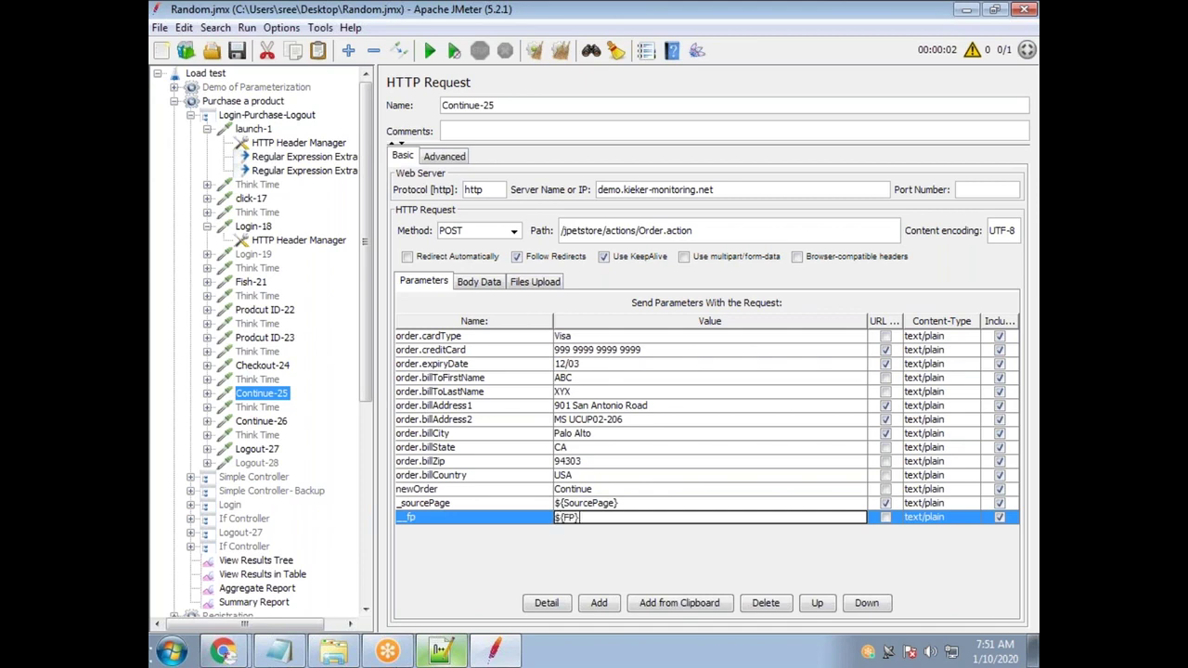
click(513, 509)
click(586, 520)
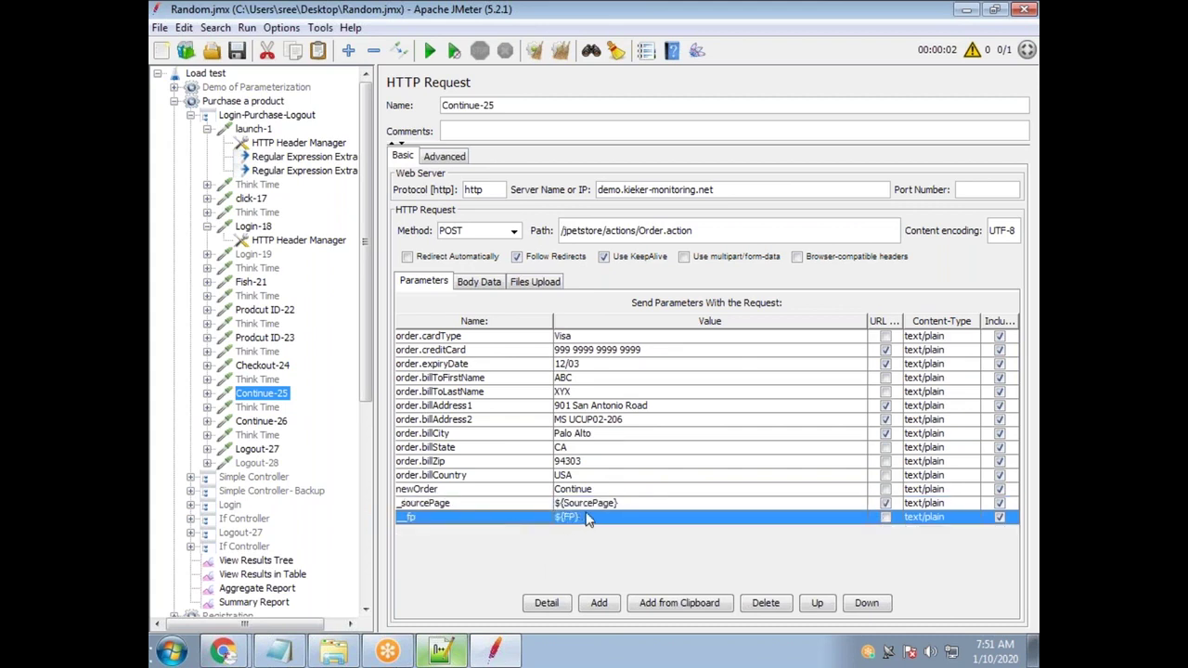
click(479, 509)
click(481, 519)
click(481, 509)
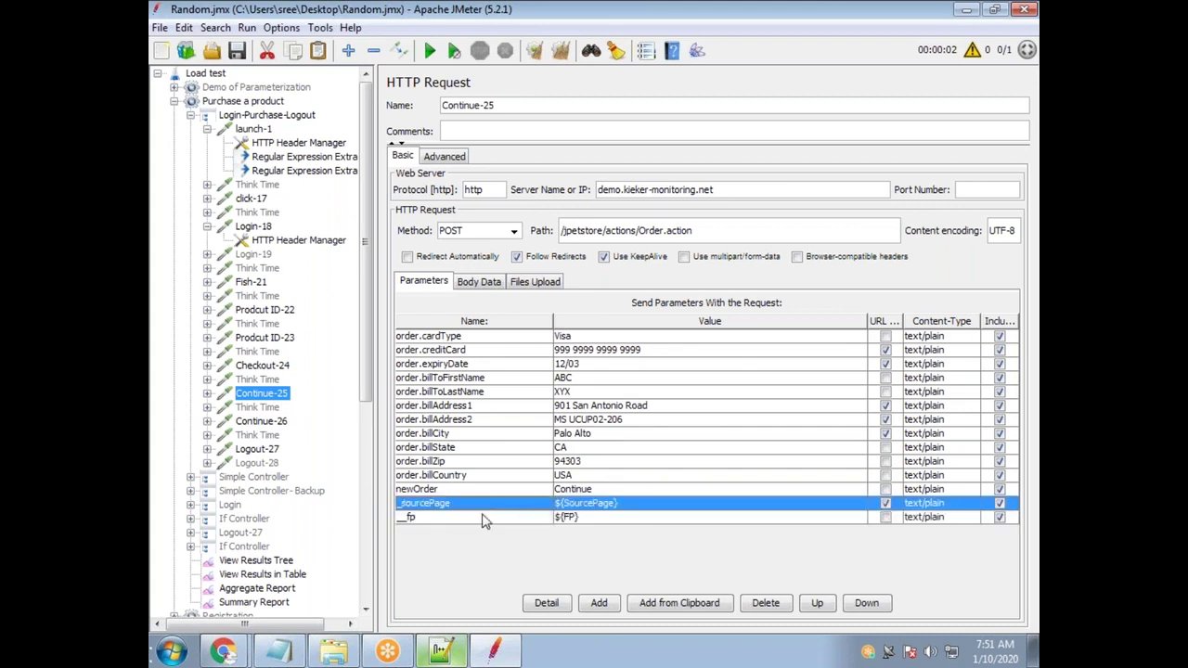
click(482, 520)
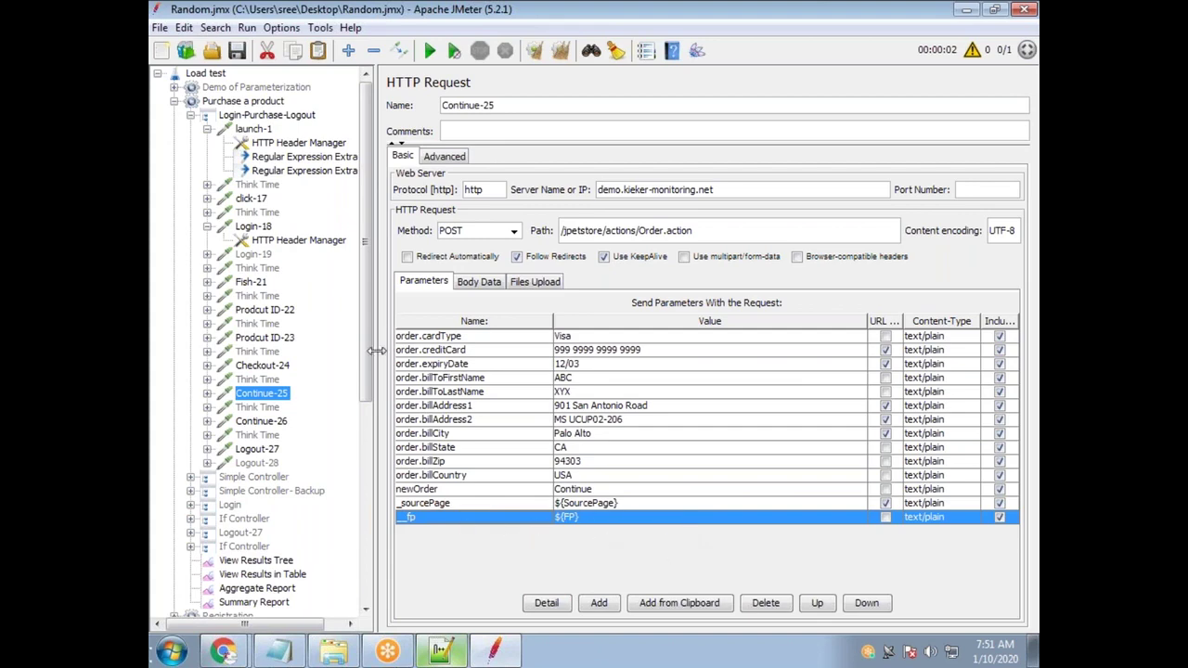
Check the Demo Of Assertions listeners for results and collapse that thread group
scroll(375, 350, down, 8)
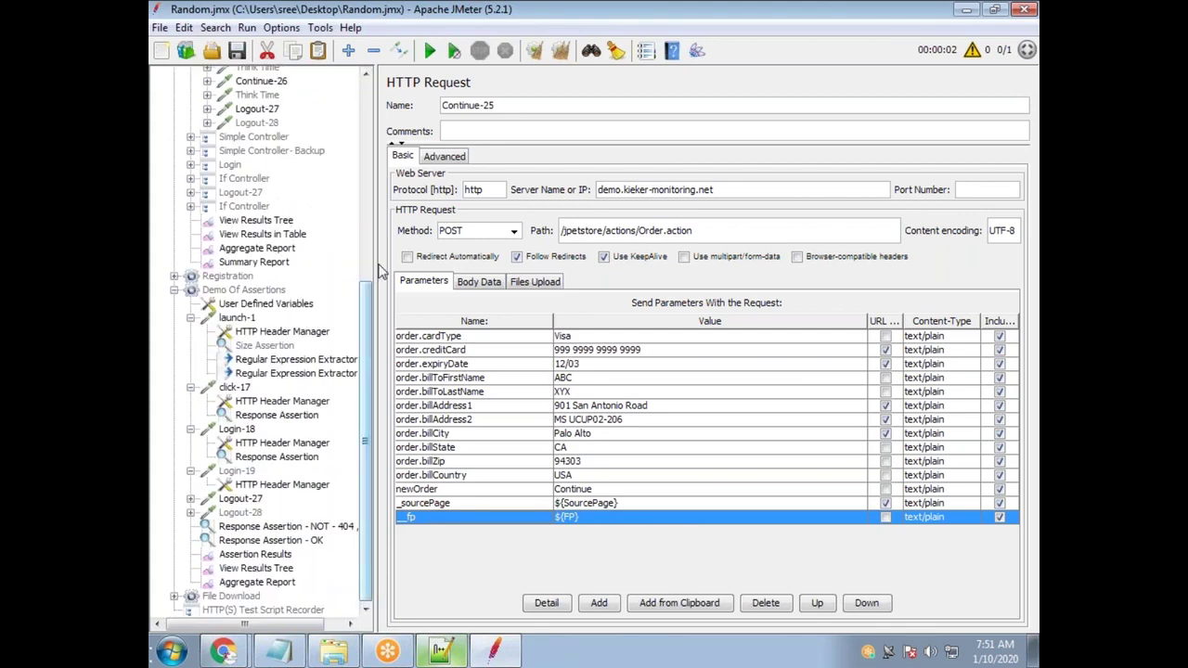
click(254, 555)
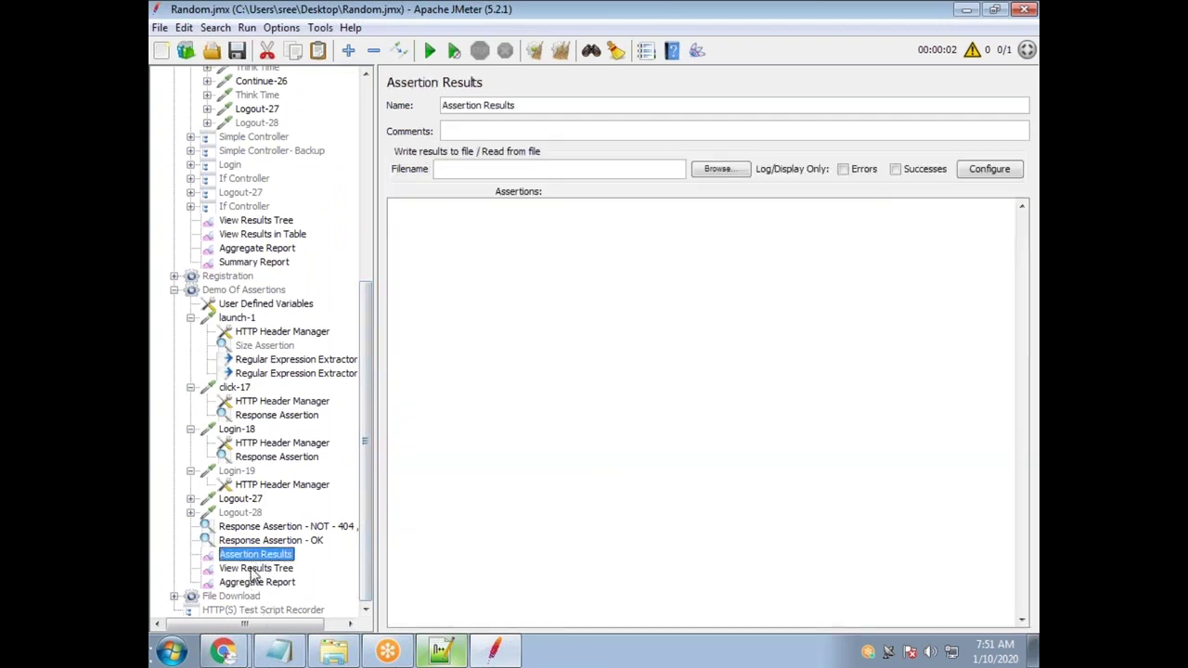
click(254, 568)
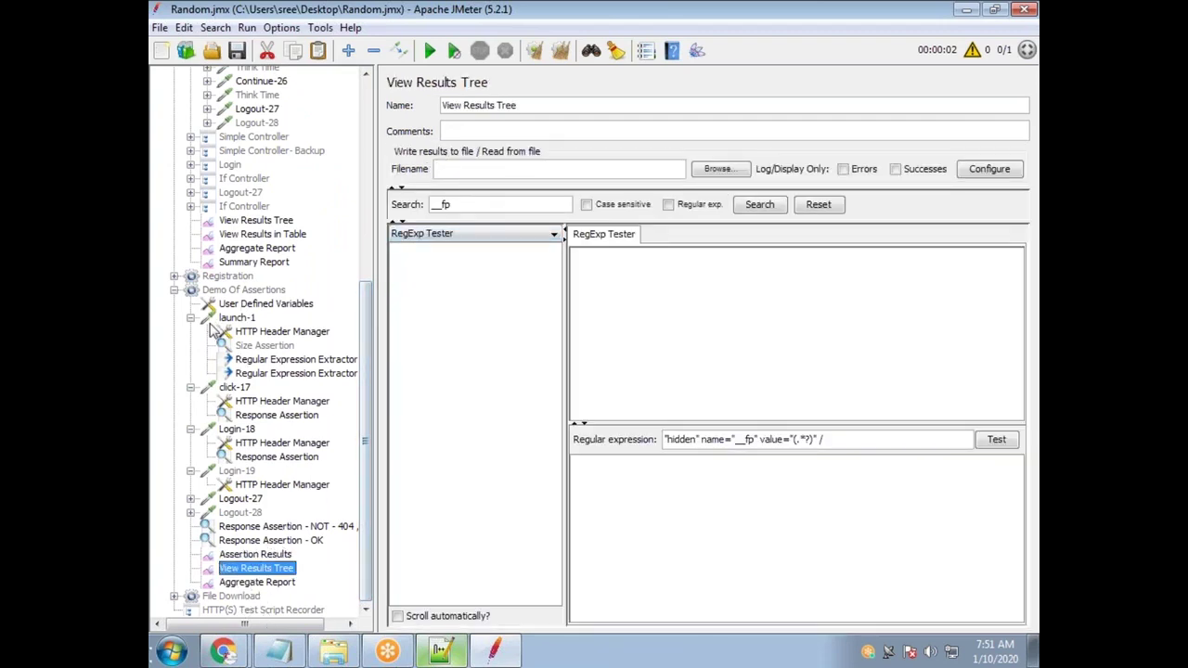
click(174, 290)
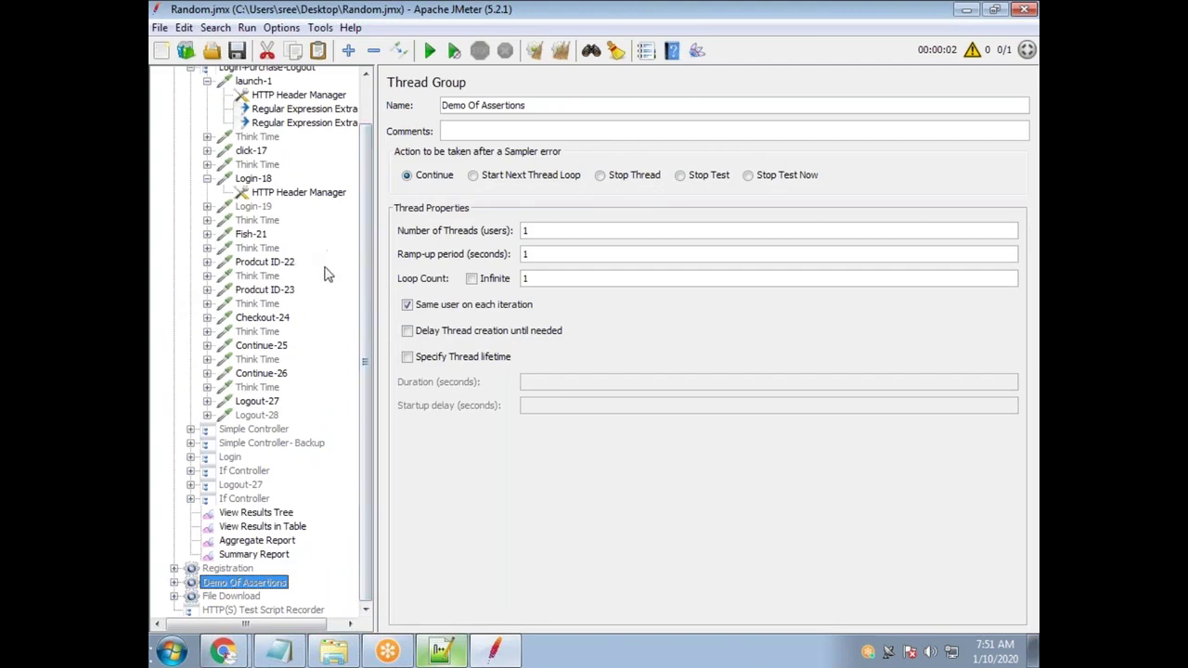
Check the purchase group's table and aggregate results, clear all previous results and run the test again
click(255, 526)
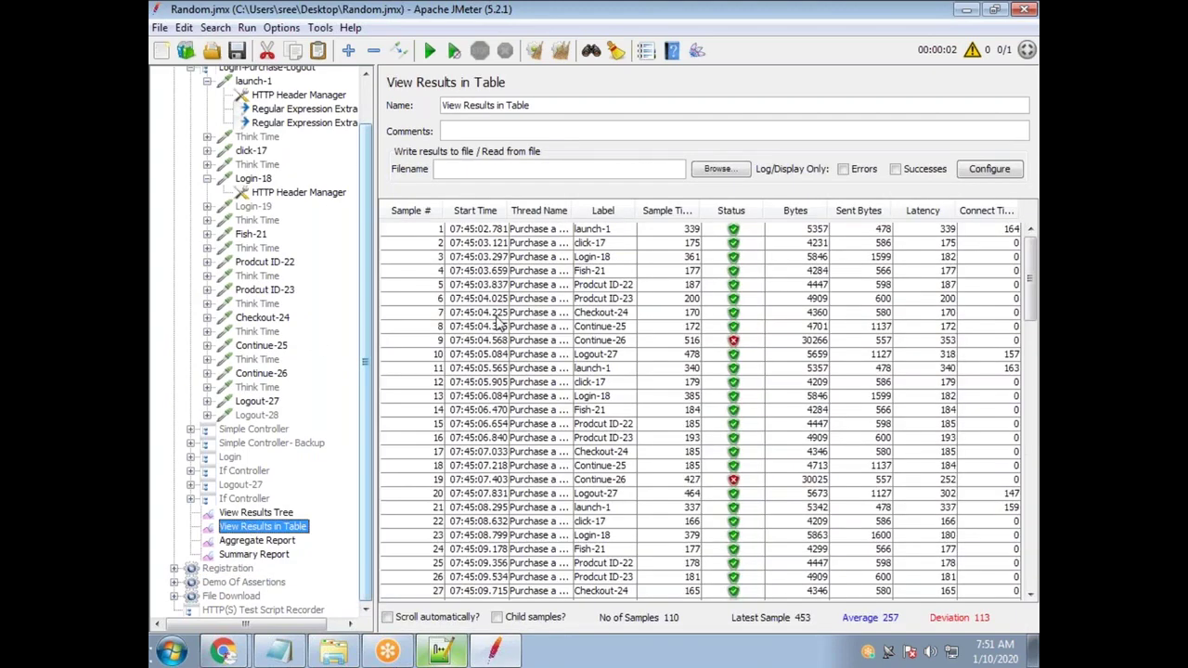
click(270, 540)
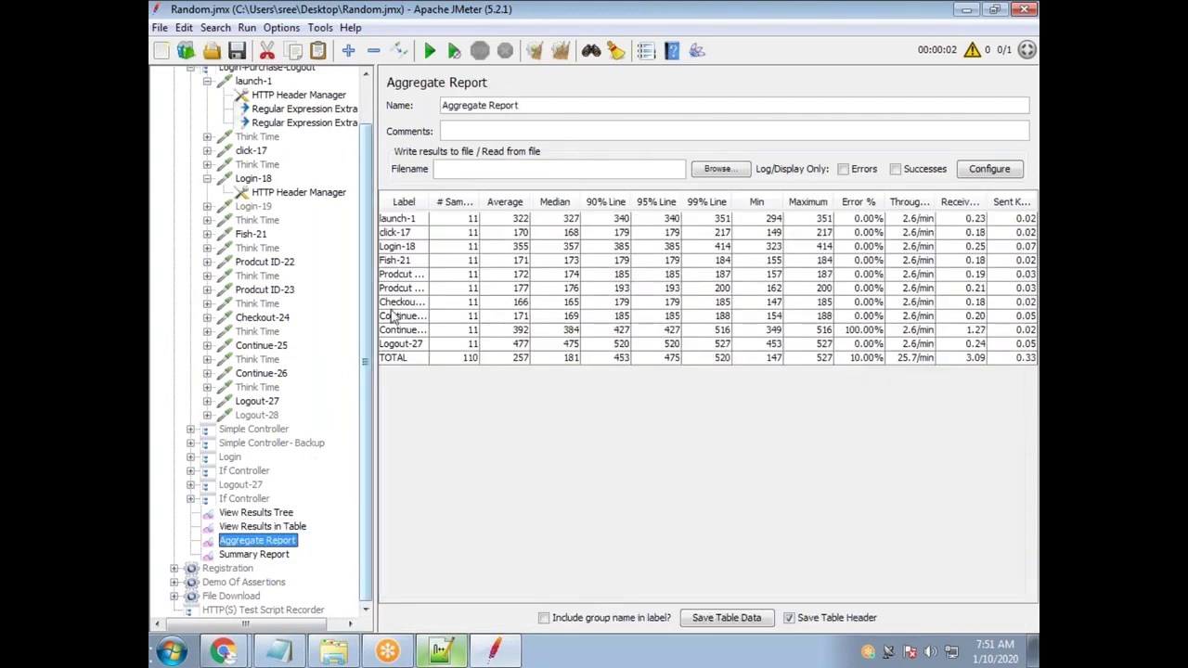
click(560, 51)
click(429, 51)
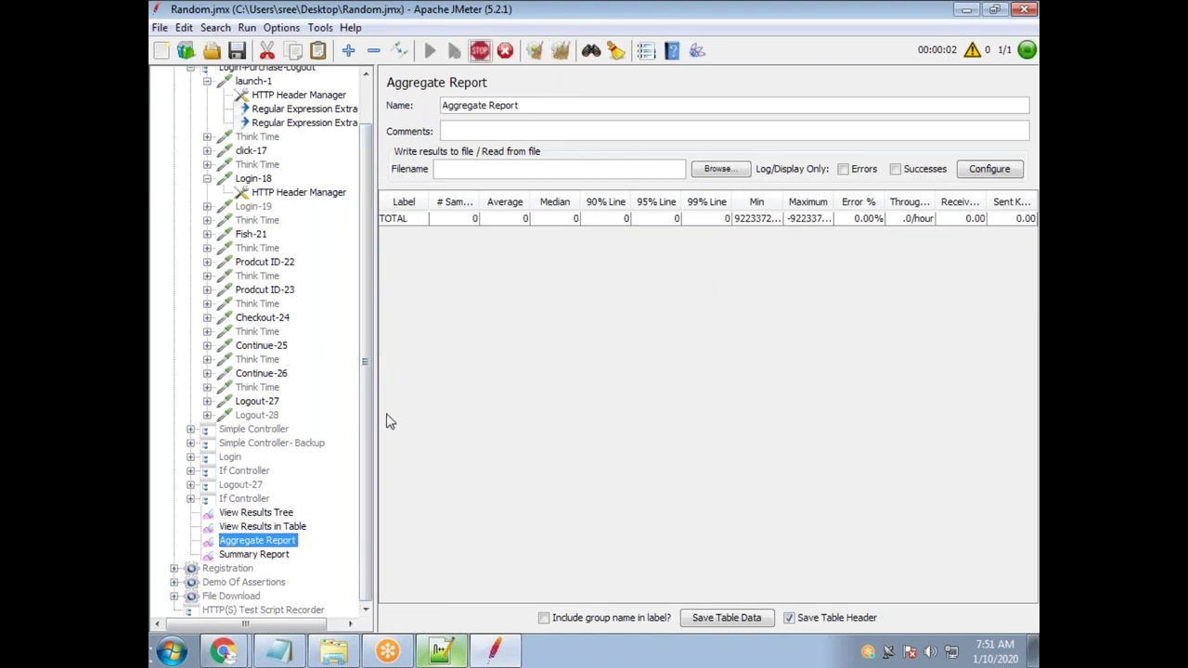
Compare the new run's Checkout-24, Continue-25 and Continue-26 response bodies in the purchase group's results tree
click(256, 513)
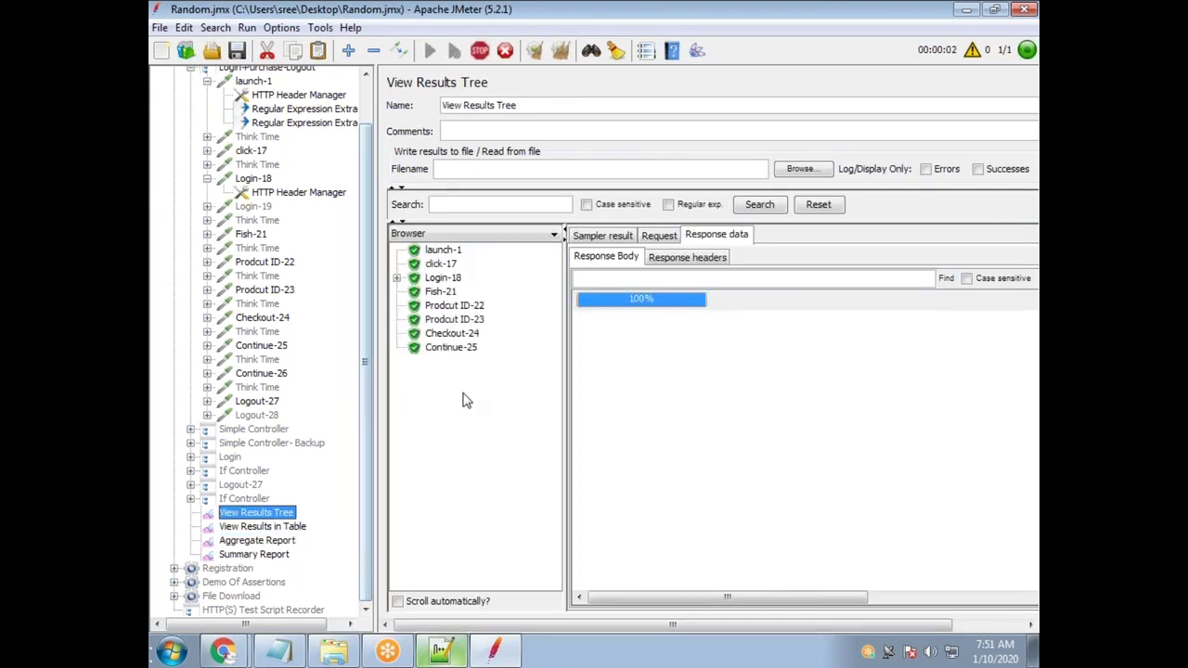
click(455, 362)
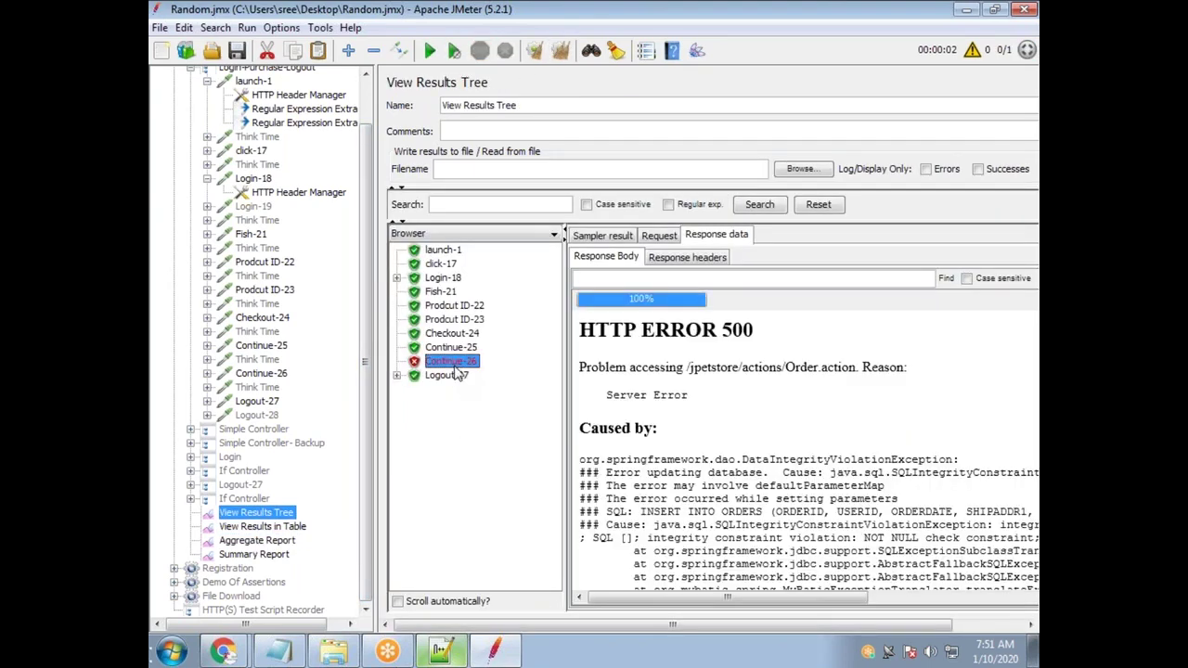
click(442, 348)
click(447, 334)
click(453, 361)
Read through Continue-26's error response and stack trace for the cause of the order failure
drag(733, 368, 984, 392)
click(844, 492)
scroll(813, 503, down, 10)
scroll(819, 496, down, 10)
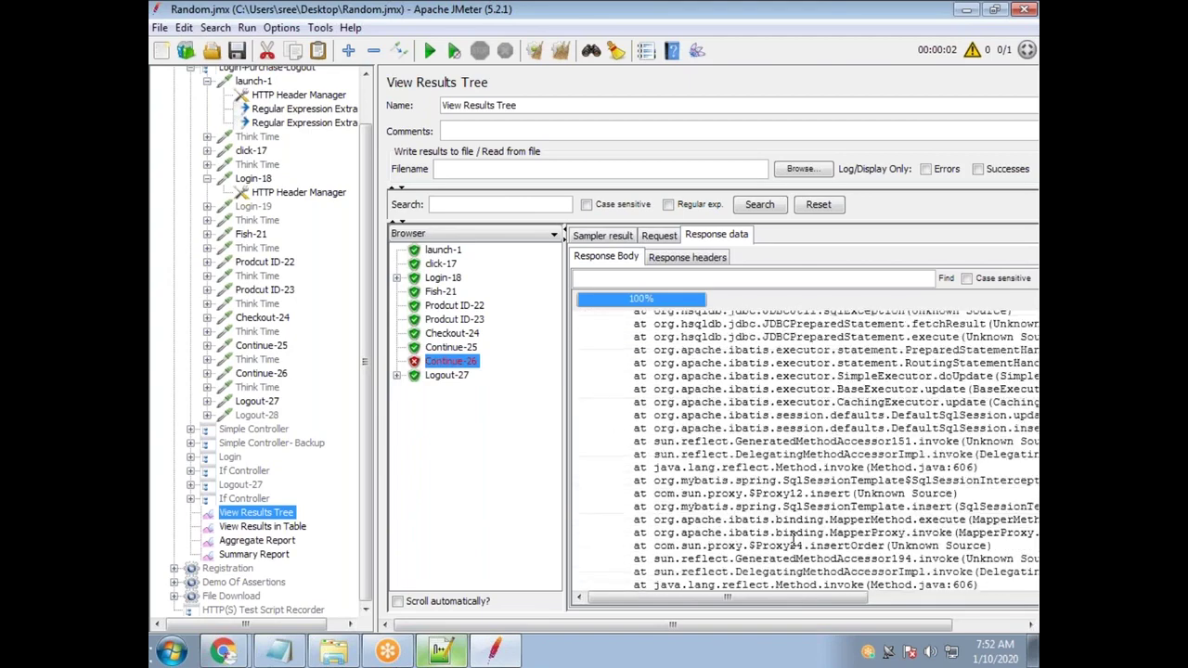
mouse_move(801, 595)
mouse_down()
mouse_move(1010, 587)
mouse_move(793, 595)
mouse_up()
scroll(820, 476, down, 15)
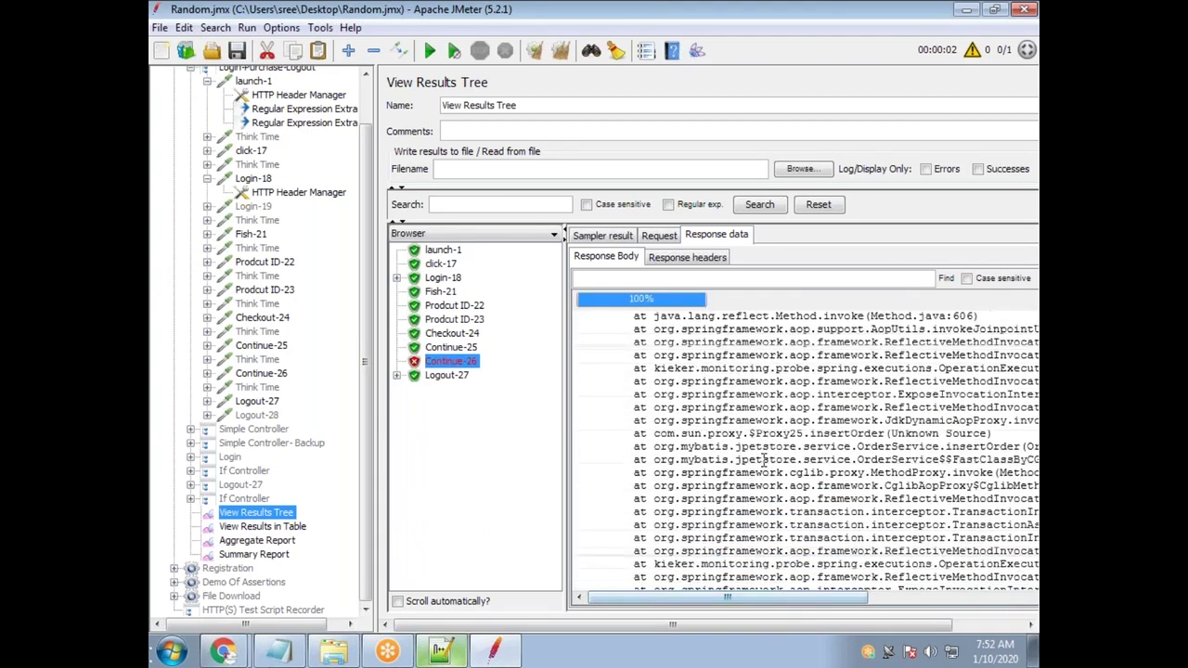
scroll(820, 476, down, 15)
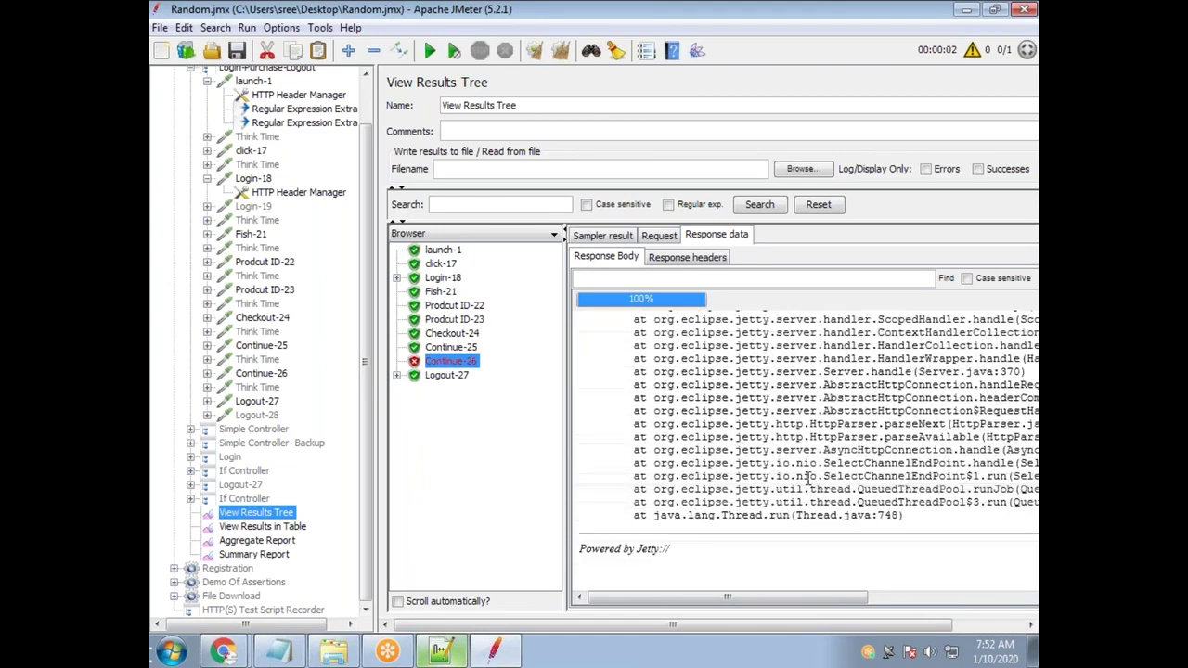
scroll(790, 484, up, 10)
click(450, 347)
click(452, 361)
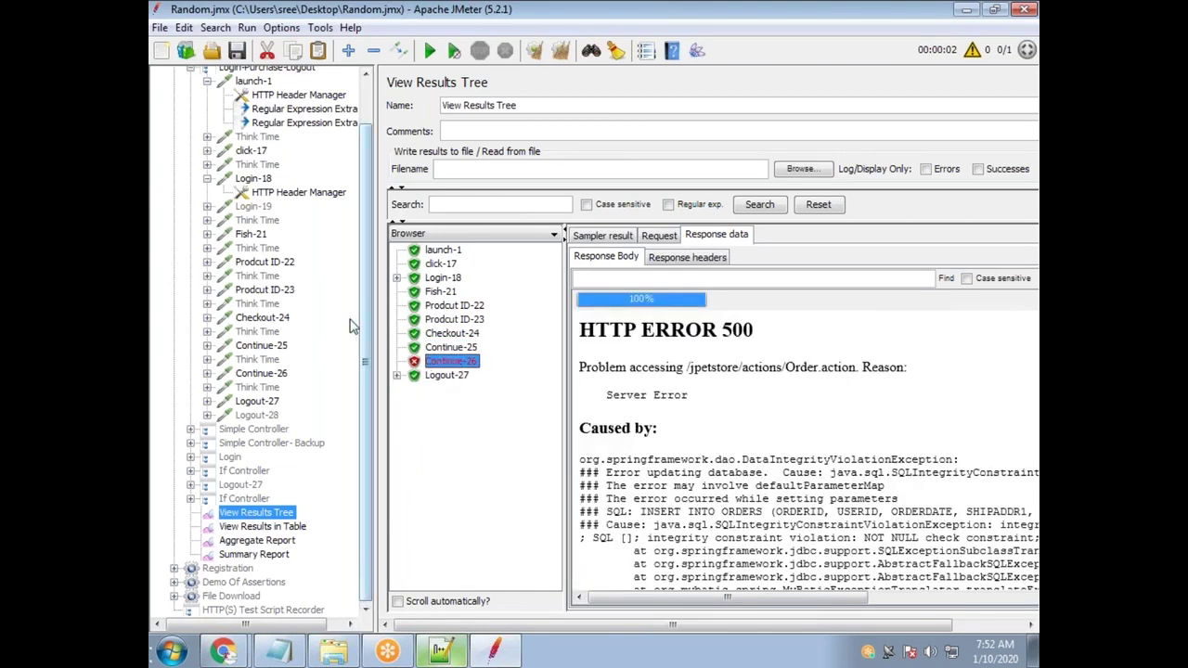
Review the Continue-26, Logout-27 and Continue-25 request parameters and launch-1's SourcePage extractor for missing correlation
click(262, 373)
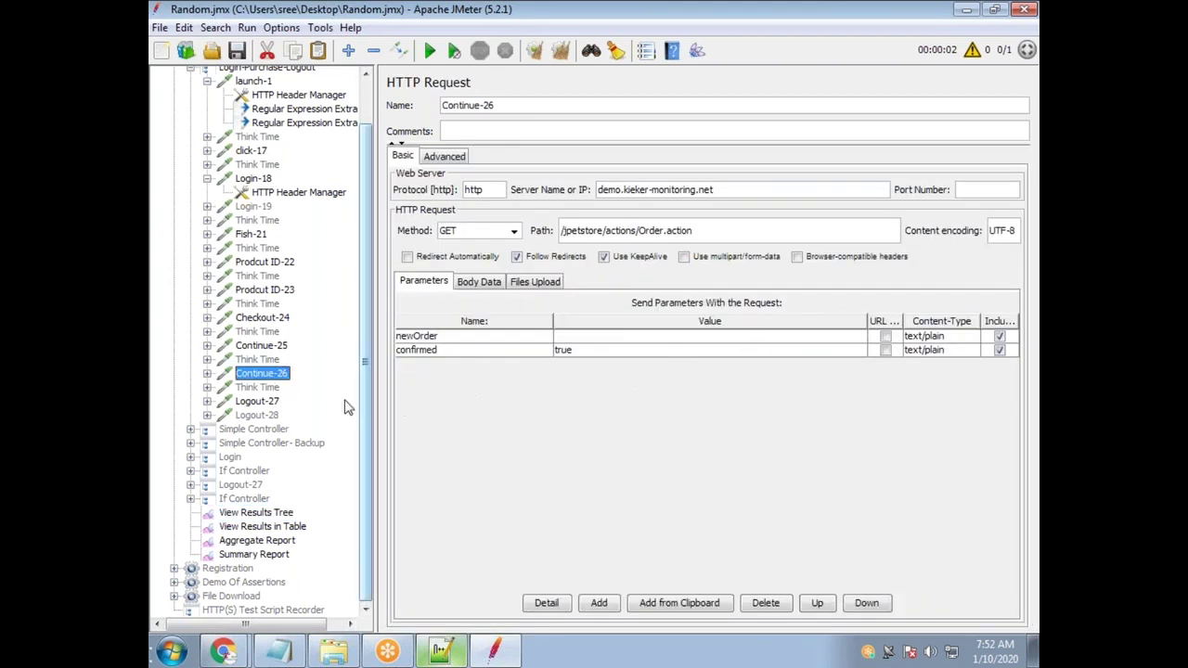
click(244, 399)
click(258, 374)
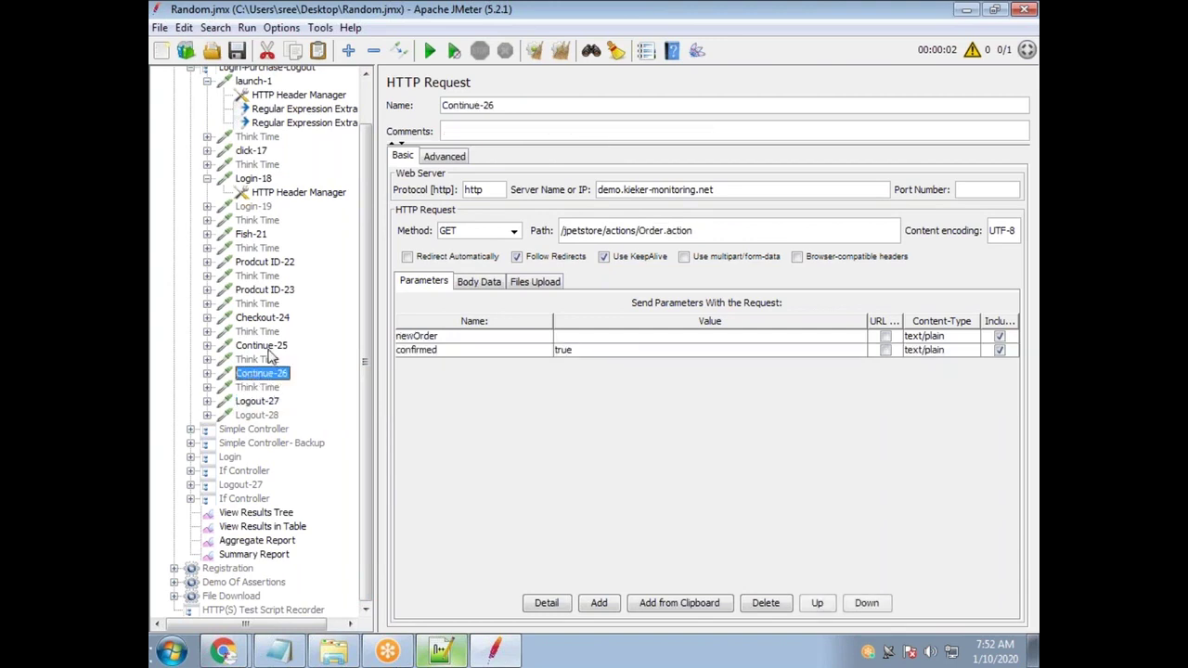
click(260, 345)
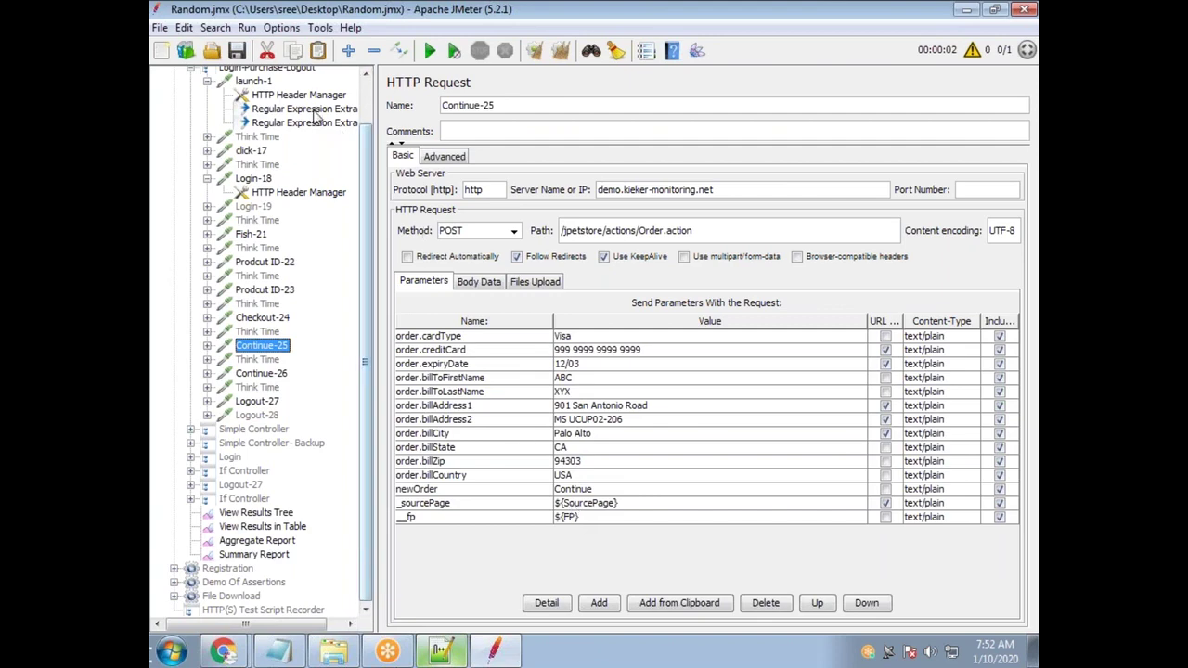
click(314, 111)
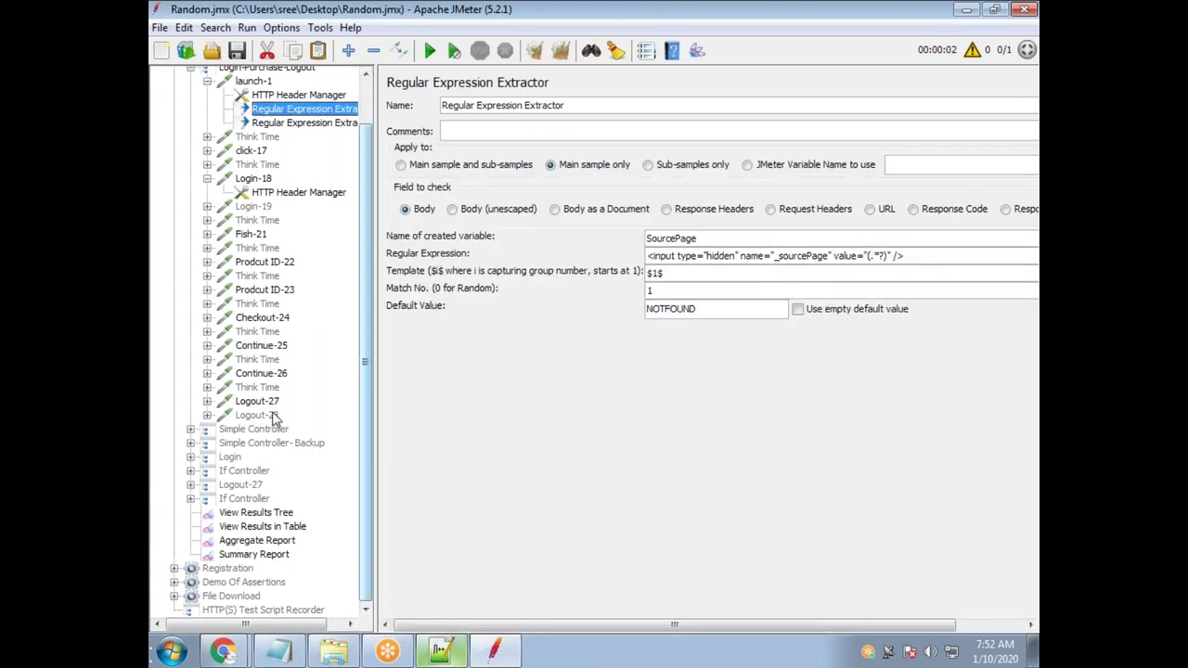
Copy the _sourcePage parameter name from Continue-25 and search the purchase group's results tree for it
click(269, 376)
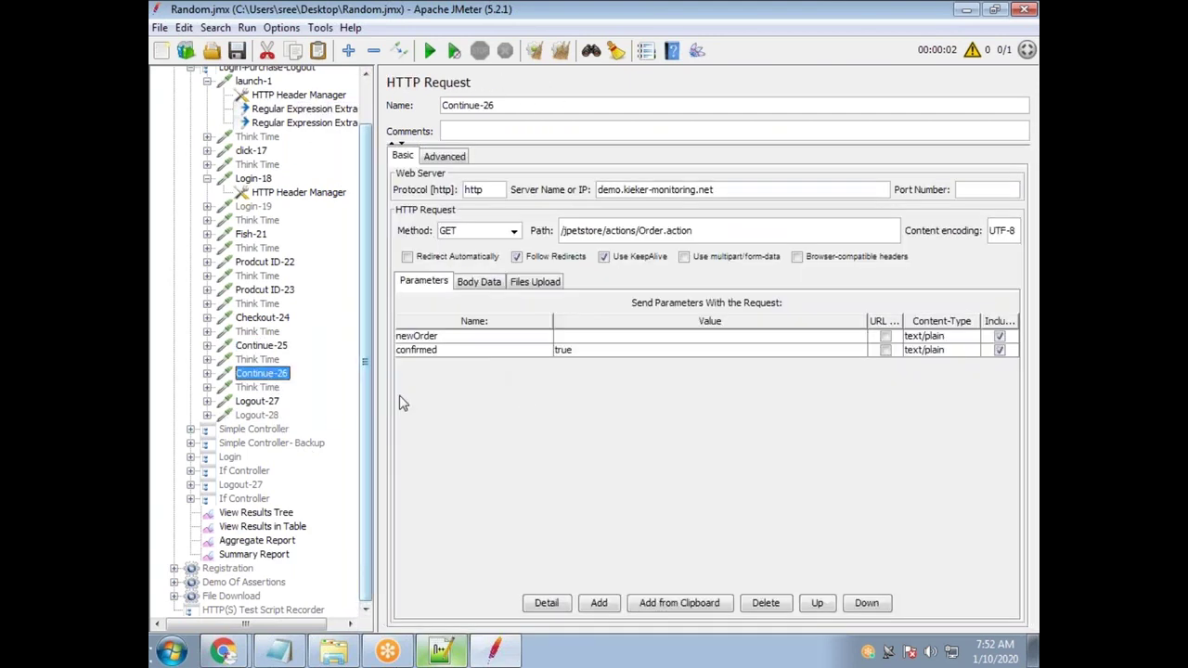
click(260, 347)
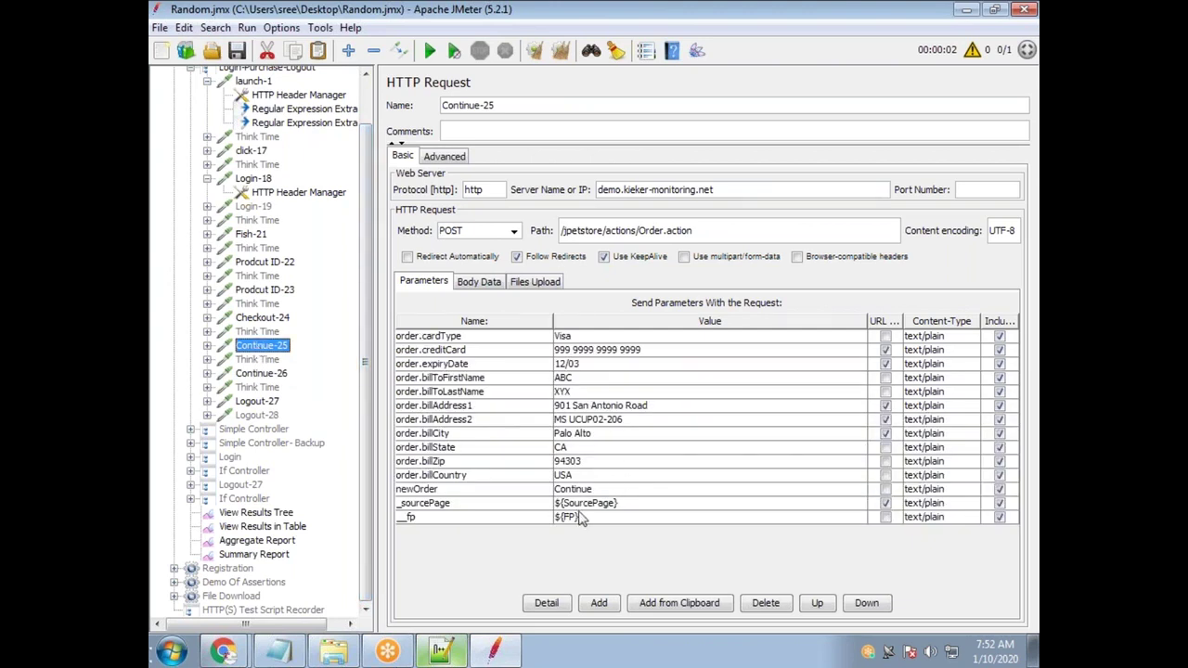
double_click(480, 503)
key(ctrl+a)
key(ctrl+c)
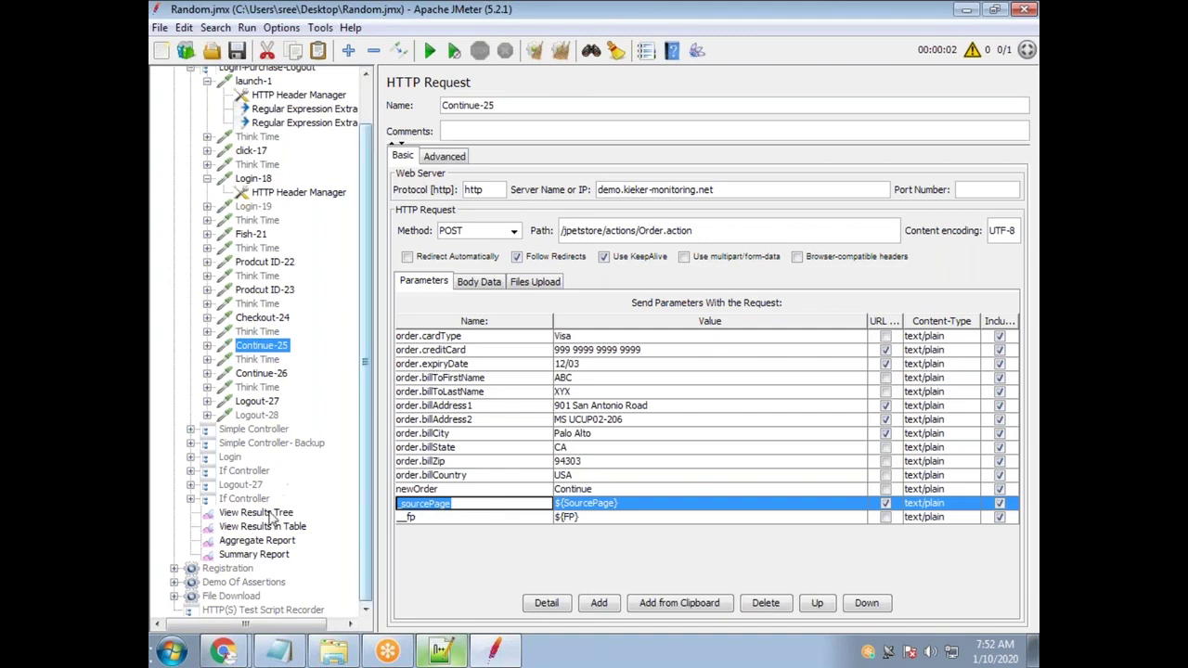
click(240, 542)
click(253, 527)
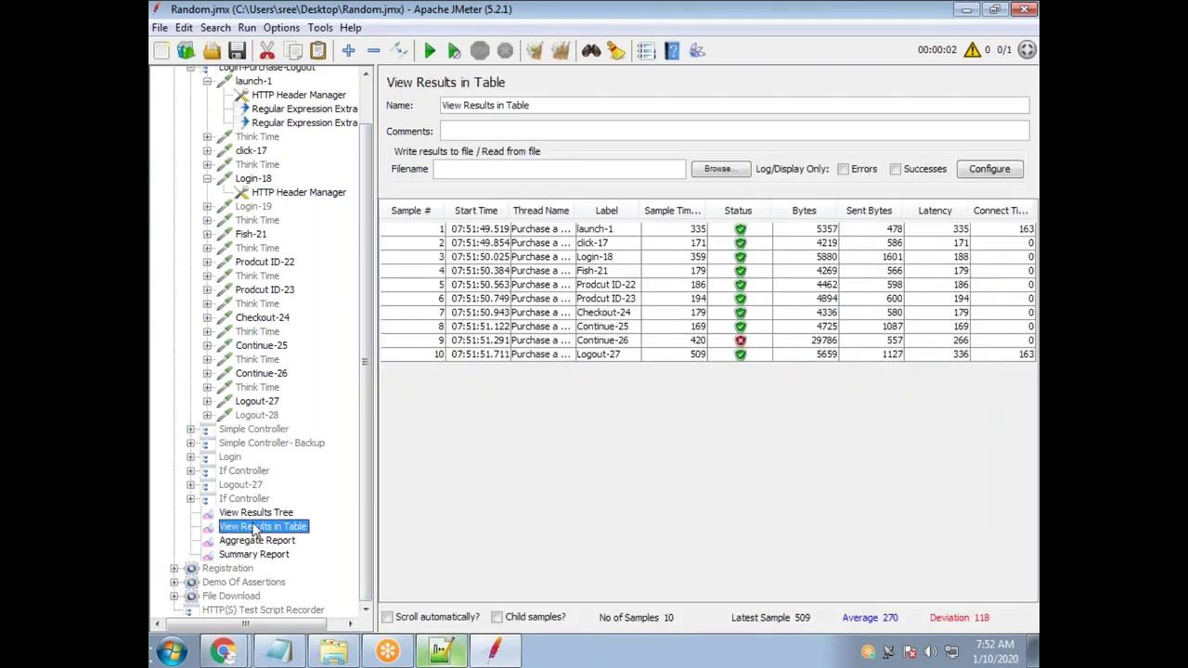
click(234, 512)
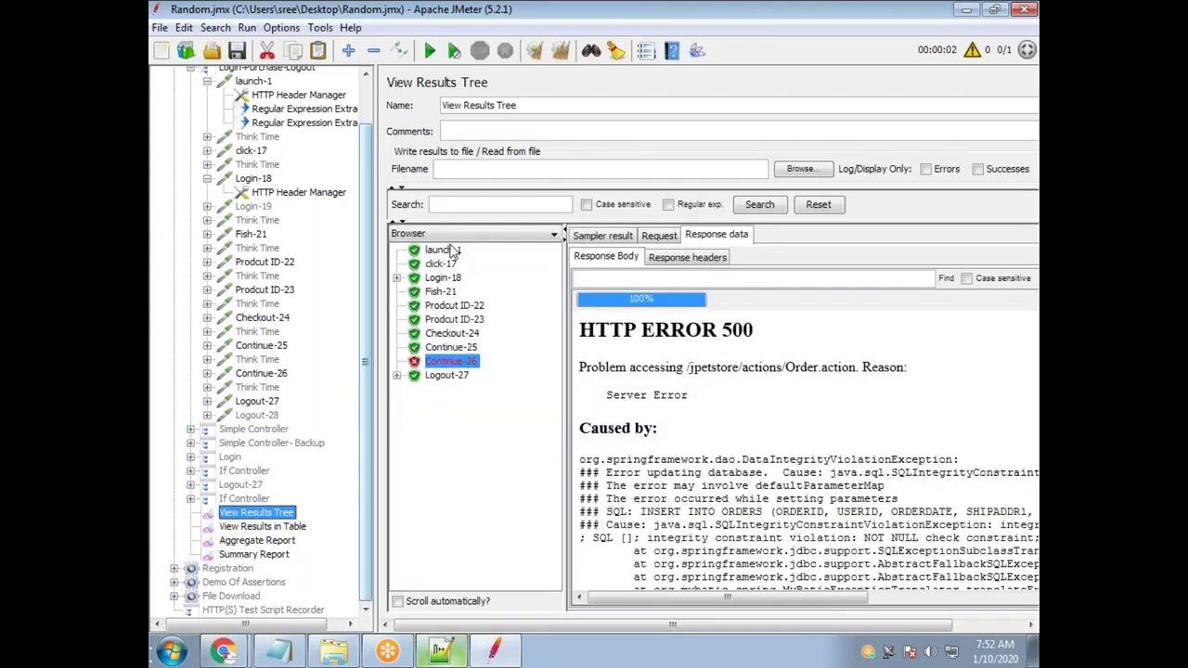
key(ctrl+v)
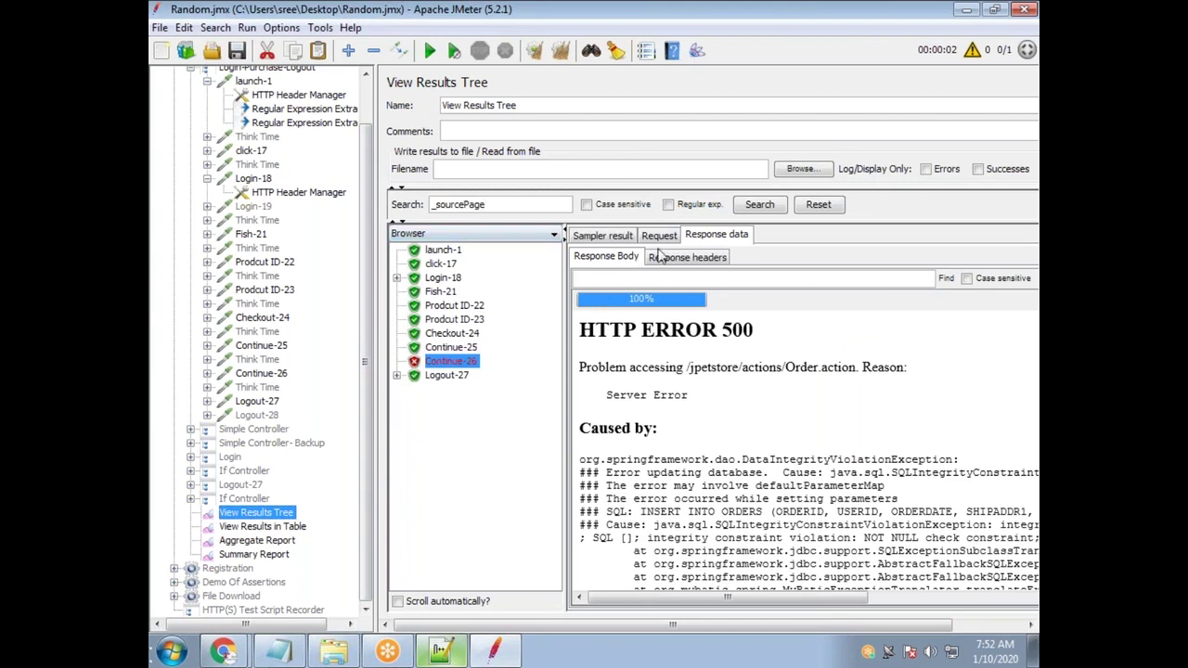
click(761, 208)
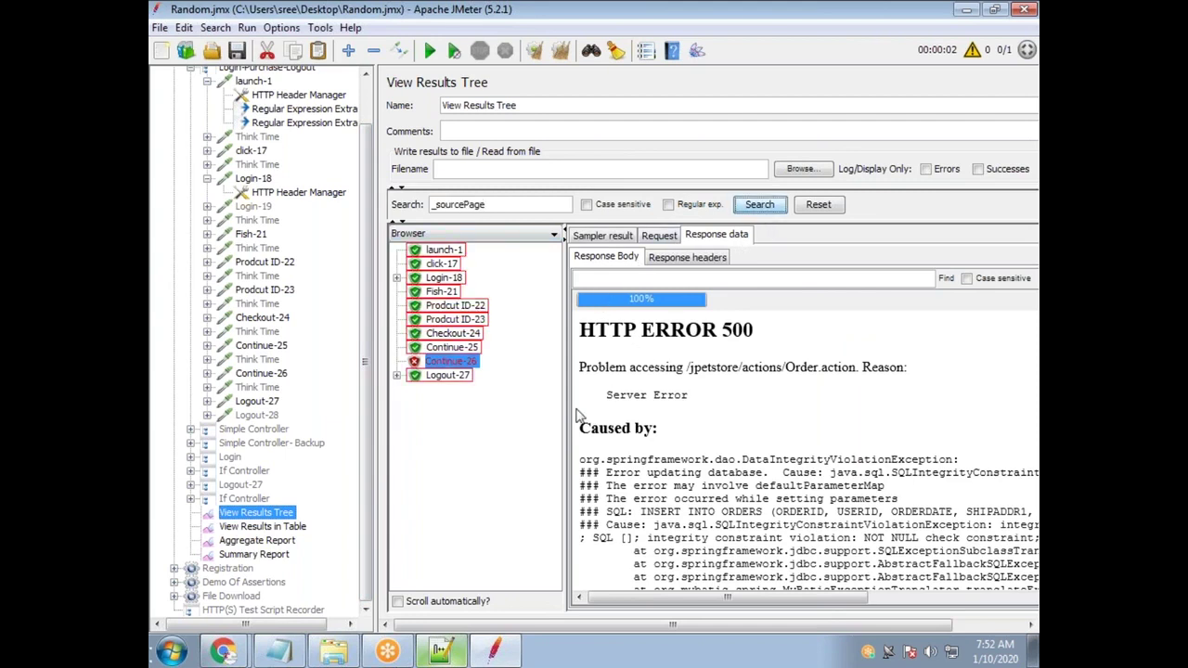
Show Checkout-24's response body as Text and find _sourcePage in it
click(442, 292)
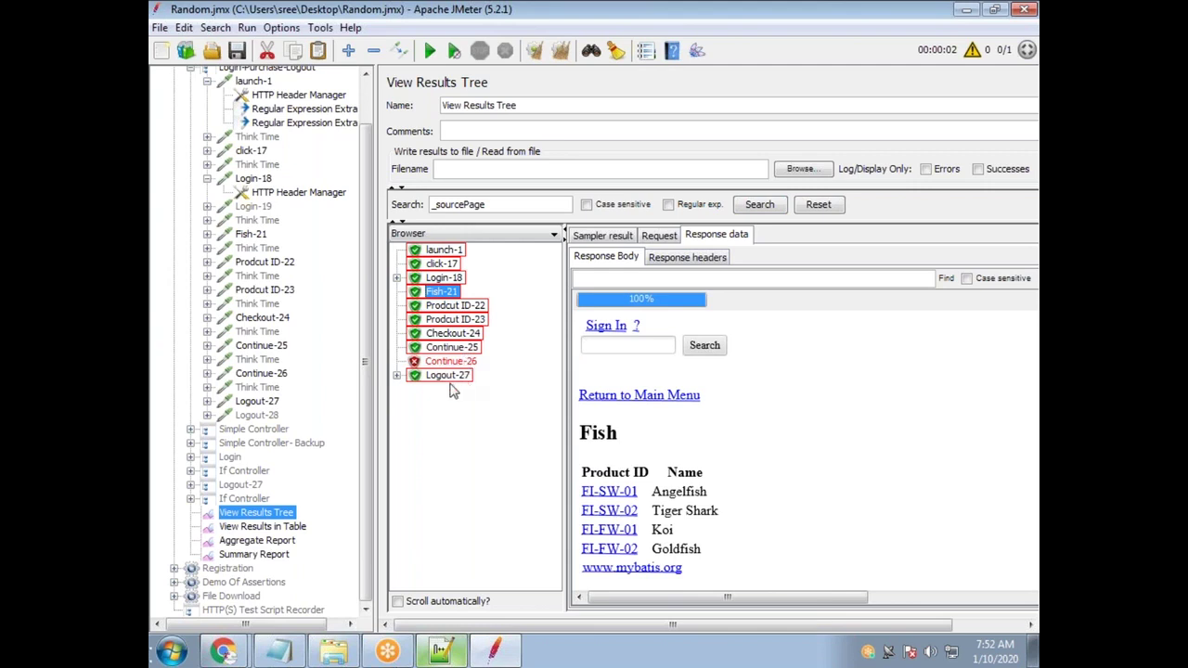
click(453, 334)
click(688, 258)
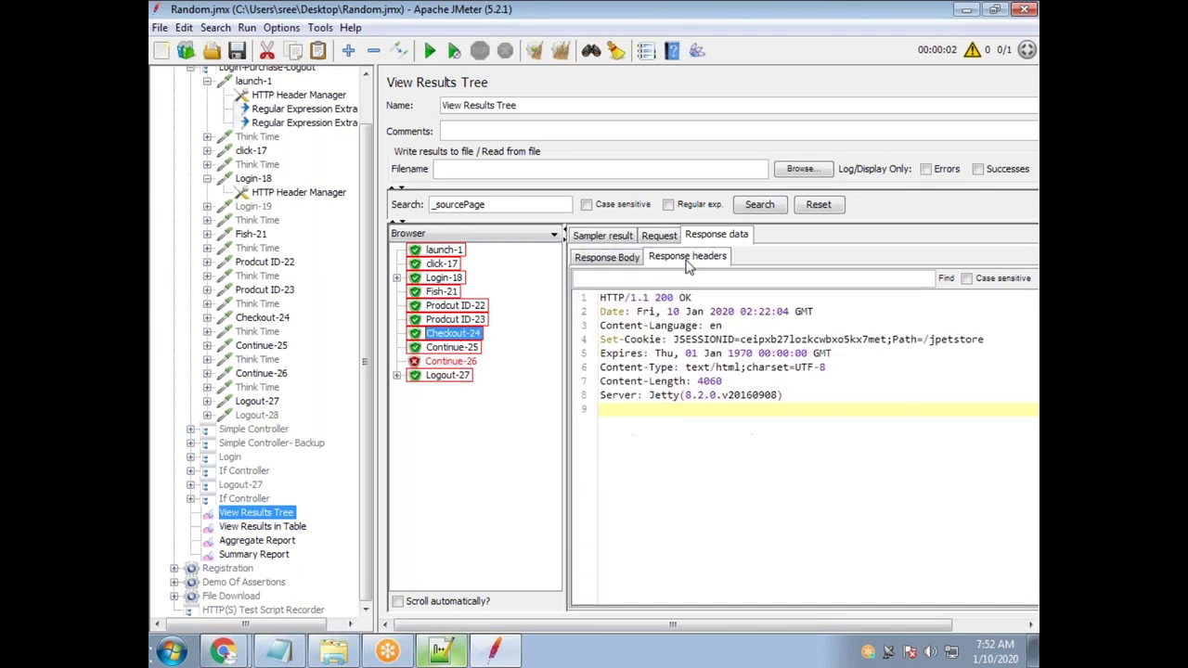
click(623, 261)
click(485, 238)
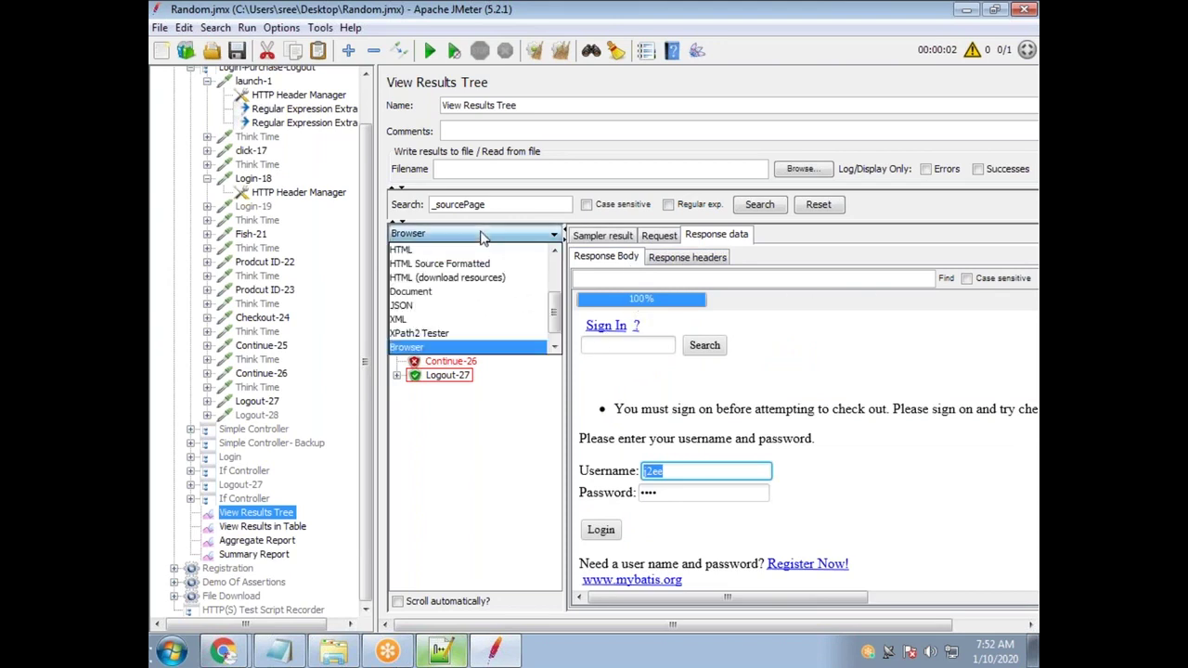
scroll(555, 309, up, 3)
click(408, 249)
click(651, 280)
key(ctrl+v)
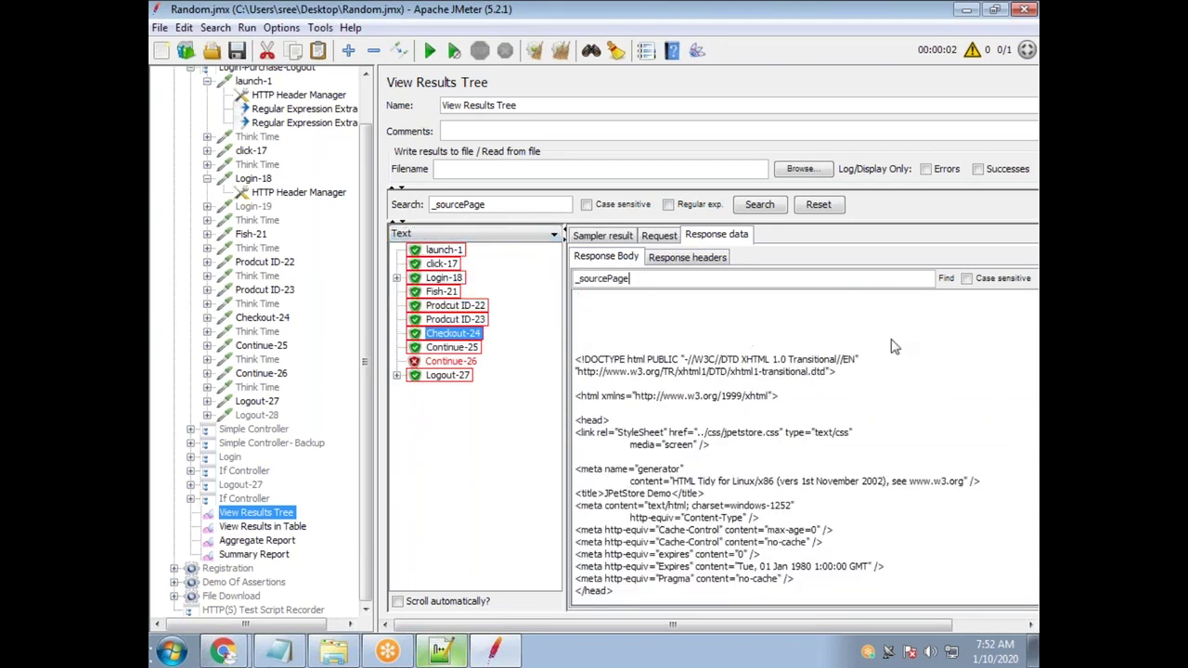
click(945, 278)
scroll(853, 546, down, 5)
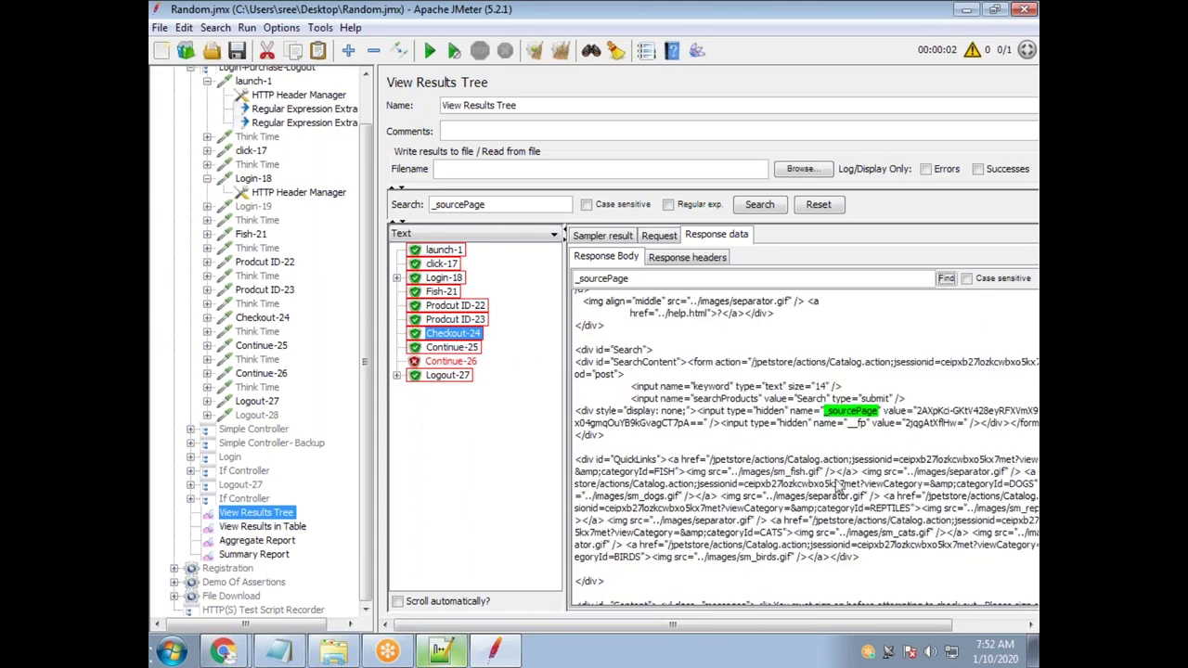
Copy Checkout-24's _sourcePage name and value attributes into the Notepad++ notes below the Pre-processor line
drag(789, 411, 722, 427)
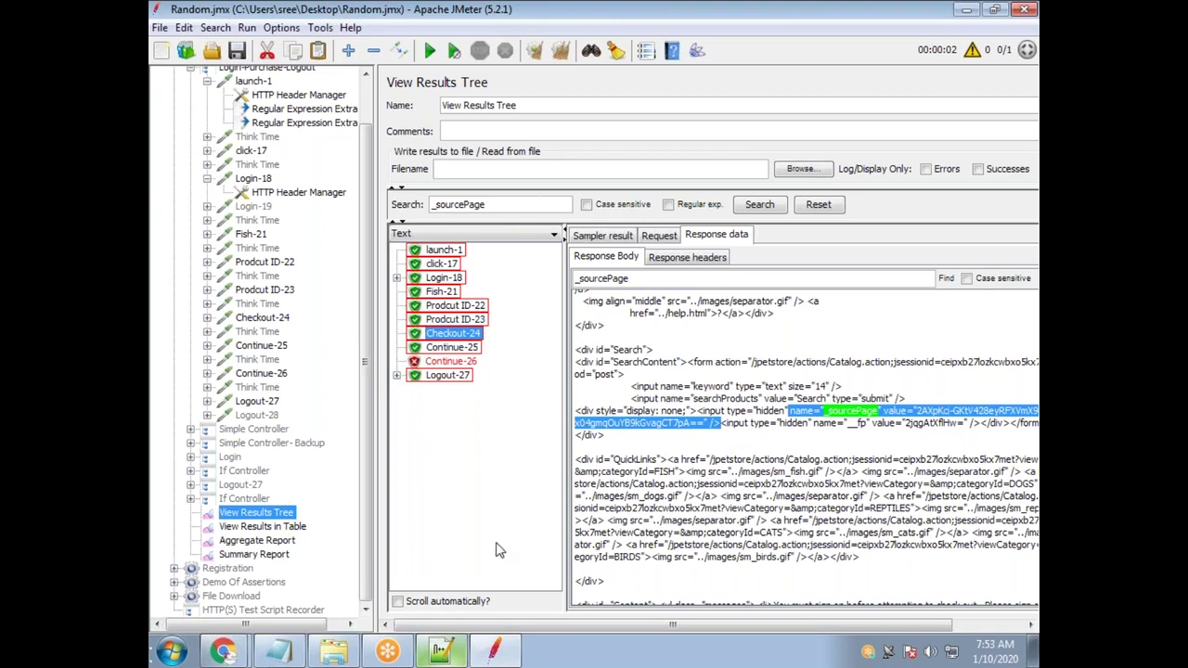
click(443, 652)
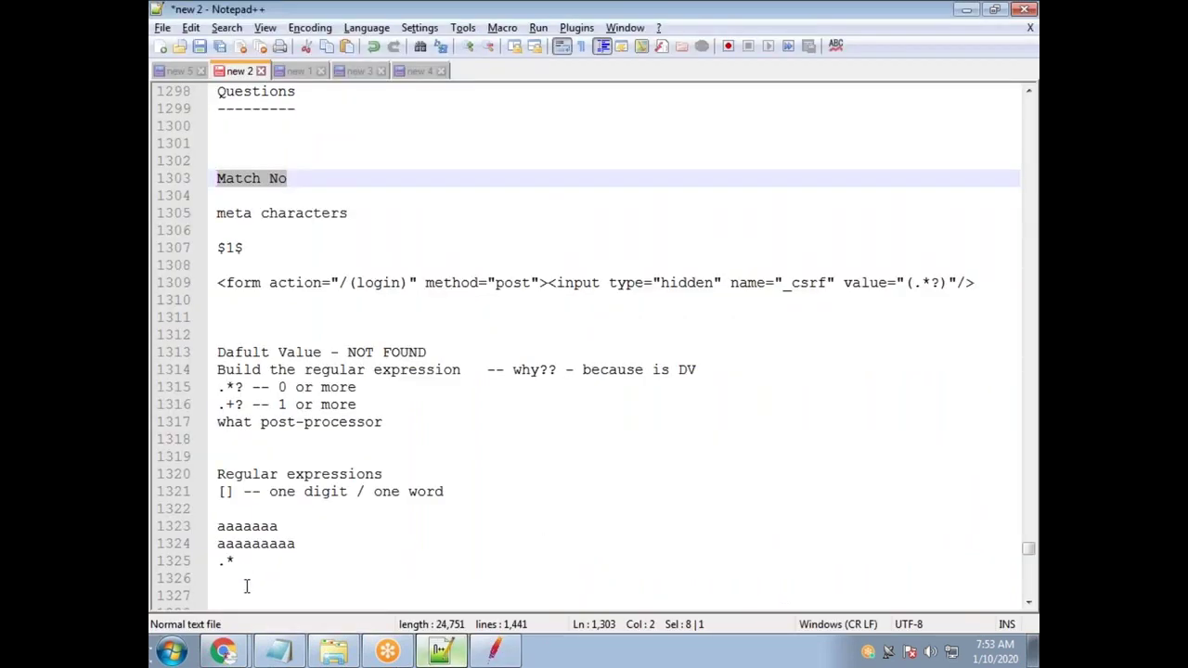
click(257, 585)
scroll(257, 584, down, 4)
click(298, 546)
key(Return)
key(Return)
text(name="_sourcePage" value="2AXpKci-GKtV428eyRFXVmX9VGBIVwhy1x04gmqOuYB9kGvagCT7pA==" />)
Copy launch-1's _sourcePage attributes from JMeter to the Notepad++ line above Checkout-24's, removing the stray leading quote and space
key(alt+Tab)
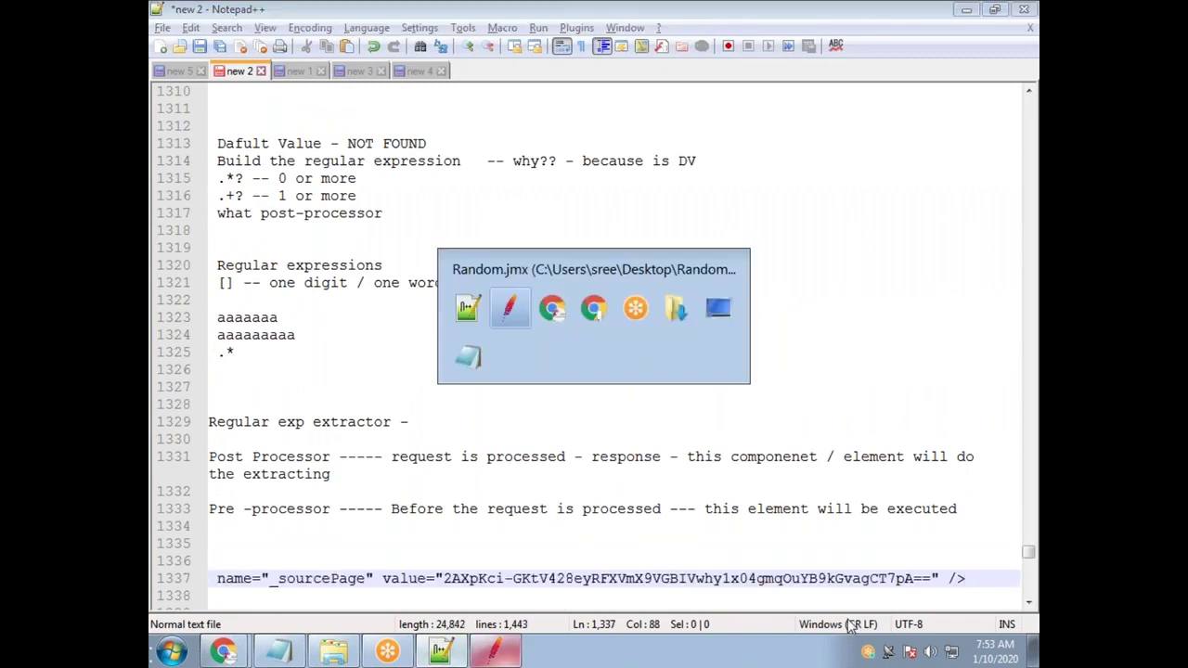
click(450, 255)
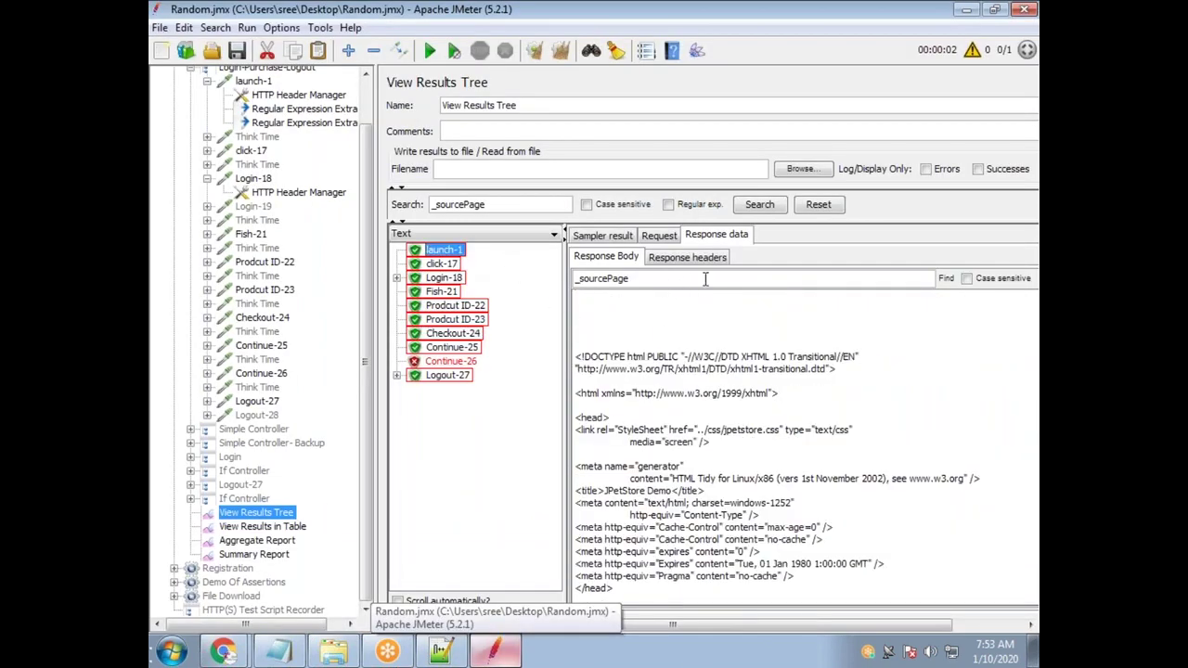
click(946, 278)
drag(786, 601, 719, 575)
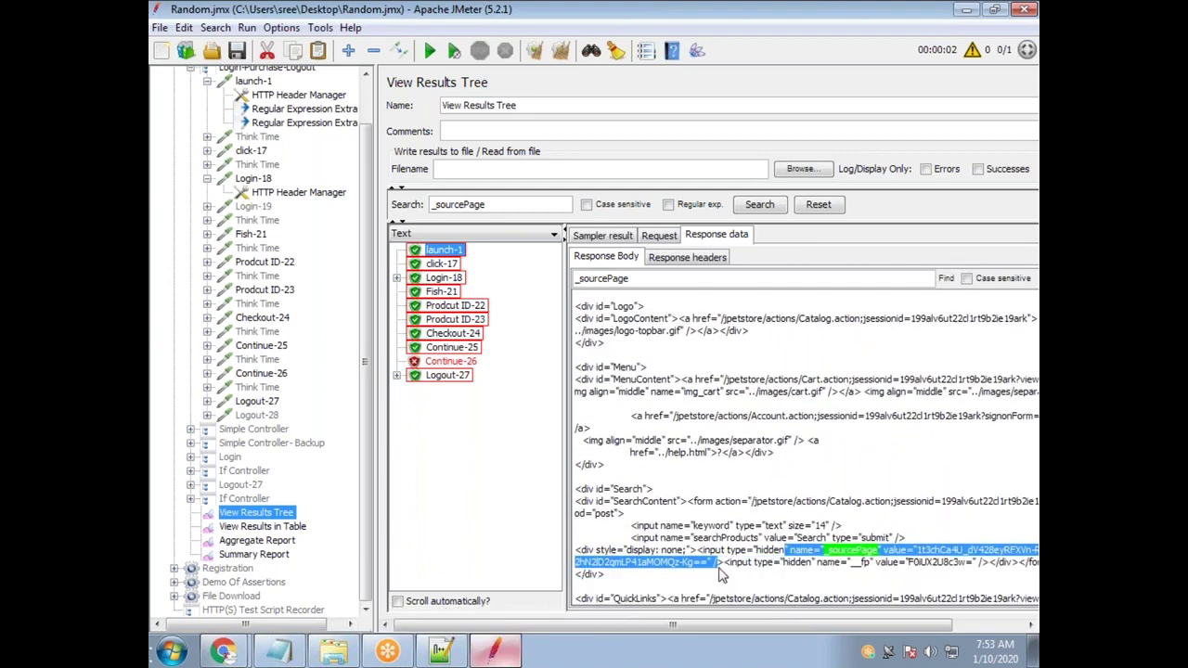
key(alt+Tab)
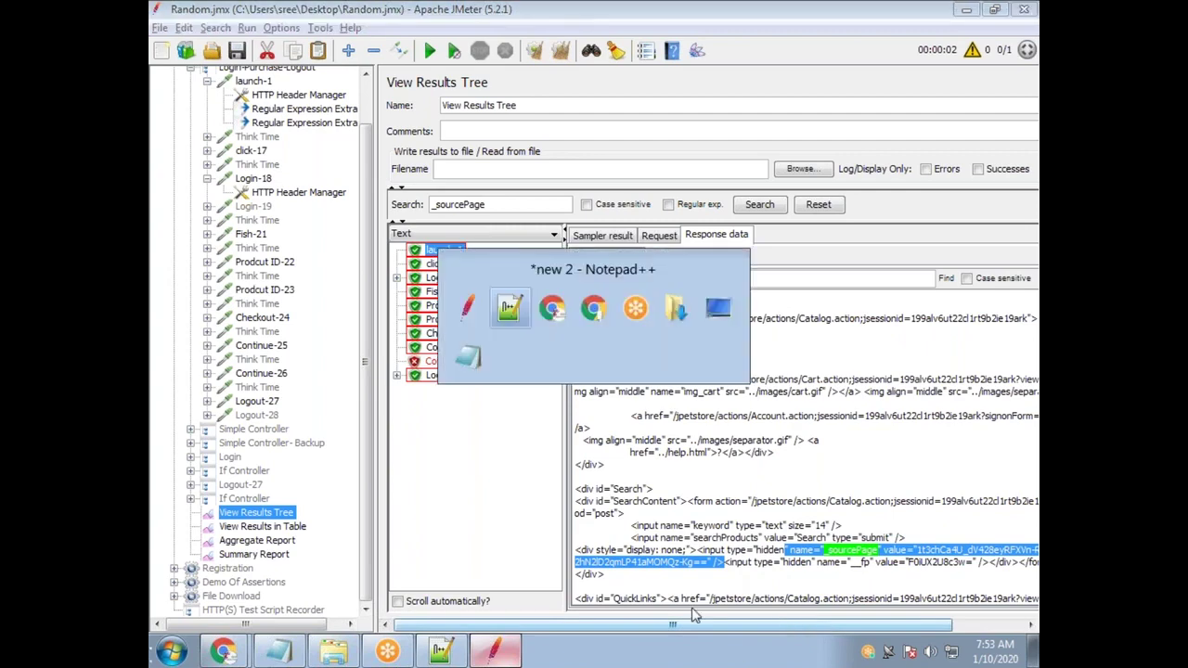
text(" name="_sourcePage" value="1t3chCa4U_dV428eyRFXVn-RvdmKVFa12hN2lD2qmLP41aMOMQz-Kg==" />)
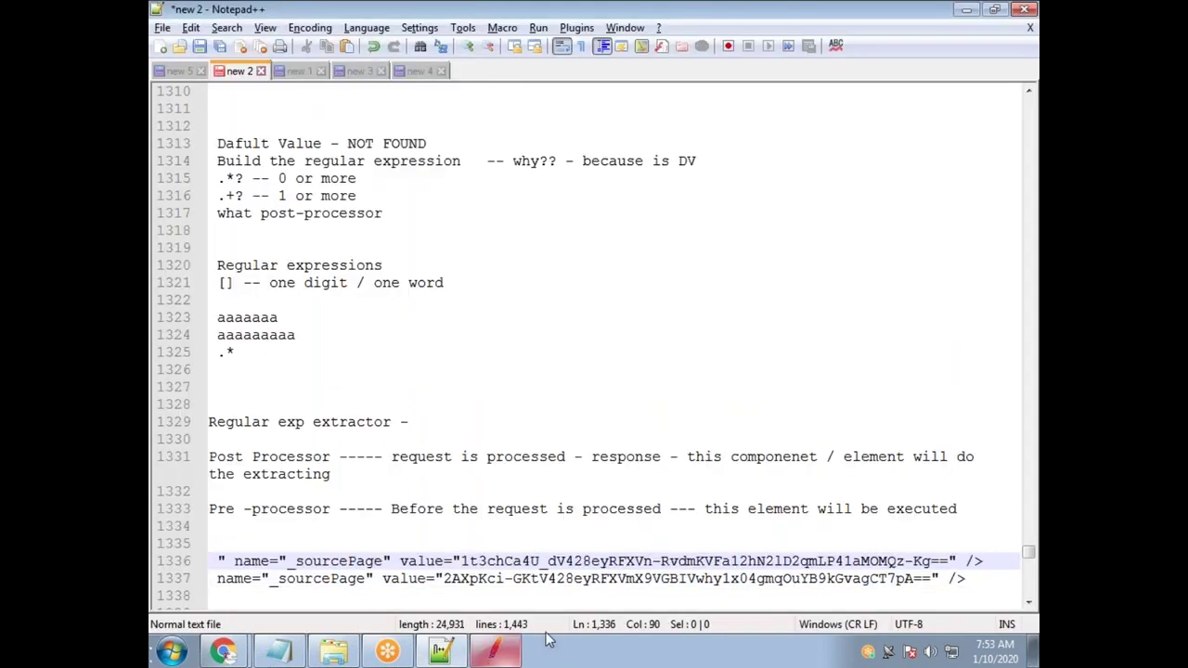
click(234, 560)
key(BackSpace)
key(BackSpace)
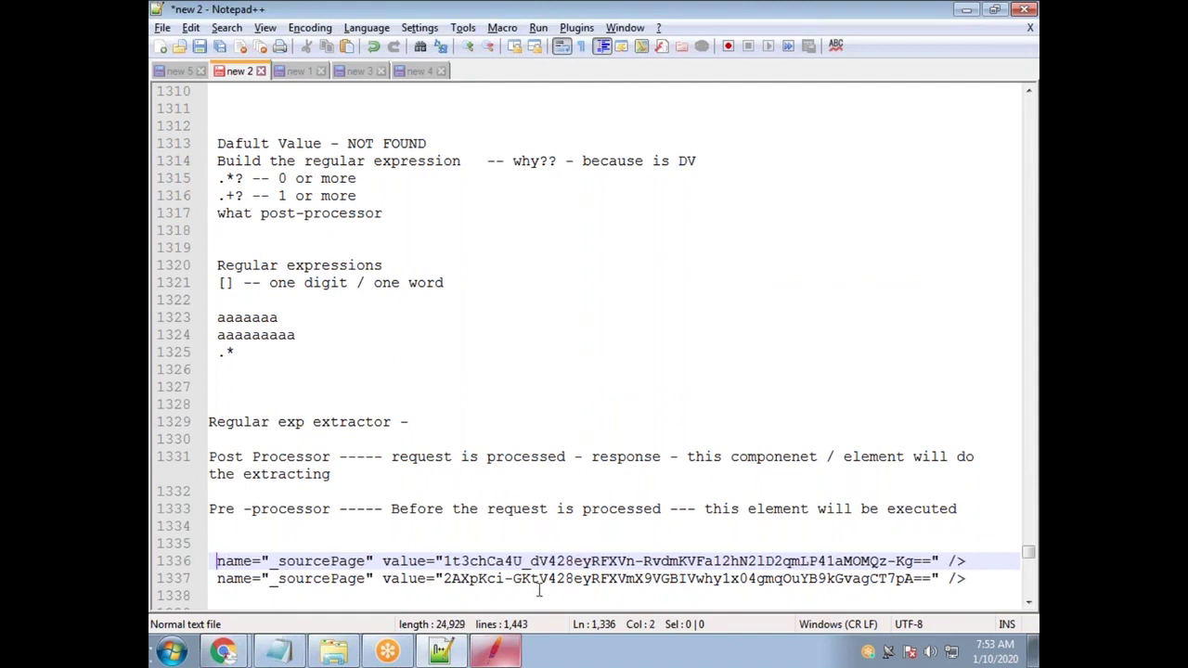
Compare the two noted _sourcePage values, and find _sourcePage in the Prodcut ID-22, Prodcut ID-23 and Checkout-24 responses in JMeter
drag(442, 560, 924, 560)
drag(450, 578, 929, 578)
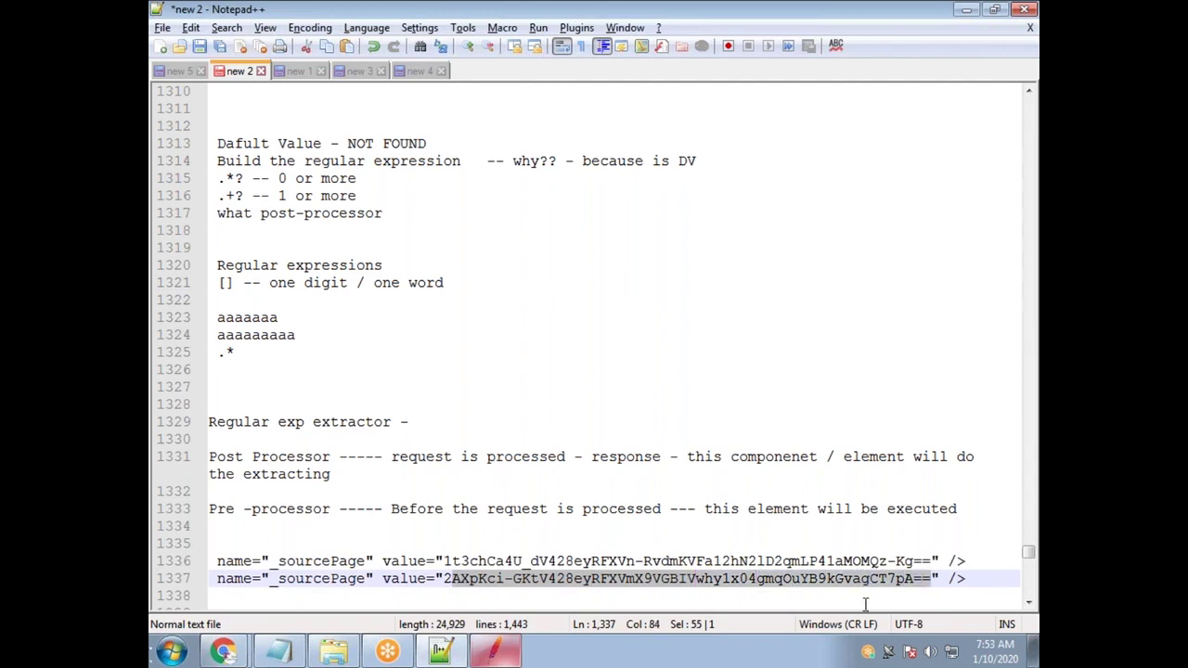
key(alt+Tab)
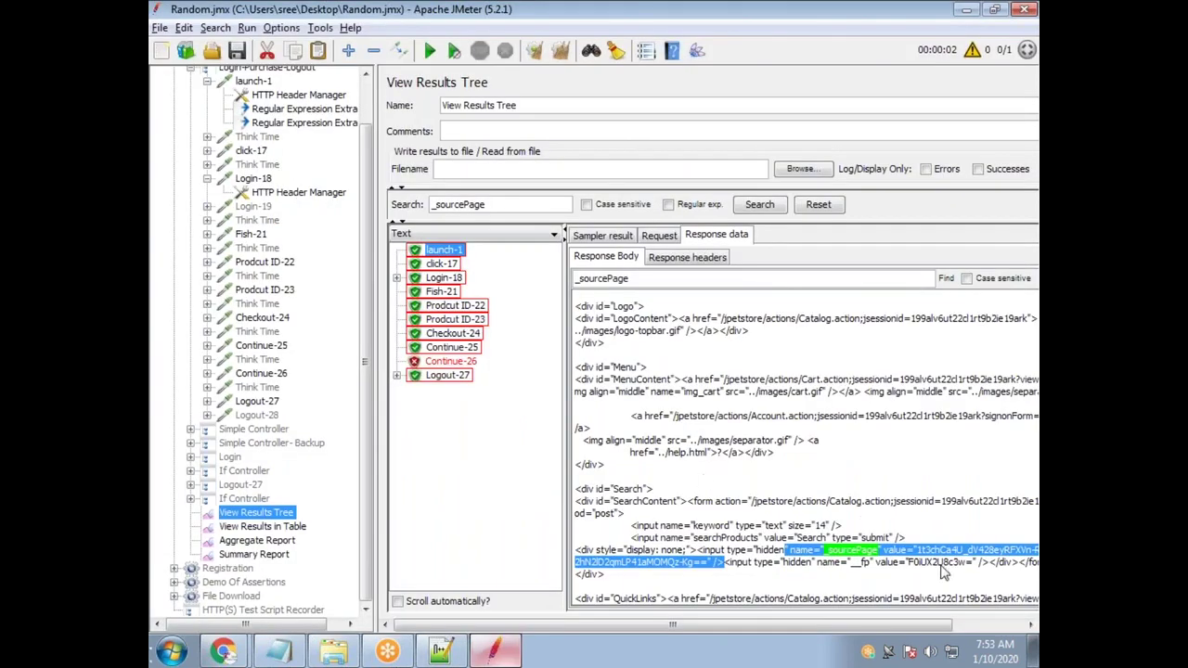
click(455, 307)
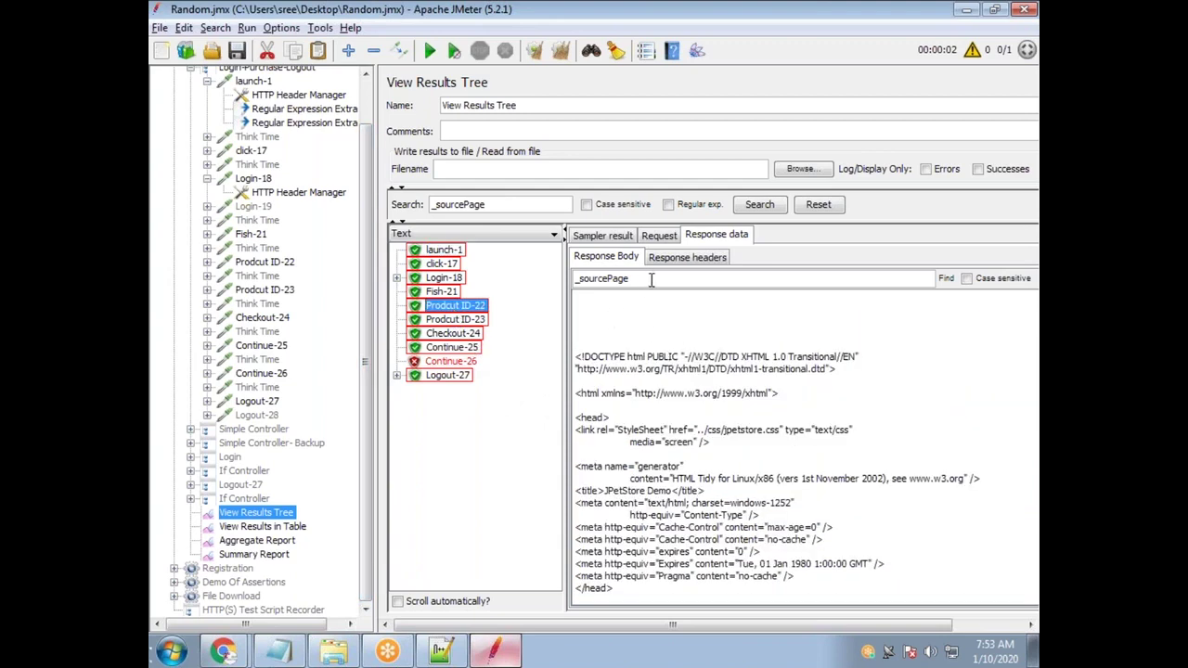
click(945, 279)
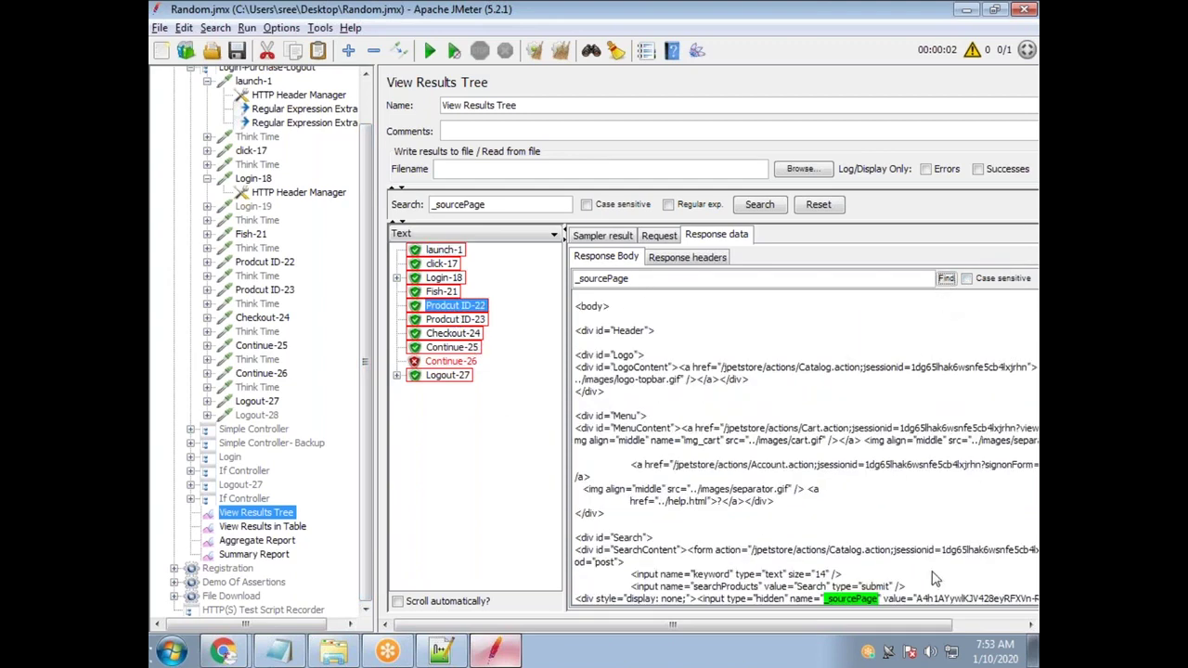
scroll(887, 583, down, 5)
key(alt+Tab)
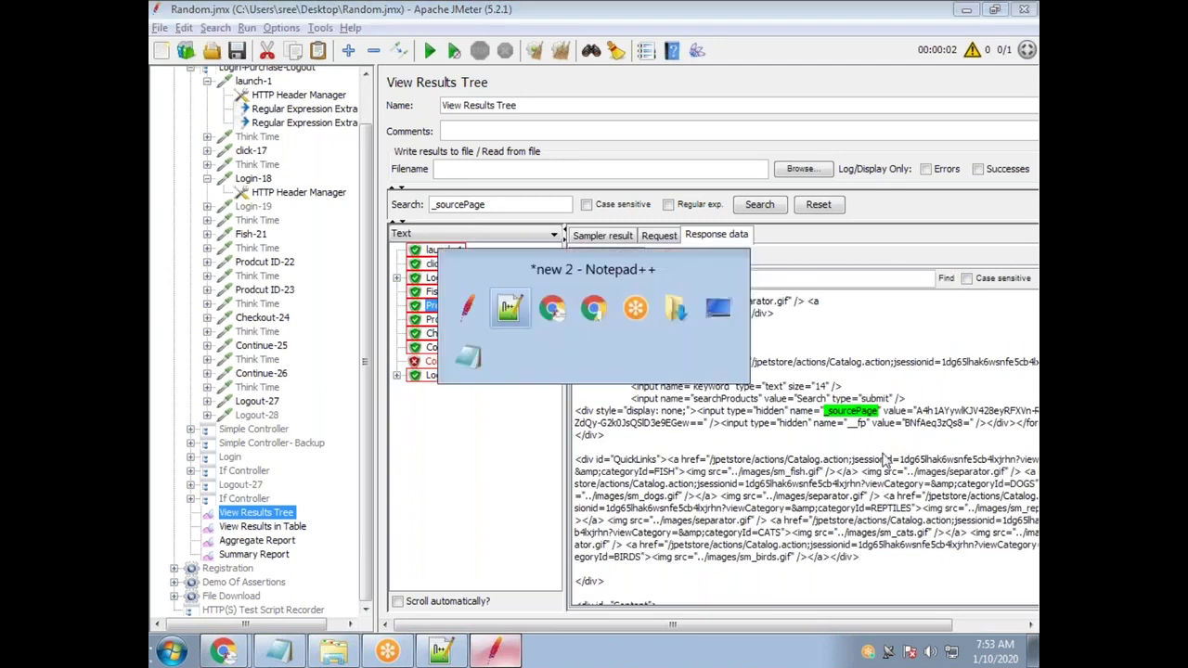
key(alt+Tab)
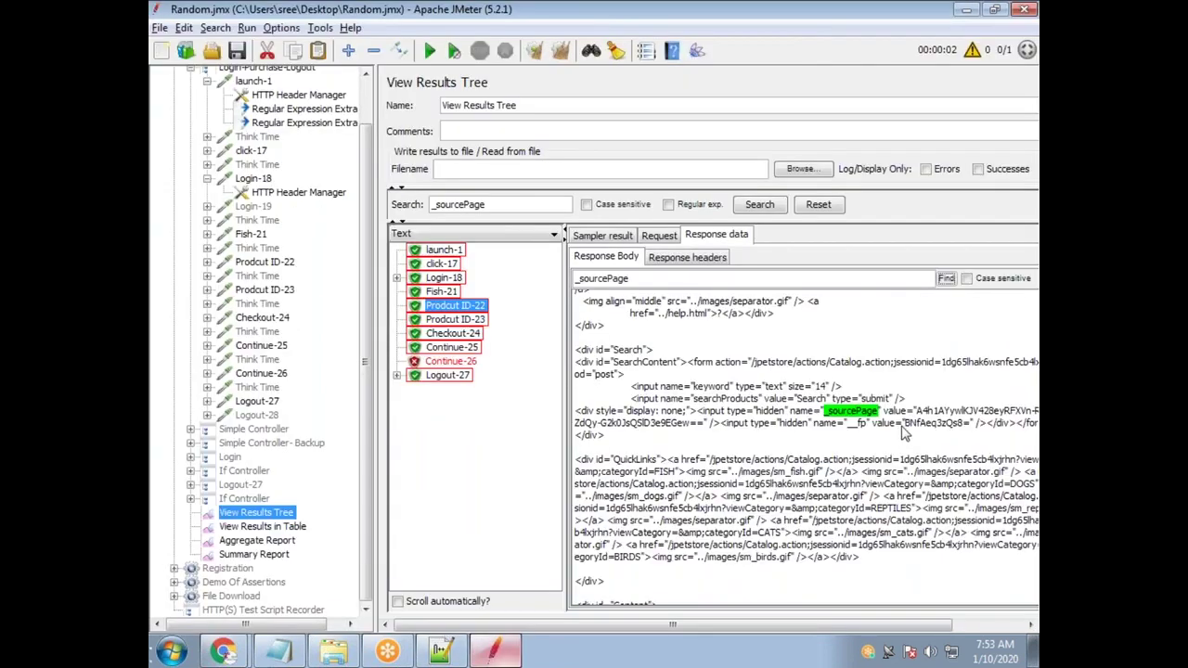
click(442, 321)
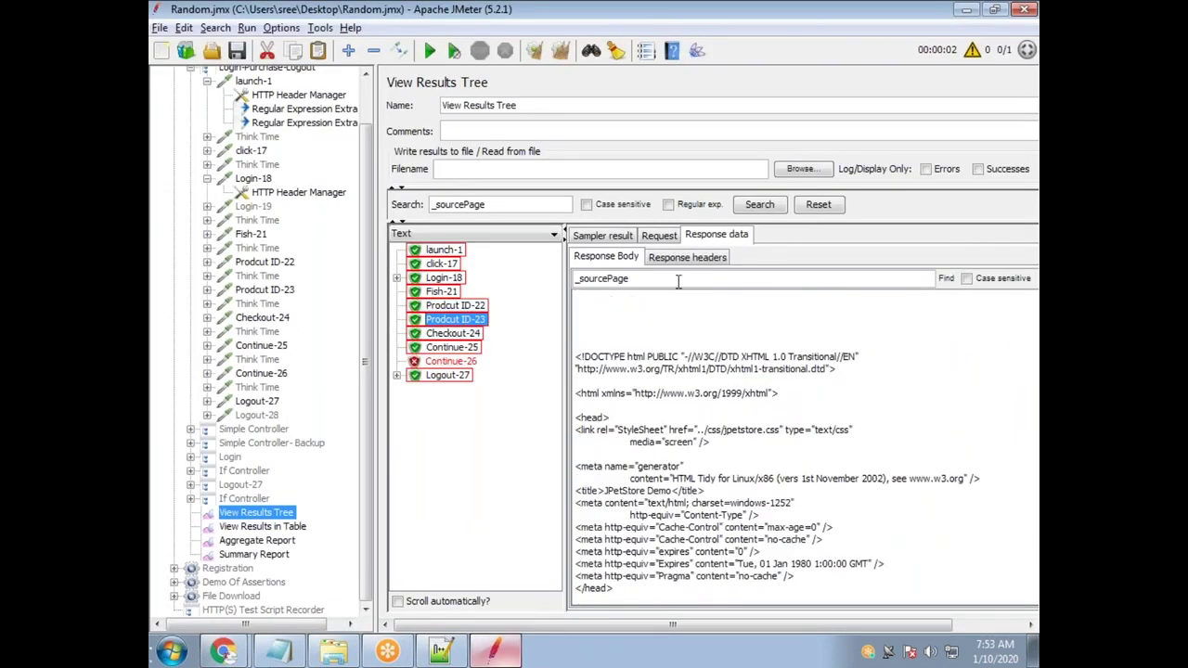
click(945, 278)
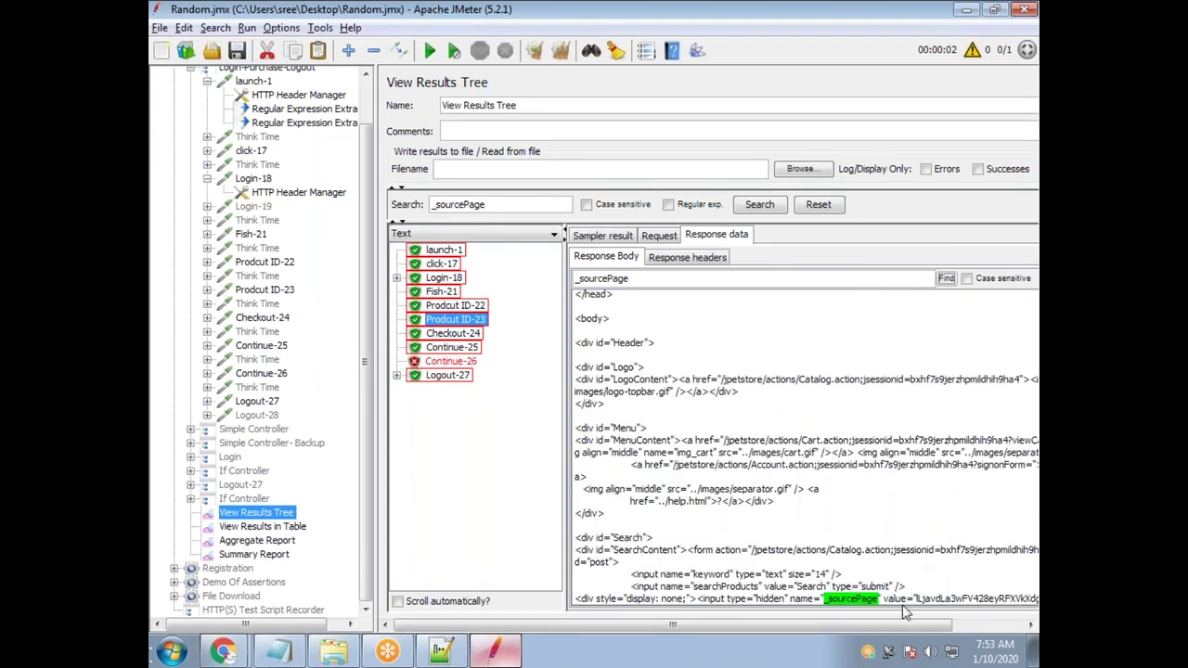
key(alt+Tab)
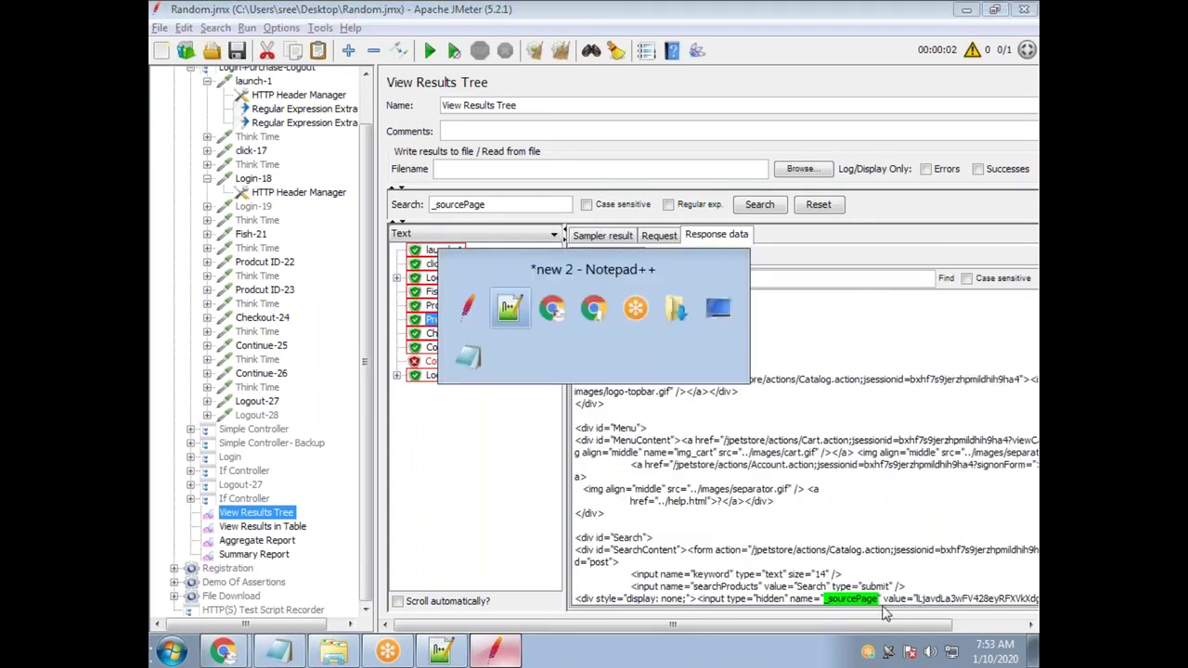
key(alt+Tab)
click(459, 333)
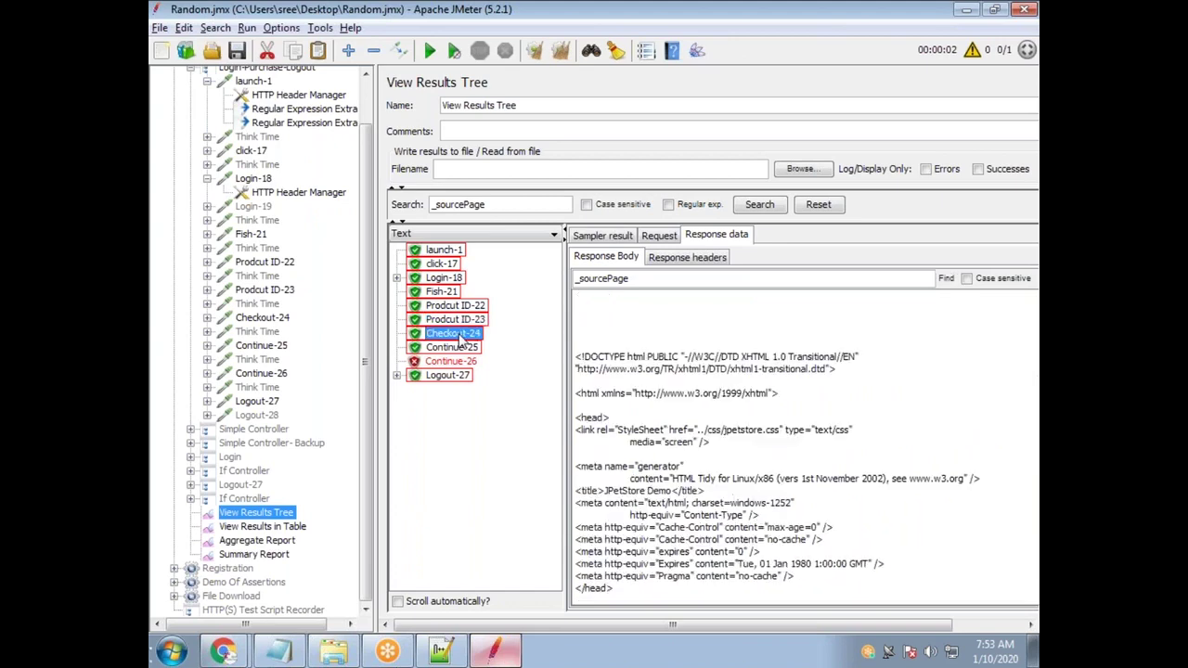
click(945, 278)
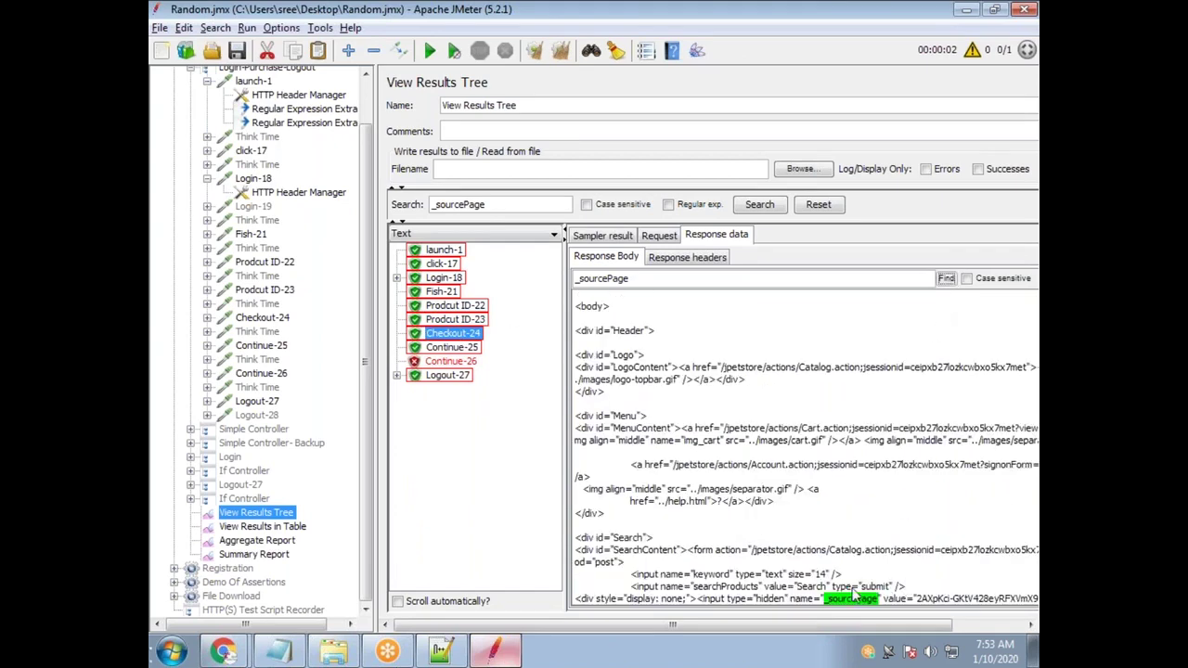
scroll(899, 453, down, 5)
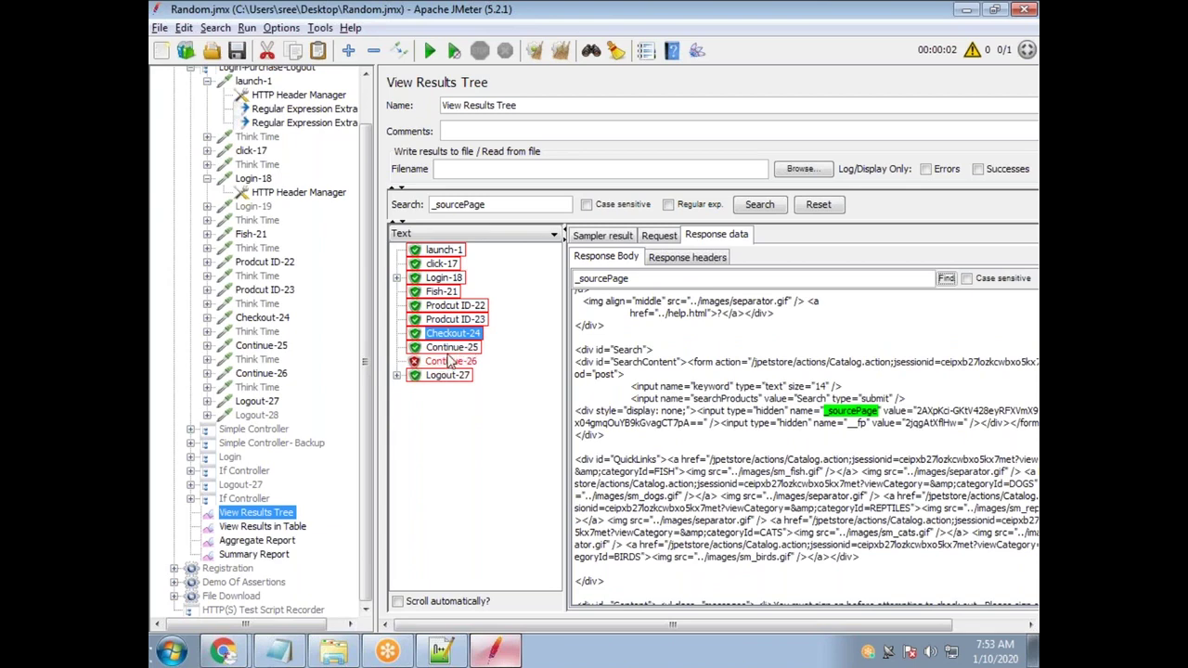
Review the _sourcePage and __fp parameters in the Continue-25 request, and return to the View Results Tree
click(262, 347)
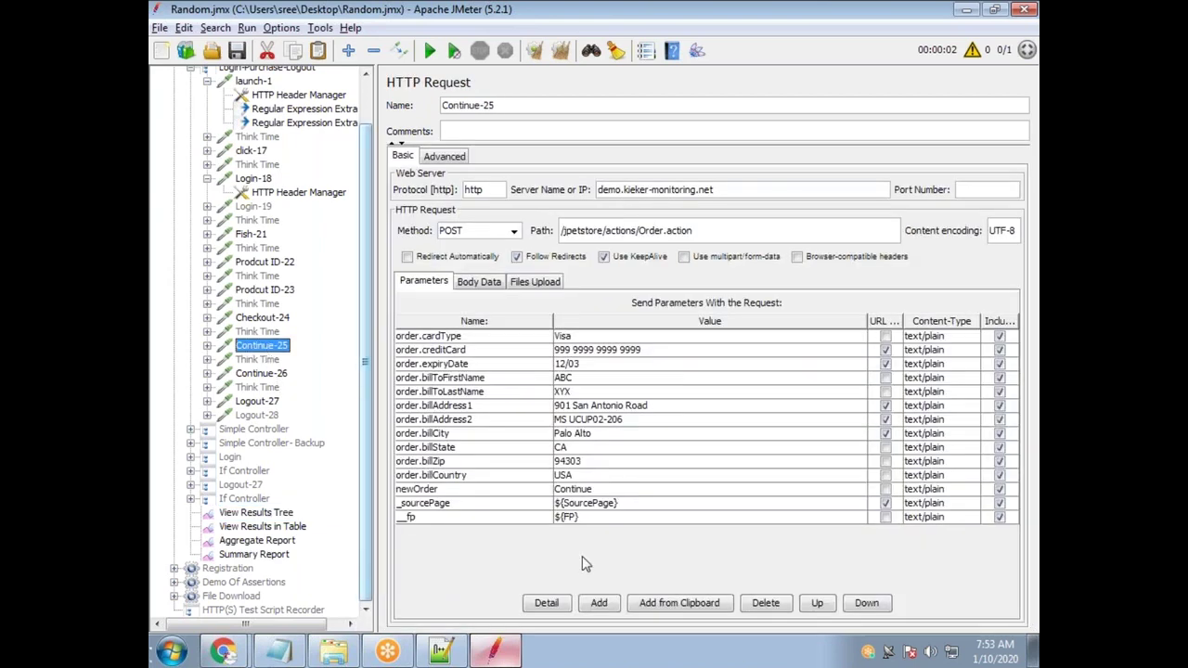
click(269, 541)
click(274, 555)
click(259, 513)
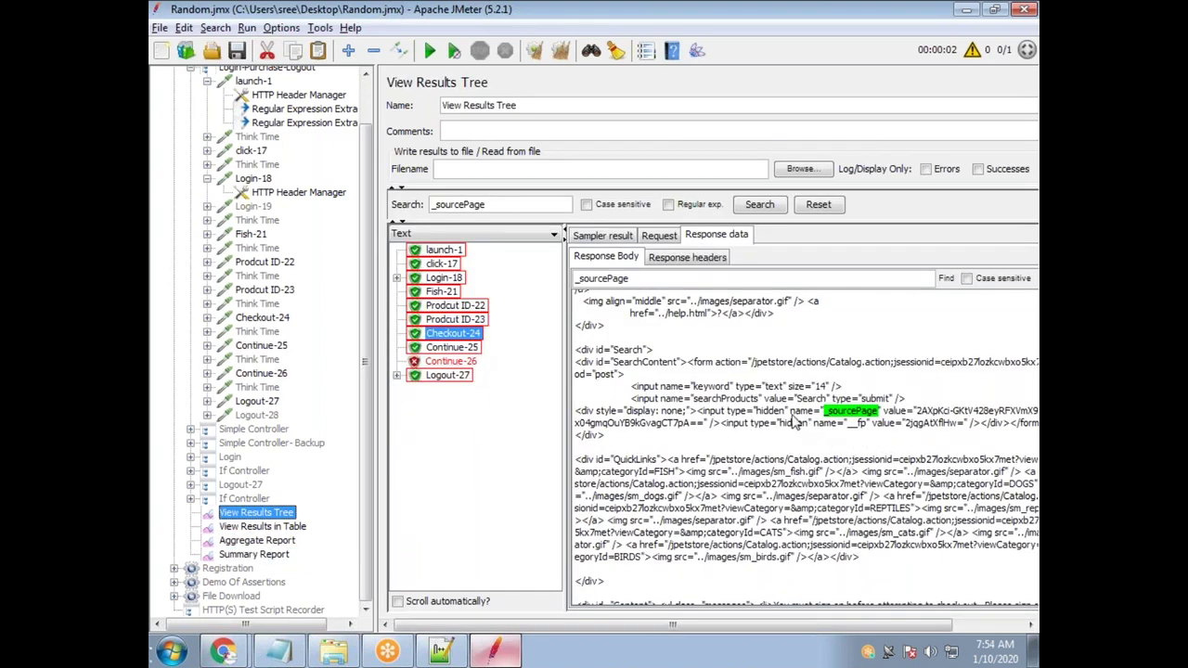
Copy Checkout-24's _sourcePage attributes, from "hidden" to the closing />, into the RegExp Tester as the regular expression
drag(753, 411, 720, 428)
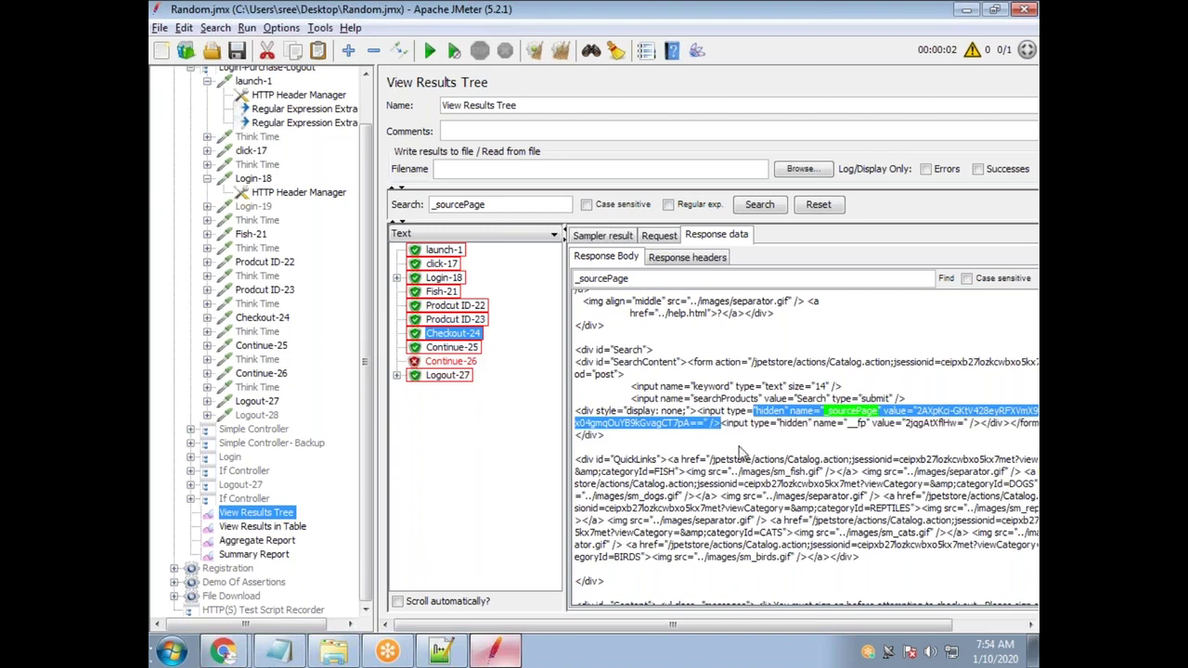
click(475, 235)
click(456, 261)
click(705, 440)
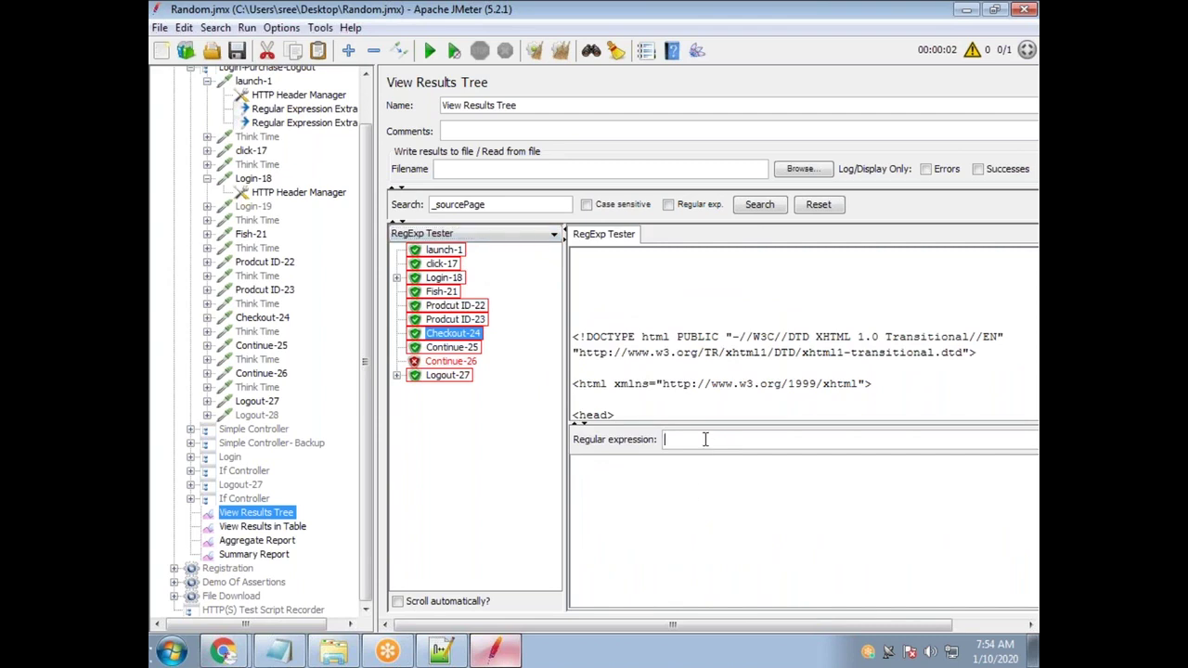
key(ctrl+v)
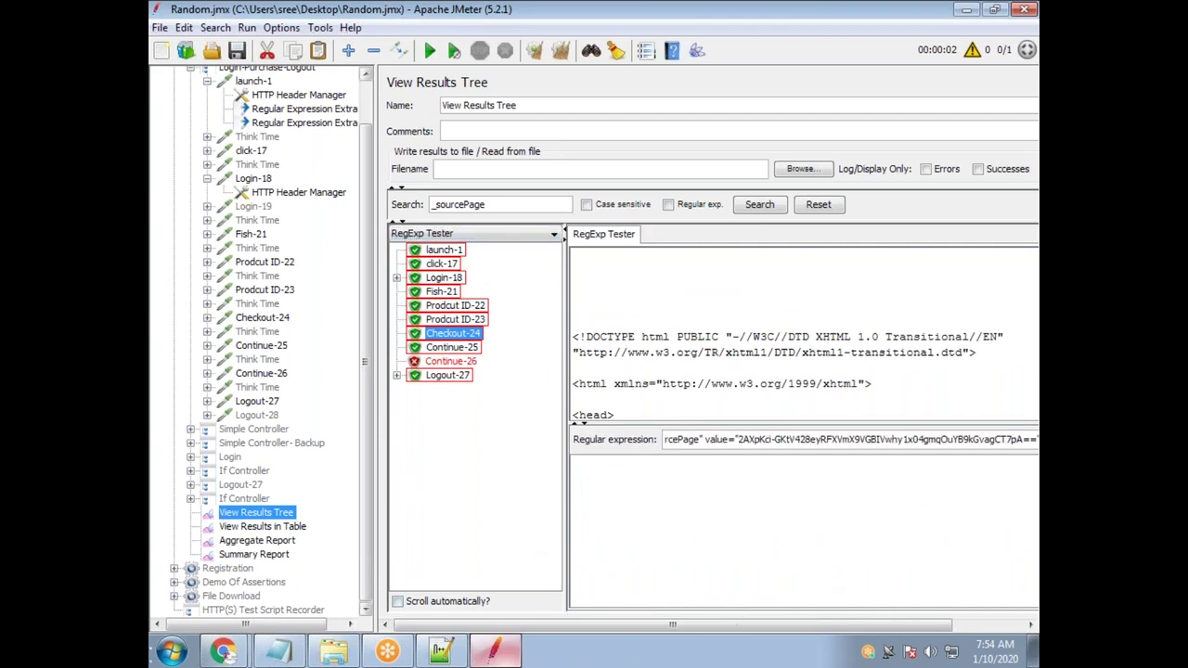
Replace the literal _sourcePage value in the expression with (.*?) and test it against Checkout-24's response
click(838, 440)
drag(739, 443, 988, 438)
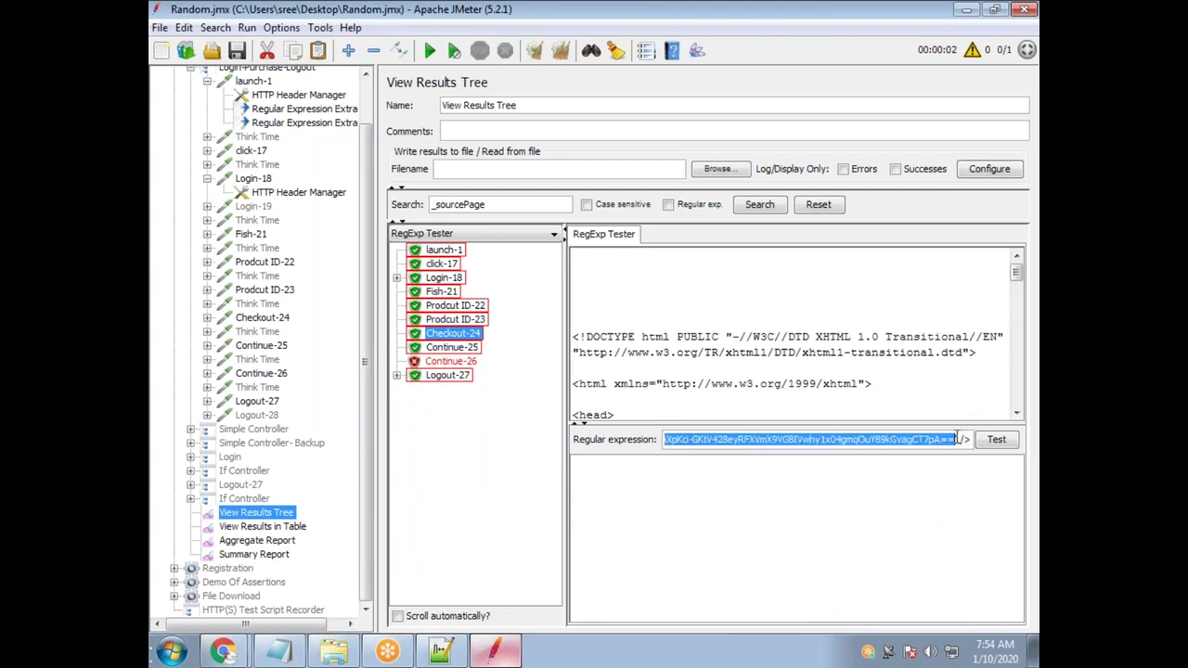
text(()
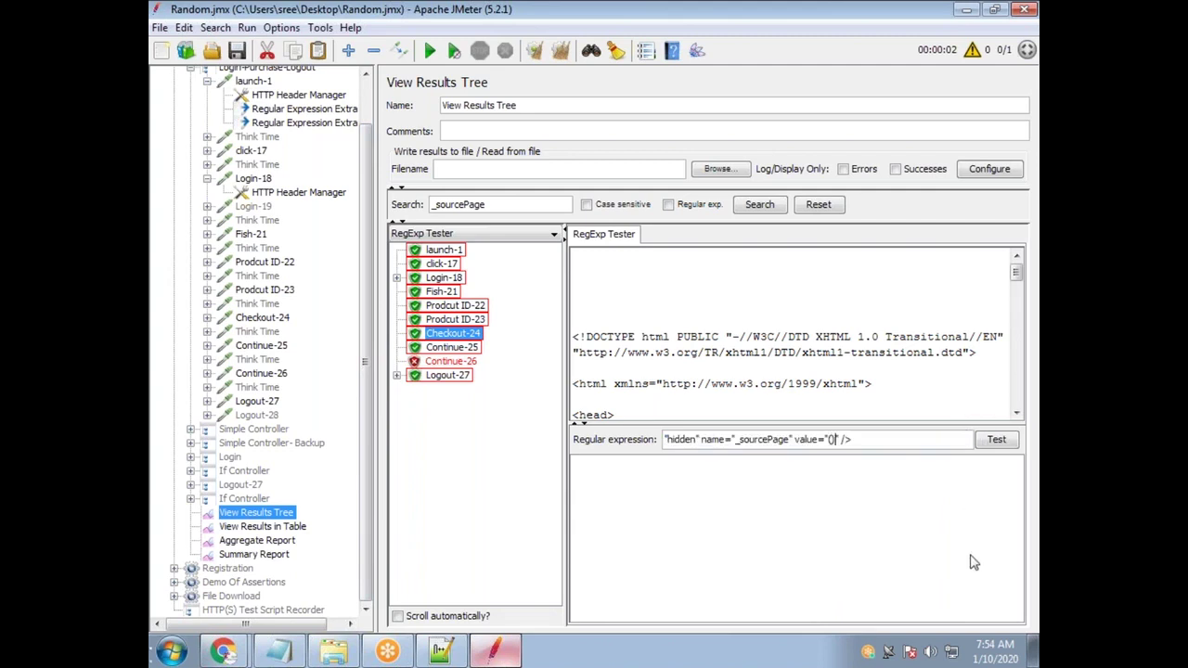
text(.*)
click(995, 440)
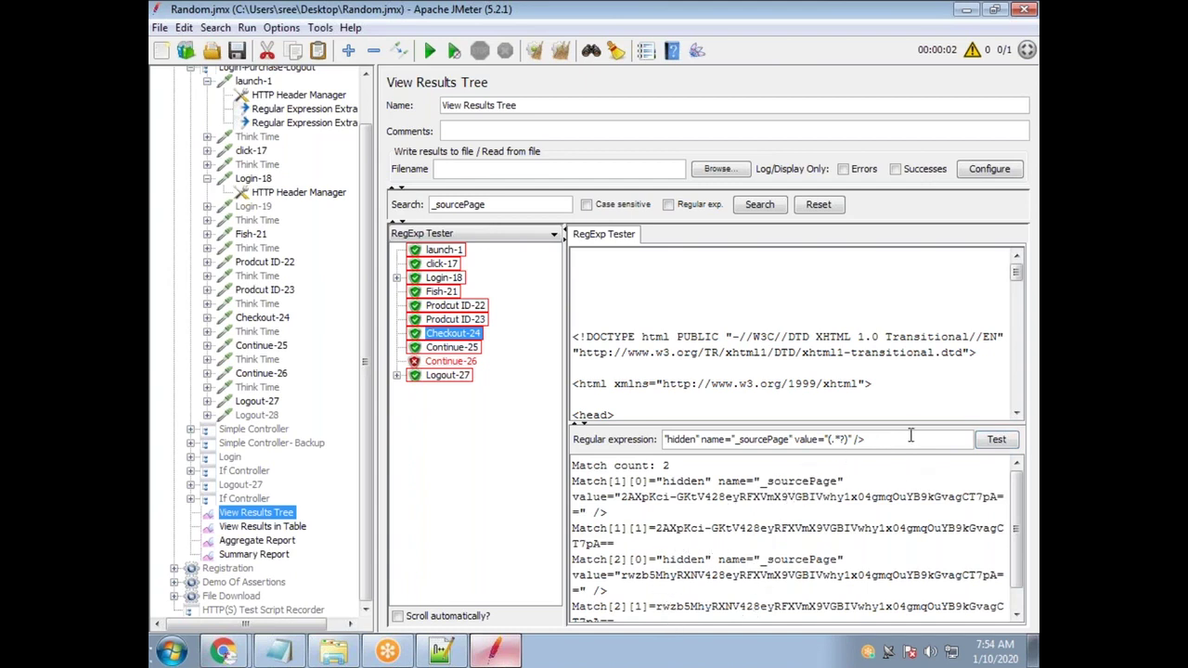
Add a Regular Expression Extractor to Checkout-24 with the tested _sourcePage expression, variable Sourcepage2, template $1$, match number 1 and default NOT FOUND
drag(885, 440, 609, 442)
key(ctrl+c)
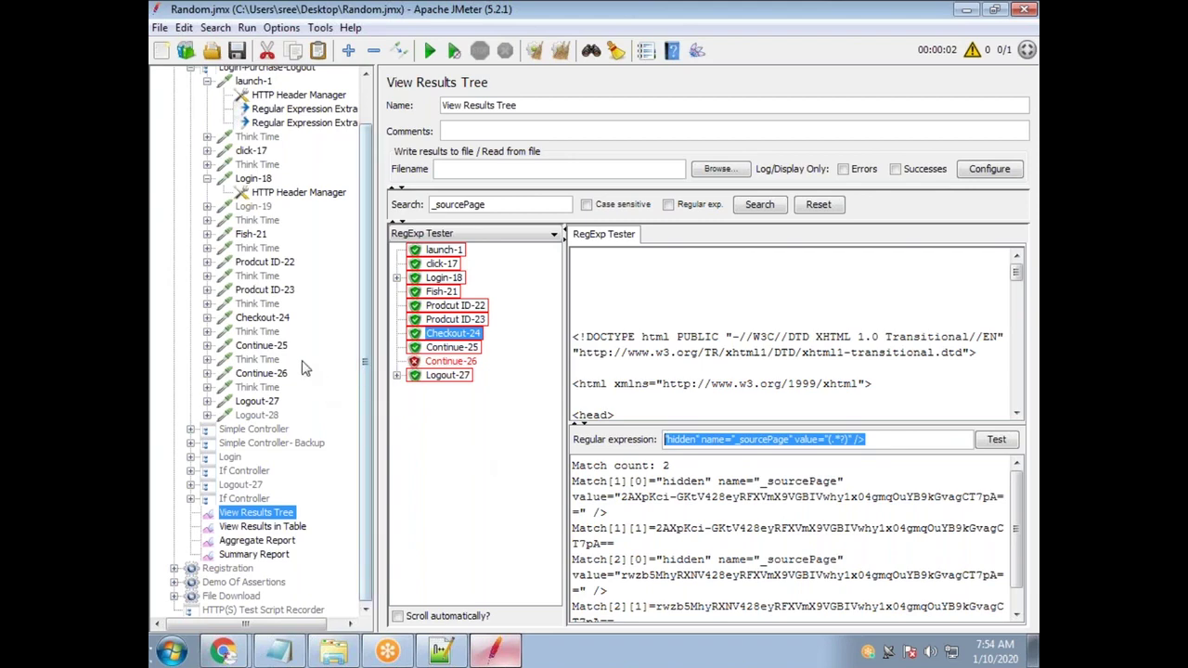
right_click(266, 323)
mouse_move(389, 307)
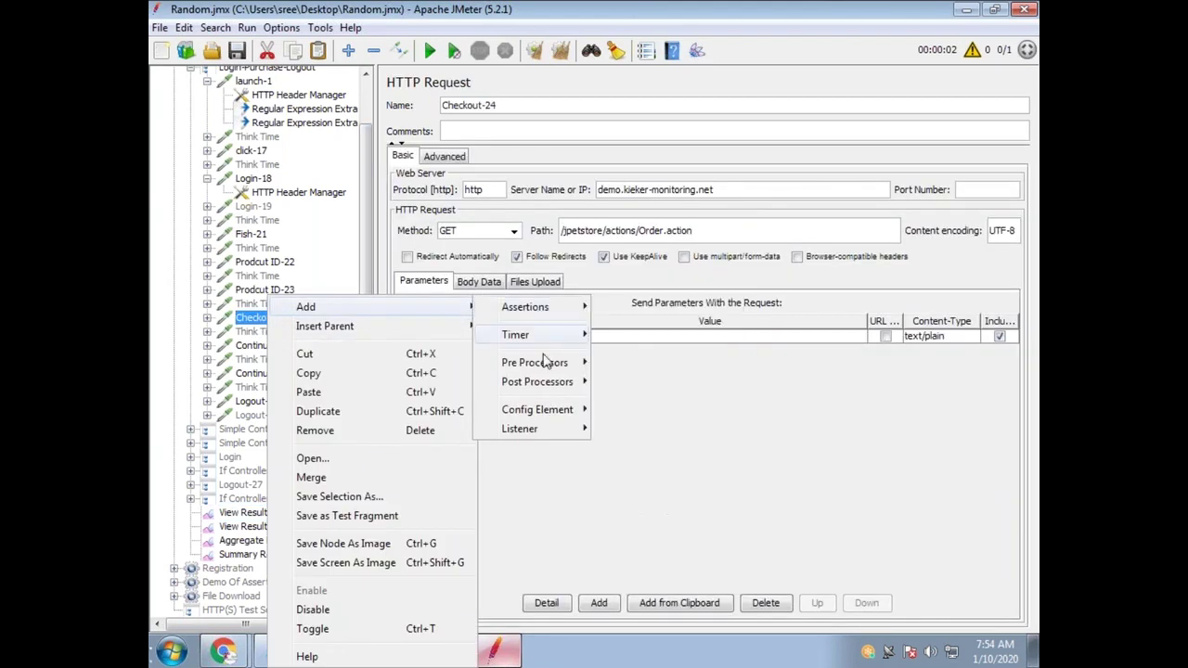
mouse_move(553, 385)
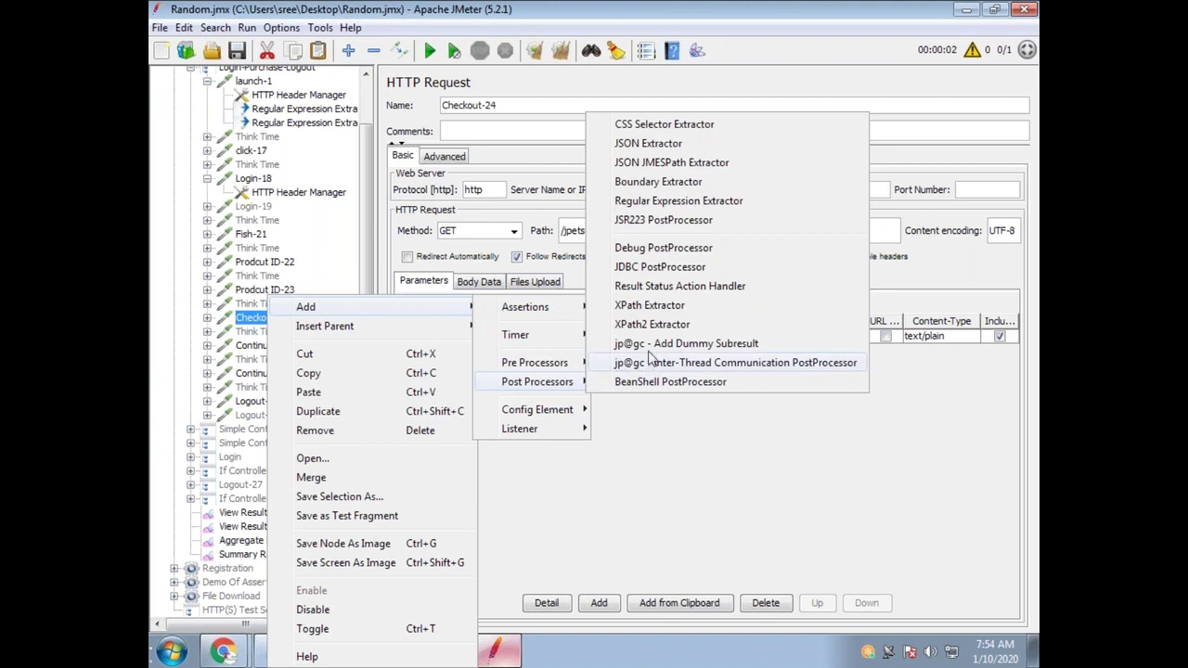
click(668, 202)
click(668, 262)
key(ctrl+v)
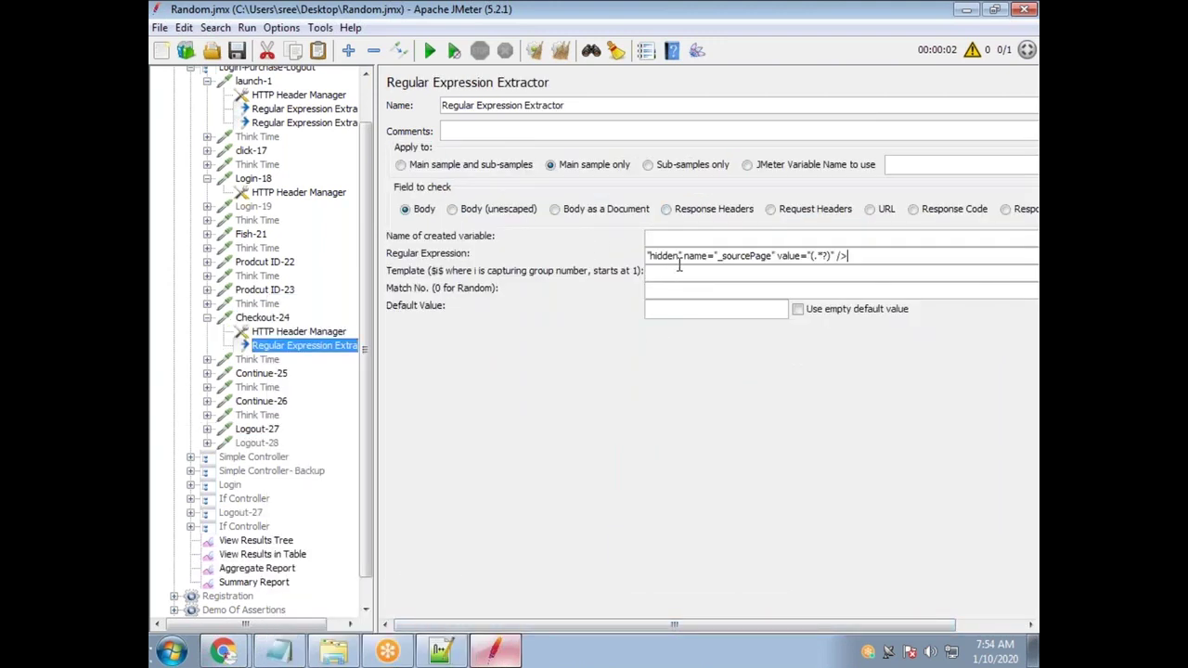
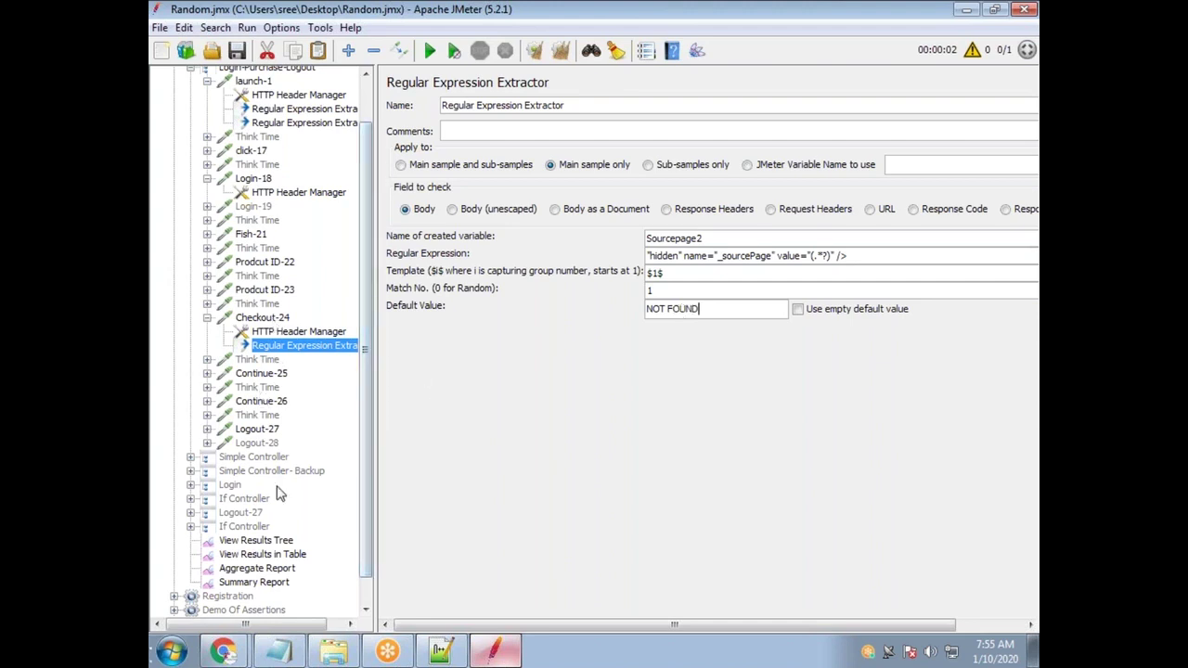
Search all results in the View Results Tree for fp and show Checkout-24's response body as Text
click(265, 540)
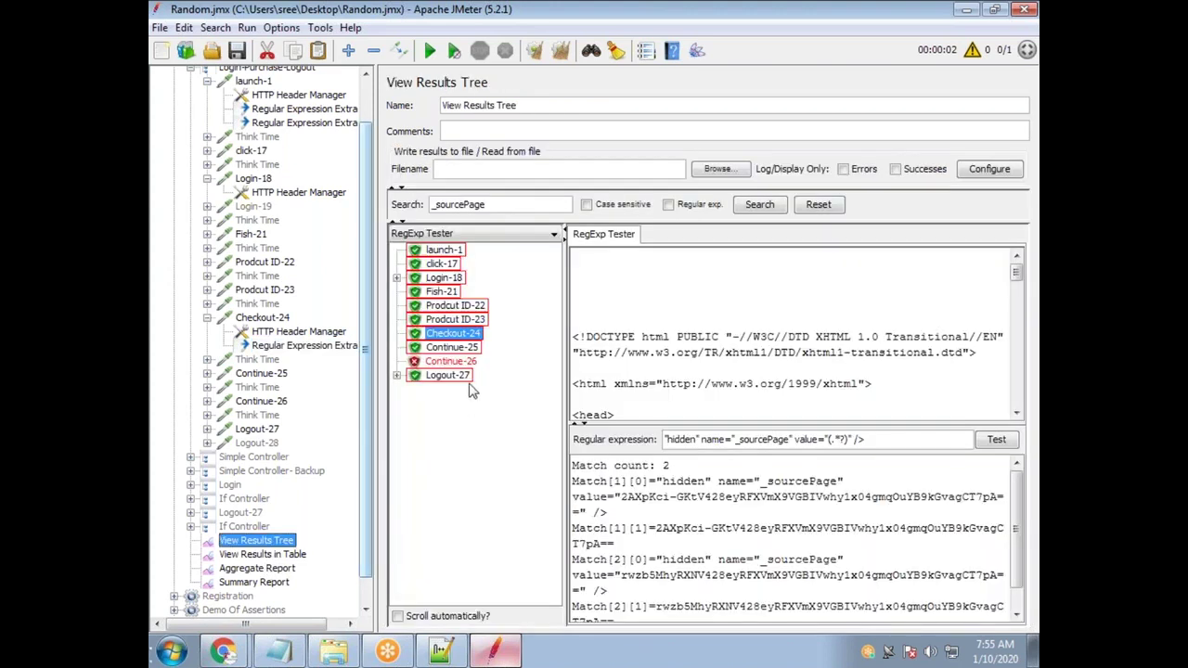
drag(501, 204, 405, 205)
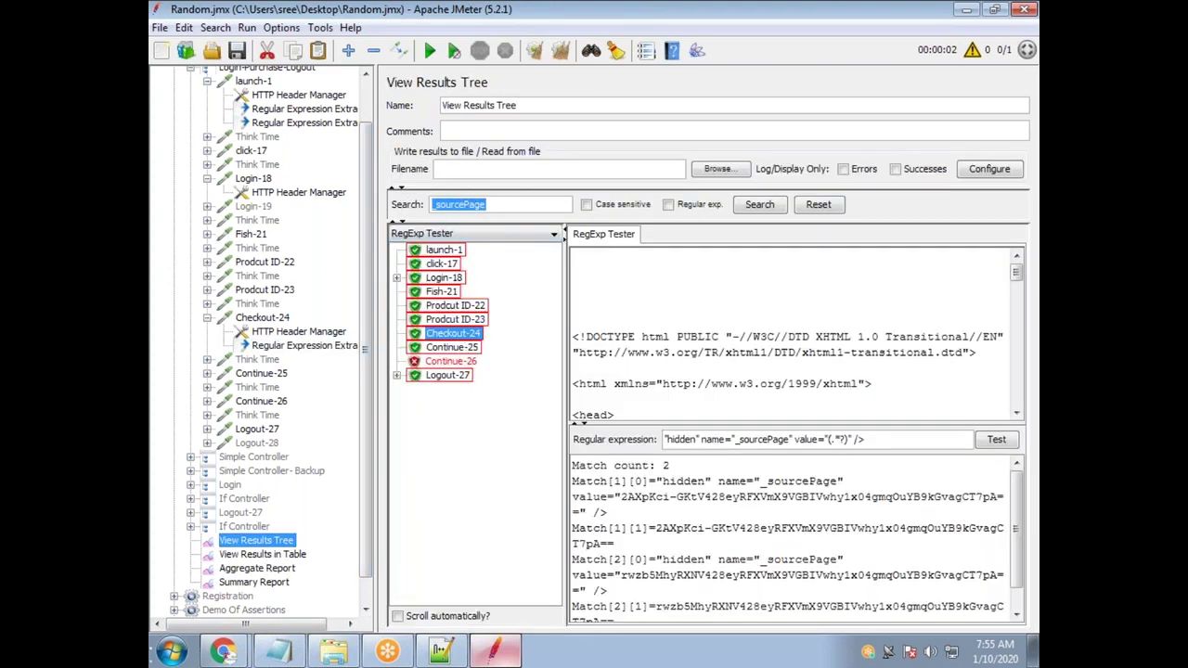
text(fp)
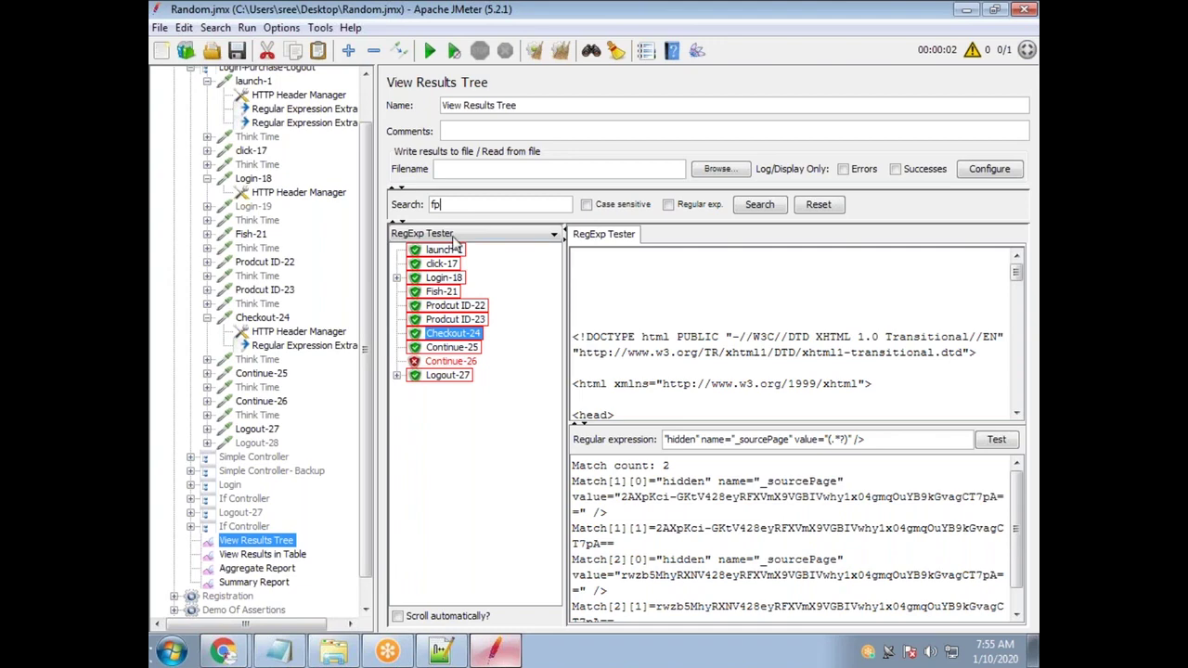
click(554, 234)
click(529, 247)
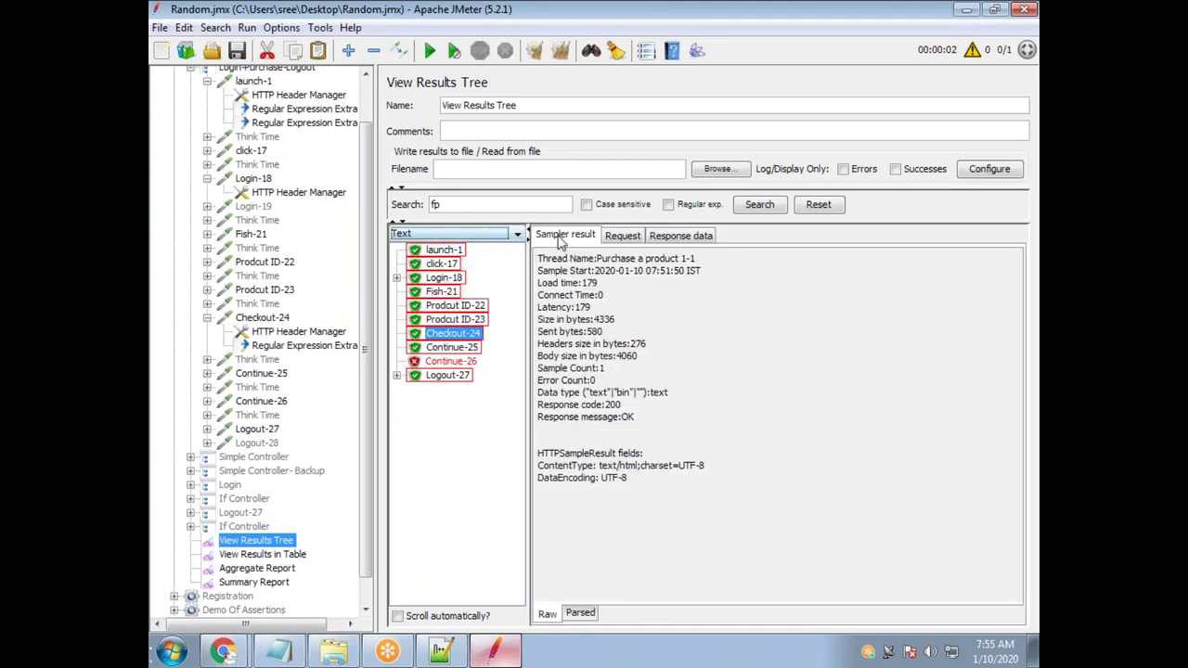
click(755, 206)
click(691, 235)
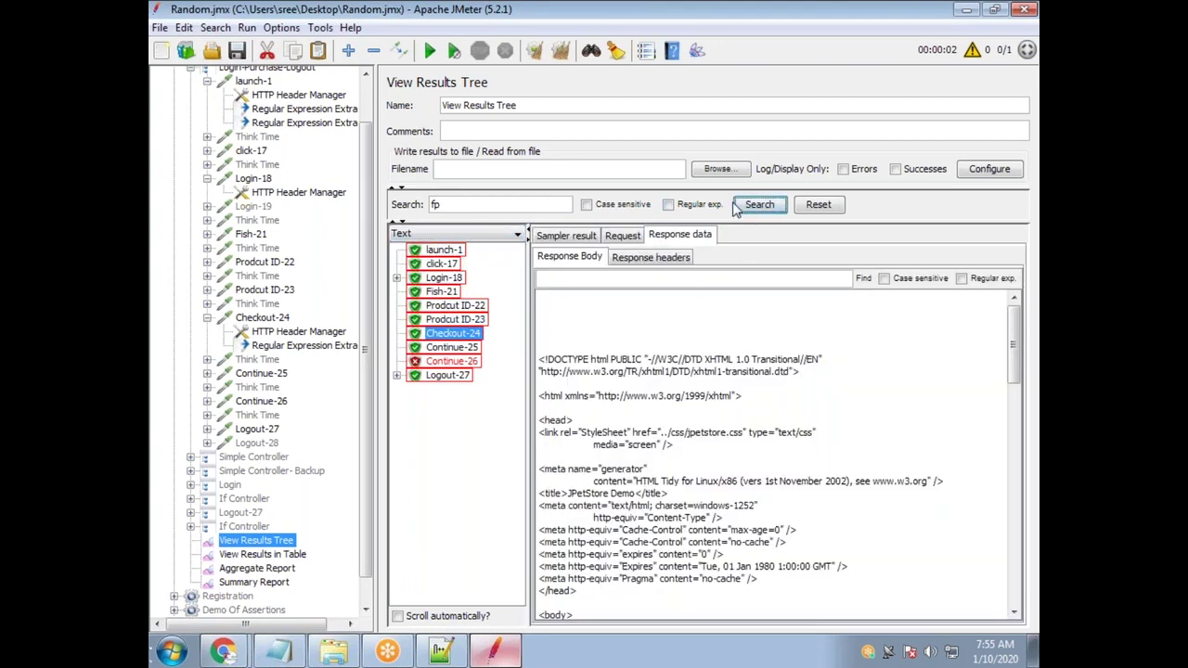
Find fp in Checkout-24's response body and examine the value of the hidden __fp input
click(444, 336)
click(635, 285)
text("hidden" name="_sourcePage" value="(.*?)" />)
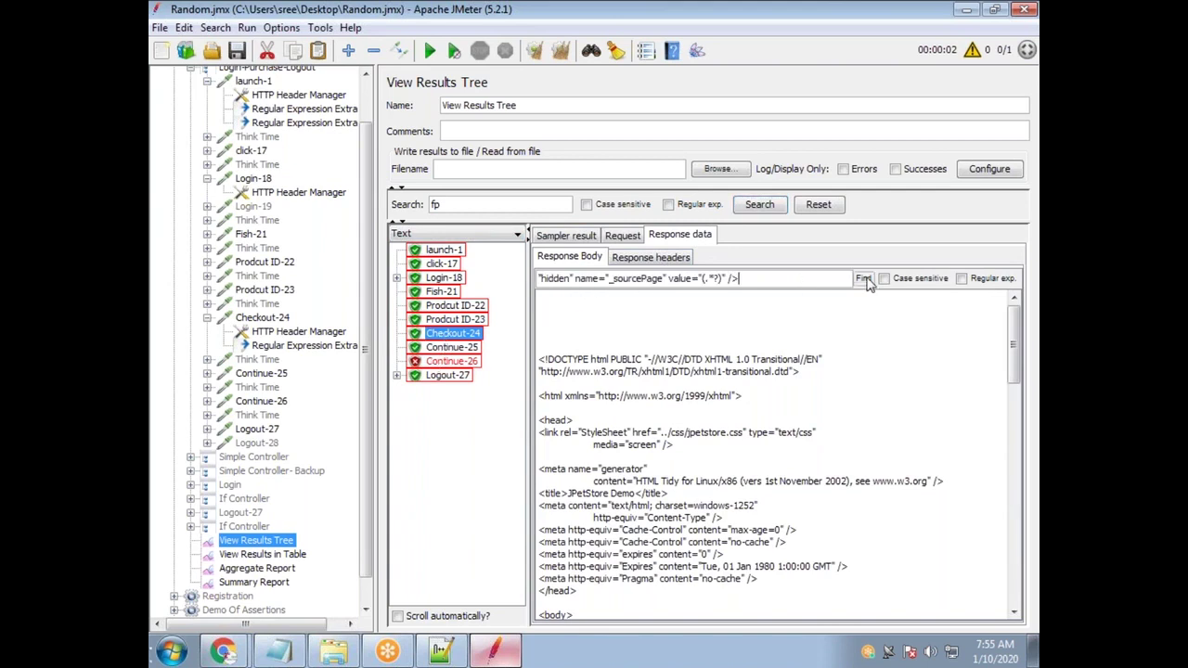
click(863, 279)
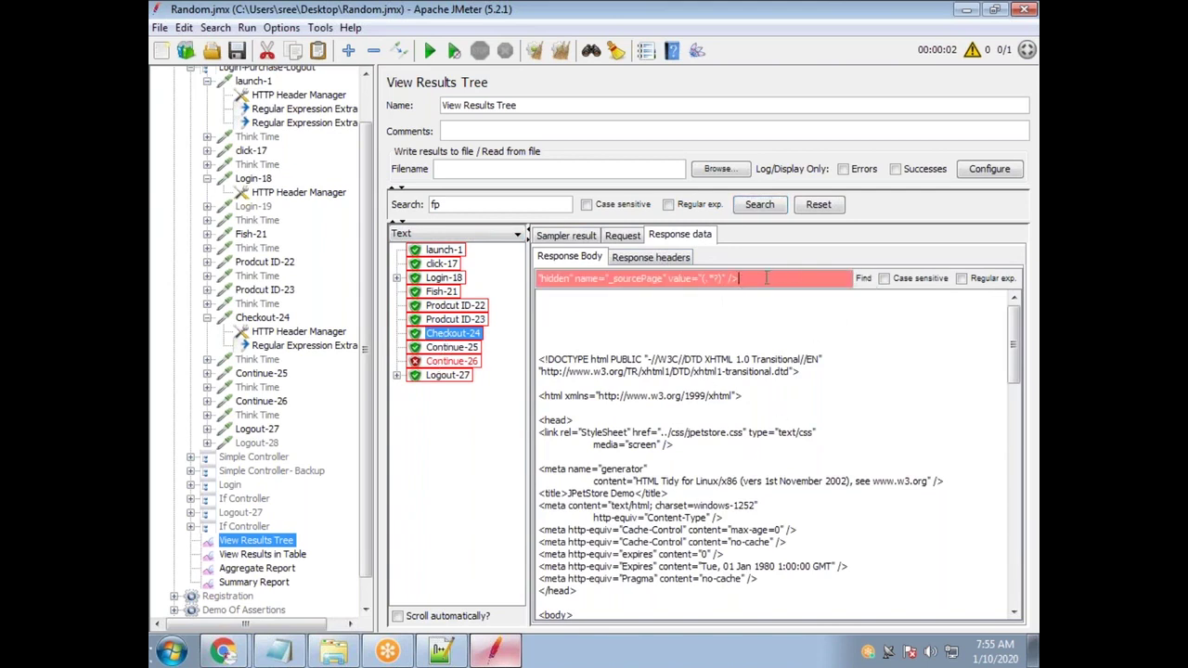
drag(766, 278, 480, 284)
text(fp)
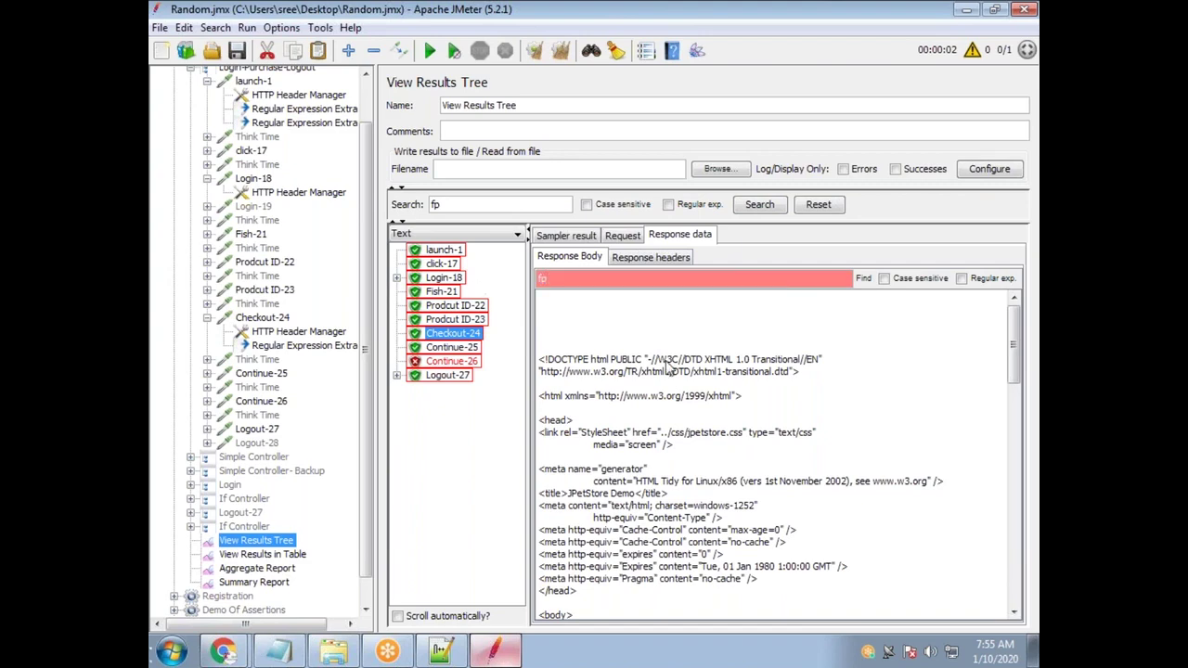
click(863, 278)
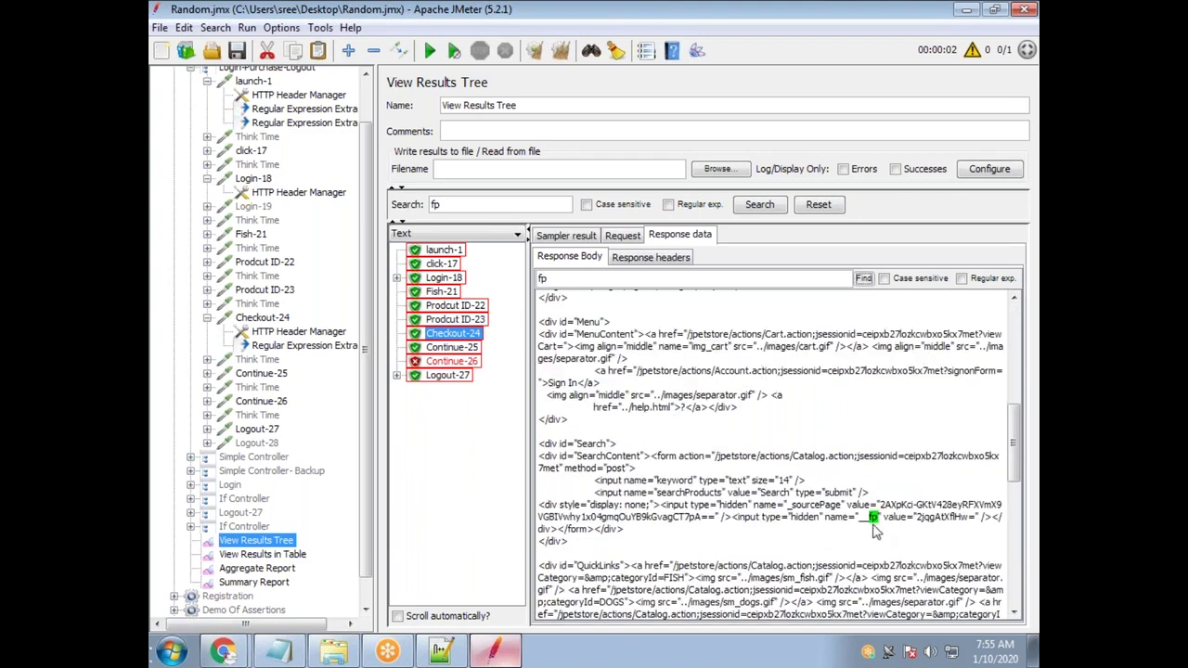
drag(974, 526, 923, 525)
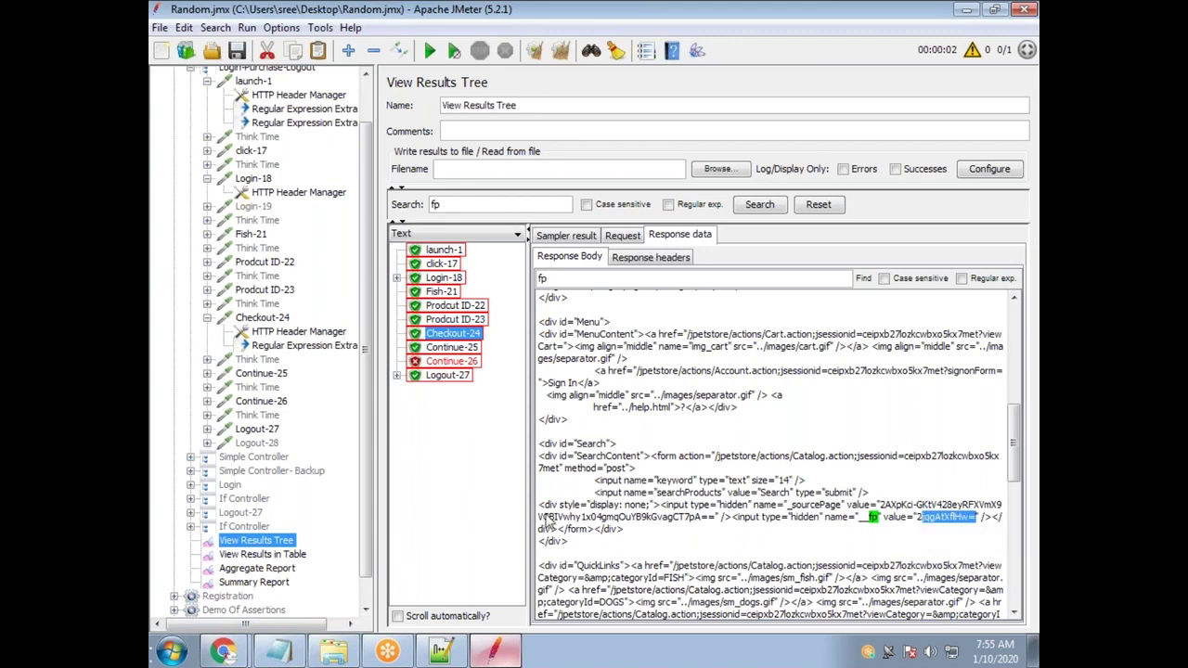
Check the request parameters of Continue-25 and Checkout-24, and return to the View Results Tree
click(274, 375)
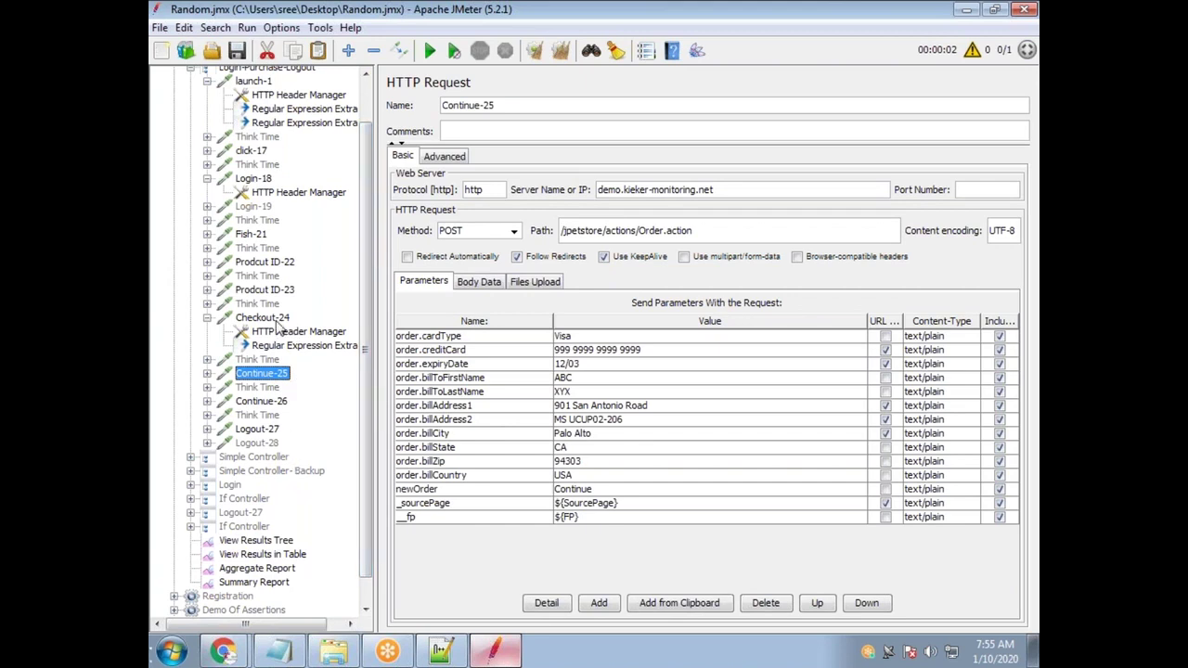
click(269, 320)
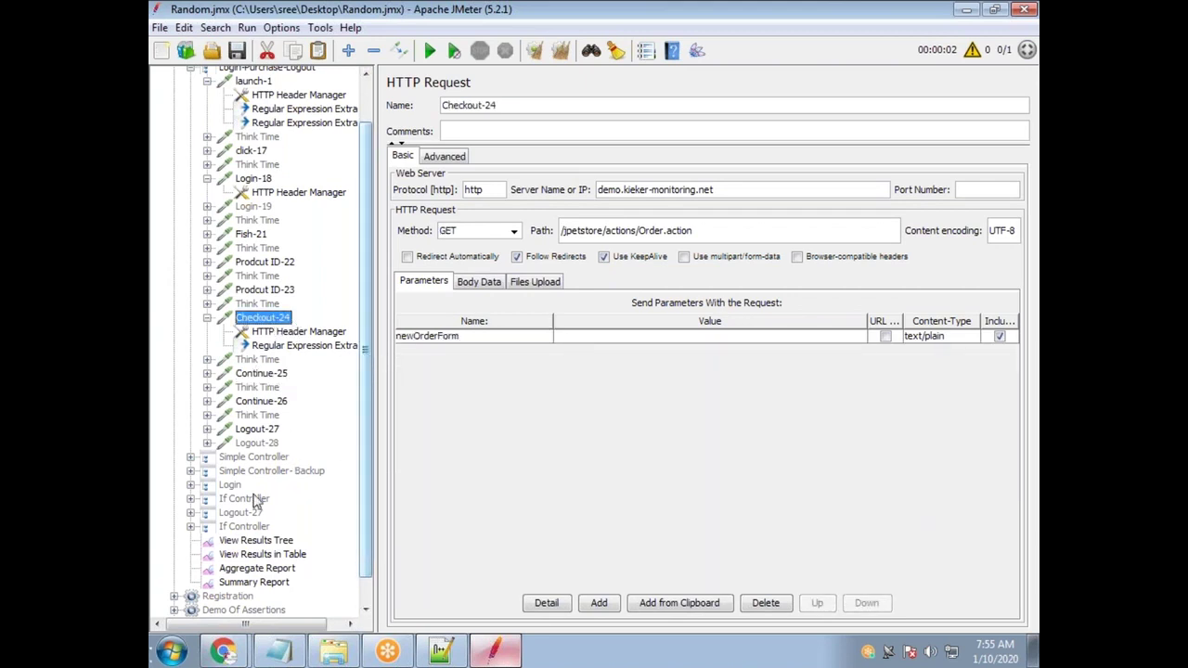
click(269, 541)
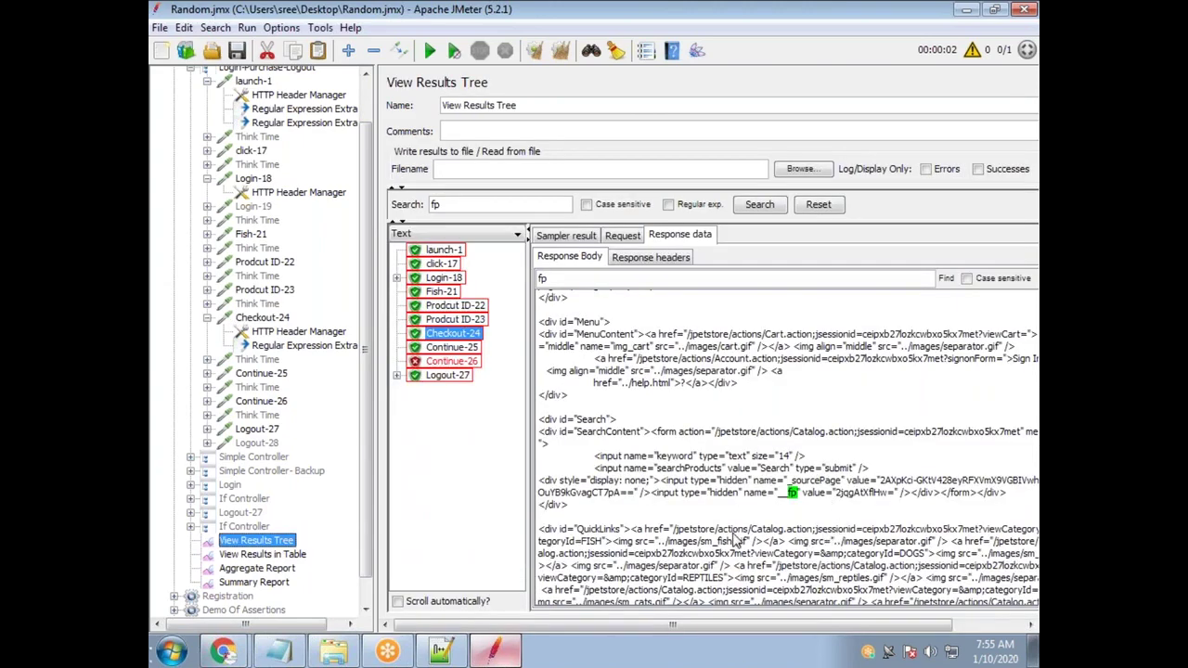
Look for further fp occurrences in Checkout-24's response, and find fp in the Prodcut ID-23 and Continue-25 responses
scroll(707, 529, down, 3)
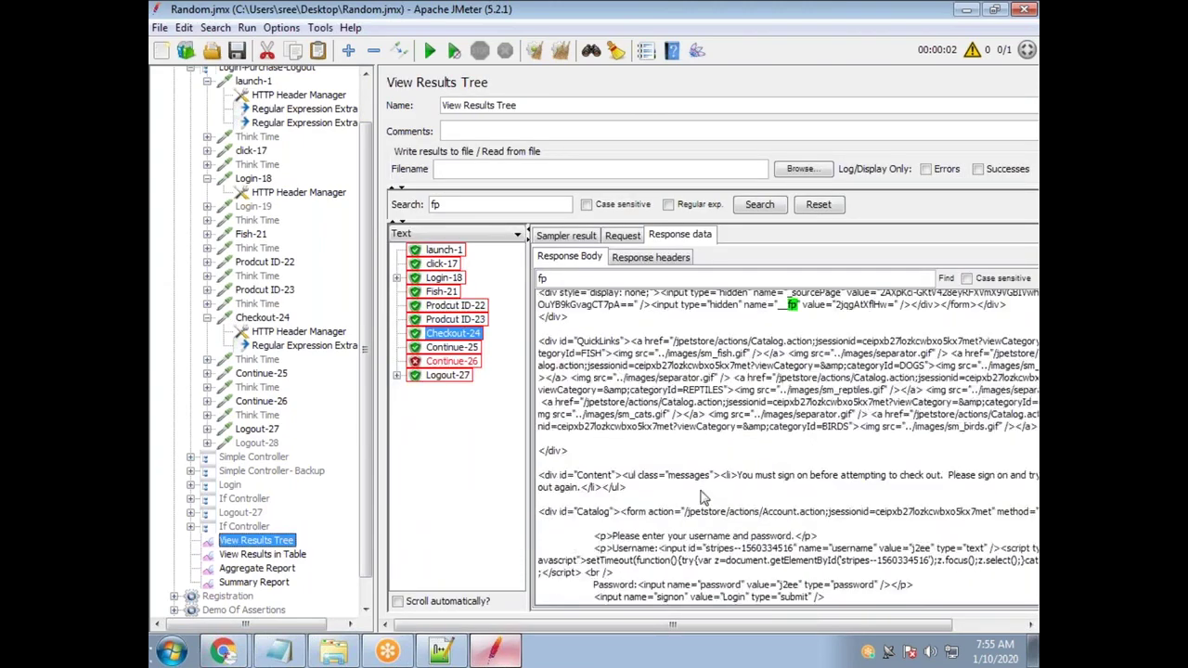
click(944, 279)
scroll(841, 456, down, 2)
click(945, 278)
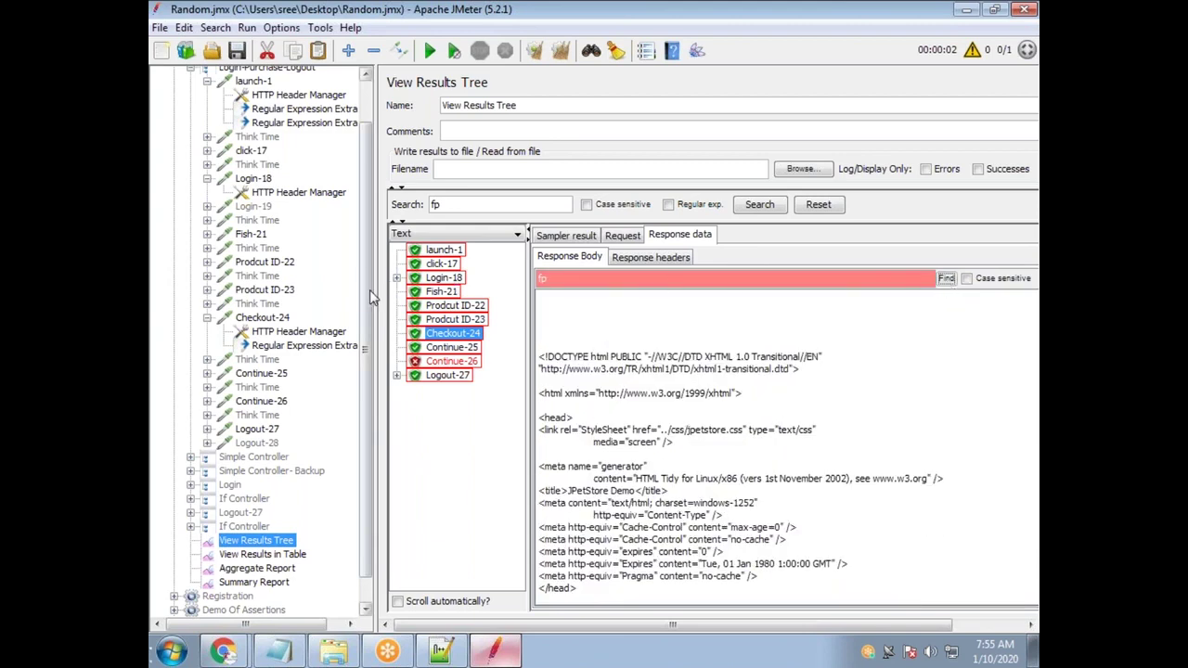
click(472, 319)
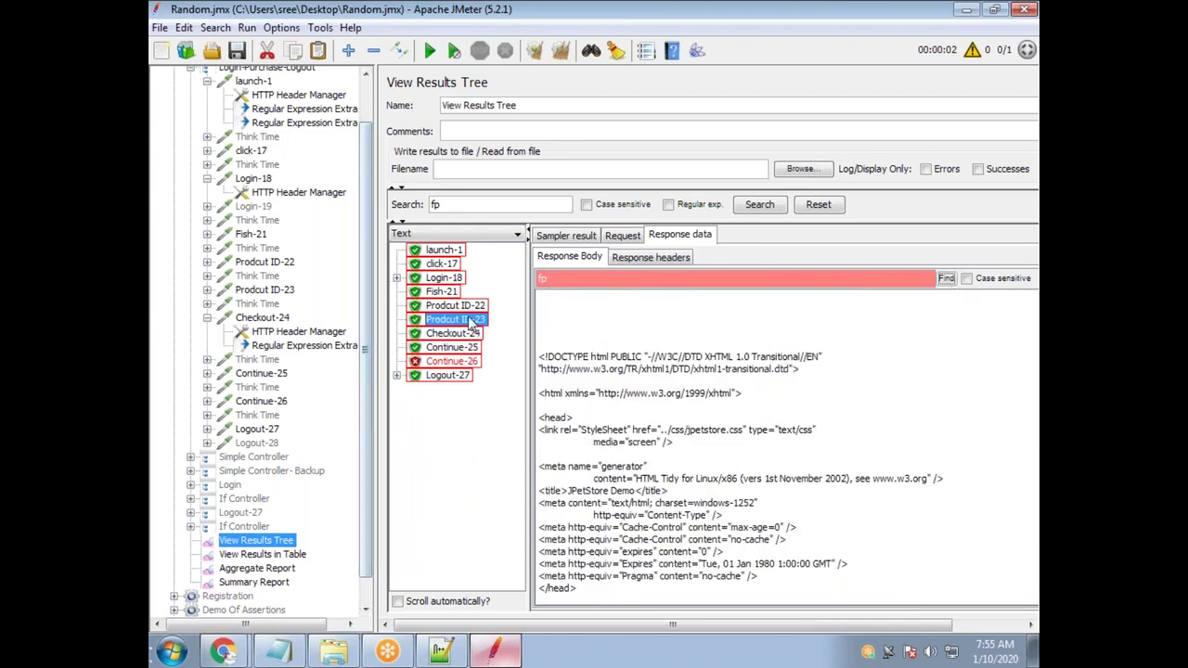
click(944, 279)
click(945, 279)
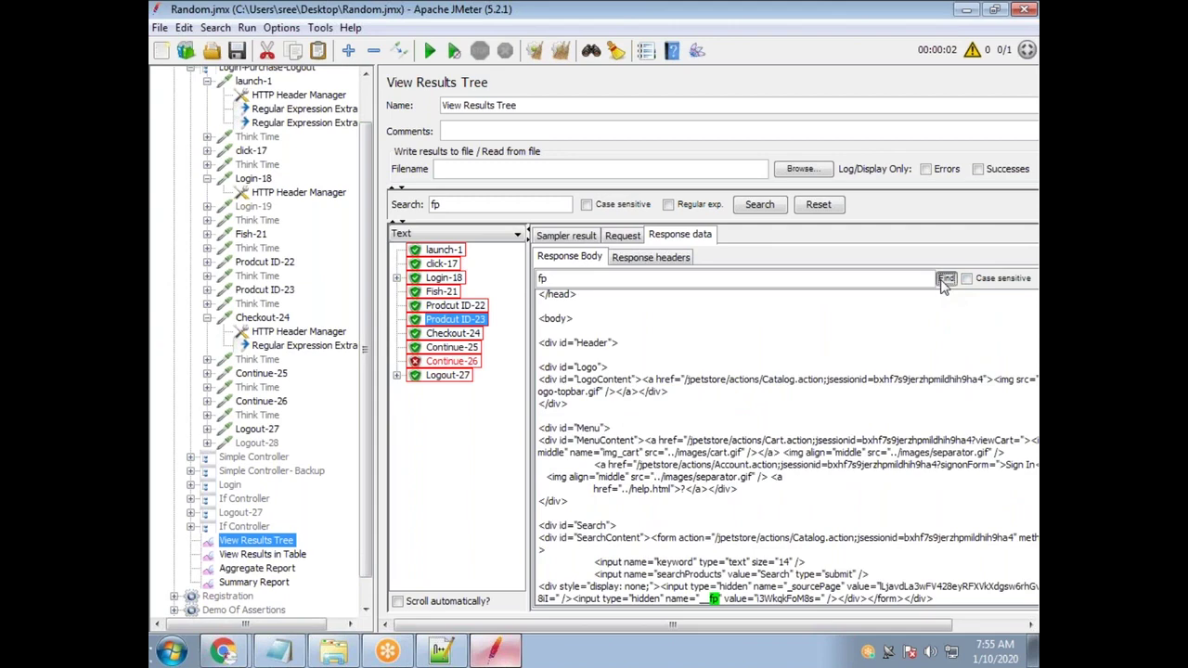
click(468, 348)
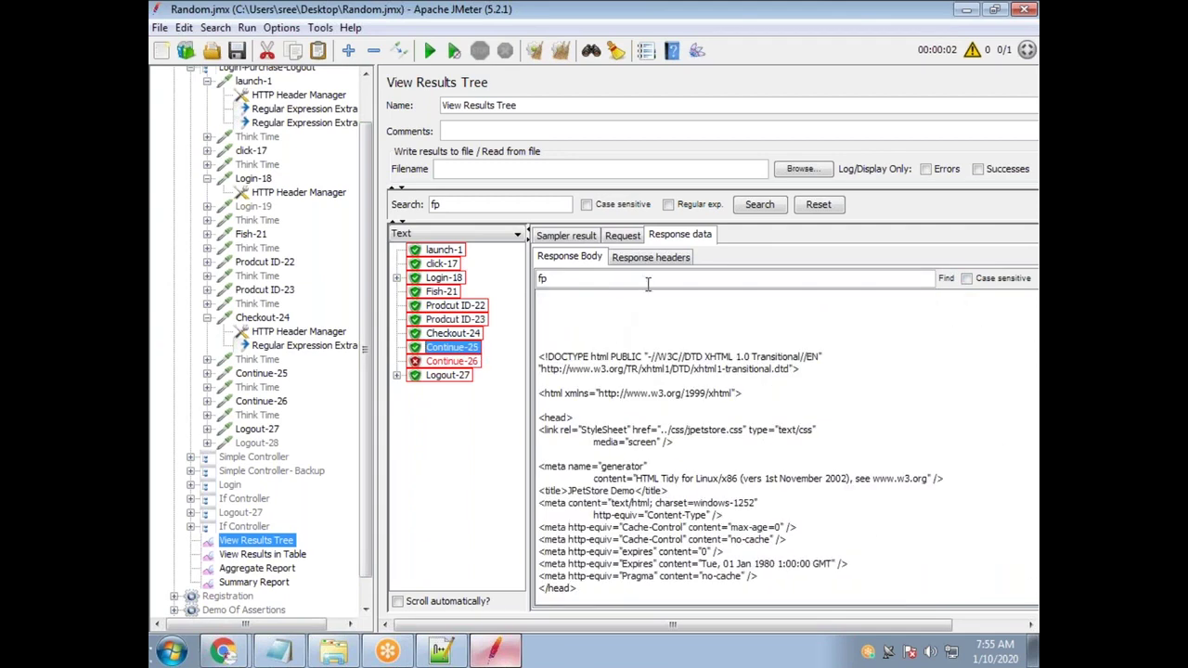
click(944, 279)
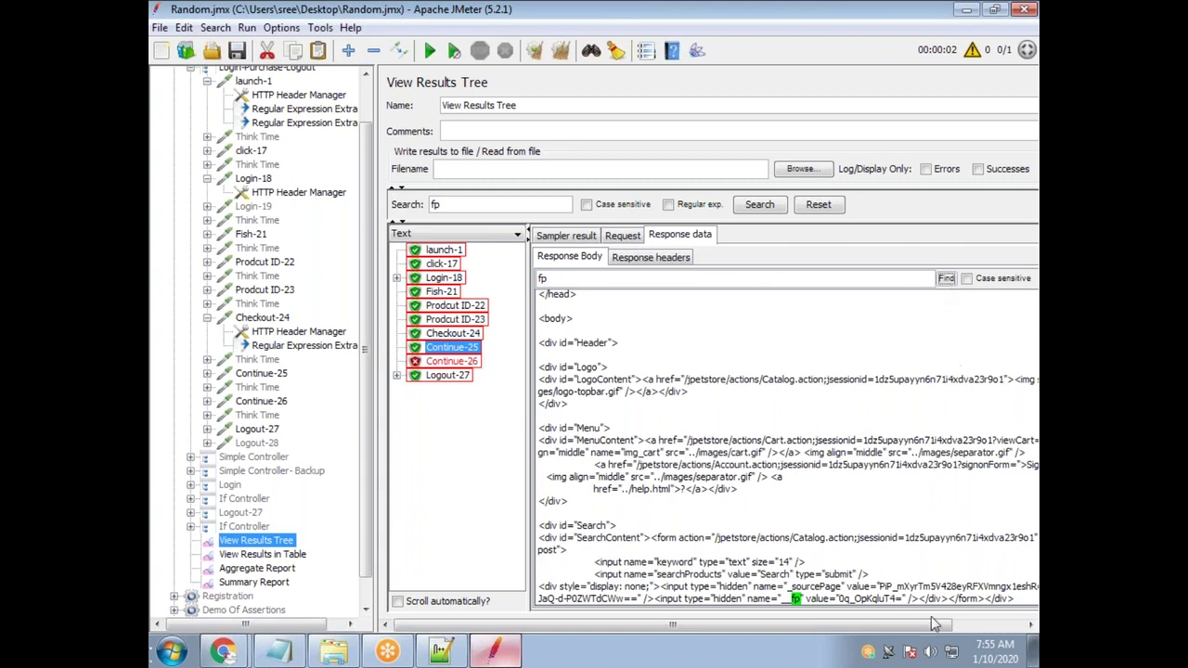
Find the hidden __fp input in Checkout-24's response, copy its fragment from hidden" through /> and test it in the RegExp Tester
key(Up)
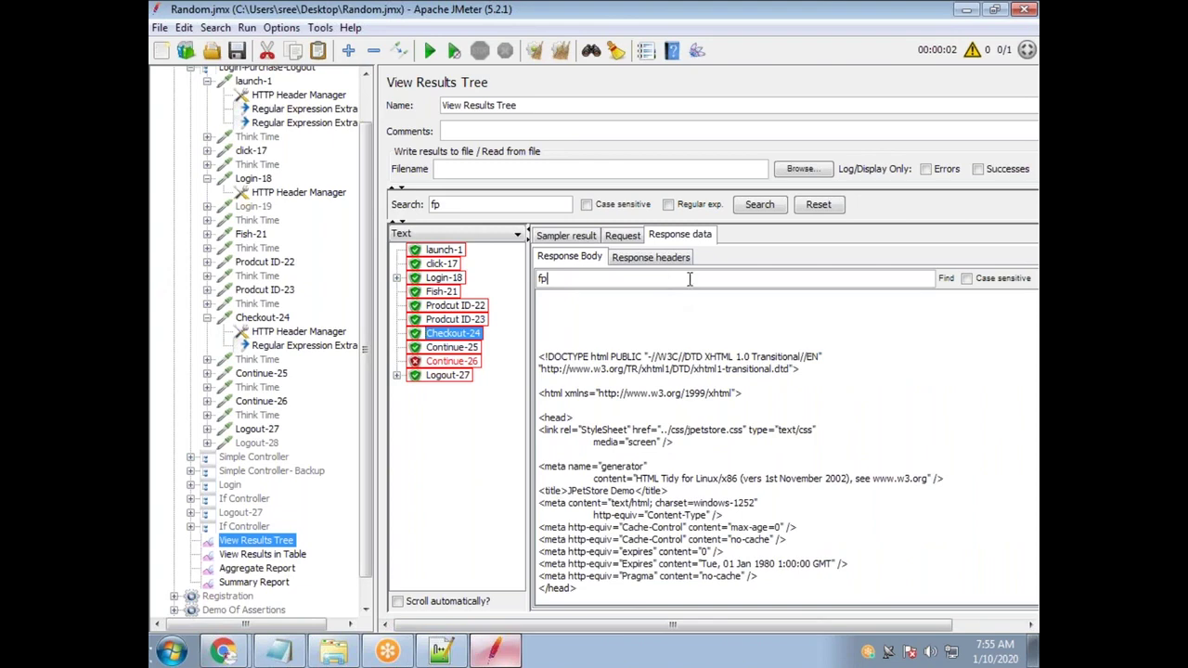
click(945, 278)
scroll(882, 566, down, 1)
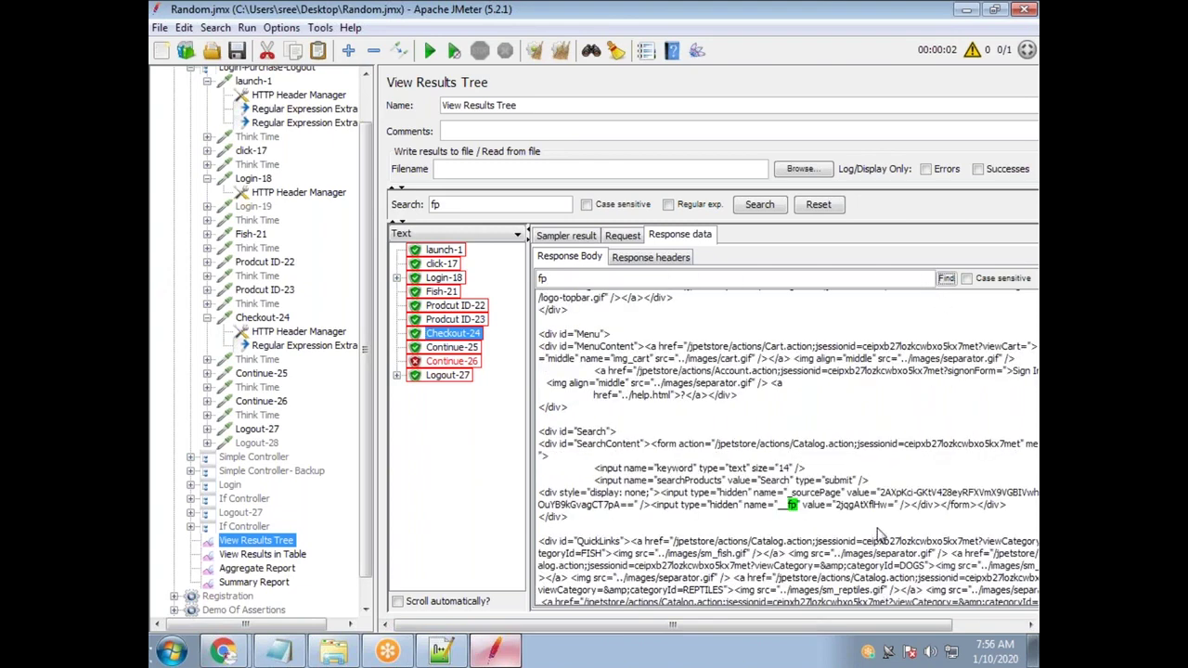
drag(913, 506, 715, 515)
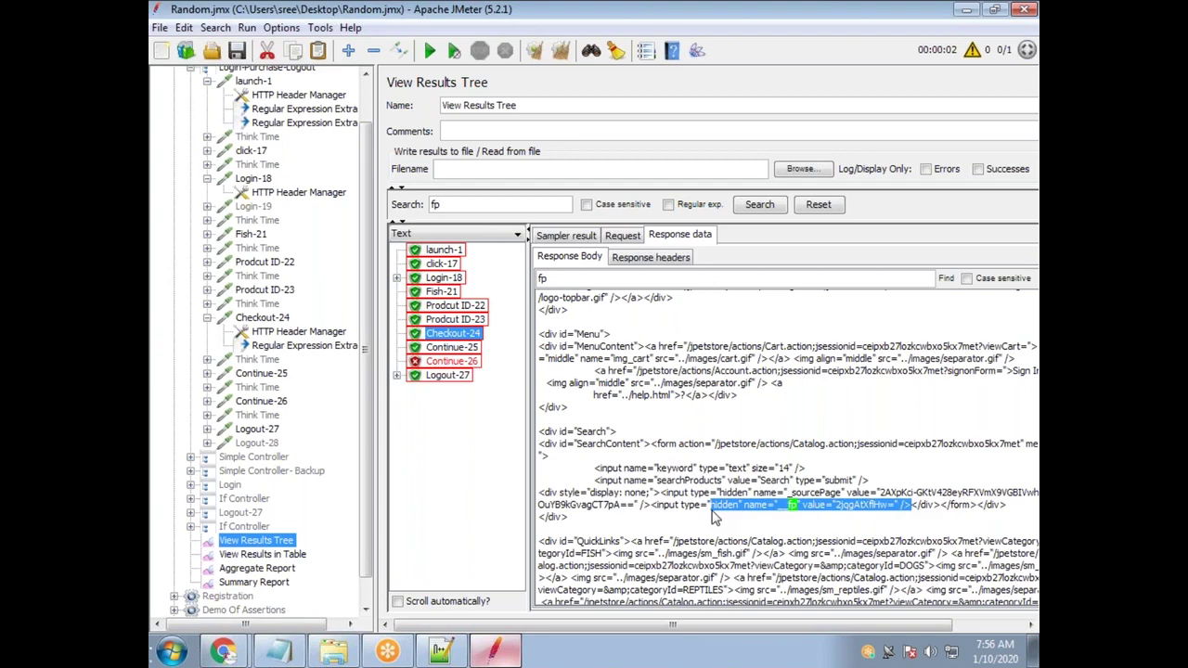
click(473, 234)
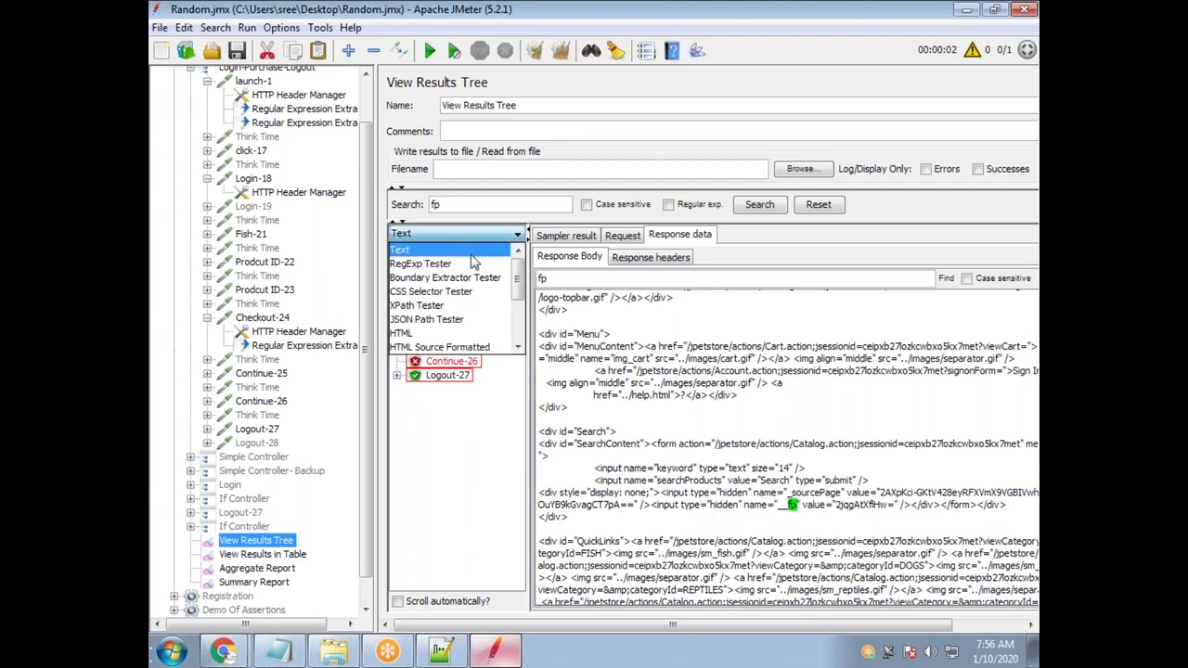
click(436, 261)
click(708, 439)
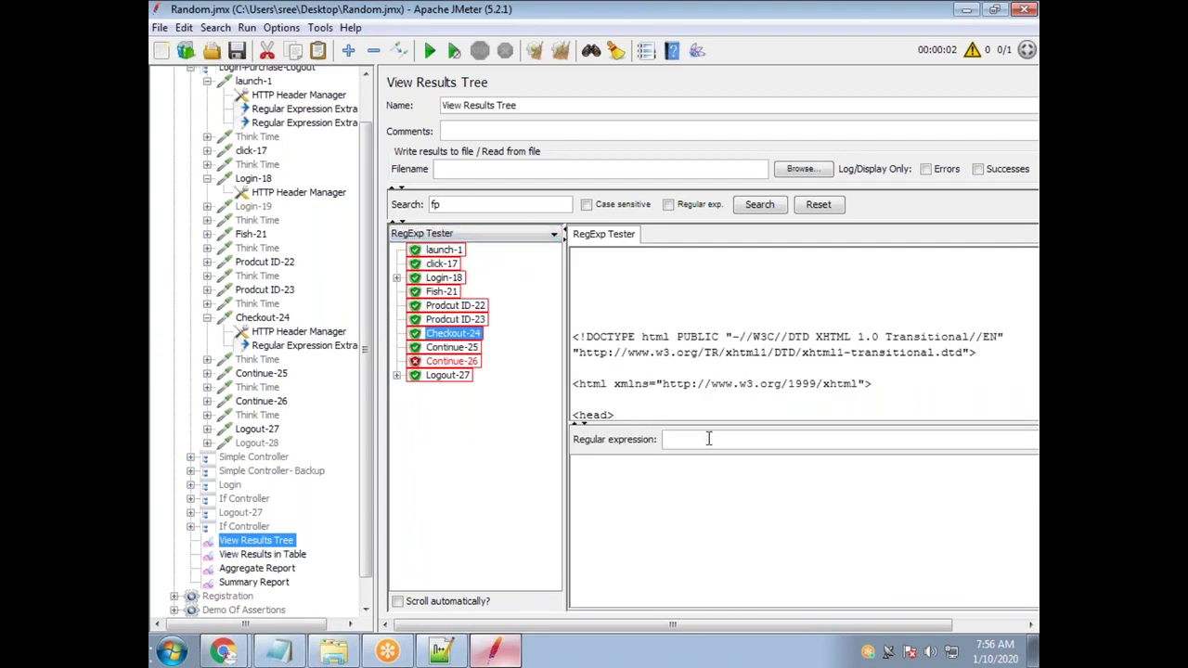
text(hidden" name="__fp" value="2jqgAtXflHw=" />)
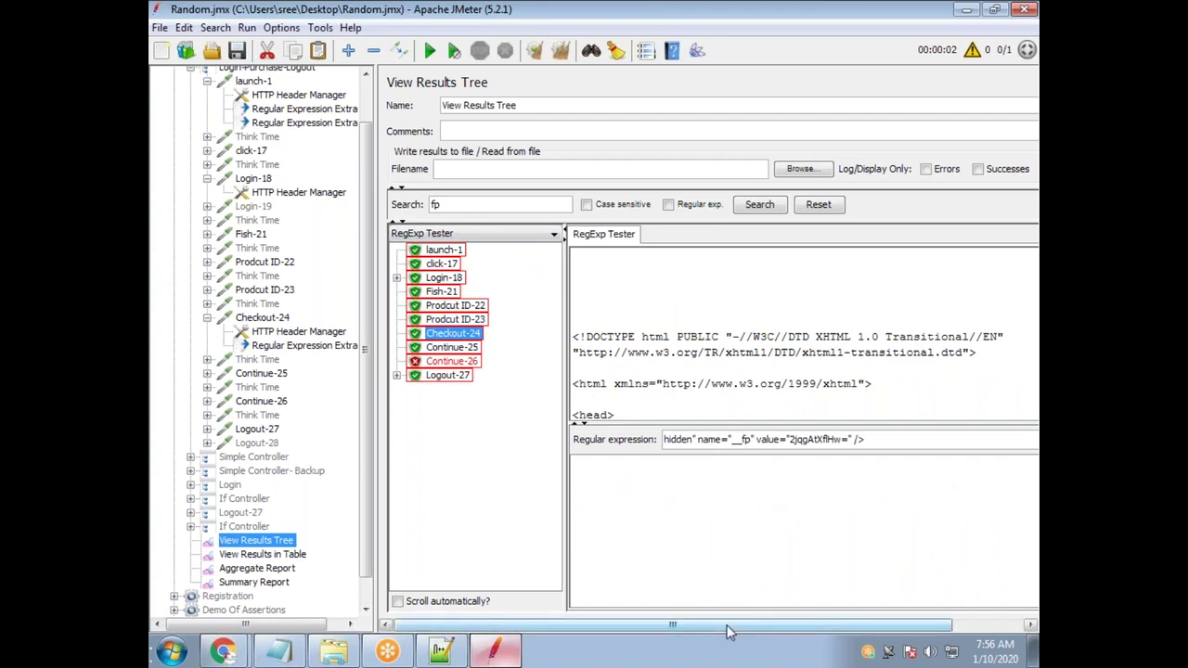
click(997, 441)
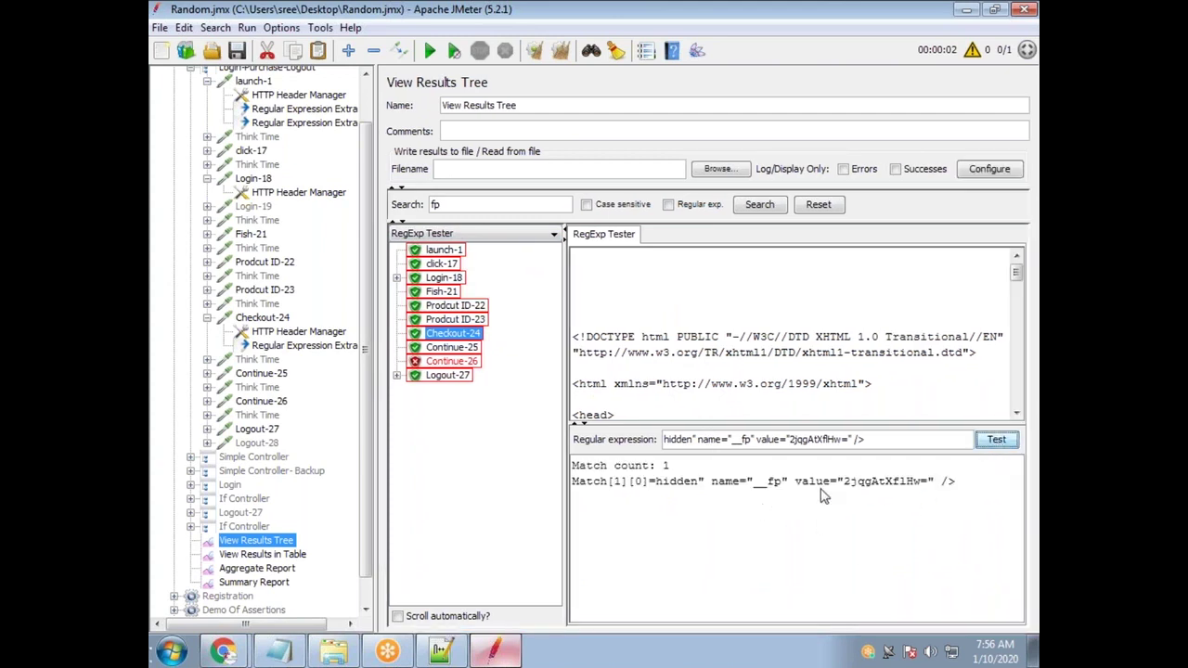
Replace the __fp value in the expression with (.*?), test it against Checkout-24's response and copy the whole expression
drag(849, 440, 804, 444)
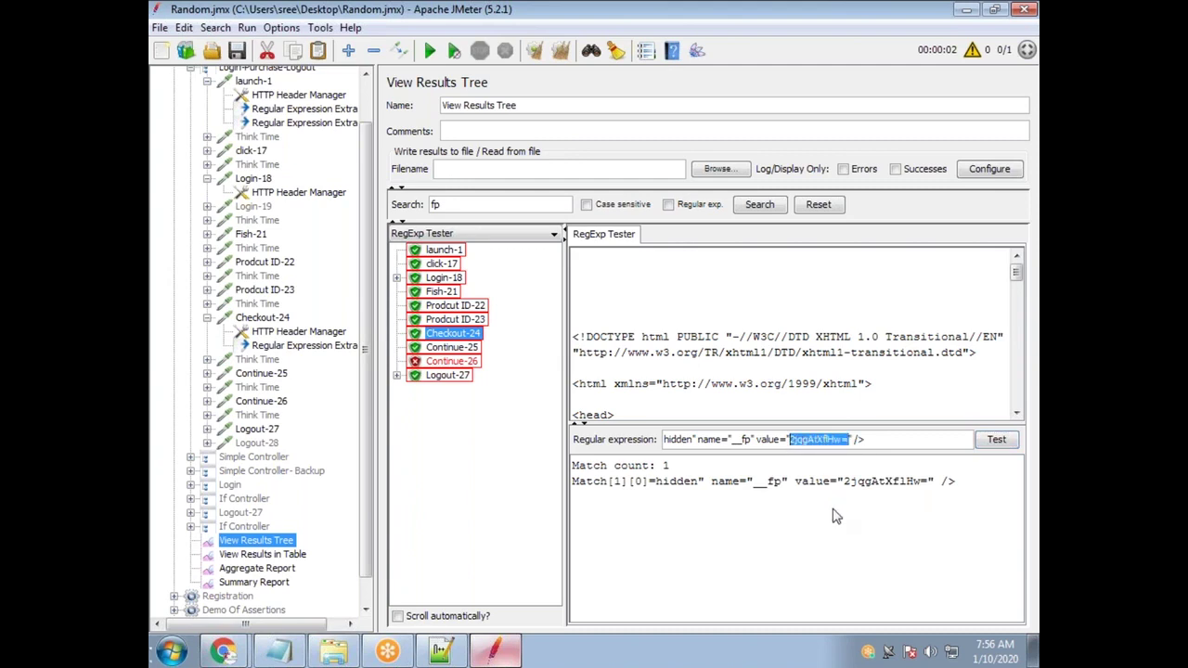
text((.*)
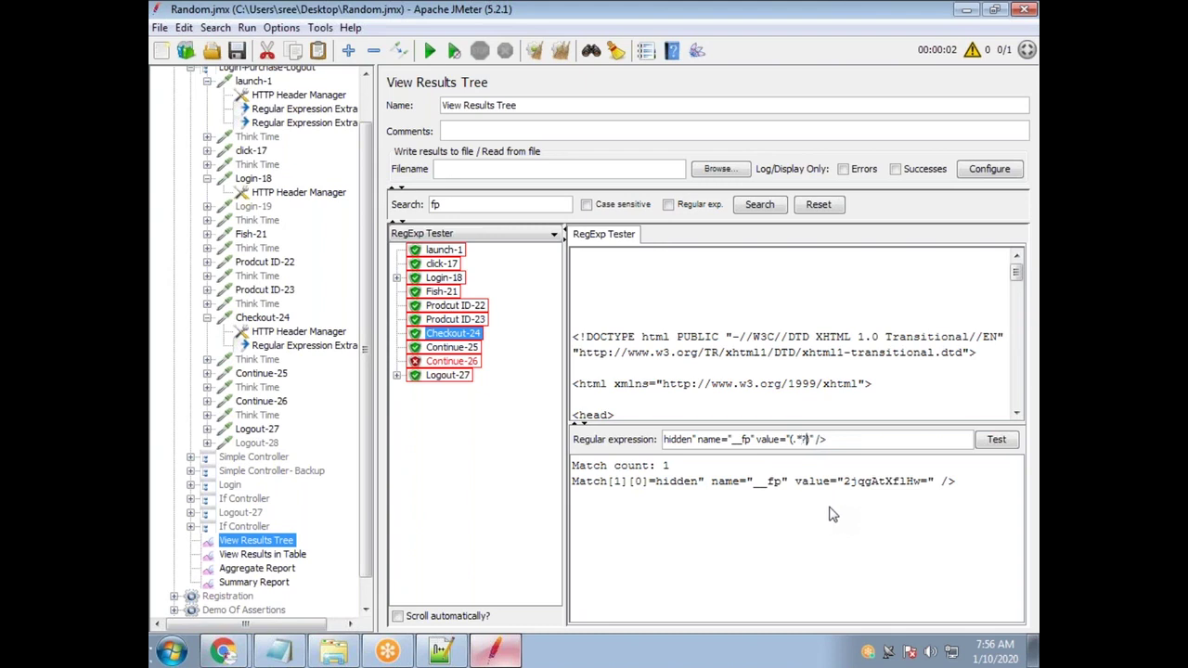
click(995, 439)
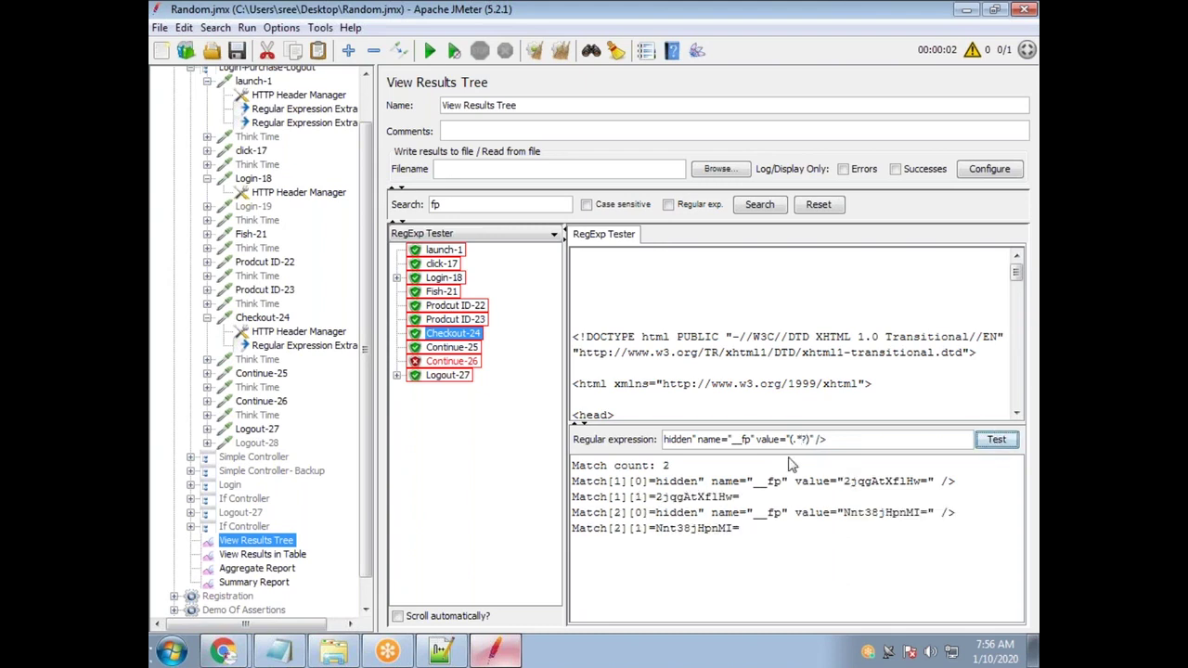
drag(833, 440, 663, 440)
key(ctrl+c)
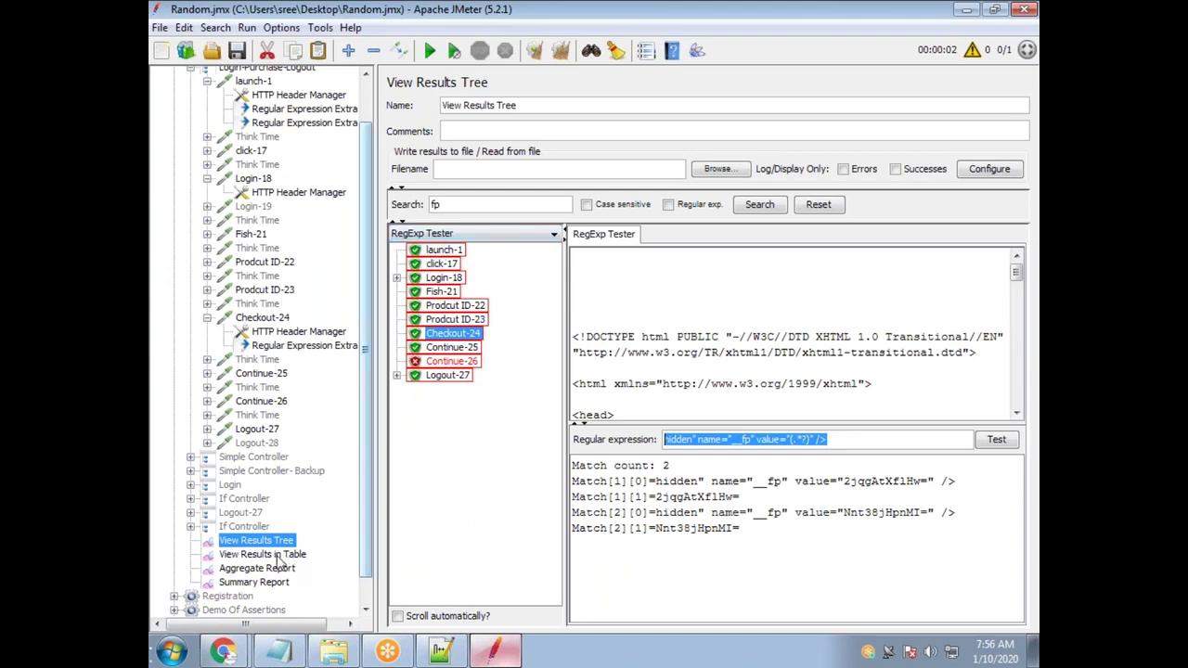
Add a Regular Expression Extractor to Checkout-24 with variable FP2, the copied __fp expression, template $1$, match 1 and default NOT FOUND
click(265, 318)
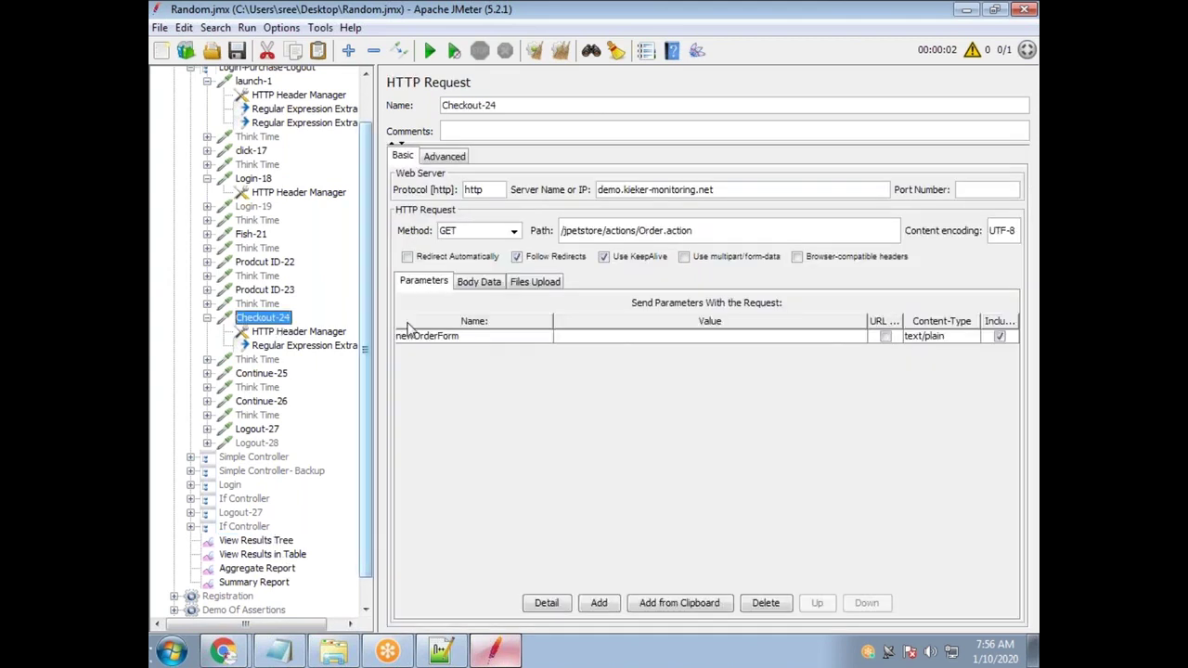
right_click(279, 318)
mouse_move(408, 307)
mouse_move(585, 382)
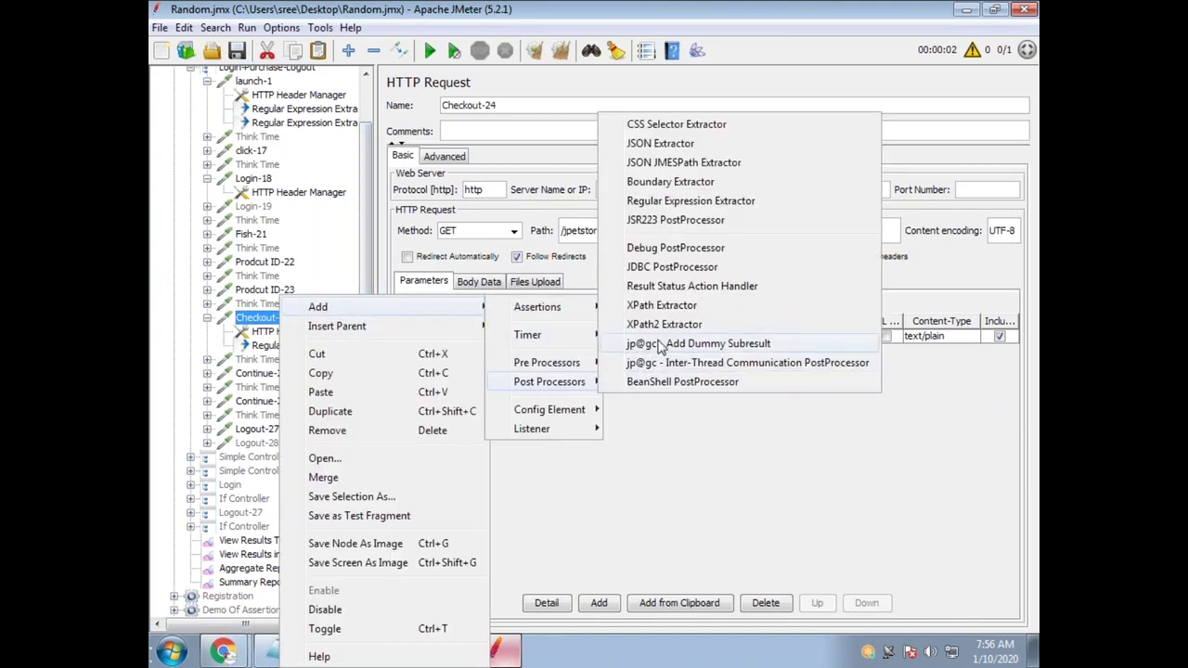
click(690, 201)
click(673, 259)
key(ctrl+v)
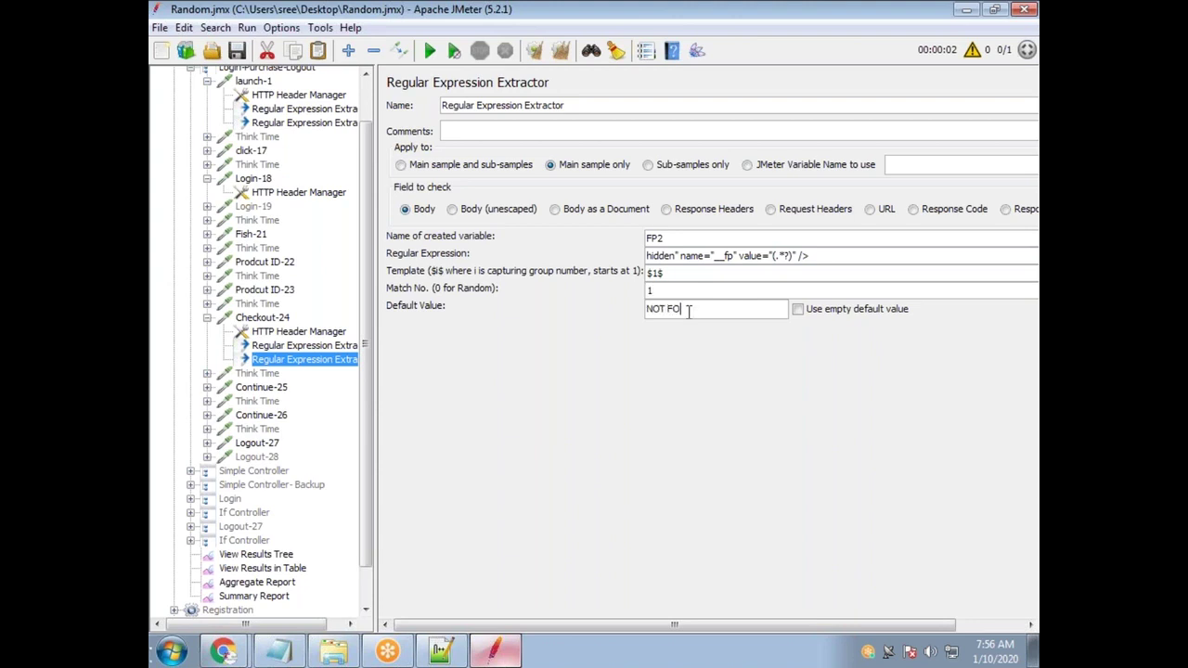
Set the __fp parameter of Continue-25 to ${FP2}
drag(668, 237, 629, 238)
click(278, 389)
double_click(573, 516)
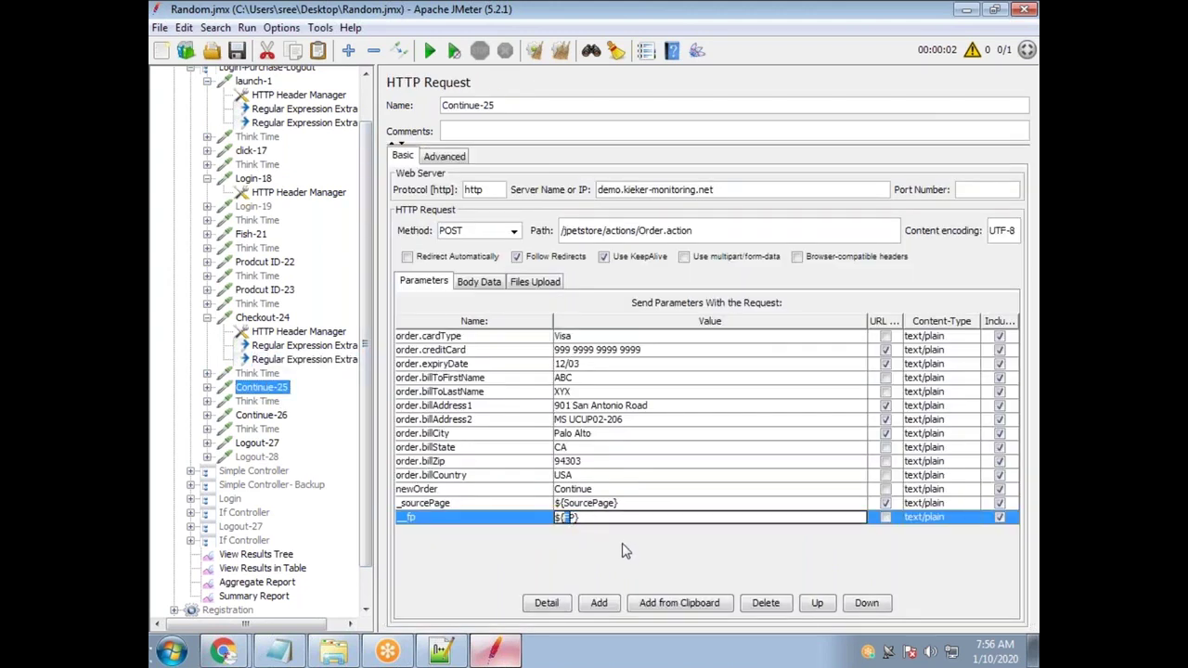
text(FP2)
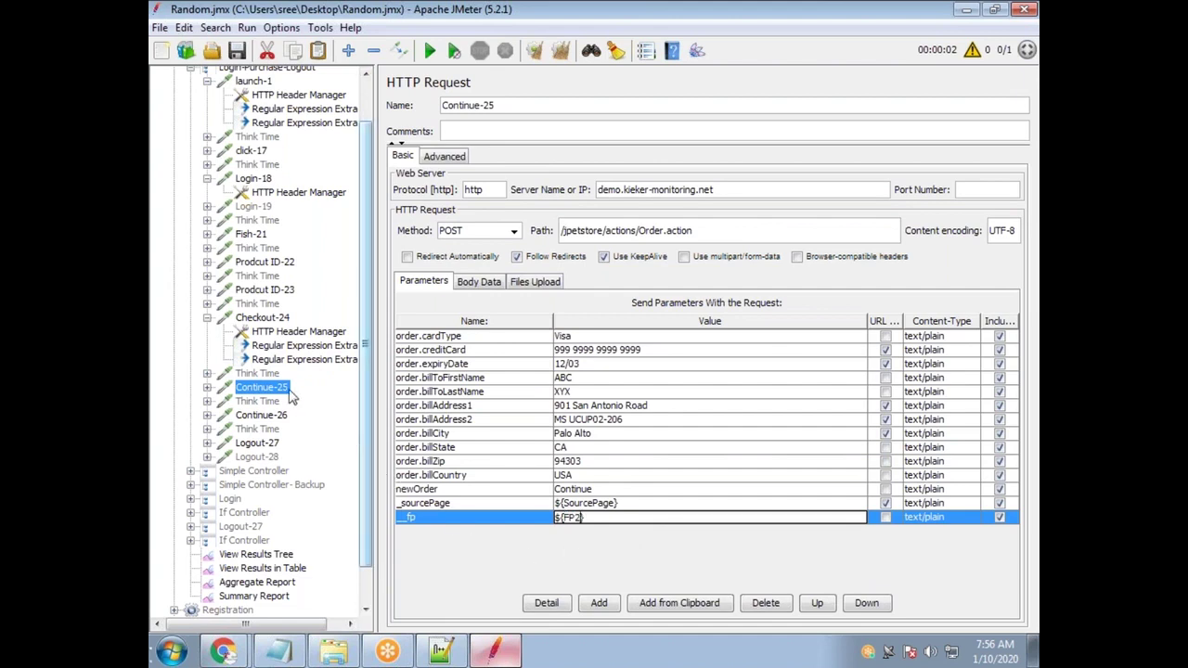
Copy the variable name from Checkout-24's first extractor, set Continue-25's _sourcePage parameter to ${Sourcepage2} and save the test plan
click(302, 345)
drag(707, 239, 626, 242)
key(ctrl+c)
click(264, 388)
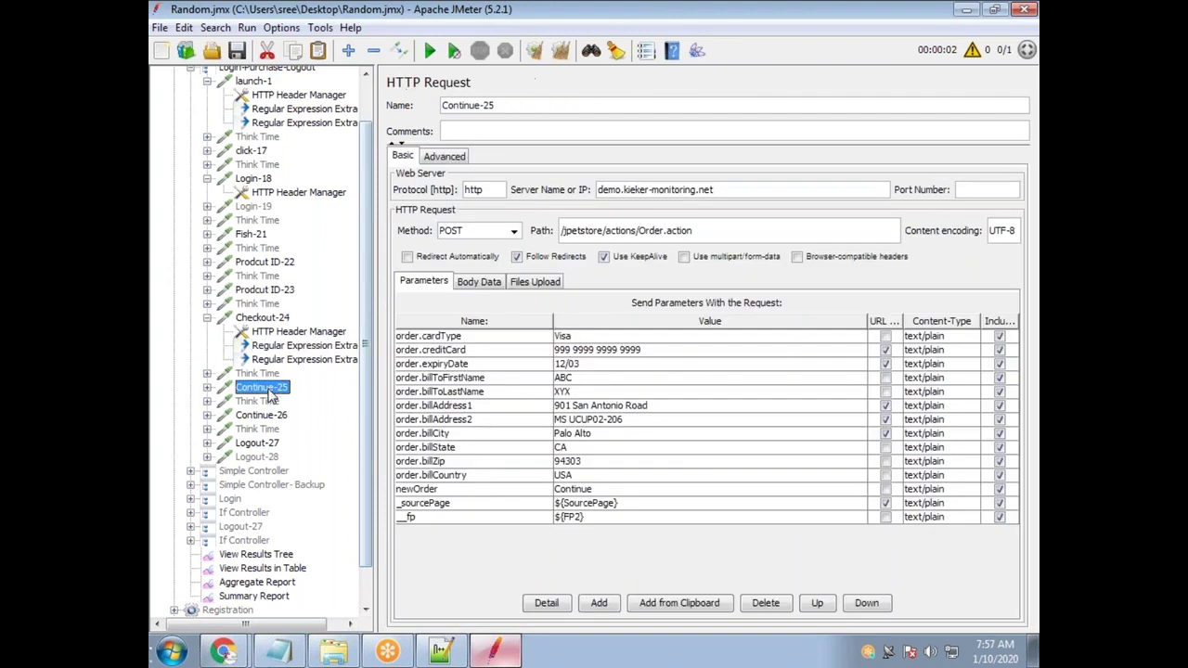
double_click(594, 504)
click(601, 506)
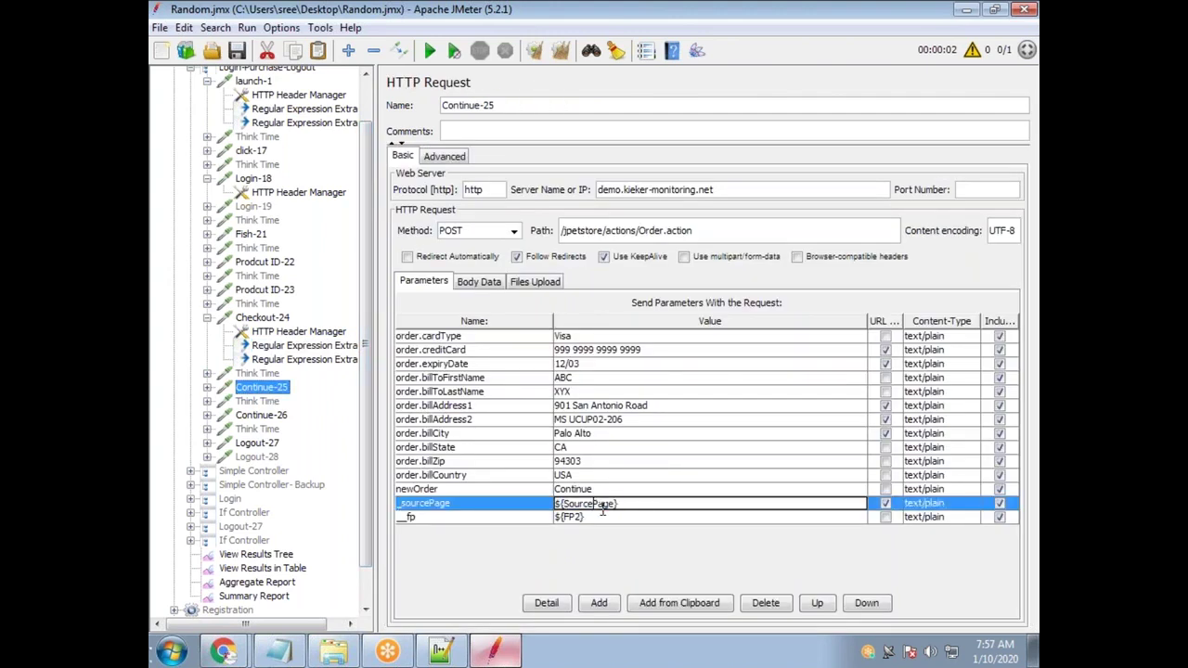
drag(616, 506, 568, 506)
key(ctrl+v)
click(240, 57)
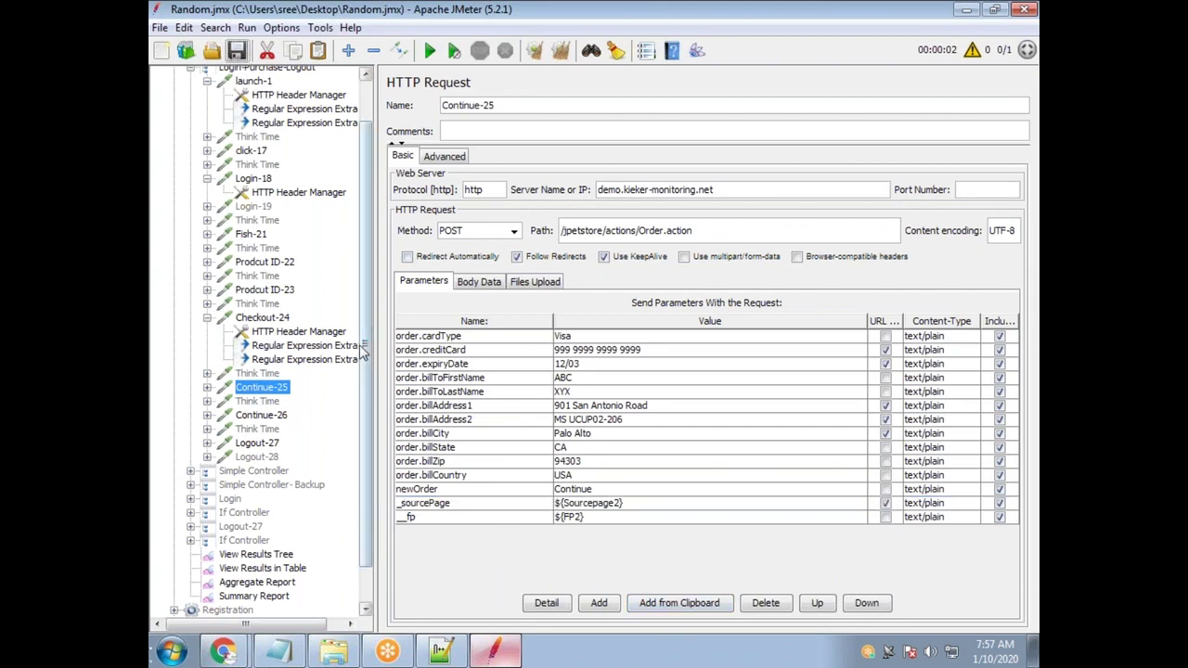
Run the test plan and check the Continue-26, Logout-27 and Continue-25 responses in the View Results Tree
click(430, 50)
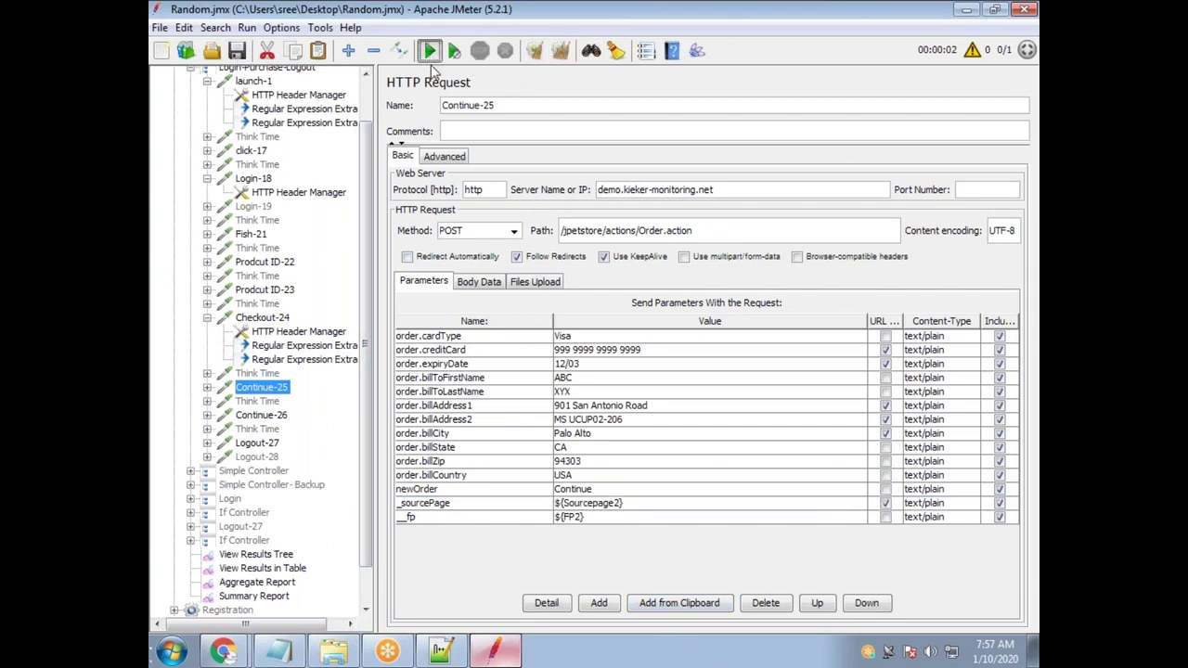
scroll(297, 446, down, 1)
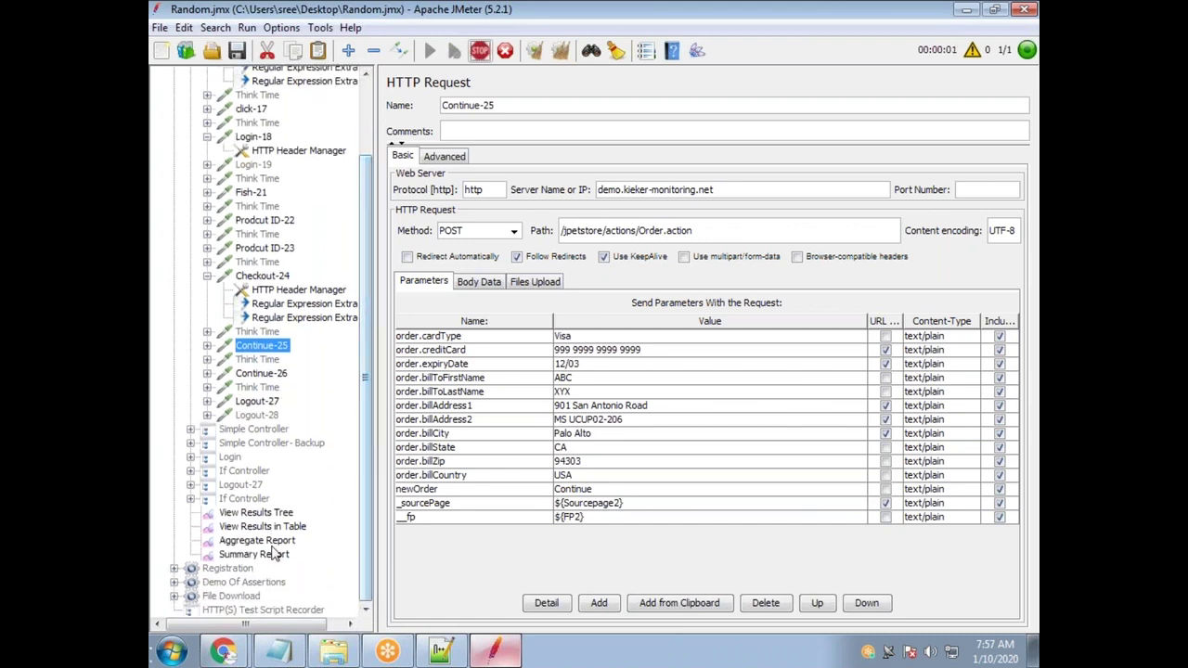
click(265, 513)
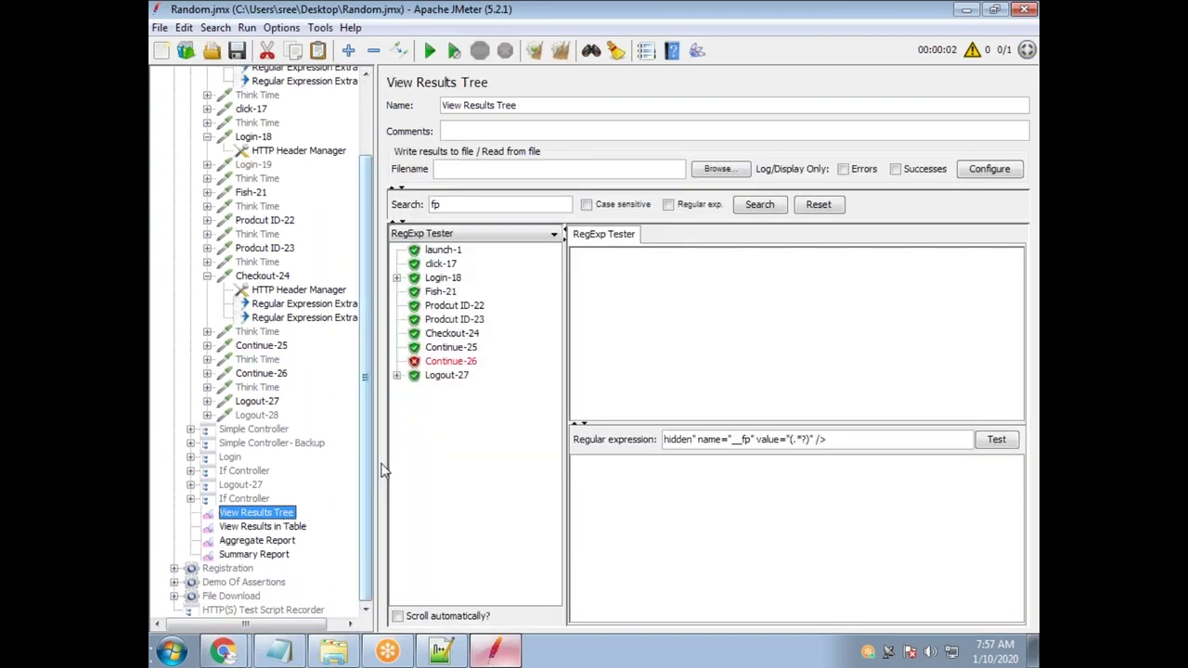
click(445, 363)
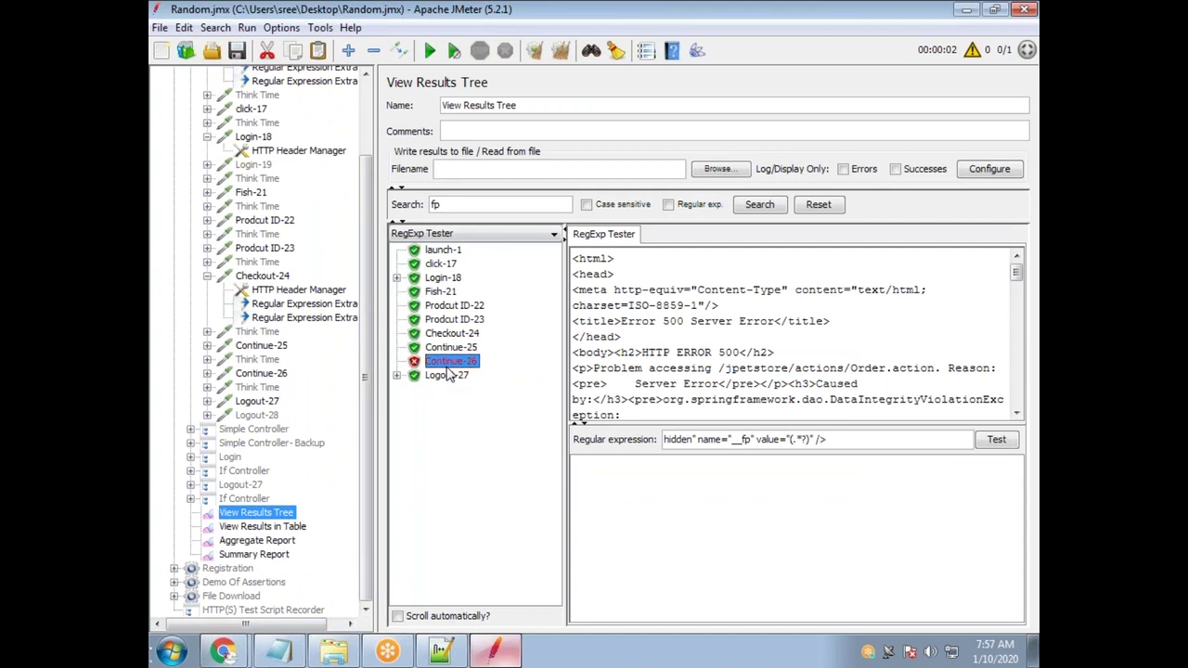
click(447, 375)
click(450, 348)
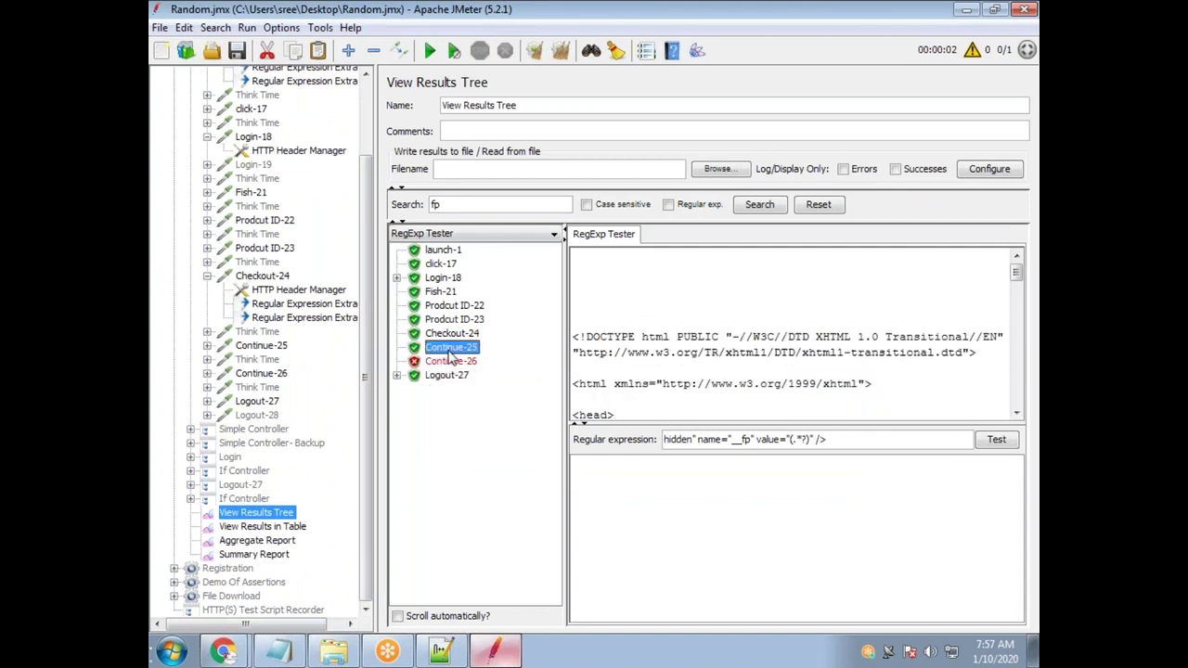
Clear the old results and rerun the test, showing Continue-25's response body as Text
click(462, 237)
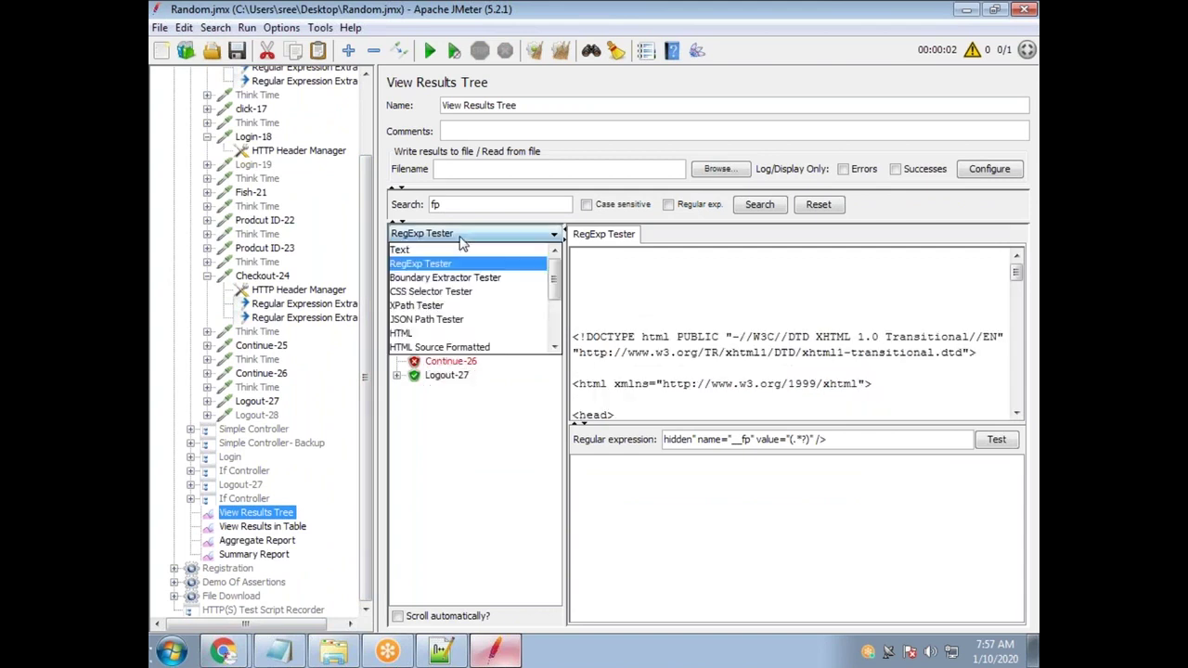
click(456, 251)
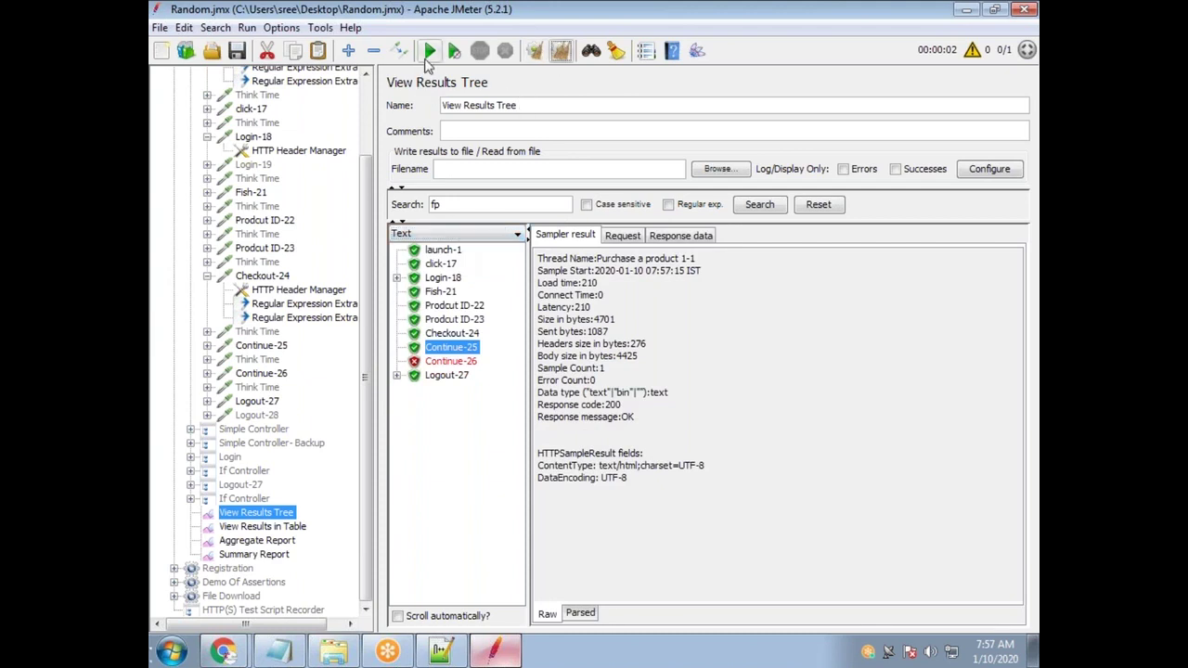
click(430, 54)
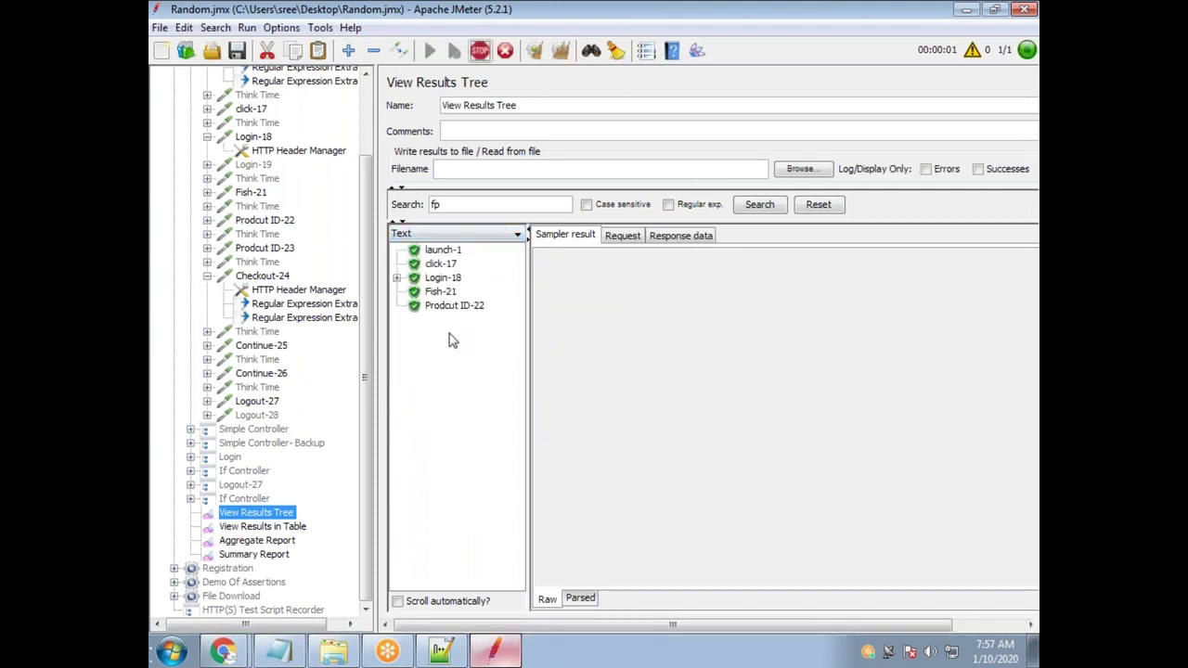
click(467, 361)
click(469, 348)
click(675, 237)
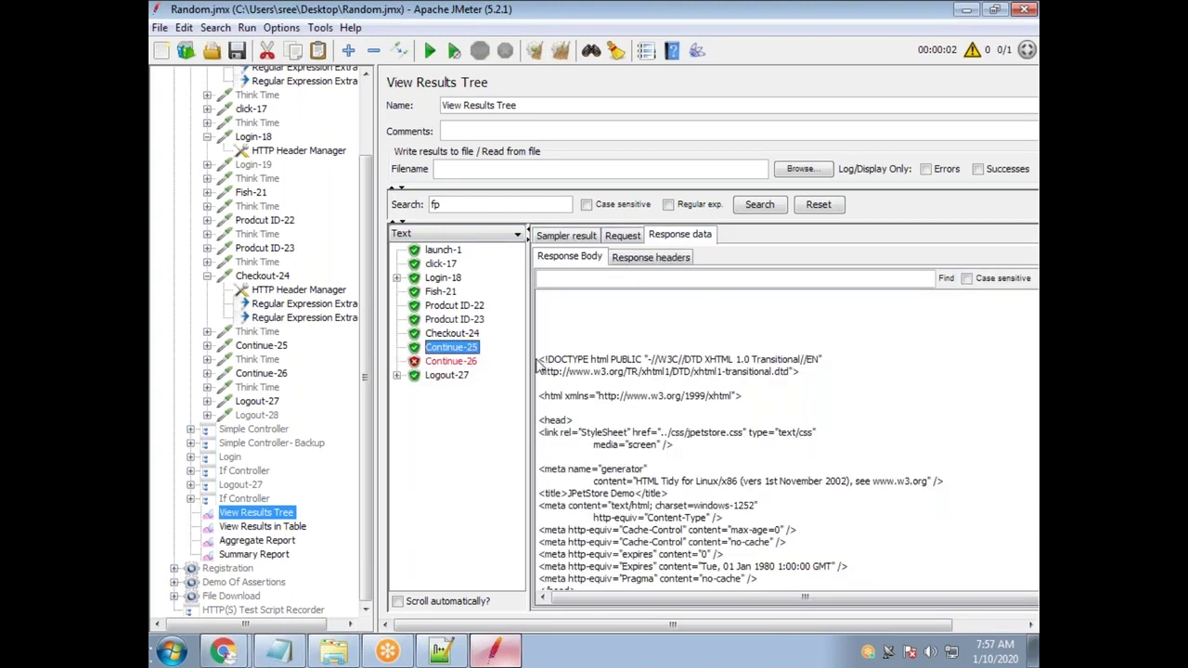
Render the responses in Browser view and review the pages from Continue-26 back to Login-18
click(450, 234)
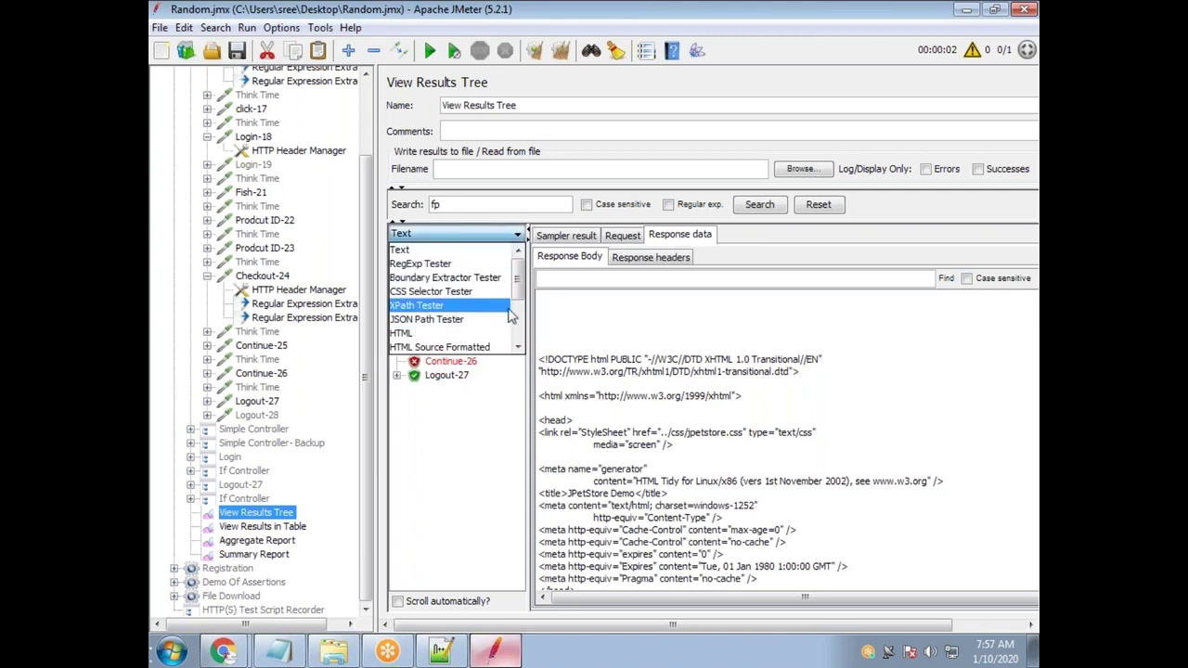
drag(518, 293, 520, 334)
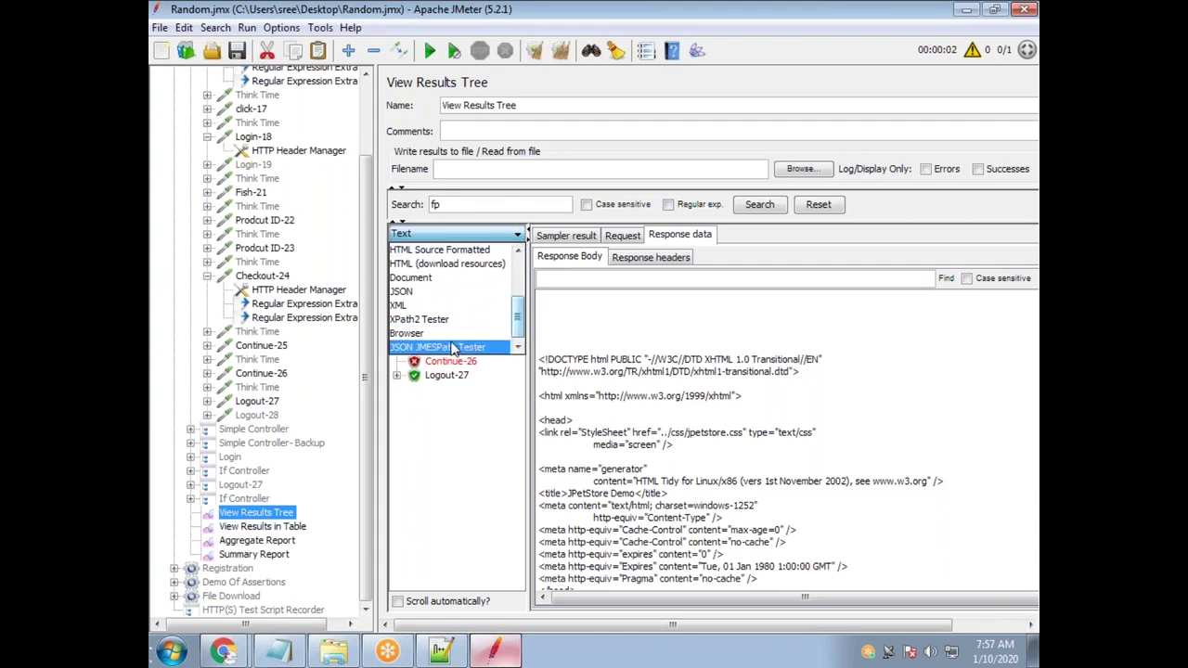
click(452, 345)
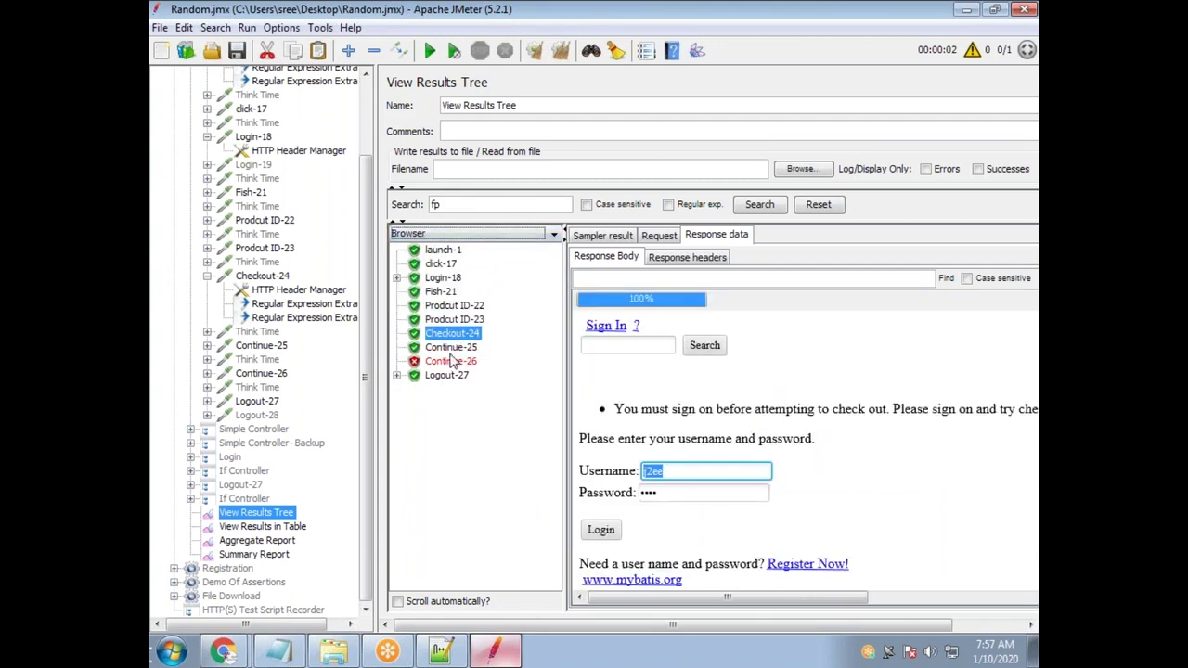
click(451, 362)
click(450, 347)
click(447, 322)
key(Up)
key(Up)
key(Up)
key(Up)
key(Up)
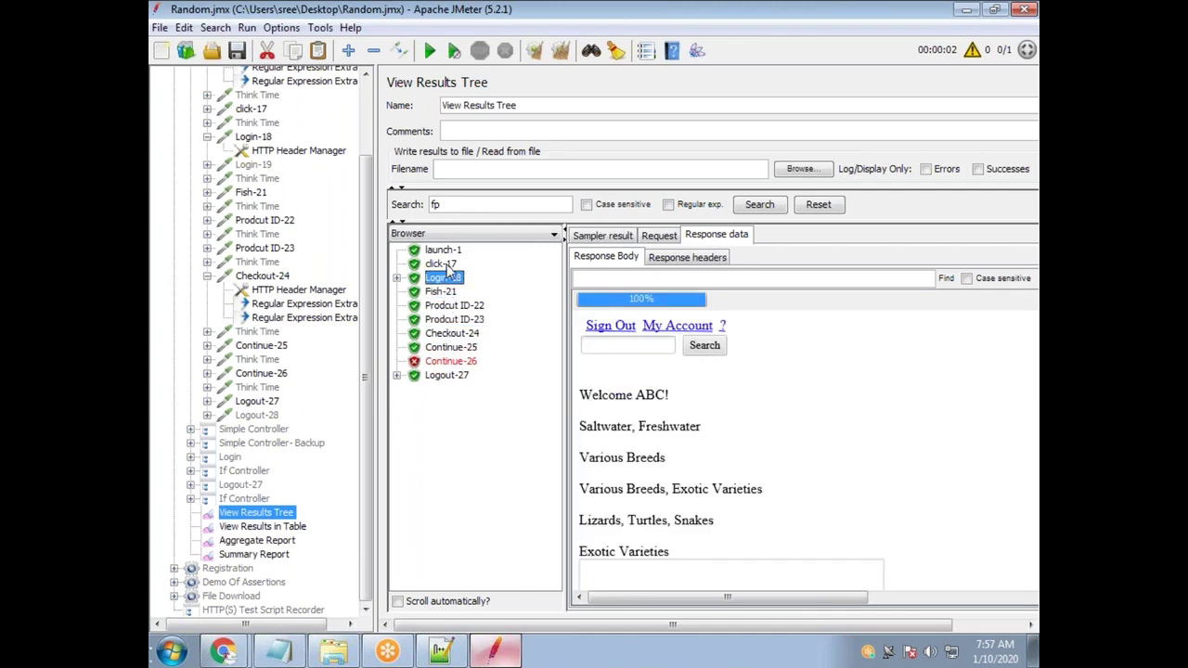
Compare the rendered pages of Continue-26, Logout-27, Continue-25 and Prodcut ID-23
click(443, 361)
click(444, 373)
click(445, 361)
click(447, 347)
click(452, 319)
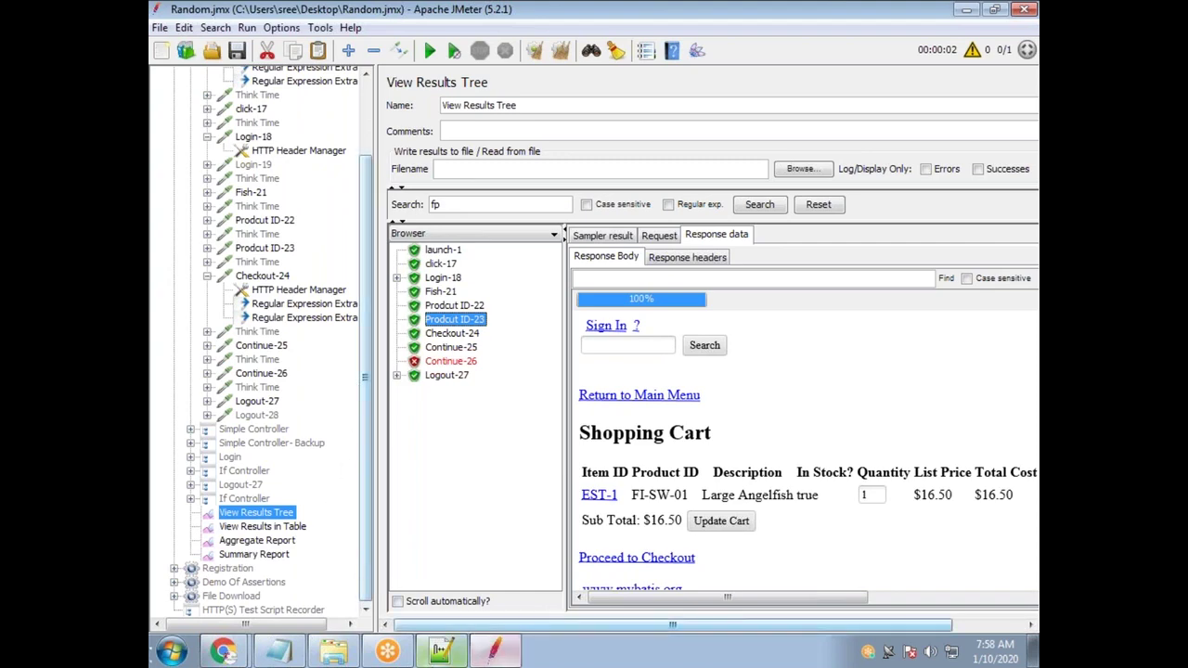
Find and highlight the "Match No" question in the Notepad++ notes, then return to JMeter
click(441, 651)
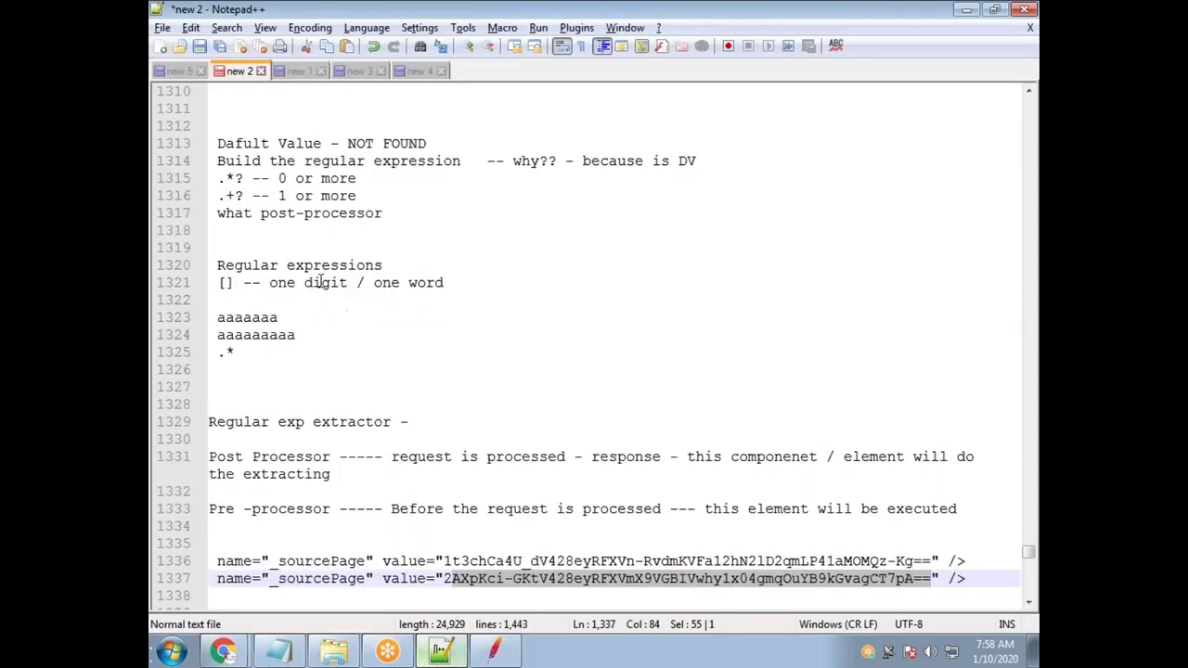
scroll(327, 291, down, 11)
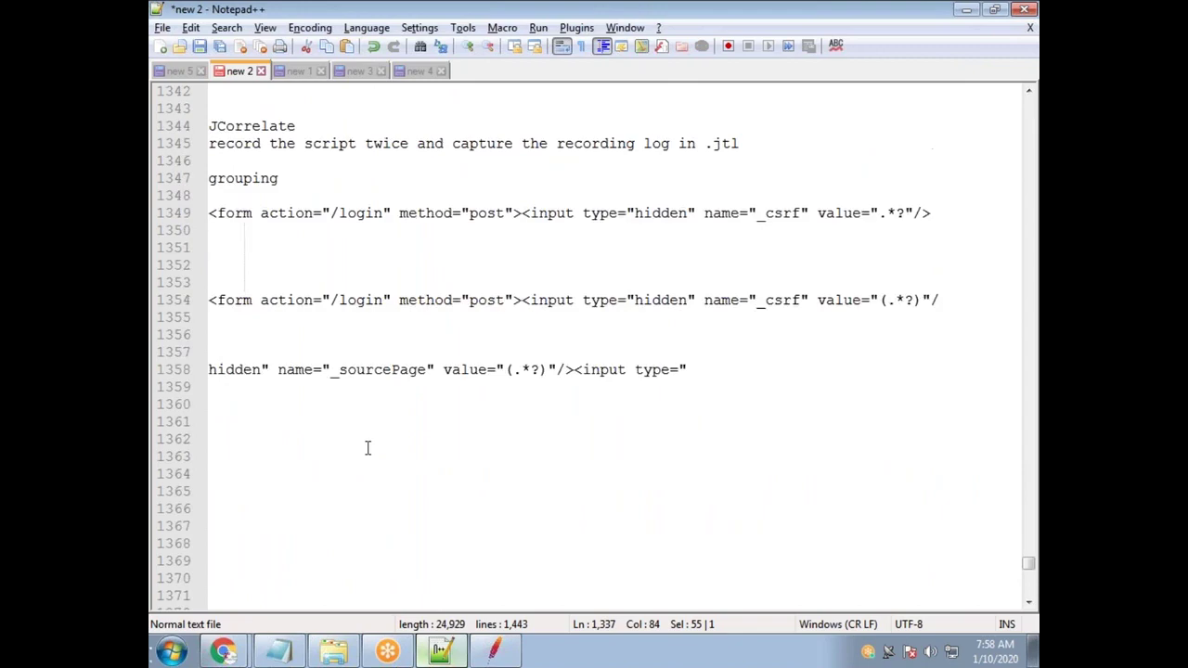
scroll(349, 385, up, 14)
scroll(377, 474, up, 3)
drag(299, 283, 211, 287)
key(alt+Tab)
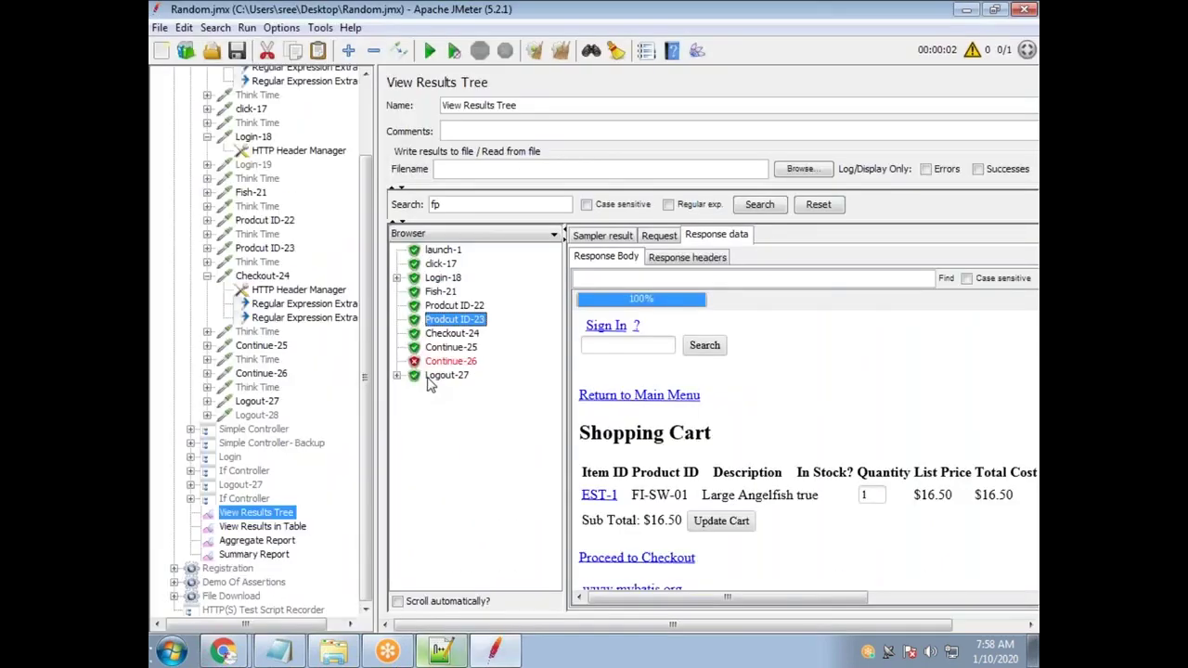
Compare the match number setting of Checkout-24's first Regular Expression Extractor with the "Match No" question in the notes
click(288, 305)
double_click(681, 291)
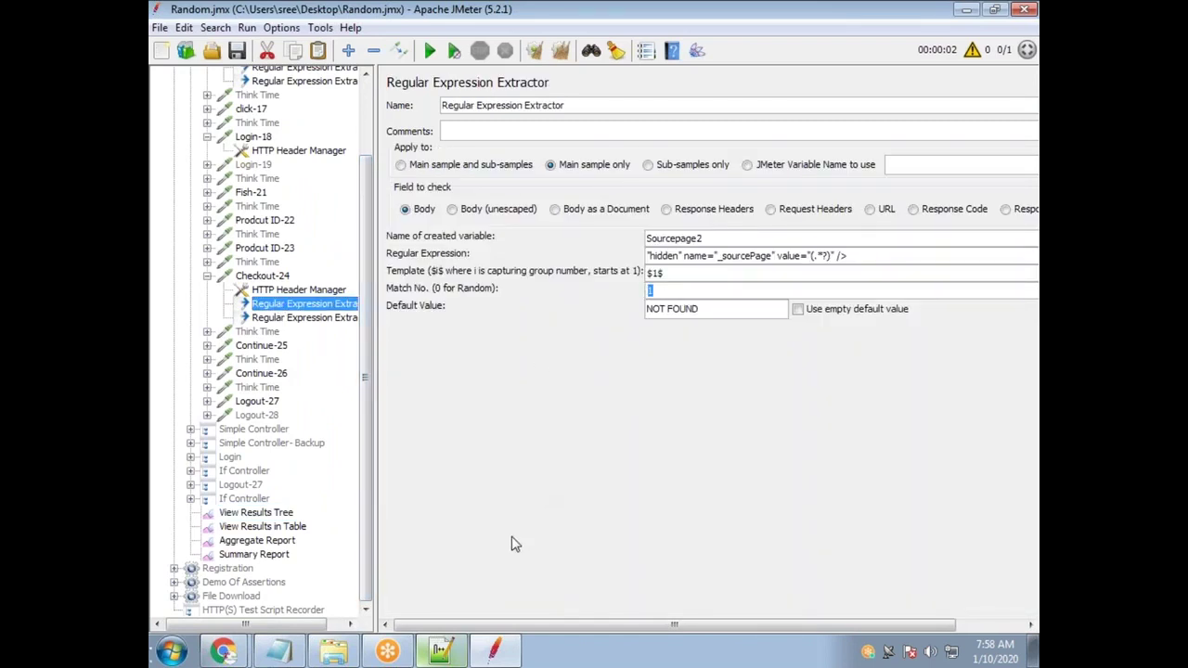
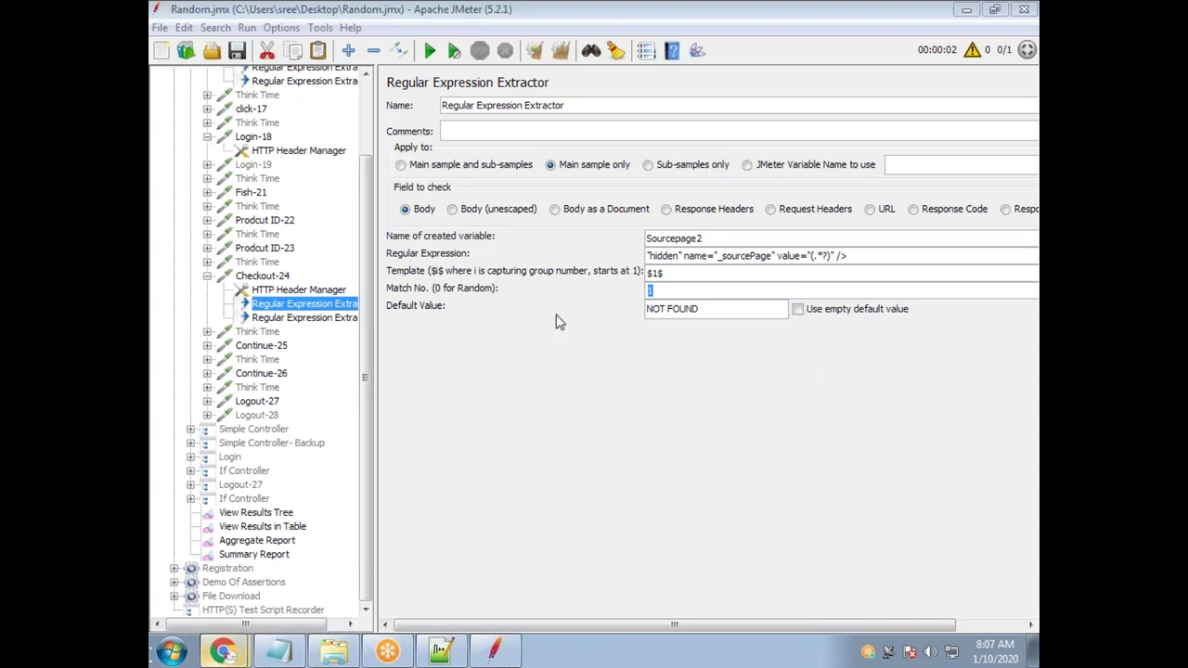
click(453, 652)
drag(275, 290, 210, 284)
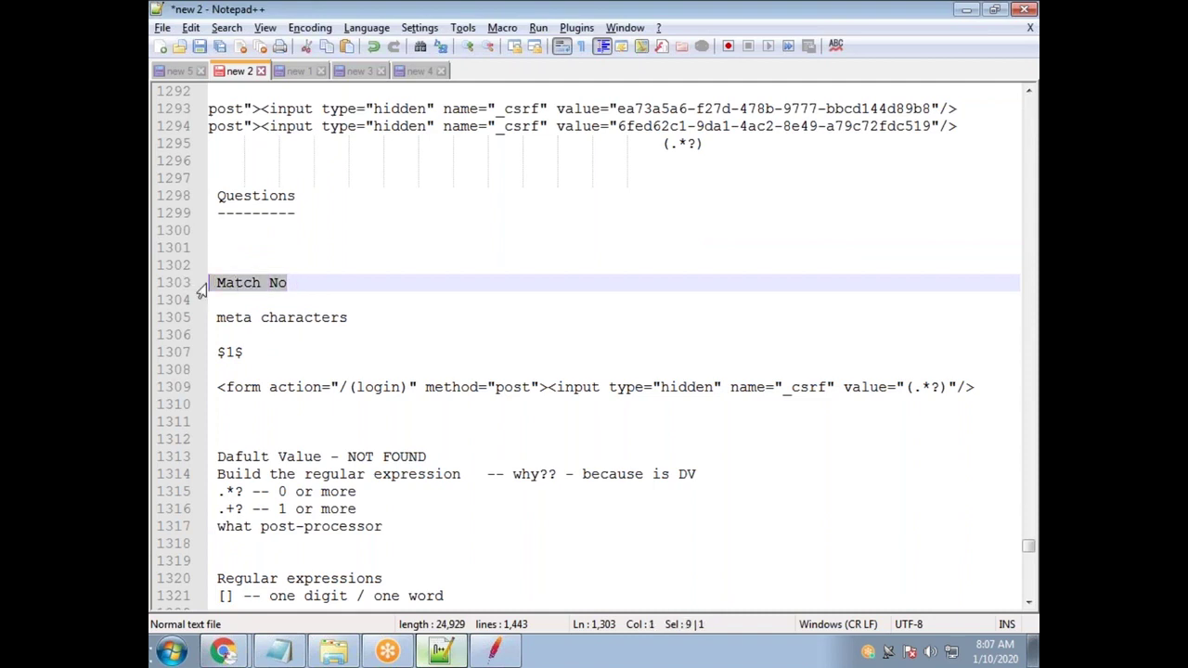
key(alt+Tab)
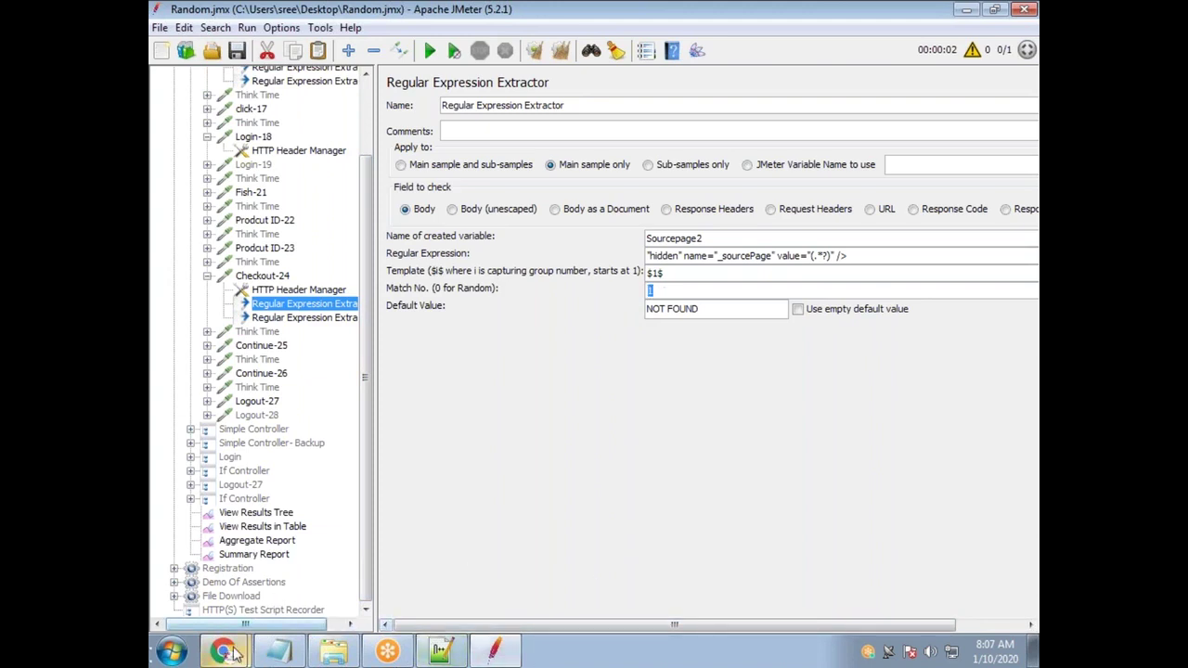
Switch to Chrome and close the open JPetStore Demo page
mouse_move(234, 654)
click(291, 606)
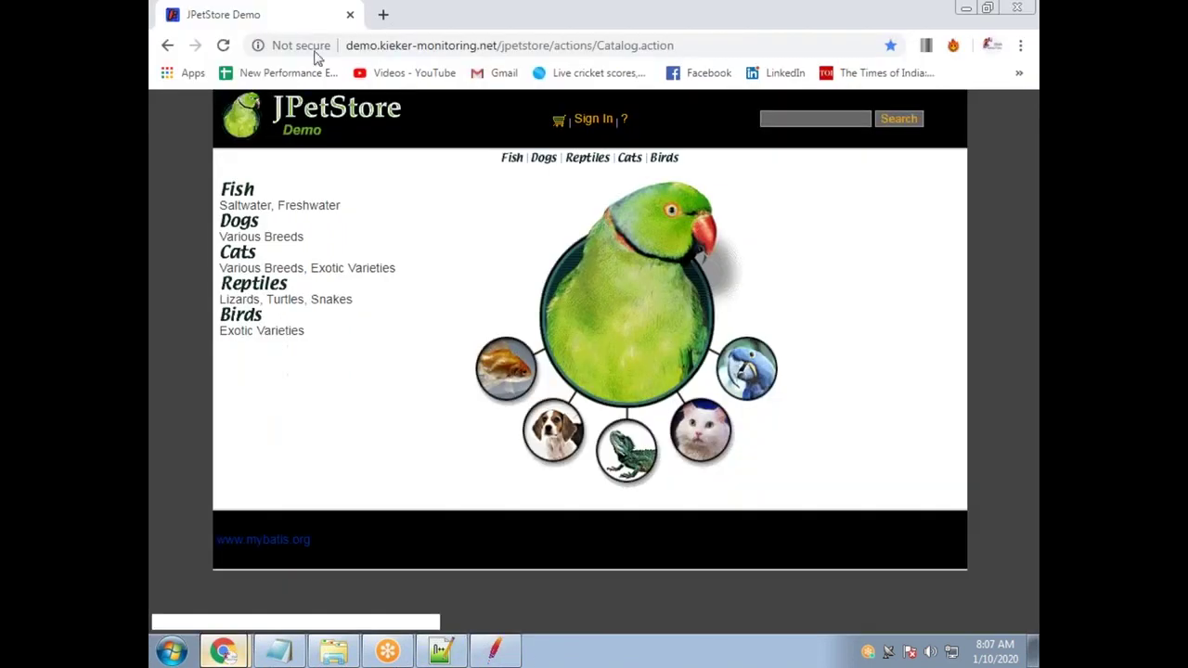
click(350, 14)
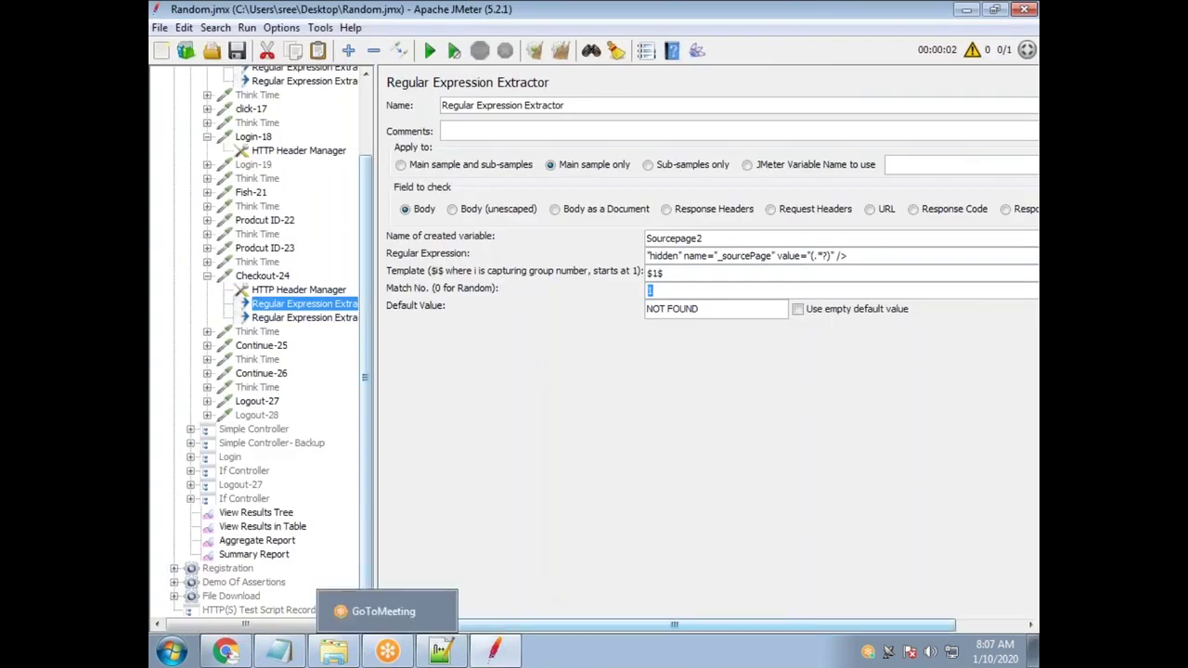
Add the heading "Scripting challeneges---" below the hidden _sourcePage expression in the Notepad++ notes
click(440, 650)
scroll(411, 535, down, 15)
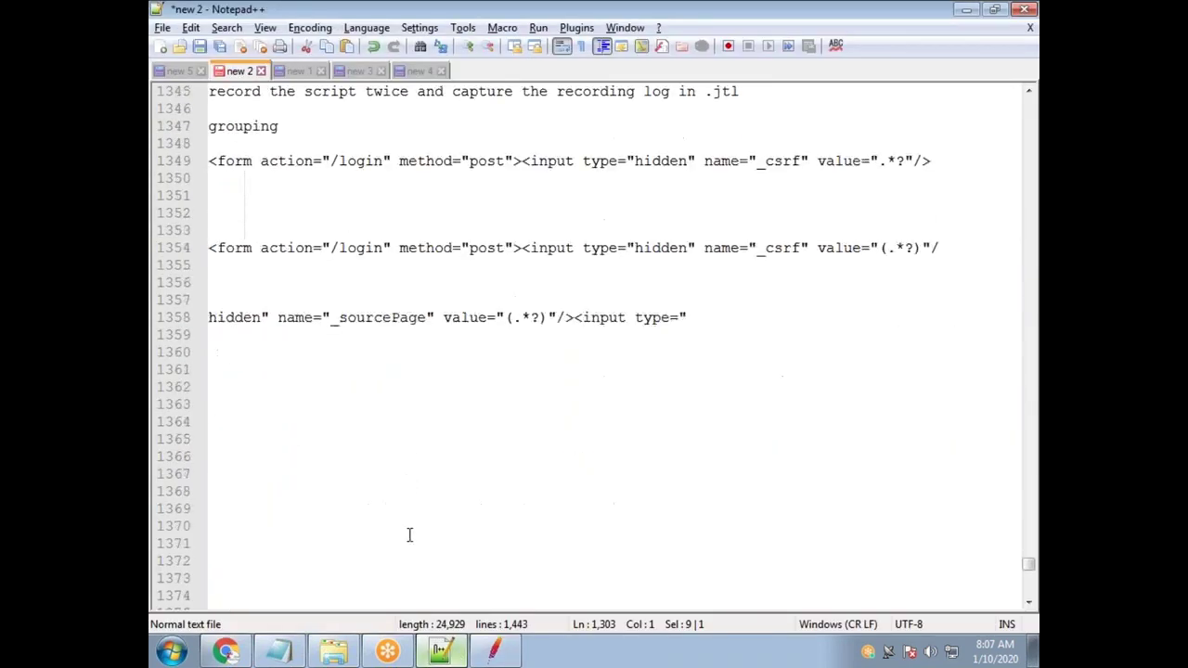
scroll(411, 535, down, 3)
click(708, 215)
key(Return)
key(Return)
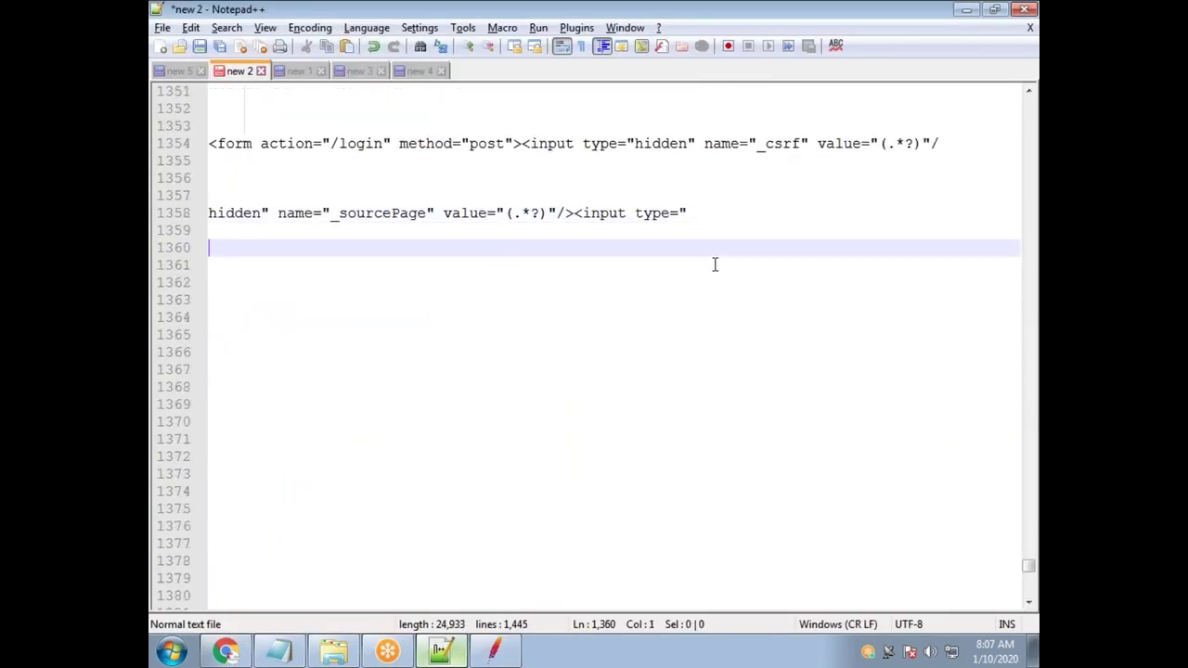
text(Scripting challeneges)
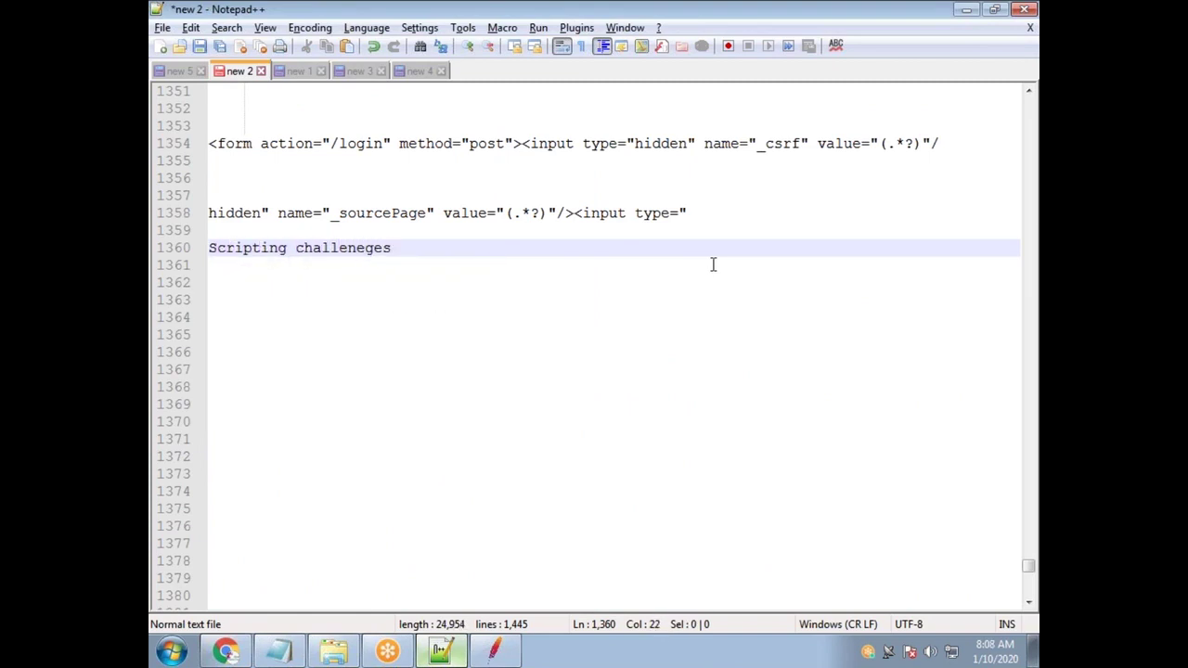
text(---)
key(Return)
key(Return)
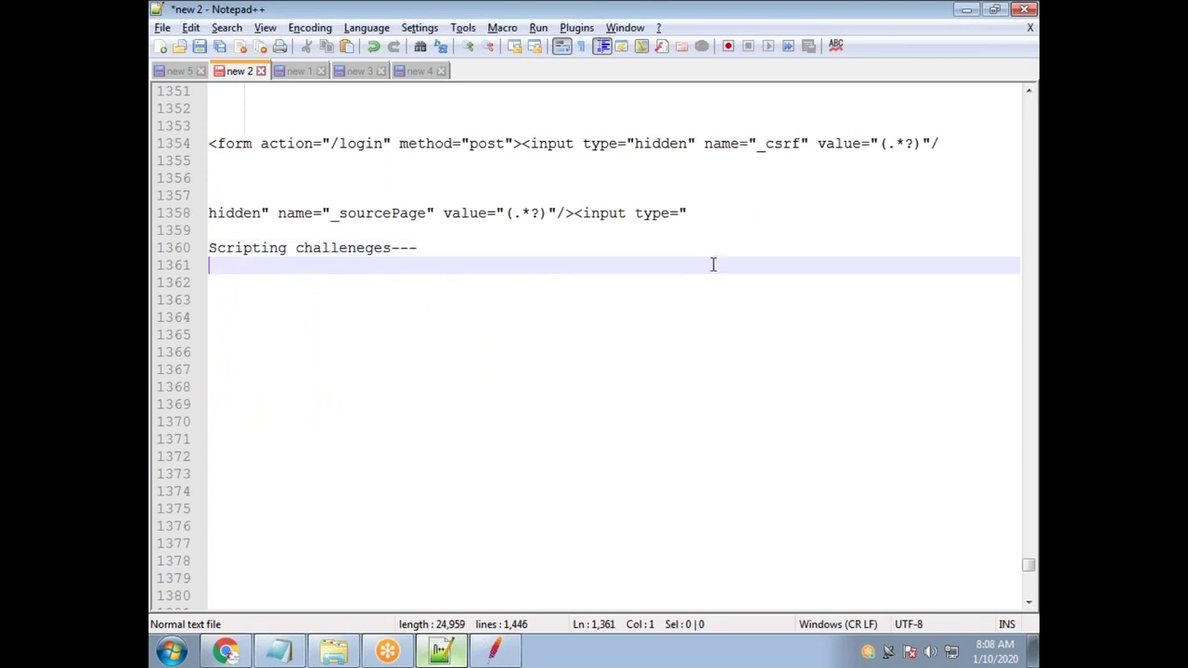
Open the JPetStore demo site in Chrome and sign in with the prefilled credentials
click(225, 651)
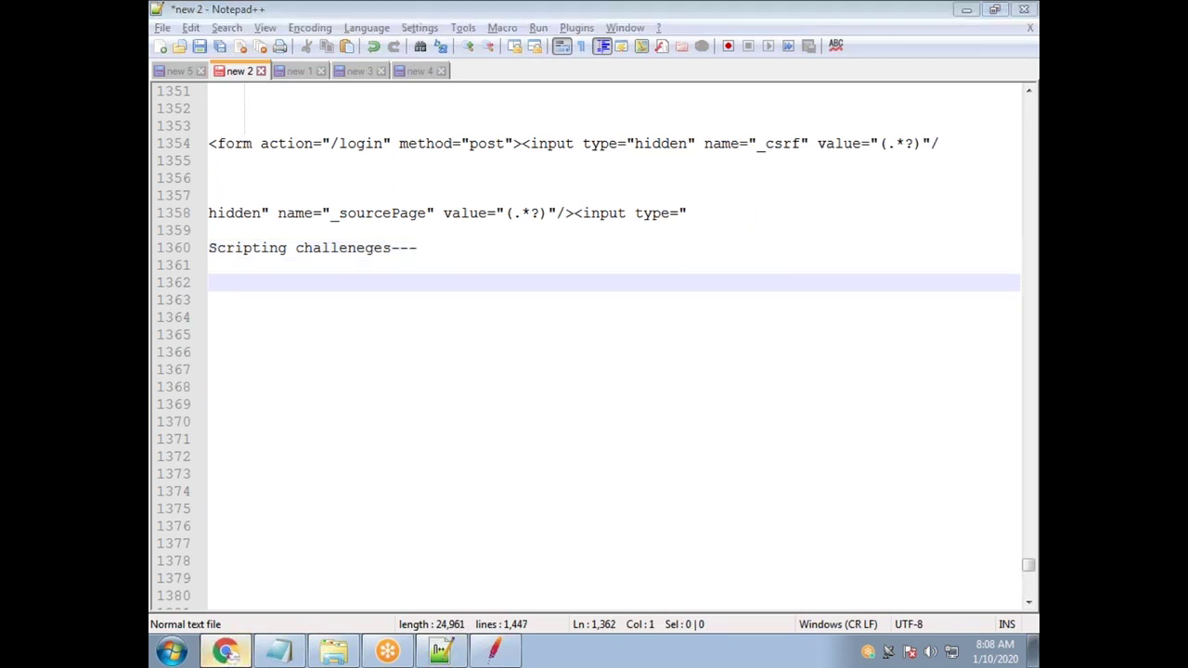
key(ctrl+t)
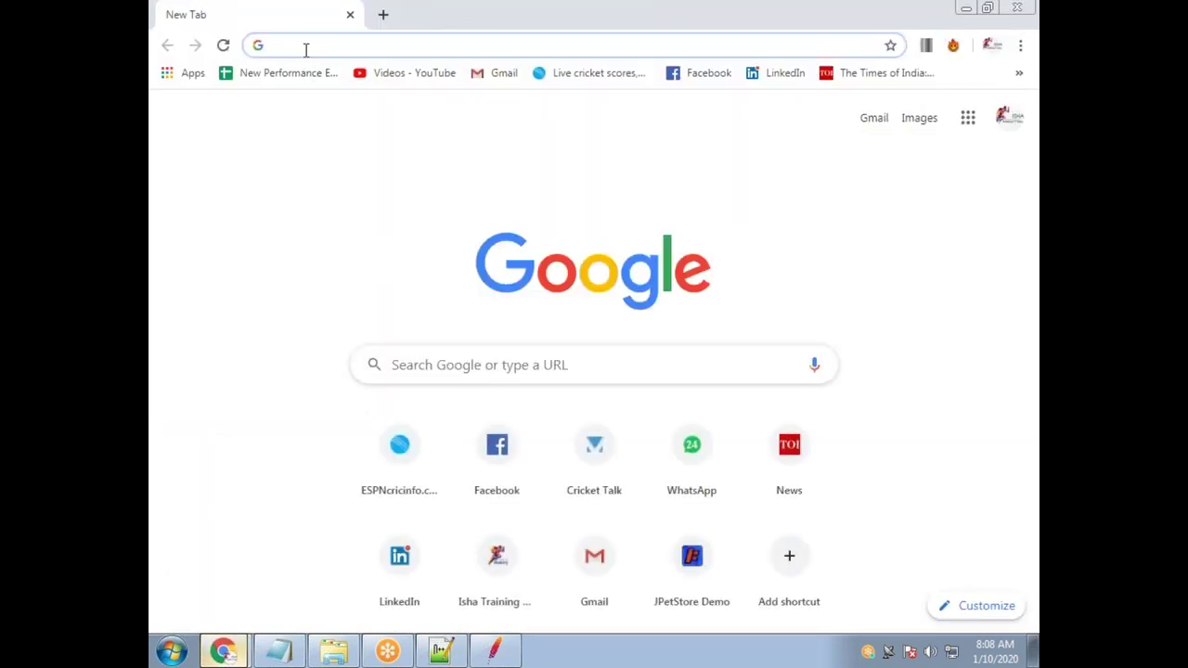
text(demo)
key(Return)
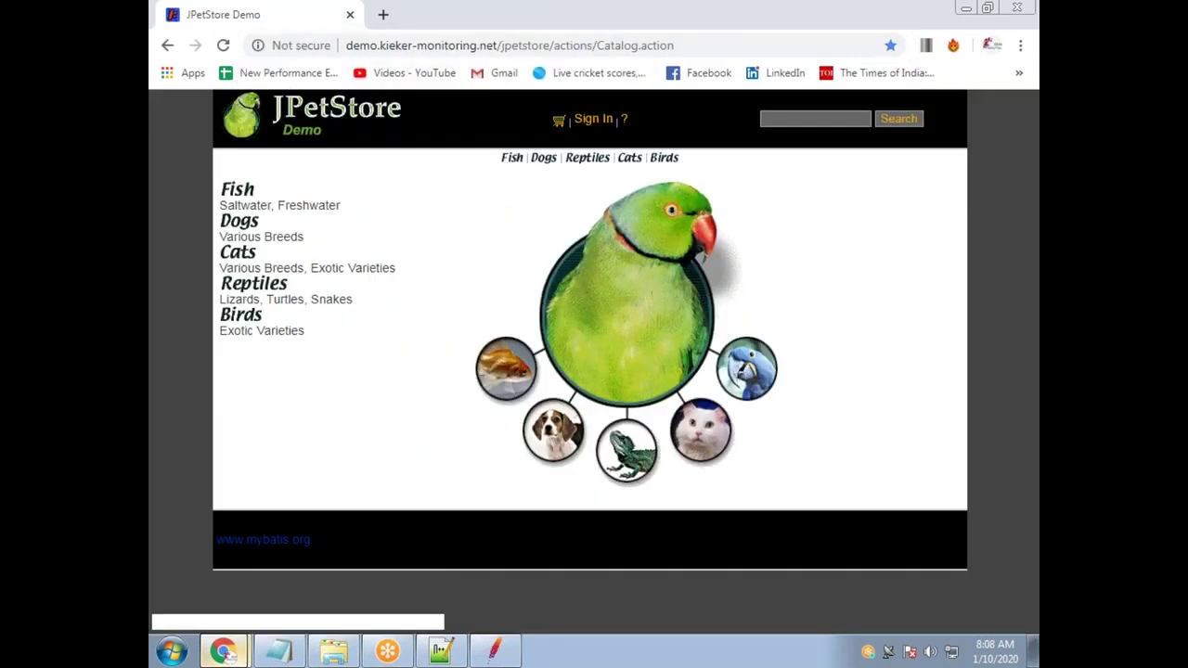
click(598, 119)
click(590, 283)
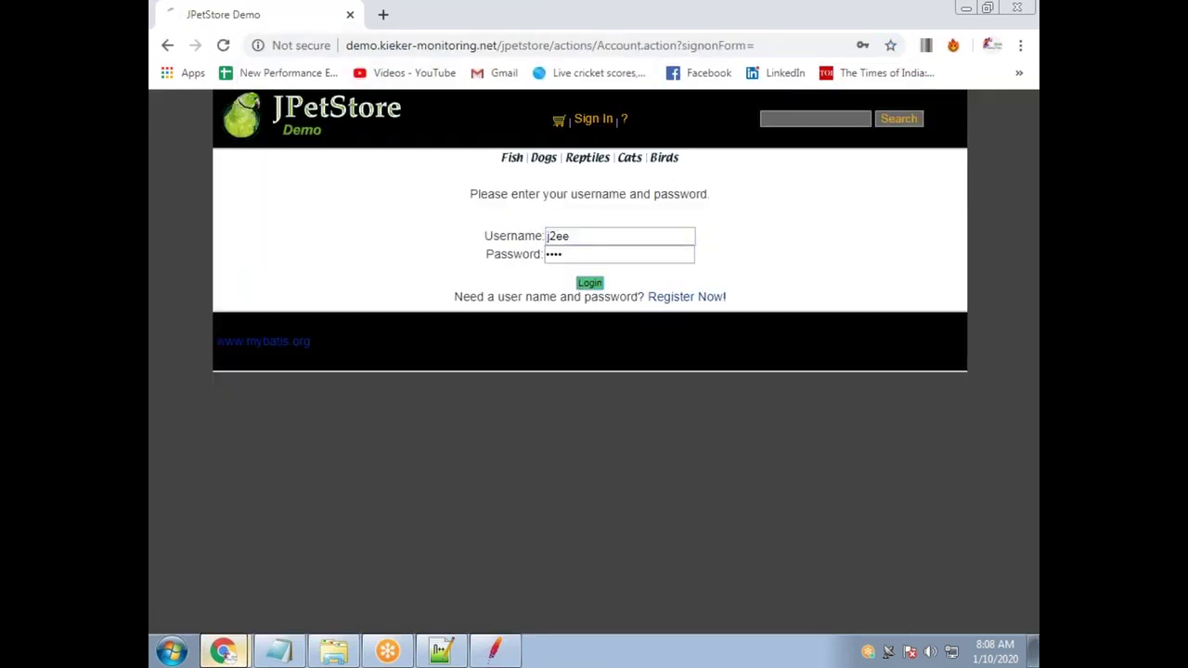
click(739, 282)
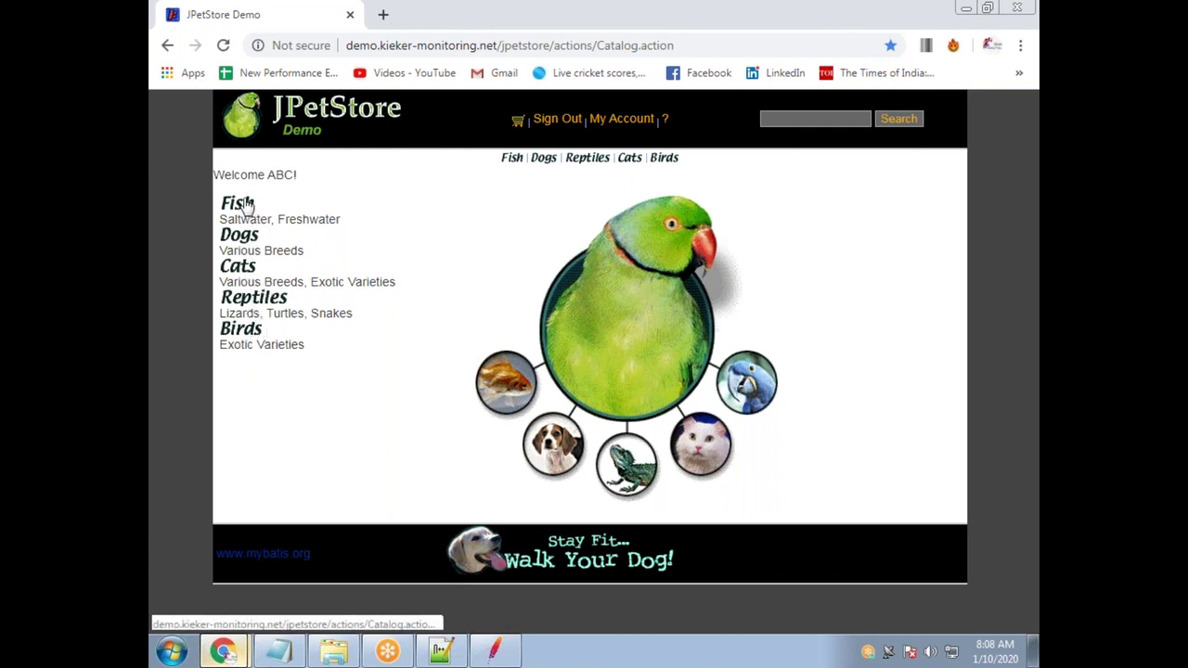
Write "Recording - Record the script with FIsh" under the scripting challenges heading in Notepad++, checking it against the JPetStore home page
key(alt+Tab)
key(alt+Tab)
click(442, 655)
text(R)
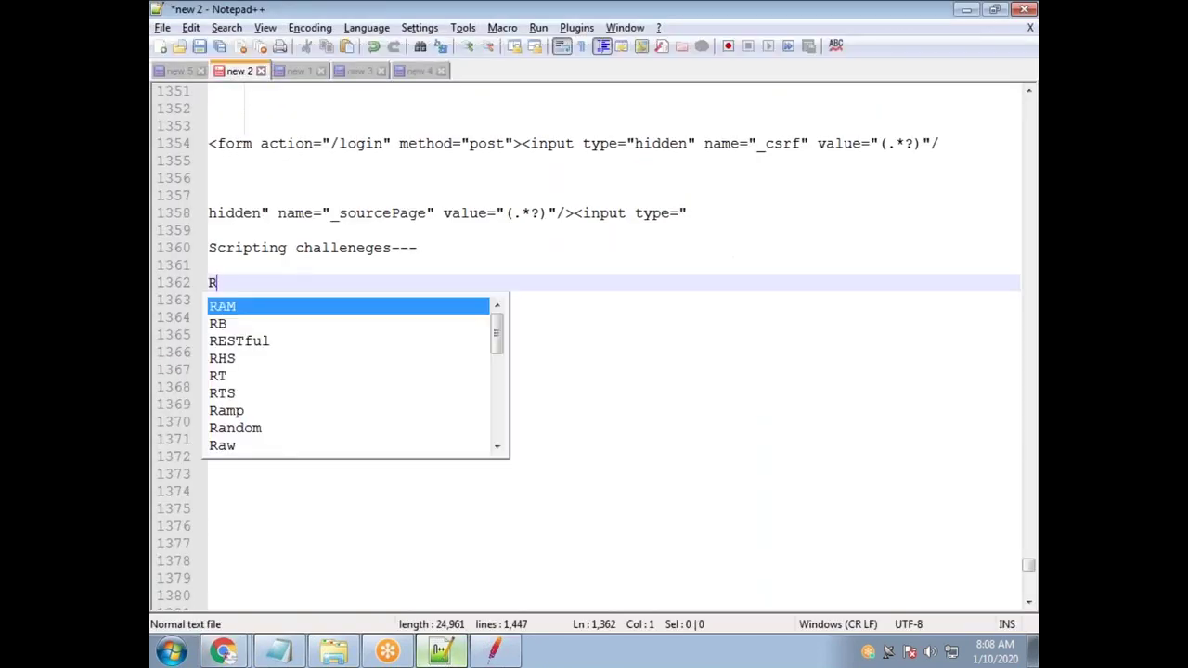
text(ecording - )
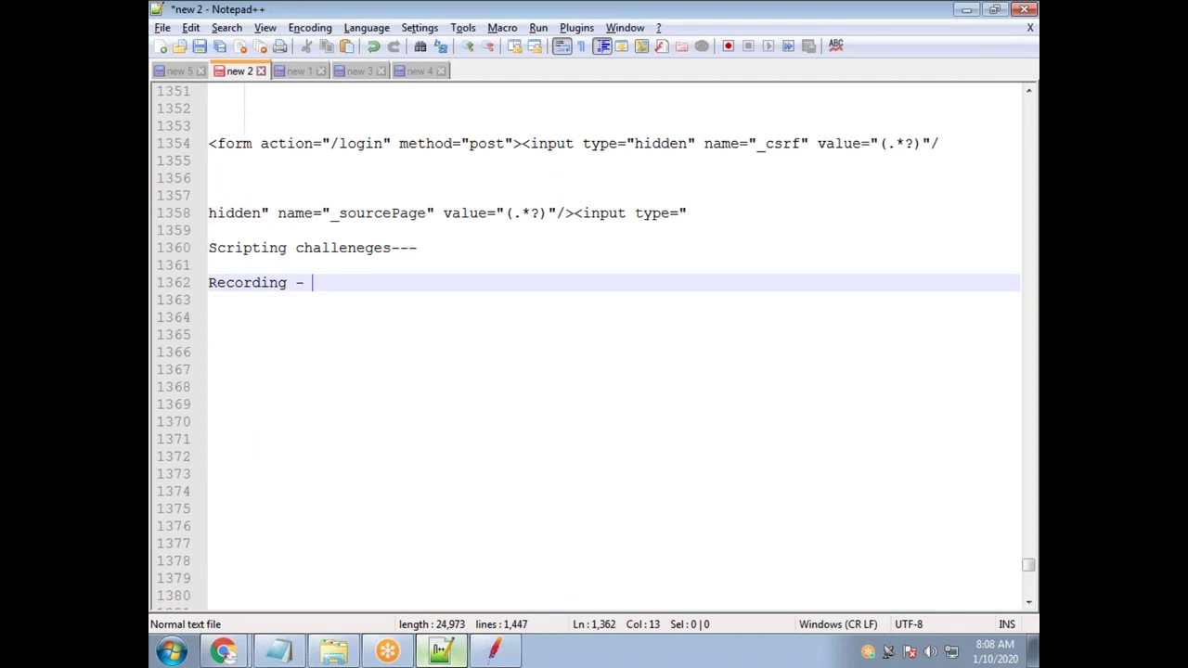
text(Record the sc)
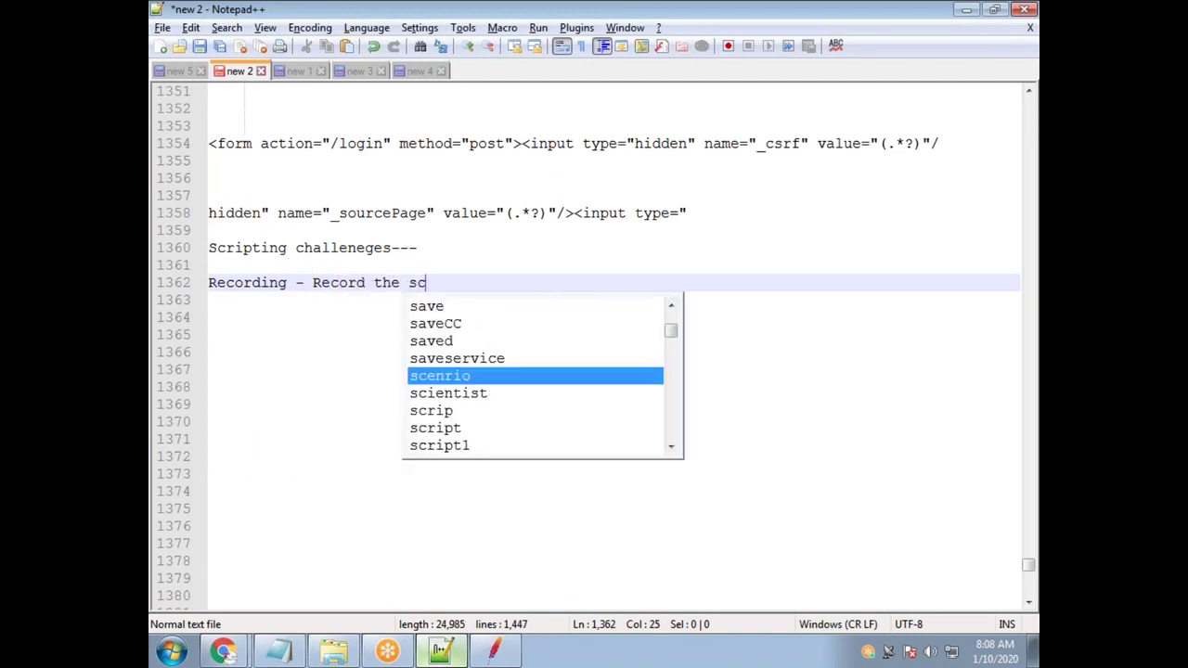
text(ript with FIsh)
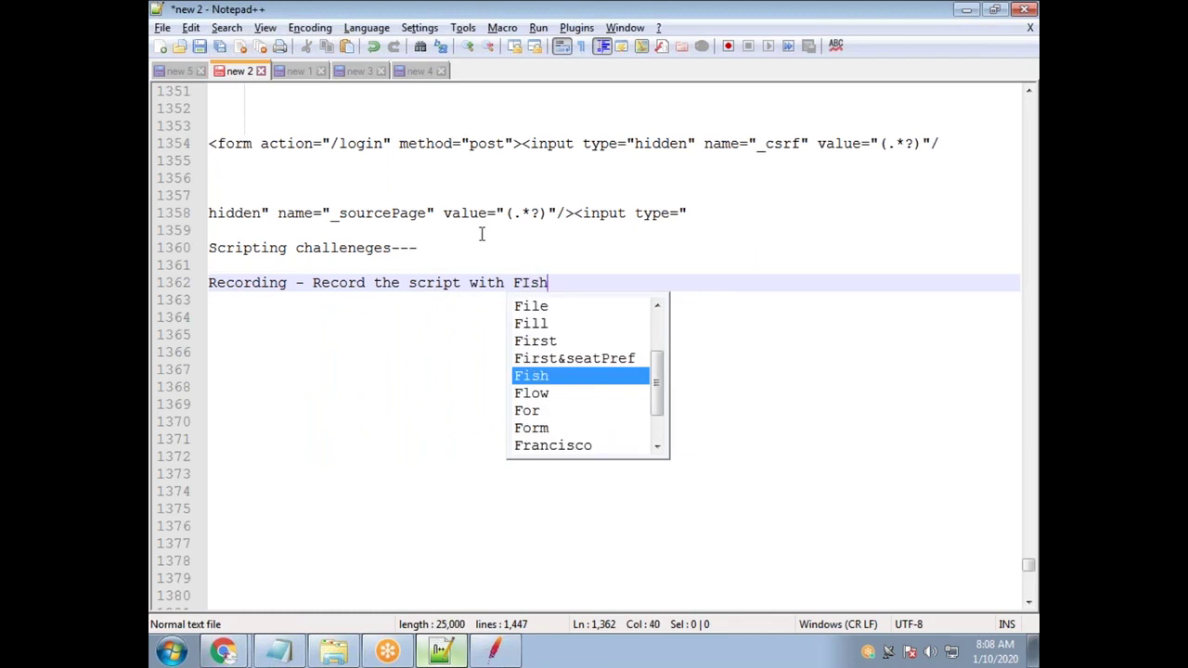
key(Escape)
key(alt+Tab)
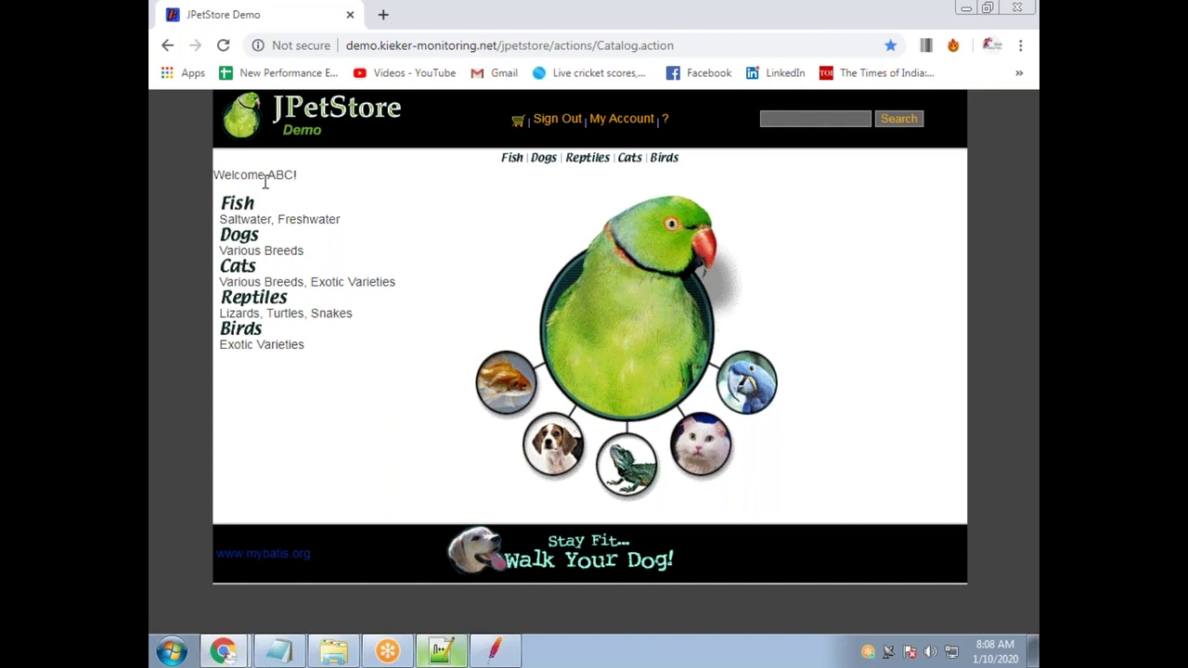
key(alt+Tab)
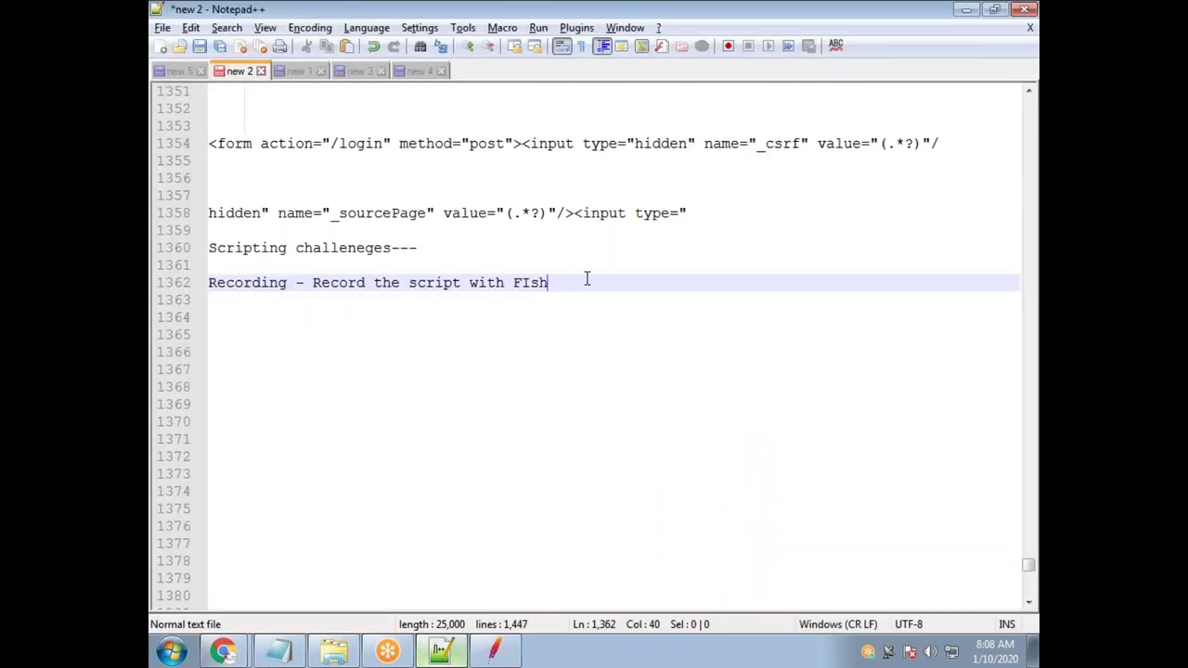
Add the note lines "Script should not only playback with fish all the time---" and "But also other pets"
key(Return)
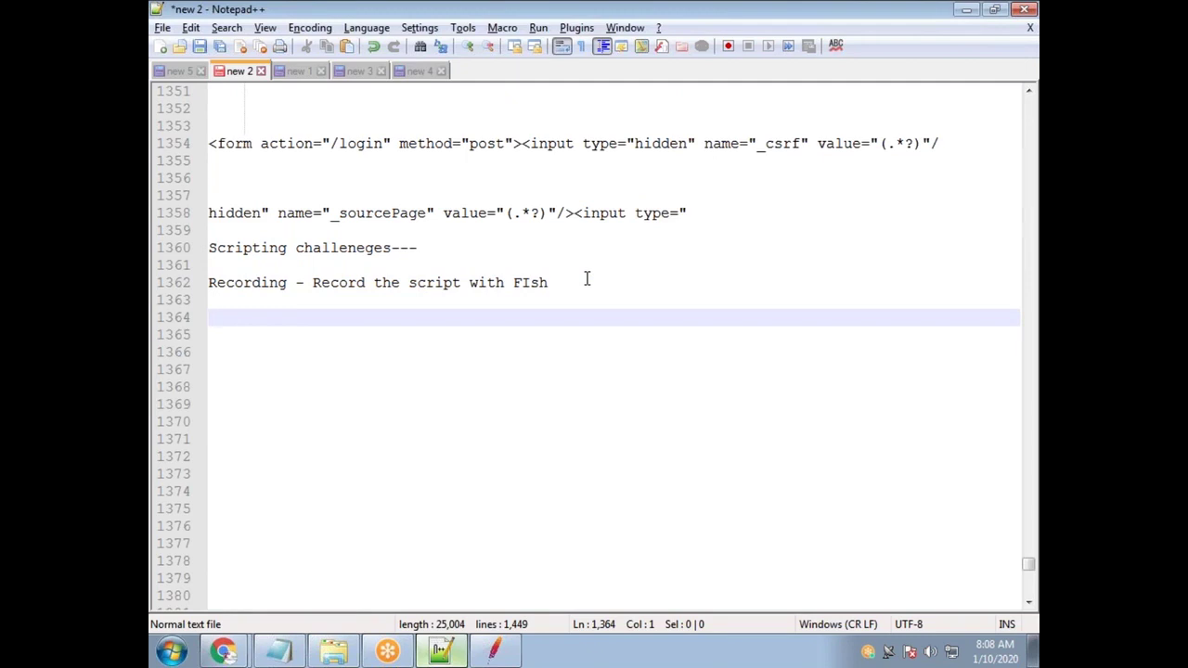
text(Scr)
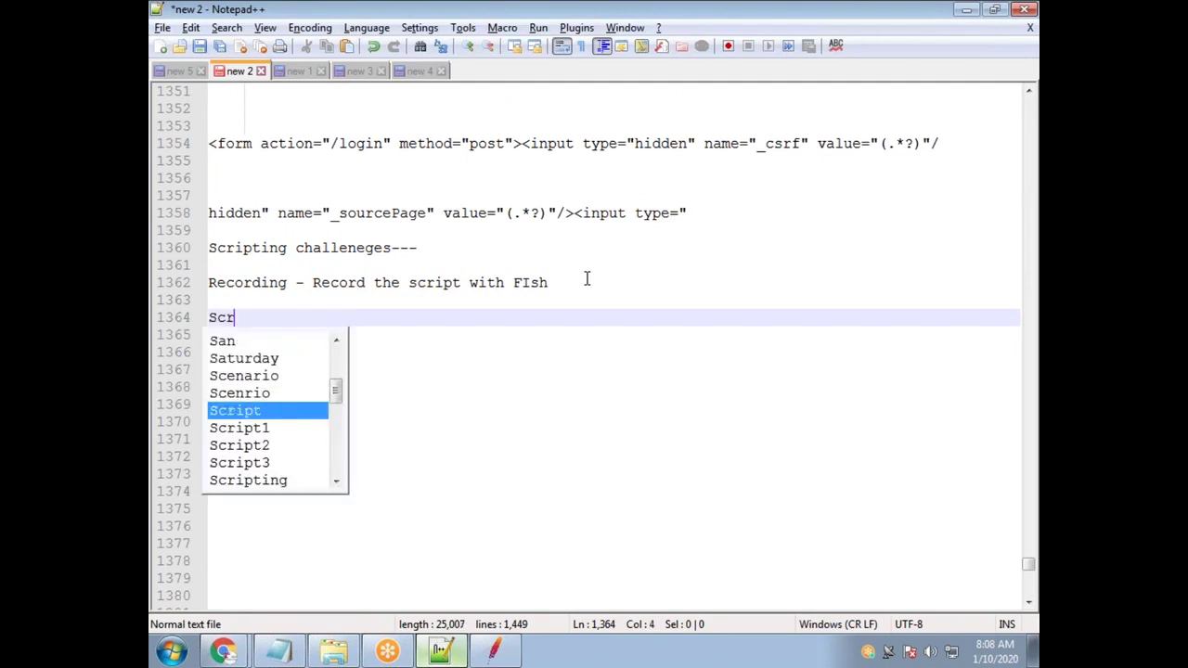
text(ipt should not )
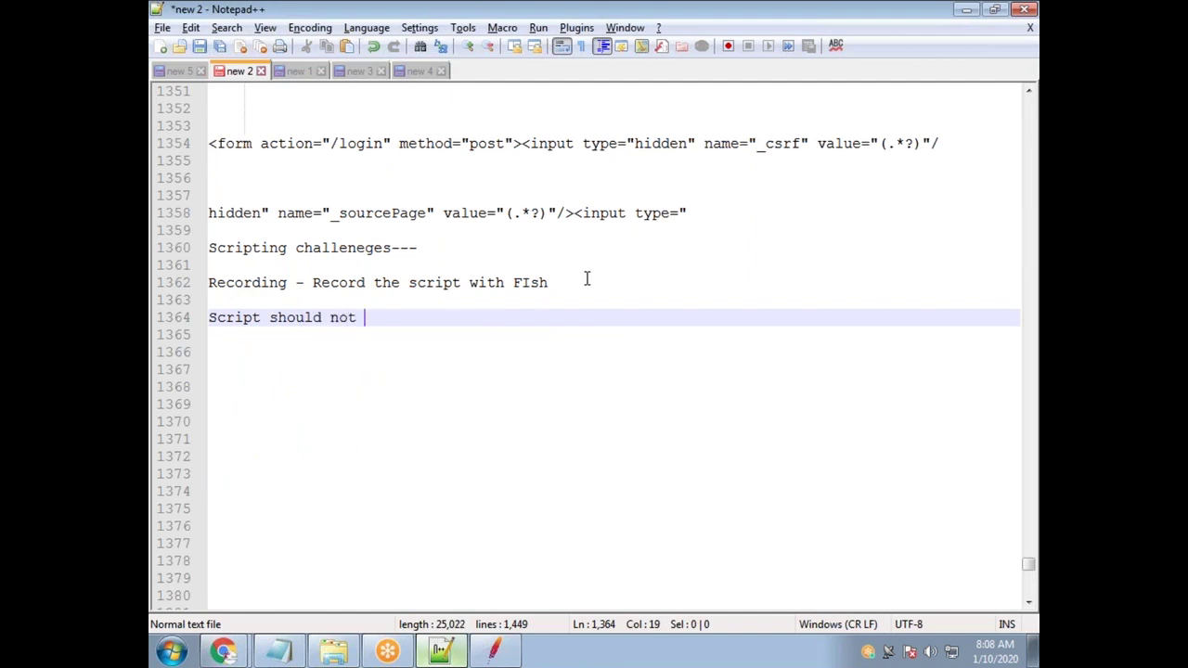
text(only playba)
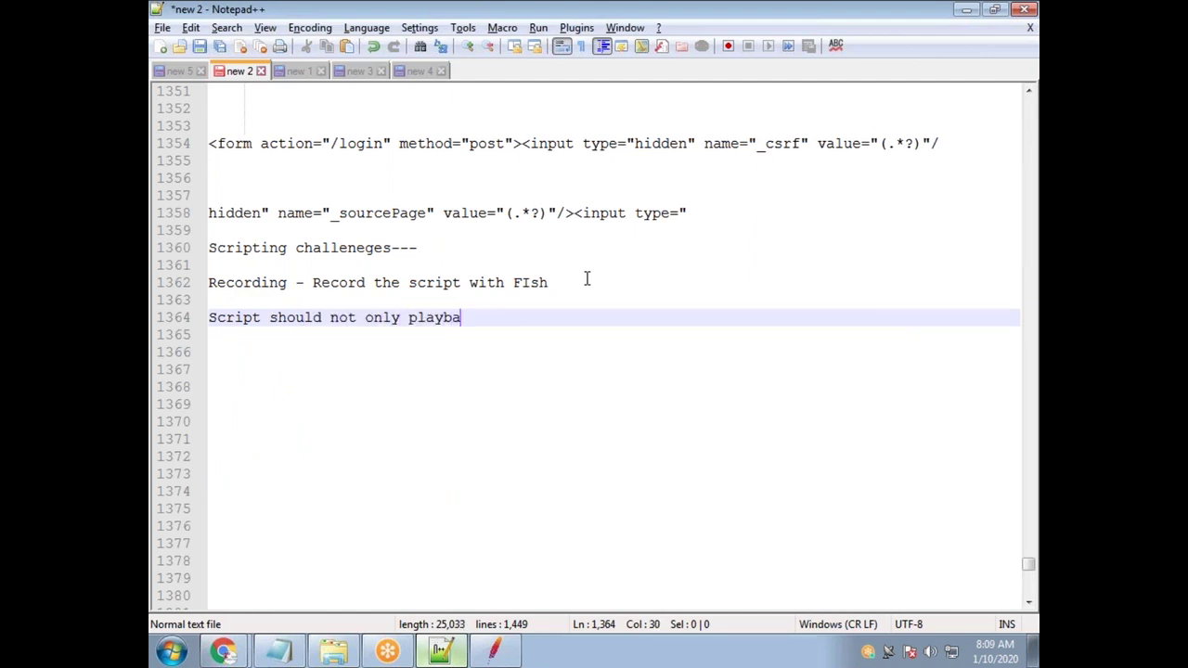
text(ck with fish a)
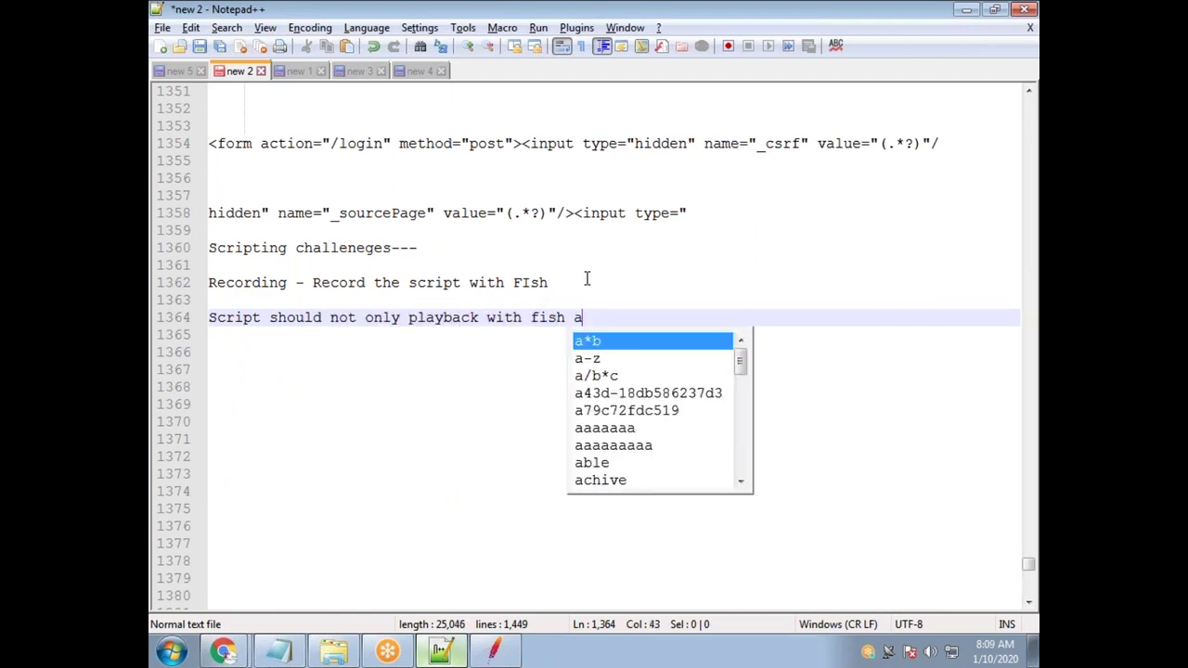
text(ll the time---)
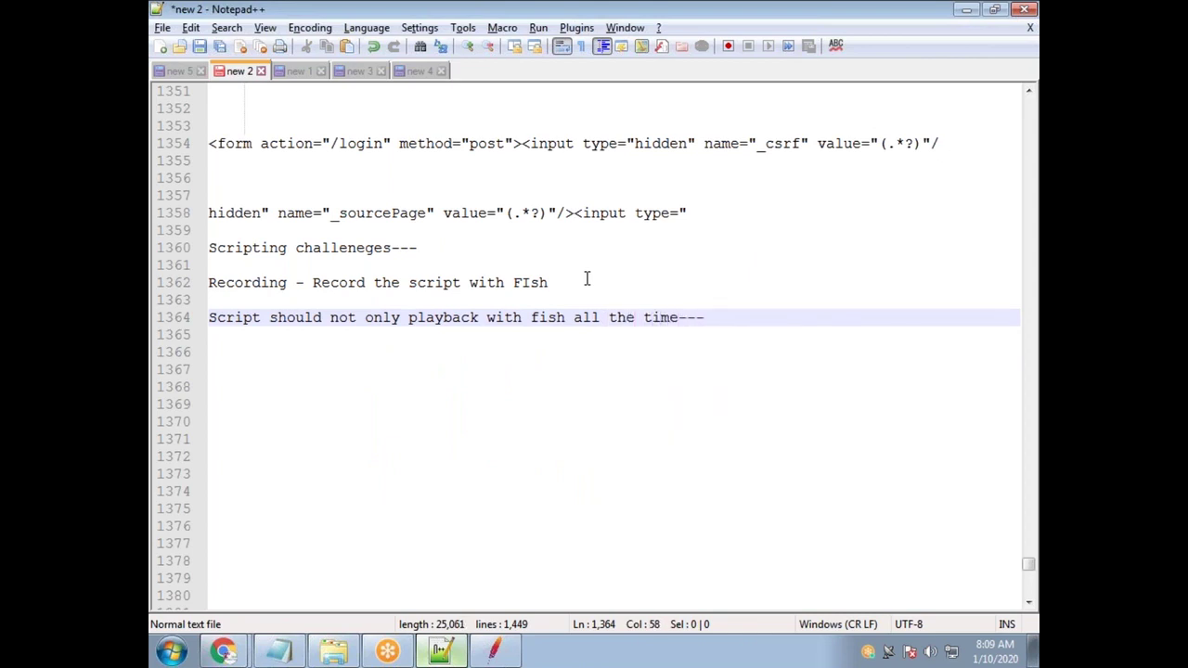
key(Return)
text(But a)
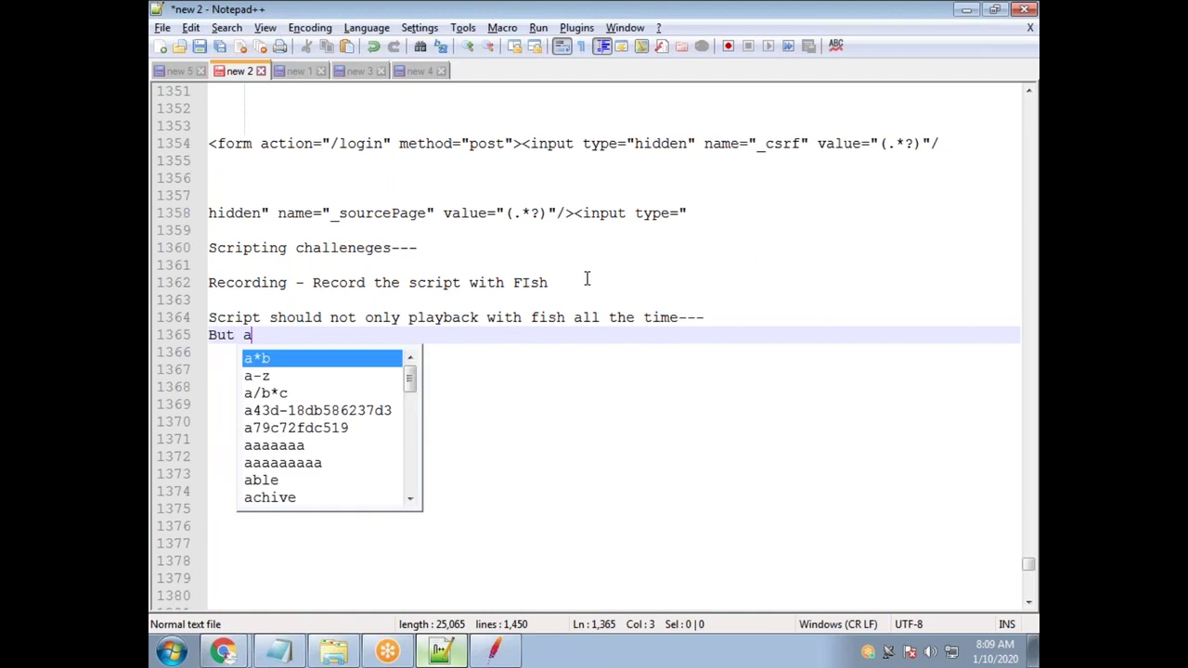
text(lso other pets)
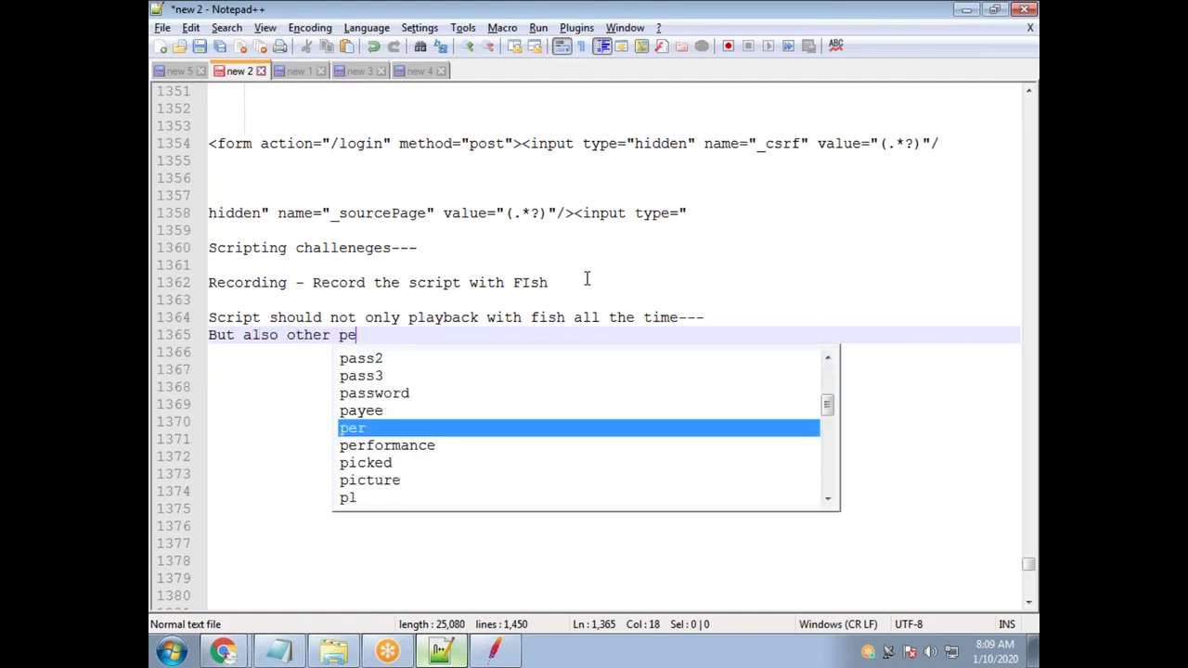
Compare the JPetStore pet categories with the note and highlight "Record the script with FIsh"
key(alt+Tab)
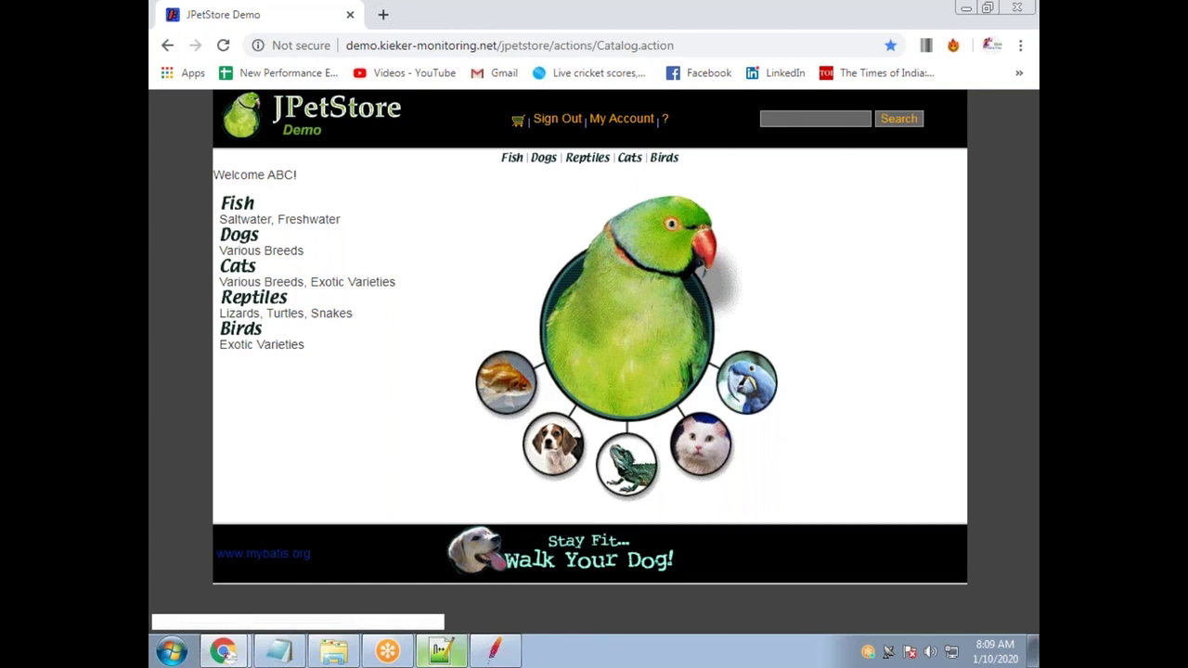
key(alt+Tab)
drag(557, 283, 312, 282)
key(alt+Tab)
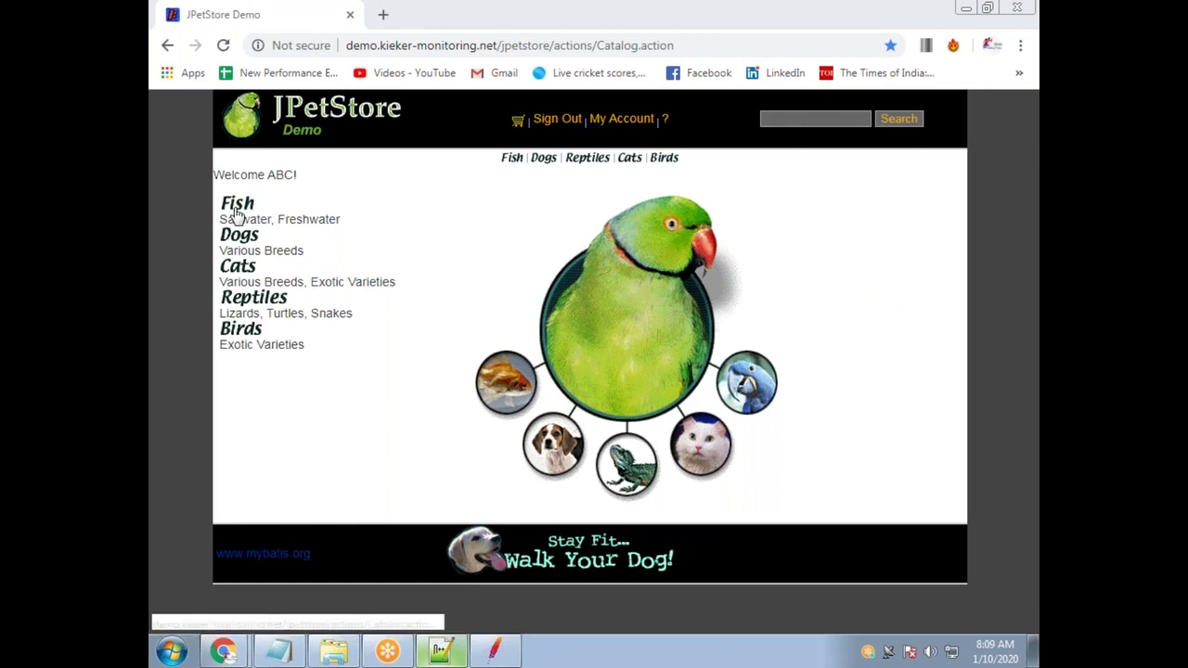
key(alt+Tab)
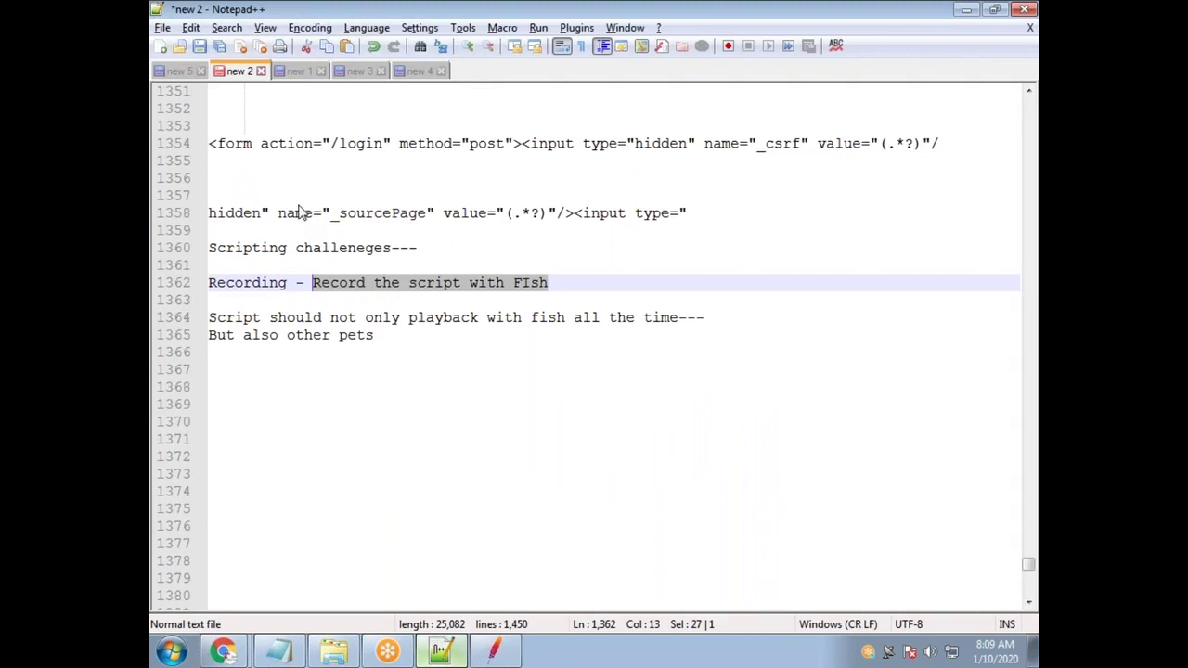
Leave blank lines below "But also other pets" in the Notepad++ notes and add the list line "Script1 - Fish"
key(alt+Tab)
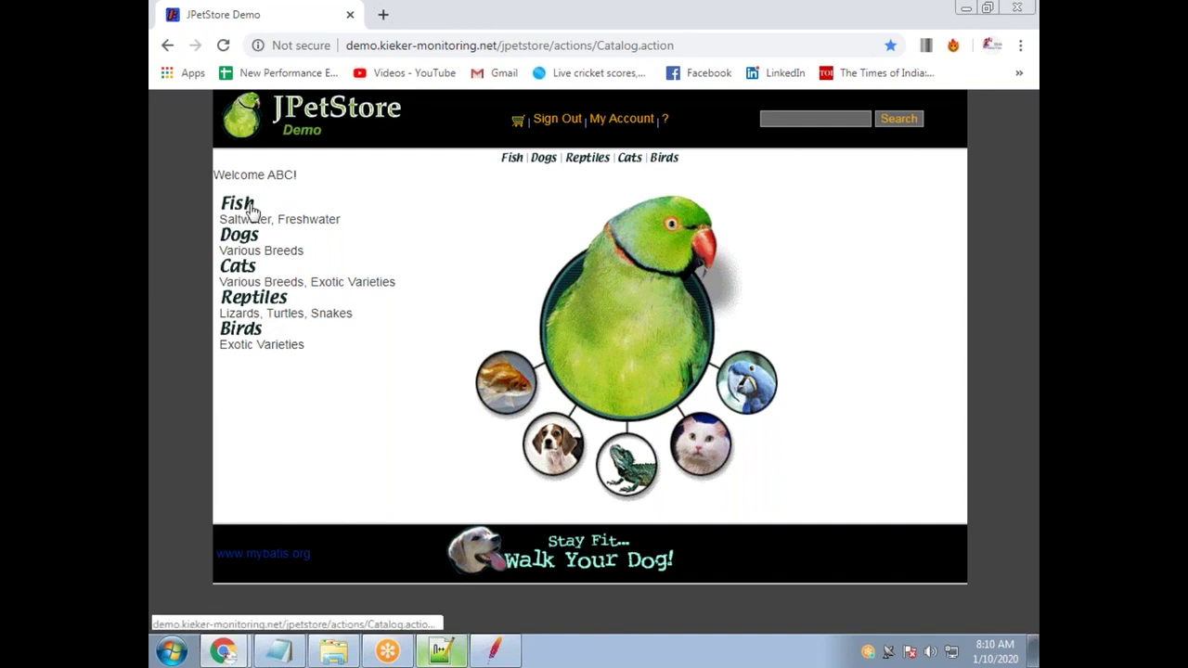
click(441, 650)
click(406, 338)
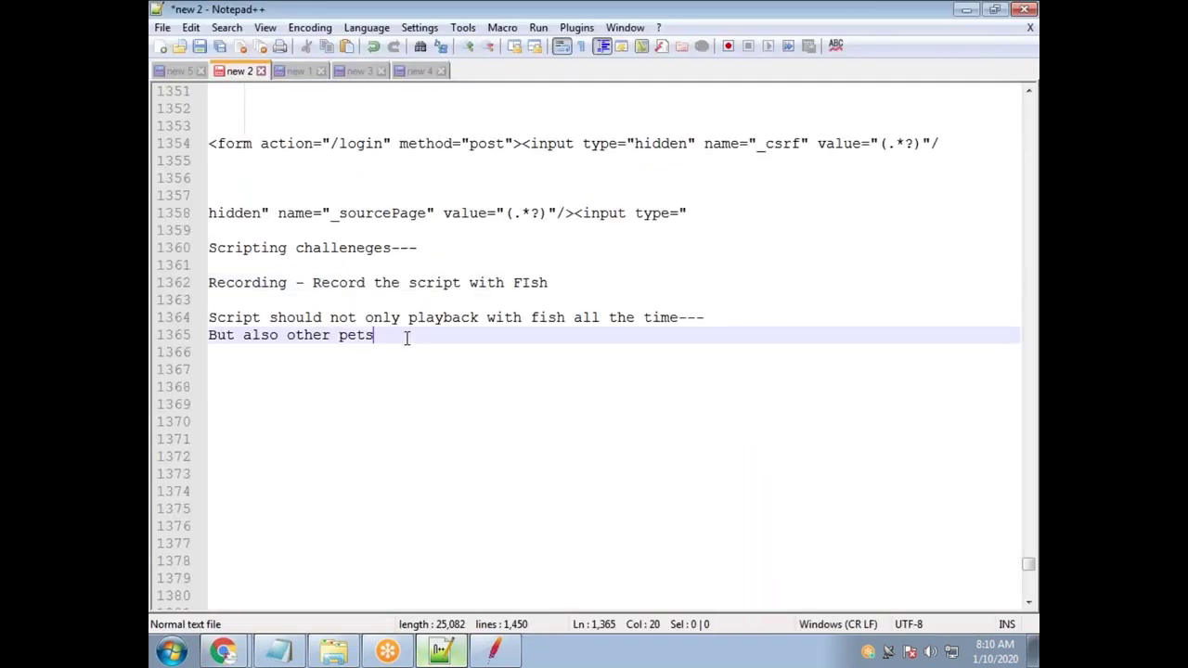
key(Return)
key(Return)
key(Return)
key(Return)
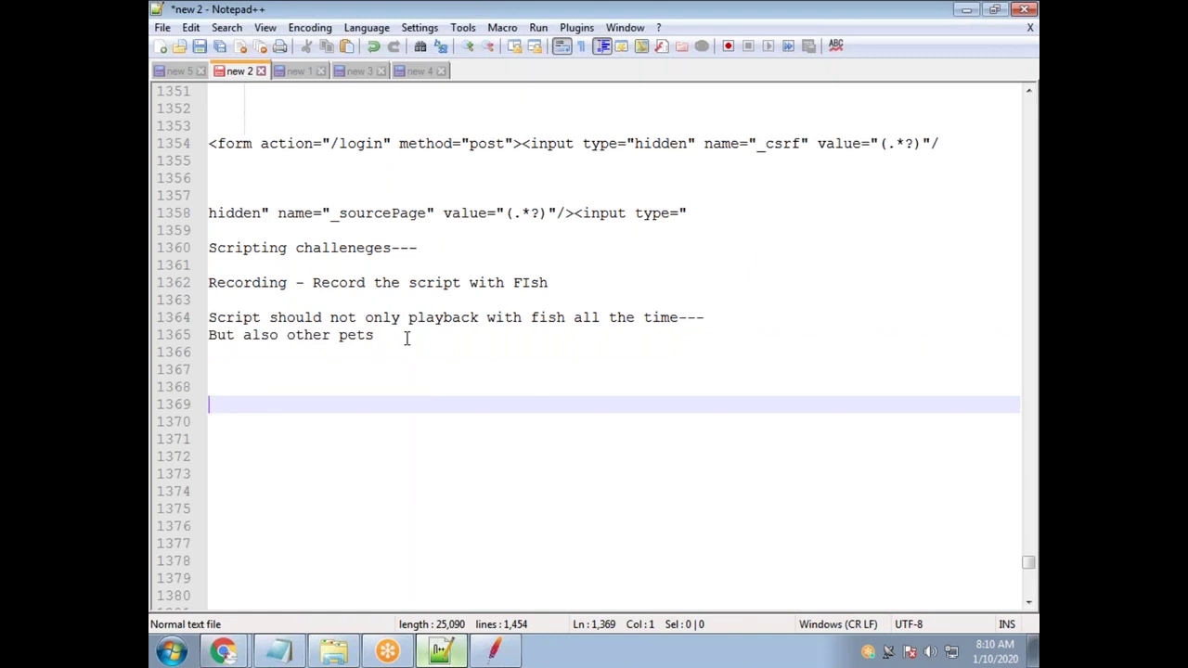
key(alt+Tab)
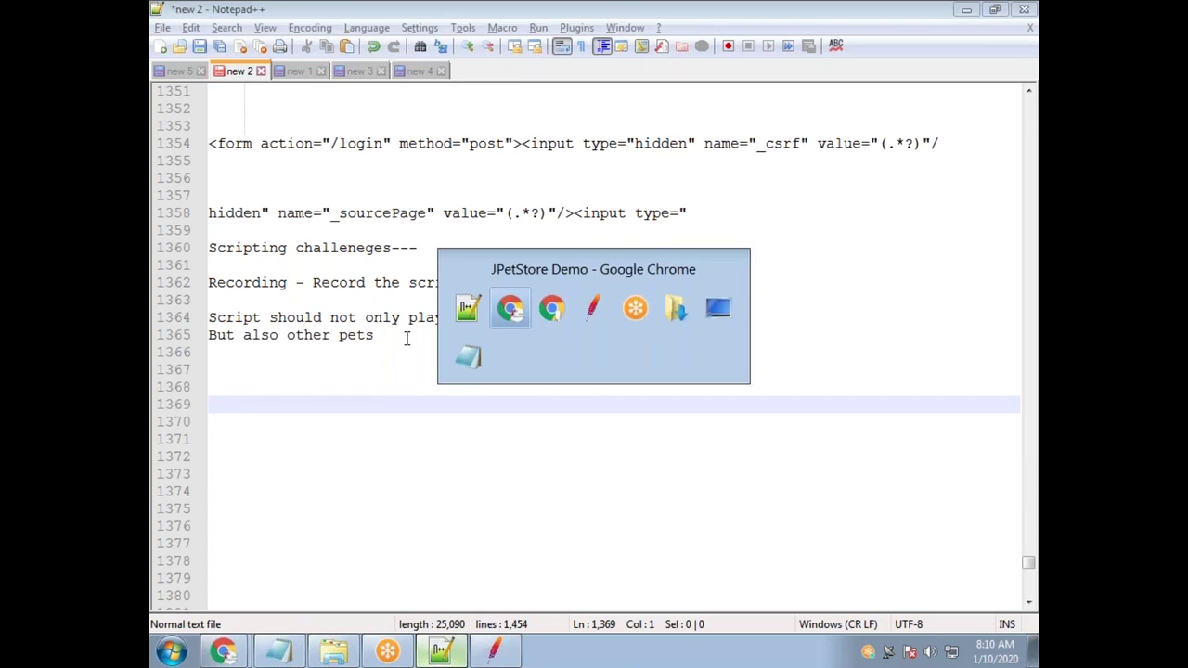
key(alt+Tab)
text(Scri)
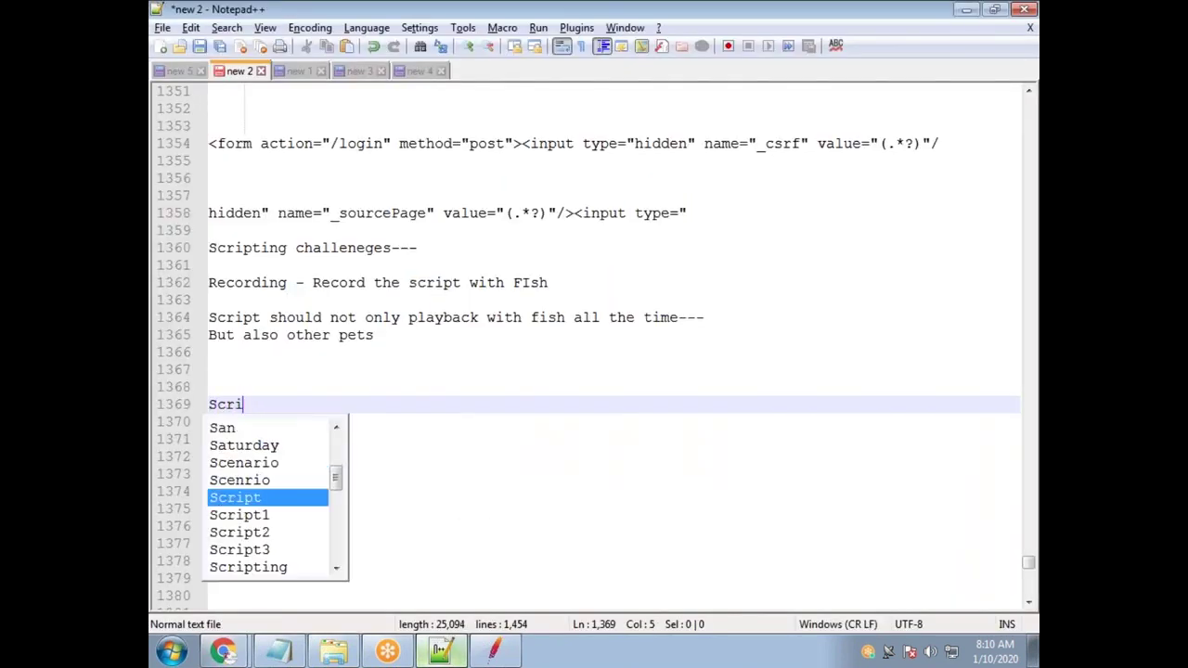
text(pt1 - Fish)
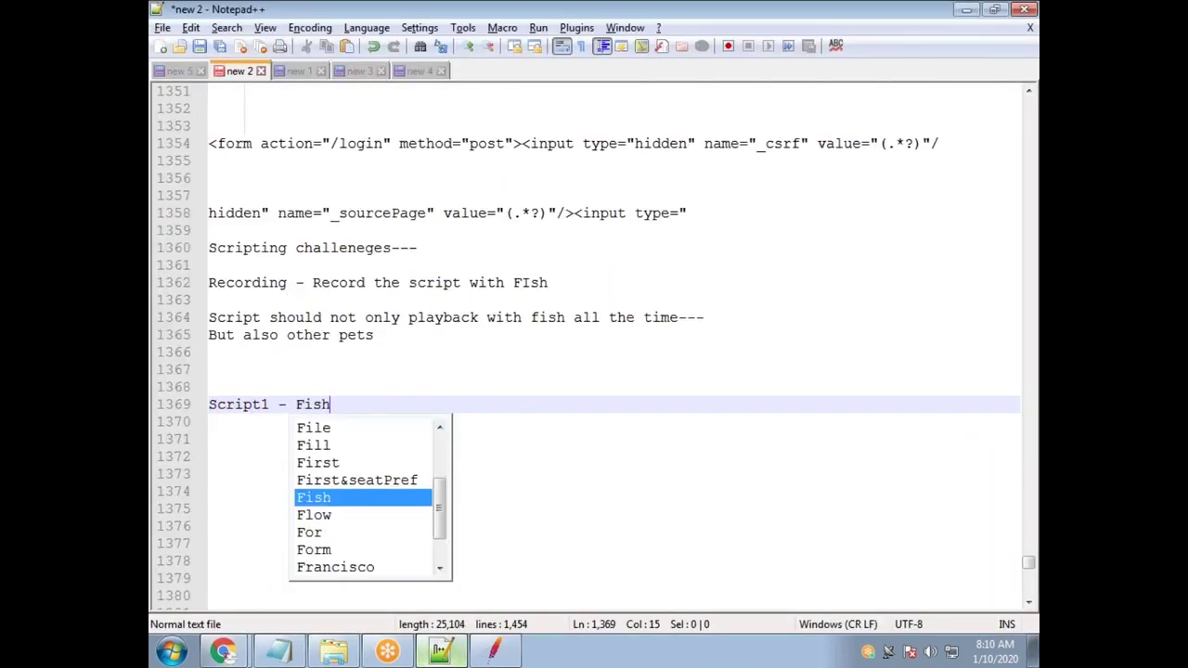
key(Return)
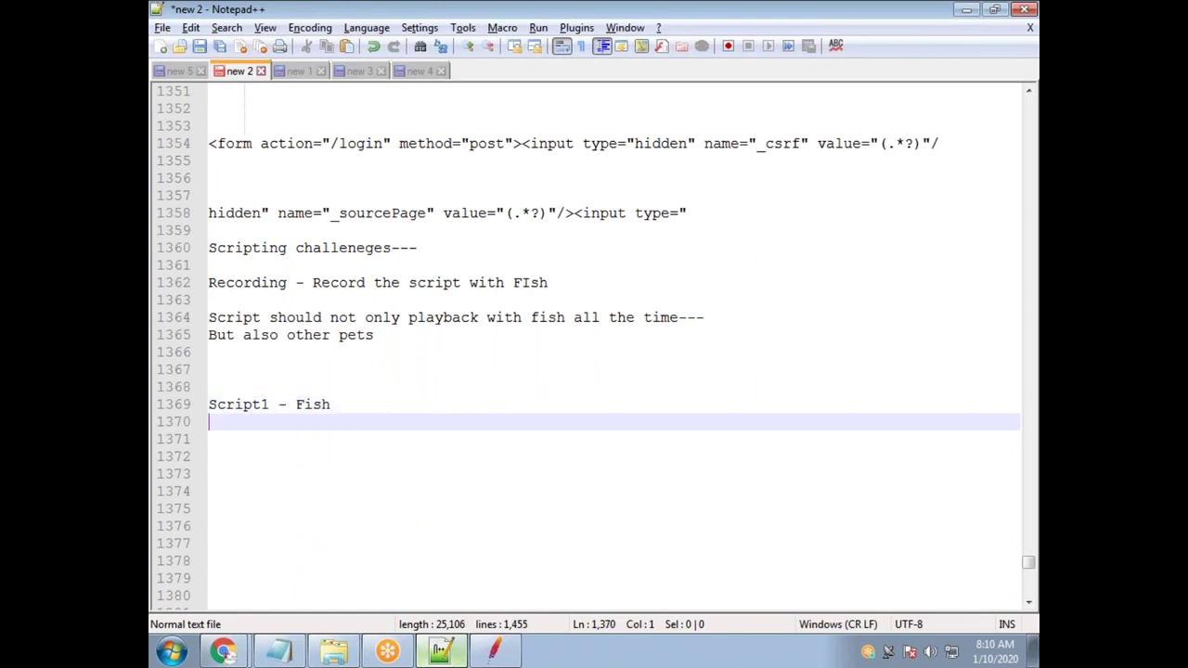
Add the line "Script2 - Dogs", checking the category name against the JPetStore home page
text(Script2 -)
key(alt+Tab)
key(alt+Tab)
text(Go)
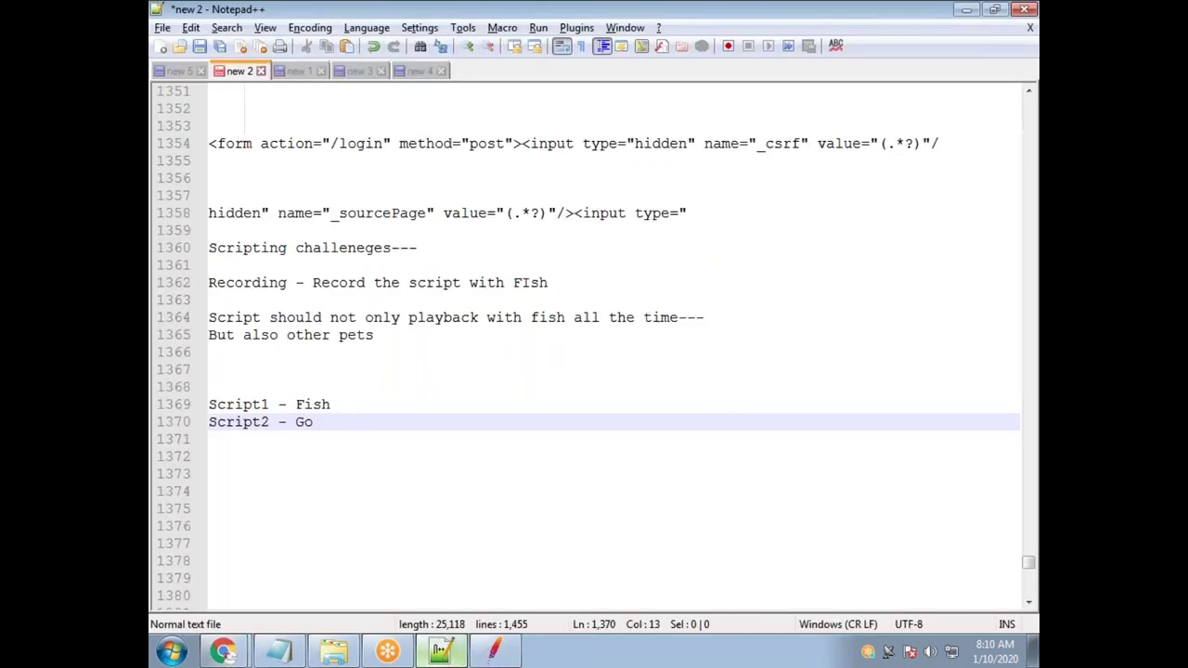
key(BackSpace)
key(BackSpace)
text(Dogs)
key(Return)
Add the line "Script3 - Cats" below the Dogs line, checking the next category on the JPetStore page
key(Return)
key(BackSpace)
text(Script3)
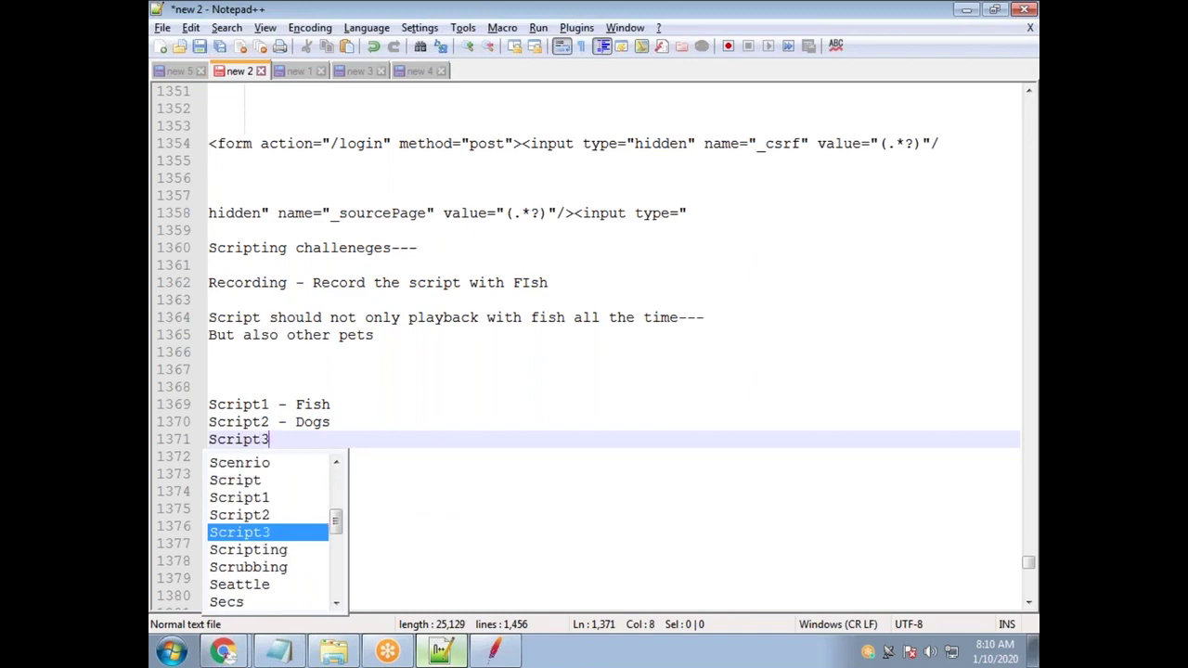
key(Escape)
text(-)
key(alt+Tab)
key(alt+Tab)
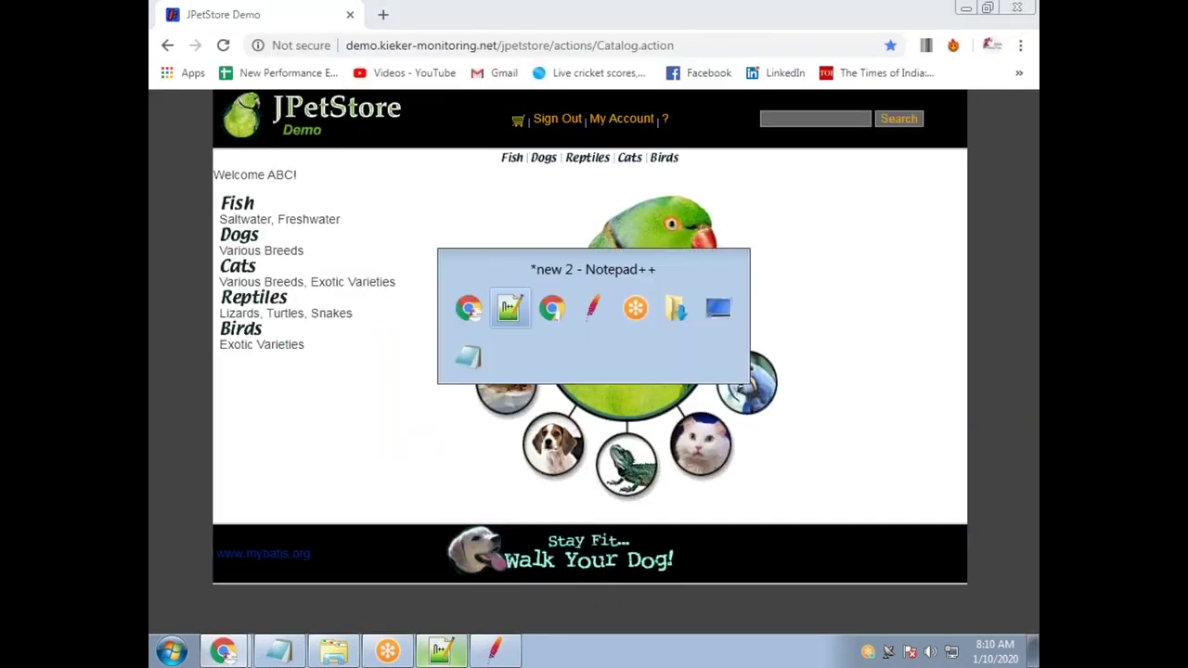
text(Cats)
key(Return)
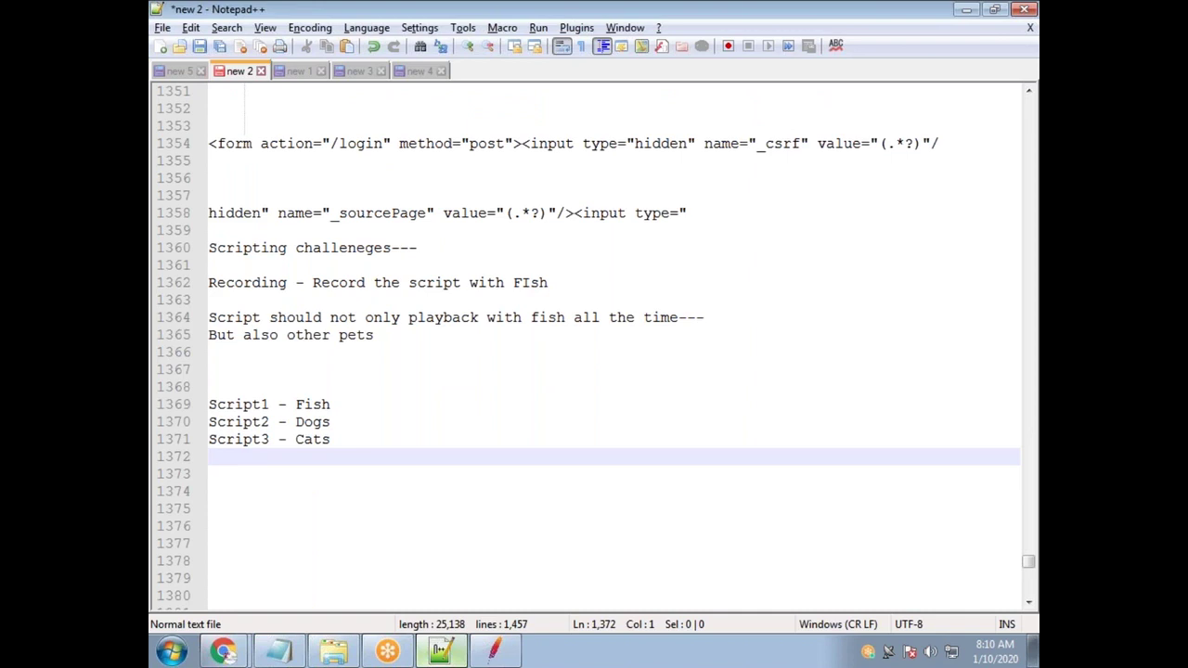
Add the indented entries "- Reptiles" and "- Birds" beneath the Cats line
text(- Reptiles)
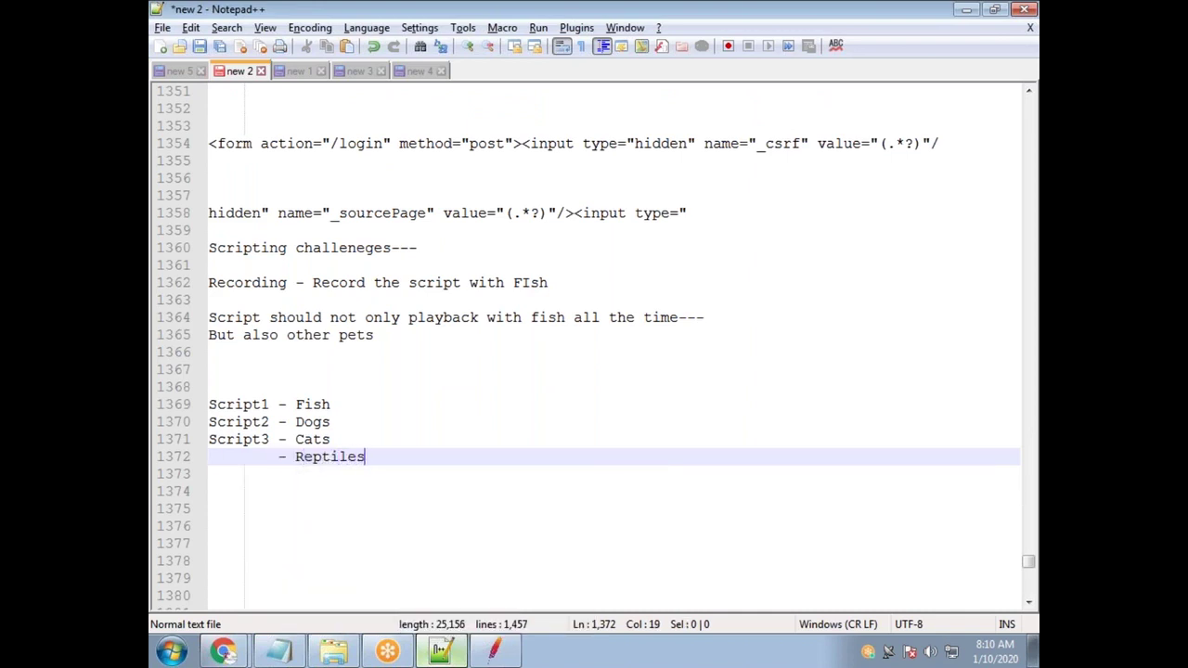
key(Return)
text(-)
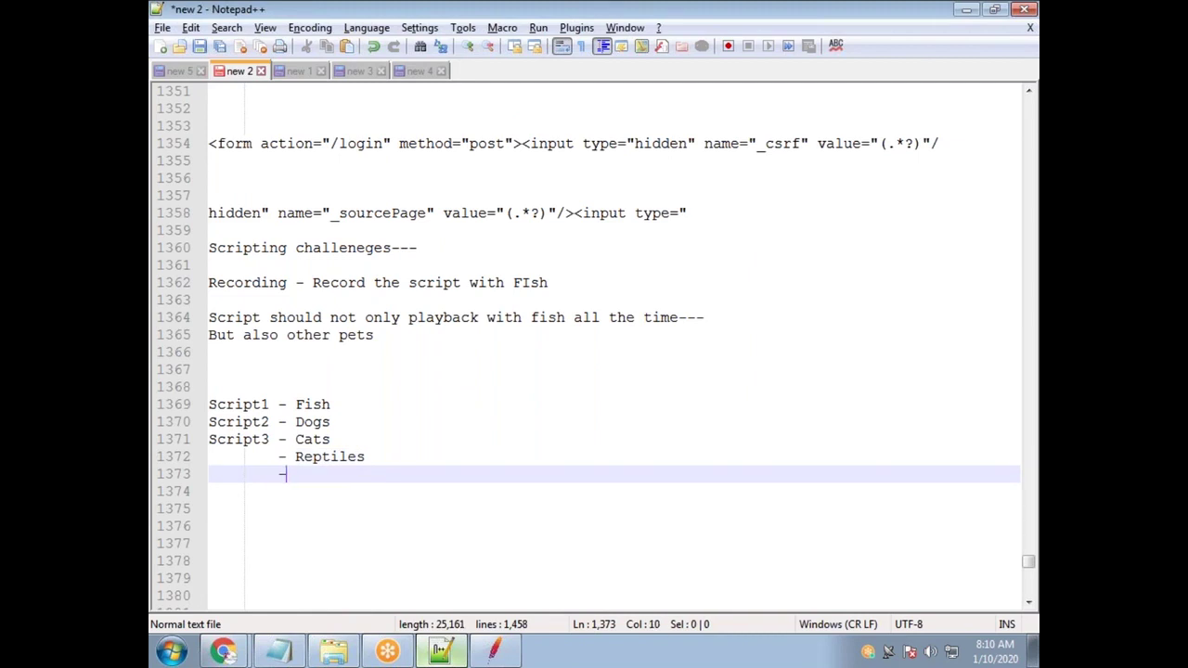
text(Birds)
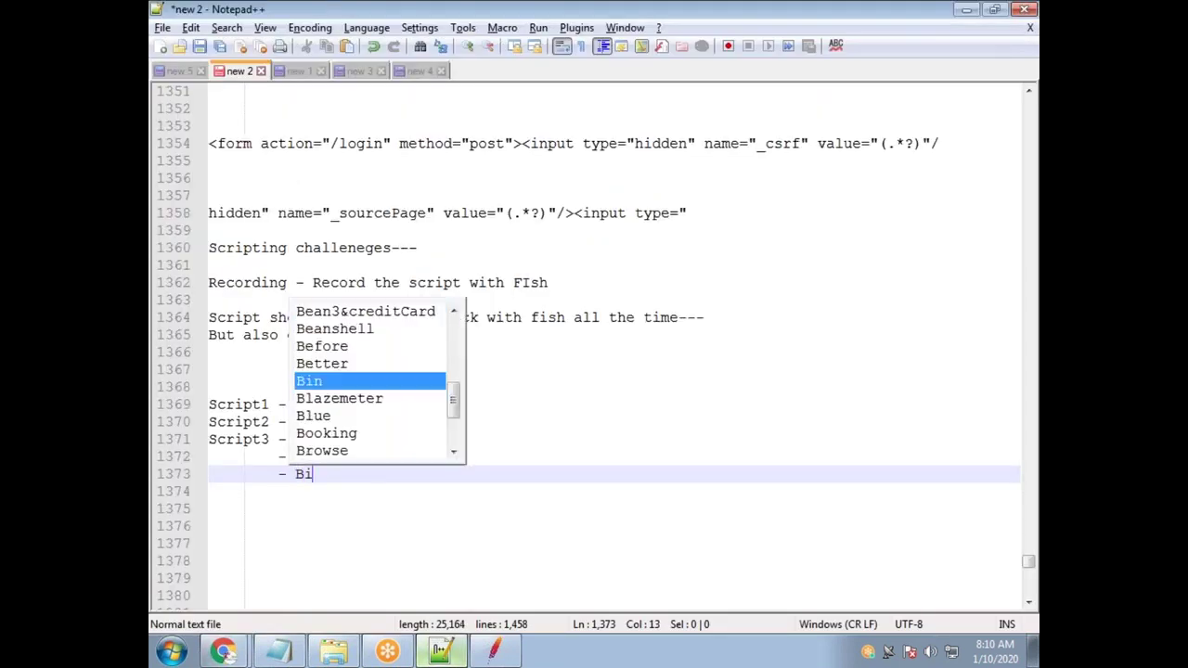
Label the Reptiles line as Script4 and the Birds line as Script5, reusing the copied script label
double_click(251, 439)
key(ctrl+c)
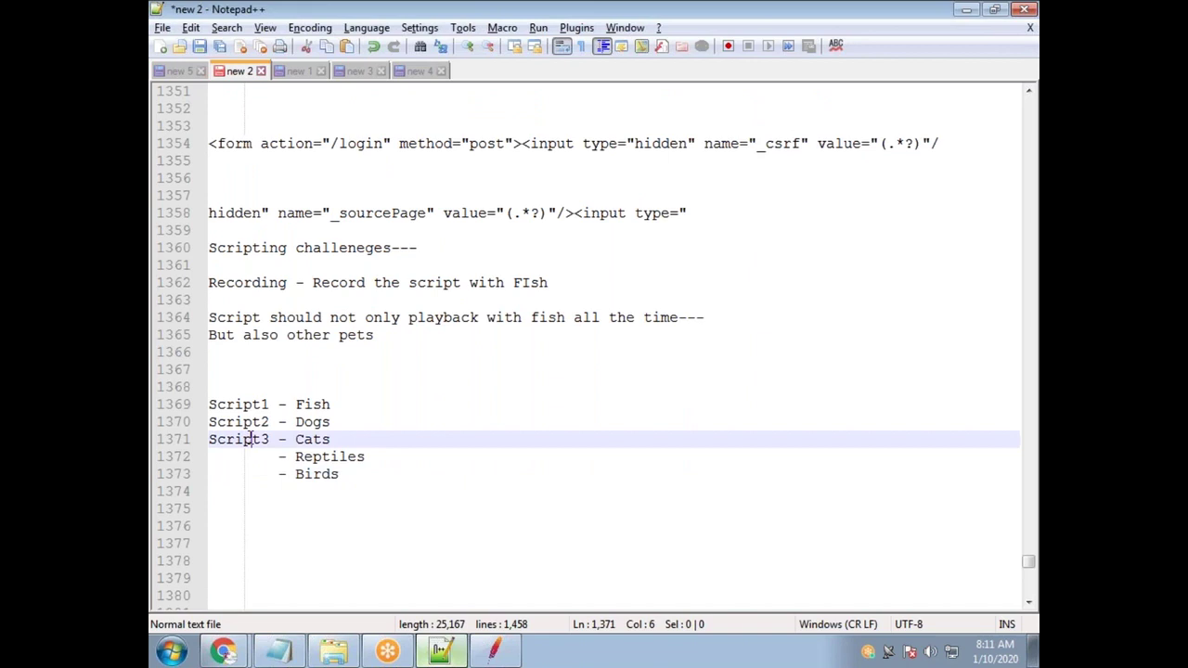
click(252, 457)
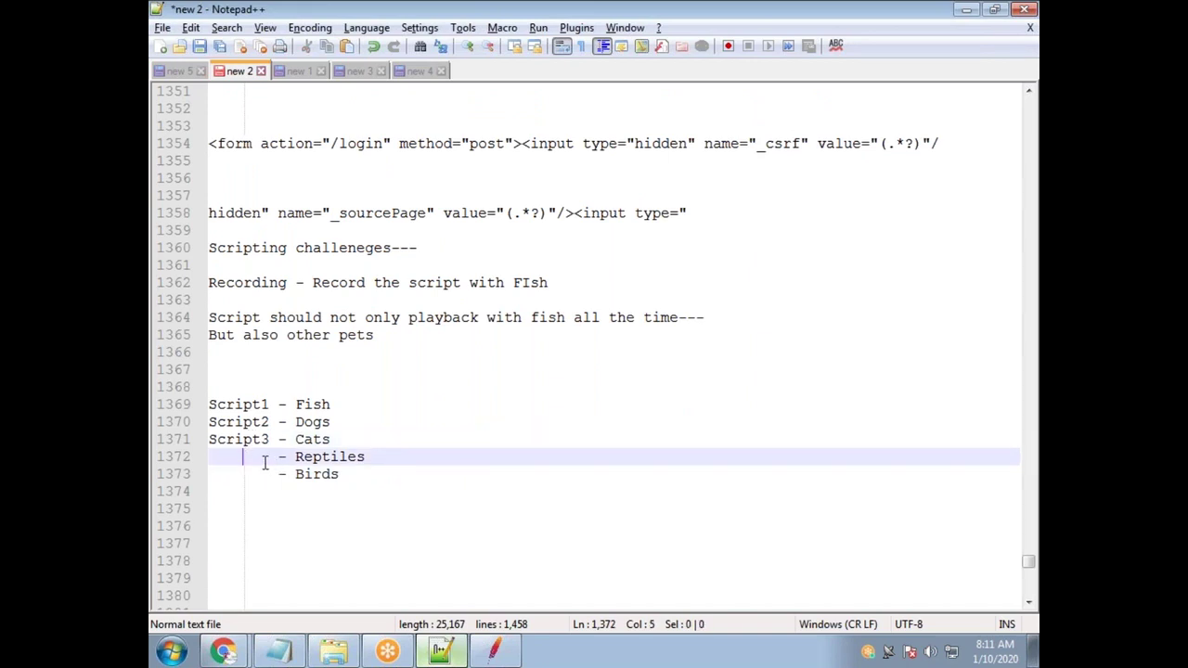
double_click(233, 456)
key(ctrl+v)
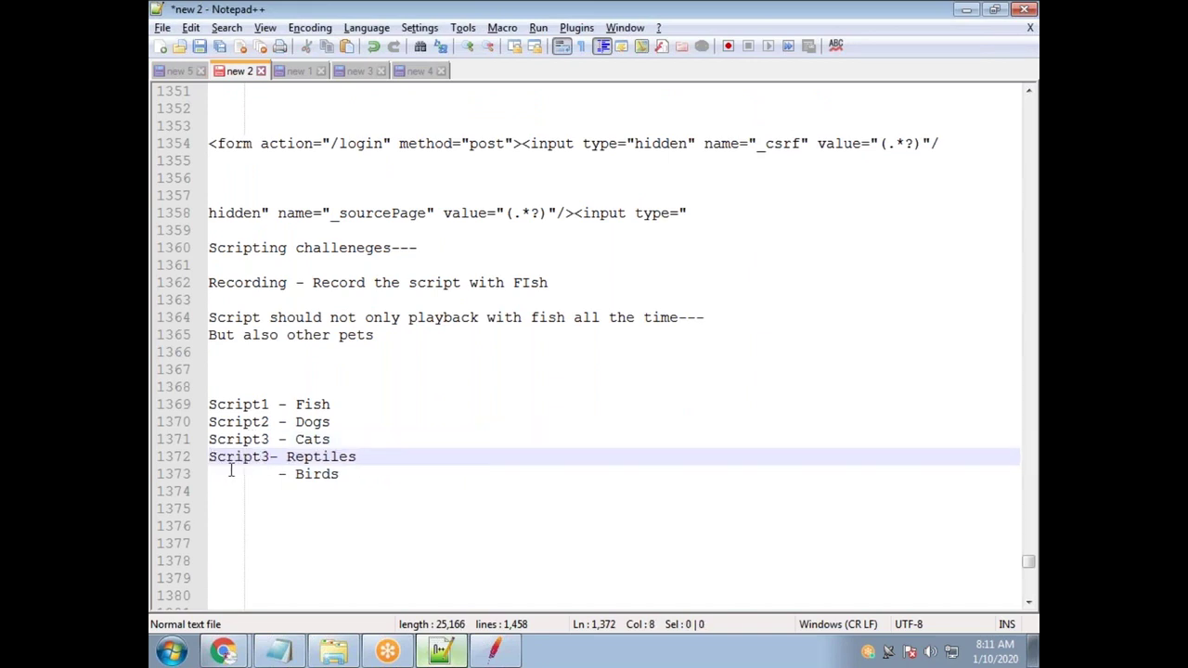
double_click(233, 475)
key(ctrl+v)
key(Up)
key(BackSpace)
text(4)
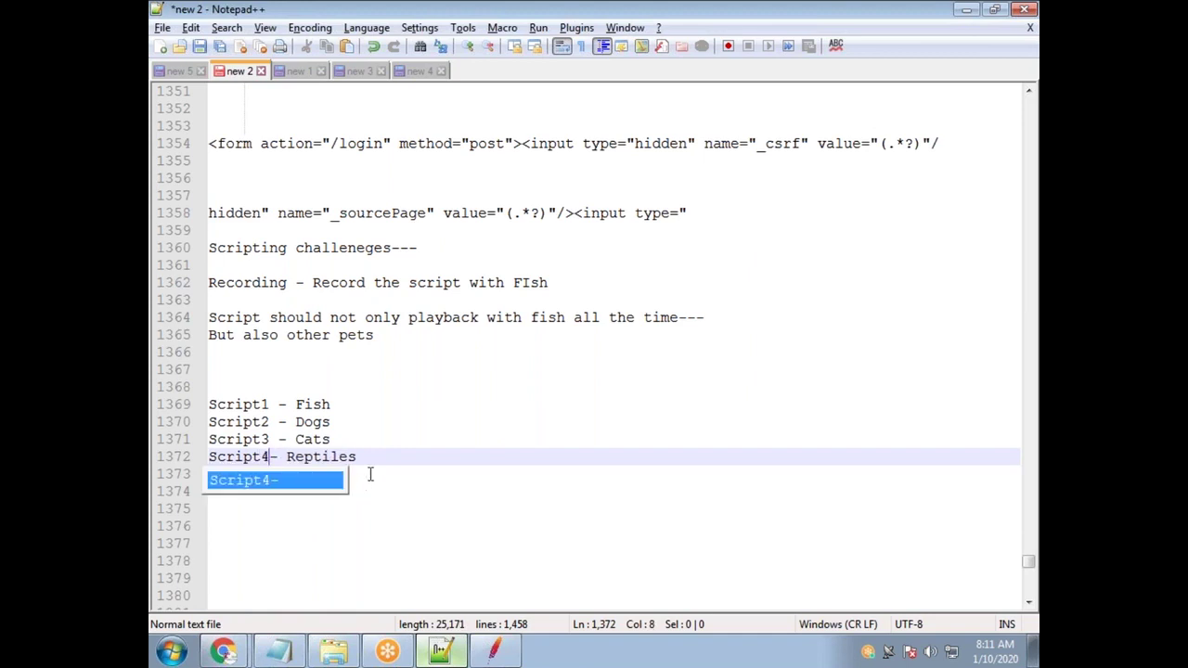
key(Escape)
click(271, 474)
key(BackSpace)
text(5 - Birds)
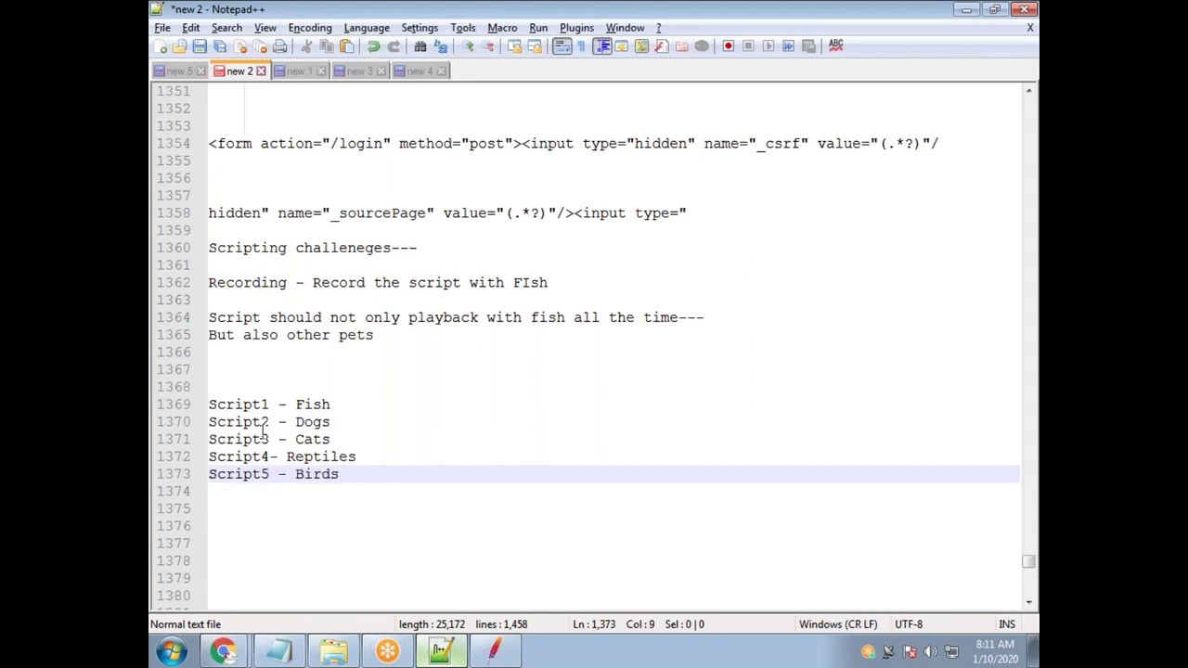
Highlight the five script lines and look up the Random Controller among the logic controllers for JMeter's "Purchase a product" thread group
drag(373, 488, 208, 404)
click(200, 387)
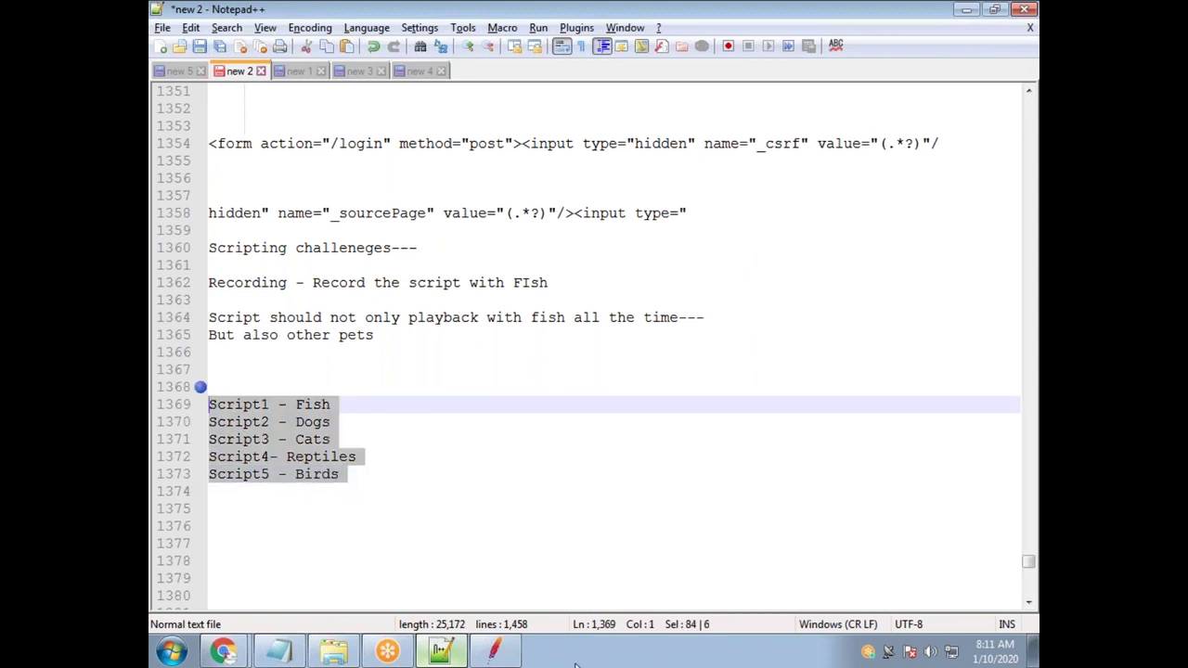
click(497, 652)
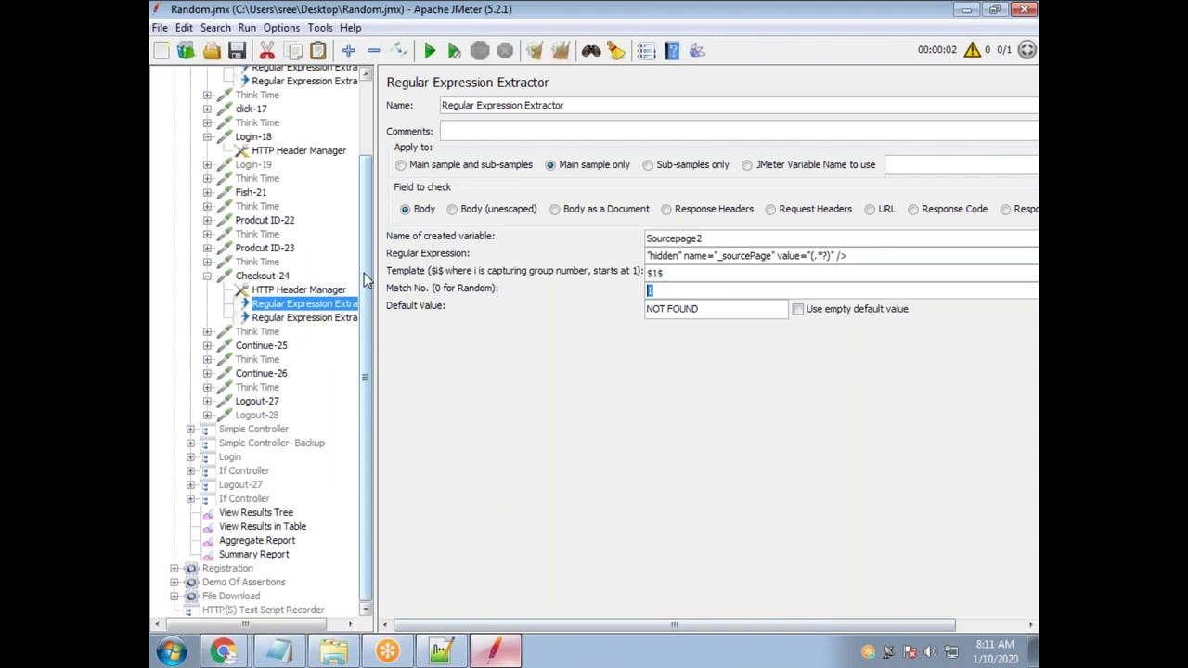
scroll(269, 278, up, 4)
right_click(244, 102)
mouse_move(445, 115)
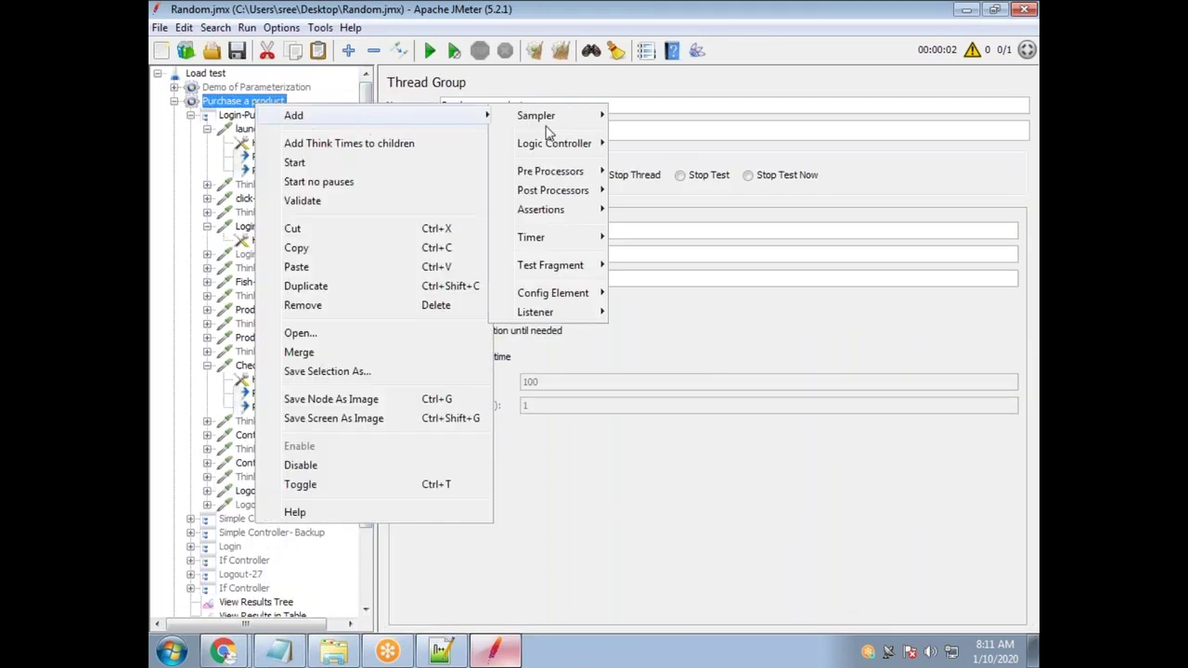
mouse_move(572, 145)
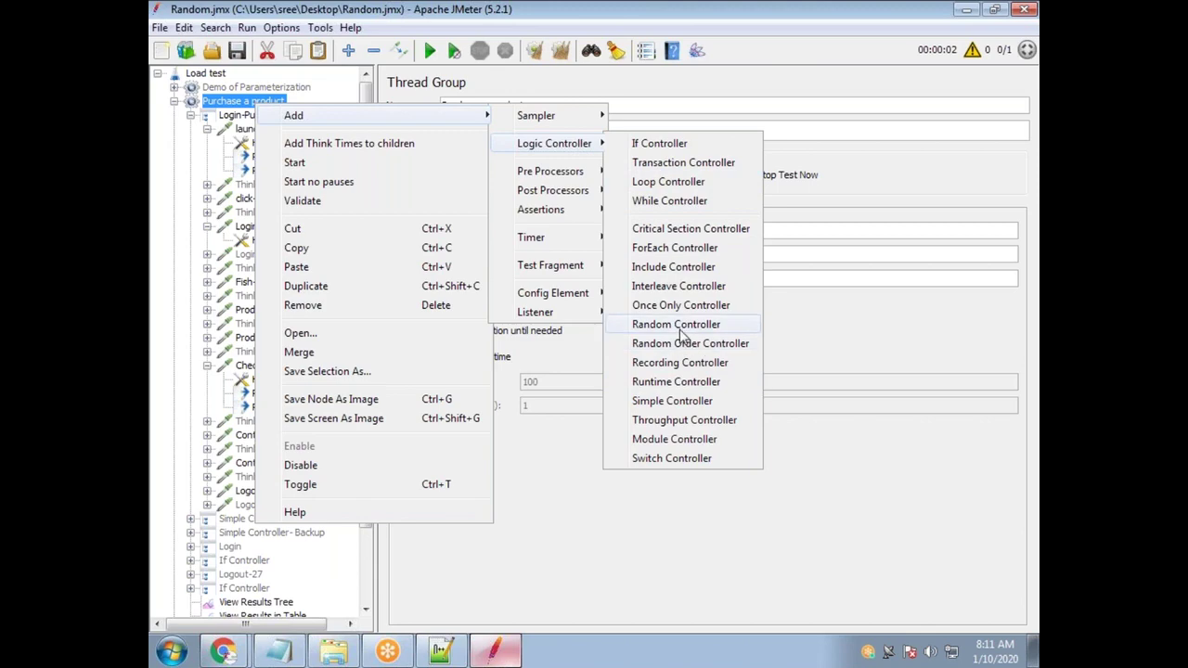
Switch back to Notepad++ and write the heading "Random Controller" directly above the Script1 line
key(alt+Tab)
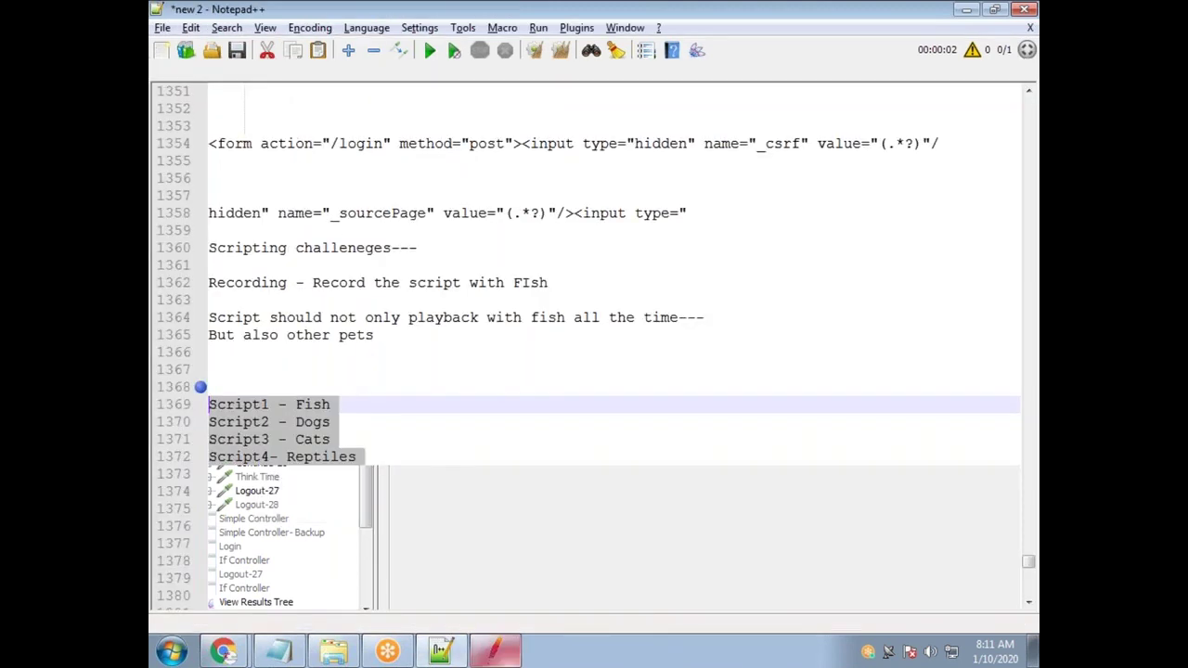
click(262, 395)
text(Random)
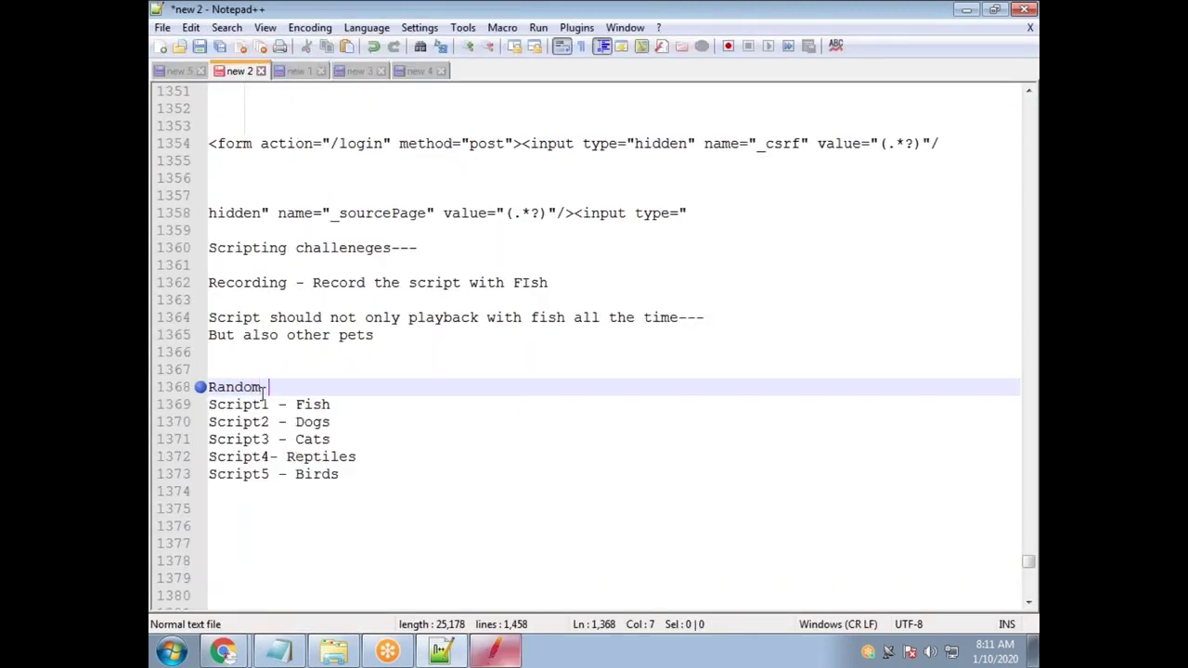
text( Controller)
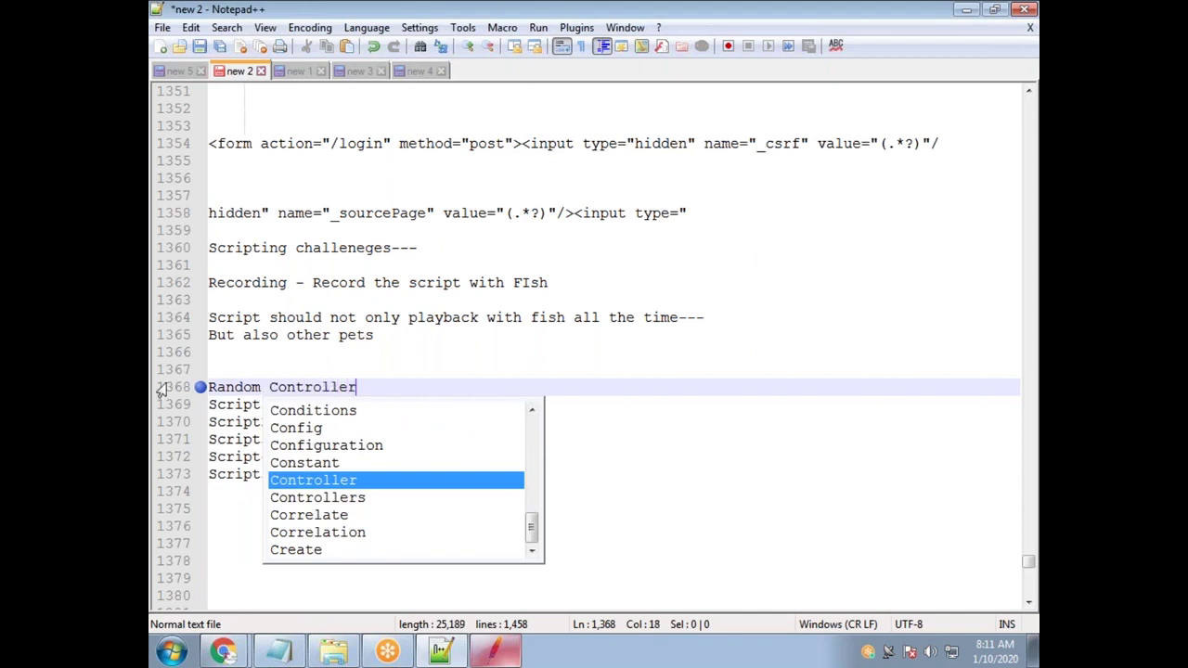
key(Escape)
Highlight the five script lines and underline the "Random Controller" heading with a row of dashes
drag(379, 477, 191, 404)
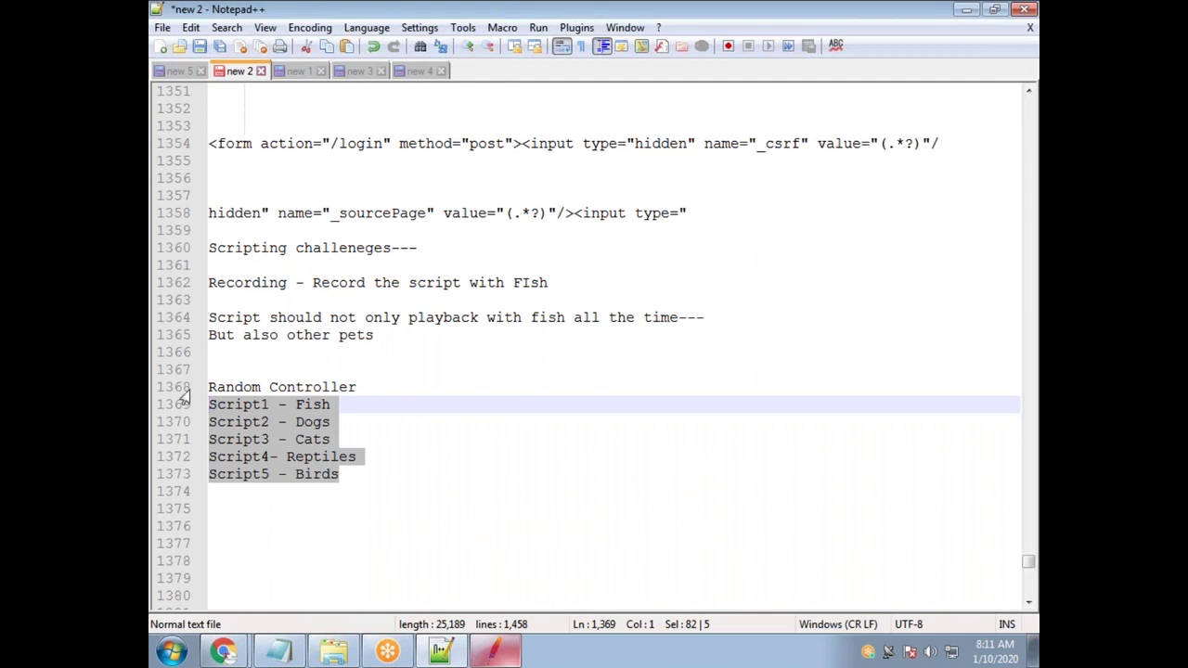
click(369, 387)
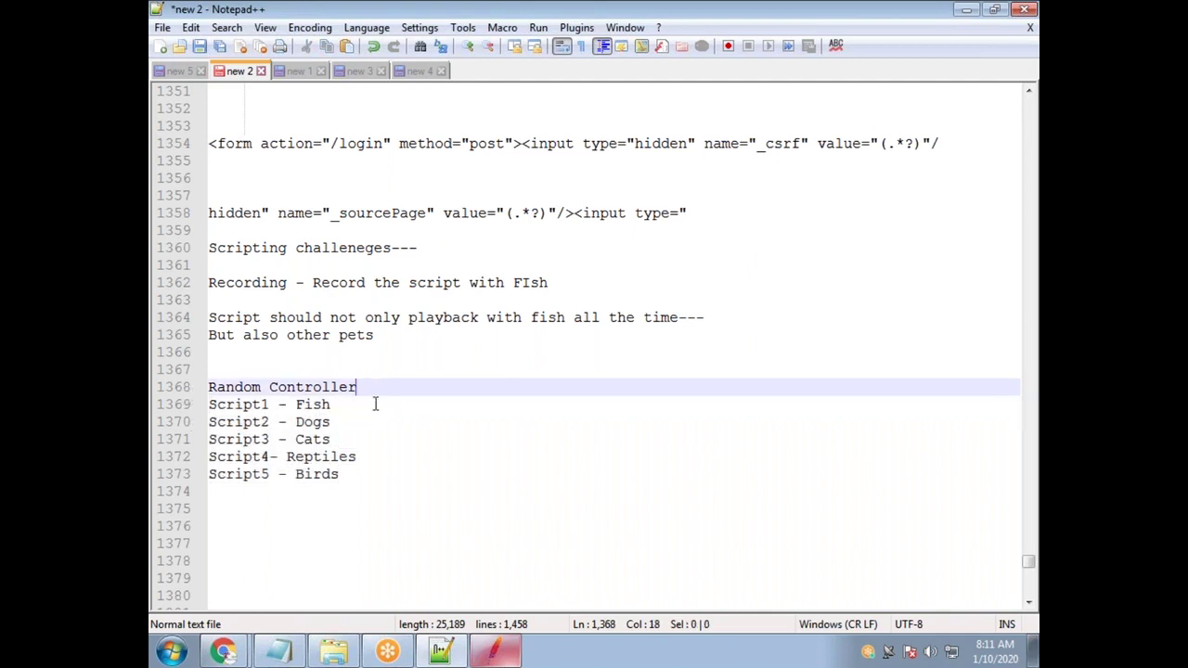
key(Return)
text(----------------)
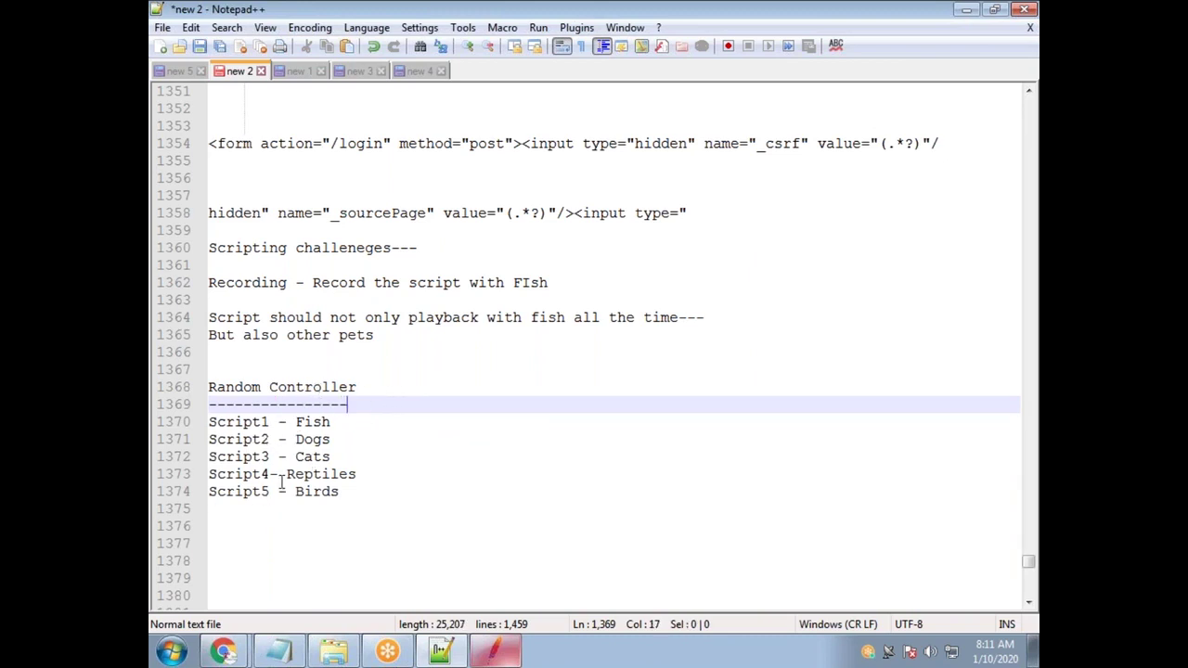
Point out the pet names from Fish to Birds one after another in the list under Random Controller
click(337, 421)
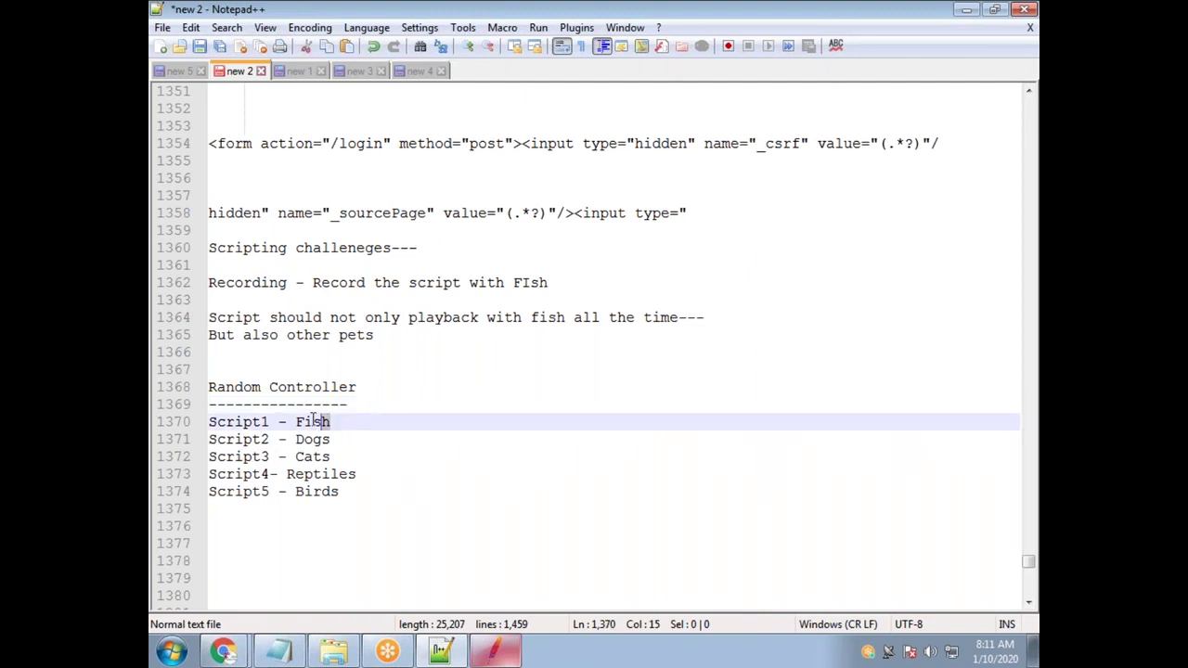
double_click(324, 421)
click(320, 439)
double_click(314, 457)
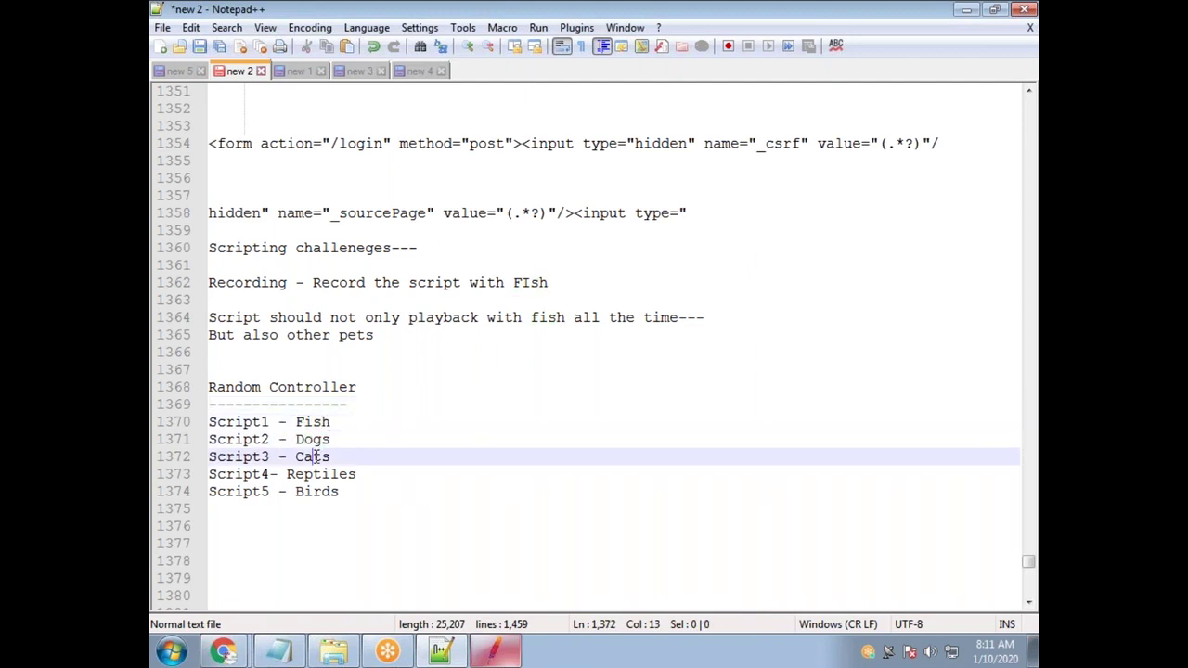
double_click(318, 474)
double_click(326, 492)
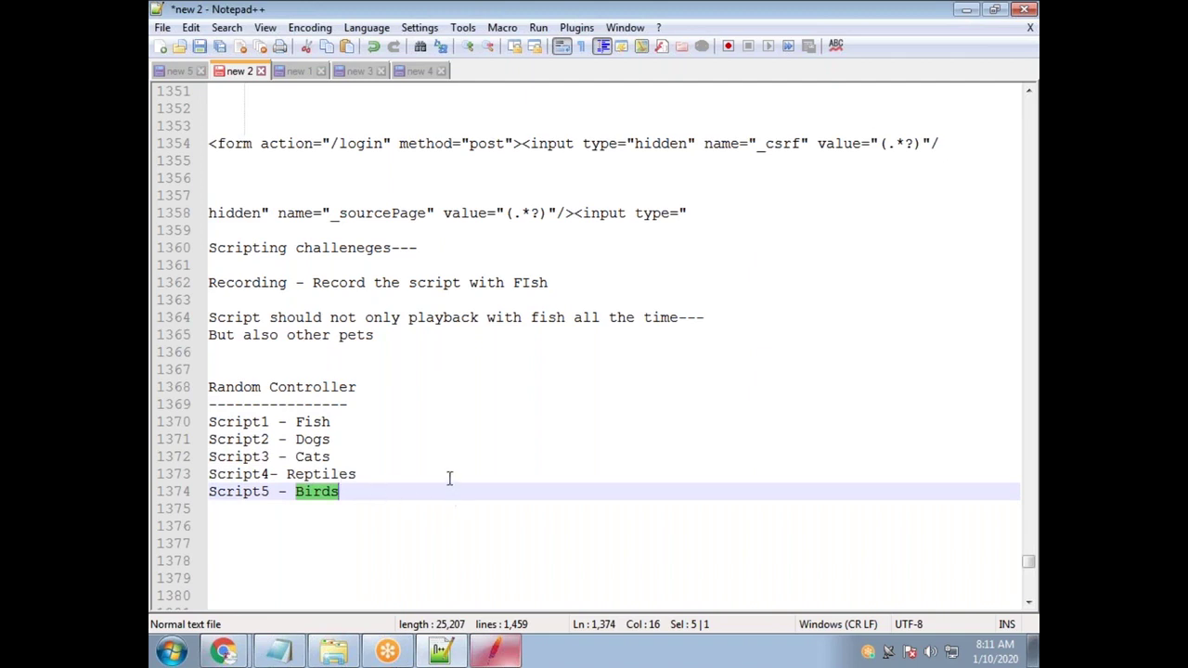
click(417, 386)
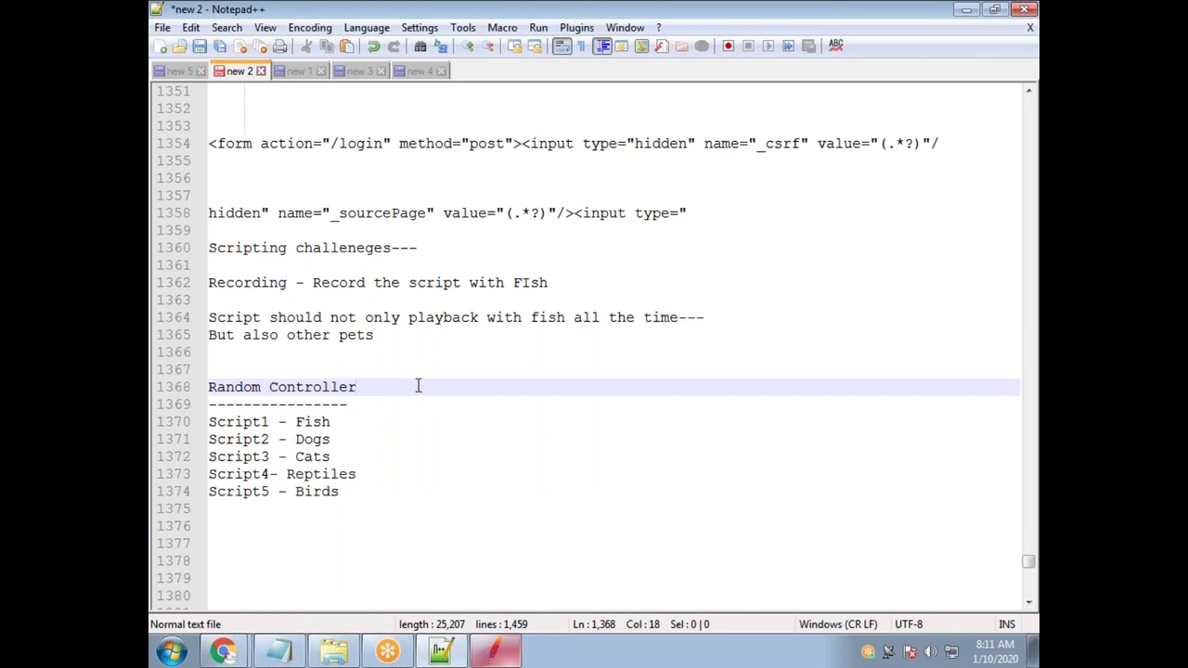
Write the line "Correlate this FIsh" a few lines below the Script5 - Birds entry
key(alt+Tab)
key(alt+Tab)
click(336, 518)
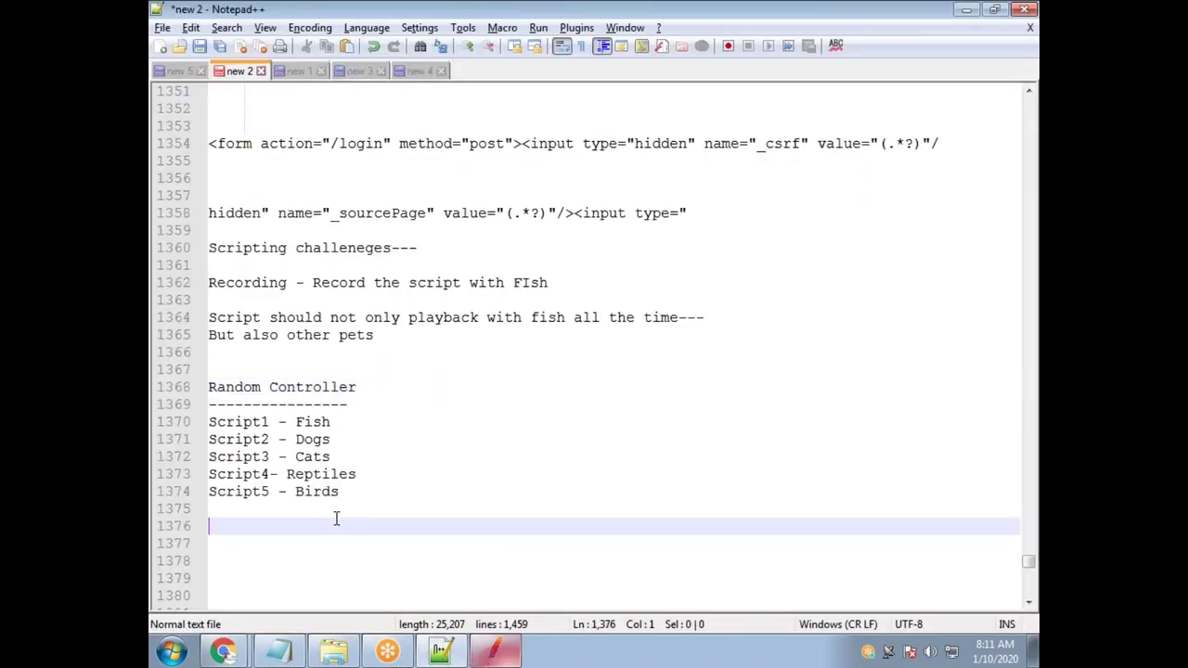
key(Return)
key(Return)
text(Co)
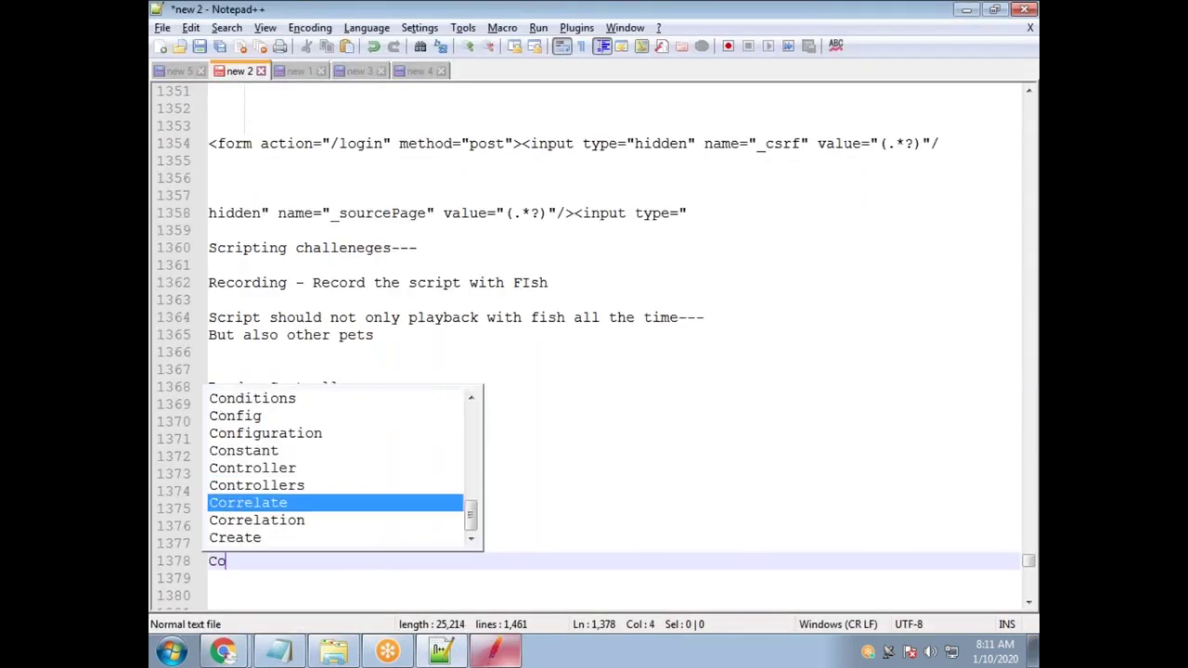
text(rrelate this FIsh)
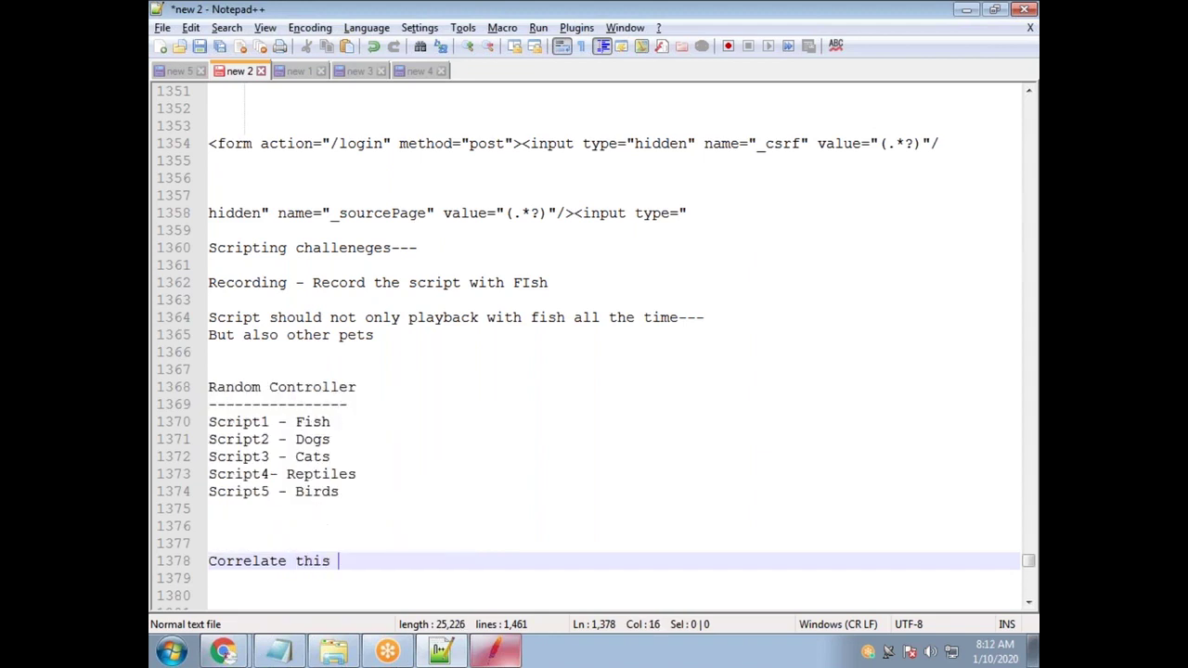
Insert the line "Record only once" directly above "Correlate this FIsh"
click(276, 538)
key(Return)
text(Rec)
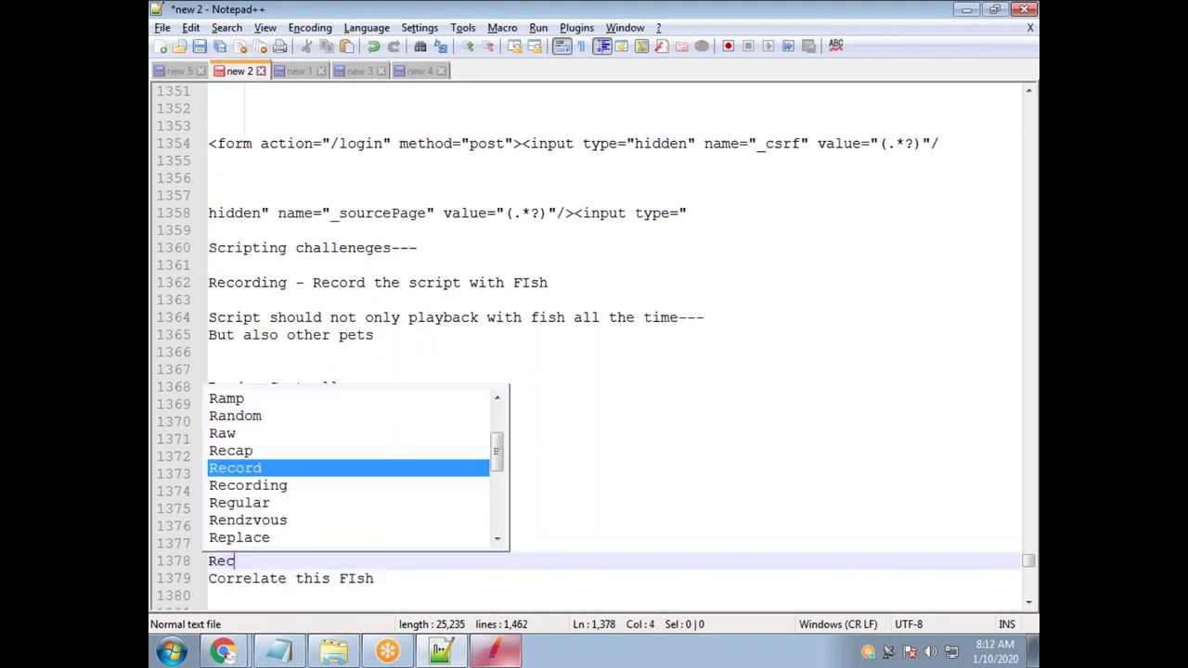
text(ord o)
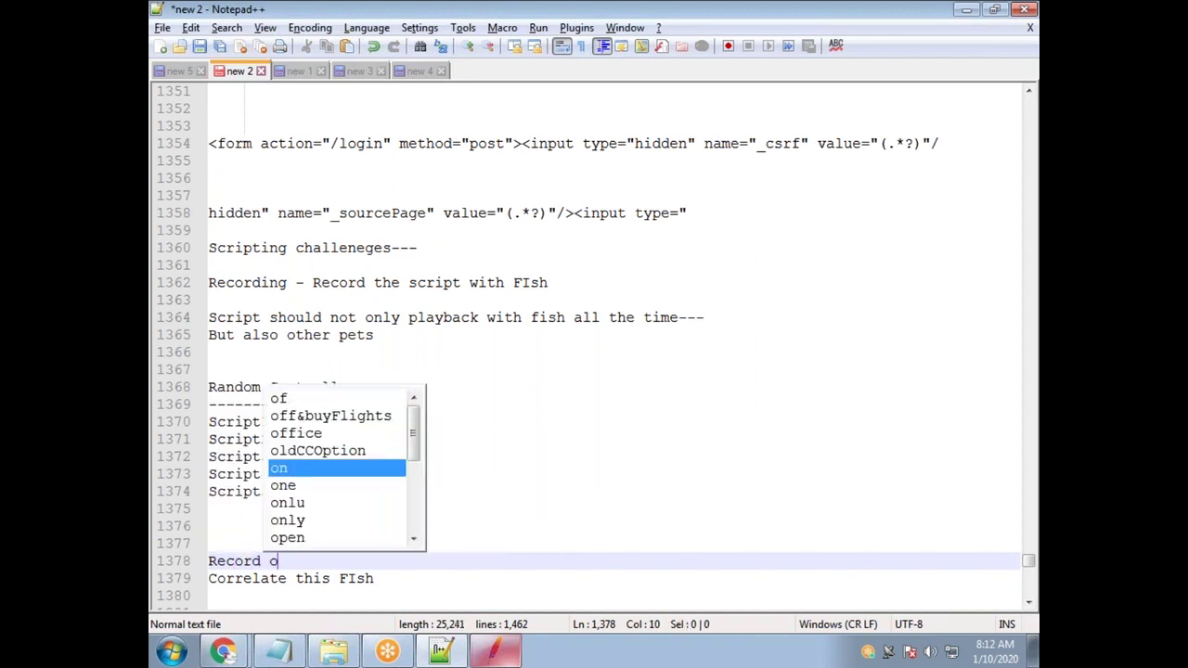
text(nly once)
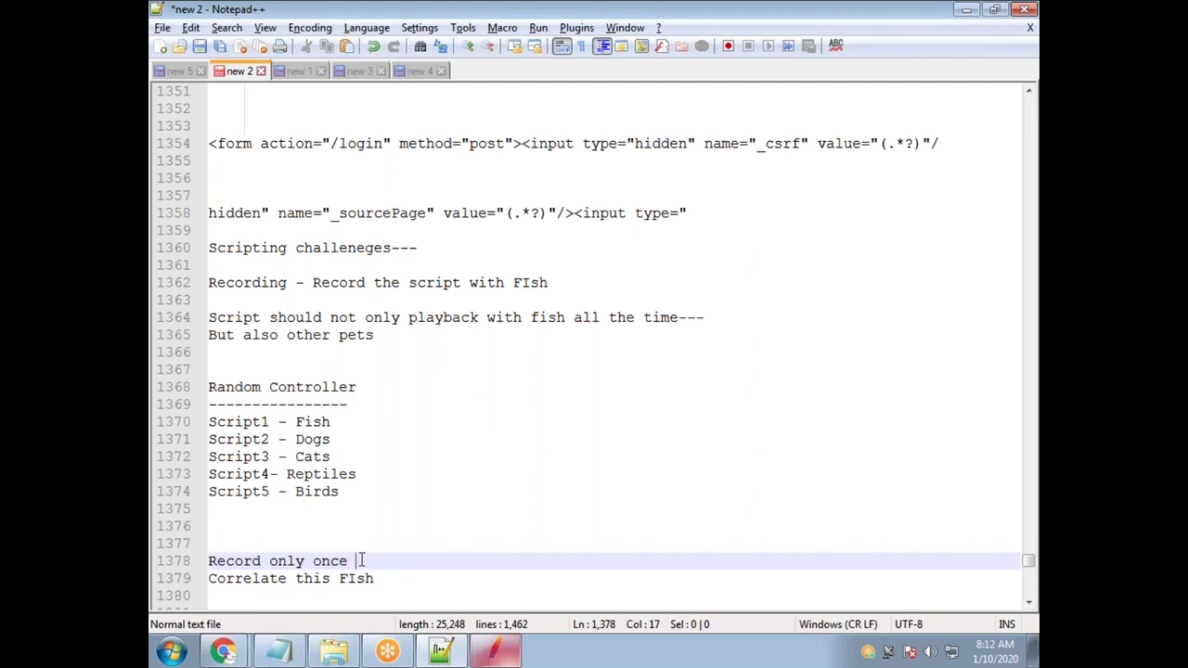
Add the line "Script 1 -- Fish" between "Record only once" and "Correlate this FIsh"
key(Return)
text(Scri)
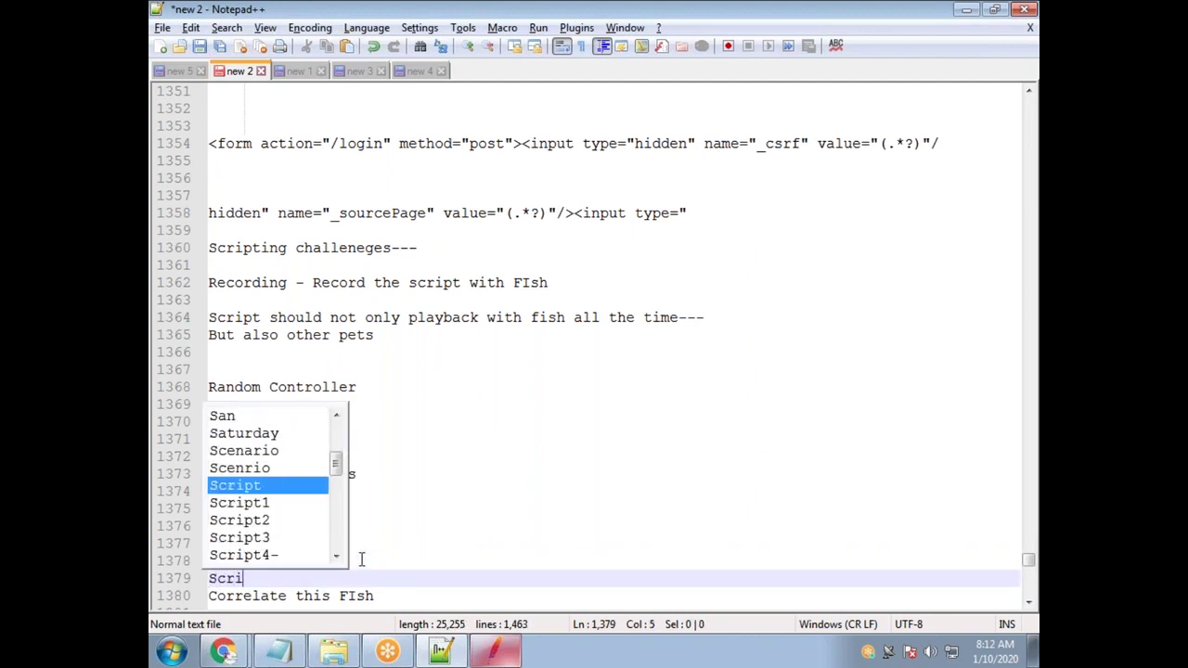
text(pt 1 - )
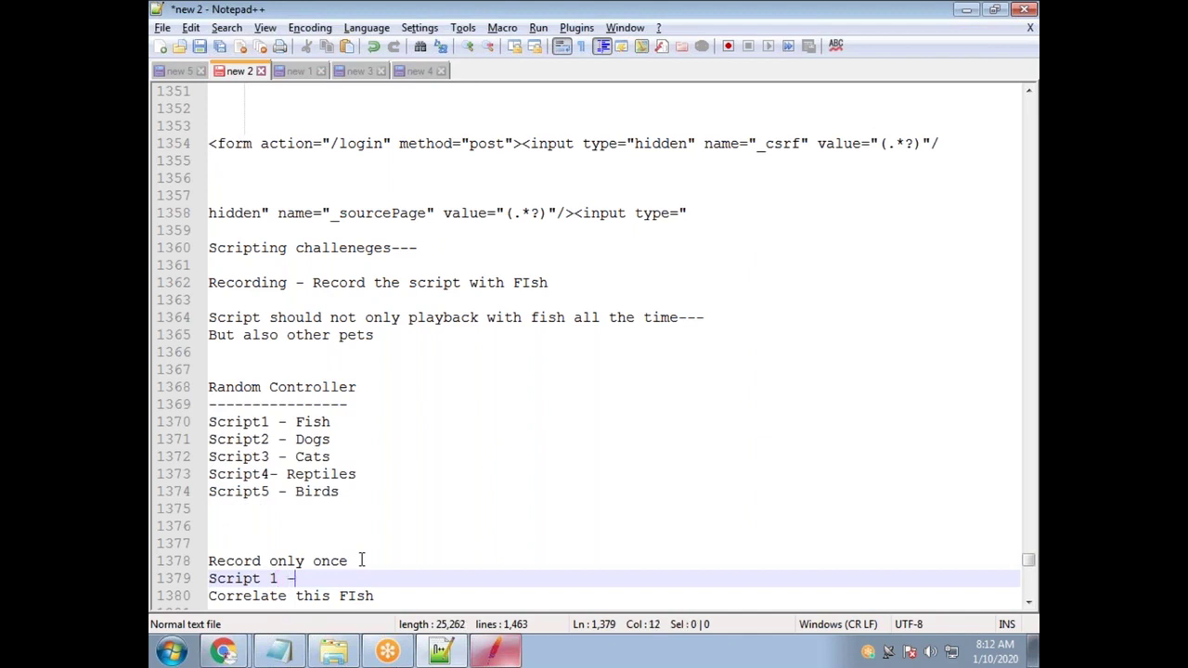
text( Fish)
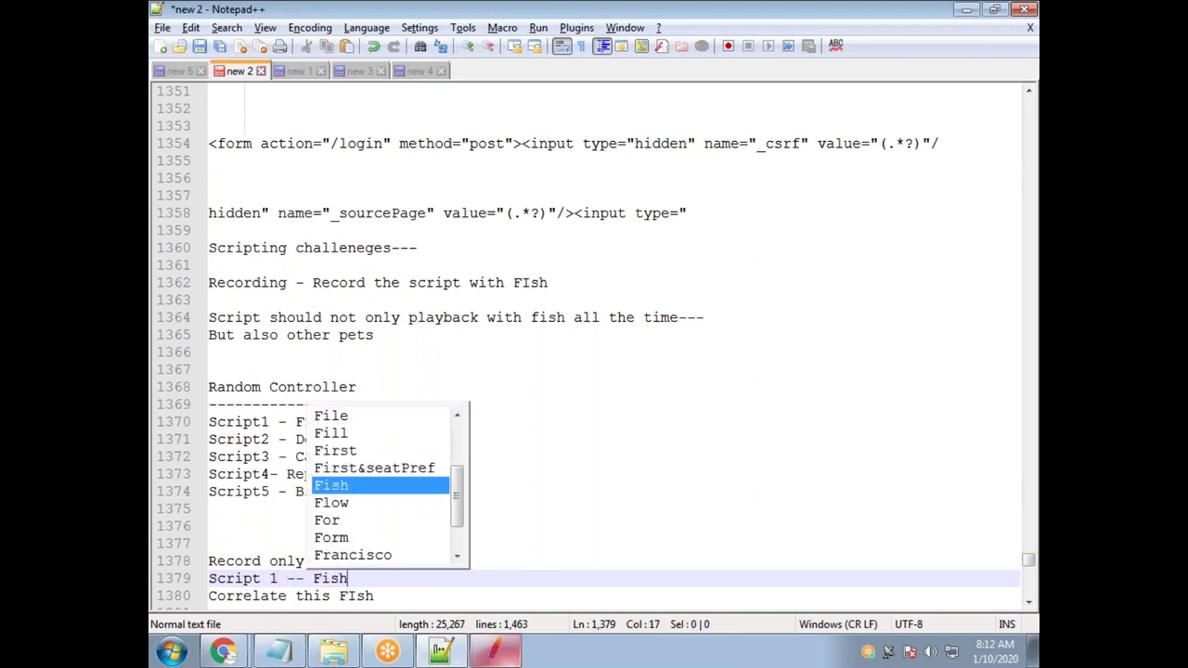
Highlight the new "Script 1 -- Fish" and "Correlate this FIsh" lines in turn to point them out
click(375, 597)
drag(362, 560, 203, 575)
click(360, 573)
scroll(438, 588, down, 2)
drag(385, 495, 206, 493)
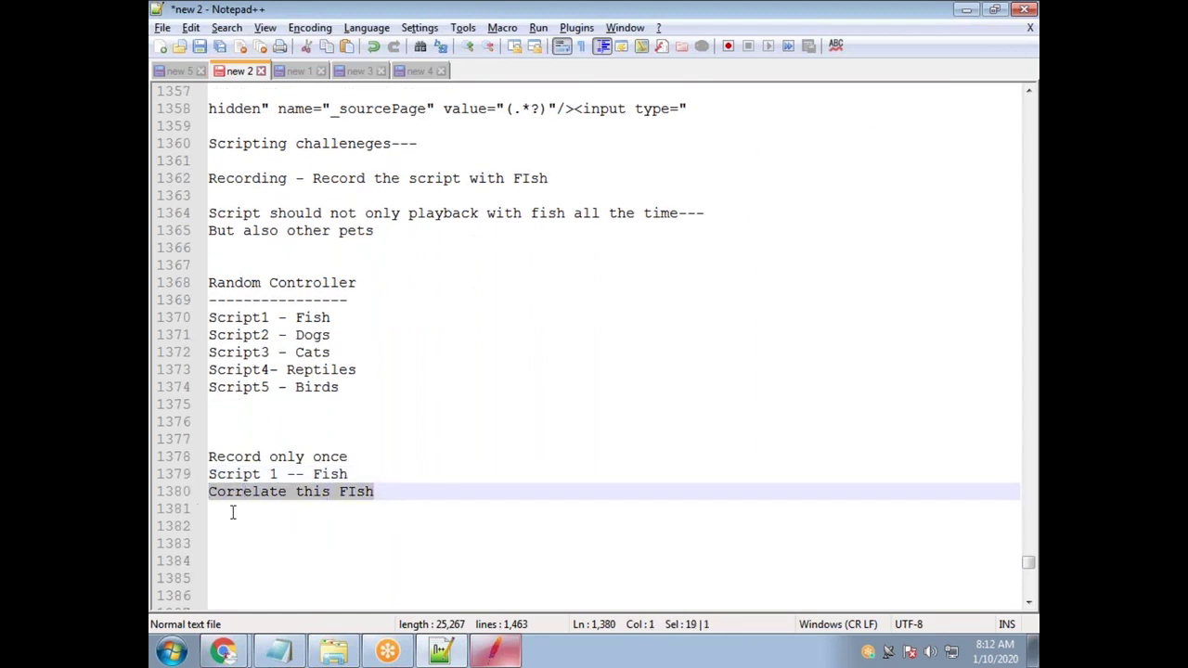
click(349, 474)
drag(349, 474, 185, 476)
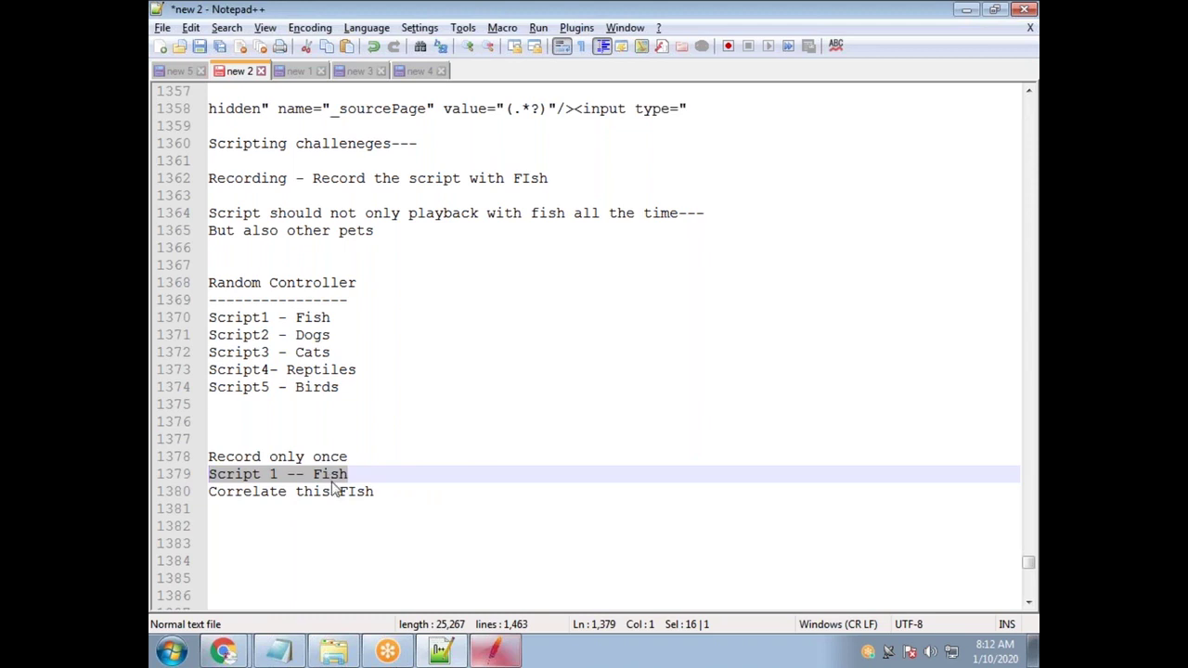
drag(390, 496, 202, 492)
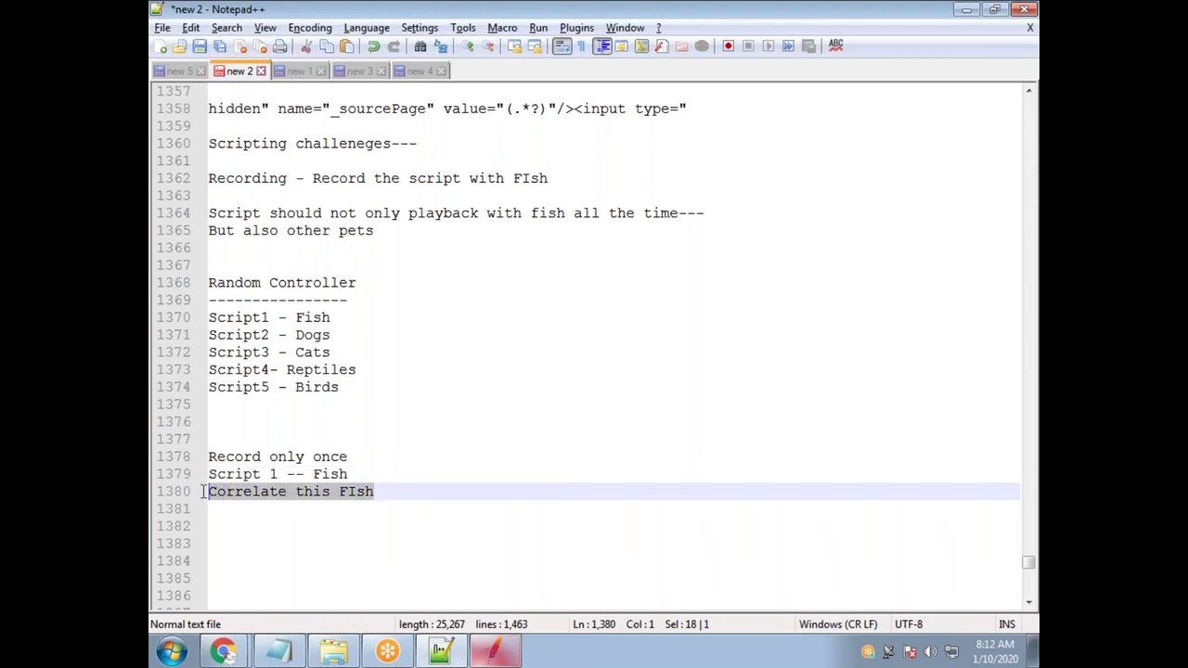
Switch to JMeter to view the Match No. setting in launch-1's second Regular Expression Extractor, and return to Notepad++
click(495, 650)
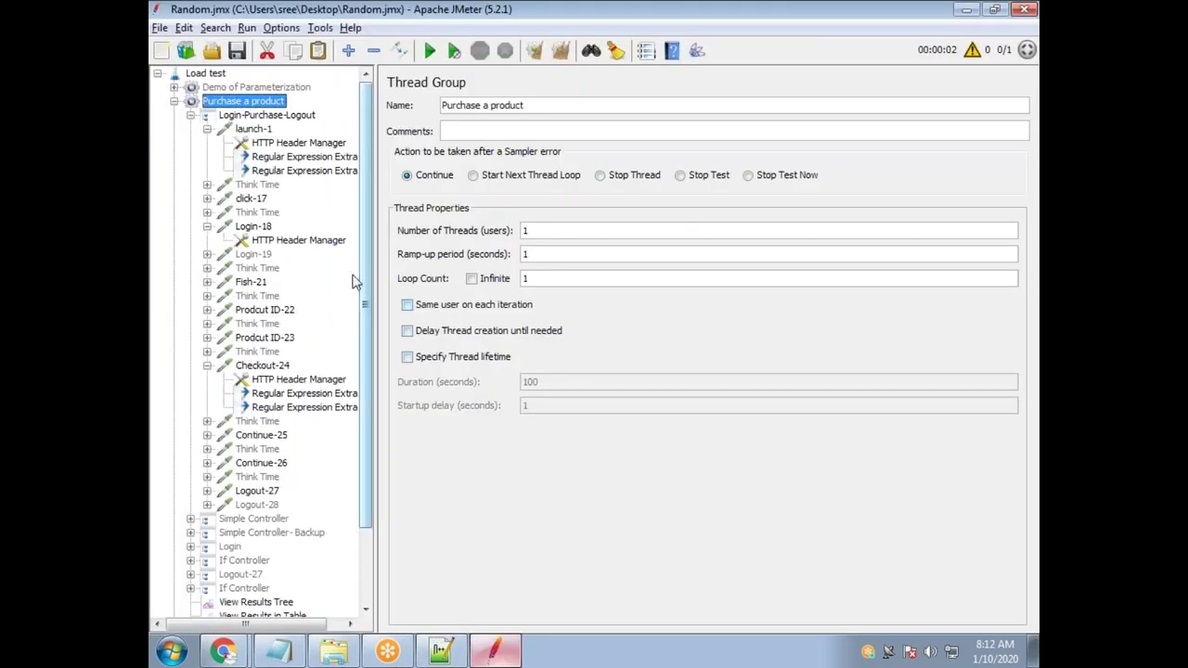
click(291, 172)
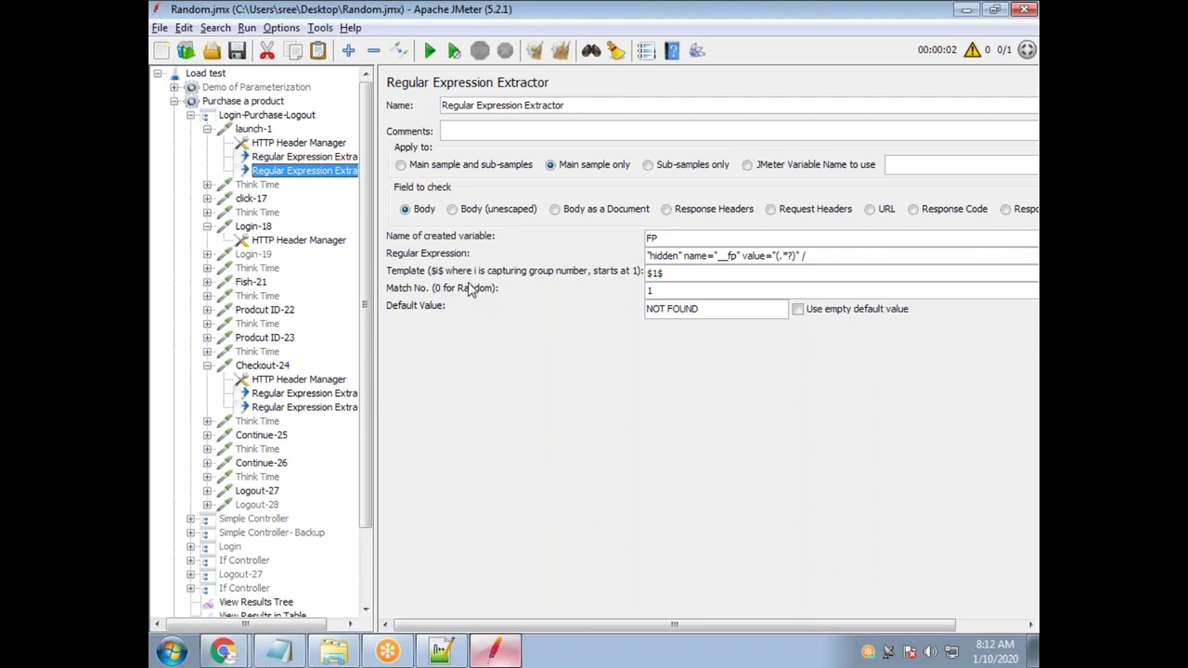
key(alt+Tab)
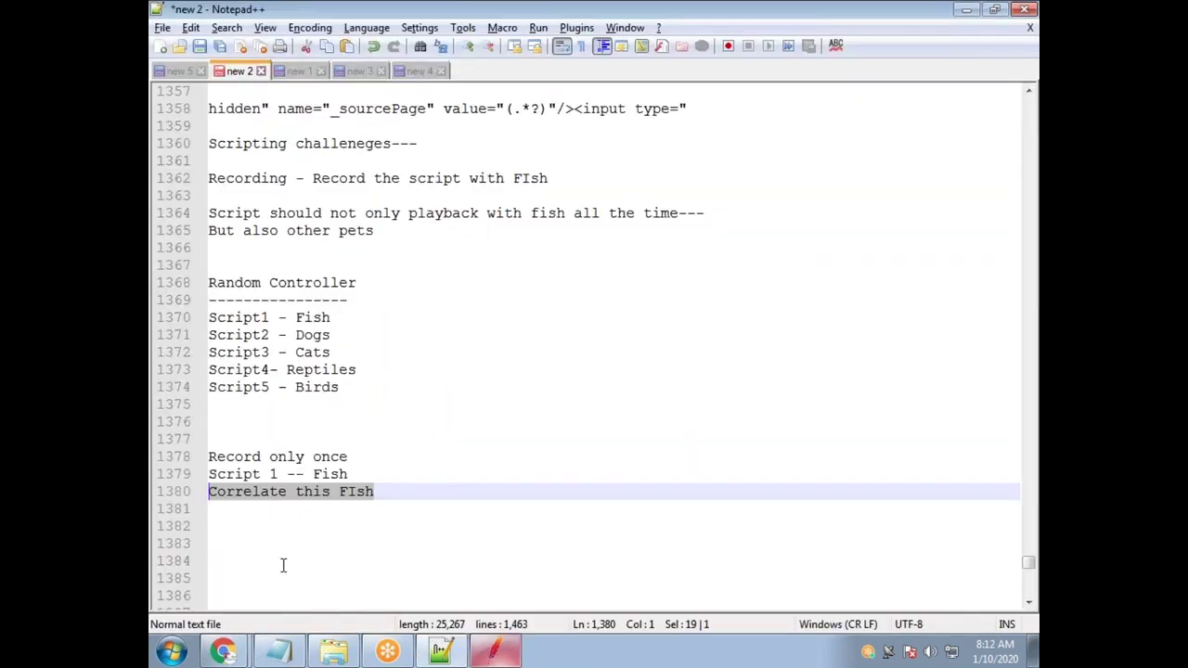
Add the line "Match no - 0" directly below "Correlate this FIsh"
click(323, 492)
click(391, 492)
key(Return)
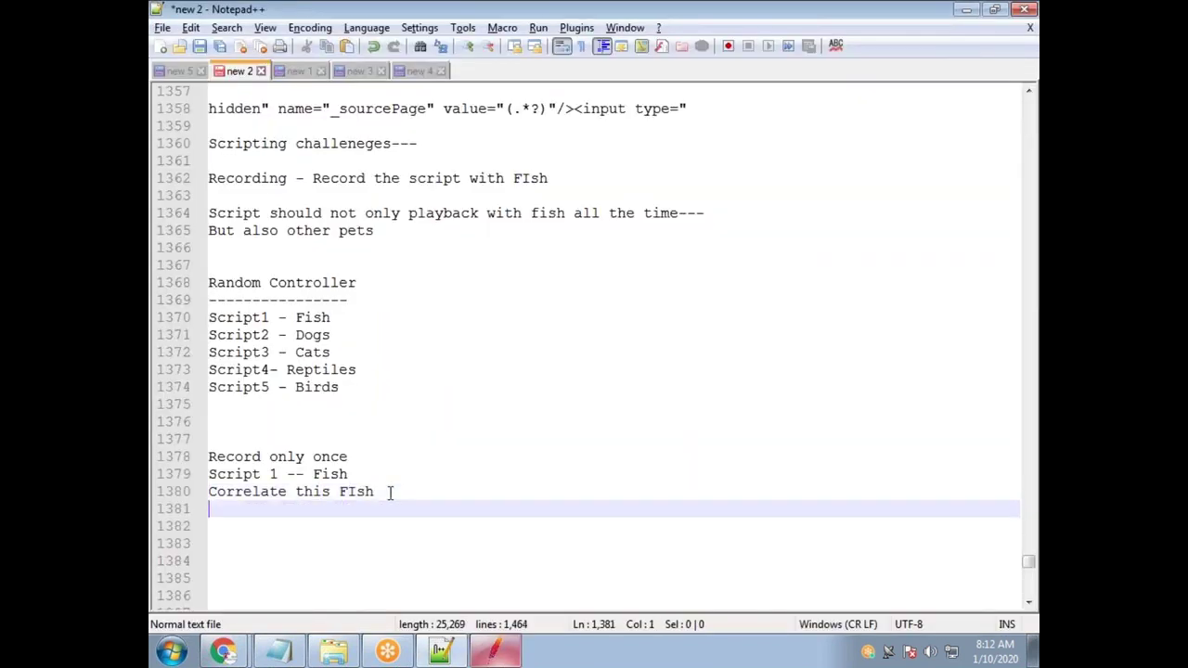
text(Match no)
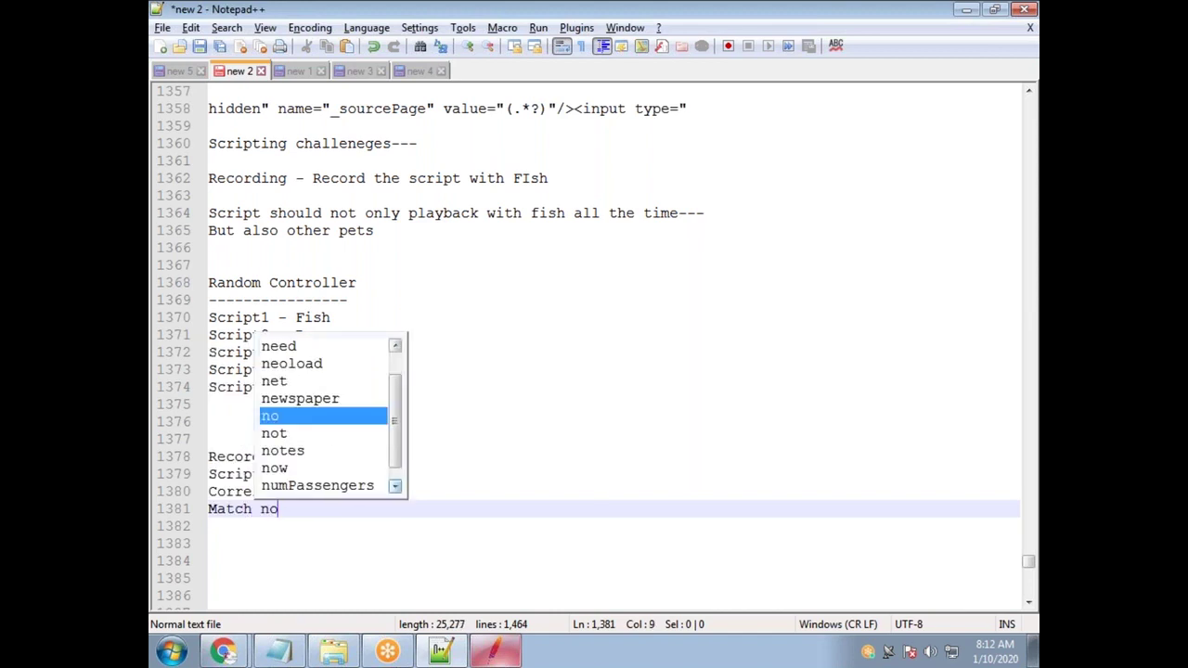
text( - )
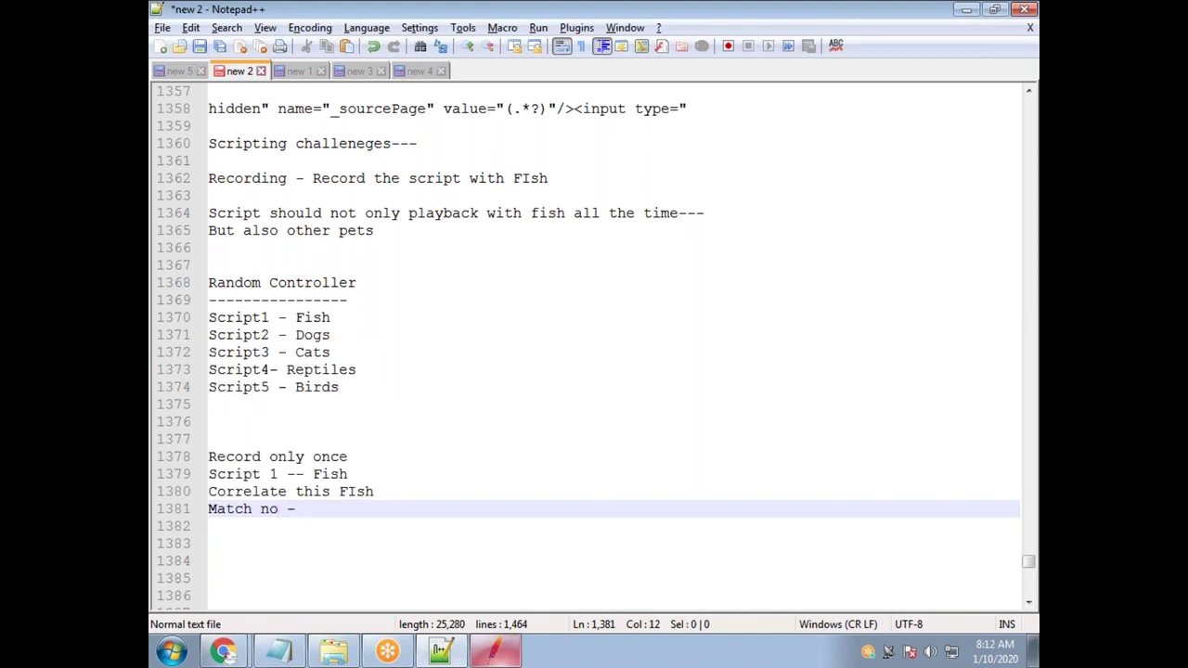
text(0)
Compare the per-pet script list with the record-once approach by highlighting the lines of each in turn
key(alt+Tab)
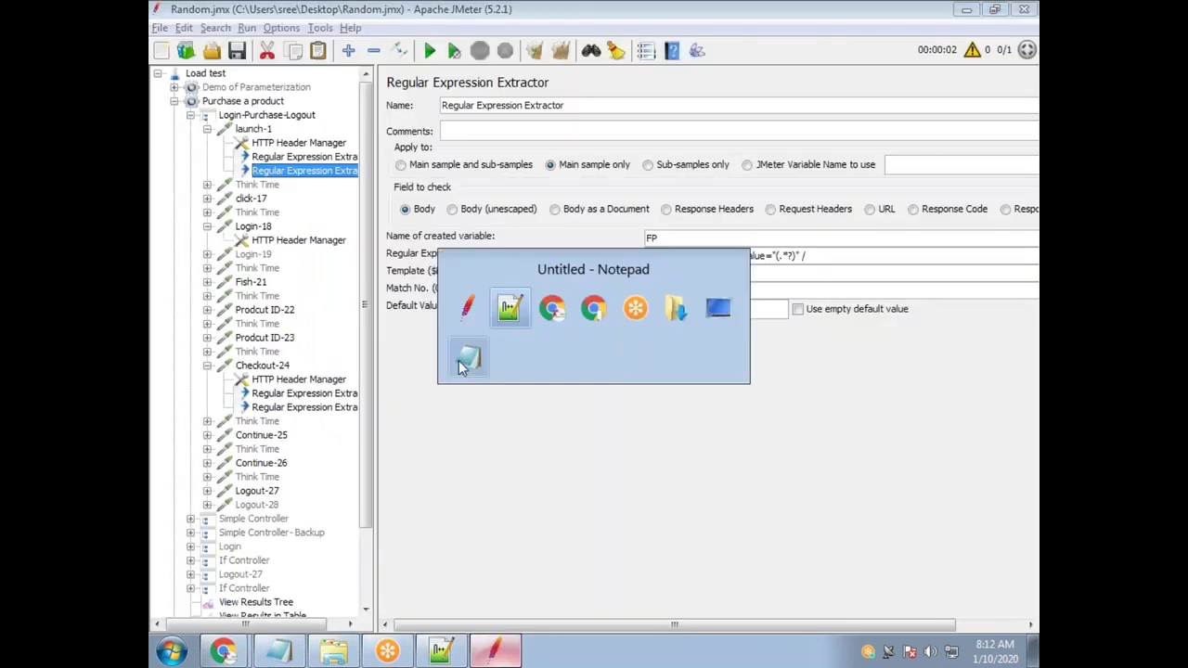
key(alt+Tab)
drag(324, 508, 166, 474)
click(355, 457)
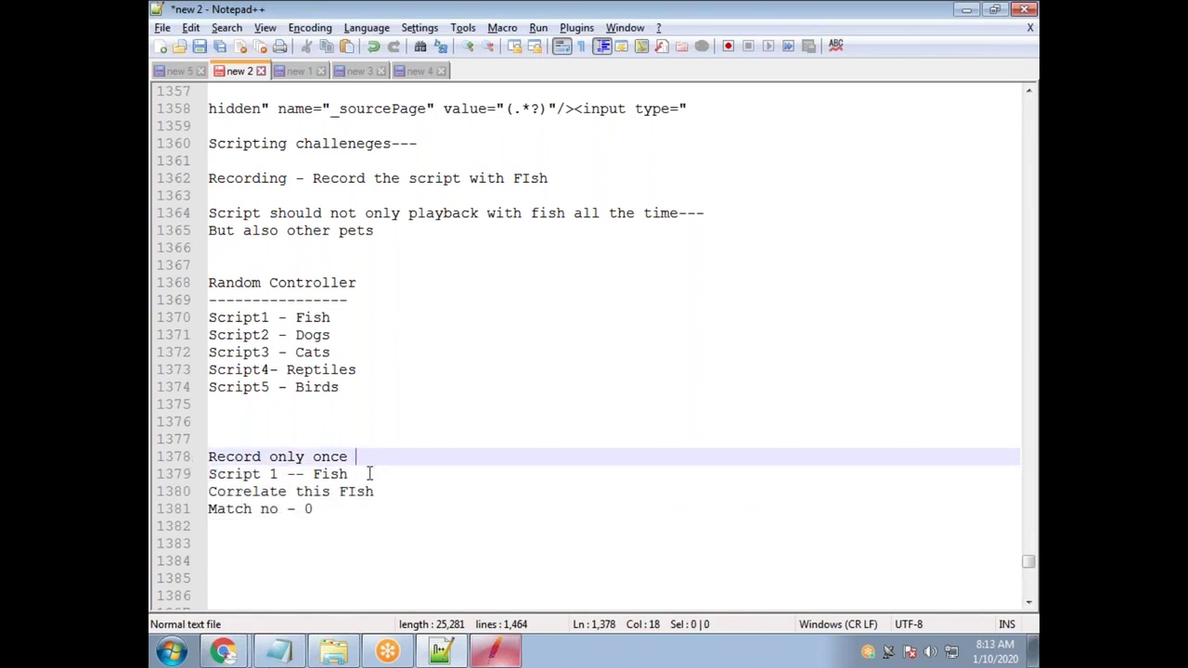
drag(347, 401, 196, 327)
drag(373, 475, 199, 458)
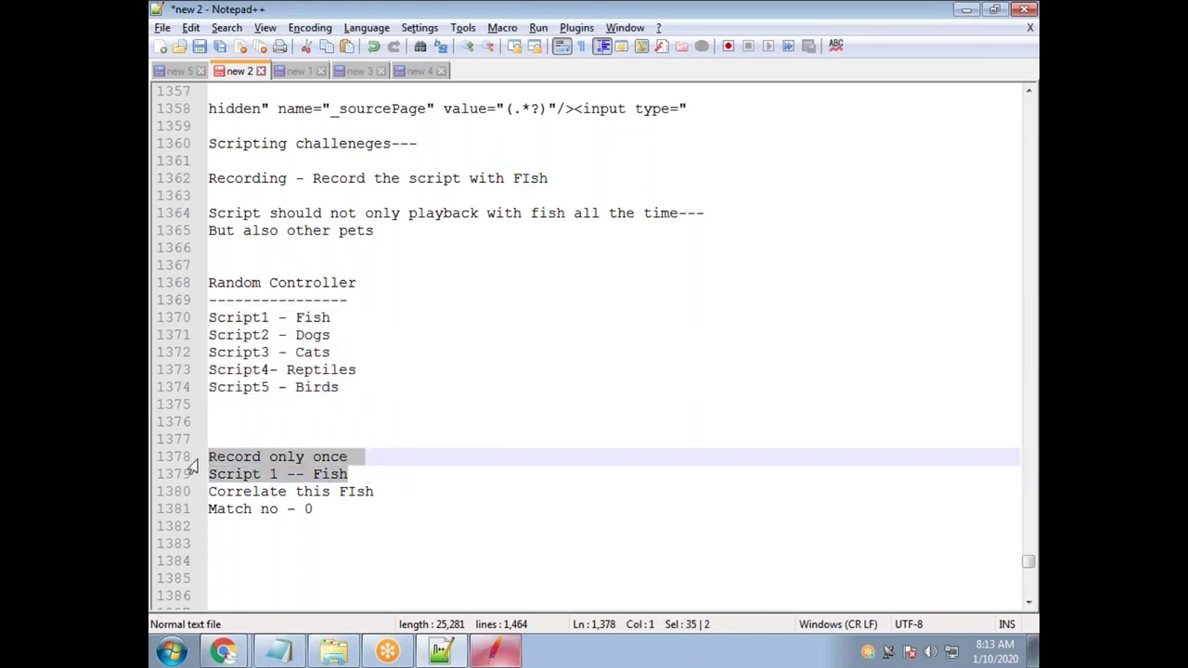
drag(379, 492, 159, 492)
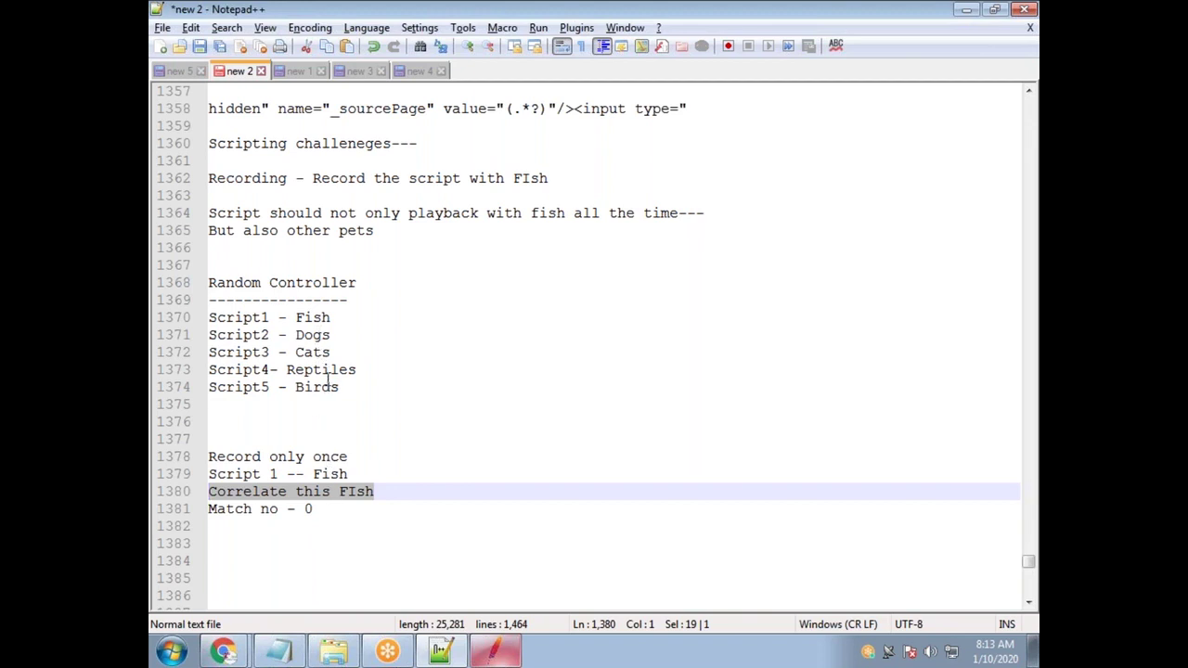
click(347, 525)
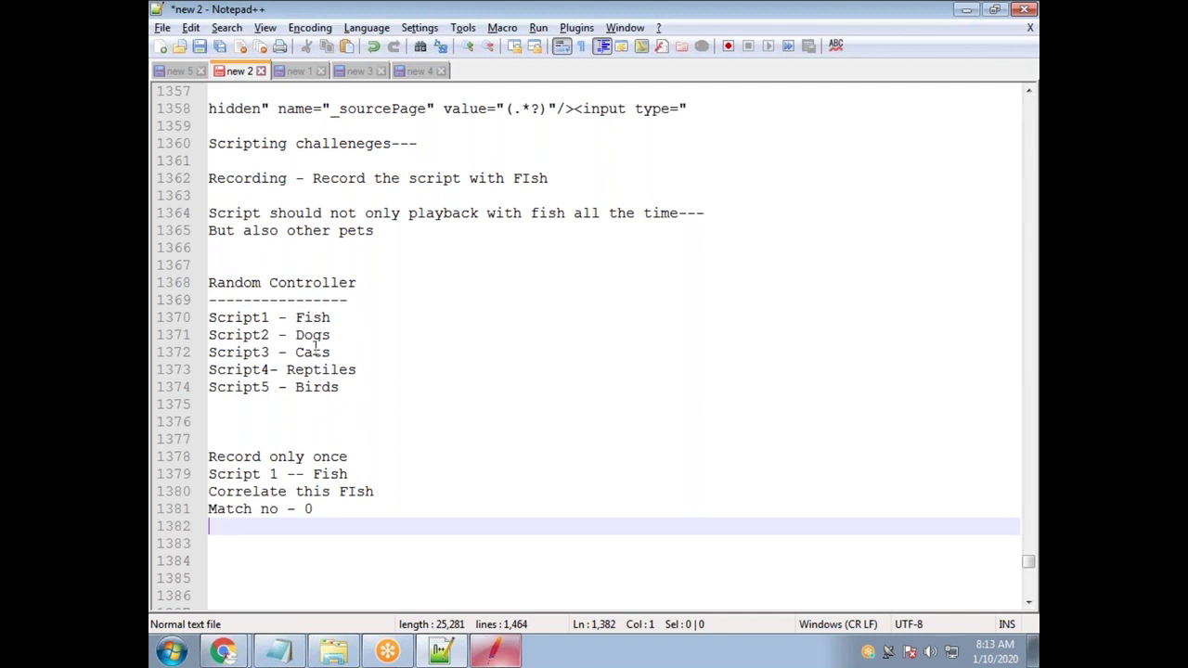
Point out the match number 0 and the "Correlate this FIsh" line by highlighting each of them
click(323, 511)
double_click(309, 509)
key(Down)
double_click(308, 508)
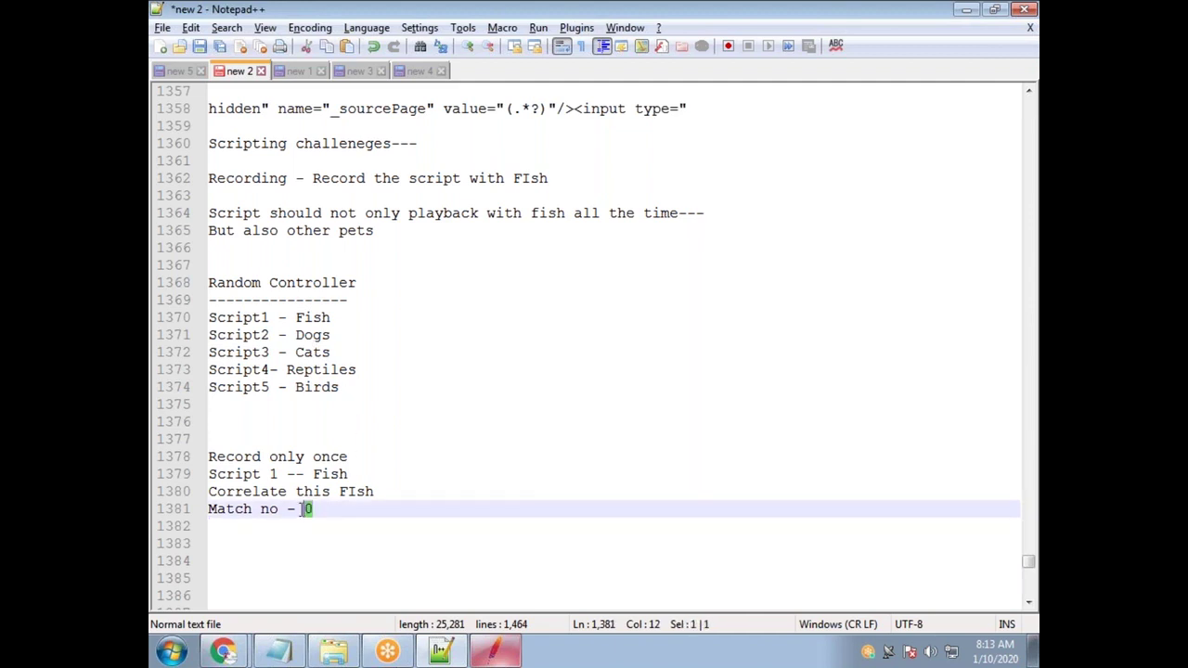
drag(375, 492, 214, 491)
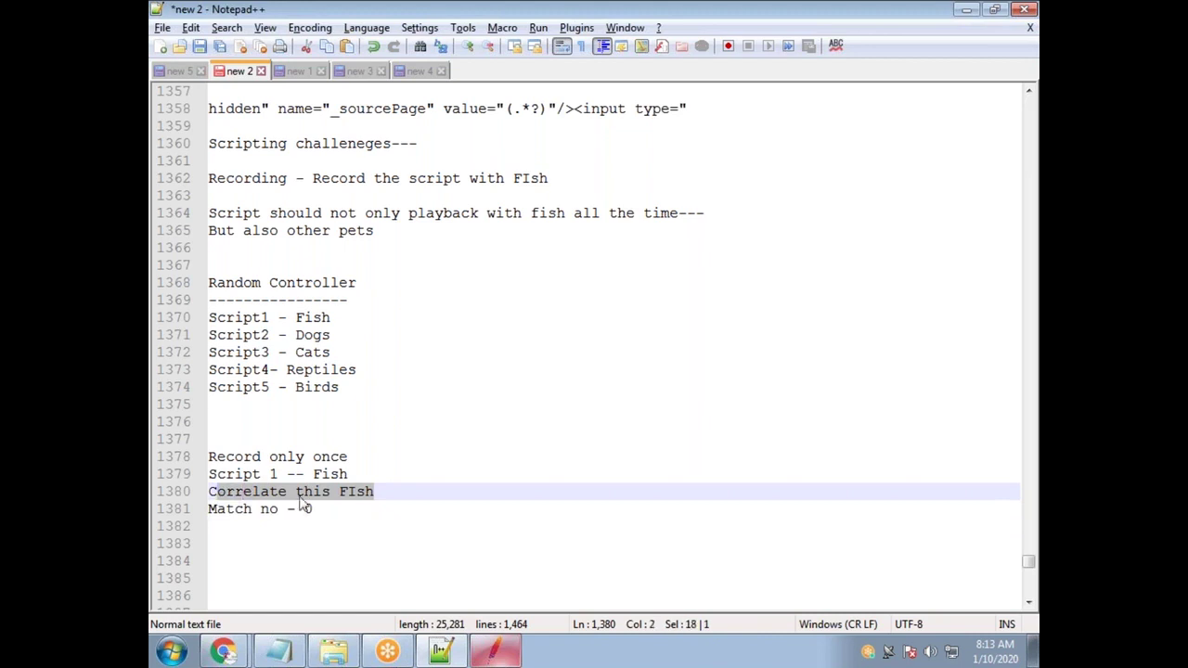
double_click(355, 491)
click(362, 513)
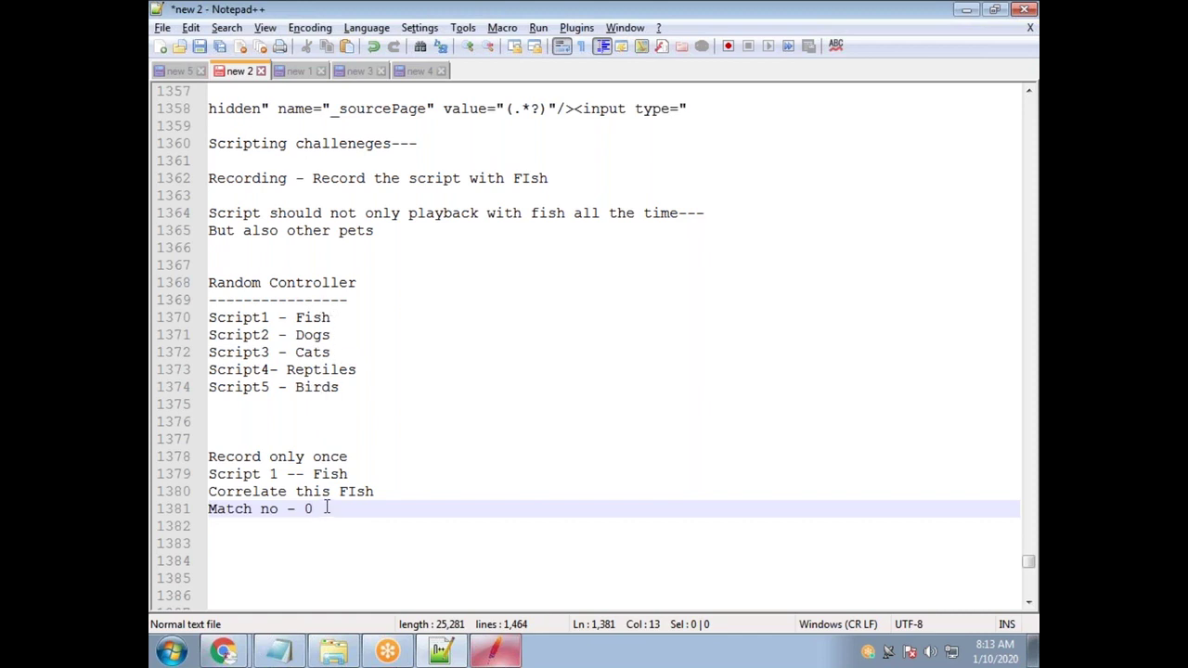
key(shift+Home)
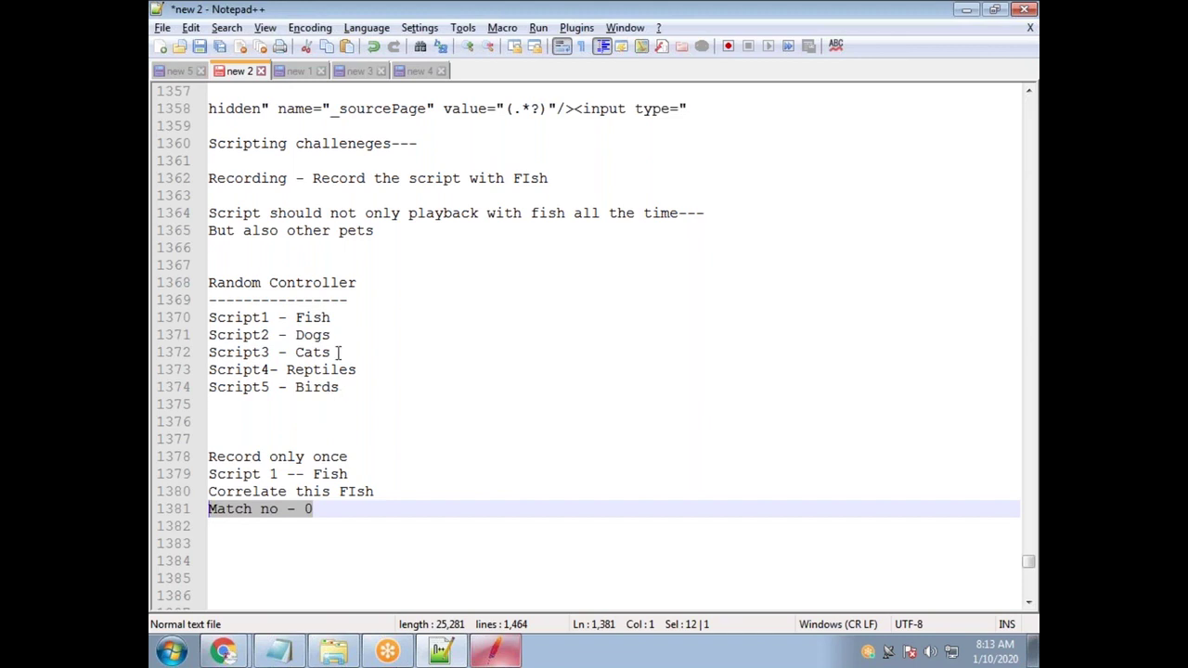
Write "30% to 50%" below the "Match no - 0" line, leaving one blank line between them
click(349, 510)
key(Return)
key(Return)
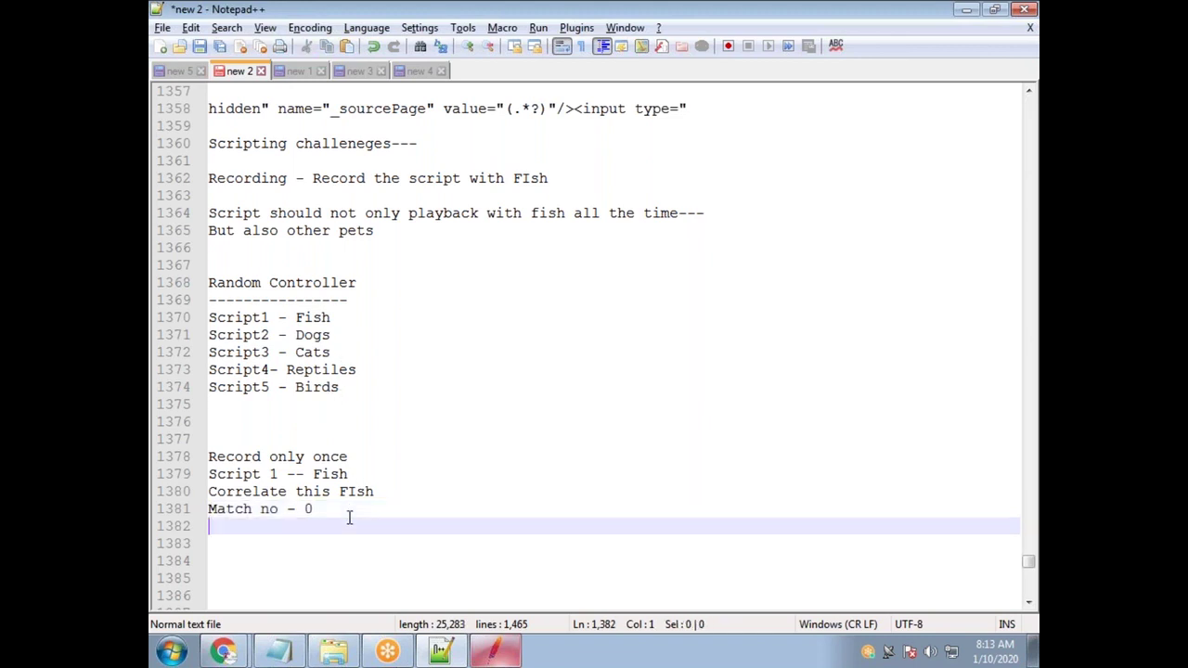
text(30)
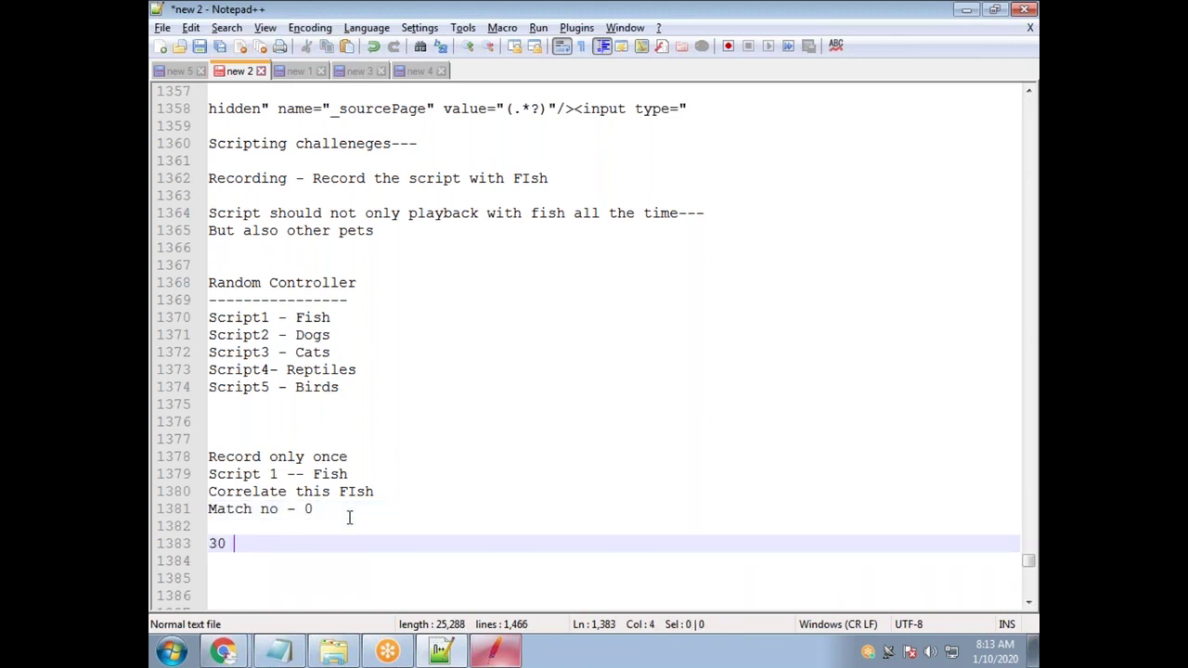
text( to 50)
text(%)
text(%)
Highlight the percentage range, the five pet scripts, the record-once lines and the word "FIsh" in the correlation line
drag(297, 544, 208, 544)
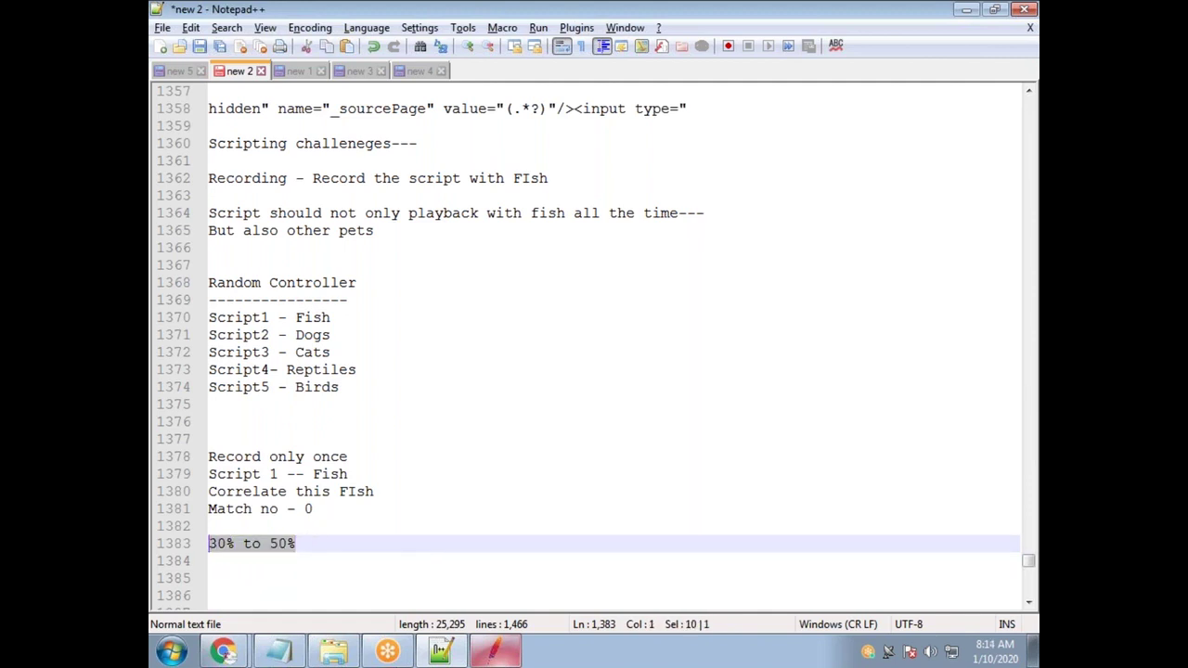
drag(366, 399, 193, 321)
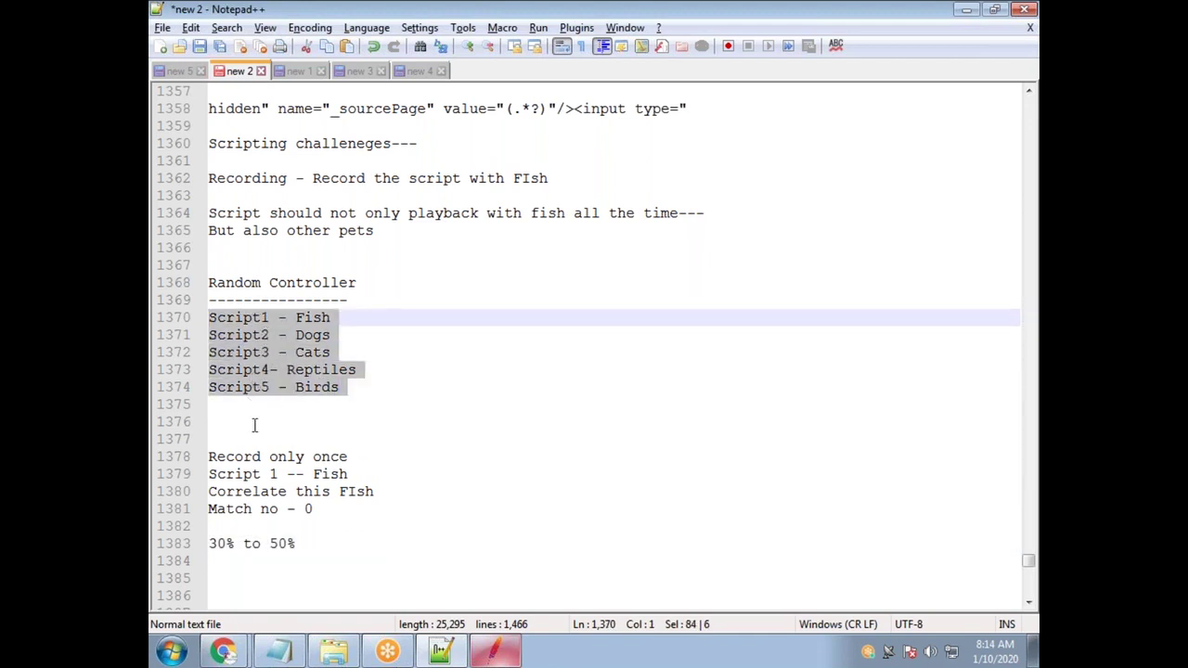
drag(360, 474, 206, 474)
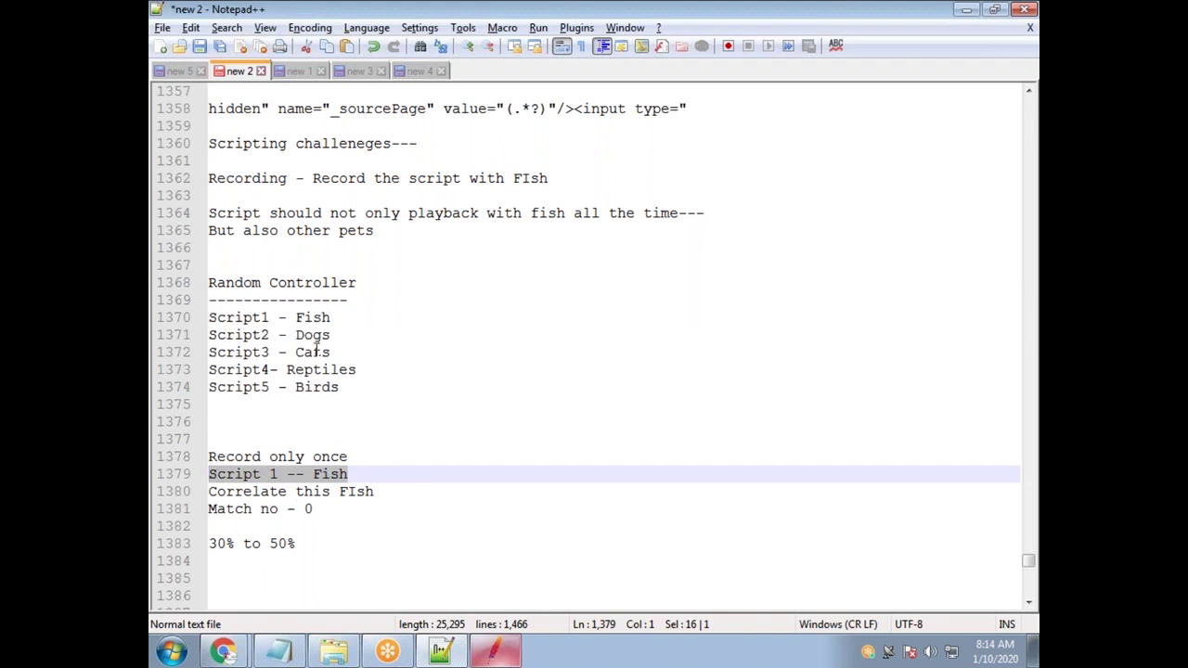
click(300, 455)
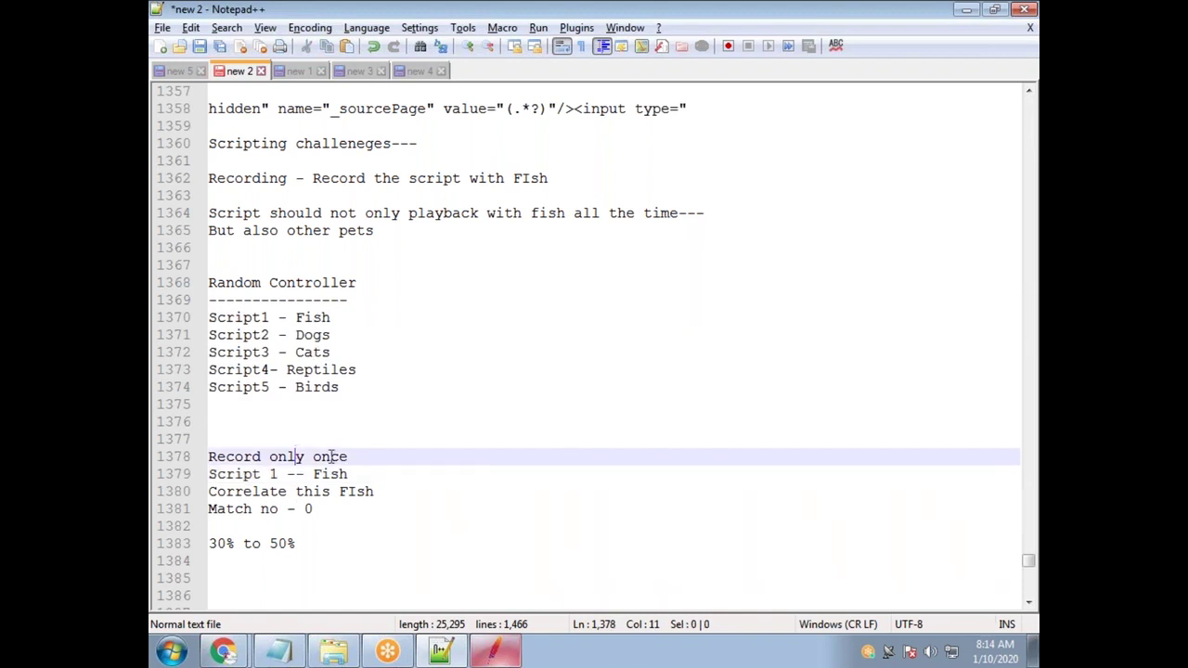
drag(347, 456, 160, 474)
drag(361, 474, 181, 456)
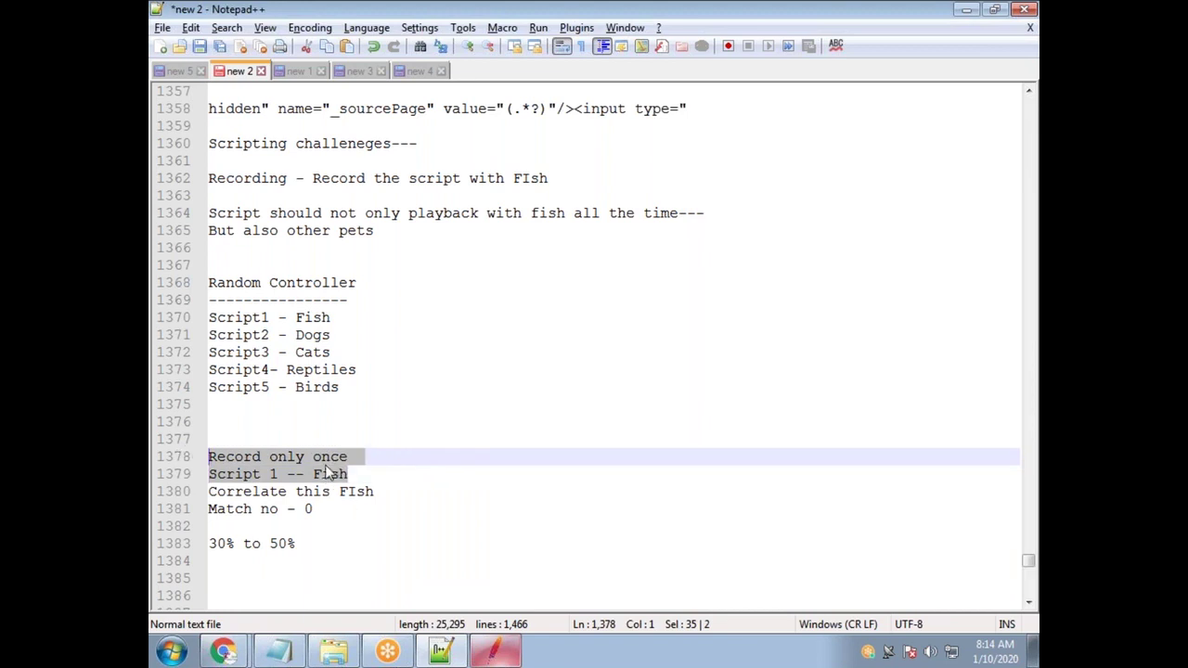
double_click(370, 491)
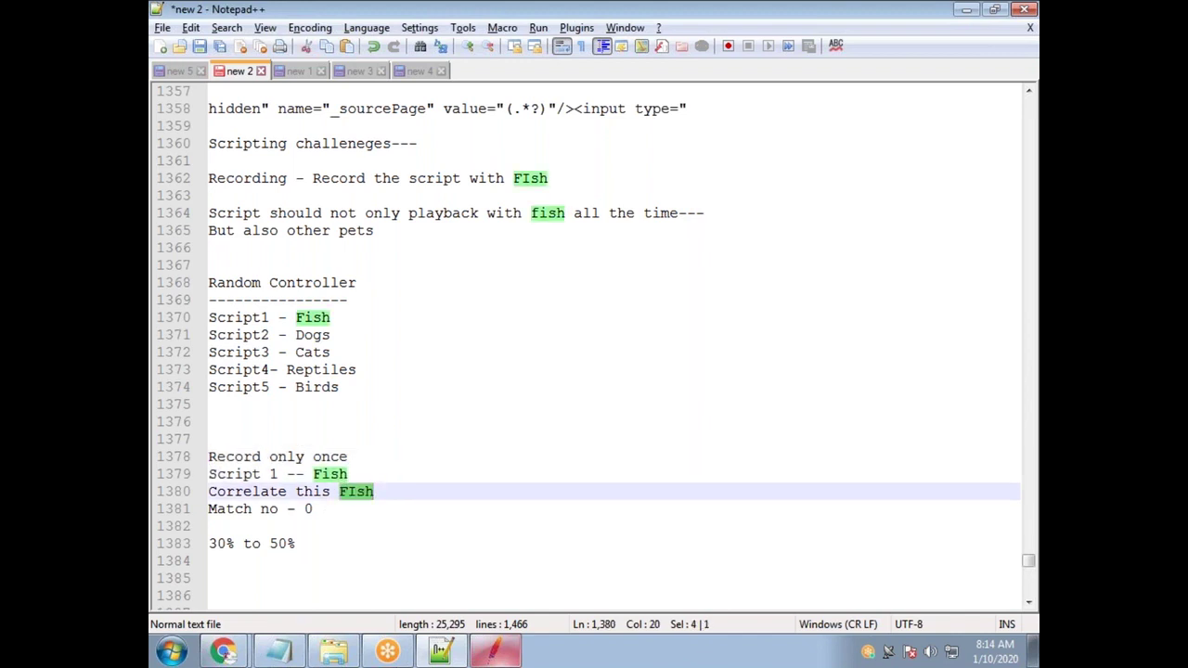
Switch to JMeter and collapse the launch-1 and Login-18 requests in the test plan
click(502, 654)
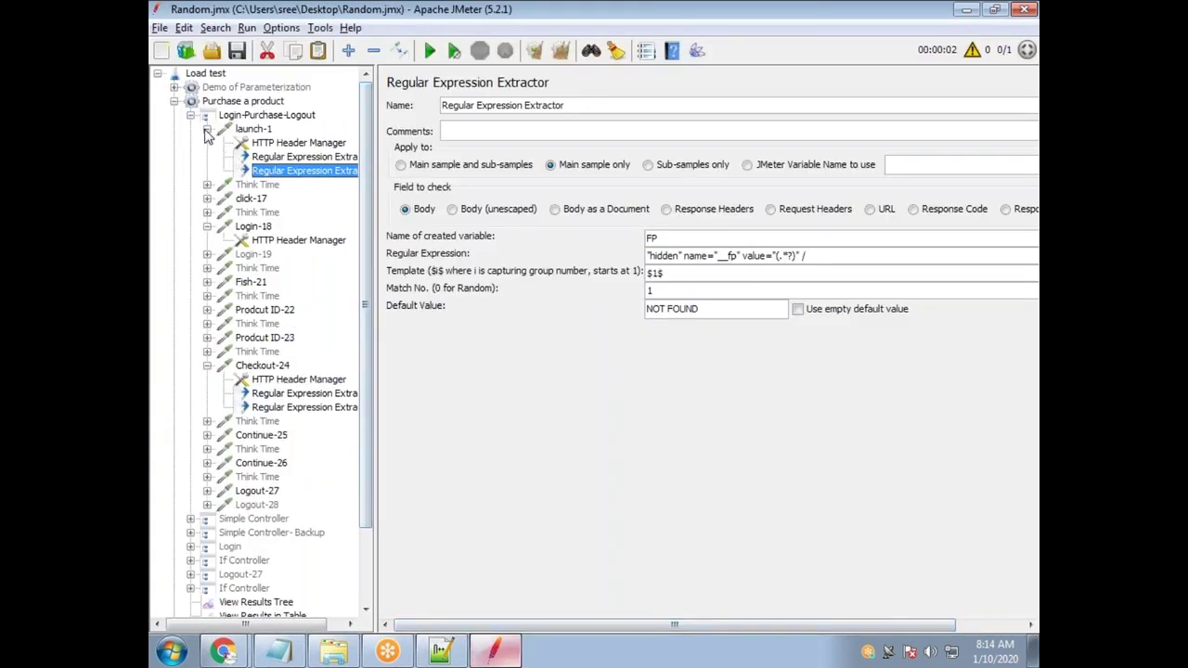
click(207, 131)
click(207, 185)
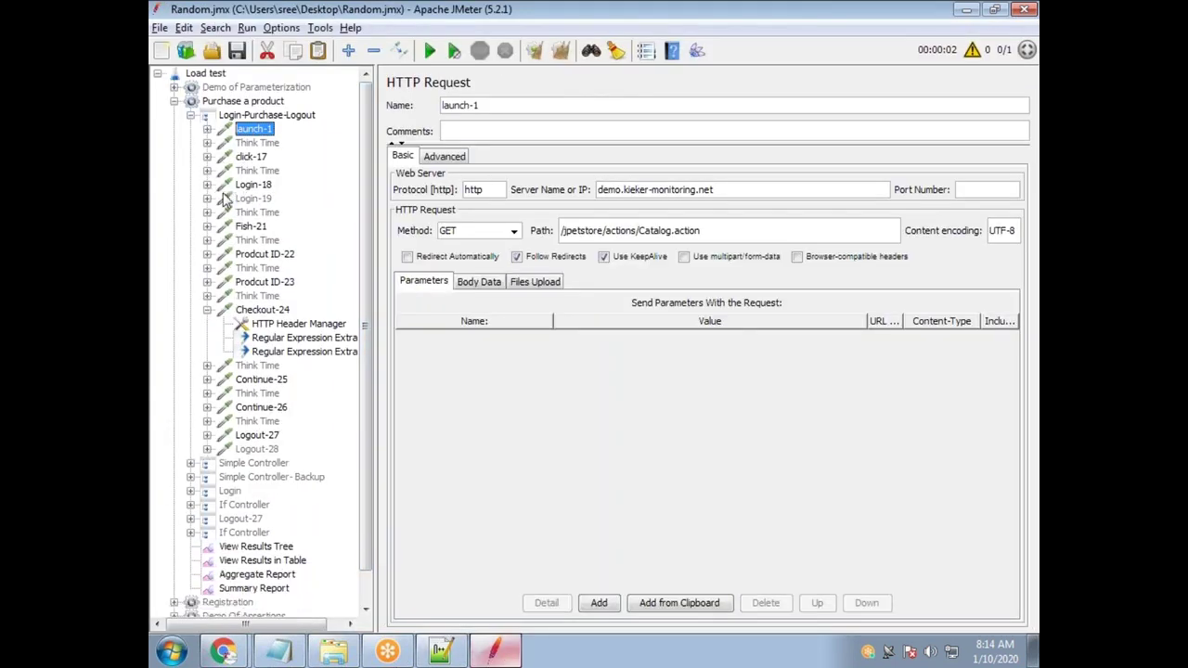
Remove the Think Time elements that follow launch-1, click-17 and Login-19 from the Login-Purchase-Logout controller
click(264, 144)
key(Delete)
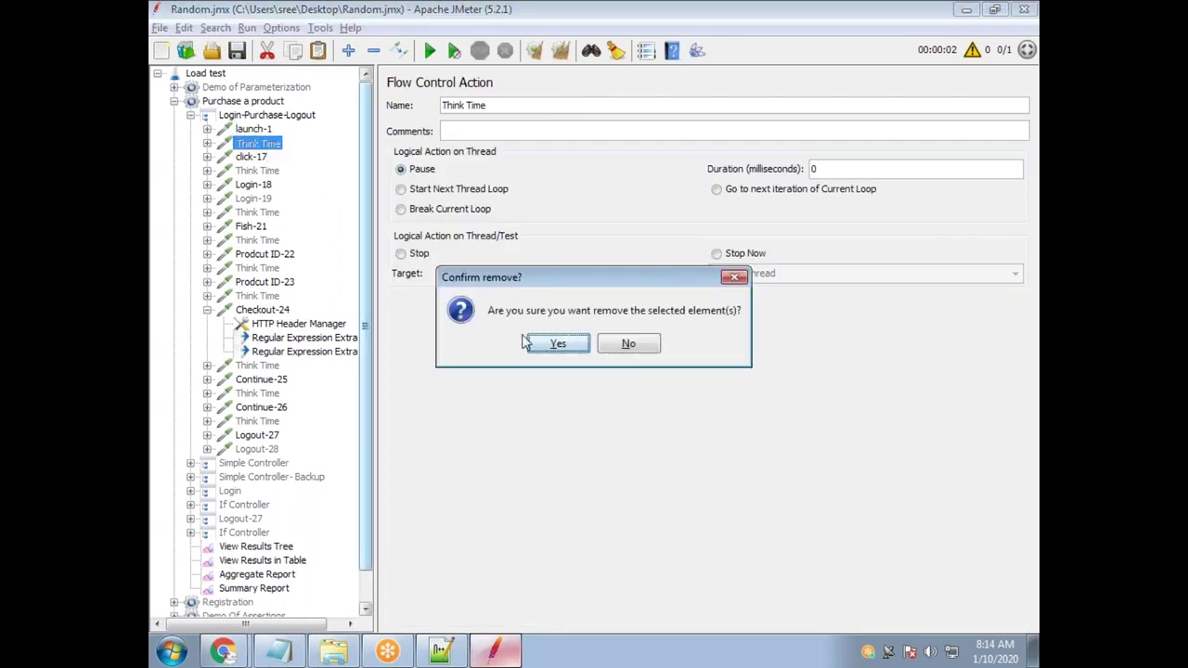
click(525, 344)
click(260, 157)
key(Delete)
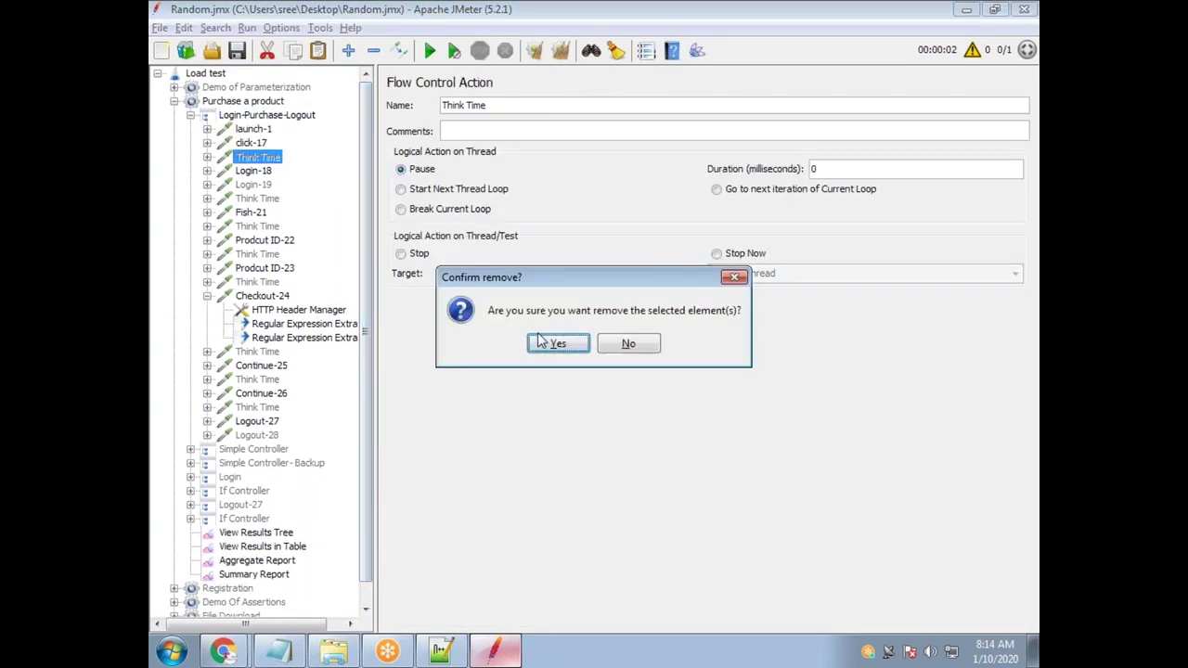
click(542, 341)
click(269, 185)
key(Delete)
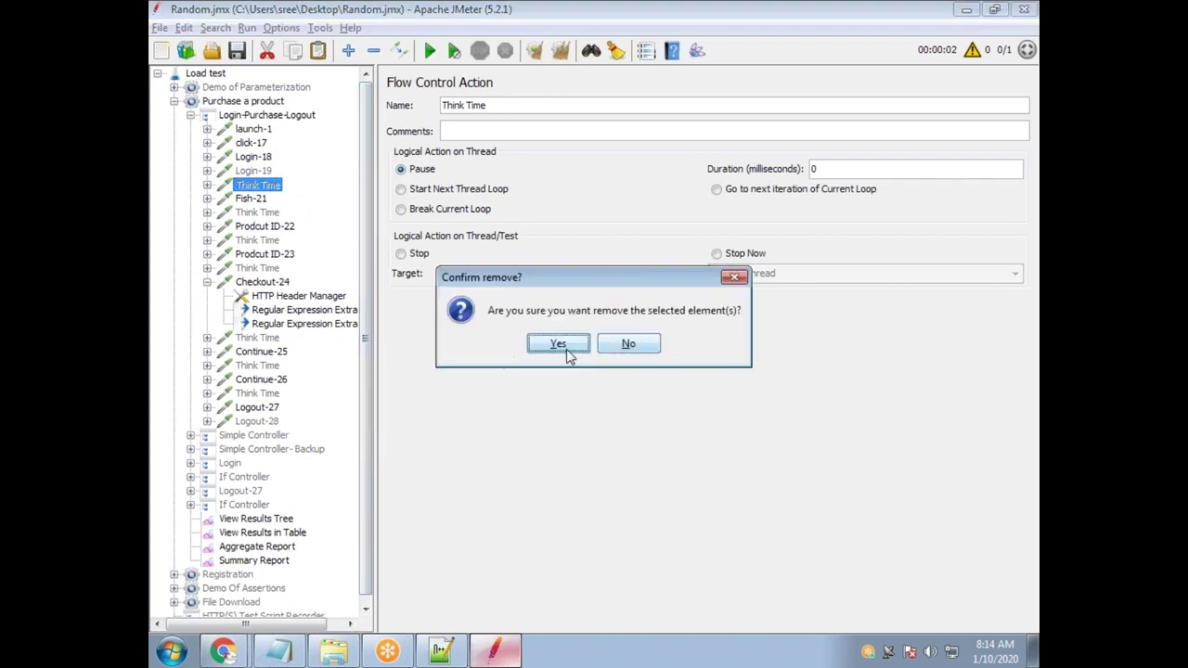
click(566, 345)
Remove the Think Time elements that follow Fish-21, Prodcut ID-22 and Prodcut ID-23
click(258, 198)
key(Delete)
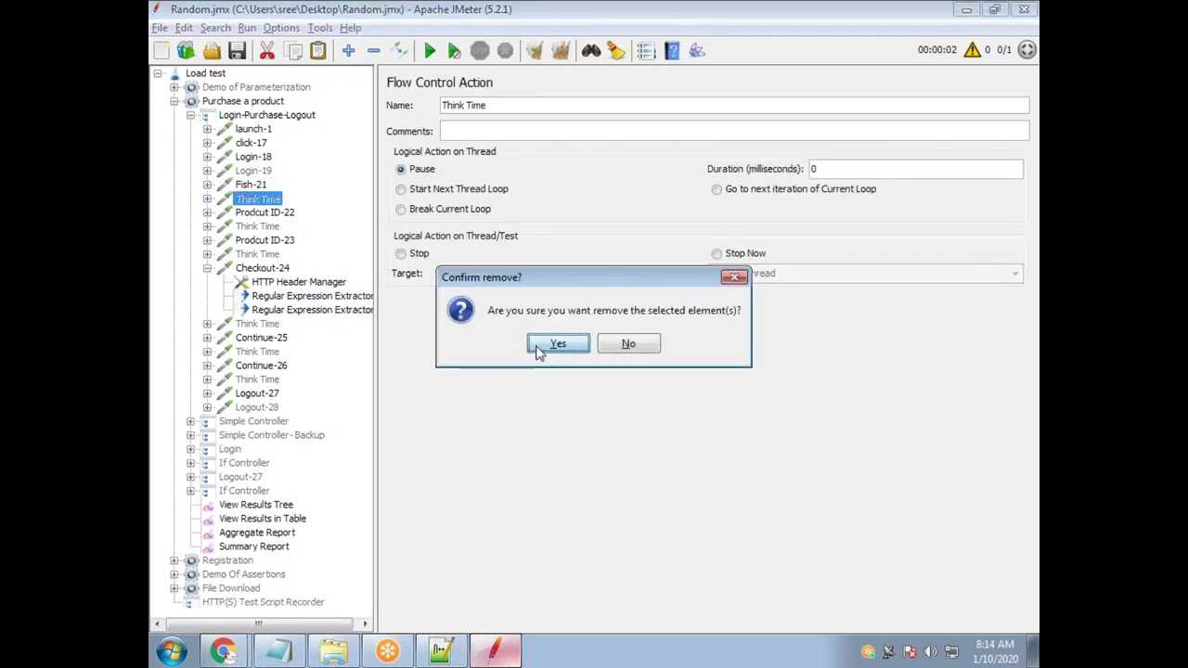
click(536, 351)
click(265, 198)
click(258, 213)
key(Delete)
click(540, 351)
click(260, 226)
key(Delete)
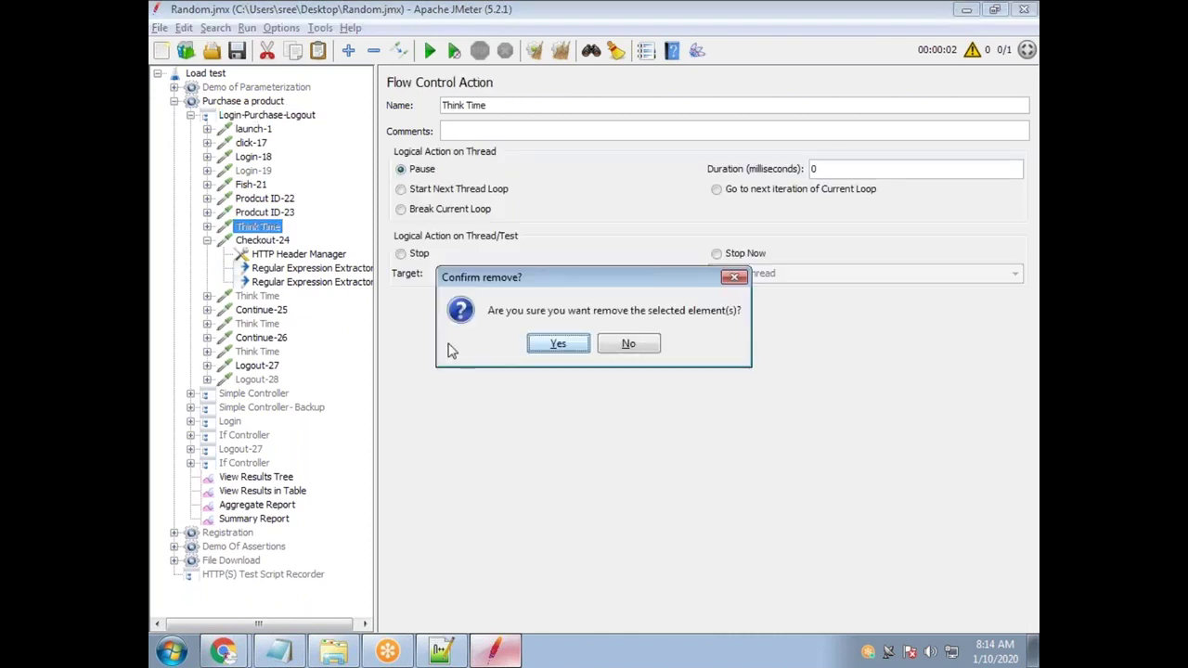
click(548, 346)
Remove the Think Time elements after Checkout-24, Continue-25 and Continue-26, and collapse the Checkout-24 request
click(260, 282)
key(Delete)
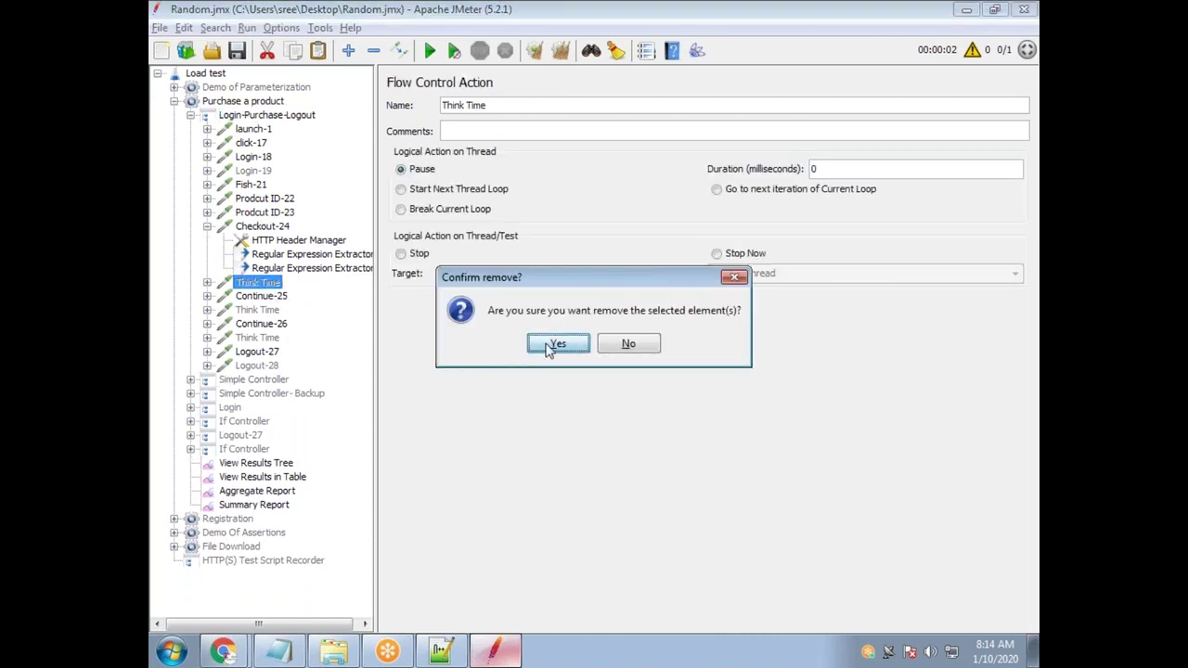
click(547, 345)
click(257, 295)
key(Delete)
click(557, 345)
click(258, 310)
key(Delete)
click(557, 344)
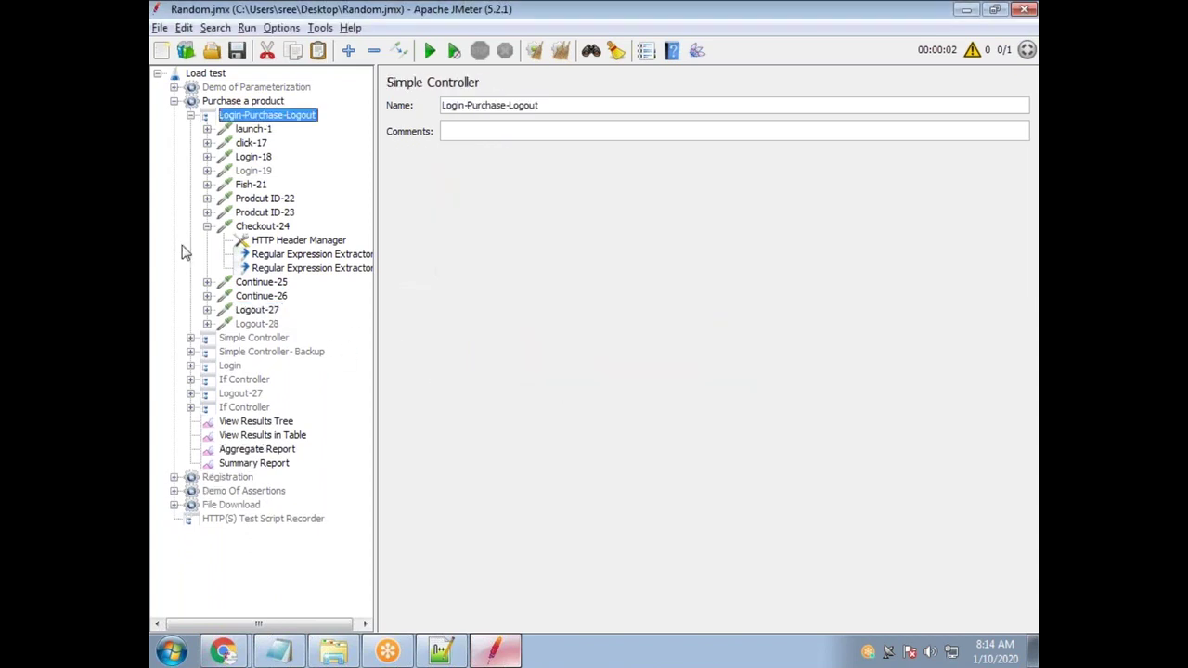
click(206, 225)
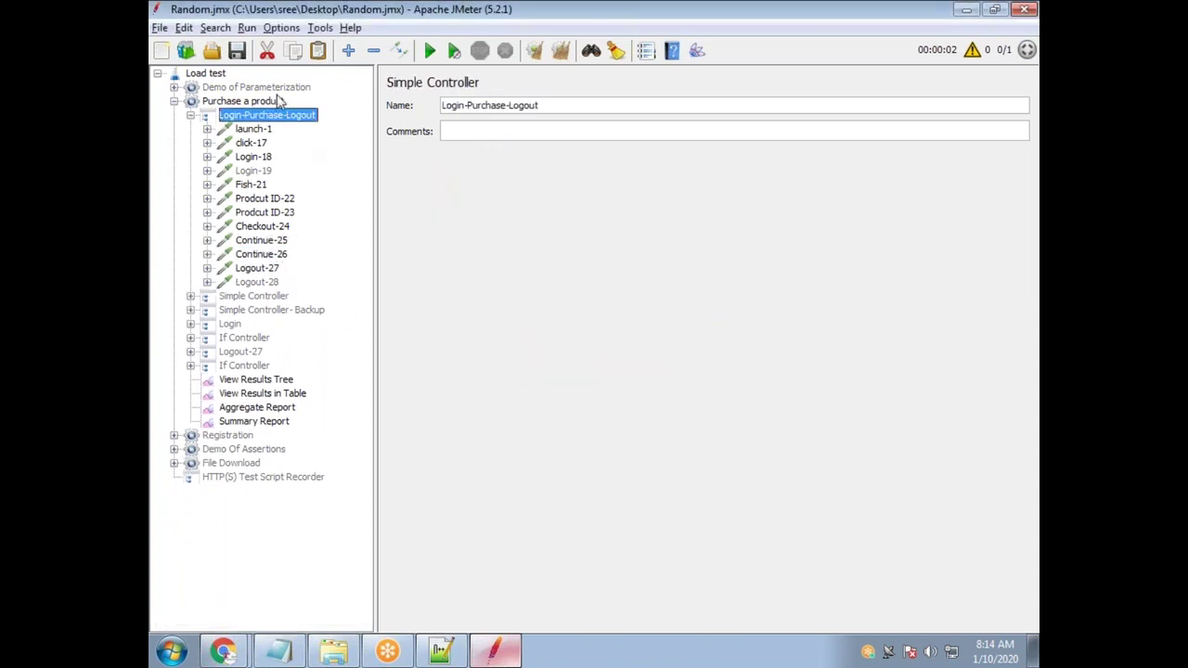
Open the Fish-21 request and point out its categoryId parameter value by highlighting FISH
click(250, 185)
click(206, 184)
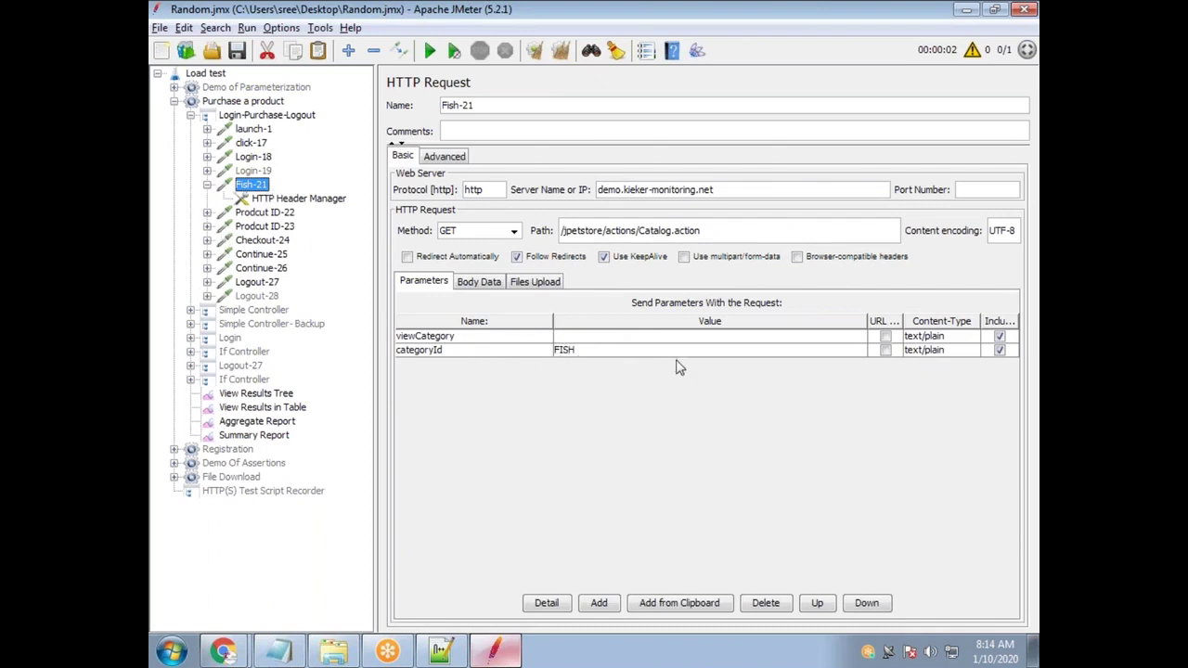
double_click(585, 355)
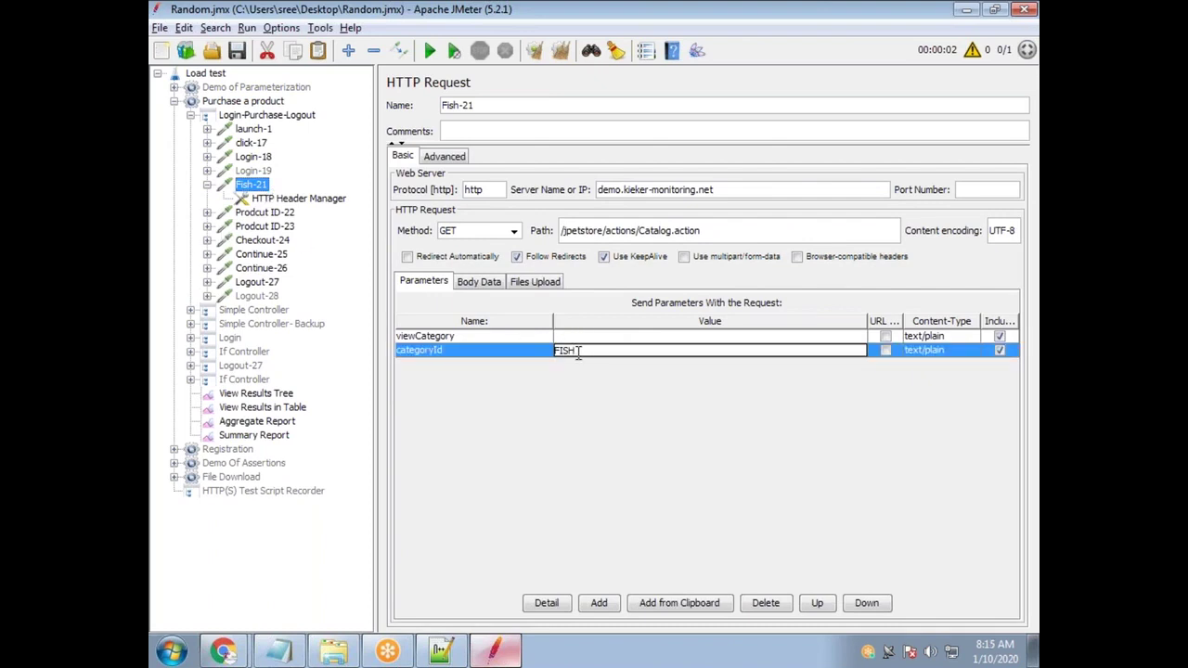
drag(549, 362, 573, 369)
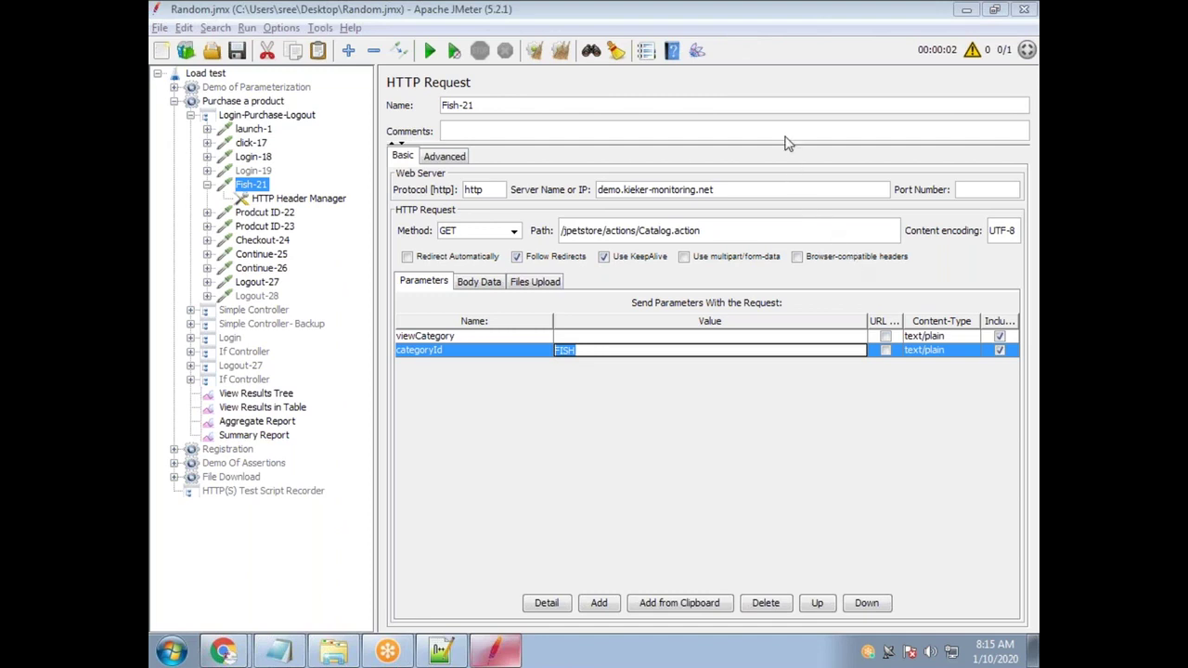
click(617, 352)
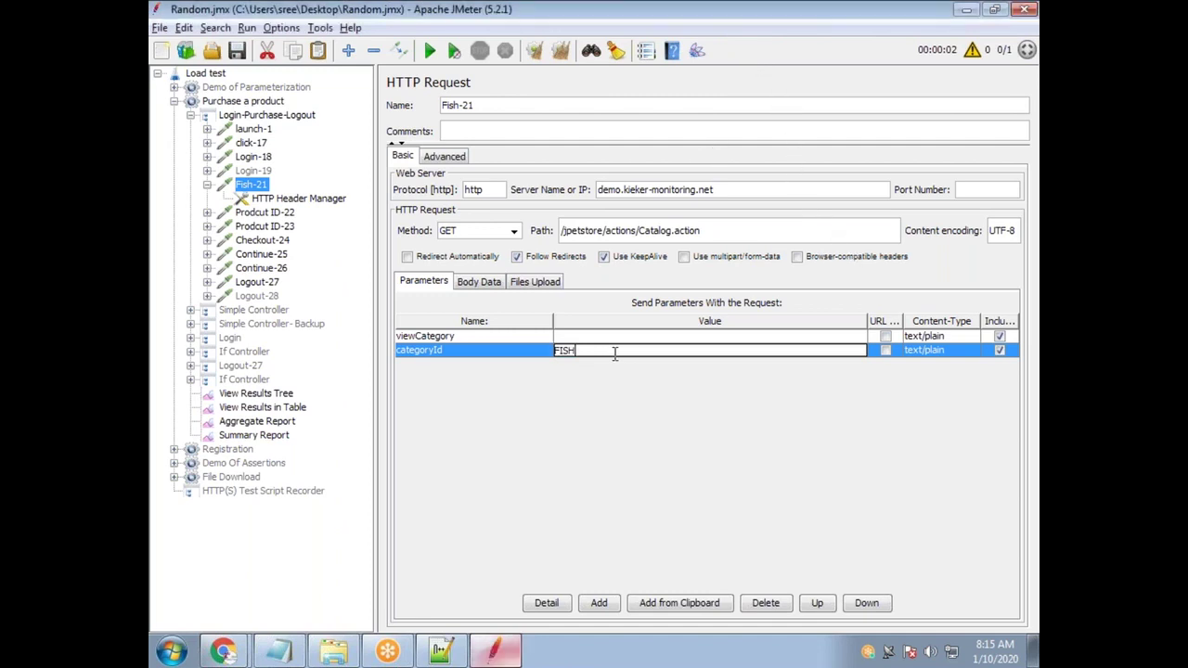
drag(595, 350, 557, 351)
click(544, 356)
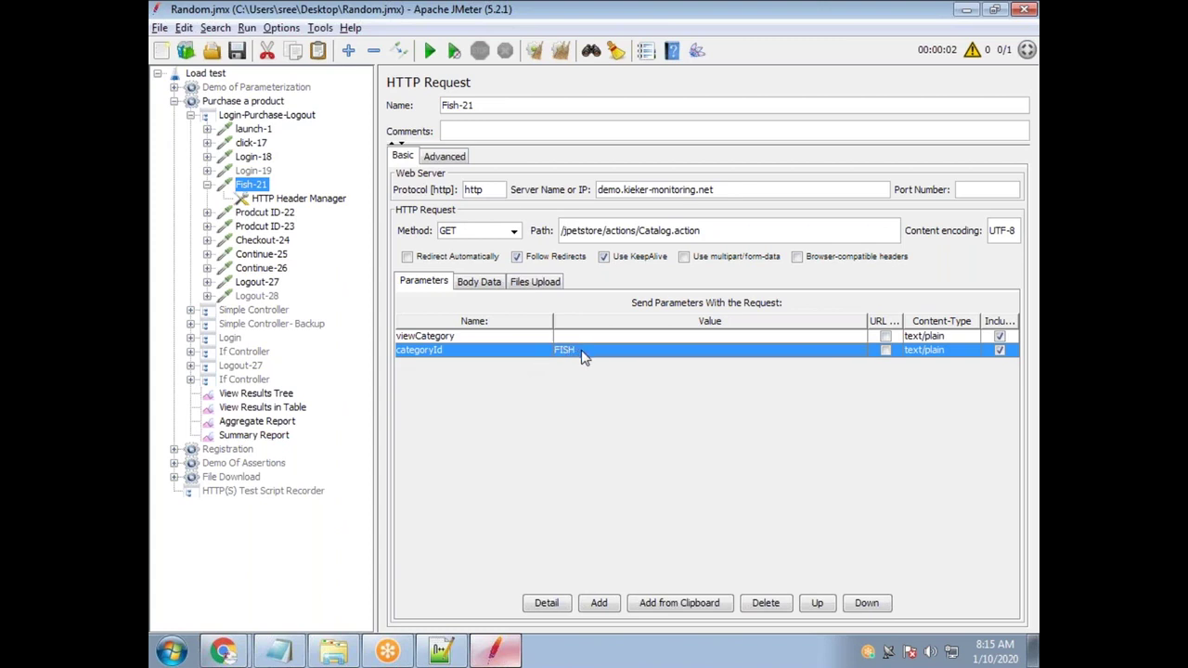
click(583, 356)
drag(593, 352, 556, 344)
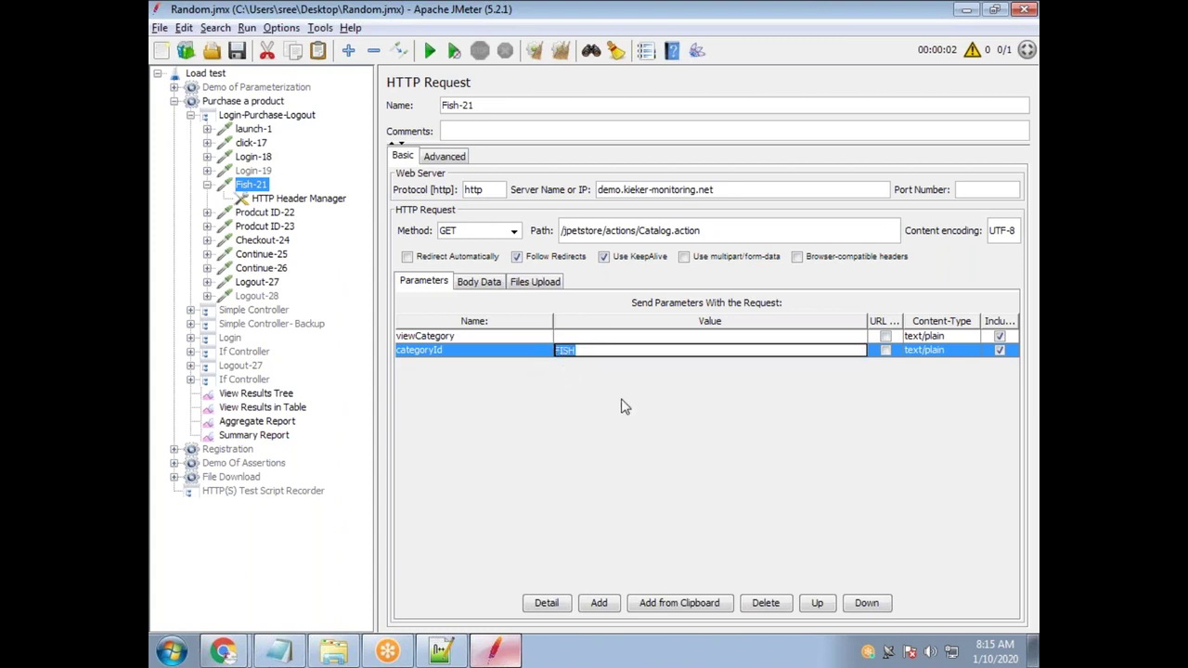
Copy the categoryId value FISH from the Fish-21 request's parameters
click(603, 352)
drag(593, 353, 557, 351)
key(ctrl+c)
click(560, 351)
Search the sampler results in View Results Tree for FISH
click(263, 408)
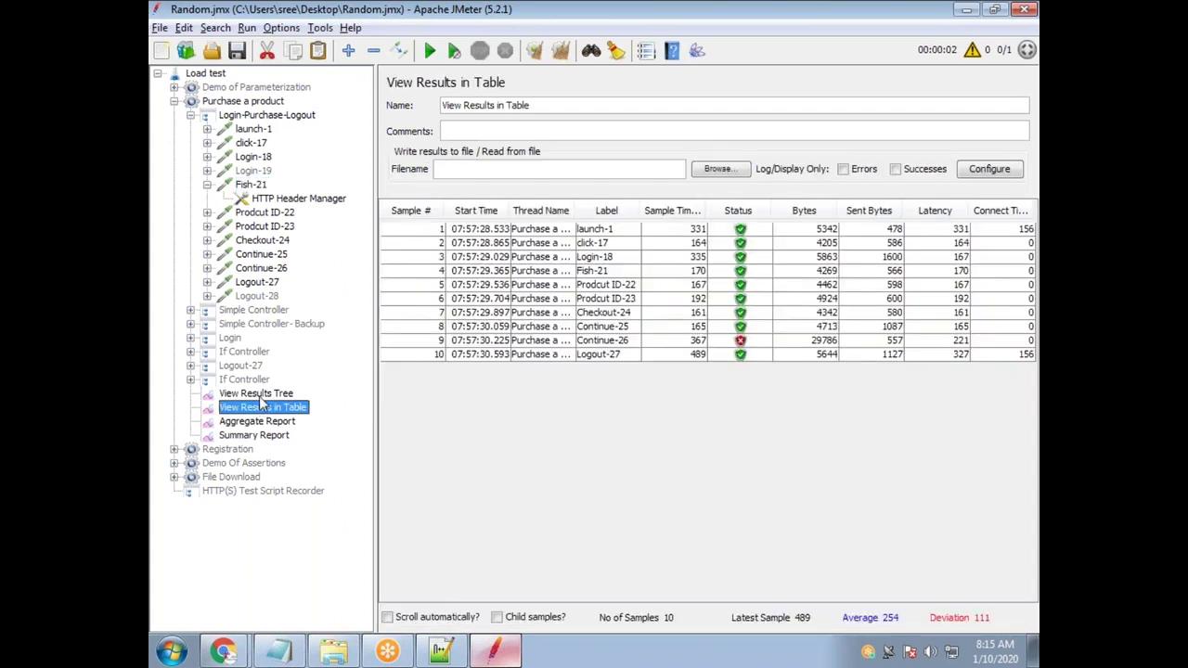
click(259, 394)
double_click(460, 206)
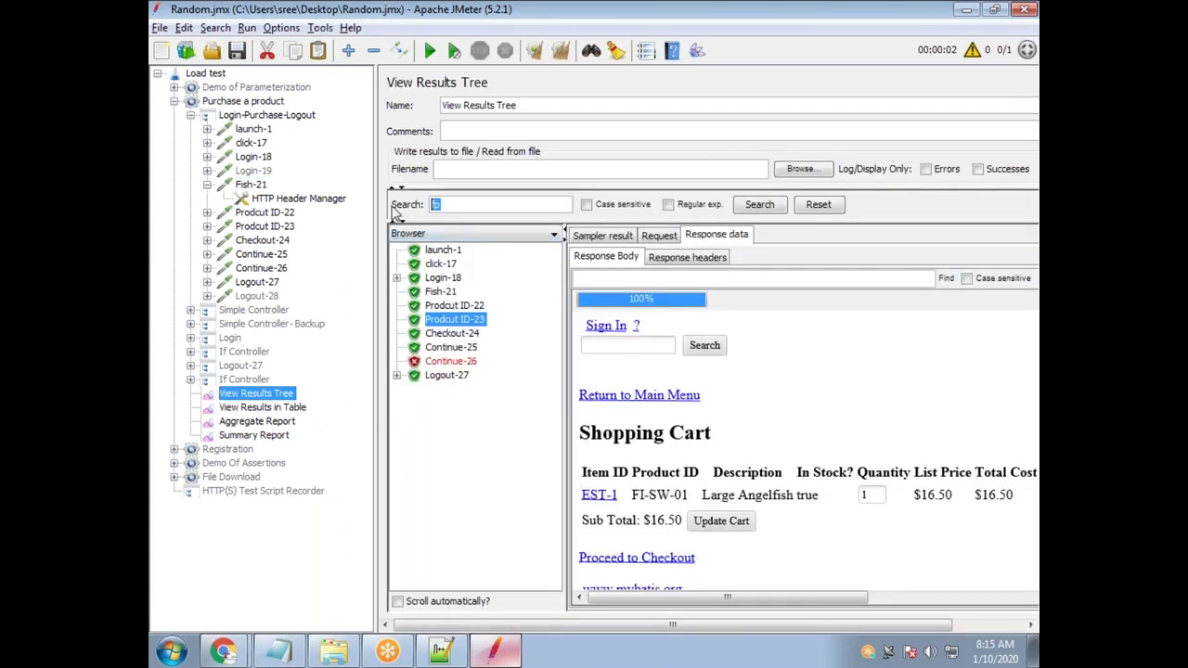
key(ctrl+v)
click(246, 101)
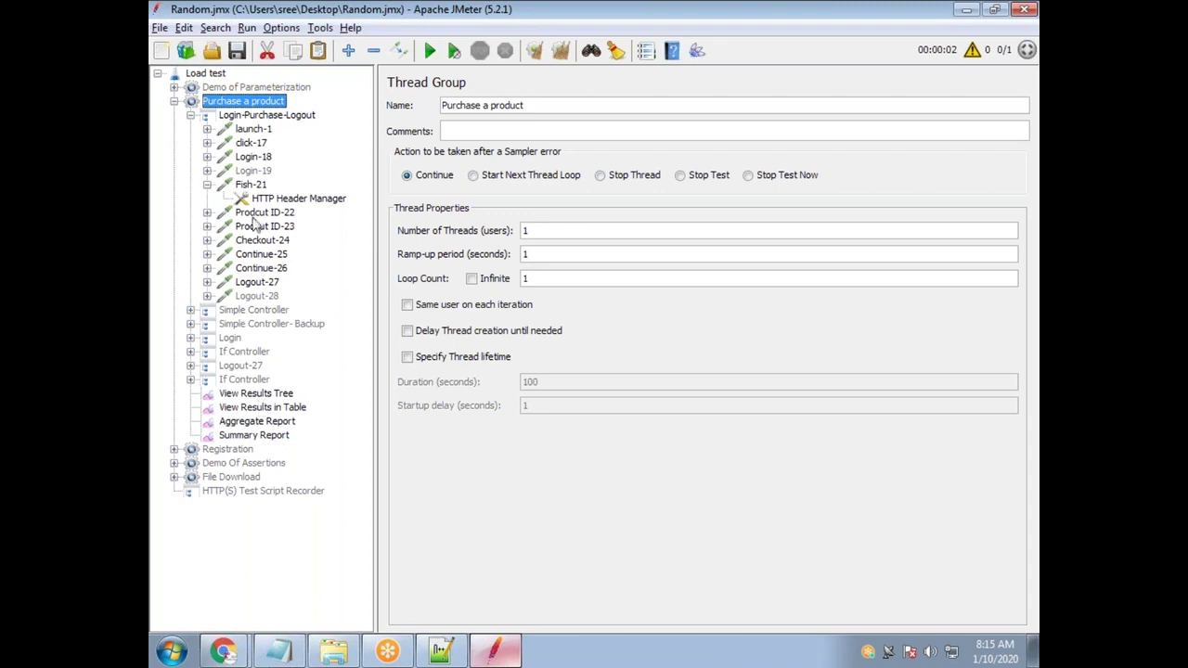
click(261, 394)
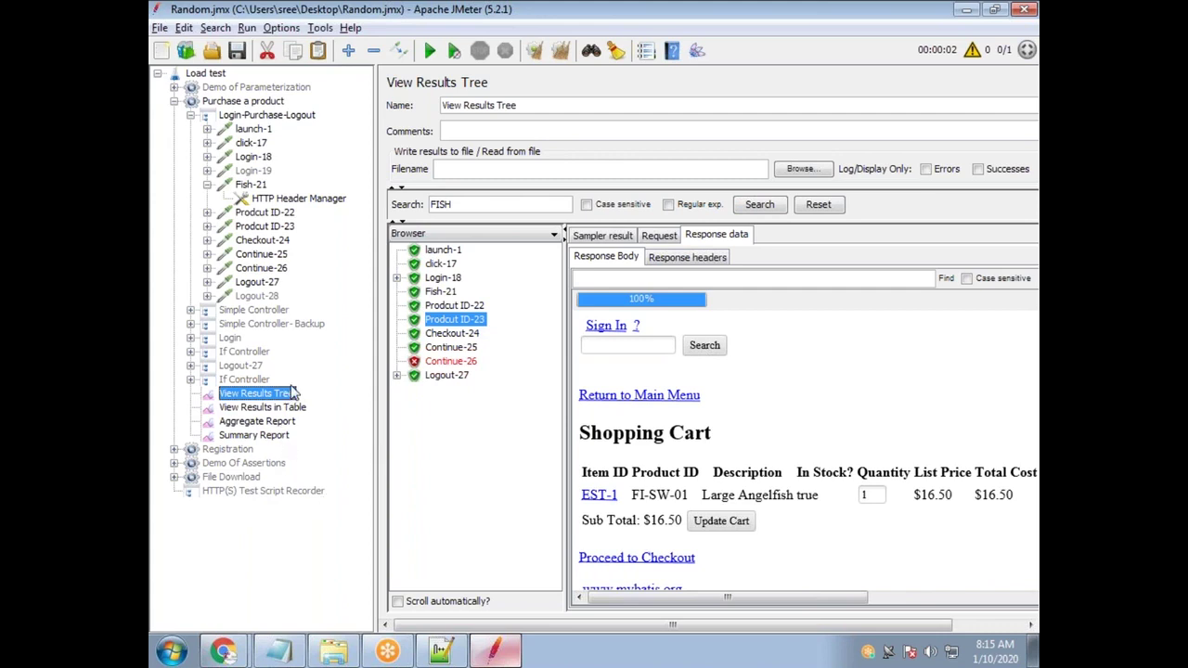
click(759, 204)
Display the launch-1 response body as Text and find FISH in it
click(450, 251)
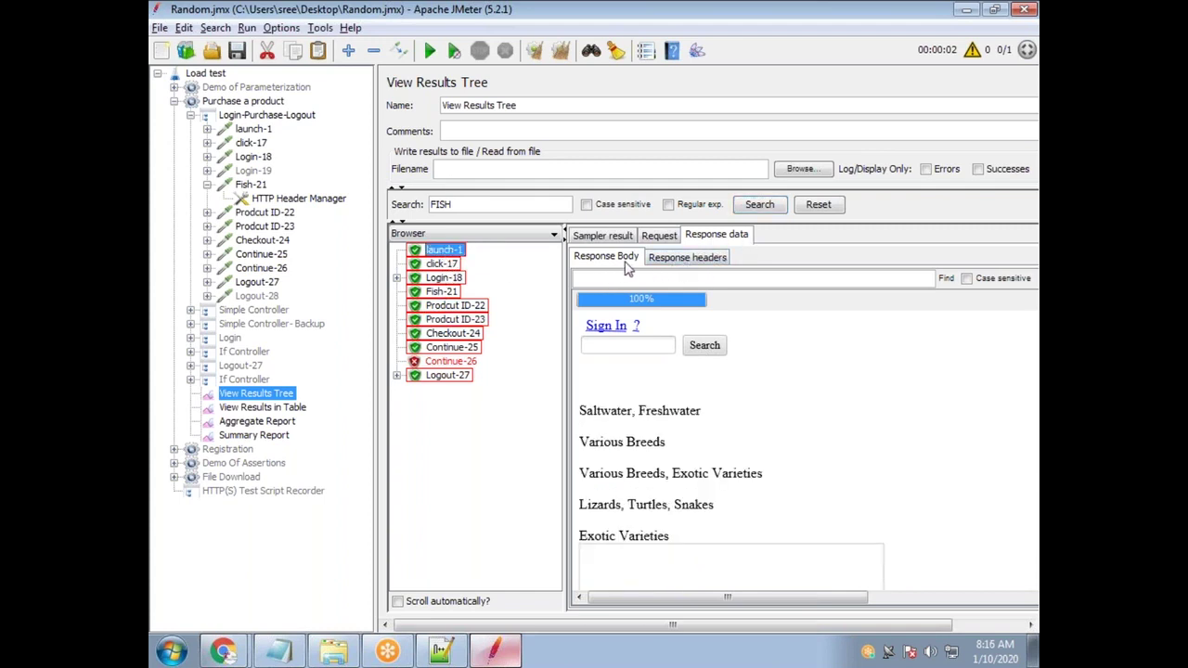
click(440, 234)
scroll(555, 334, up, 3)
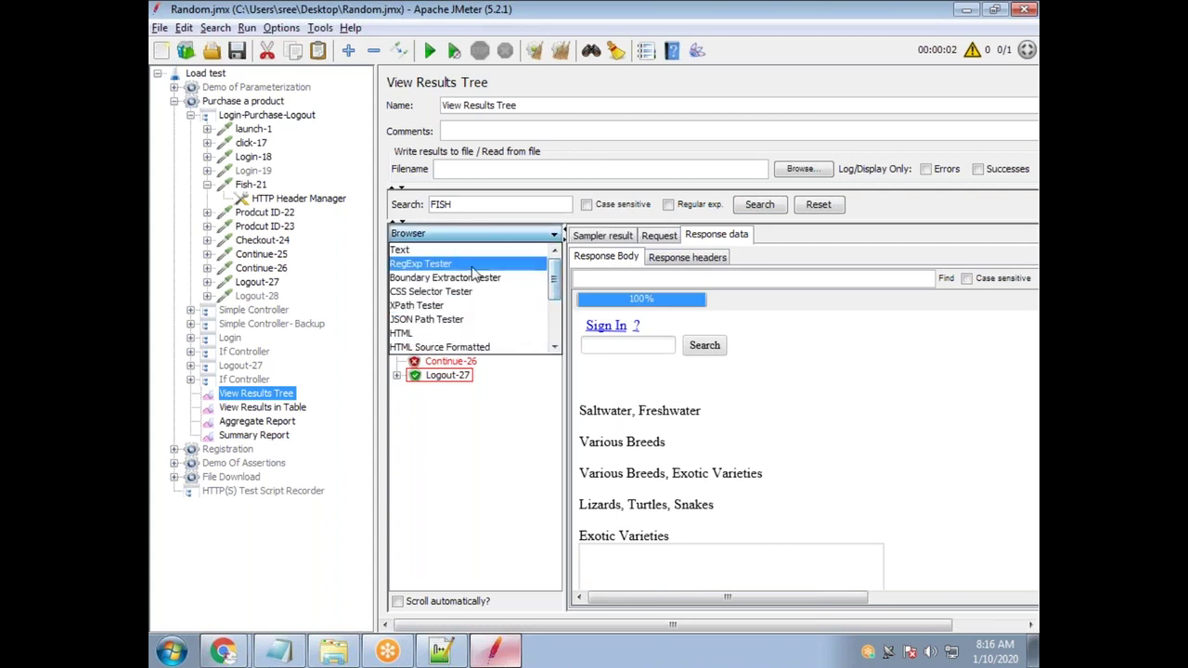
click(413, 249)
click(630, 278)
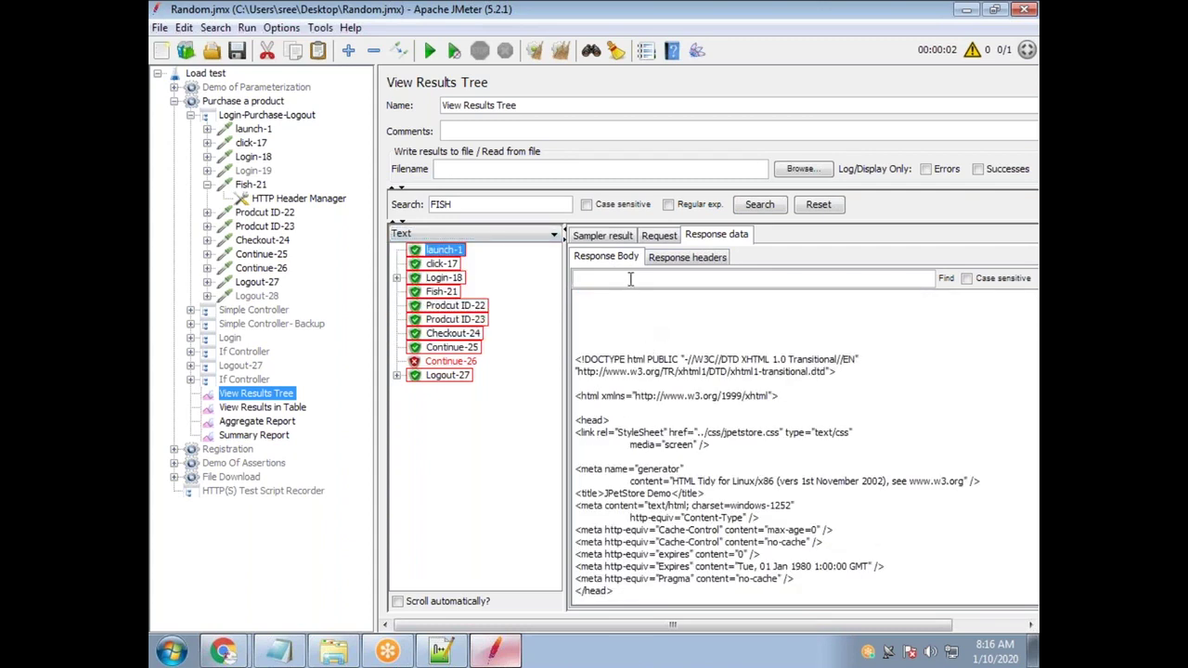
text(FISH)
click(946, 278)
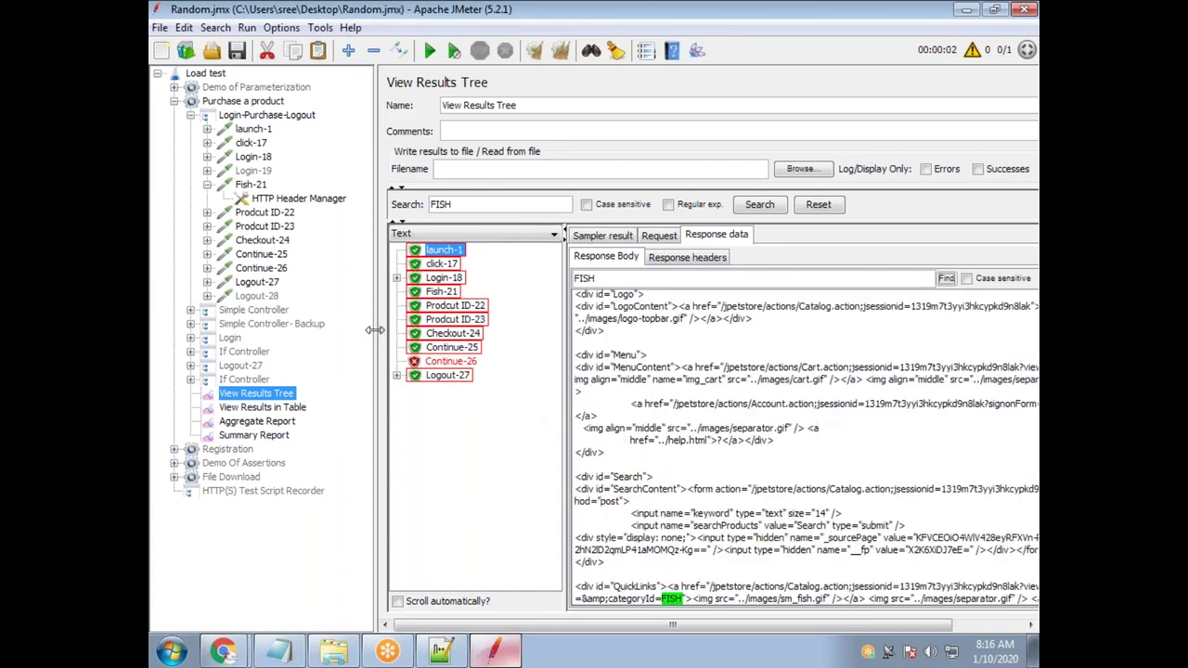
Widen the results area and examine the categoryId links for each pet in the launch-1 response body
drag(372, 326, 274, 326)
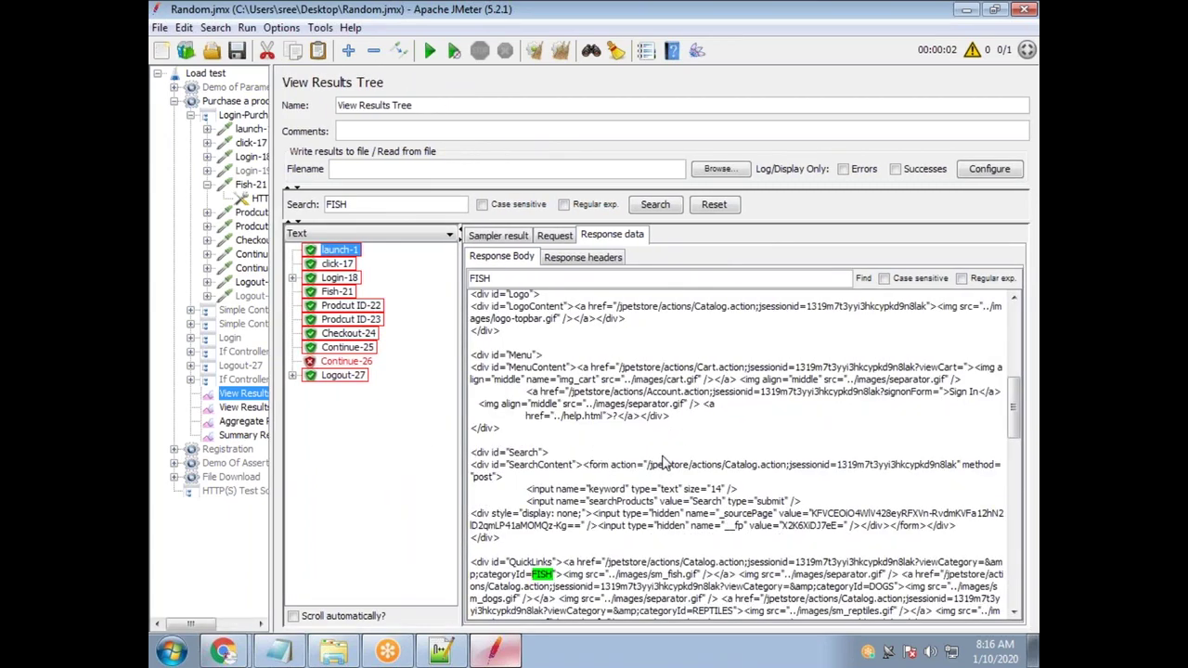
scroll(631, 524, down, 3)
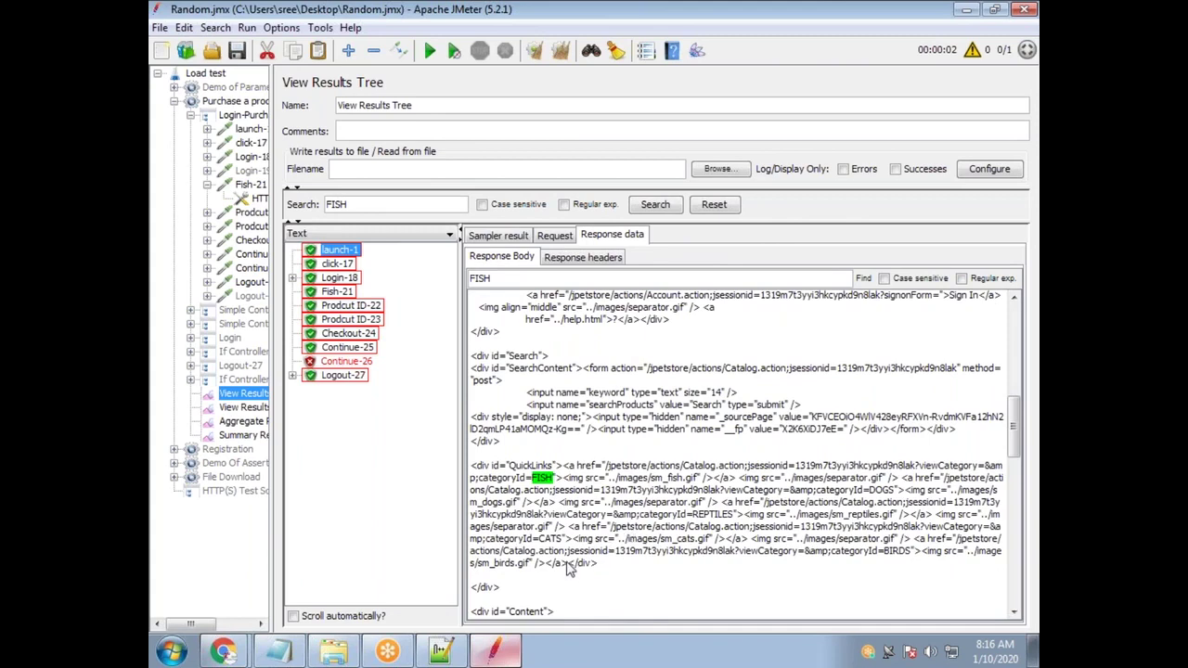
scroll(584, 547, down, 6)
scroll(548, 519, up, 6)
scroll(605, 543, down, 8)
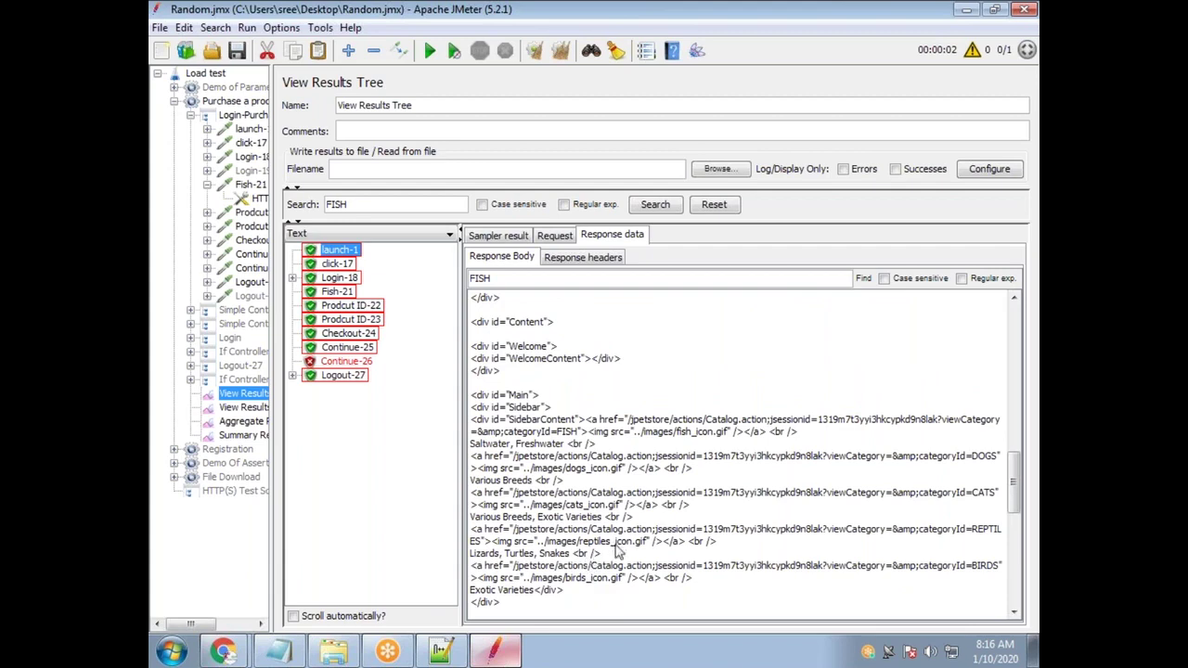
scroll(640, 540, up, 8)
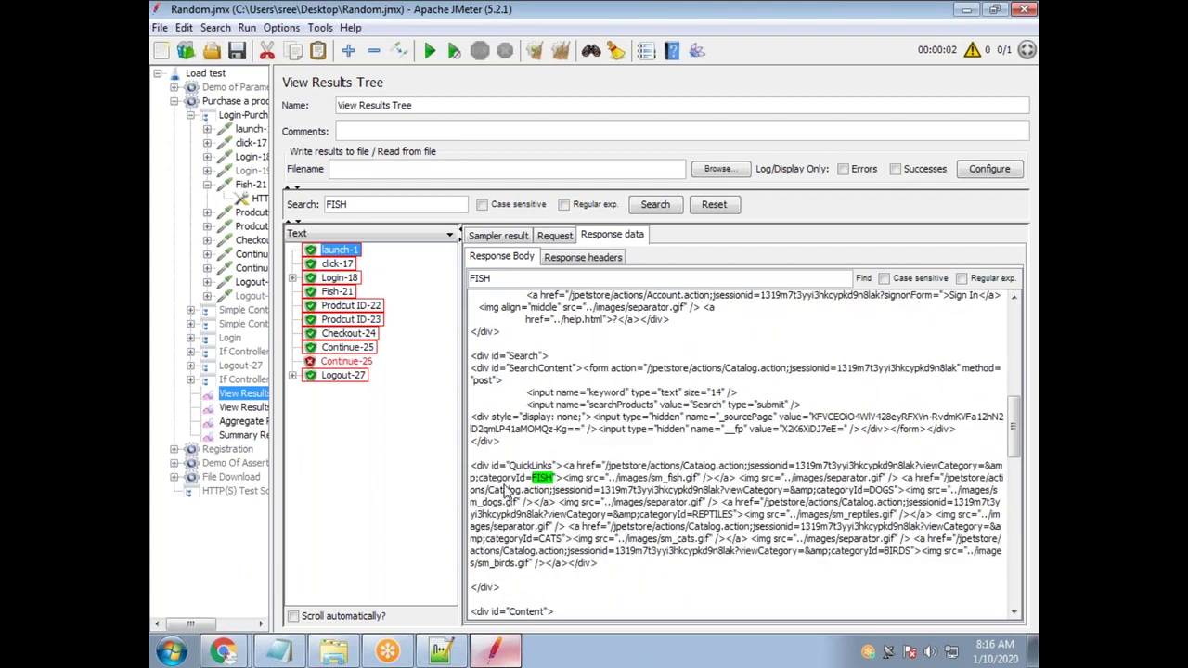
Copy categoryId=FISH"><img src= from the QuickLinks markup and paste it as the regular expression in the RegExp Tester
drag(482, 477, 605, 486)
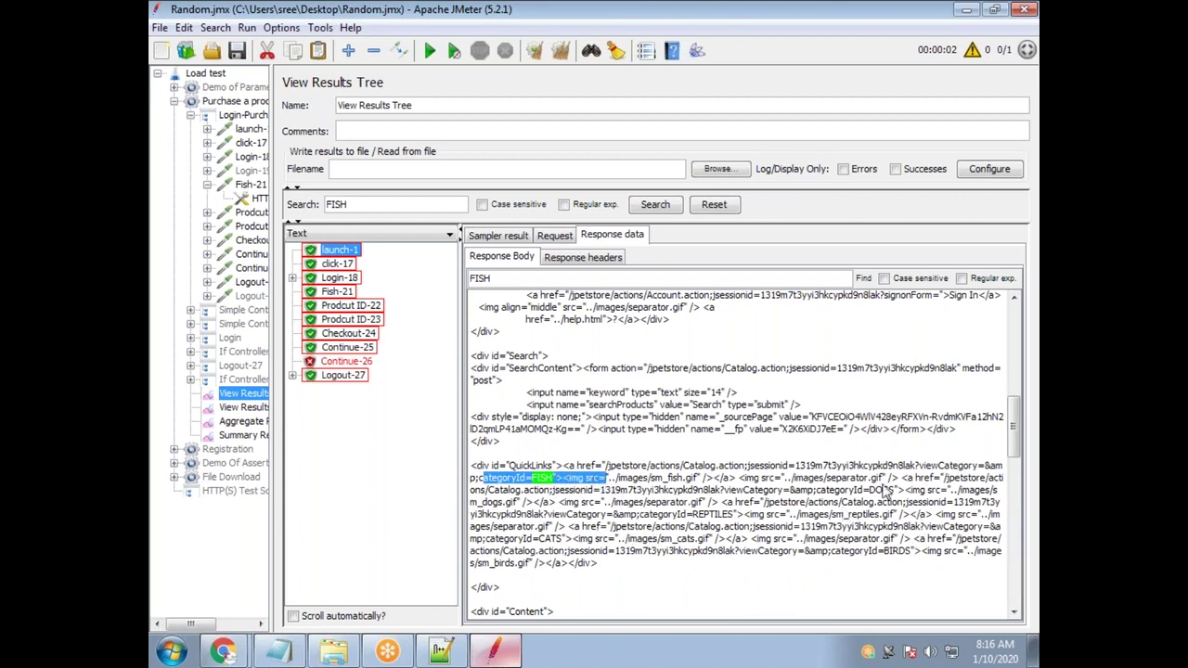
click(483, 486)
drag(484, 485, 605, 482)
key(ctrl+c)
click(374, 234)
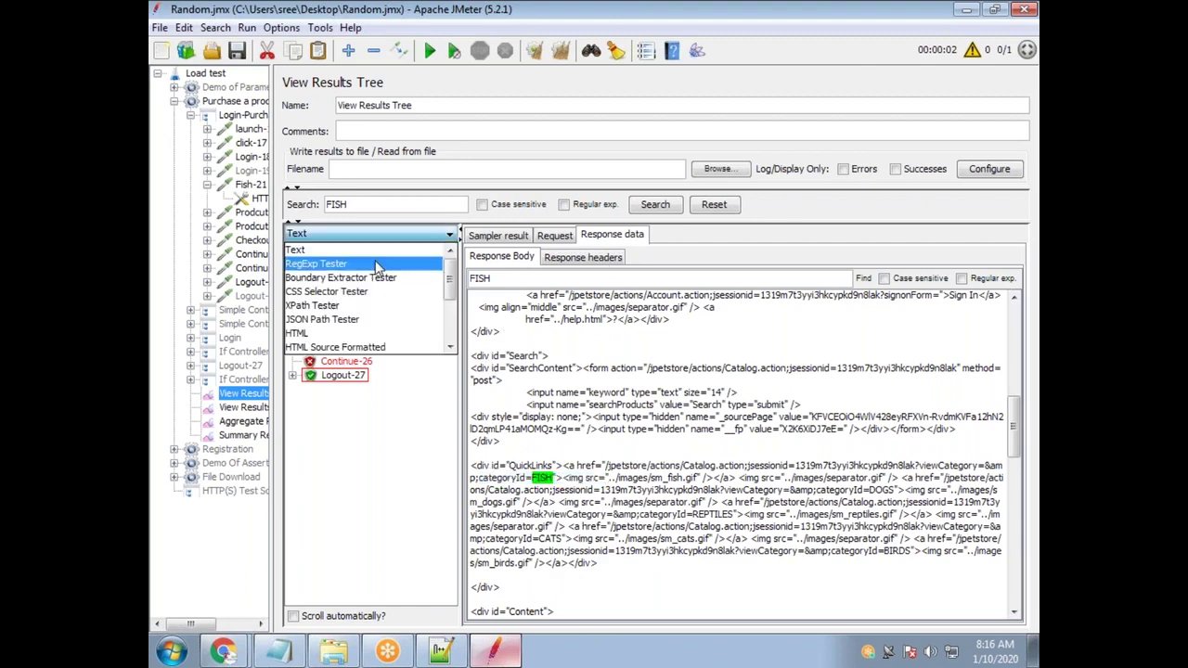
click(320, 260)
click(603, 445)
key(ctrl+v)
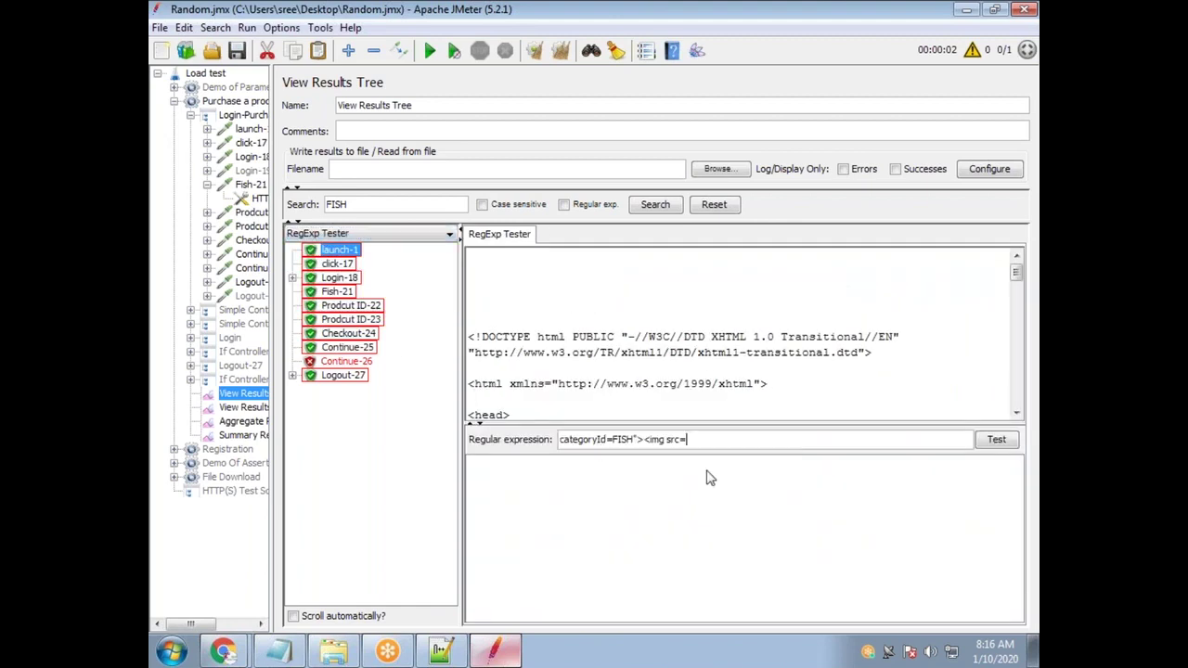
Replace FISH in the regular expression with (.*?) and test it against the launch-1 response
drag(627, 439, 612, 439)
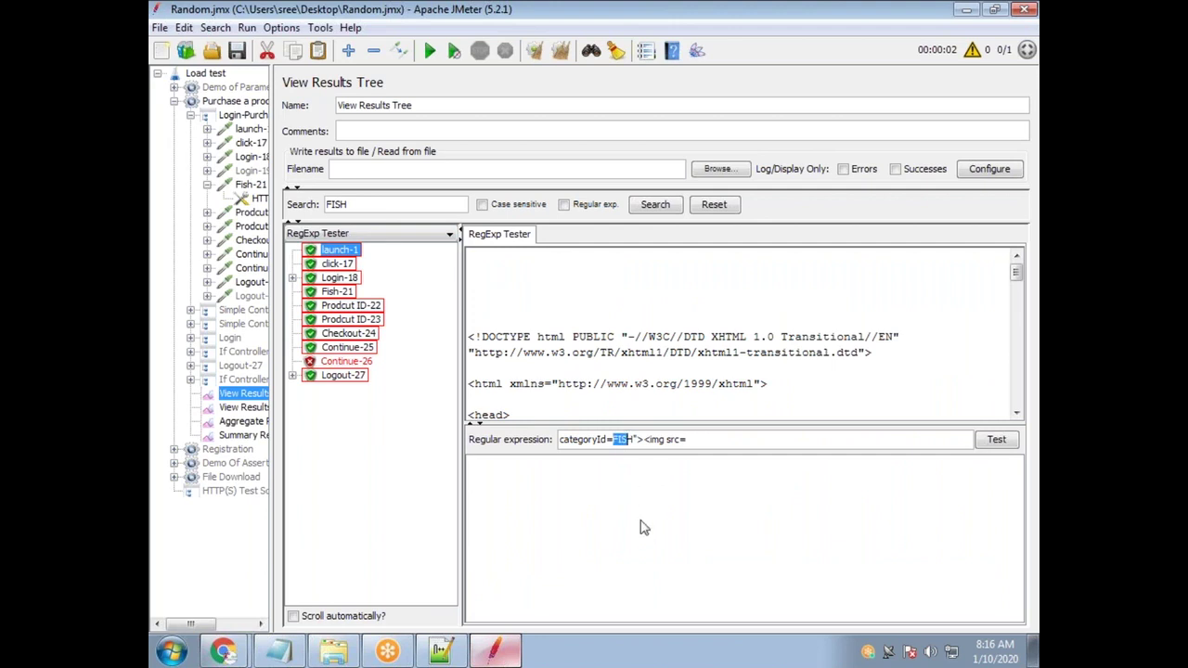
double_click(628, 438)
text(())
text(.*)
text(?)
click(996, 439)
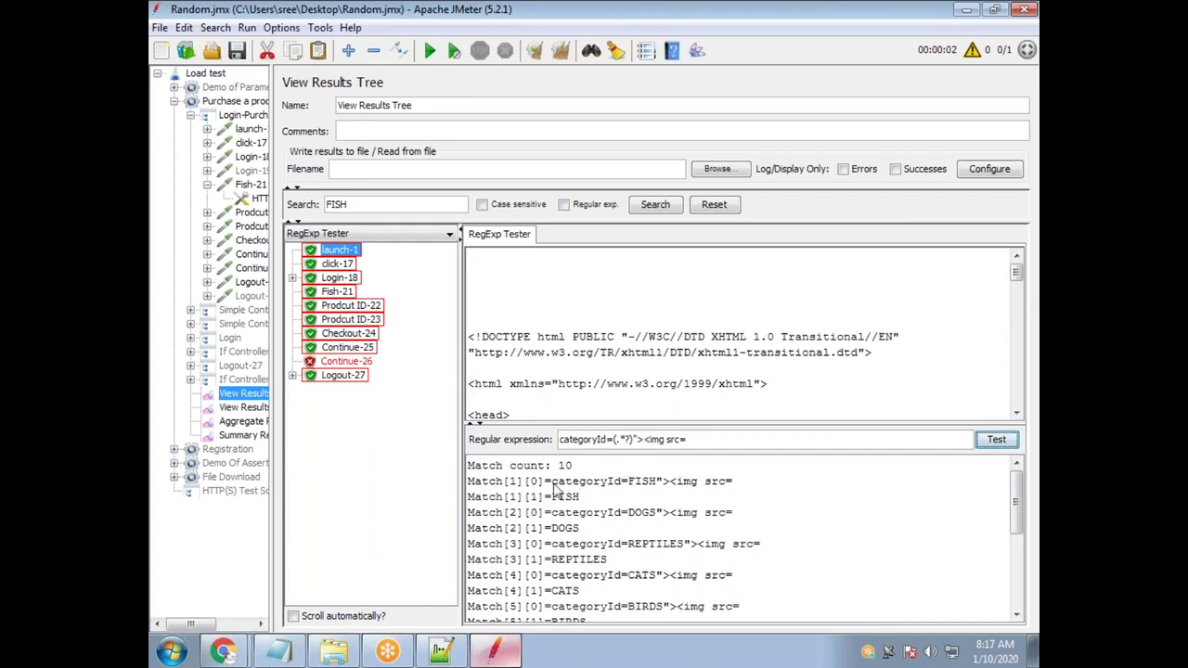
Highlight the match count and select the whole regular expression categoryId=(.*?)"><img src=
drag(572, 466, 466, 467)
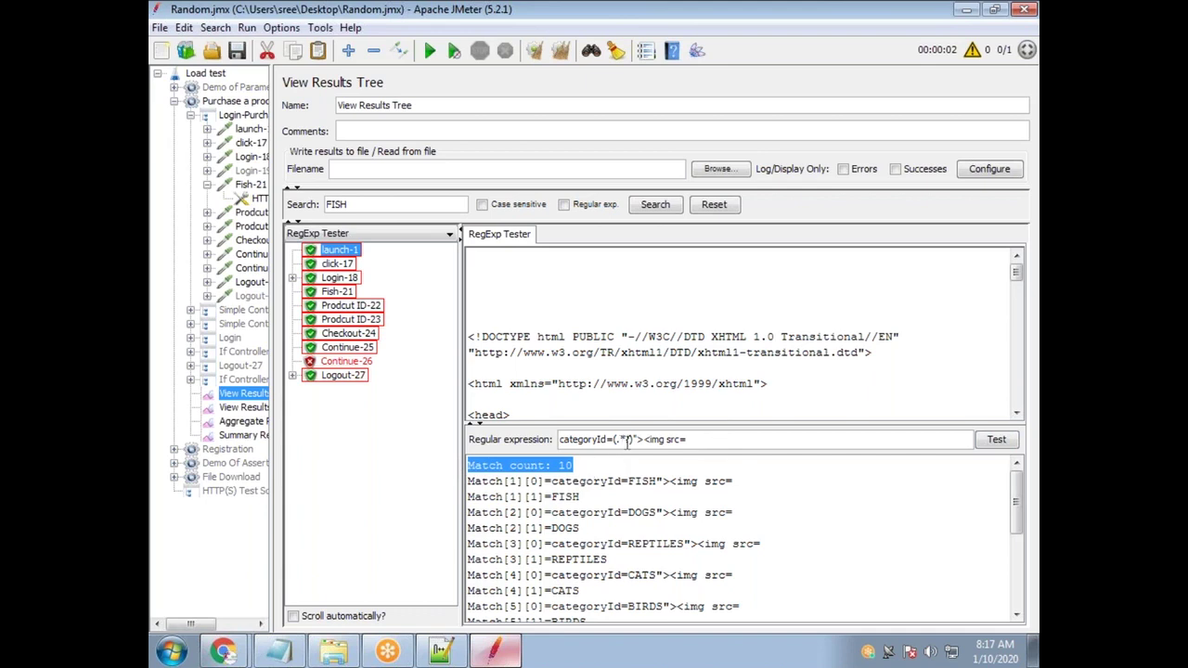
drag(612, 440, 558, 440)
drag(634, 440, 570, 429)
click(688, 440)
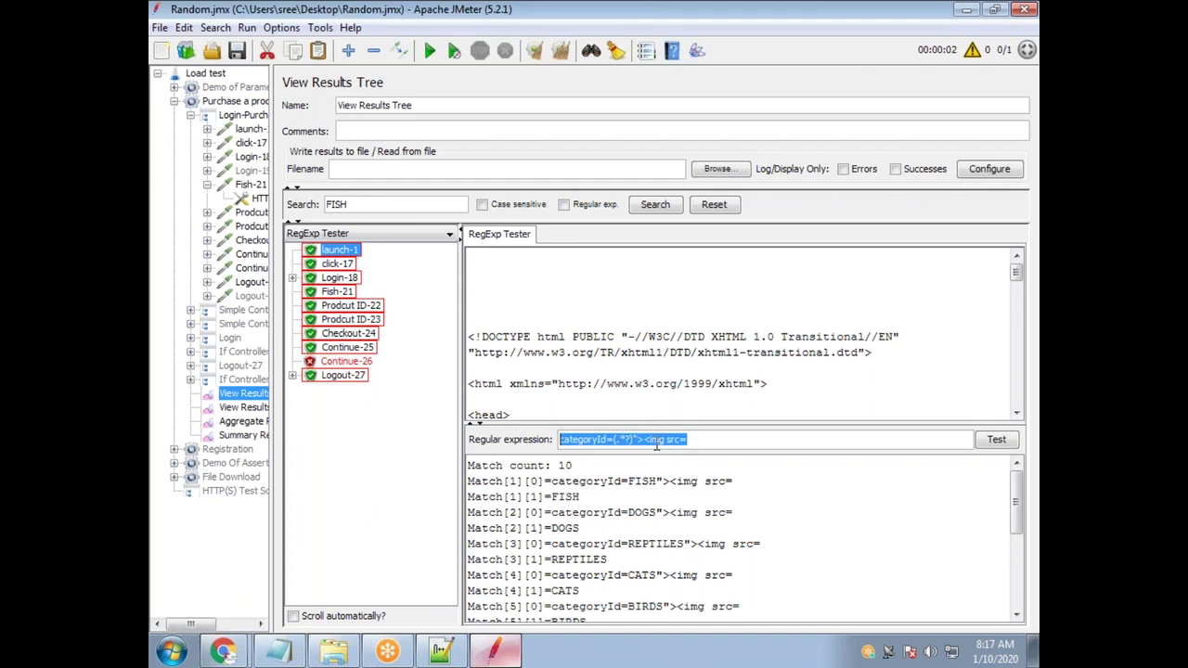
Examine the category values captured by each match of the regular expression, from the first through the tenth
drag(581, 498, 553, 530)
click(590, 564)
drag(607, 561, 552, 576)
scroll(557, 585, down, 1)
scroll(584, 568, down, 1)
scroll(583, 568, down, 1)
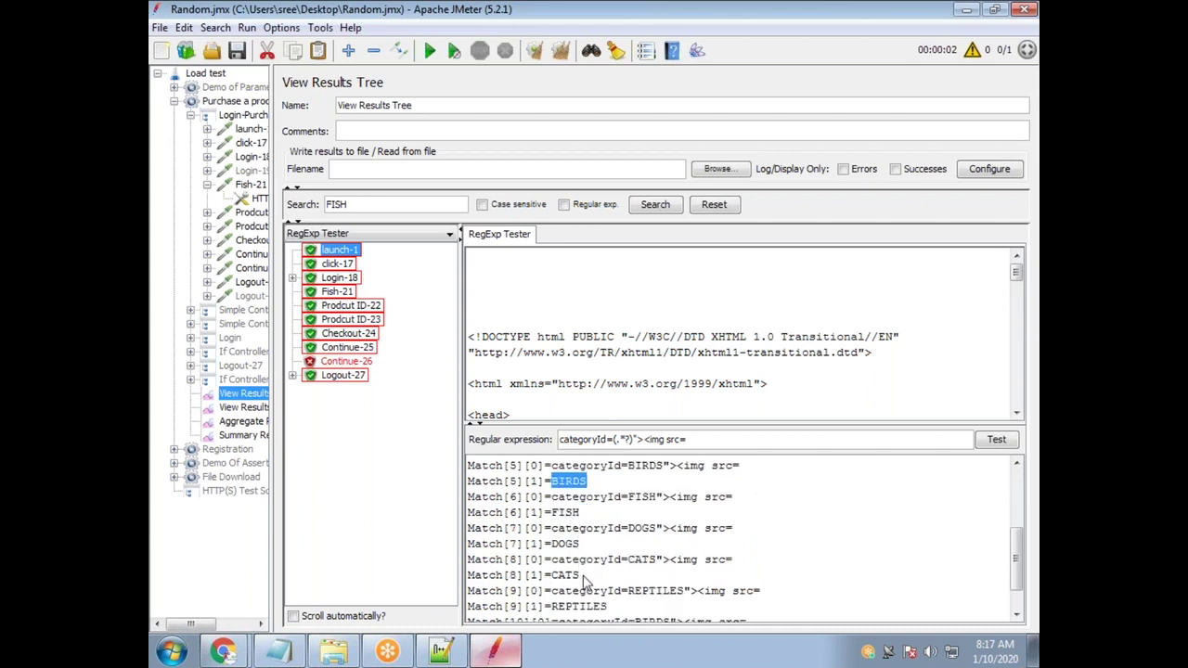
scroll(579, 584, down, 1)
scroll(645, 594, up, 2)
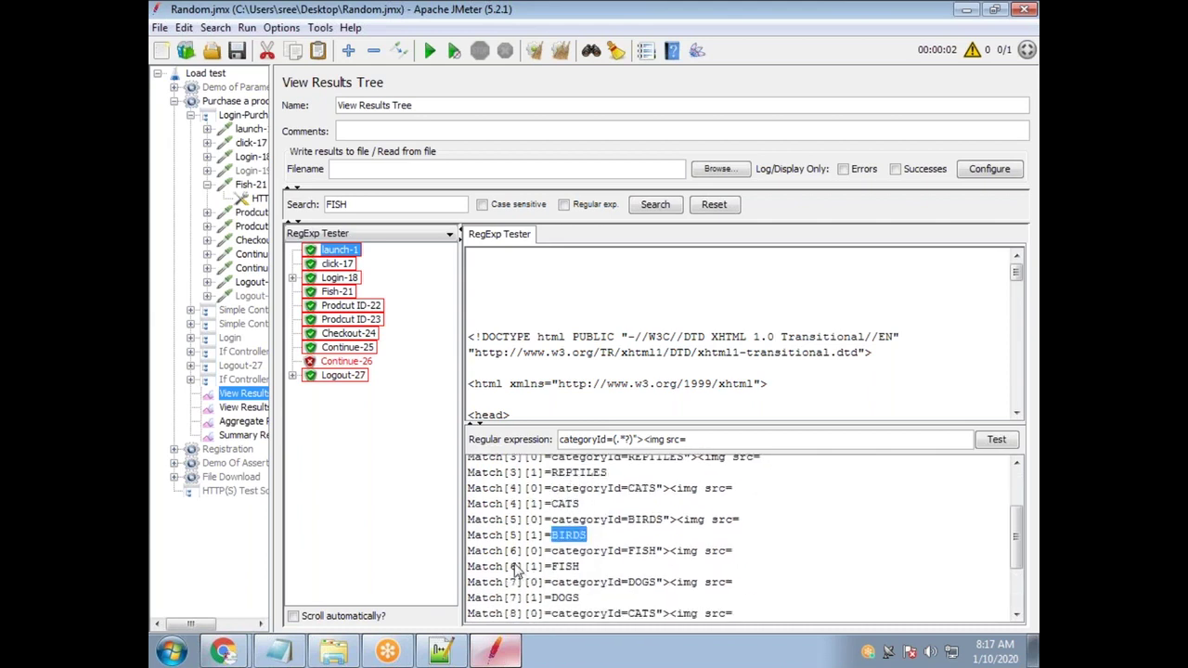
drag(475, 564, 598, 642)
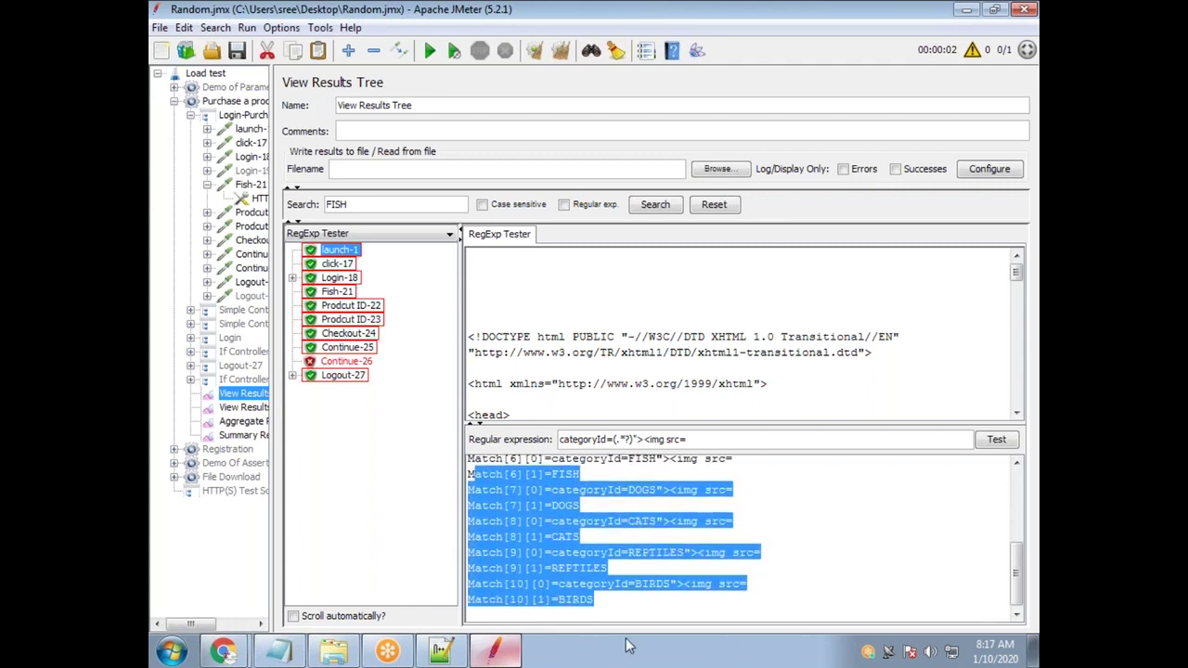
click(627, 585)
scroll(655, 594, up, 1)
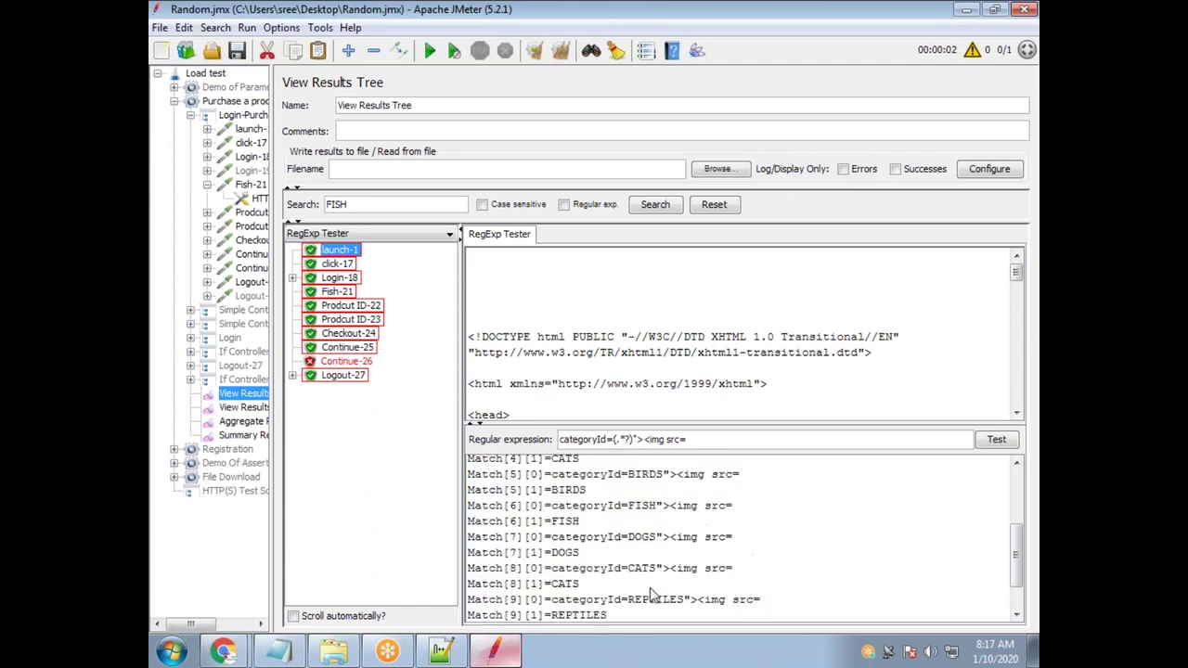
scroll(617, 585, up, 3)
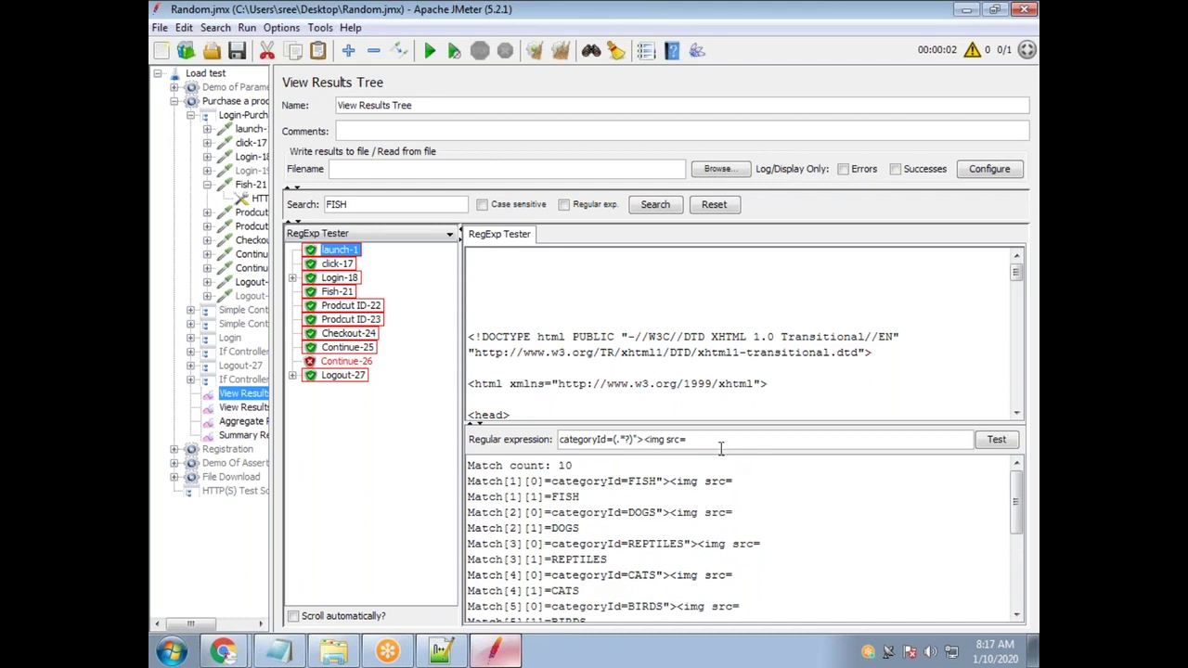
Select the whole regular expression and highlight the DOGS value captured in the second match
drag(675, 440, 543, 440)
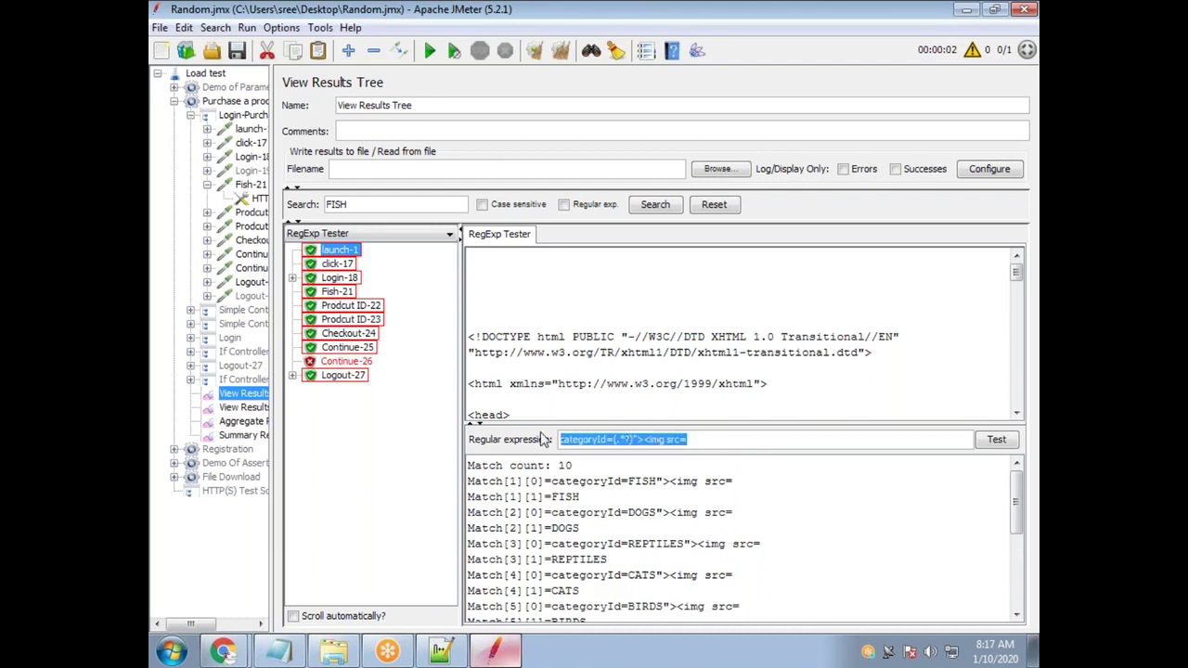
click(575, 501)
drag(577, 499, 552, 530)
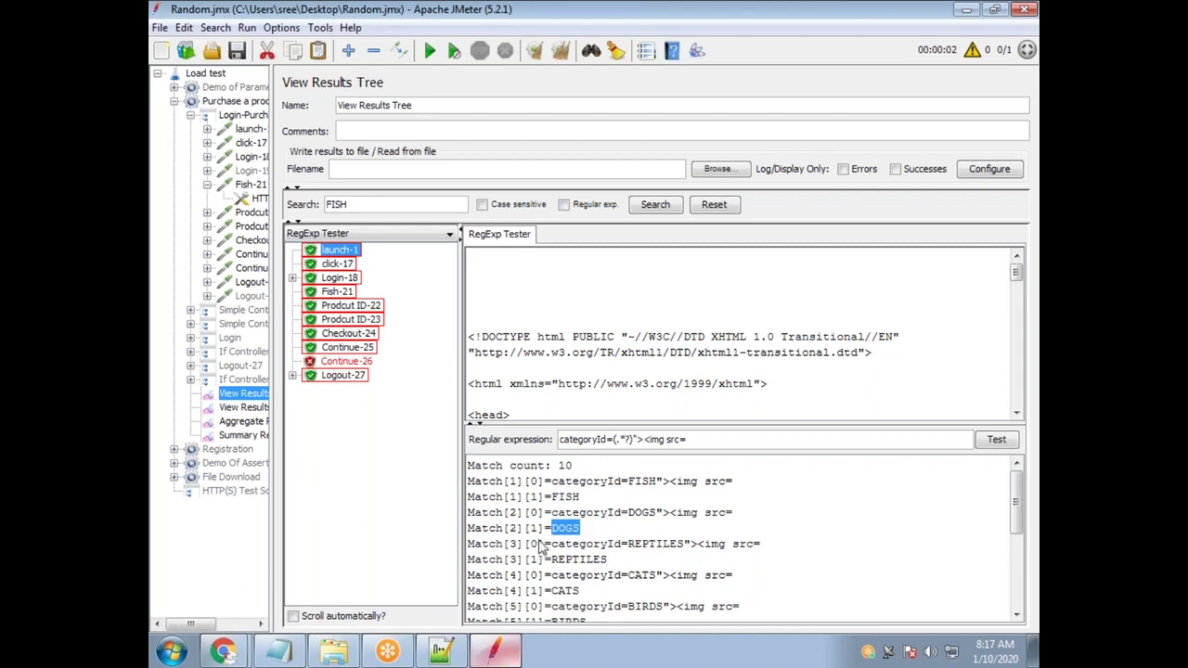
Show the launch-1 response body as Text and find categoryId=FISH"><img src= in it
click(382, 236)
click(384, 250)
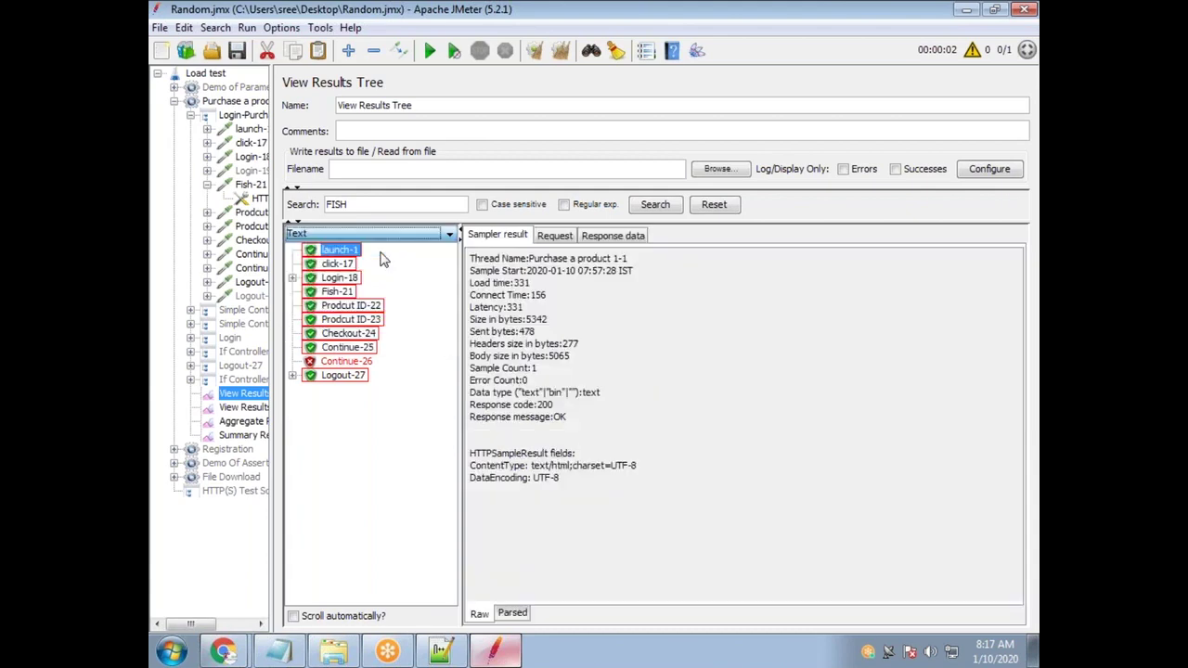
click(614, 235)
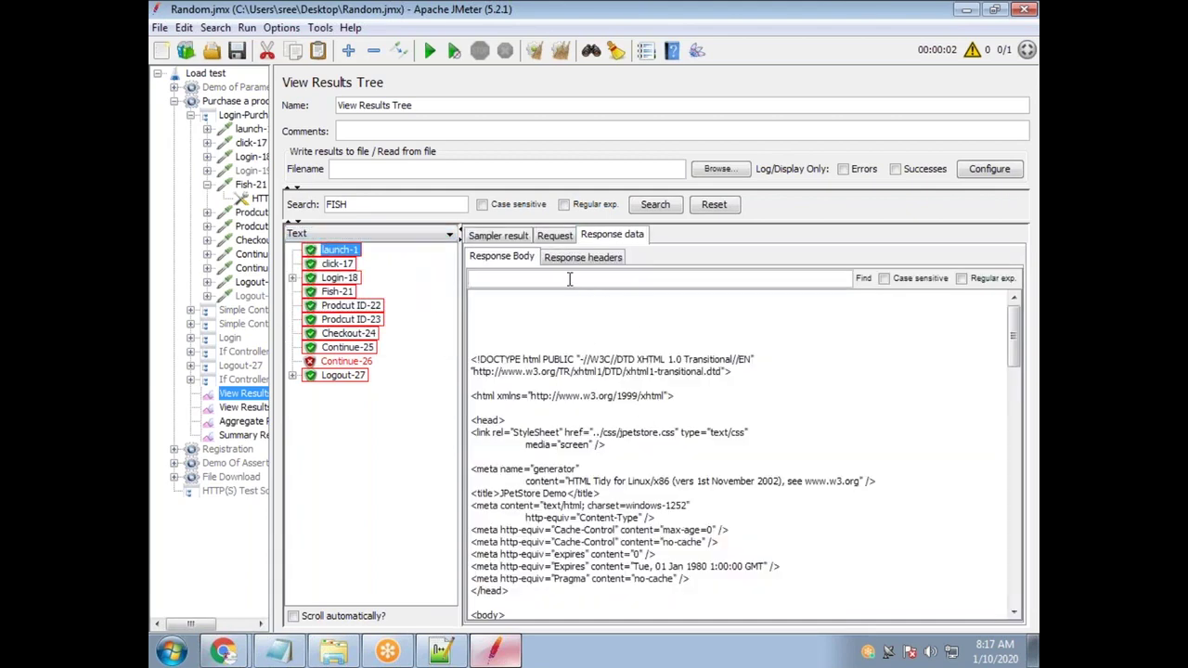
key(ctrl+v)
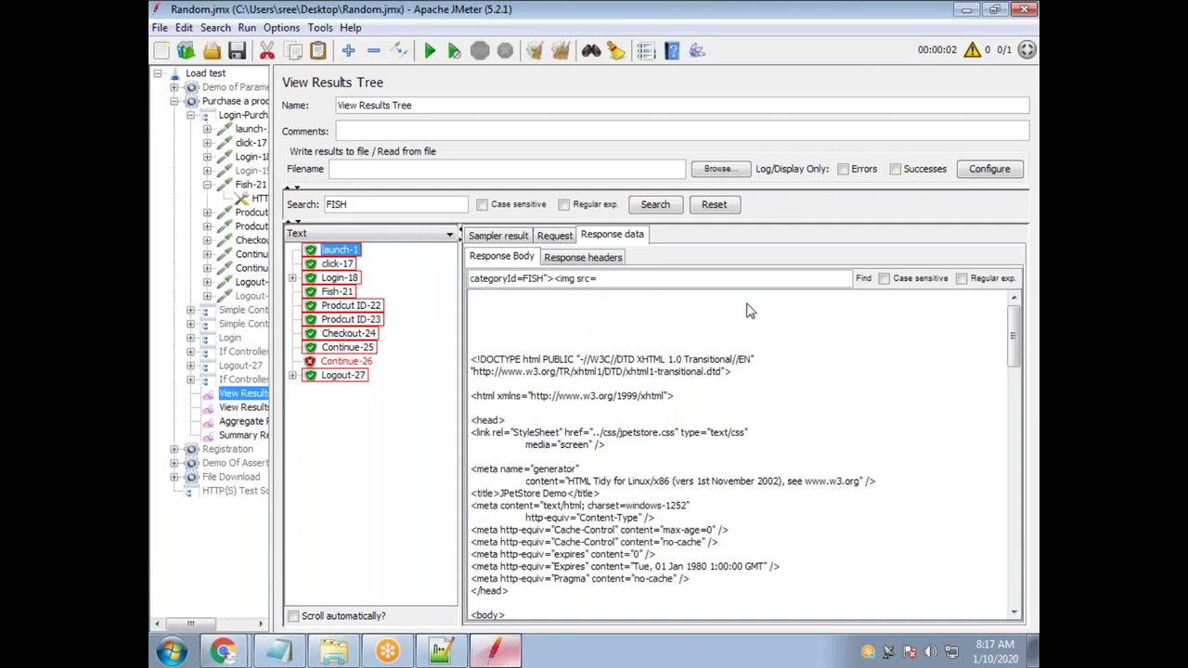
click(863, 278)
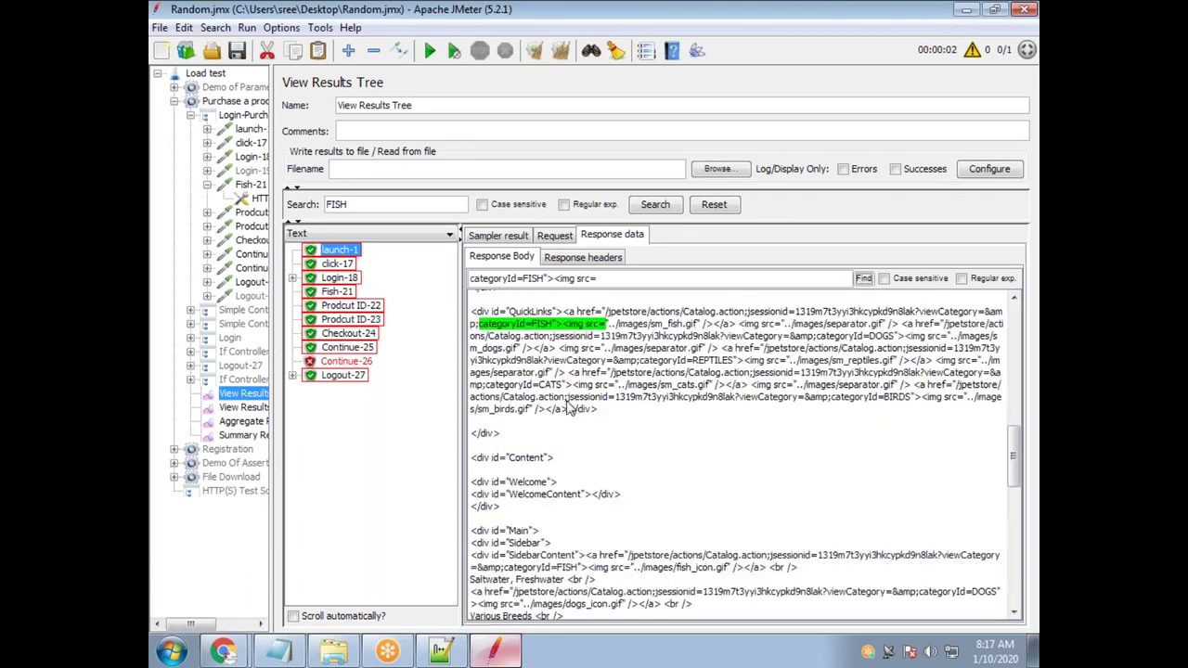
scroll(545, 419, up, 3)
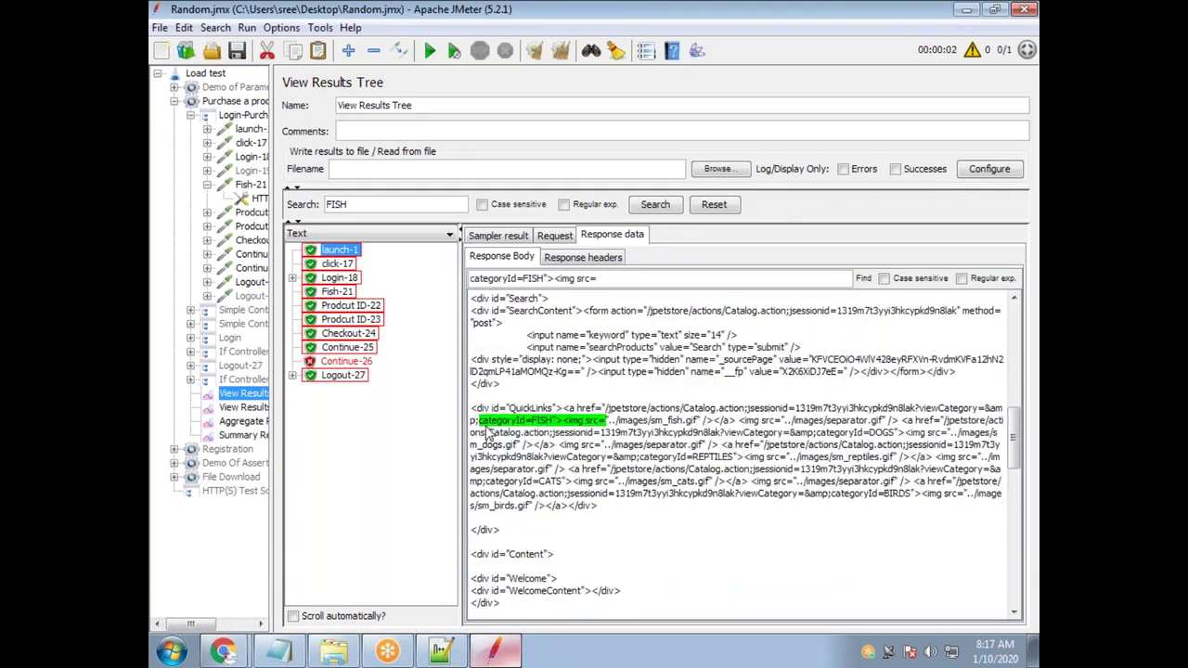
drag(535, 422, 483, 429)
Search the launch-1 response body for FISH and select the preceding viewCategory=&amp;categoryId= text in the QuickLinks markup
drag(599, 281, 392, 283)
text(F)
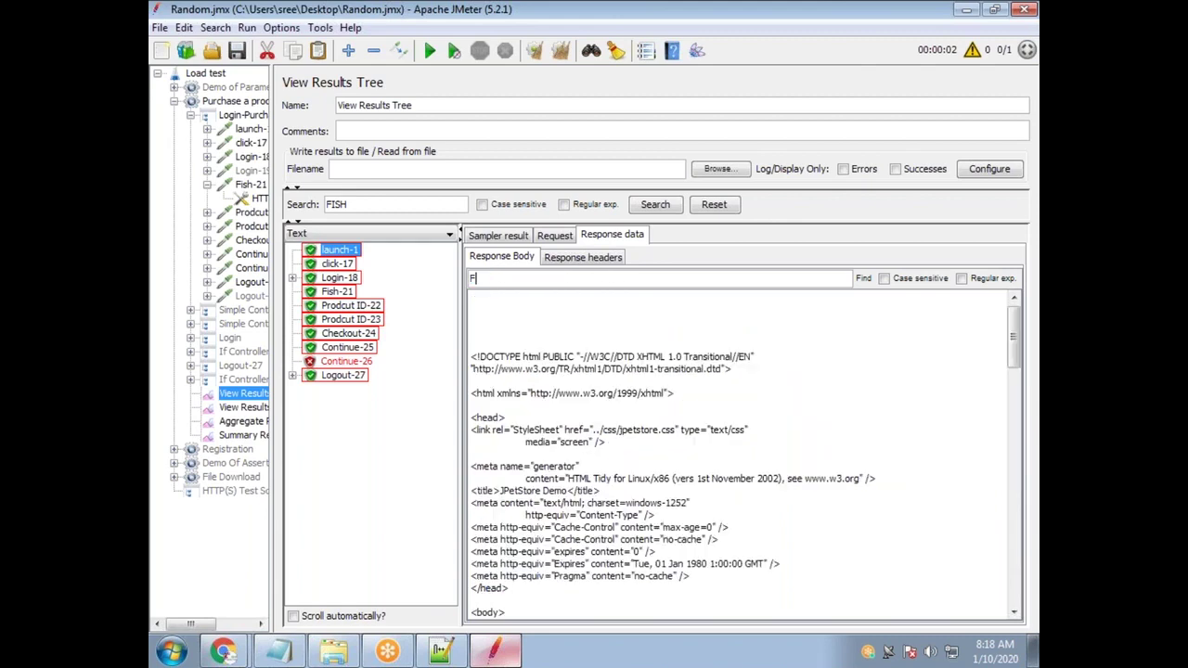
click(863, 279)
click(533, 427)
drag(536, 427, 912, 412)
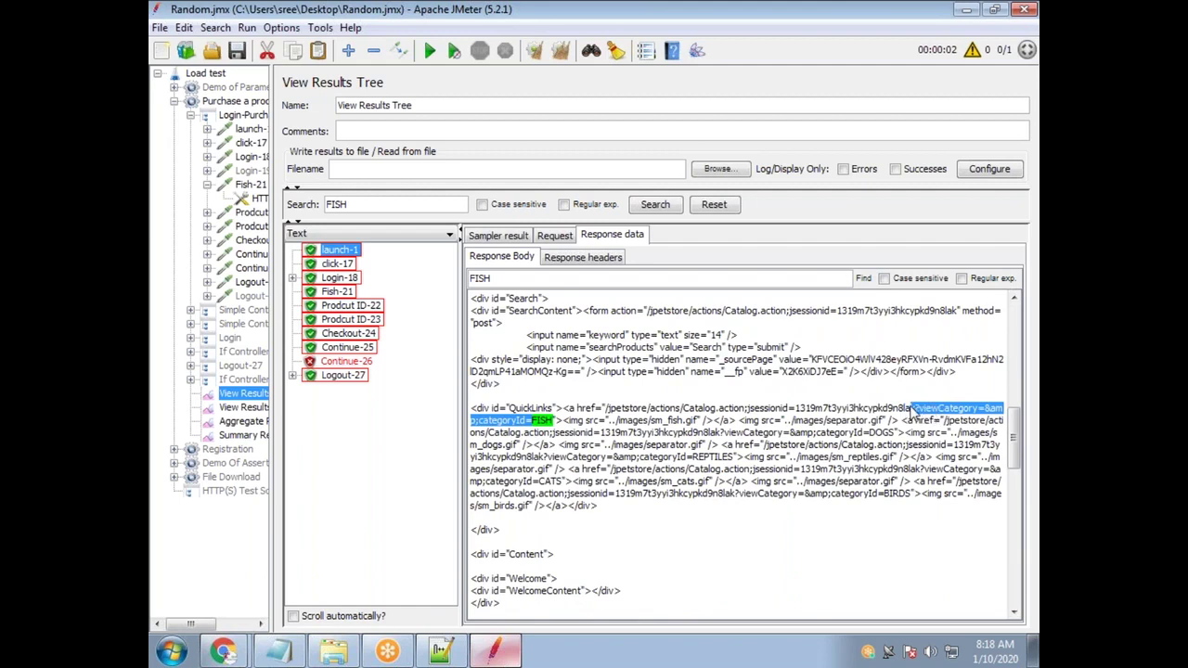
Copy the fragment ;categoryId=FISH"><img src="../images/sm_fish.gif" / from the launch-1 response into the RegExp Tester's regular expression
click(637, 432)
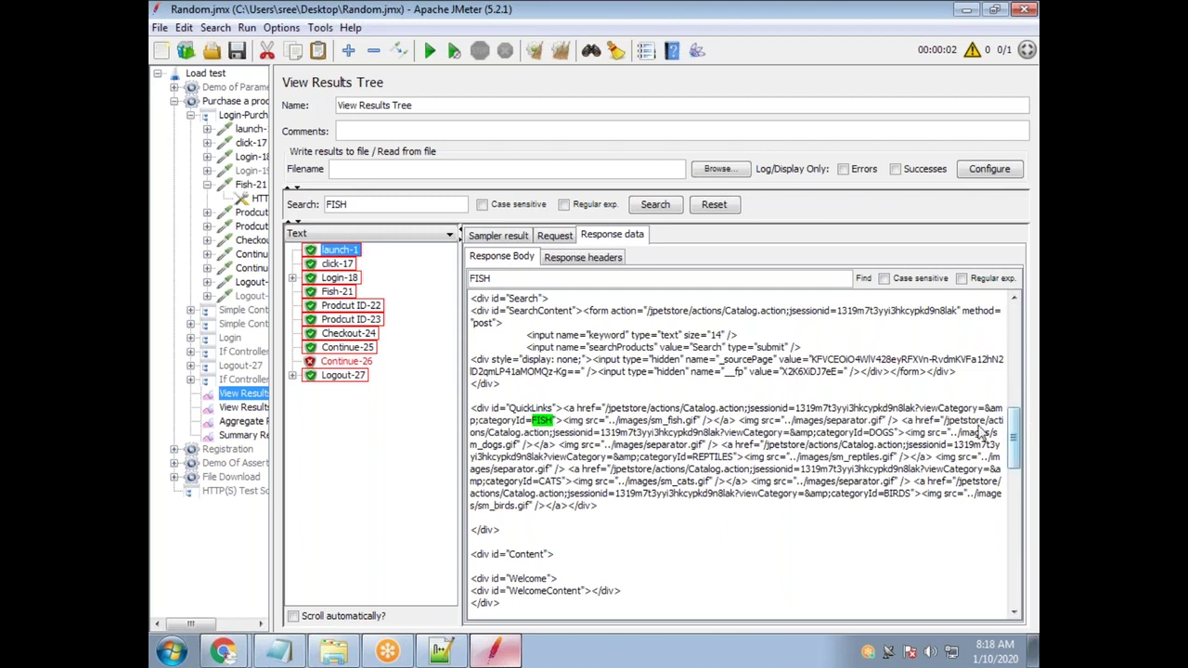
drag(475, 422, 698, 424)
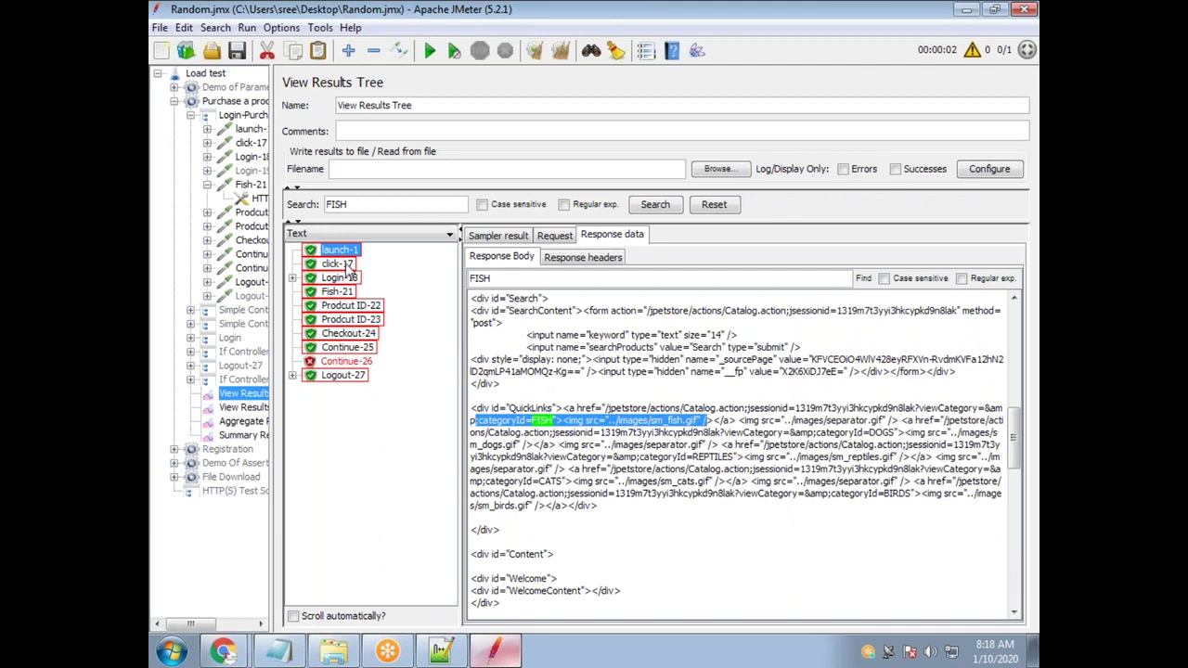
click(396, 234)
click(380, 261)
click(615, 440)
text(;categoryId=FISH"><img src="../images/sm_fish.gif" /)
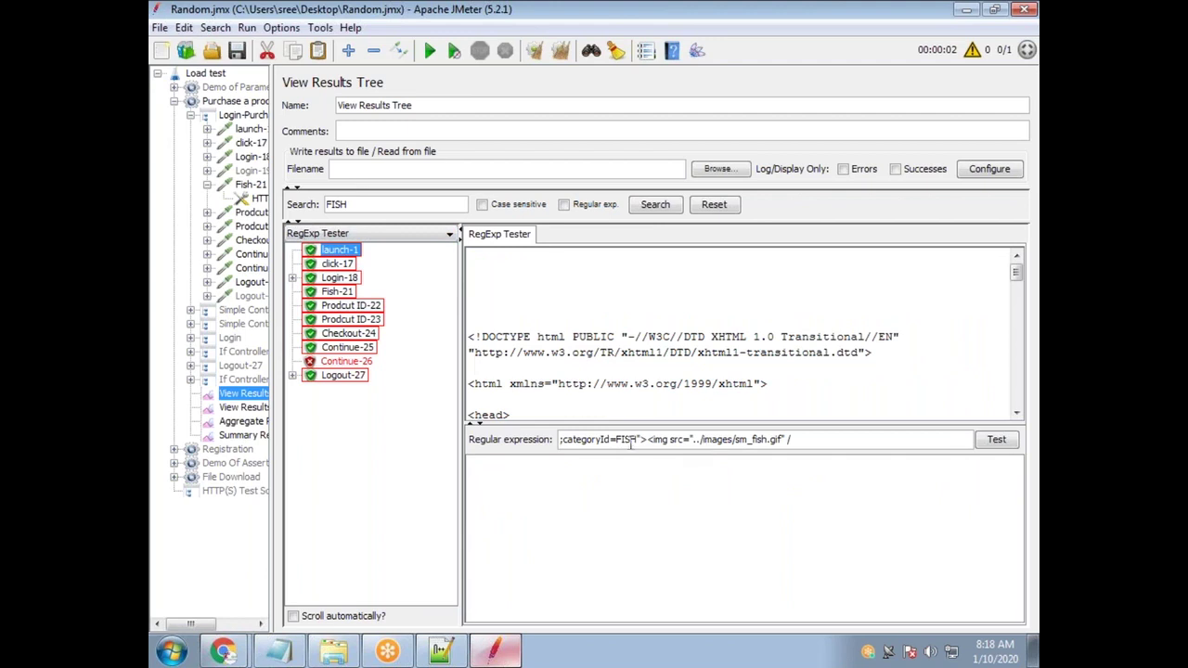
Replace FISH in the regular expression with the capture group (.*?) and test it against the launch-1 response
double_click(626, 440)
text(())
text(.*?)
click(996, 439)
drag(635, 483, 663, 489)
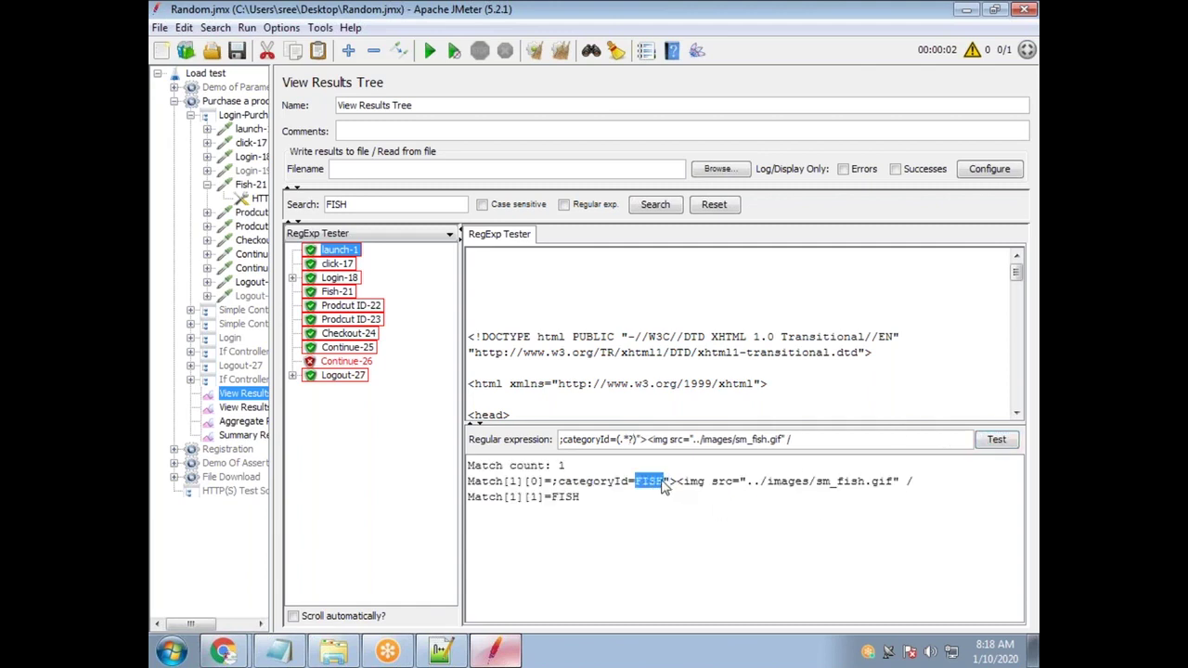
click(634, 441)
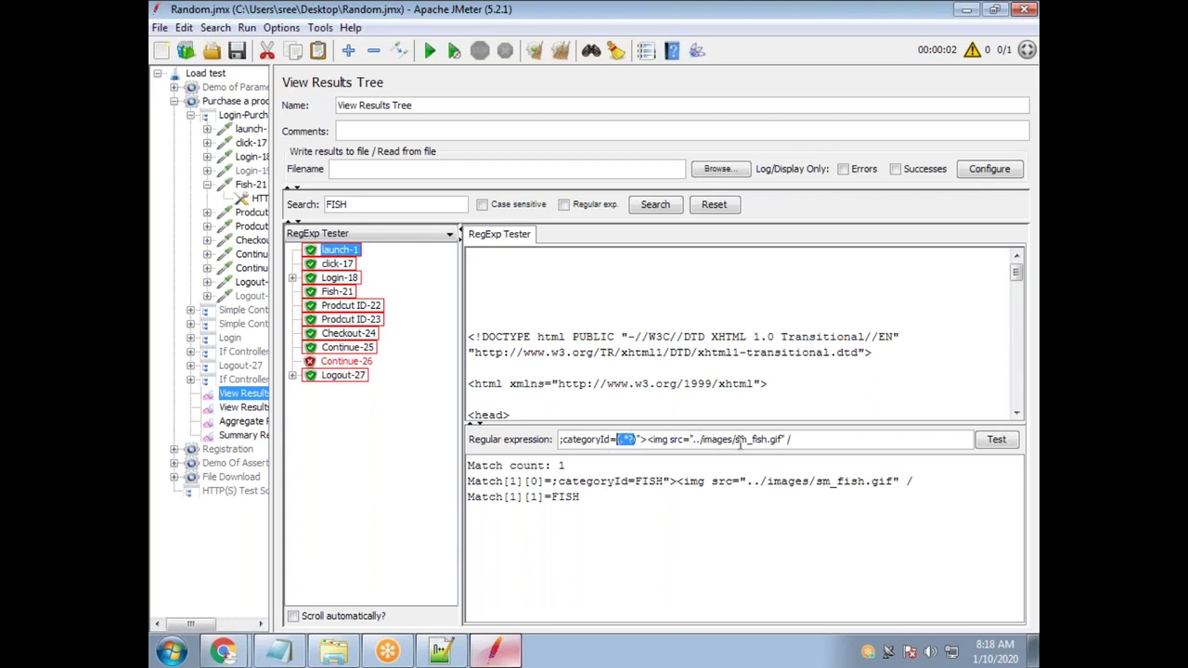
drag(748, 441, 771, 442)
click(605, 502)
drag(581, 498, 557, 498)
Remove sm_fish.gif" / from the end of the regular expression and test it again
drag(795, 440, 736, 440)
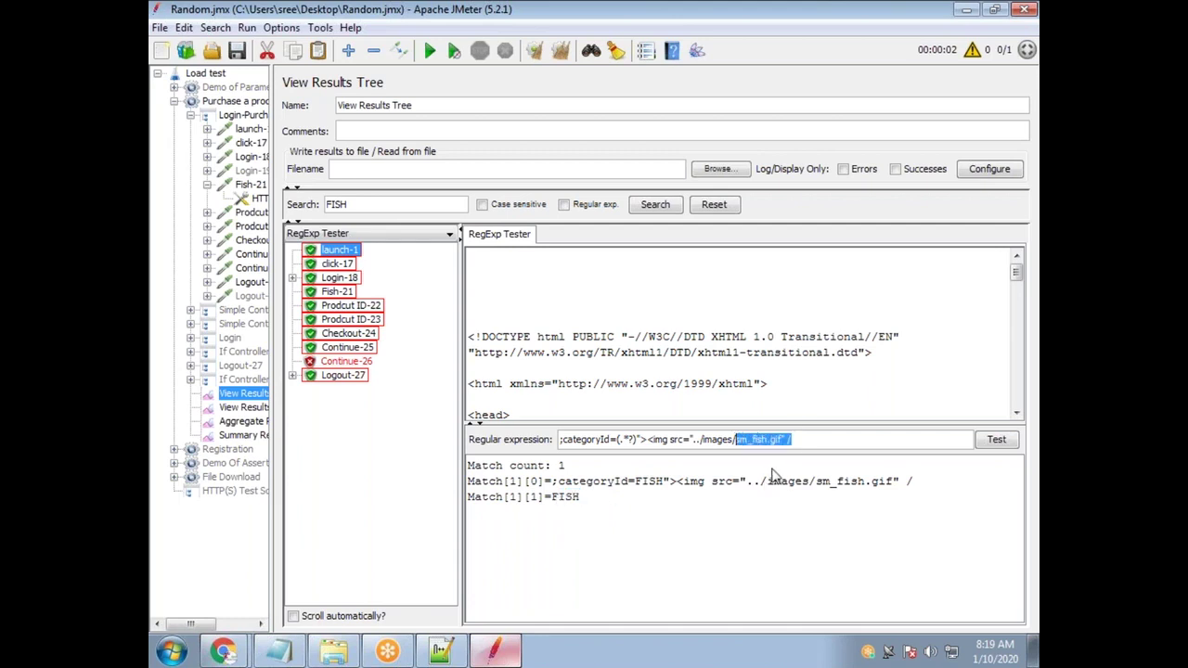
key(BackSpace)
click(996, 439)
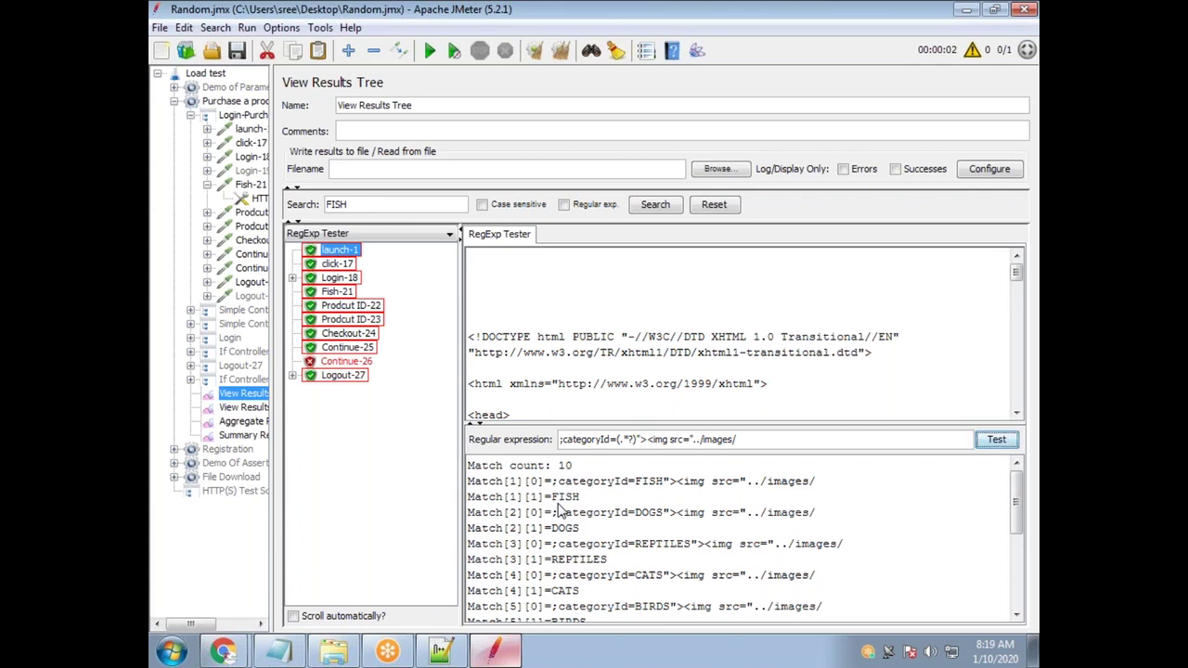
Examine the text boundaries before and after the capture group in the tested regular expression
drag(737, 439, 553, 433)
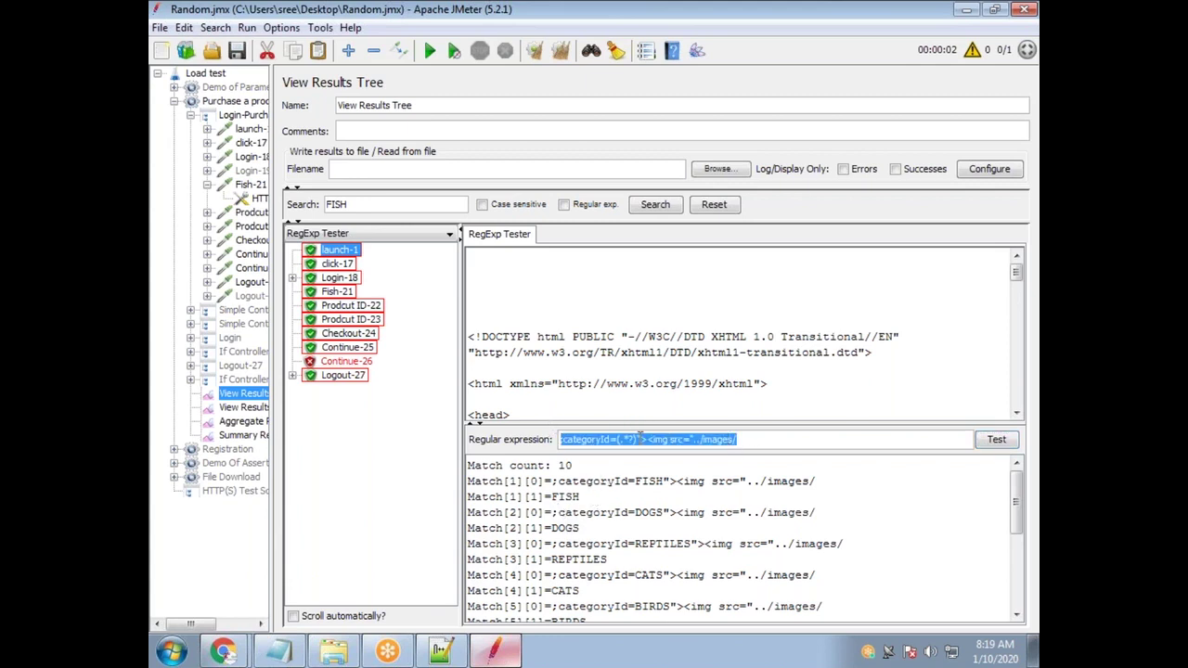
click(617, 440)
double_click(615, 439)
click(615, 439)
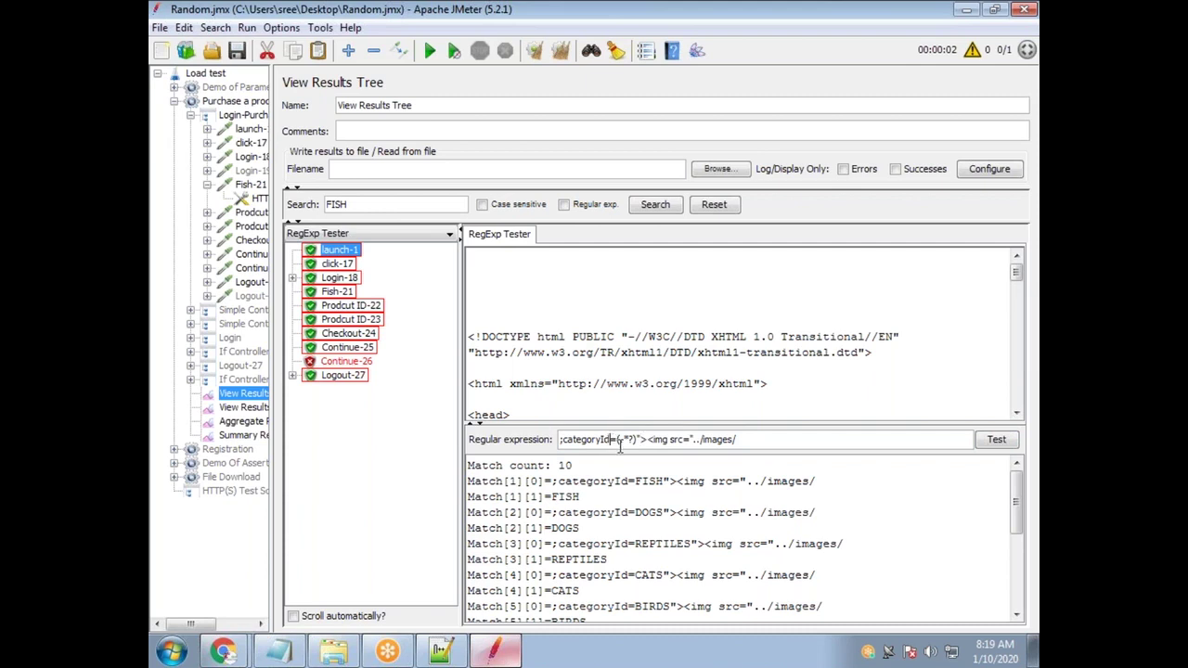
drag(616, 440, 527, 438)
drag(640, 440, 738, 442)
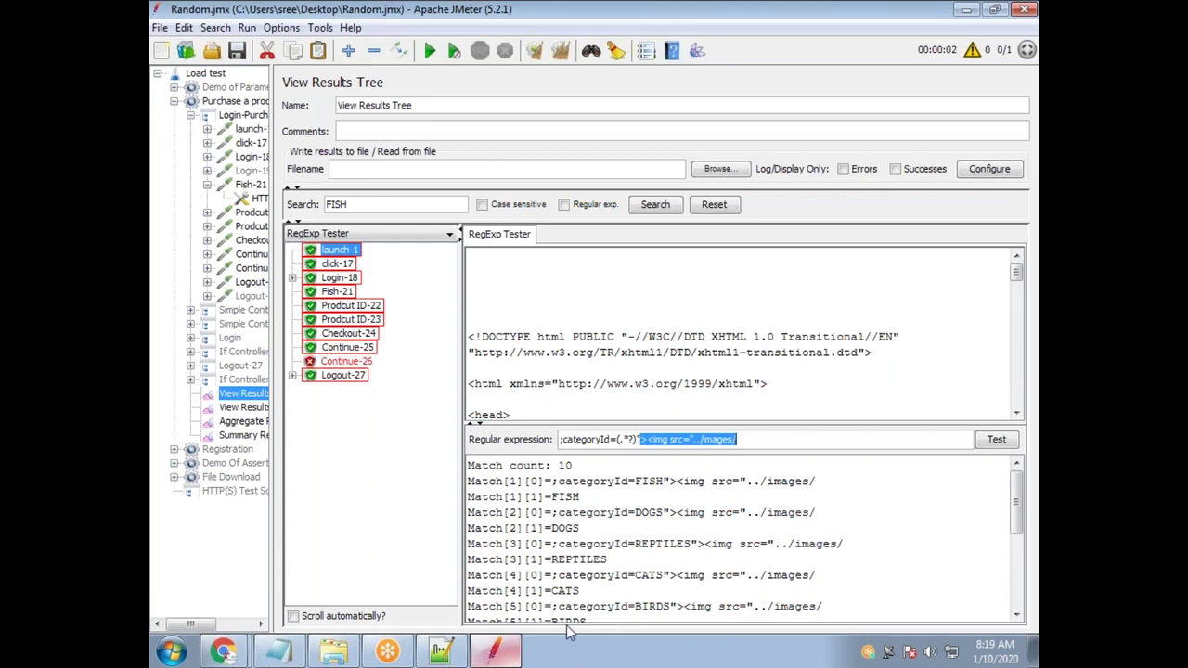
click(757, 439)
drag(757, 439, 558, 438)
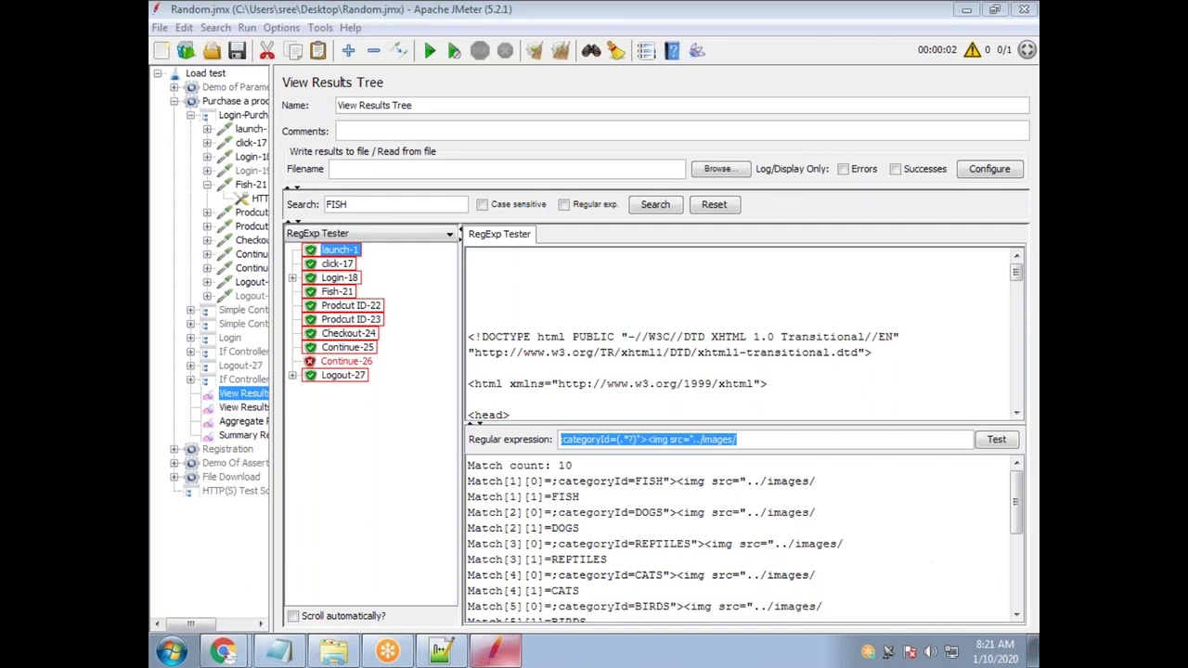
Switch to Chrome and look at the Fish category on the JPetStore home page
click(223, 652)
click(234, 613)
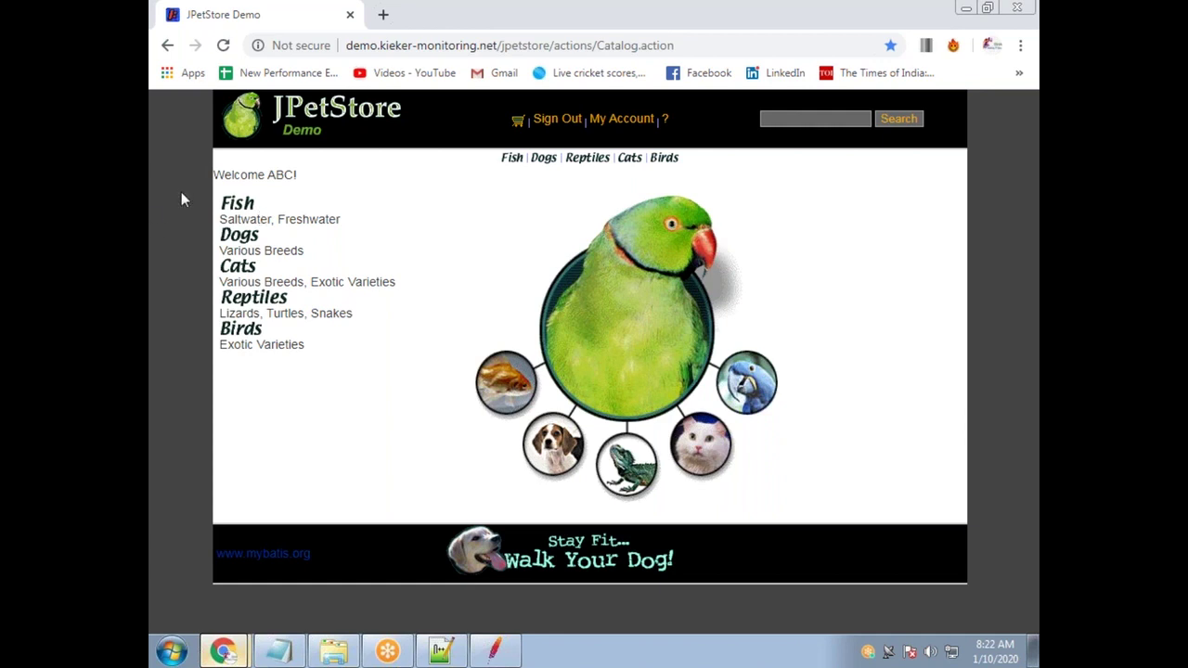
drag(261, 204, 220, 200)
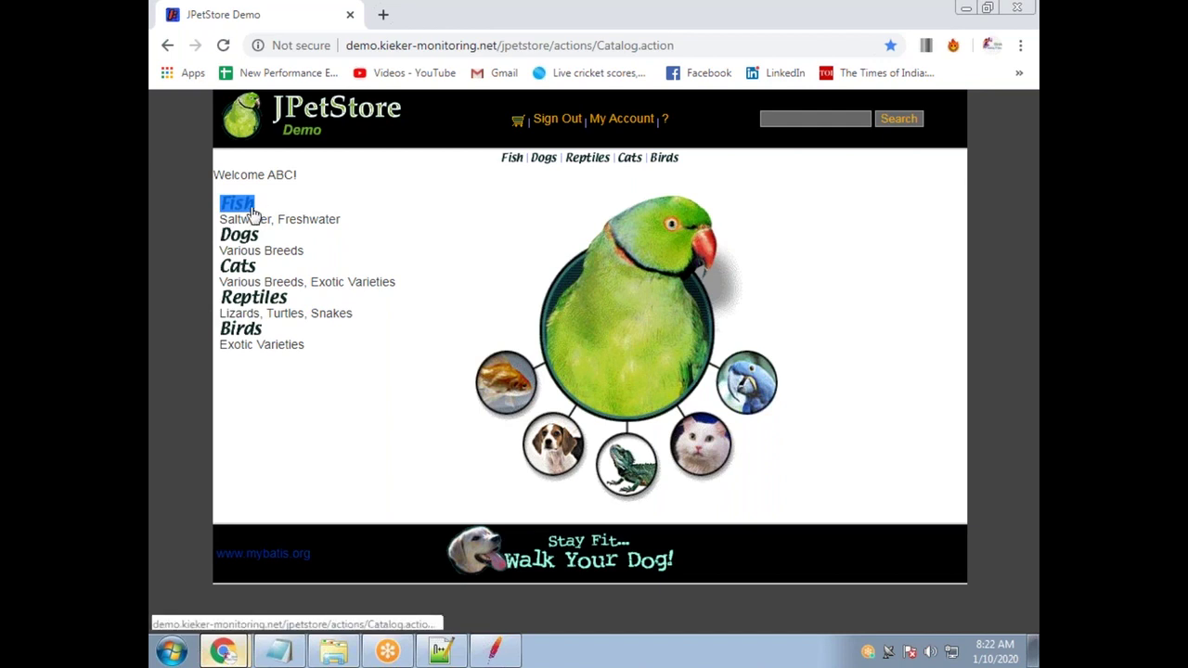
click(431, 208)
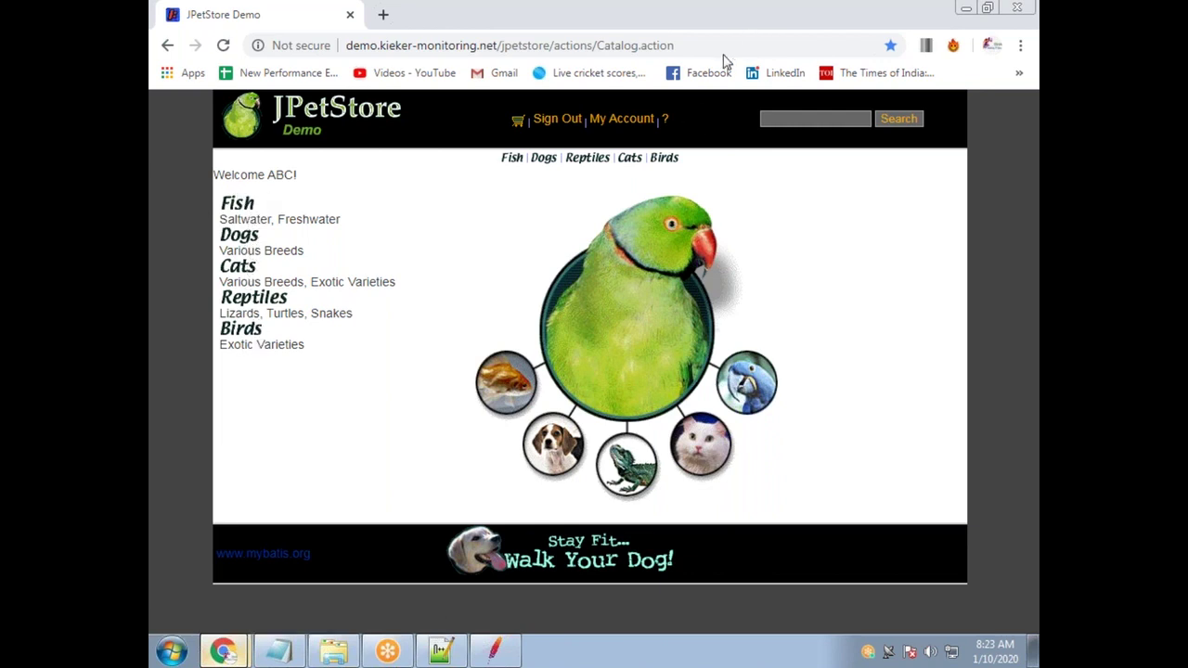
Switch back to JMeter and inspect the categoryId parameter value of the Fish-21 request
click(494, 650)
click(249, 185)
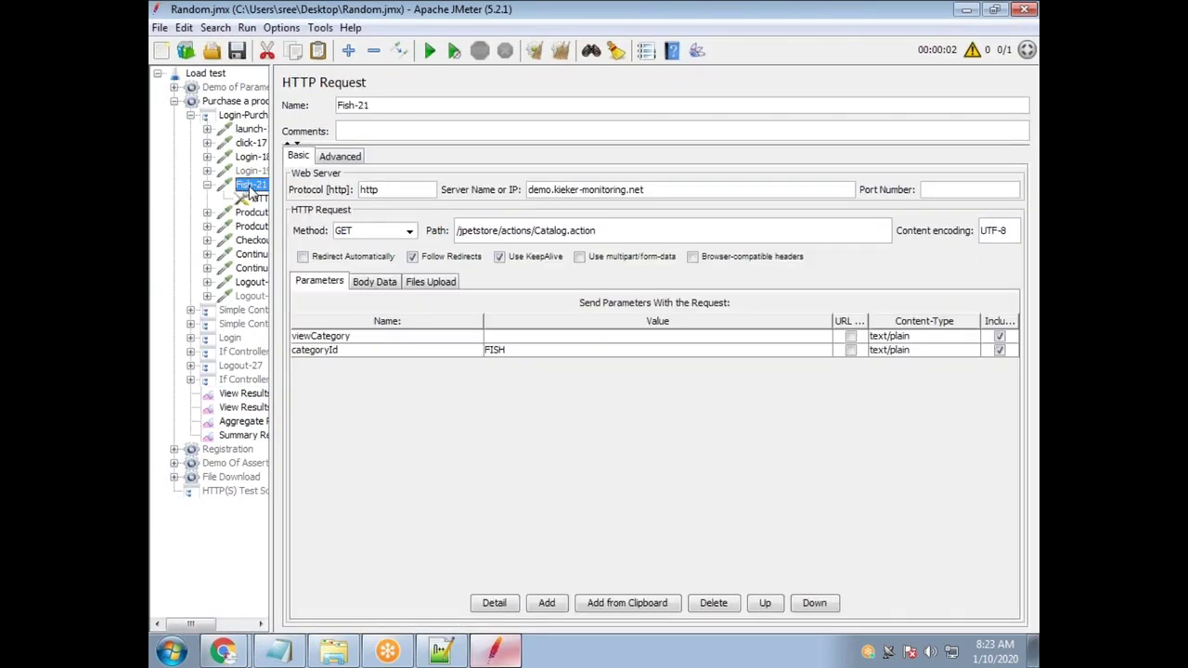
double_click(529, 357)
drag(530, 352, 481, 362)
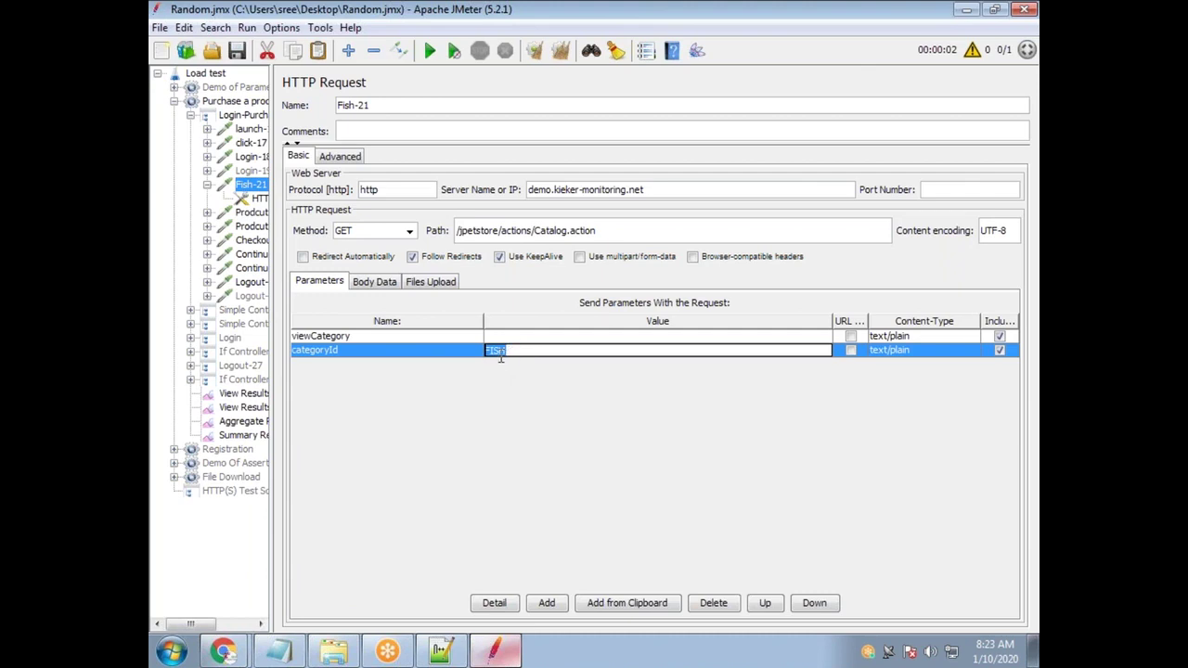
click(509, 352)
drag(524, 353, 484, 357)
click(509, 358)
Search the View Results Tree for FISH and check the first responses, returning to launch-1
click(255, 394)
drag(376, 202, 284, 203)
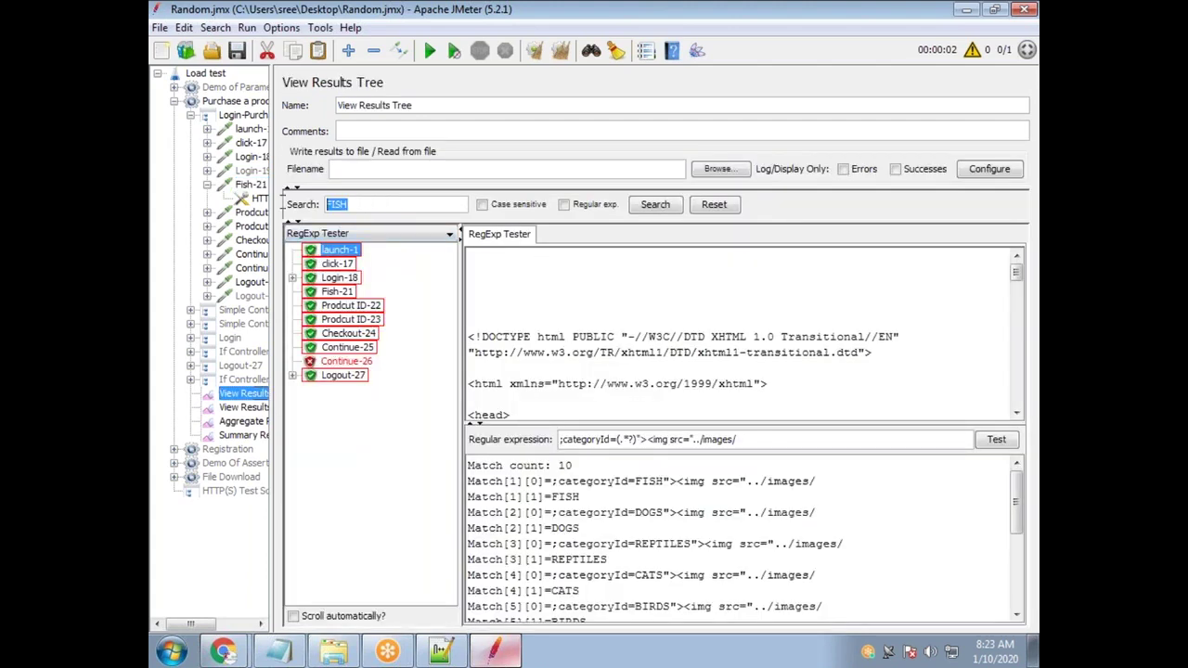
click(322, 247)
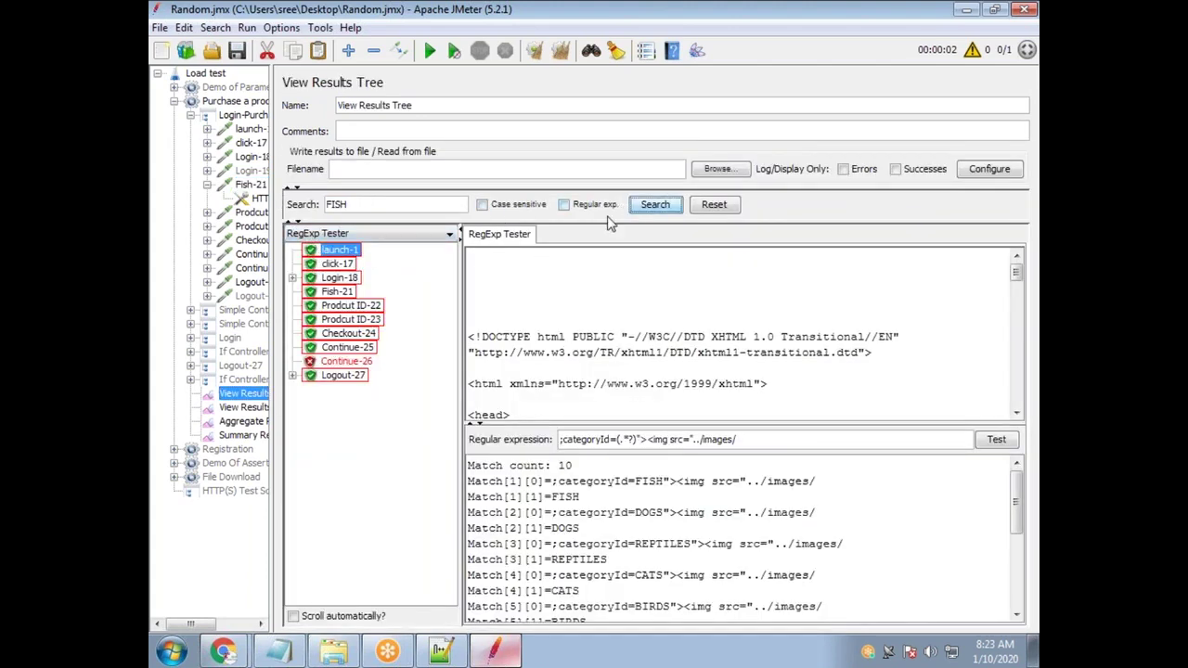
click(338, 264)
click(338, 291)
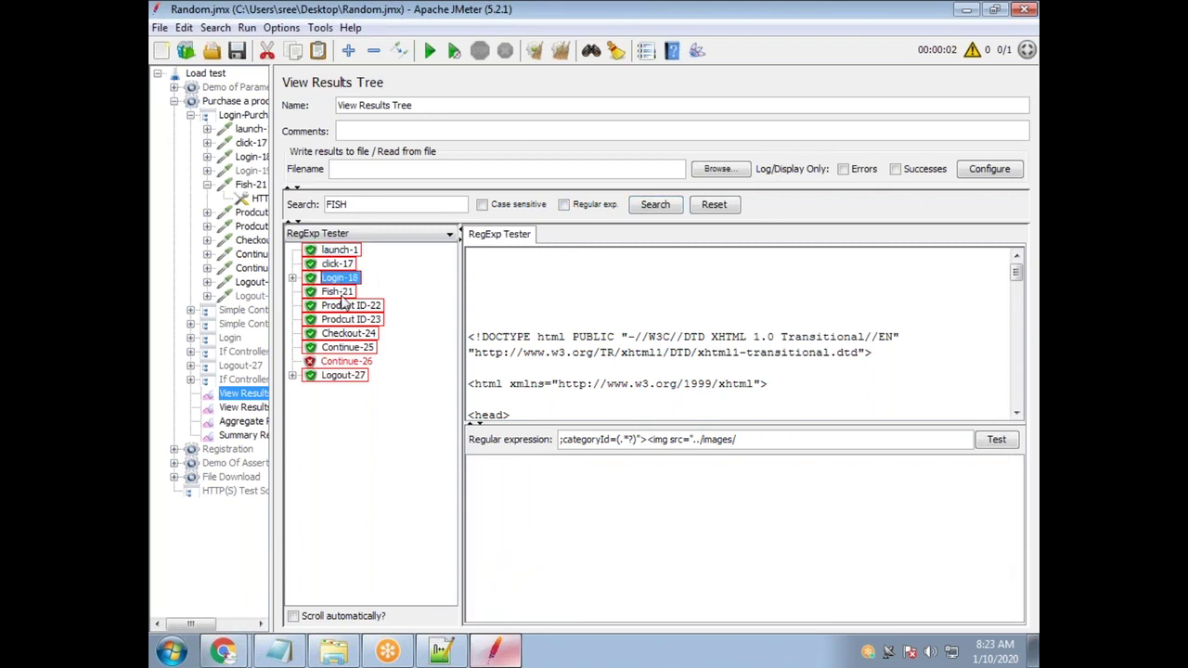
click(350, 253)
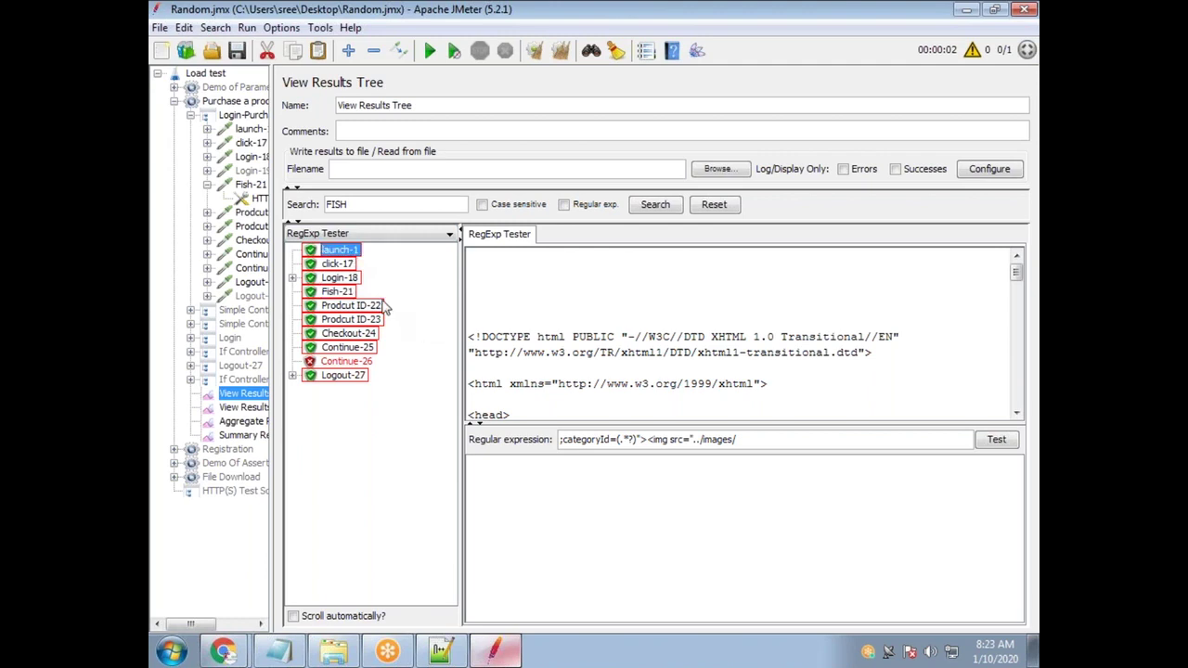
Show the launch-1 response body as Text and find FISH in it
click(423, 235)
click(296, 250)
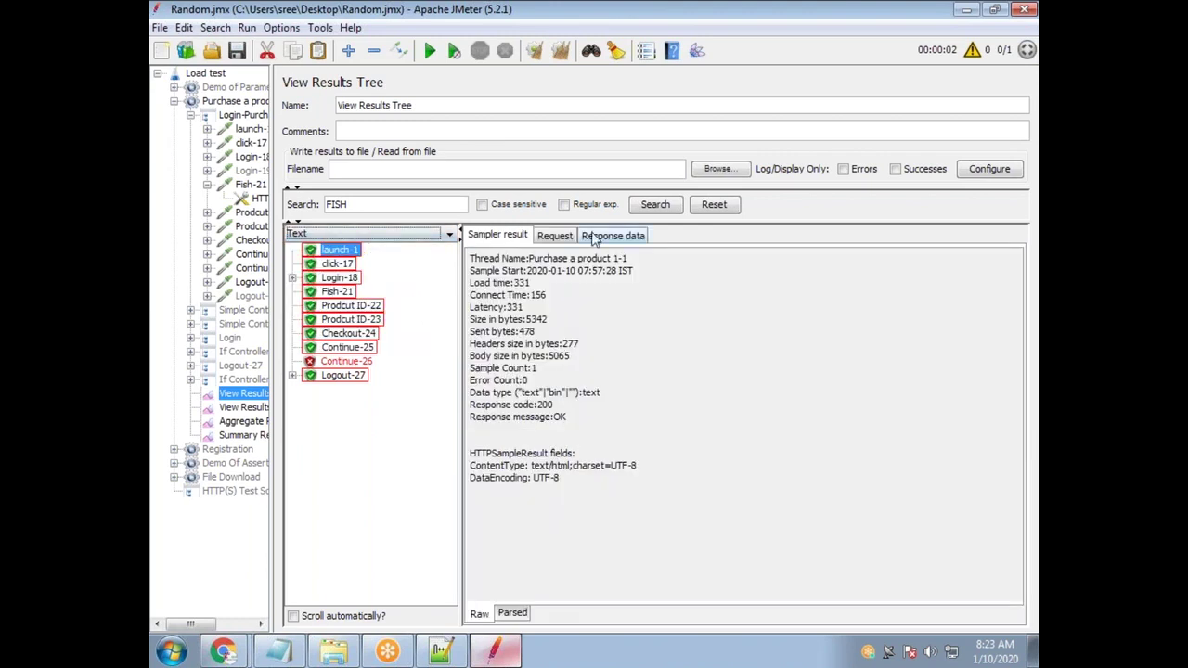
click(613, 237)
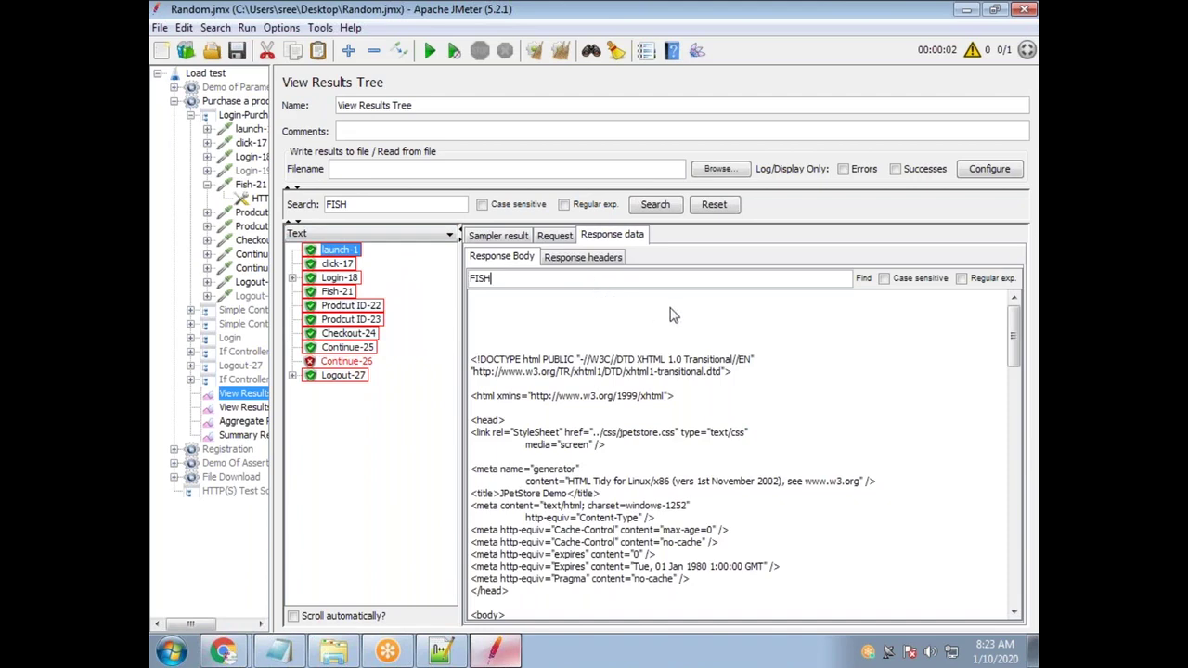
click(863, 278)
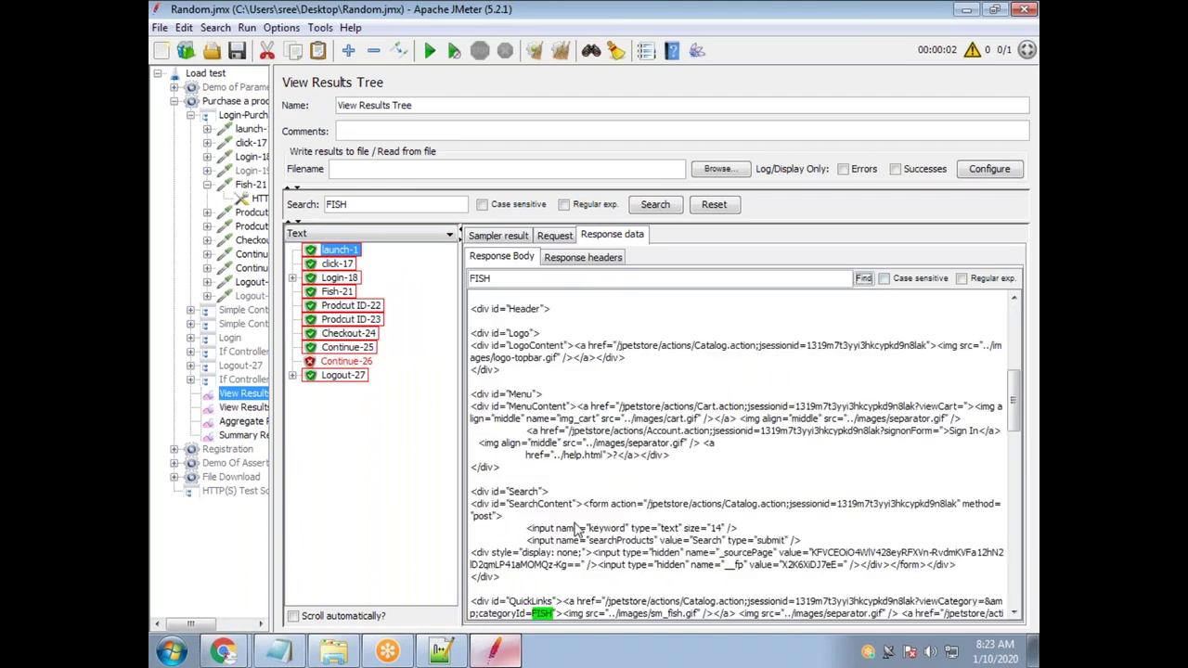
scroll(631, 510, down, 5)
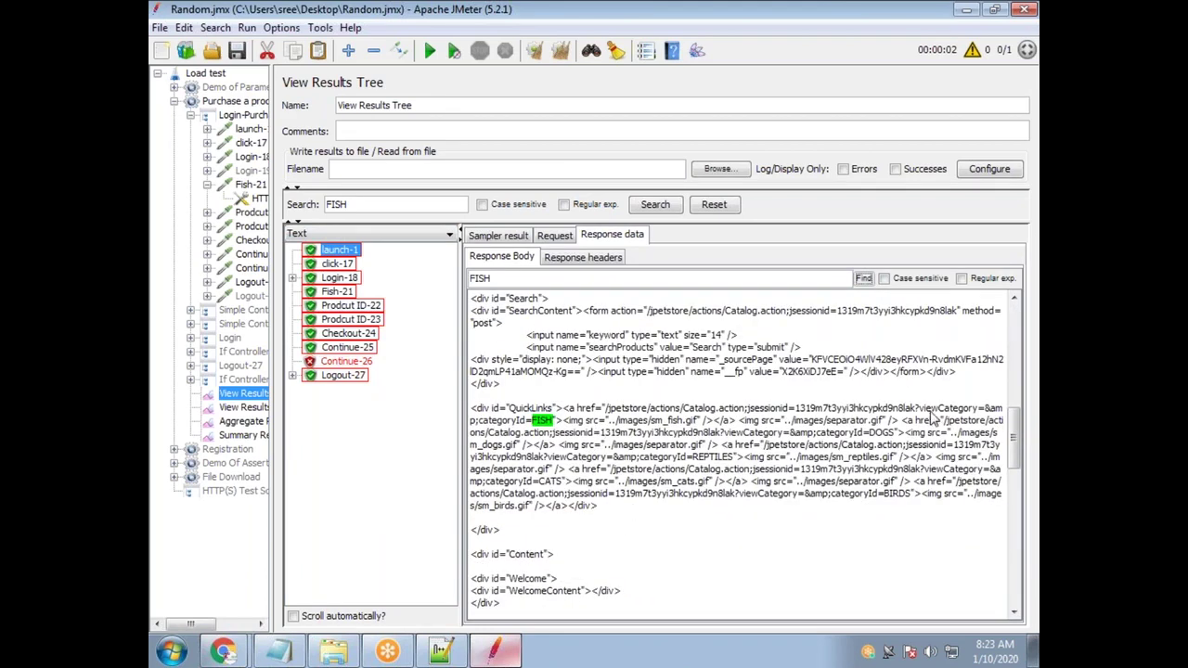
Copy the fragment viewCategory=&amp;categoryId=FISH"><img src= from the response body into the RegExp Tester's regular expression
drag(923, 408, 608, 434)
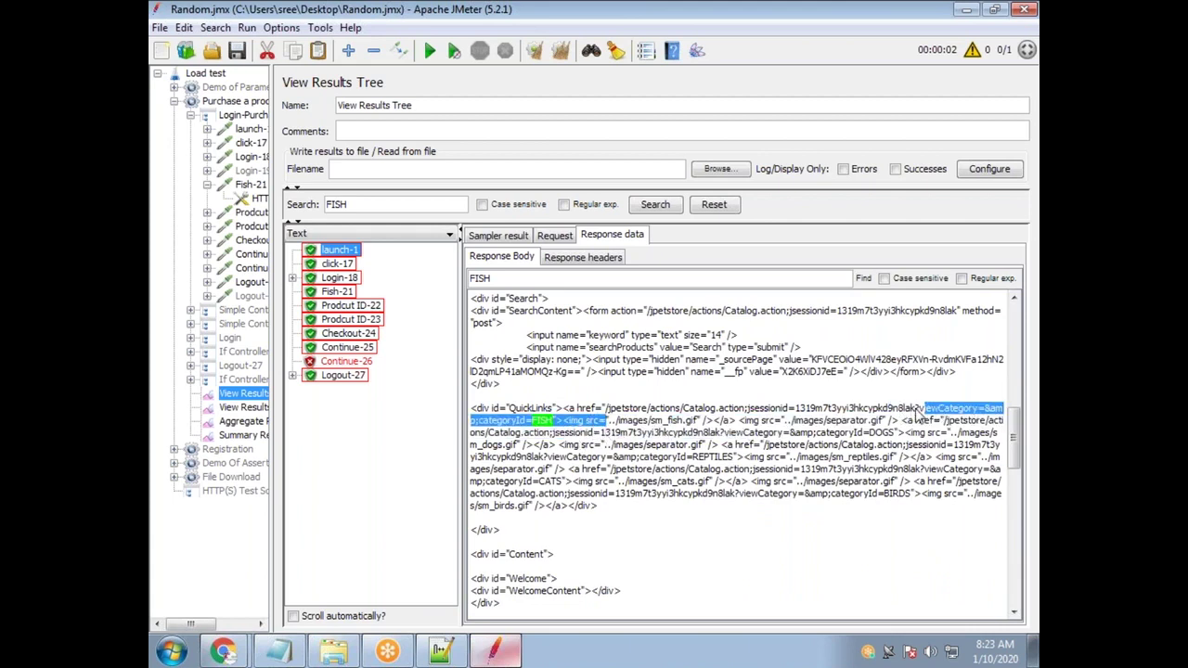
drag(918, 410, 608, 422)
key(ctrl+c)
click(369, 234)
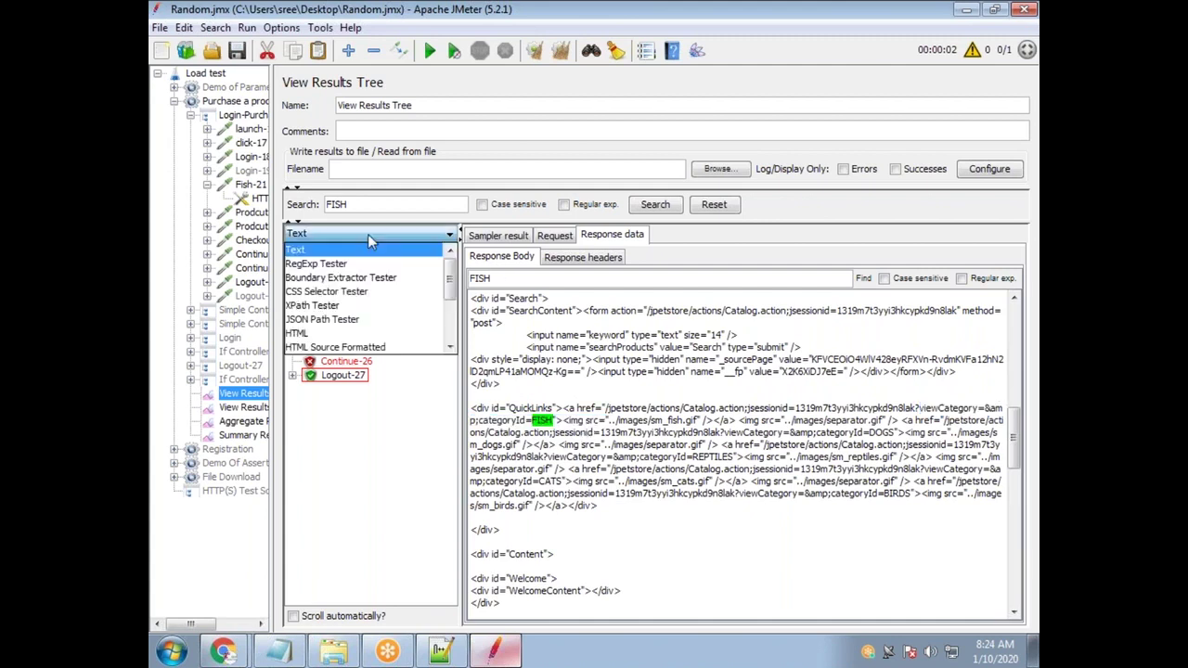
click(354, 265)
click(587, 443)
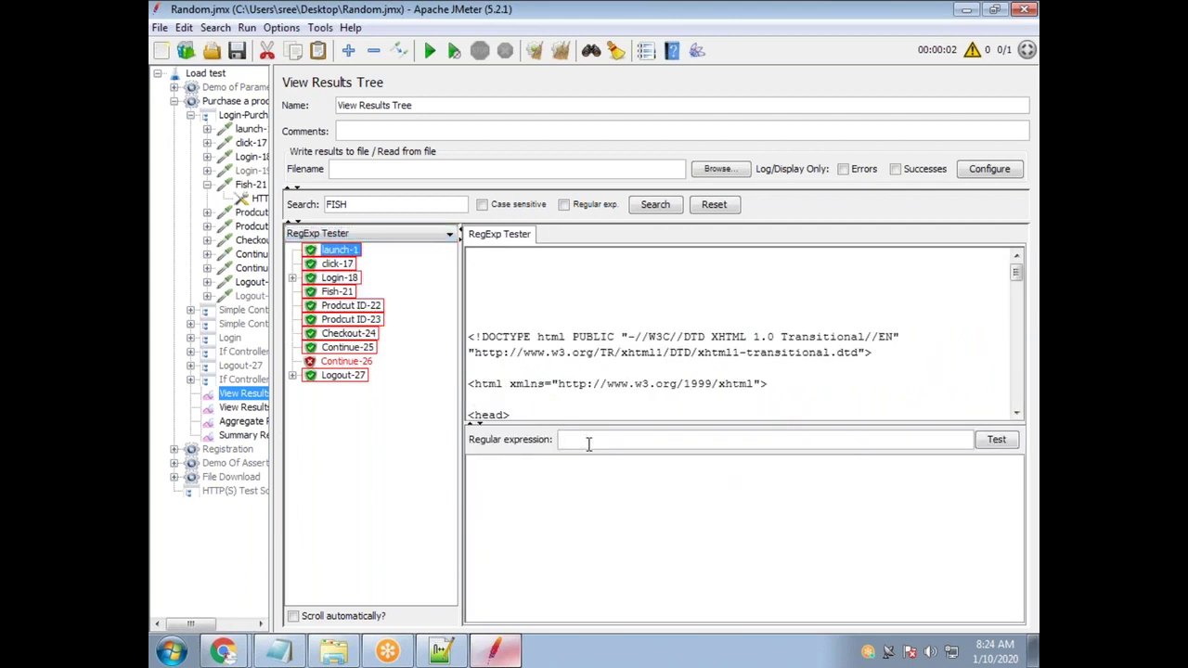
key(ctrl+v)
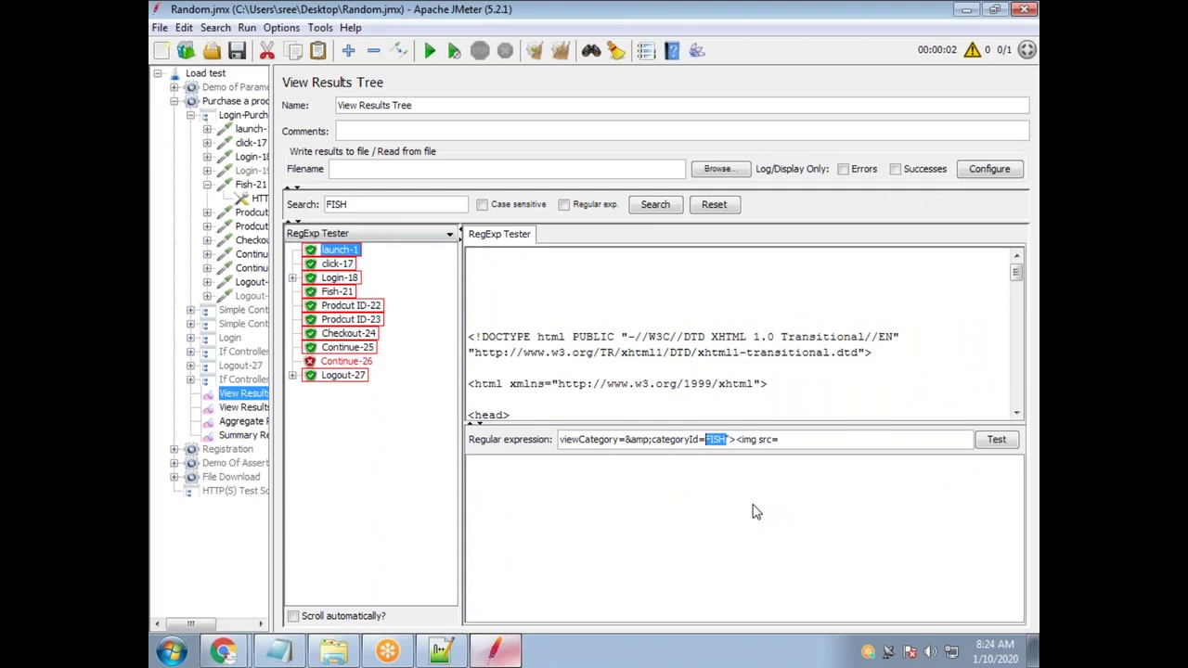
Substitute (.*?) for FISH in the viewCategory expression and test it
text(())
text(.*?)
click(995, 439)
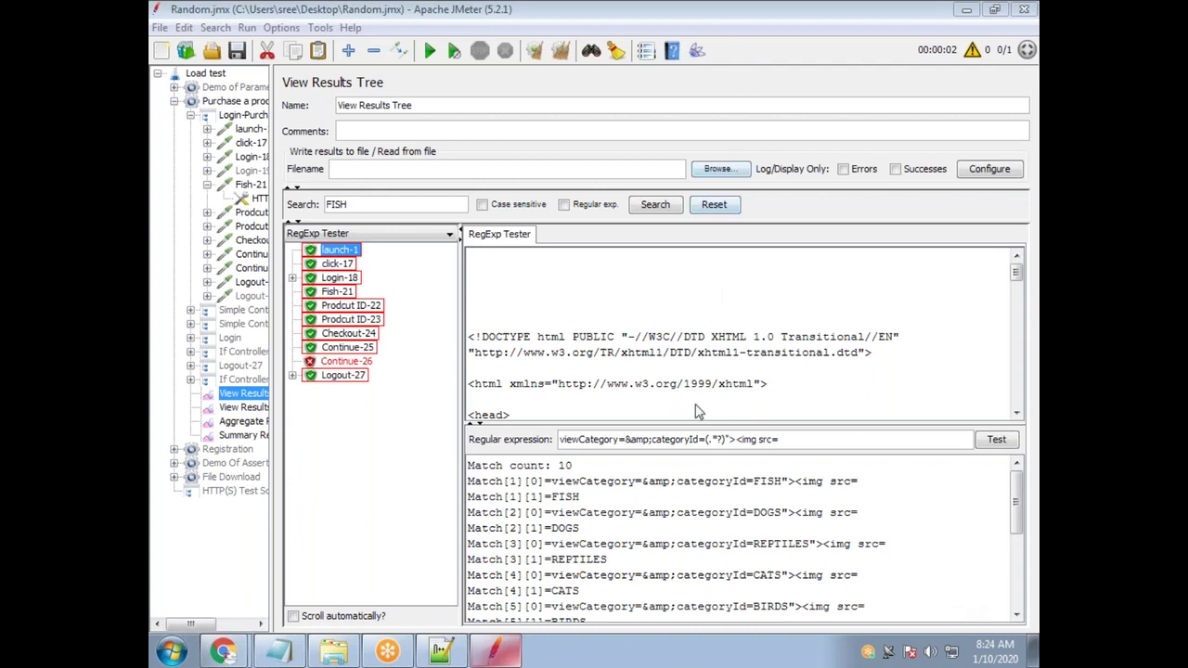
Copy the tested expression and add a Regular Expression Extractor post-processor to the launch-1 request
drag(789, 440, 557, 438)
key(ctrl+c)
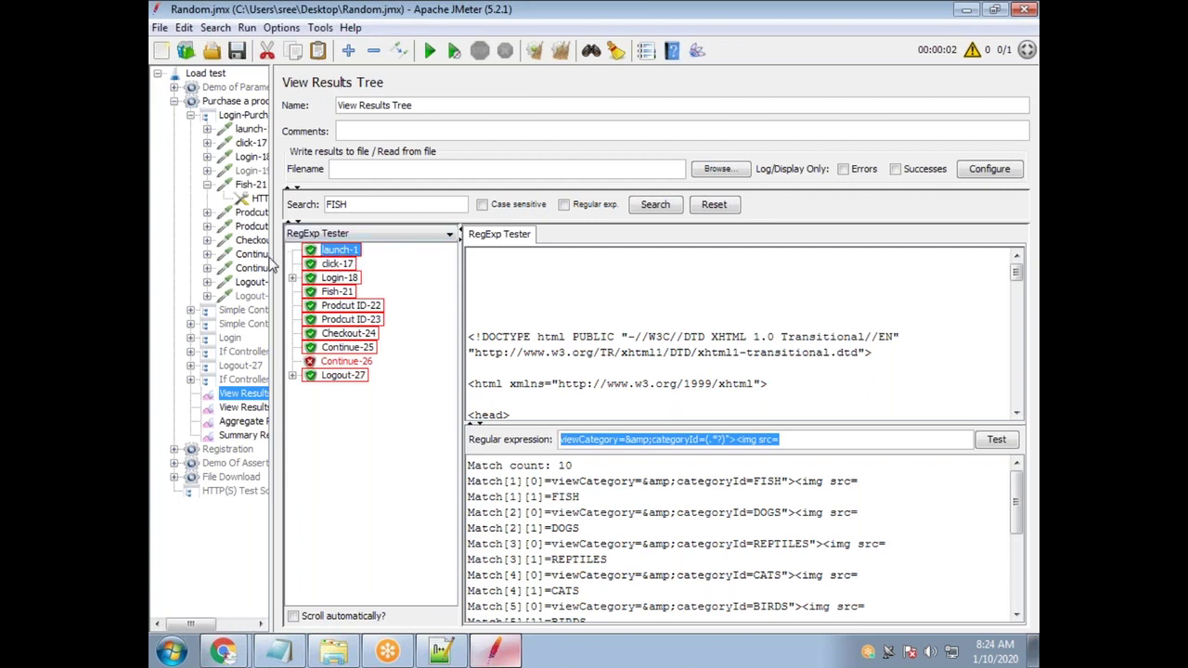
drag(275, 260, 420, 260)
click(253, 128)
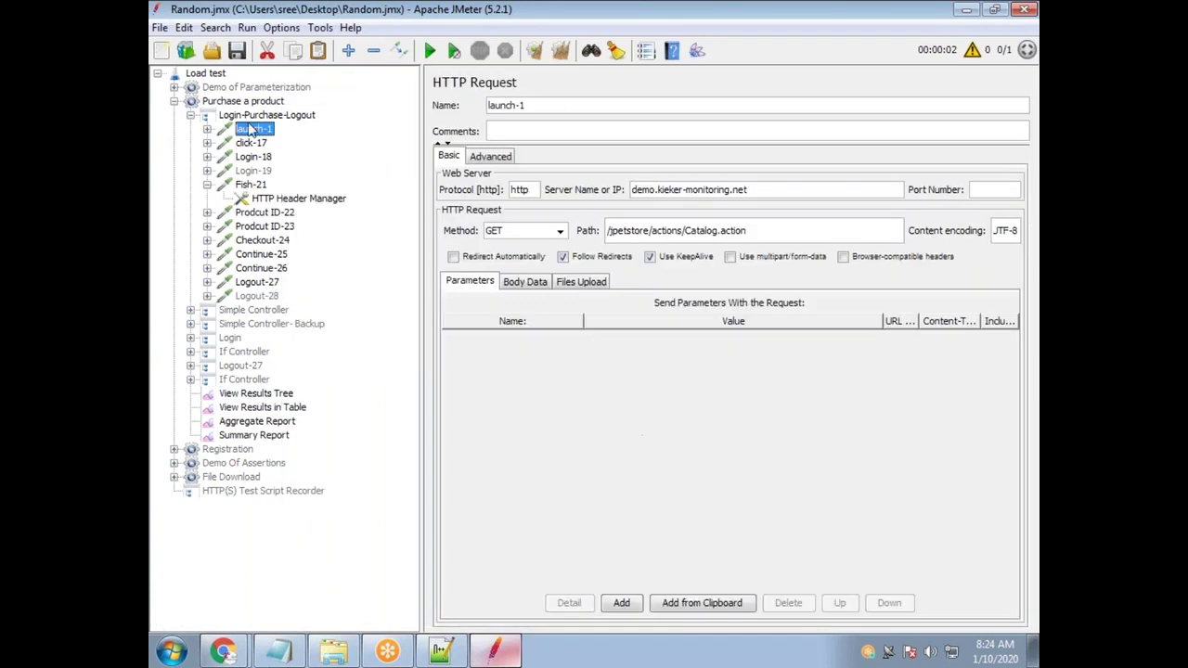
click(206, 129)
right_click(271, 134)
mouse_move(371, 149)
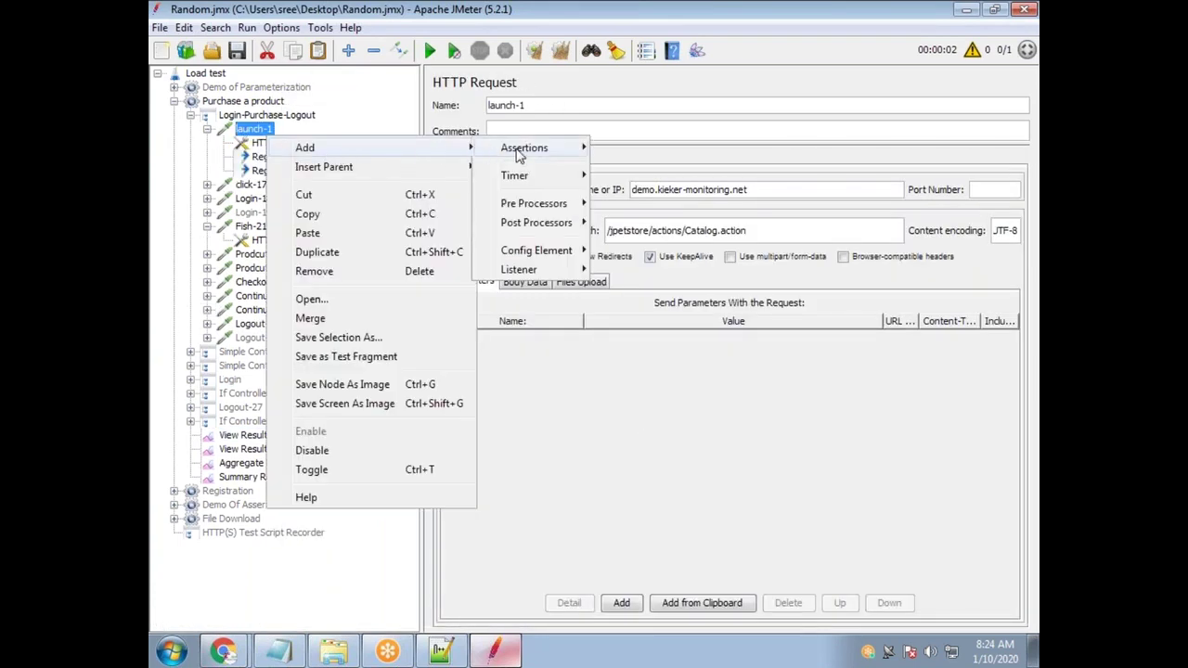
mouse_move(547, 243)
mouse_move(542, 223)
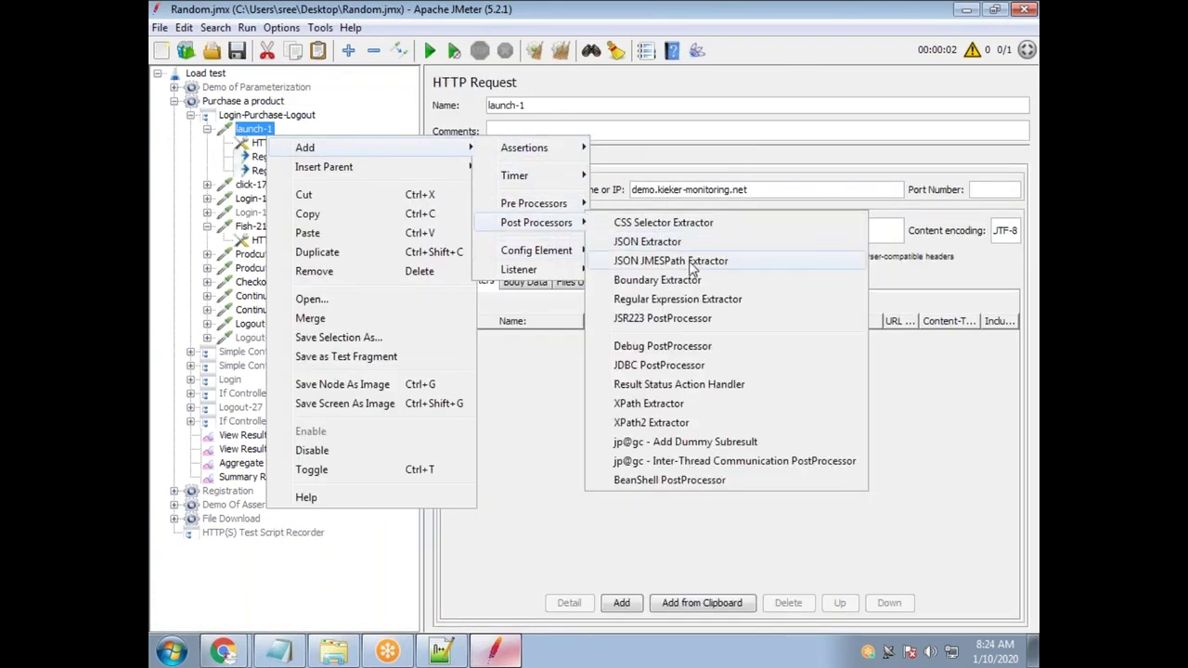
click(687, 301)
Paste viewCategory=&amp;categoryId=(.*?)"><img src= as the regular expression of the launch-1 request's new extractor
click(722, 264)
key(ctrl+v)
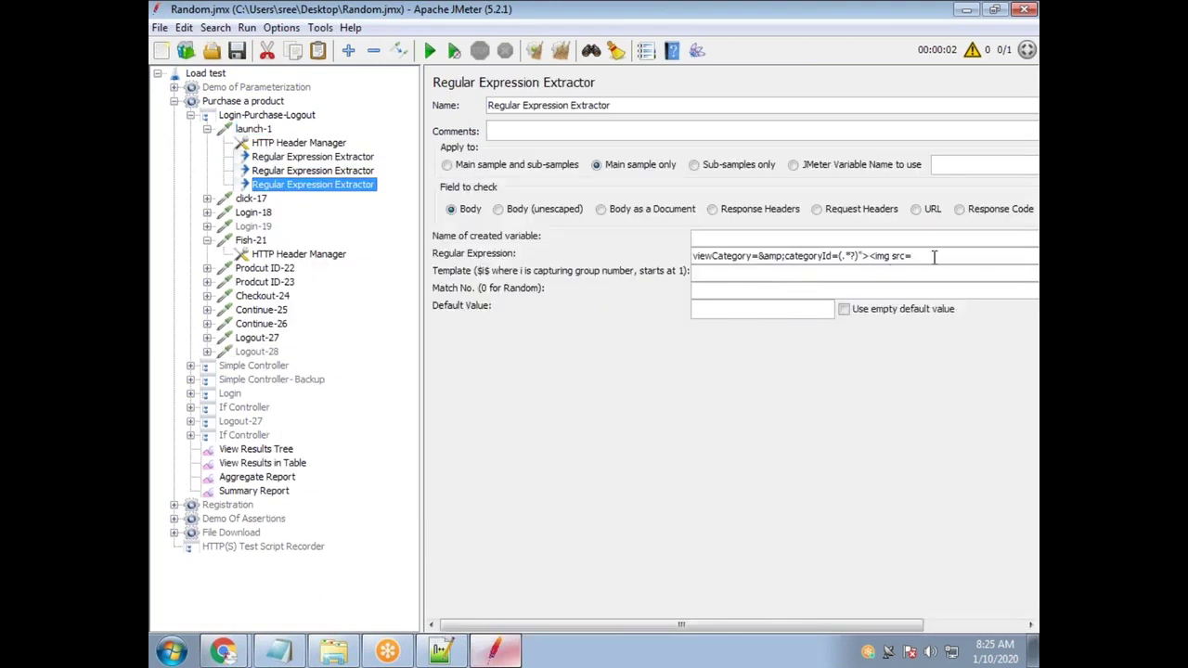
drag(935, 257, 736, 272)
key(alt+Tab)
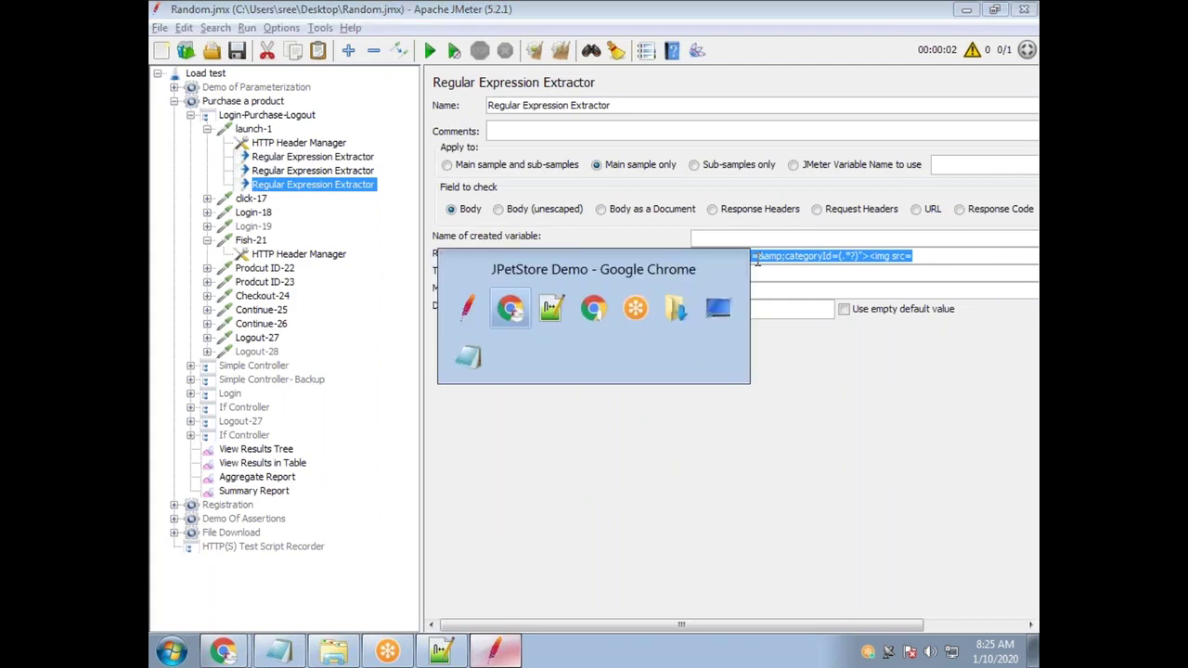
click(854, 256)
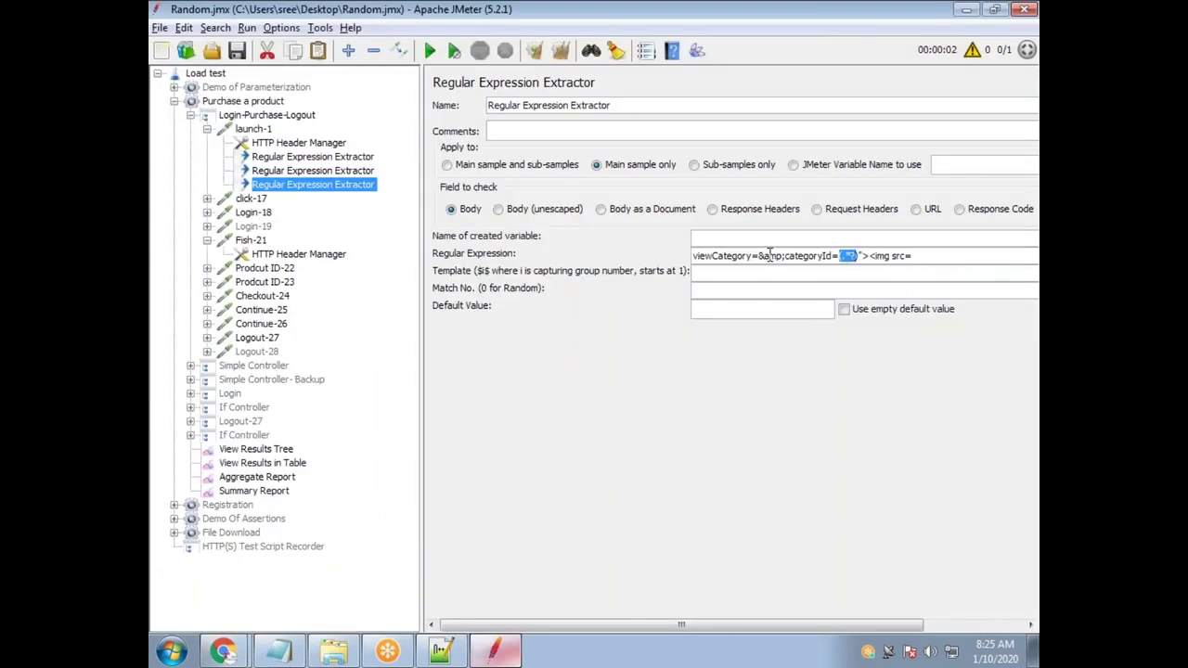
Name the extractor's variable PETS and set template $1$, match number 1 and default value NOT FOUND
click(701, 240)
text(PETS)
click(729, 271)
text(1)
click(709, 315)
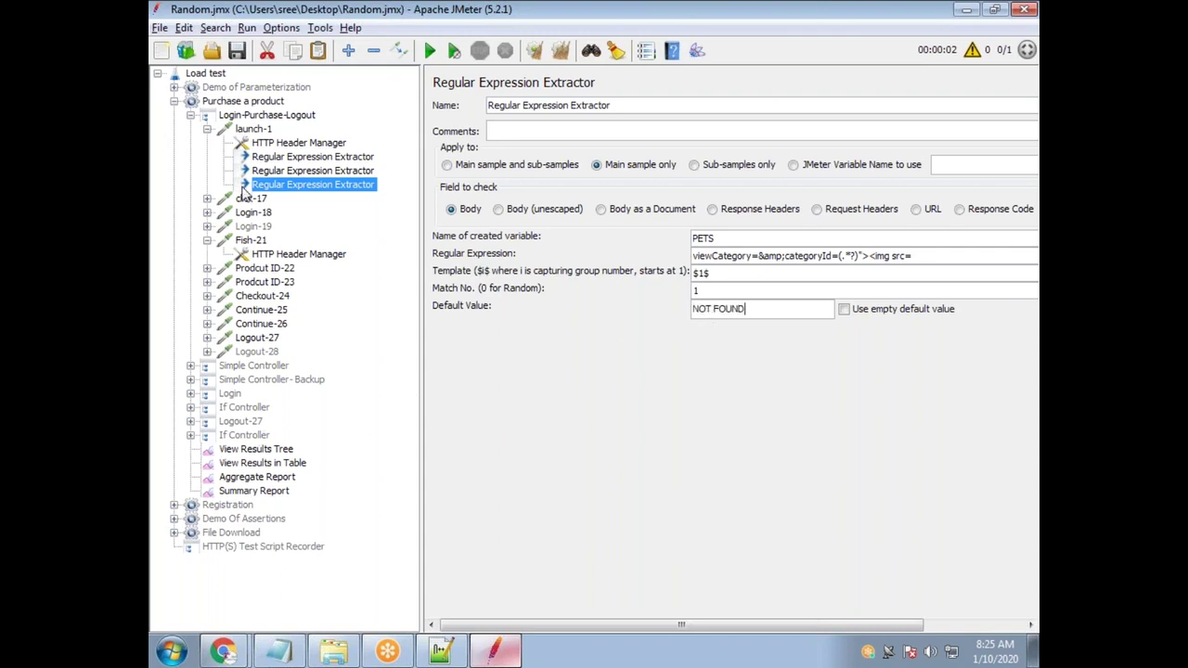
drag(727, 240, 683, 237)
Add a Debug Sampler to the Purchase a product thread group
click(241, 102)
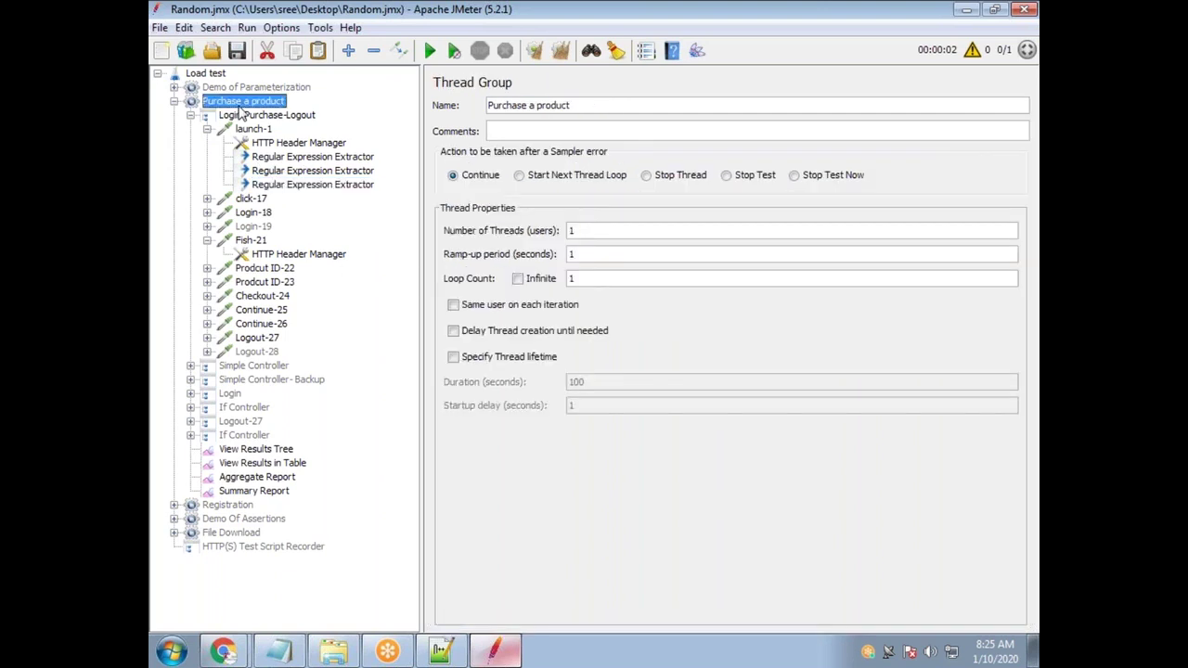
right_click(240, 112)
mouse_move(417, 118)
mouse_move(554, 120)
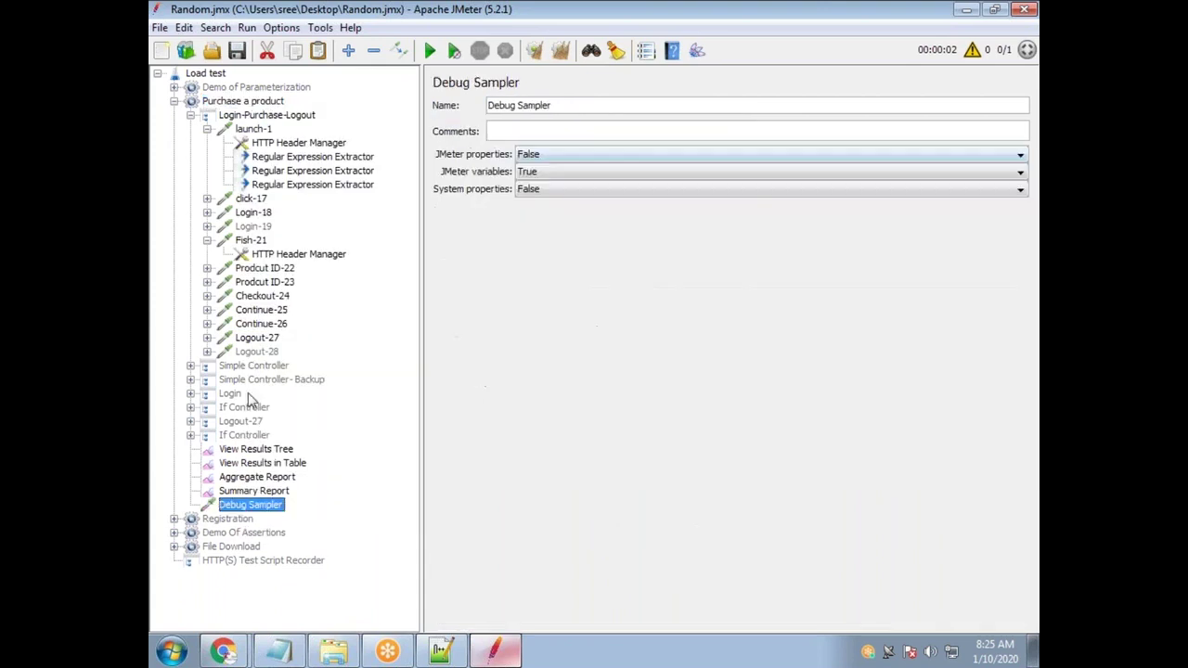
Add a View Results Tree listener under the Debug Sampler
right_click(259, 505)
mouse_move(406, 307)
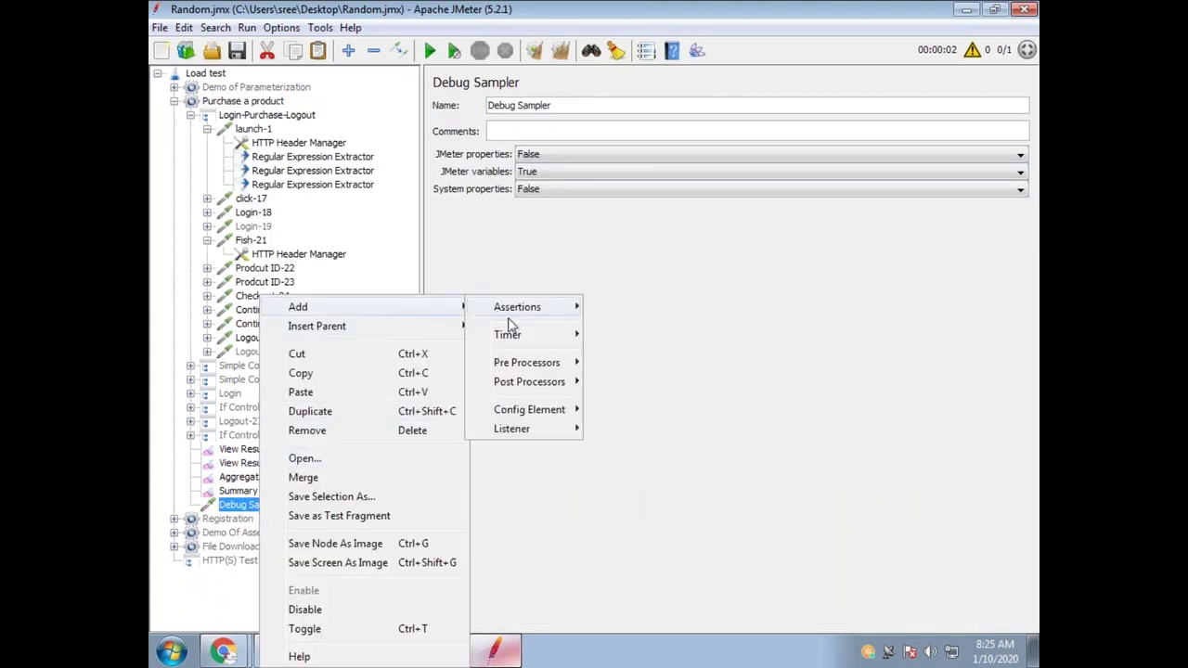
mouse_move(557, 429)
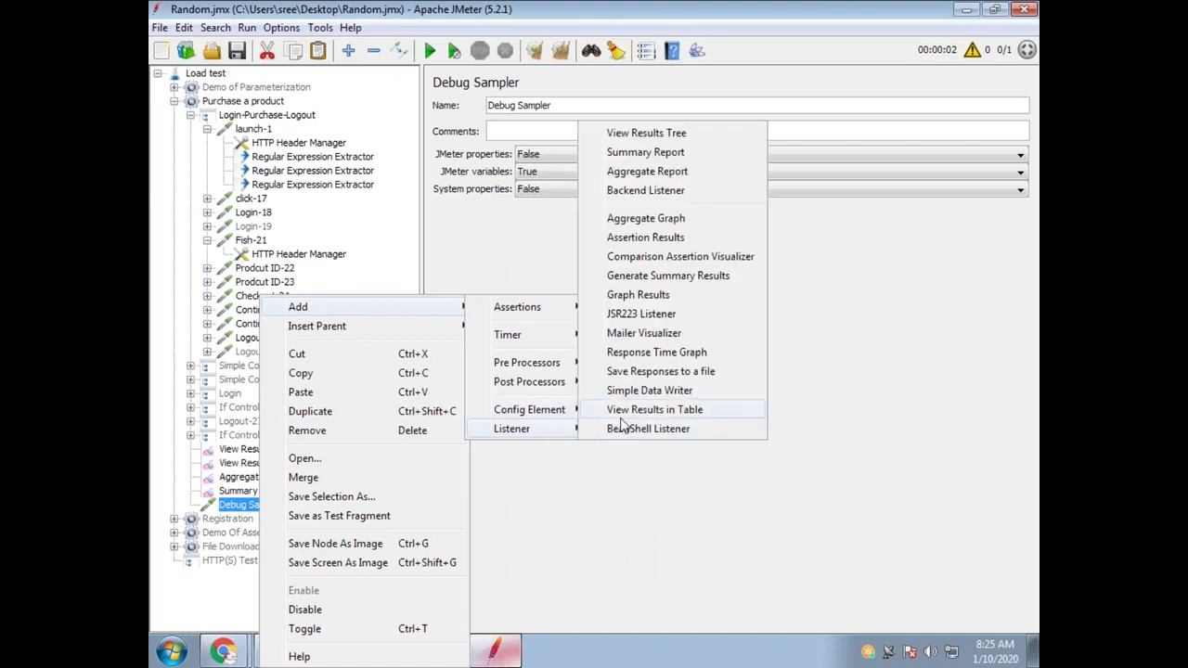
click(659, 132)
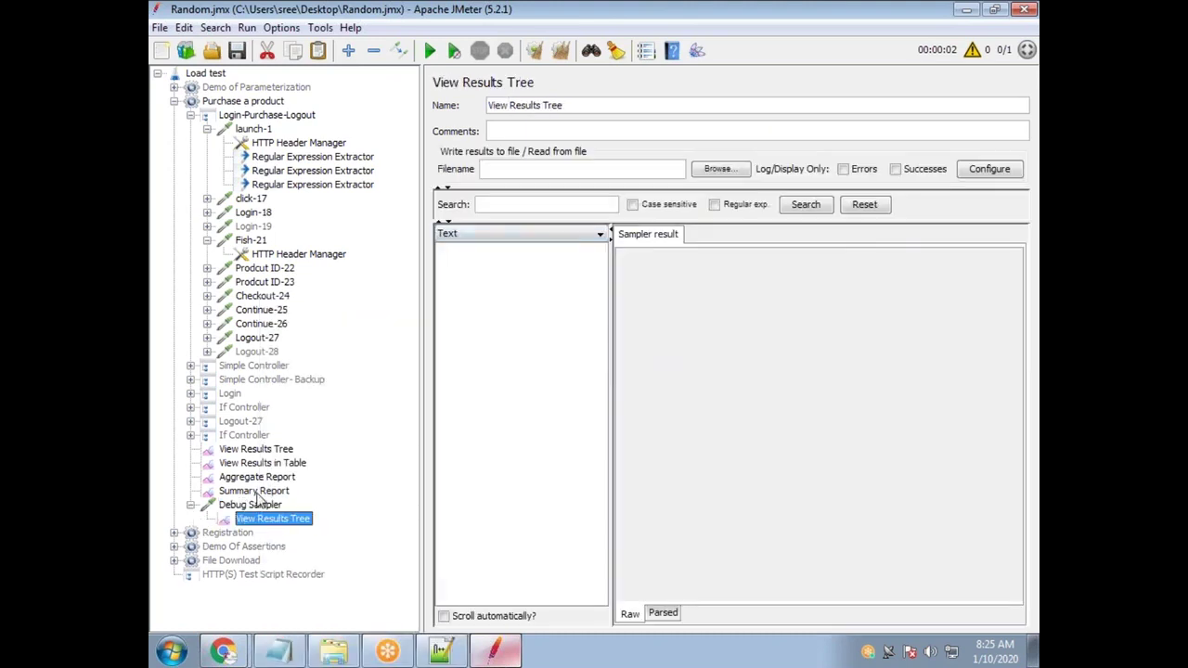
Remove the View Results in Table, Aggregate Report and Summary Report listeners from the Purchase a product thread group
click(263, 490)
shift+click(264, 463)
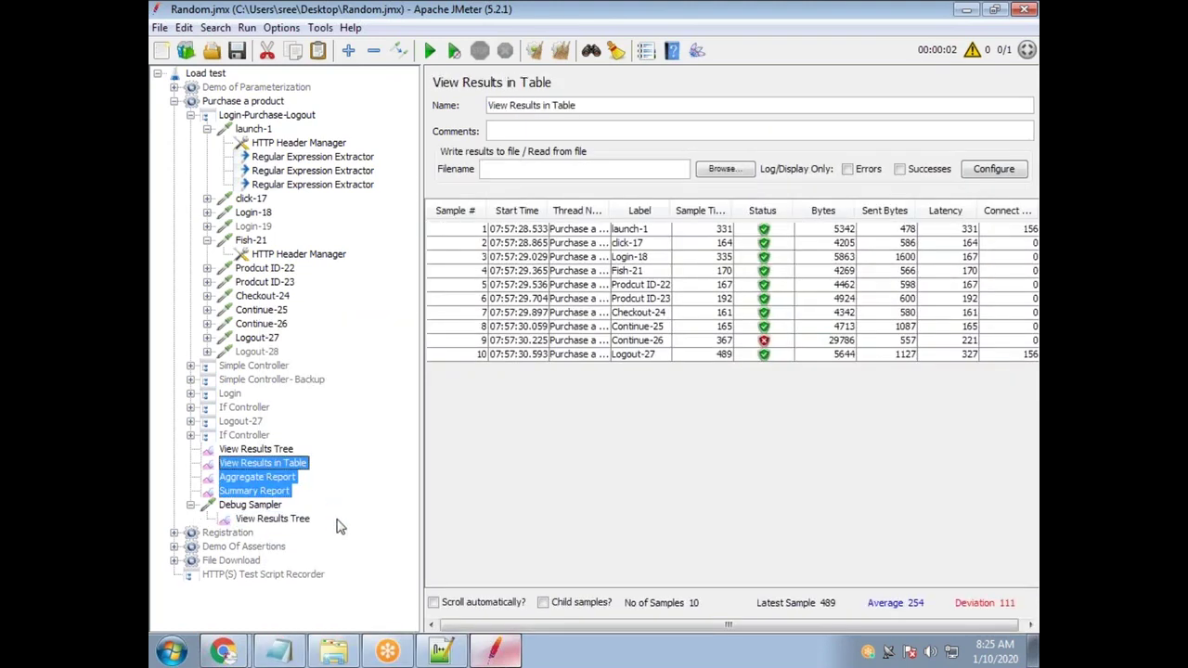
key(End)
click(258, 464)
shift+click(260, 492)
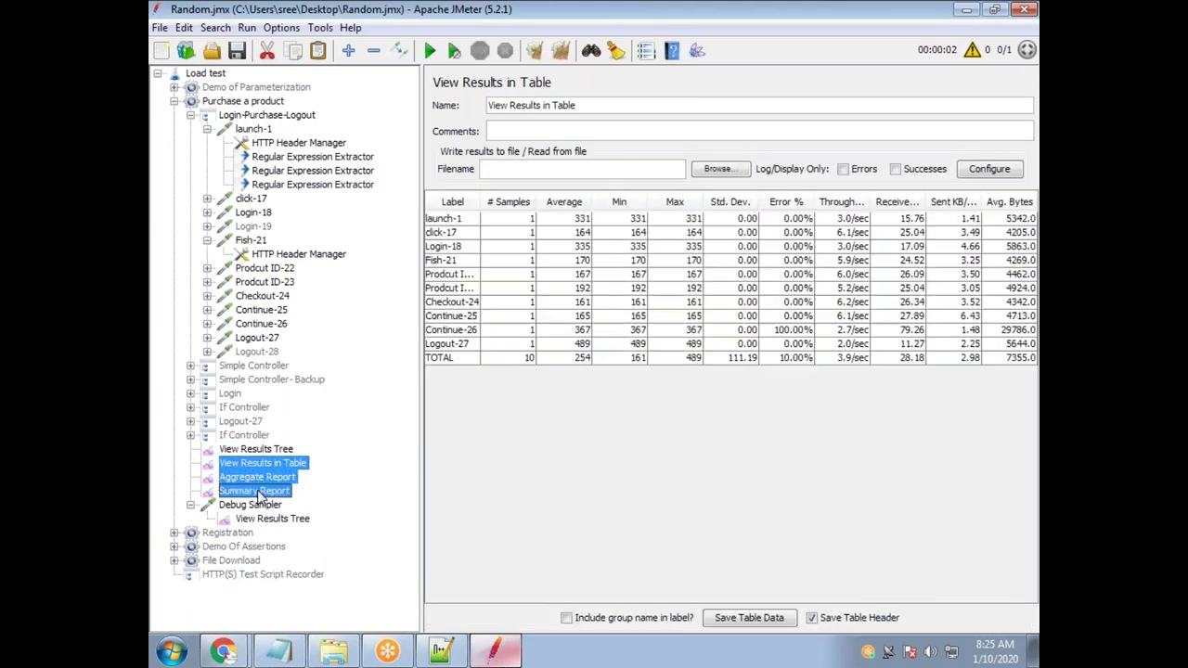
key(Delete)
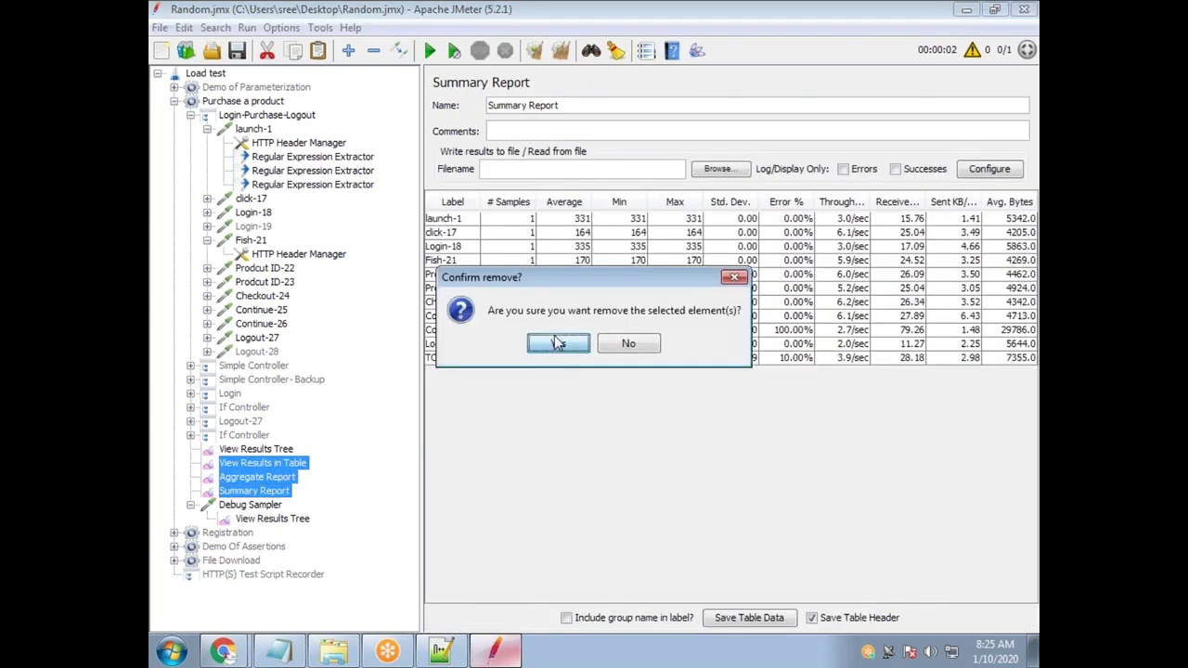
click(558, 343)
Remove all disabled controllers from Simple Controller through the last If Controller in the Purchase a product thread group
click(242, 368)
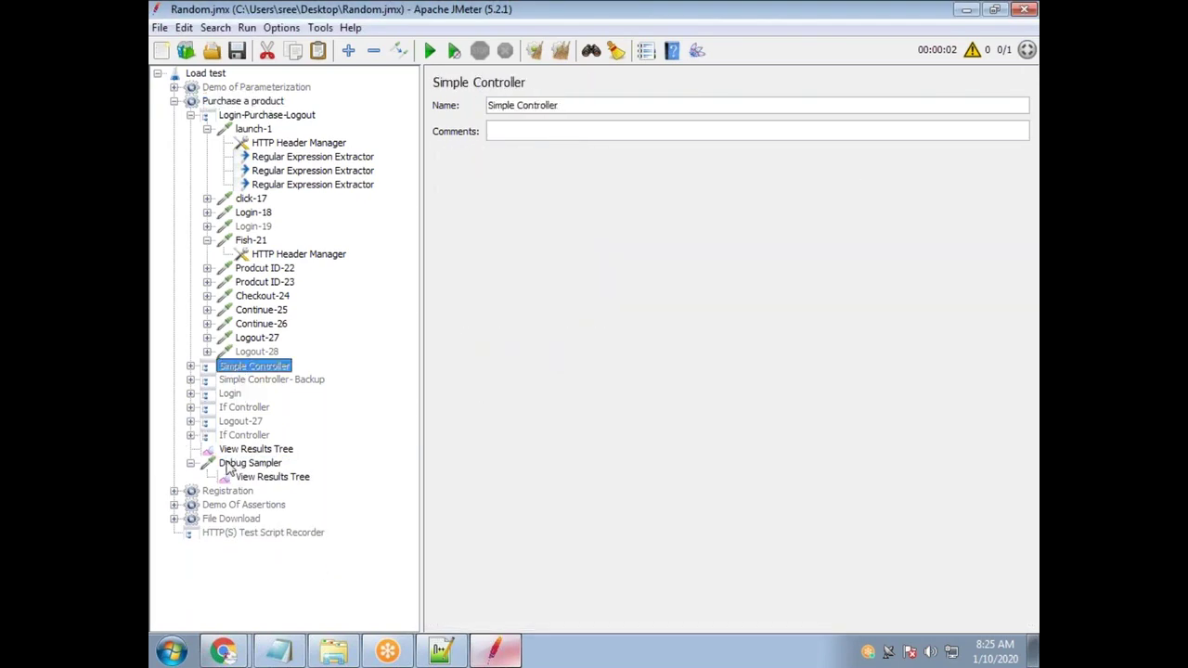
shift+click(244, 435)
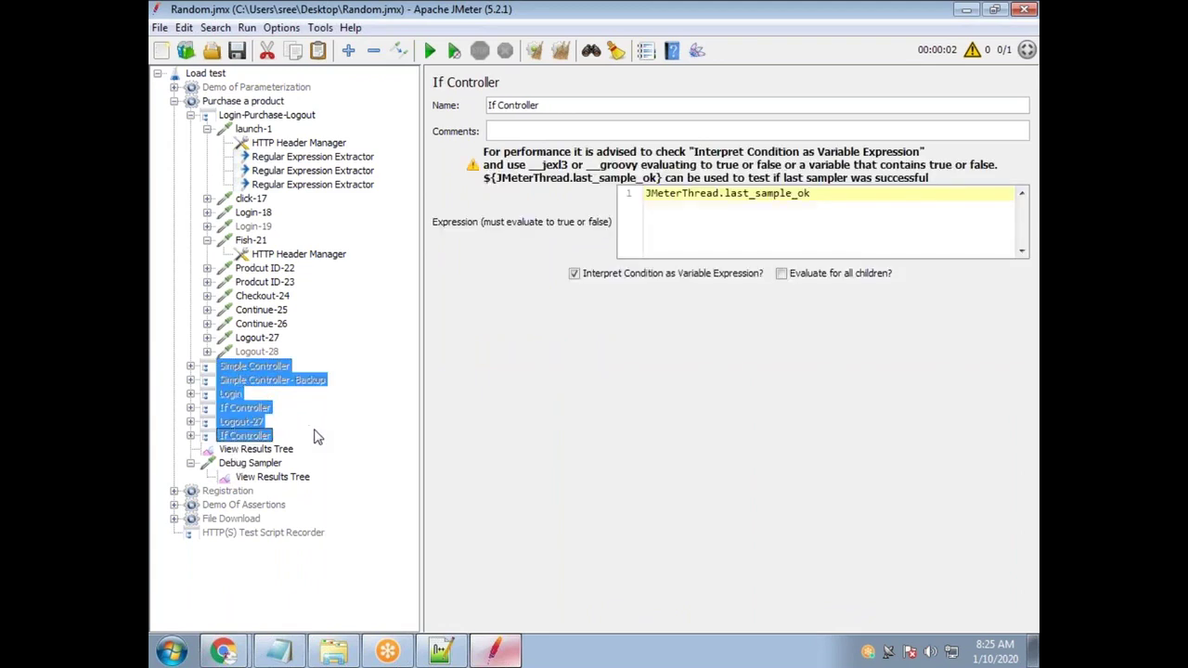
key(Delete)
click(555, 344)
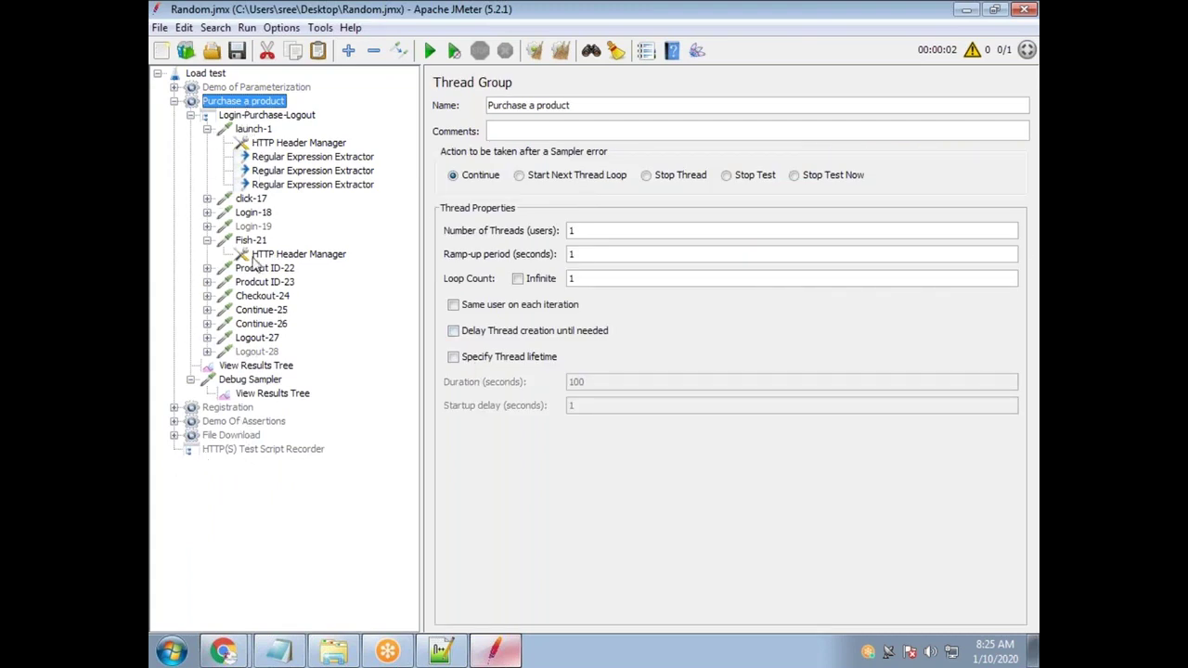
Review the third launch-1 extractor's variable name, regular expression and match number
click(312, 185)
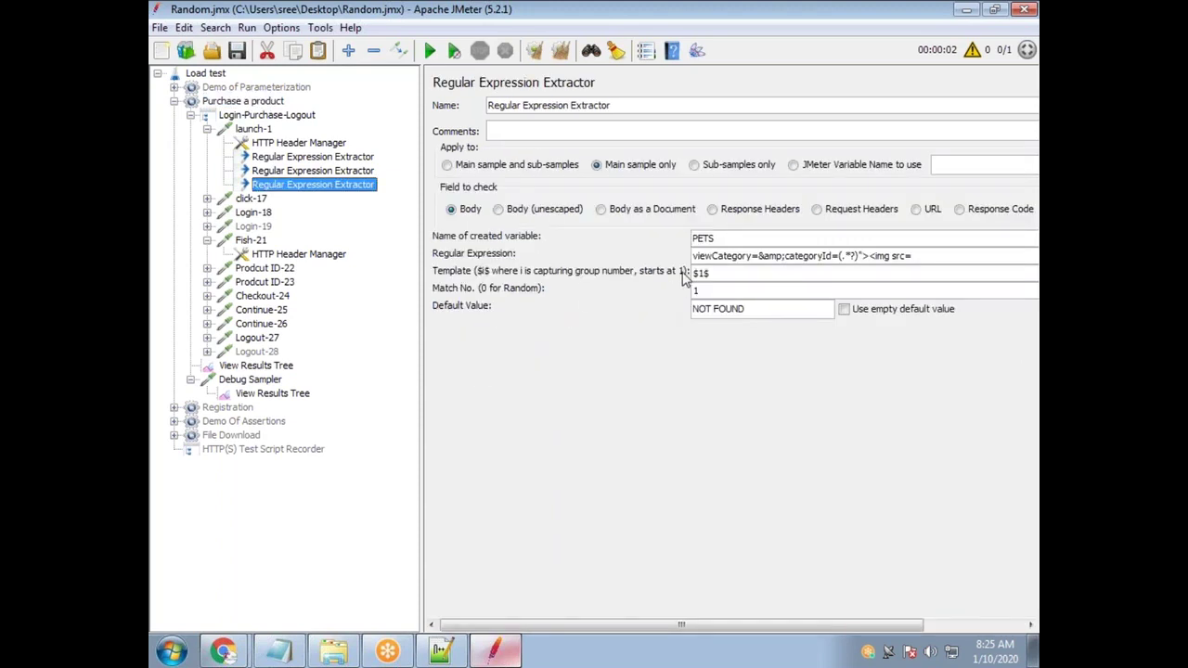
double_click(734, 239)
drag(919, 256, 692, 257)
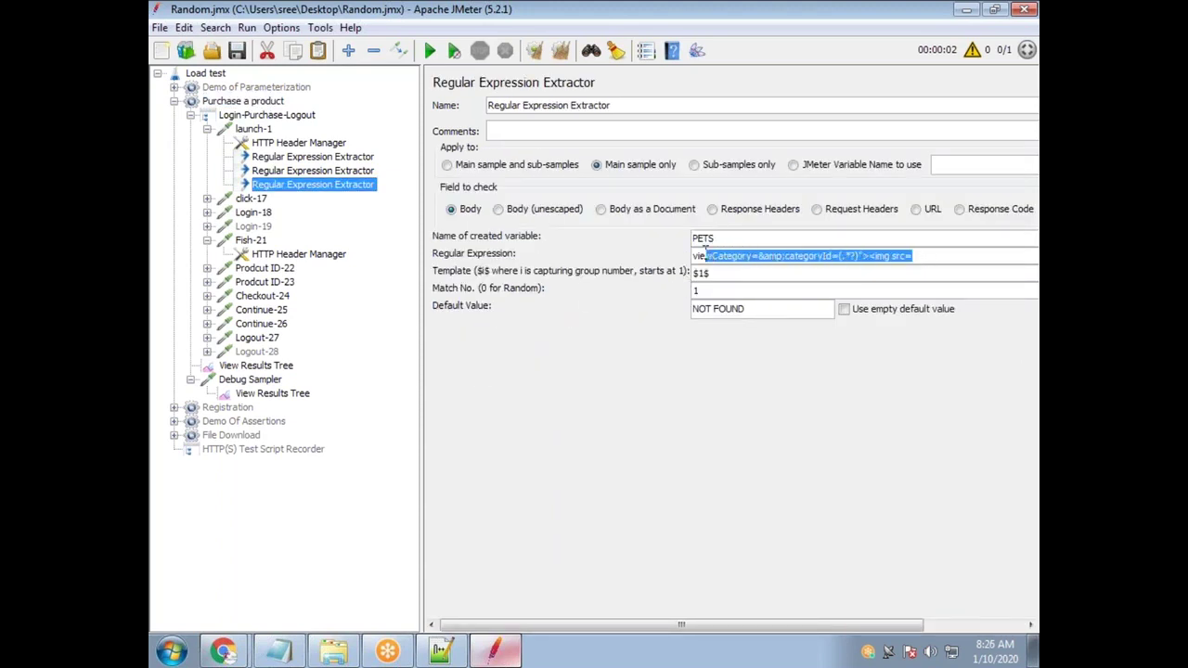
click(716, 292)
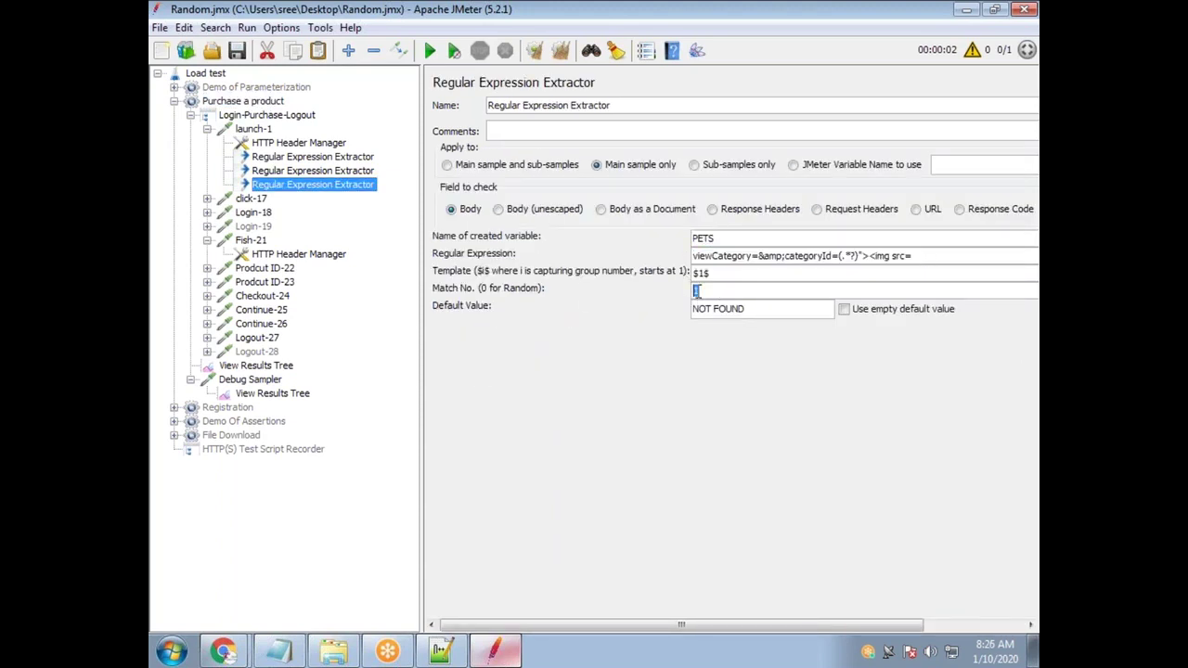
drag(960, 256, 679, 253)
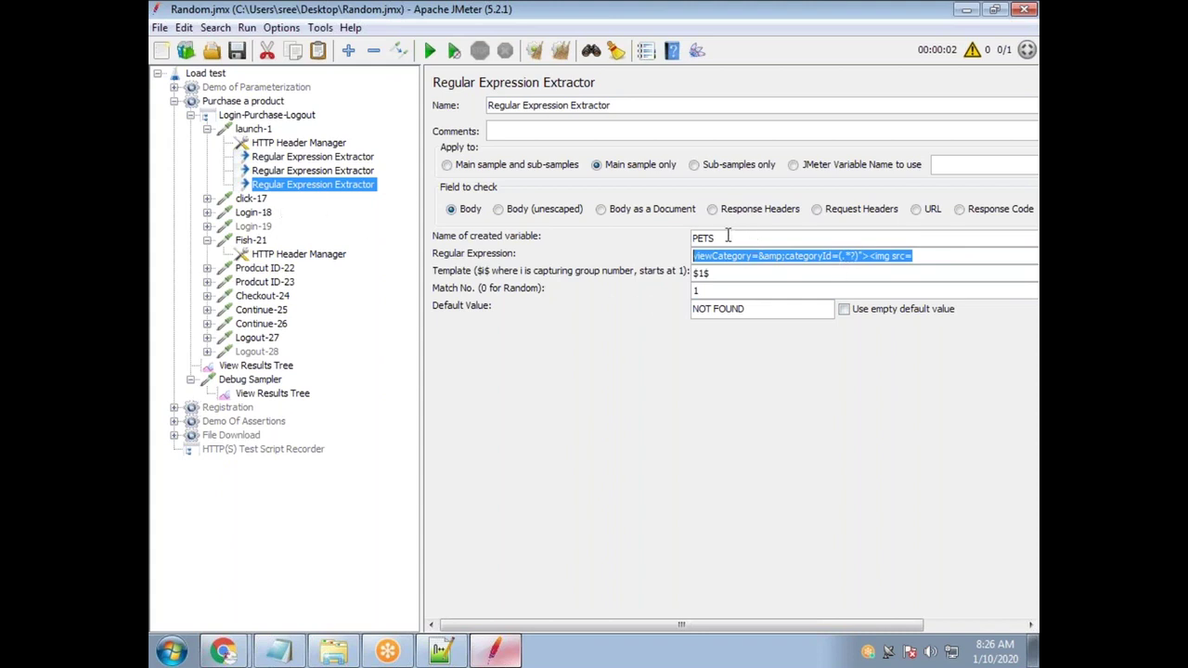
drag(728, 236, 670, 232)
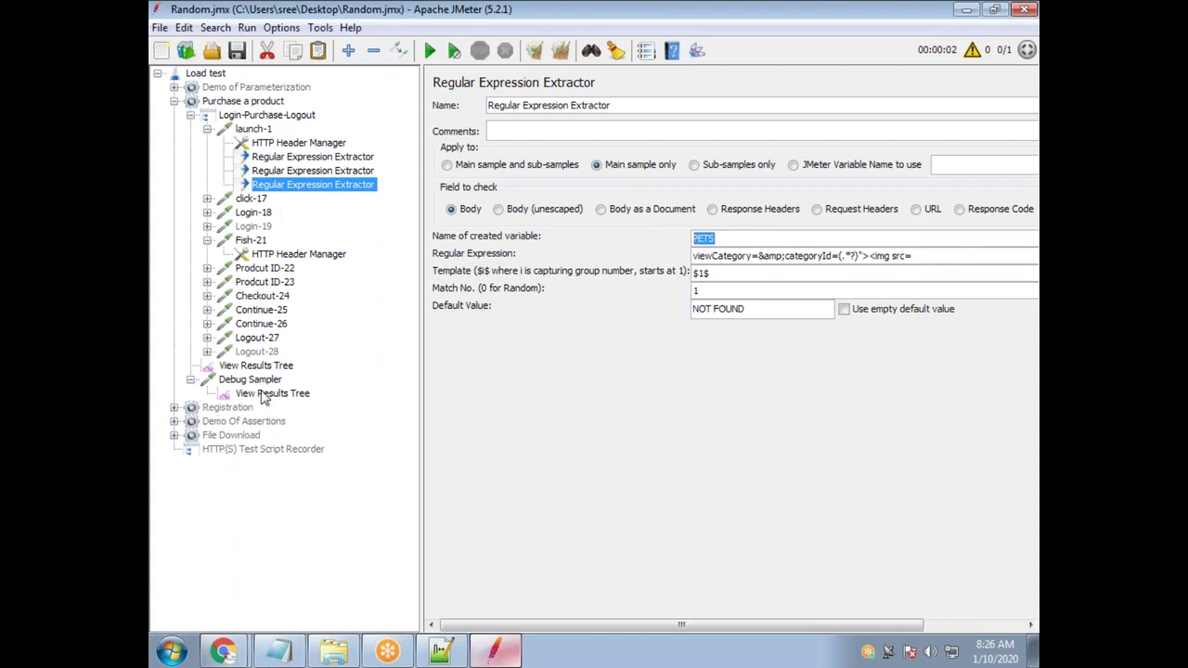
Run the test and check the PETS variable in the Debug Sampler's response body
click(263, 397)
click(430, 50)
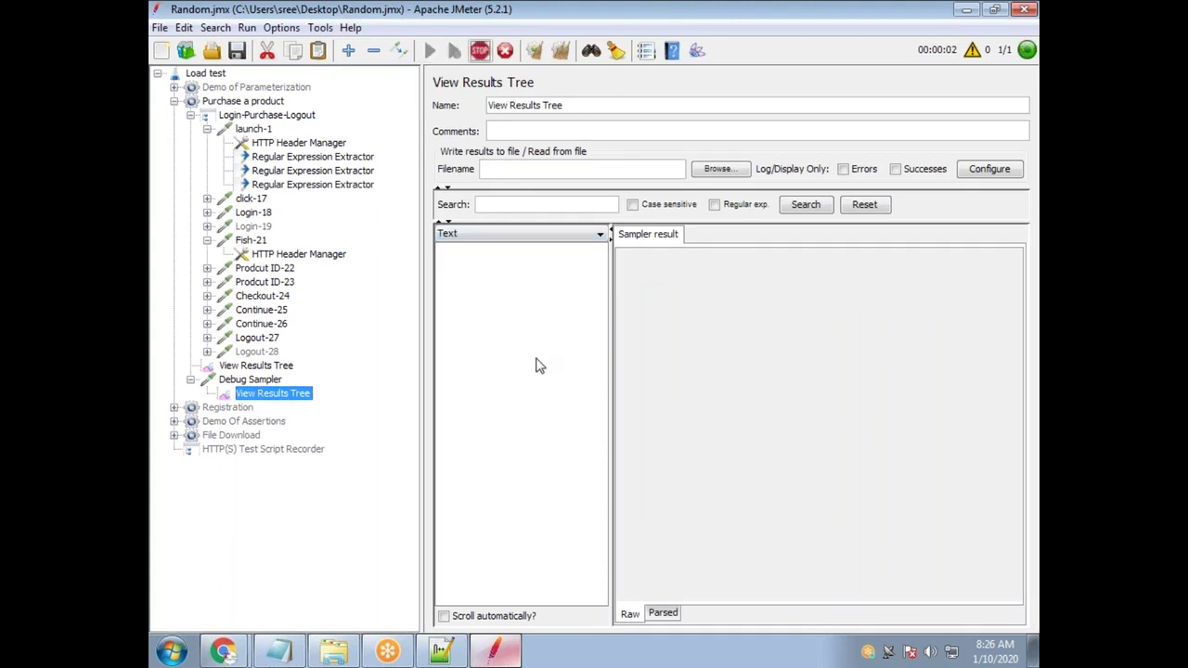
click(492, 253)
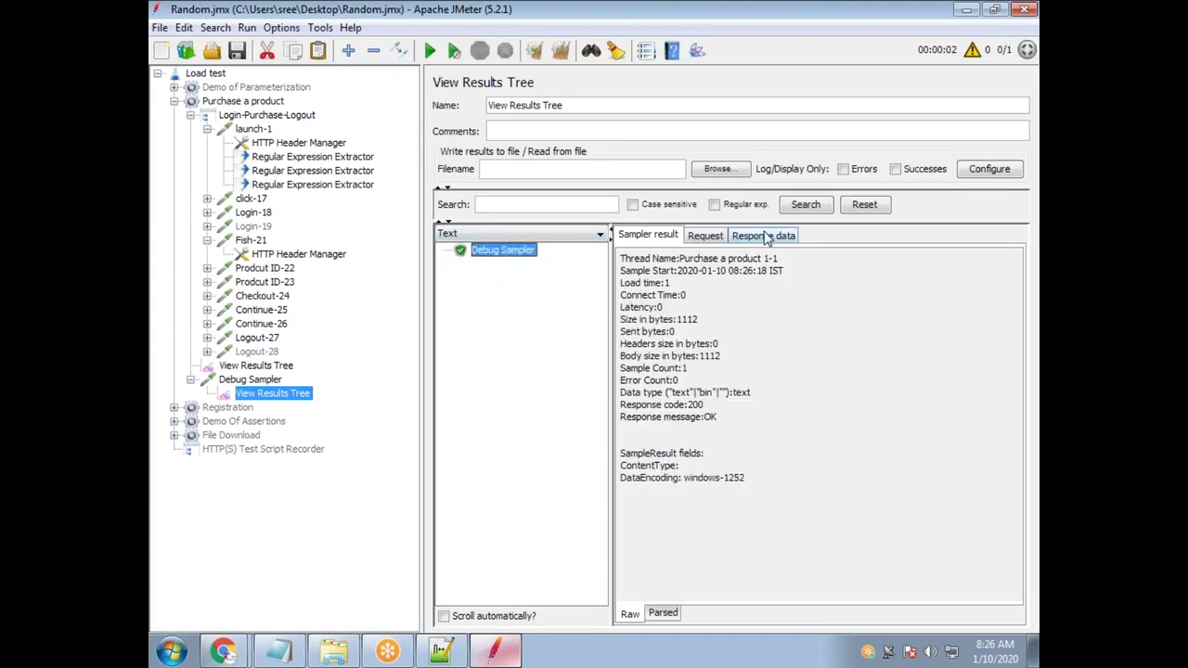
click(762, 236)
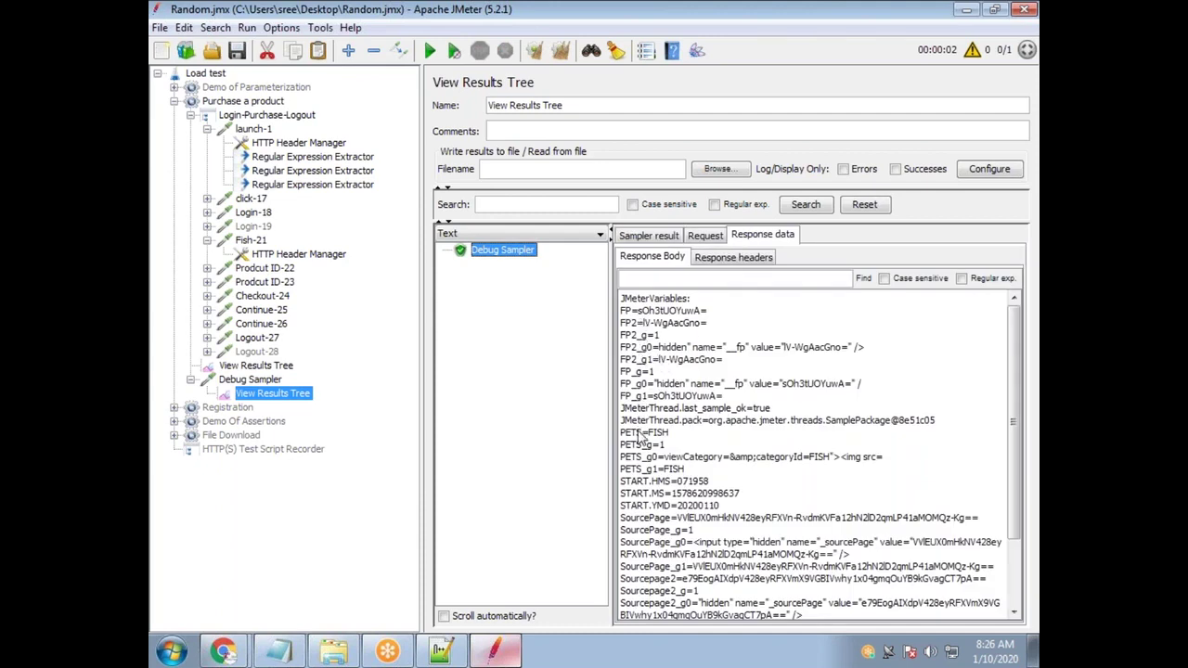
mouse_move(628, 437)
mouse_down()
mouse_move(672, 434)
mouse_move(620, 436)
mouse_up()
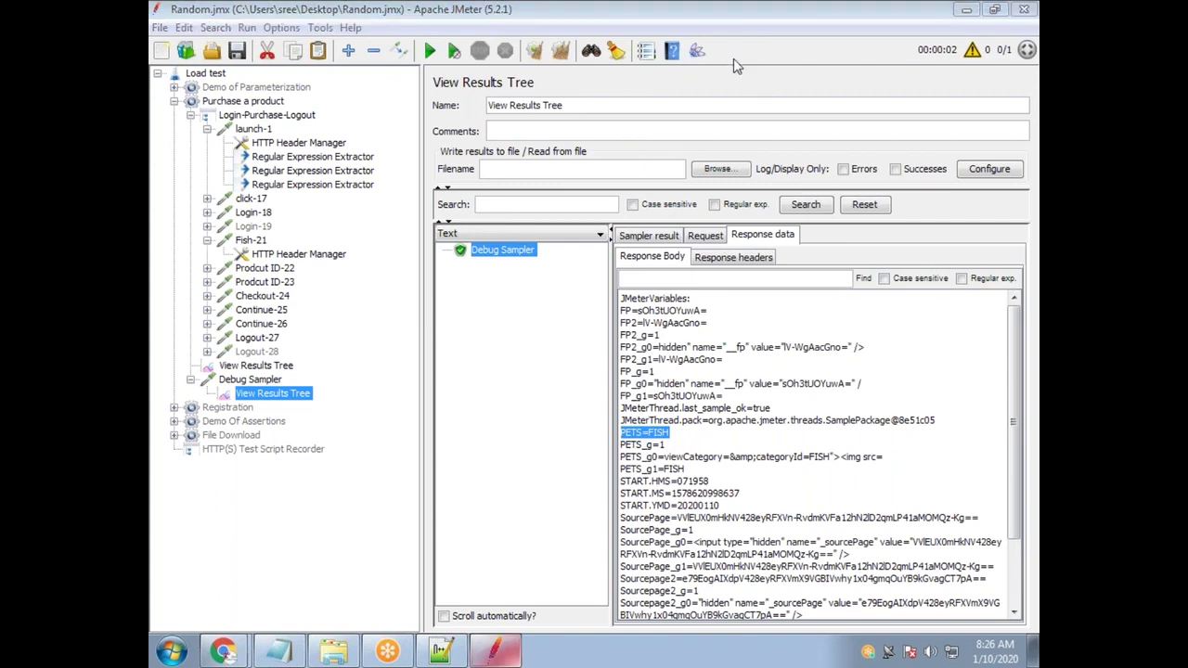
drag(673, 433, 626, 434)
Set the PETS extractor's match number to 2
click(293, 184)
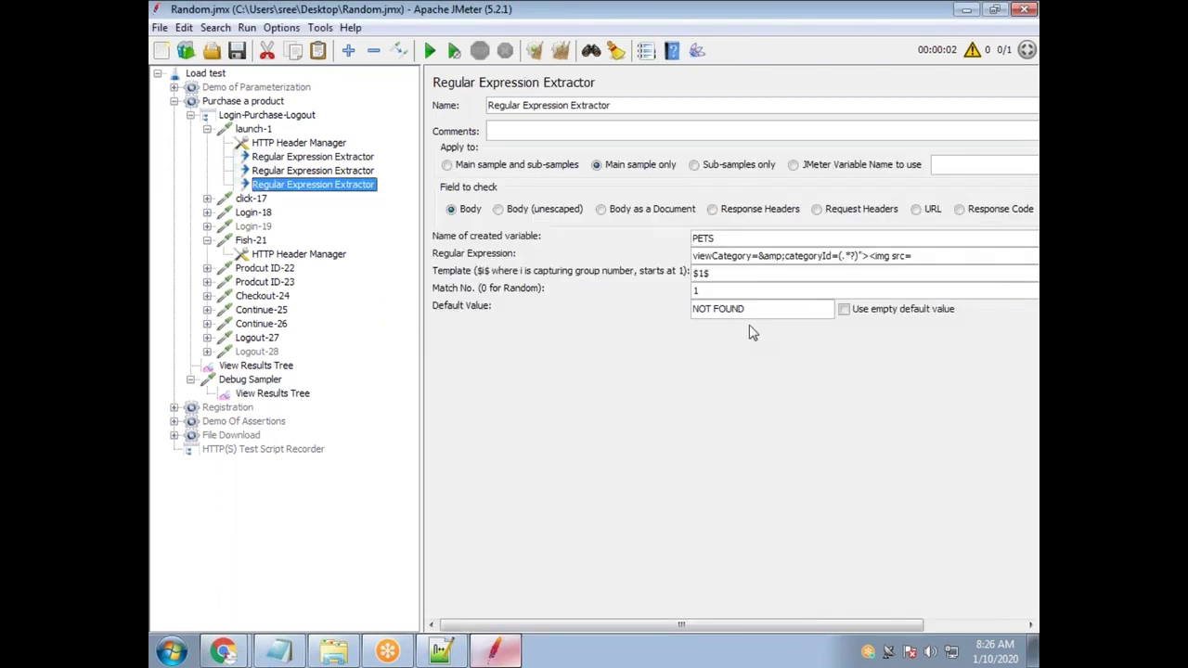
double_click(712, 291)
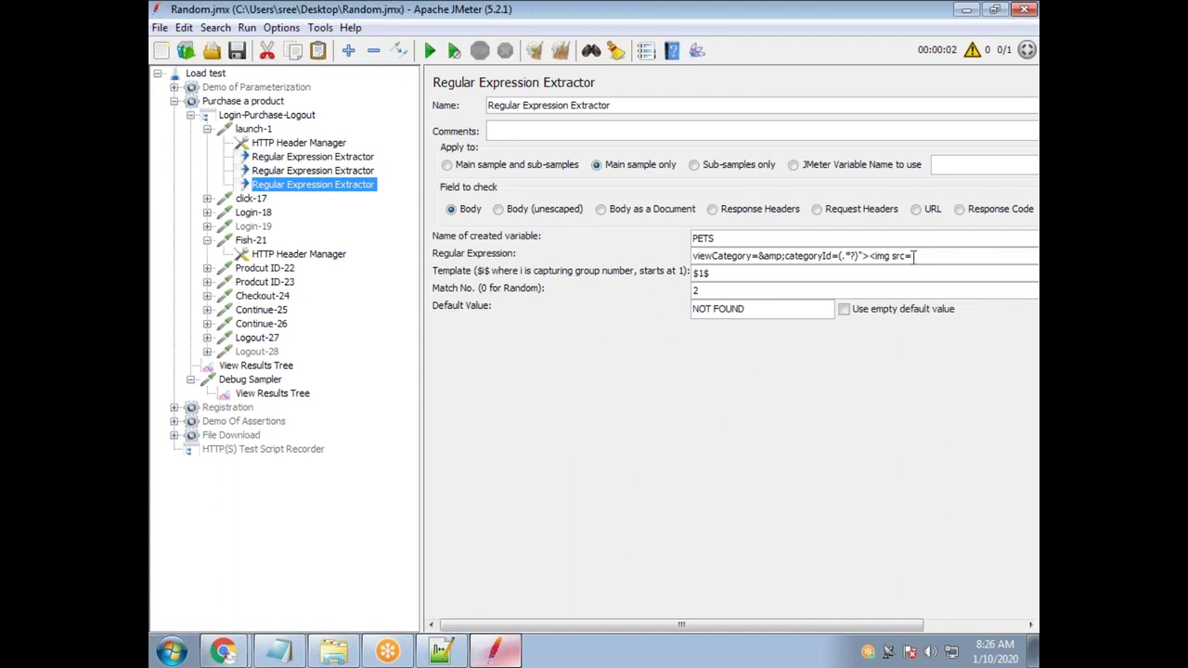
Copy the PETS extractor's regular expression and open the View Results Tree directly under the thread group
drag(917, 259, 694, 243)
key(ctrl+c)
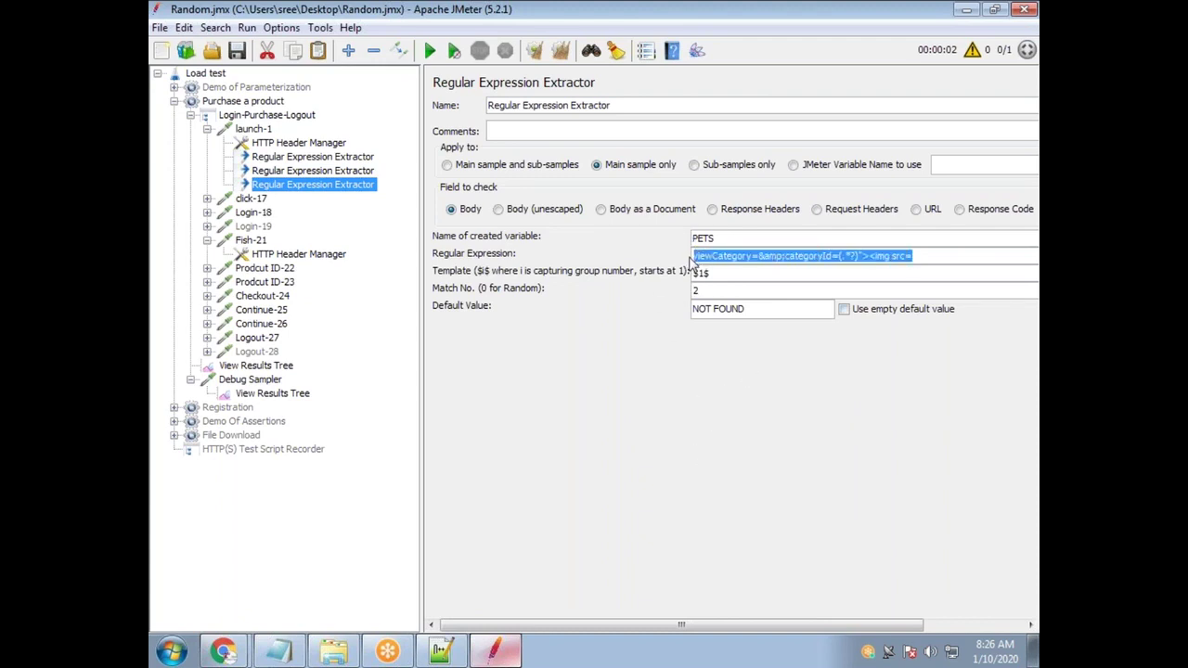
click(253, 367)
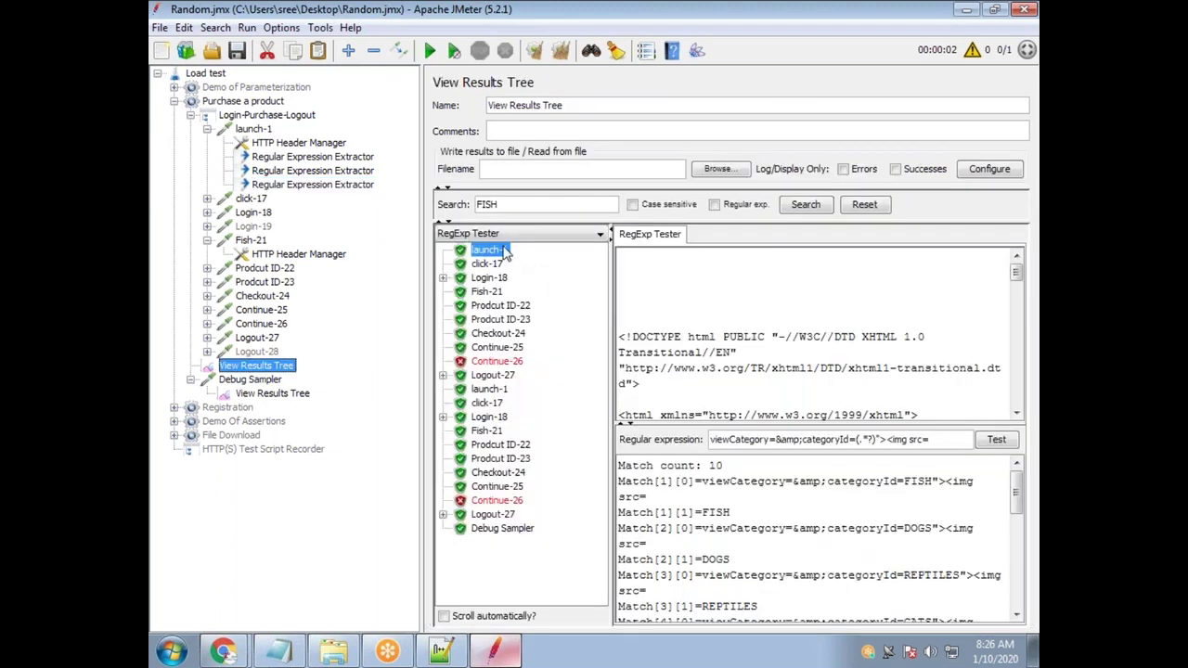
click(516, 235)
click(501, 247)
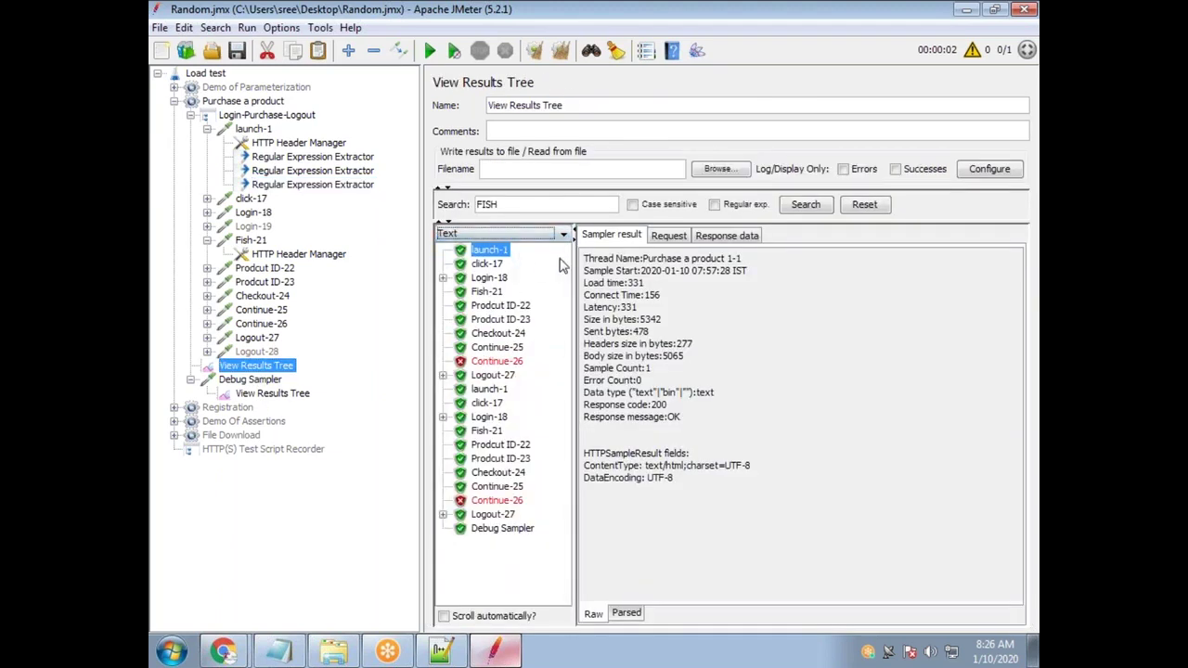
click(728, 236)
click(705, 281)
key(ctrl+v)
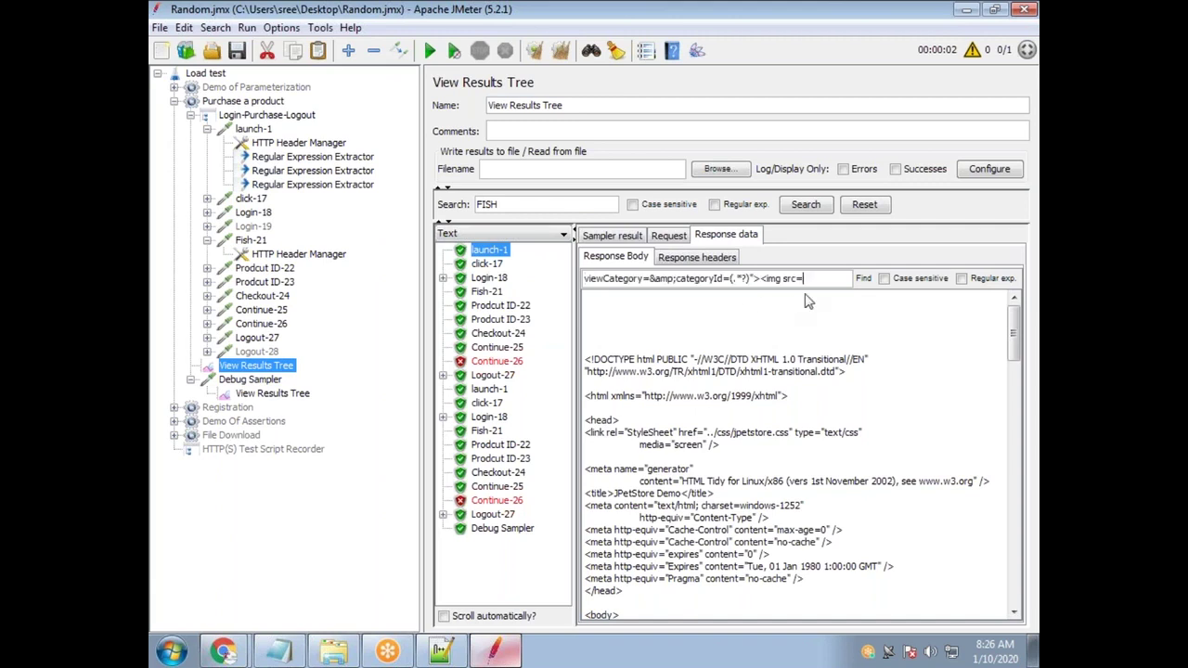
Test the copied viewCategory expression on the launch-1 response in the RegExp Tester and examine how its matches are numbered
click(530, 232)
click(501, 261)
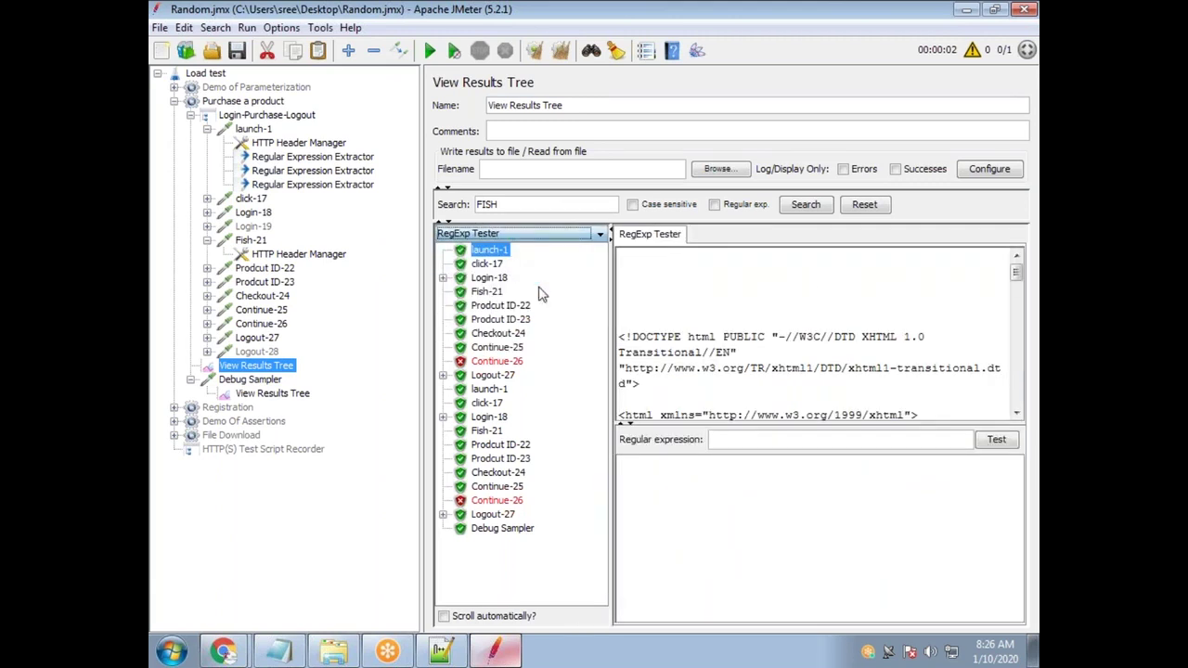
click(735, 439)
key(ctrl+v)
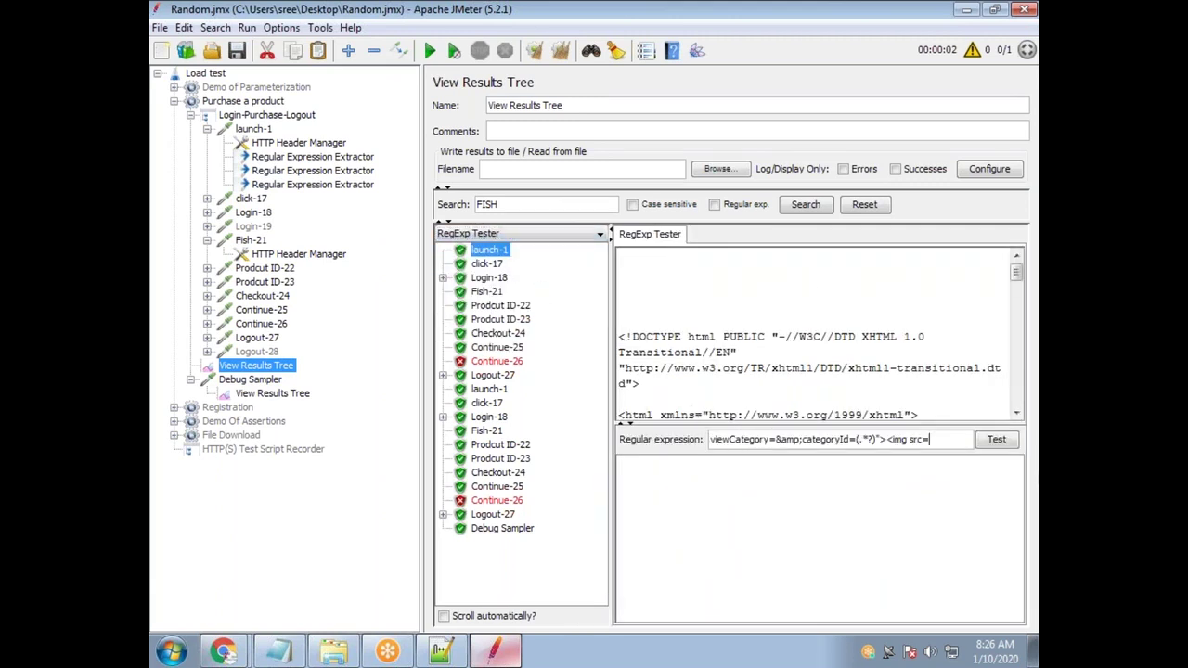
click(997, 440)
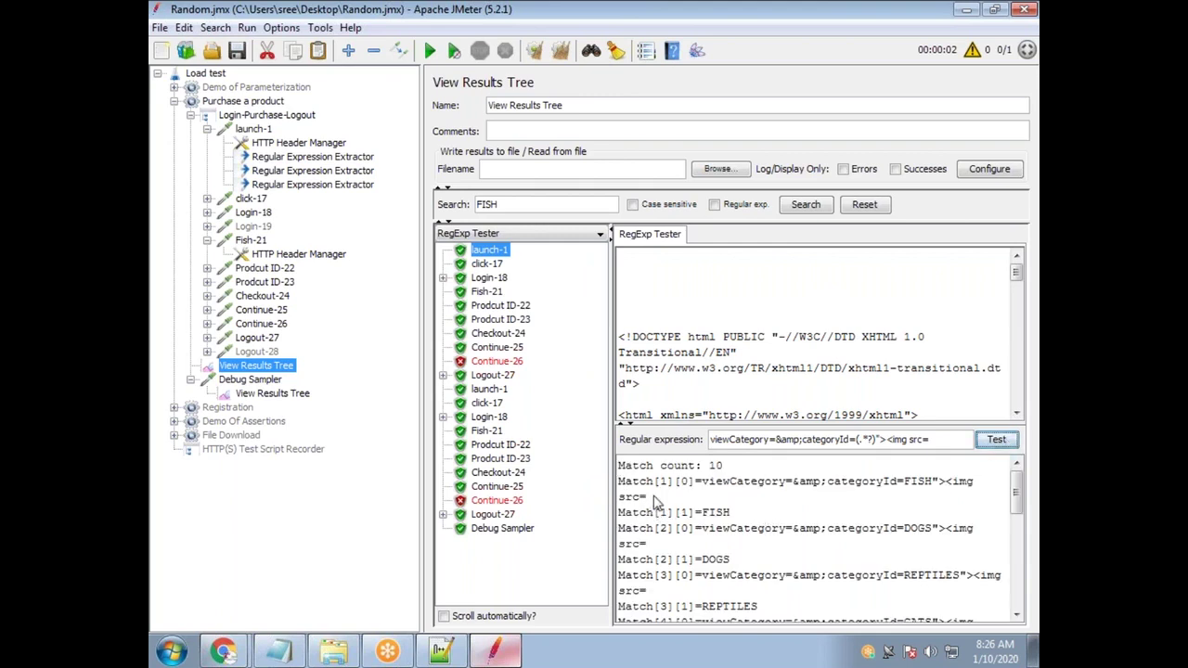
drag(655, 481, 667, 482)
drag(733, 513, 702, 513)
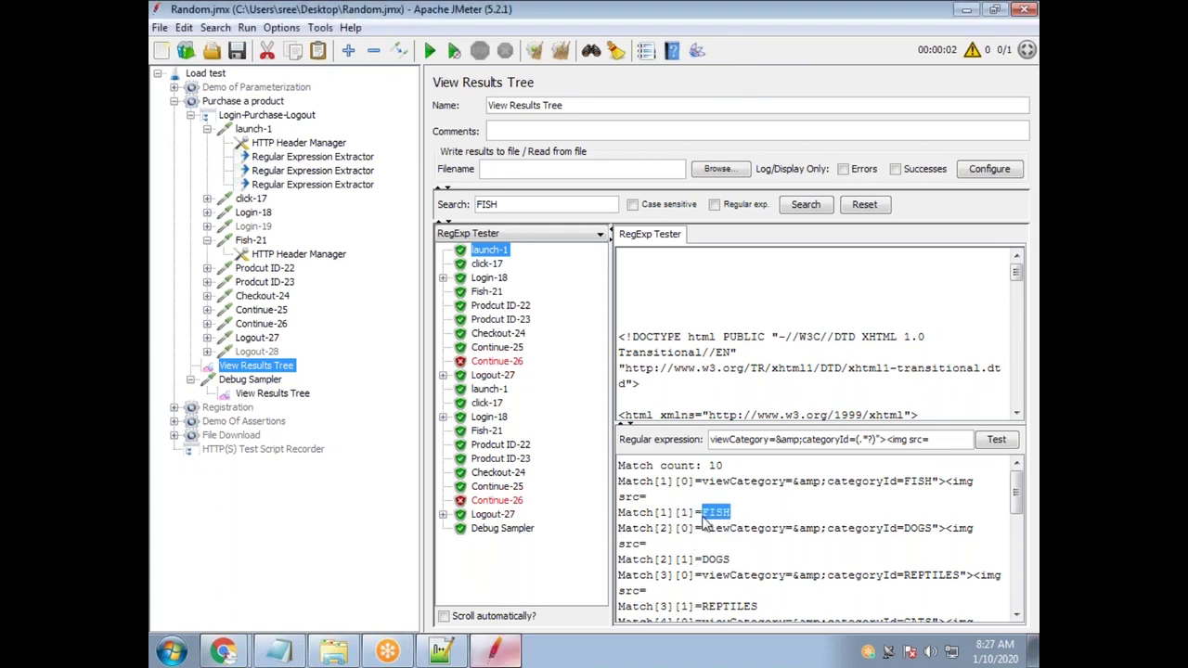
drag(937, 443, 707, 443)
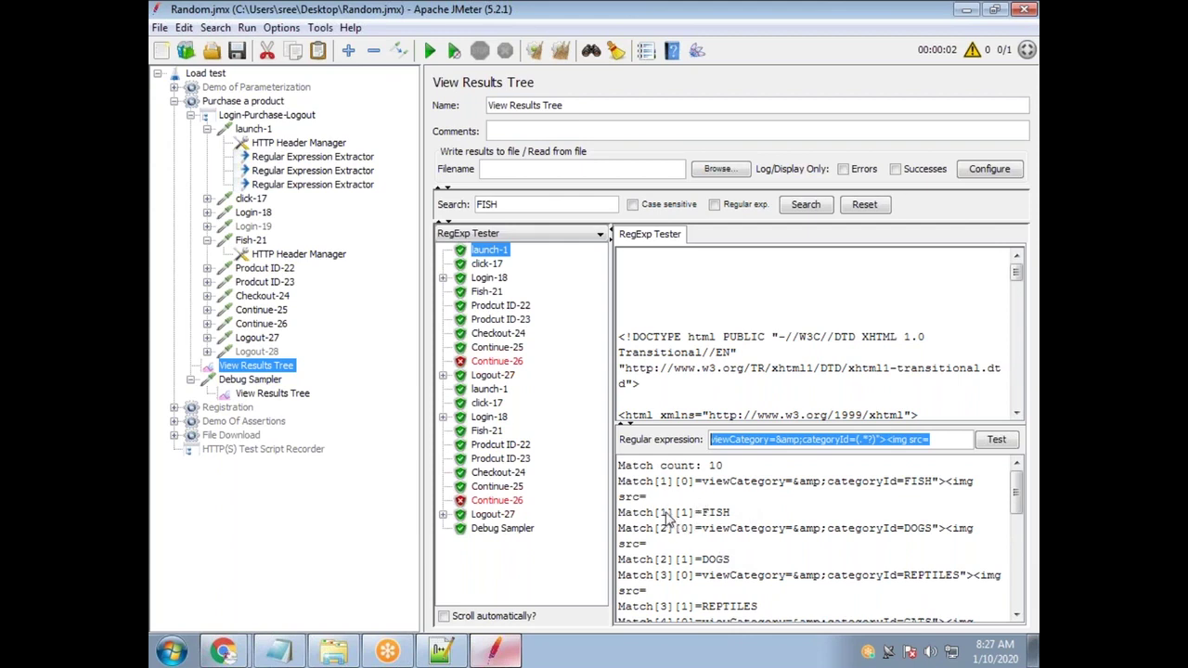
Examine the captured category IDs of the first and second matches in the RegExp Tester results for launch-1
drag(668, 513, 682, 516)
double_click(707, 516)
click(662, 563)
double_click(711, 560)
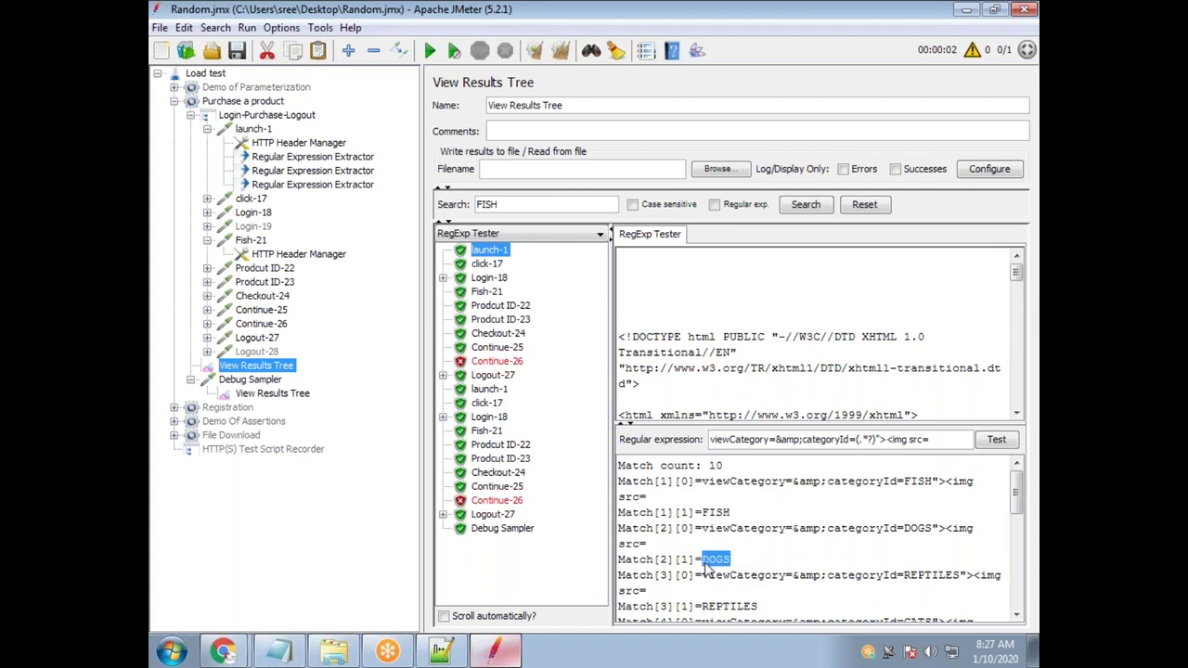
Run the test with the PETS extractor's match number at 2 and check PETS in the newest Debug Sampler response
click(319, 186)
click(710, 291)
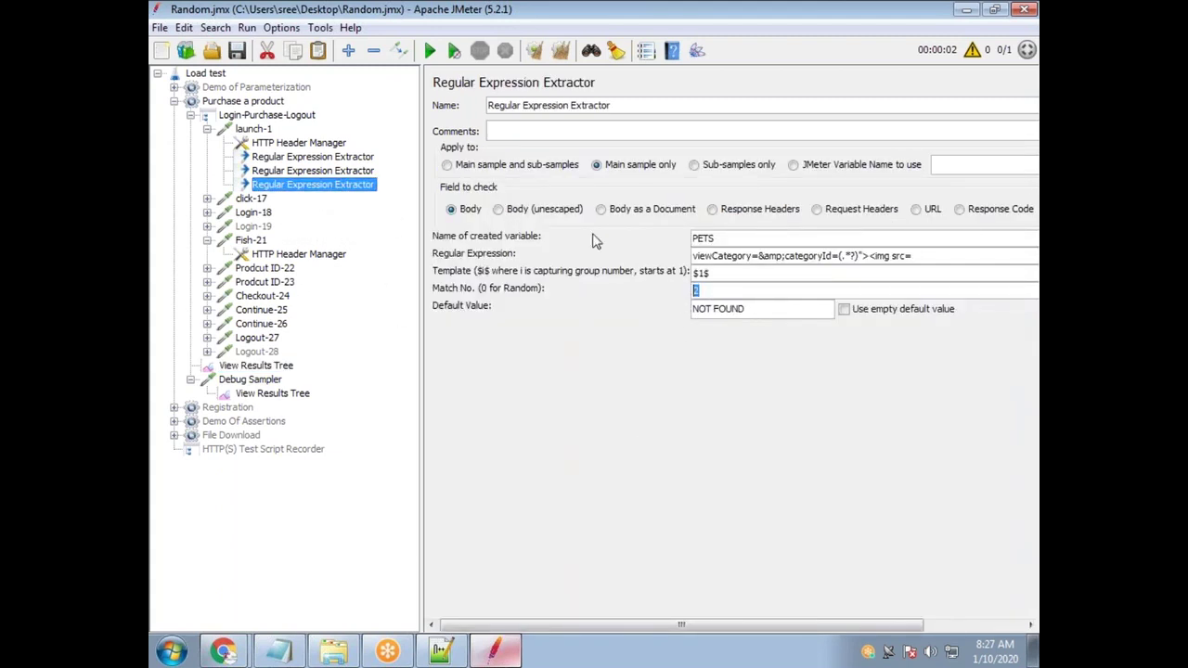
click(429, 50)
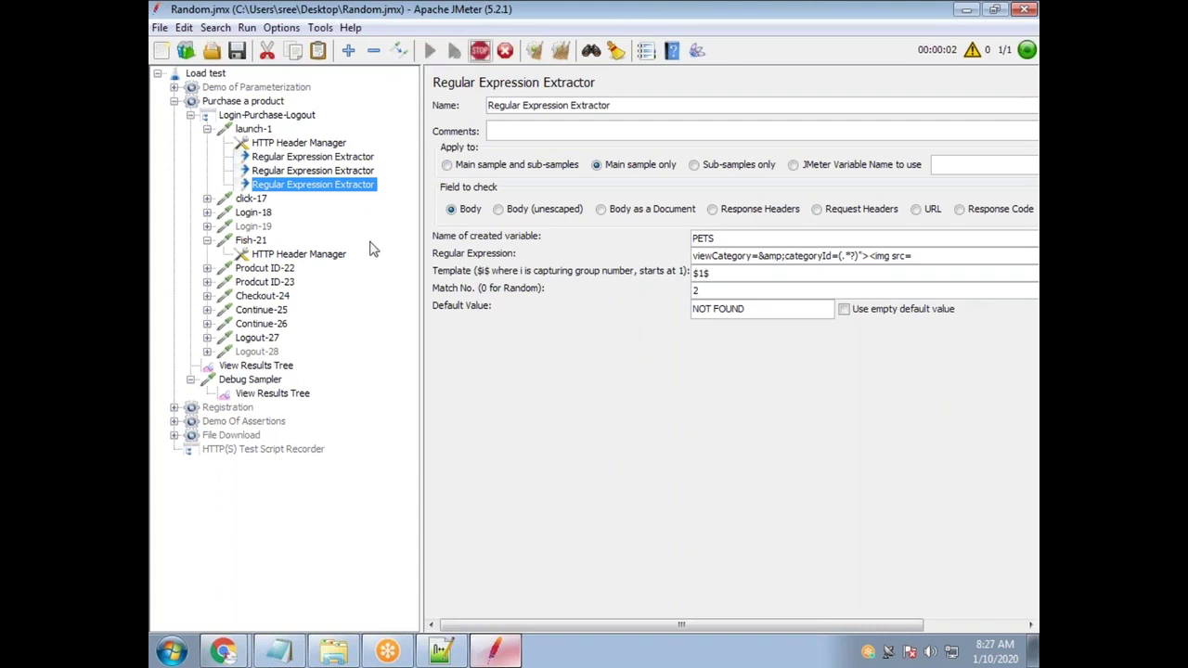
click(277, 394)
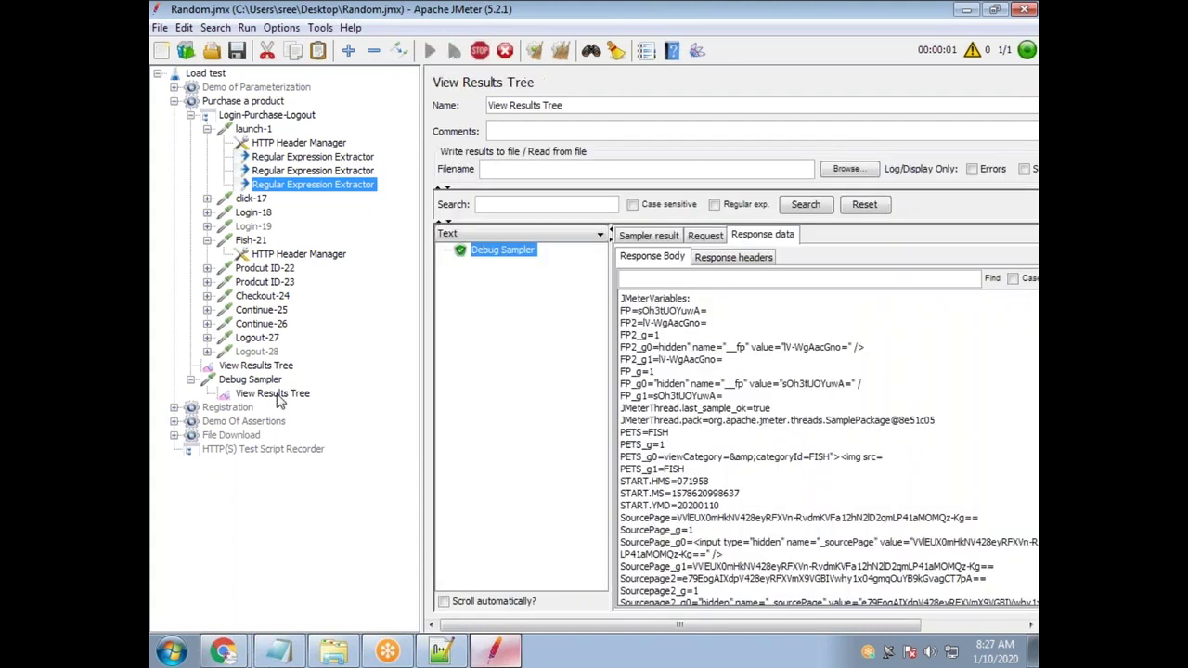
click(502, 264)
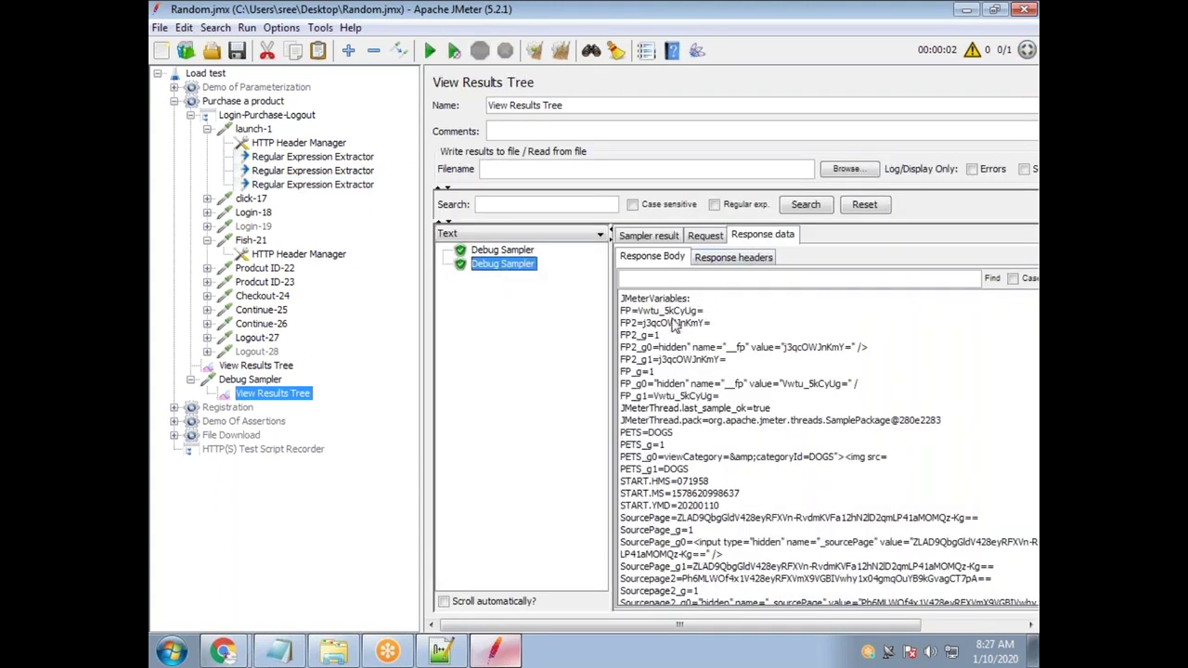
drag(675, 432, 647, 433)
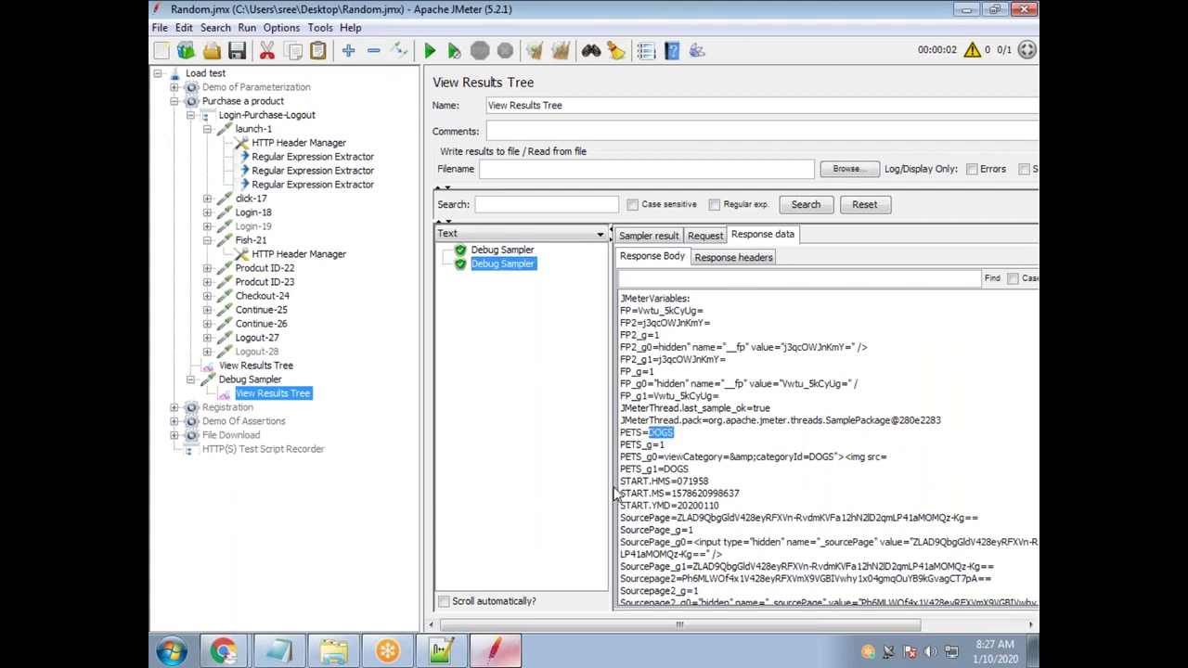
Check the third match in the RegExp Tester results and set the PETS extractor's match number to 3
click(269, 367)
drag(675, 575, 670, 577)
drag(769, 612, 708, 608)
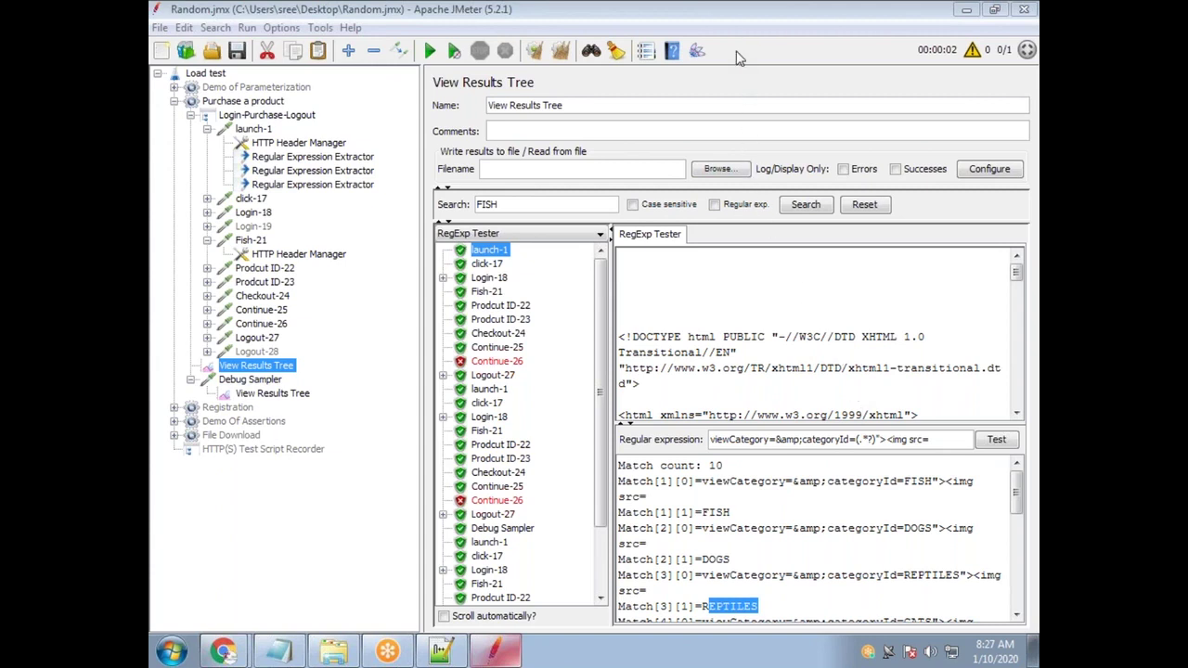
drag(670, 615, 667, 611)
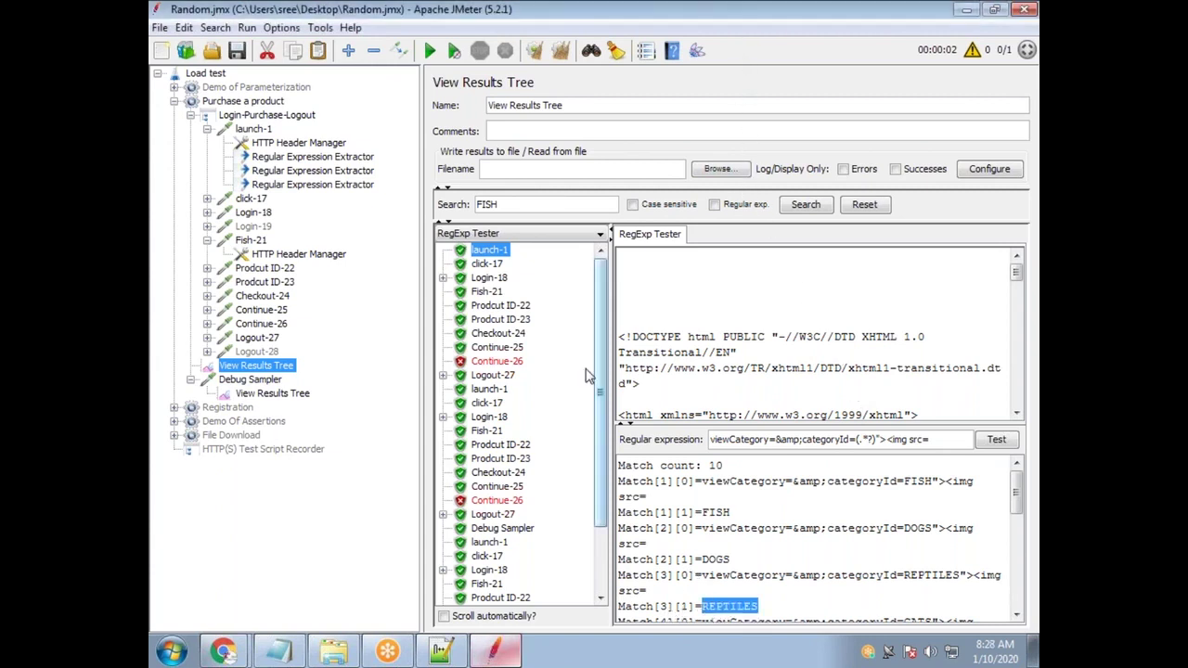
click(325, 184)
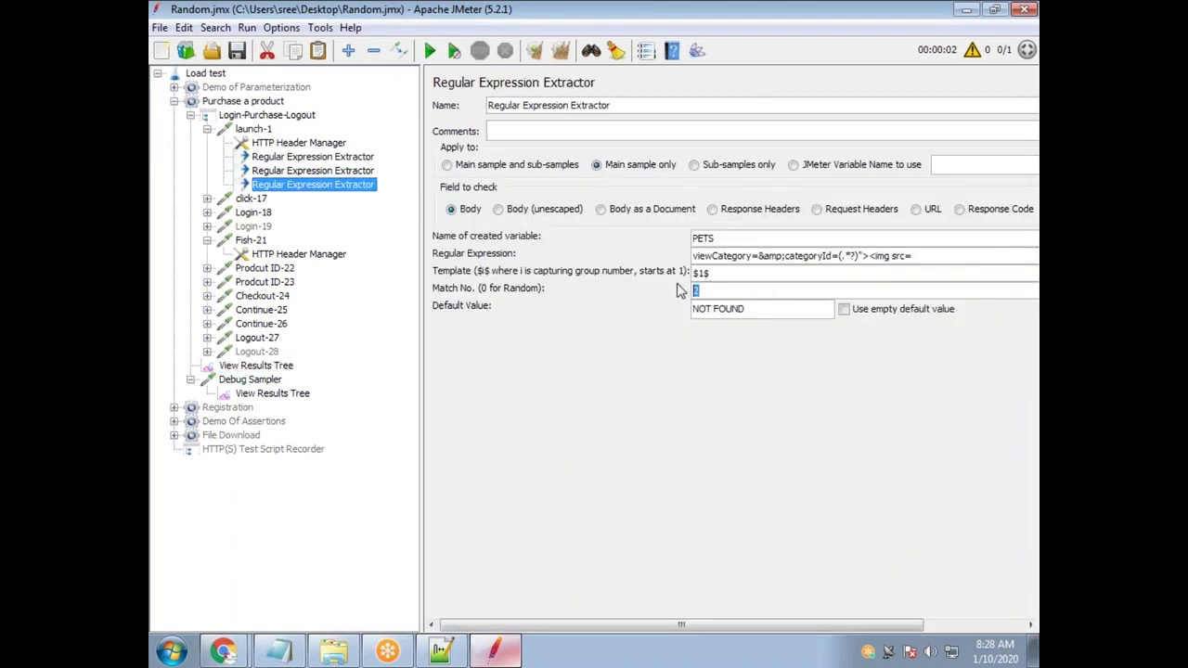
text(3)
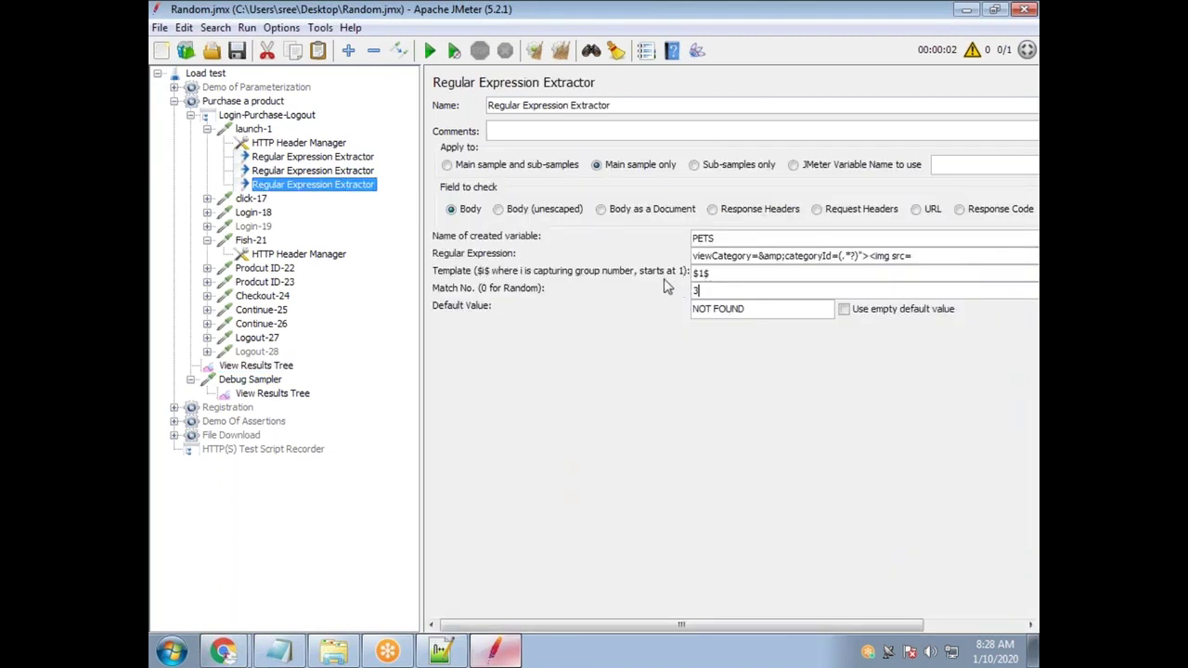
Run the test with match number 3 and check the PETS variable in the newest Debug Sampler response
click(430, 50)
click(278, 393)
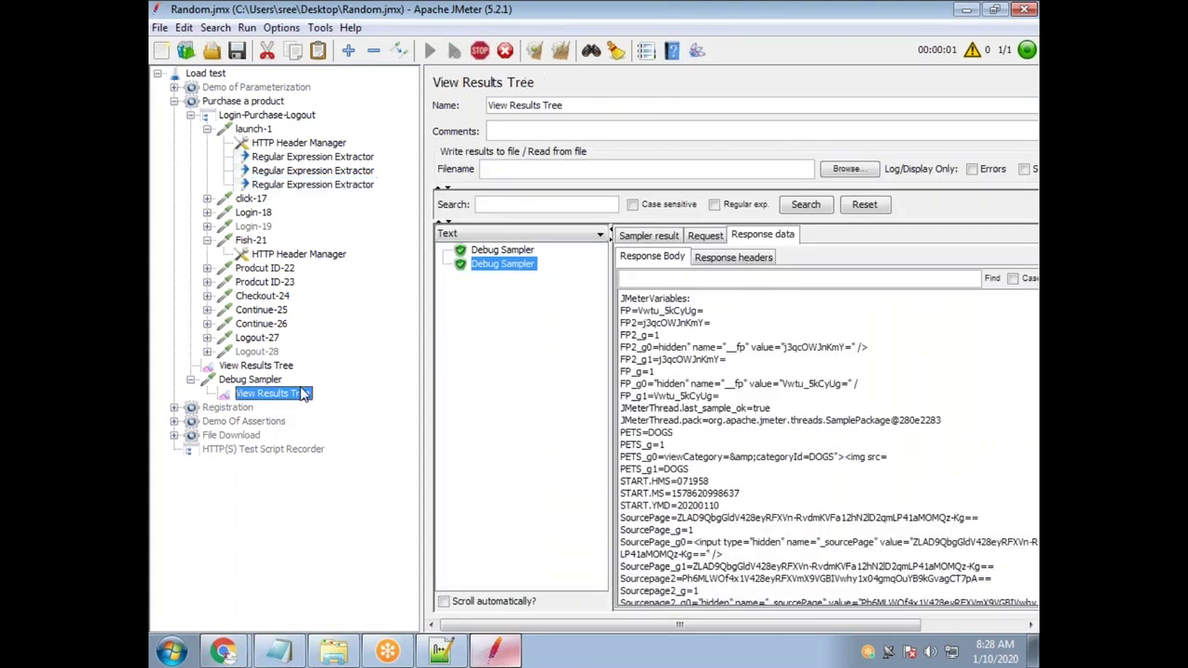
click(503, 277)
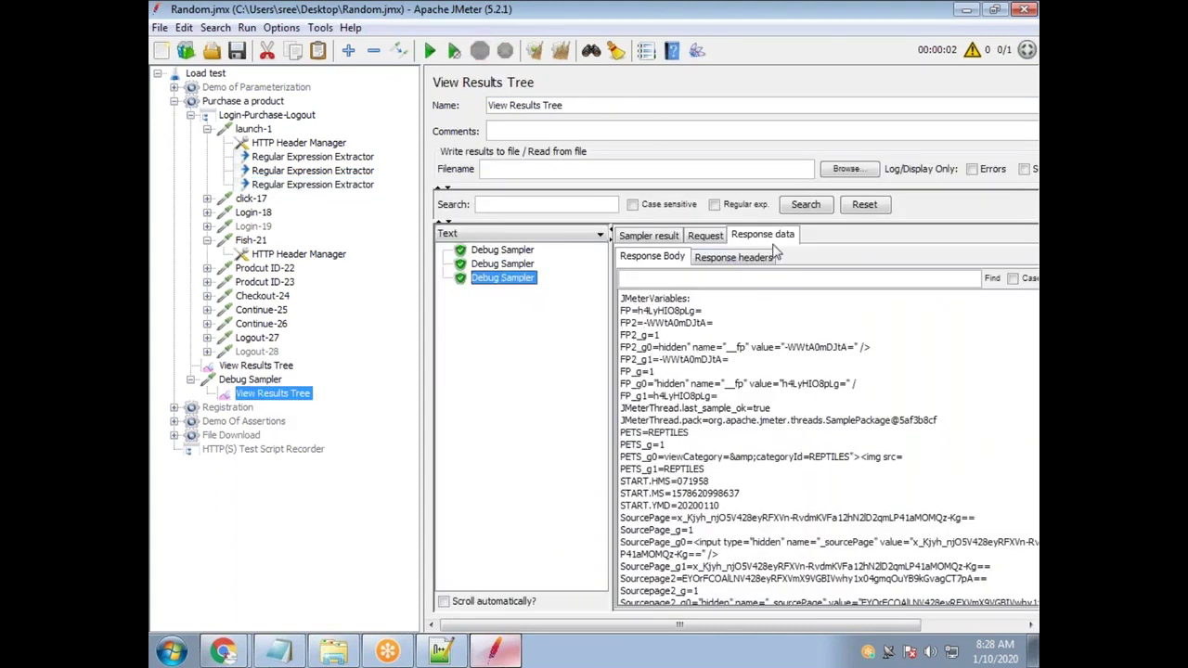
mouse_move(649, 438)
mouse_down()
mouse_move(620, 434)
mouse_move(656, 435)
mouse_up()
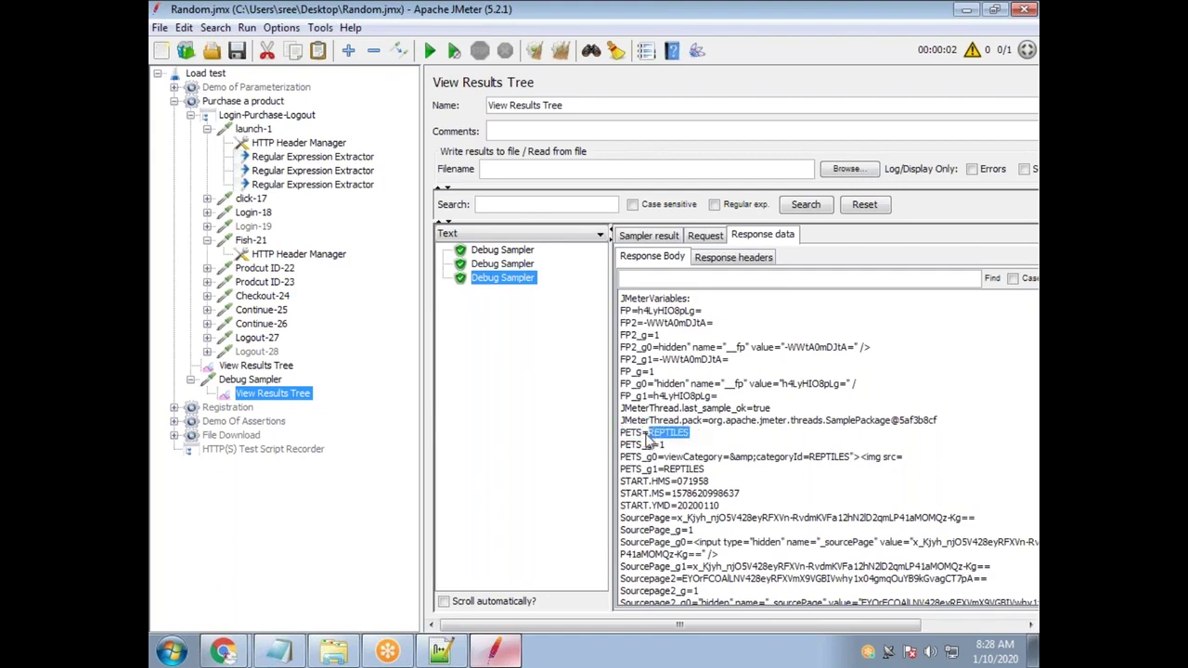
Check the fourth match in the RegExp Tester results and set the PETS extractor's match number to 4
click(331, 185)
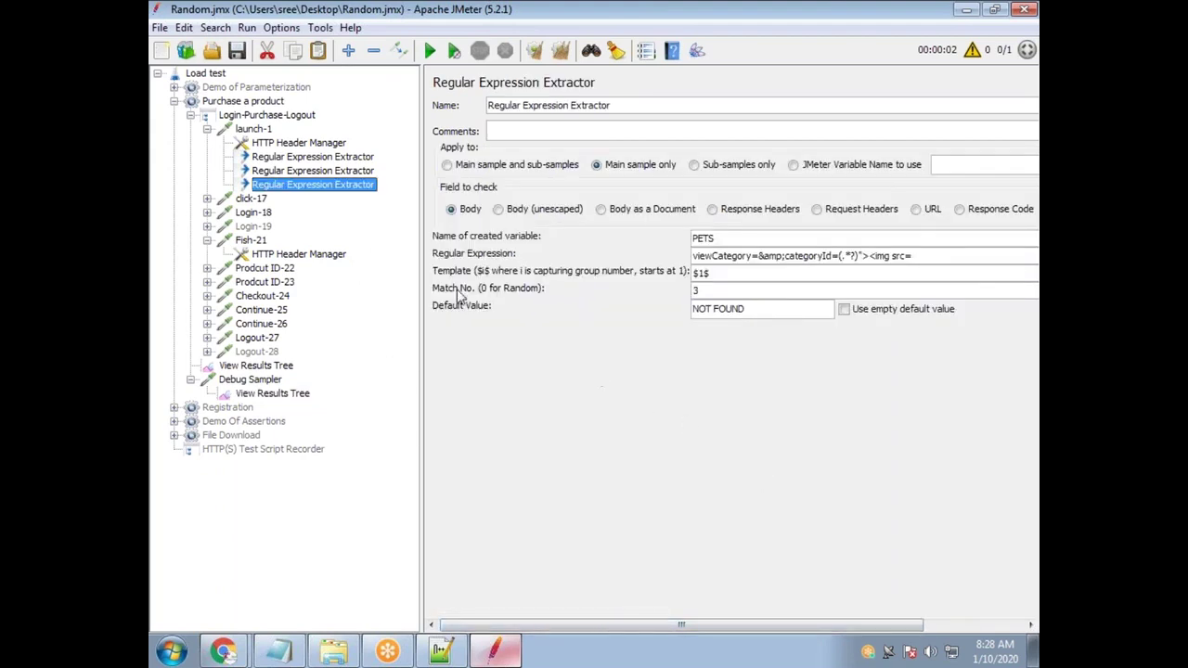
click(269, 393)
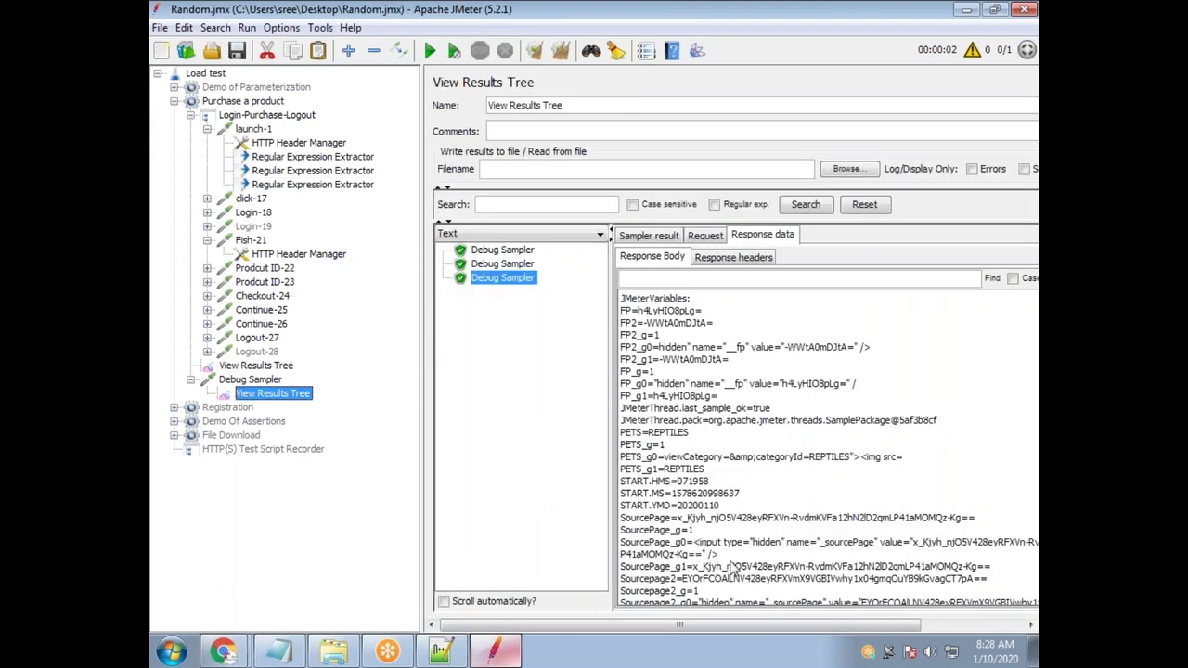
click(254, 367)
scroll(681, 572, down, 3)
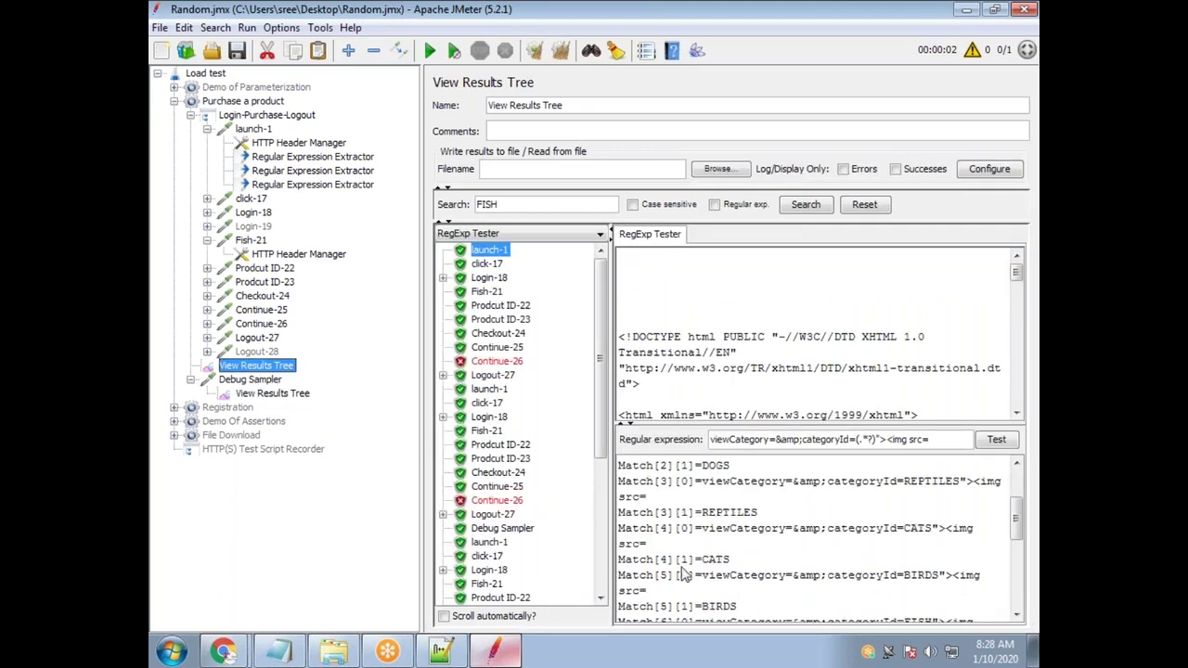
drag(731, 561, 701, 561)
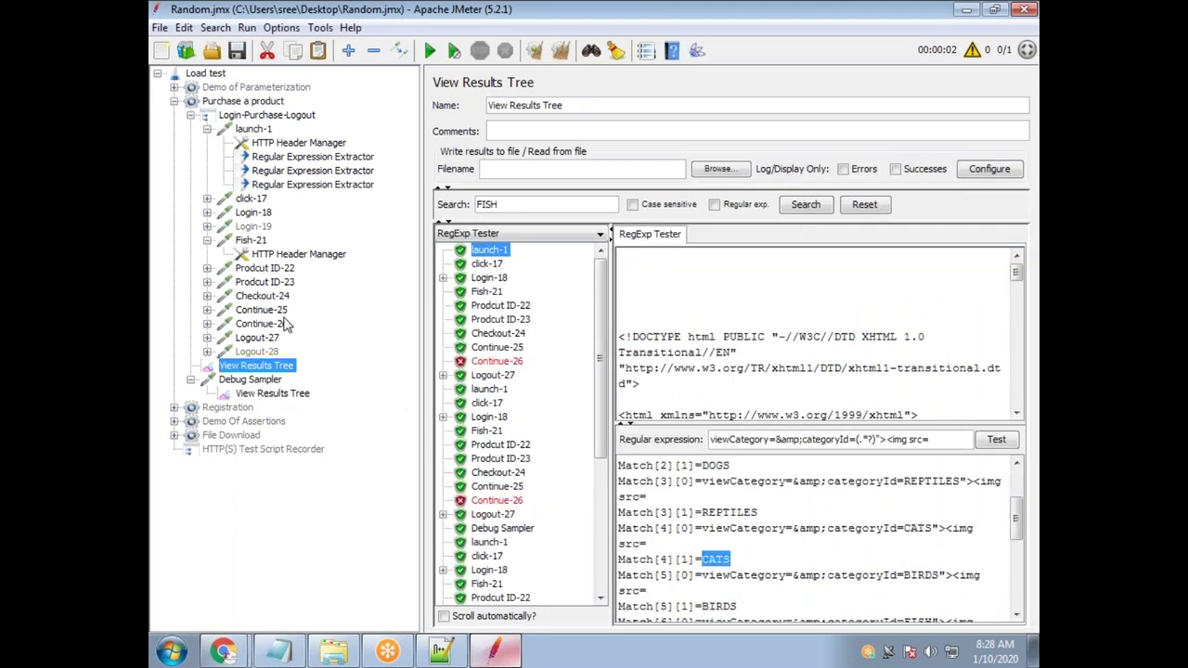
click(289, 184)
drag(715, 292, 677, 288)
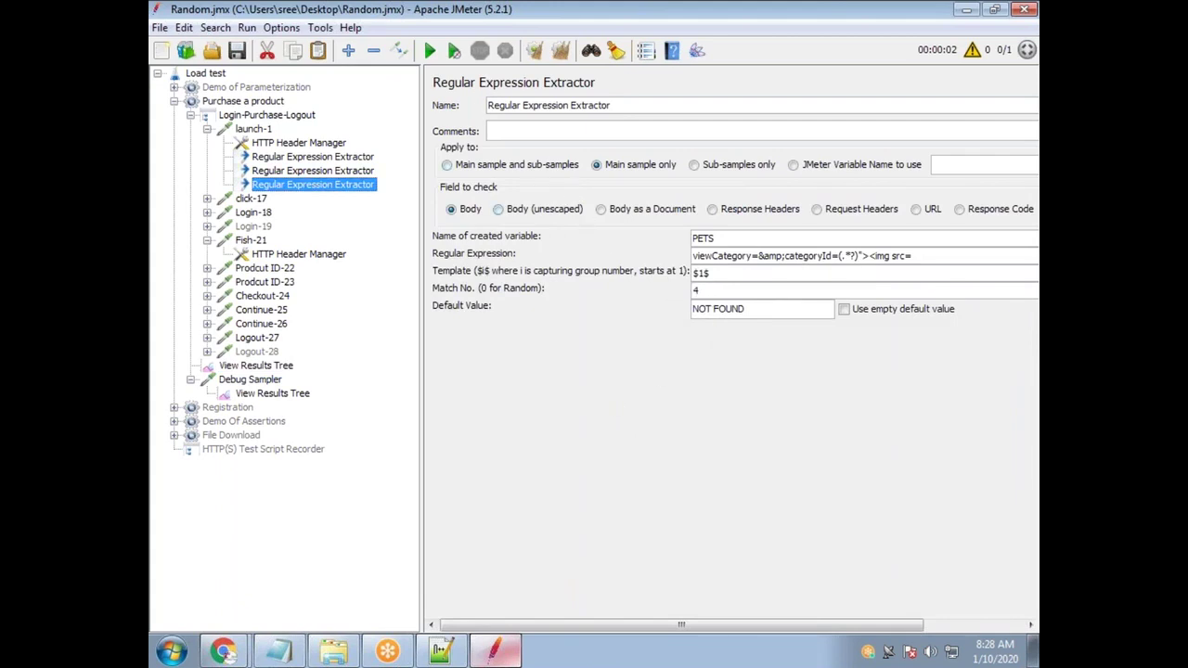
Run the test with match number 4 and check the PETS variable in the newest Debug Sampler response
click(430, 50)
click(297, 394)
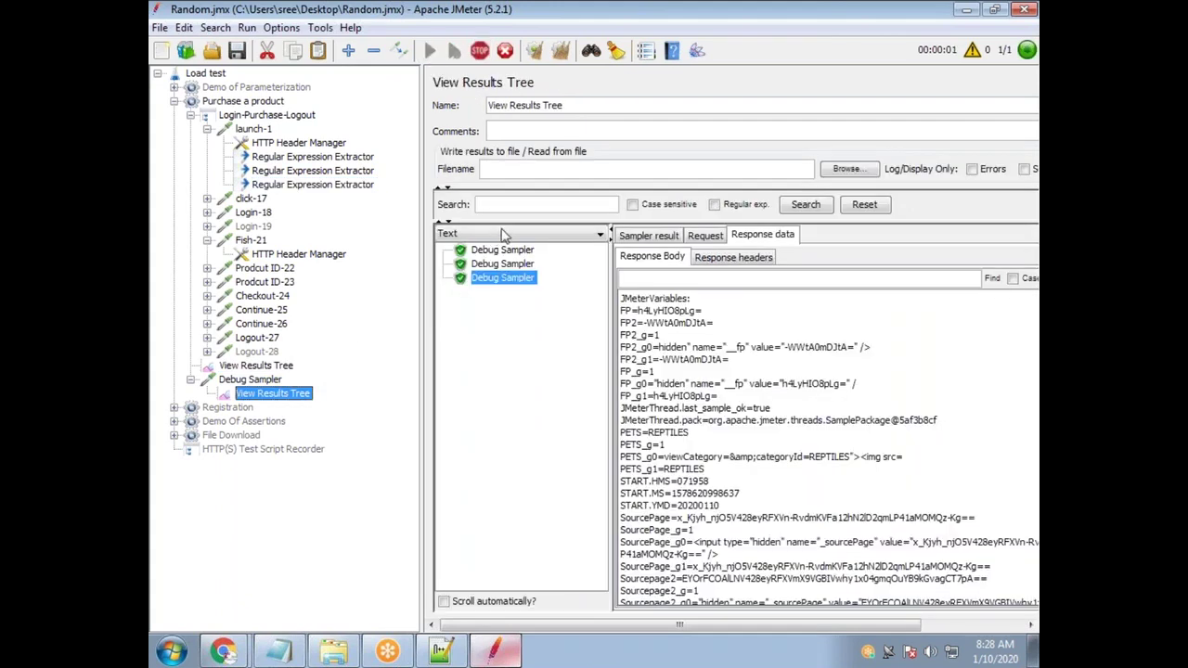
click(501, 293)
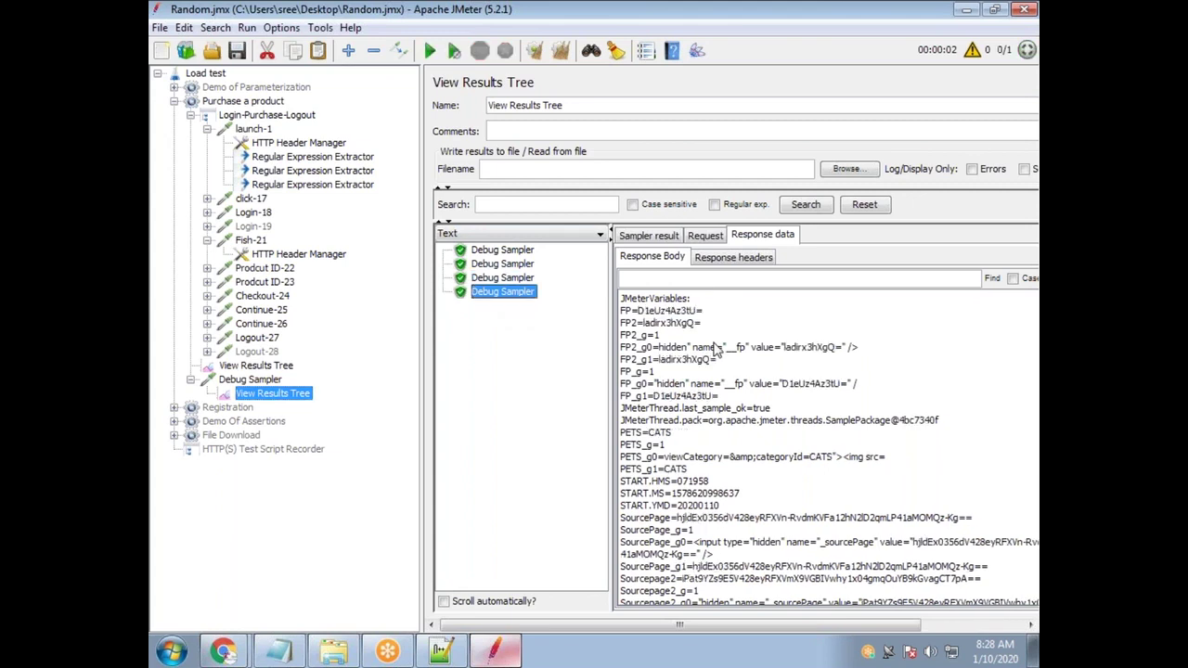
double_click(676, 470)
drag(670, 433, 648, 433)
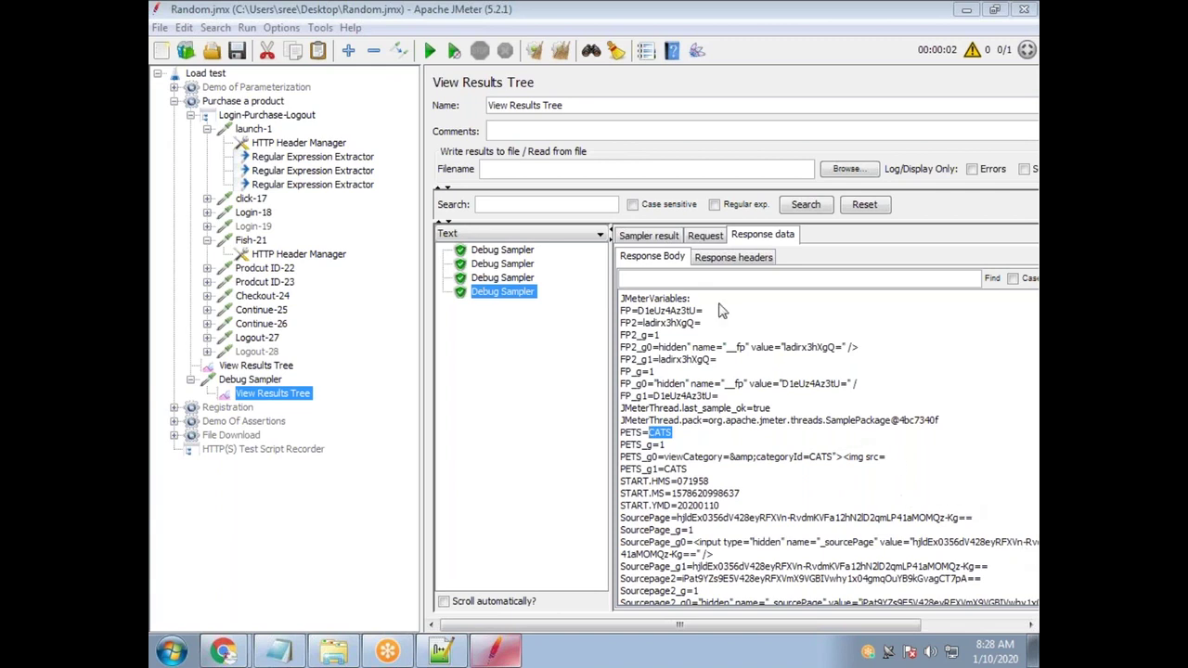
Set the PETS extractor's match number to 1 and compare it with the category list on the JPetStore page in Chrome
click(319, 185)
drag(731, 287, 630, 288)
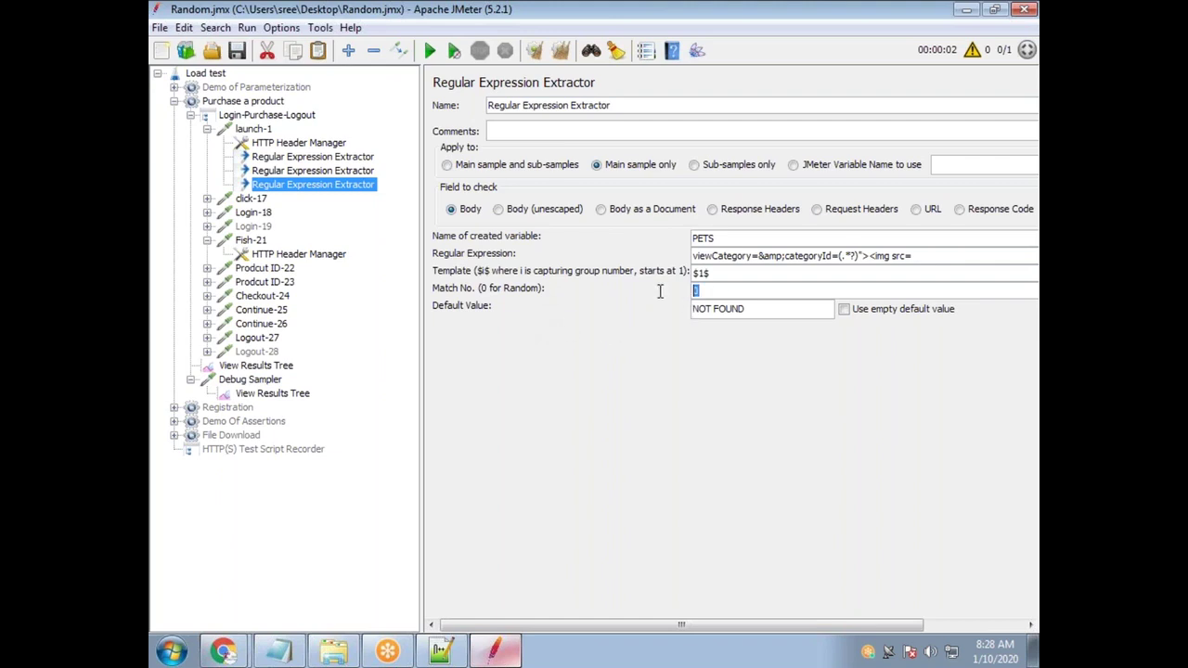
text(1)
mouse_move(225, 651)
click(234, 612)
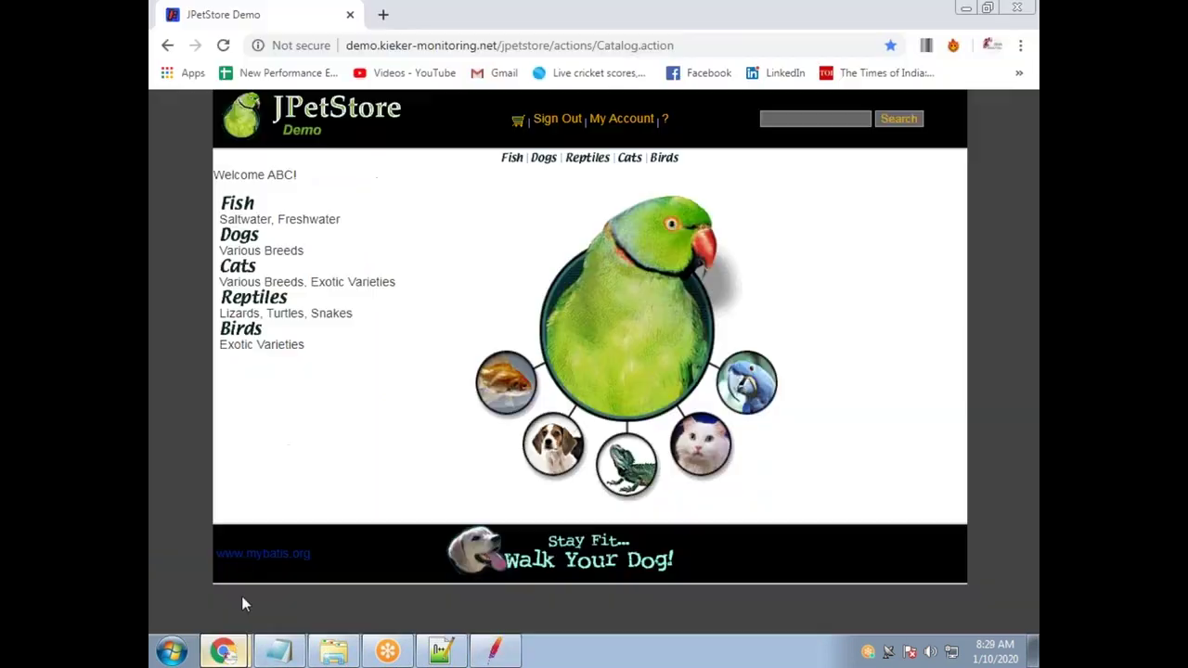
Step the PETS extractor's match number through 2, 3 and 4, comparing each with the JPetStore category list in Chrome
key(alt+Tab)
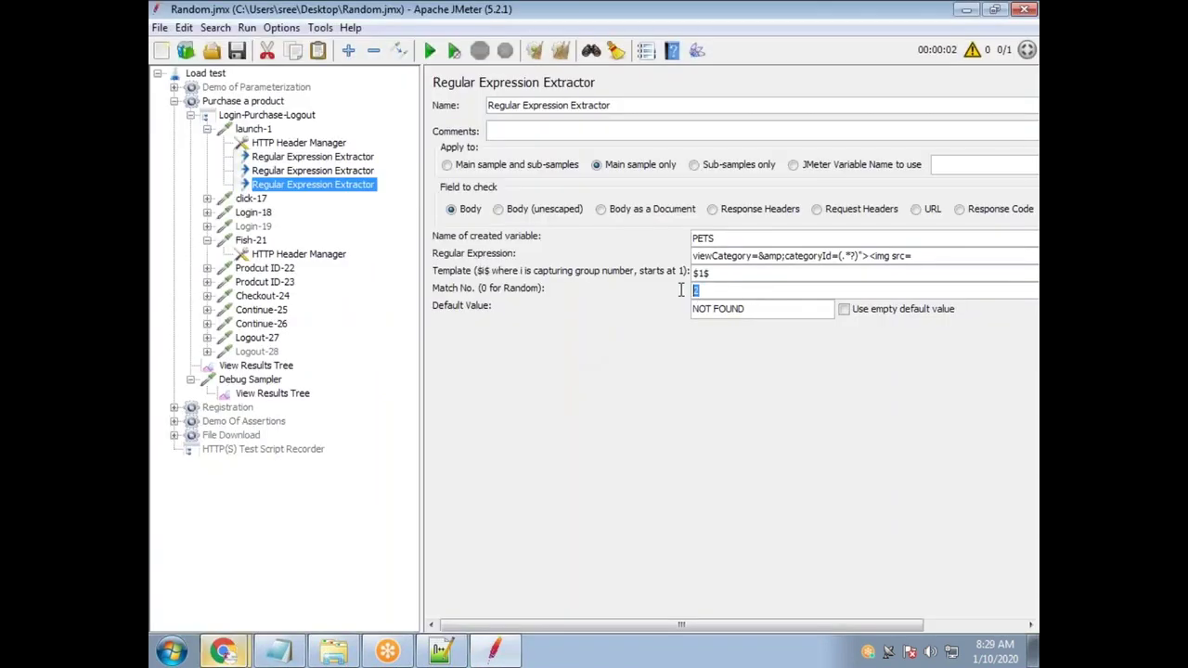
key(alt+Tab)
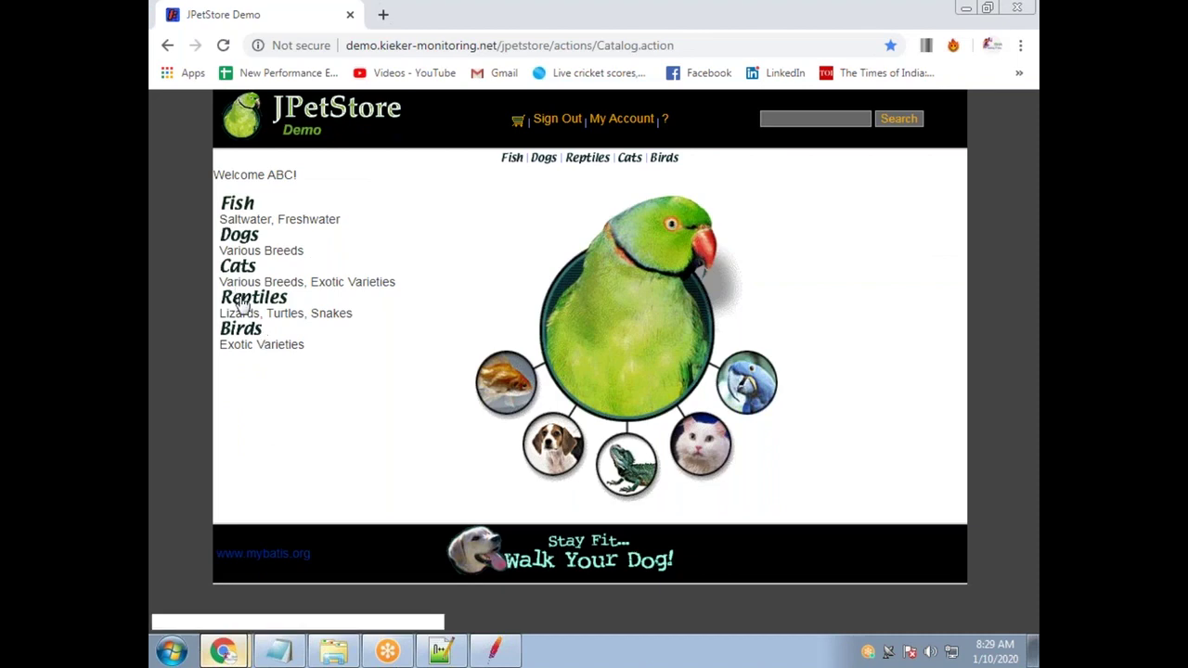
key(alt+Tab)
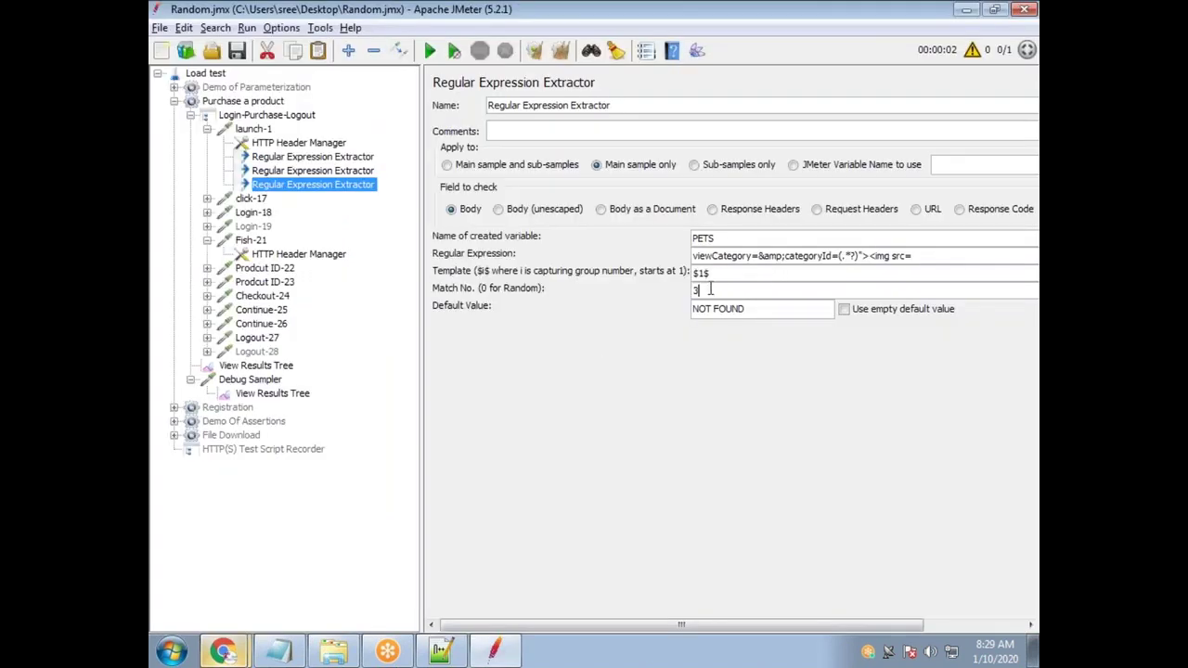
key(alt+Tab)
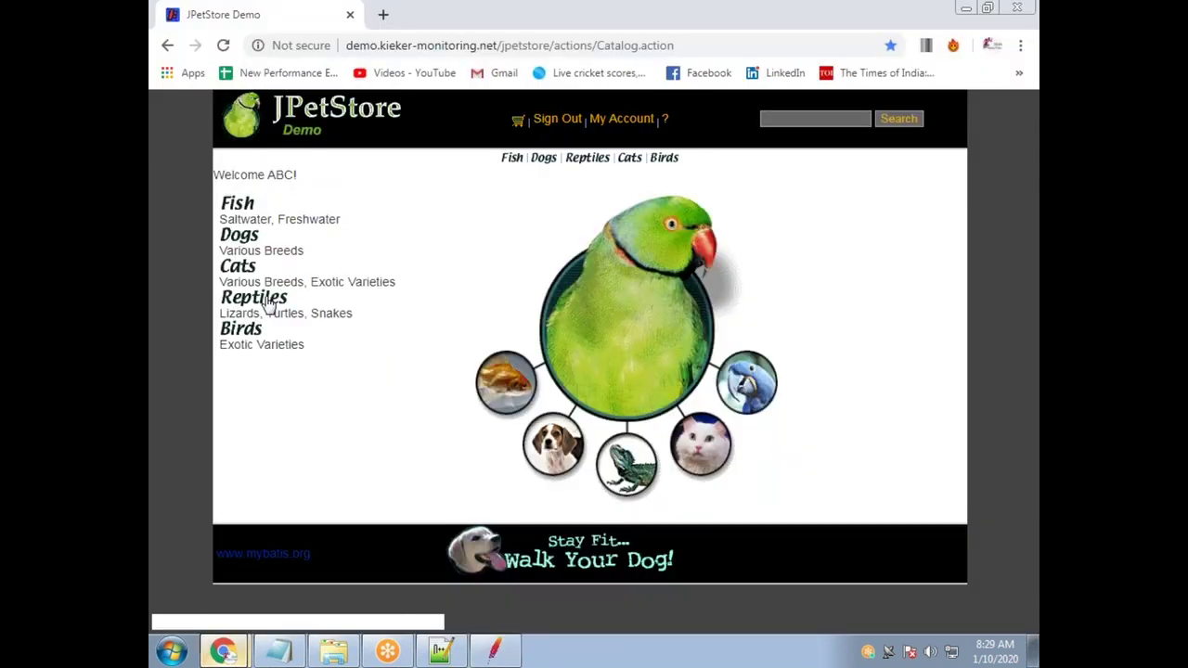
key(alt+Tab)
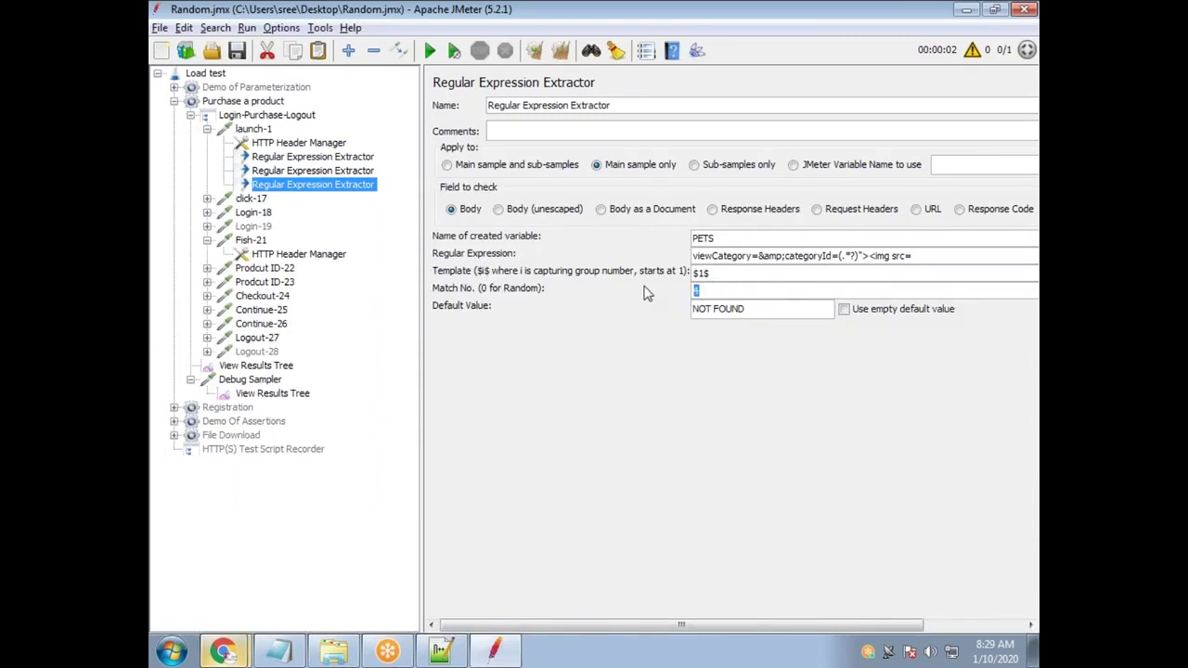
key(alt+Tab)
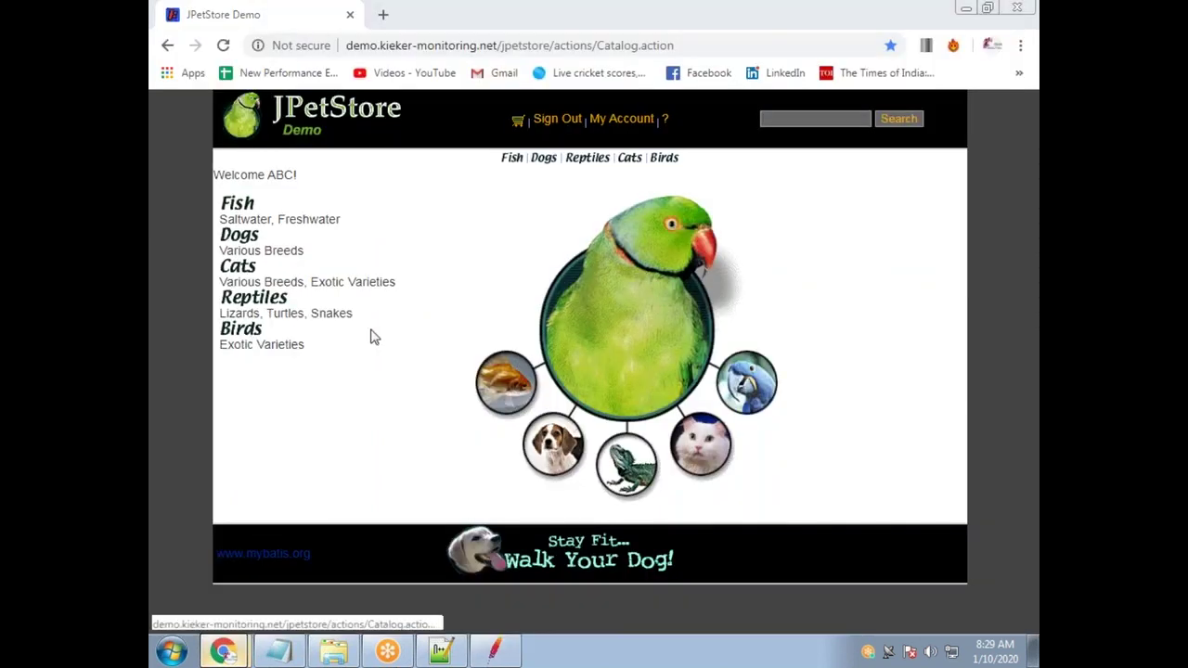
key(alt+Tab)
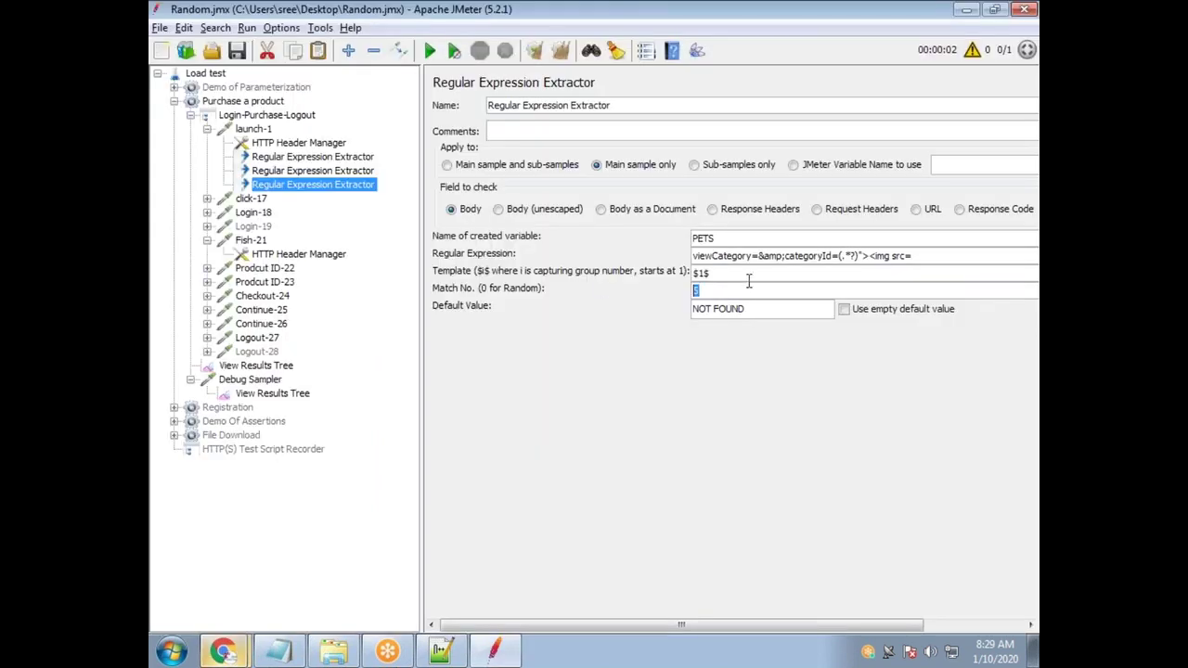
Compare the PETS extractor's match number setting again with the categories on the JPetStore page in Chrome, then return to JMeter
key(alt+Tab)
key(alt+Tab)
key(alt+Tab)
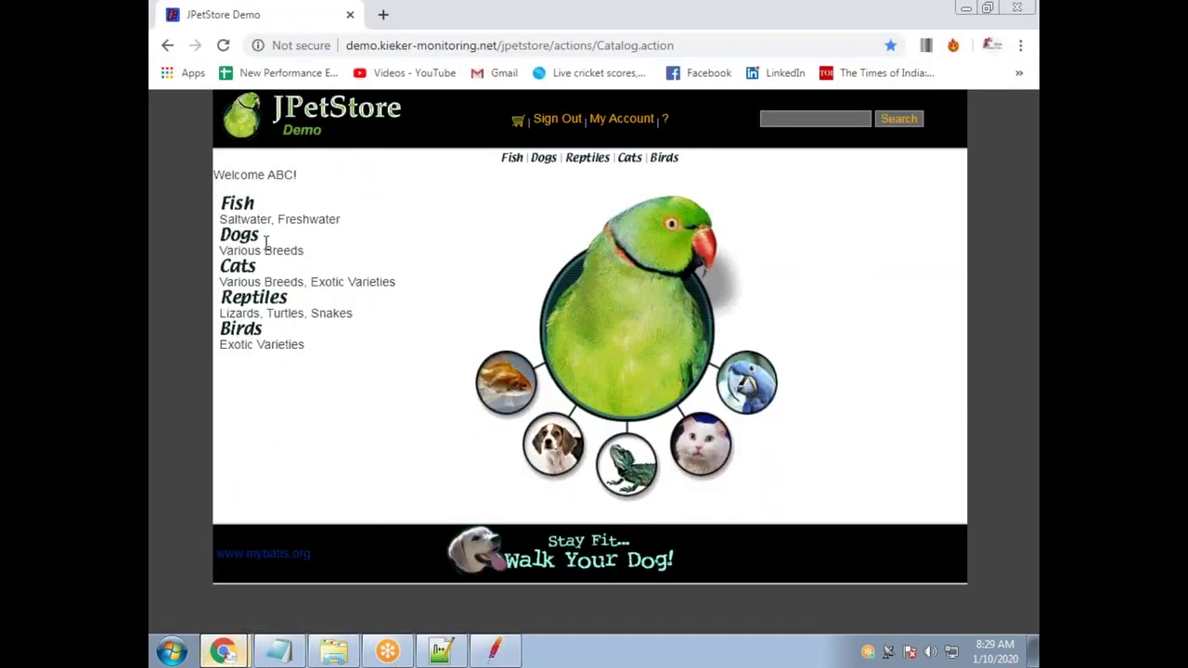
key(alt+Tab)
key(Escape)
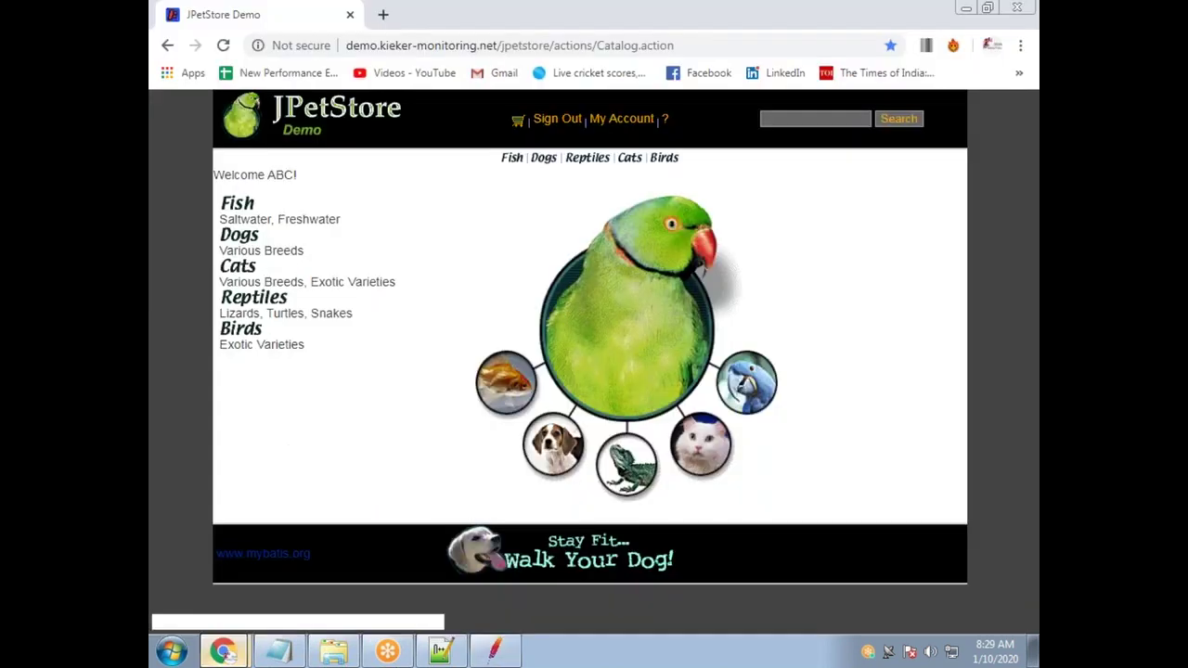
key(alt+Tab)
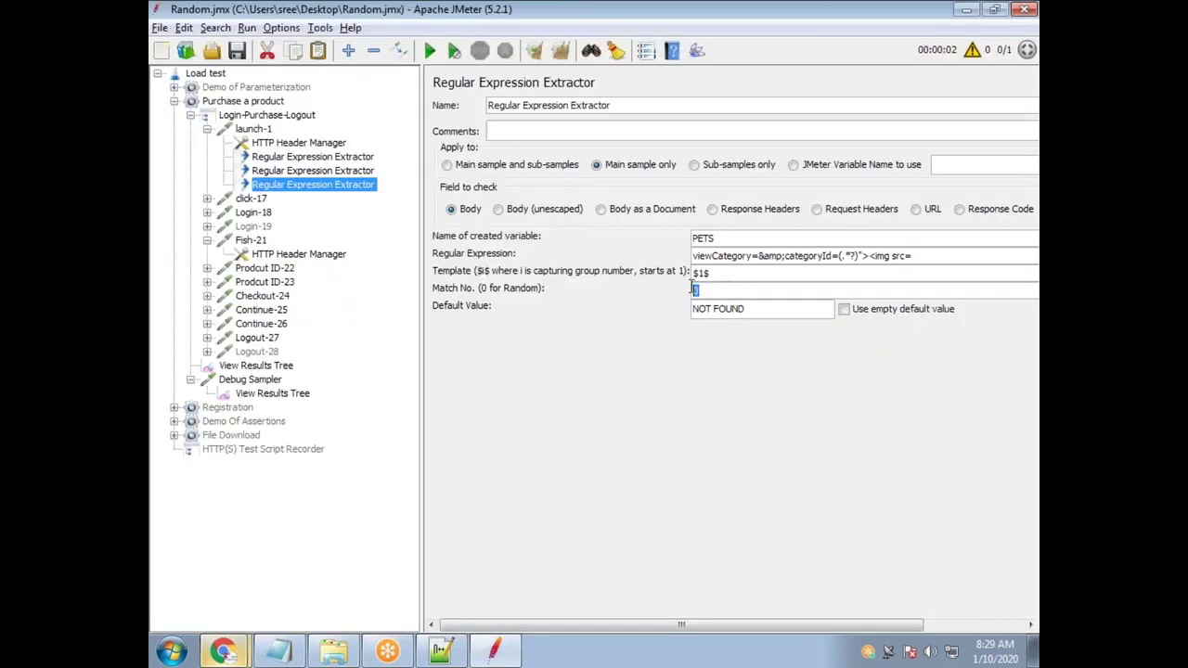
key(alt+Tab)
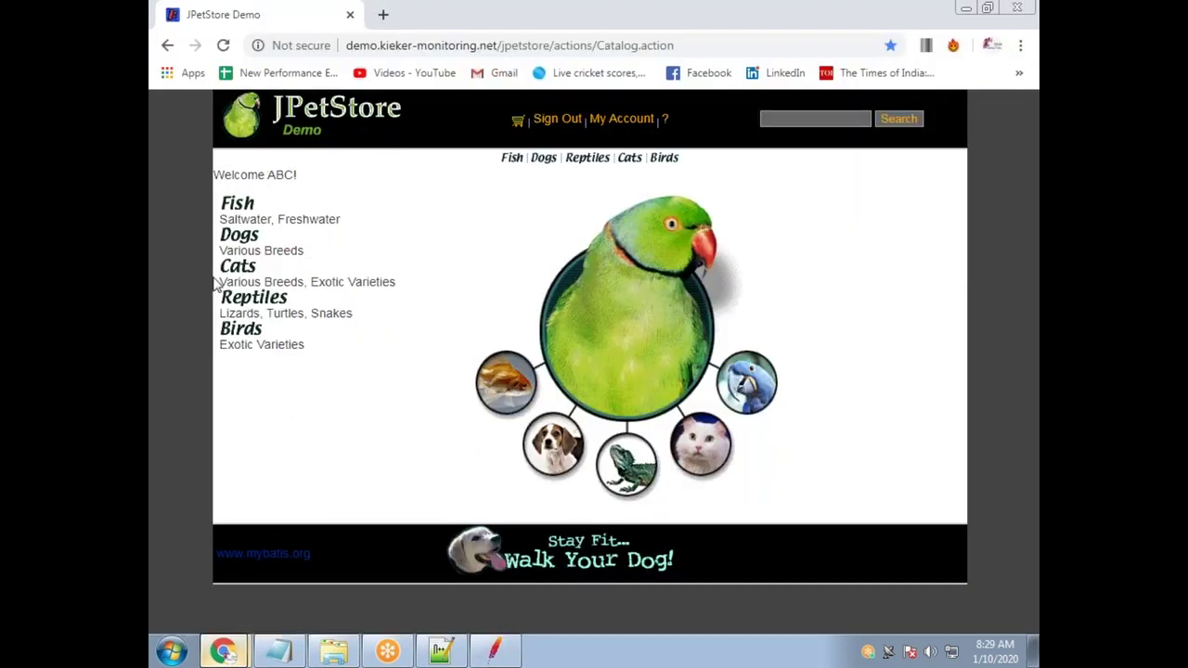
key(alt+Tab)
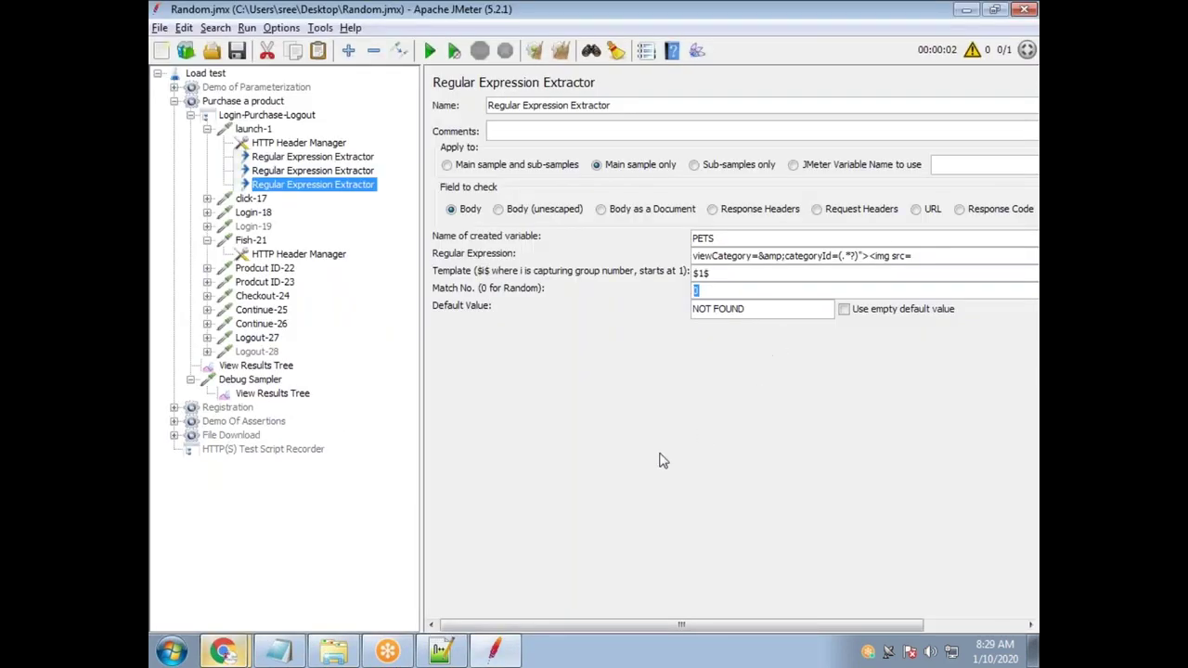
Clear all previous test results and set the Purchase a product thread group's loop count to 5
click(263, 397)
click(560, 50)
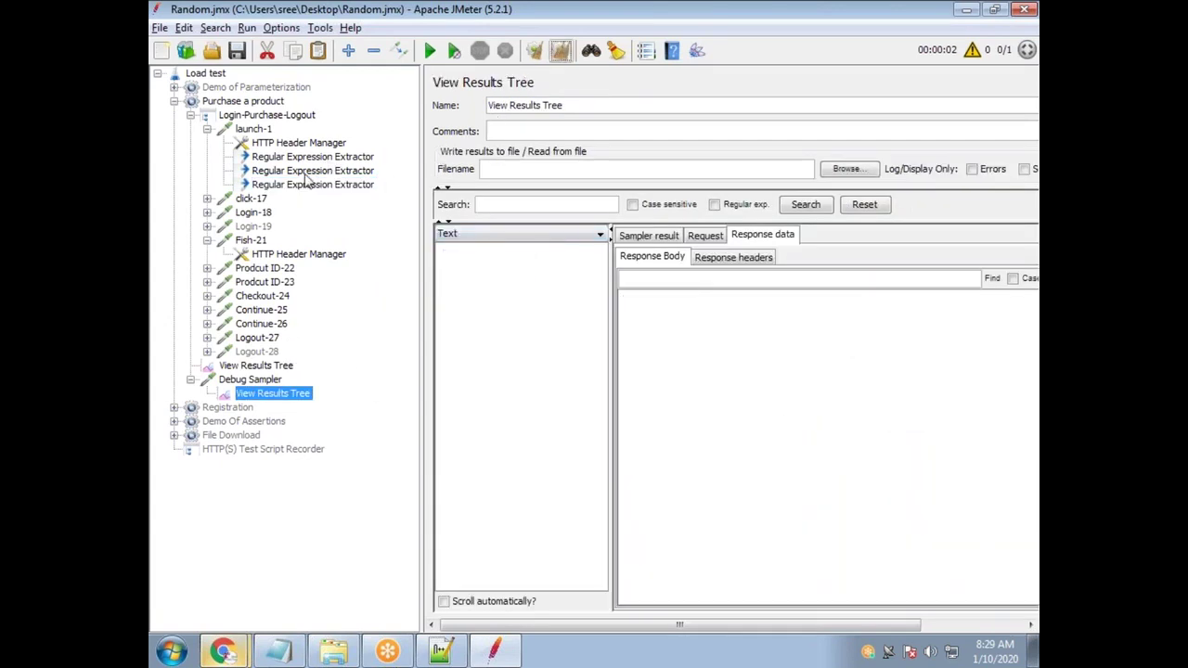
click(259, 102)
drag(590, 278, 516, 276)
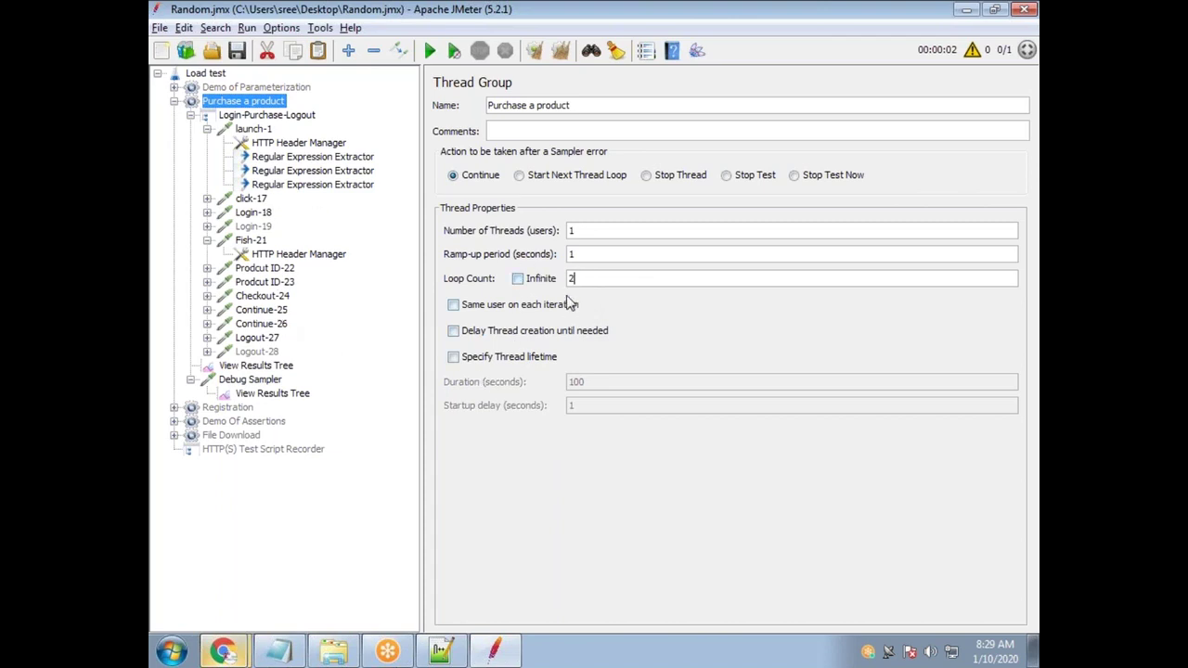
text(5)
Run the test with the PETS extractor's match number at 0 and check the PETS variable in the first Debug Sampler responses
click(312, 185)
double_click(709, 288)
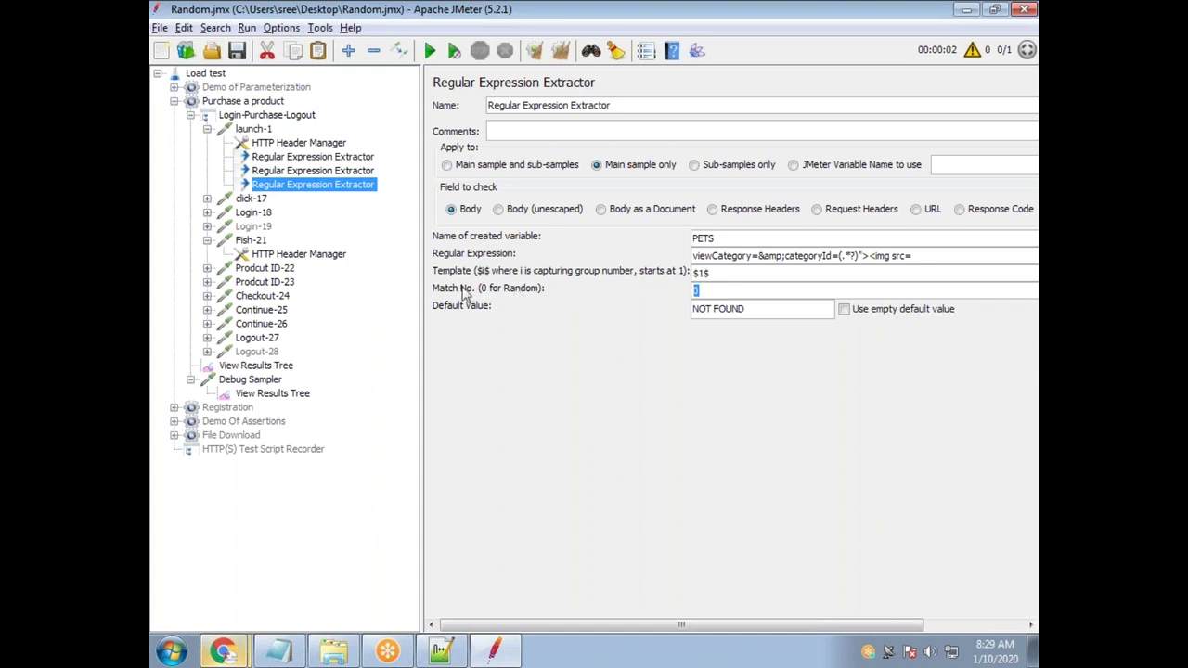
click(430, 51)
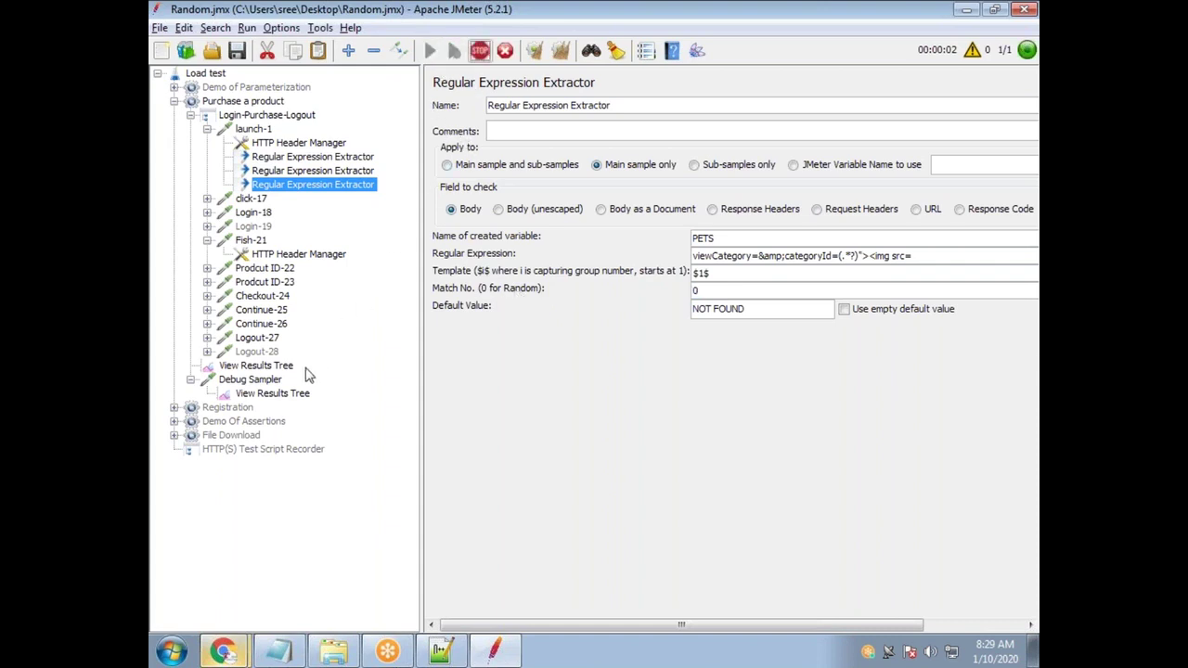
click(269, 393)
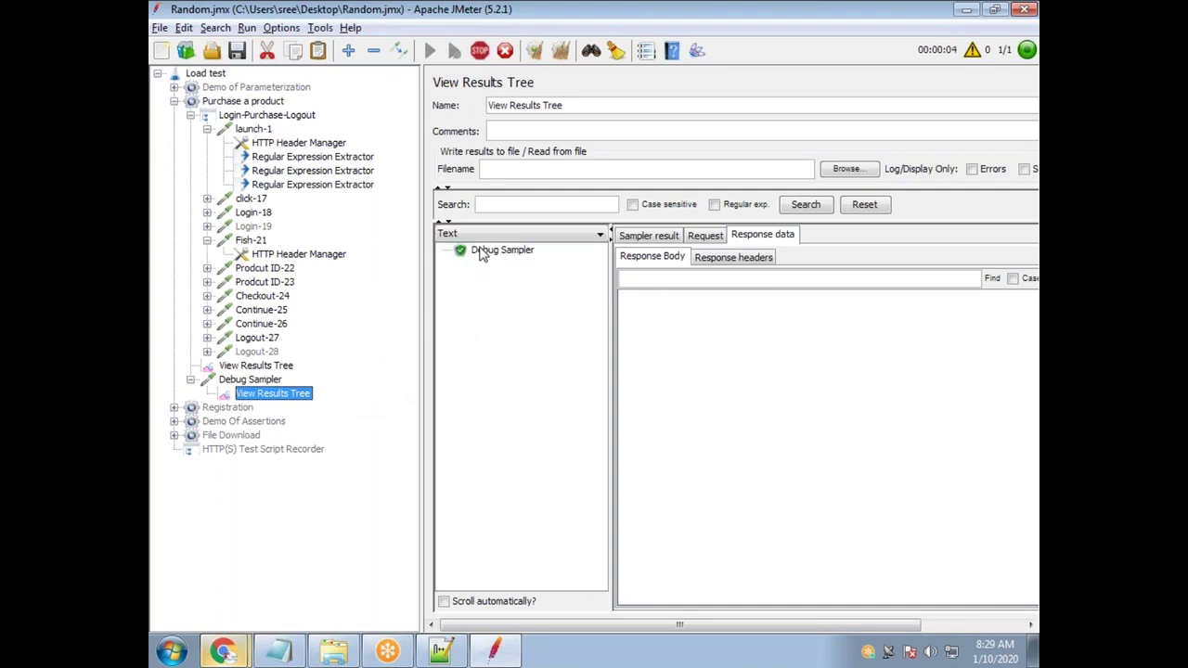
click(479, 254)
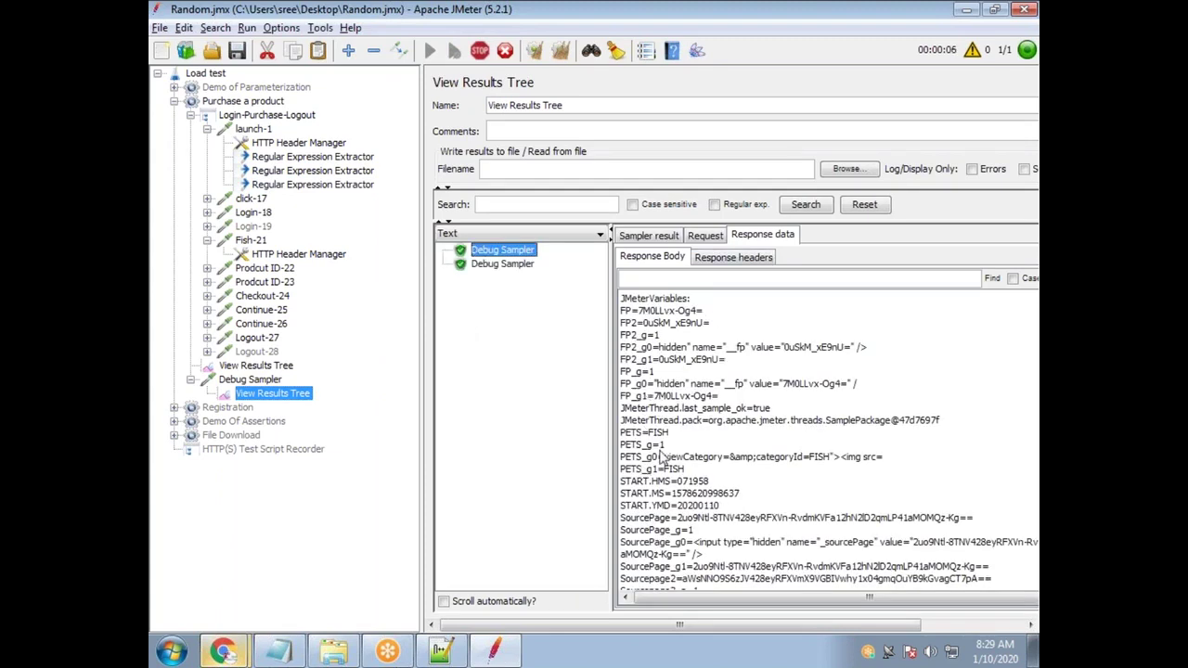
click(506, 265)
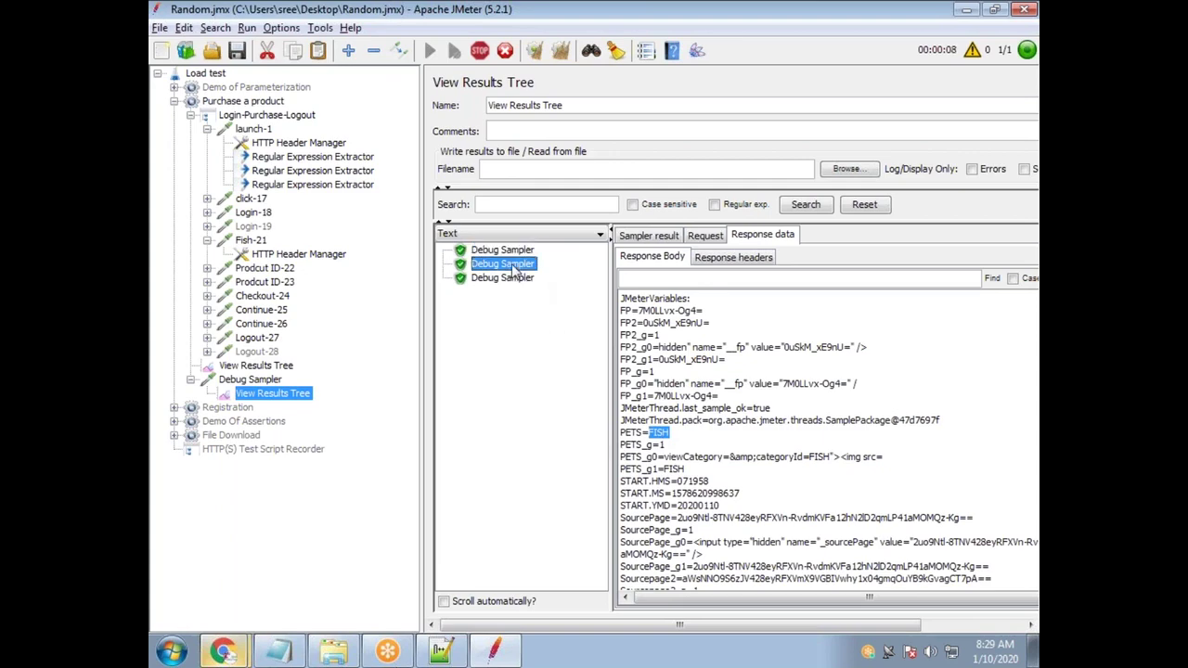
double_click(660, 432)
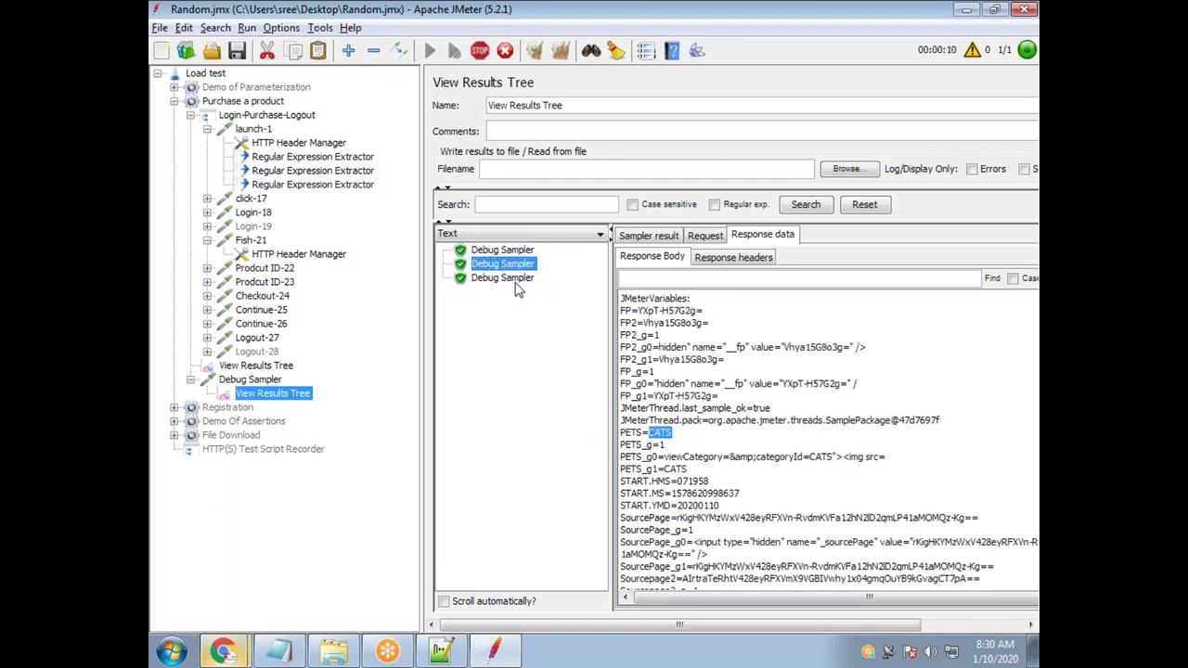
Compare the PETS value in the remaining Debug Sampler responses with the category list on the JPetStore page in Chrome, ending back in JMeter
key(alt+Tab)
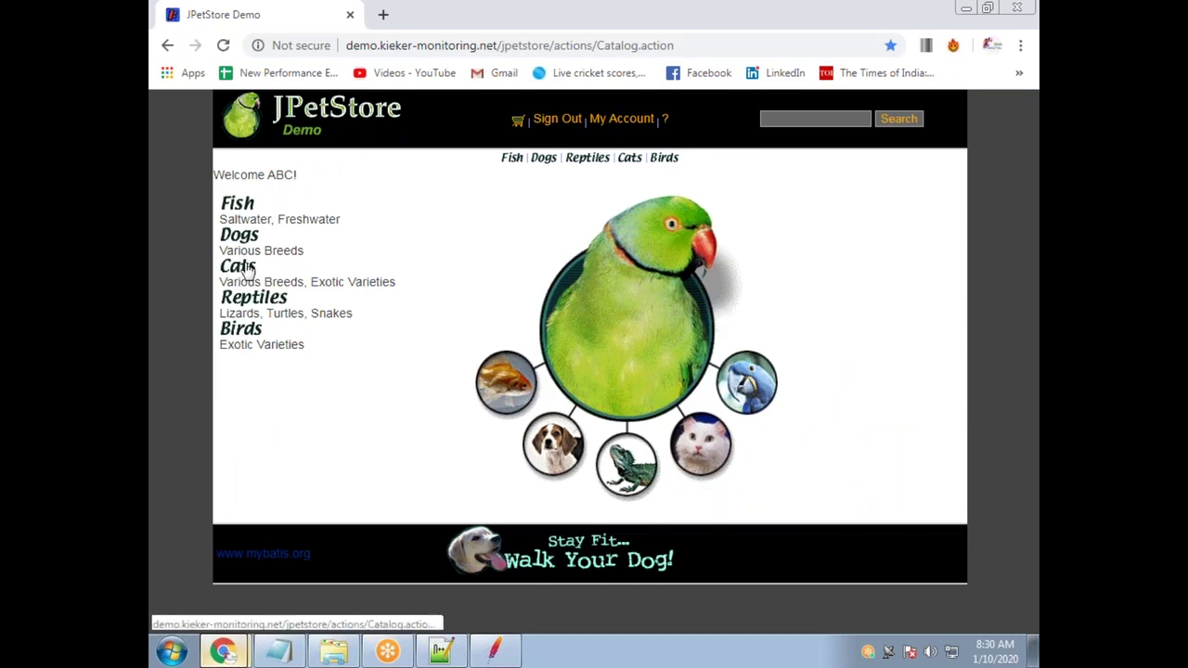
key(alt+Tab)
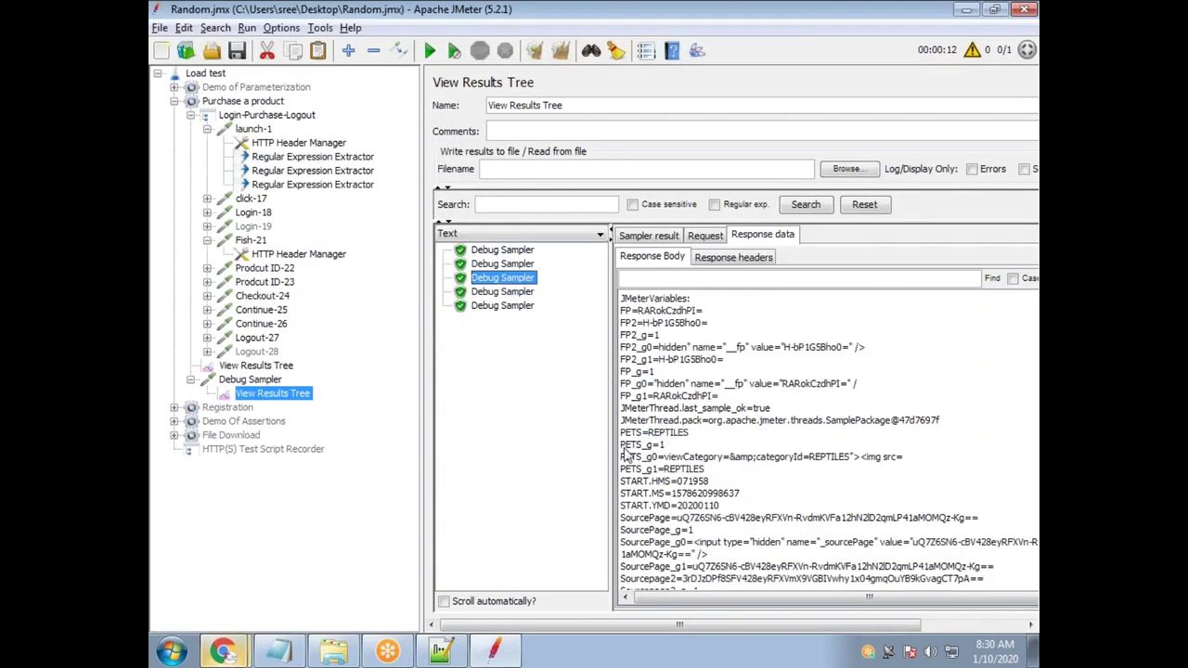
double_click(651, 432)
key(alt+Tab)
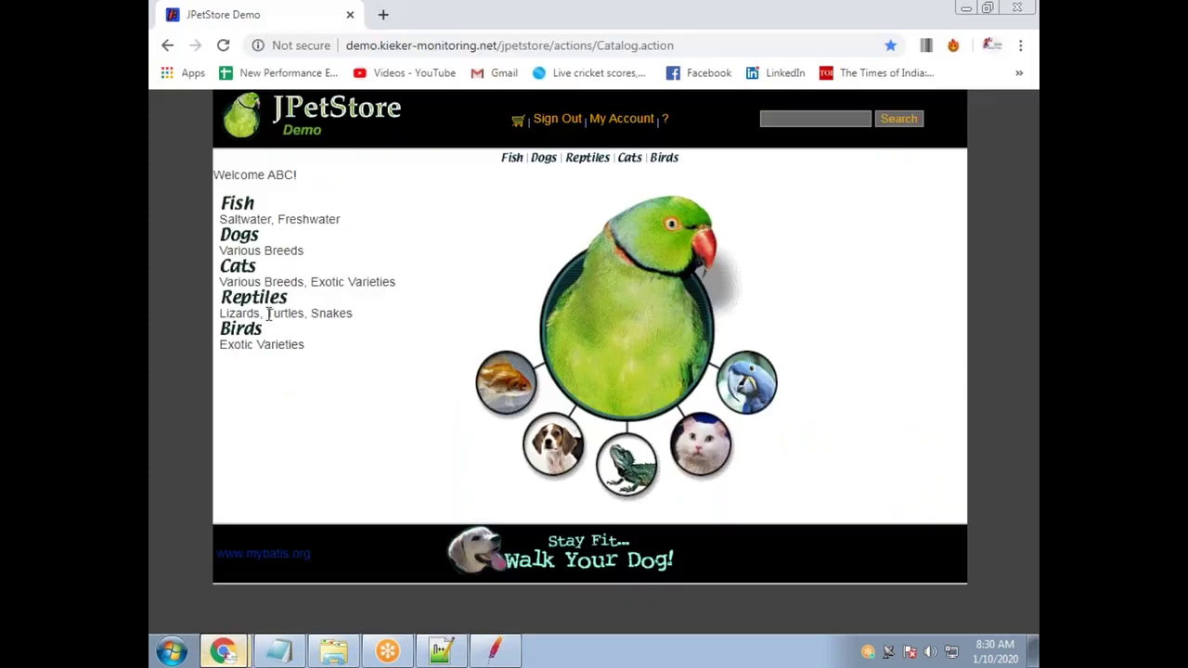
key(alt+Tab)
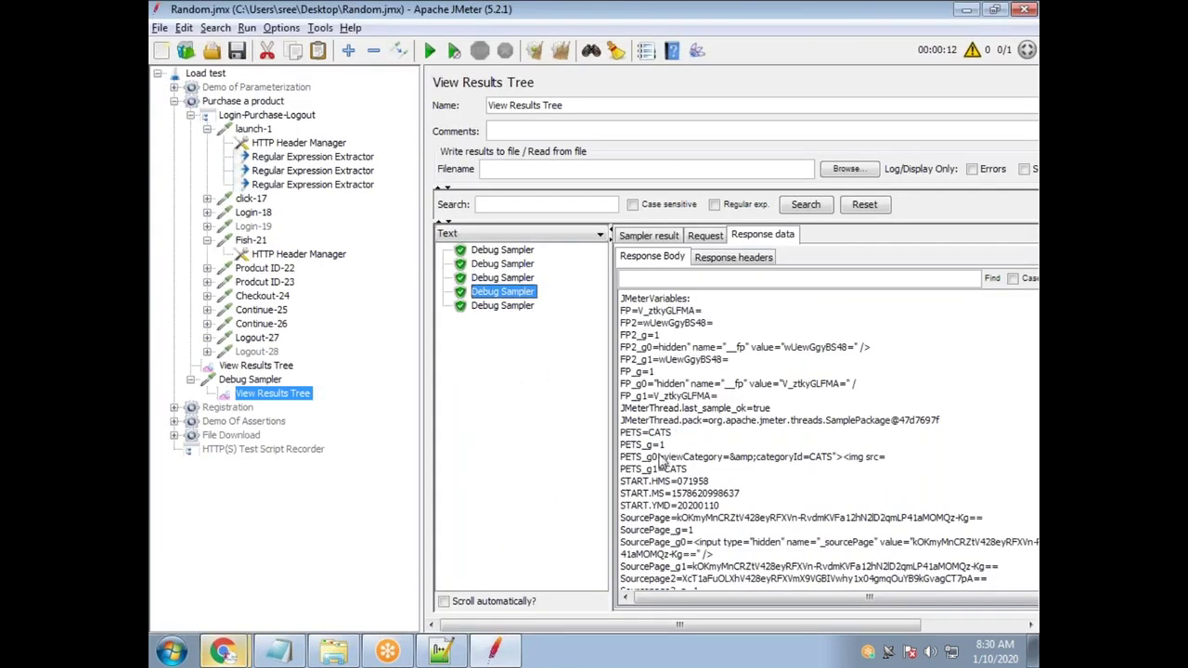
drag(670, 436, 620, 418)
key(alt+Tab)
key(alt+Tab)
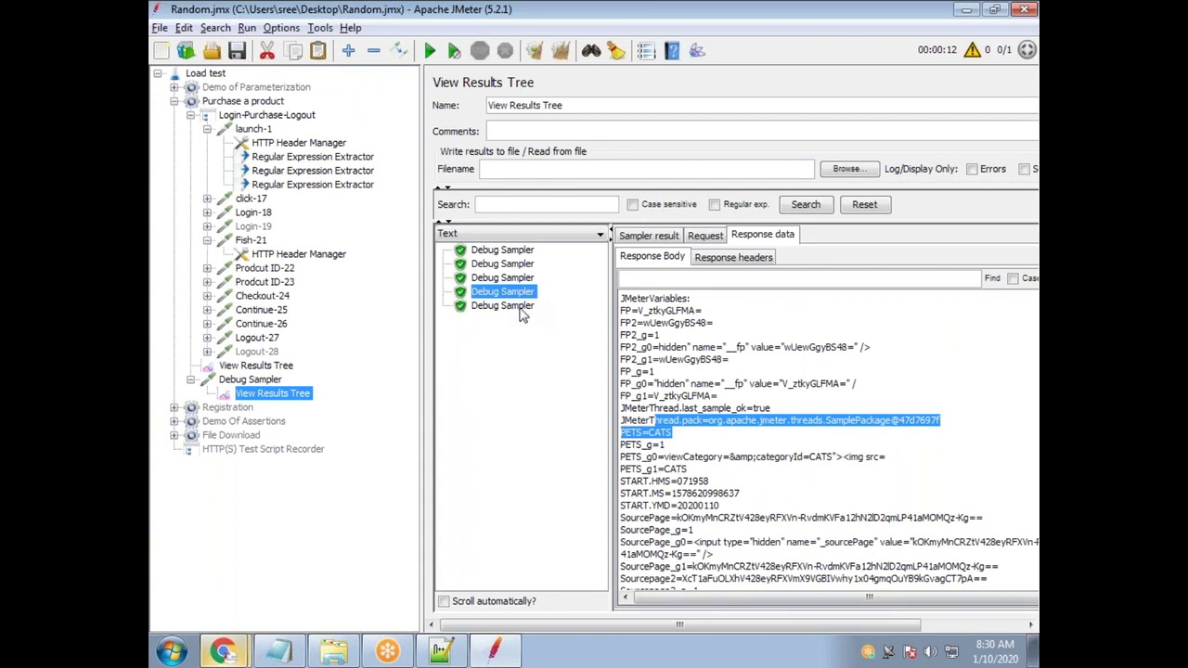
click(515, 308)
drag(674, 433, 647, 433)
key(alt+Tab)
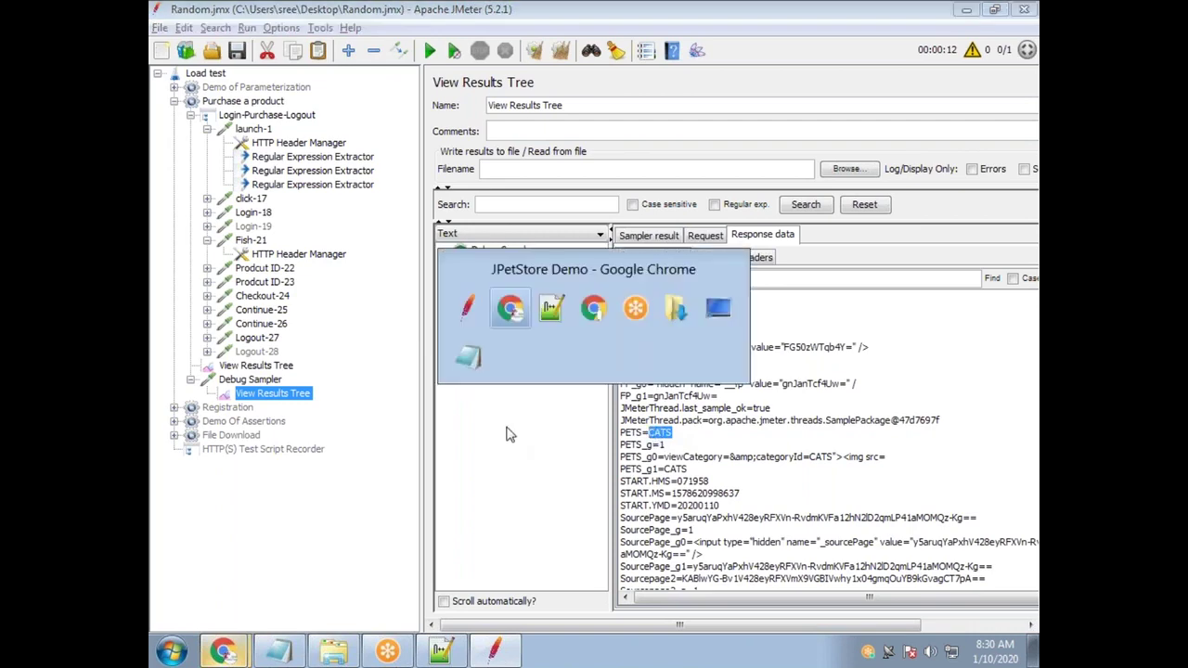
key(alt+Tab)
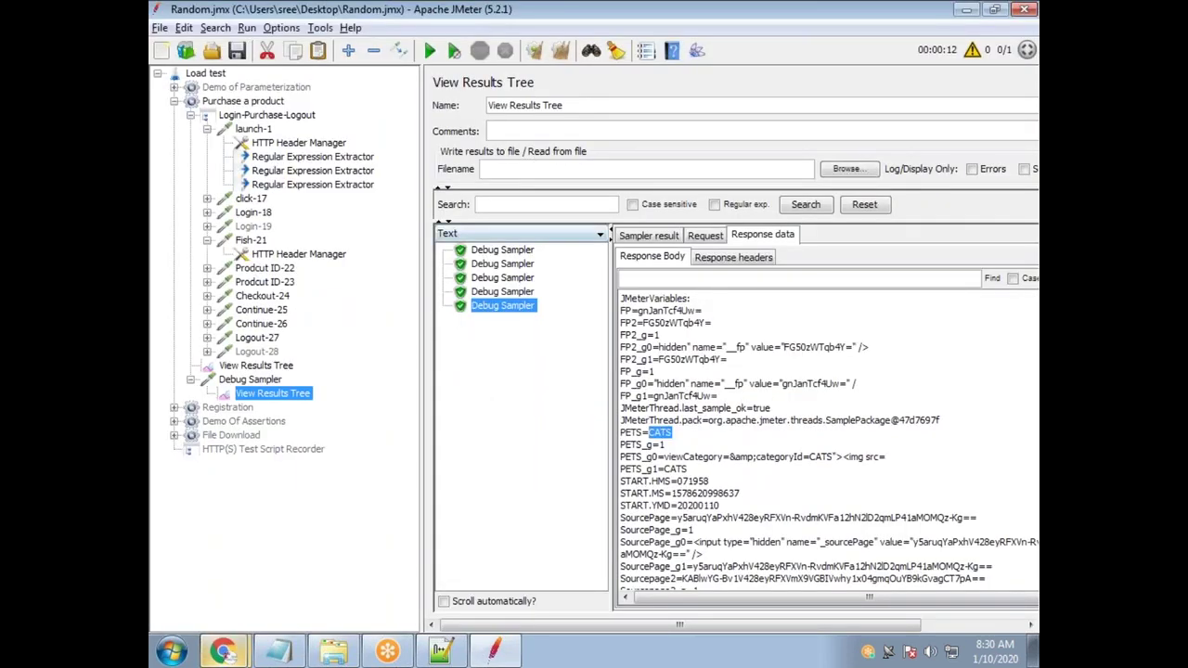
Set the Purchase a product thread group's loop count to 20, clear the old results and rerun the test
click(255, 102)
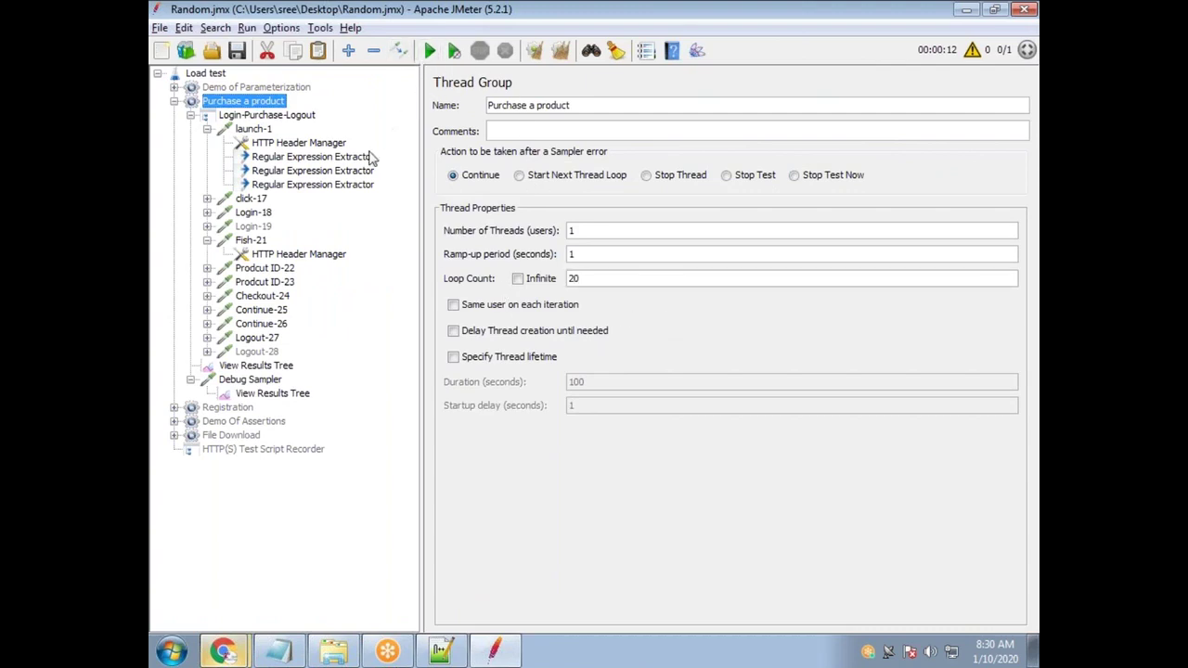
click(274, 397)
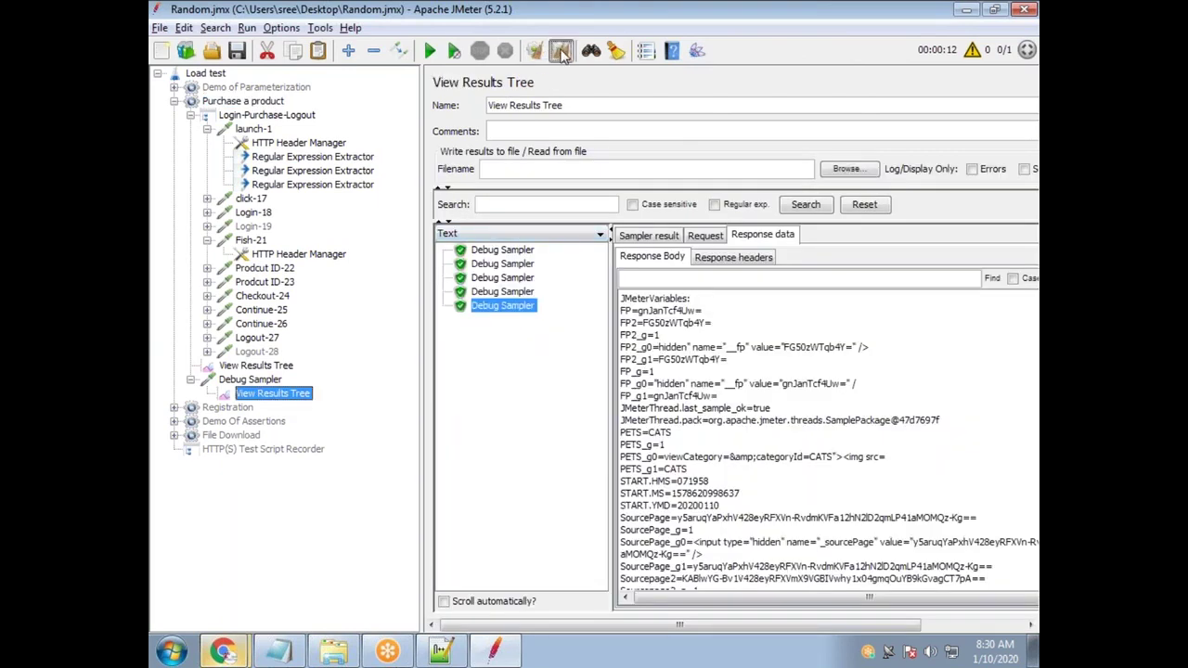
click(559, 50)
click(429, 51)
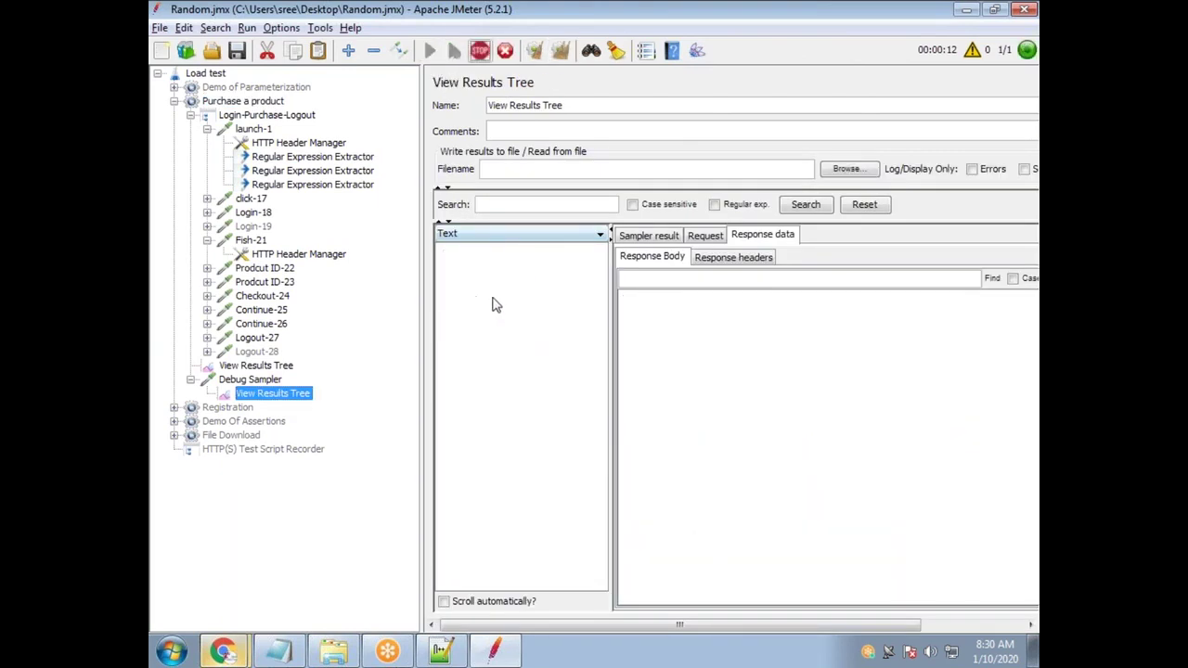
Check the PETS variable in each successive Debug Sampler response of the new run to see how the category varies
click(496, 251)
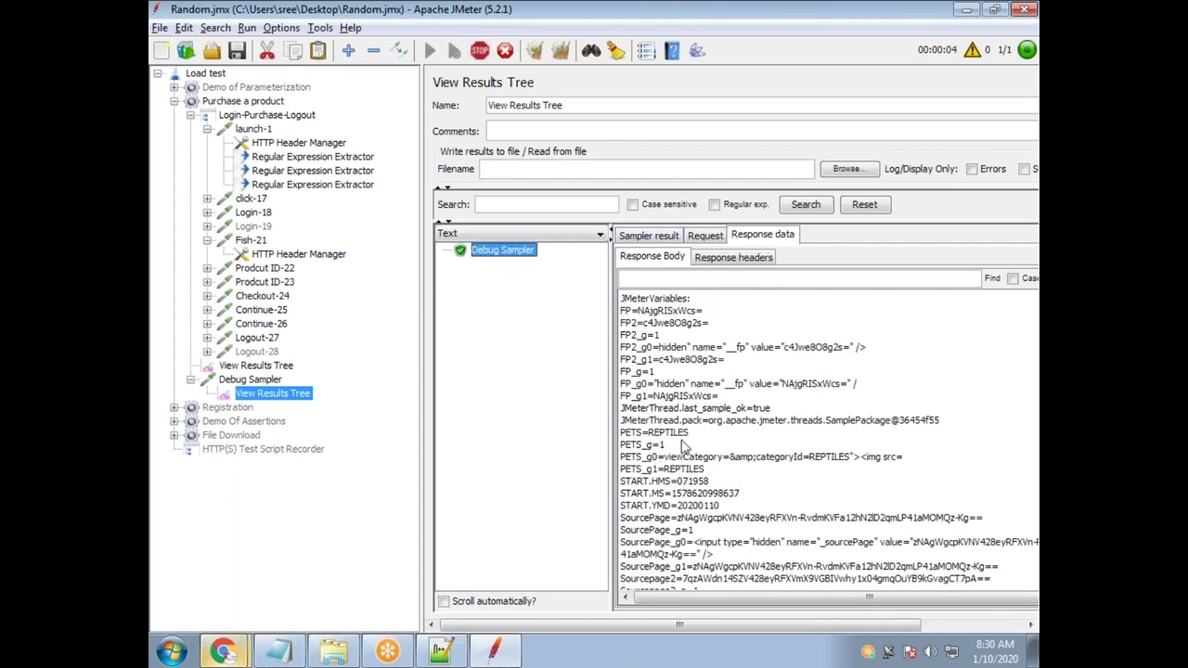
double_click(668, 432)
click(524, 265)
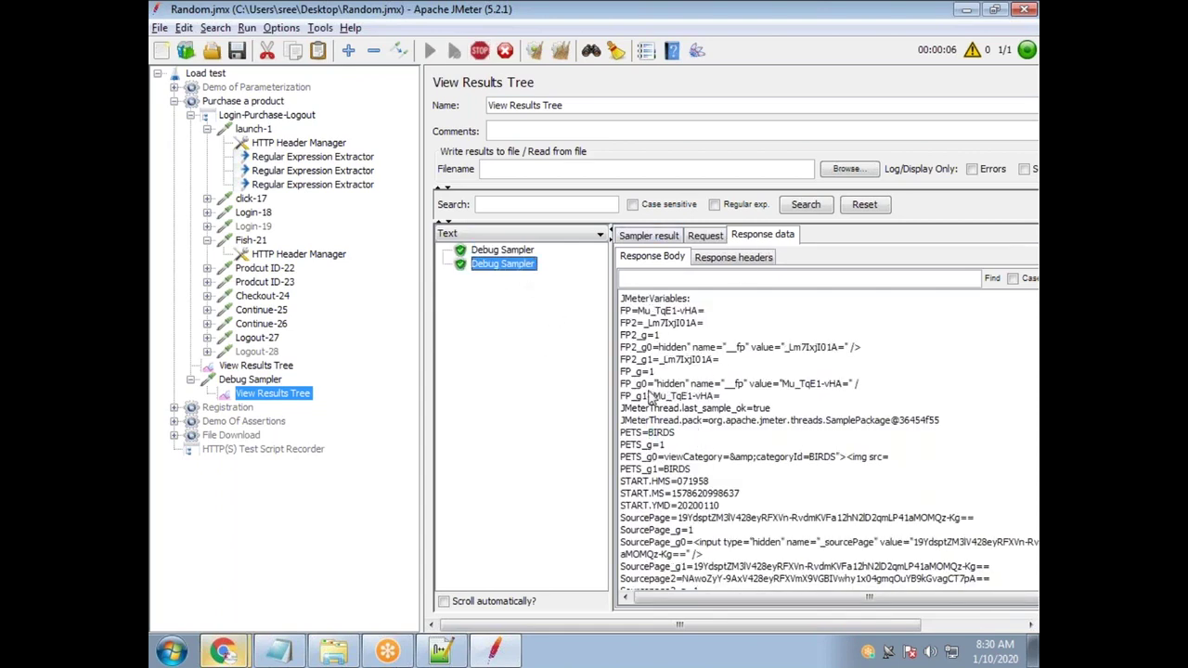
double_click(661, 432)
click(519, 278)
drag(676, 433, 620, 420)
click(502, 293)
click(502, 306)
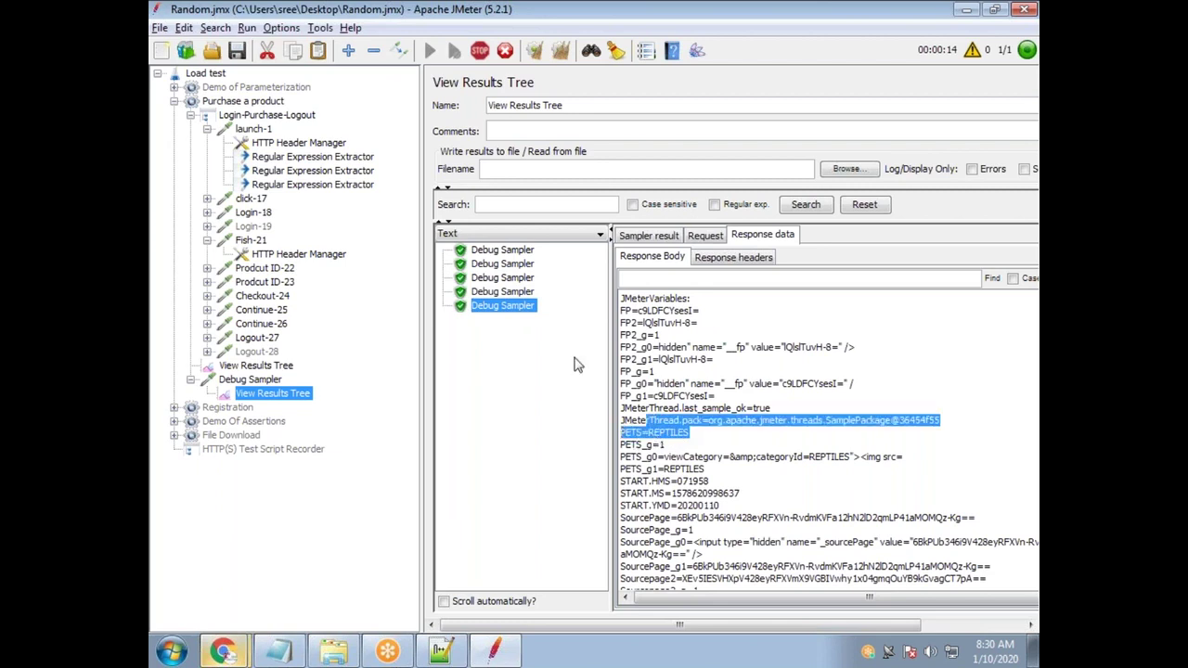
click(502, 319)
drag(669, 433, 661, 439)
click(505, 336)
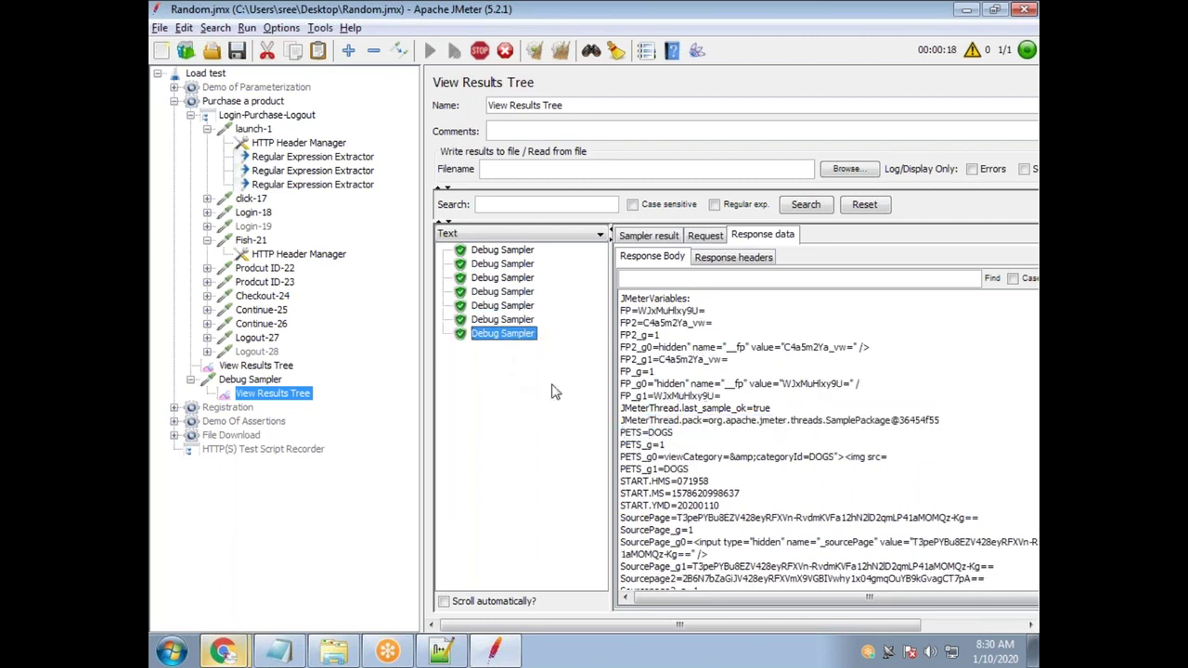
drag(682, 436, 649, 435)
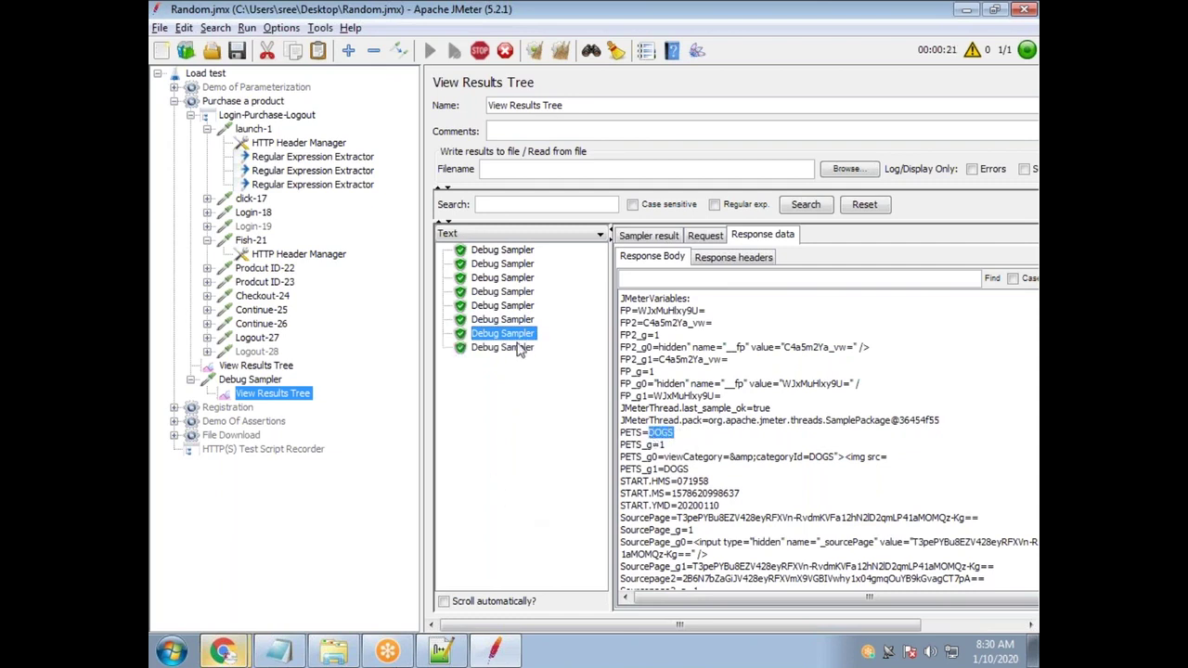
Review the PETS extractor's match number setting against the JPetStore category list in Chrome, then return to JMeter
click(351, 184)
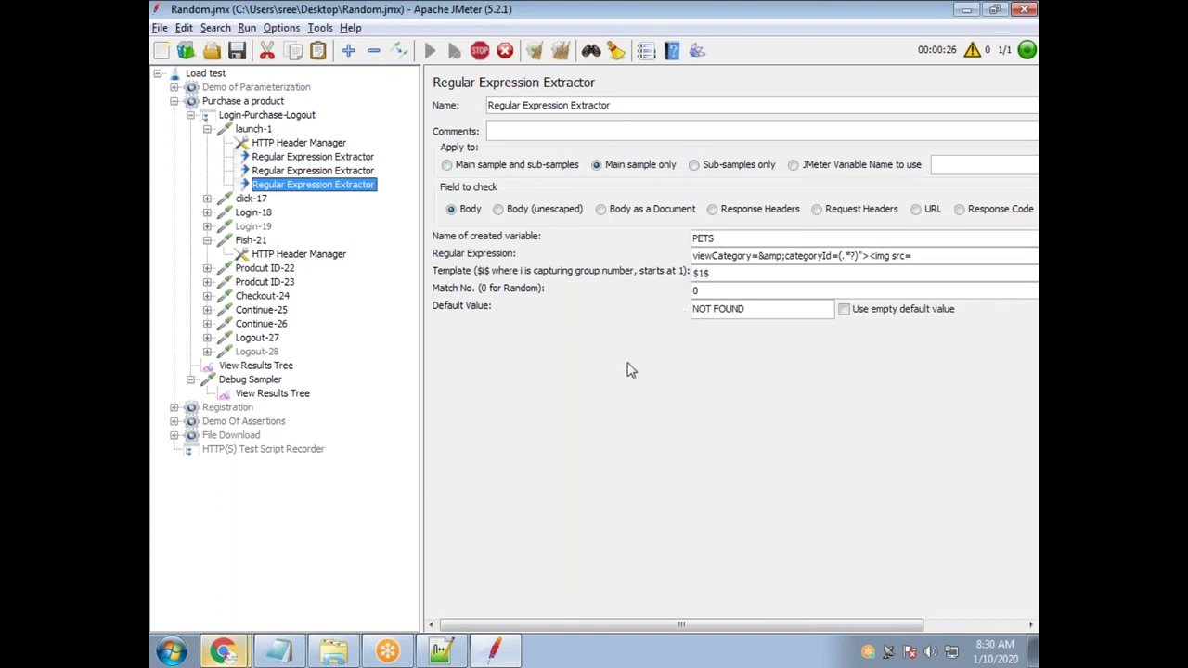
key(alt+Tab)
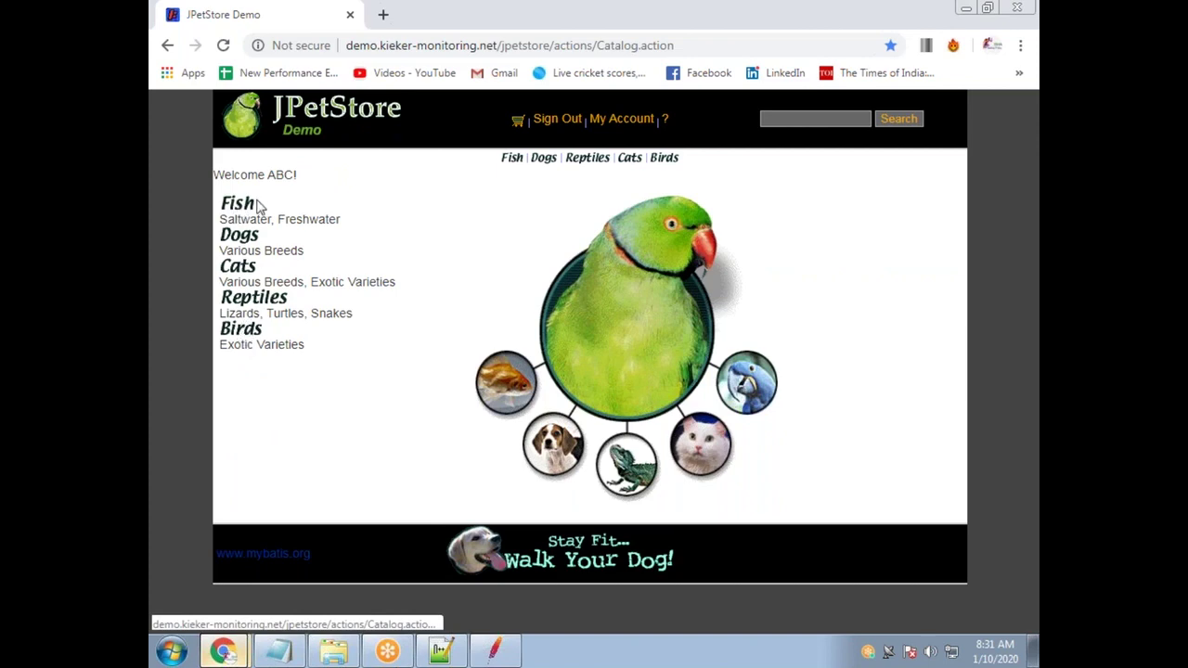
key(alt+Tab)
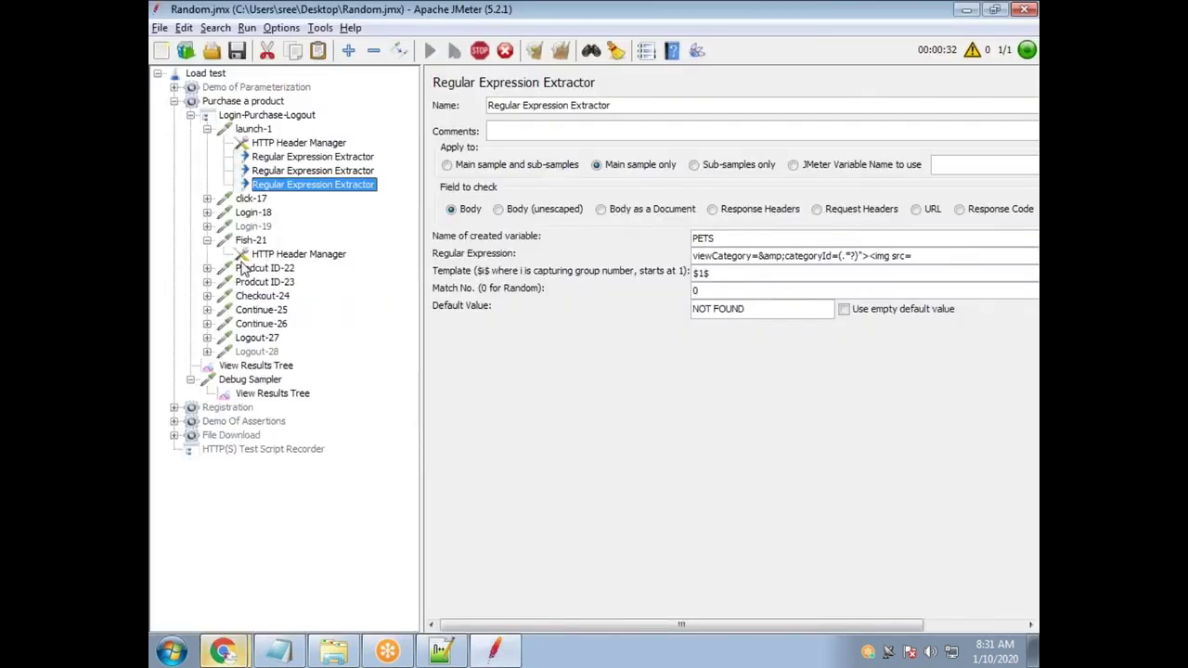
Replace the categoryId parameter value in the Fish-21 request with the extracted variable ${PETS}
click(269, 253)
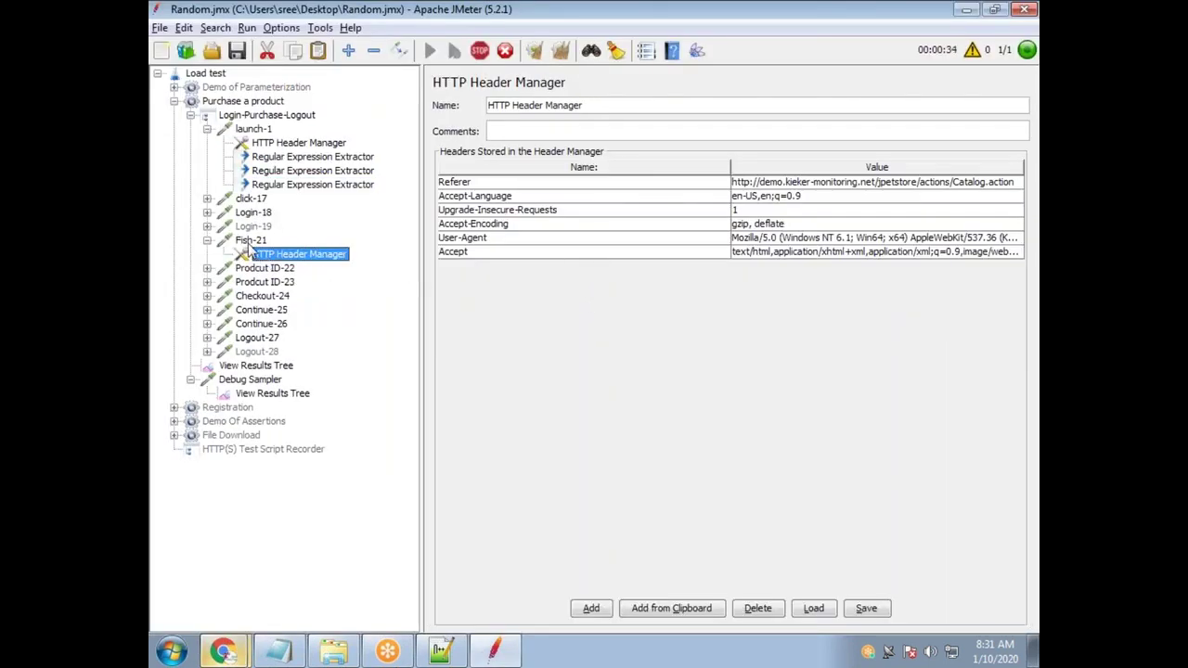
click(251, 241)
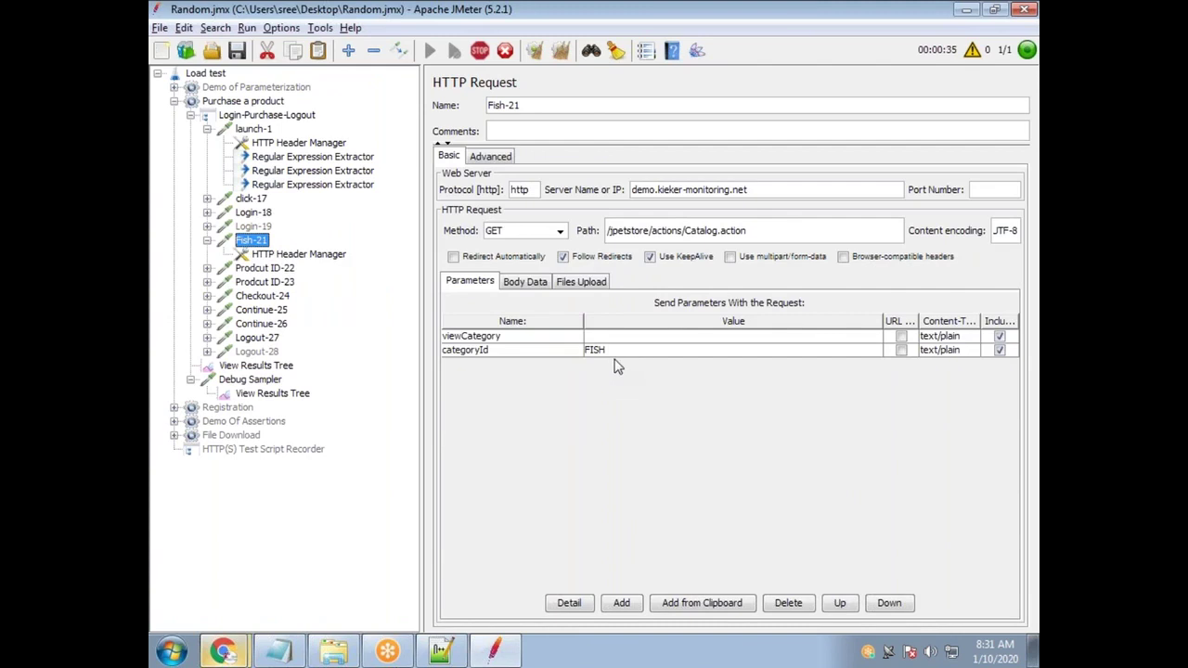
click(306, 185)
drag(742, 242, 688, 241)
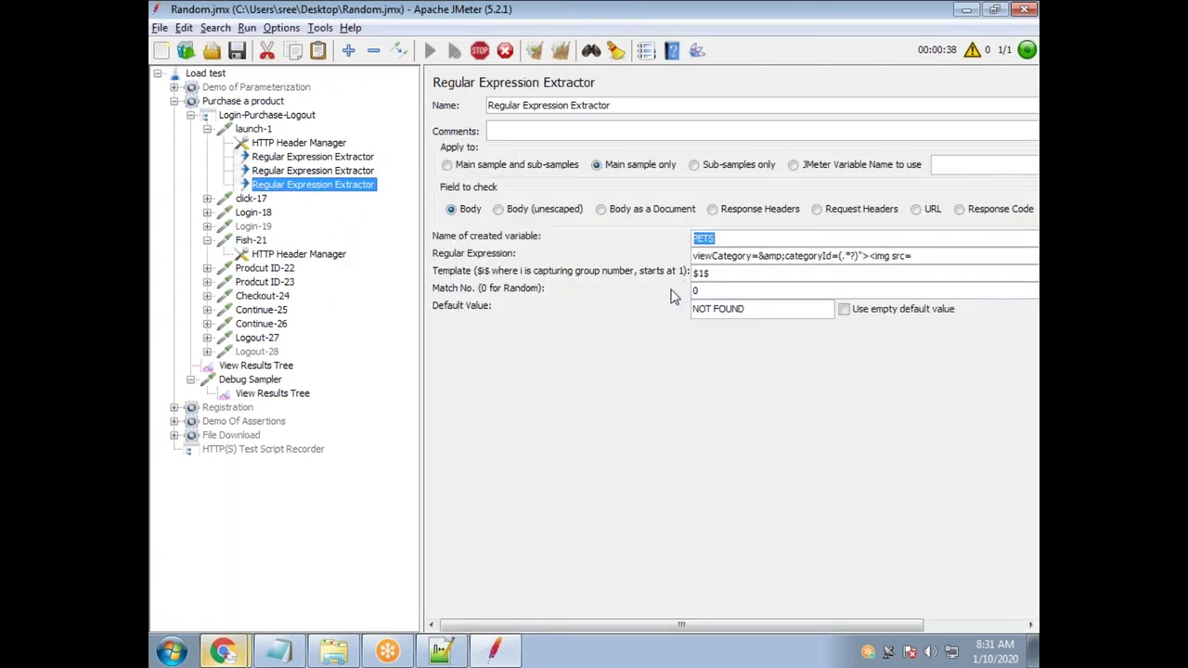
click(252, 240)
double_click(651, 353)
double_click(616, 350)
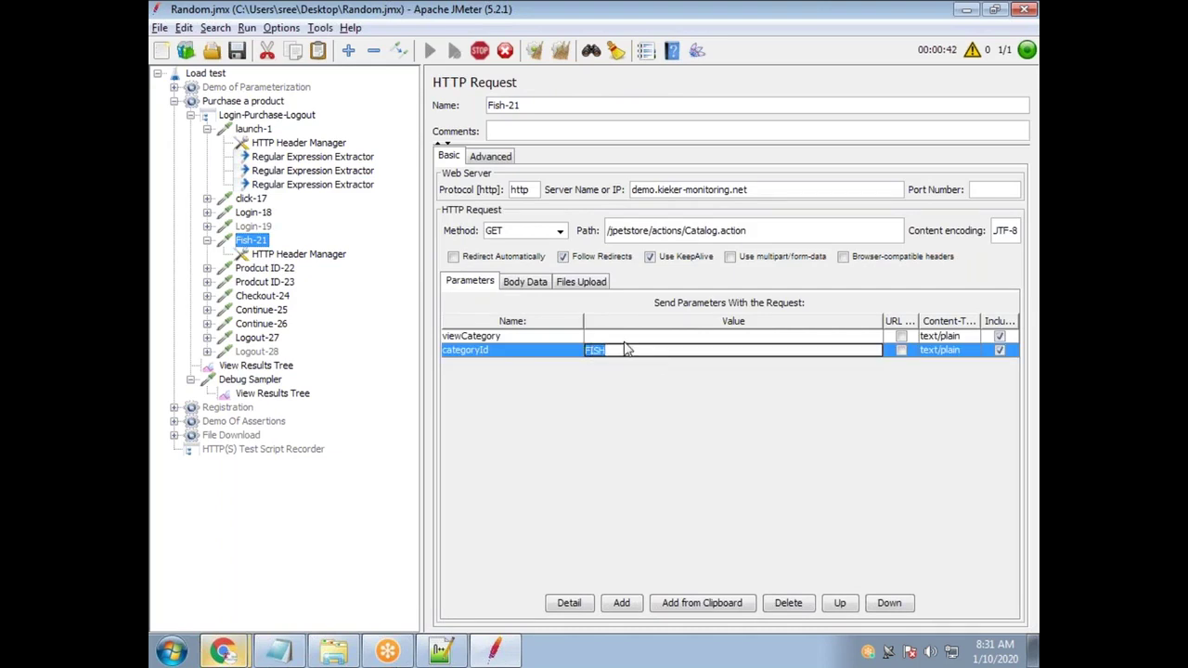
text(${PETS)
key(ctrl+a)
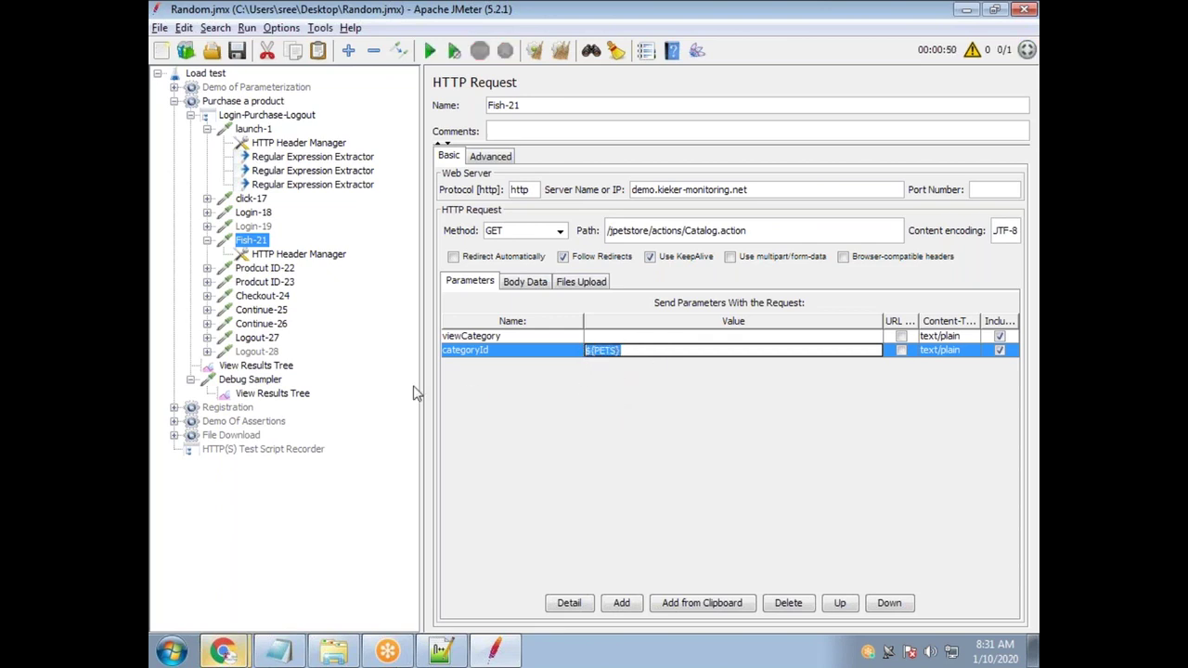
Review the parameters of the requests from Prodcut ID-22 through Continue-25, then recheck the categoryId value in Fish-21
click(285, 269)
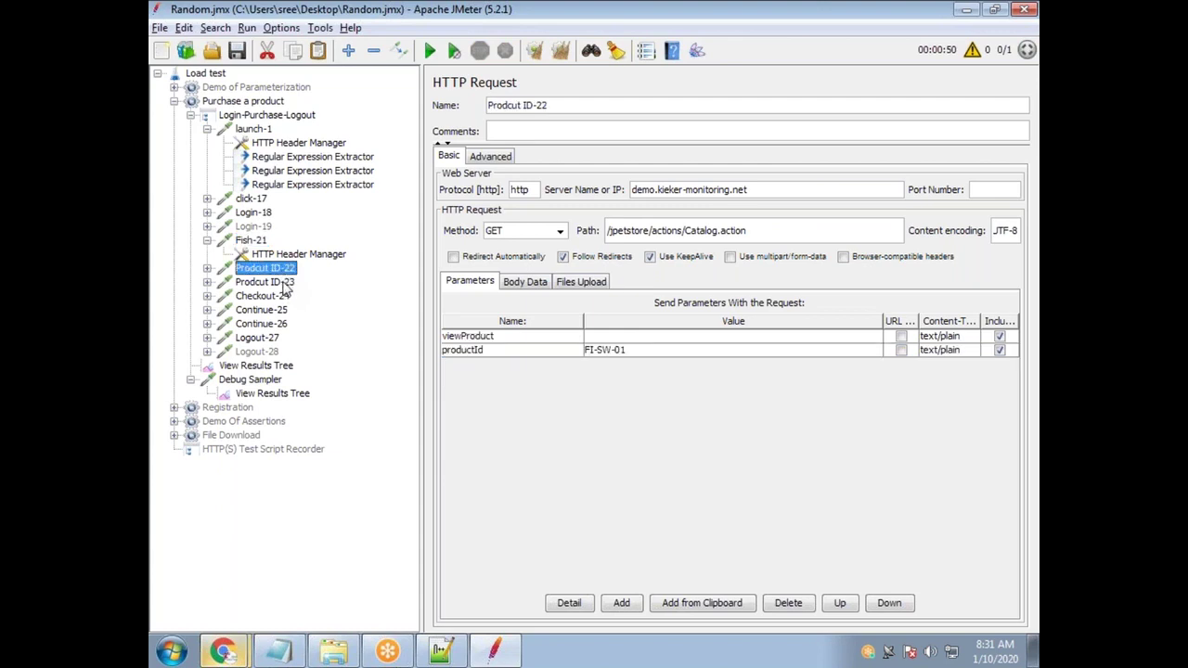
click(284, 282)
click(281, 296)
click(273, 312)
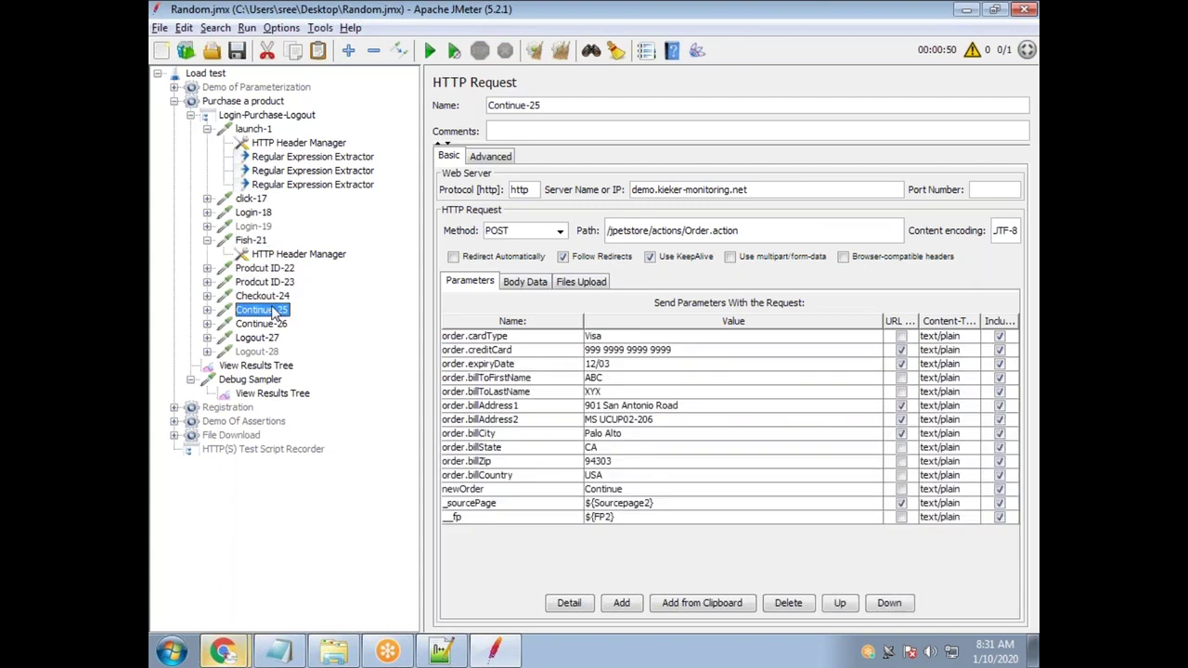
click(269, 271)
click(250, 239)
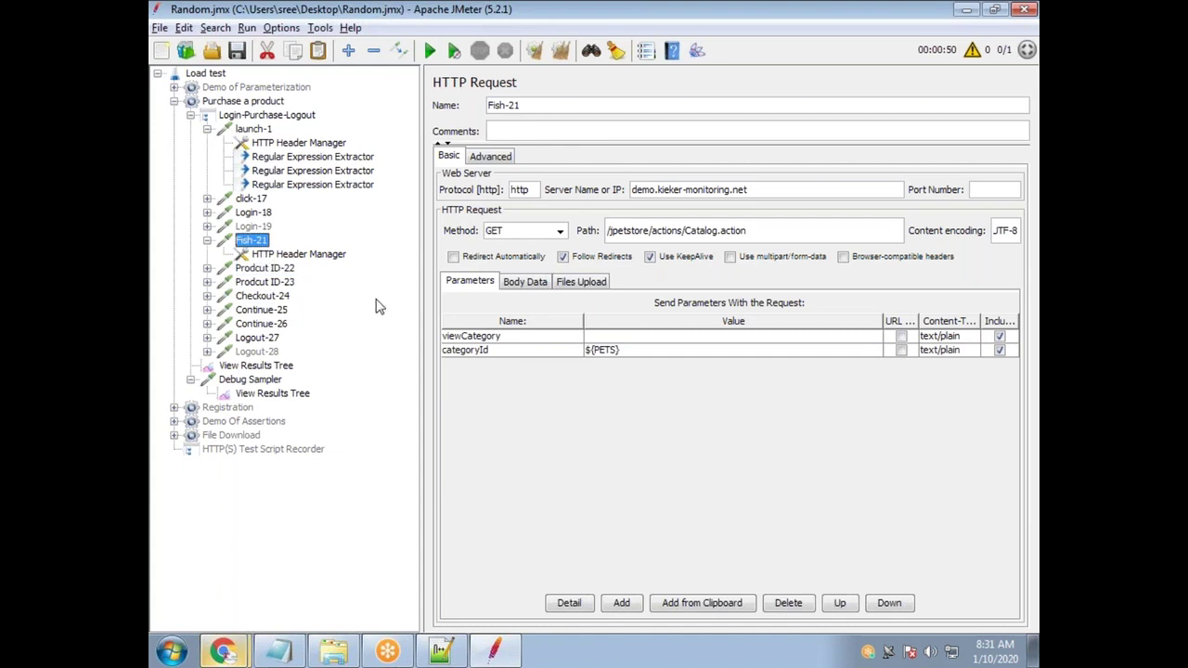
double_click(637, 351)
drag(637, 351, 497, 360)
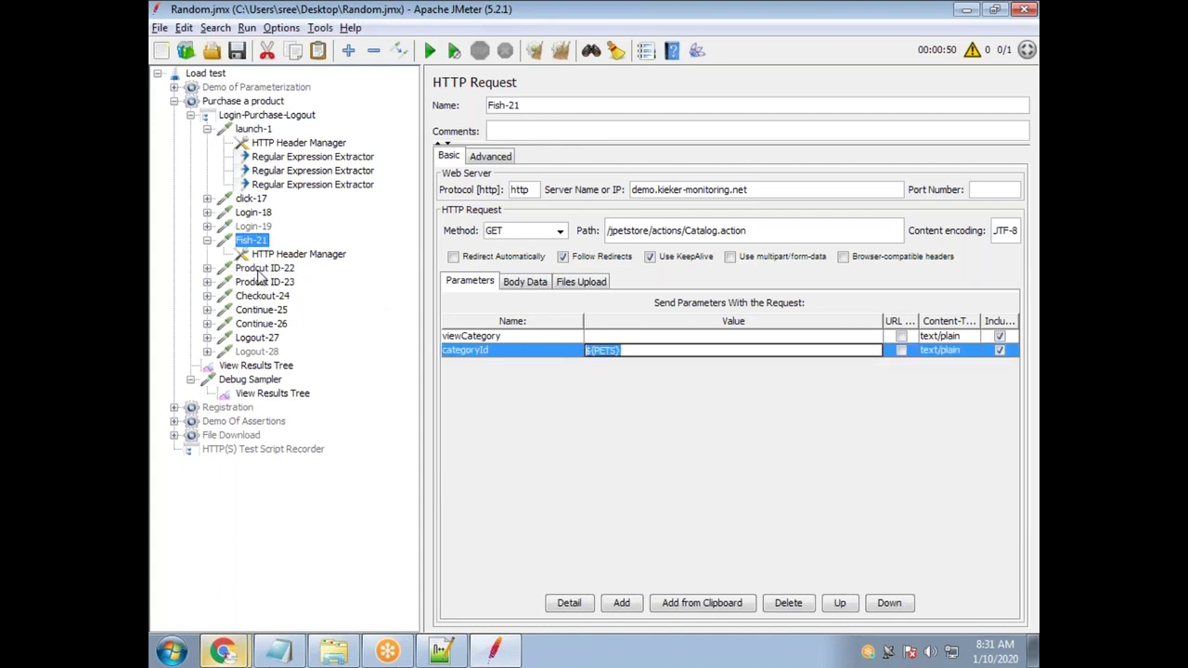
Compare the parameters of the Prodcut ID-22 and Prodcut ID-23 requests with the categoryId parameter in Fish-21
click(262, 268)
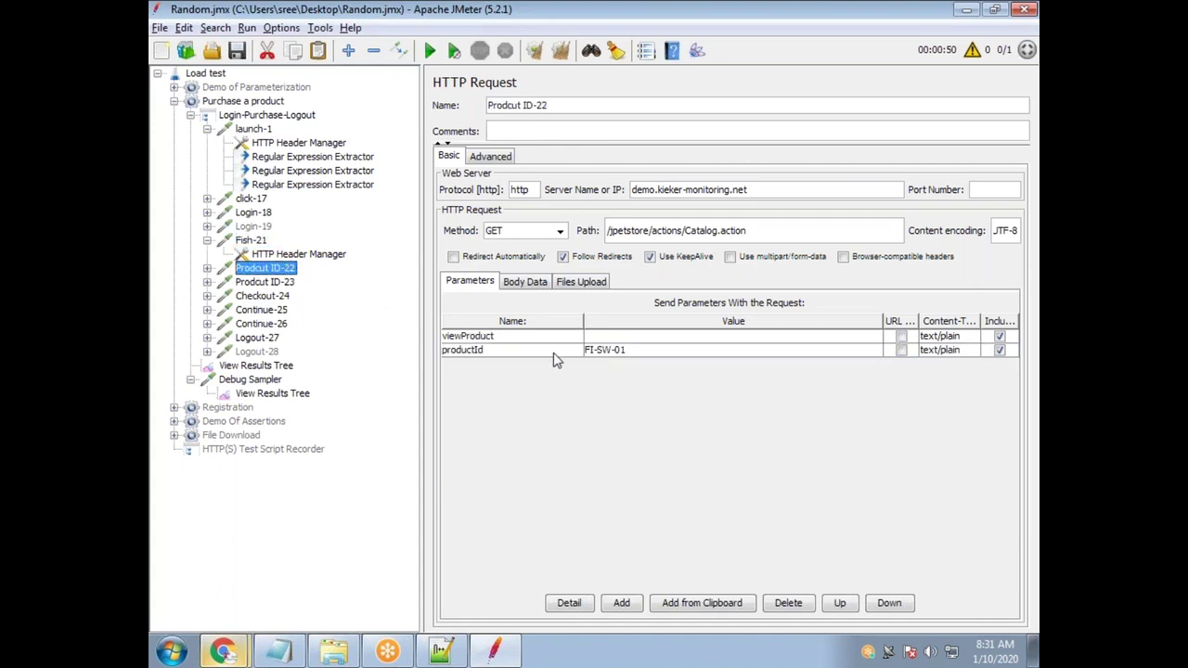
click(269, 283)
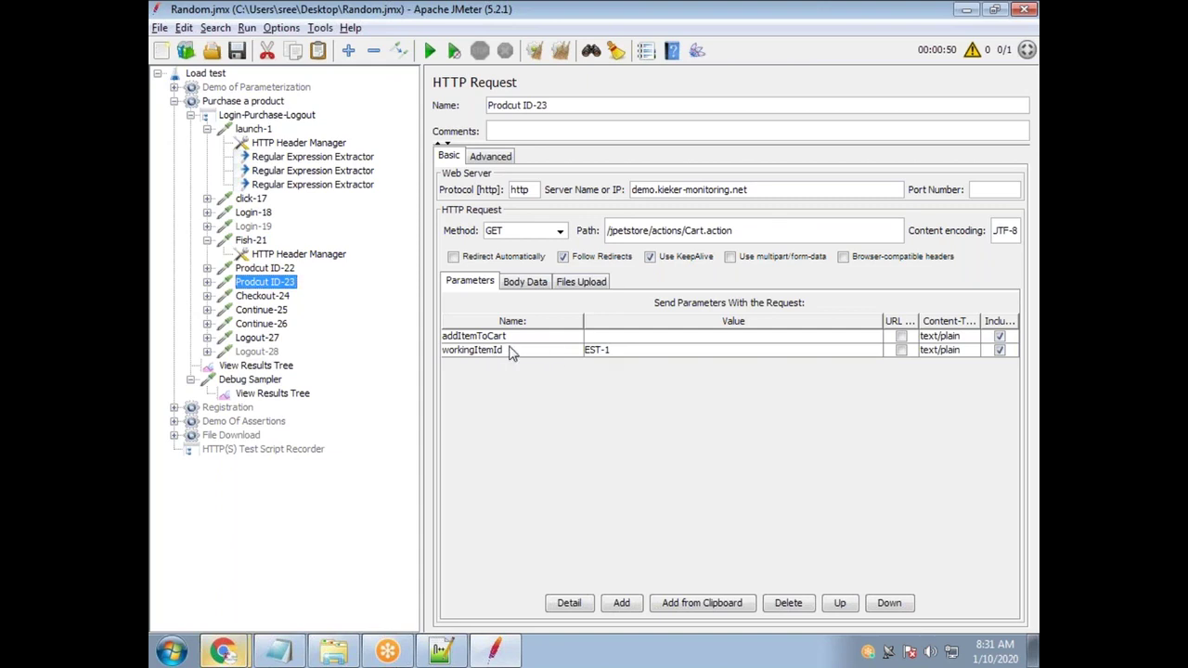
double_click(510, 351)
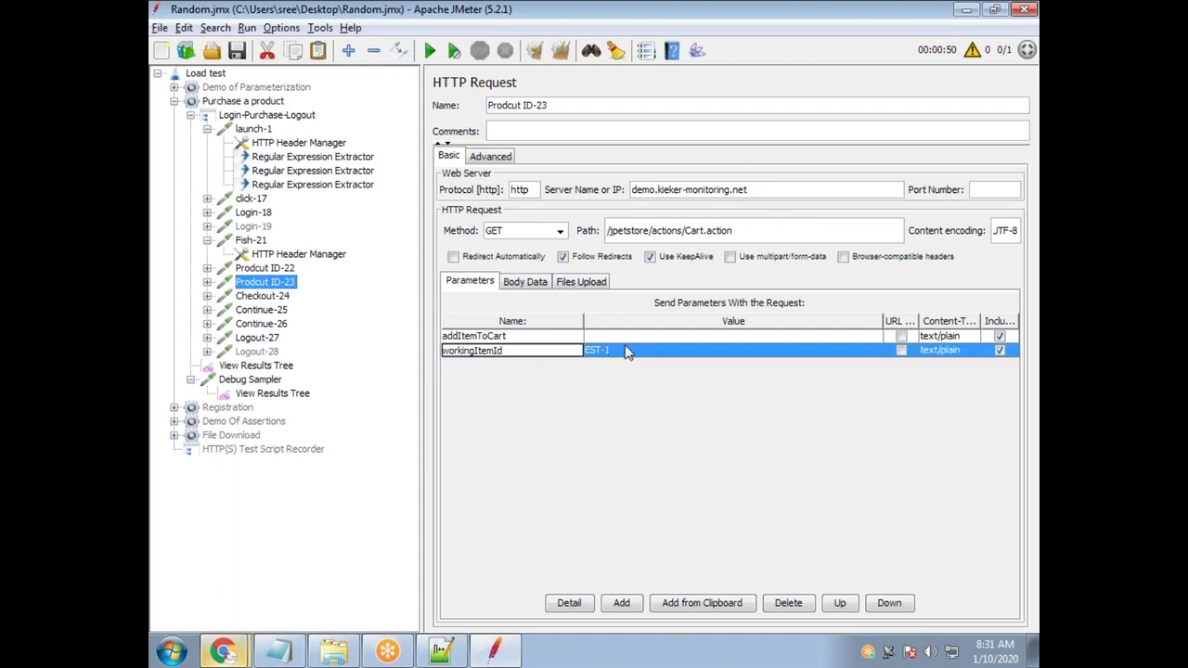
click(267, 271)
click(484, 358)
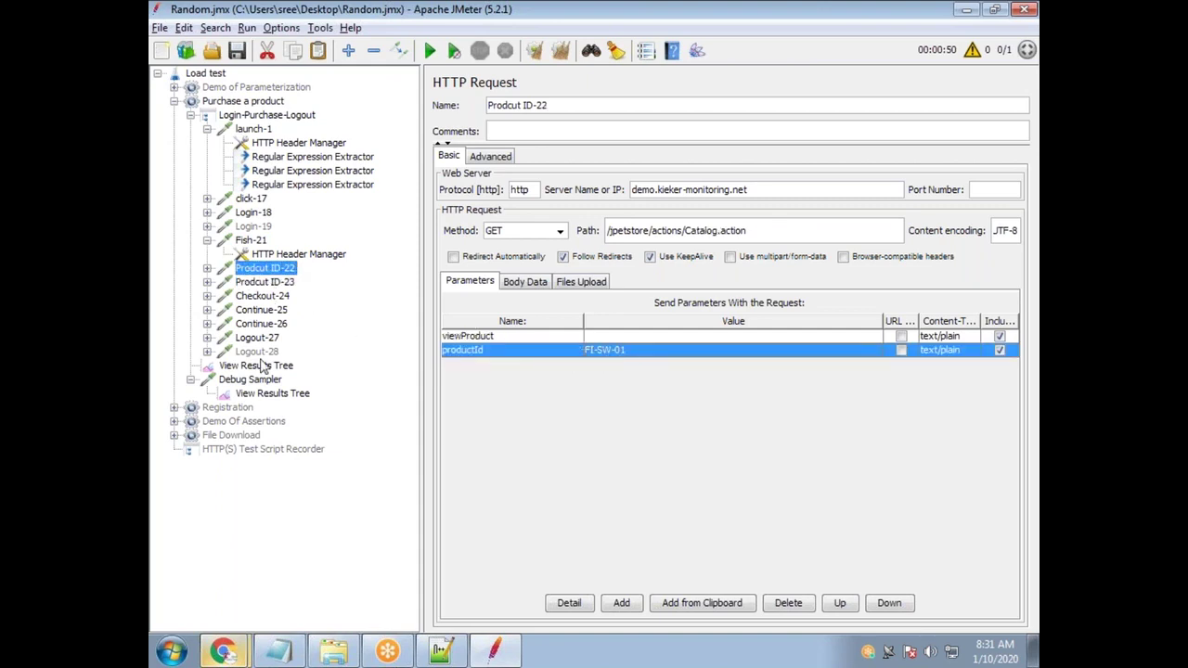
click(266, 282)
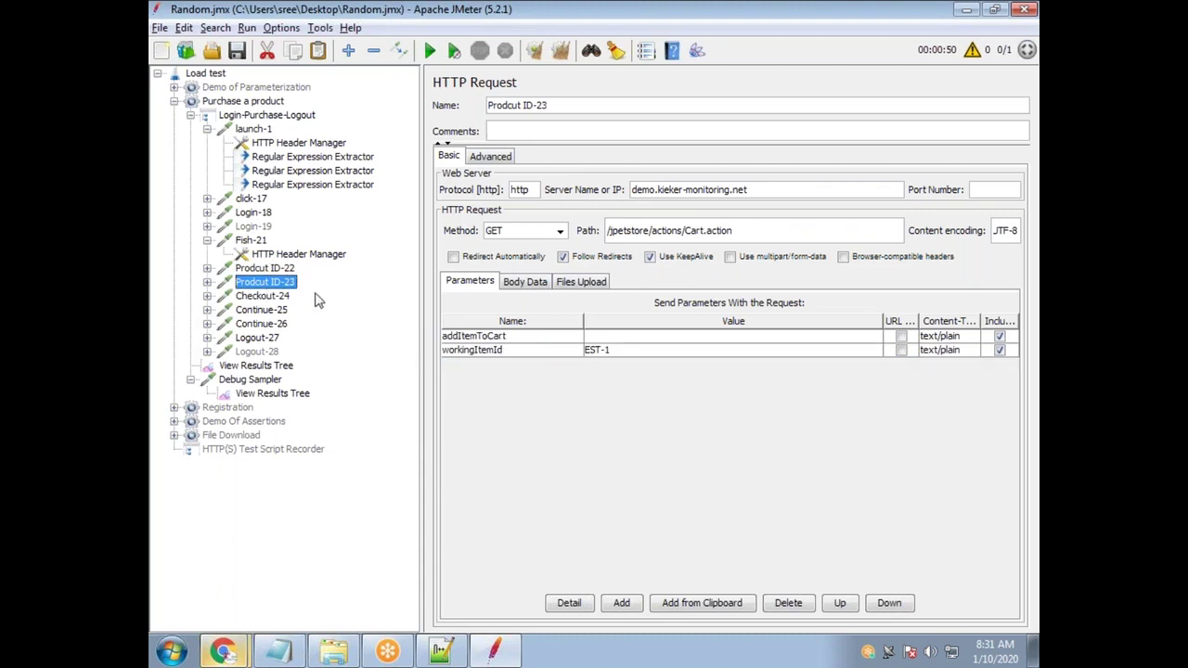
click(263, 243)
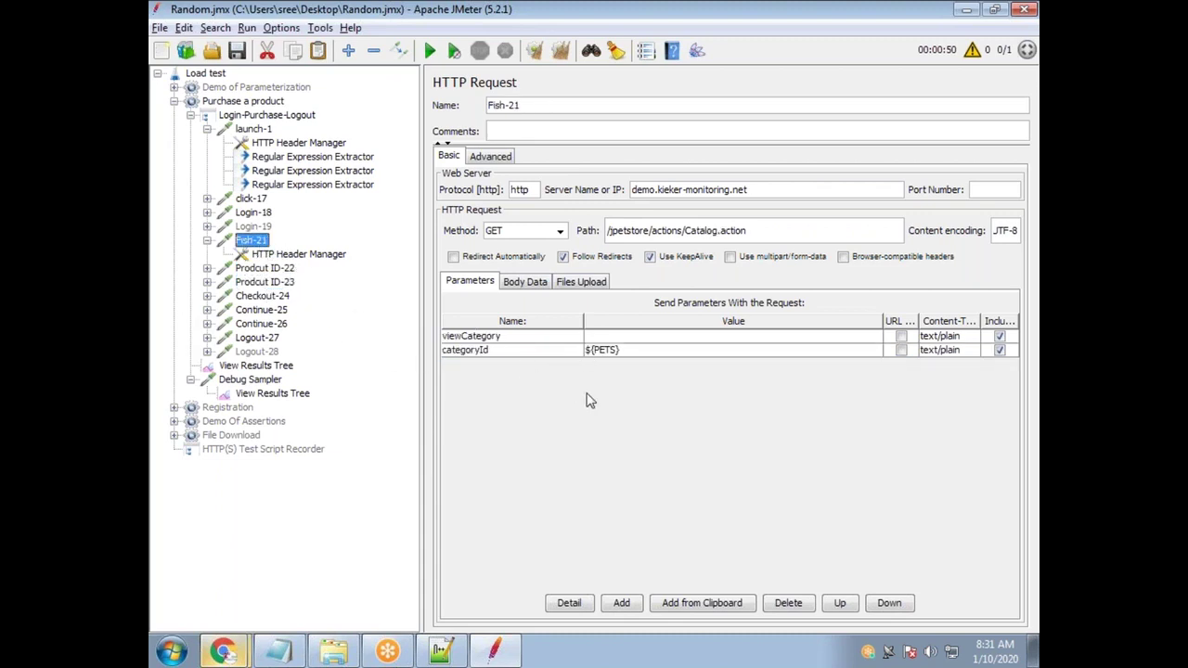
click(278, 269)
click(265, 284)
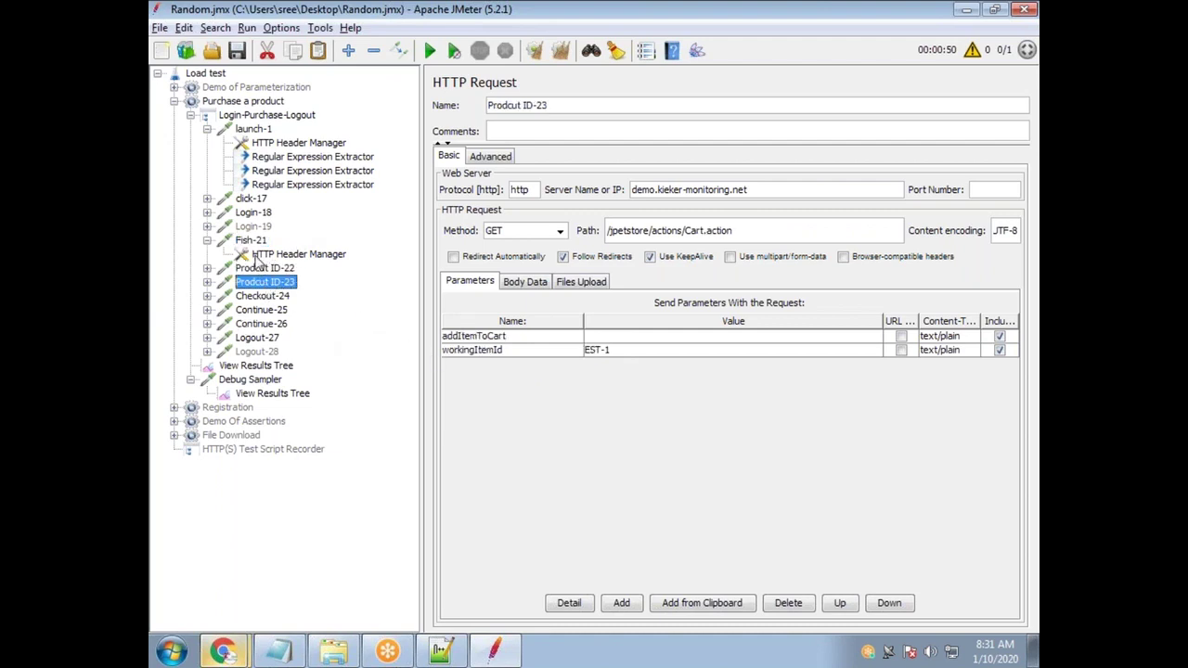
click(258, 241)
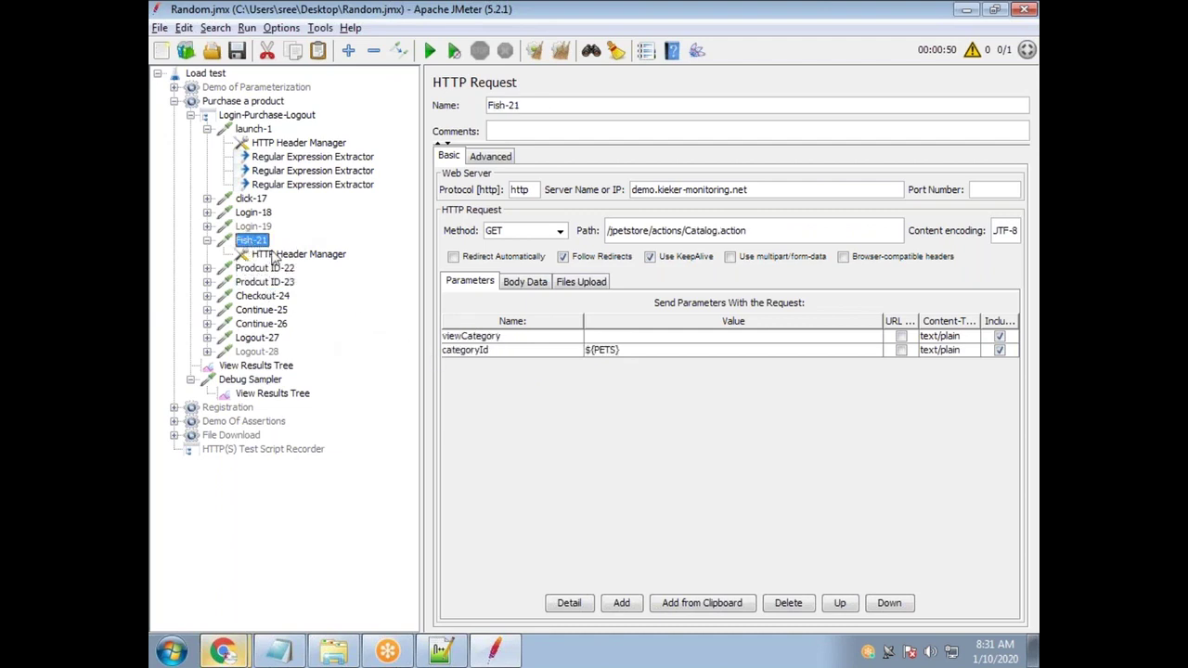
Check the variable name in the third Regular Expression Extractor under launch-1 against the categoryId value in Fish-21
click(330, 186)
drag(724, 240, 699, 240)
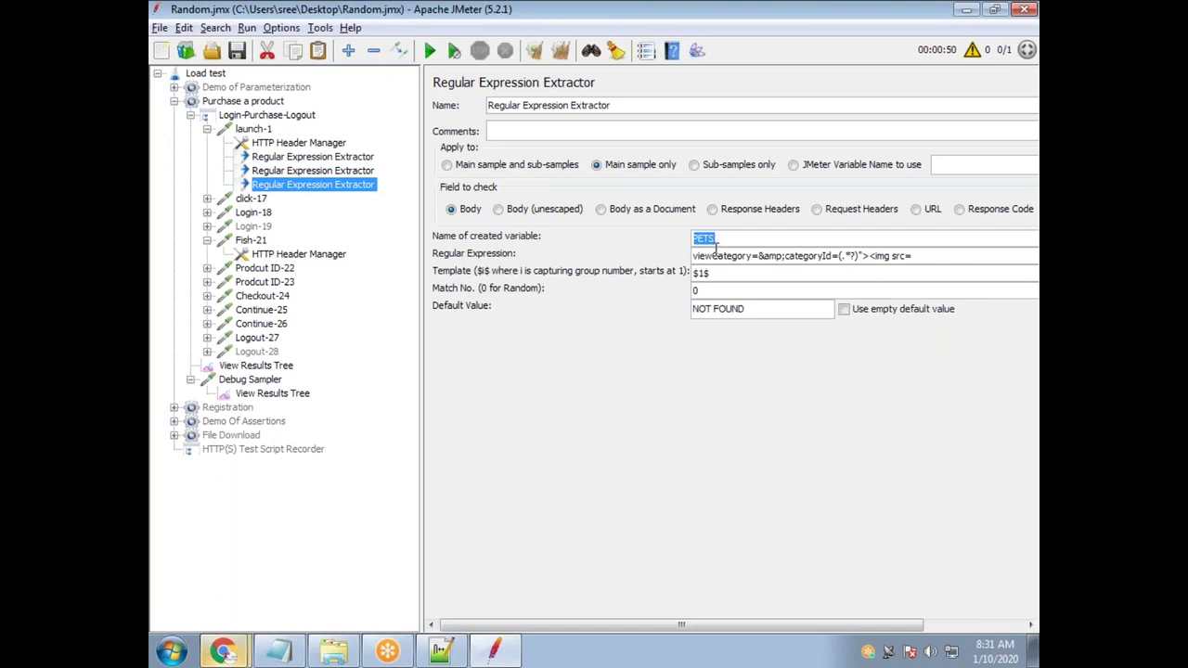
click(717, 240)
click(250, 240)
click(642, 352)
drag(642, 353, 588, 350)
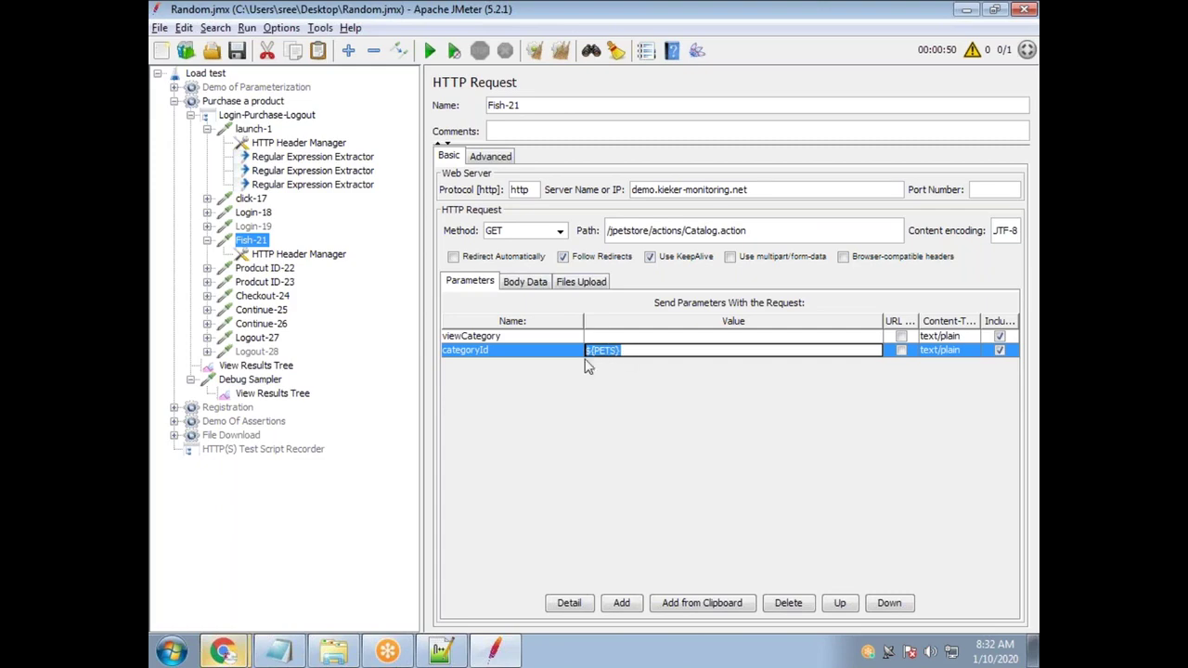
Compare the pet categories on the JPetStore page in Chrome with the Fish-21 request, ending back in JMeter
key(alt+Tab)
key(alt+Tab)
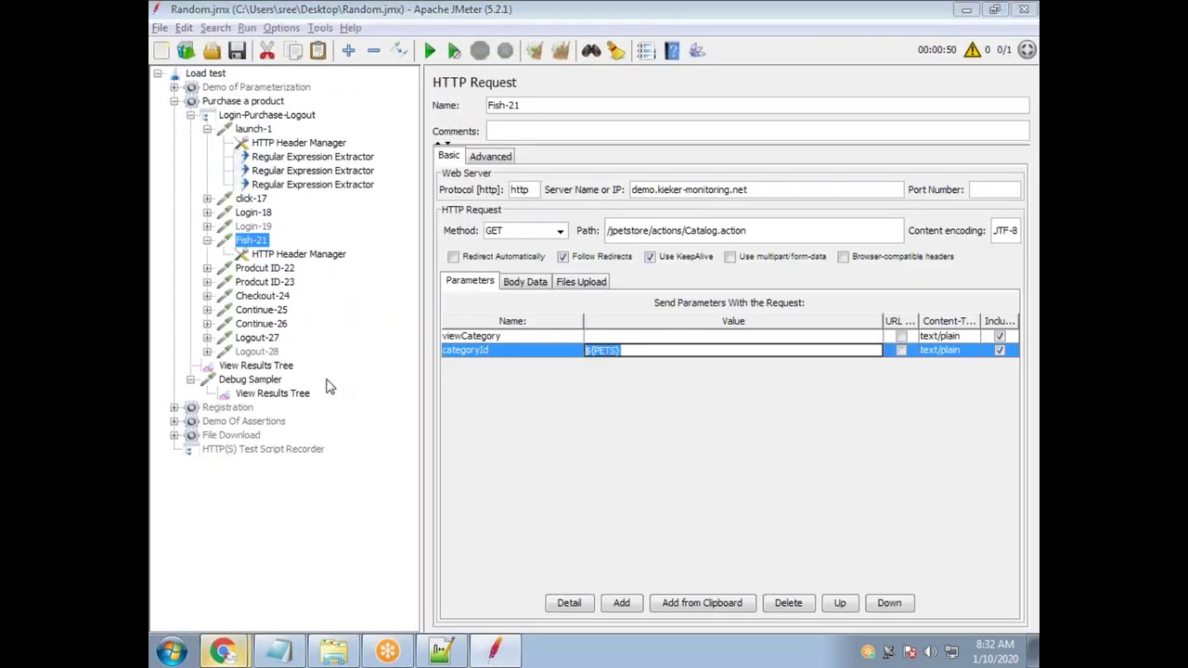
key(alt+Tab)
key(alt+Tab)
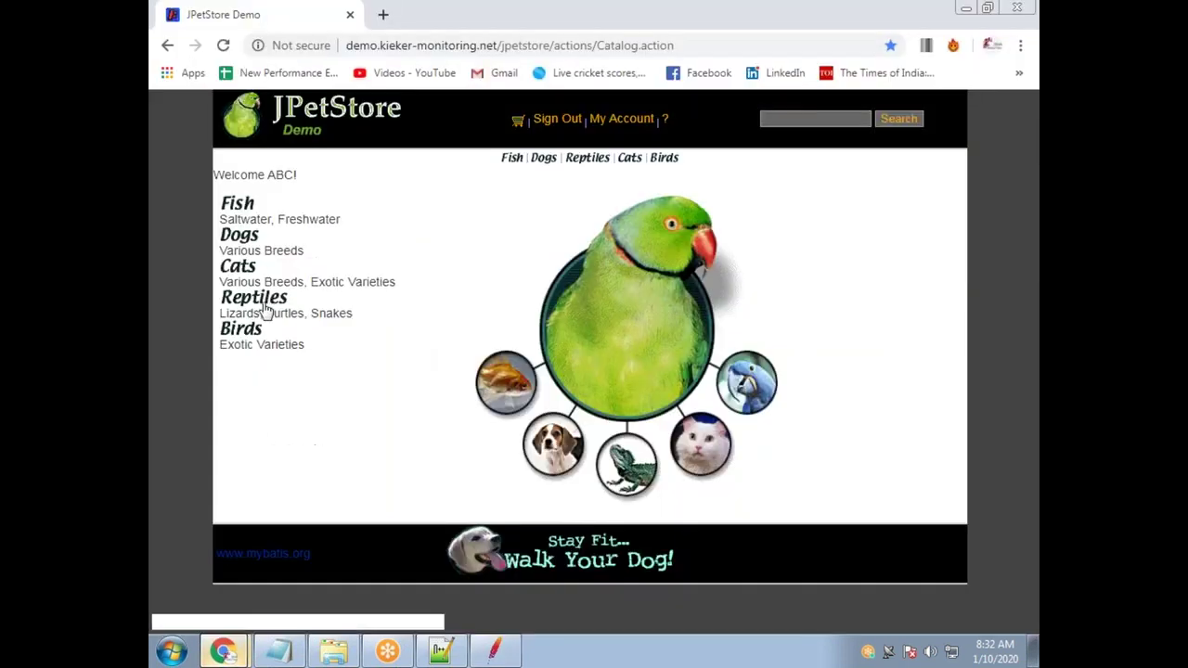
key(alt+Tab)
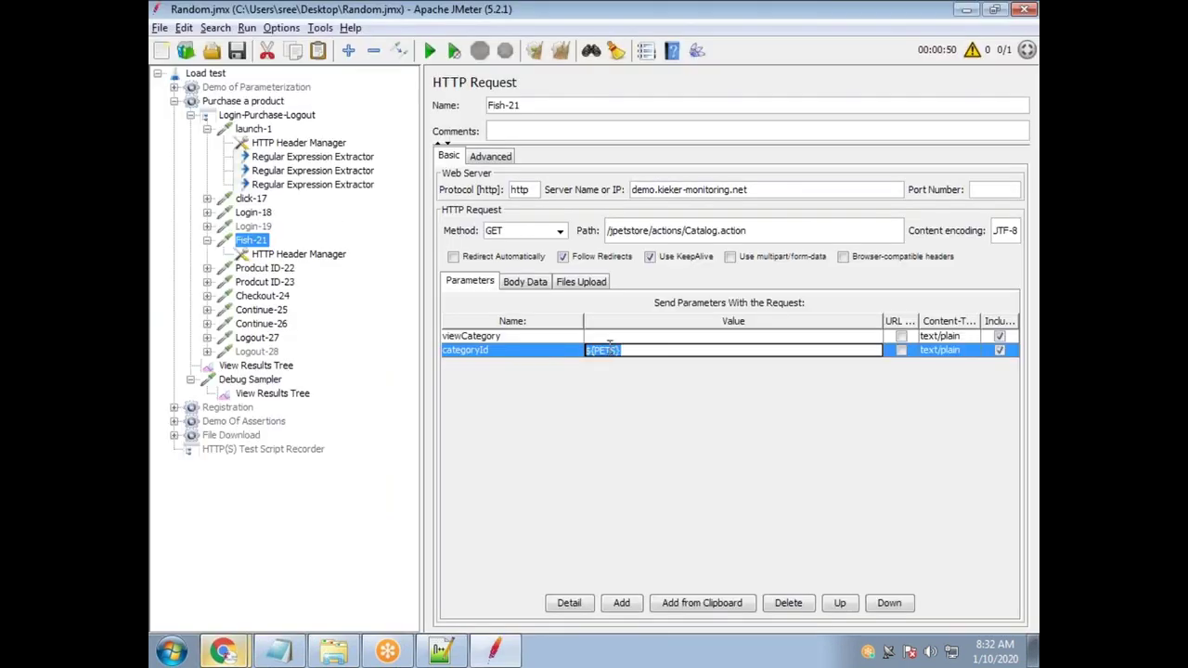
key(alt+Tab)
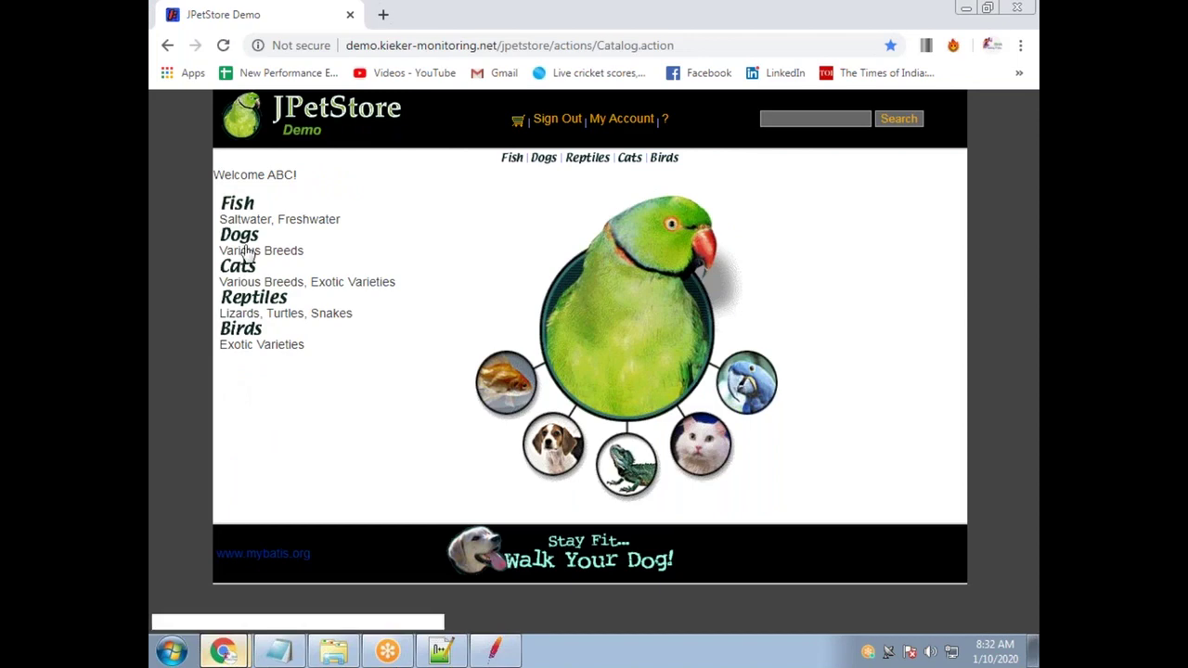
key(alt+Tab)
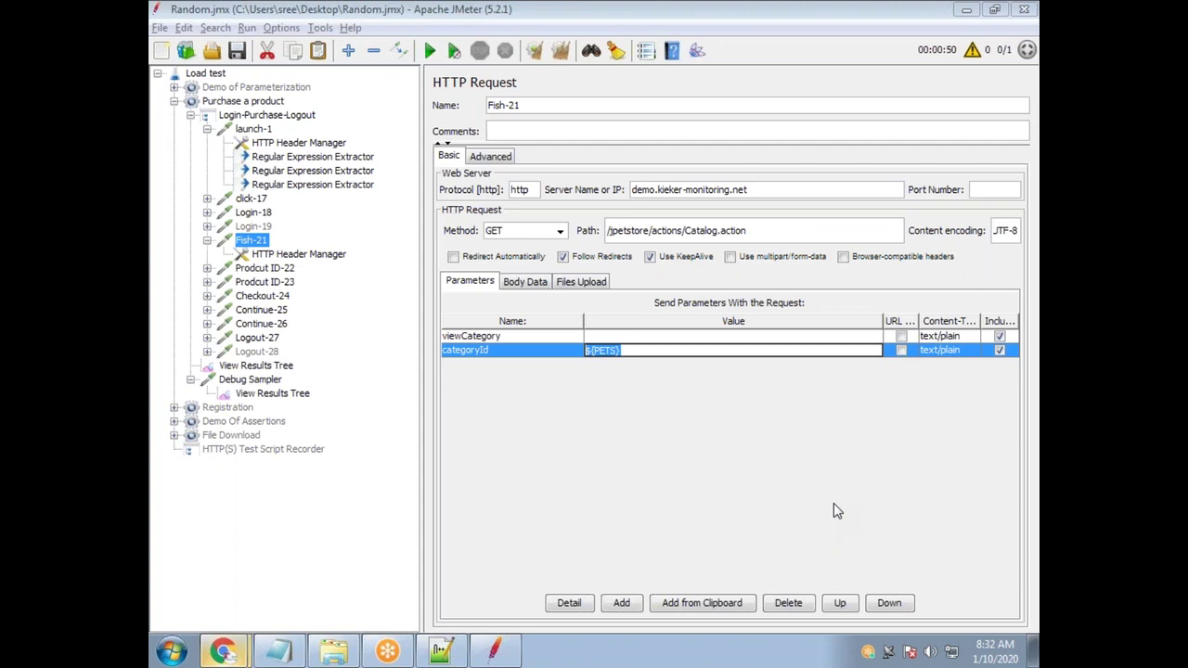
key(alt+Tab)
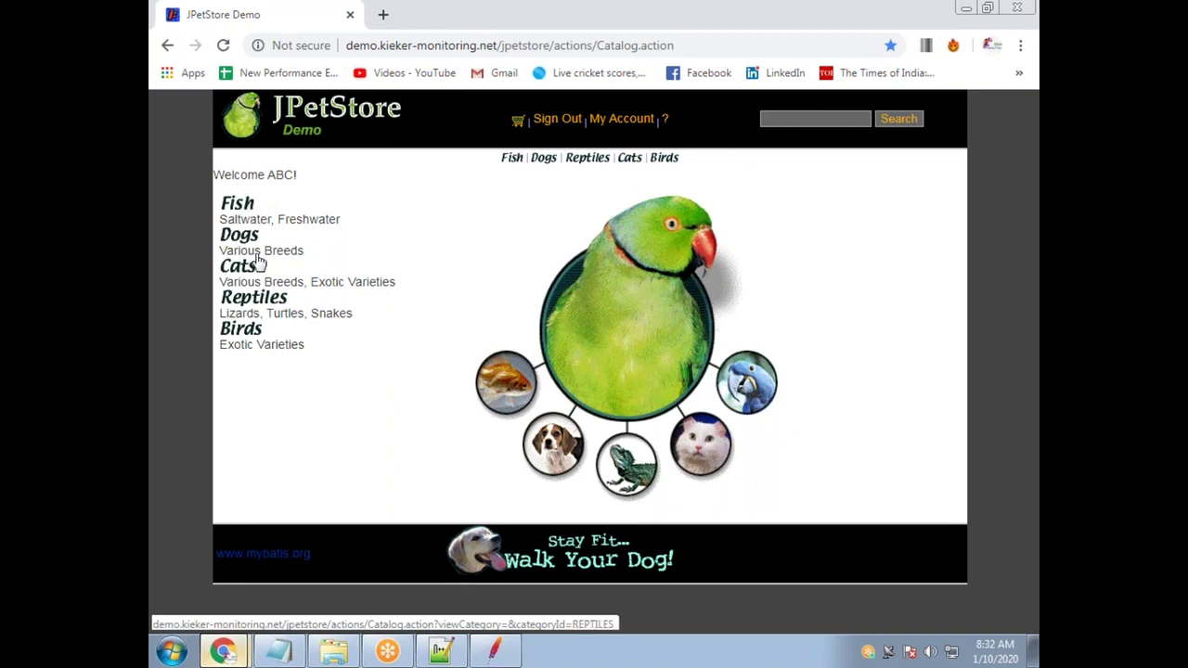
key(alt+Tab)
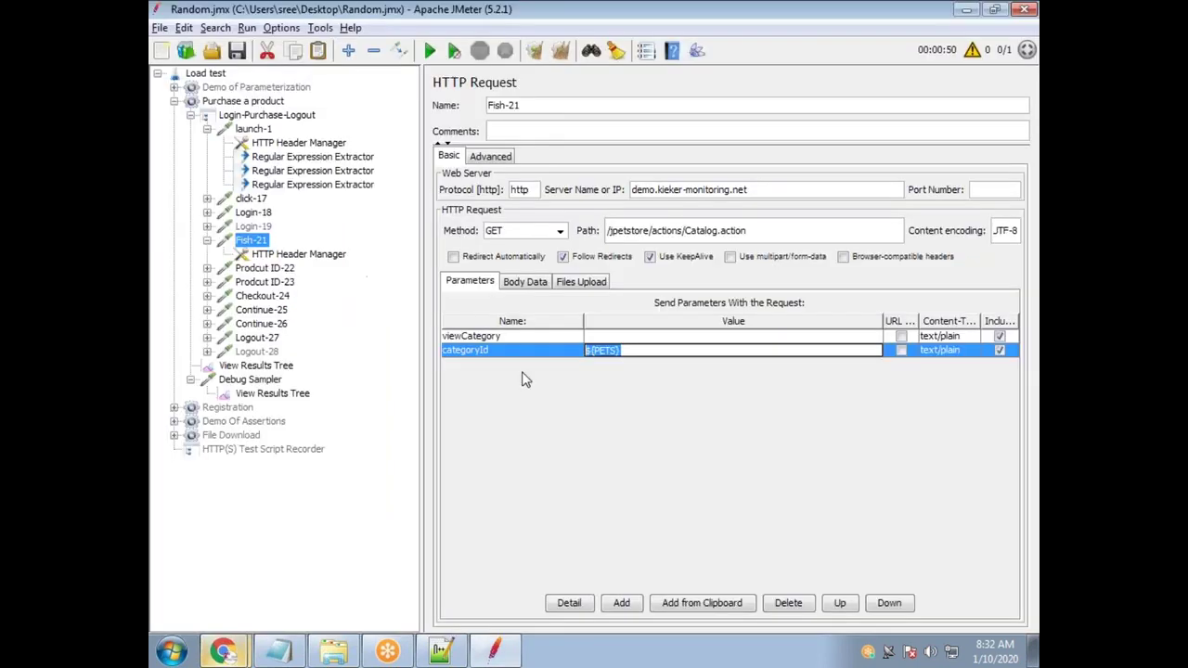
Rename the Fish-21 request as PETS-21
drag(630, 351, 591, 350)
click(521, 105)
double_click(506, 107)
text(PETS)
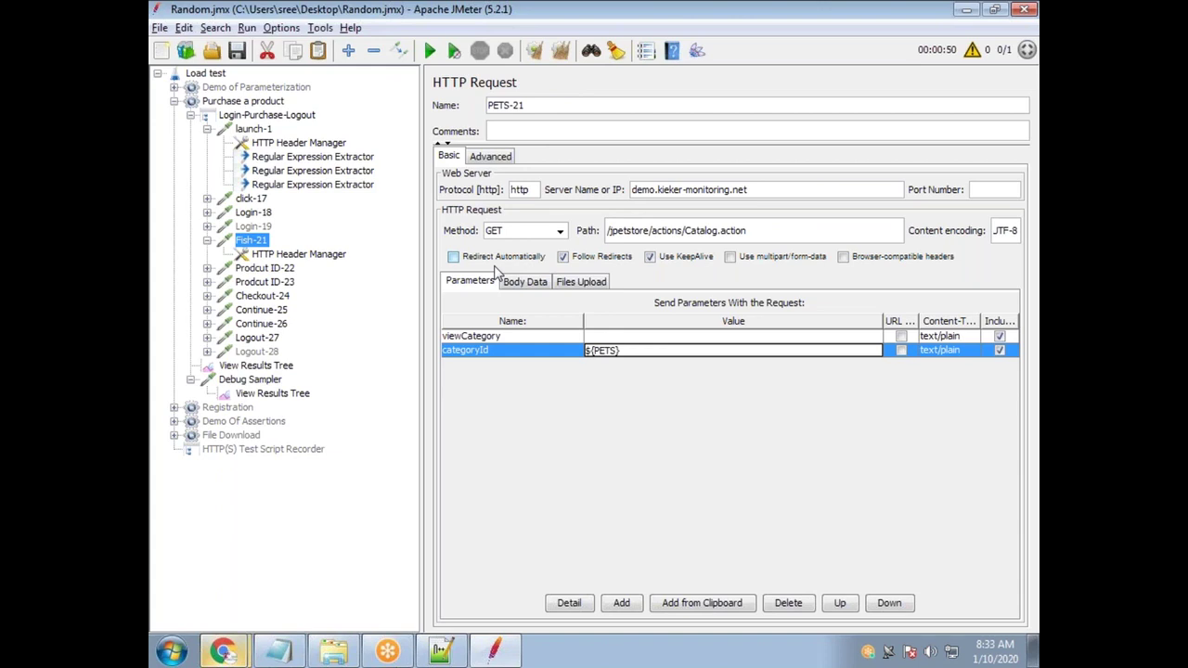
click(264, 268)
click(254, 240)
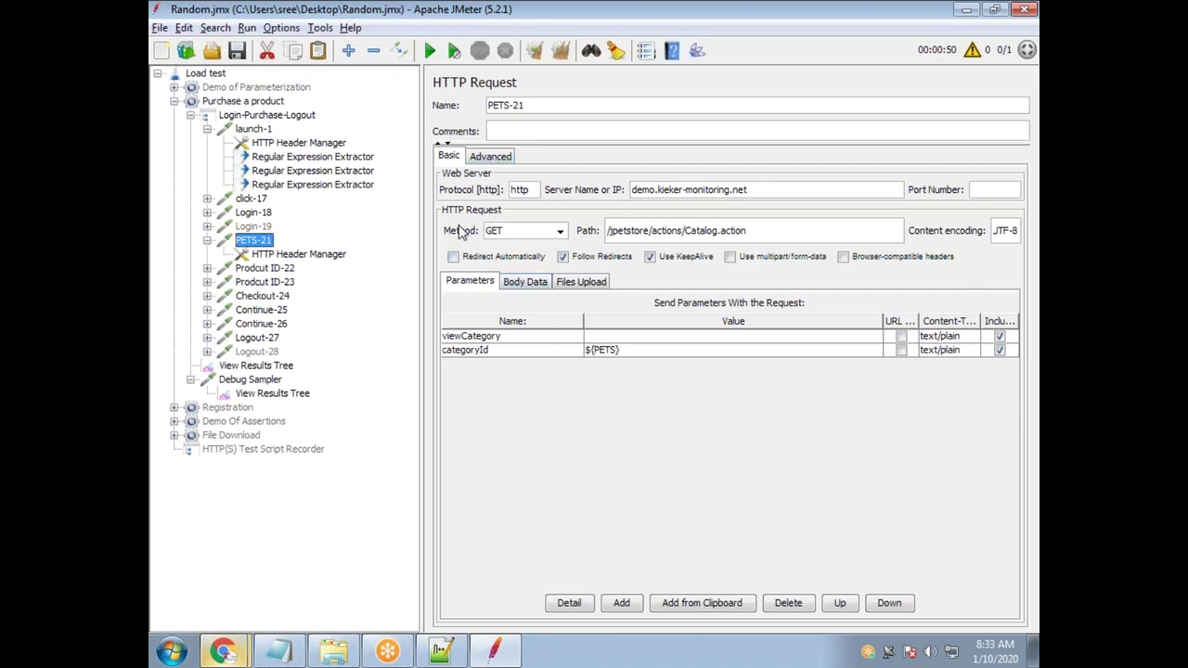
Use the extracted variable in the PETS-21 request's name, making it ${PETS}-21
drag(511, 105, 472, 105)
text(${PETS})
key(BackSpace)
key(BackSpace)
key(BackSpace)
key(BackSpace)
key(BackSpace)
key(BackSpace)
text({PETS})
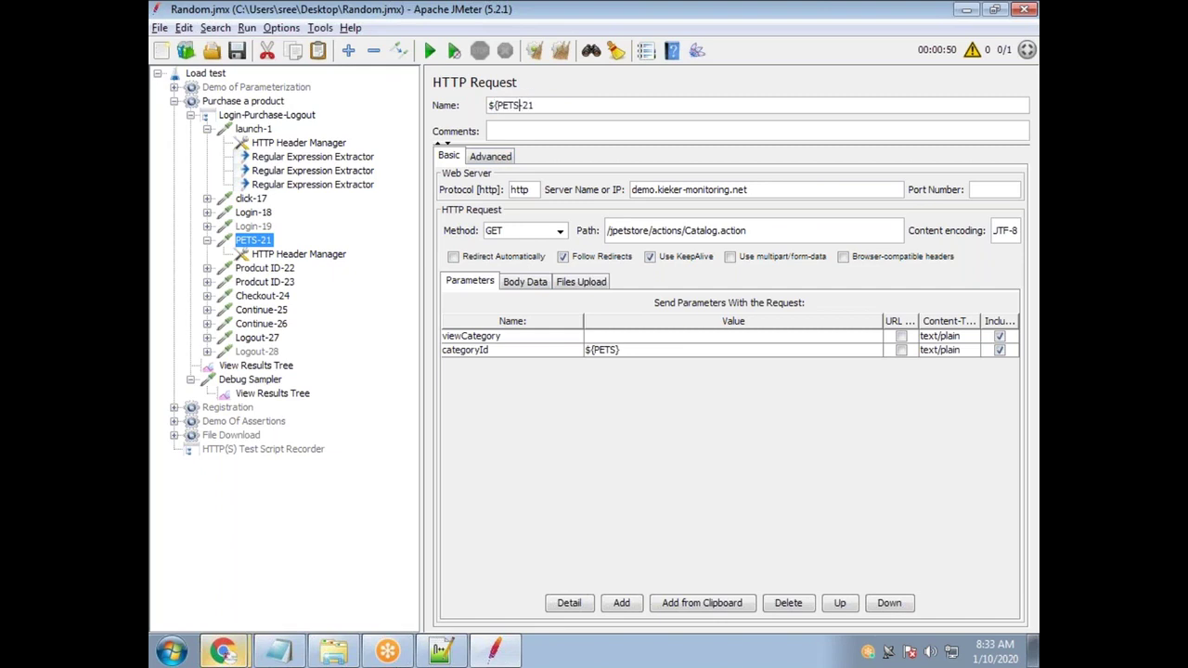
drag(556, 105, 489, 105)
click(613, 356)
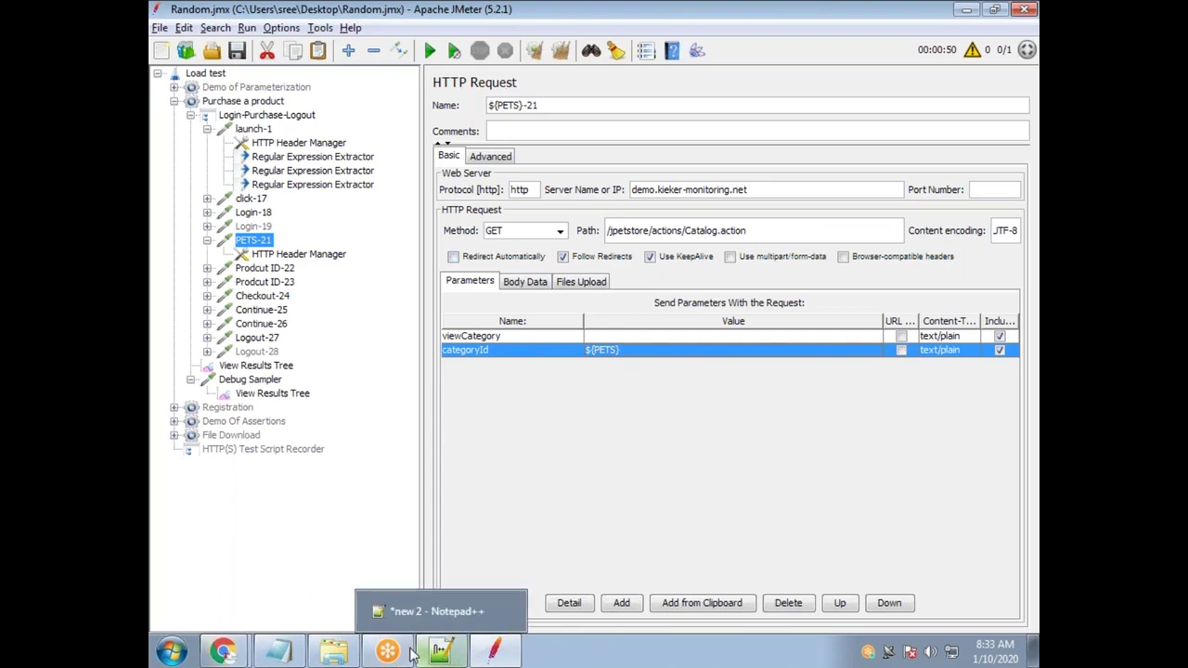
Switch to Notepad++ and add the lines ordinal=ALL and lr_paramarr_random below the "30% to 50%" note
mouse_move(319, 657)
click(278, 654)
click(362, 416)
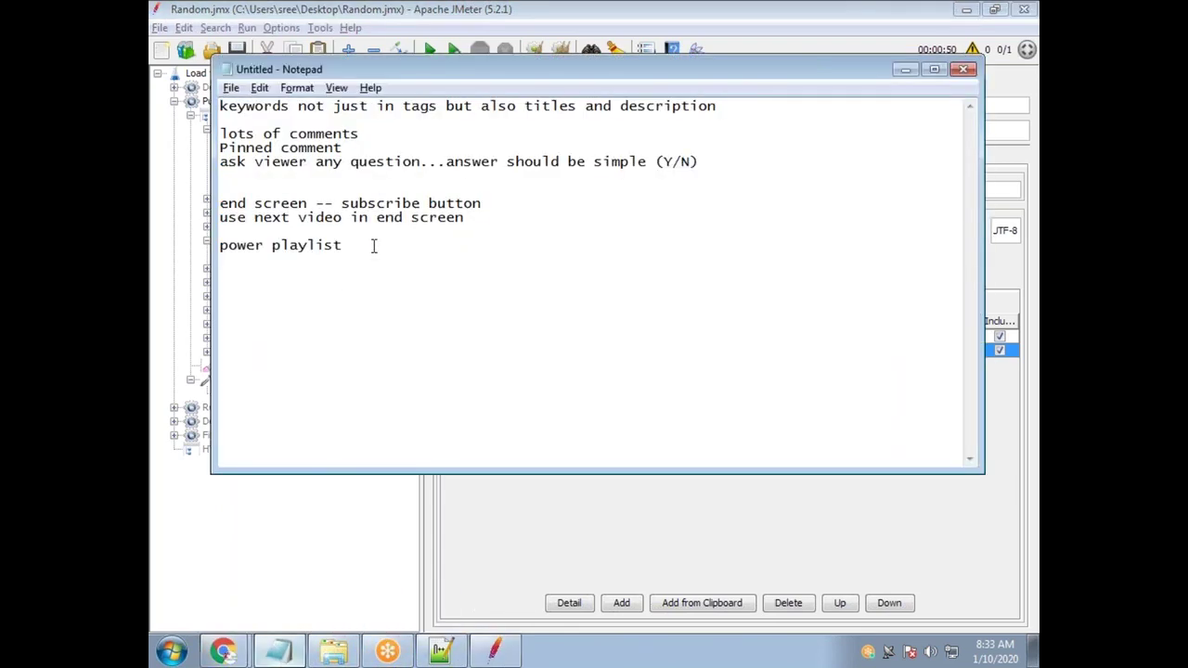
click(441, 652)
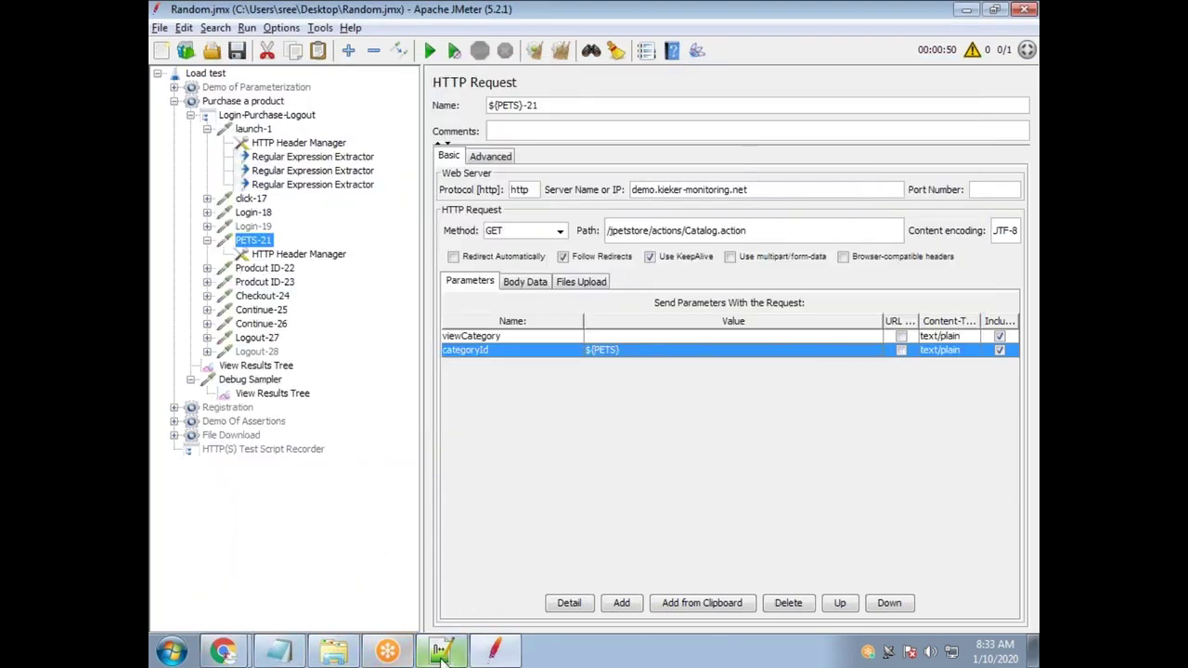
click(441, 652)
click(397, 475)
click(396, 502)
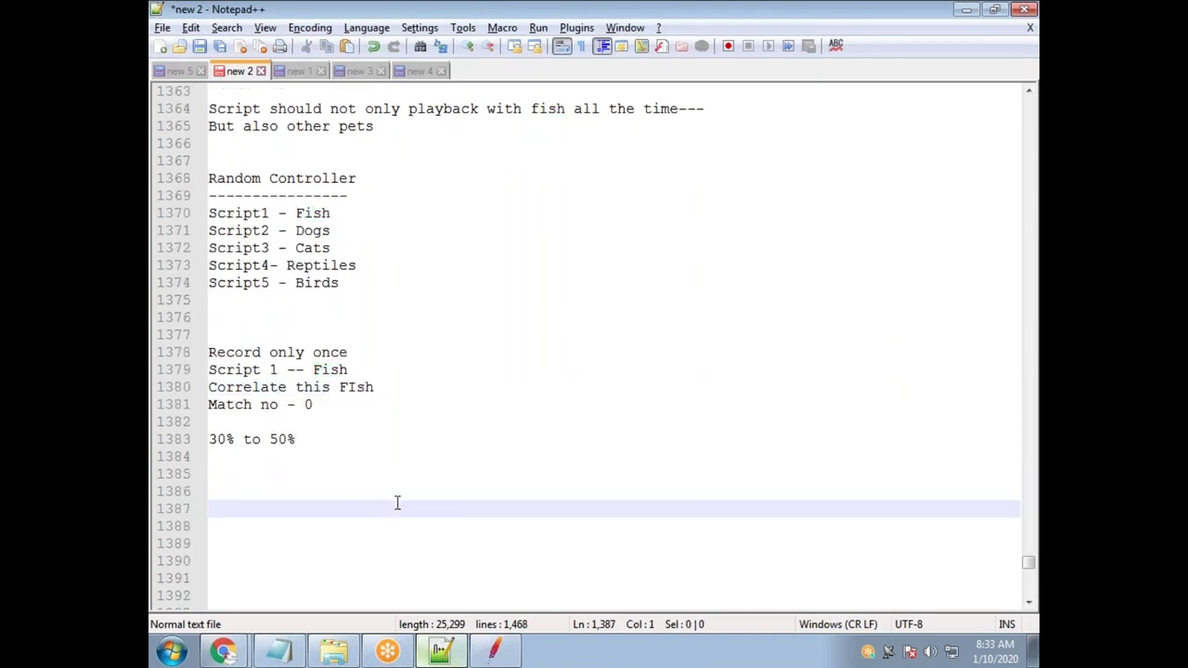
text(lr_)
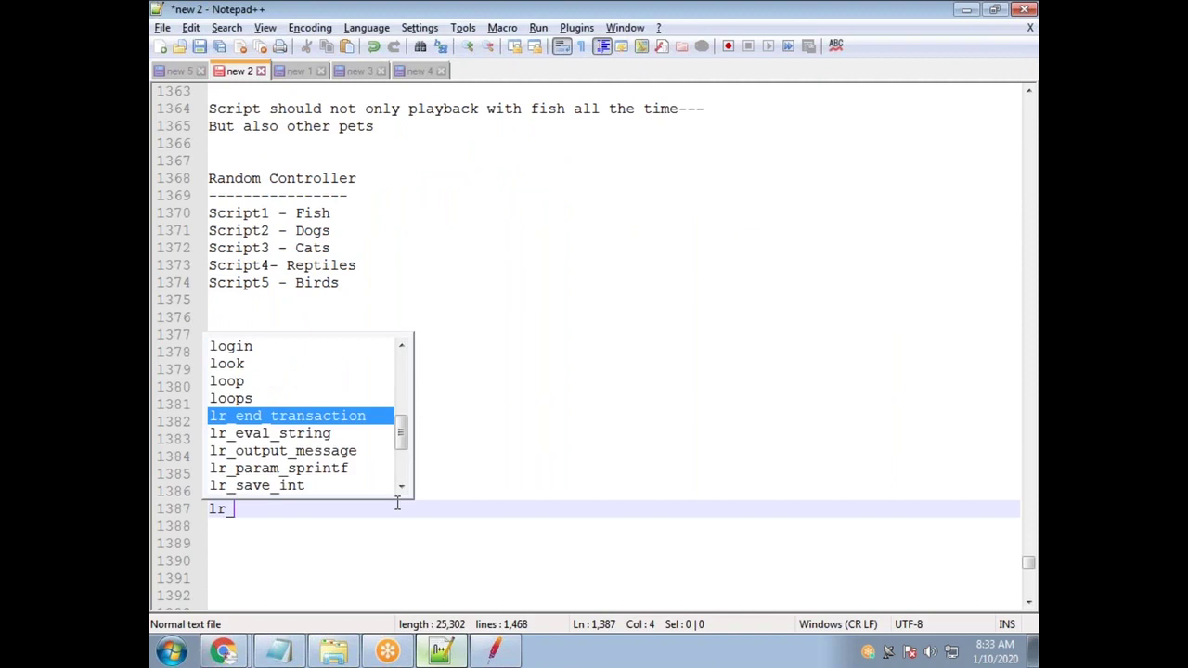
text(paramarr)
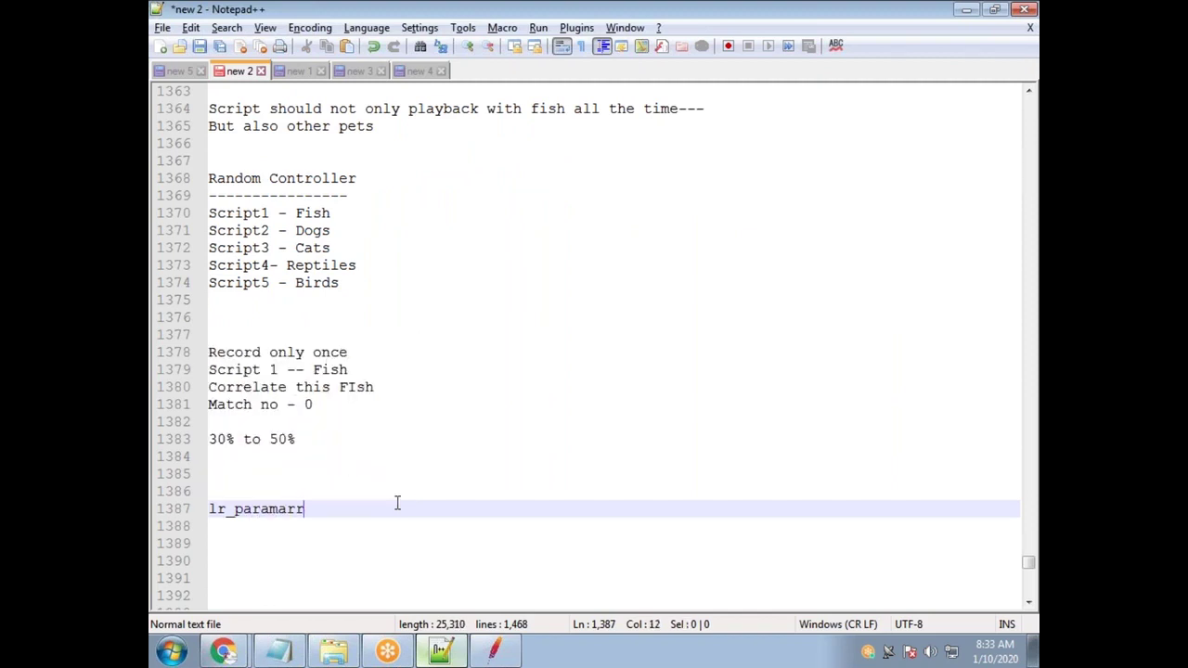
text(_random)
key(Up)
text(ordinal)
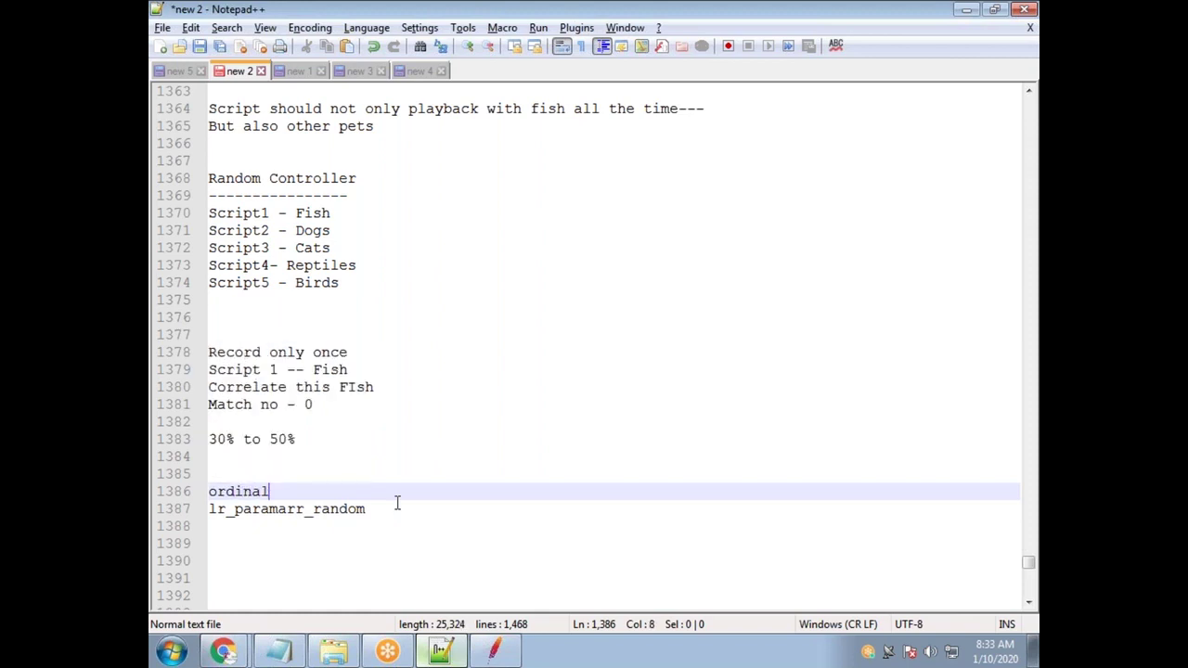
text(=ALL)
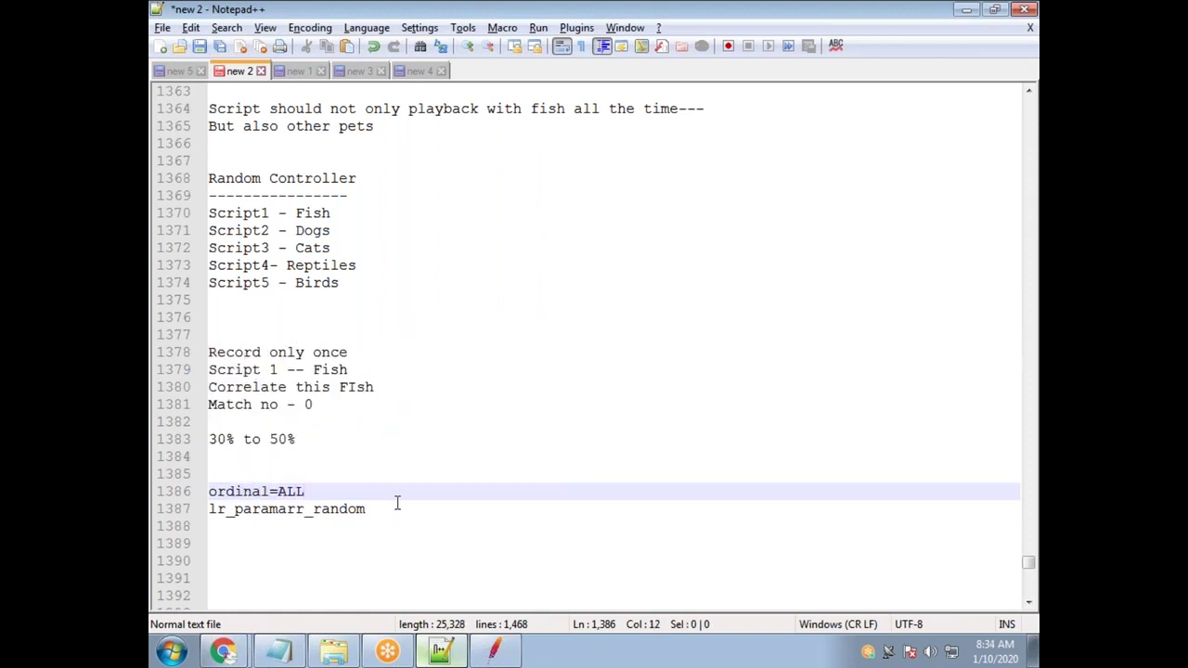
drag(371, 512, 206, 512)
click(401, 530)
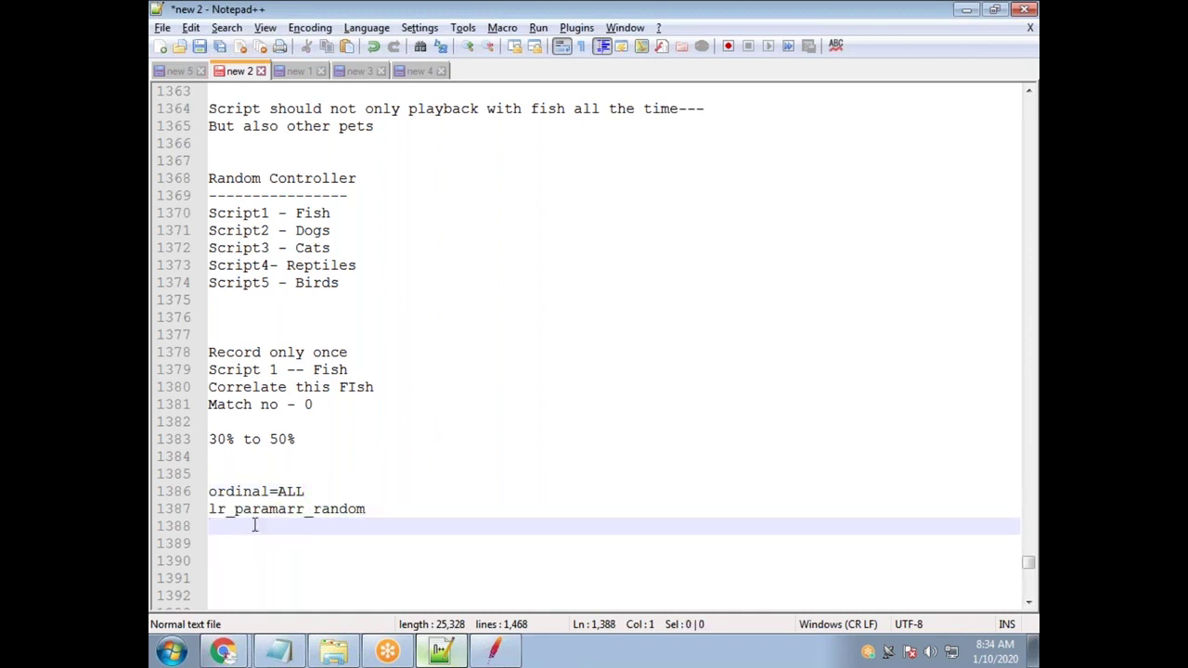
Add the line web_reg_save_param_ex directly above ordinal=ALL in the notes
drag(371, 513, 198, 490)
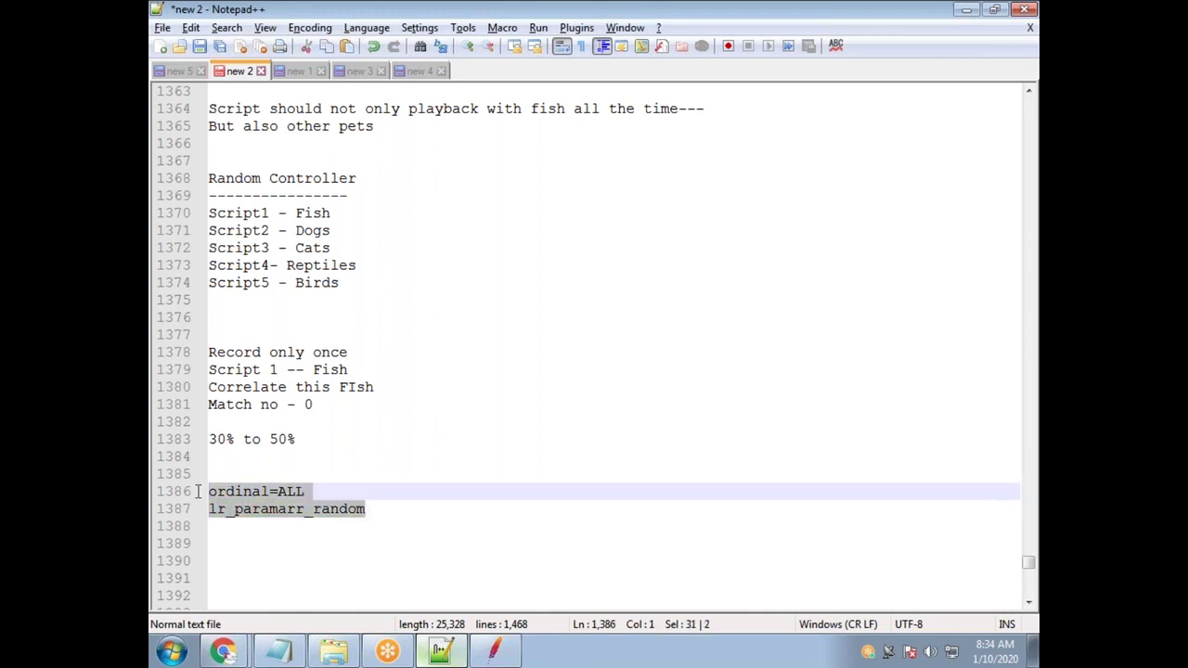
click(267, 522)
click(267, 479)
text(we)
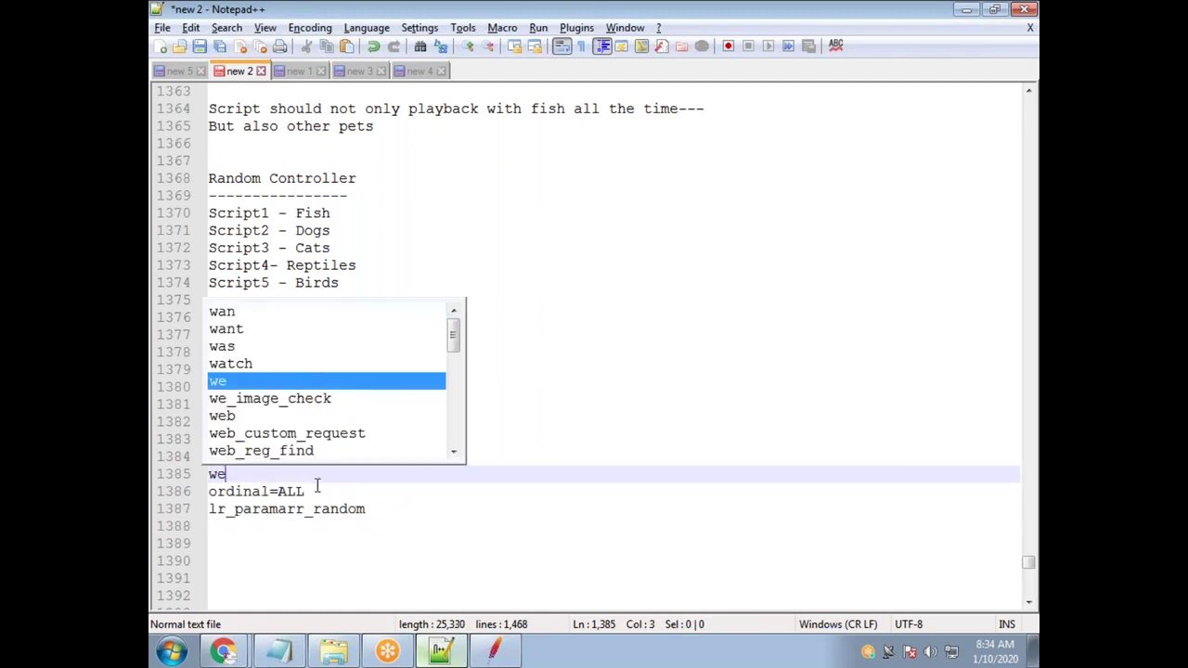
text(b_reg_save)
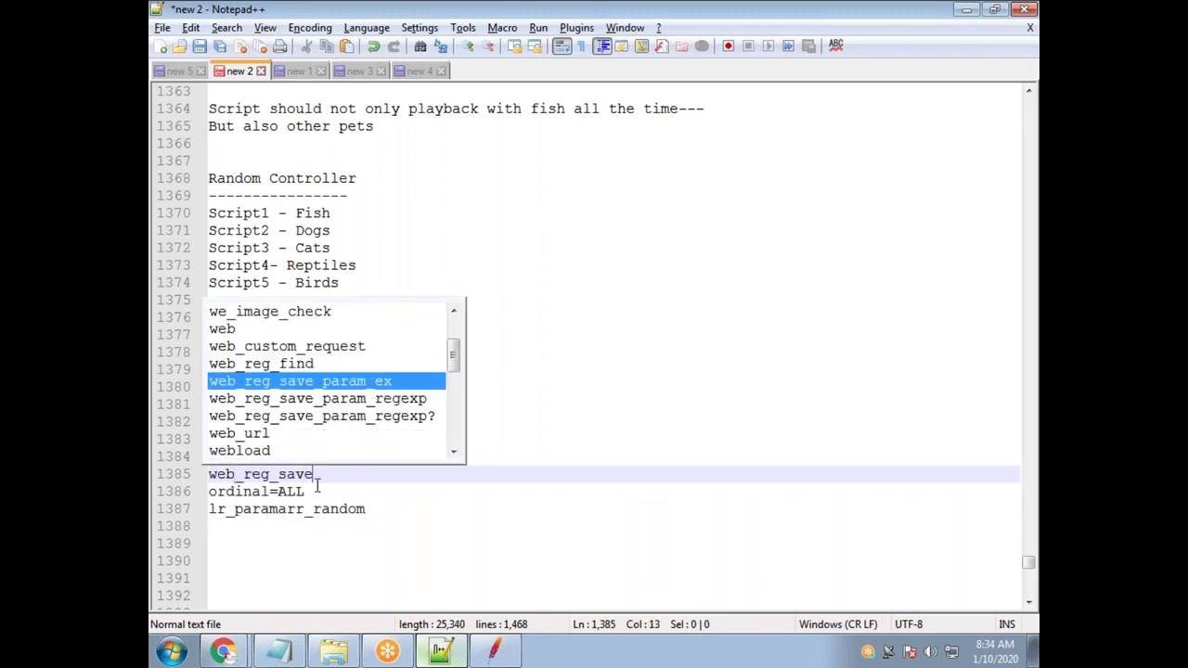
text(_param_ex)
click(407, 530)
Review the web_reg_save_param_ex, ordinal=ALL and lr_paramarr_random lines by highlighting them one after another
drag(318, 493, 201, 478)
double_click(243, 497)
double_click(290, 492)
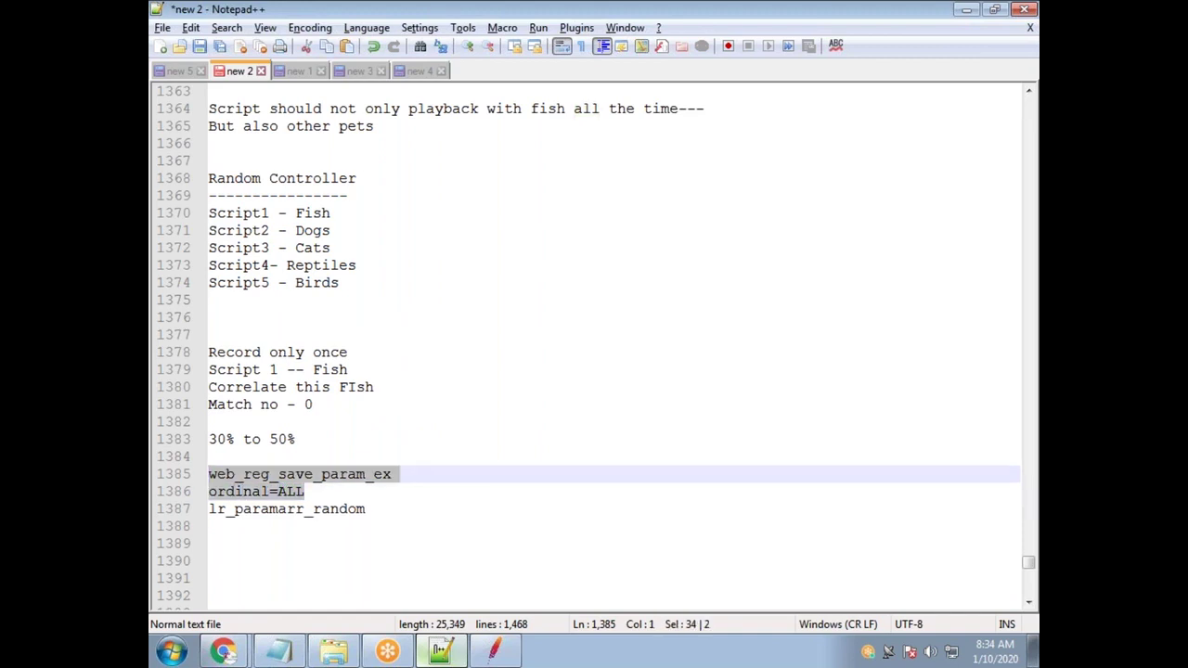
drag(373, 513, 202, 509)
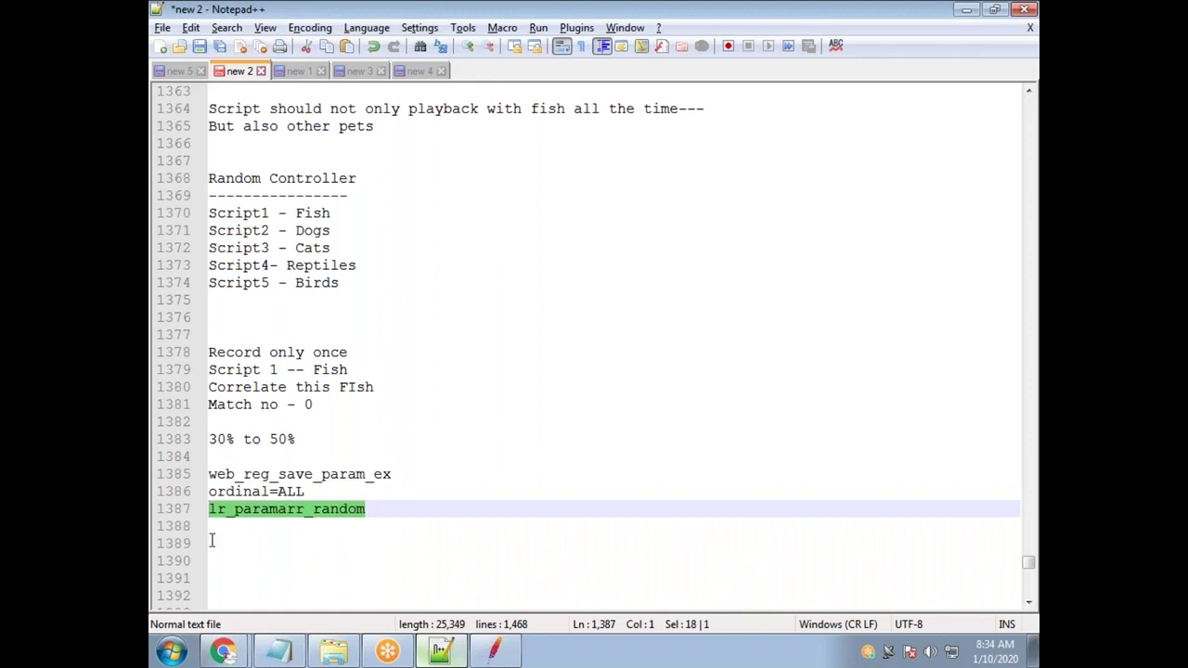
click(396, 512)
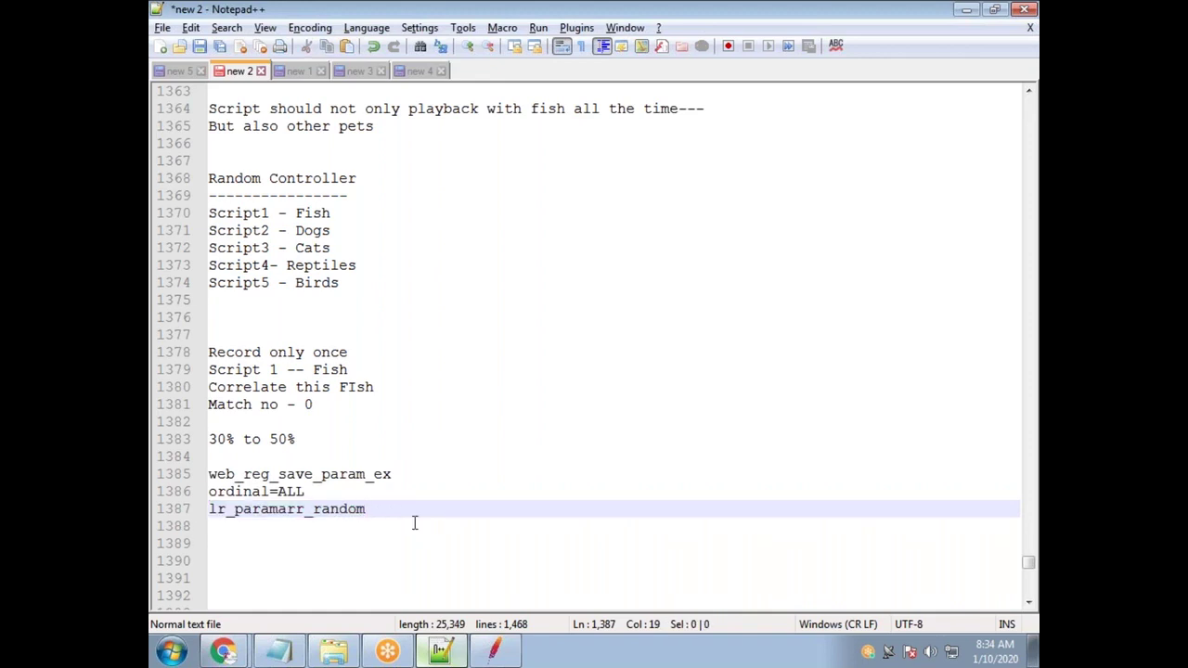
Add the line lr_paramarr_idx() directly below lr_paramarr_random in the notes and highlight it
key(Return)
text(lr_)
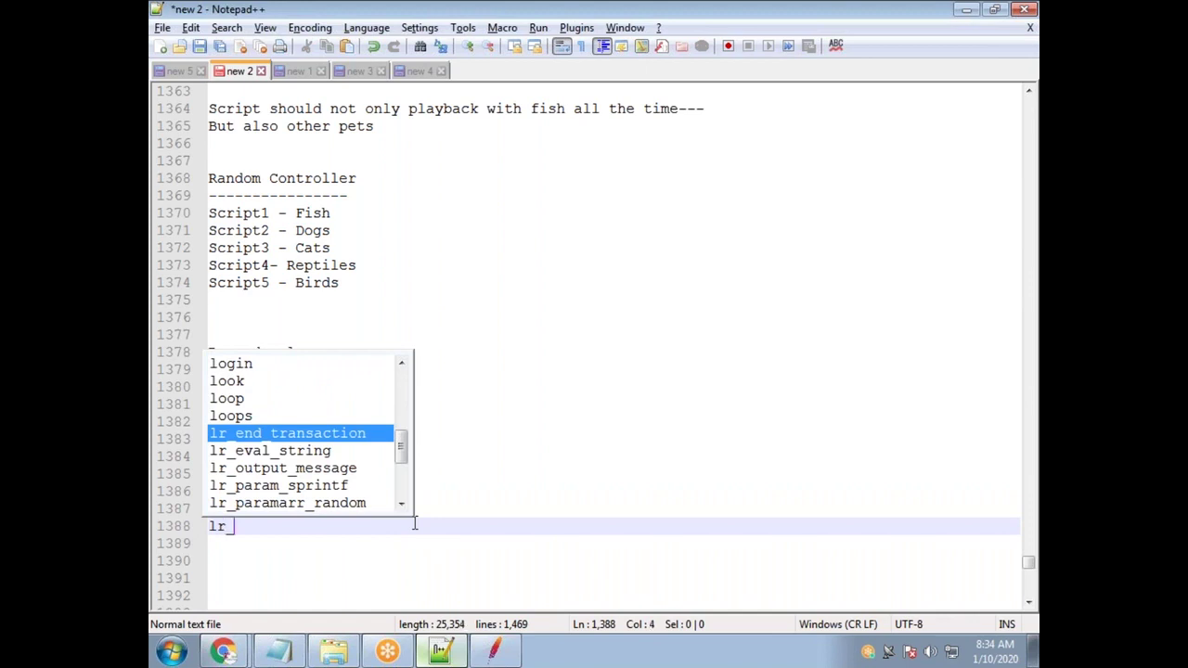
text(pa)
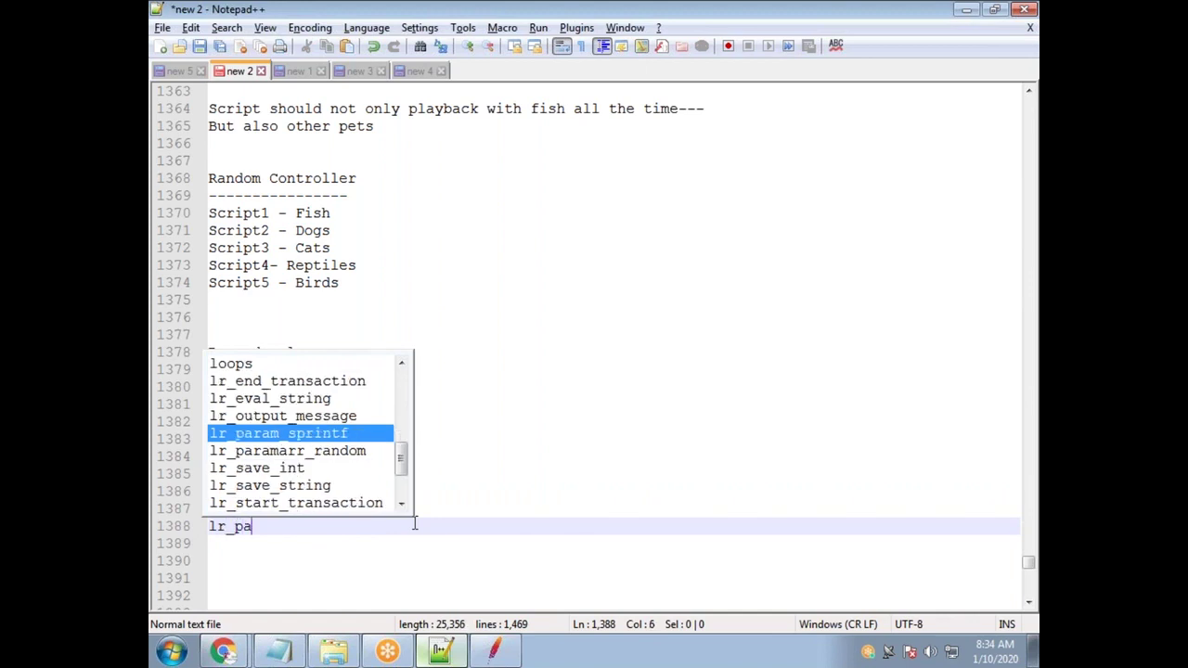
text(ramarr_idx)
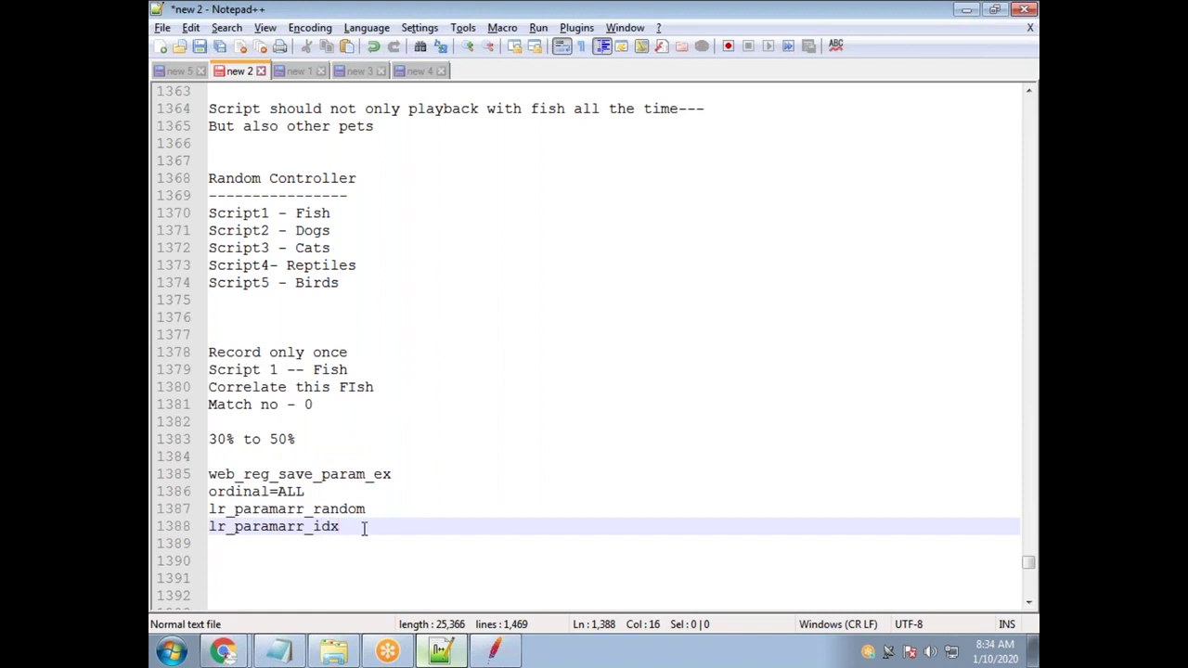
text(())
drag(364, 527, 210, 527)
Switch to JMeter and compare the PETS extractor's Match No. setting with the lr_paramarr_idx() line in the Notepad++ notes
key(alt+Tab)
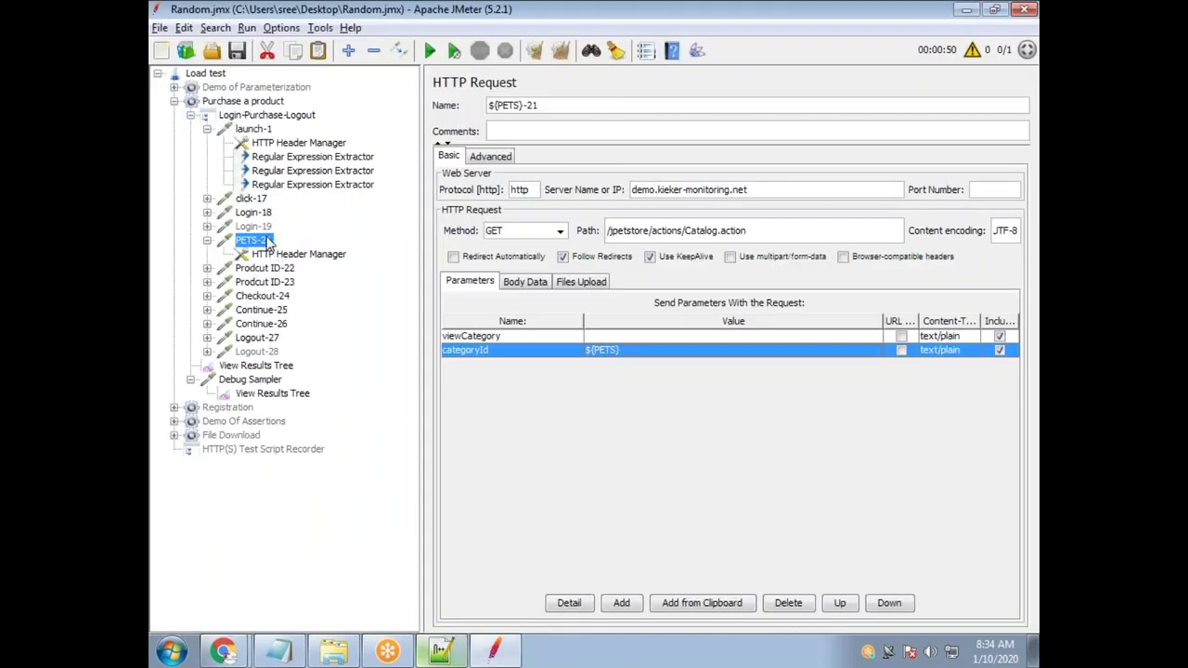
click(299, 186)
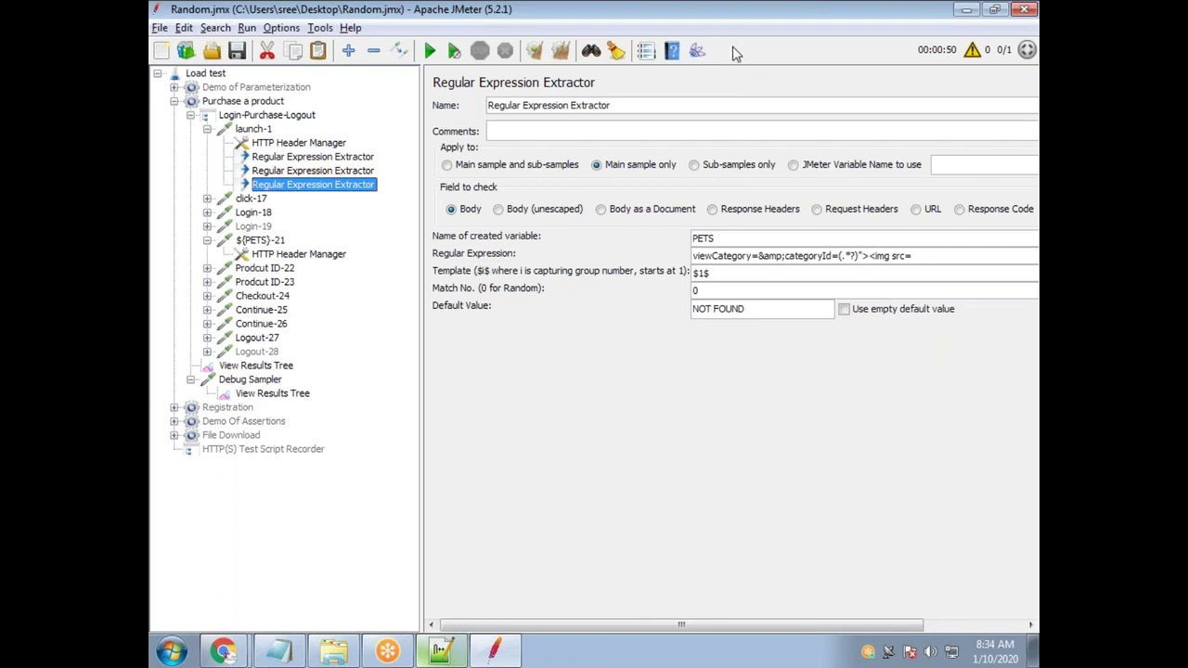
click(706, 288)
double_click(705, 288)
key(alt+Tab)
drag(360, 534, 207, 526)
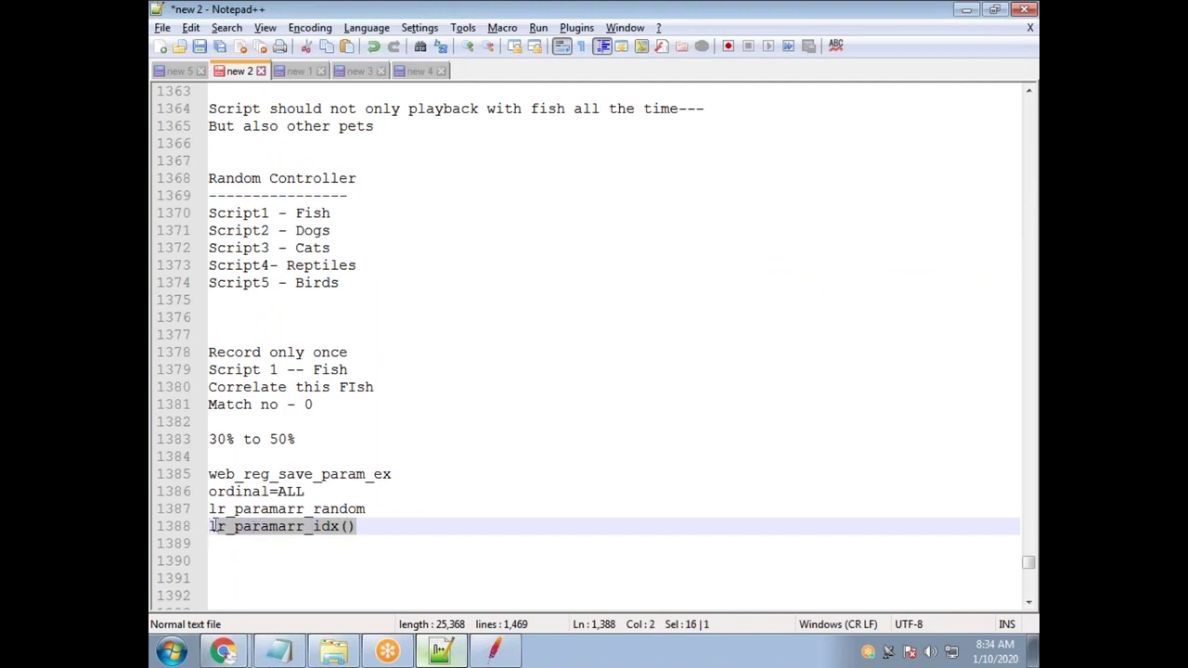
key(alt+Tab)
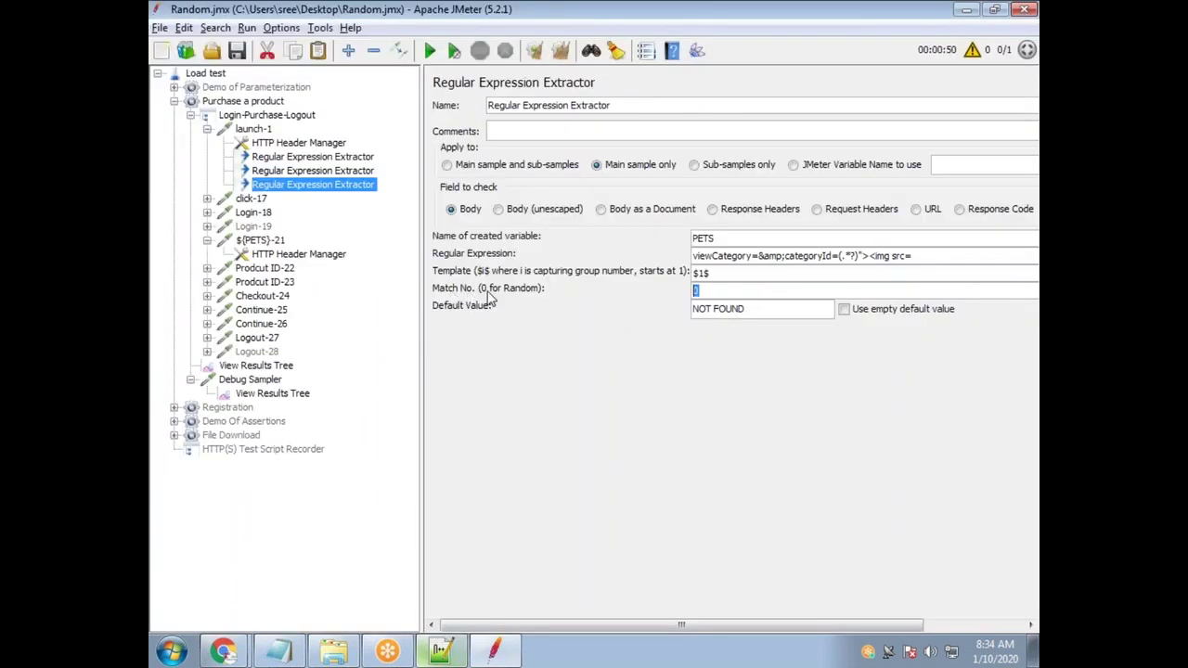
key(alt+Tab)
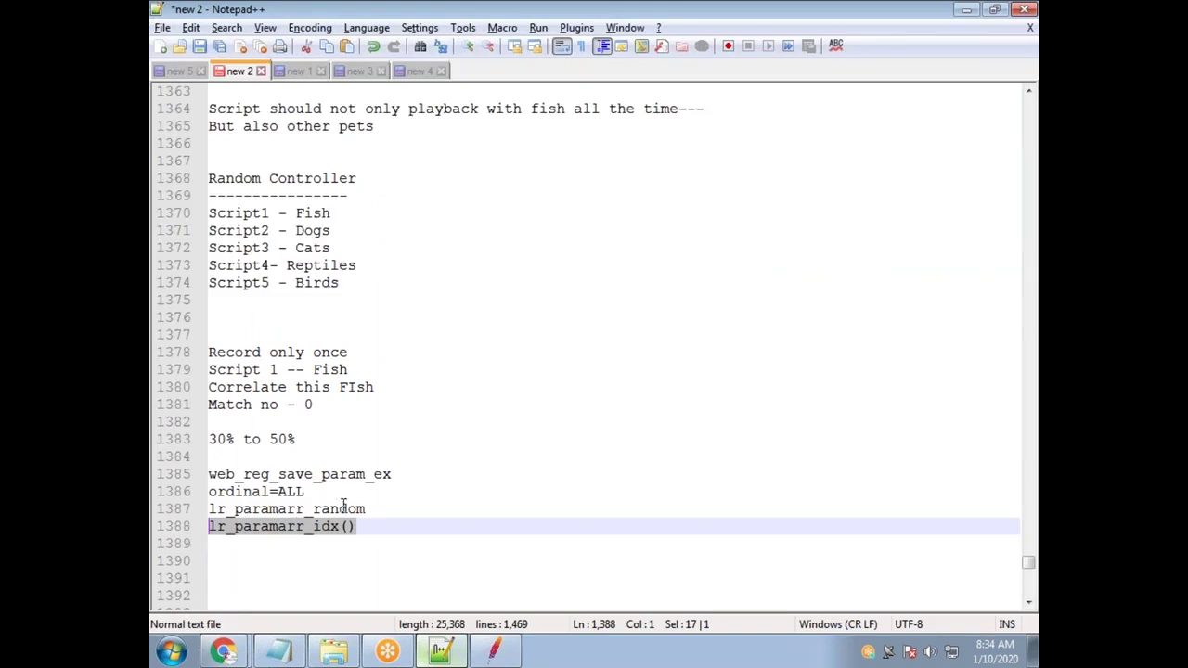
Compare the ordinal=ALL line in the notes with the PETS extractor's regular expression in JMeter
drag(326, 492, 167, 493)
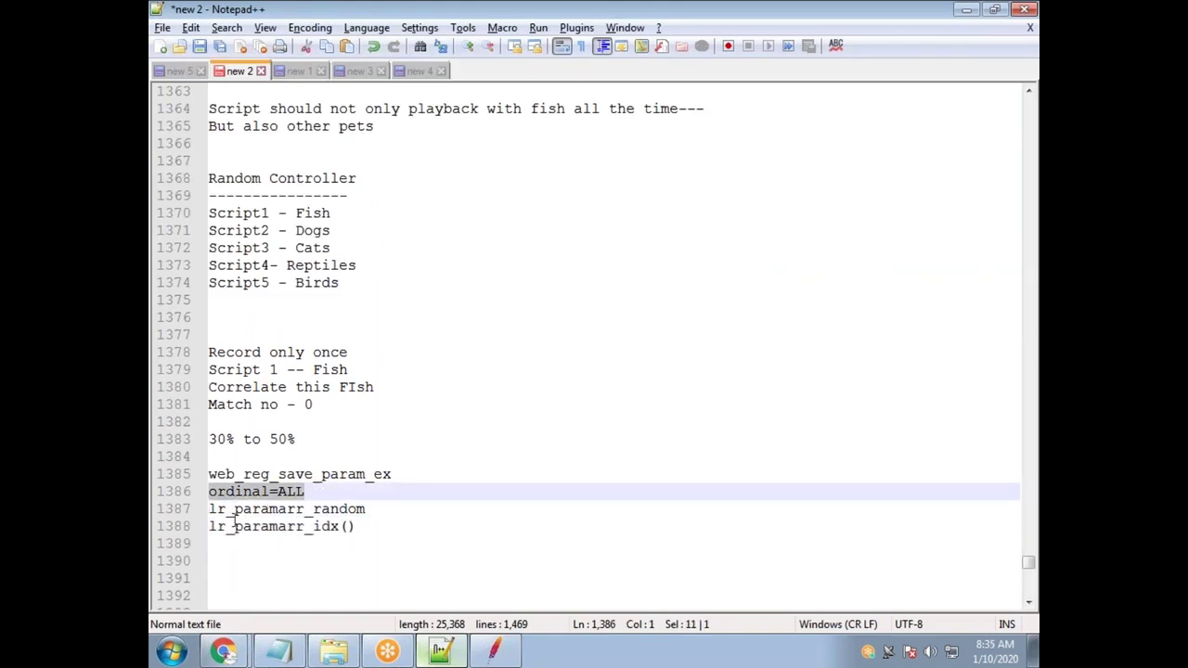
key(alt+Tab)
drag(963, 259, 671, 253)
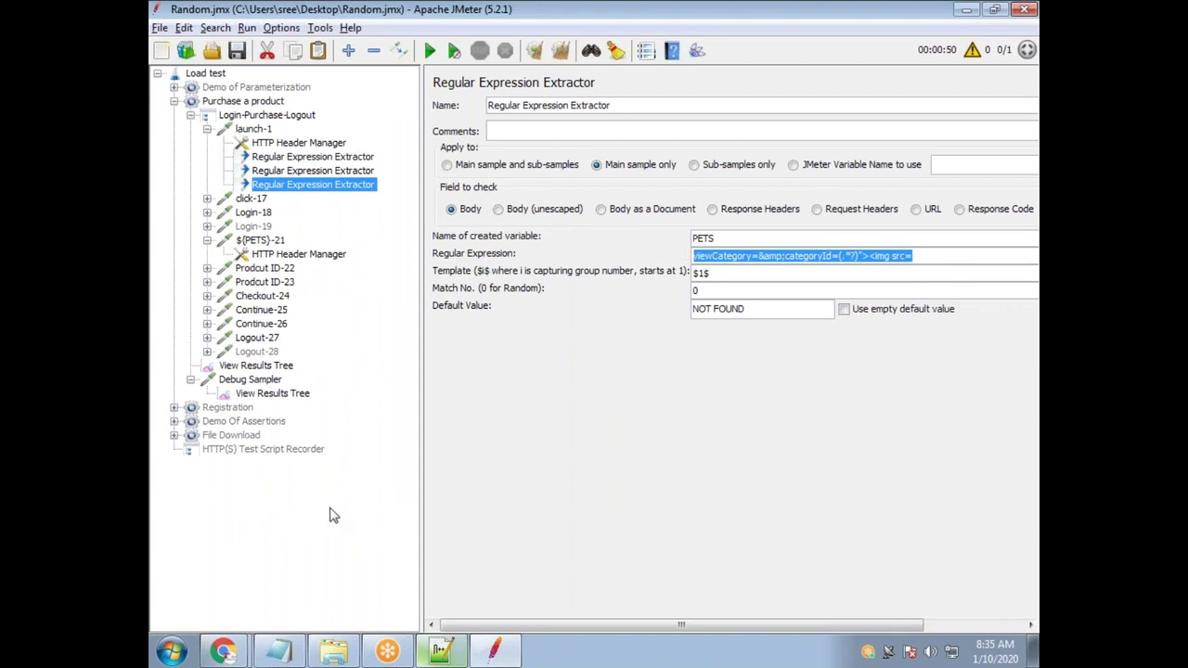
key(alt+Tab)
key(alt+Tab)
key(alt+Tab)
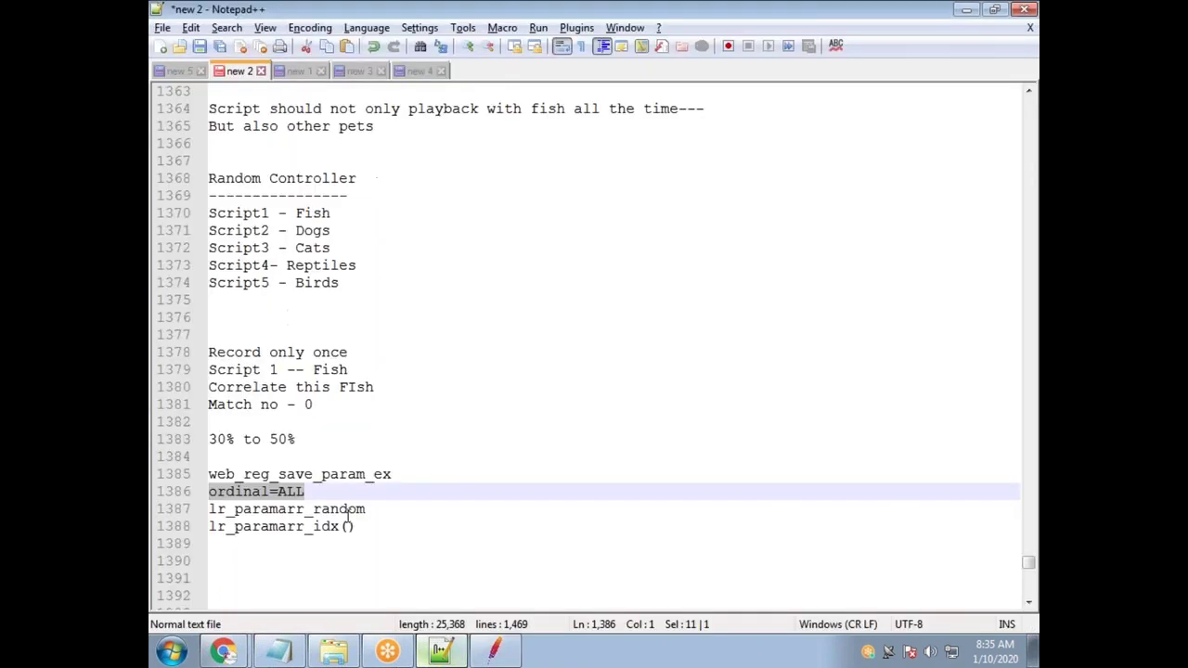
Review the lines from ordinal=ALL to lr_paramarr_idx() in the notes against the Match No. setting of JMeter's PETS extractor
drag(377, 517, 223, 499)
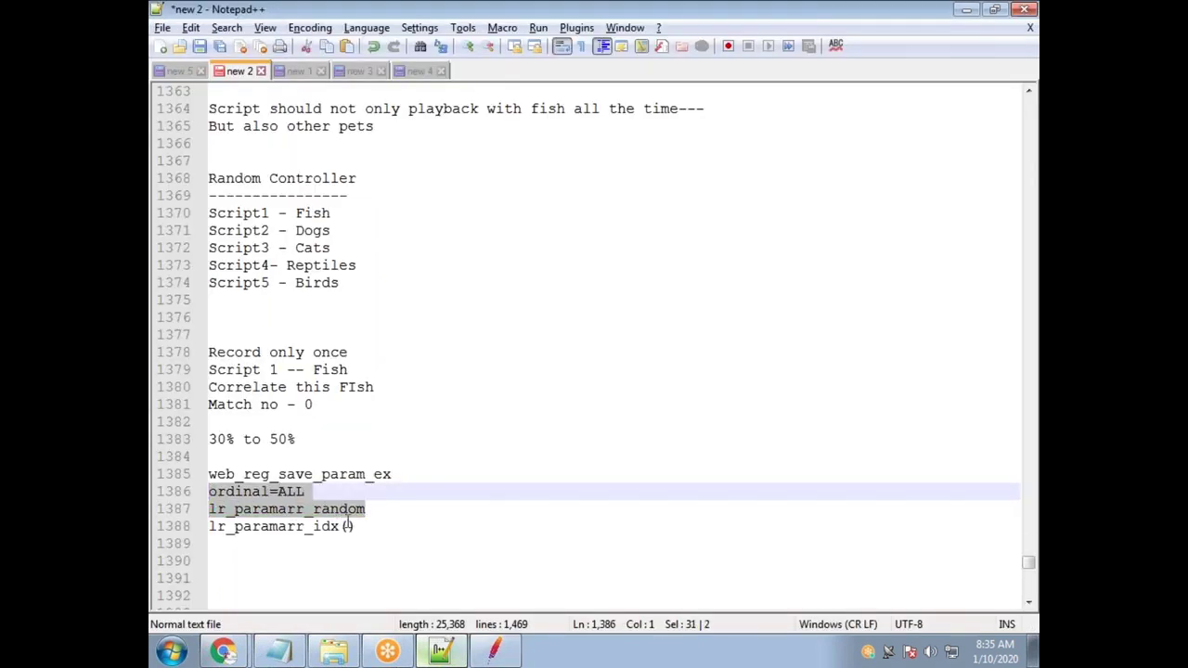
drag(381, 543, 210, 492)
key(alt+Tab)
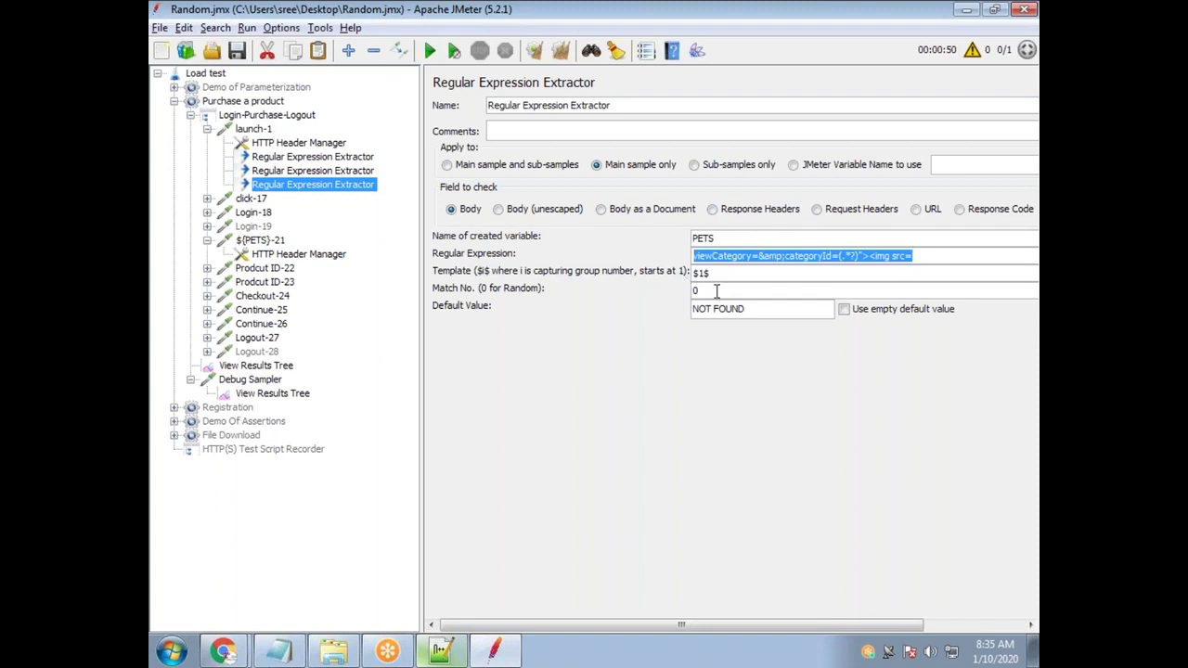
key(alt+Tab)
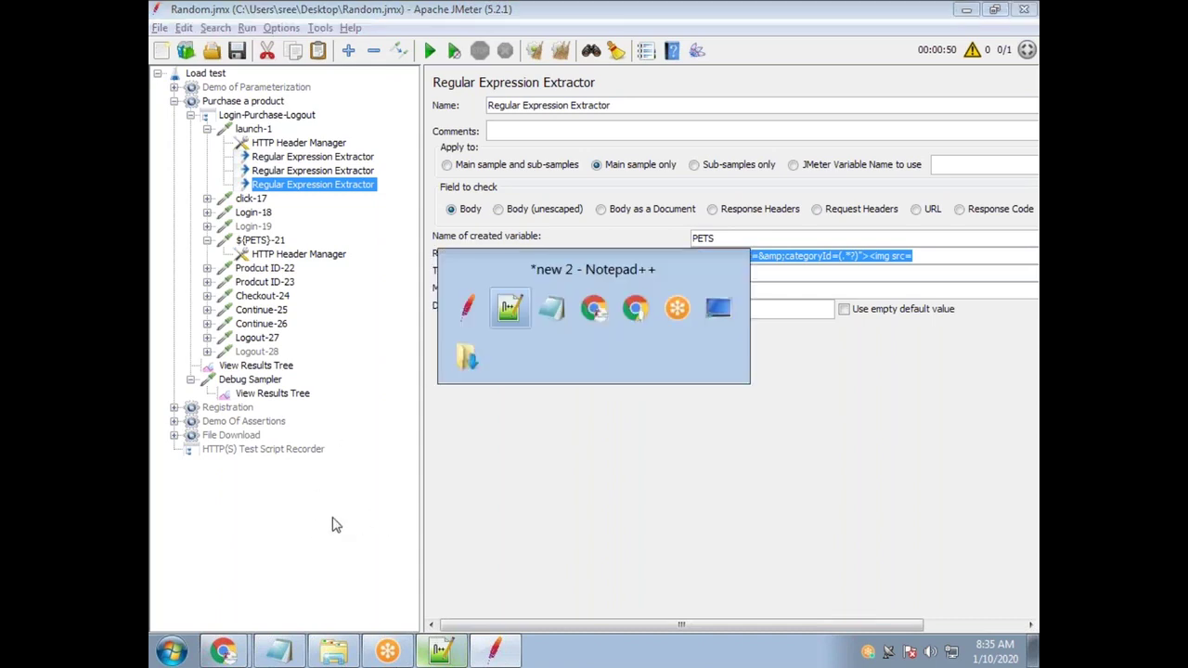
drag(381, 544, 252, 510)
click(374, 544)
drag(374, 544, 203, 487)
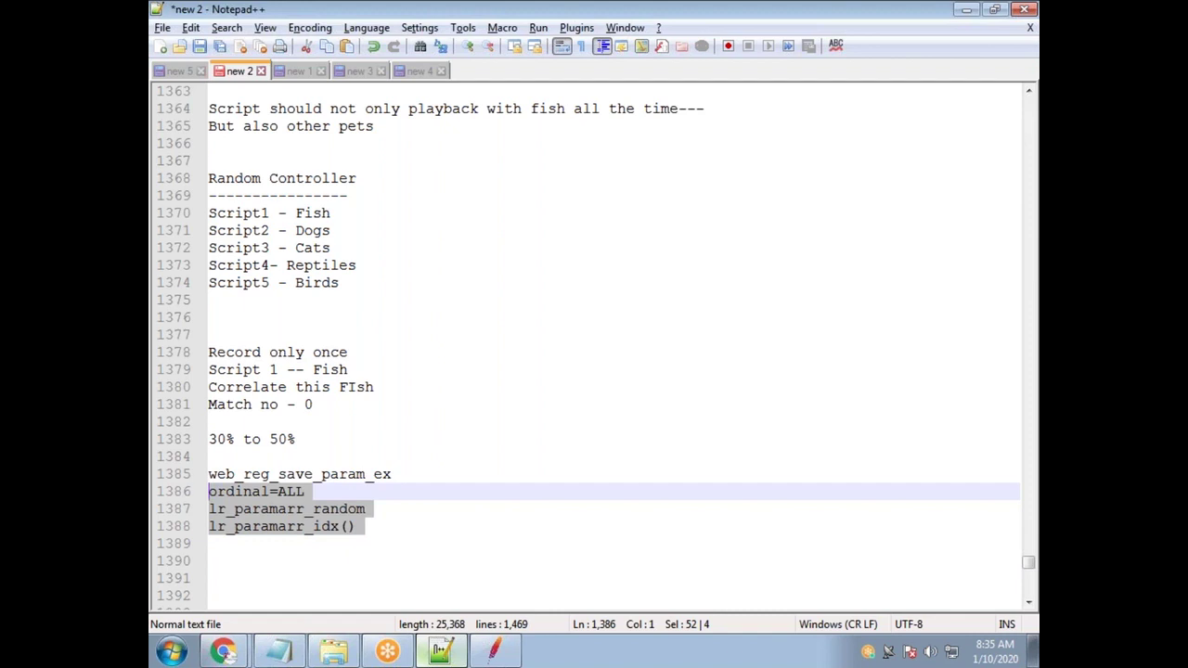
key(alt+Tab)
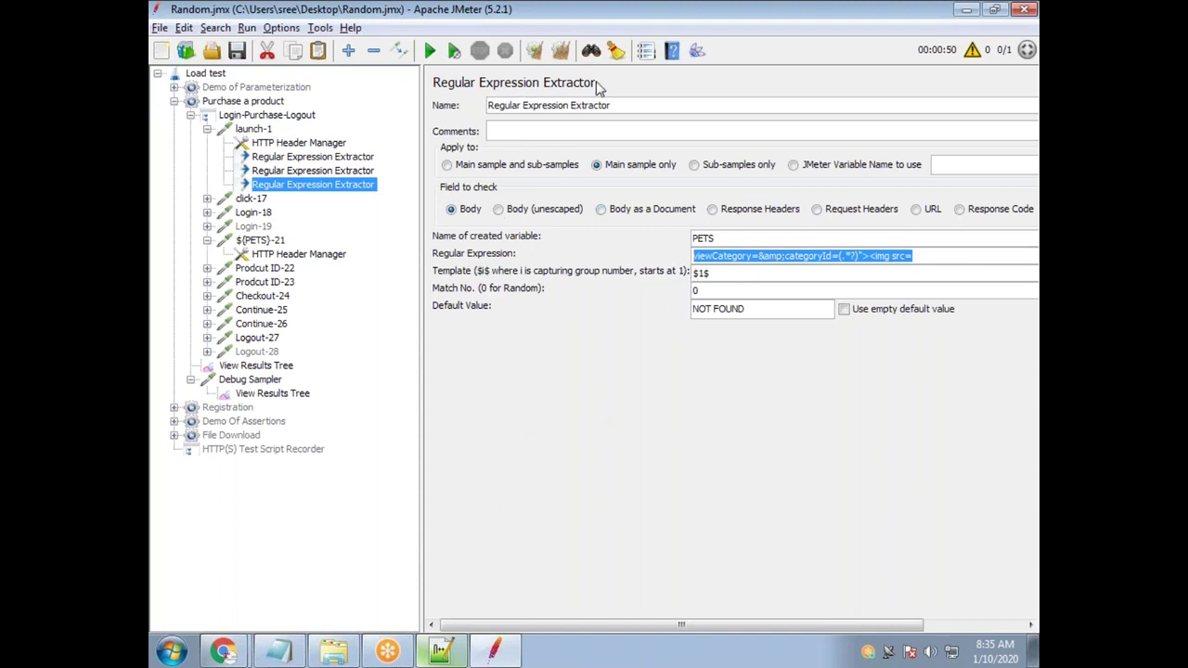
click(693, 291)
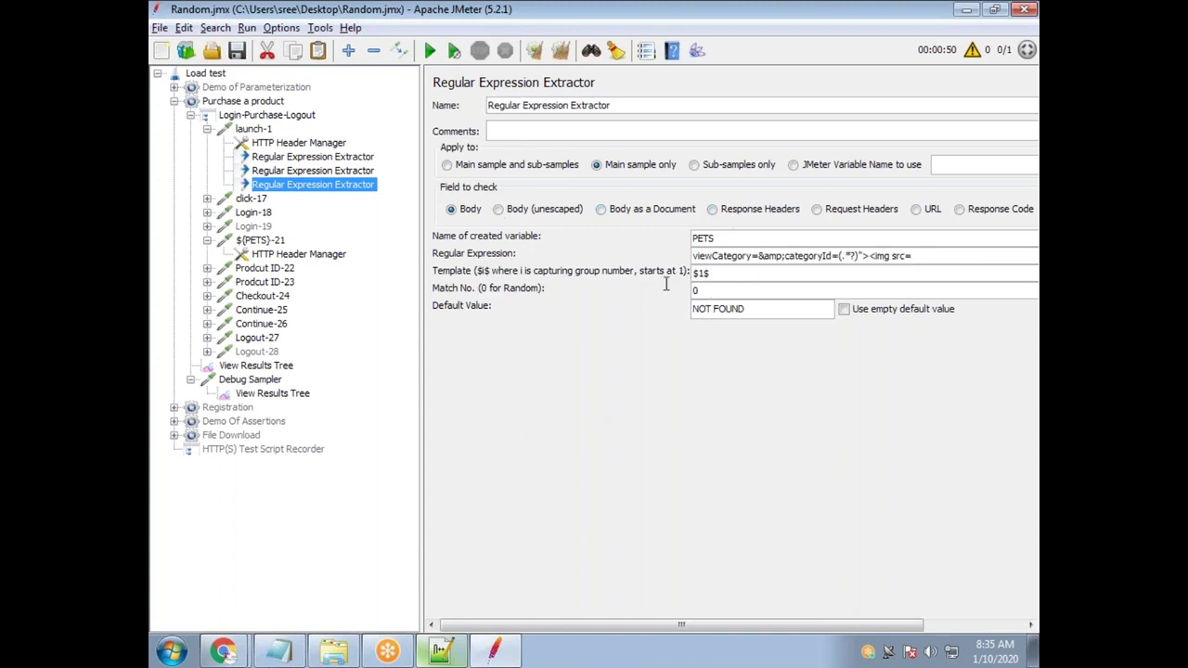
Inspect the categoryId parameter value of the ${PETS}-21 request
click(278, 255)
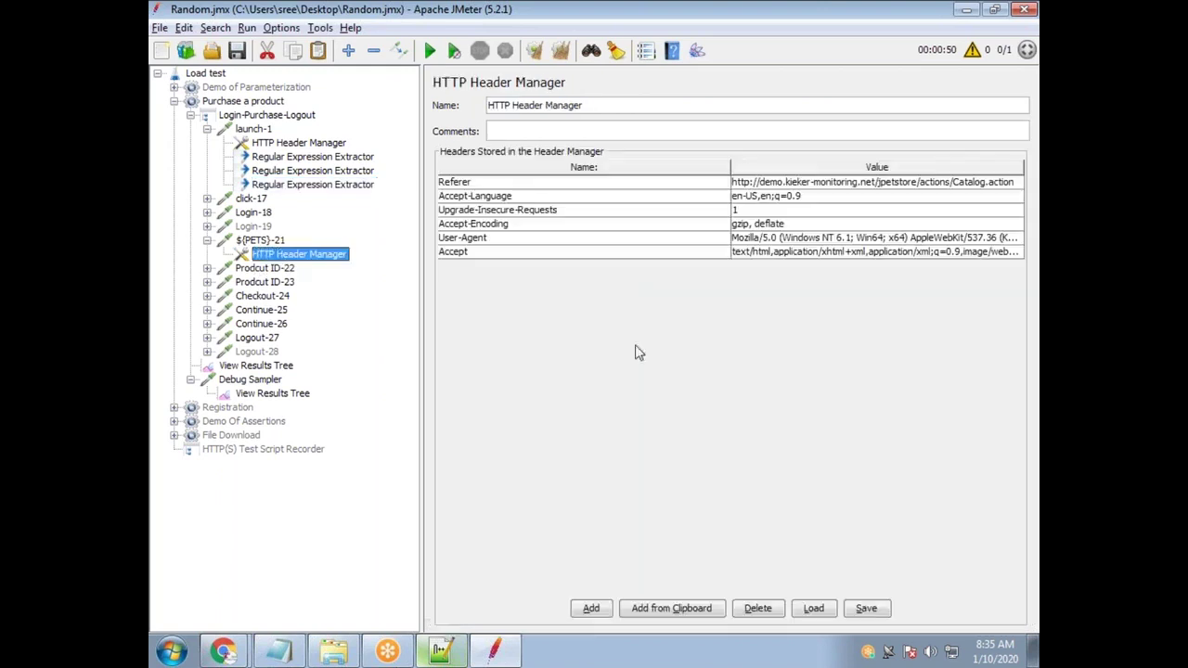
click(272, 241)
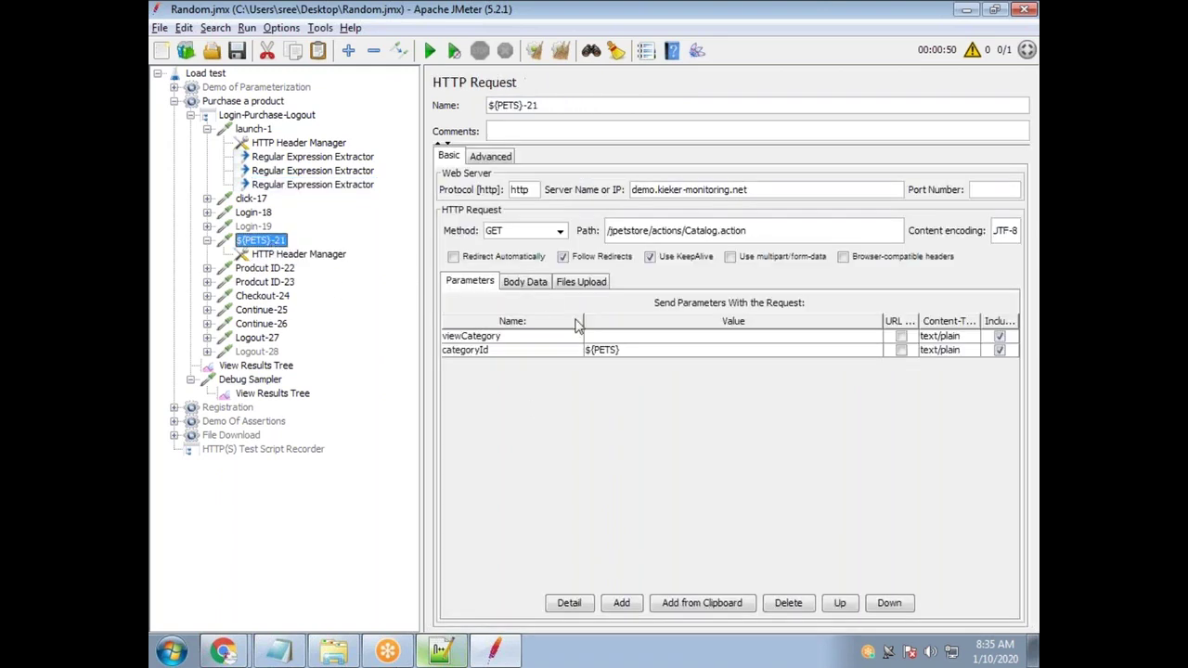
double_click(654, 352)
drag(654, 352, 584, 350)
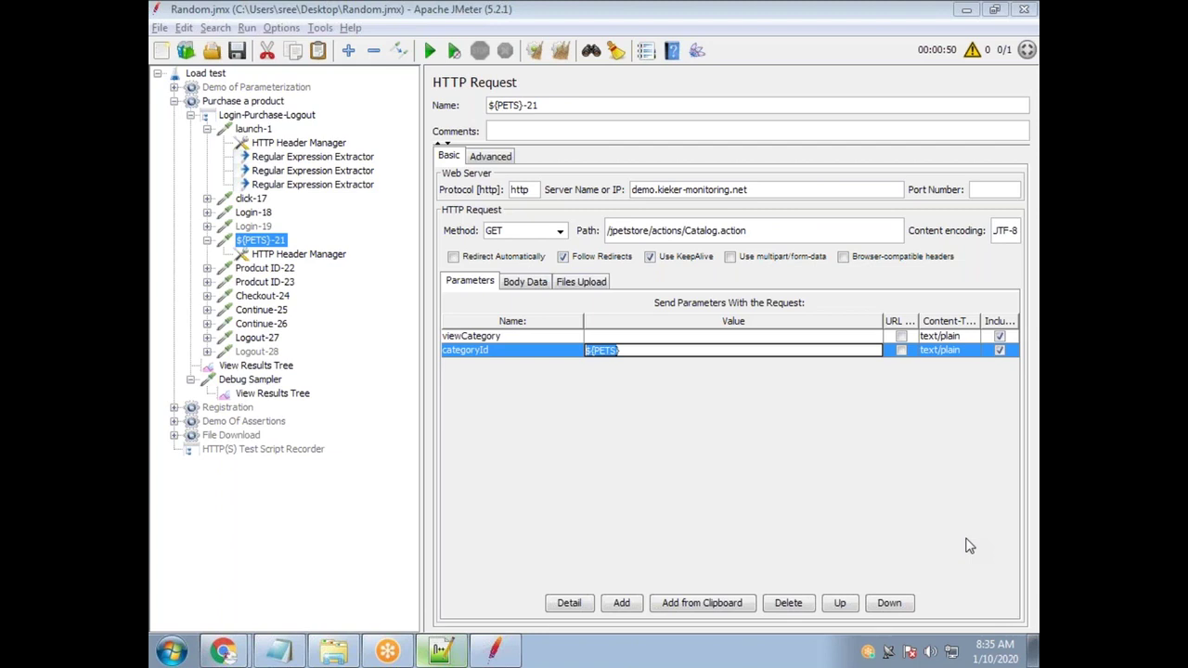
key(End)
Open the View Results Tree under Login-Purchase-Logout, clear all old results and run the test
click(264, 366)
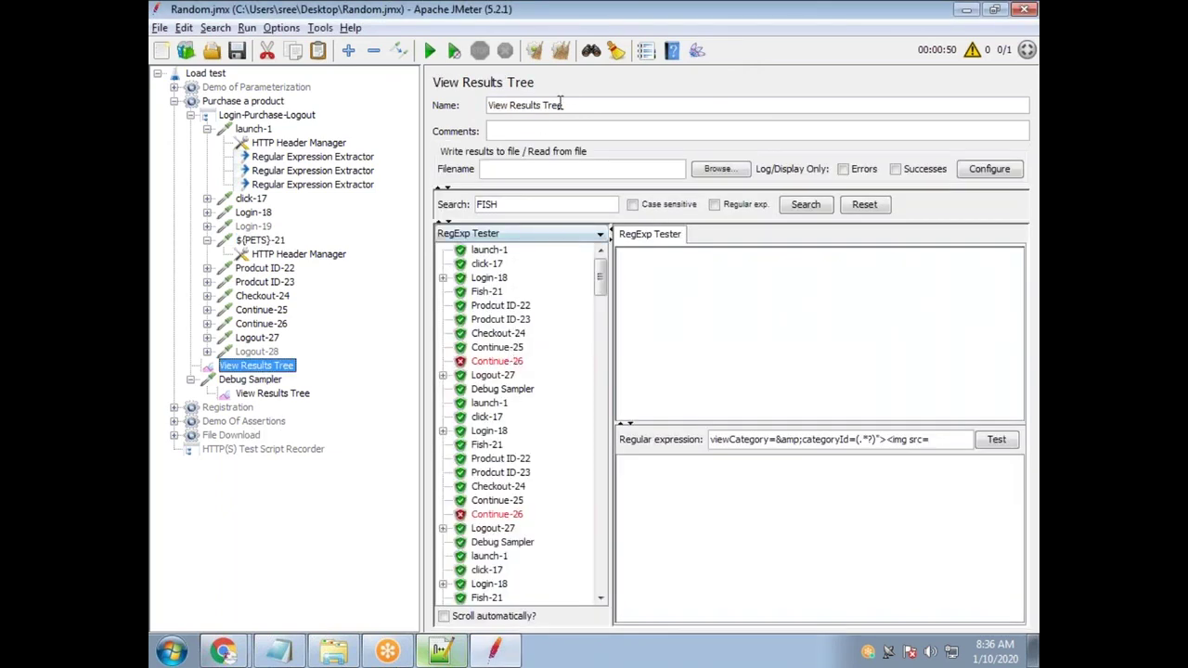
click(560, 50)
click(430, 50)
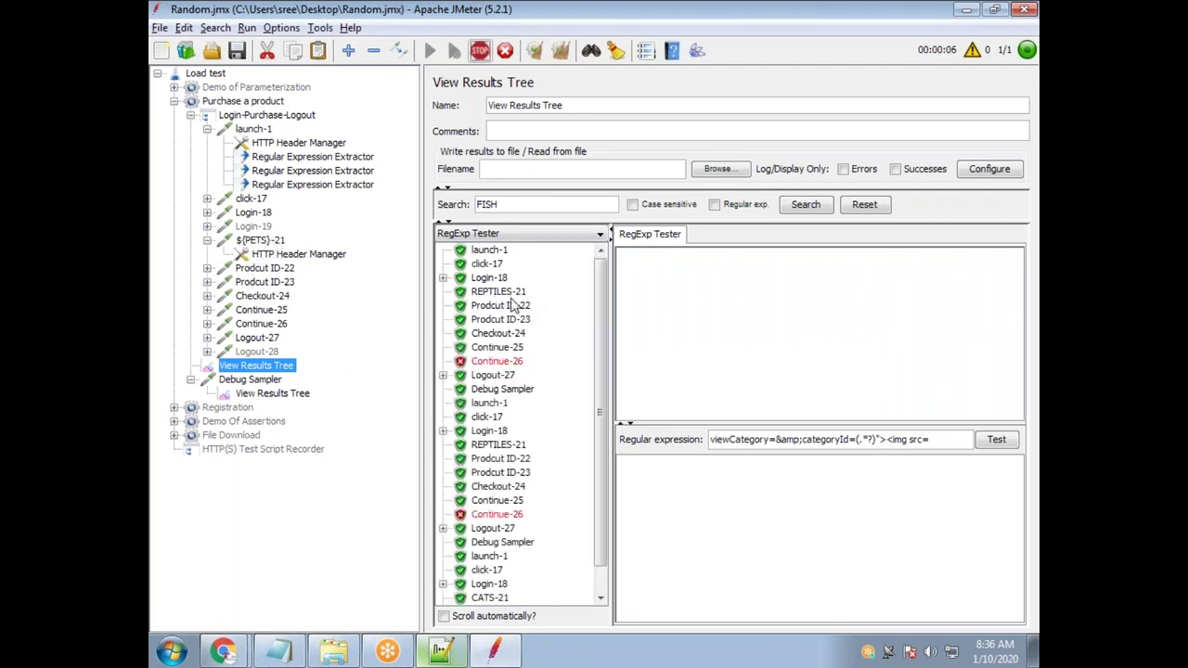
Check which pet category each iteration's -21 sample uses throughout the result list
click(491, 291)
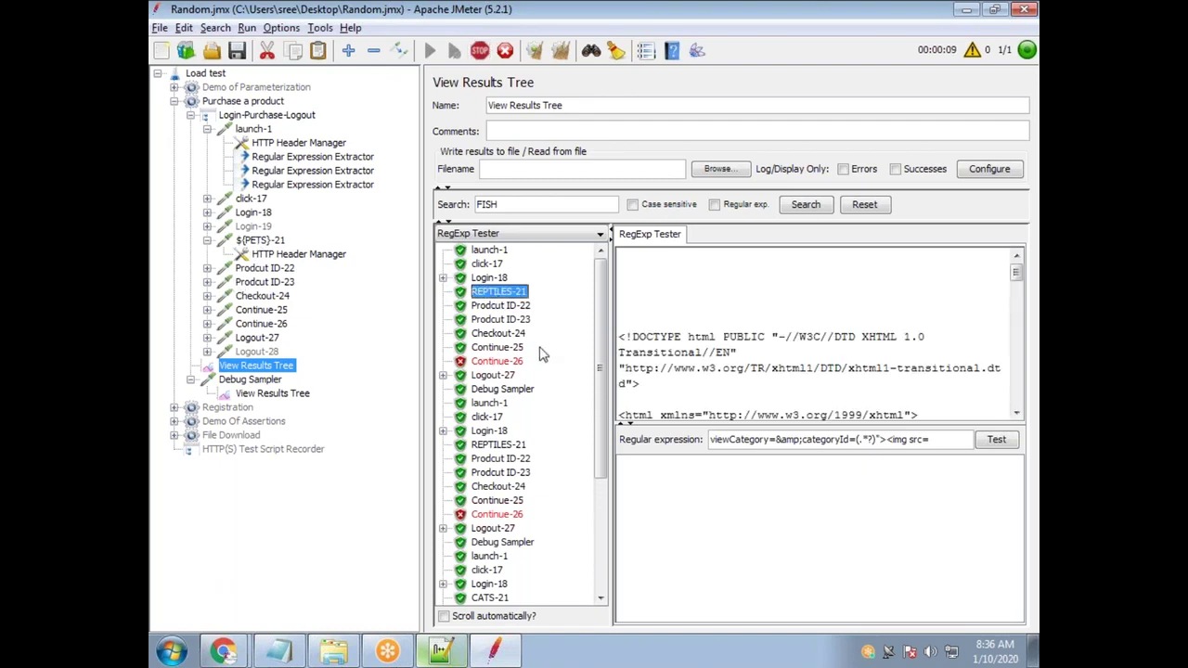
click(496, 446)
scroll(534, 427, down, 1)
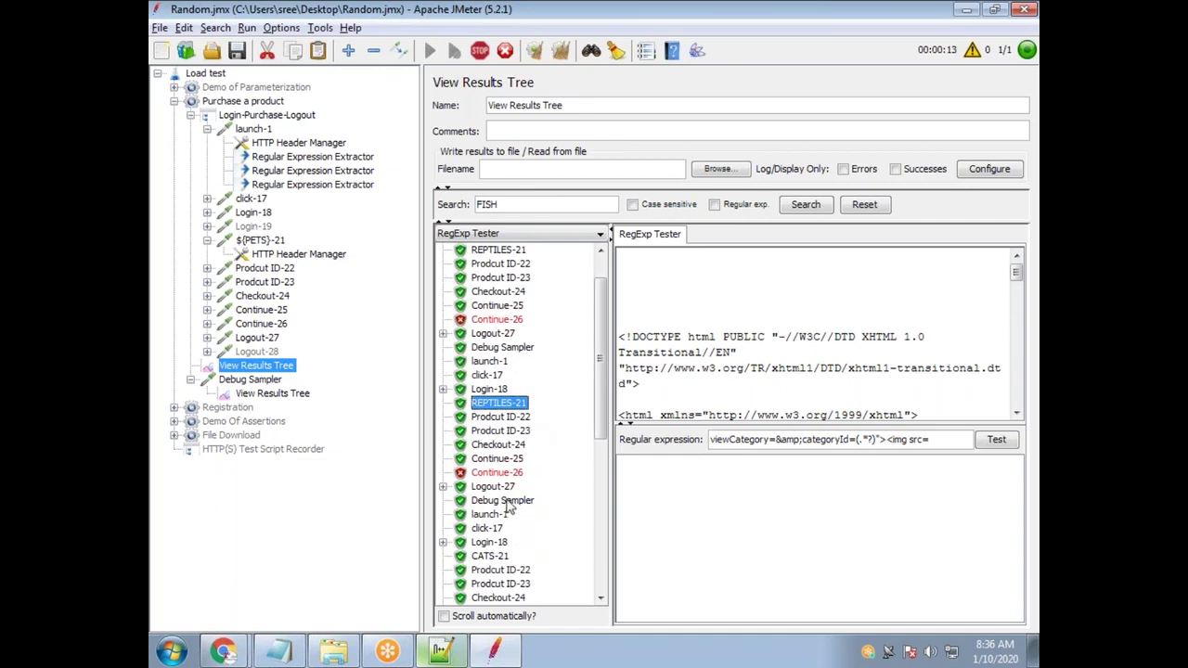
click(489, 557)
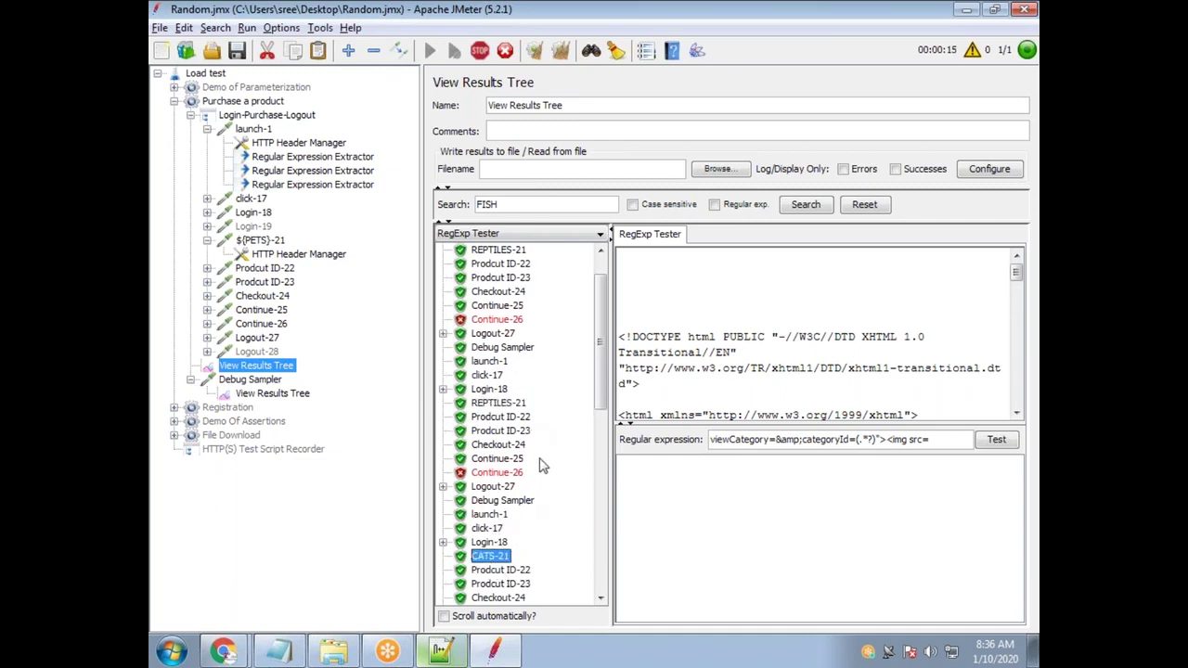
scroll(496, 561, down, 3)
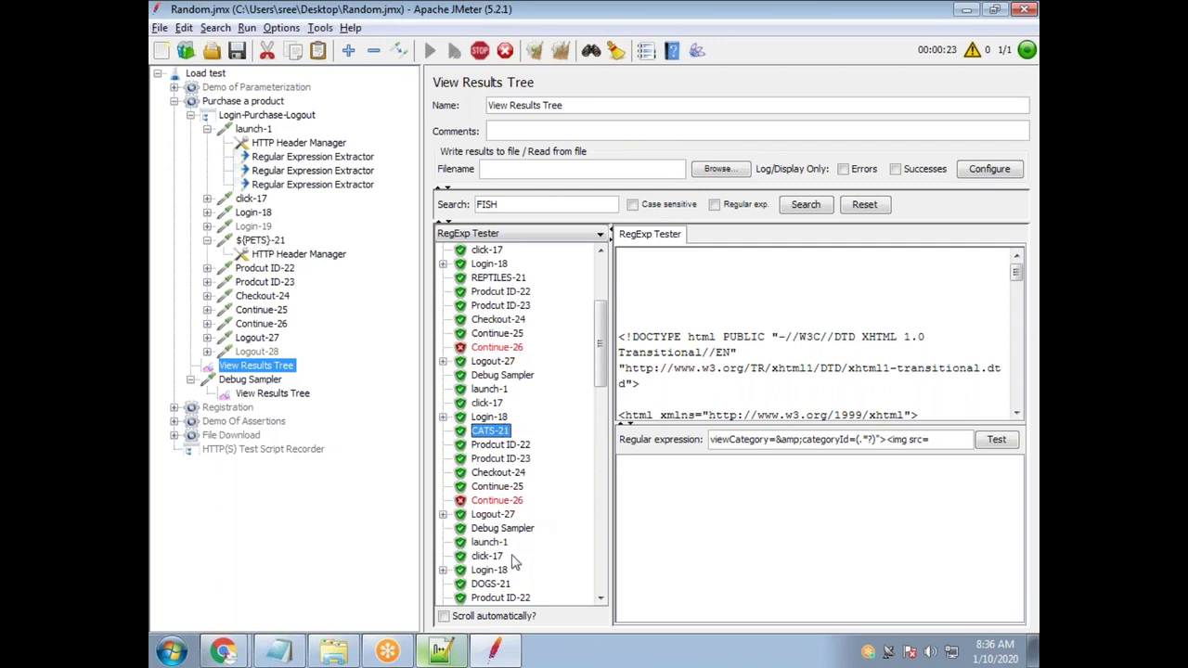
click(492, 583)
scroll(534, 473, down, 5)
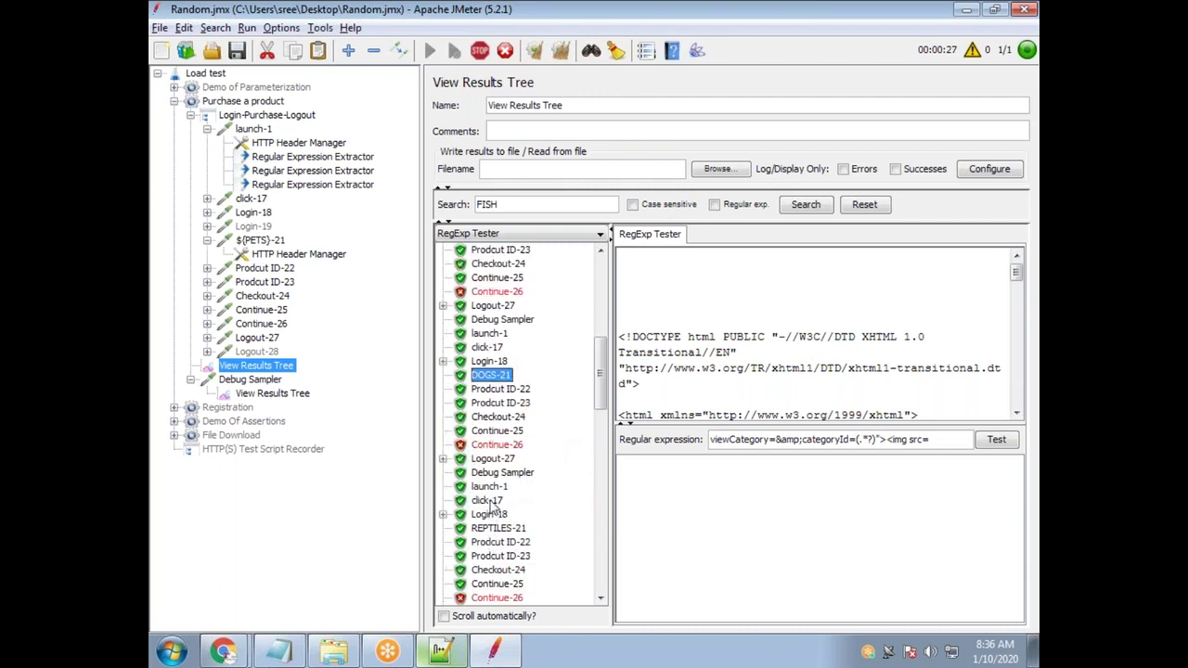
click(497, 528)
scroll(487, 501, down, 5)
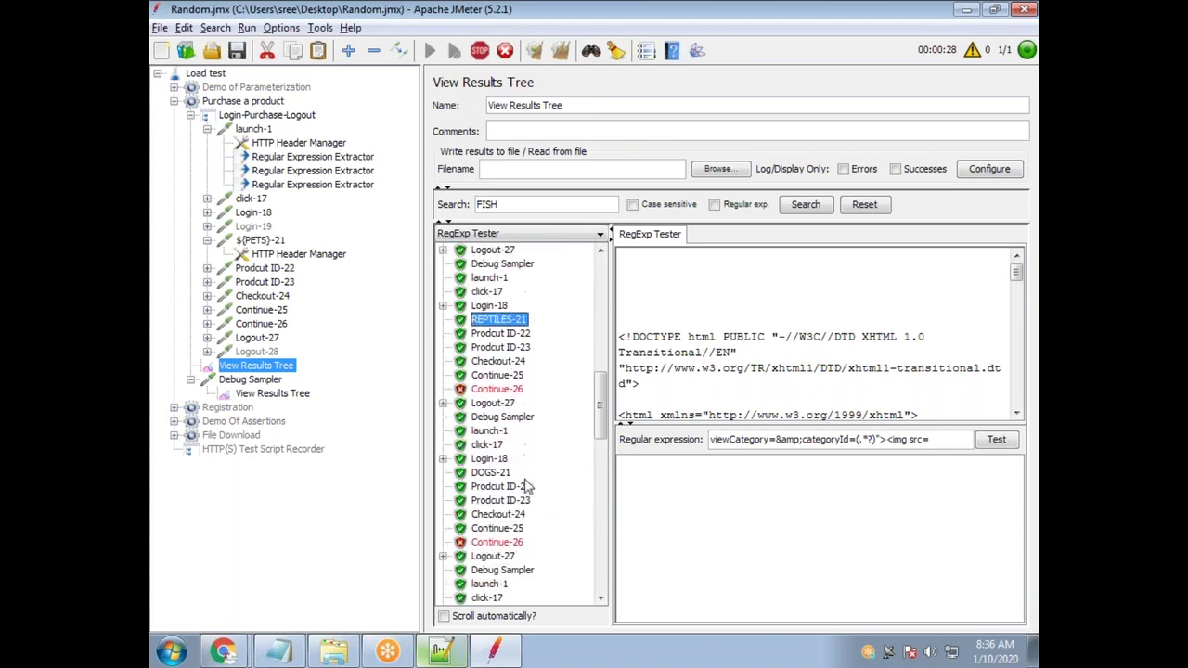
click(483, 474)
scroll(484, 478, down, 3)
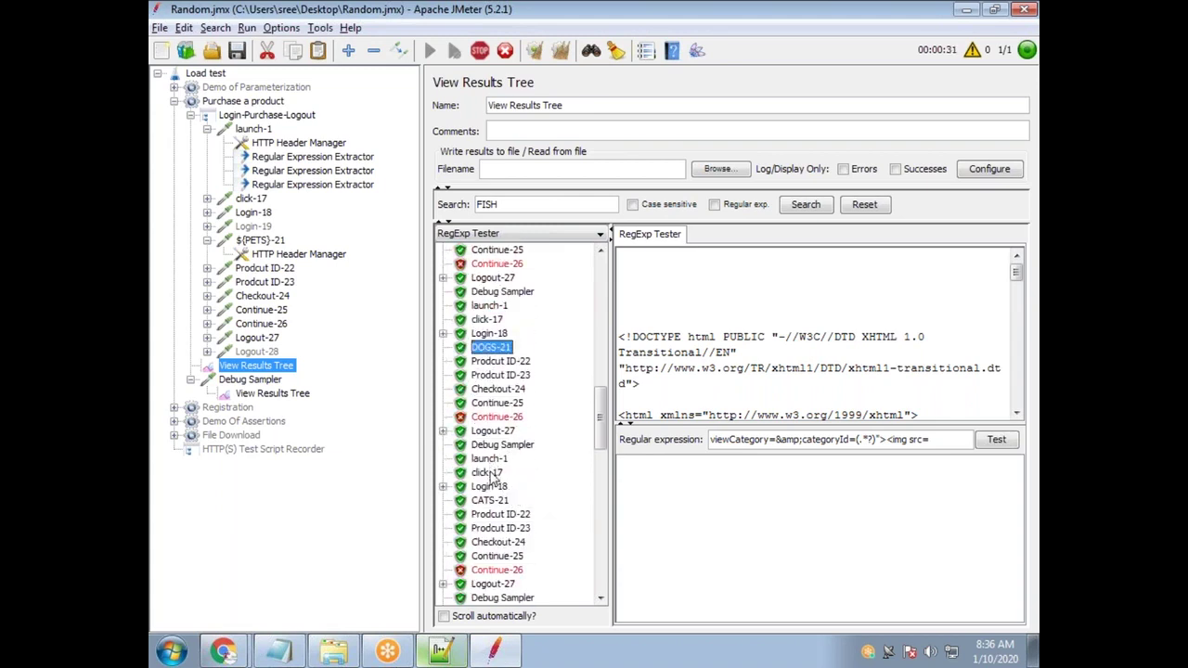
click(483, 502)
scroll(483, 496, down, 4)
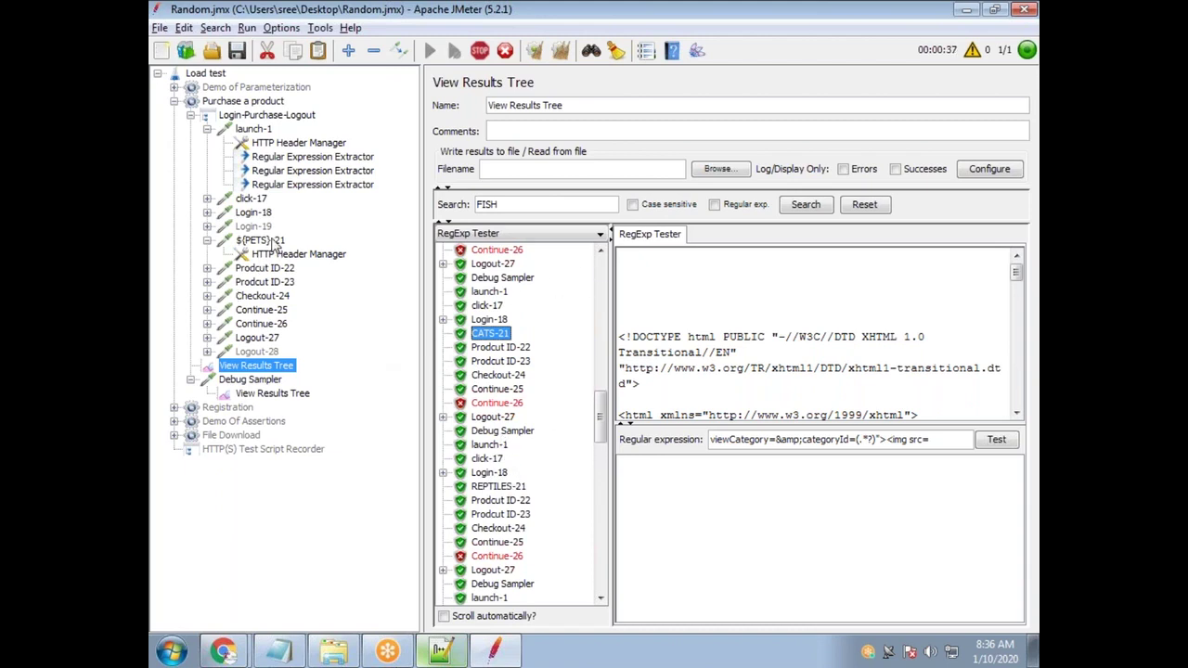
Expand the Prodcut ID-22 request and inspect its productId parameter value
click(207, 268)
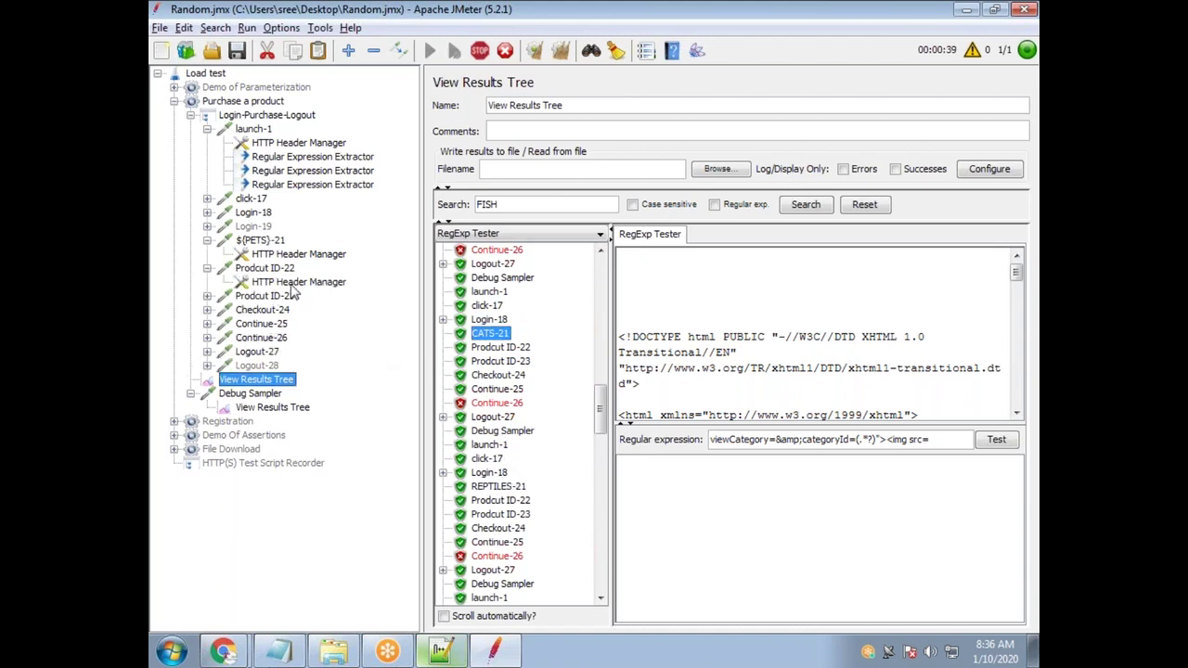
click(265, 268)
double_click(640, 350)
drag(628, 354, 606, 358)
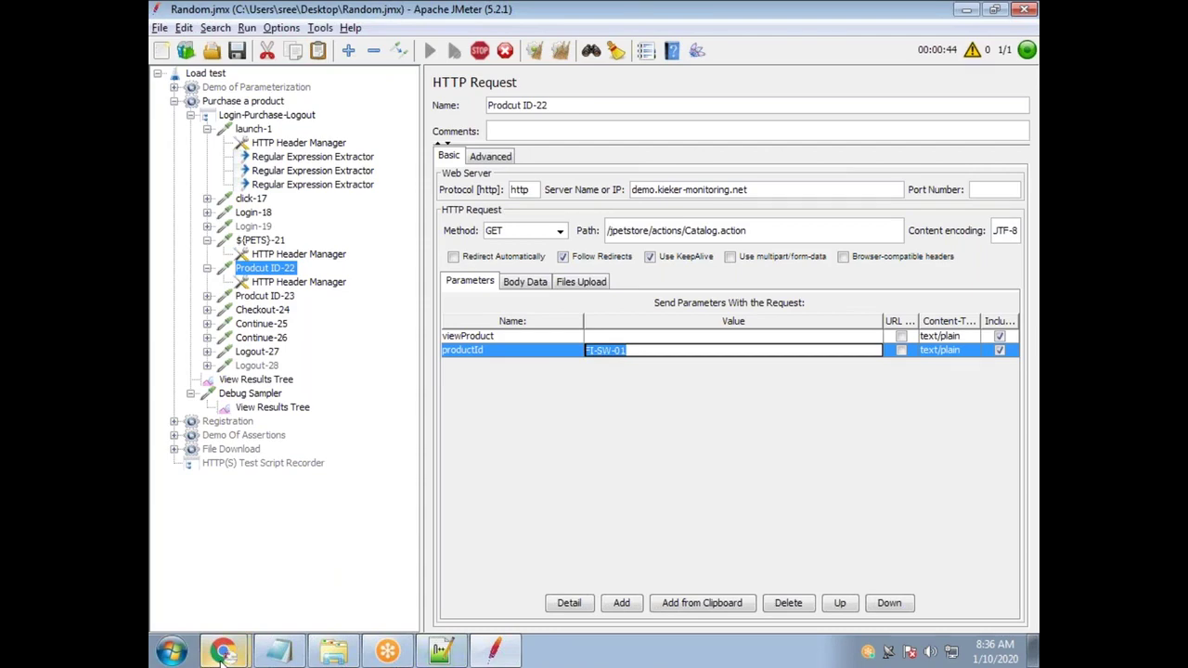
Switch to Chrome, open JPetStore's Fish category and compare its product IDs with the productId value in JMeter
mouse_move(222, 652)
click(251, 612)
click(236, 207)
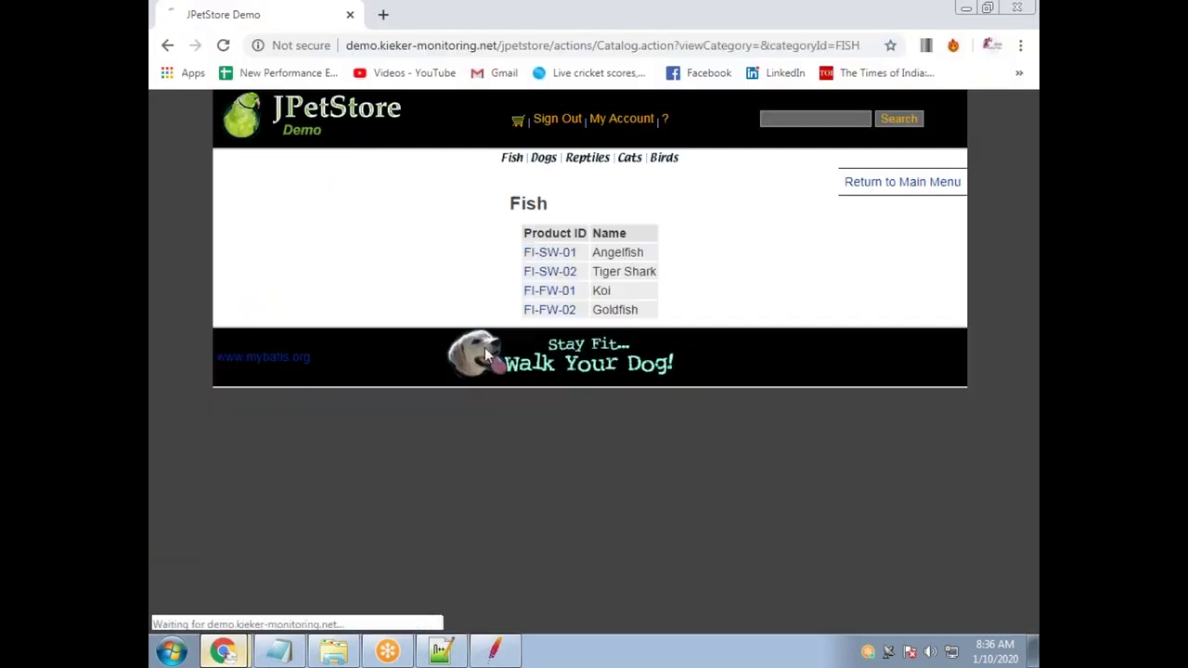
key(alt+Tab)
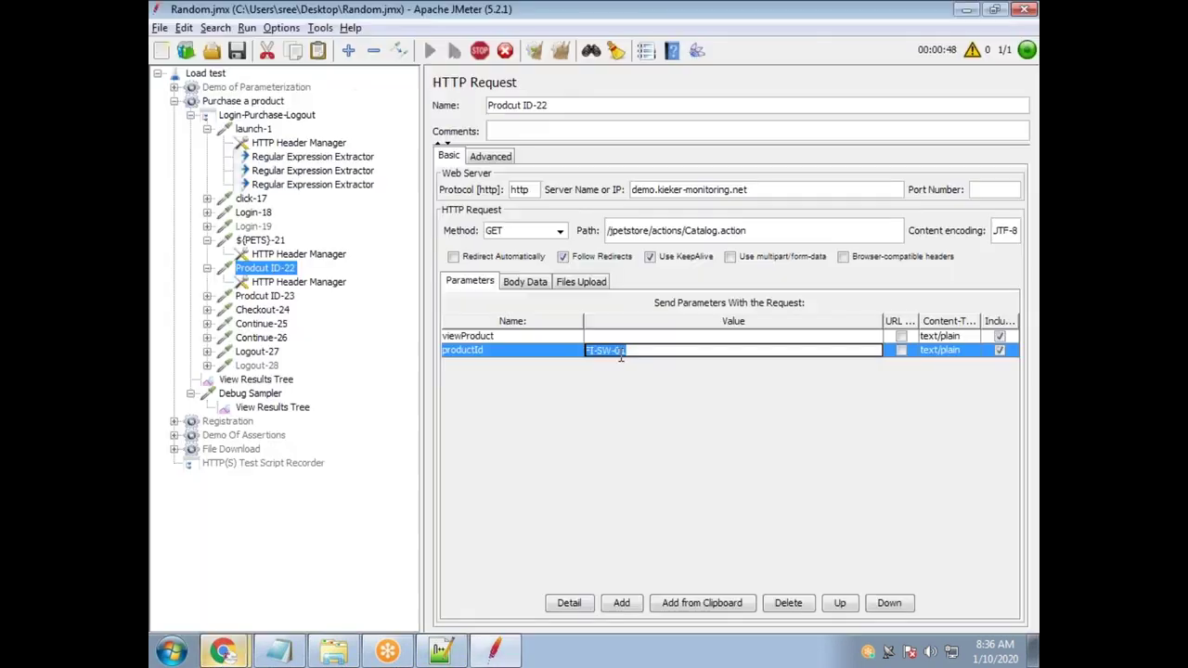
key(alt+Tab)
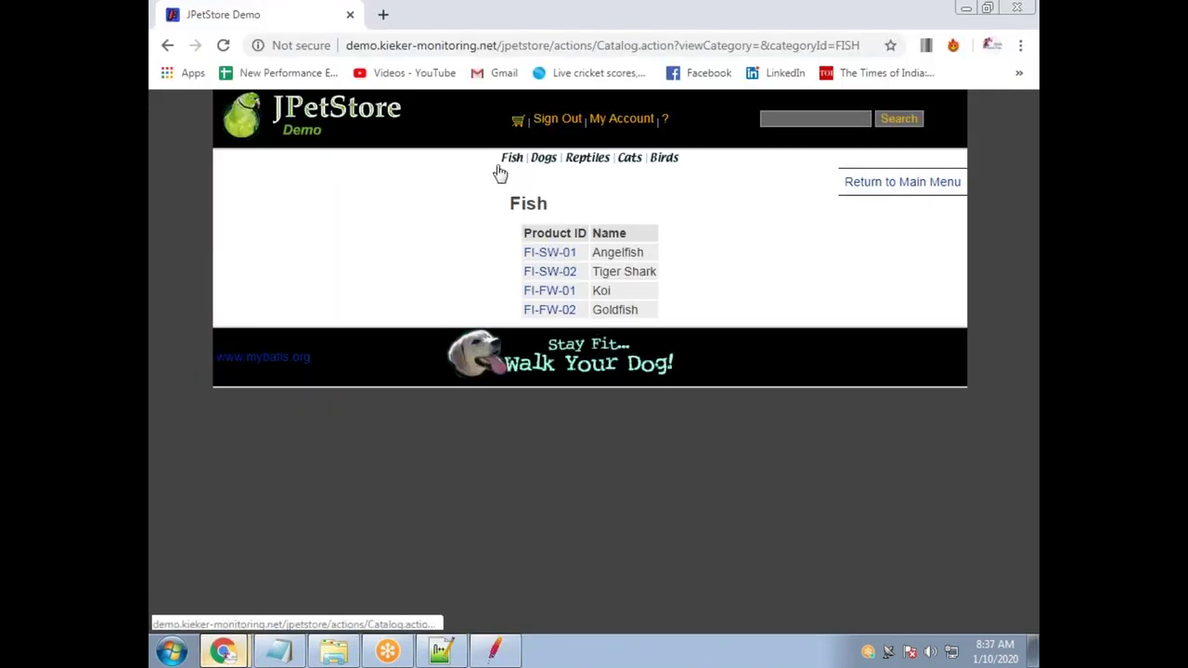
Browse JPetStore's Dogs and Cats categories to compare the product IDs offered in each, returning to the catalog home page
click(165, 49)
click(549, 443)
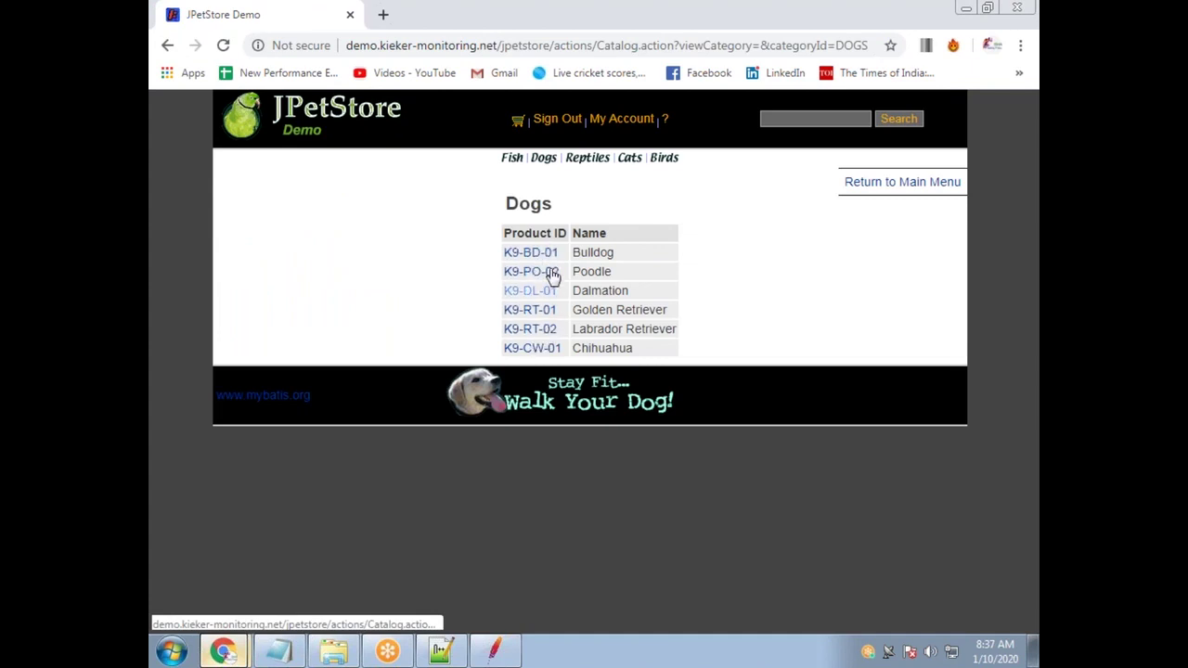
click(165, 46)
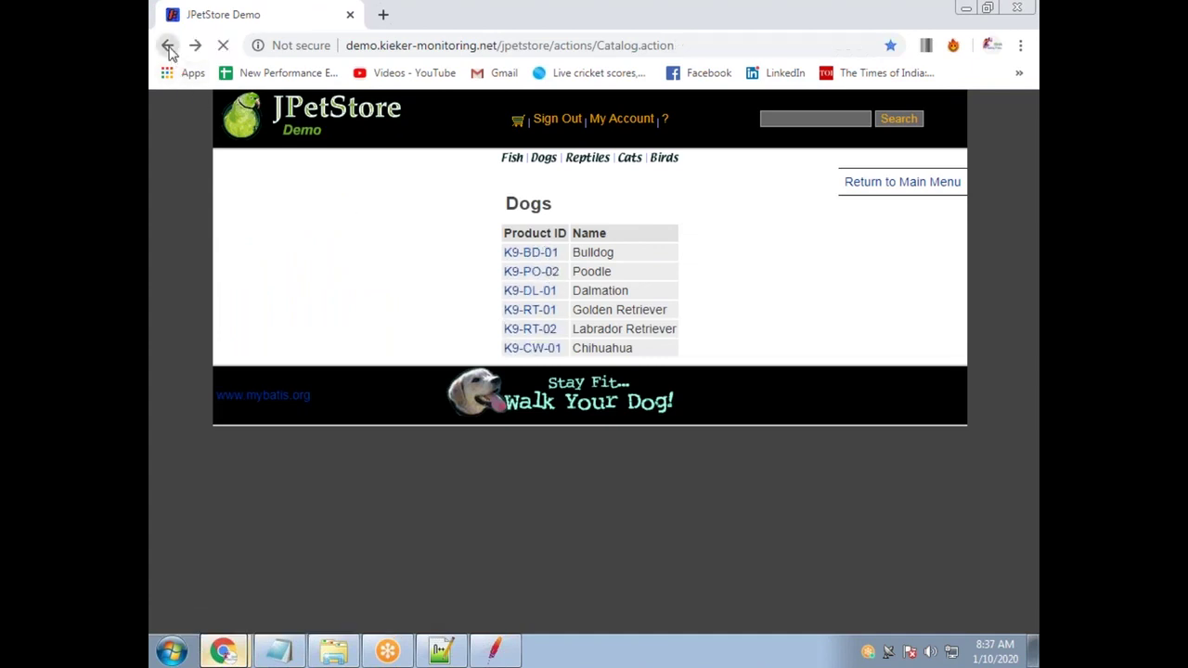
click(701, 443)
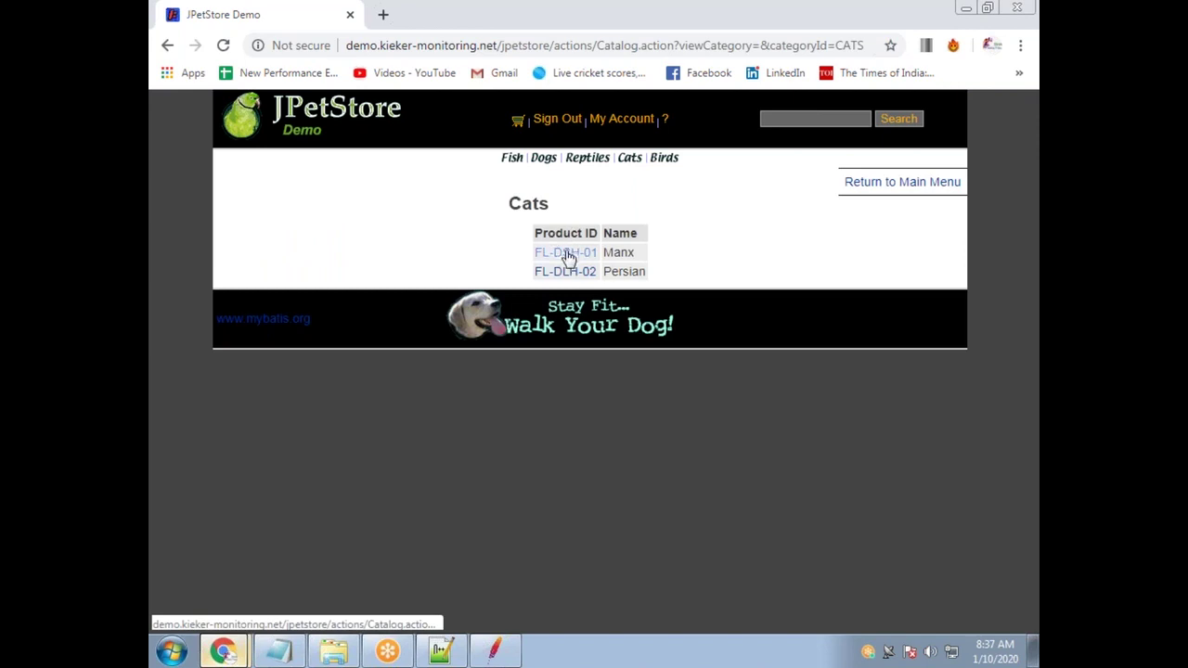
click(167, 47)
Switch to JMeter and inspect the categoryId, productId and workingItemId values of the ${PETS}-21, Prodcut ID-22 and Prodcut ID-23 requests
key(alt+Tab)
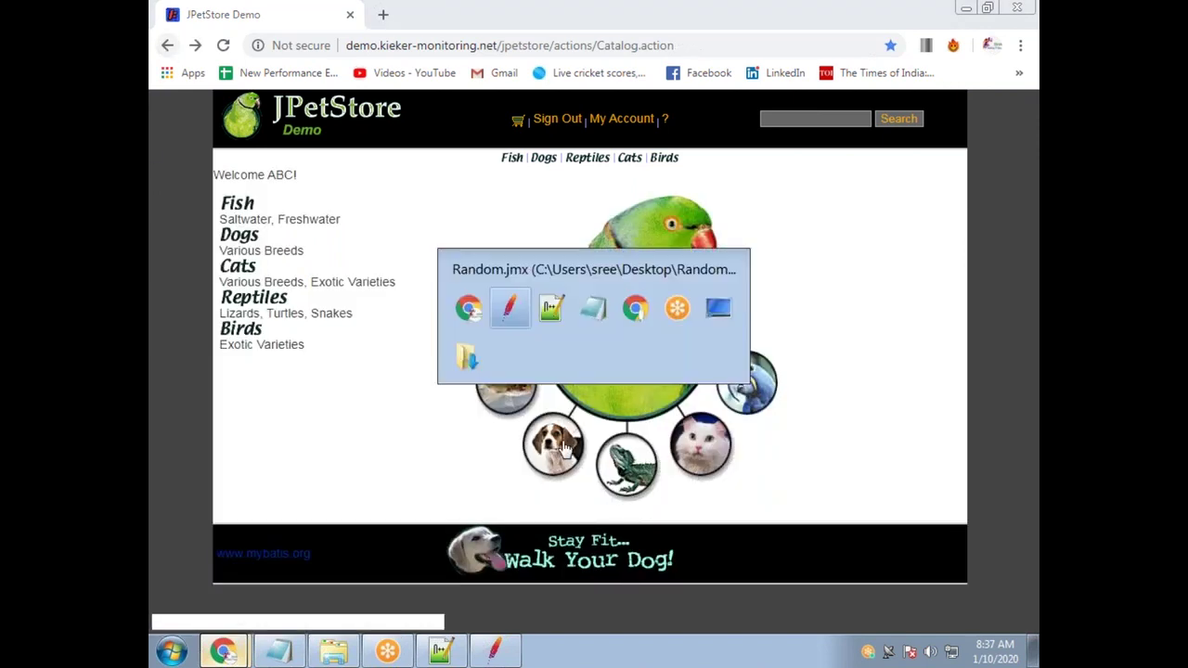
click(263, 241)
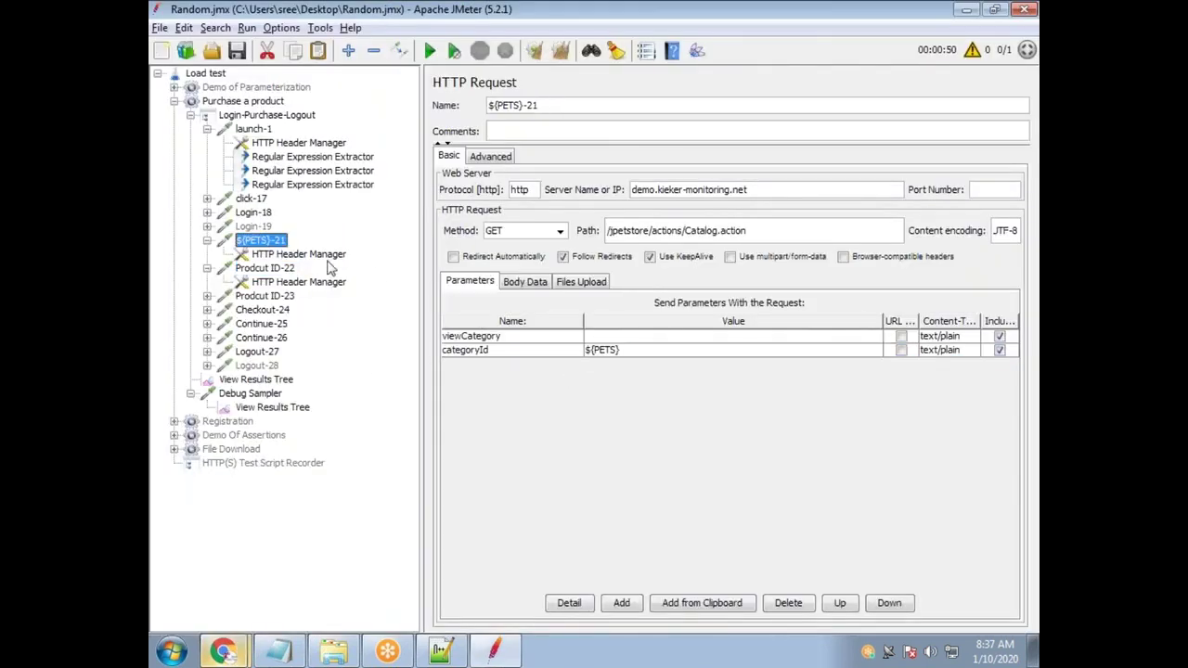
click(631, 357)
double_click(643, 358)
drag(621, 353, 601, 357)
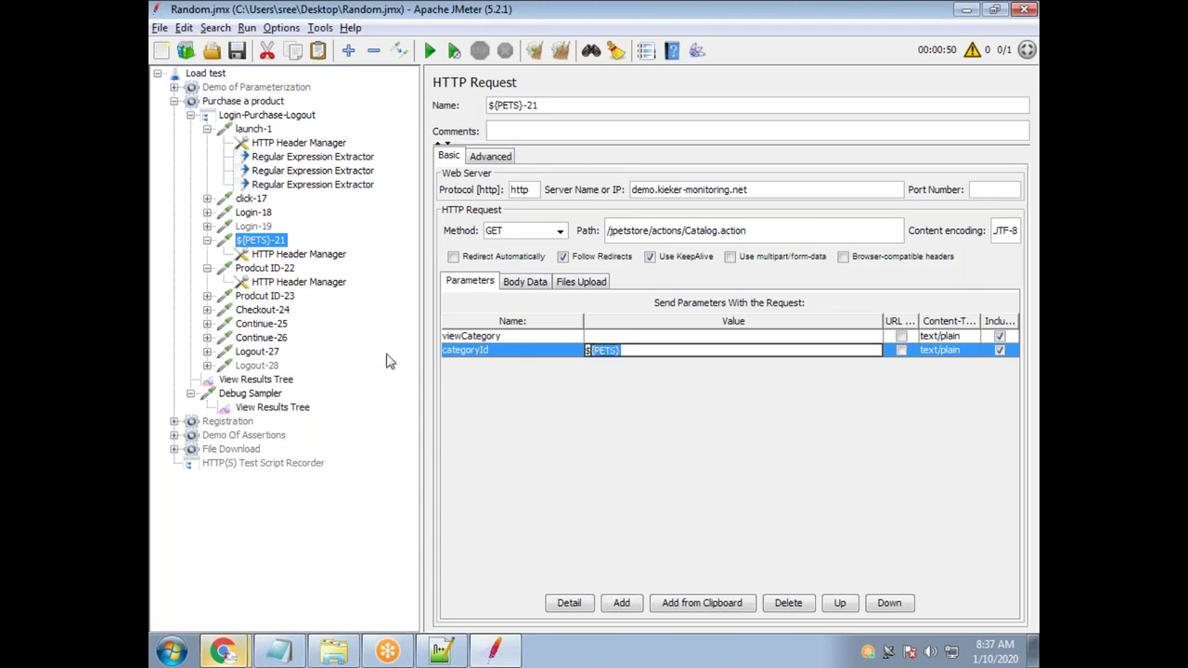
click(264, 269)
double_click(652, 357)
drag(618, 353, 587, 353)
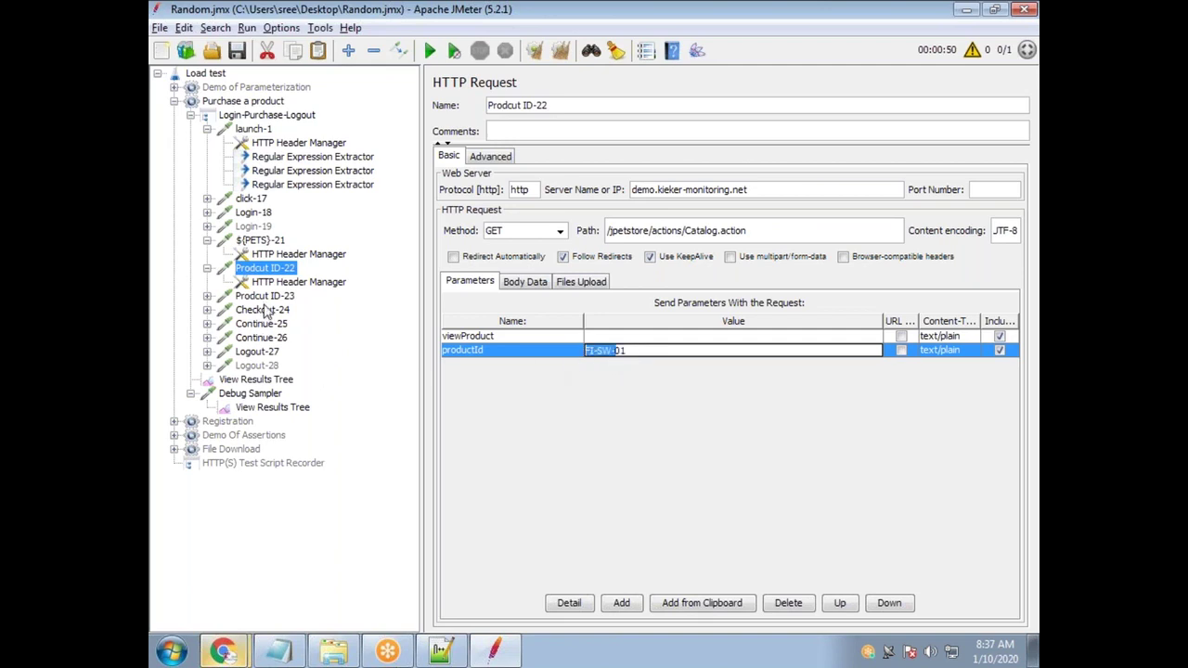
click(265, 295)
click(620, 351)
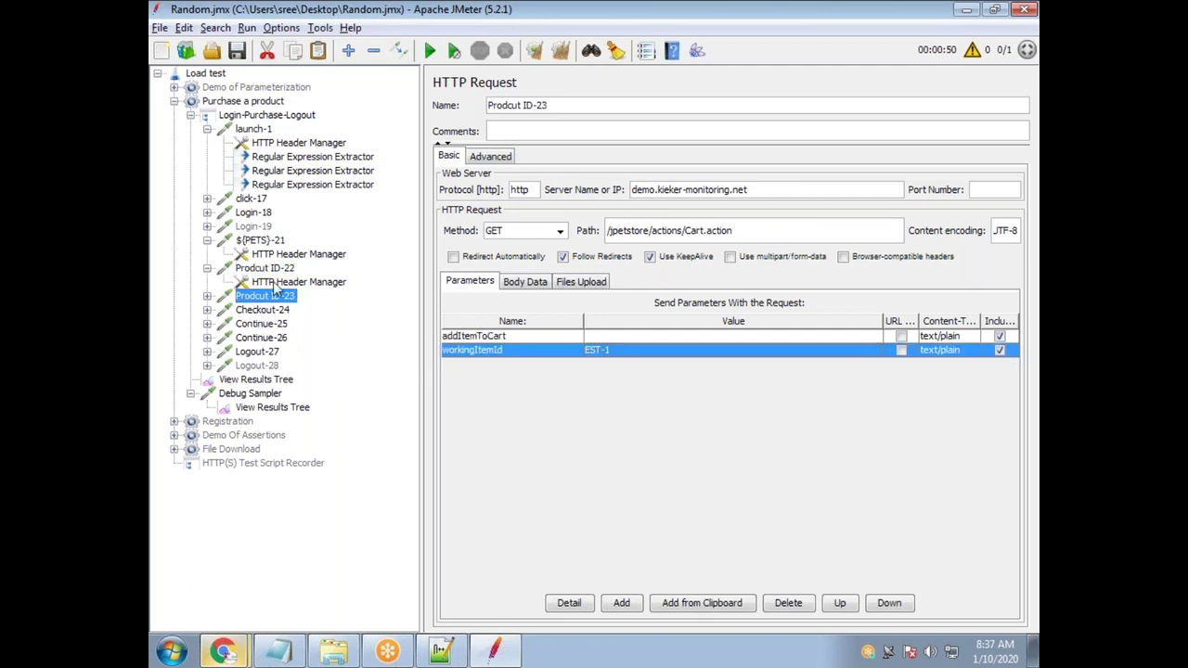
Compare the productId value of Prodcut ID-22 with the categoryId value of ${PETS}-21
click(265, 267)
double_click(640, 351)
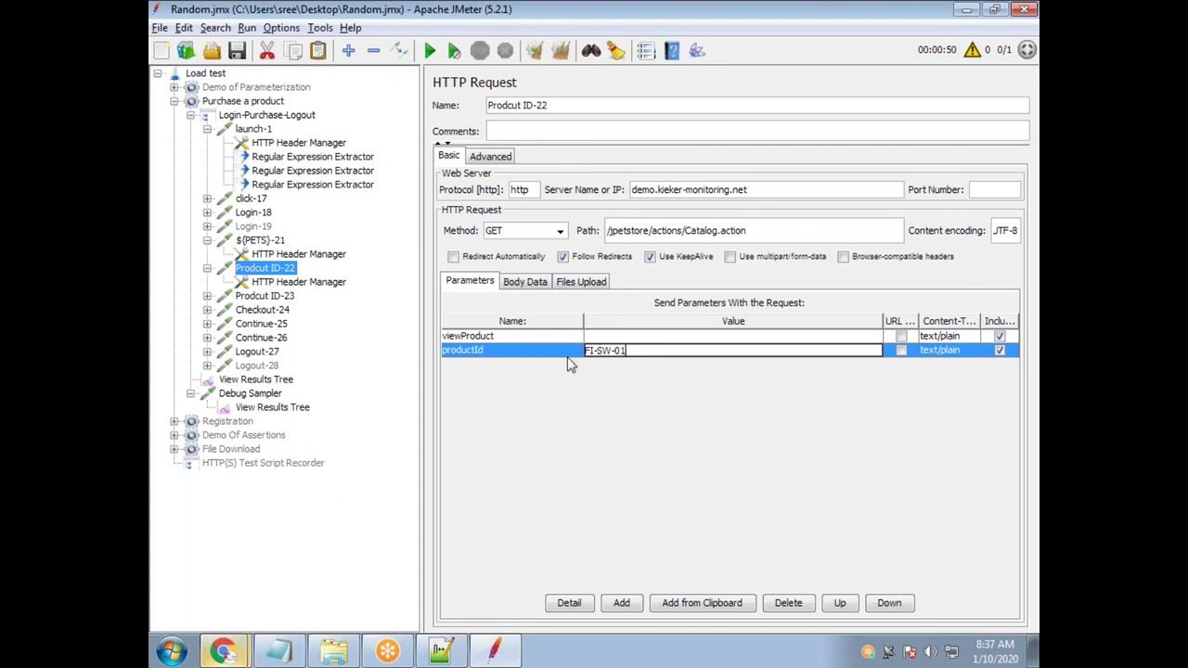
drag(639, 351, 598, 361)
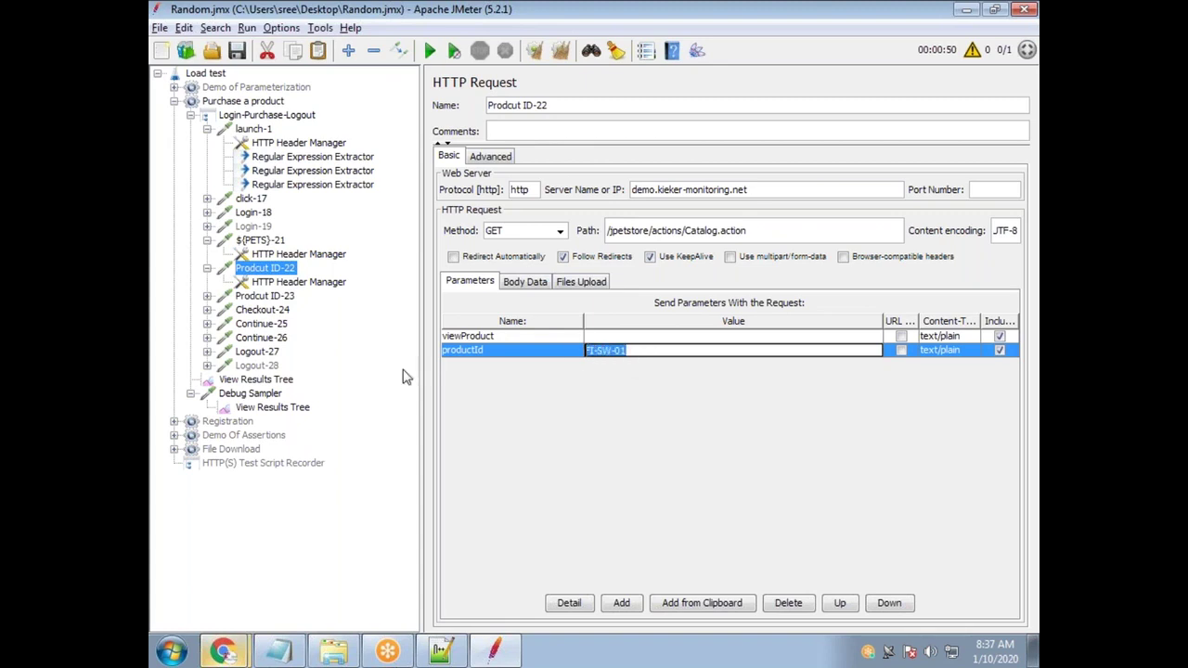
click(262, 240)
double_click(637, 350)
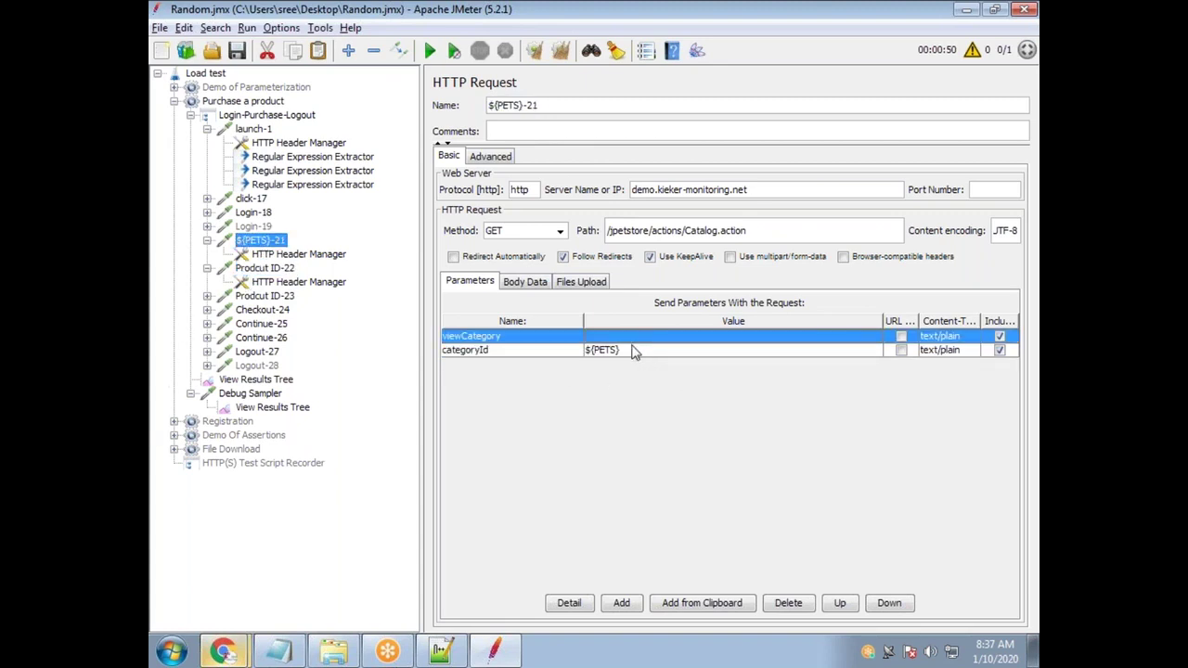
drag(651, 353, 600, 360)
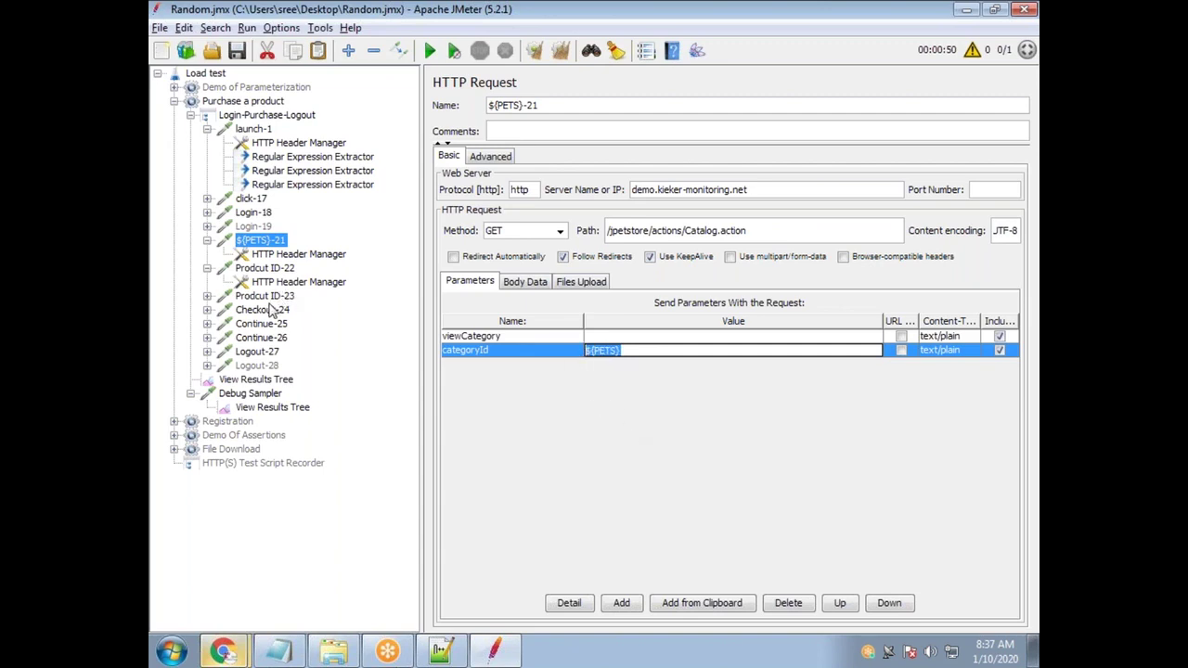
click(274, 269)
double_click(642, 350)
drag(622, 351, 585, 358)
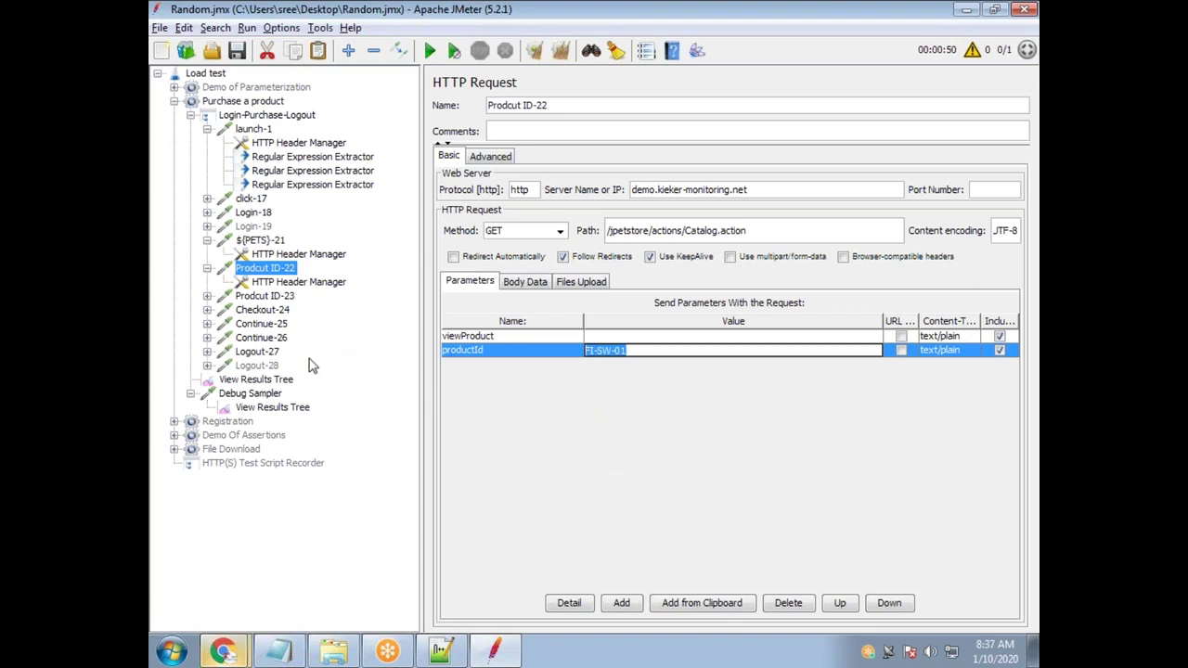
Search the results in the View Results Tree under Login-Purchase-Logout for FISH
click(267, 380)
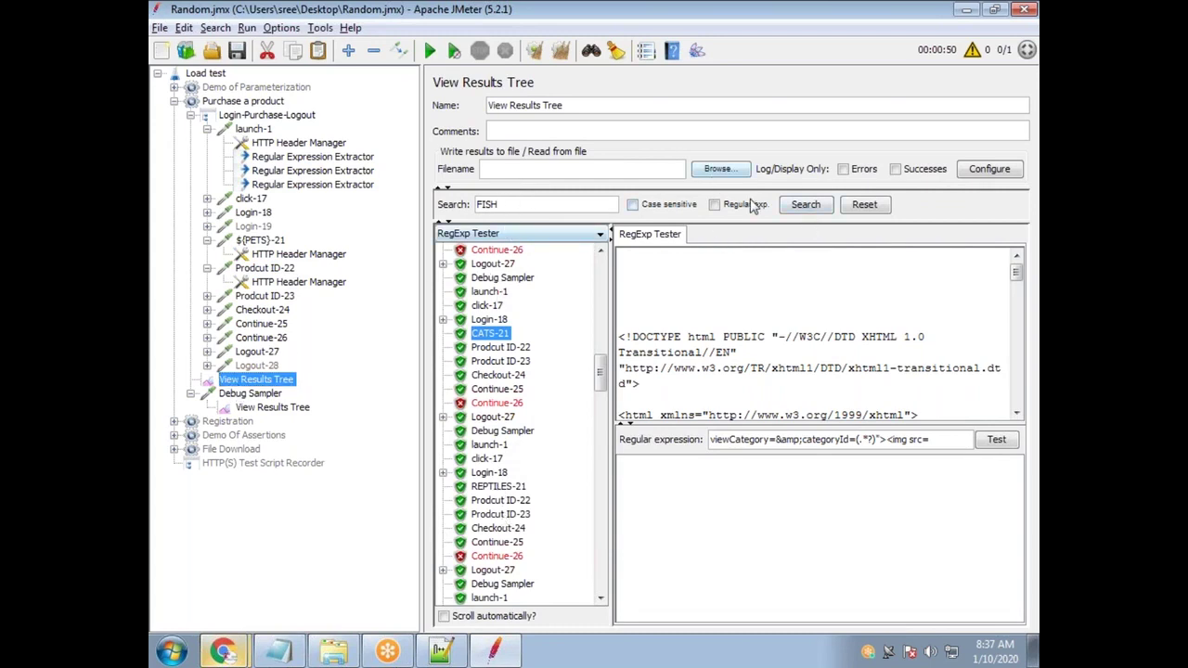
click(806, 204)
drag(600, 372, 599, 276)
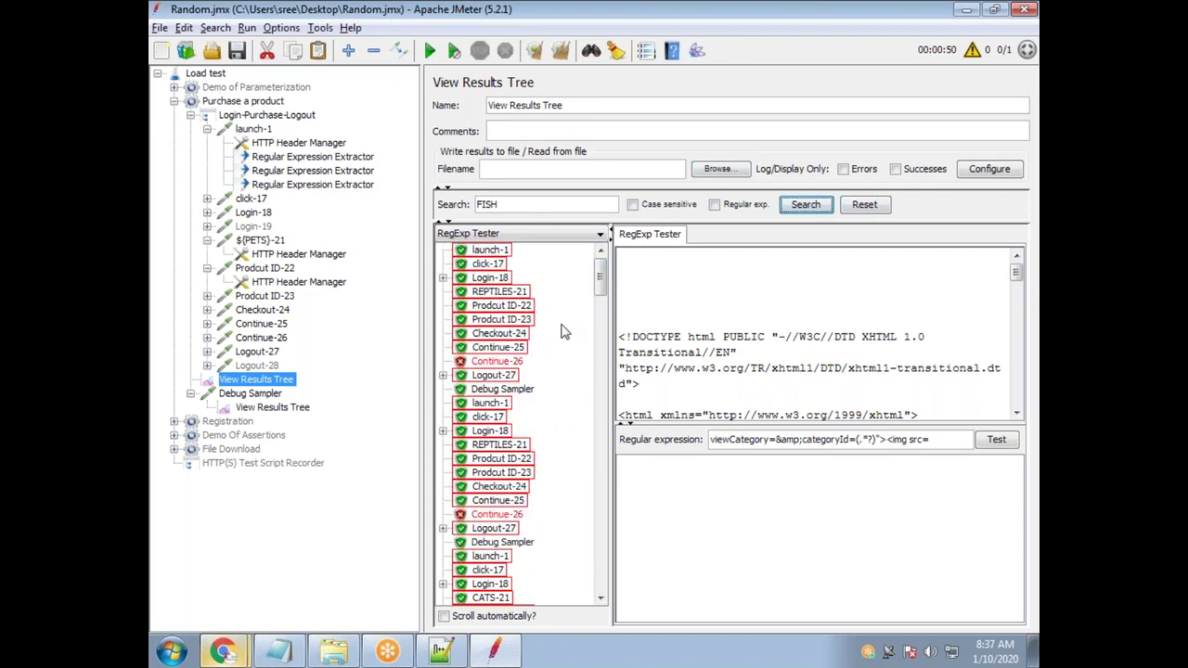
key(alt+Tab)
key(alt+Tab)
Copy the productId value FI-SW-01 from Prodcut ID-22 and search the Login-Purchase-Logout results for it
click(266, 269)
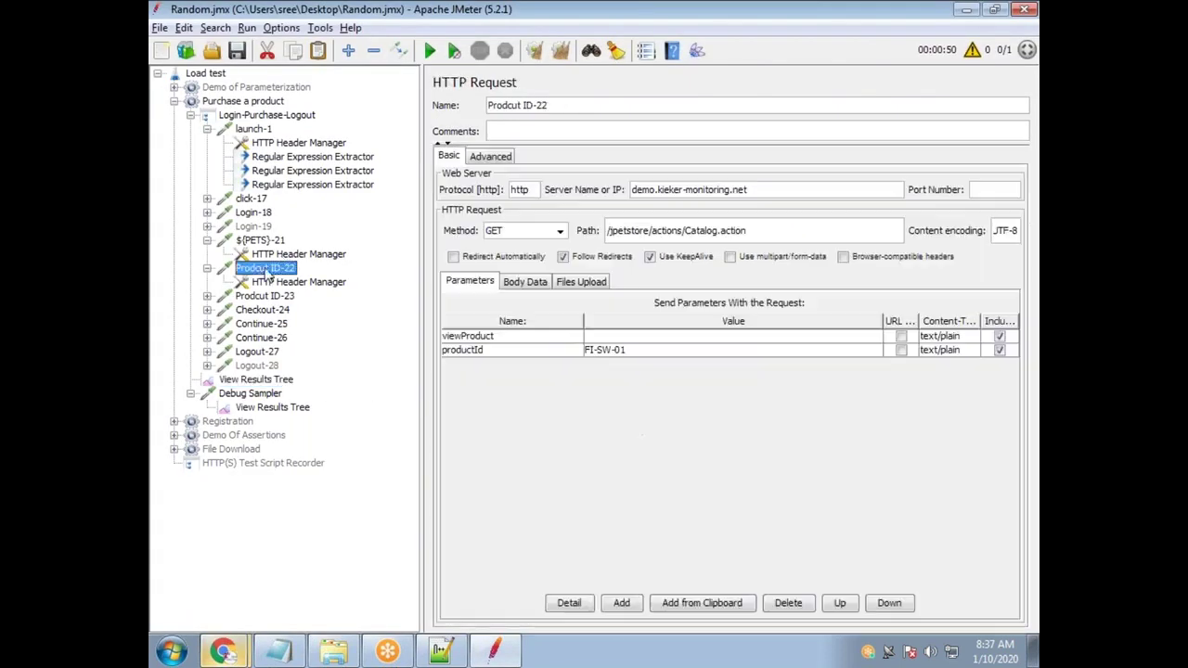
double_click(631, 350)
drag(641, 350, 587, 357)
key(ctrl+c)
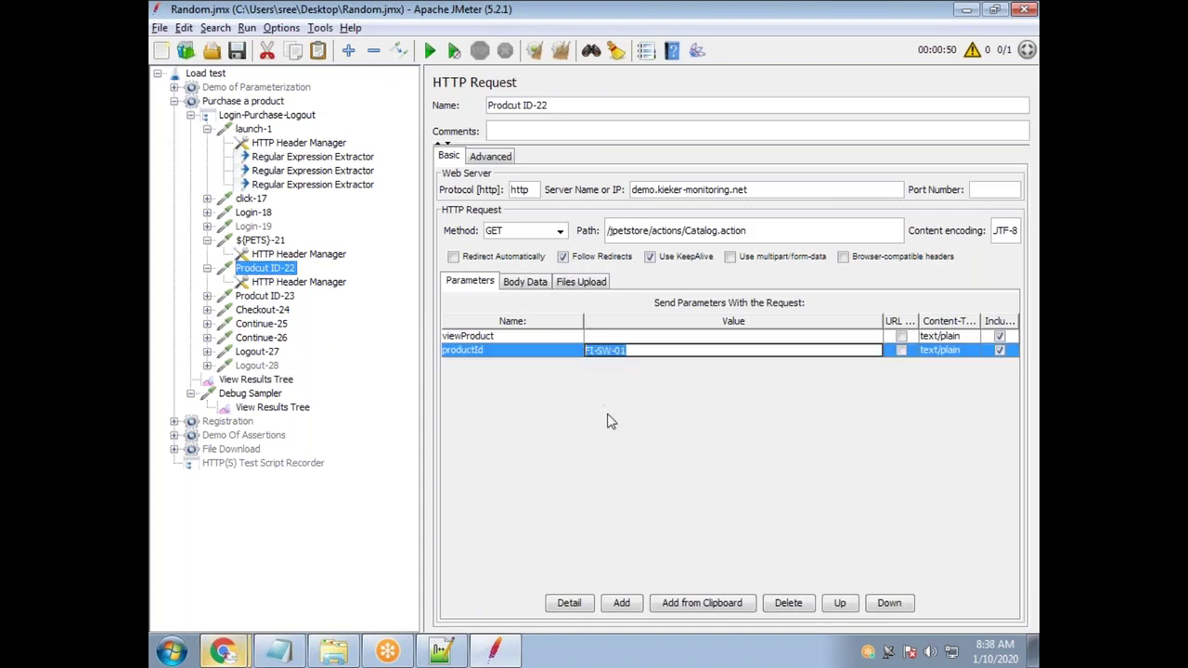
click(269, 409)
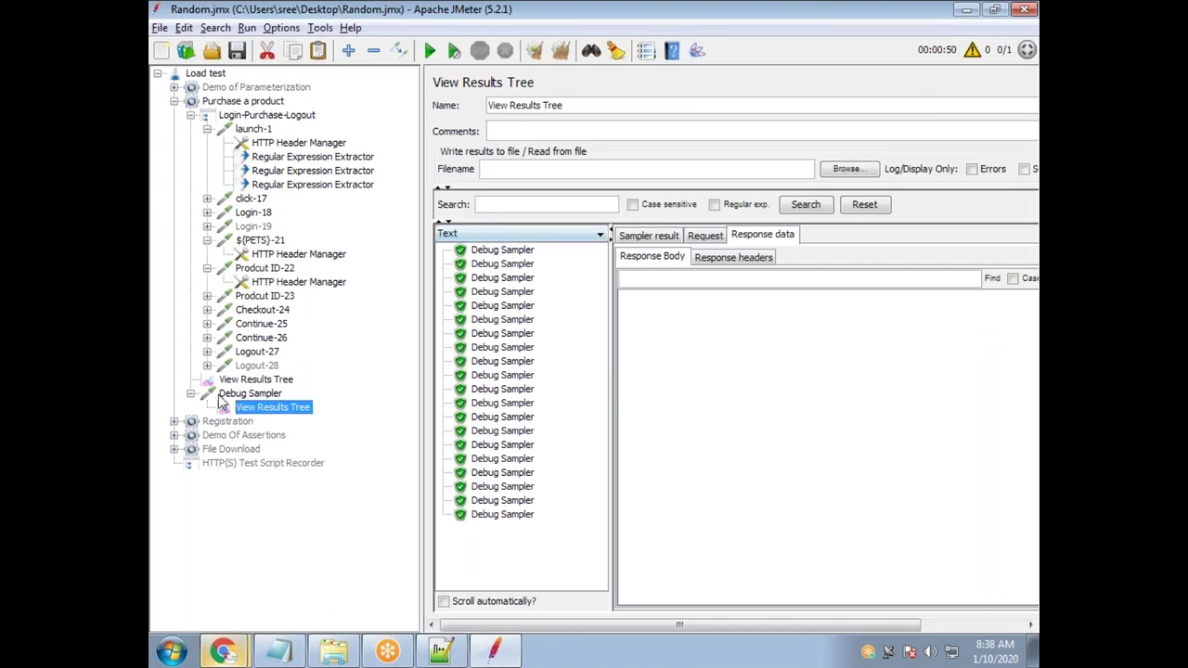
click(256, 379)
drag(511, 205, 451, 208)
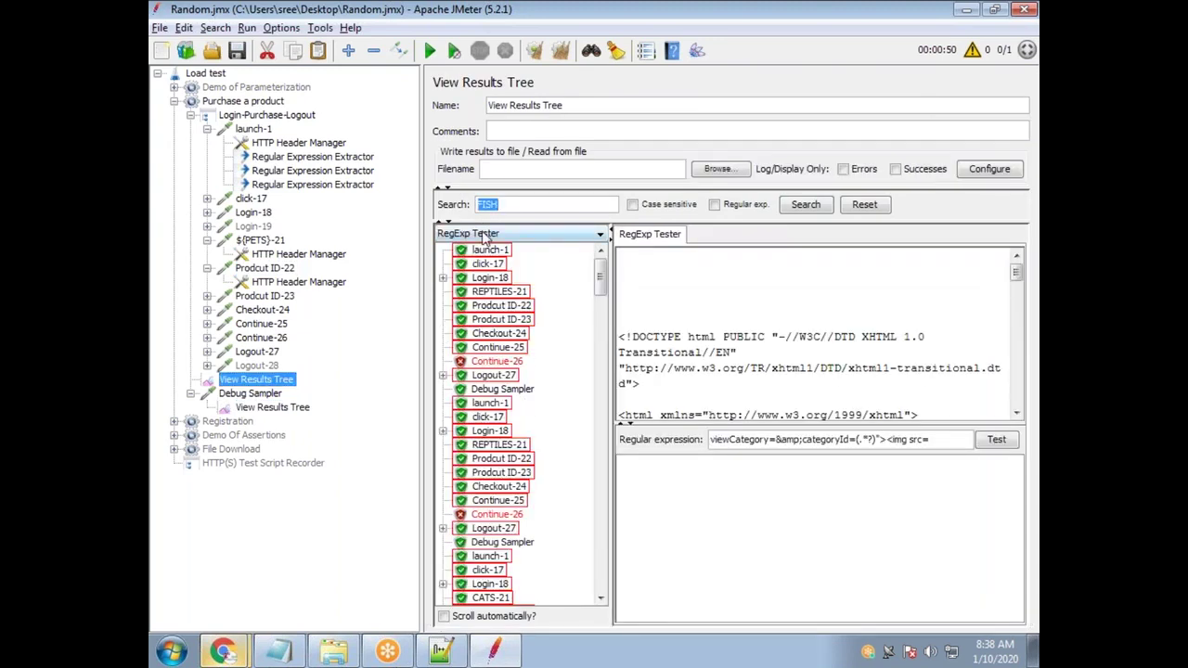
key(ctrl+v)
click(805, 204)
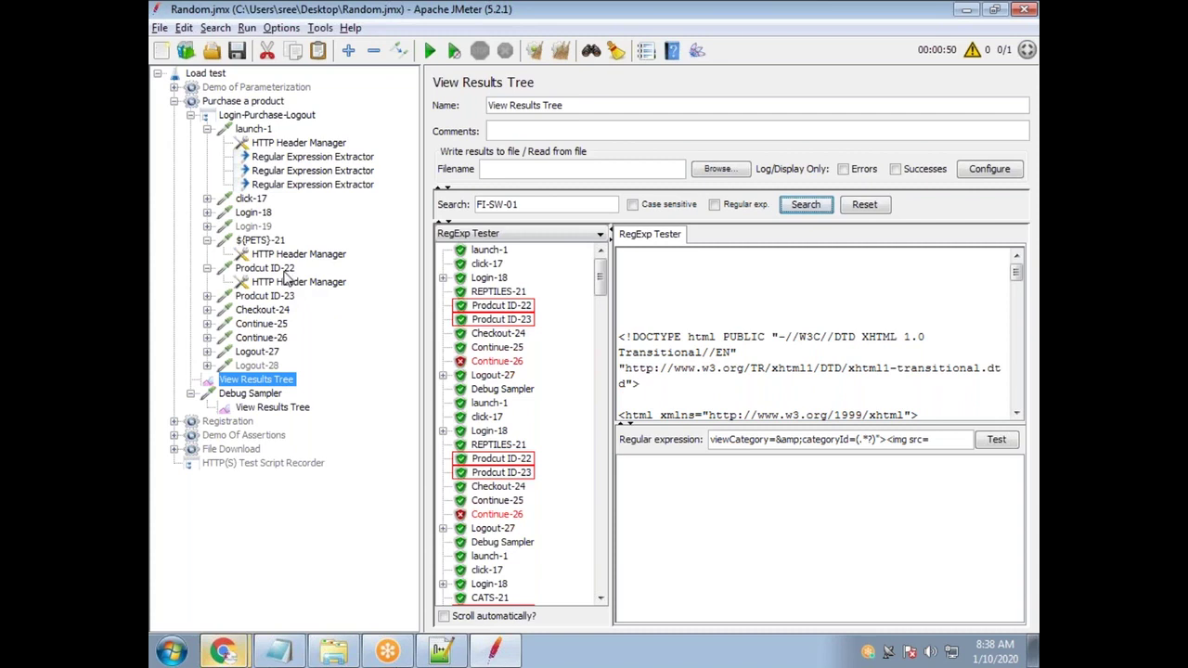
Locate the highlighted FISH-21 sample in the search results and display its response data as text
click(269, 268)
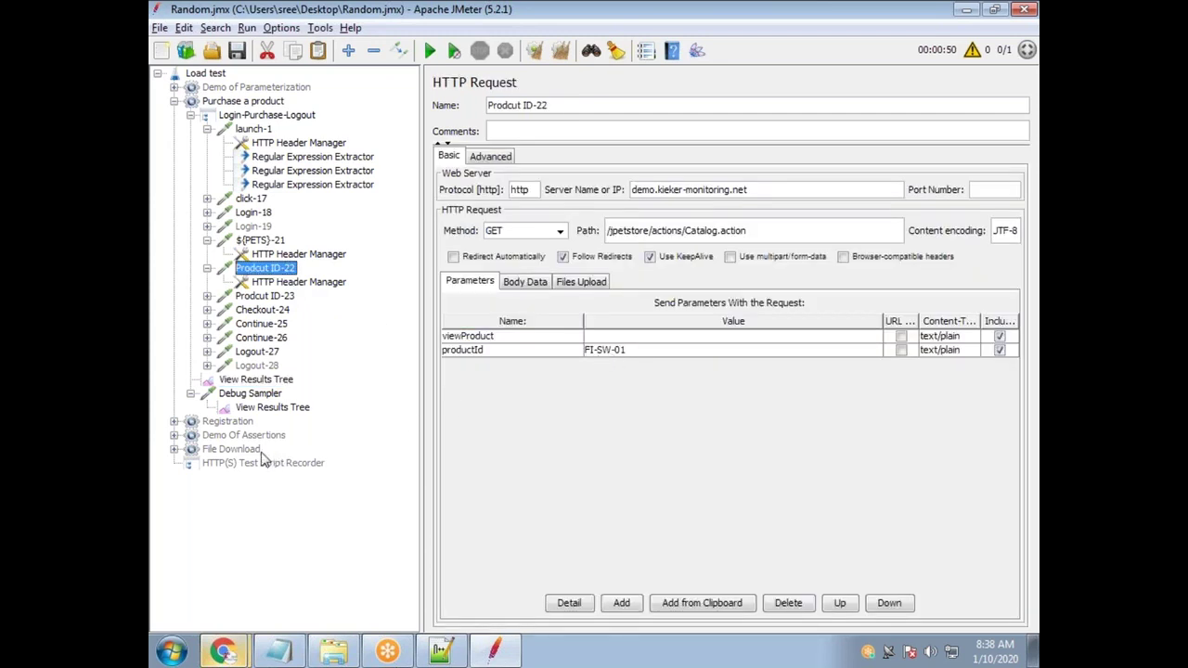
click(258, 380)
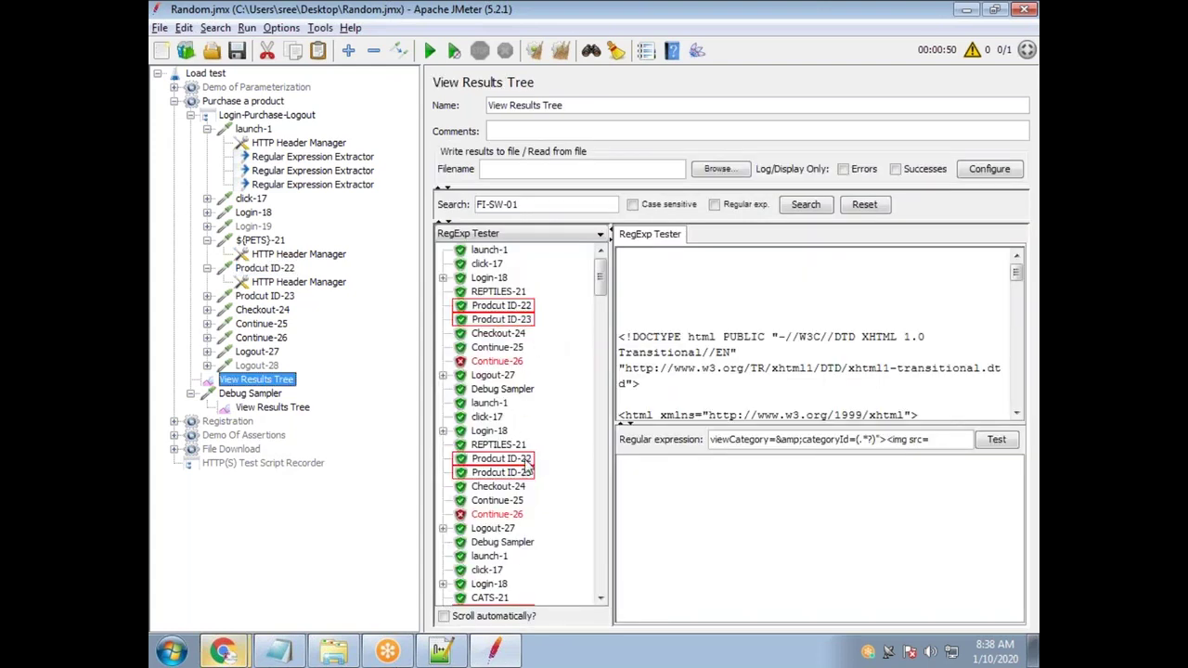
drag(600, 283, 586, 434)
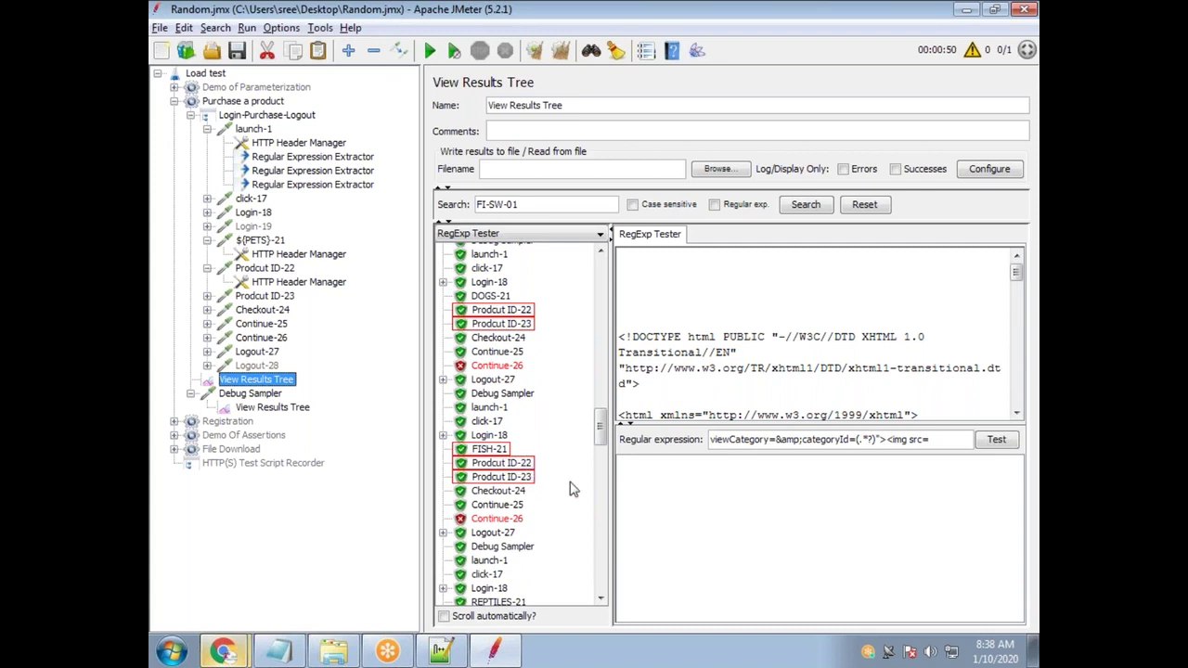
click(489, 450)
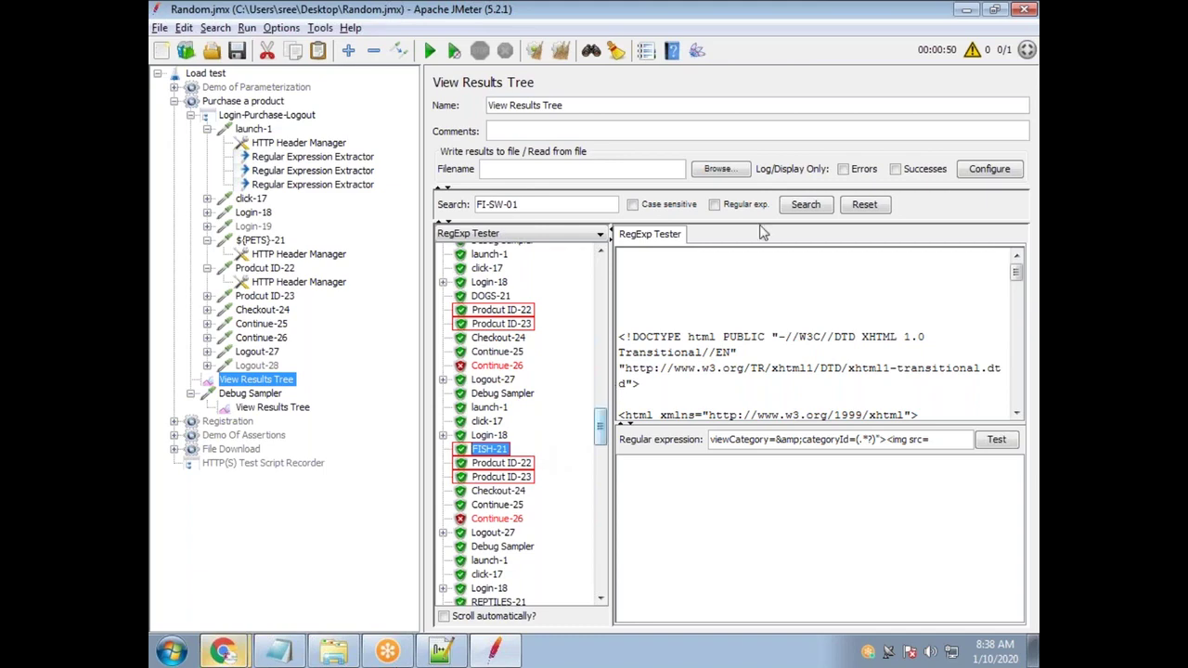
click(574, 238)
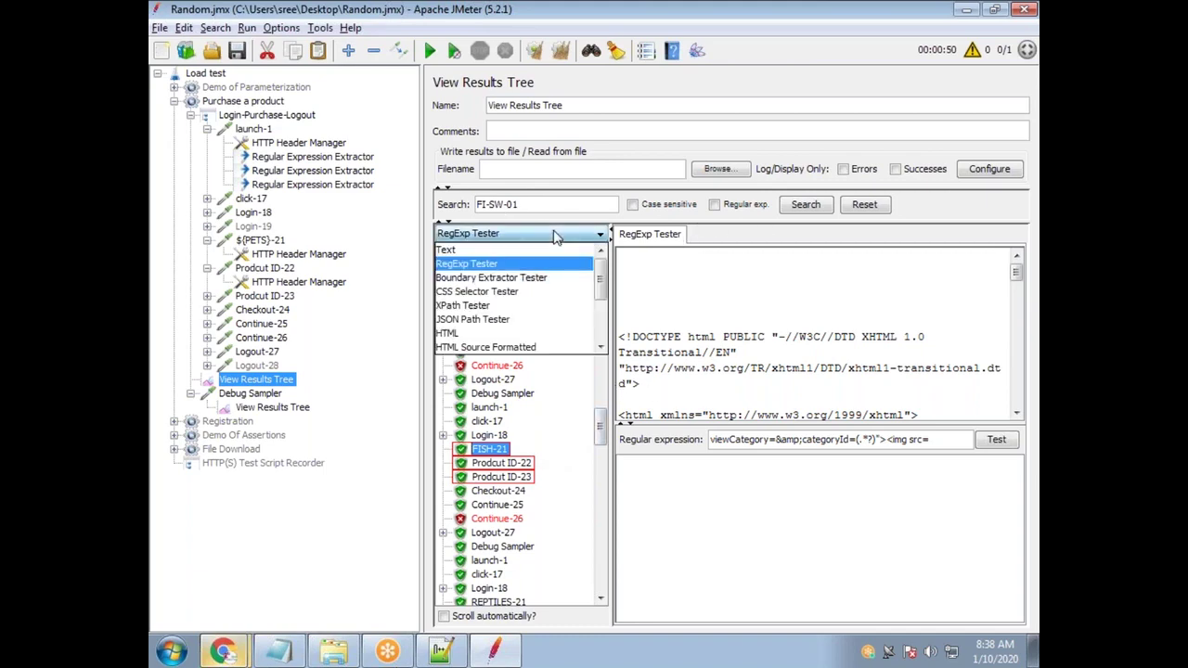
click(506, 244)
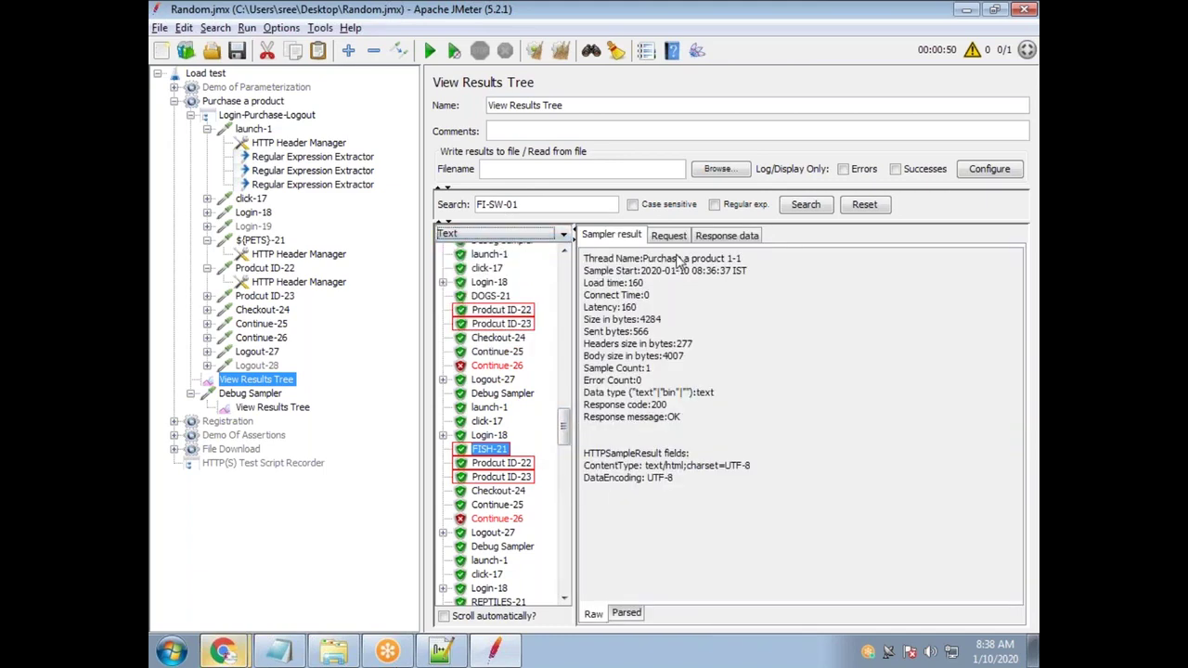
click(728, 238)
Find FI-SW-01 in the FISH-21 response body and select the link text from viewProduct through the closing </td>
click(664, 281)
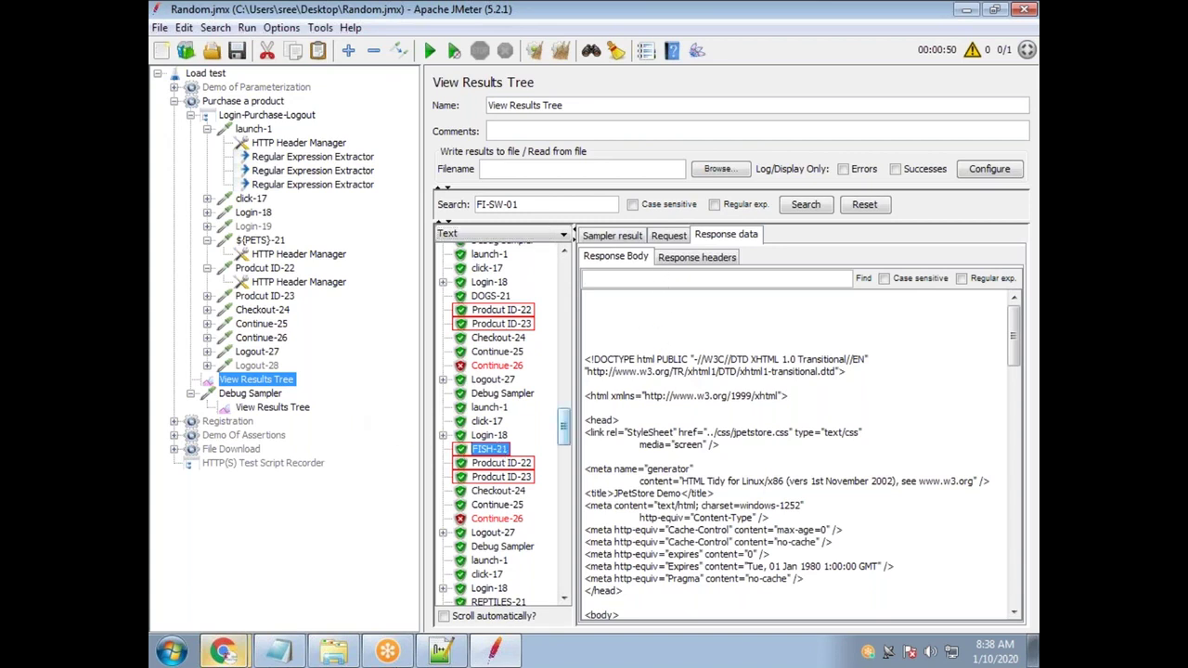
key(ctrl+v)
click(863, 278)
scroll(858, 594, down, 5)
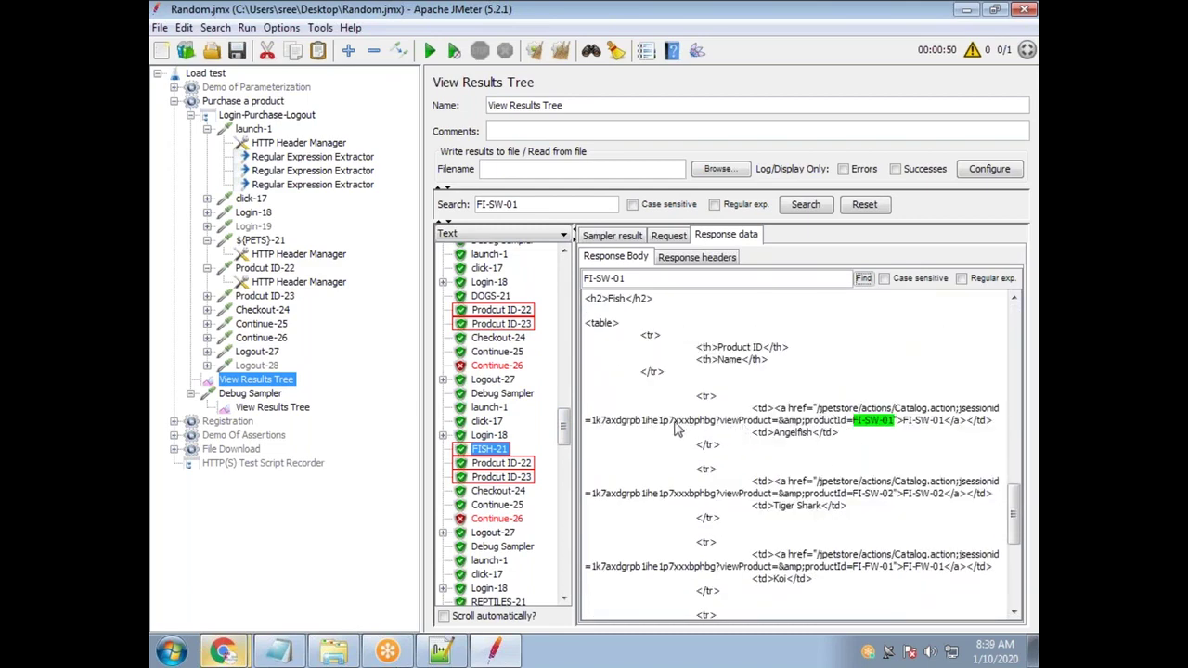
drag(725, 423, 993, 423)
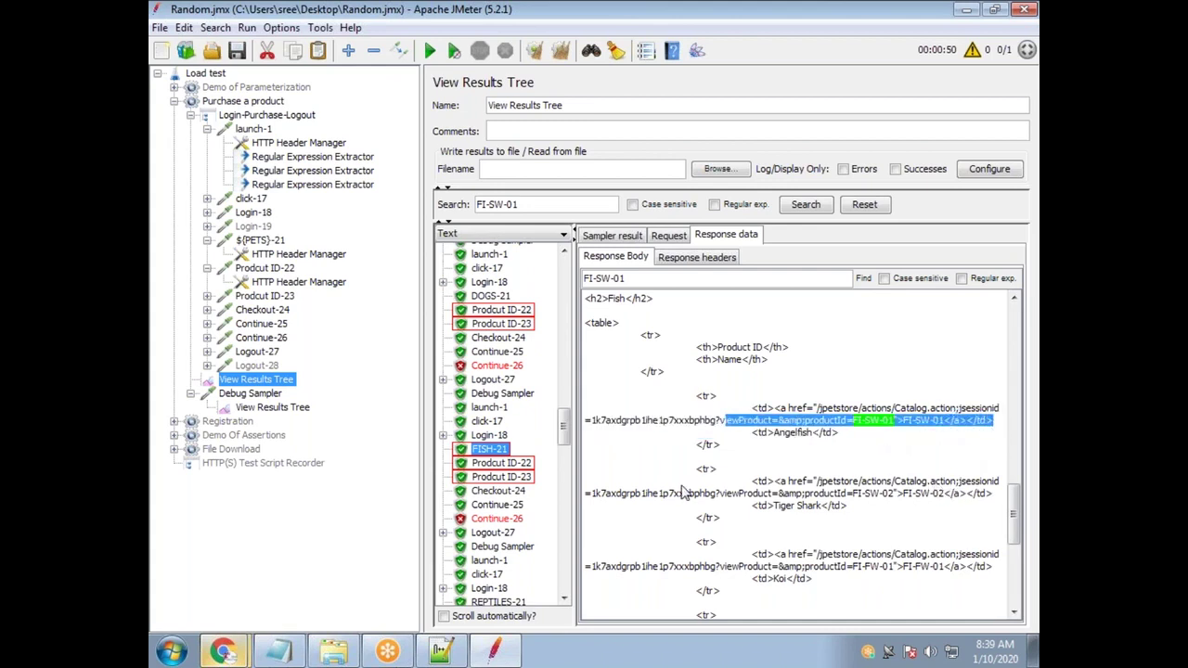
drag(722, 421, 993, 423)
Switch the FISH-21 sample to RegExp Tester and enter viewProduct=&amp;productId=FI-SW-01">FI-SW-01</a></td> as the regular expression
click(525, 234)
click(515, 247)
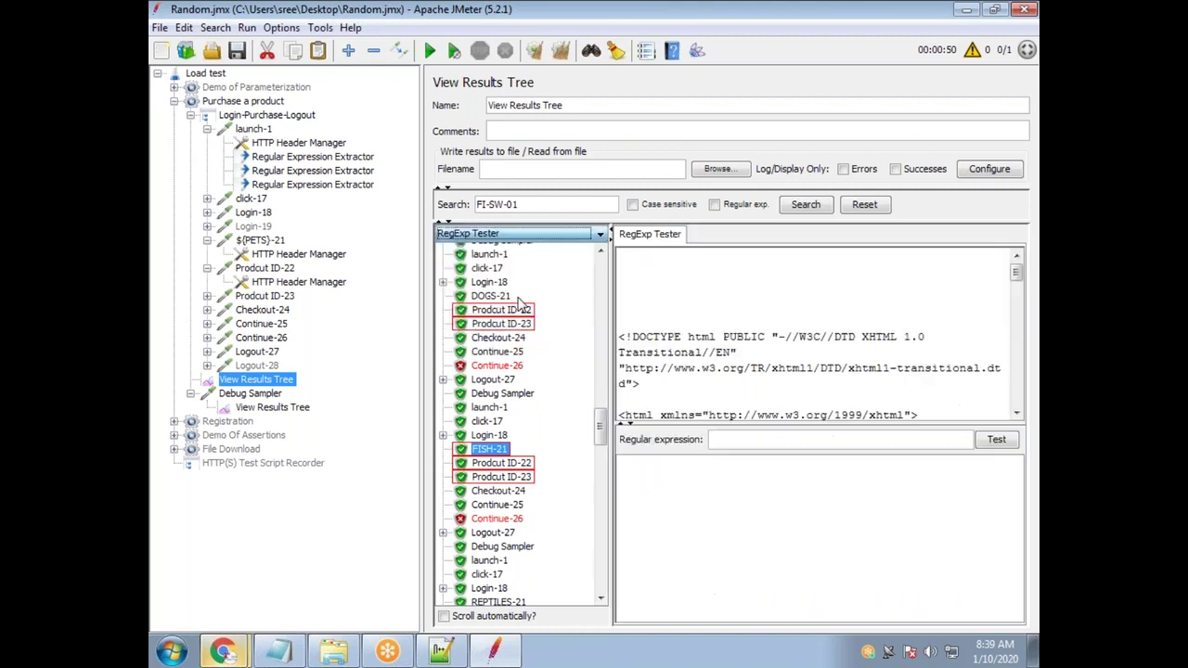
click(733, 439)
text(viewProduct=&amp;productId=FI-SW-01">FI-SW-01</a></td>)
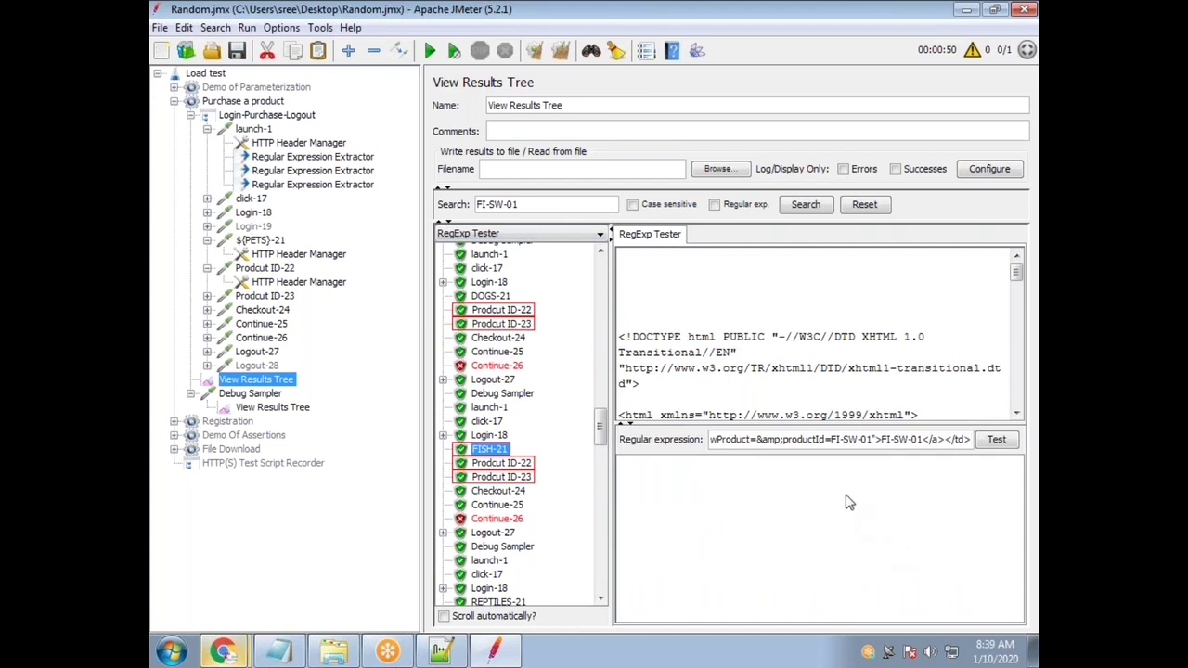
Replace both FI-SW-01 values in the regular expression with (.*?) and test it against the FISH-21 response
mouse_move(831, 438)
mouse_down()
mouse_move(905, 439)
mouse_move(844, 445)
mouse_up()
text(())
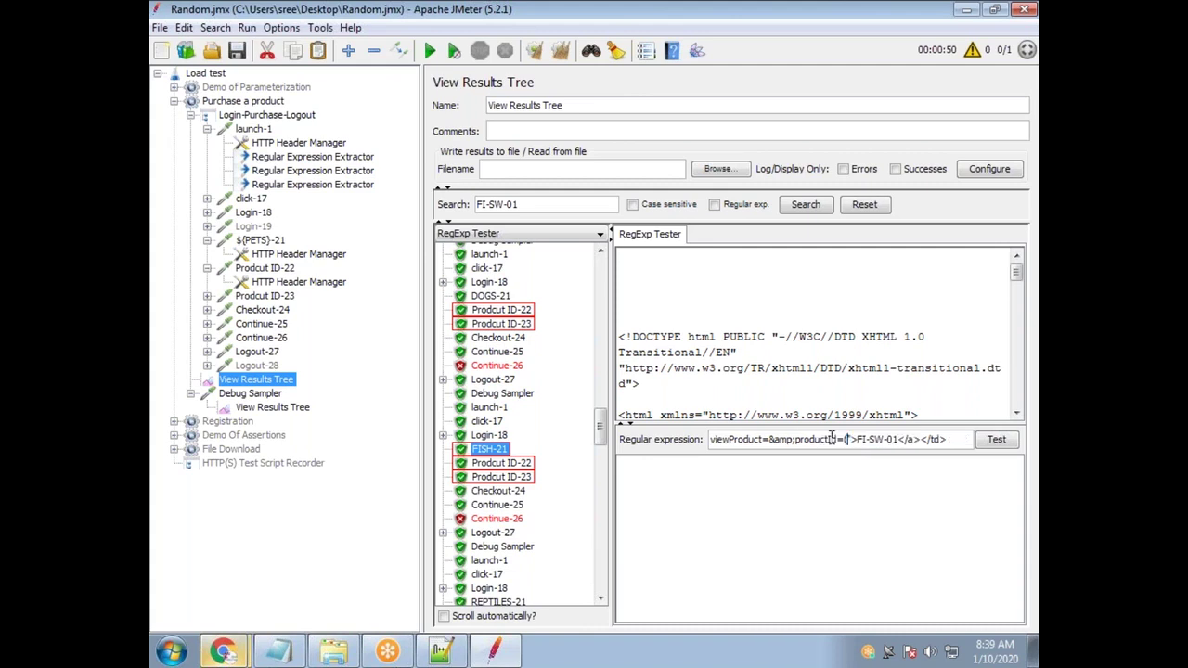
text(.*?)
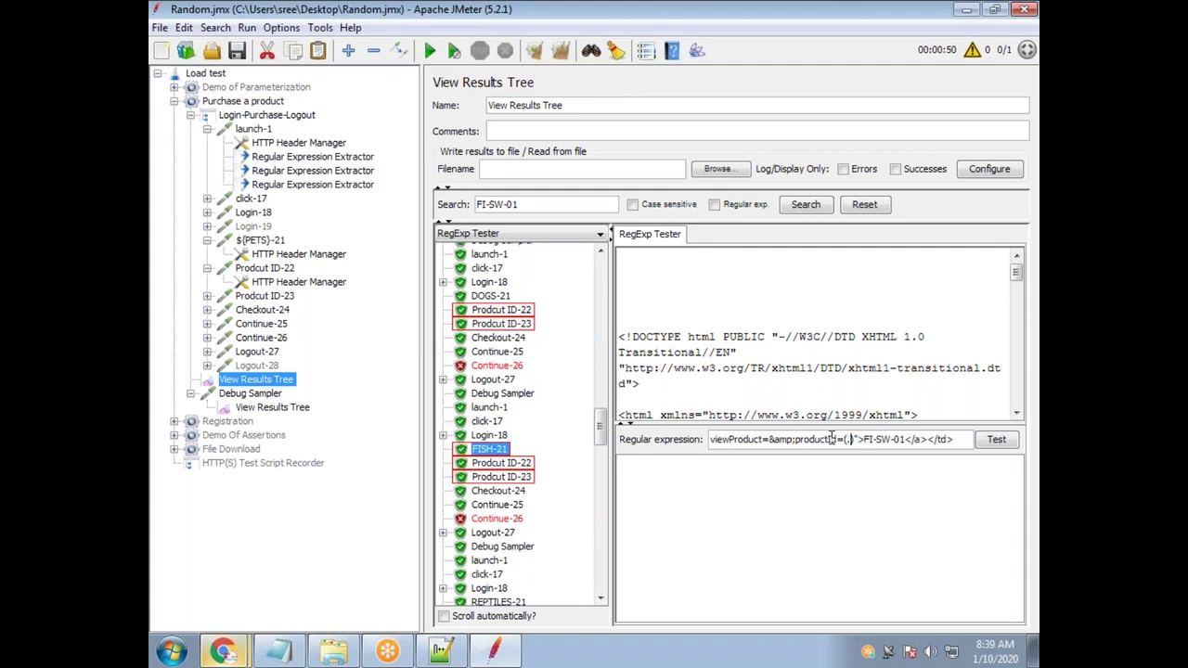
click(914, 439)
key(BackSpace)
key(BackSpace)
key(BackSpace)
key(BackSpace)
key(BackSpace)
key(BackSpace)
key(BackSpace)
key(BackSpace)
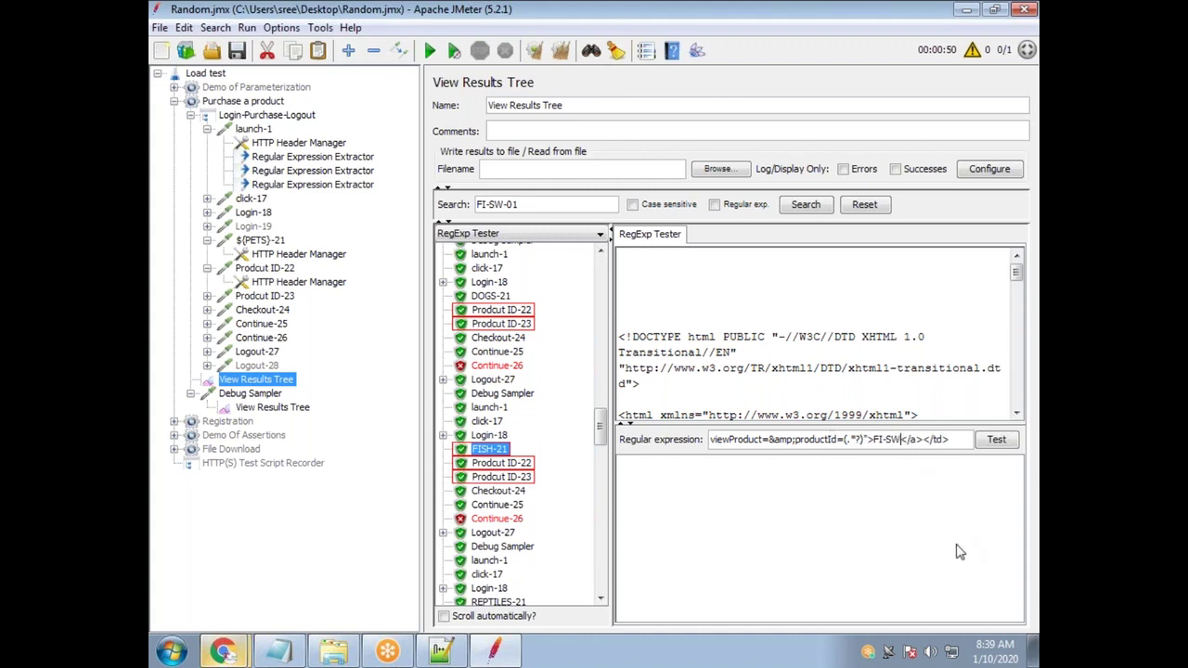
text(().*?)
click(998, 442)
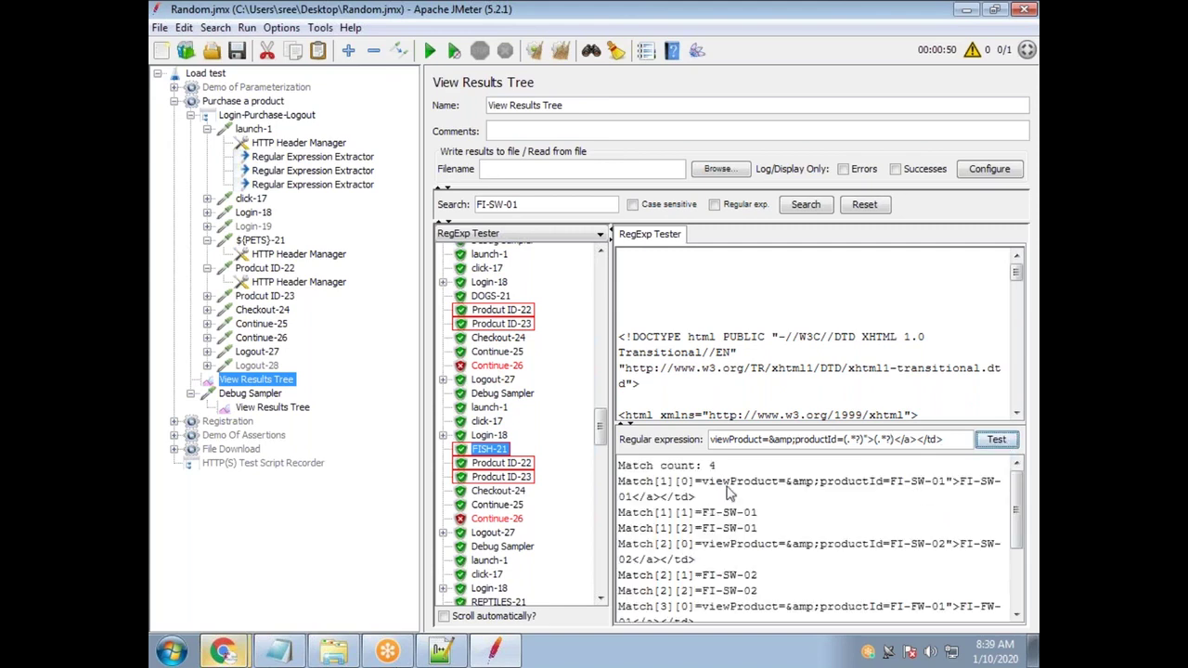
Review the FISH-21 matches and copy the tested expression viewProduct=&amp;productId=(.*?)">(.*?)</a></td>
scroll(786, 535, down, 1)
scroll(784, 538, up, 3)
drag(761, 440, 684, 437)
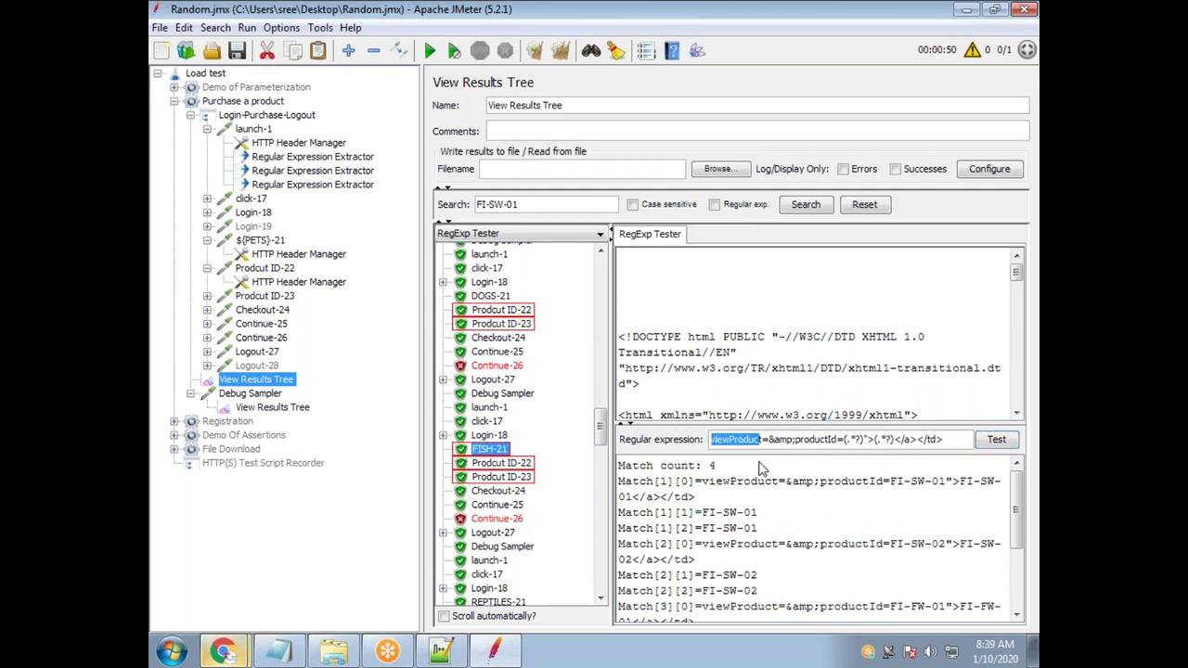
drag(947, 440, 690, 442)
key(ctrl+c)
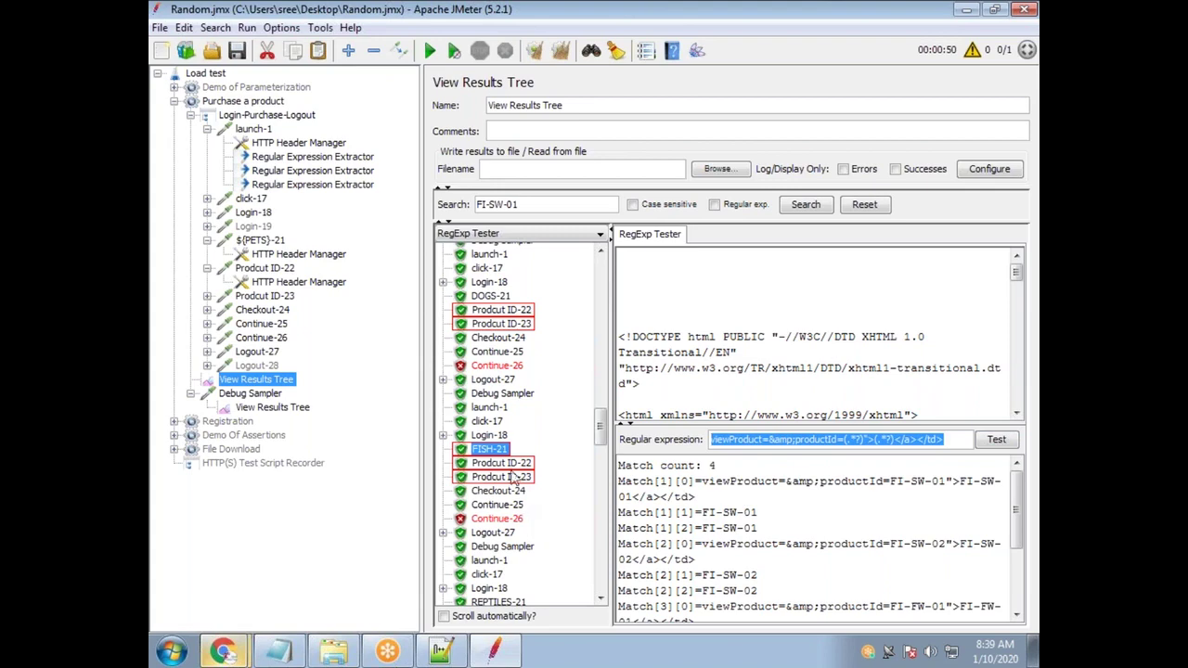
Add a Regular Expression Extractor post-processor to the ${PETS}-21 request
right_click(267, 243)
mouse_move(371, 252)
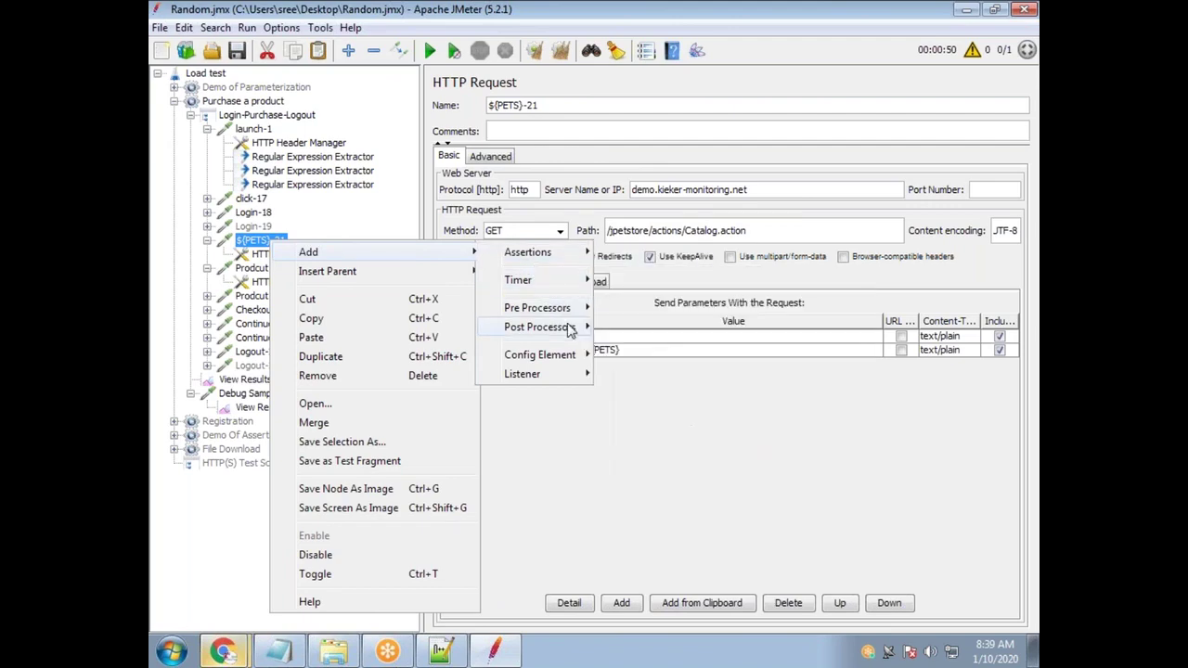
mouse_move(566, 326)
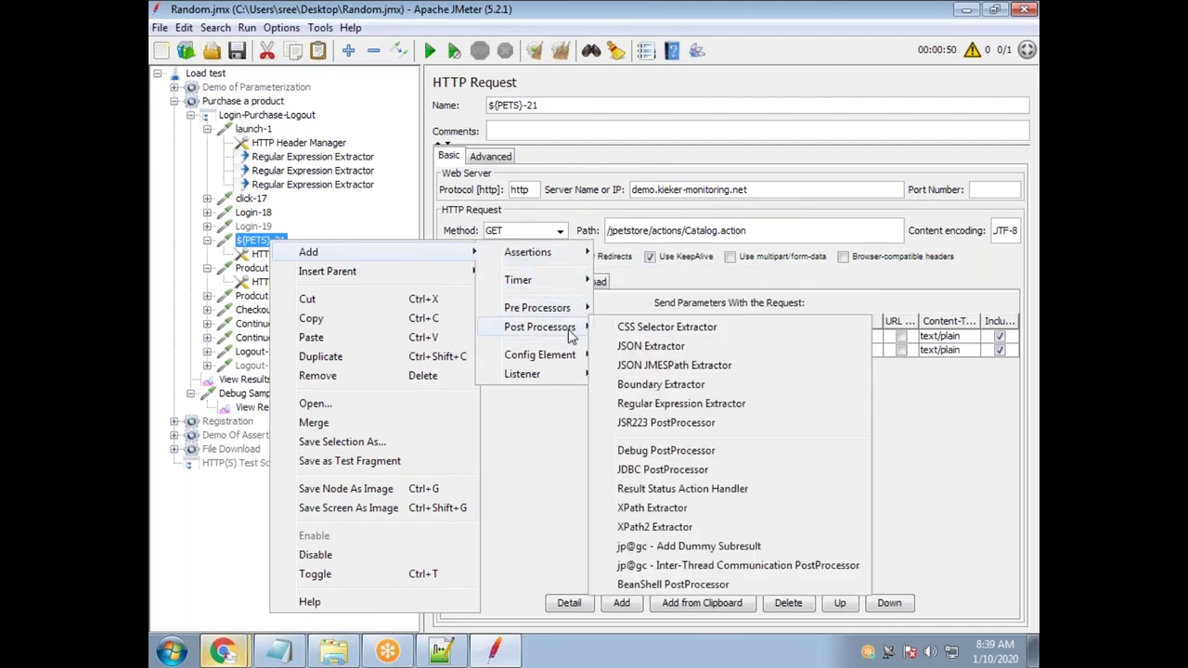
click(691, 403)
Configure the extractor with variable ProductID, regular expression viewProduct=&amp;productId=(.*?)">(.*?)</a></td>, template $2$, match number 0 and default value NOT FOUND
click(713, 255)
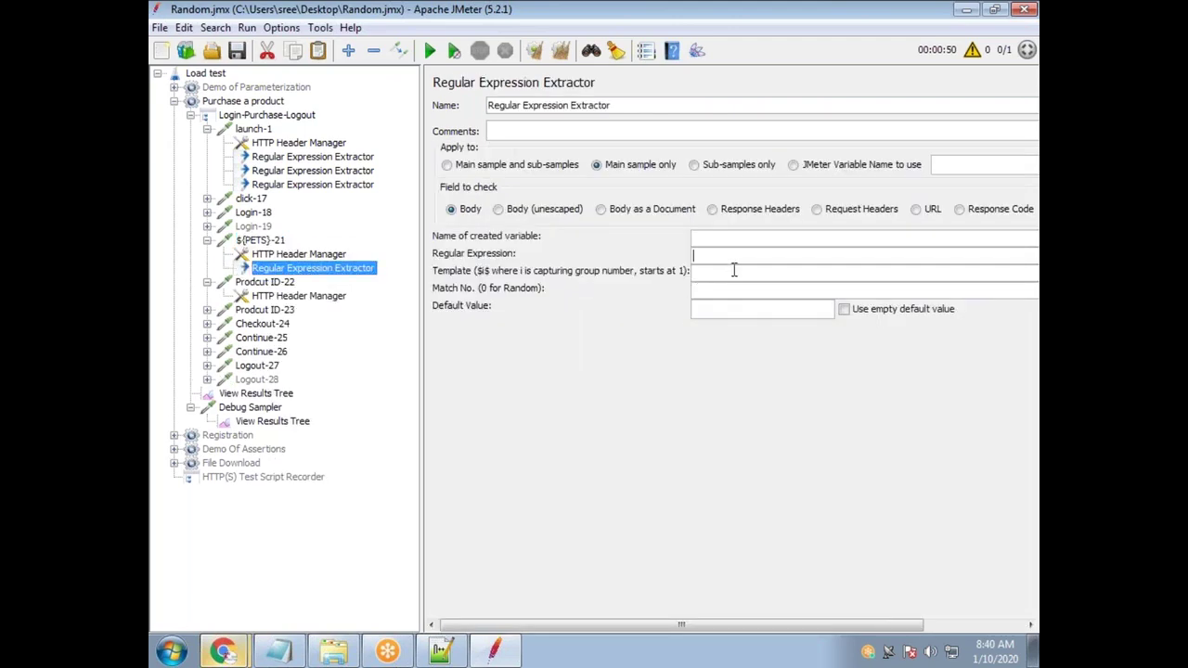
key(ctrl+v)
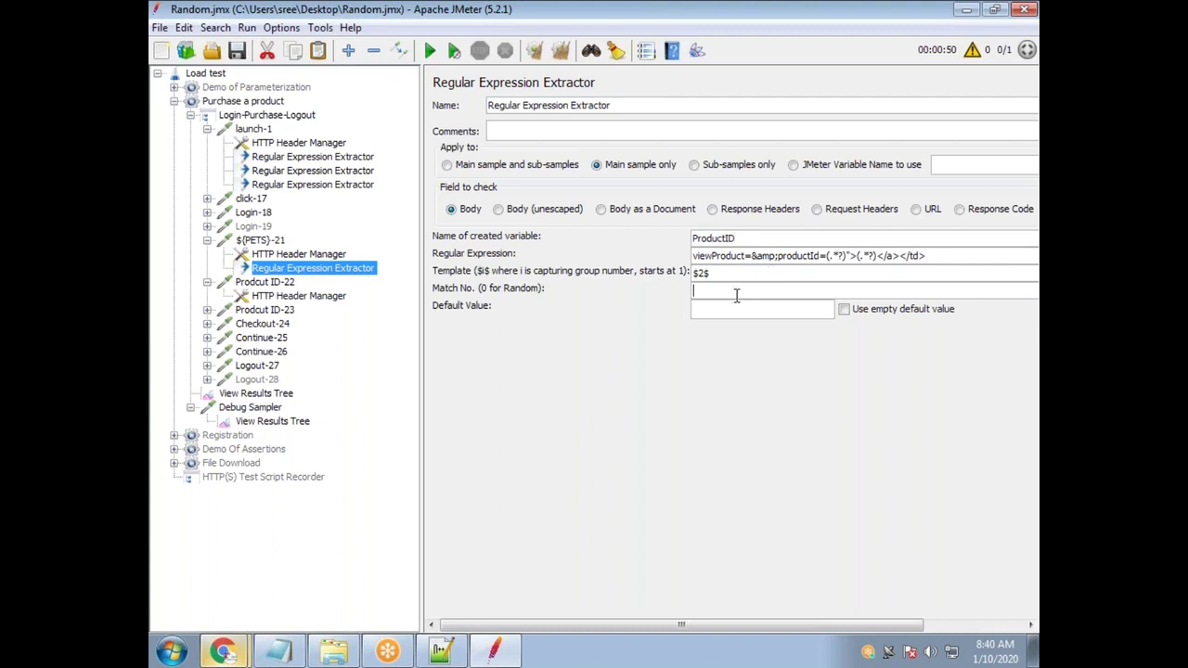
drag(710, 290, 669, 291)
Copy the variable name ProductID and set the productId parameter of Prodcut ID-22 to ${ProductID}
drag(742, 240, 637, 231)
key(ctrl+c)
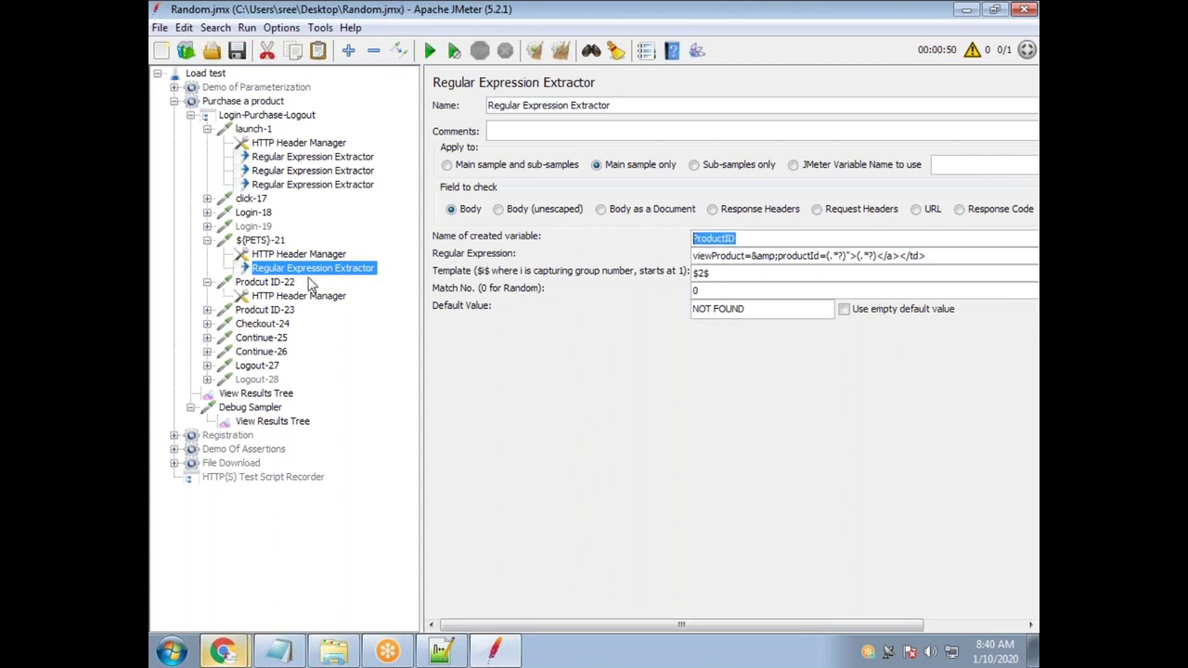
click(264, 281)
click(642, 351)
click(636, 351)
drag(631, 350, 570, 357)
key(ctrl+v)
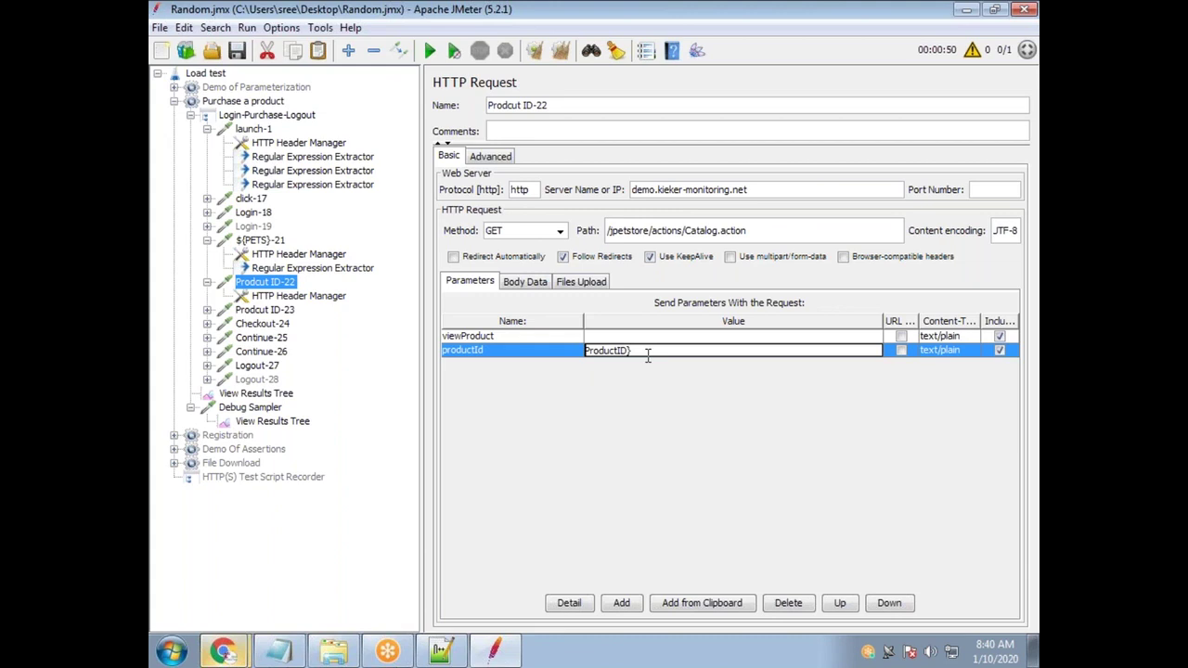
text(${)
drag(647, 350, 585, 350)
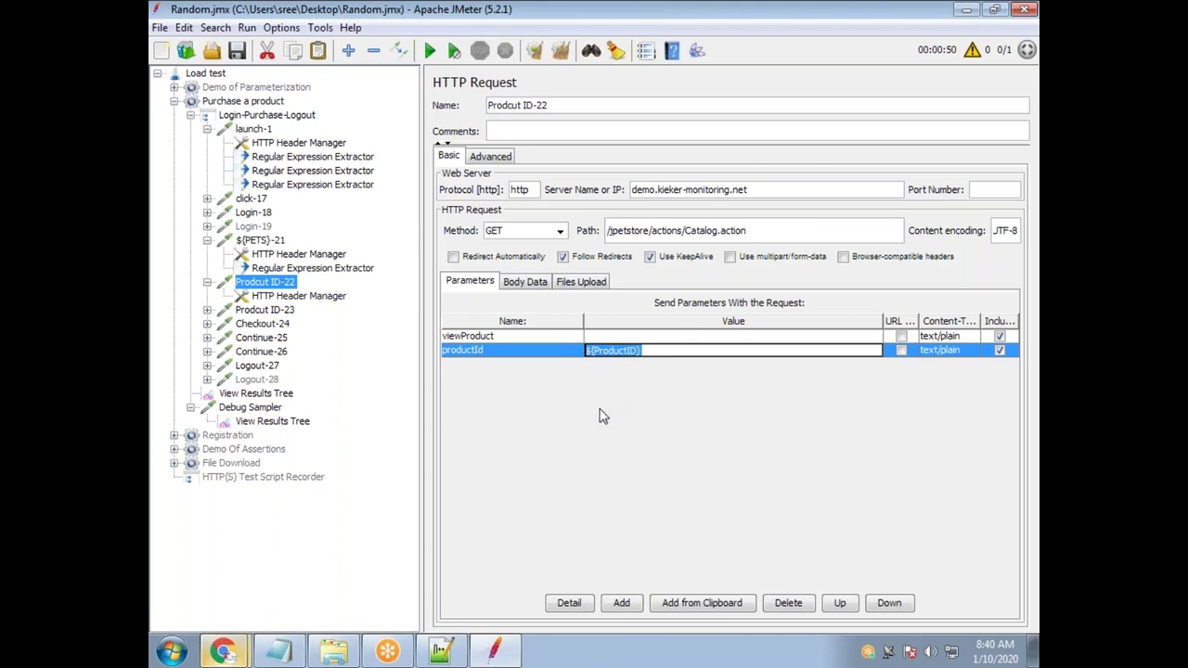
Switch to the JPetStore page in Chrome, examine the product IDs under Dogs, and return to JMeter
key(alt+Tab)
click(244, 243)
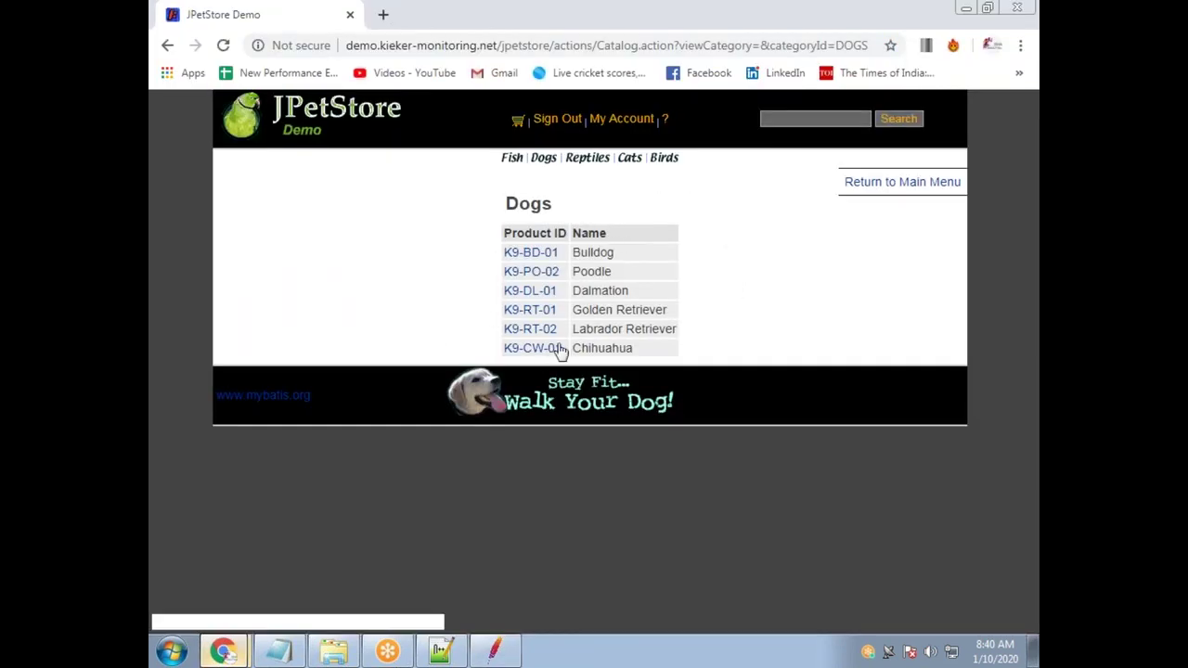
click(168, 45)
key(alt+Tab)
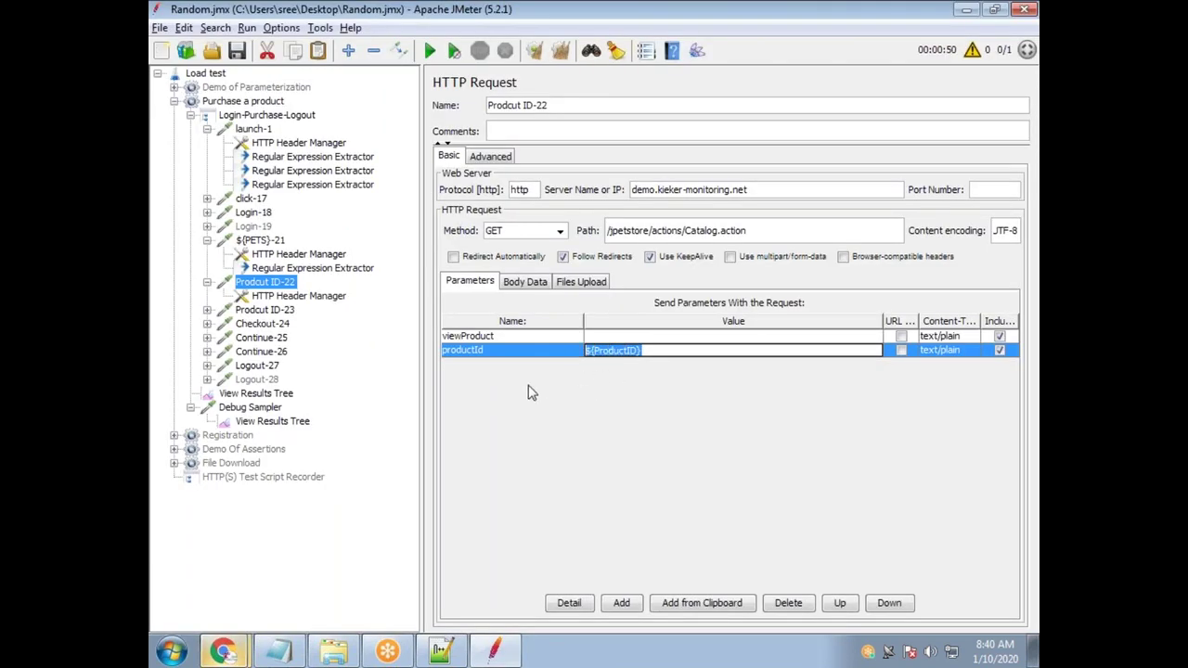
key(alt+Tab)
click(243, 243)
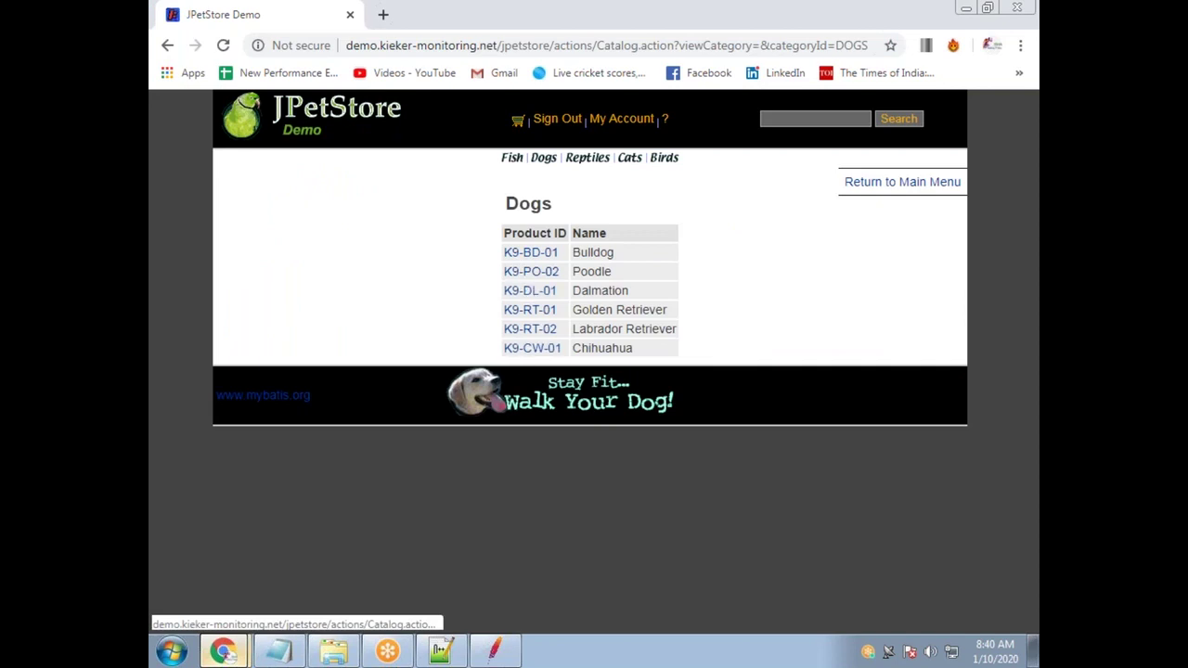
click(167, 44)
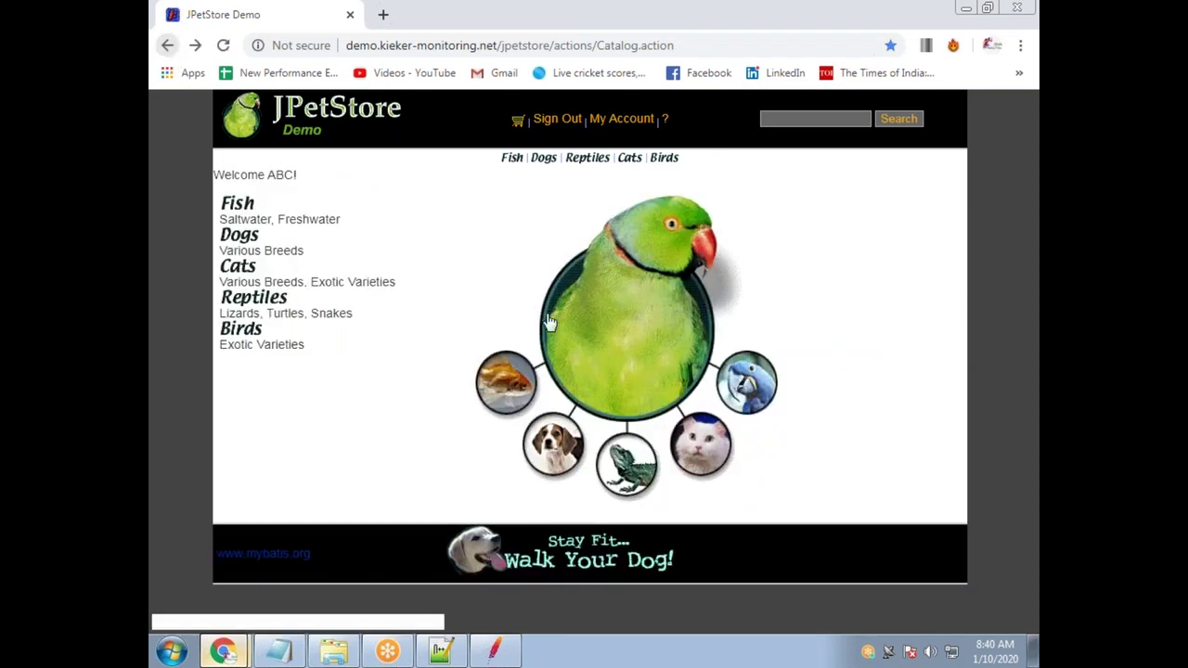
key(alt+Tab)
Review the match number and created variable name in the extractor under ${PETS}-21
click(290, 269)
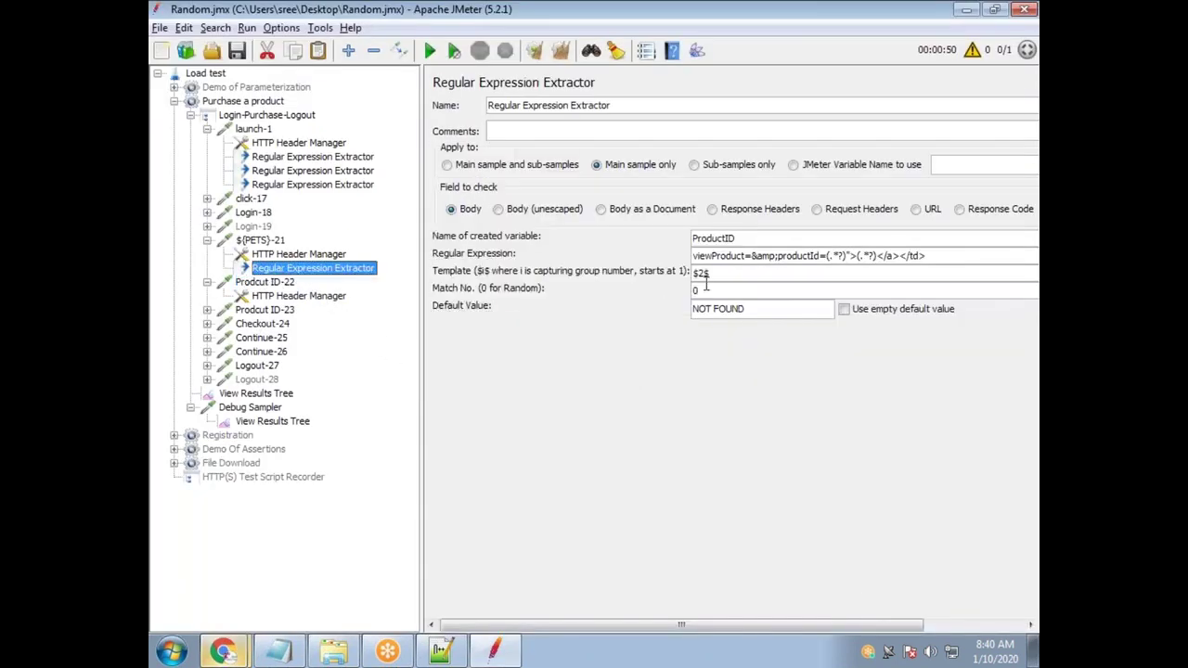
double_click(696, 291)
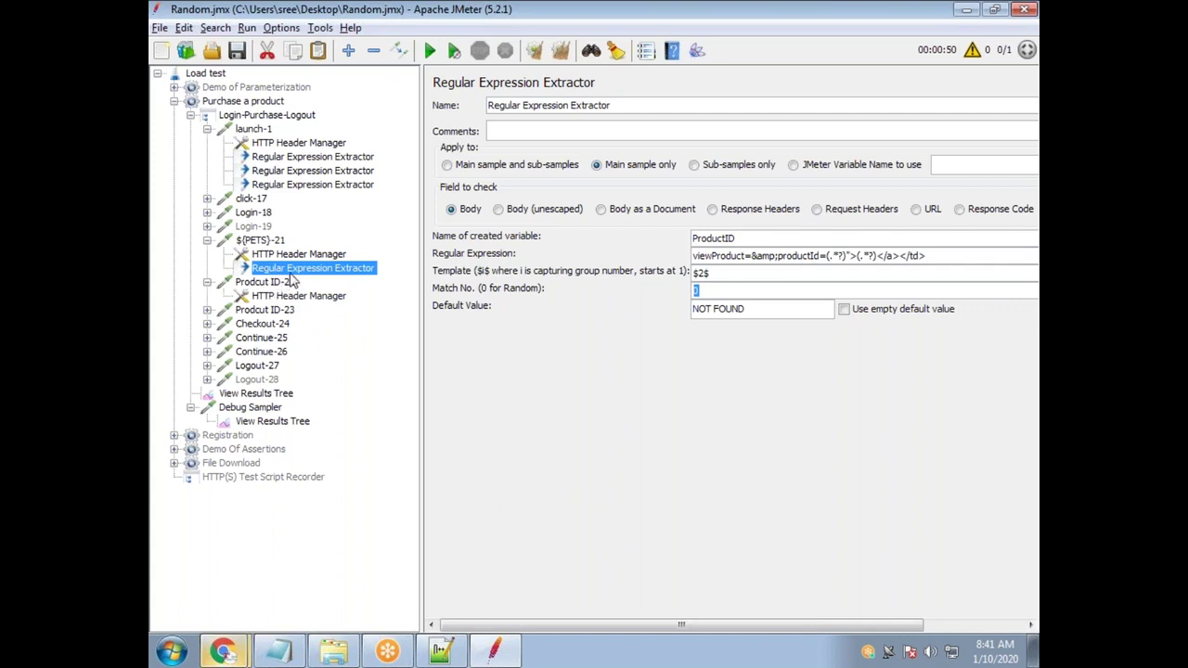
click(703, 240)
double_click(702, 240)
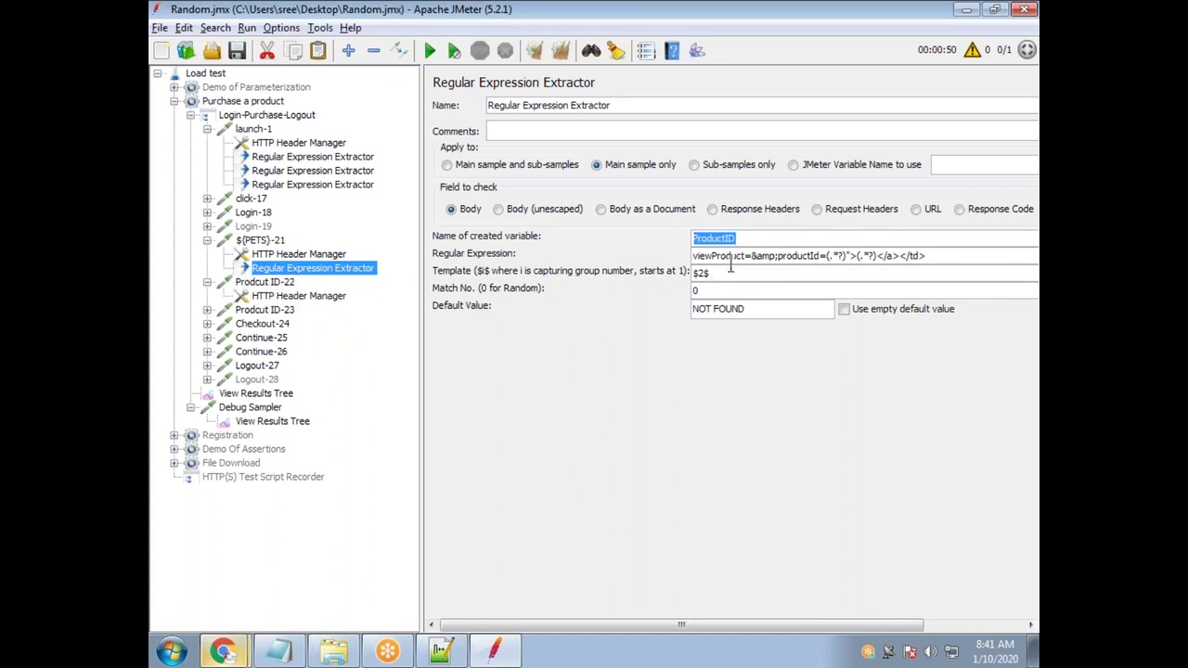
Rename the Prodcut ID-22 request as ${ProductID}-22
click(265, 282)
drag(533, 109, 471, 107)
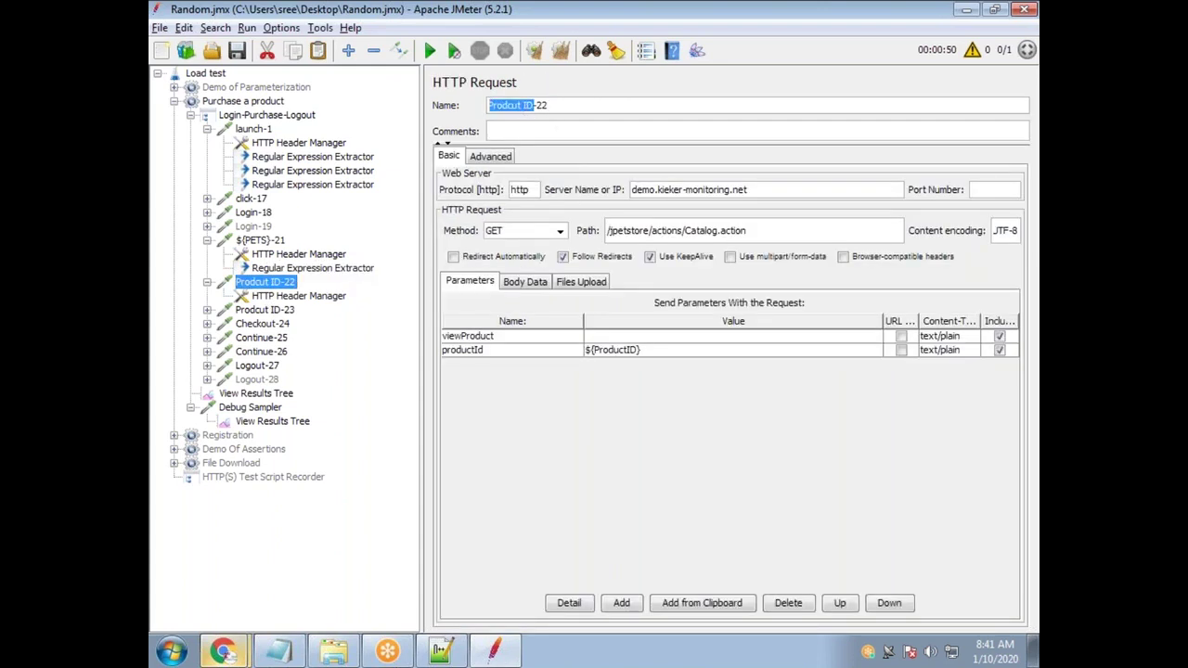
text({ProductID})
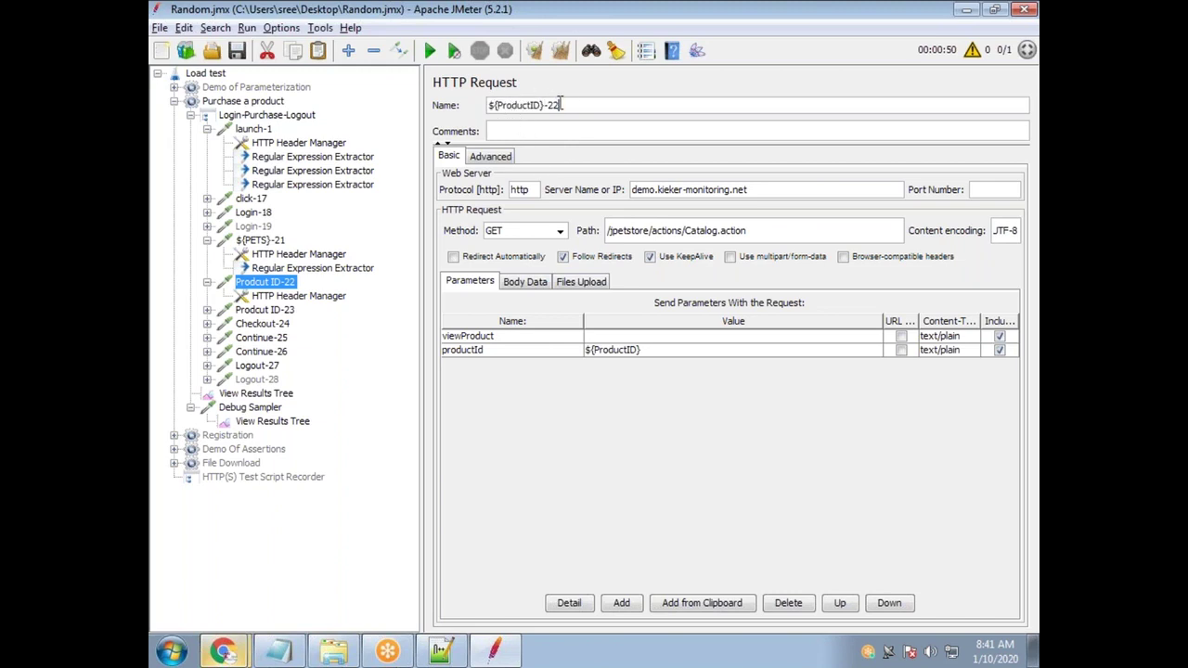
drag(583, 104, 485, 104)
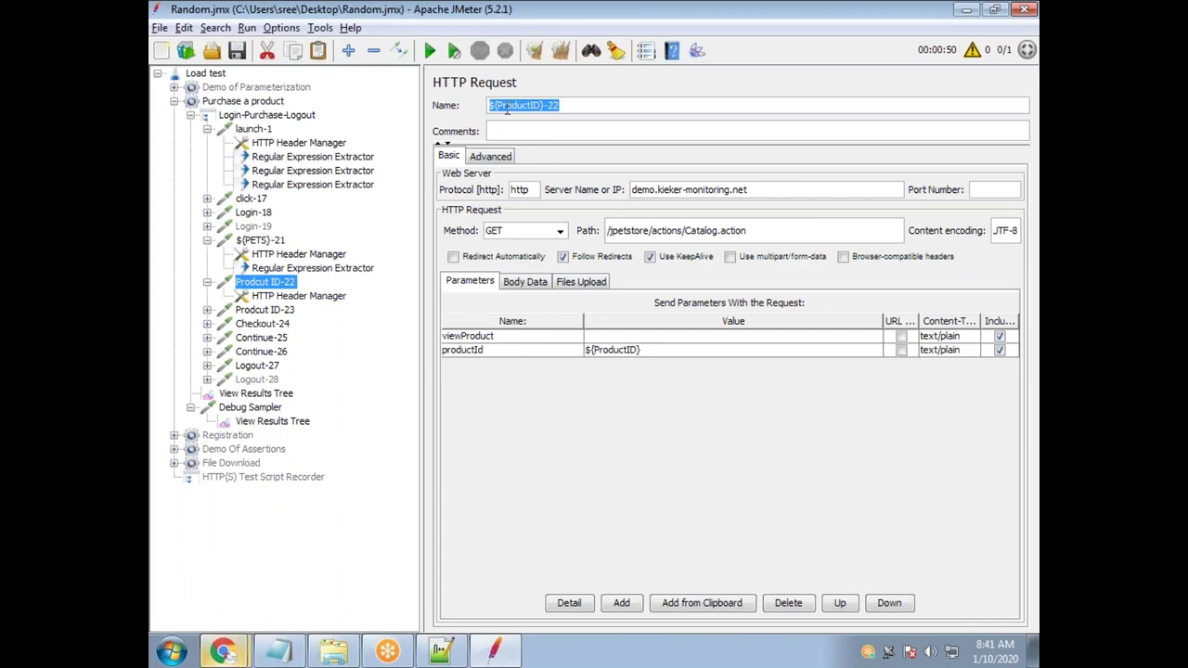
Clear all previous results in the main View Results Tree and run the test plan
click(291, 425)
click(266, 393)
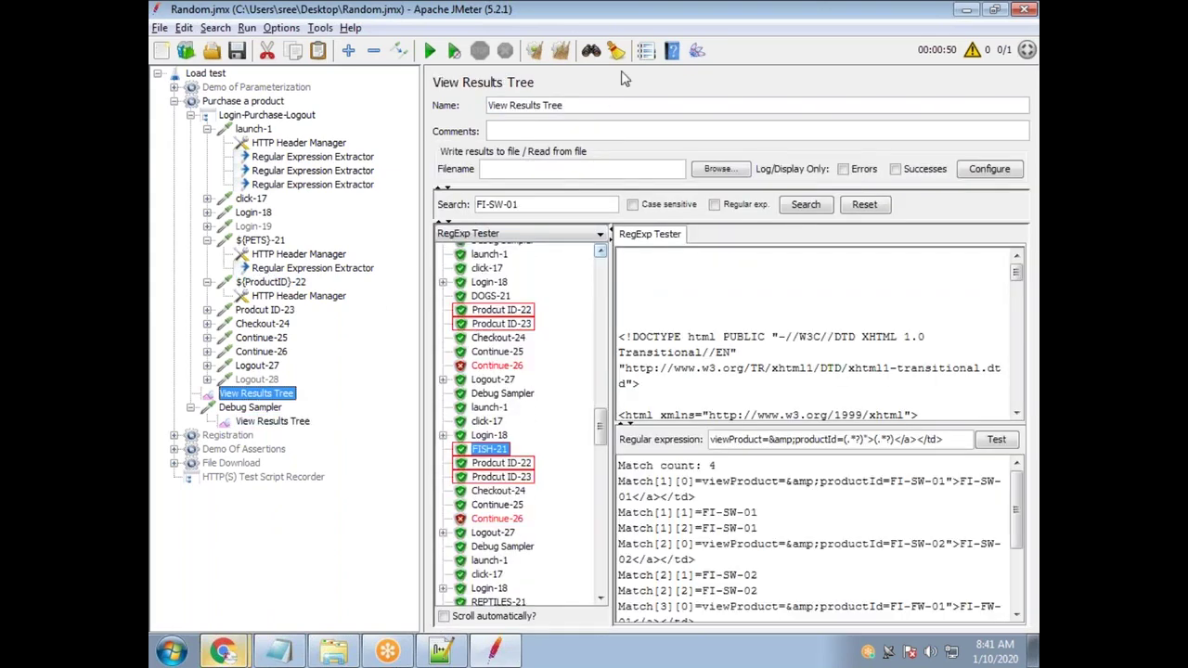
click(561, 50)
click(432, 52)
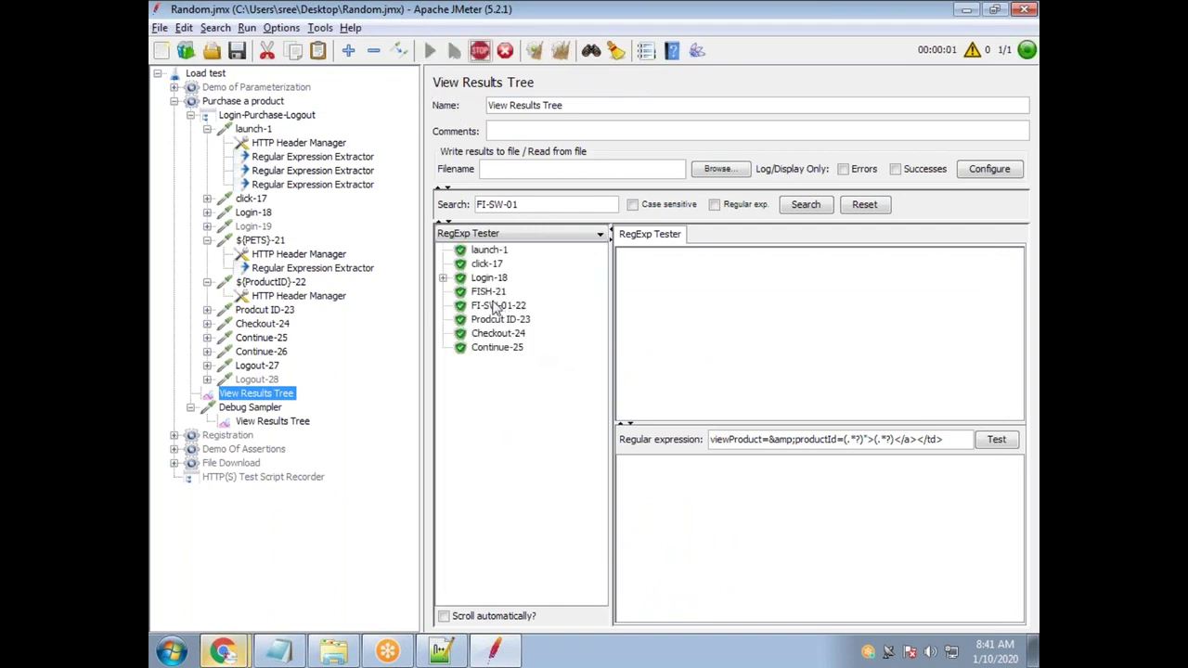
Compare the FISH-21 and DOGS-21 samples with the product ID requests that follow them in the results
click(497, 292)
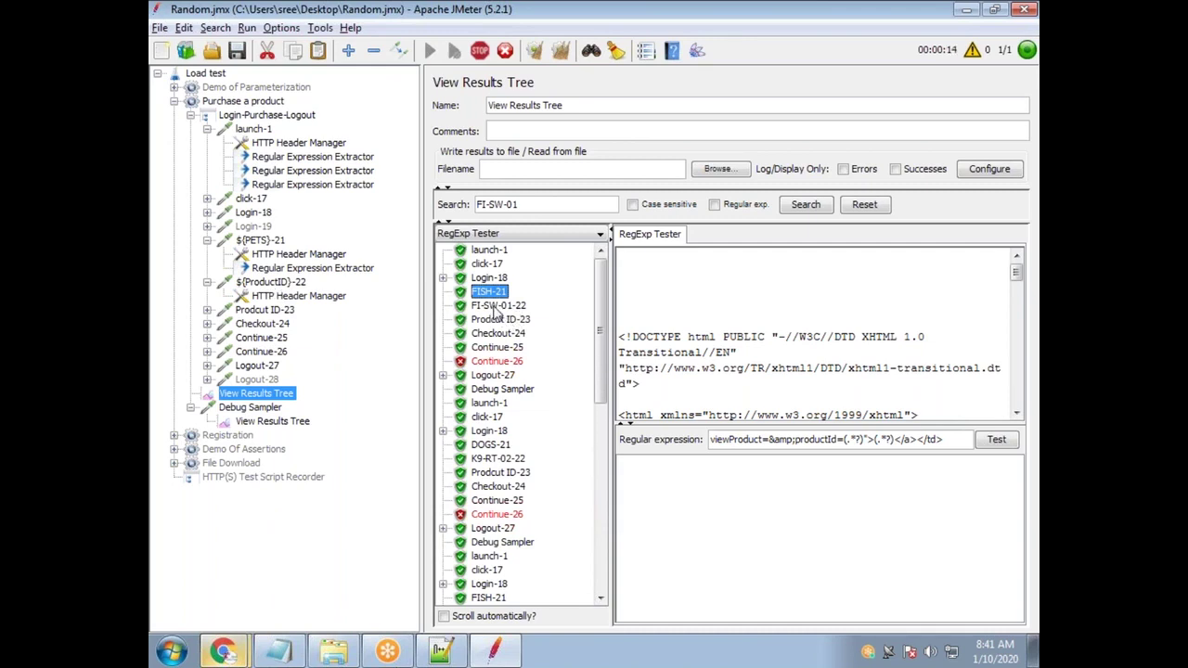
click(490, 307)
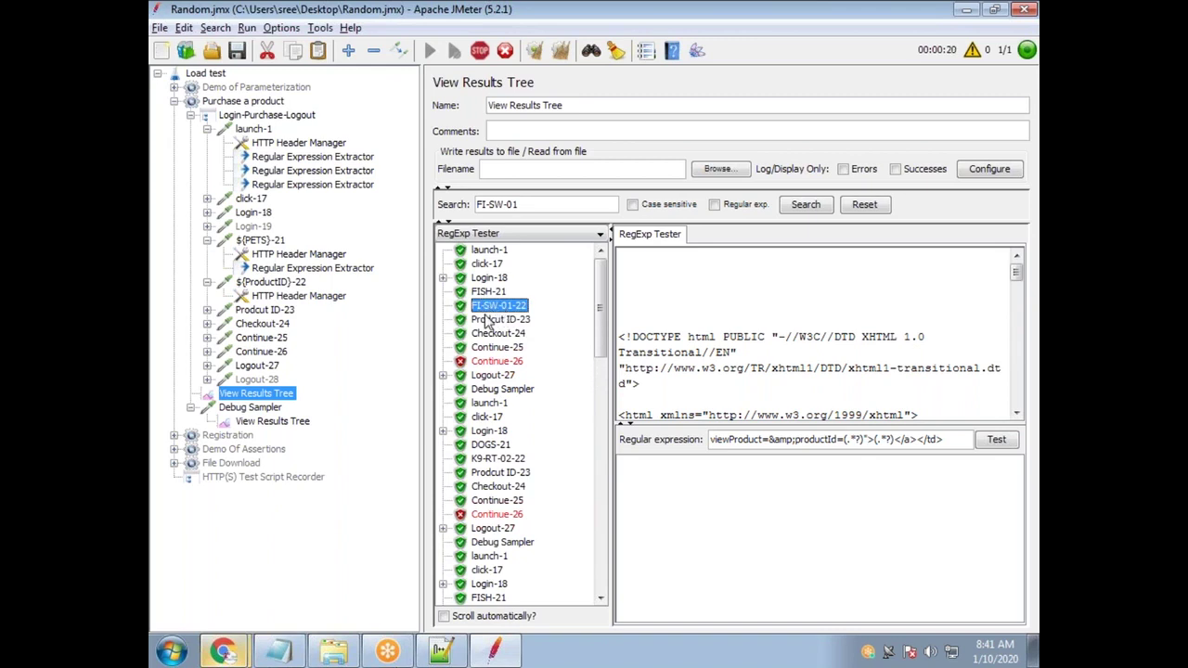
click(489, 293)
click(492, 306)
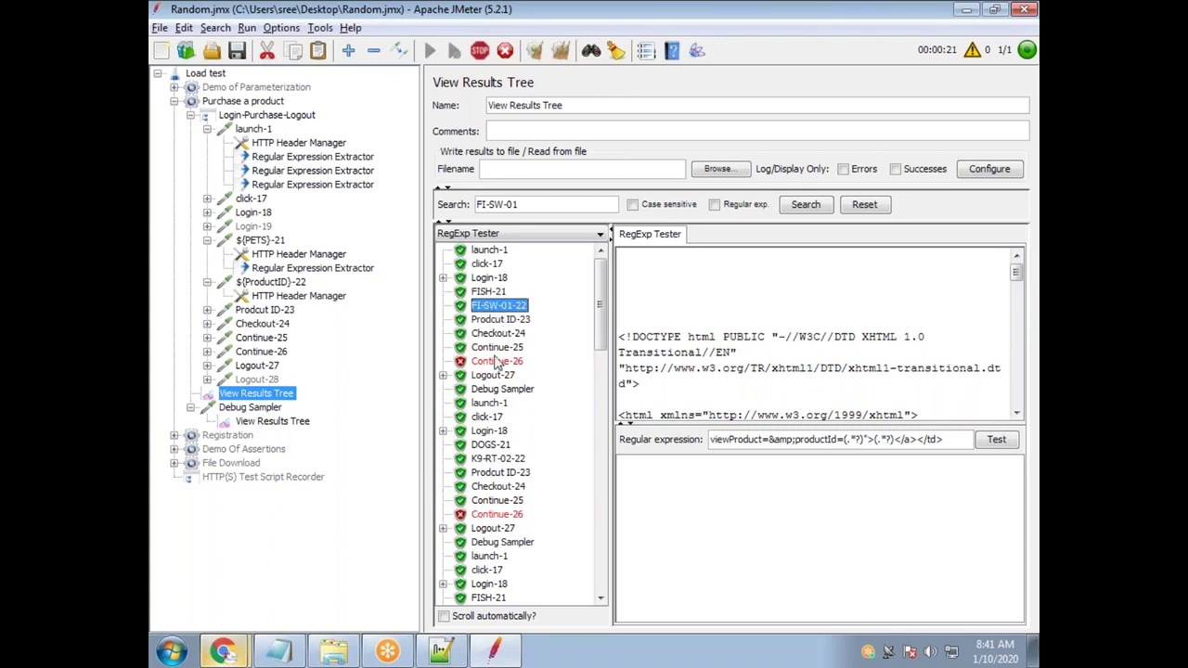
click(491, 447)
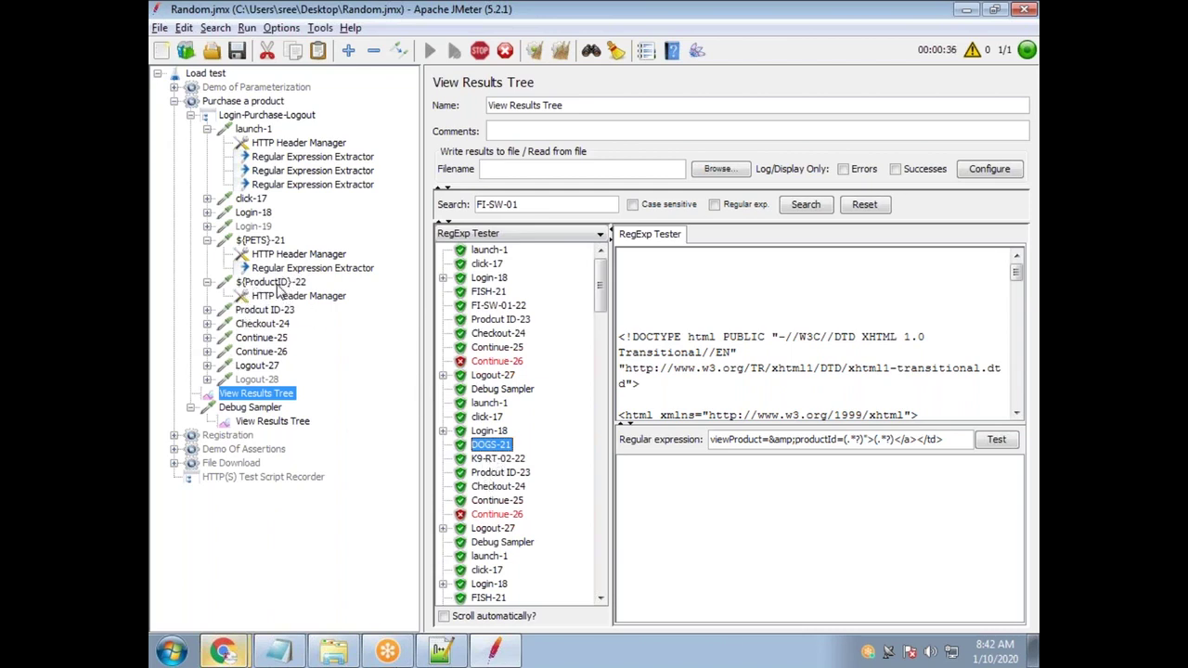
Check the use of ${ProductID} in the productId parameter and the request name of ${ProductID}-22
click(269, 283)
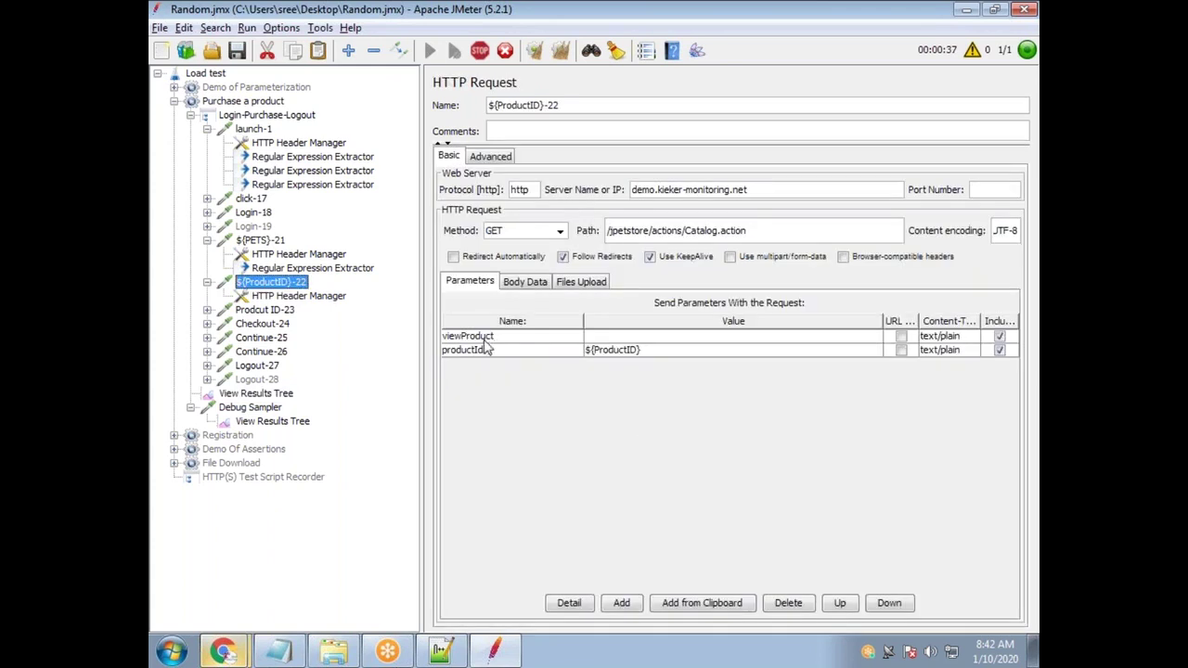
double_click(652, 350)
drag(599, 344, 586, 350)
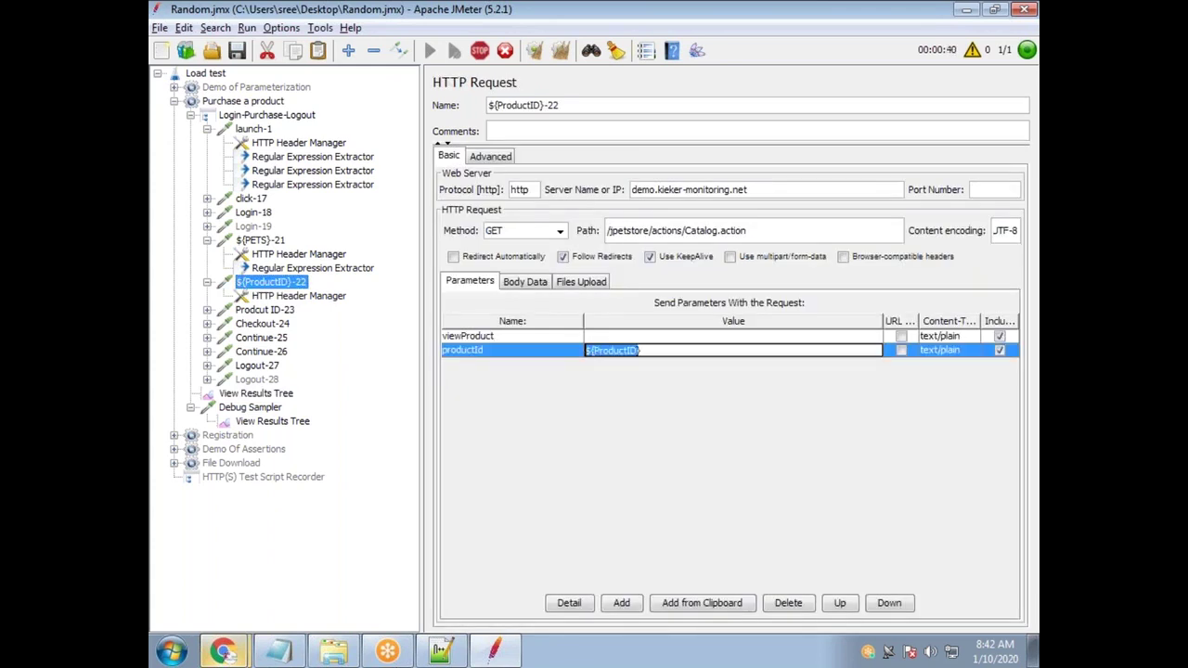
drag(544, 106, 487, 105)
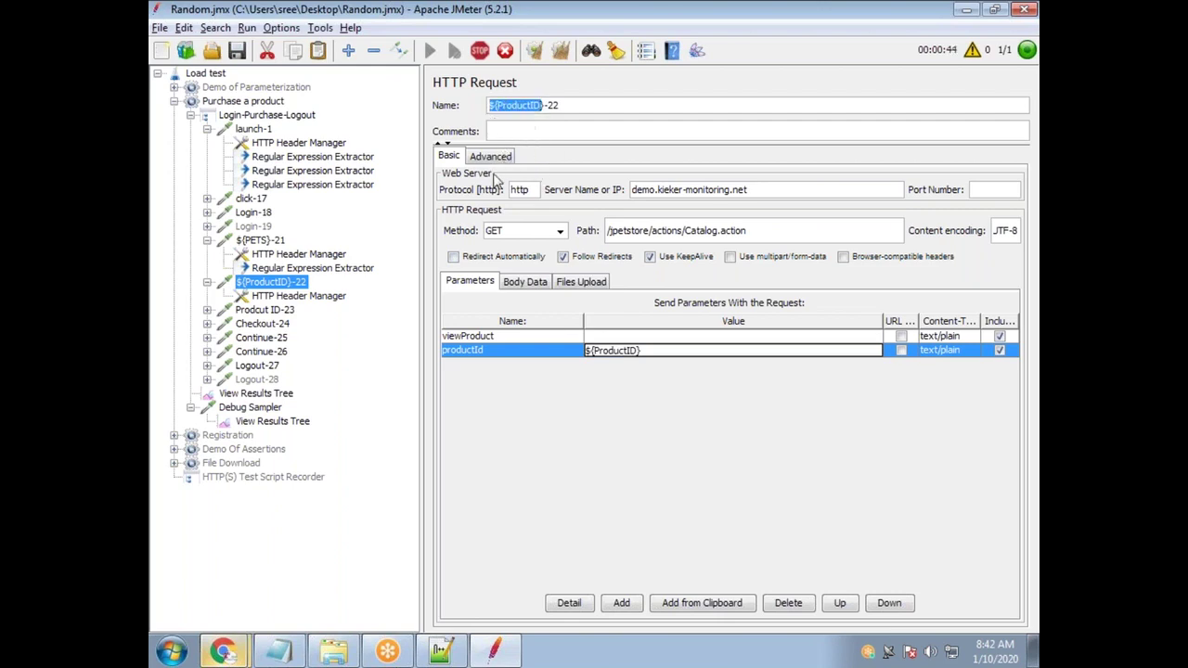
Examine the later FISH-21 and BIRDS-21 samples and their product ID requests in the main results tree
click(260, 394)
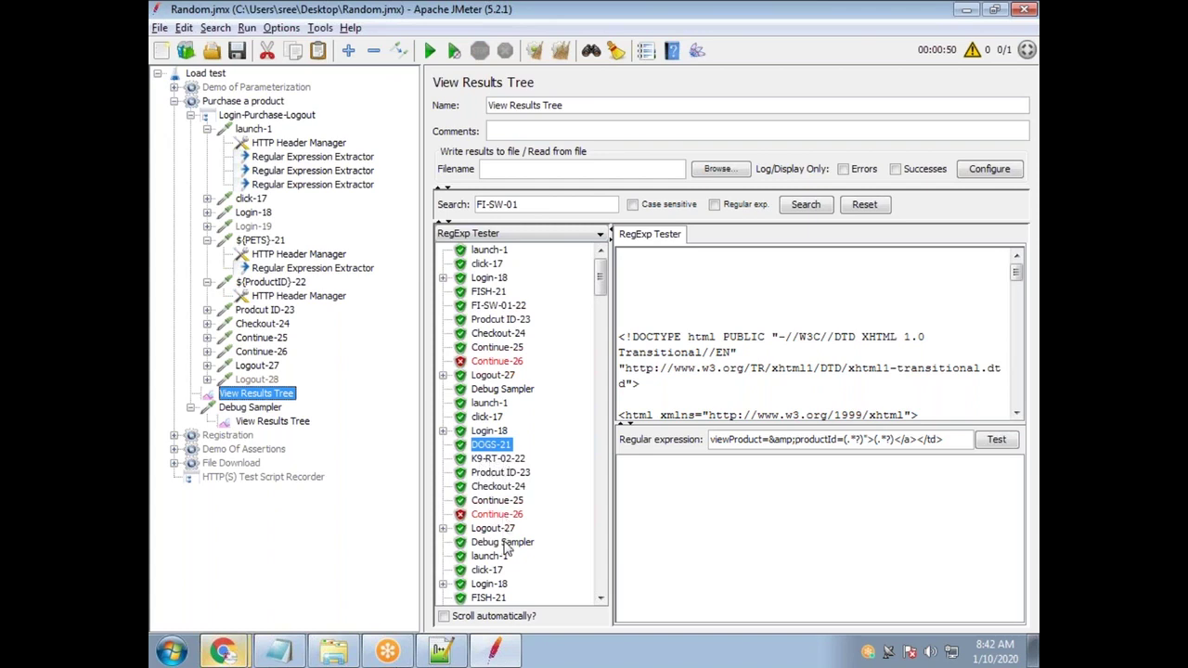
click(490, 601)
scroll(499, 576, down, 2)
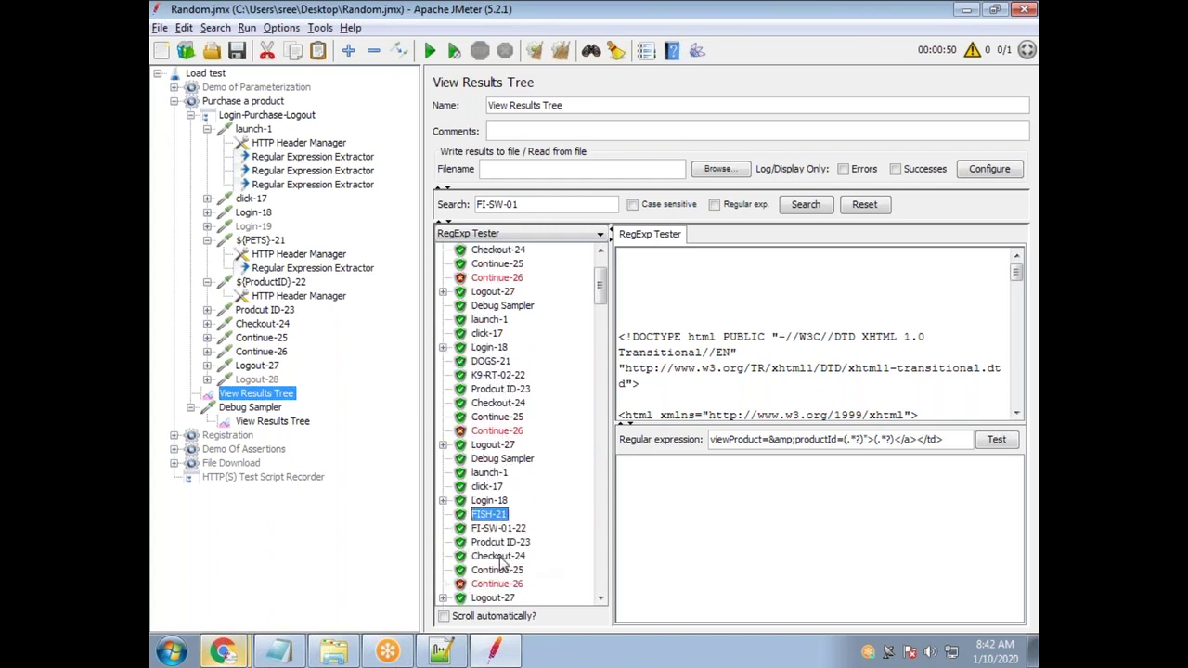
scroll(501, 547, down, 2)
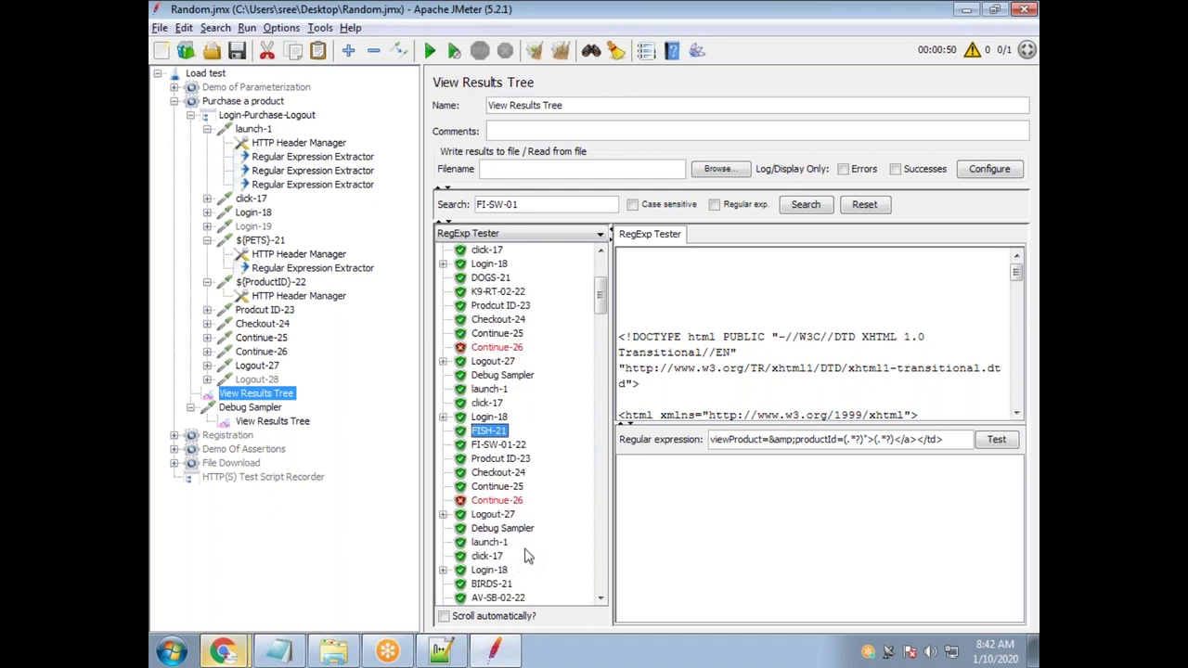
click(492, 585)
scroll(519, 570, down, 1)
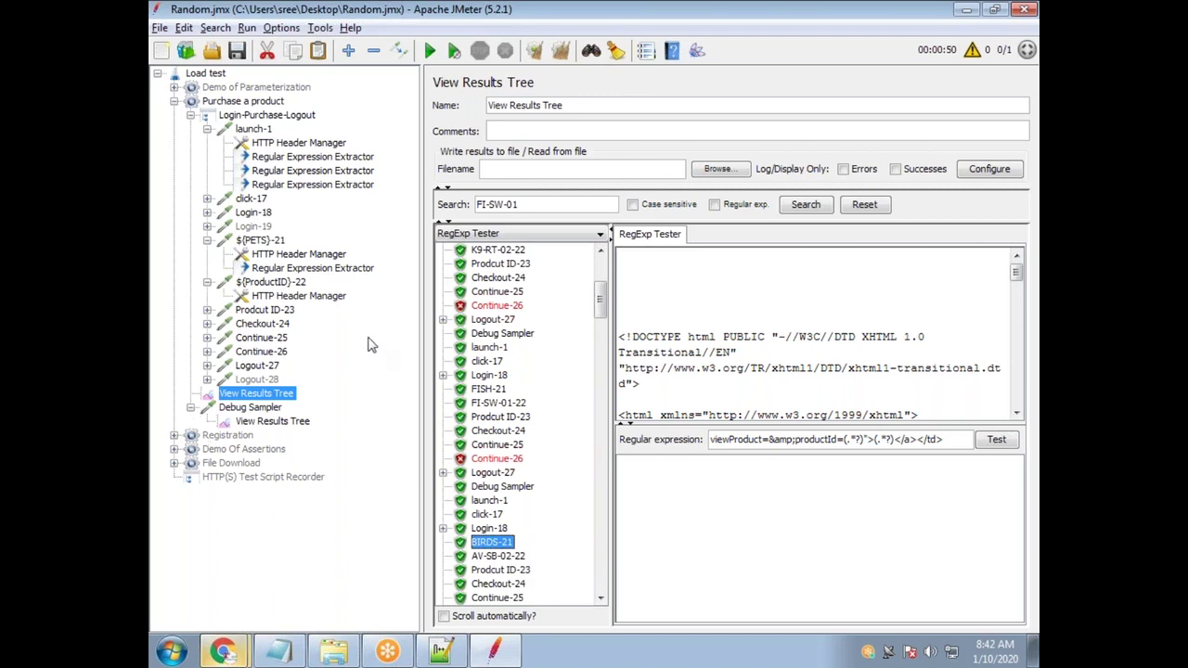
Copy the workingItemId value EST-1 from the Prodcut ID-23 request and search the main View Results Tree for it
click(262, 310)
click(627, 351)
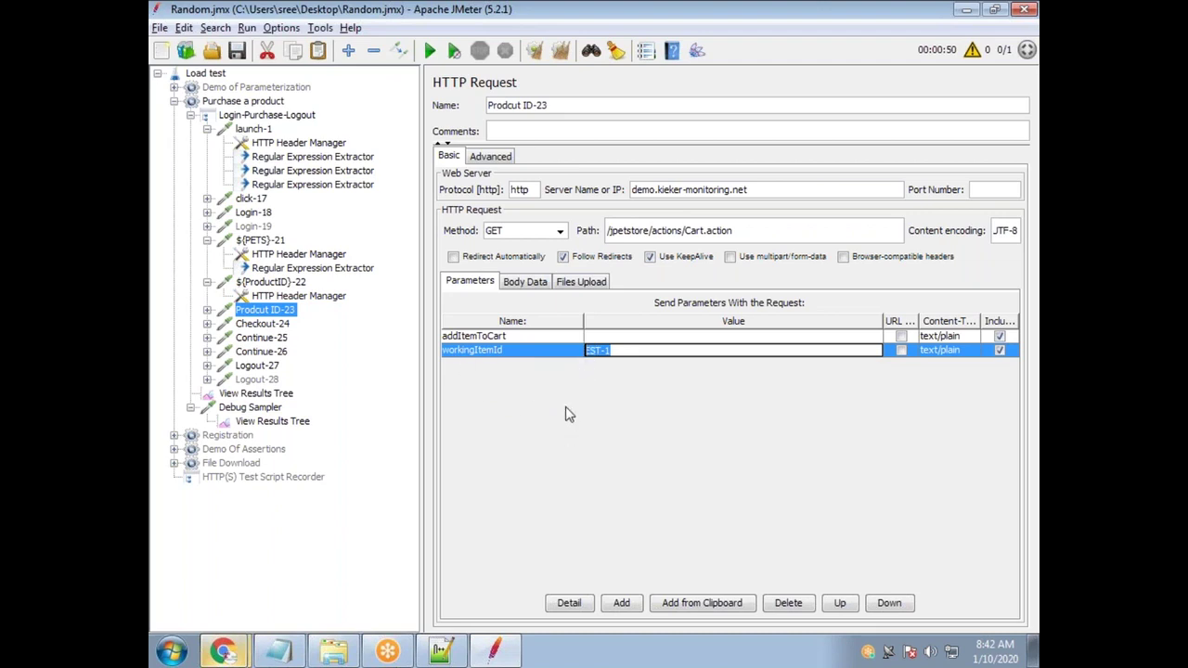
click(269, 422)
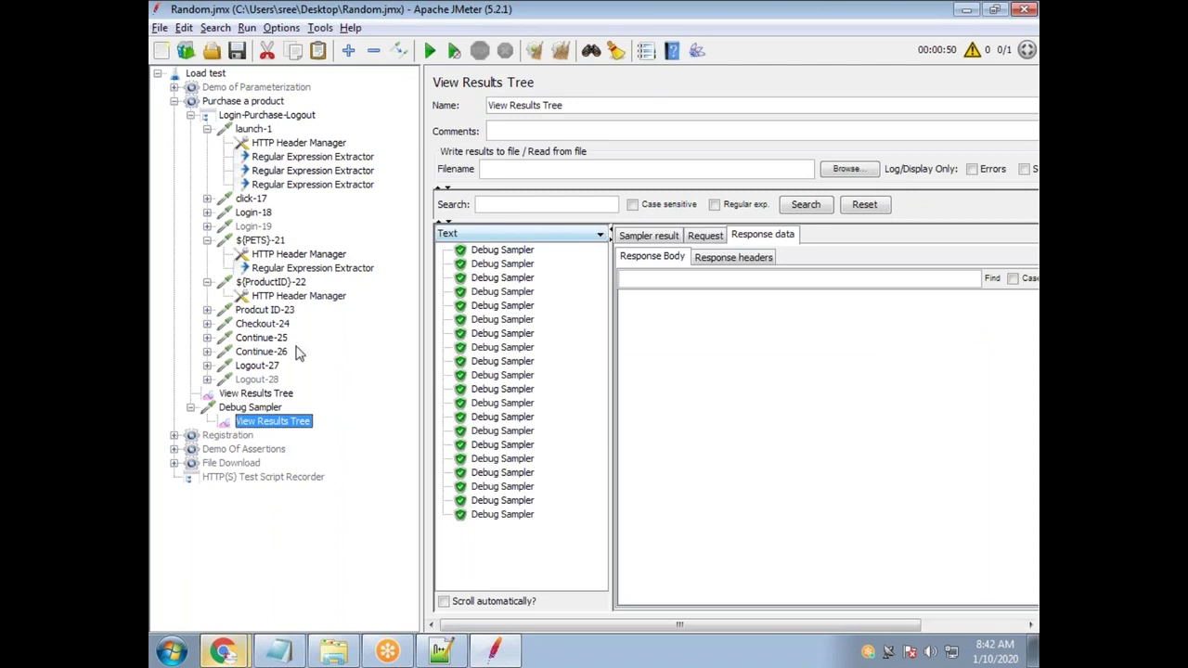
click(253, 393)
drag(525, 207, 443, 206)
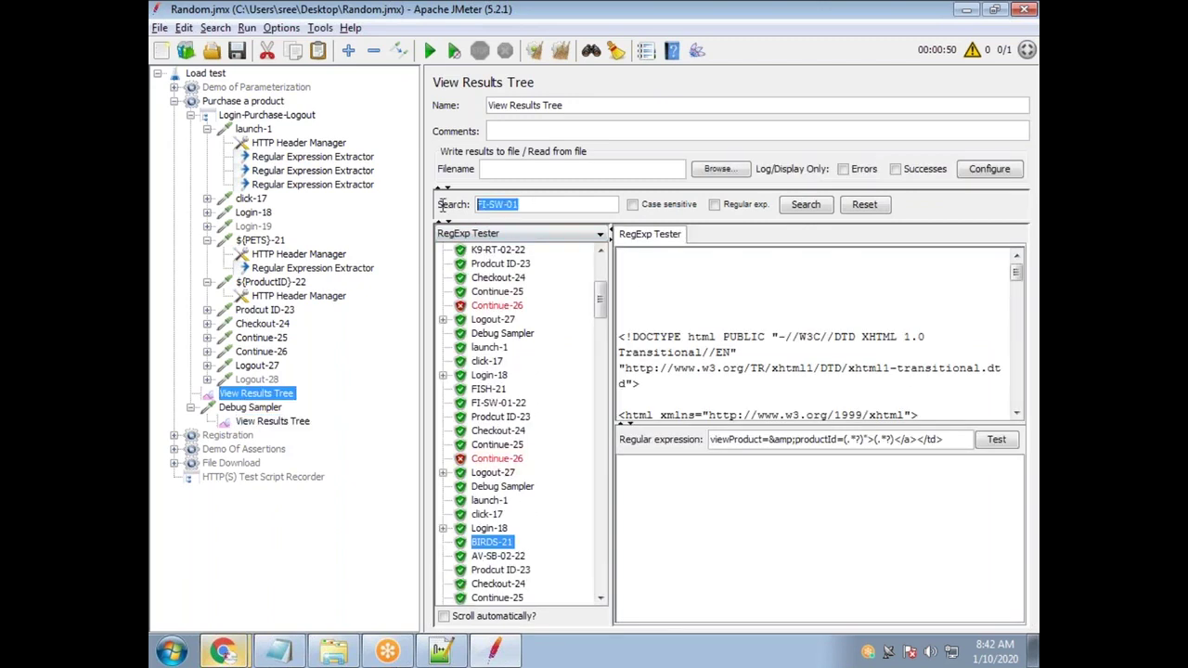
text(EST-1)
click(805, 204)
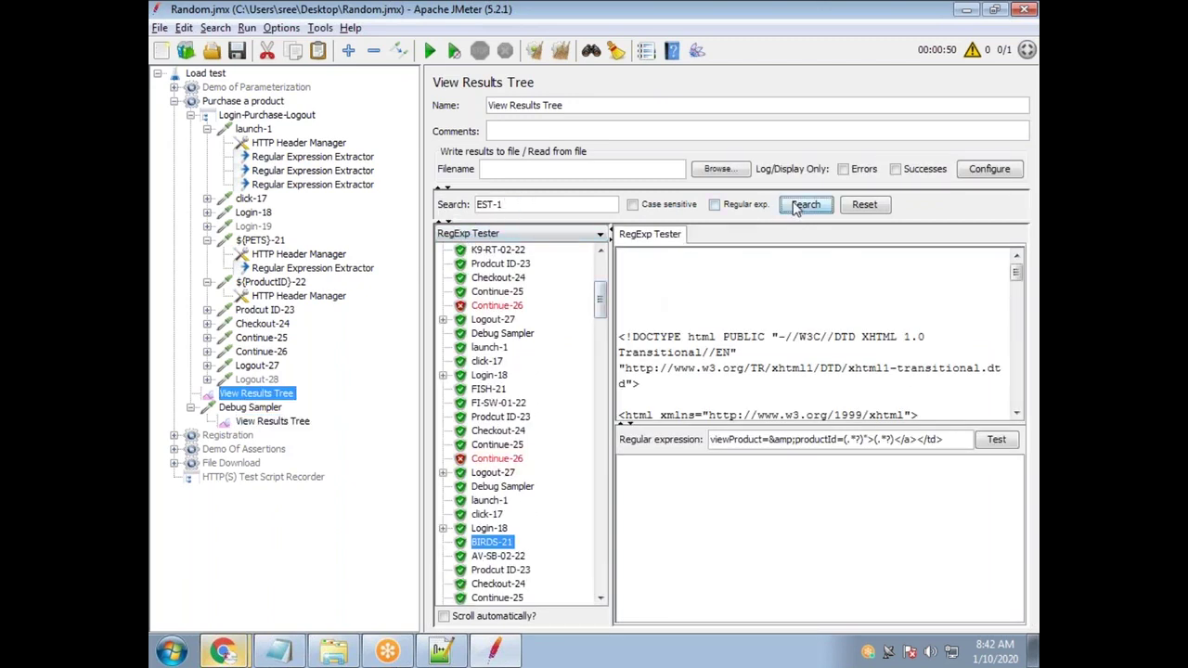
scroll(523, 320, up, 5)
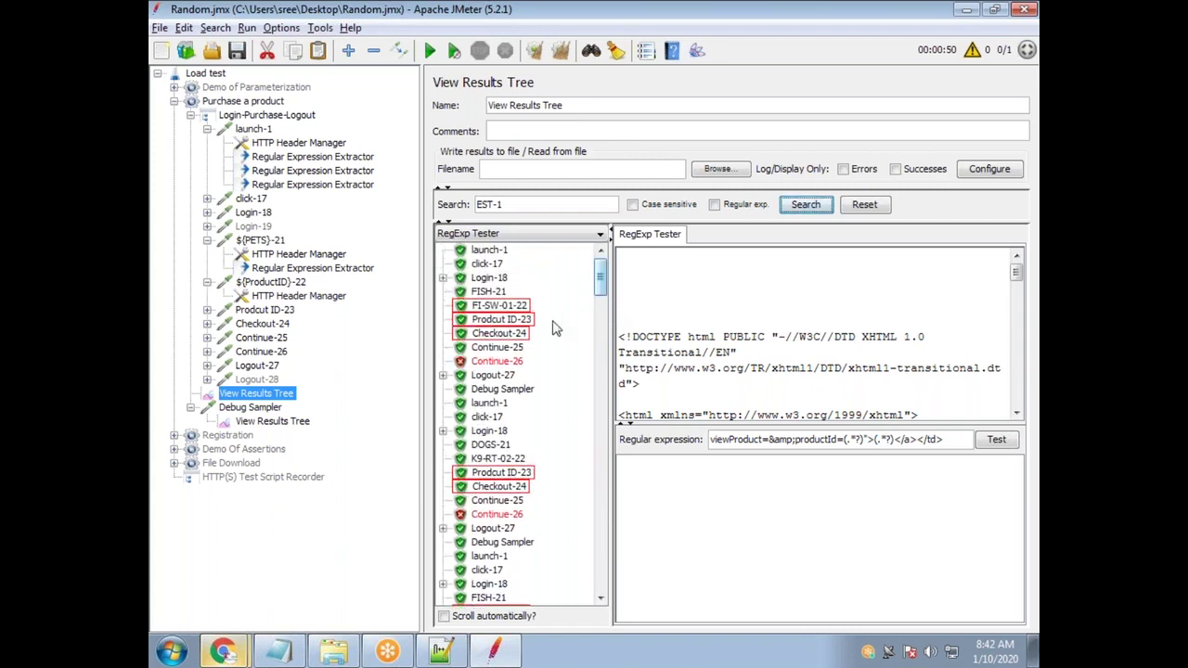
Find EST-1 in the text response body of the FI-SW-01-22 sample and copy the fragment ;itemId=EST-1">EST-1</a></td>
click(491, 310)
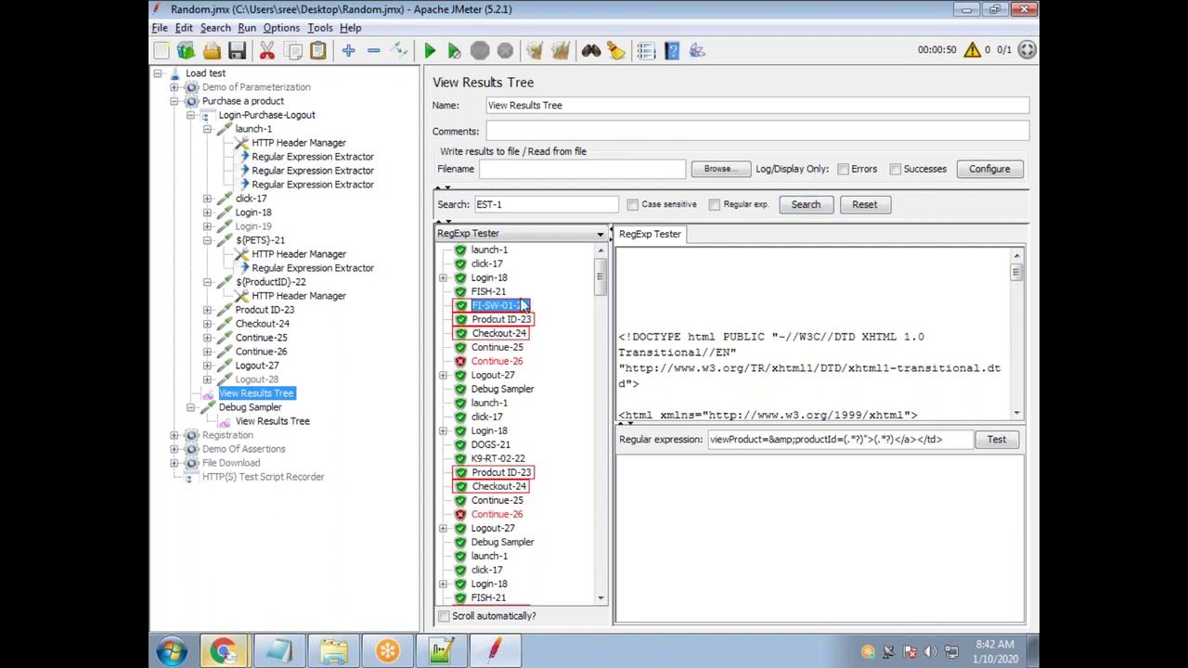
click(508, 235)
click(499, 250)
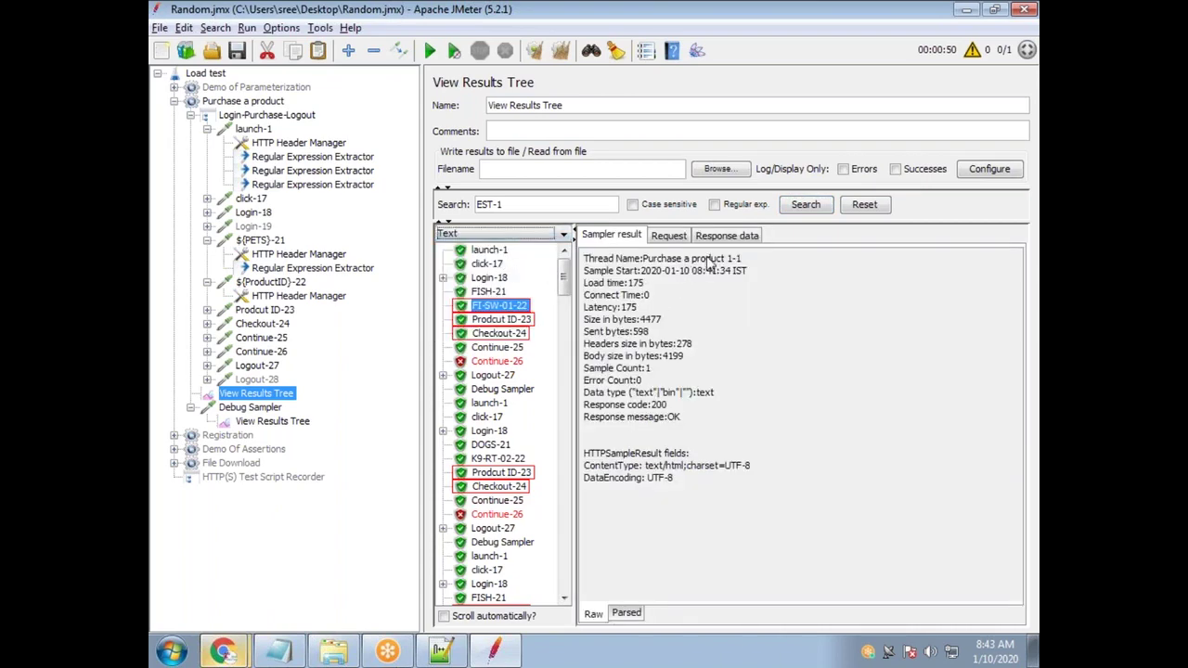
click(726, 236)
click(681, 281)
text(EST-1)
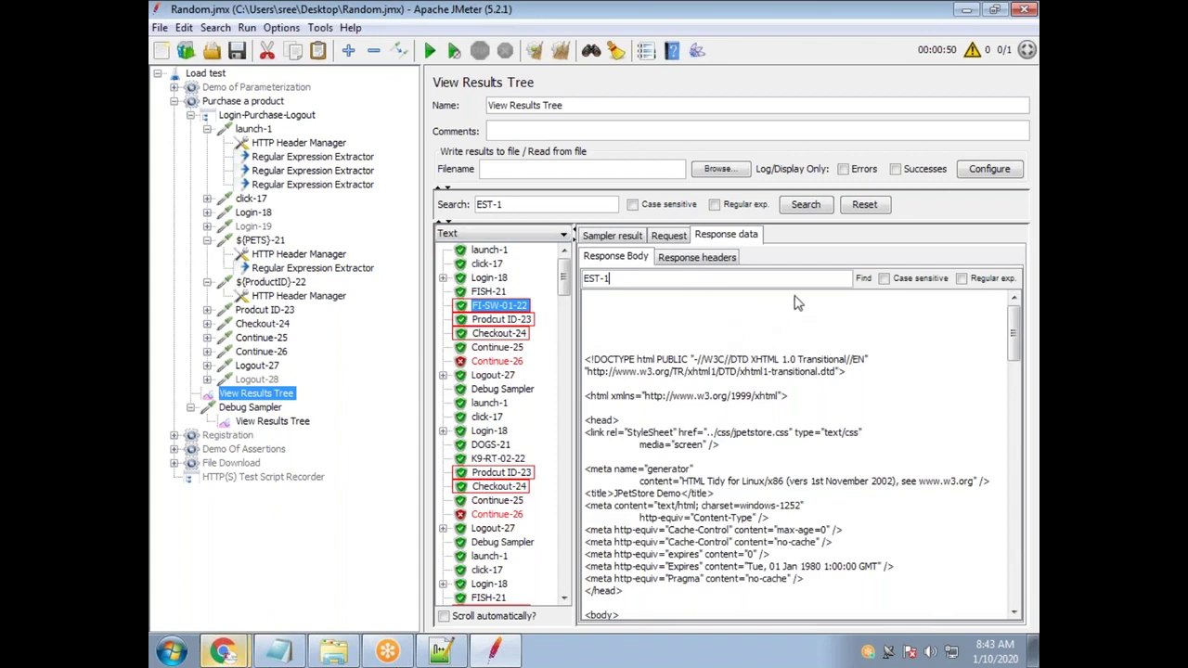
click(863, 278)
scroll(858, 517, down, 5)
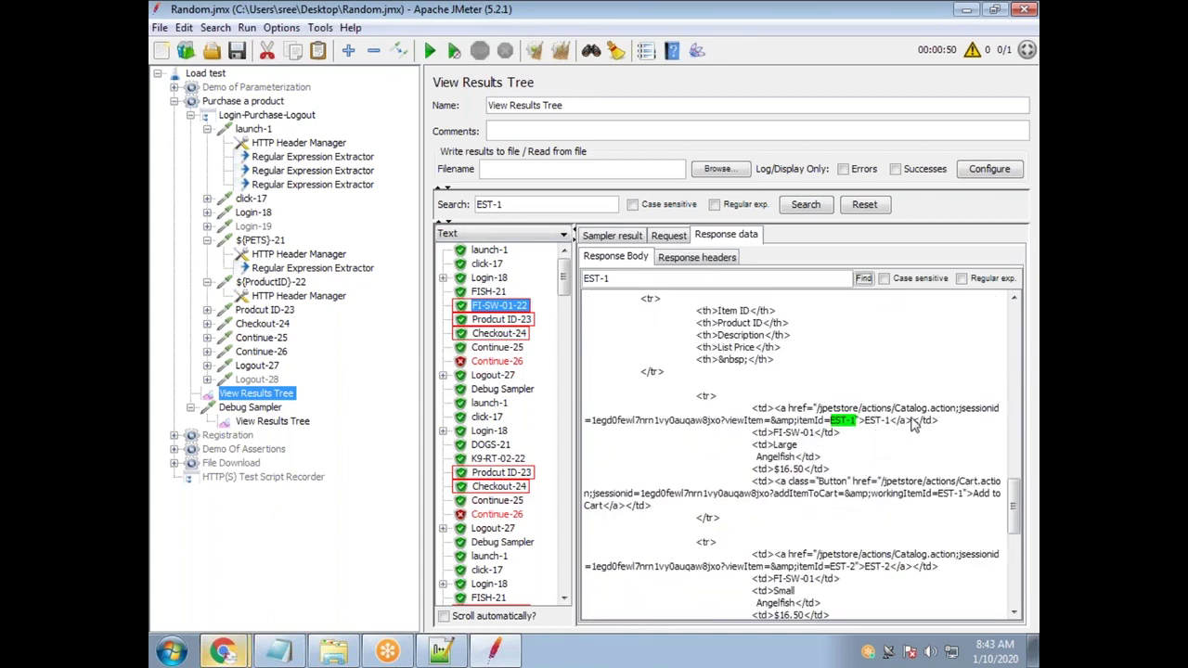
drag(940, 420, 795, 421)
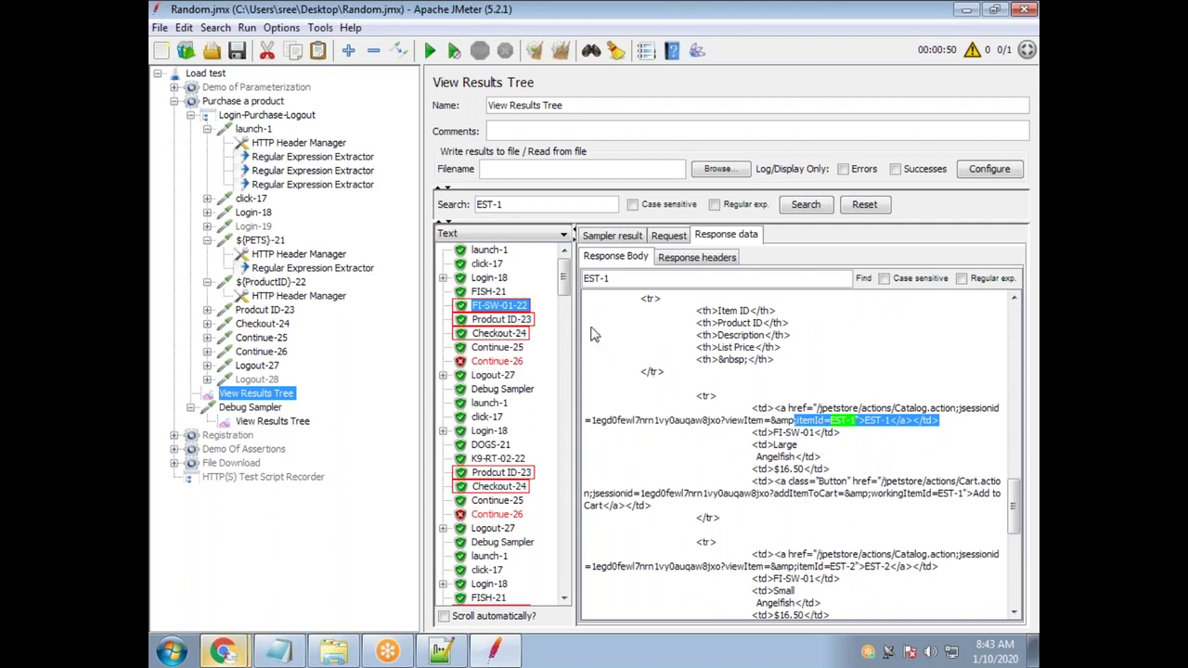
Test the regular expression ;itemId=EST-1">(.*?)</a></td> against the FI-SW-01-22 response in RegExp Tester and restore the copied fragment in the tester
click(522, 234)
click(483, 259)
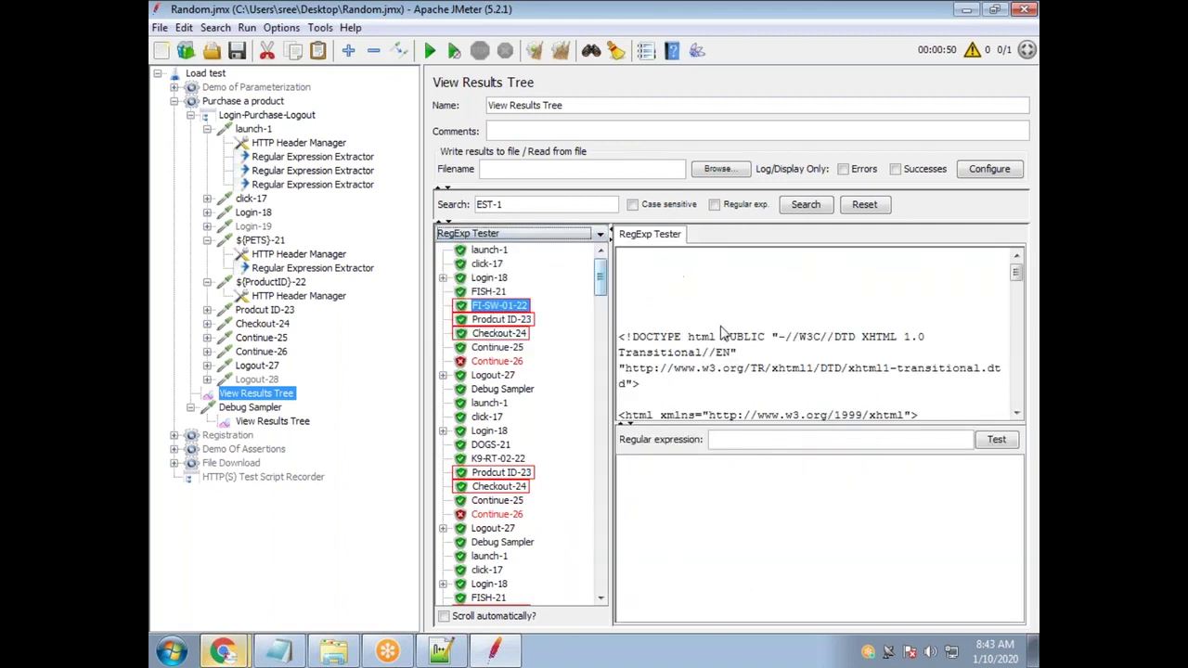
click(762, 439)
text(;itemId=EST-1">EST-1</a></td>)
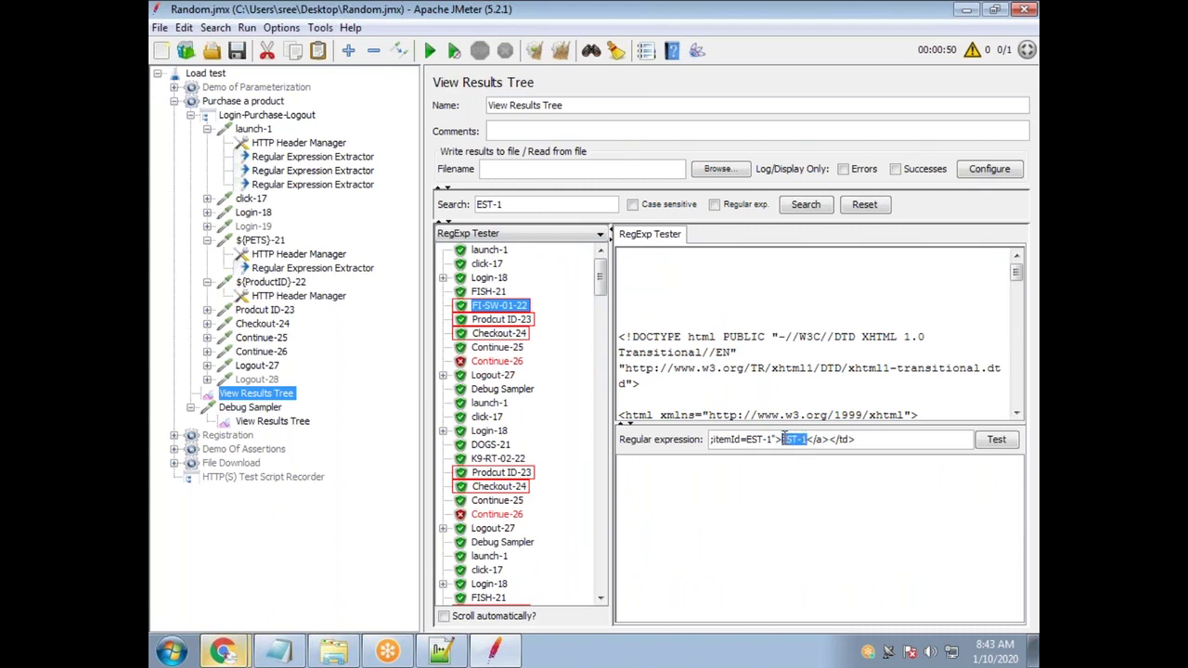
text(())
text(.*)
text(?)
click(996, 439)
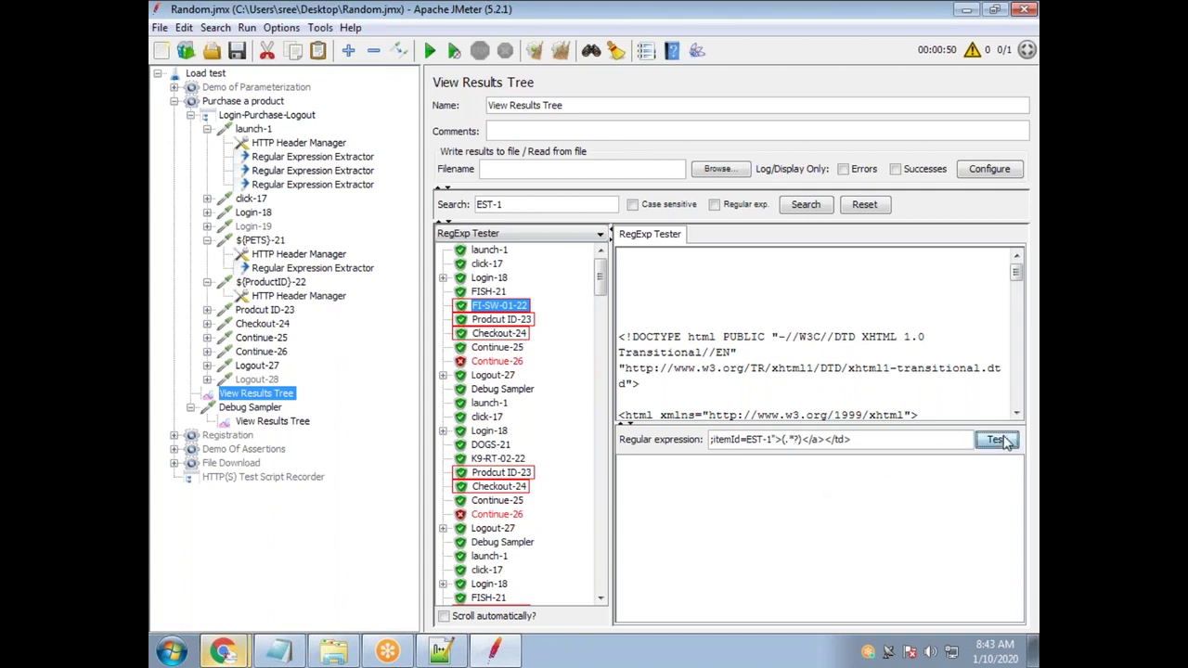
drag(863, 440, 702, 442)
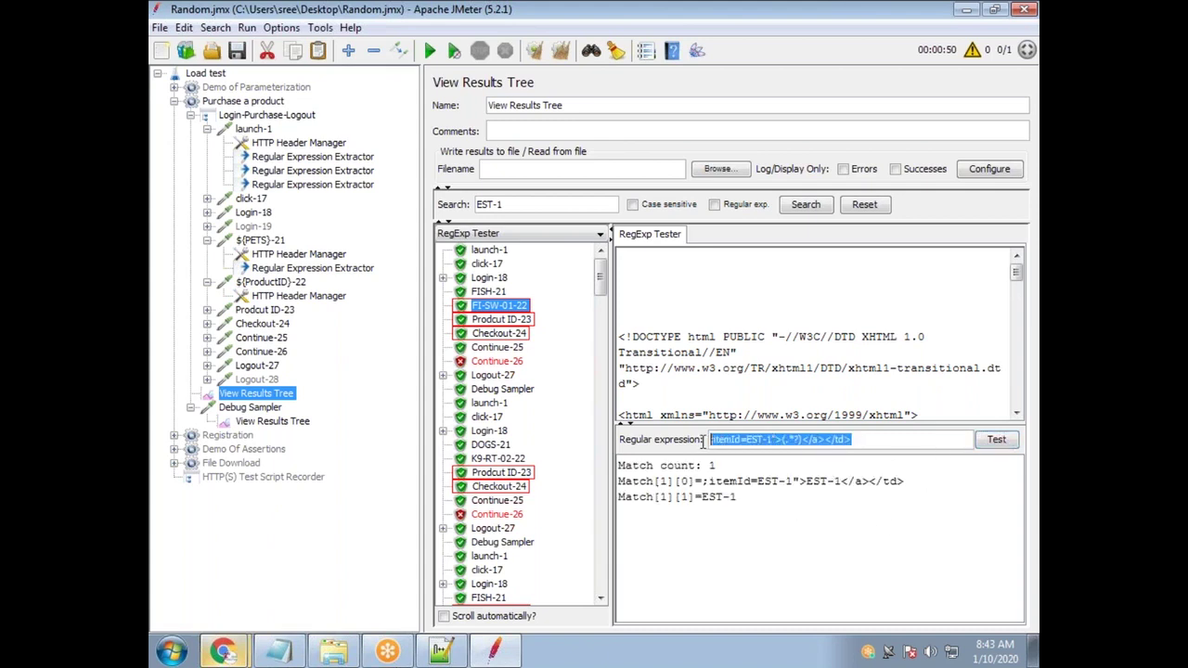
text(;itemId=EST-1">EST-1</a></td>)
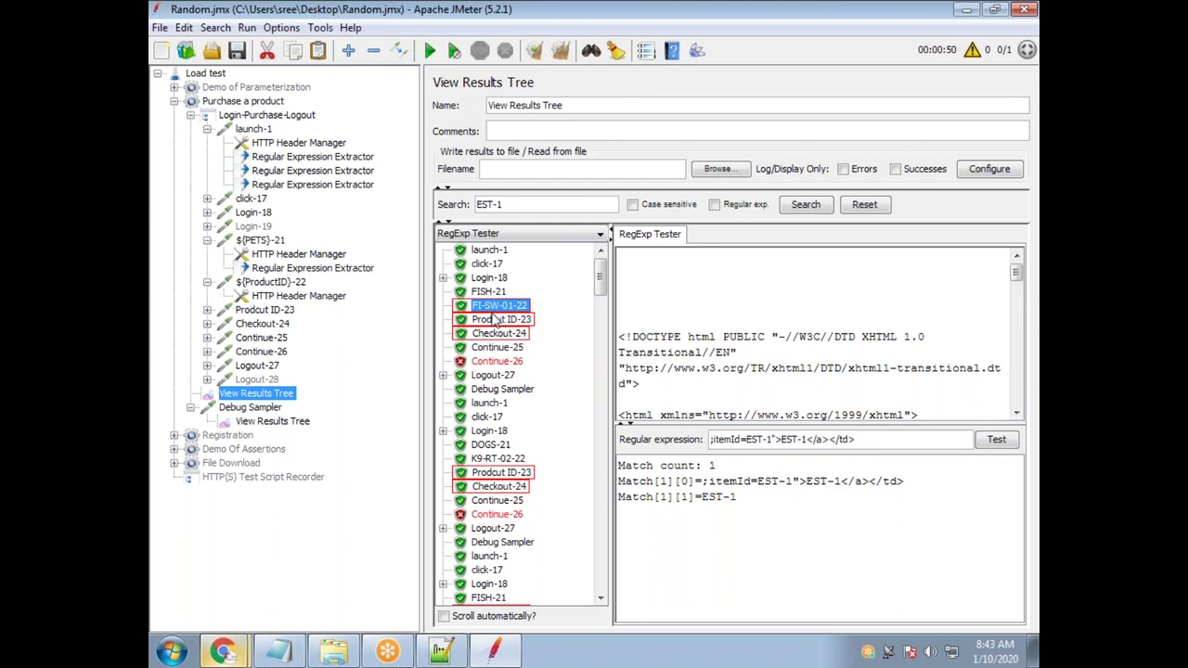
Add a Regular Expression Extractor post-processor to the ${ProductID}-22 request
right_click(297, 285)
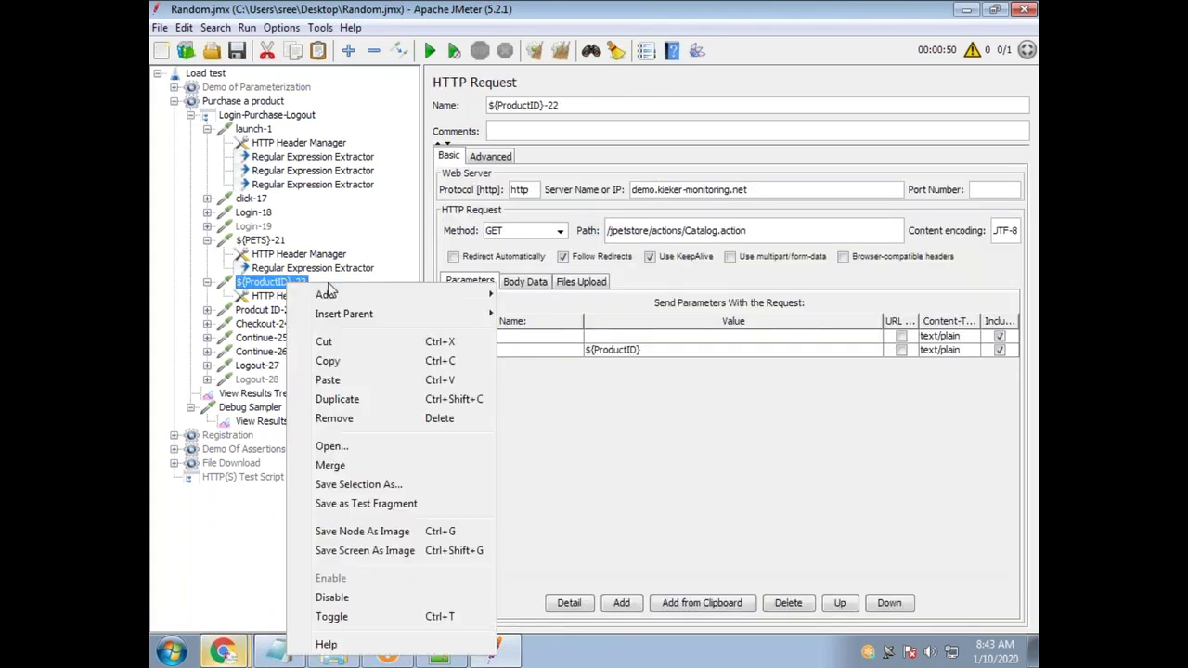
mouse_move(456, 300)
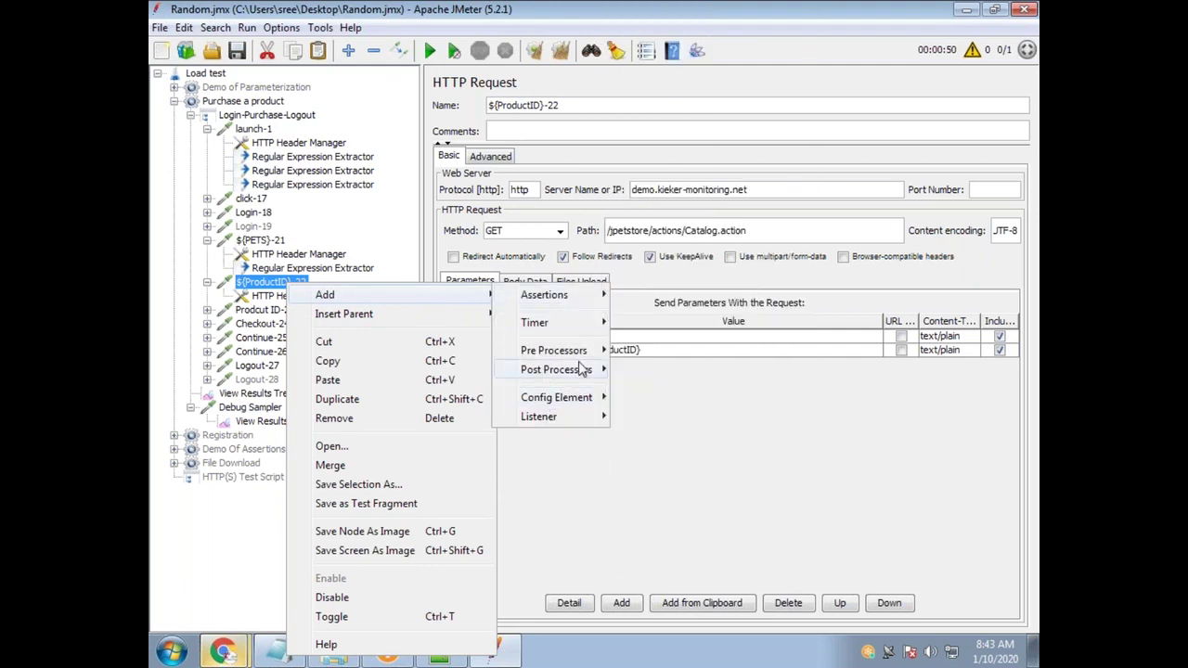
mouse_move(582, 367)
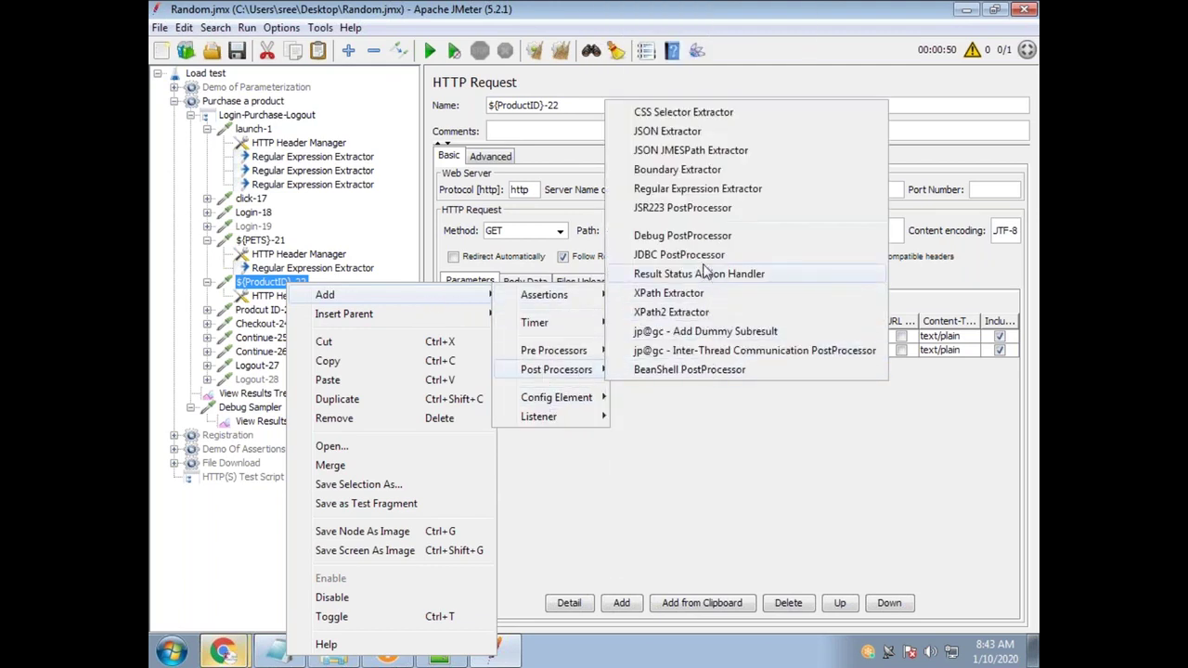
click(678, 189)
Set the new extractor's variable to ItemID, regular expression to ;itemId=(.*?)">(.*?)</a></td>, template to $2$ and match number to 0, with a default value
click(721, 257)
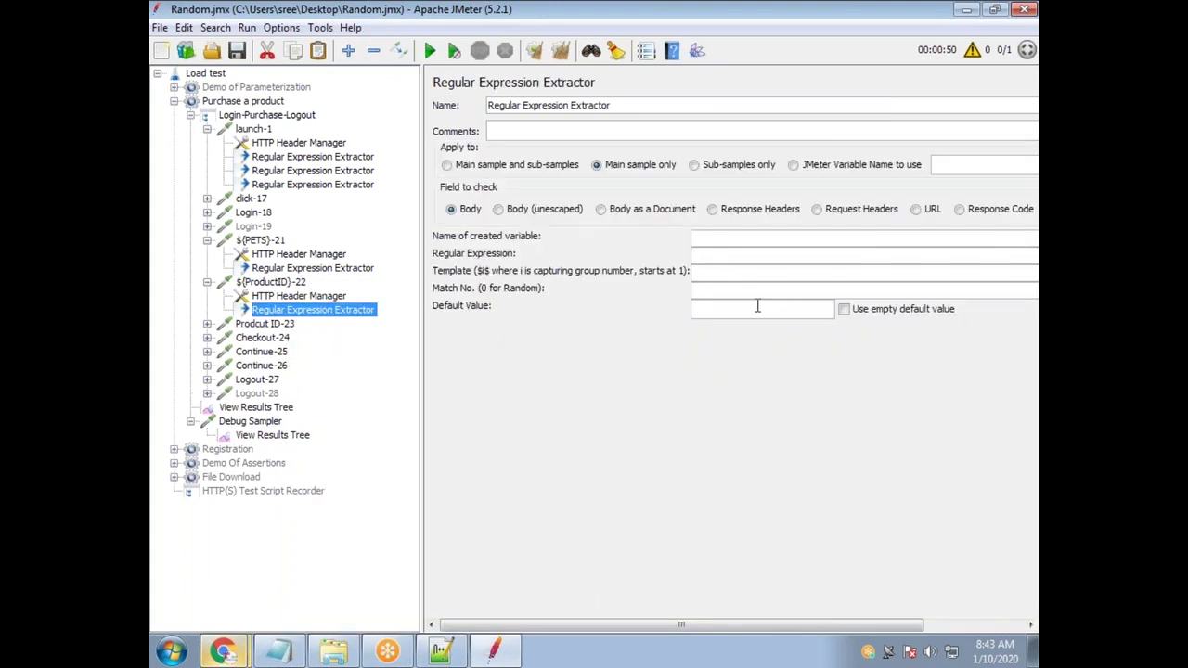
text(;itemId=EST-1">EST-1</a></td>)
drag(788, 255, 765, 257)
text(())
text(.*?)
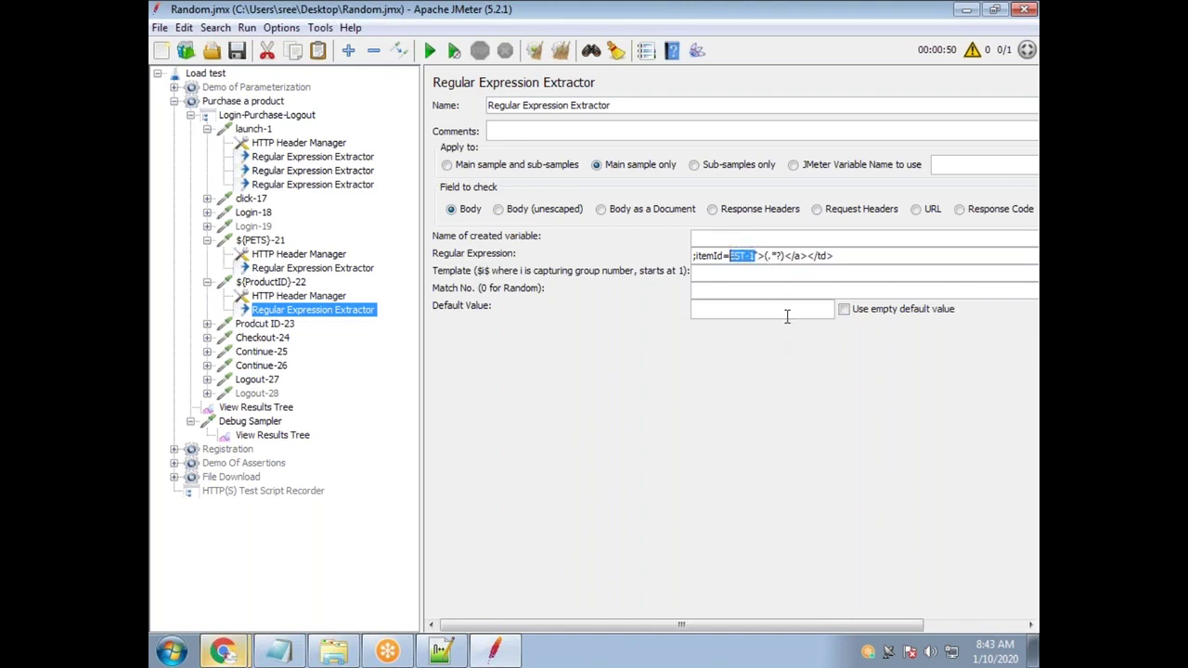
text(())
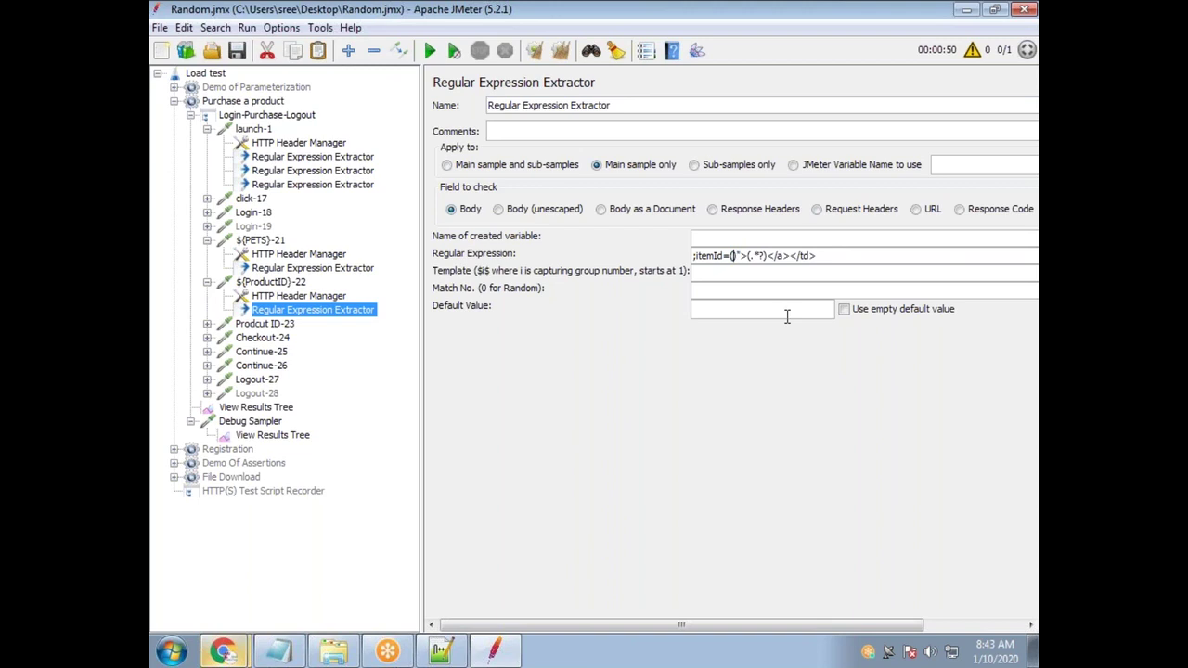
text(.*?)
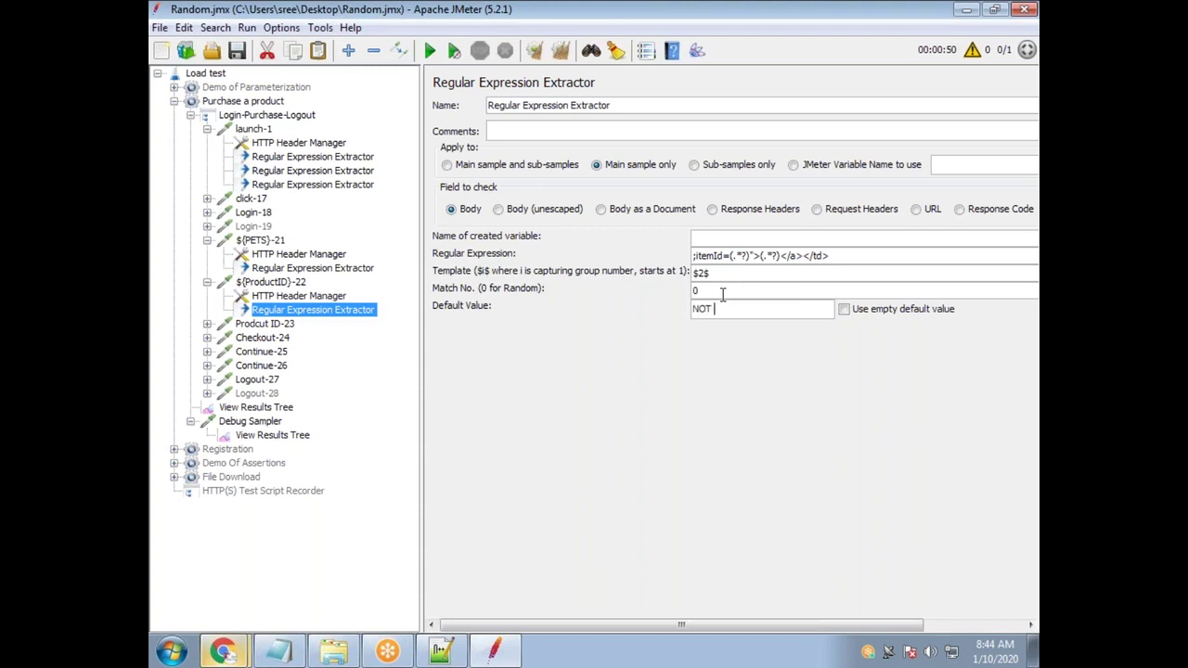
double_click(717, 237)
Replace the workingItemId parameter value in the Prodcut ID-23 request with ${ItemID}
double_click(266, 327)
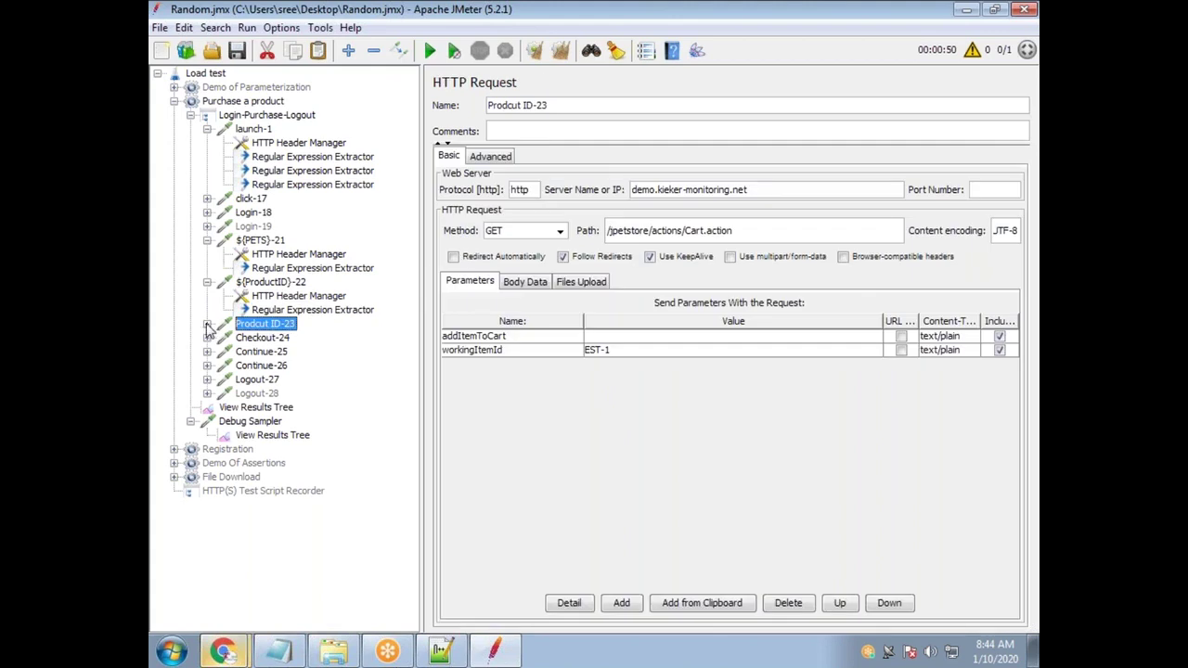
click(647, 350)
click(637, 350)
drag(637, 350, 585, 349)
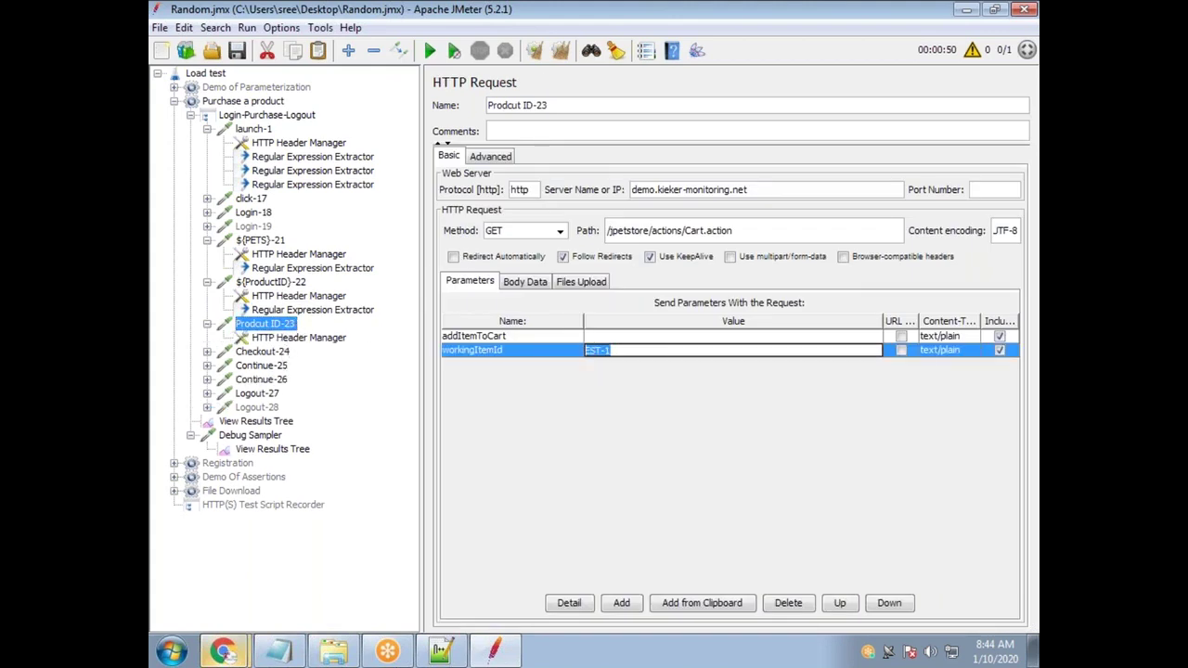
text(${ItemID)
Check the categoryId value in the ${PETS}-21 request and the productId value in the ${ProductID}-22 request
click(275, 244)
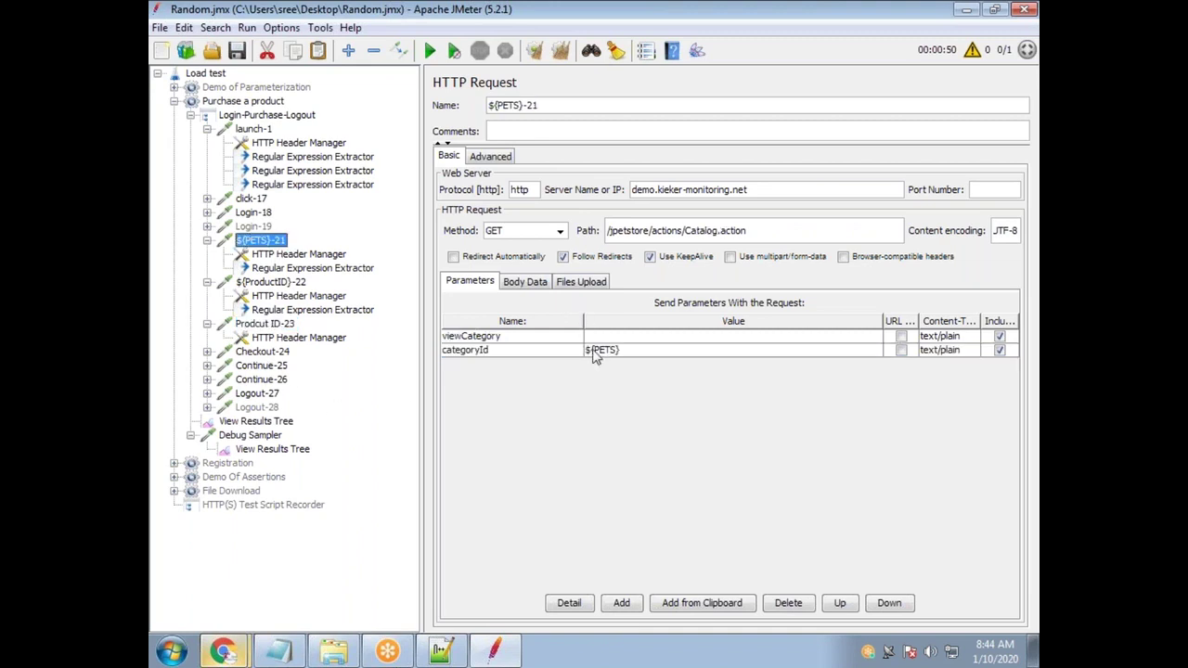
click(280, 282)
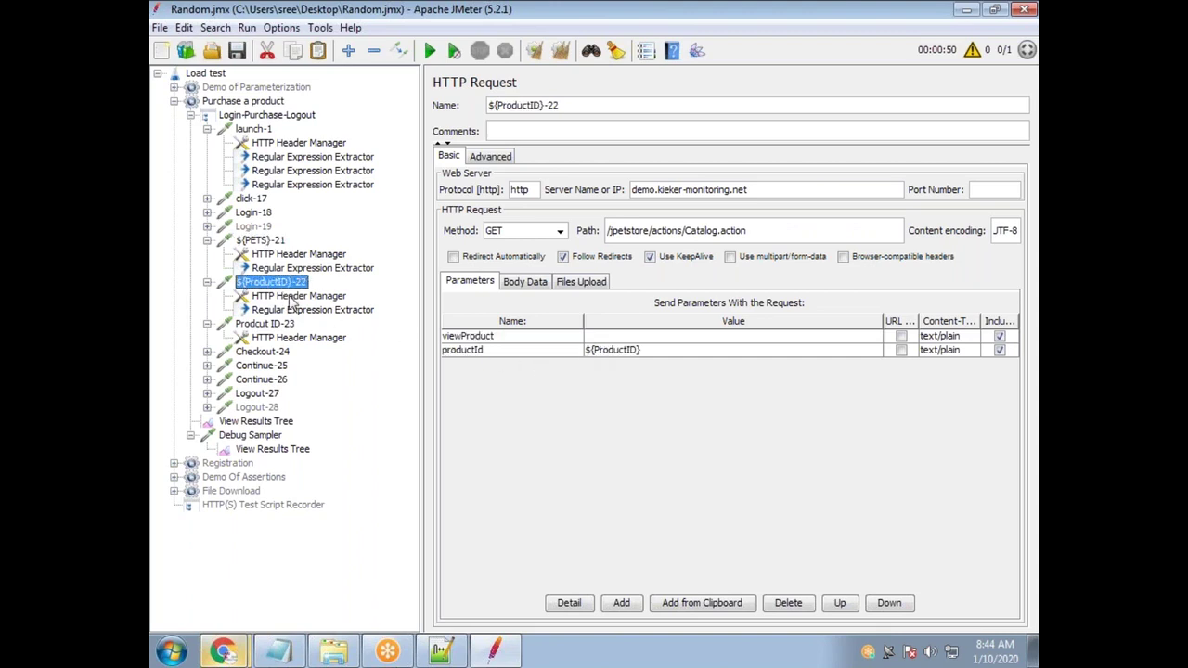
click(671, 350)
Rename the Prodcut ID-23 request as ${ItemID}-23, reusing the variable from its workingItemId parameter
click(268, 324)
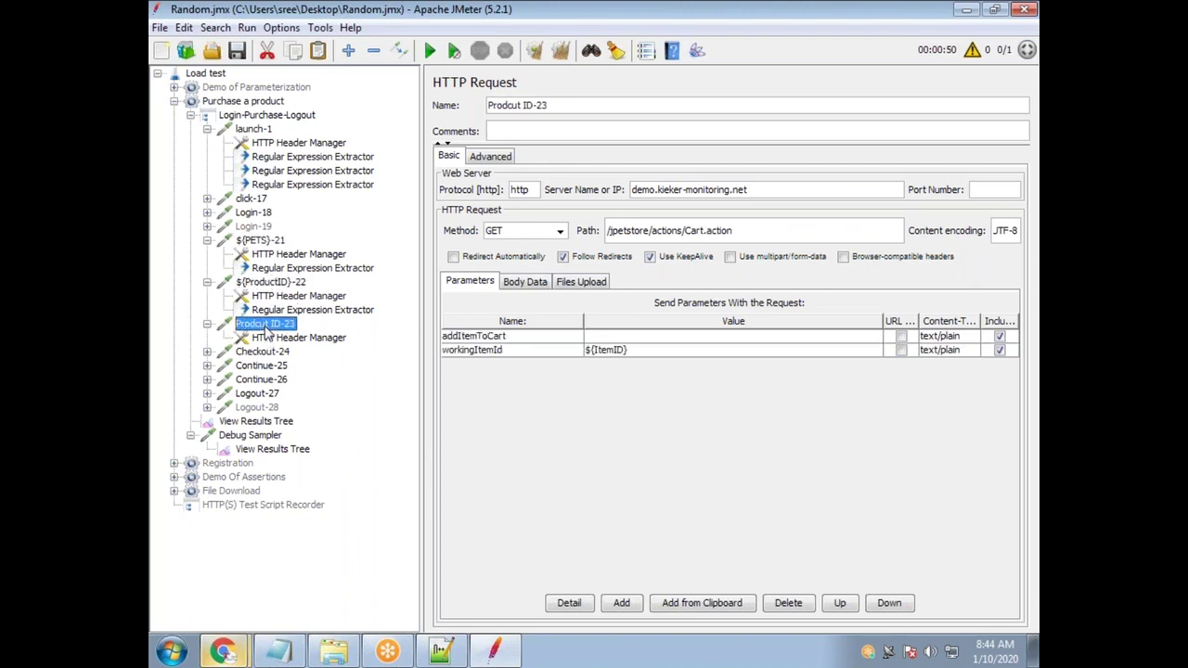
click(637, 350)
drag(637, 350, 584, 350)
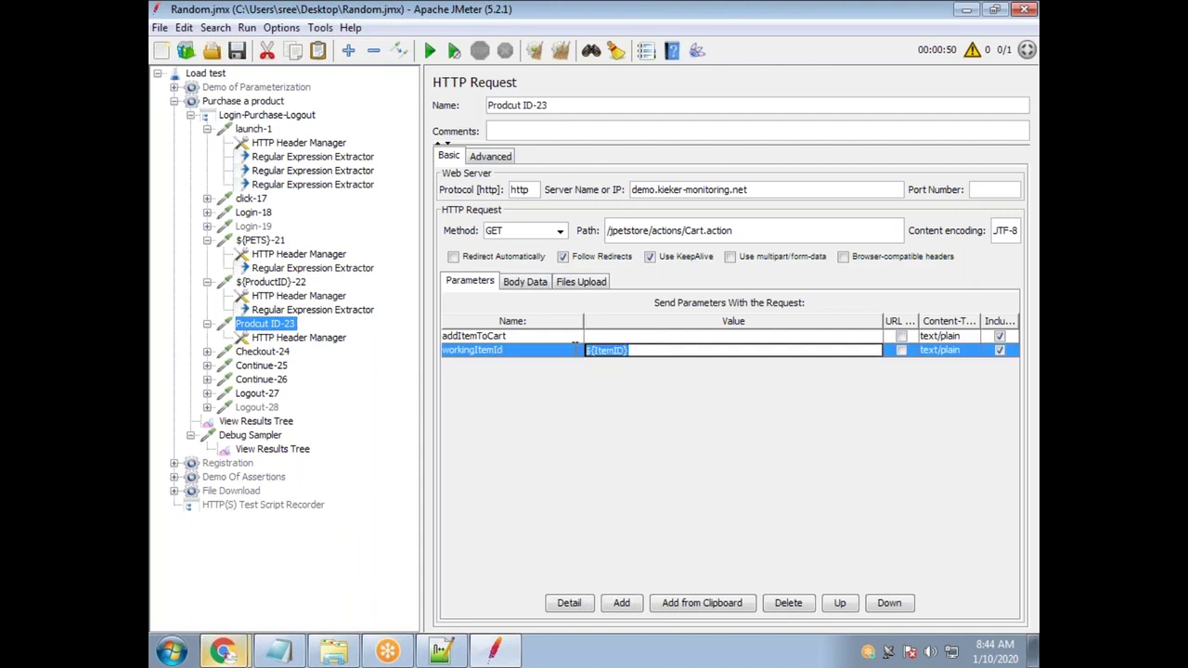
click(528, 106)
drag(535, 106, 457, 104)
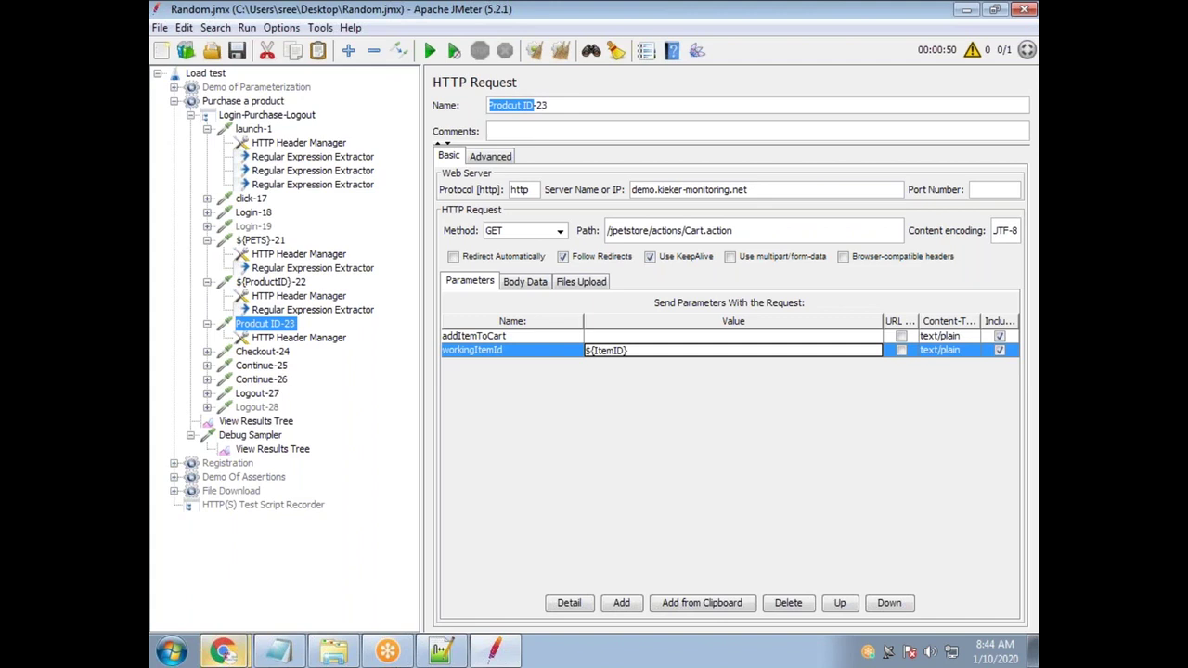
text(${ItemID})
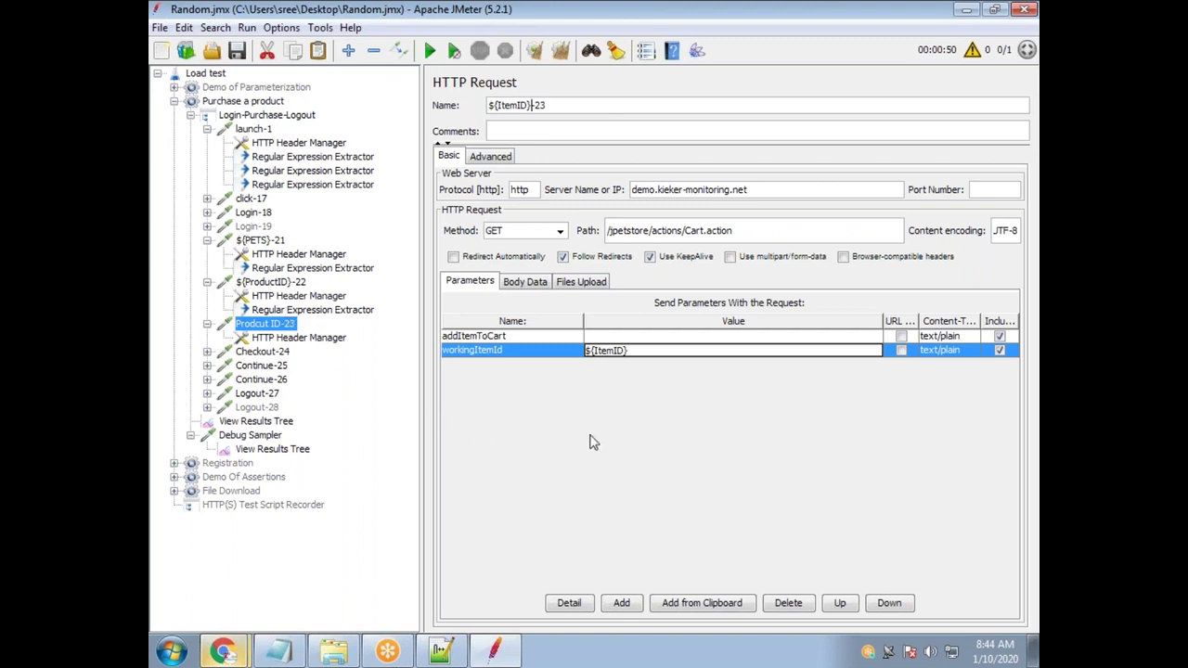
Run the test plan and check the DOGS-21, K9-BD-01-22 and EST-6-23 samples in the main View Results Tree
click(429, 50)
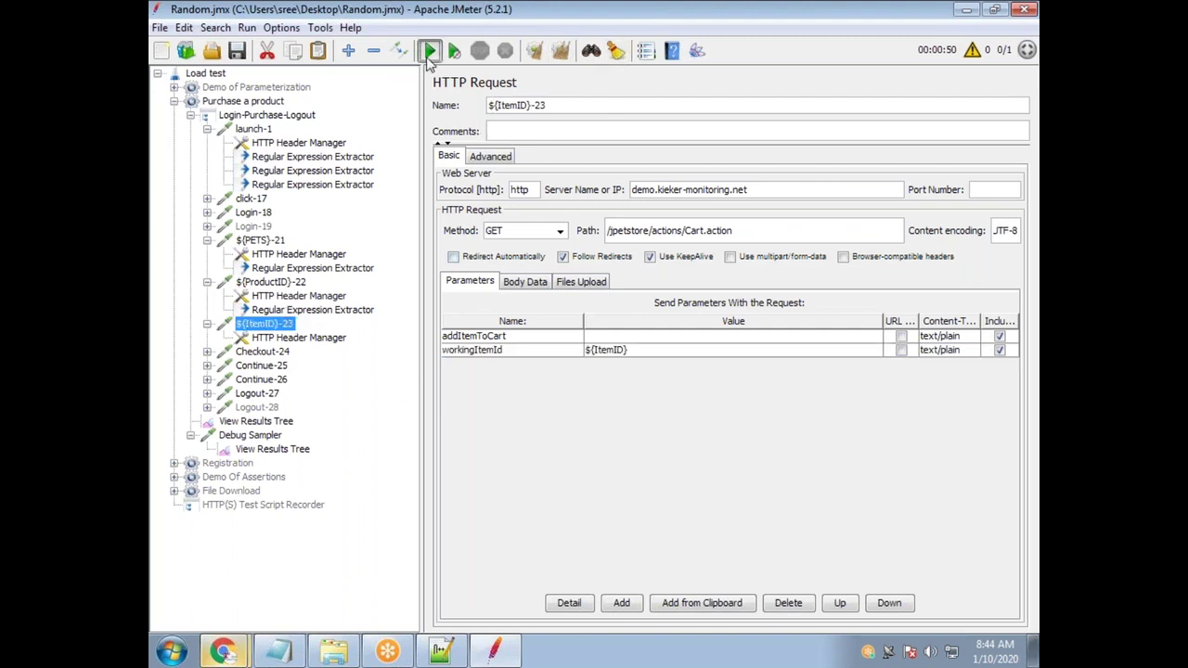
click(270, 423)
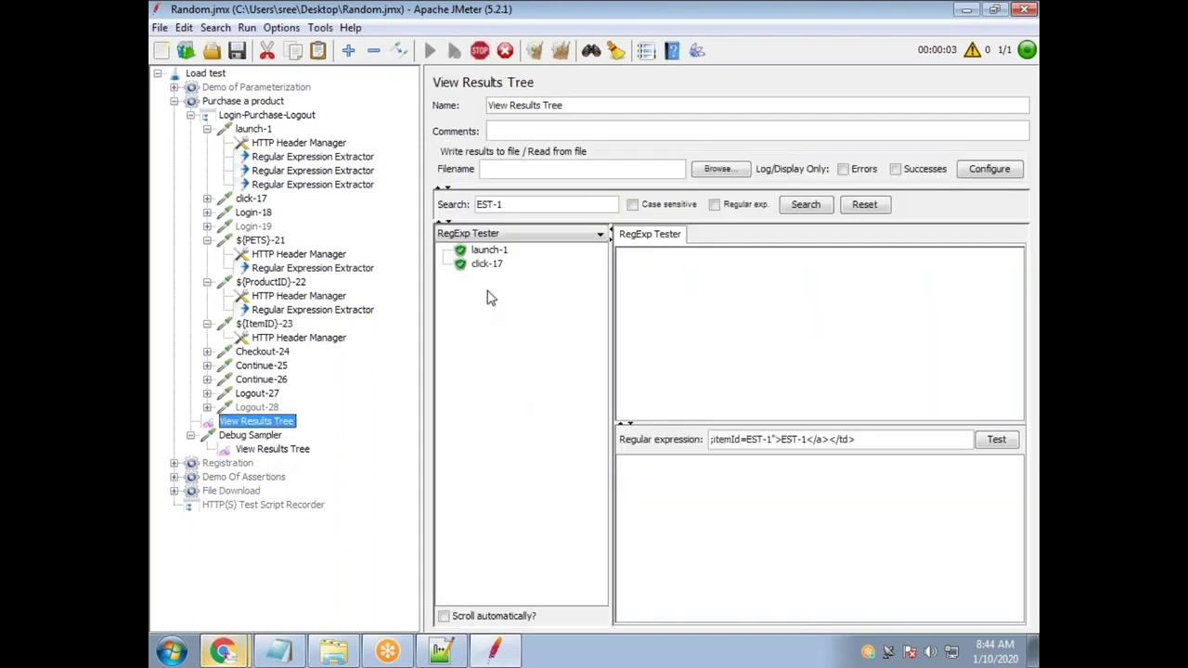
click(490, 293)
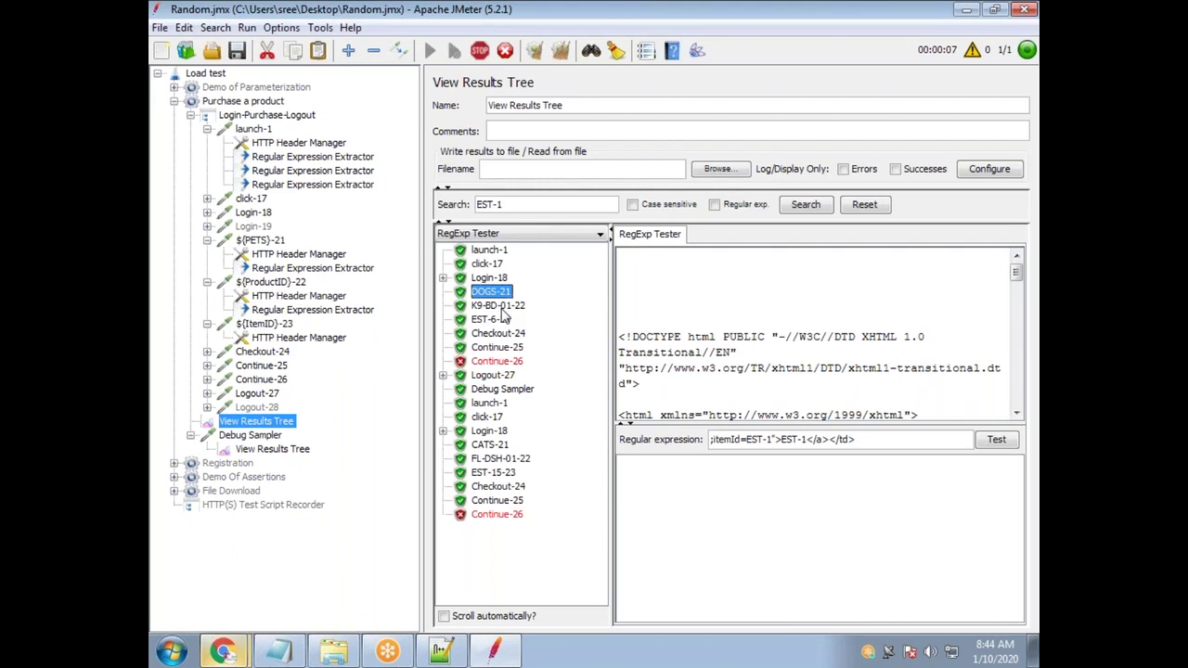
click(491, 306)
click(490, 319)
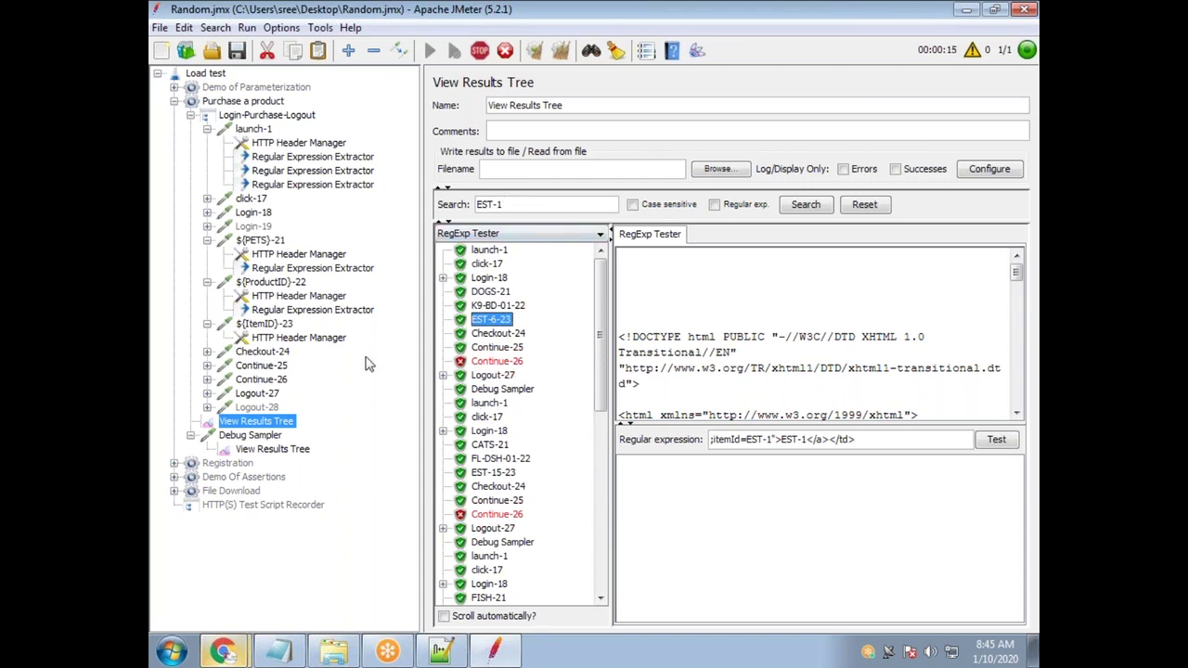
Switch to the JPetStore site in Chrome and browse the Fish, Cats and Birds categories, ending at the items of product AV-SB-02
key(alt+Tab)
click(247, 210)
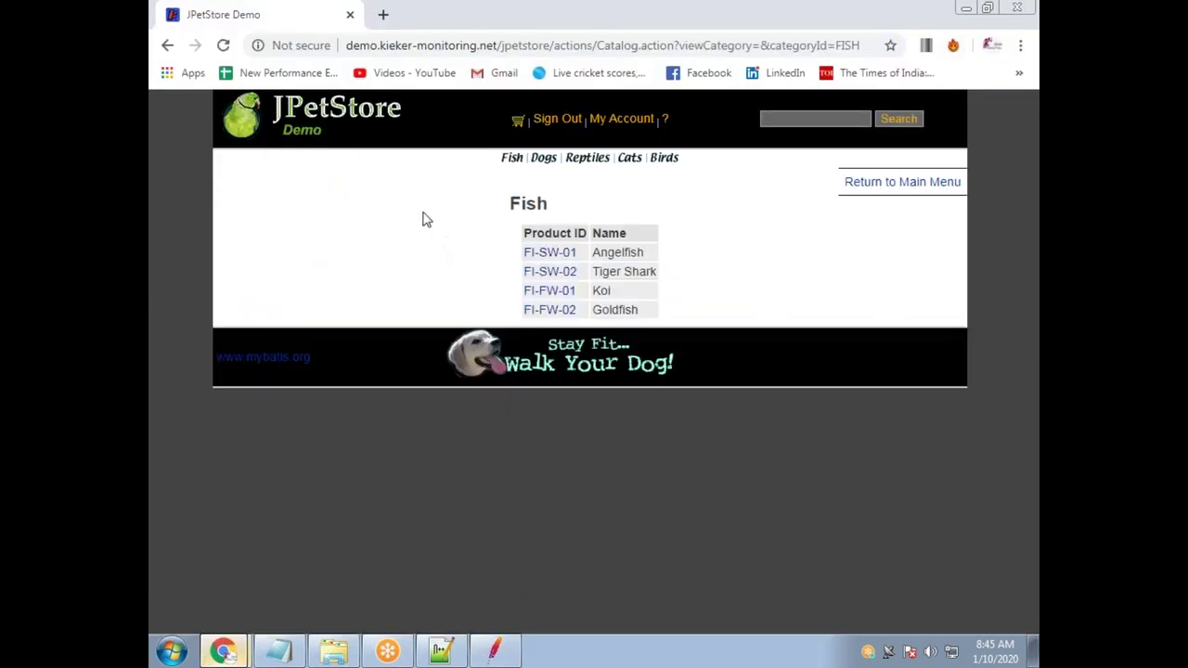
click(168, 46)
click(229, 271)
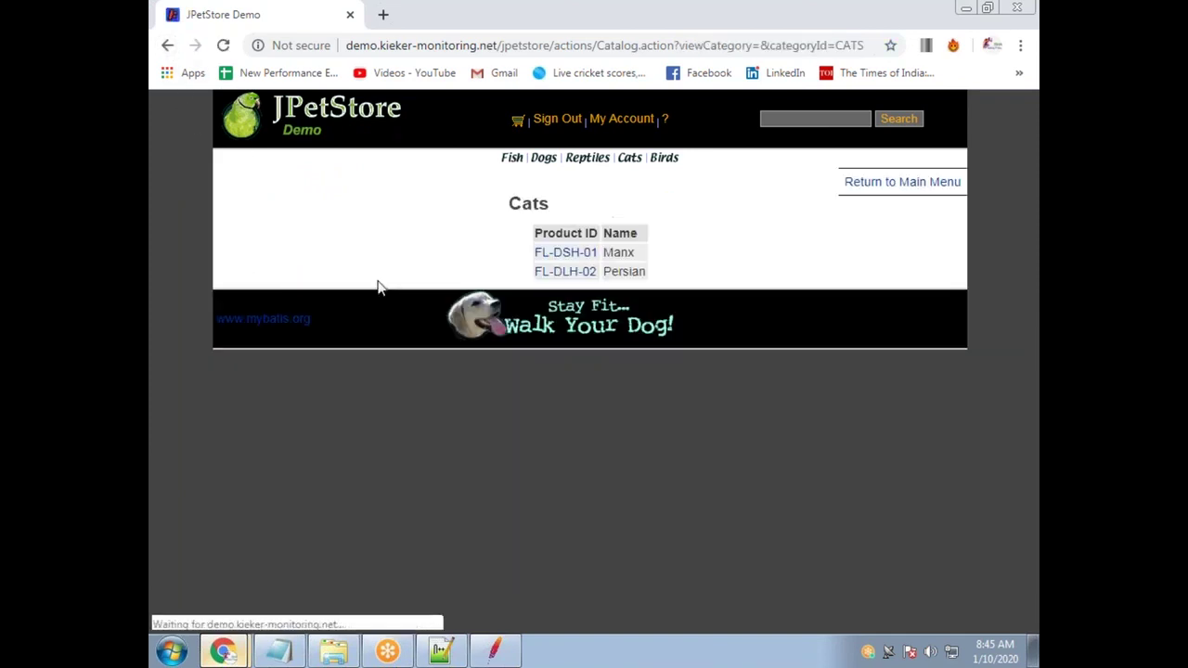
click(168, 45)
click(243, 332)
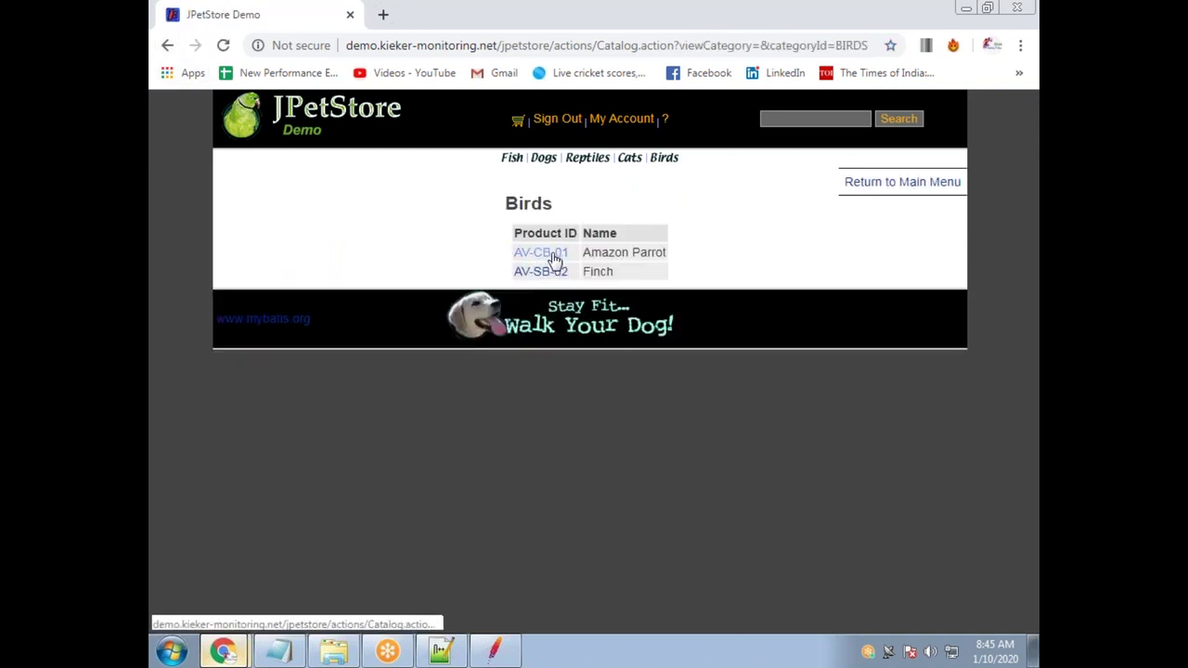
click(536, 278)
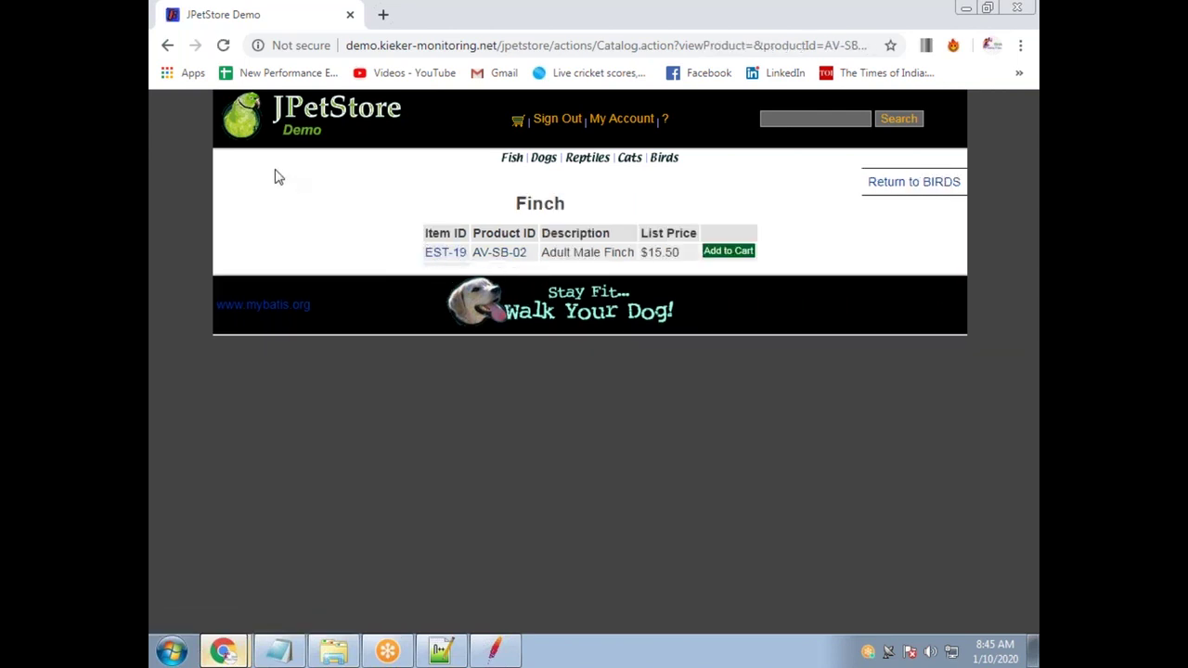
Return to the JPetStore catalog home and view the items of product FI-SW-01 in the Fish category
click(167, 44)
click(167, 44)
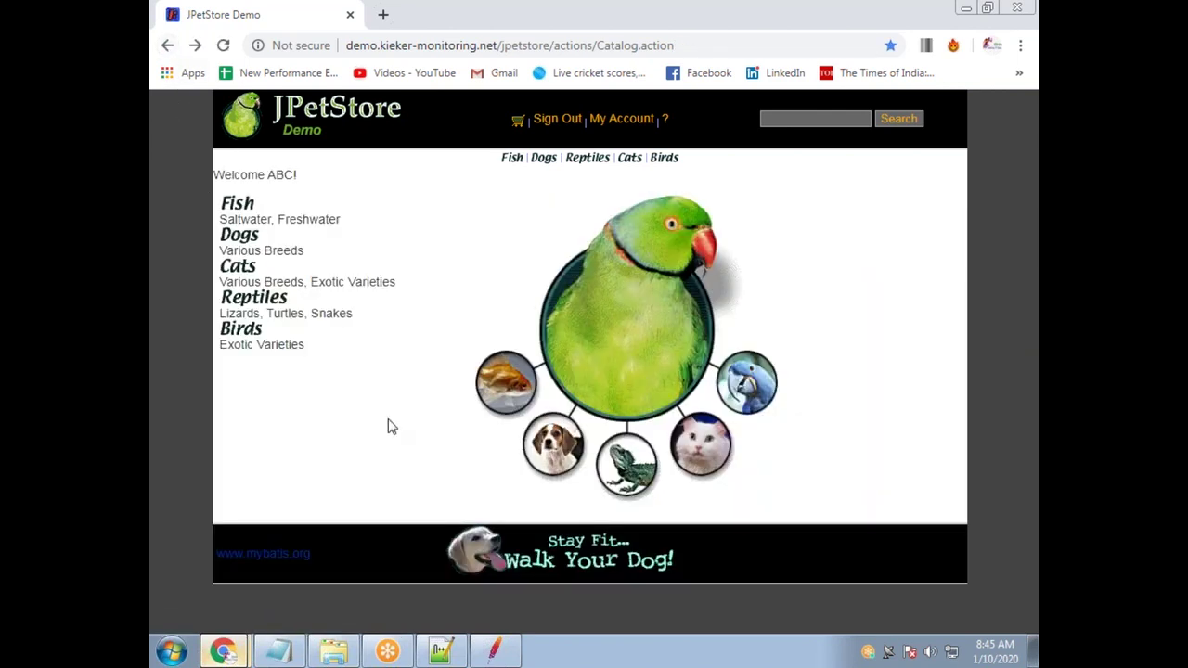
click(233, 206)
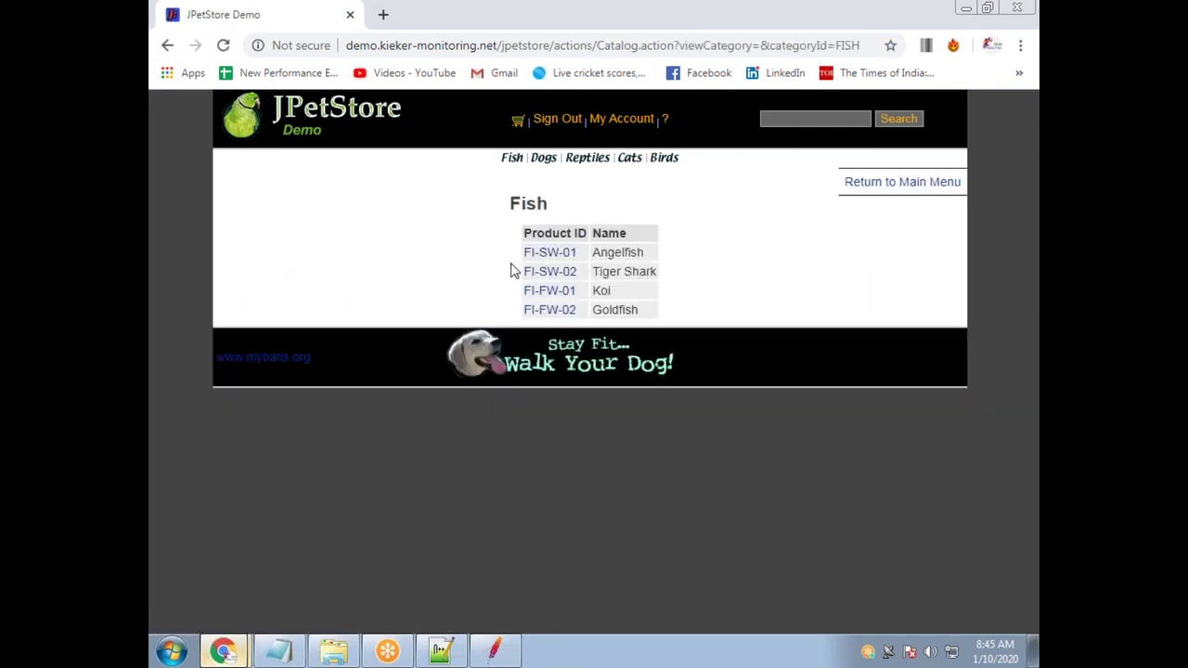
click(533, 253)
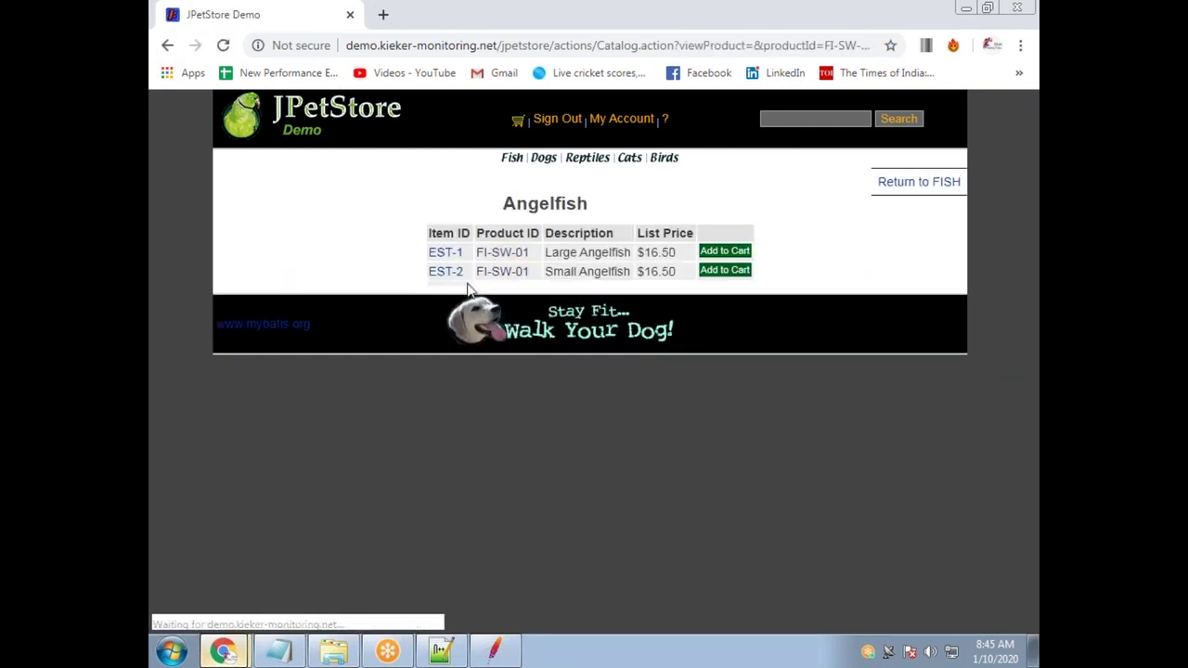
Switch to JMeter and check the categoryId, productId and workingItemId parameter values in the ${PETS}-21, ${ProductID}-22 and ${ItemID}-23 requests
key(alt+Tab)
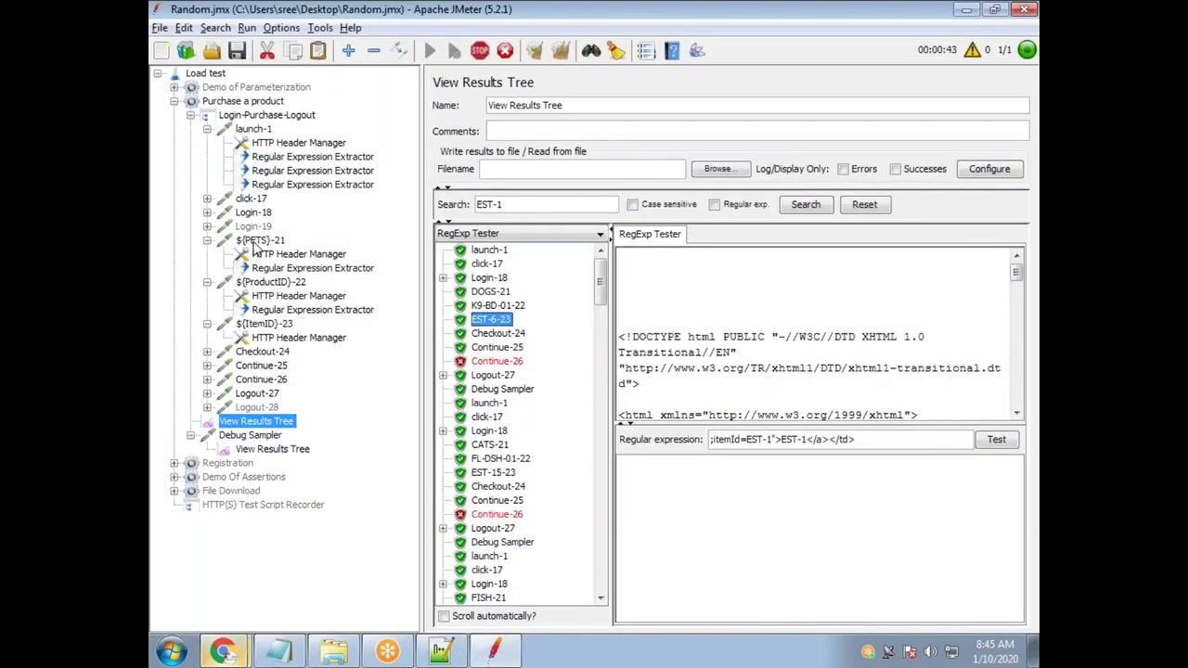
click(257, 241)
drag(638, 352, 586, 351)
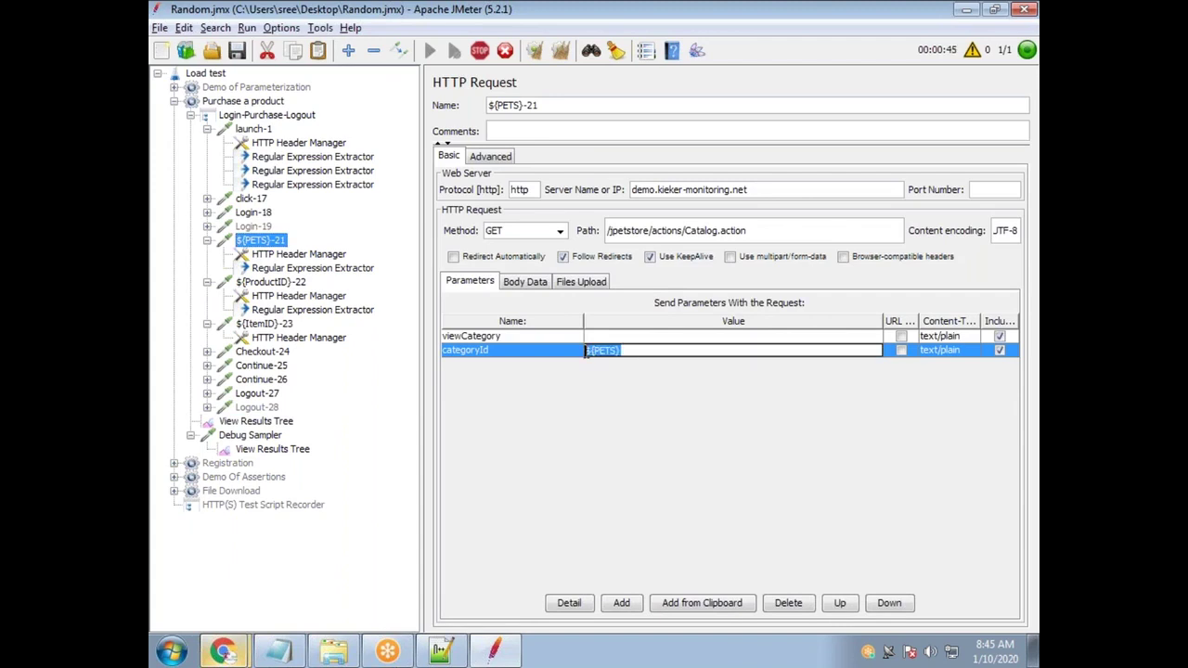
click(273, 282)
drag(642, 351, 585, 351)
click(265, 325)
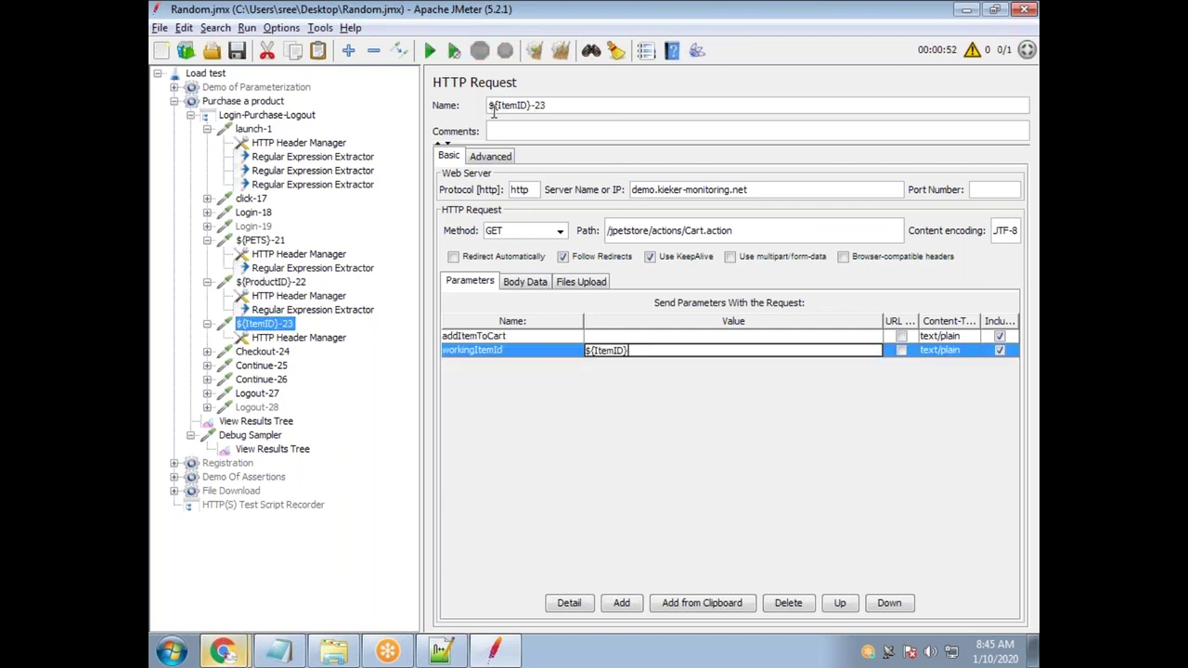
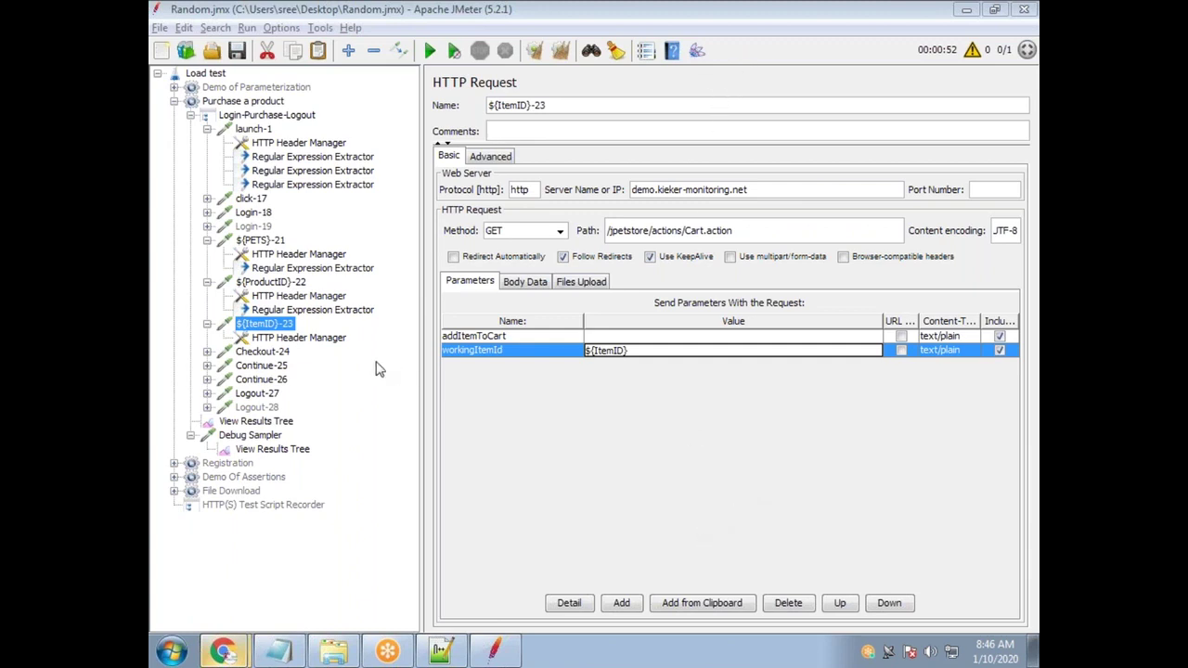
Set the default value of the ItemID extractor under ${ProductID}-22 to NOT FOUND
click(308, 310)
drag(750, 309, 722, 309)
click(759, 312)
key(BackSpace)
key(BackSpace)
text(ND)
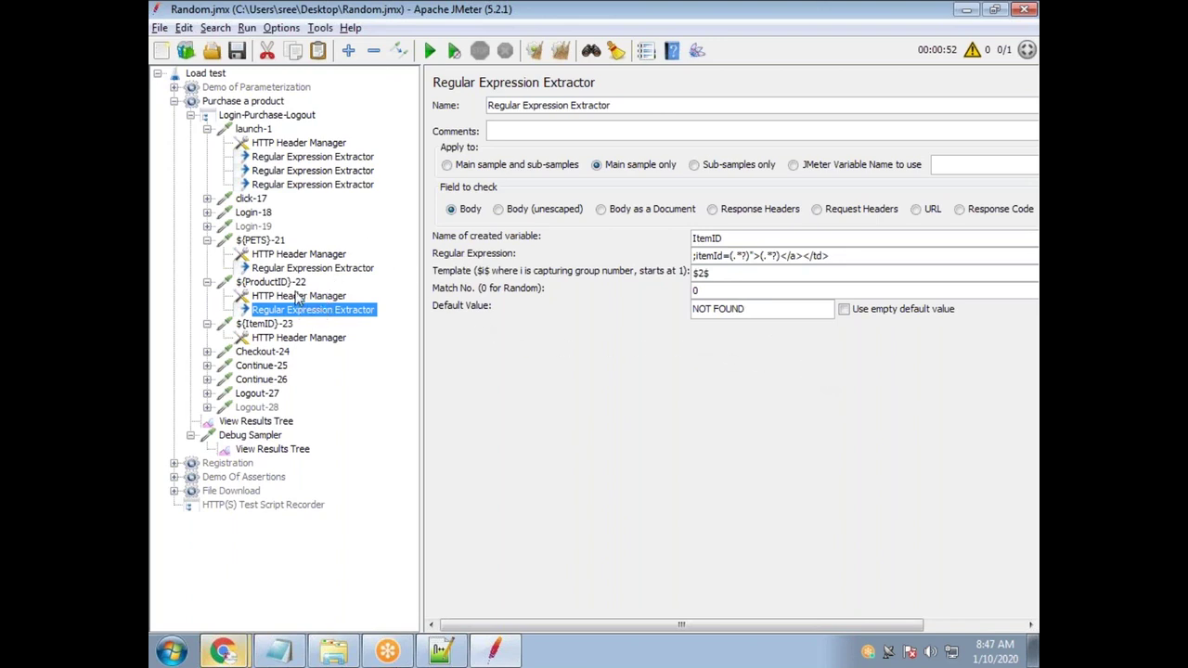
Check the ProductID extractor under ${PETS}-21 and the variable name and default value of the PETS extractor under launch-1
click(315, 268)
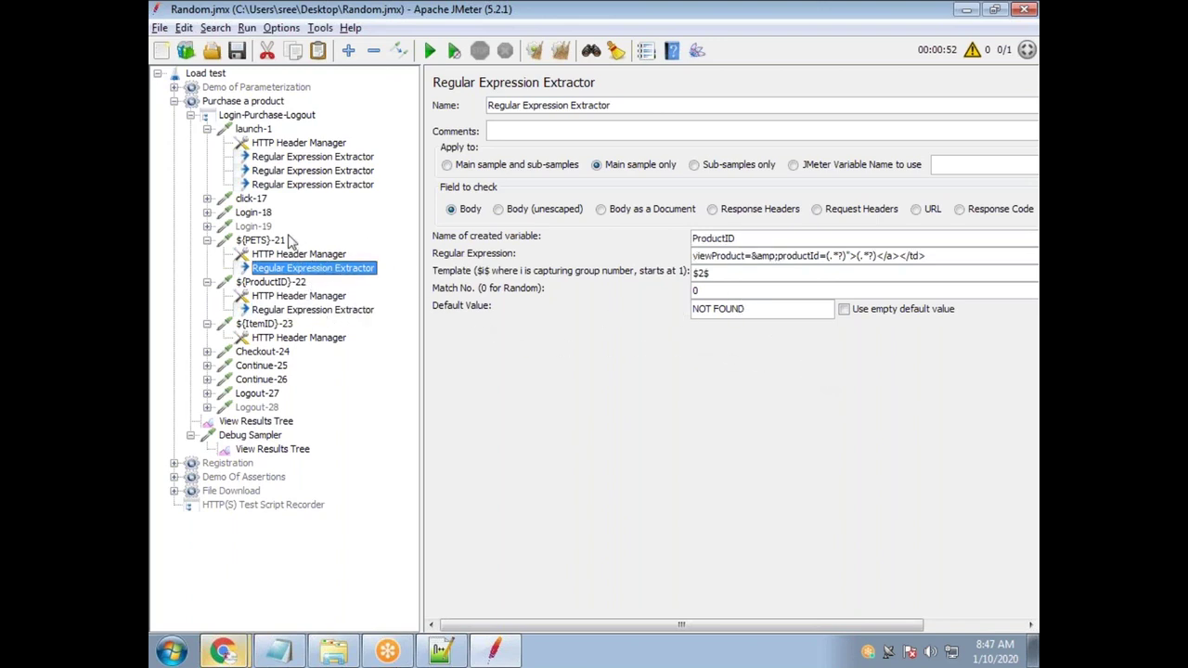
click(312, 184)
drag(753, 310, 698, 313)
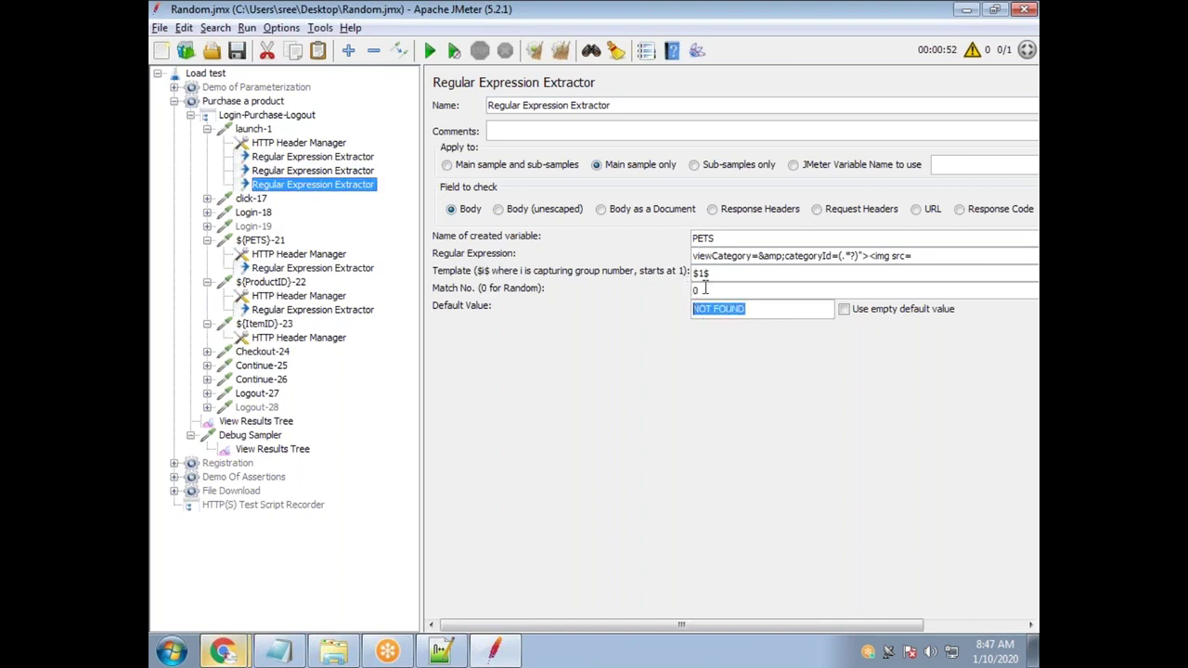
drag(720, 239, 677, 237)
drag(763, 309, 674, 308)
drag(731, 237, 653, 262)
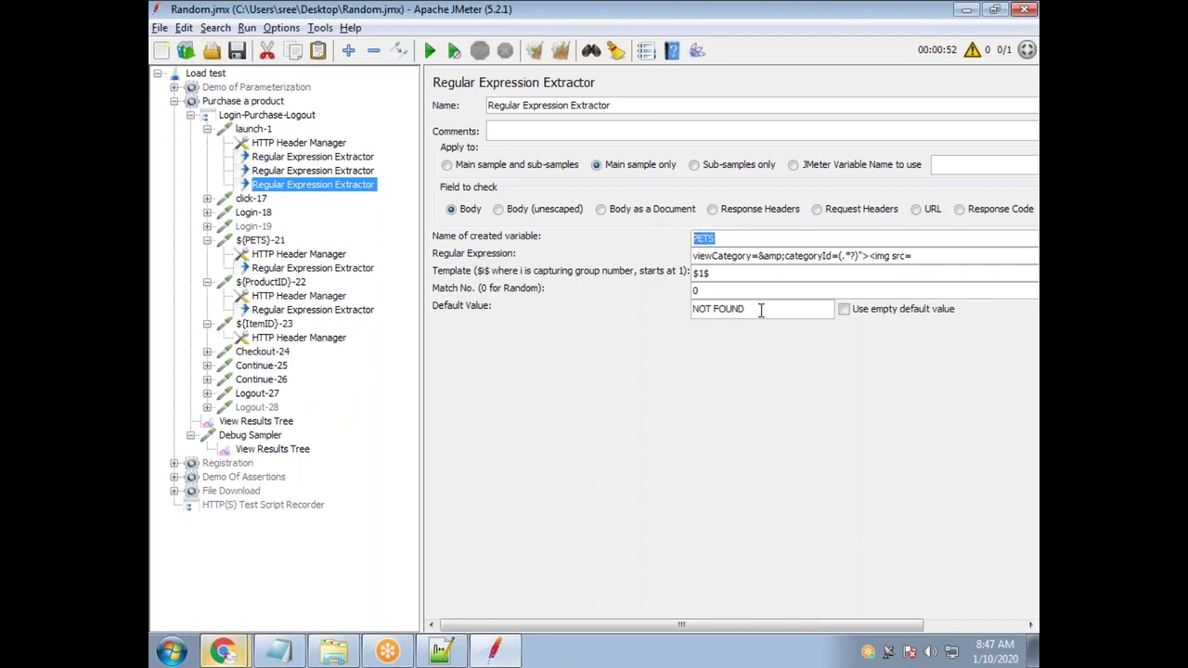
Set the PETS extractor's default value to CORRELATION SEEMS TO BE INCORRECT
drag(761, 310, 651, 311)
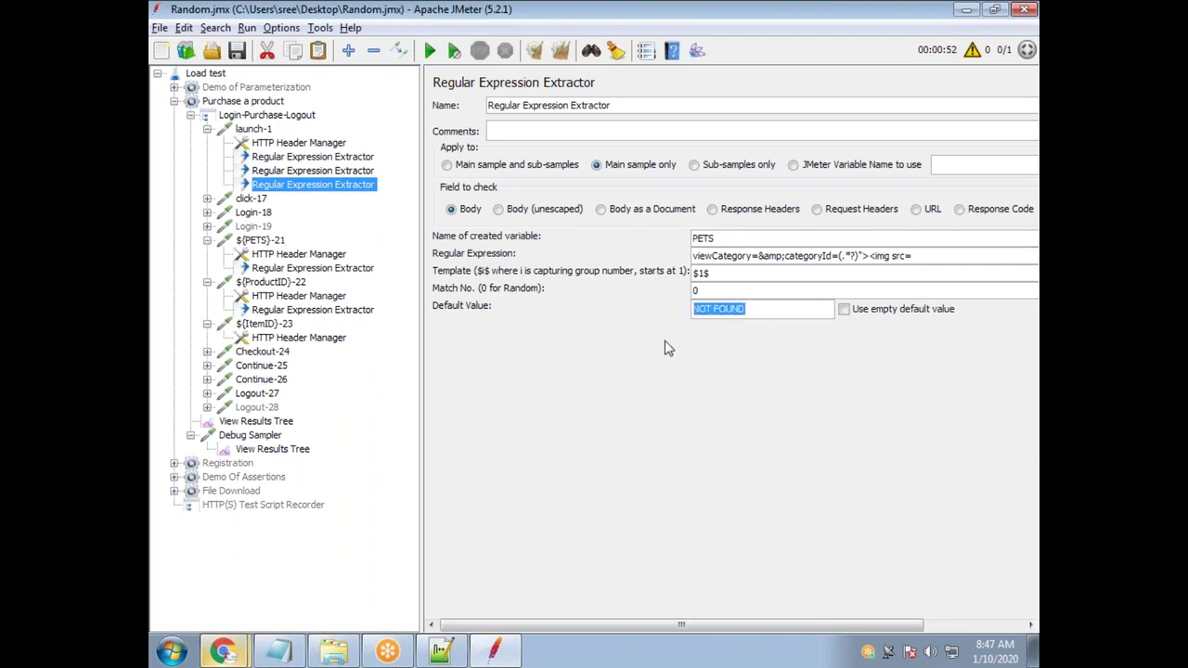
text(CORRELATION SEEMS TO B)
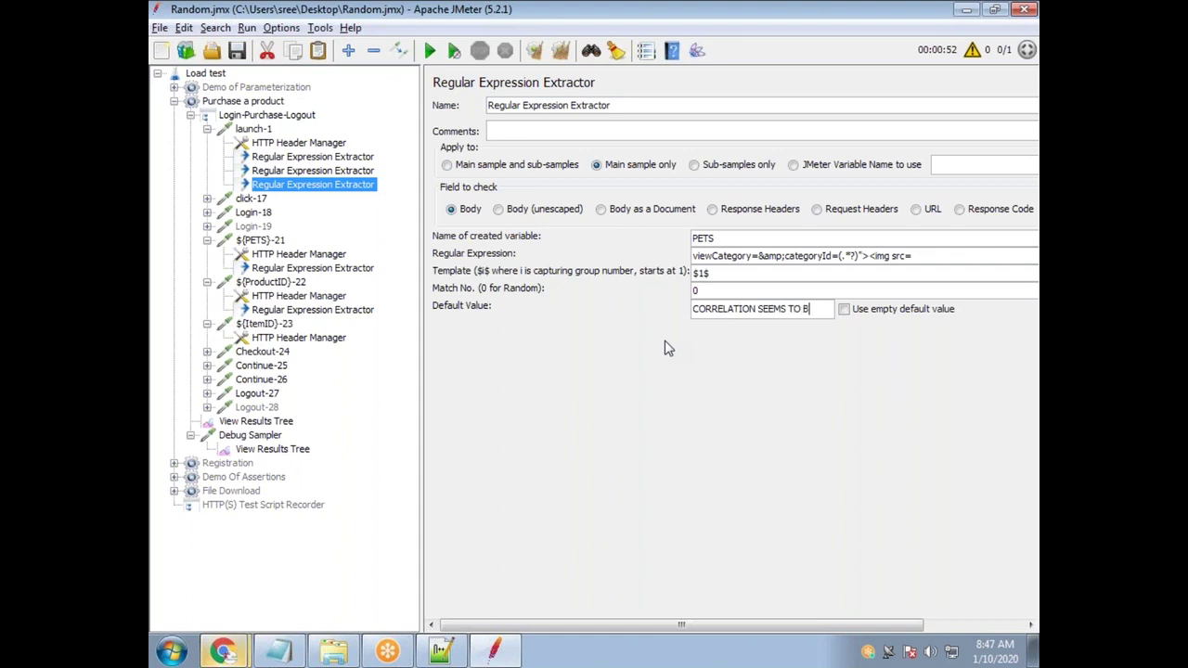
text(E INCORRECT)
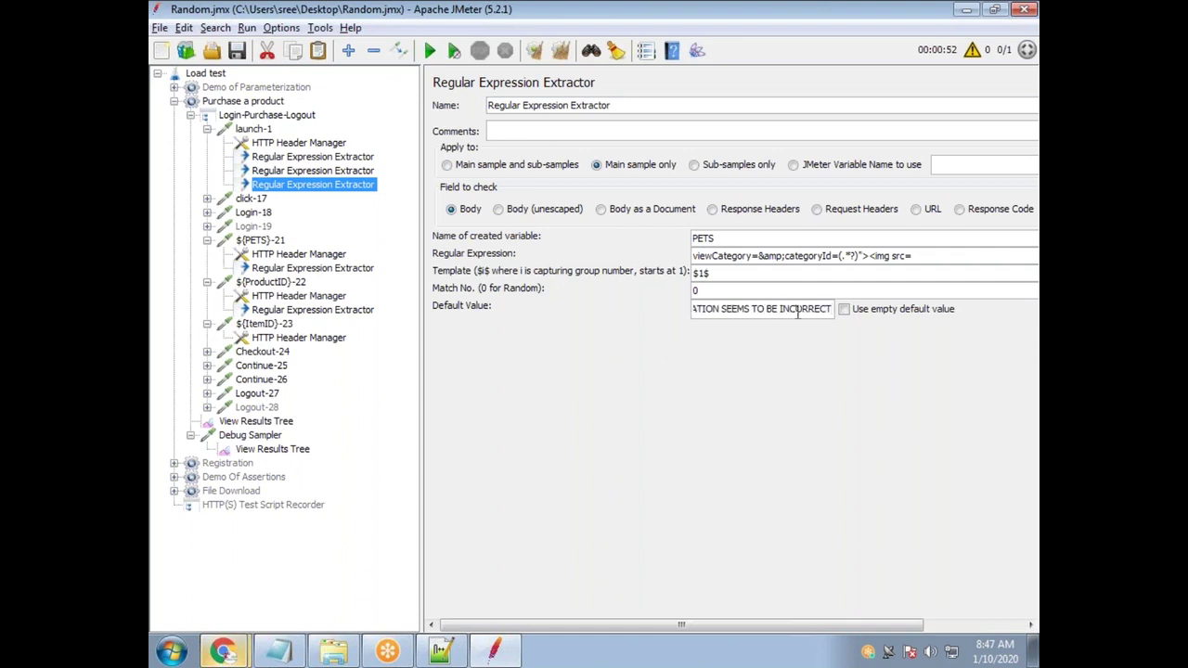
Set the PETS extractor's default value to NOT FOUND and save the test plan
double_click(714, 272)
drag(830, 312, 670, 291)
text(N)
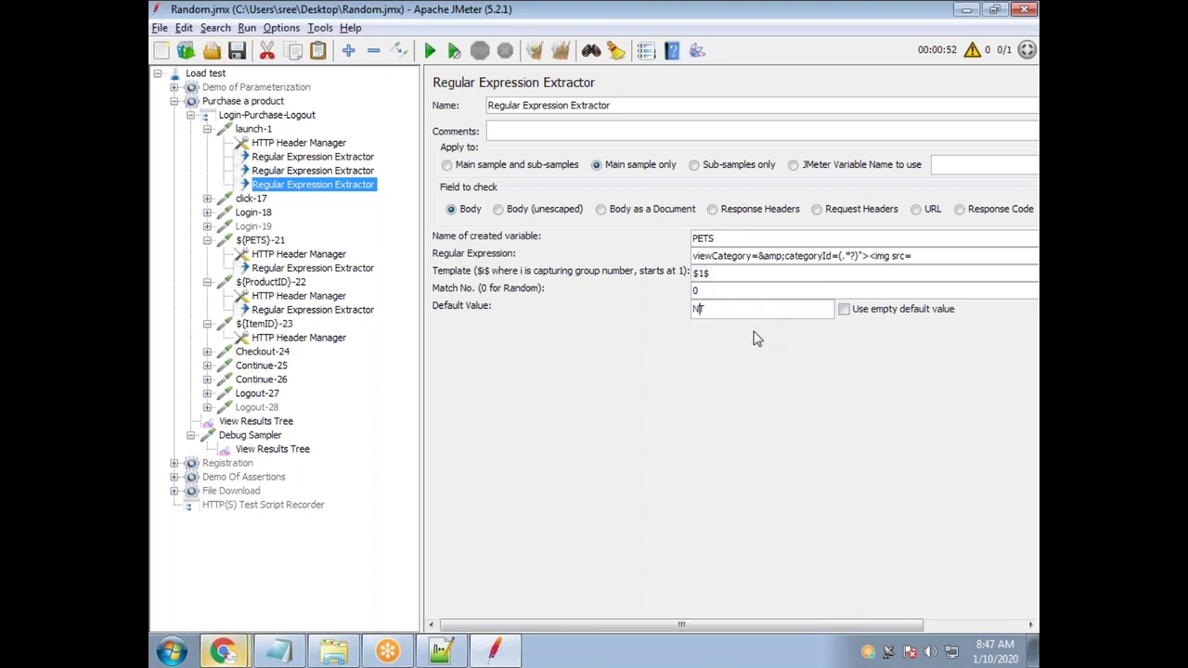
text(OT FOUND)
click(236, 51)
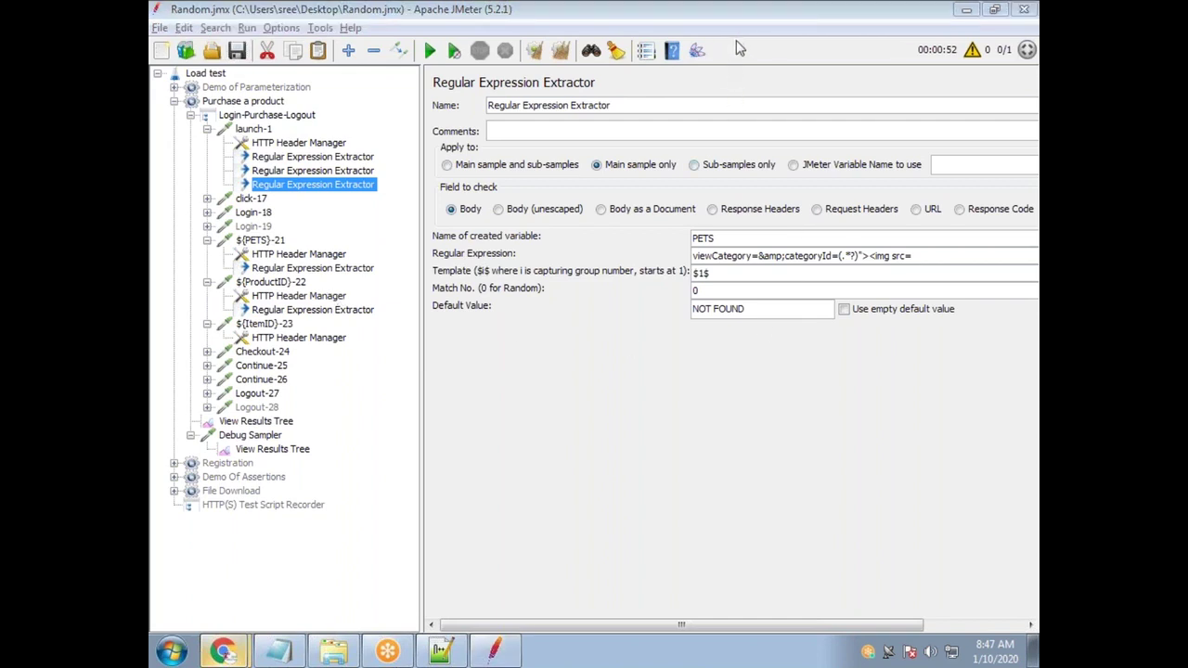
Try the match numbers 0 and -1 in the PETS extractor and view the ${PETS}-21 request's parameters
drag(712, 291, 684, 292)
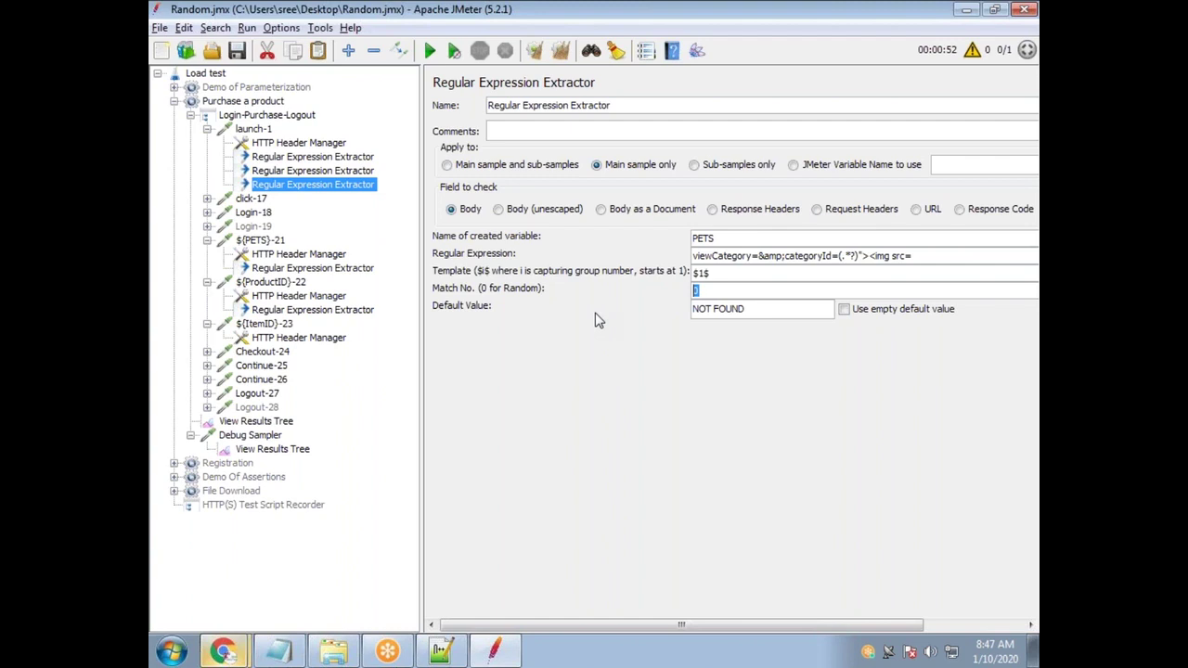
text(0)
double_click(698, 290)
text(-1)
click(265, 240)
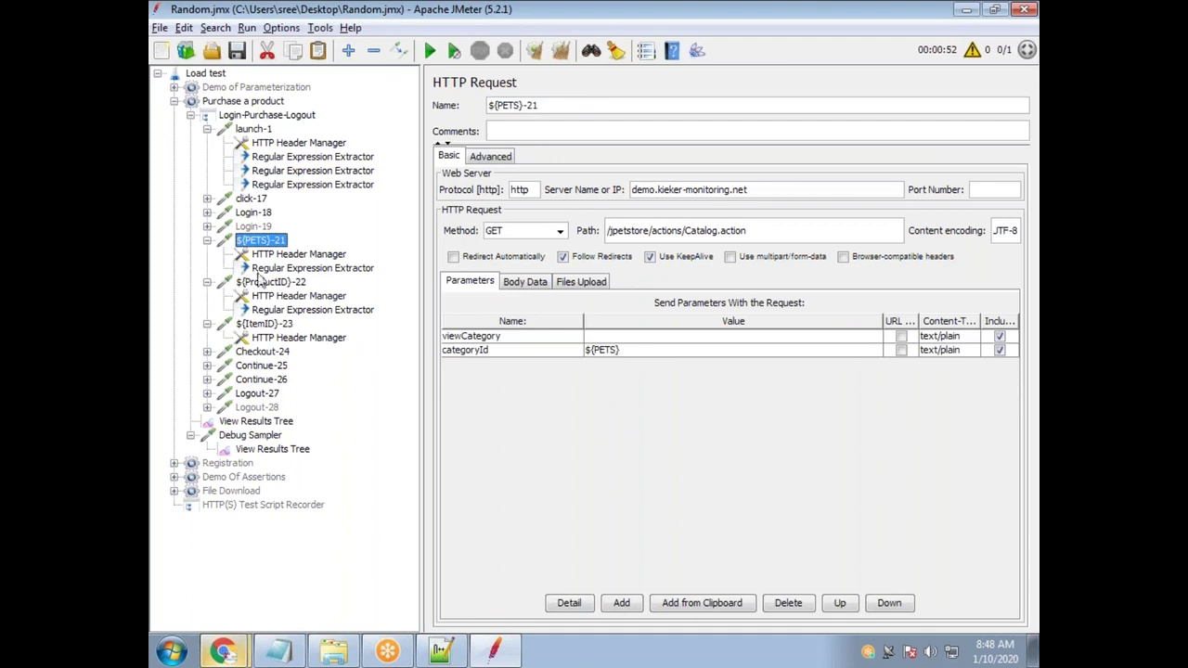
Copy the PETS extractor's regular expression and view the launch-1 sample's response data as text in the main View Results Tree
click(301, 185)
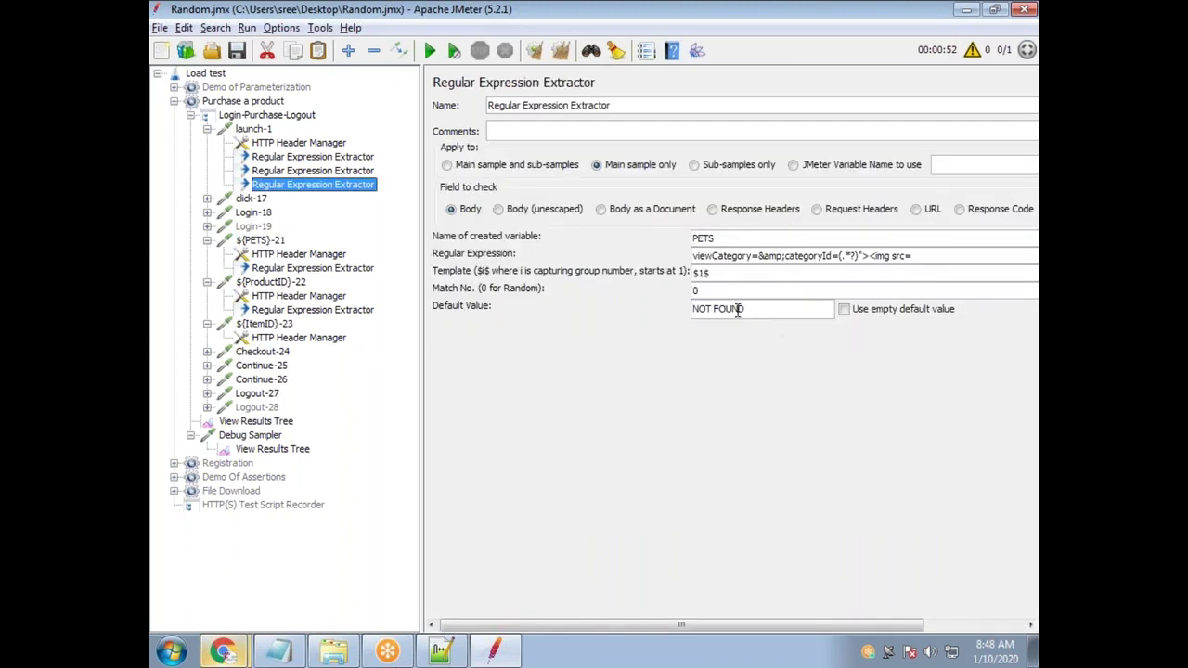
triple_click(692, 257)
key(ctrl+c)
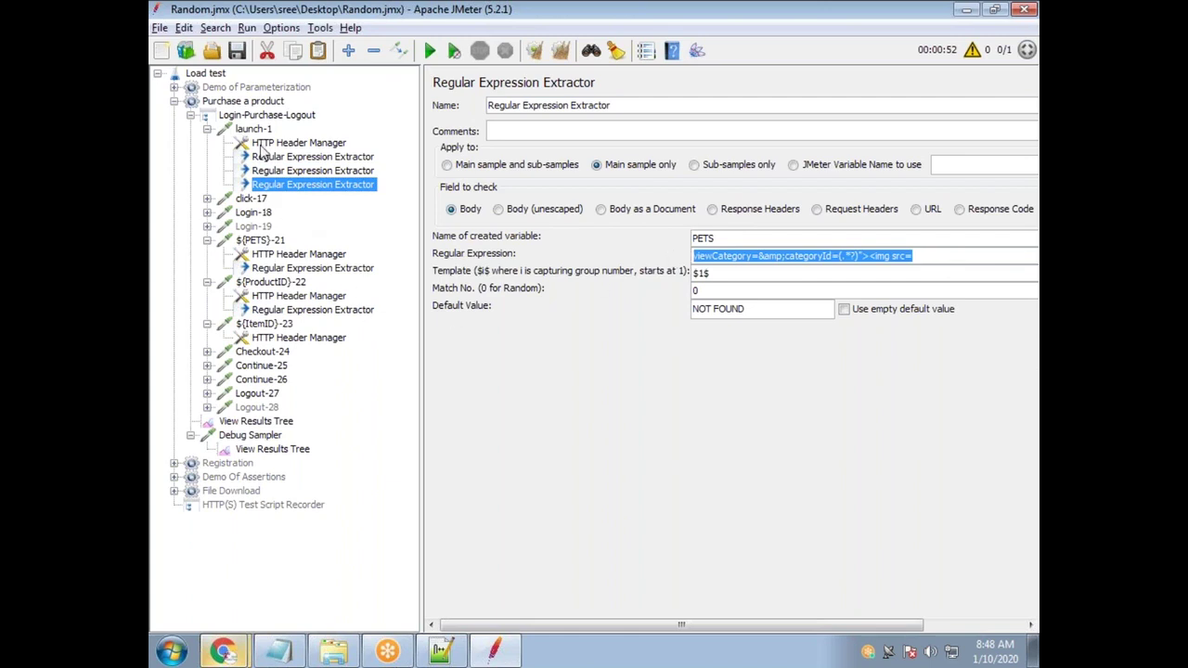
click(269, 421)
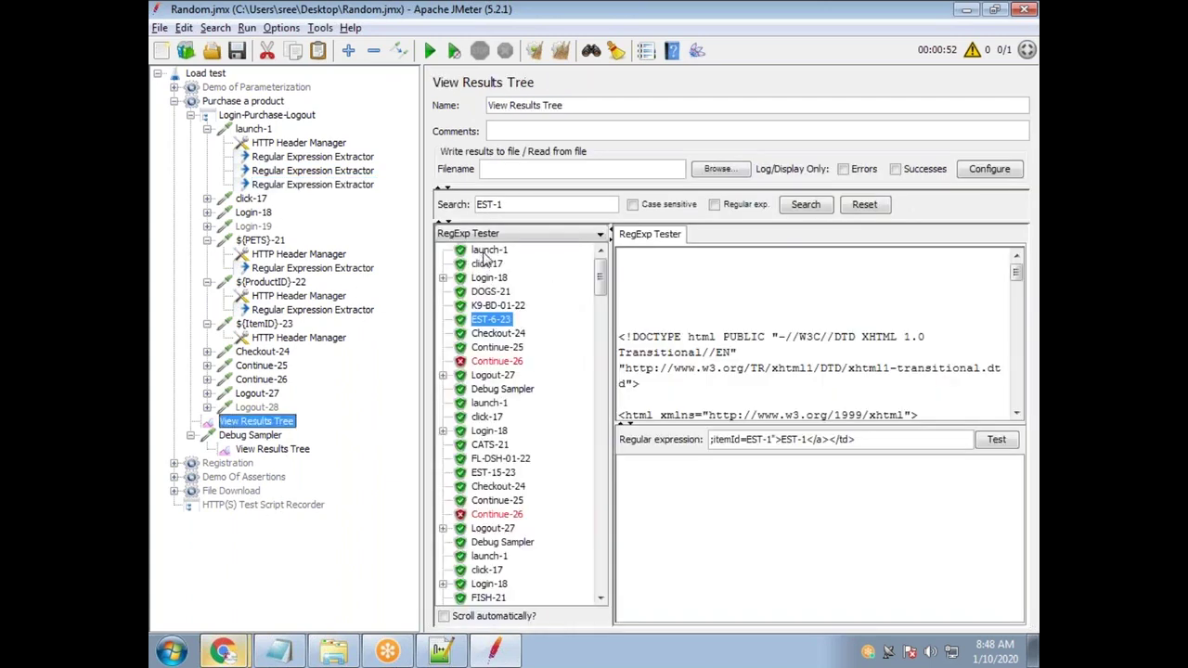
click(513, 236)
click(468, 247)
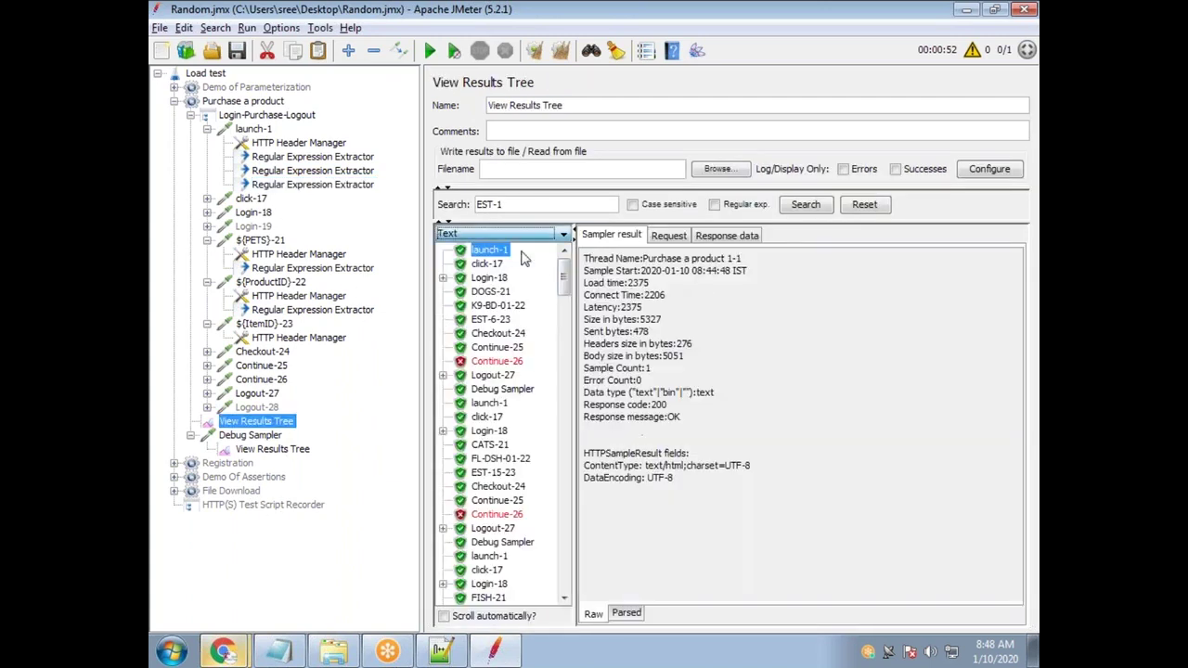
click(726, 234)
Test the copied regular expression against the launch-1 response in the RegExp Tester
click(500, 236)
click(487, 261)
click(742, 439)
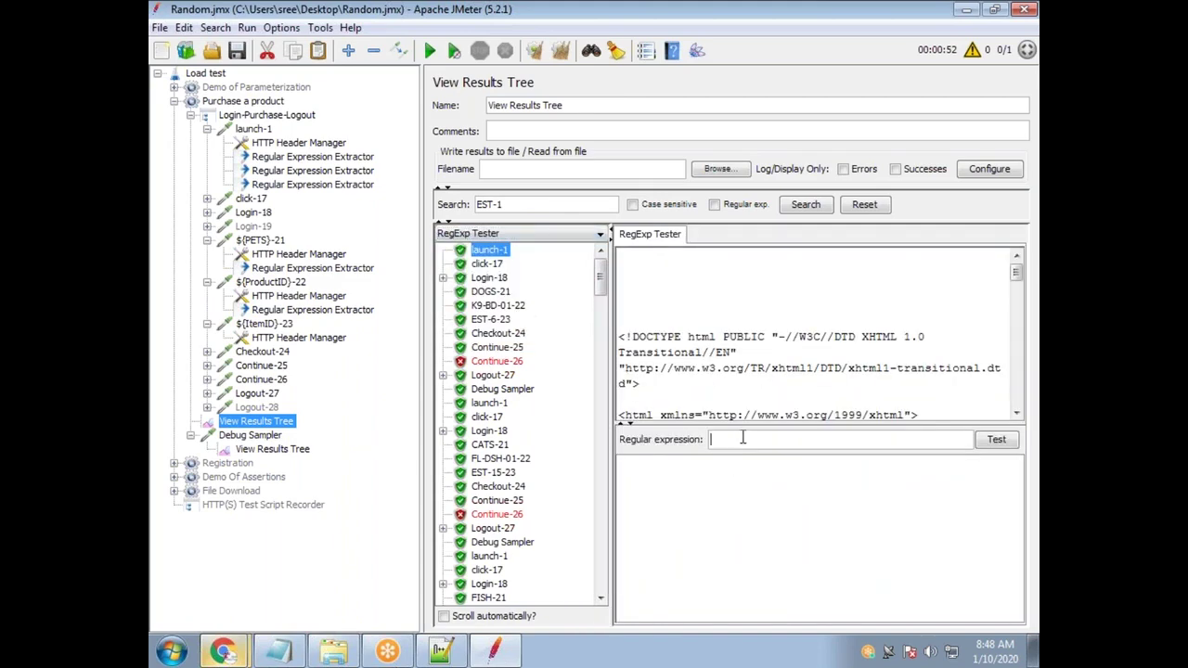
key(ctrl+v)
click(996, 441)
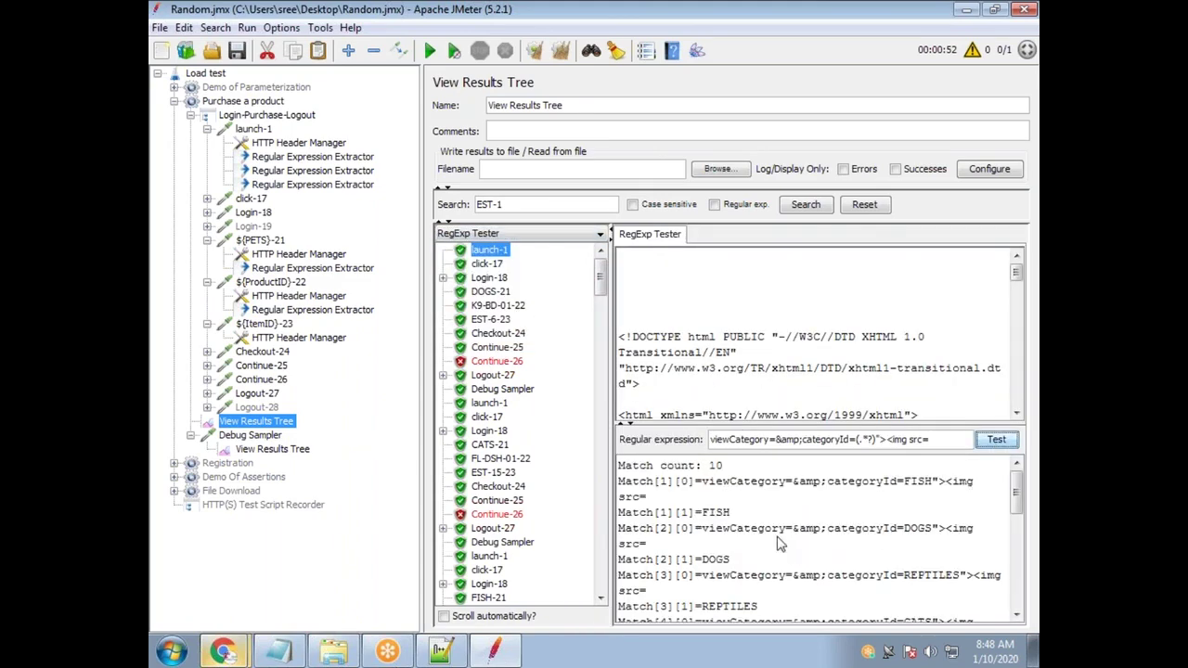
Examine the match count and the category values captured by the regular expression, from the first match to the last
mouse_move(723, 466)
mouse_down()
mouse_move(689, 466)
mouse_move(704, 466)
mouse_up()
click(733, 470)
click(926, 439)
scroll(751, 564, down, 4)
scroll(753, 580, up, 7)
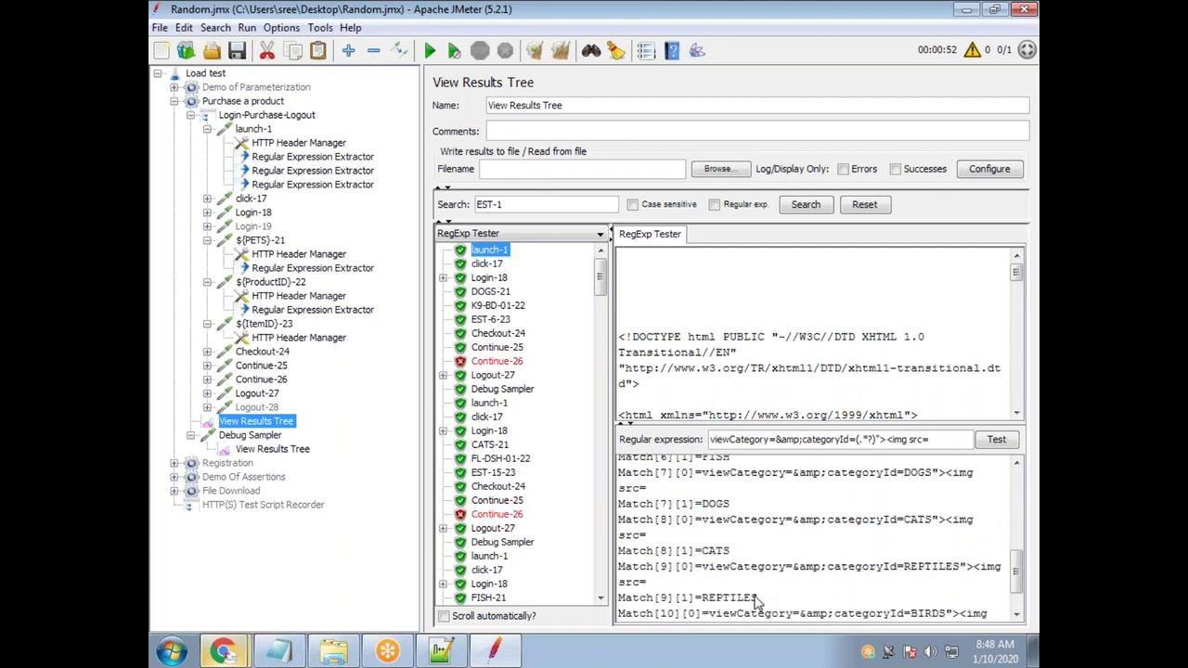
drag(733, 513, 701, 513)
click(713, 564)
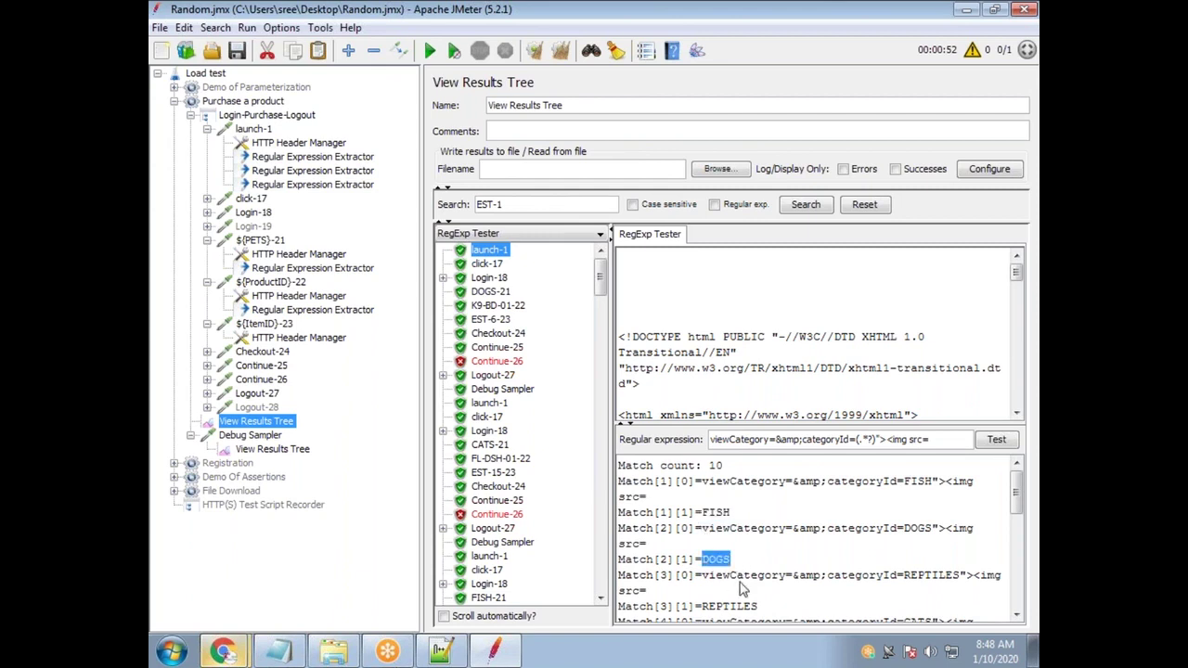
drag(759, 608, 696, 596)
scroll(749, 586, down, 3)
scroll(750, 586, down, 3)
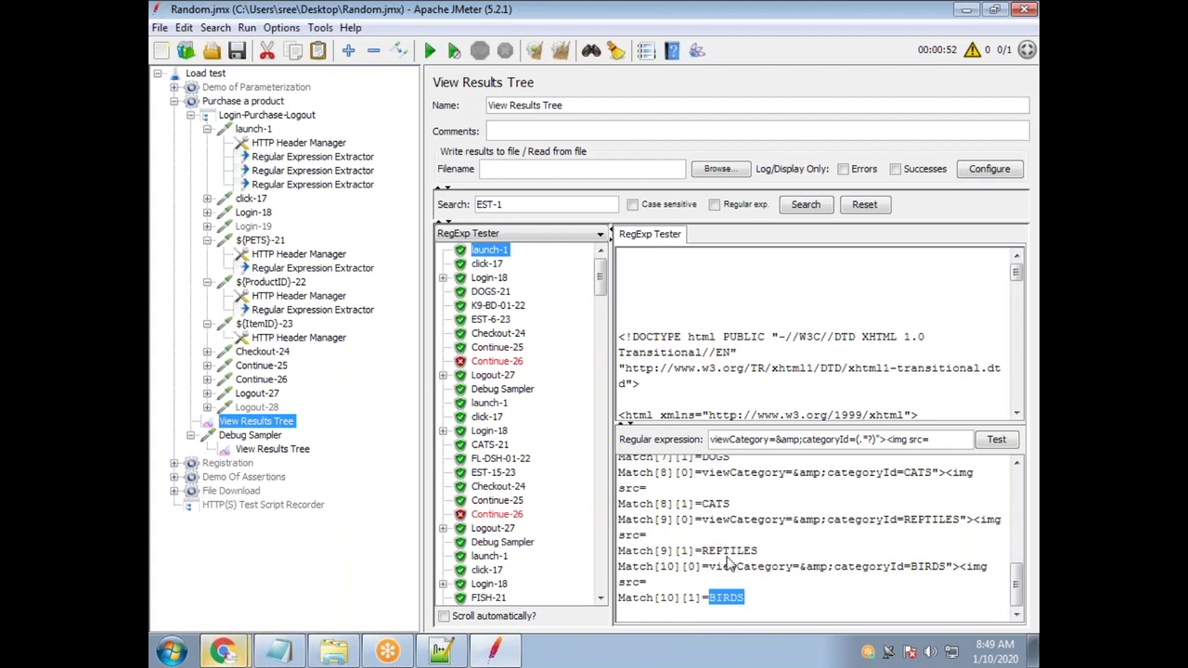
Check the PETS extractor's default value and the index of the last match in the RegExp Tester output
click(318, 185)
drag(748, 311, 686, 312)
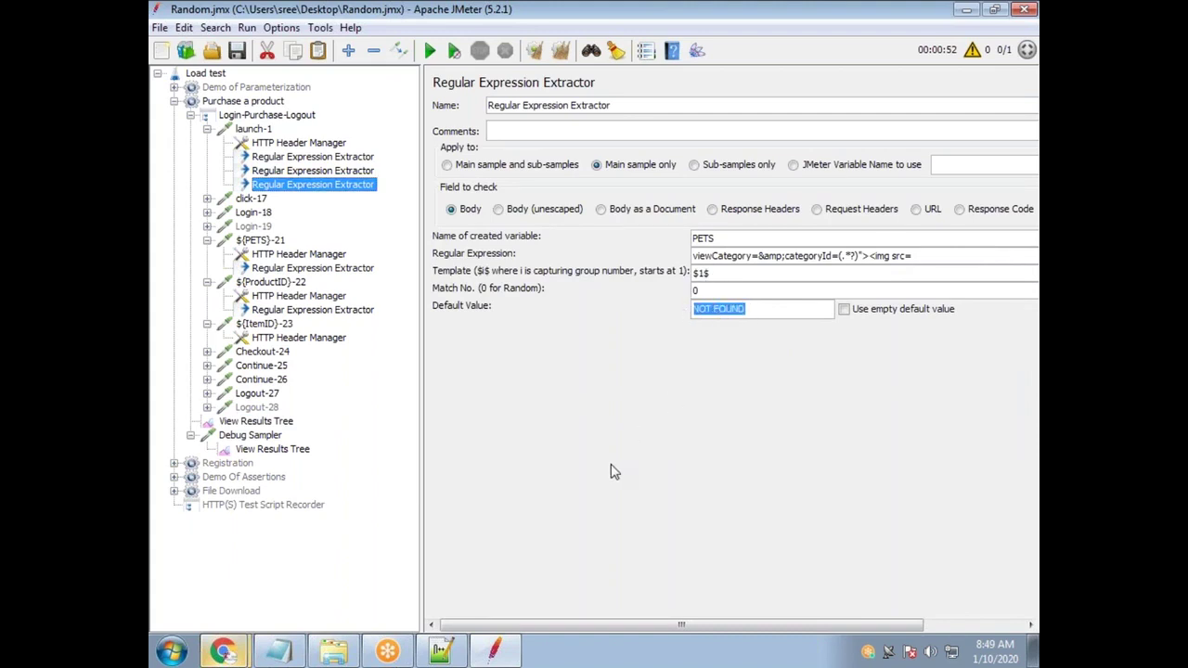
click(267, 423)
double_click(667, 599)
double_click(667, 566)
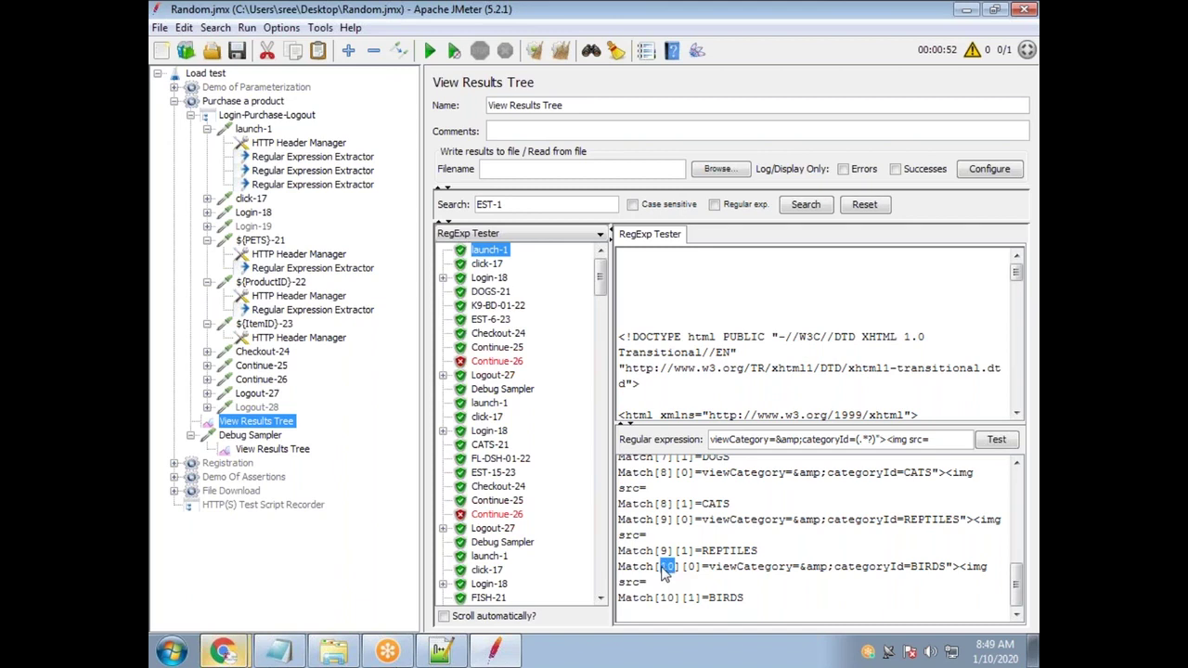
Set the PETS extractor's match number to 11 and run the test plan with all previous results cleared
click(350, 185)
drag(762, 309, 714, 309)
double_click(711, 290)
text(11)
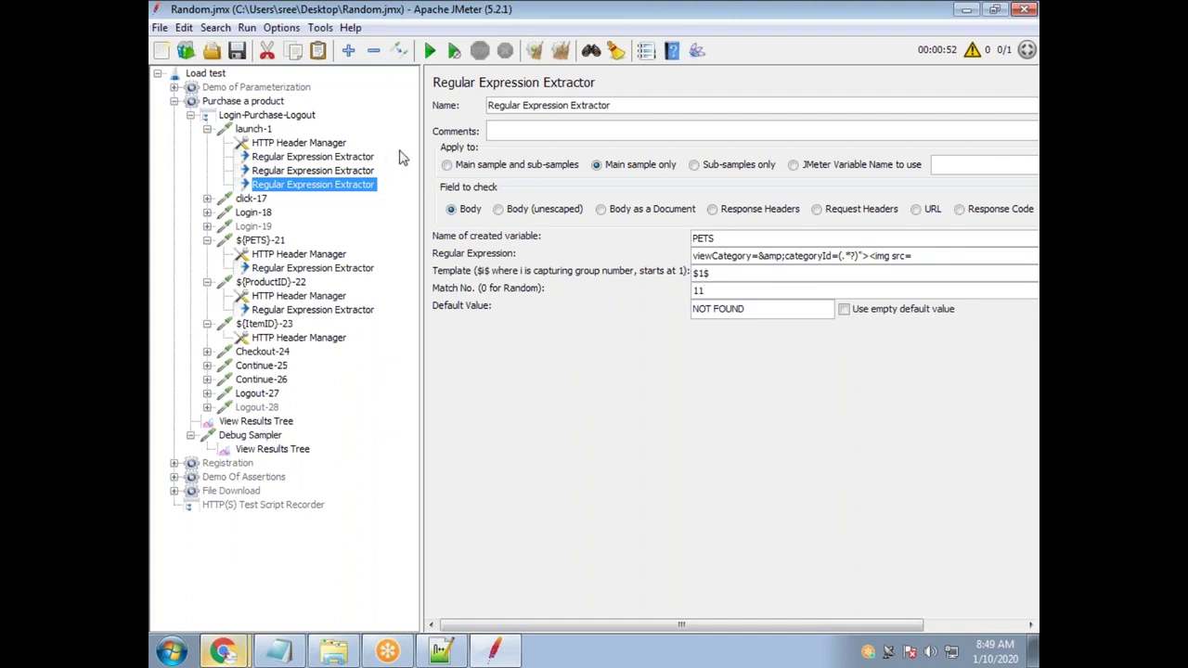
click(560, 51)
click(430, 50)
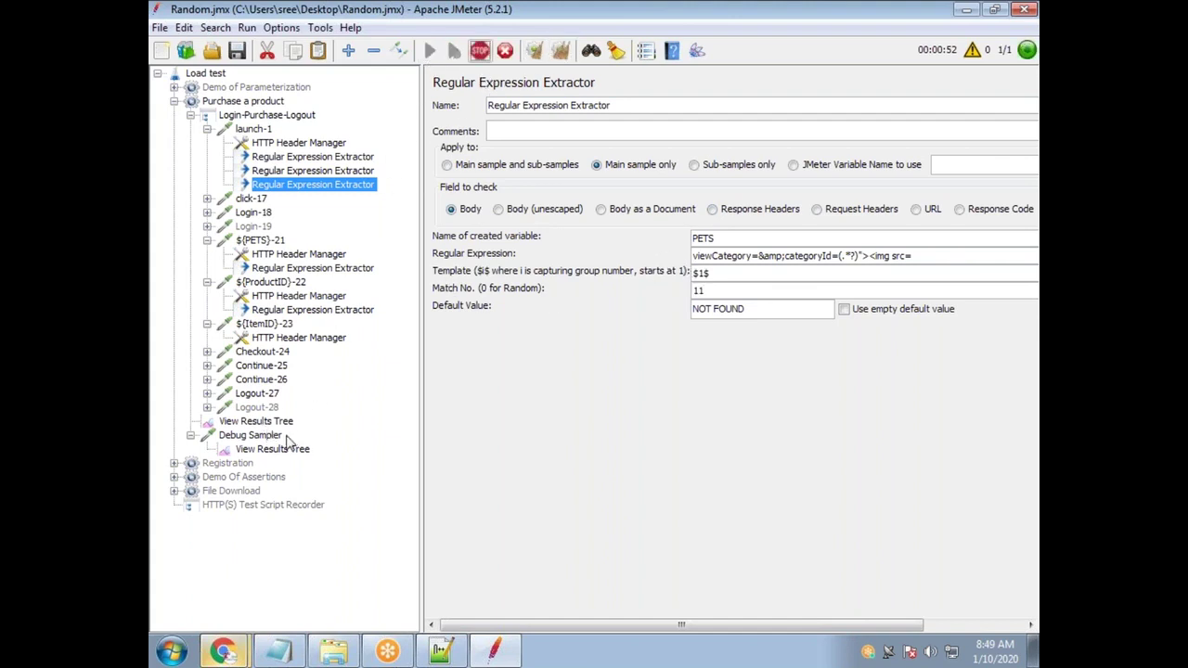
Examine the purchase flow's sampler results in the View Results Tree listed directly above the Debug Sampler
click(279, 449)
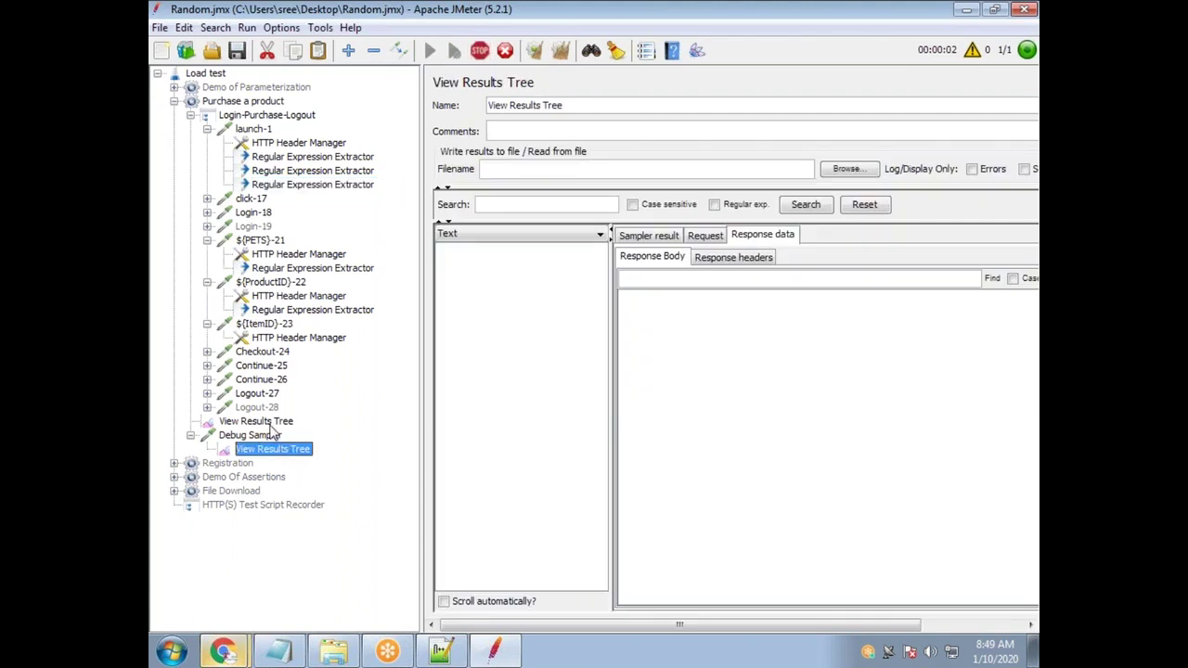
click(269, 422)
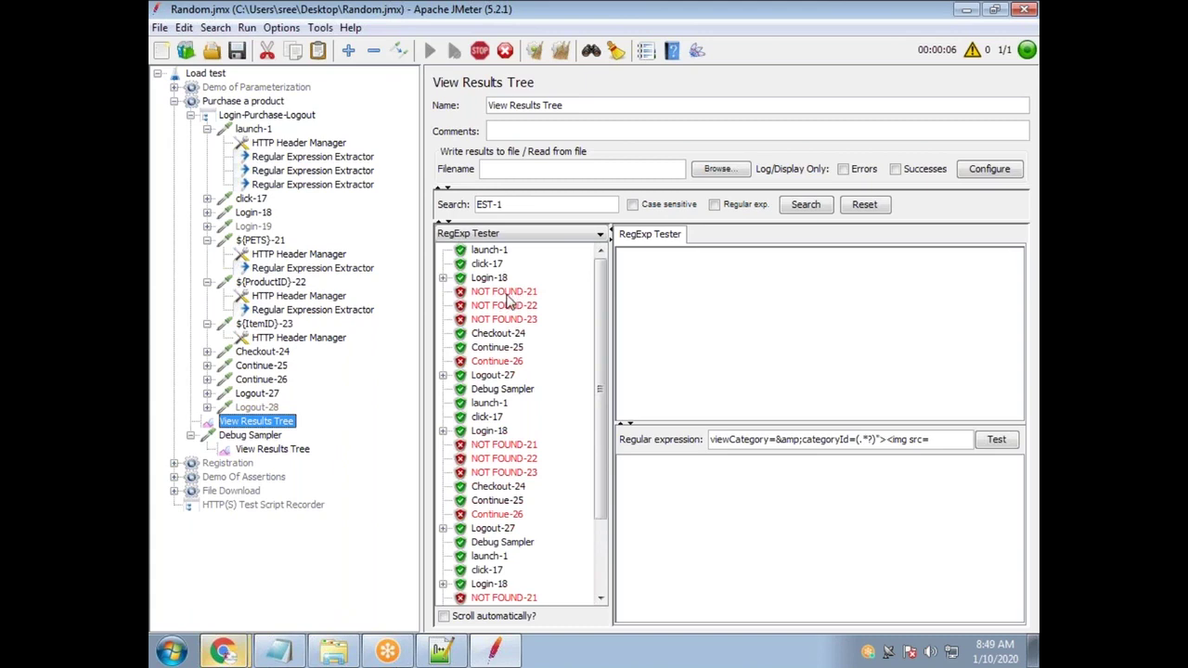
Set the PETS extractor's match number back to 0 for random matching and stop the running test
click(306, 185)
drag(705, 291, 685, 286)
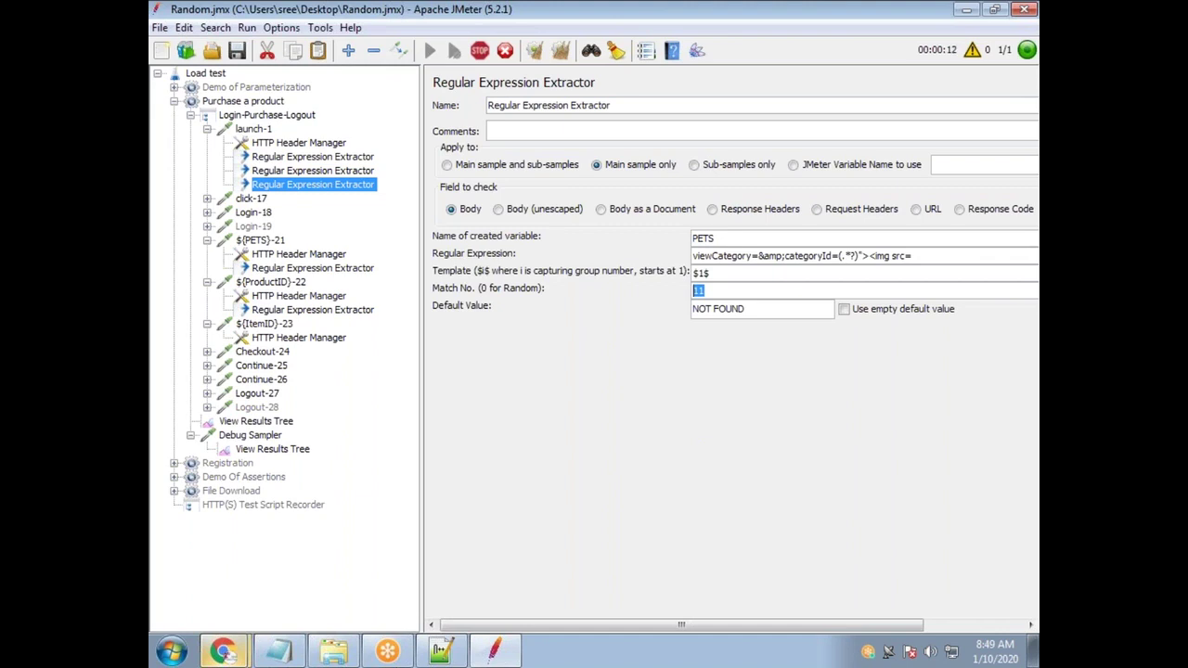
text(0)
click(479, 51)
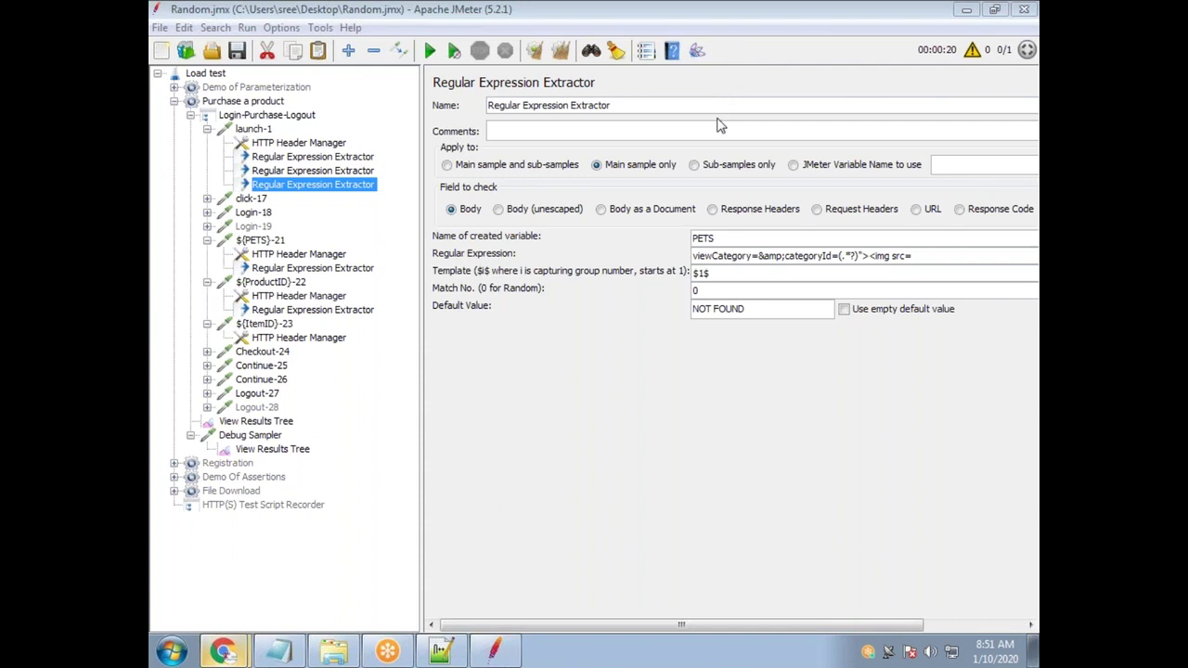
click(993, 652)
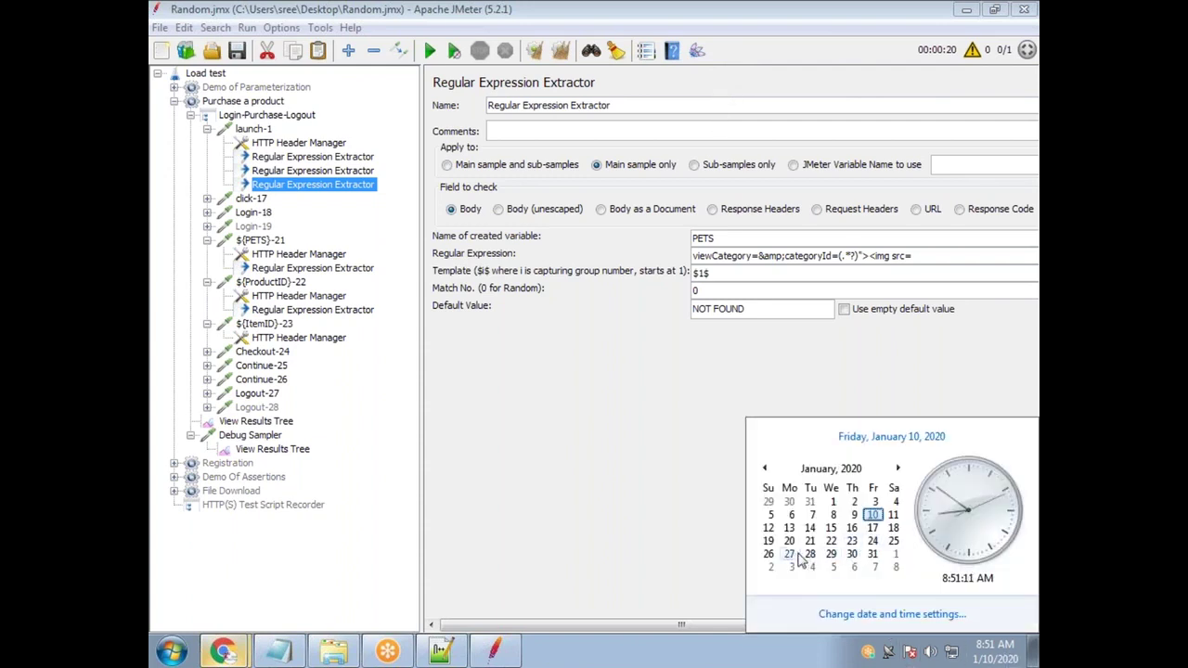
click(729, 20)
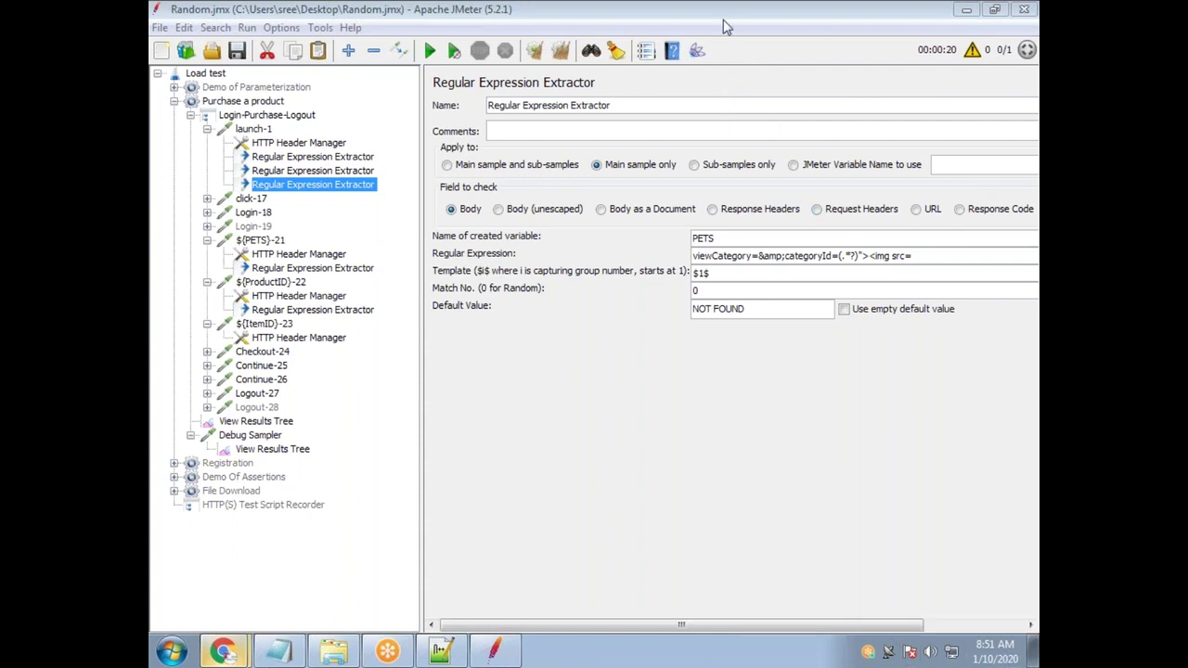